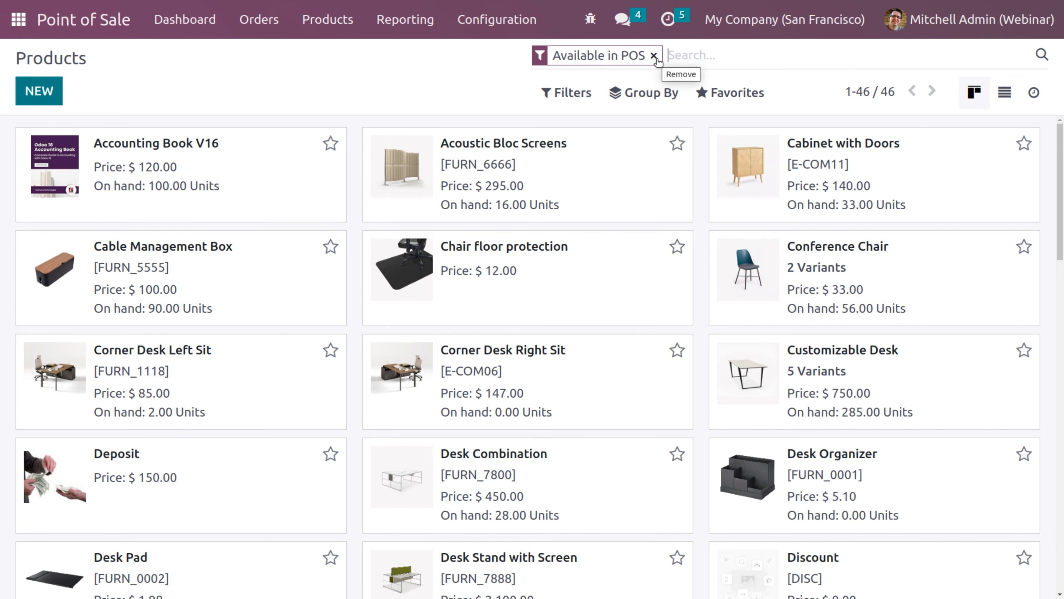
Open the Acoustic Bloc Screens product from the Products kanban view
left_click(518, 144)
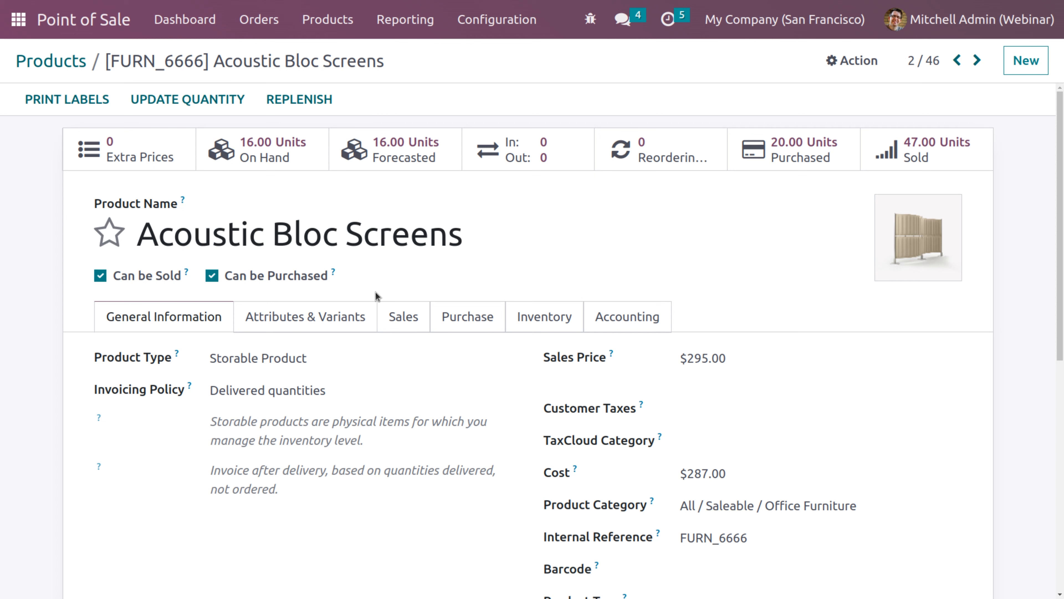
Review Acoustic Bloc Screens' Sales tab, keeping its POS category as Miscellaneous
left_click(400, 323)
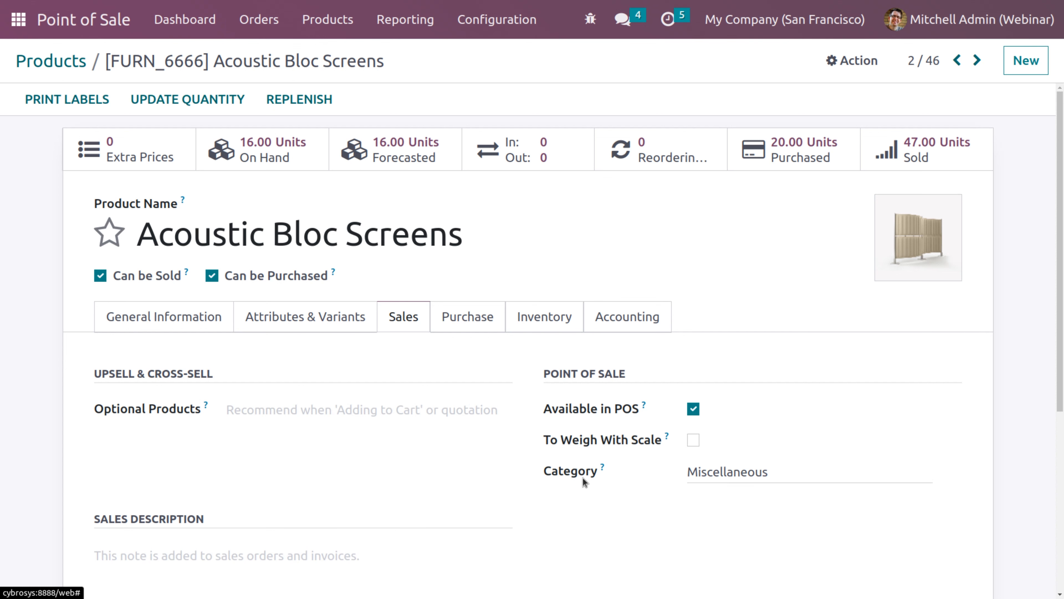
left_click(786, 476)
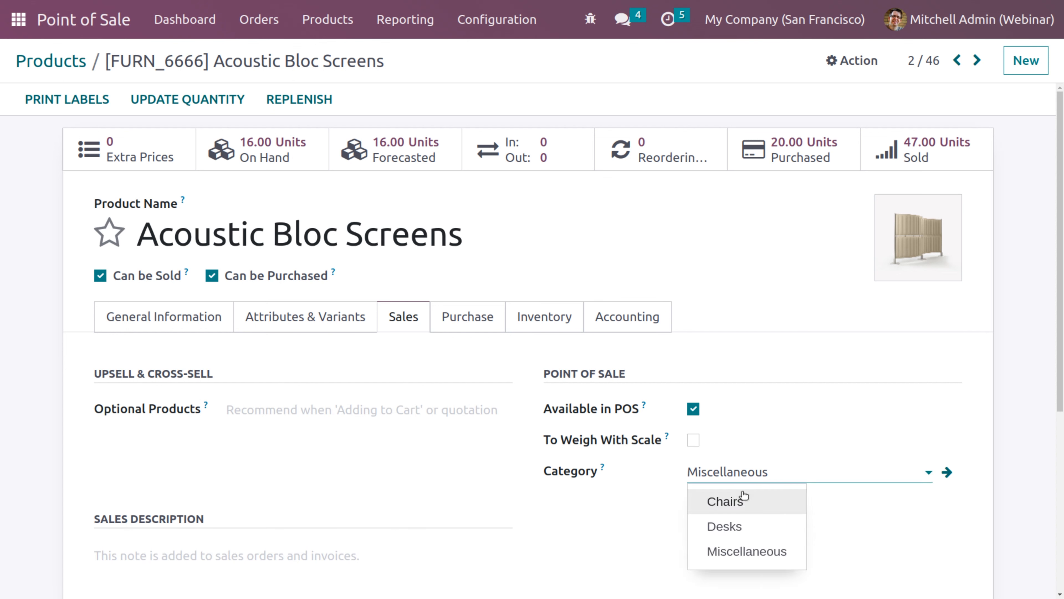
left_click(629, 533)
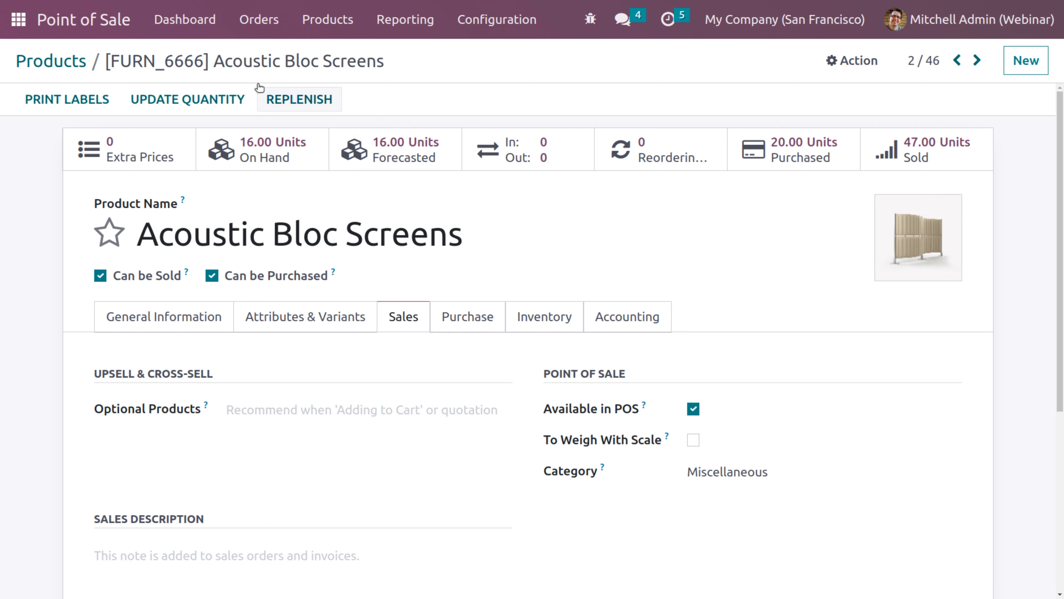
left_click(486, 19)
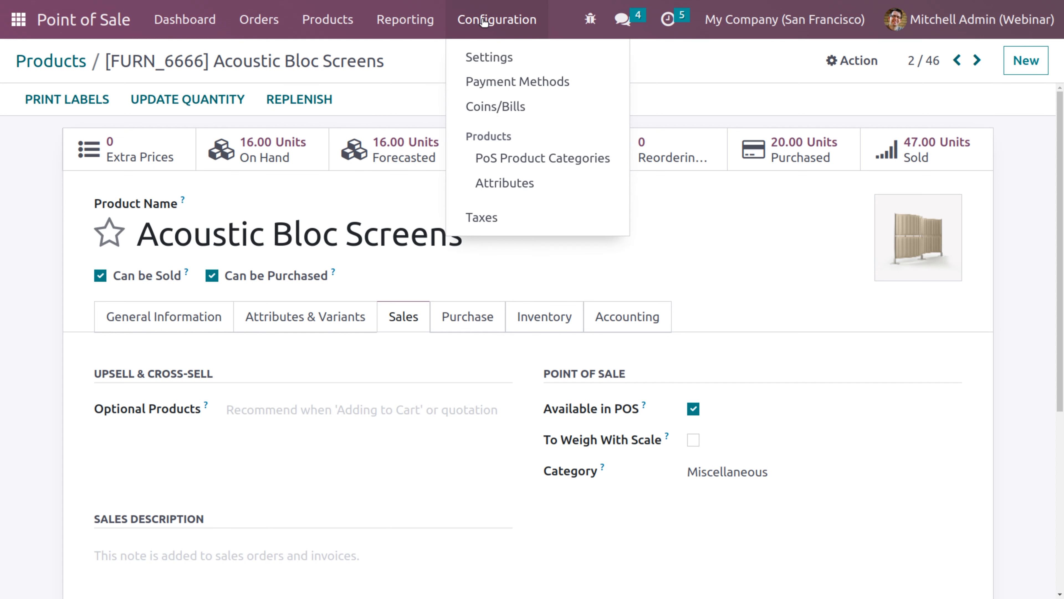
Go to PoS Product Categories and start a new category form
left_click(526, 166)
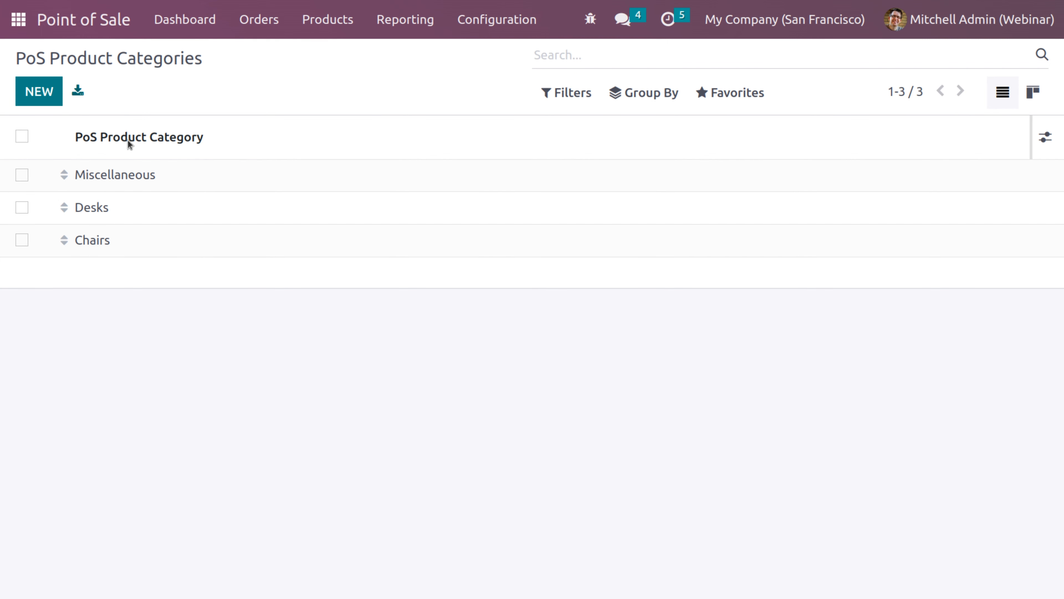
mouse_move(131, 141)
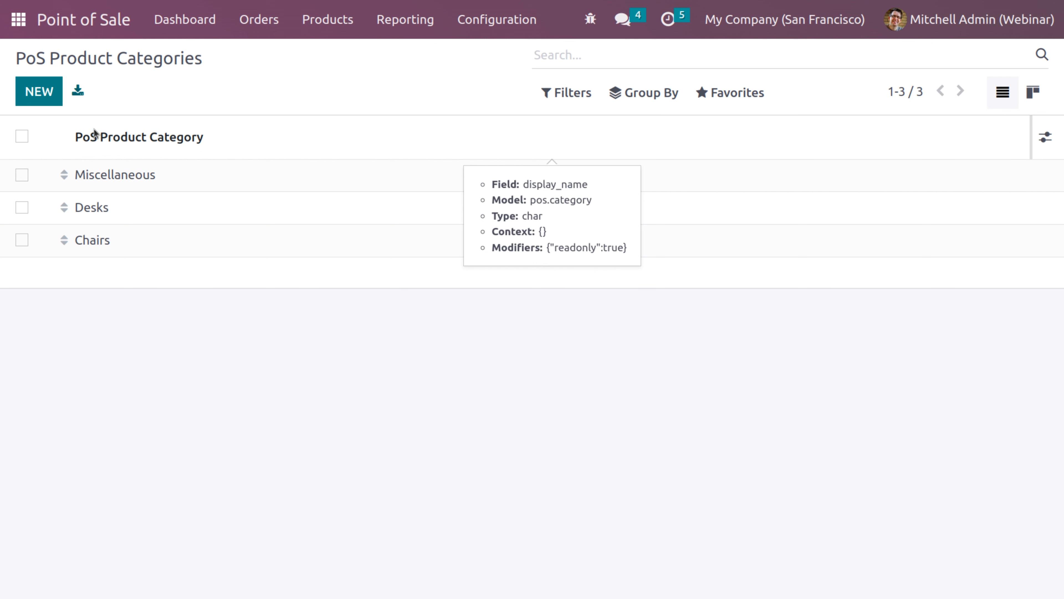
left_click(37, 99)
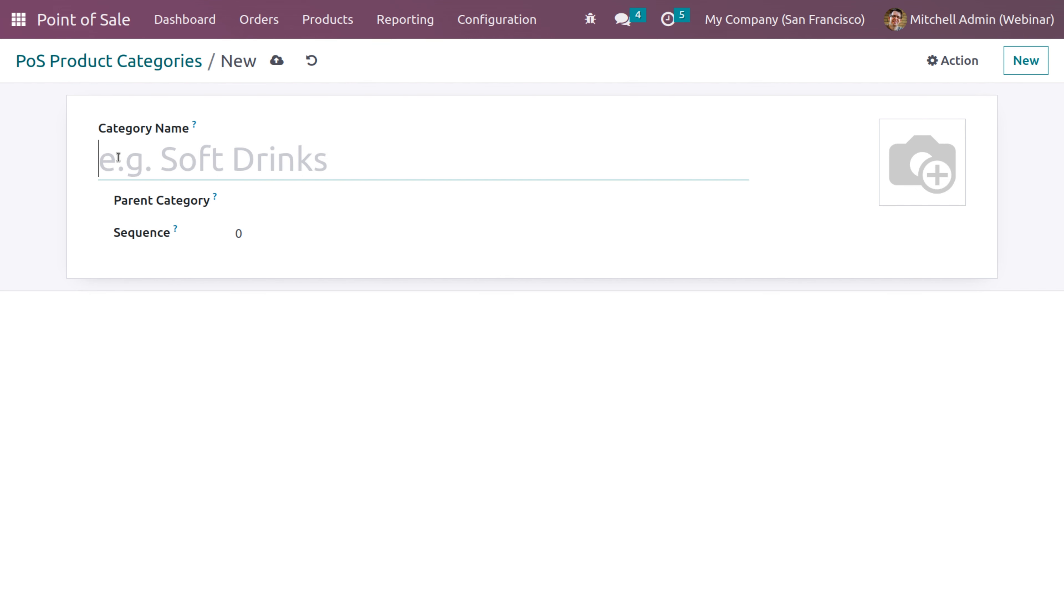
Name the new category 'Books', set book.jpeg as its image, and save it
type("Books")
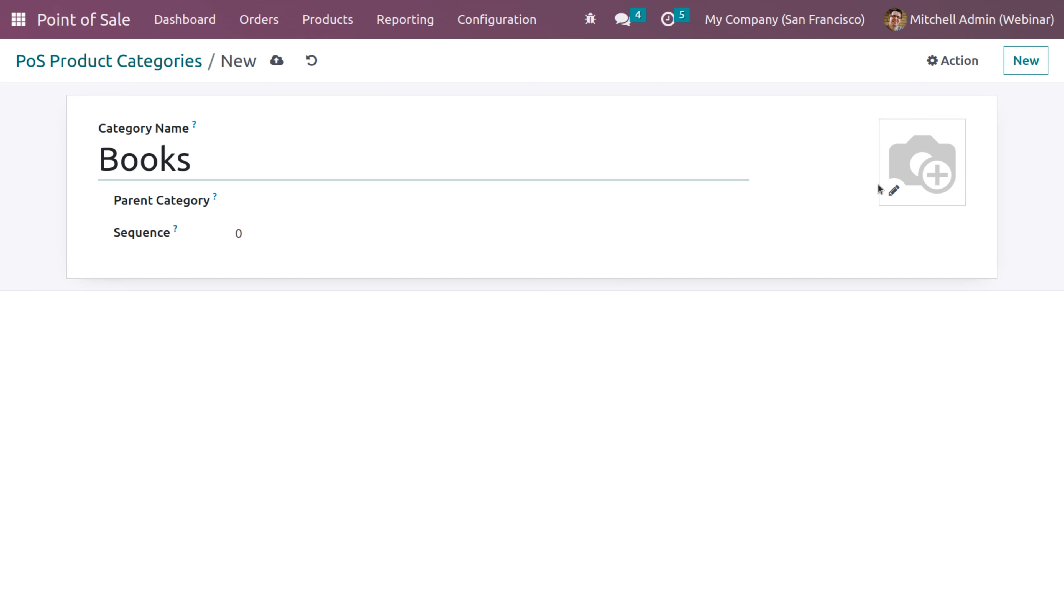
left_click(892, 196)
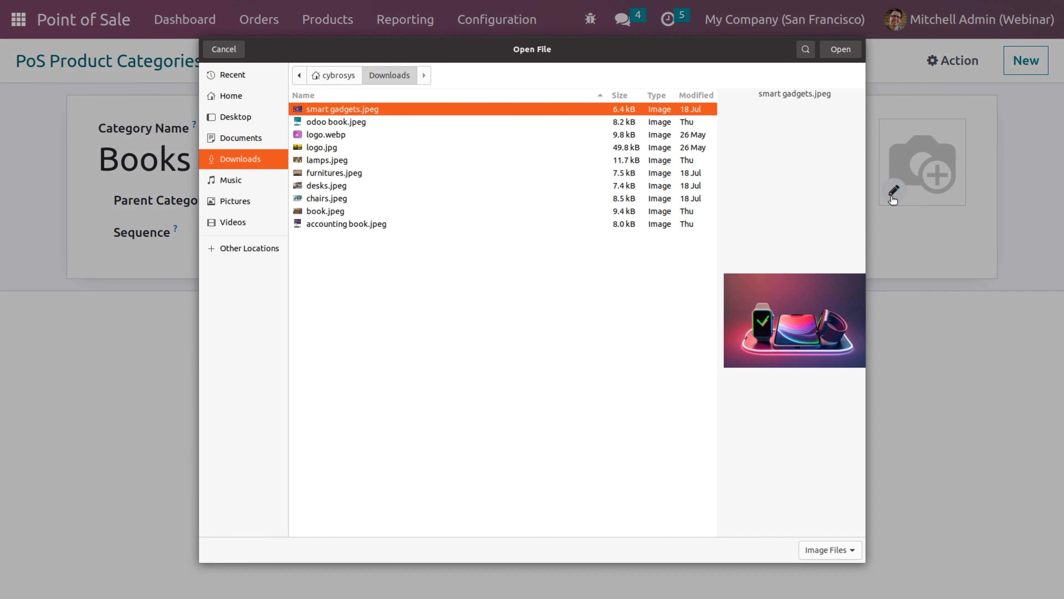
left_click(329, 212)
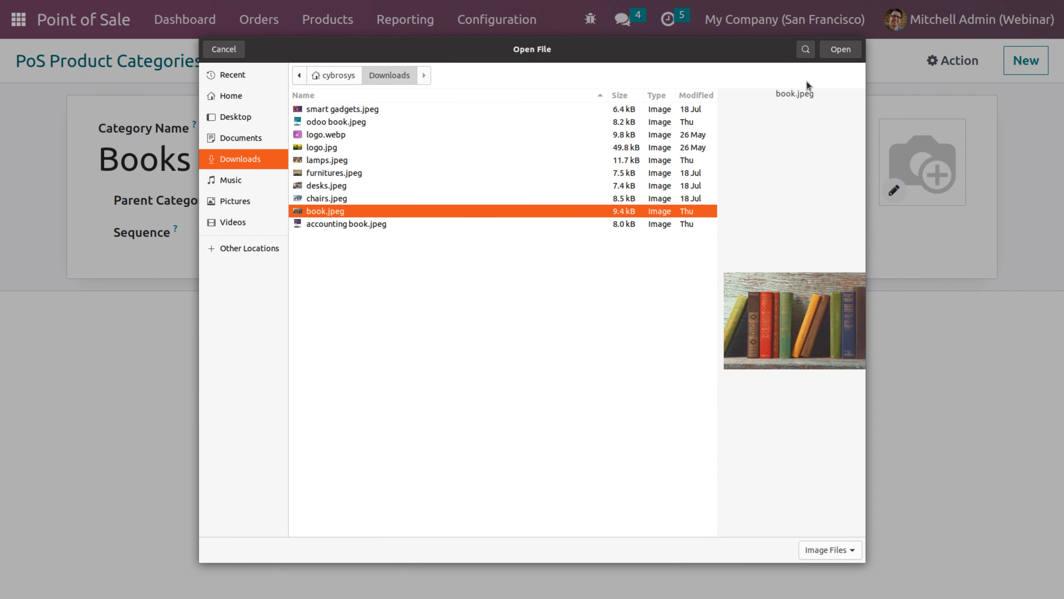
left_click(834, 56)
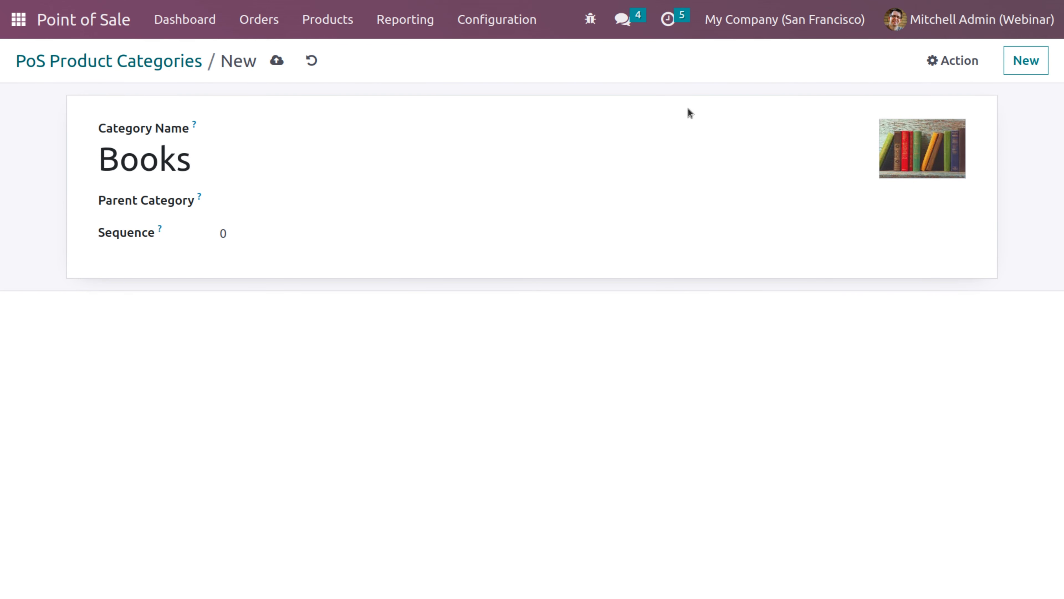
left_click(277, 62)
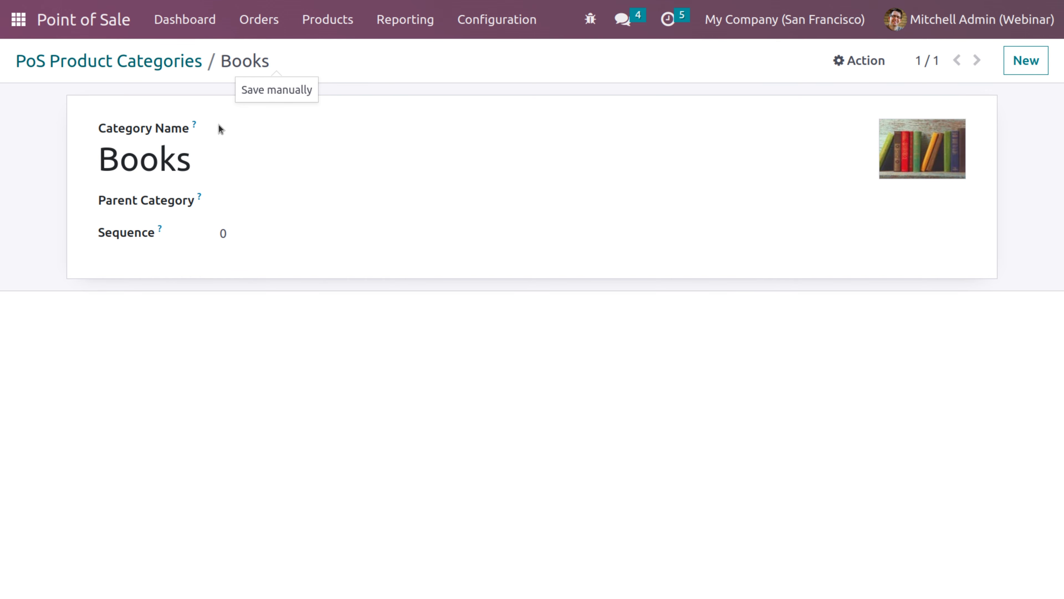
left_click(333, 26)
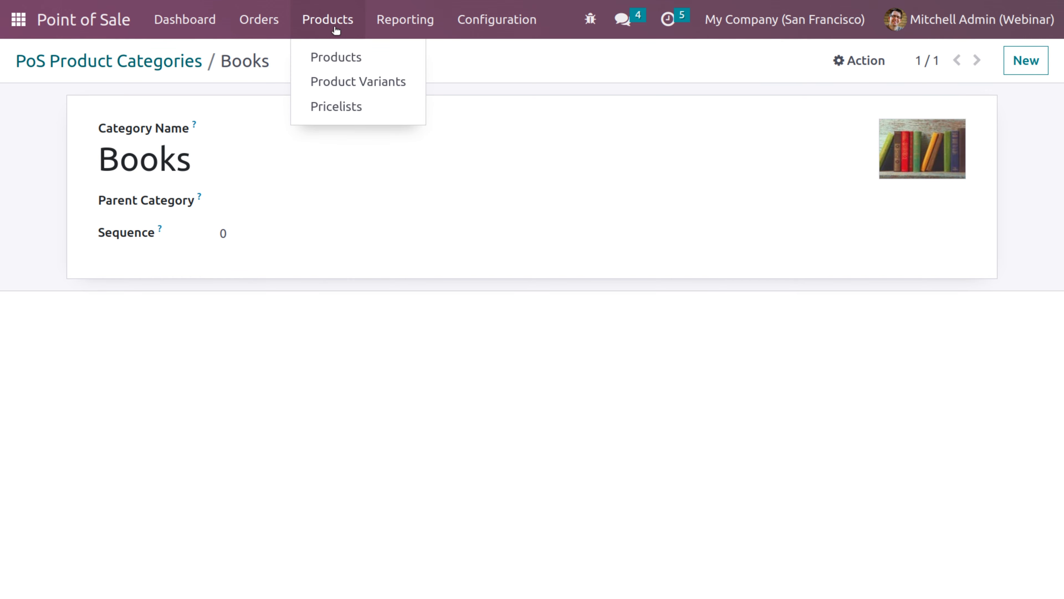
Assign Accounting Book V16 to the Books POS category and save it
left_click(338, 56)
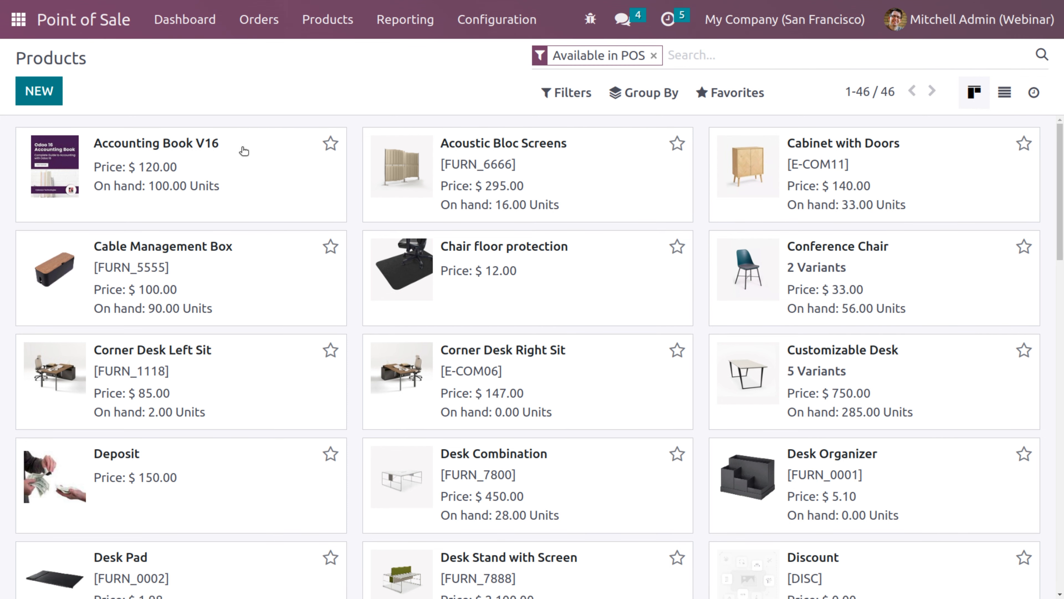
left_click(239, 171)
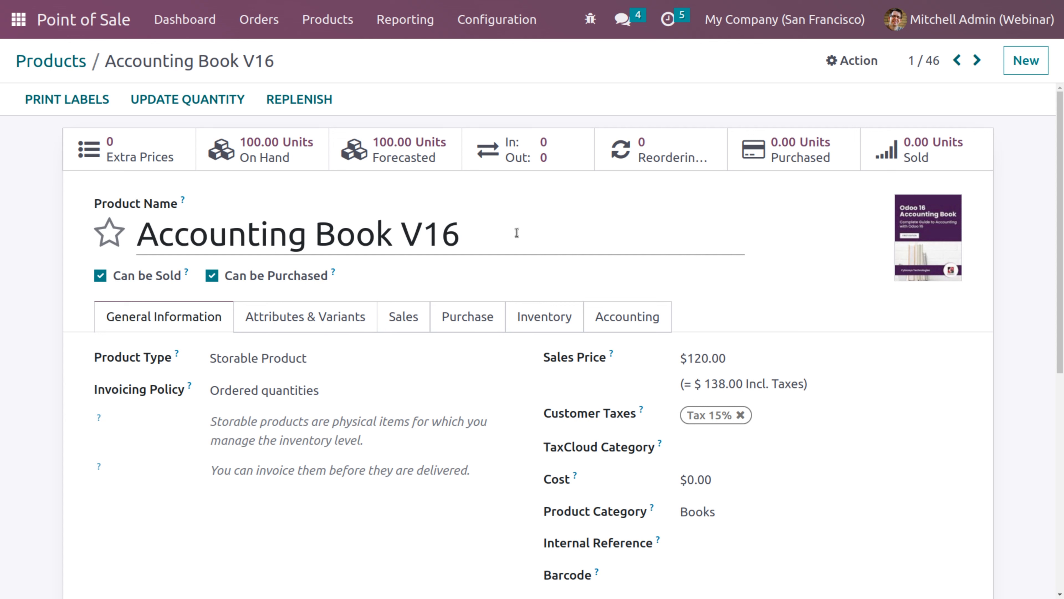
left_click(414, 317)
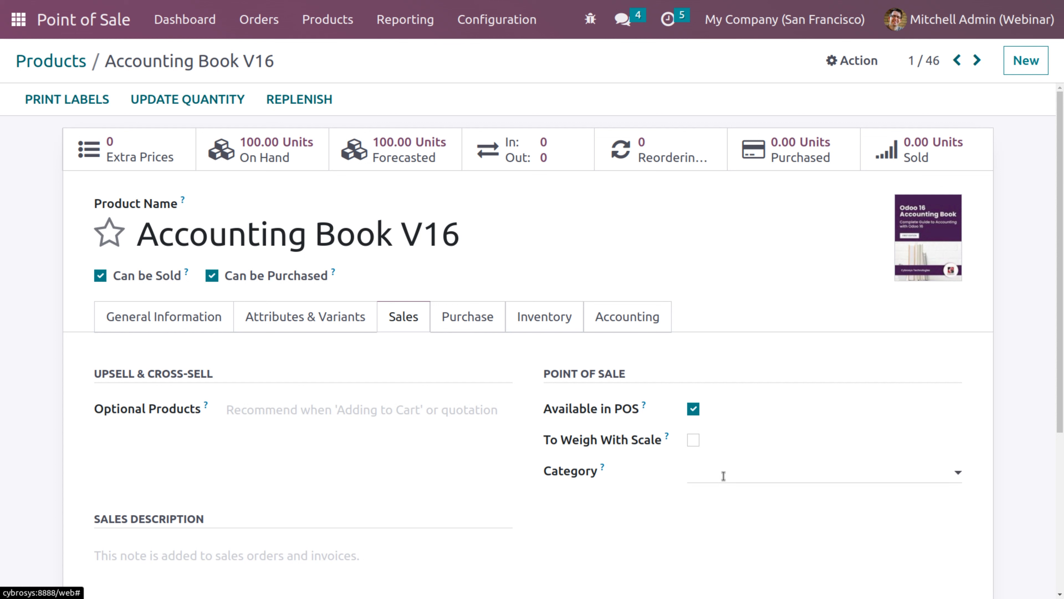
left_click(723, 475)
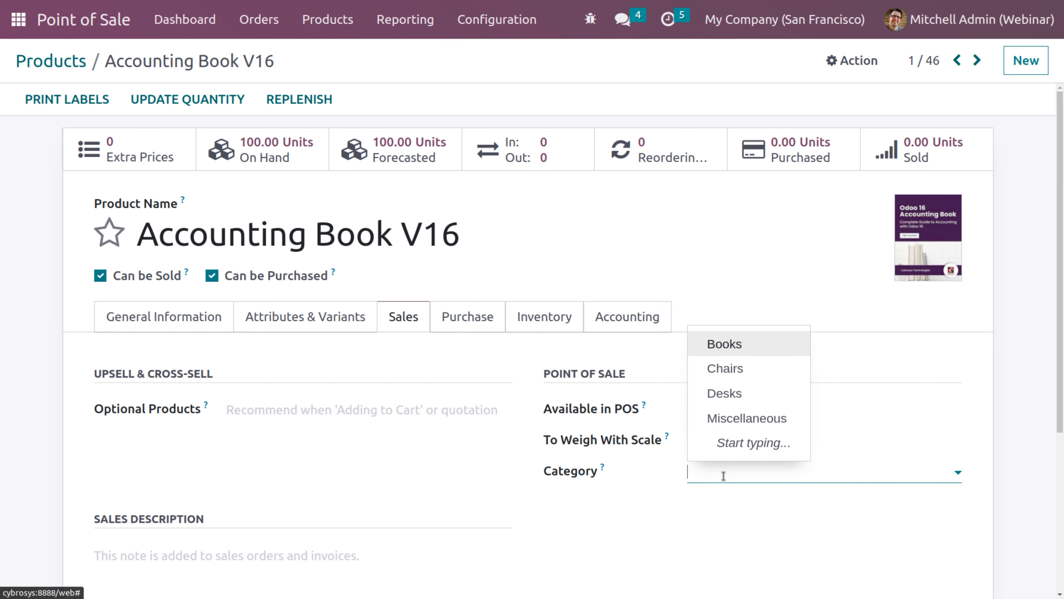
left_click(725, 345)
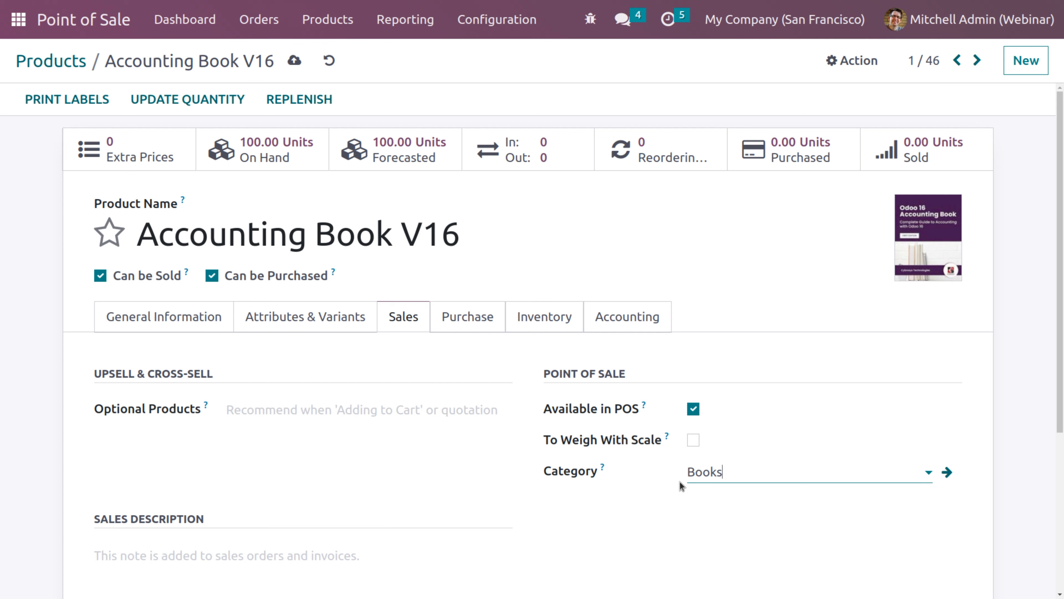
left_click(294, 60)
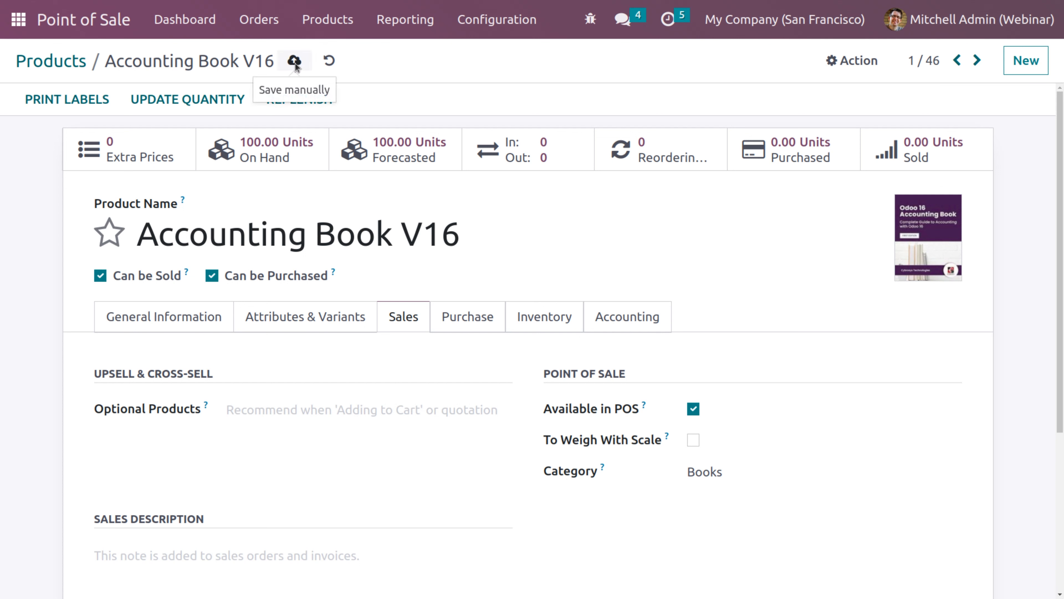
left_click(78, 63)
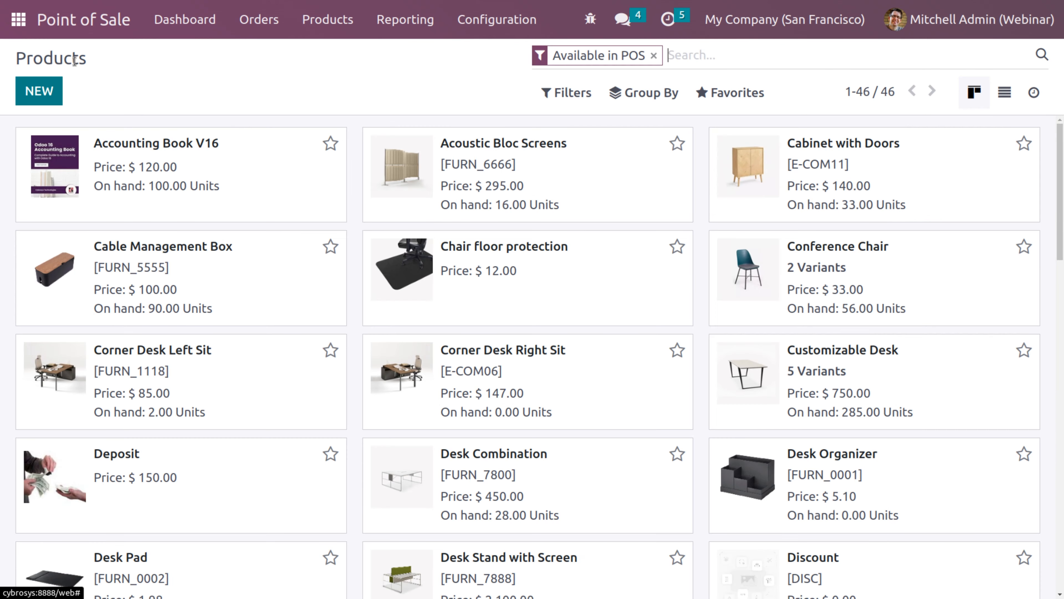
Search products for 'book' and put Odoo Book V16 in the Books POS category, saving it
type("book")
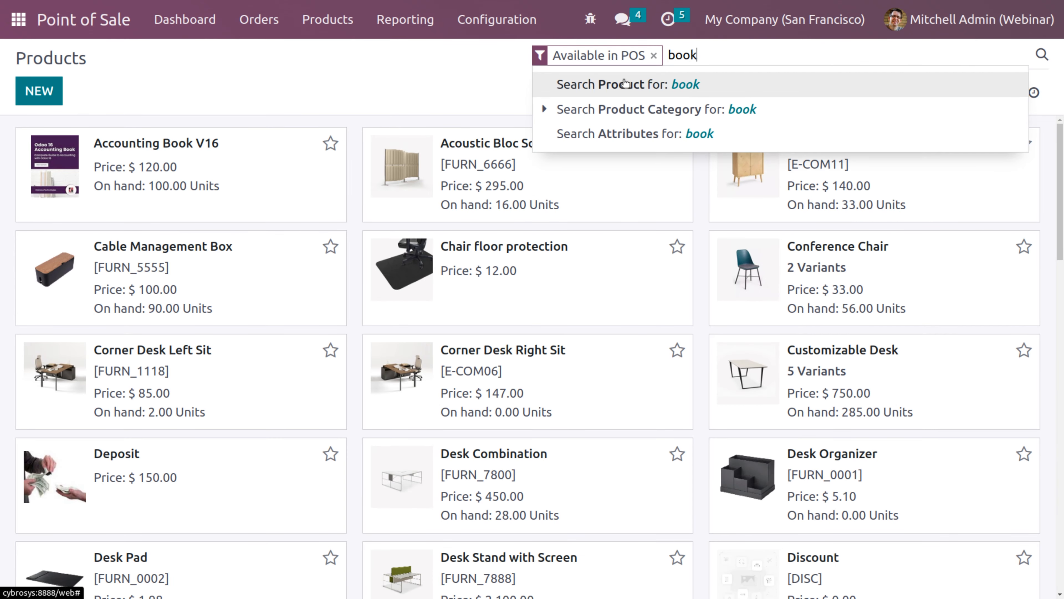
key("Return")
left_click(561, 145)
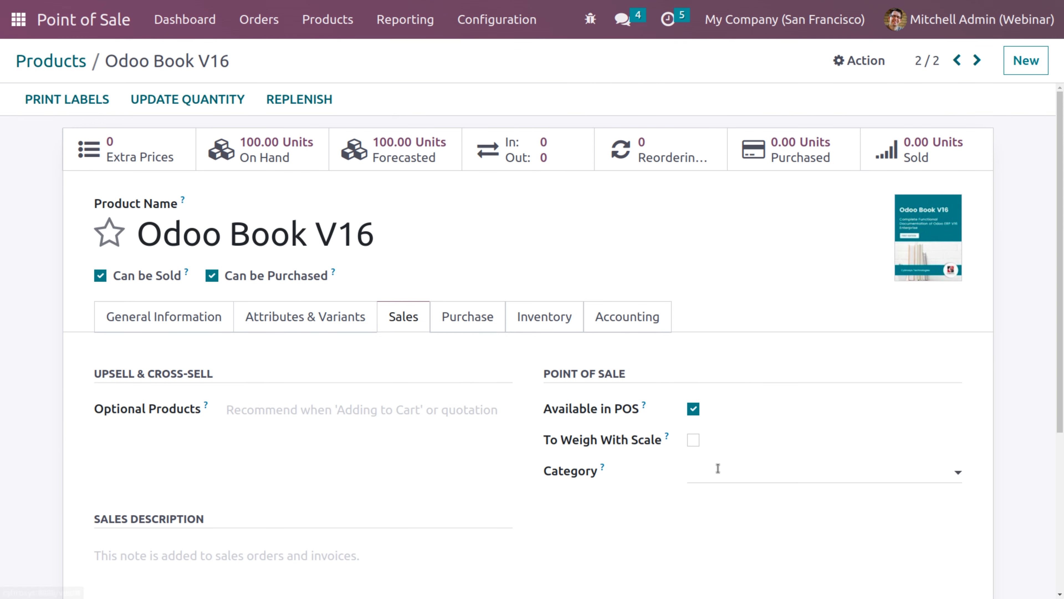
left_click(739, 478)
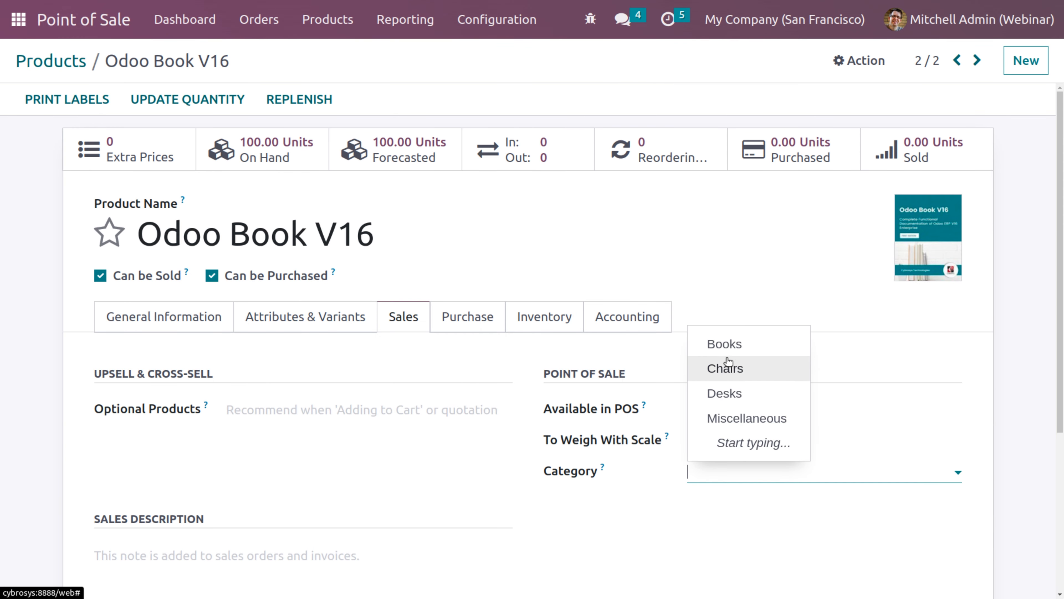
left_click(720, 344)
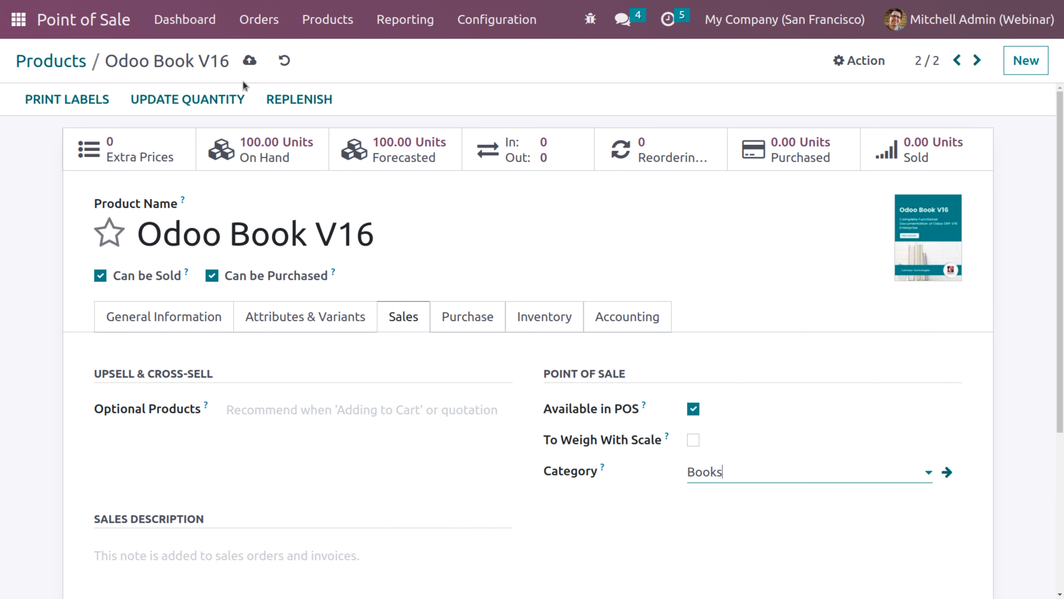
left_click(251, 61)
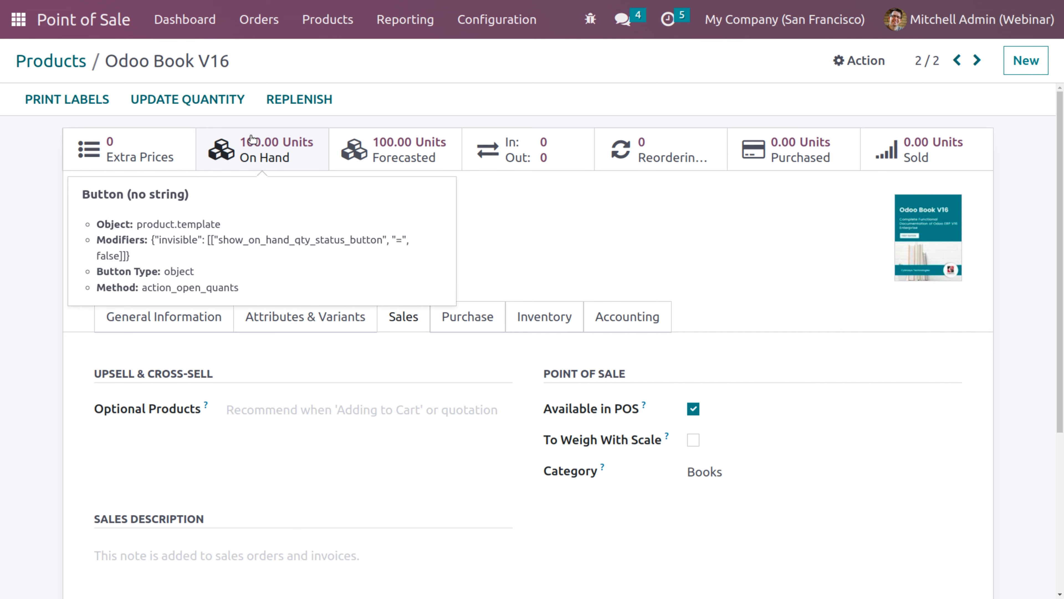
left_click(80, 61)
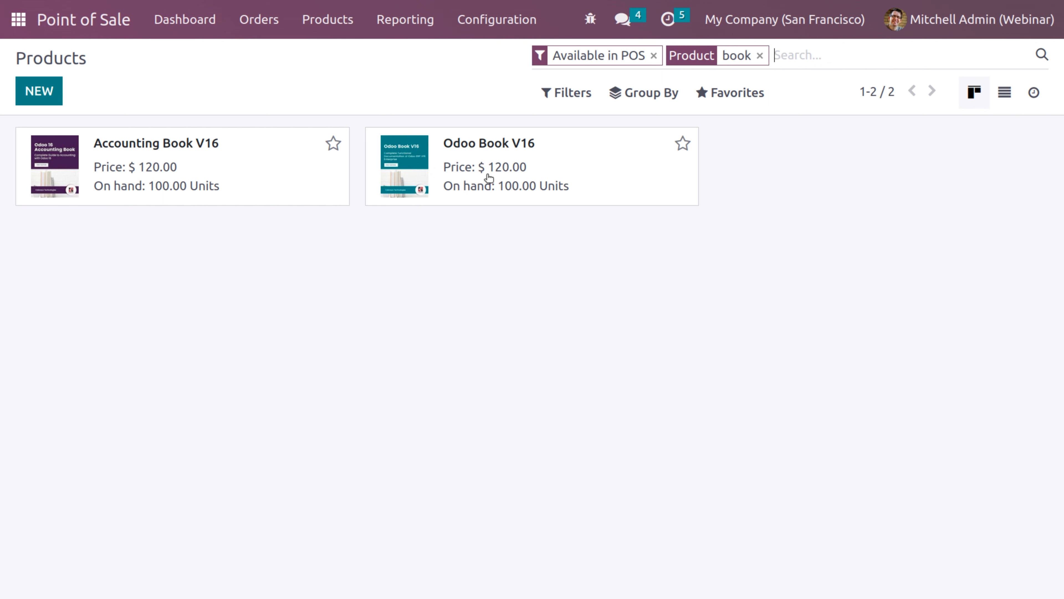
Clear the book filters, then review Accounting Book V16's variants and purchase tabs
left_click(654, 56)
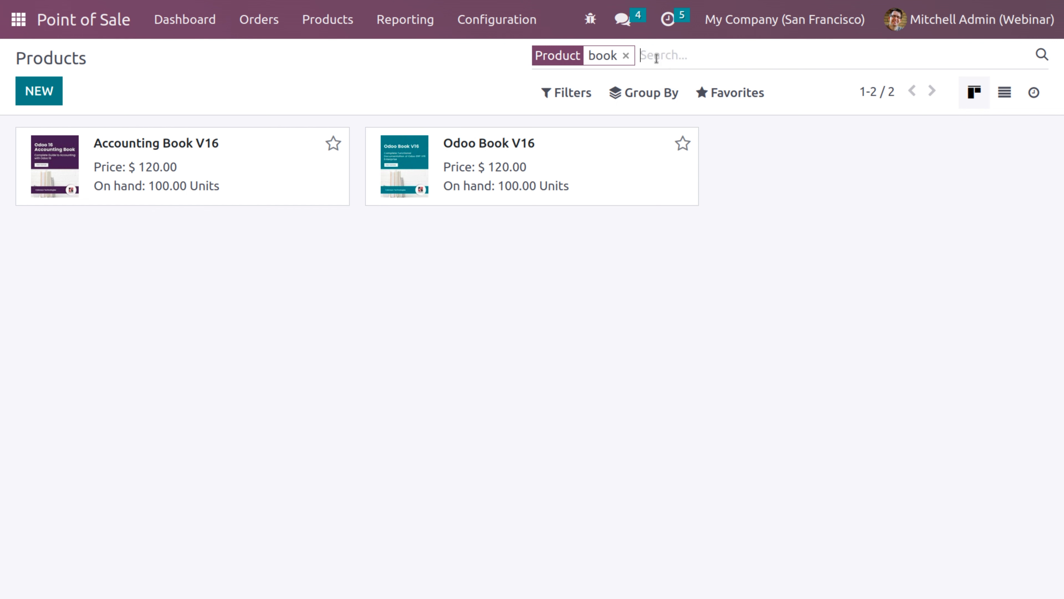
left_click(626, 56)
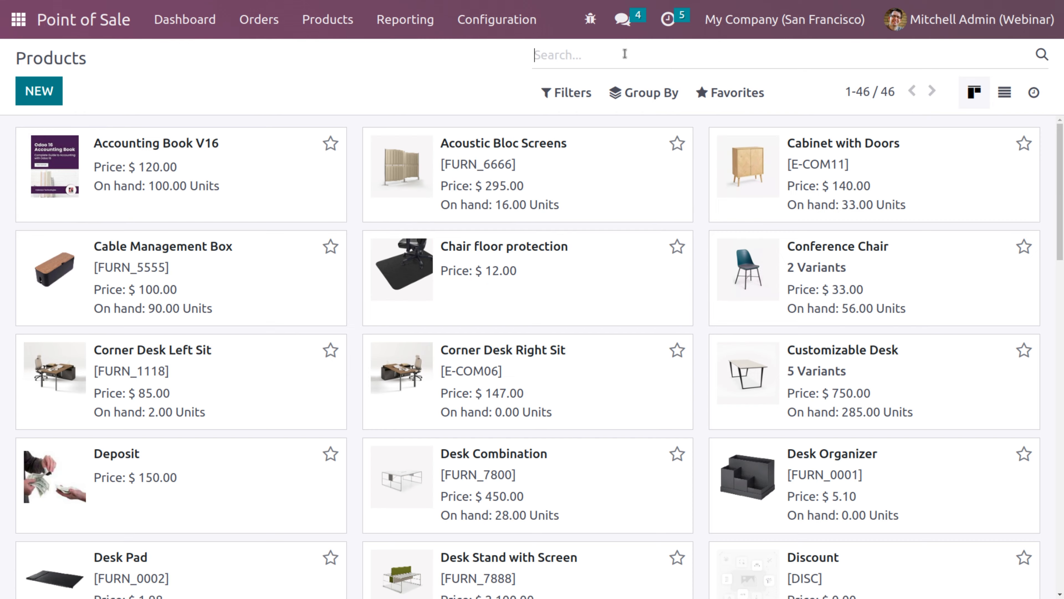
left_click(238, 164)
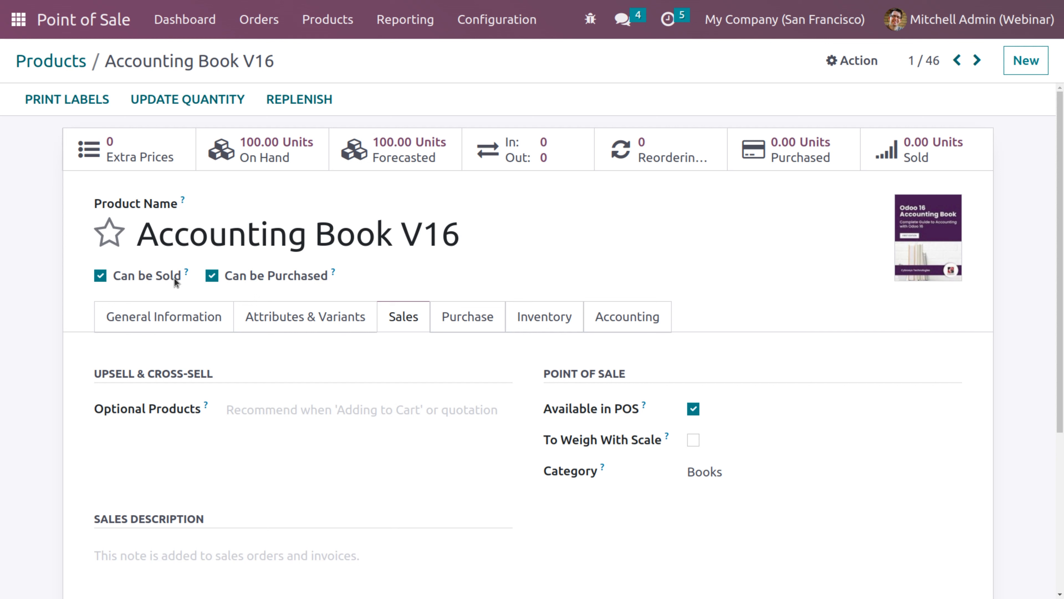
left_click(172, 315)
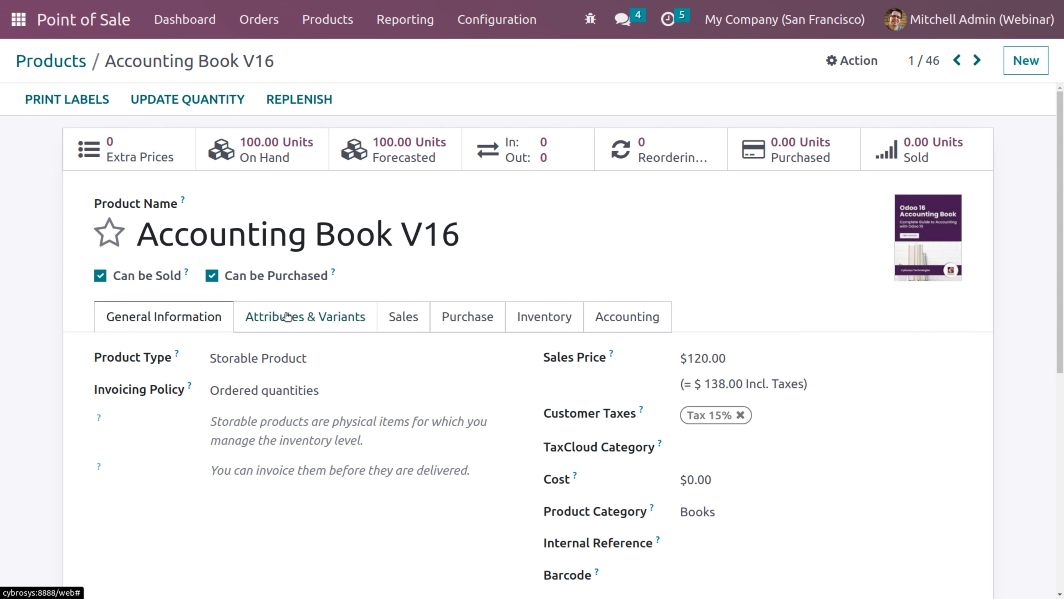
left_click(329, 322)
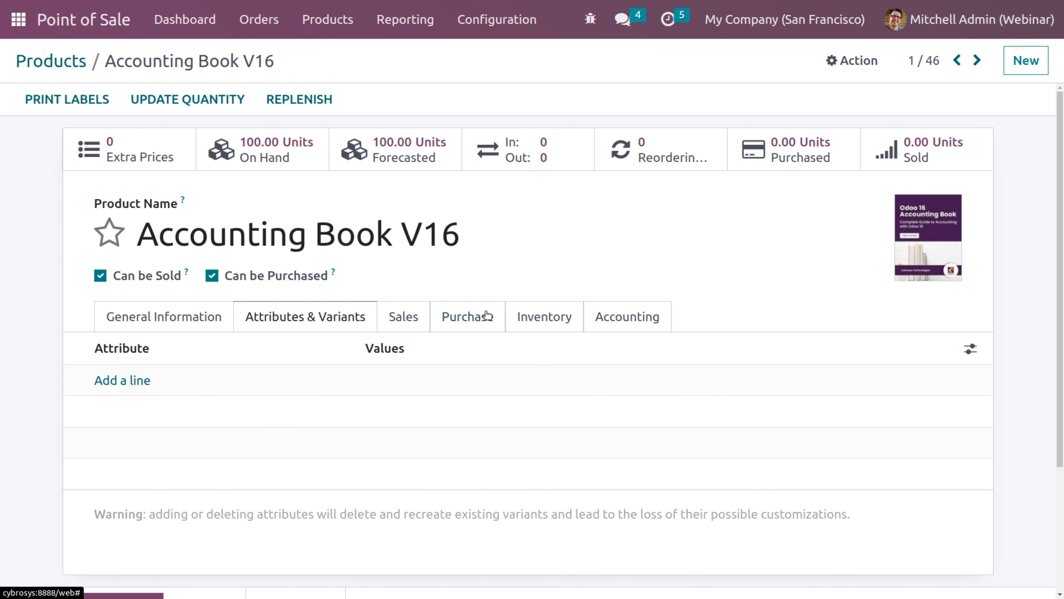
left_click(468, 320)
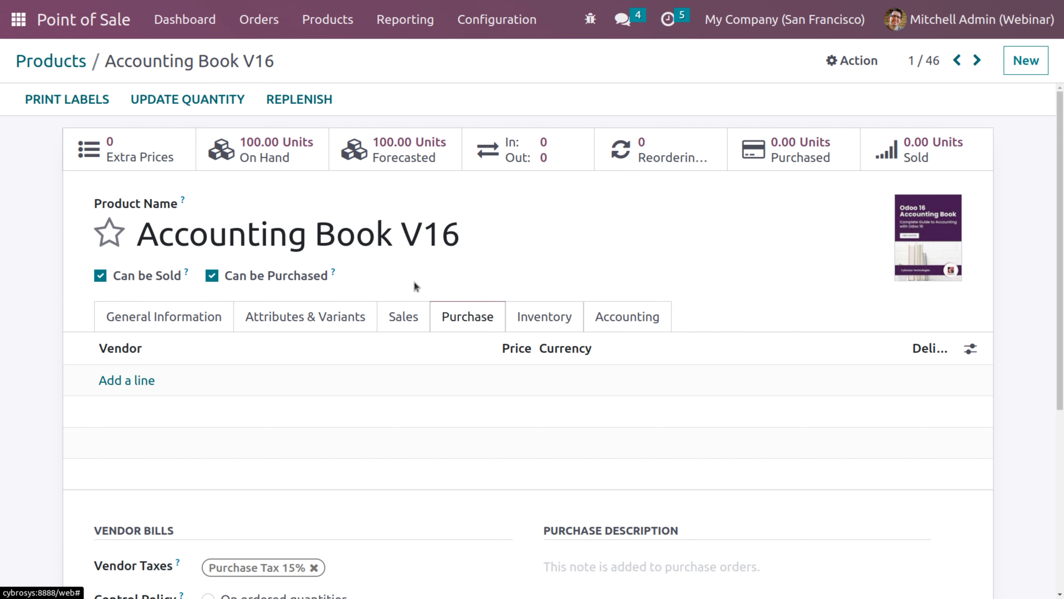
left_click(153, 322)
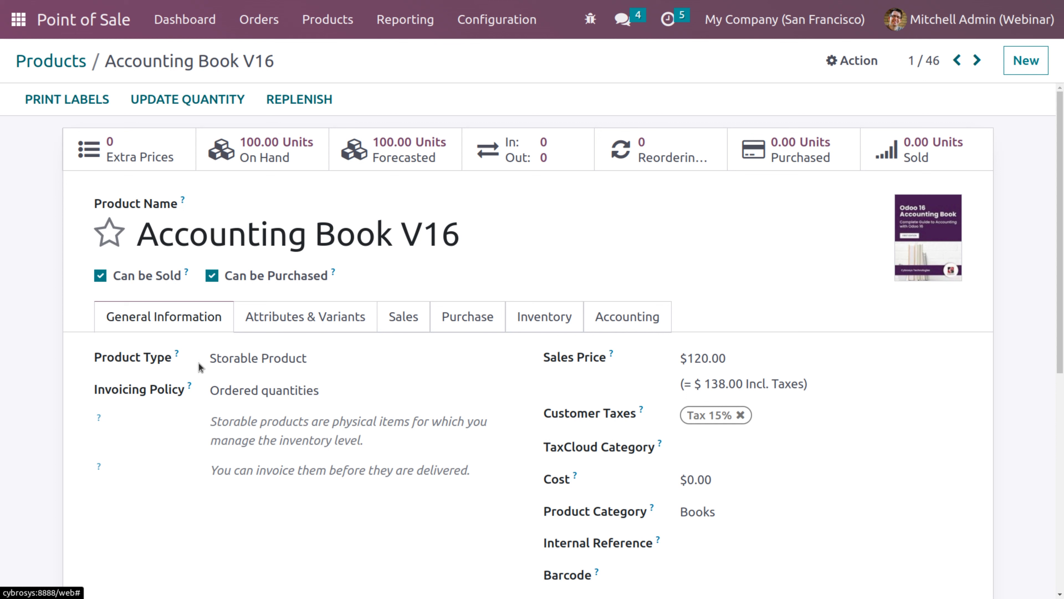
Open the Table shape attribute under Configuration > Attributes to check its four values
left_click(492, 33)
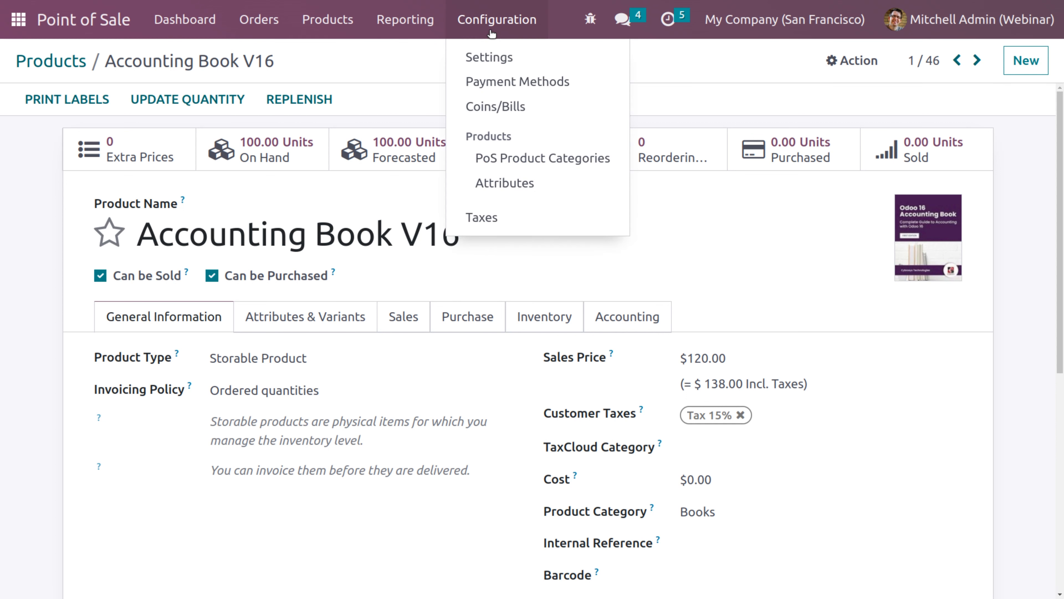
left_click(506, 183)
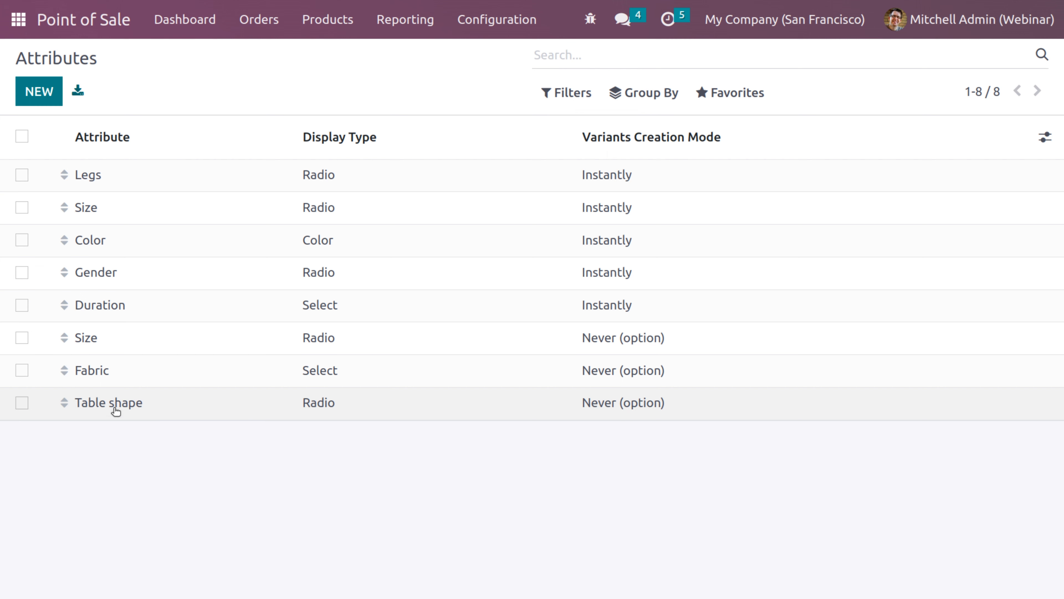
left_click(116, 412)
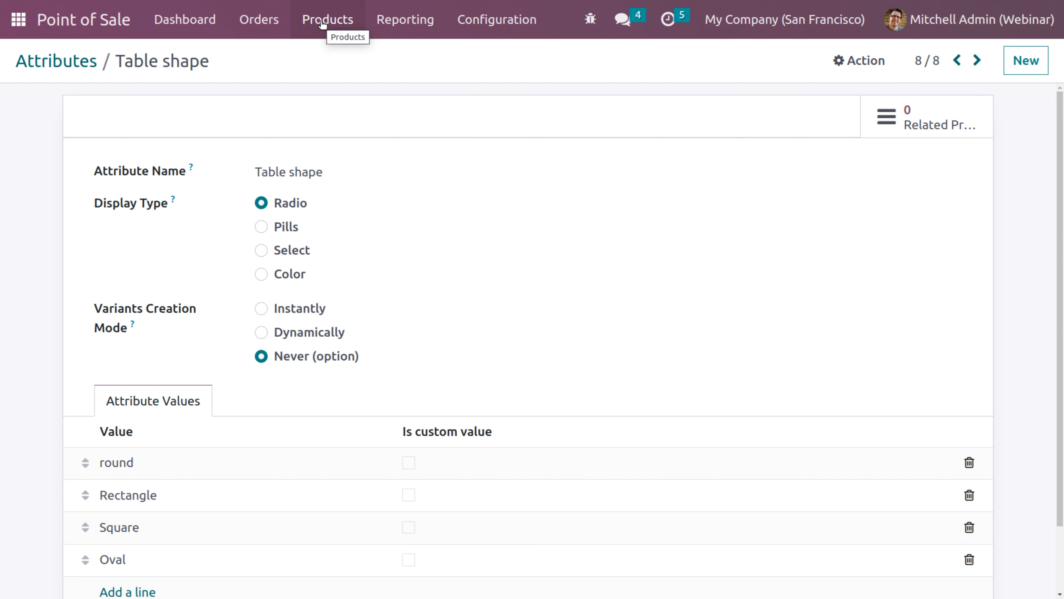
left_click(321, 23)
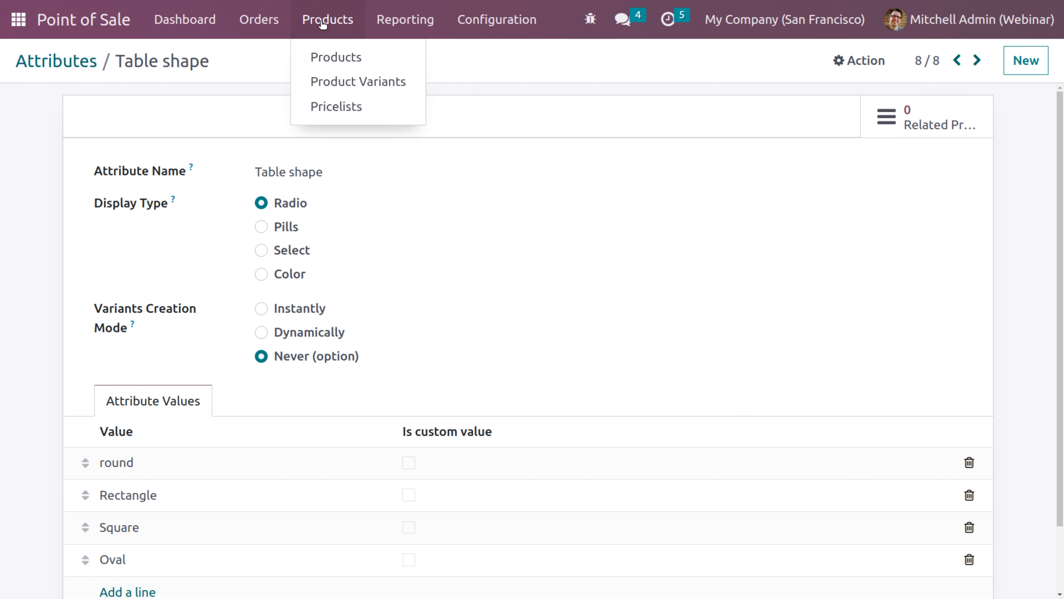
Create a new Storable Product named 'My Office table' with sales price 200
left_click(327, 54)
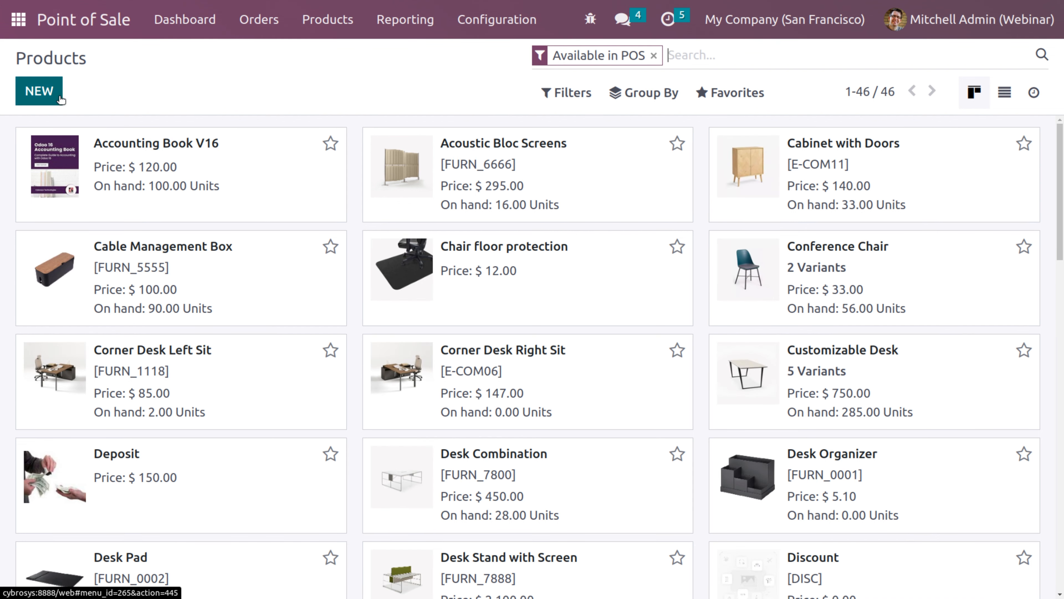
left_click(50, 95)
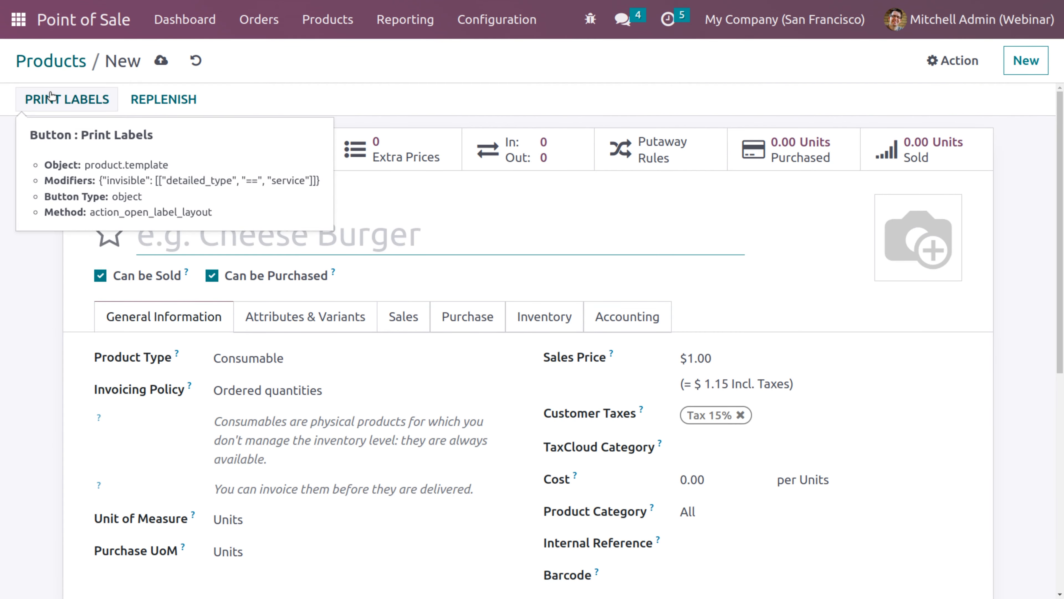
type("My")
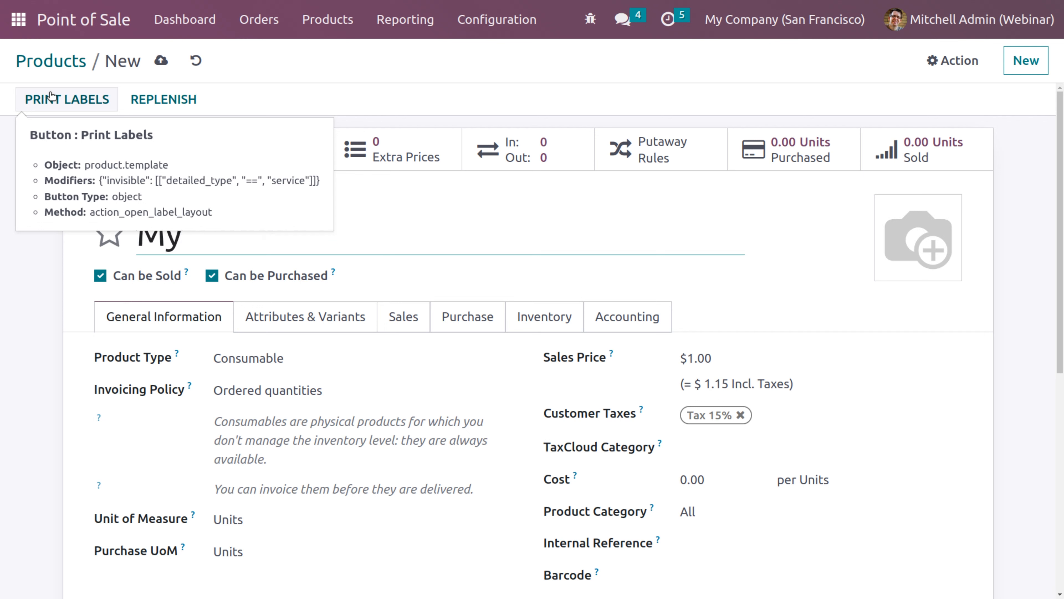
type(" Offi")
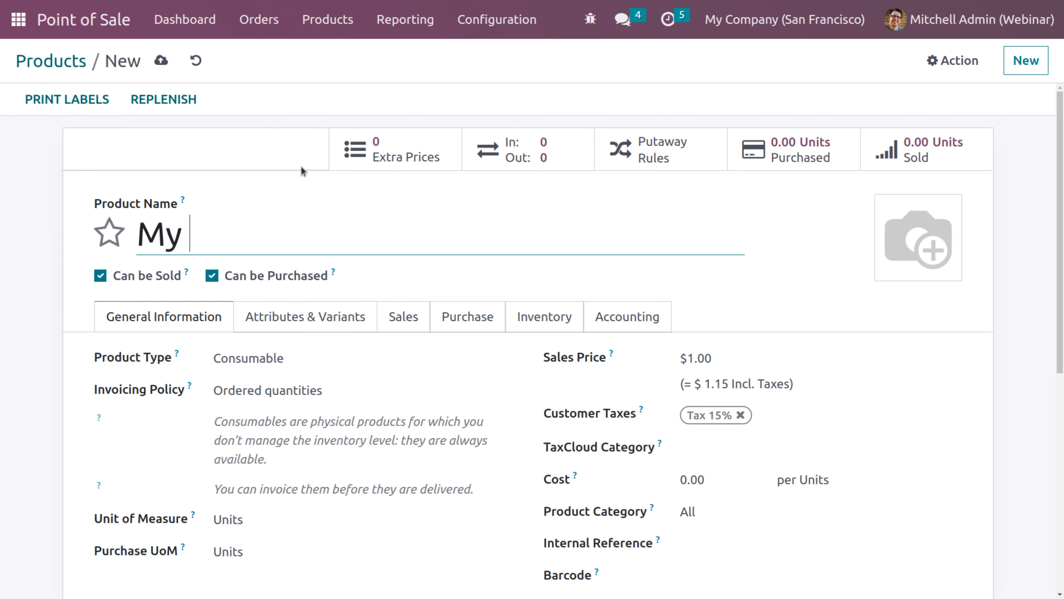
type("ce table")
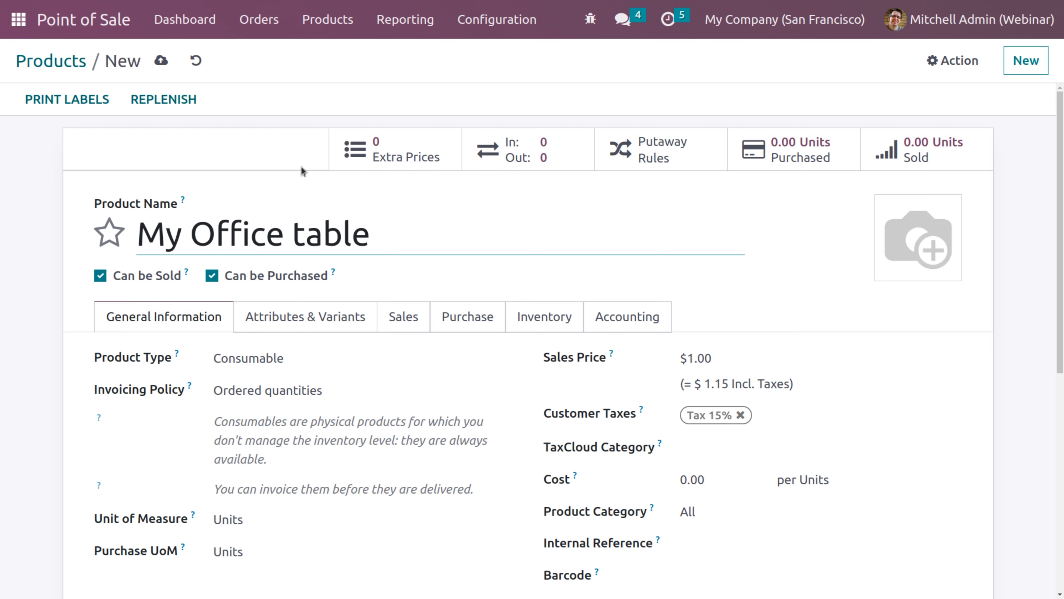
left_click(268, 360)
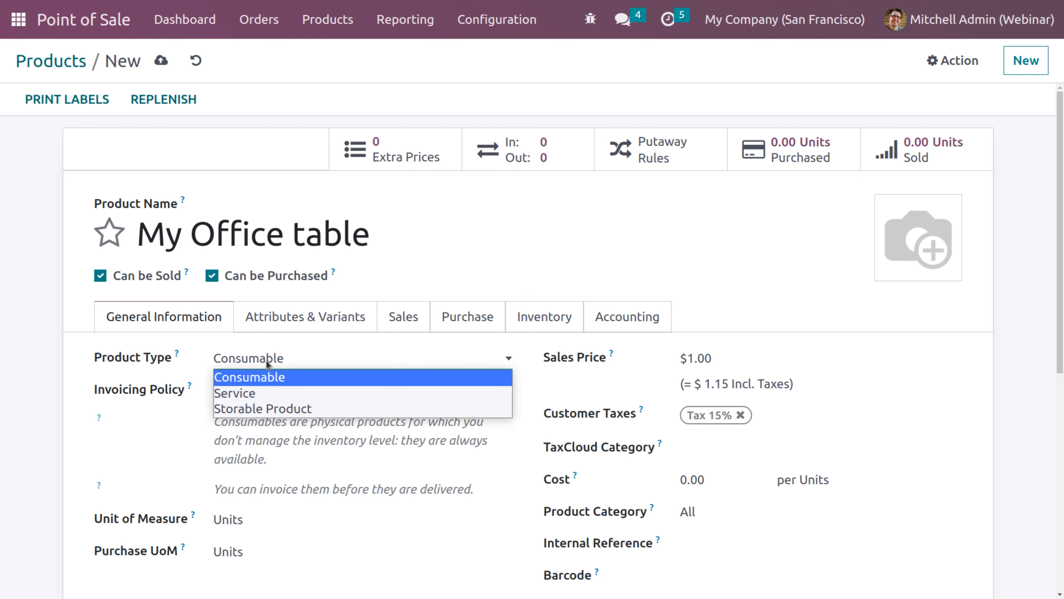
left_click(269, 407)
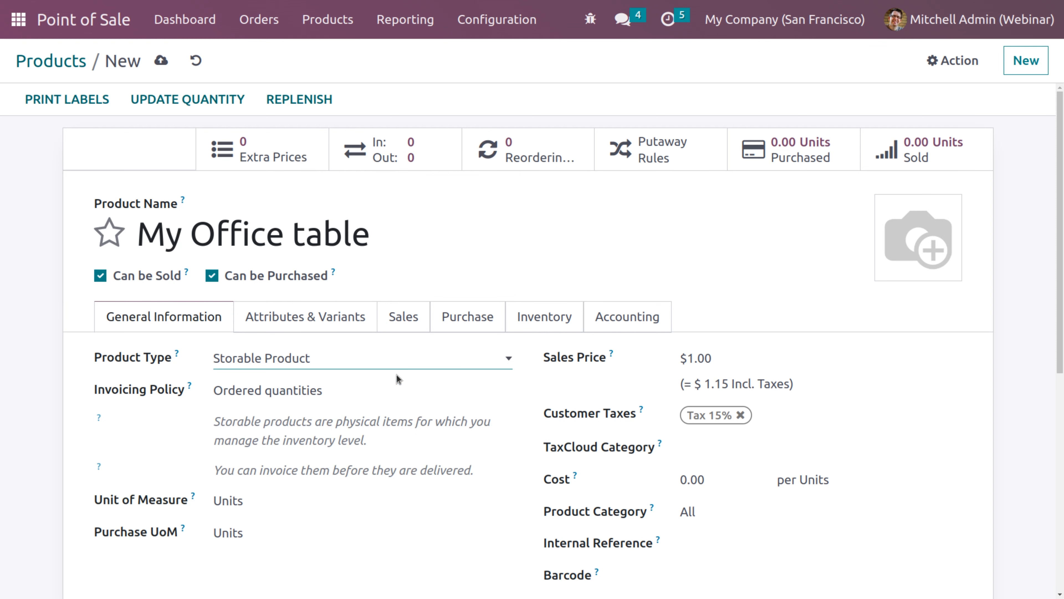
left_click(717, 358)
key("BackSpace")
type("200")
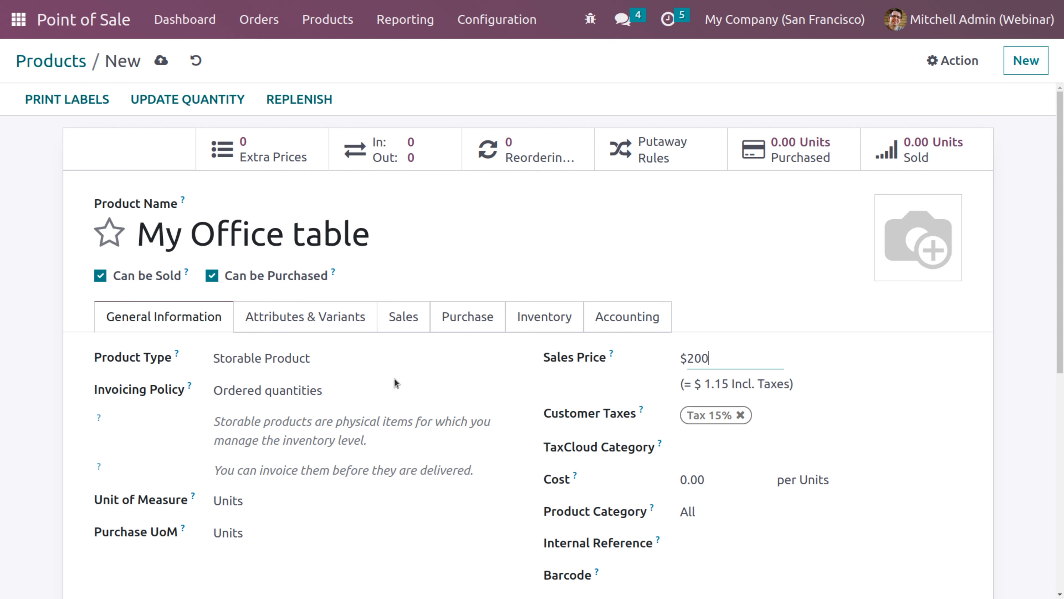
Set My Office table's POS category to Miscellaneous
left_click(399, 317)
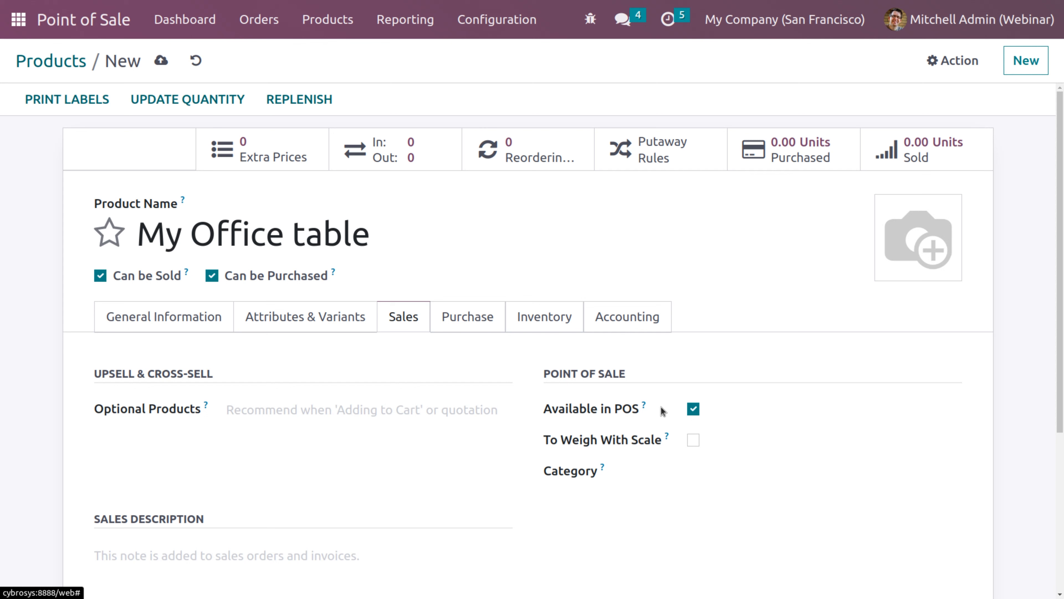
left_click(715, 478)
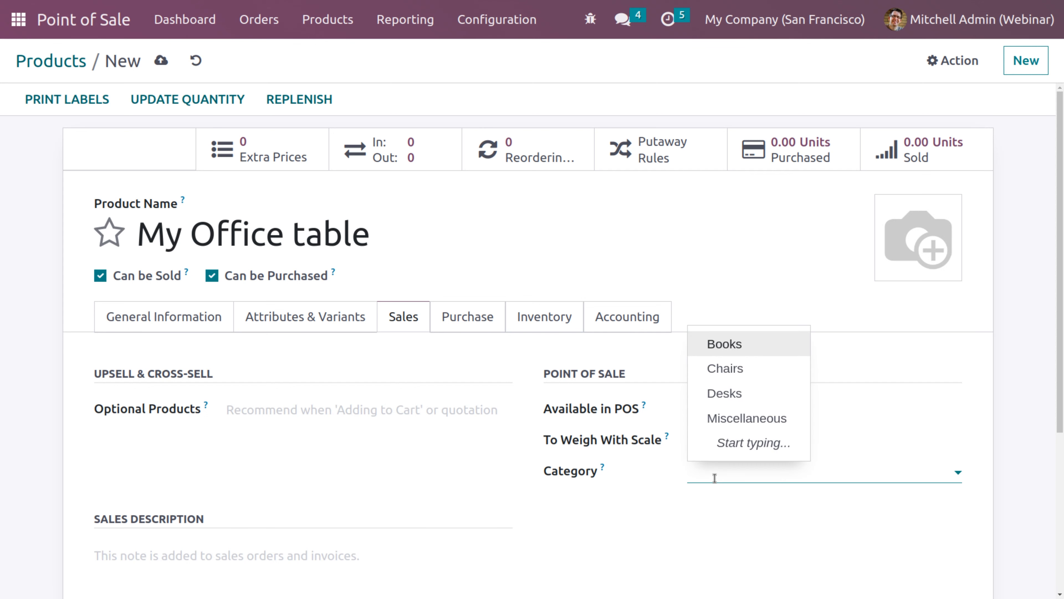
left_click(721, 423)
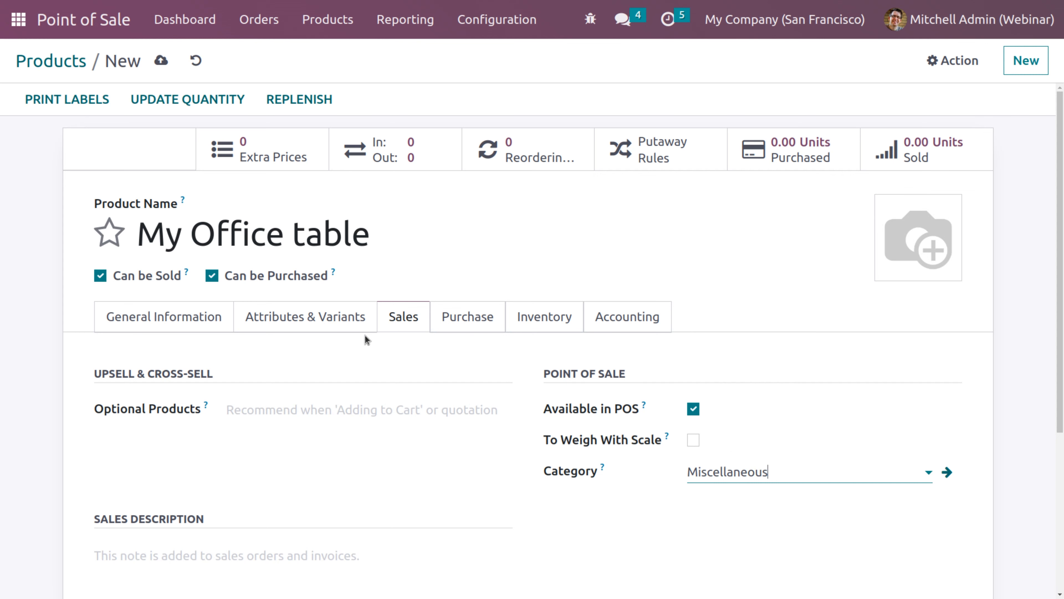
left_click(300, 314)
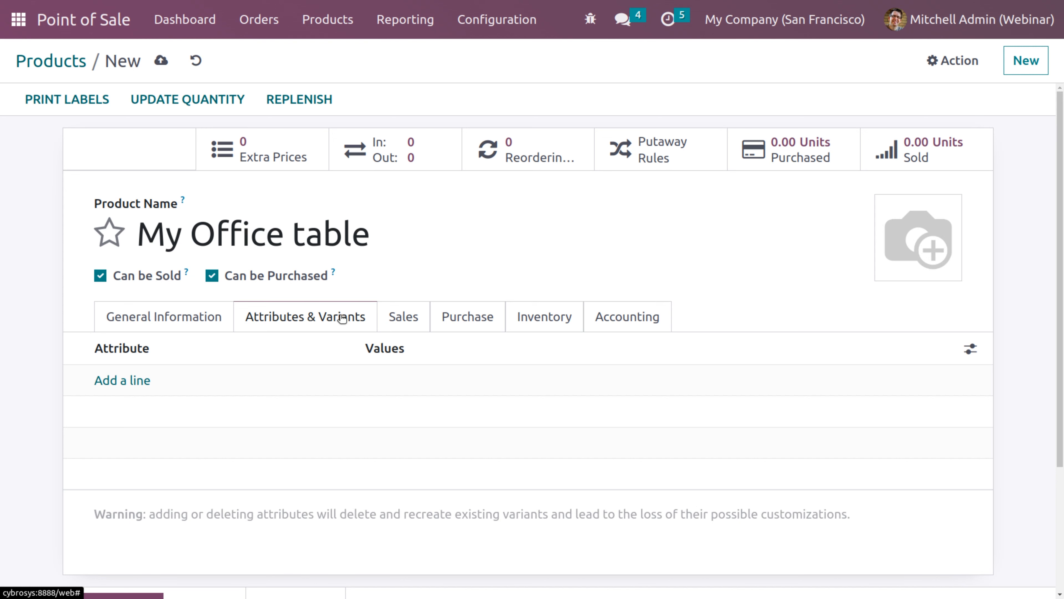
Add a Table shape attribute line with values round, Rectangle, Square and Oval
left_click(111, 389)
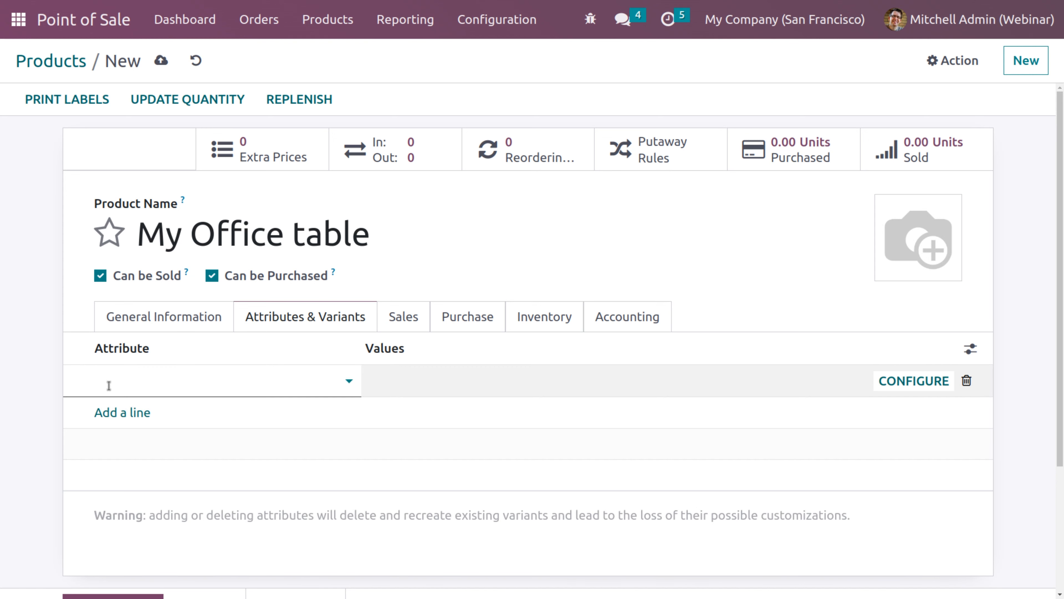
left_click(109, 386)
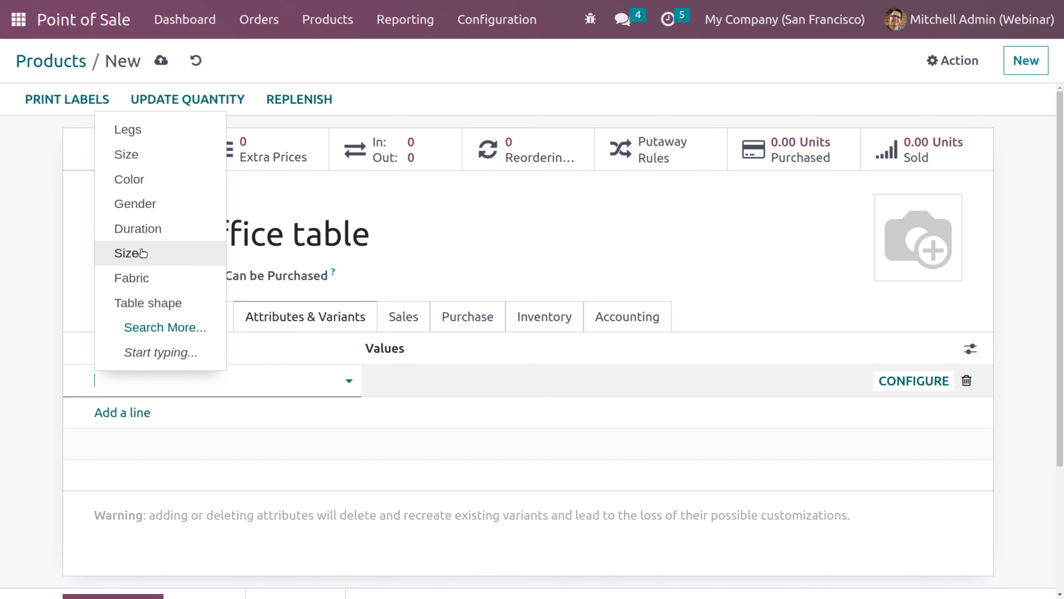
left_click(153, 305)
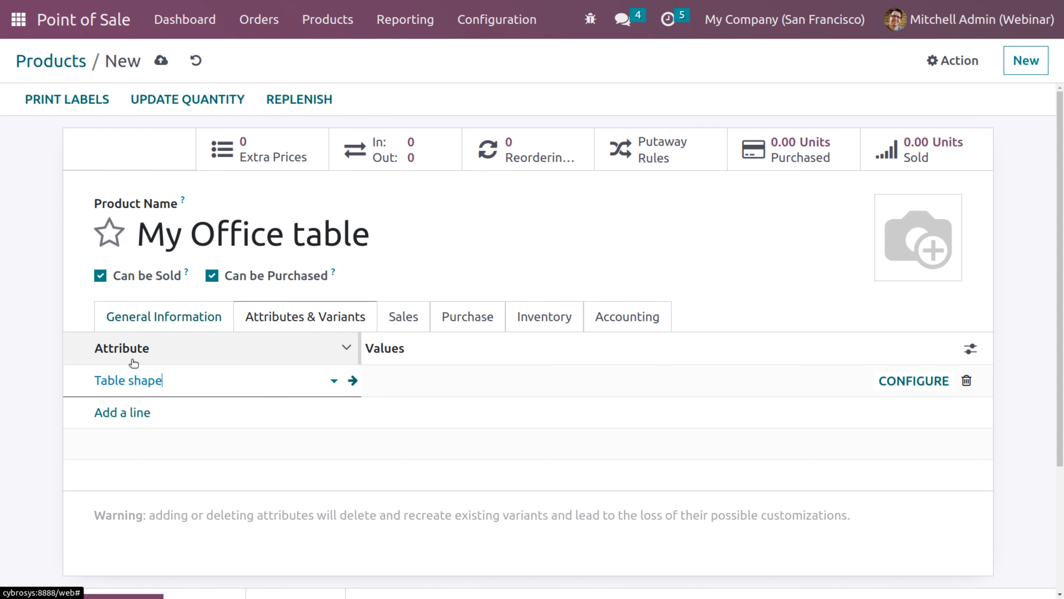
left_click(460, 379)
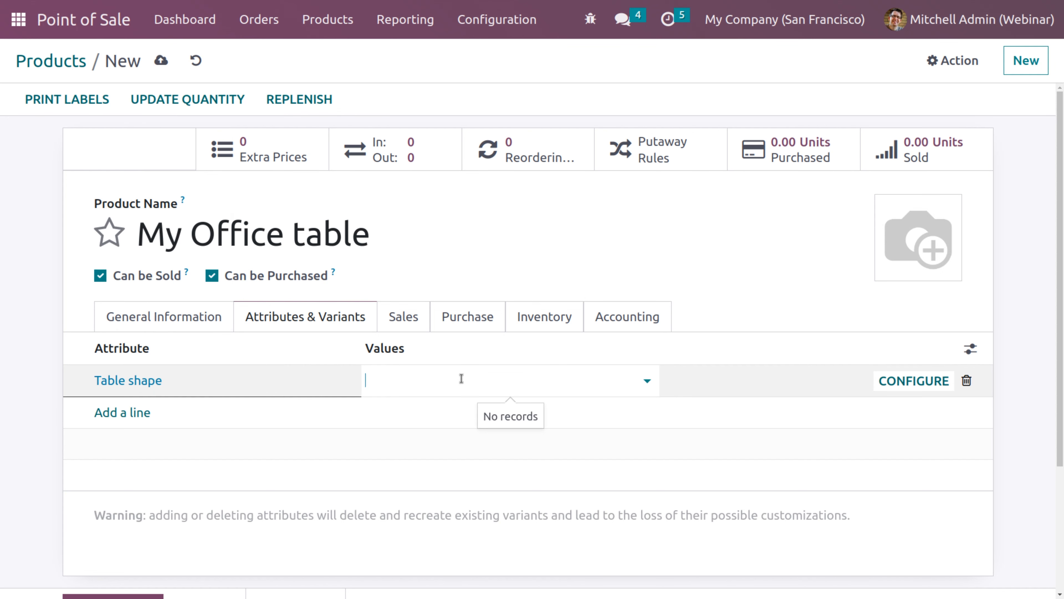
left_click(406, 405)
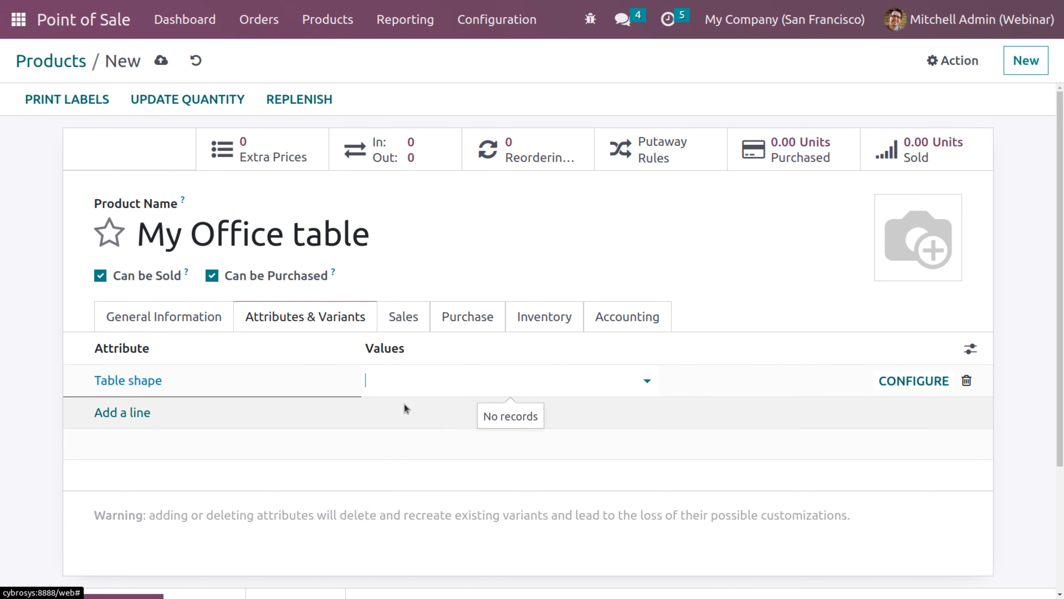
left_click(481, 384)
left_click(481, 415)
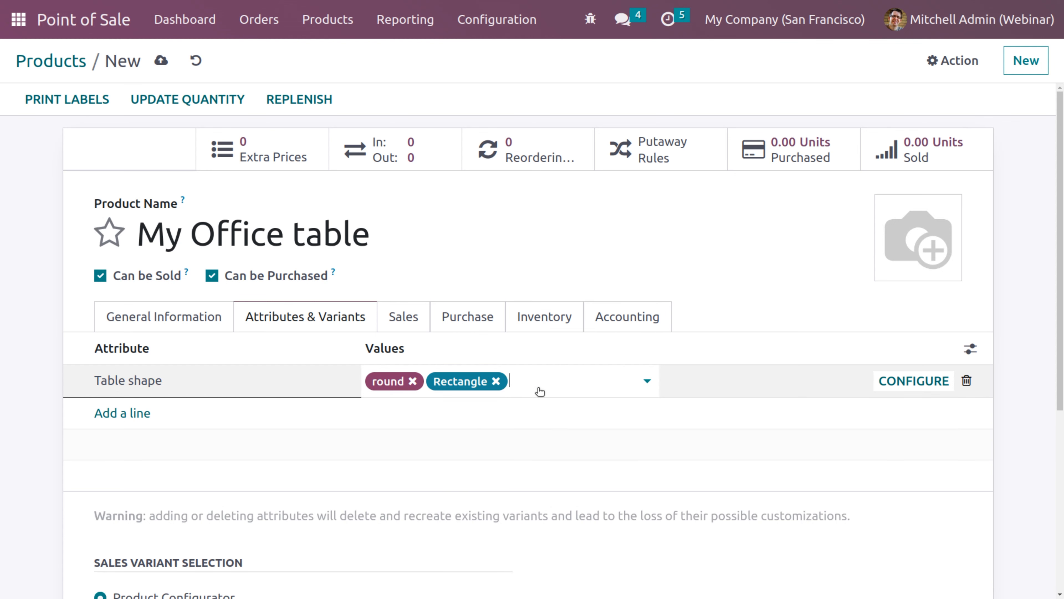
left_click(537, 379)
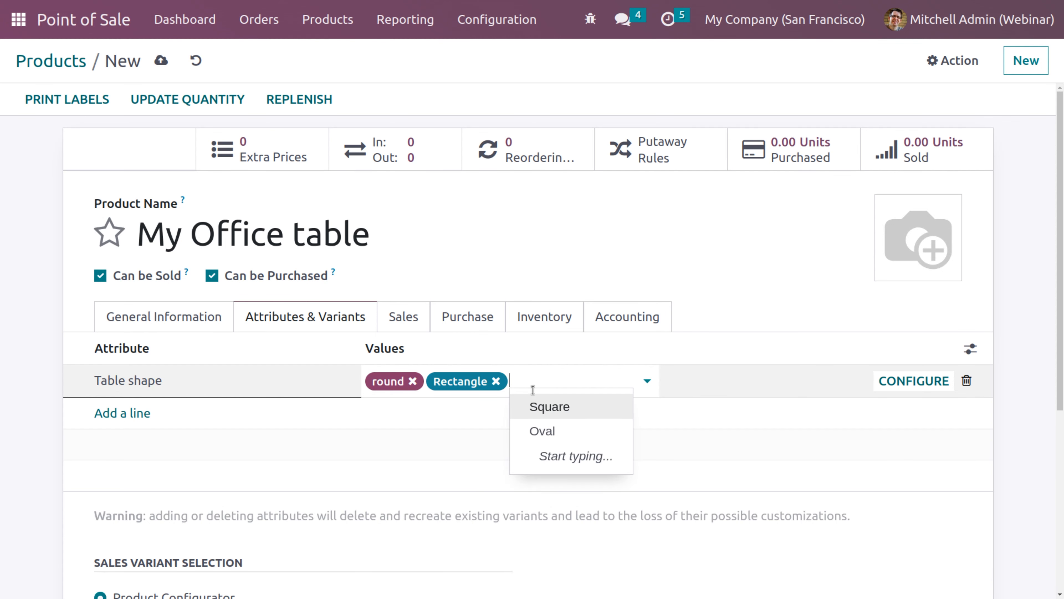
left_click(532, 413)
left_click(598, 382)
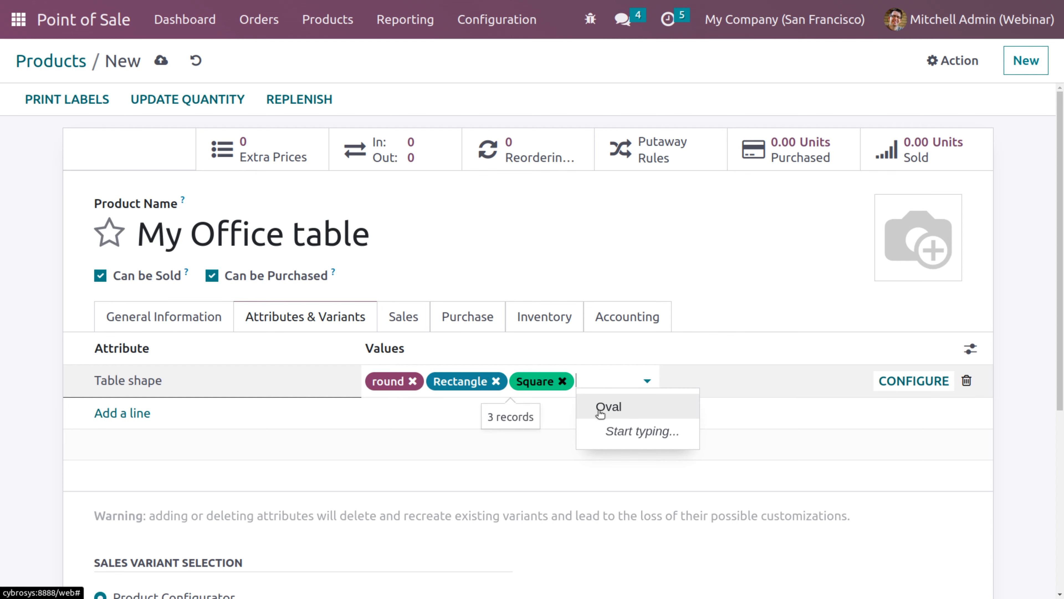
left_click(603, 408)
left_click(836, 465)
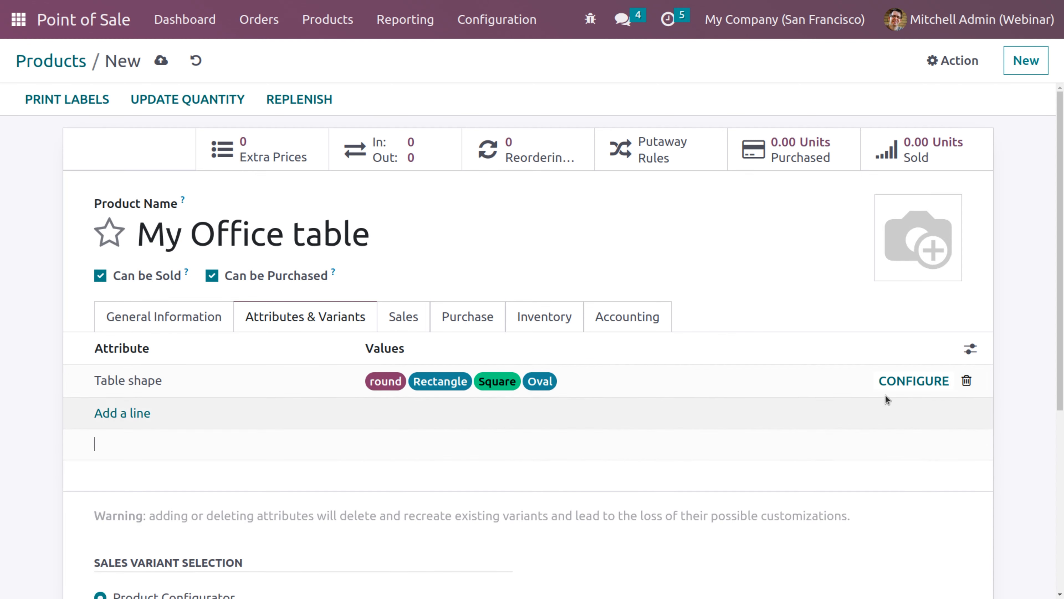
Save My Office table and open its Table shape value configuration
left_click(908, 382)
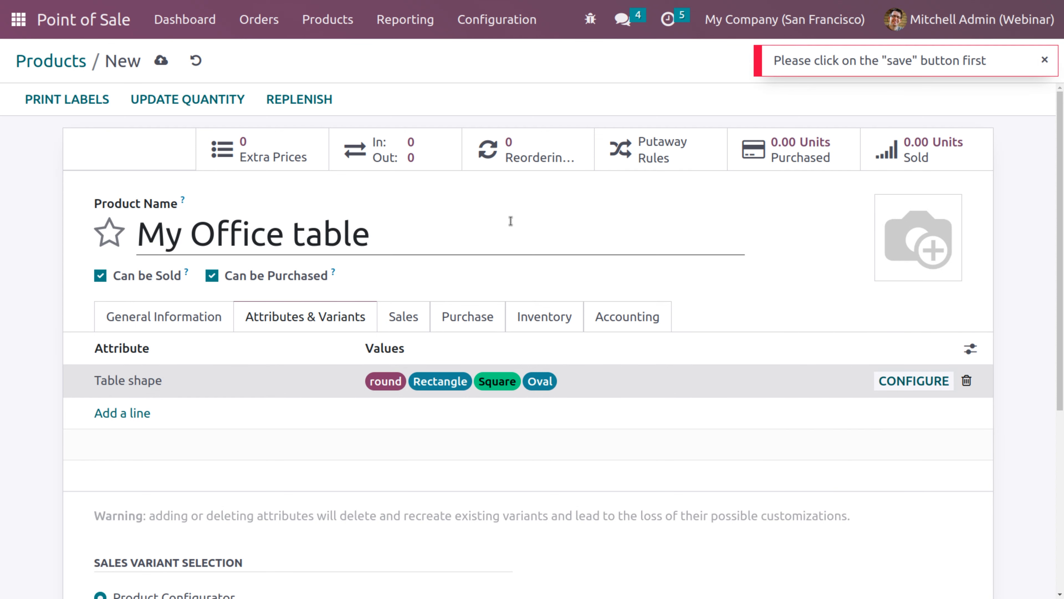
left_click(161, 62)
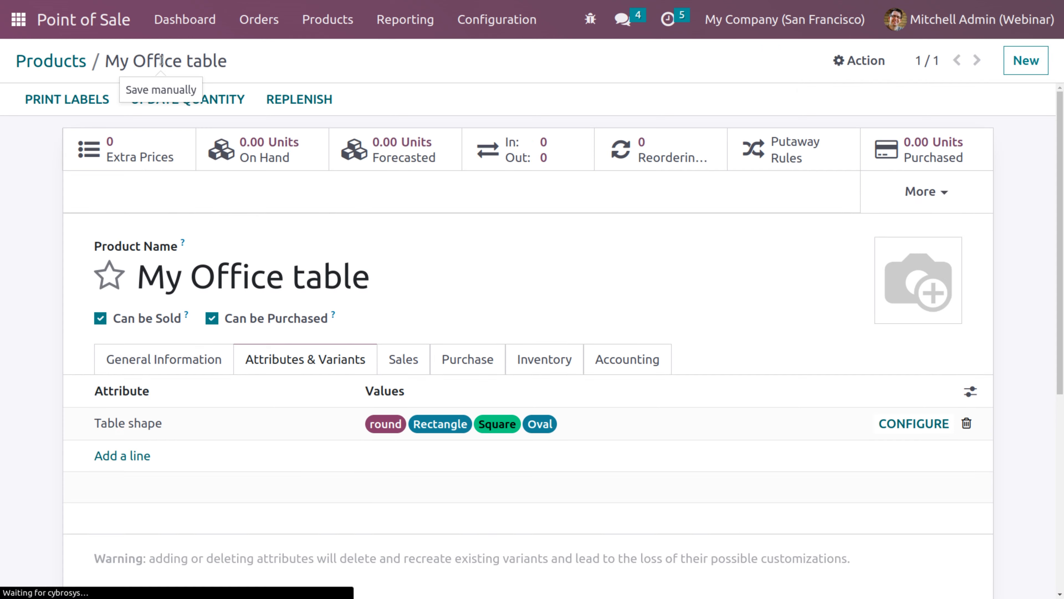
left_click(901, 424)
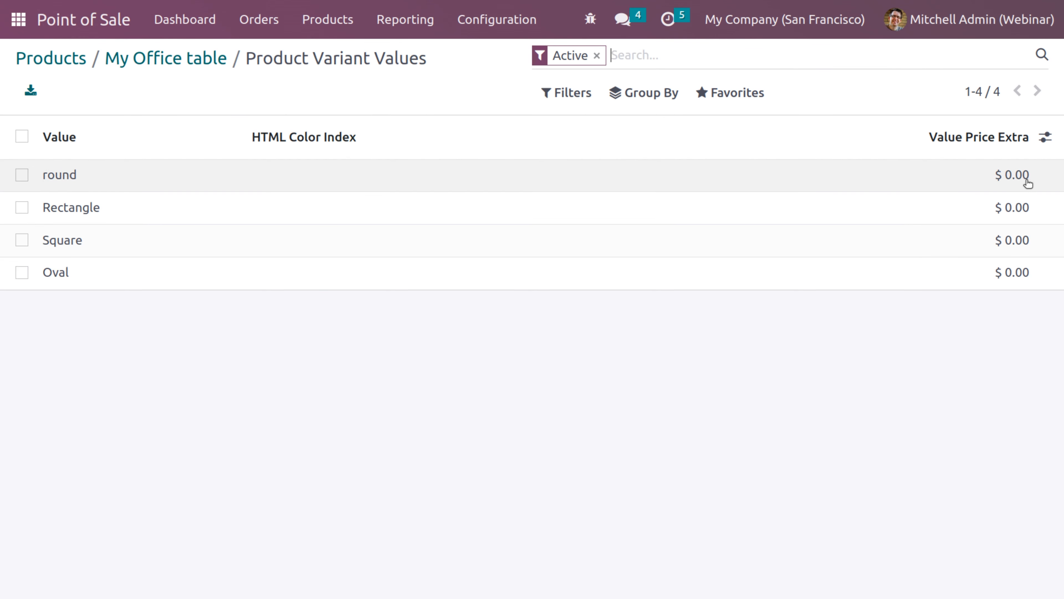
Give the round table shape a Value Price Extra of $50.00
left_click(1027, 182)
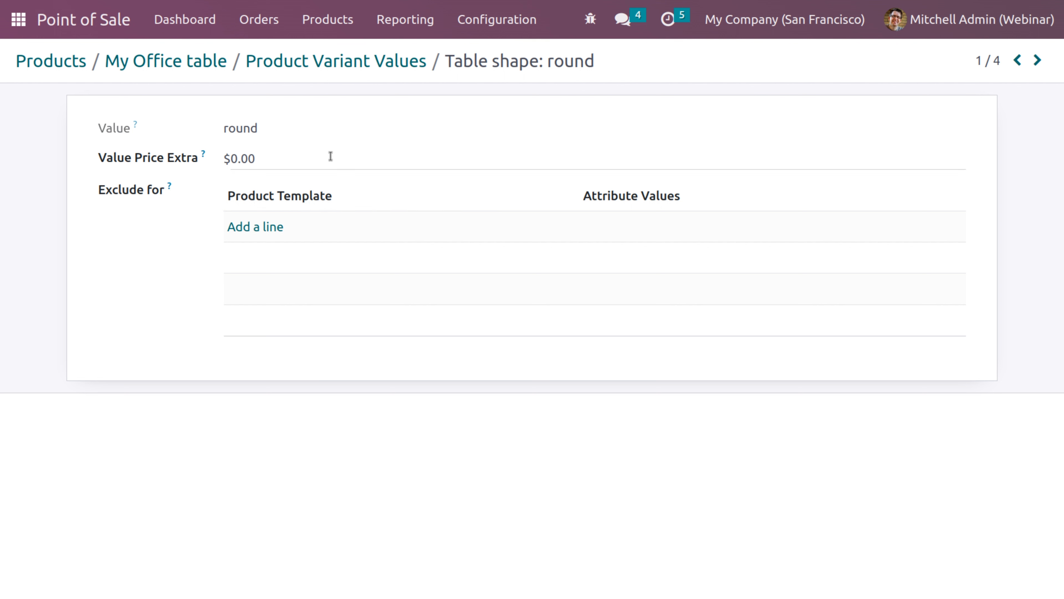
left_click(330, 156)
type("50")
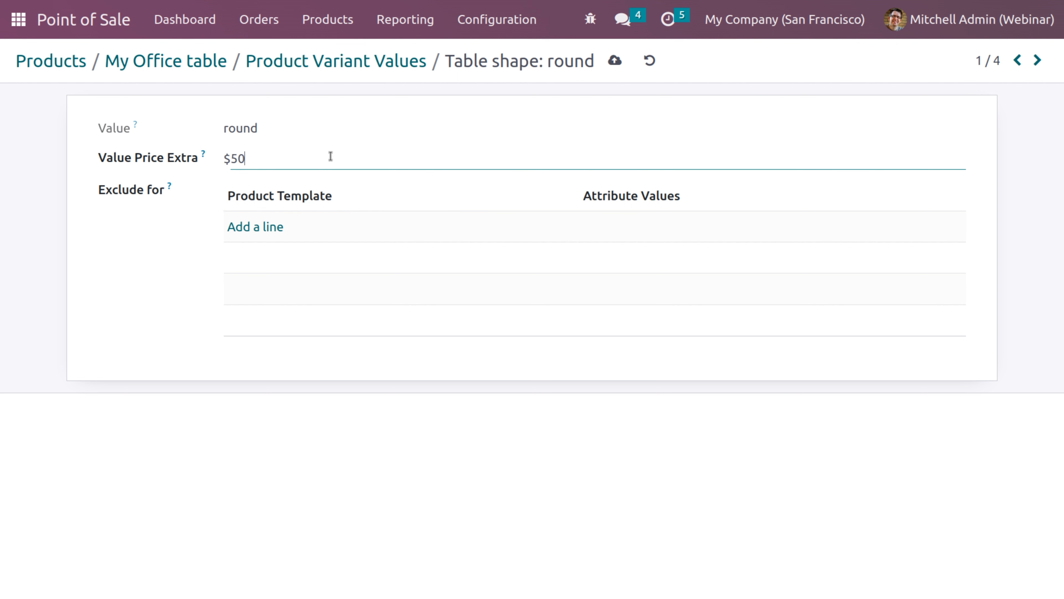
left_click(615, 61)
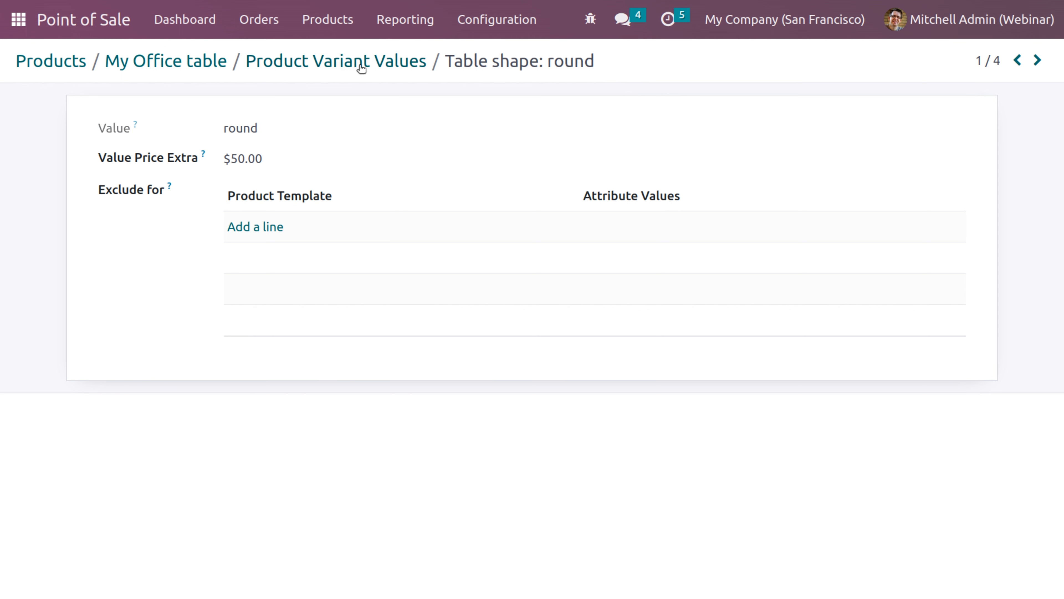
Set Rectangle's extra price to $10.00 and go back to the My Office table product
type("0")
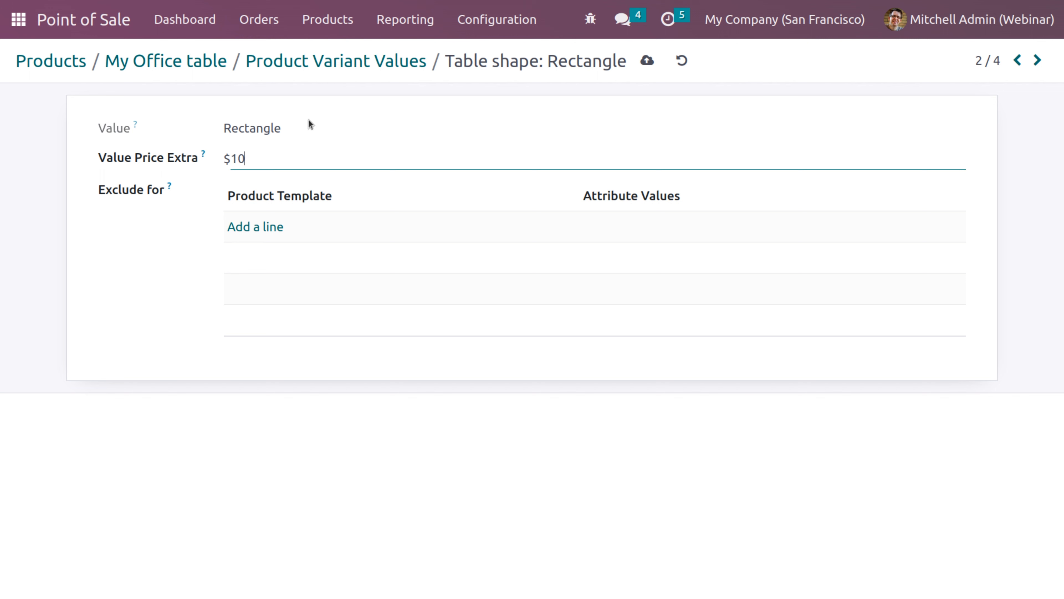
left_click(646, 61)
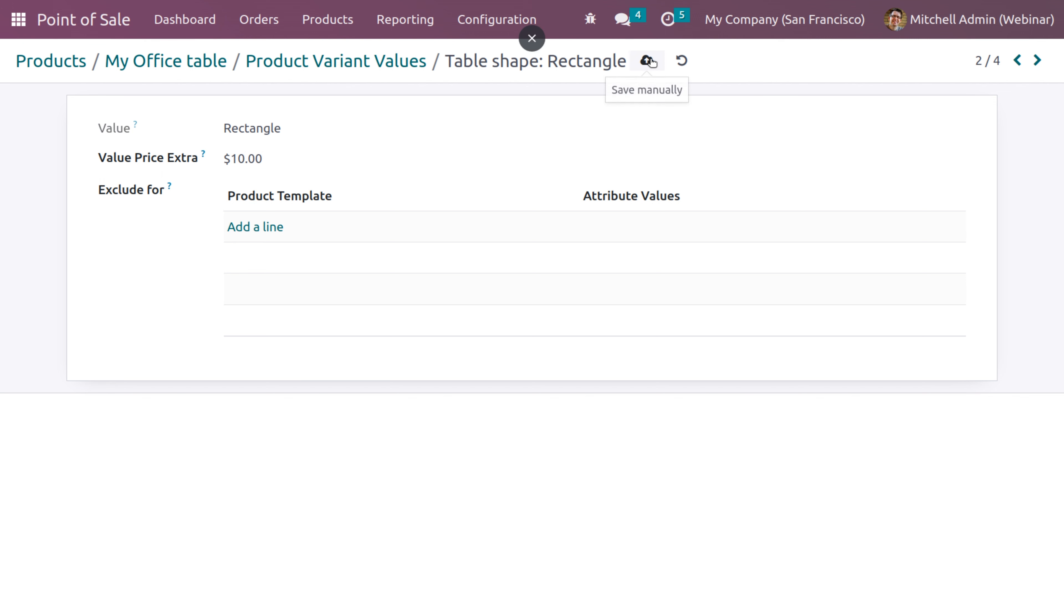
left_click(374, 62)
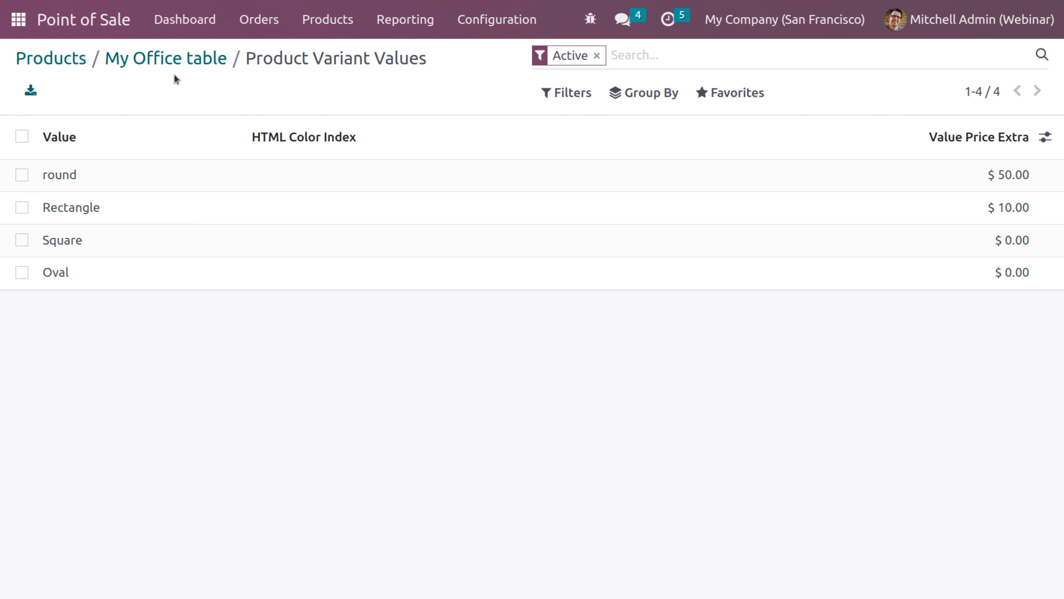
left_click(176, 62)
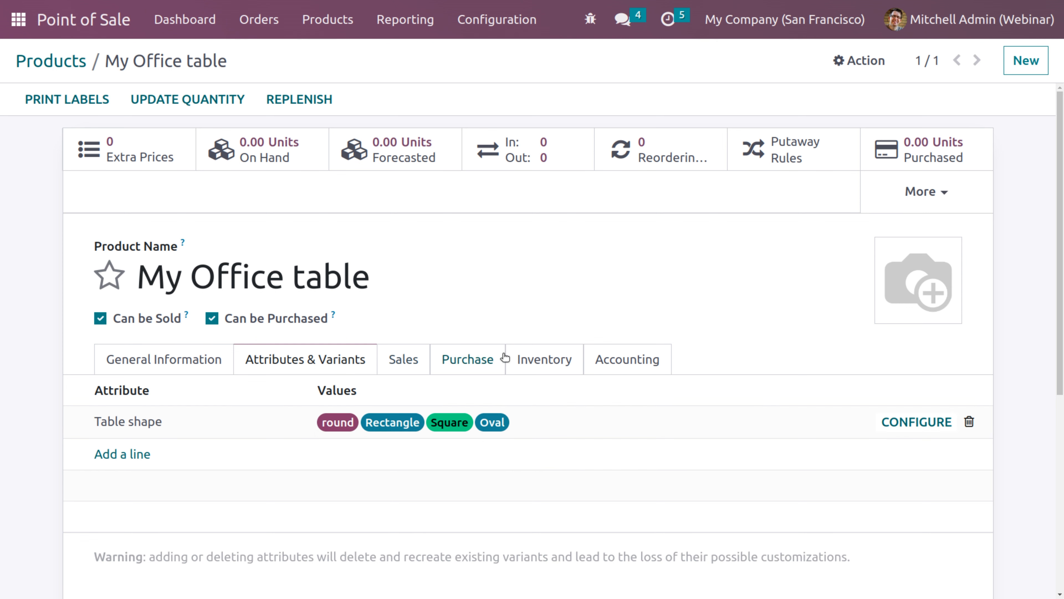
Review the My Office table's Inventory tab, then return to the Available in POS product list
left_click(538, 360)
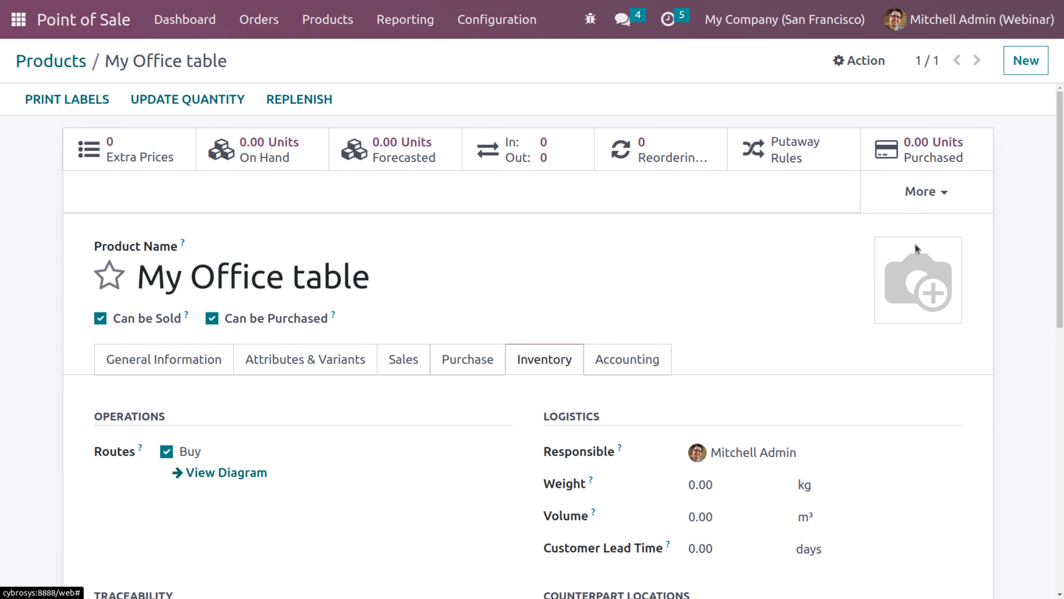
left_click_drag(1062, 191, 1062, 323)
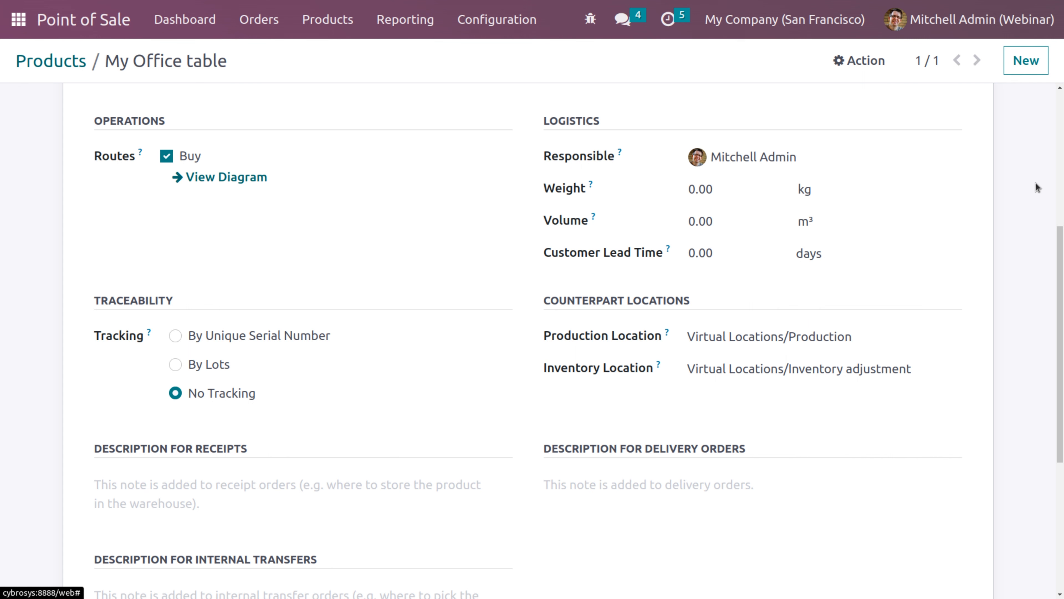
scroll(1061, 147, "up", 7)
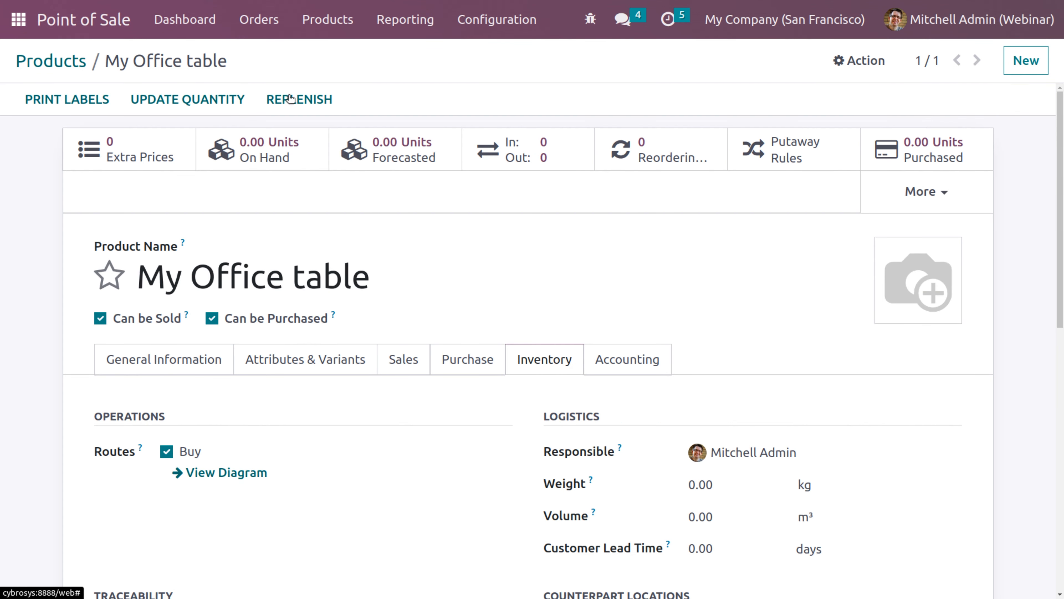
left_click(54, 63)
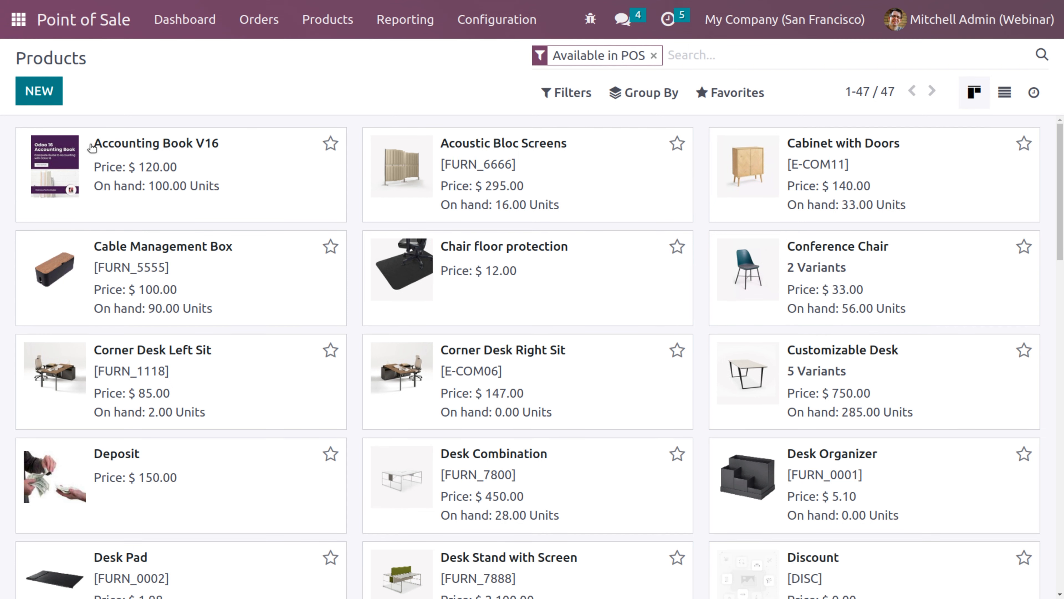
Create a new product named Laptop with Product Type Storable Product
left_click(49, 96)
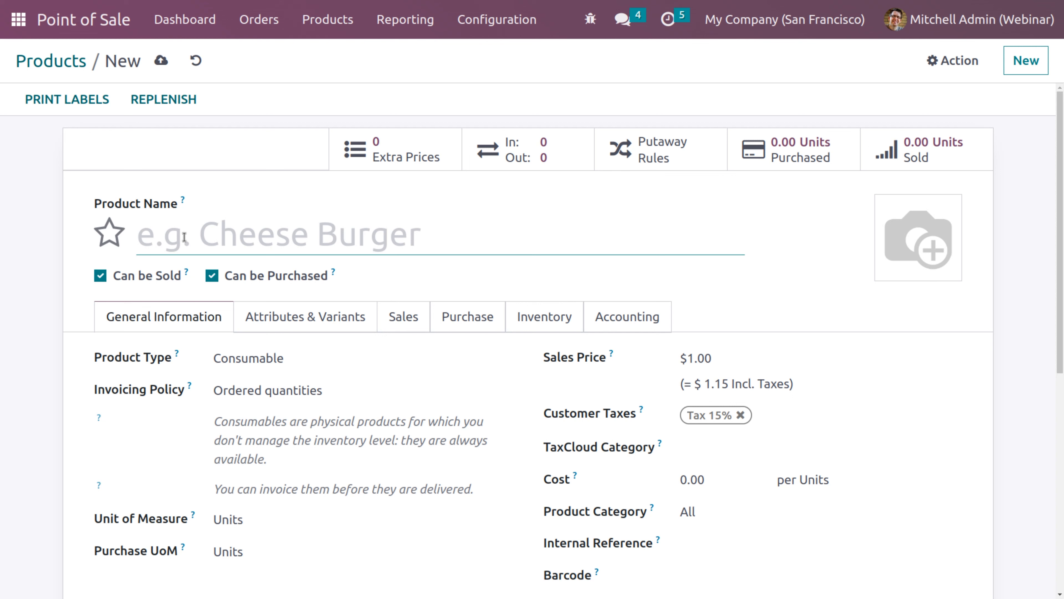
type("Lapt")
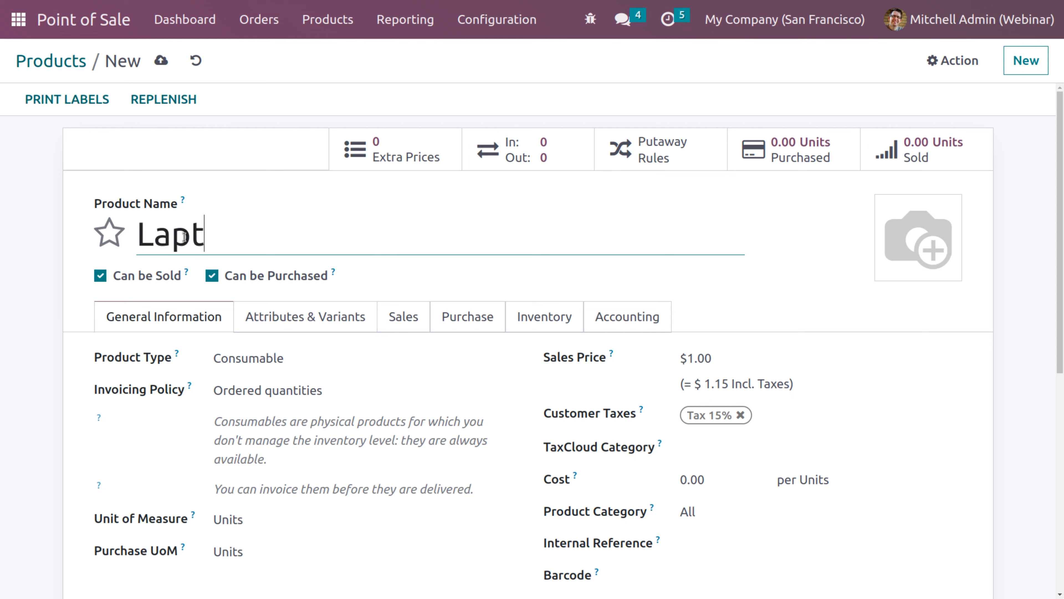
type("op")
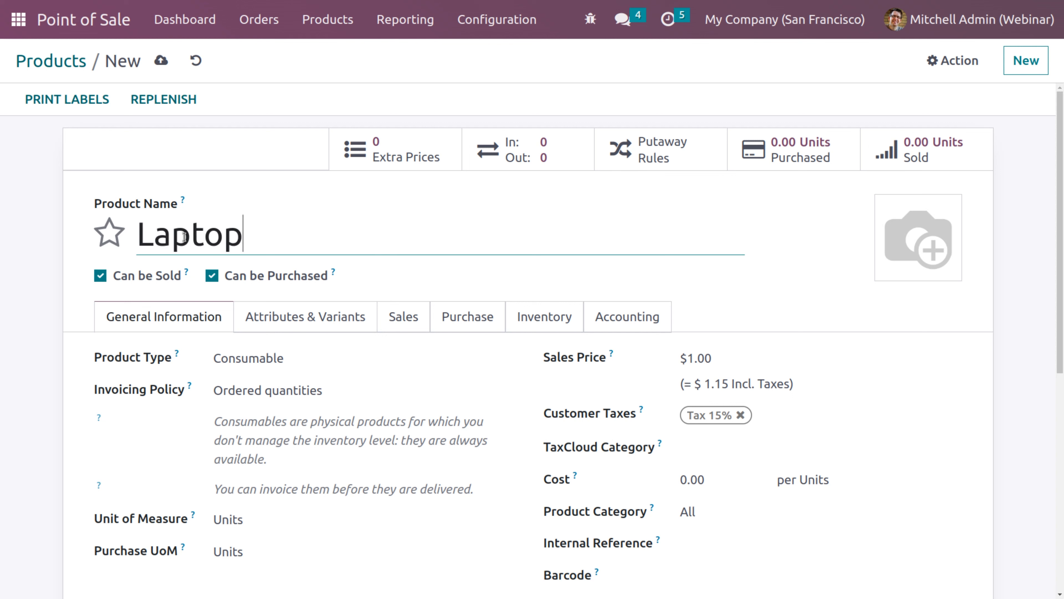
left_click(233, 366)
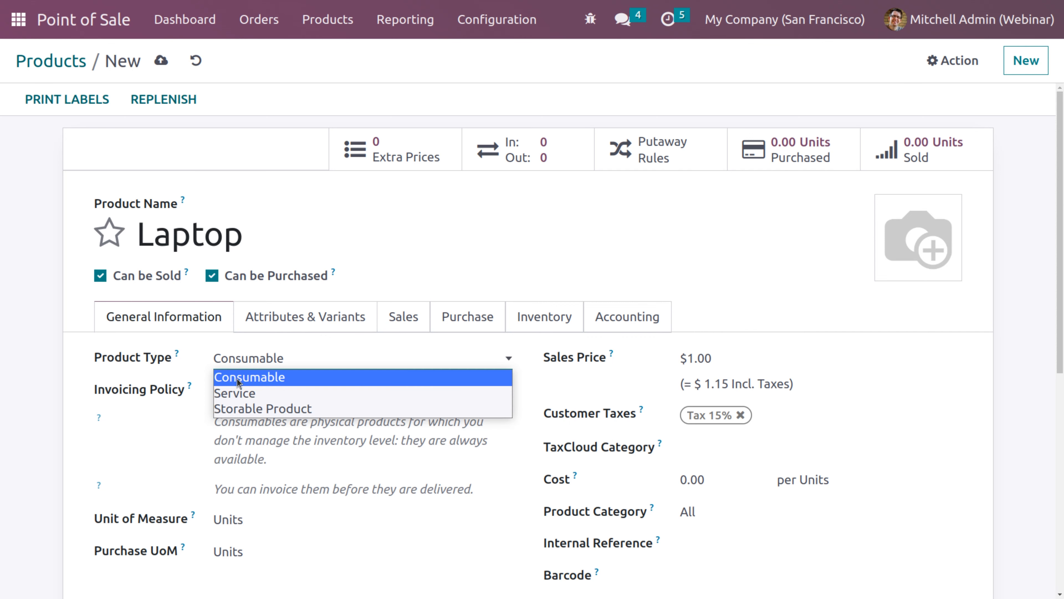
left_click(245, 409)
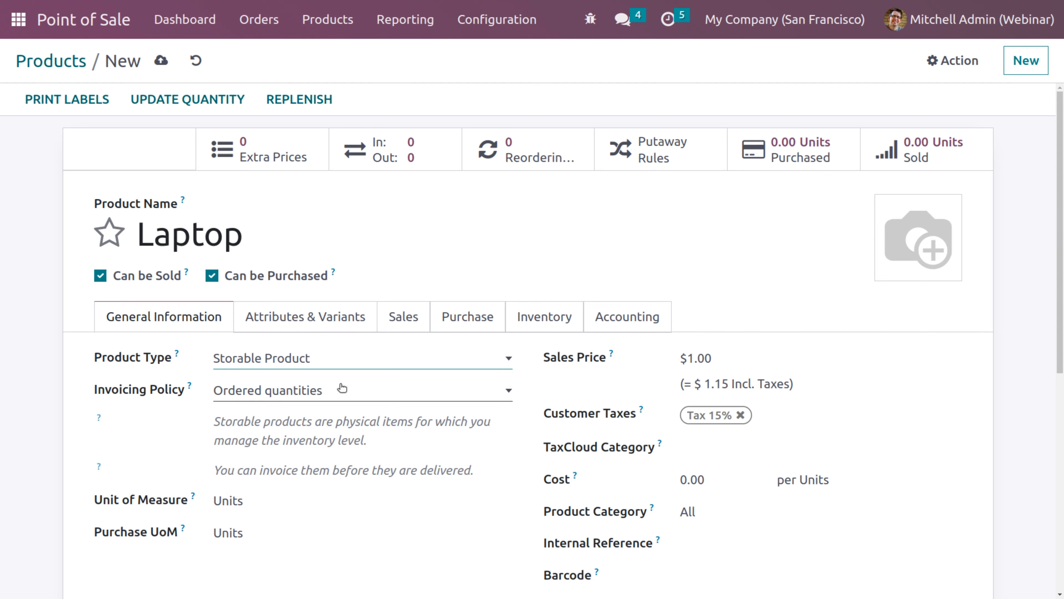
Set the Laptop's sales price to 500 and show its Inventory tab
left_click(730, 356)
double_click(730, 355)
key("BackSpace")
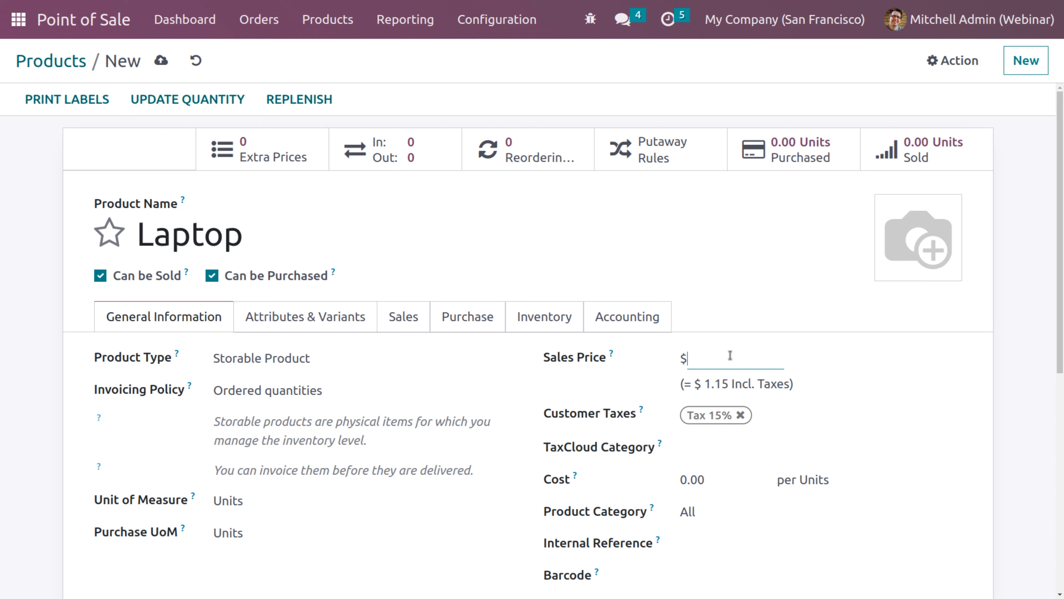
type("500")
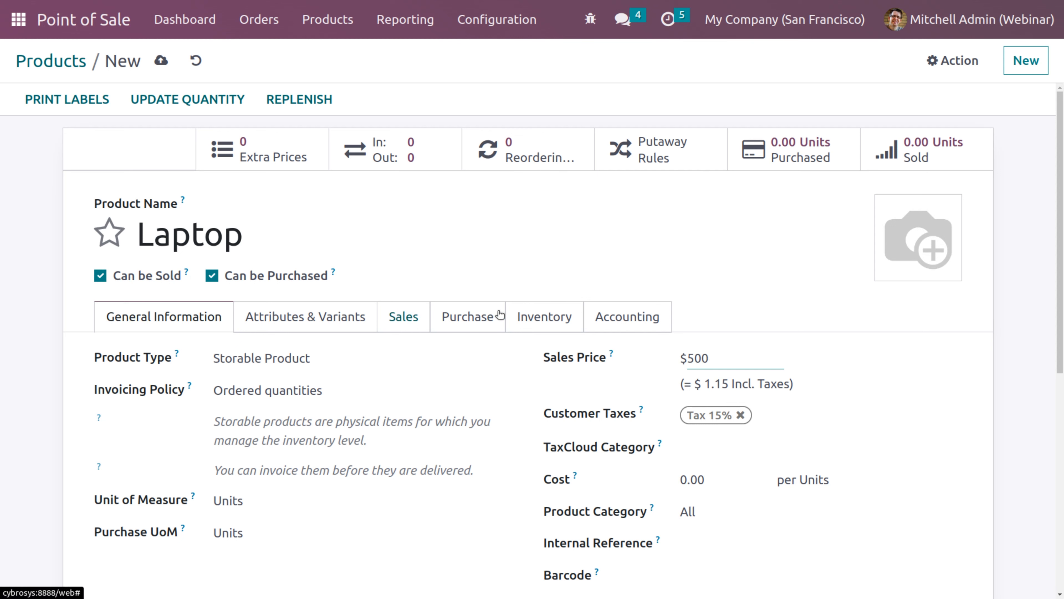
left_click(536, 322)
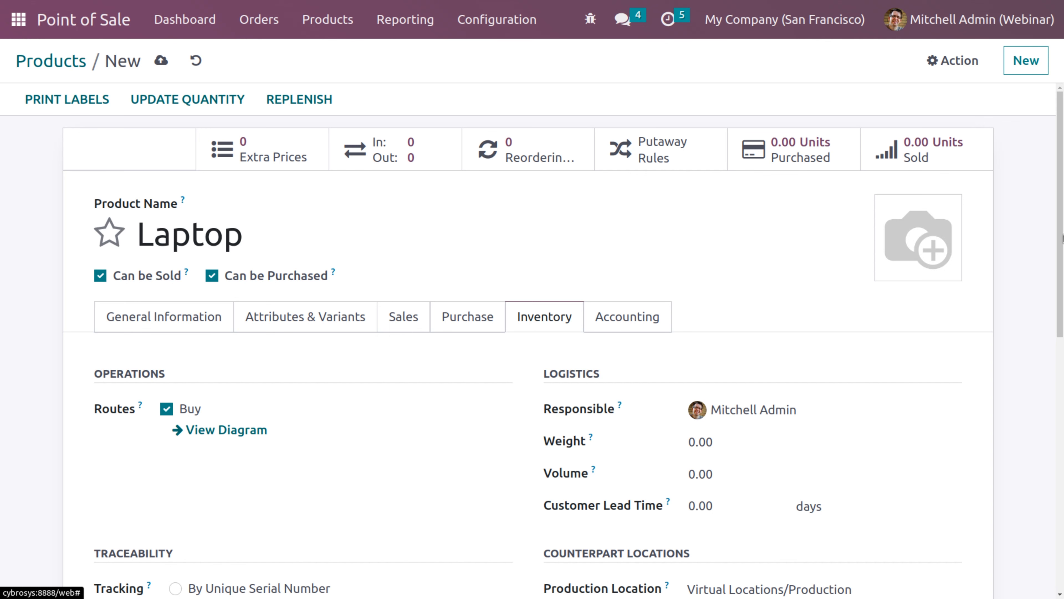
scroll(1062, 235, "down", 3)
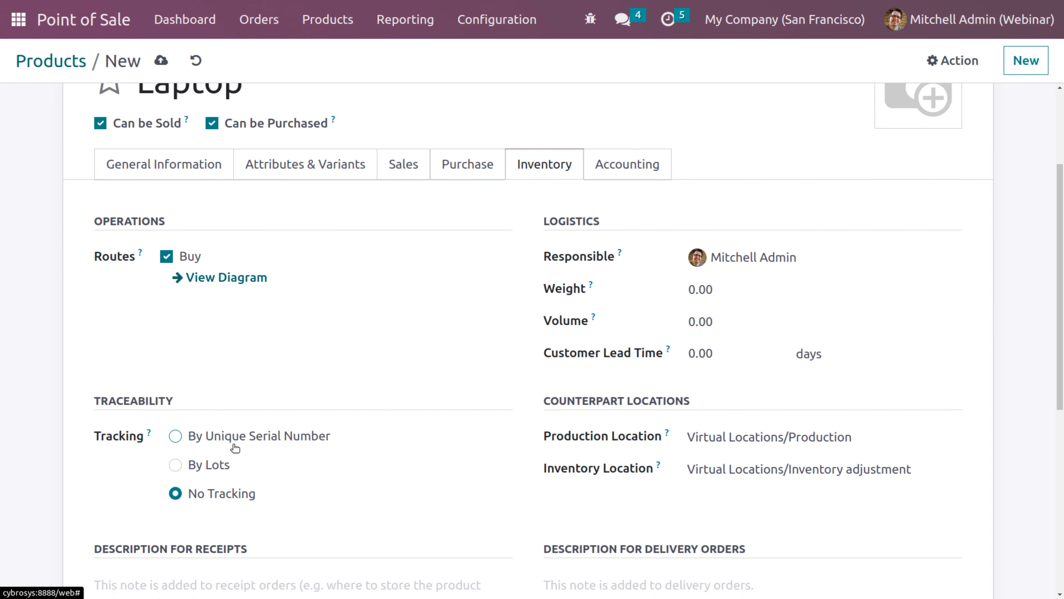
Set Laptop's traceability to By Unique Serial Number and save the product
left_click(176, 436)
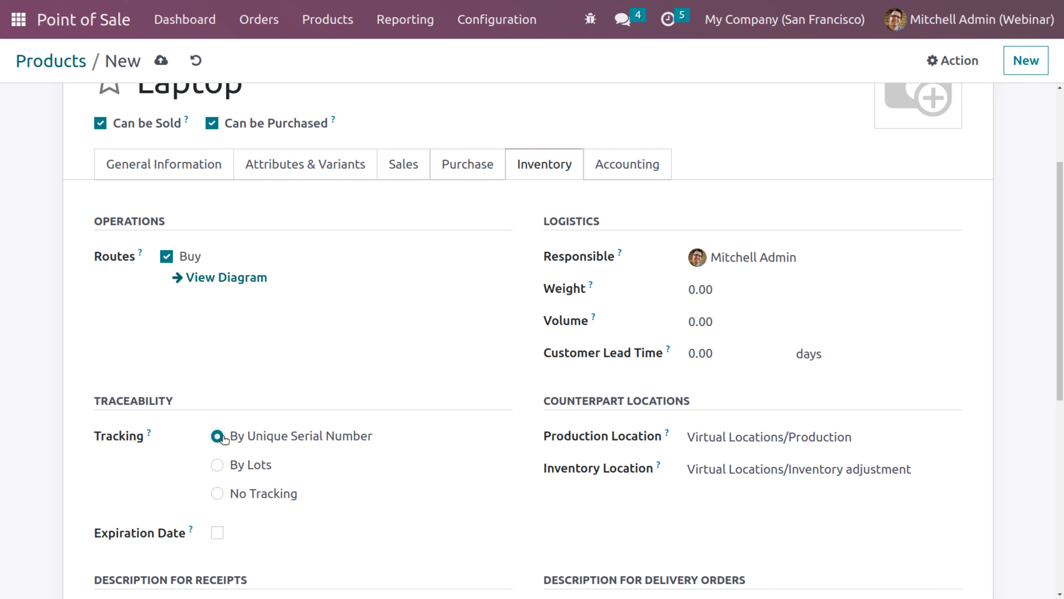
left_click(162, 62)
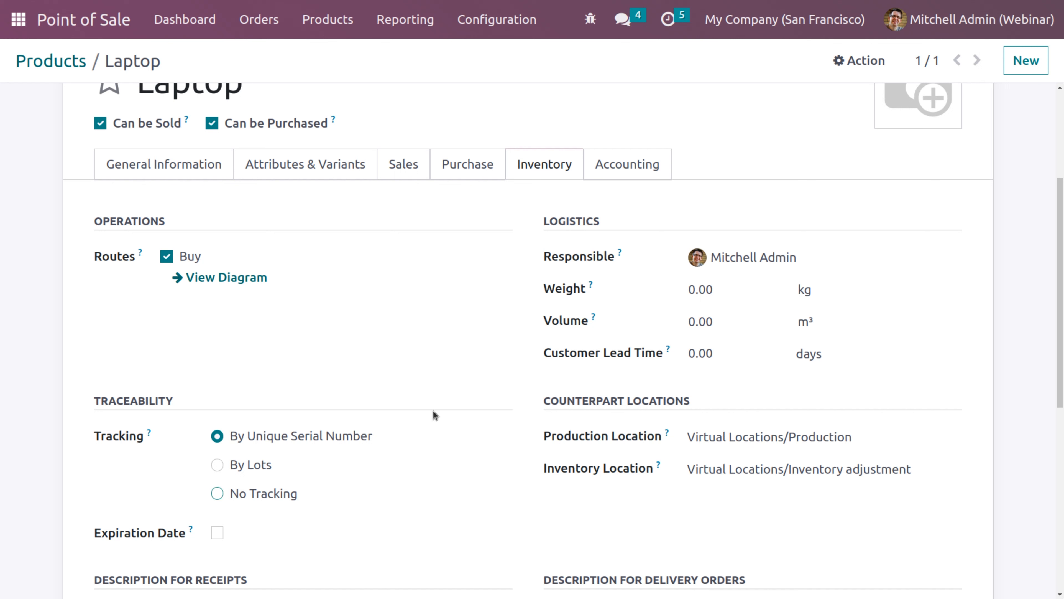
left_click_drag(1063, 240, 1063, 122)
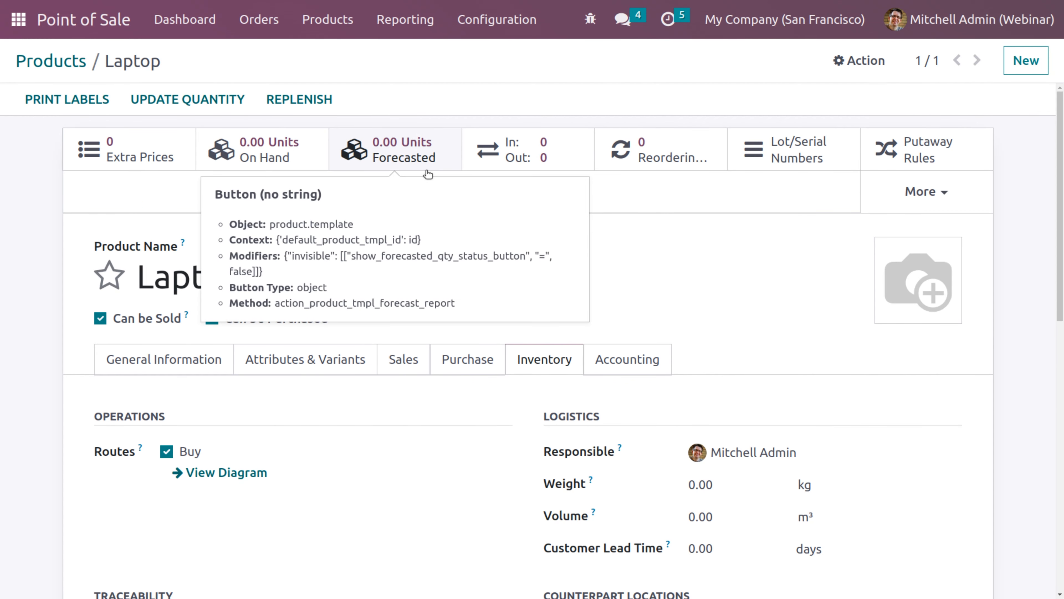
Add a Laptop stock line with new serial number SN1 and apply it
left_click(273, 156)
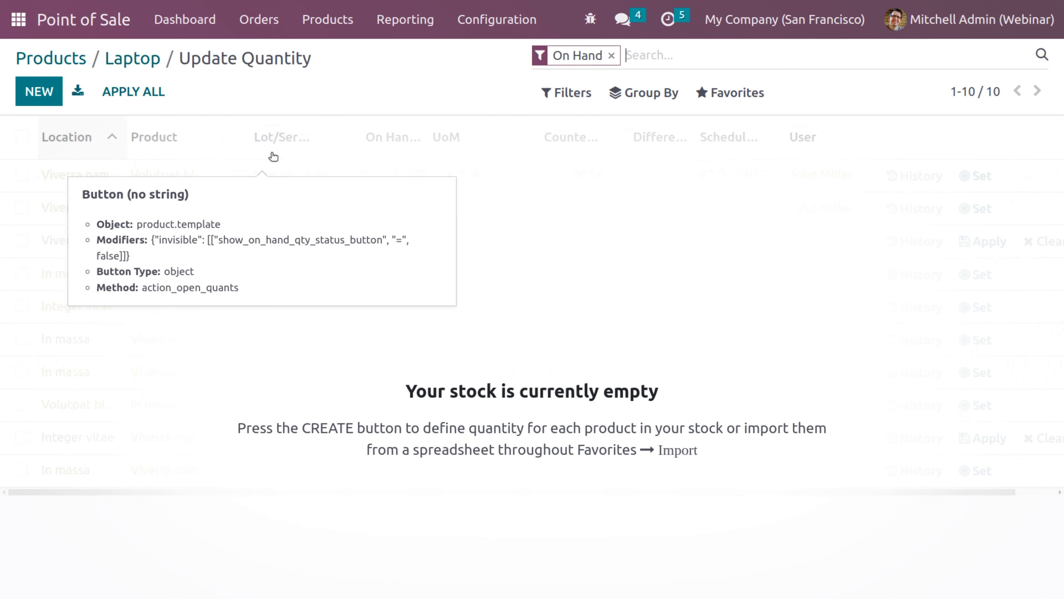
left_click(40, 91)
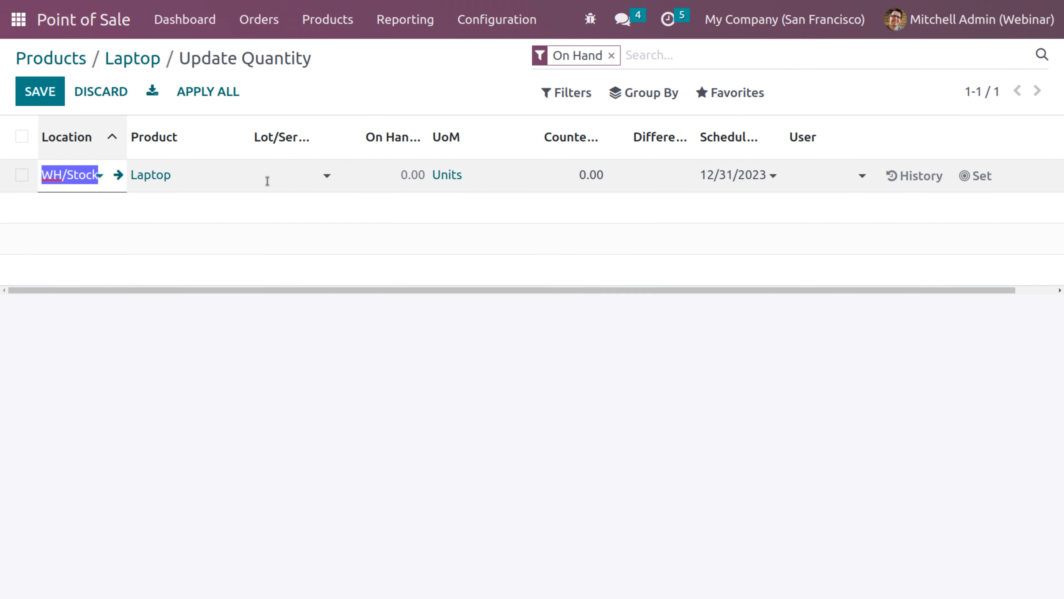
left_click(269, 174)
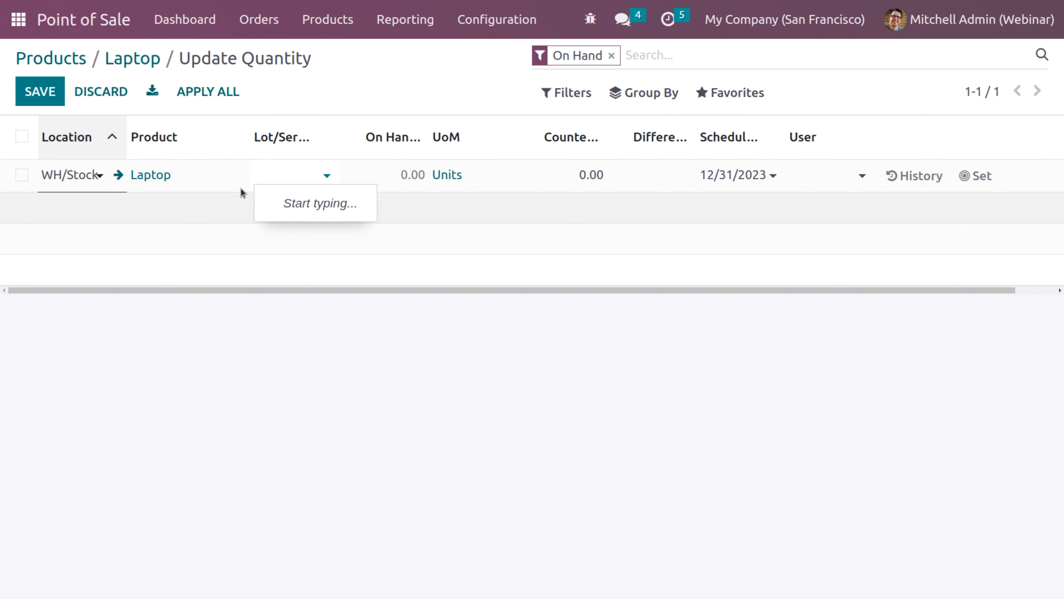
left_click(264, 176)
type("SN")
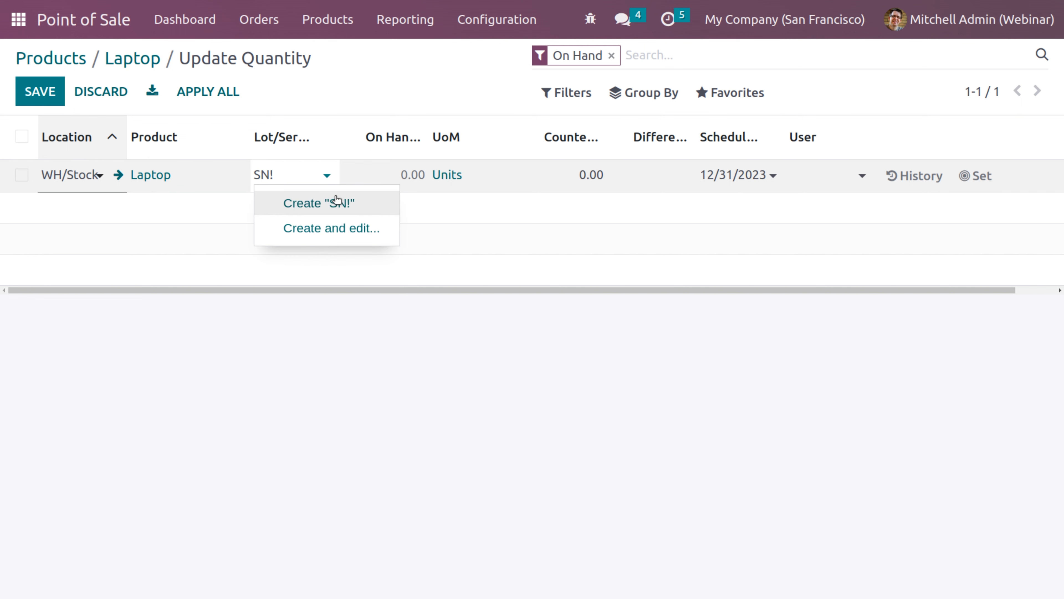
type("1")
left_click(321, 203)
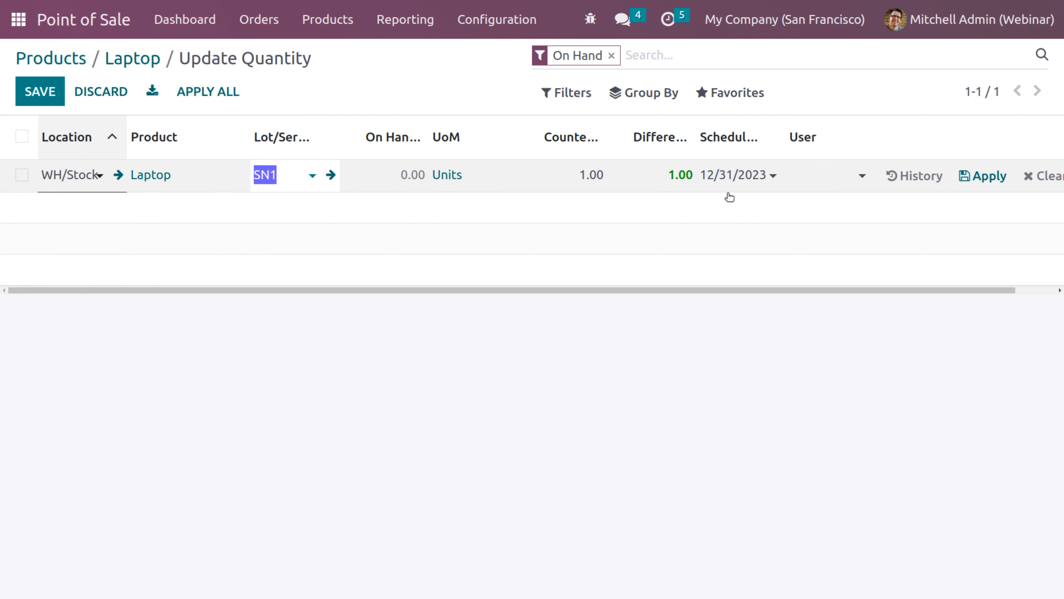
left_click(985, 178)
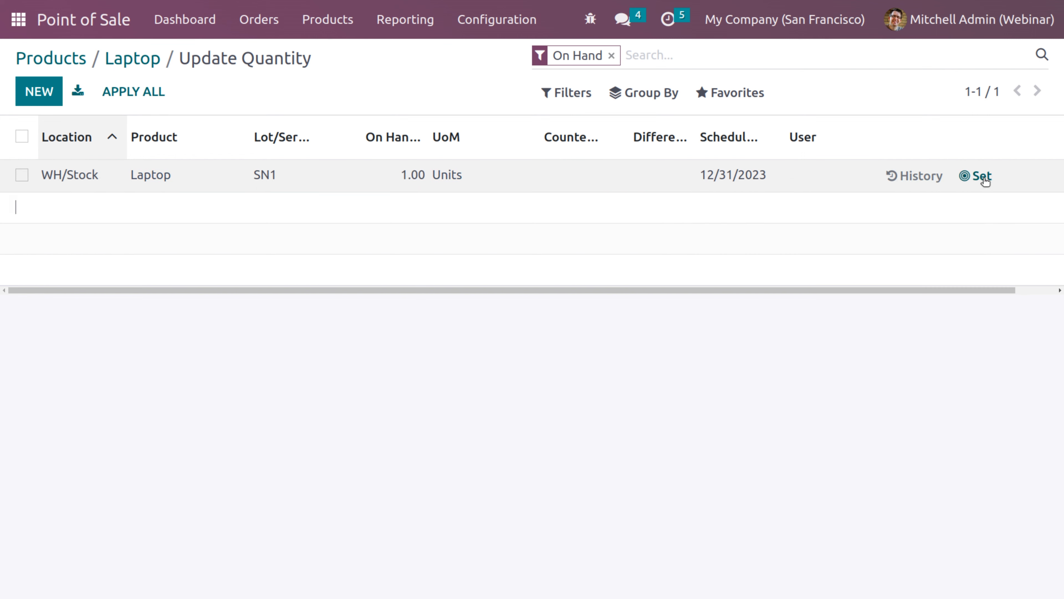
Add a second stock line with new serial number SN2, apply it, and return to Laptop
left_click(48, 94)
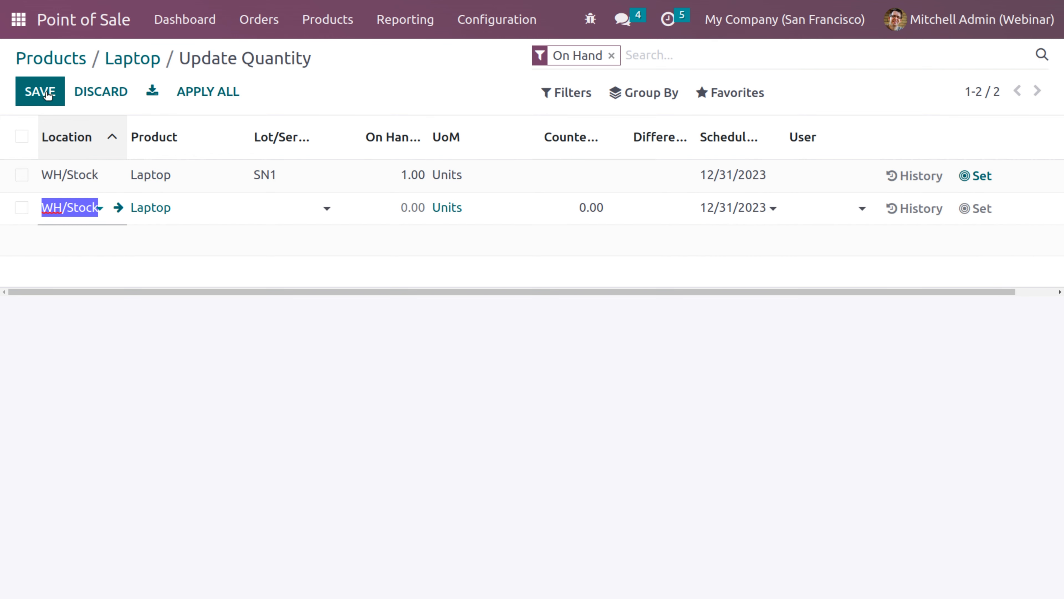
left_click(269, 205)
type("SN@")
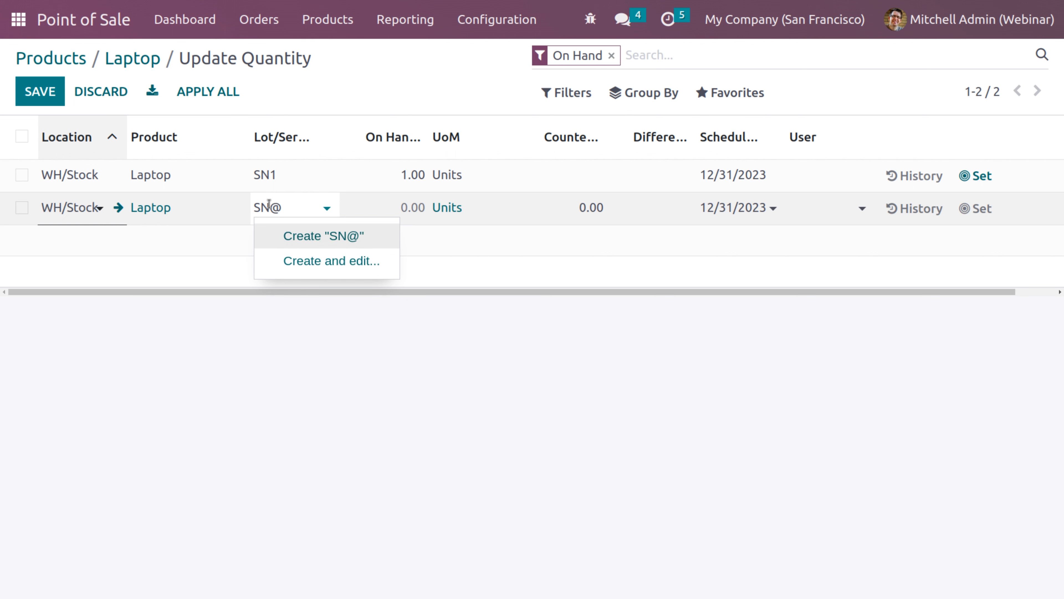
key("BackSpace")
type("2")
left_click(313, 236)
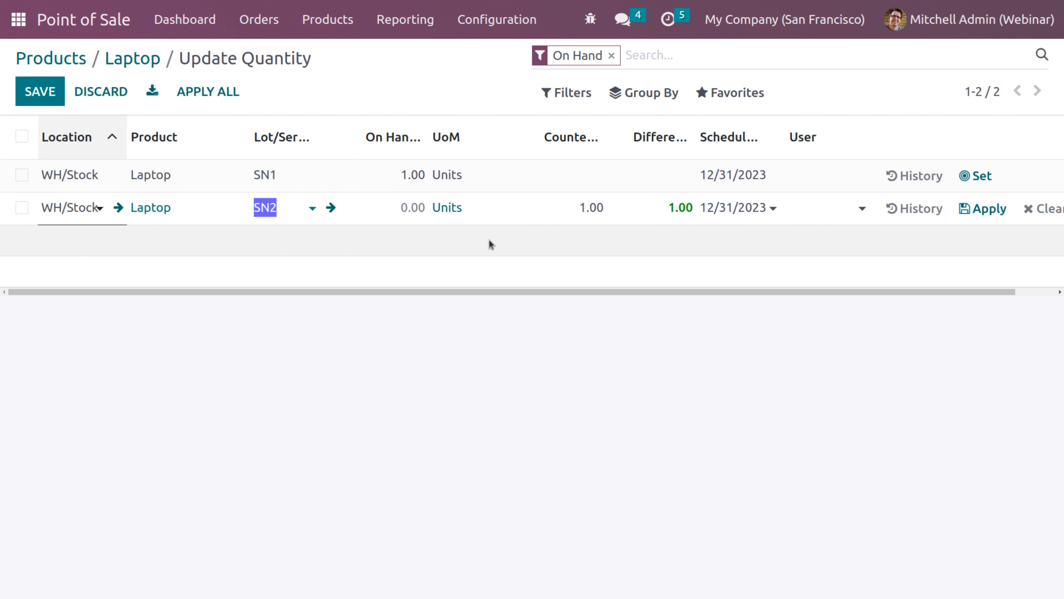
left_click(974, 215)
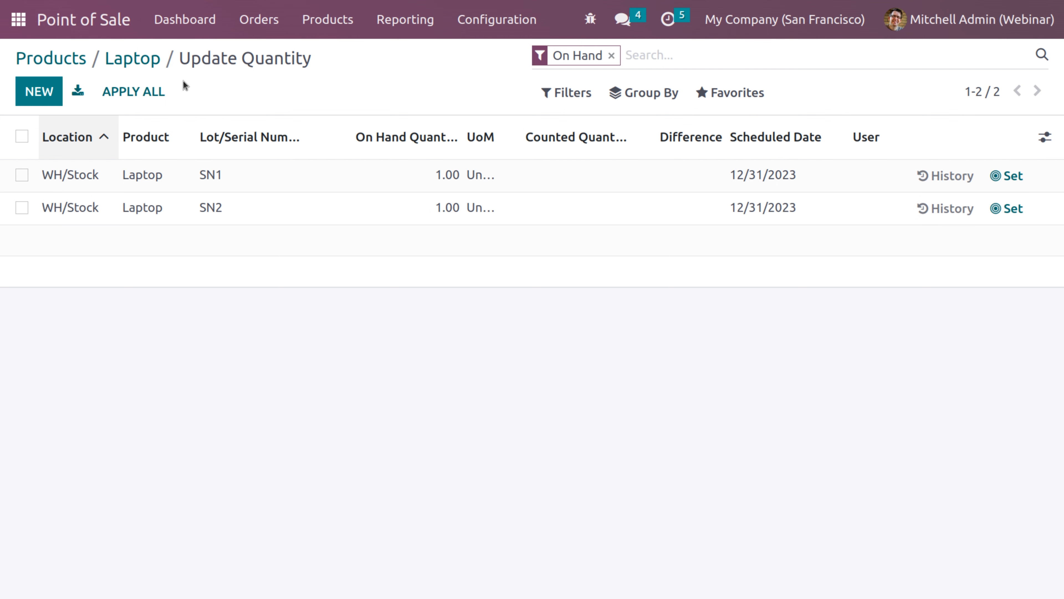
left_click(151, 59)
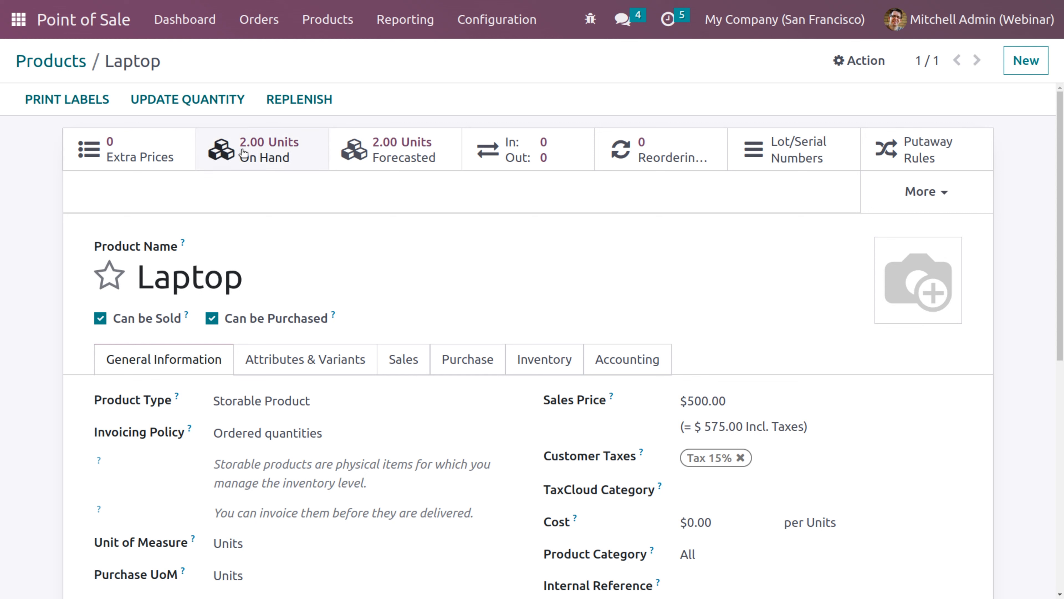
Clear the laptop search on Products and go to Orders > Customers
left_click(75, 63)
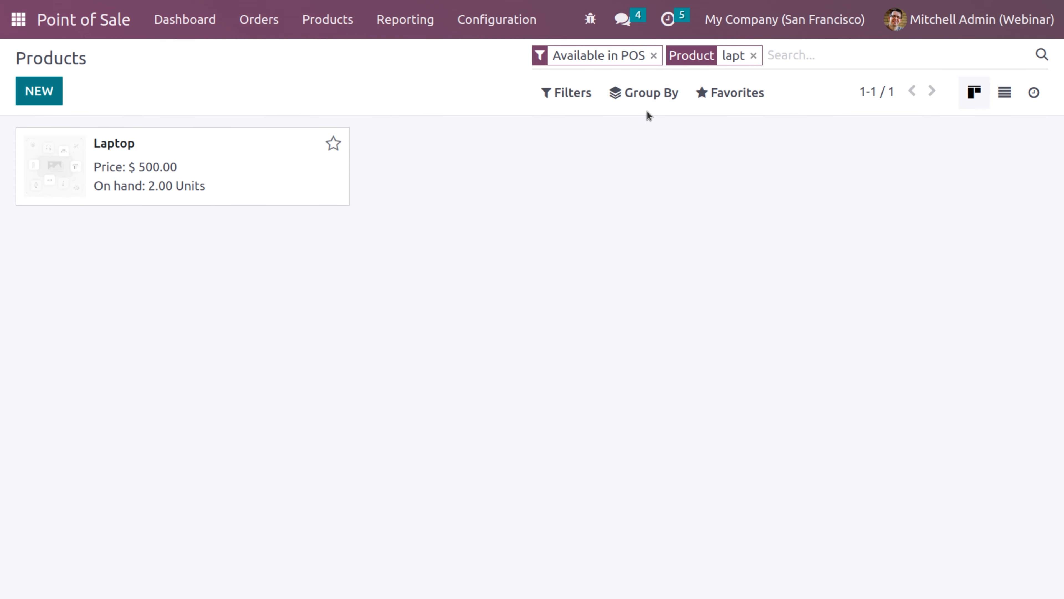
left_click(753, 55)
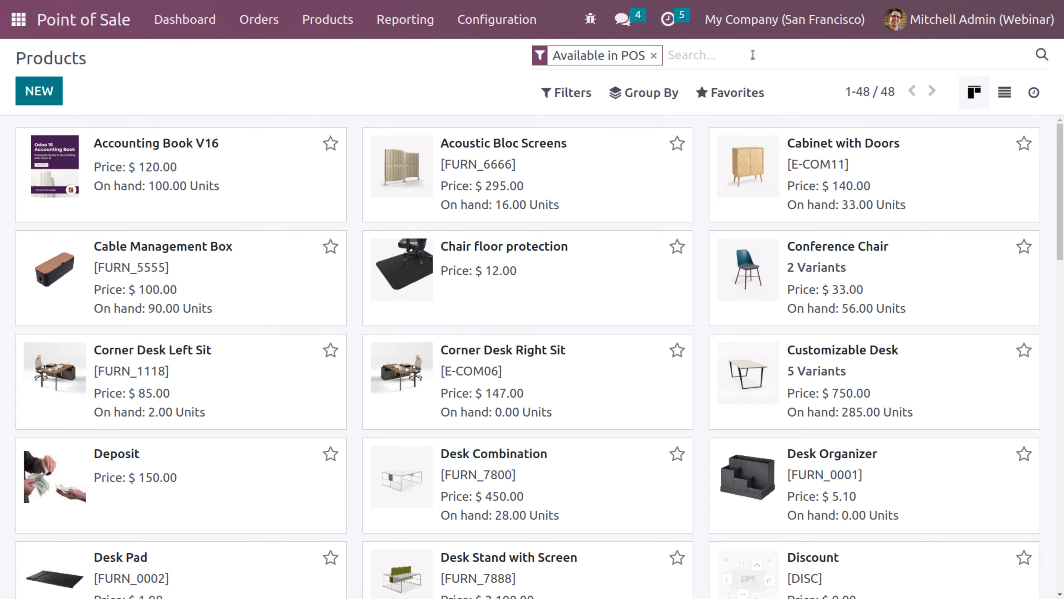
left_click(330, 21)
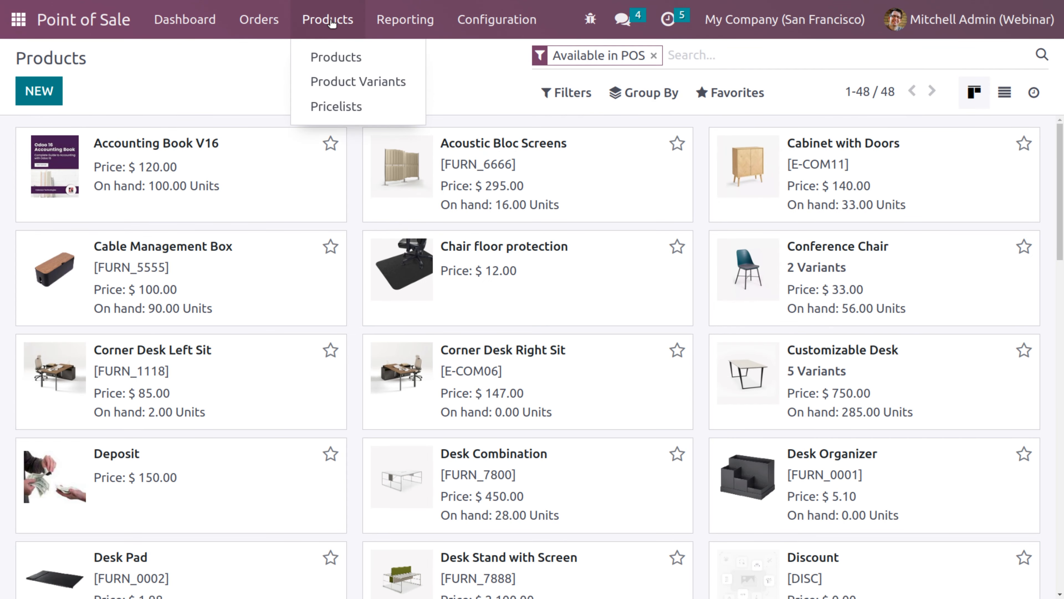
mouse_move(259, 30)
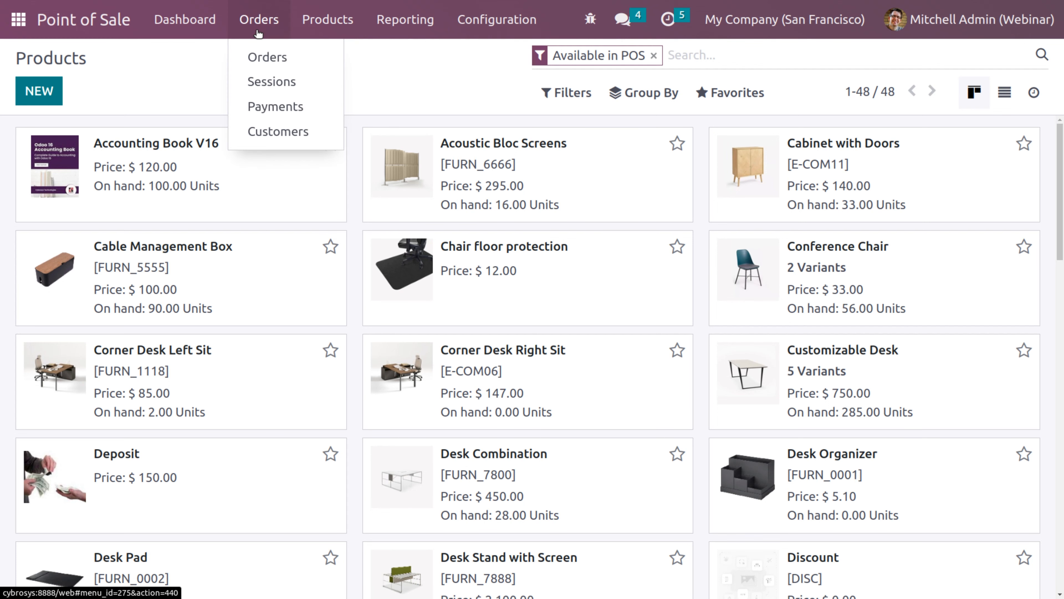
left_click(265, 132)
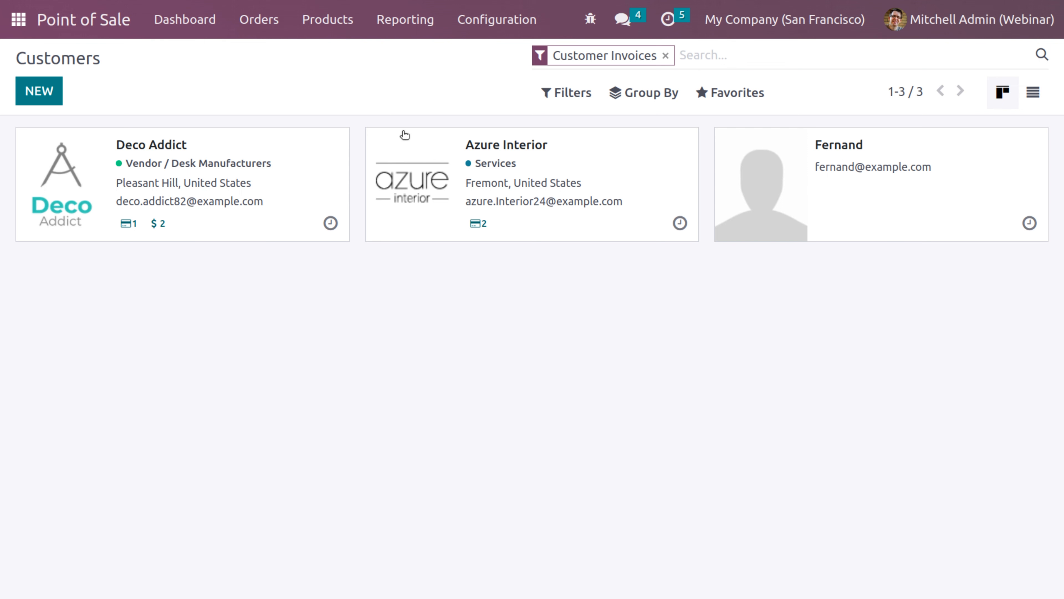
left_click(858, 222)
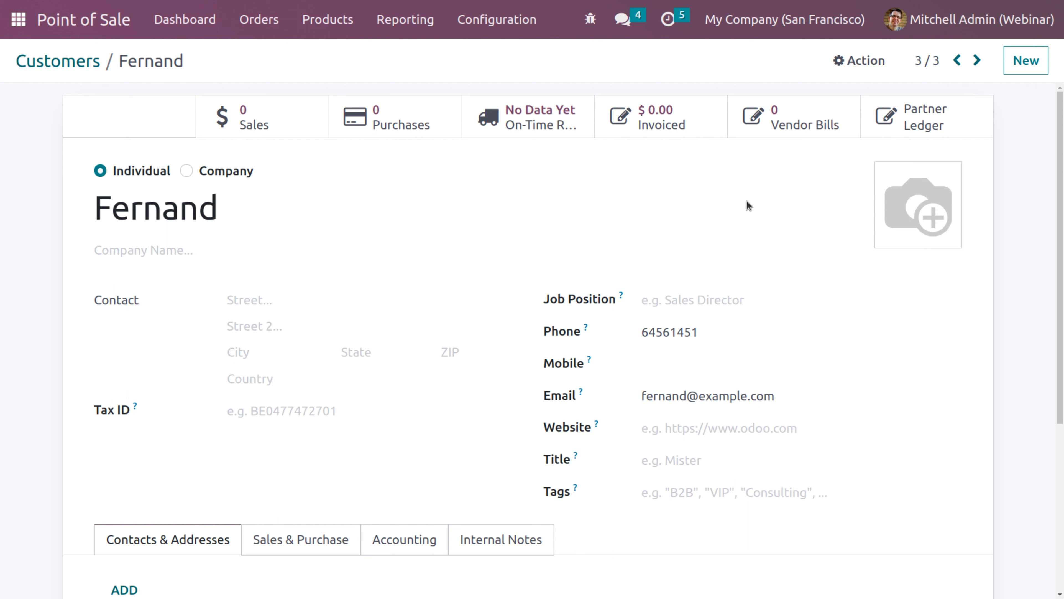
left_click_drag(1062, 152, 1063, 169)
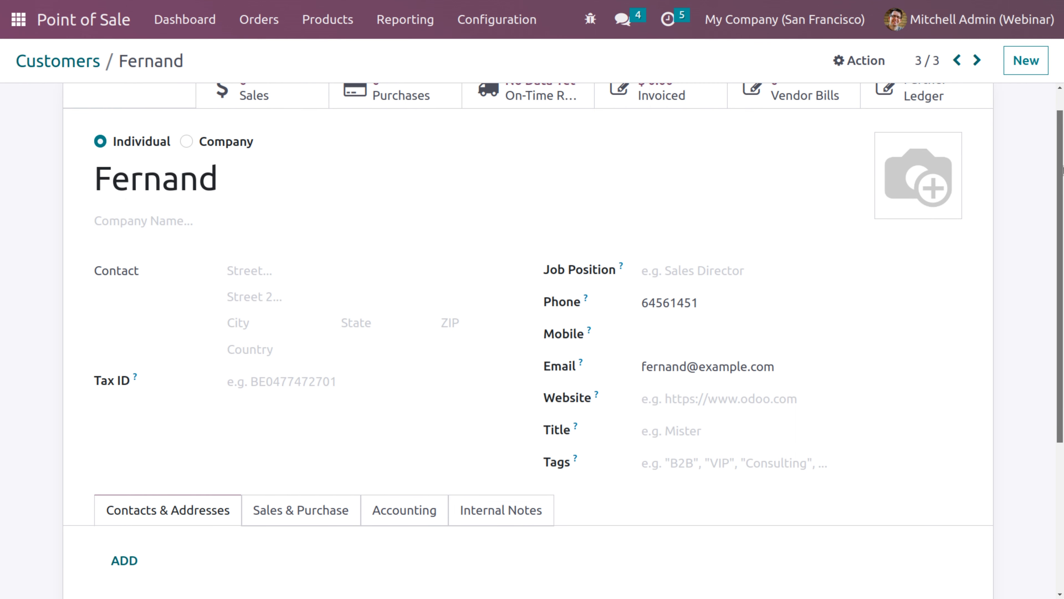
scroll(378, 393, "down", 3)
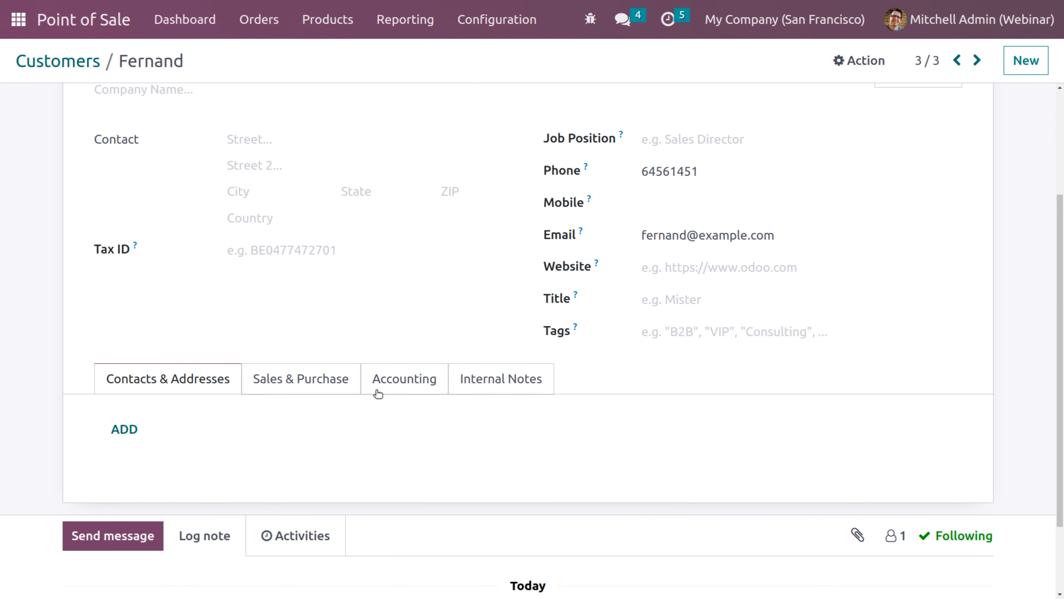
left_click(402, 385)
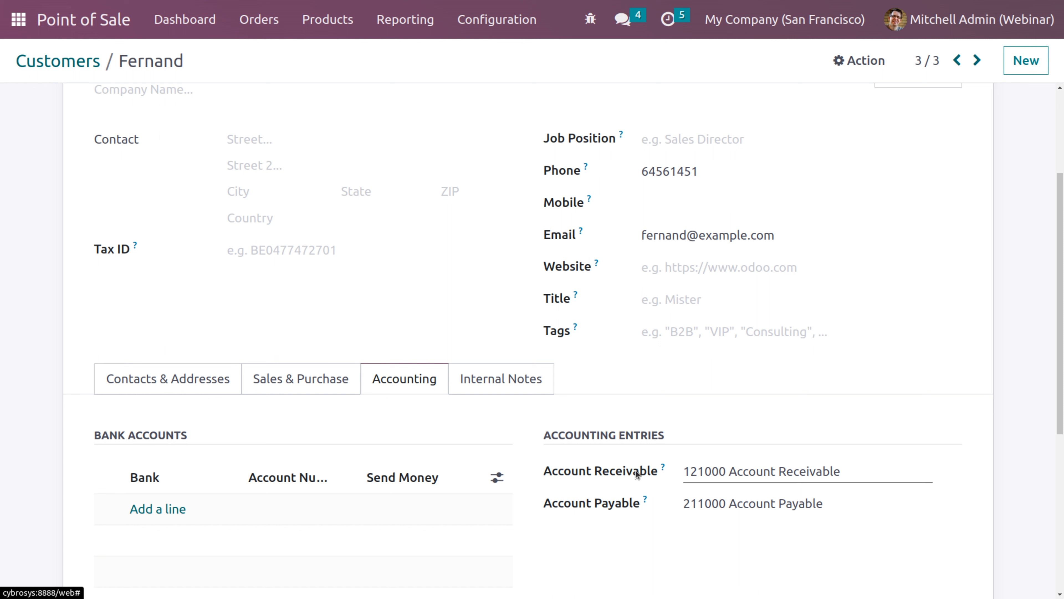
scroll(1062, 230, "up", 4)
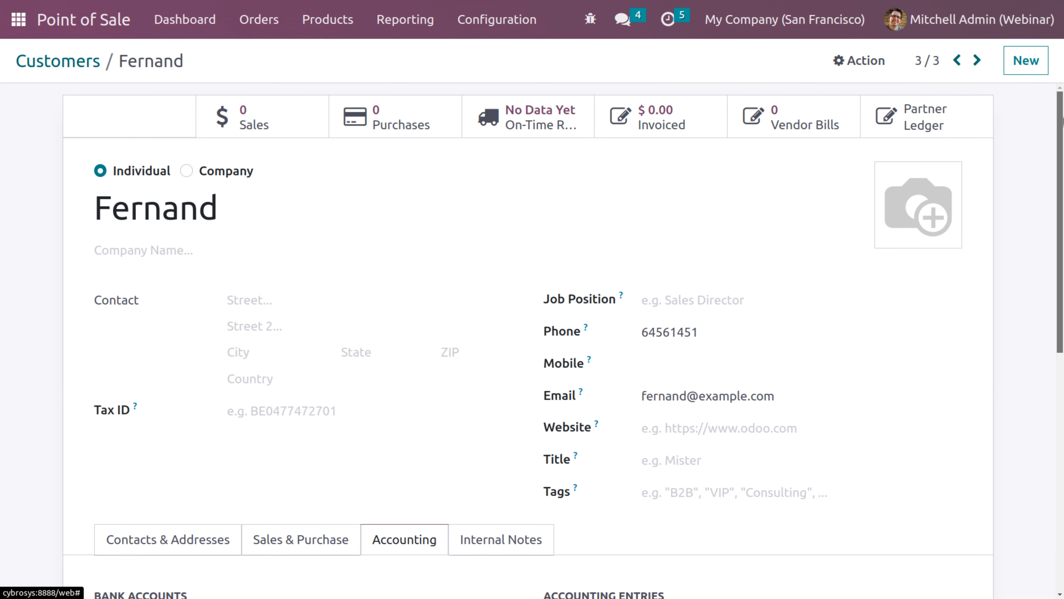
left_click(87, 59)
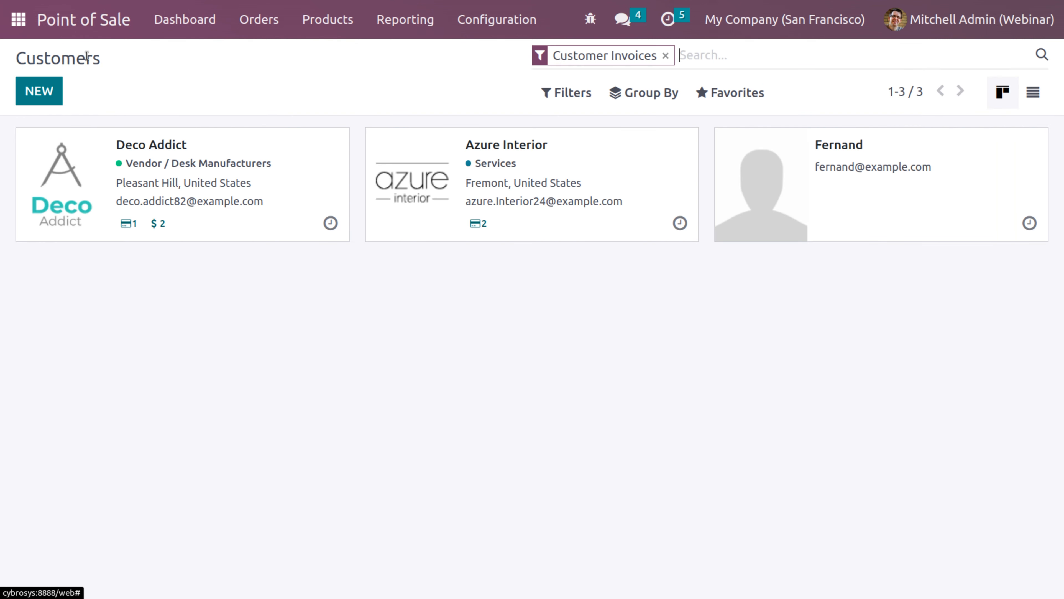
Start a new company customer named 'Demo company'
left_click(39, 91)
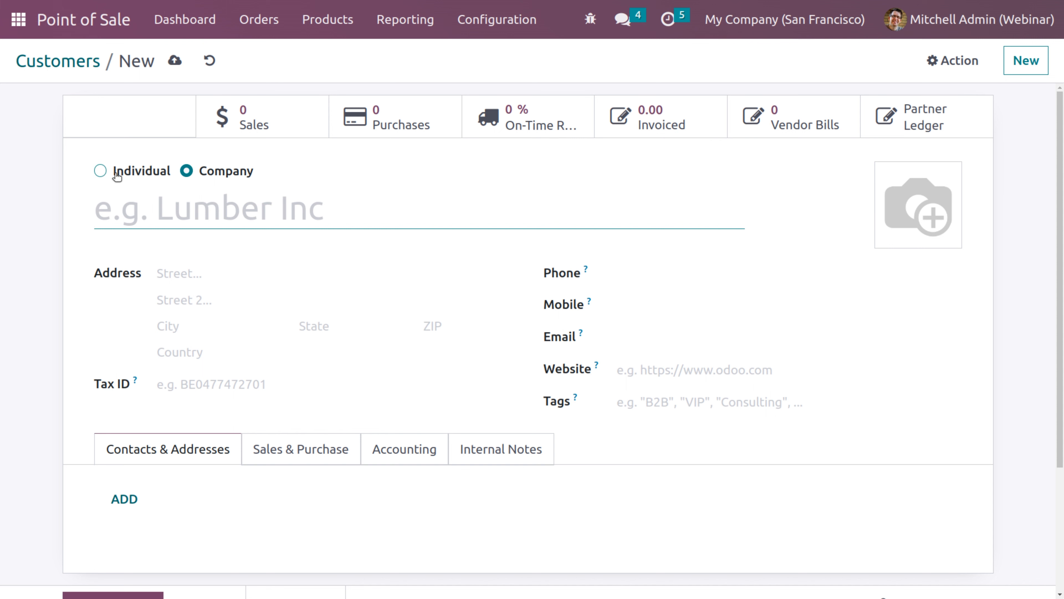
type("Demo compnay")
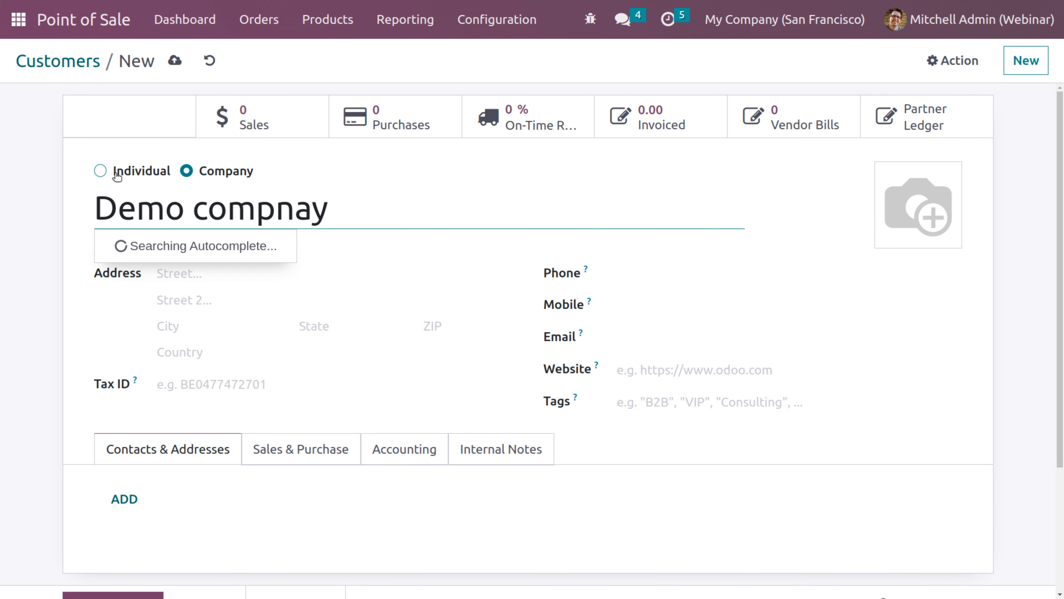
key("BackSpace")
key("BackSpace")
type("ny")
left_click(451, 210)
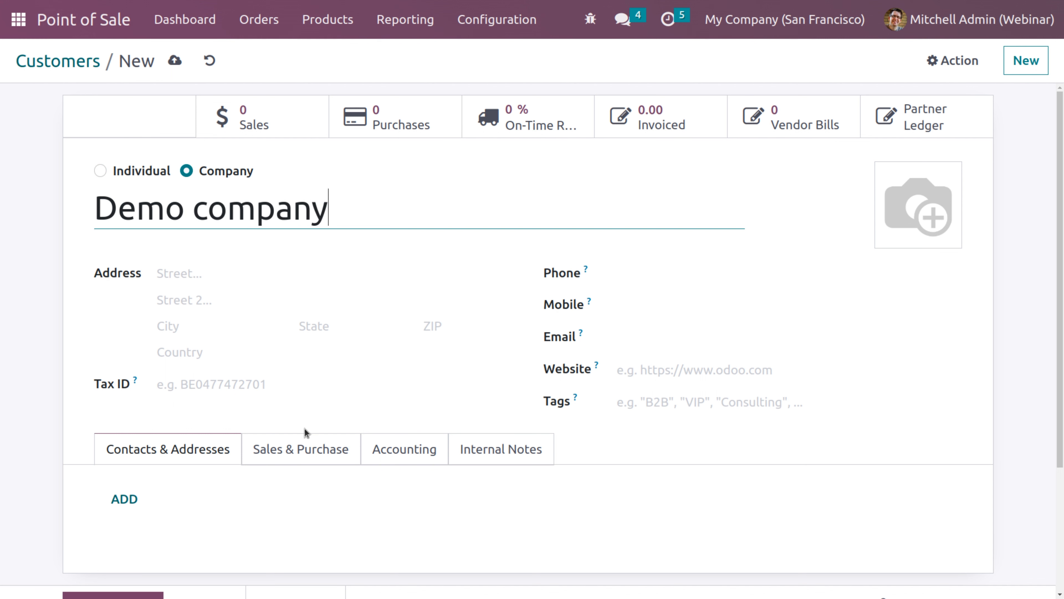
Check its Accounting tab, then start adding a contact under Contacts & Addresses
left_click(424, 453)
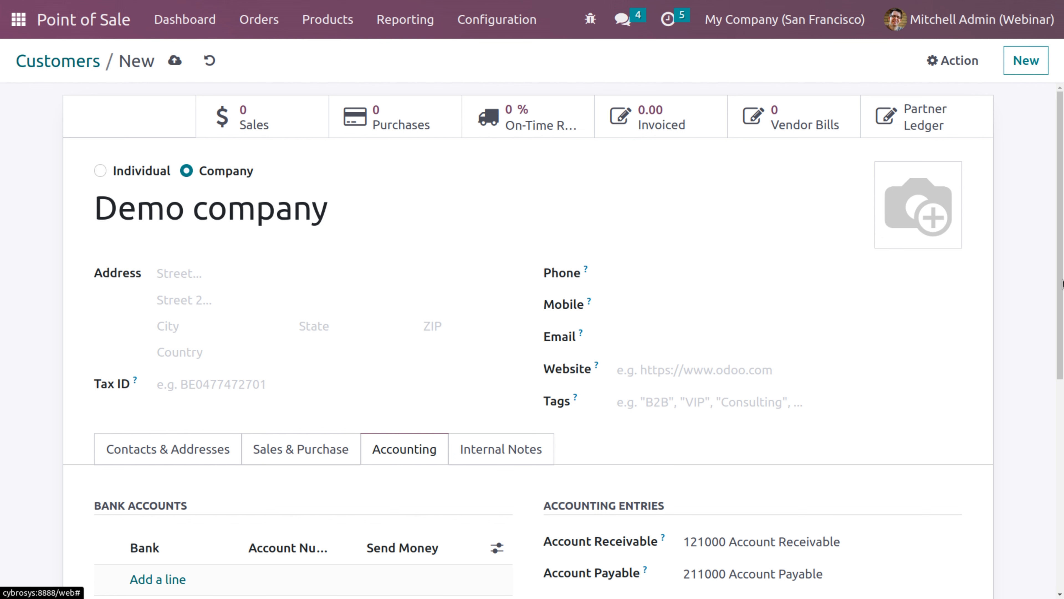
scroll(1062, 284, "down", 4)
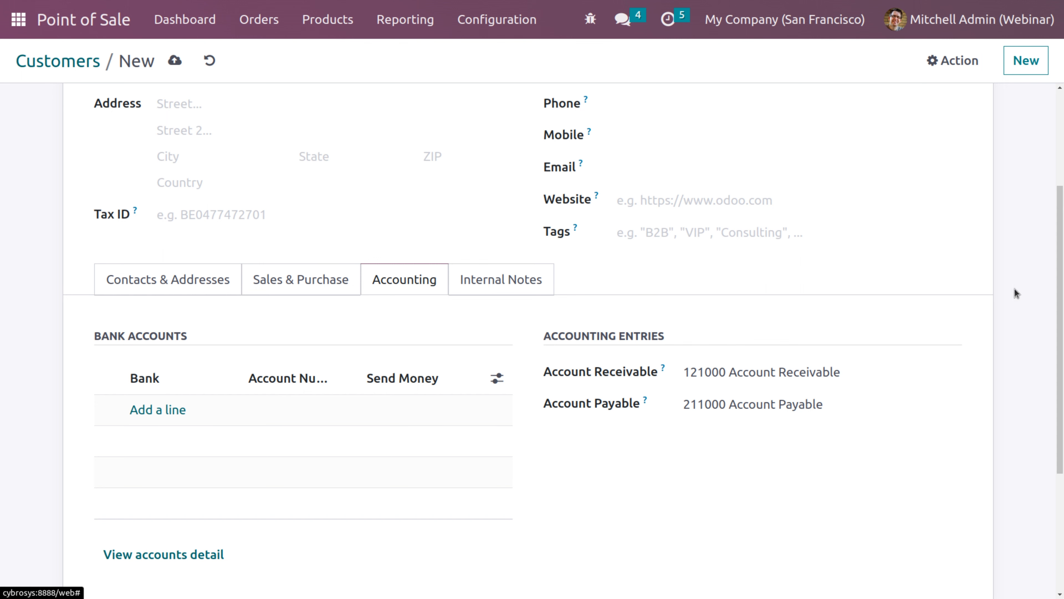
scroll(1062, 297, "up", 4)
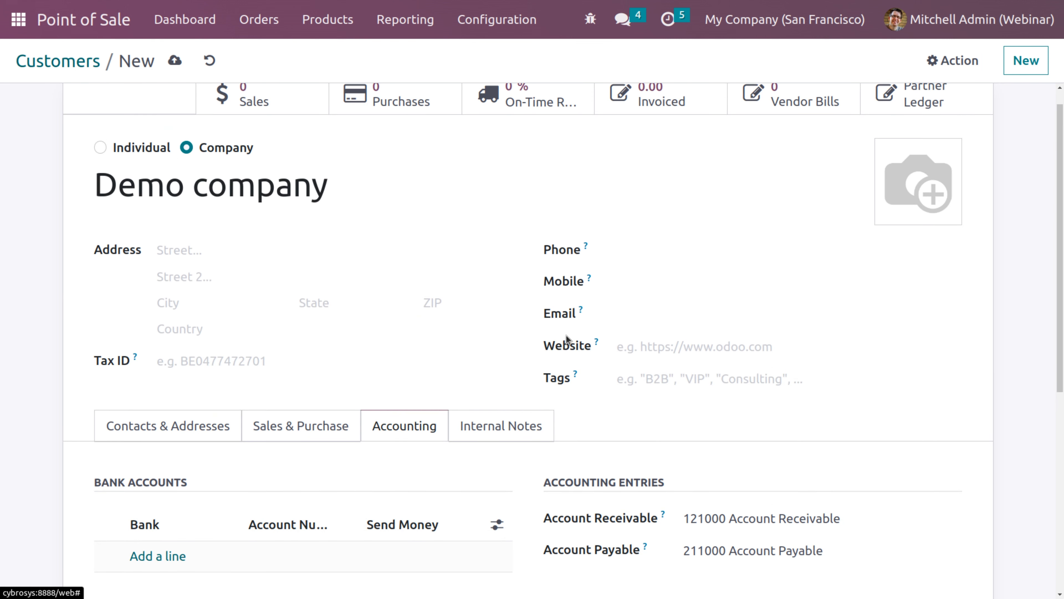
left_click(136, 426)
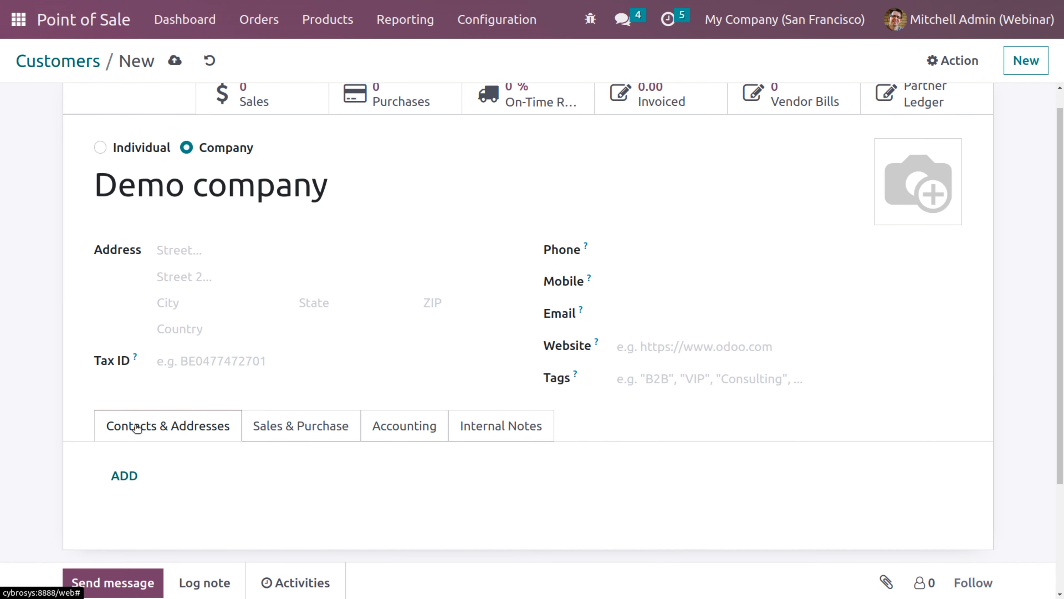
left_click(119, 475)
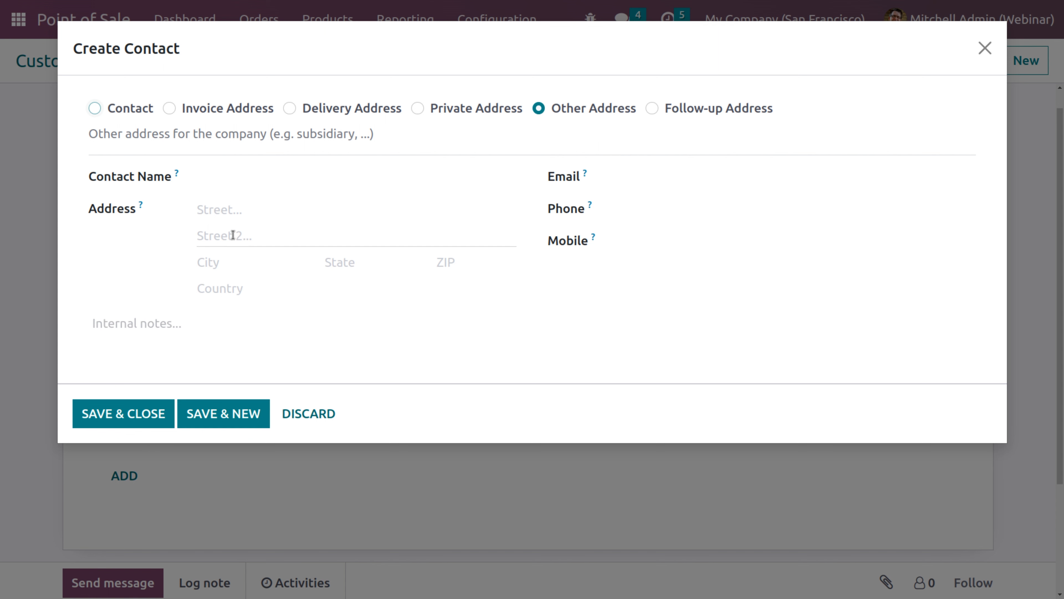
Make the new contact an Invoice Address and enter the contact's name
mouse_move(321, 111)
left_click(169, 109)
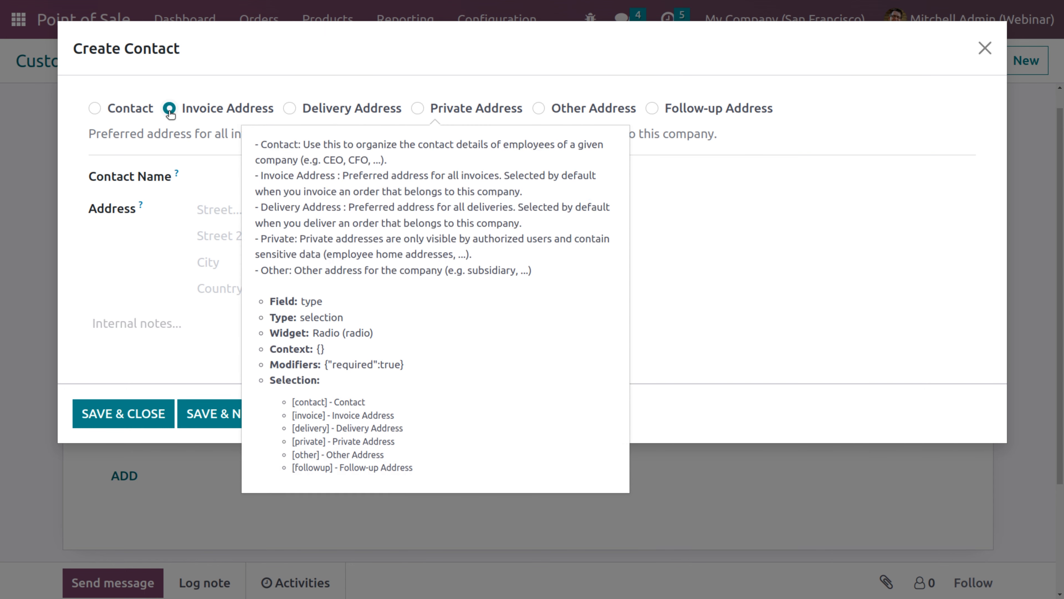
left_click(227, 182)
type("Mr alex")
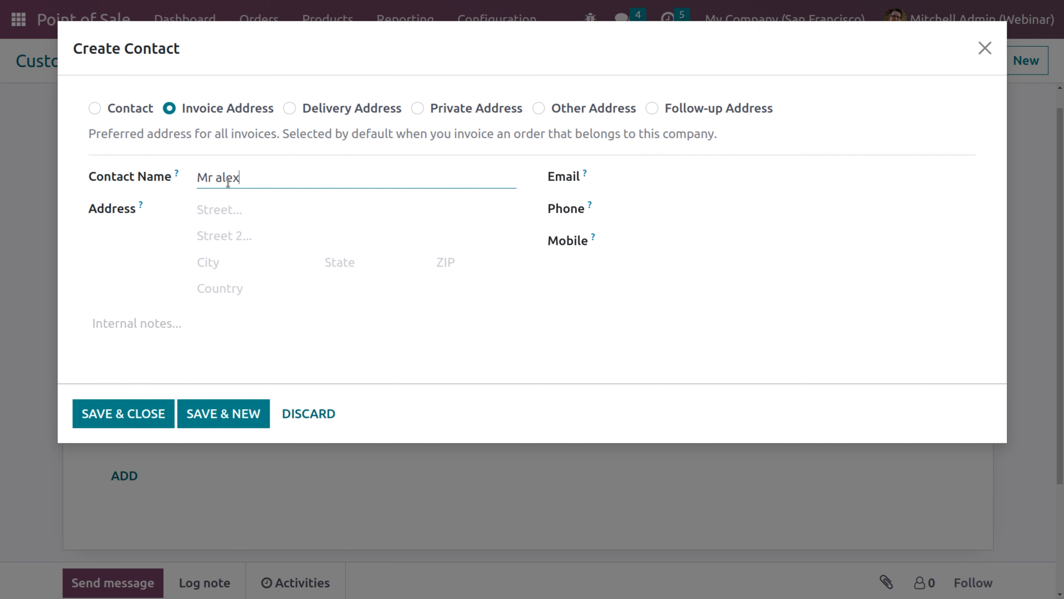
Fill in the contact's e-mail and phone number, correct the e-mail, and save the contact
left_click(663, 179)
type("a")
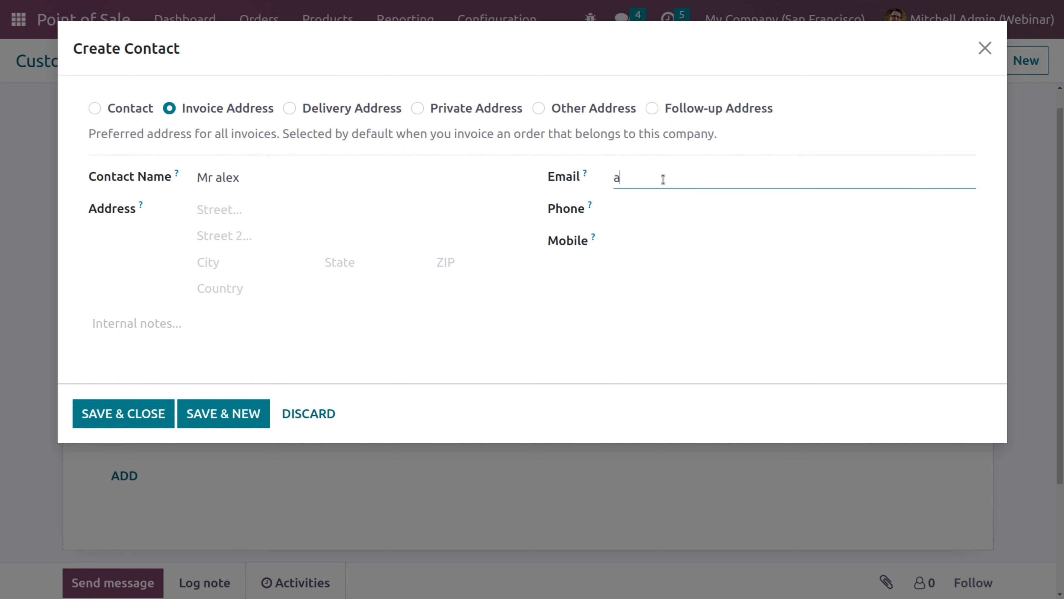
type("lex2example.cpom")
left_click(698, 177)
type("c")
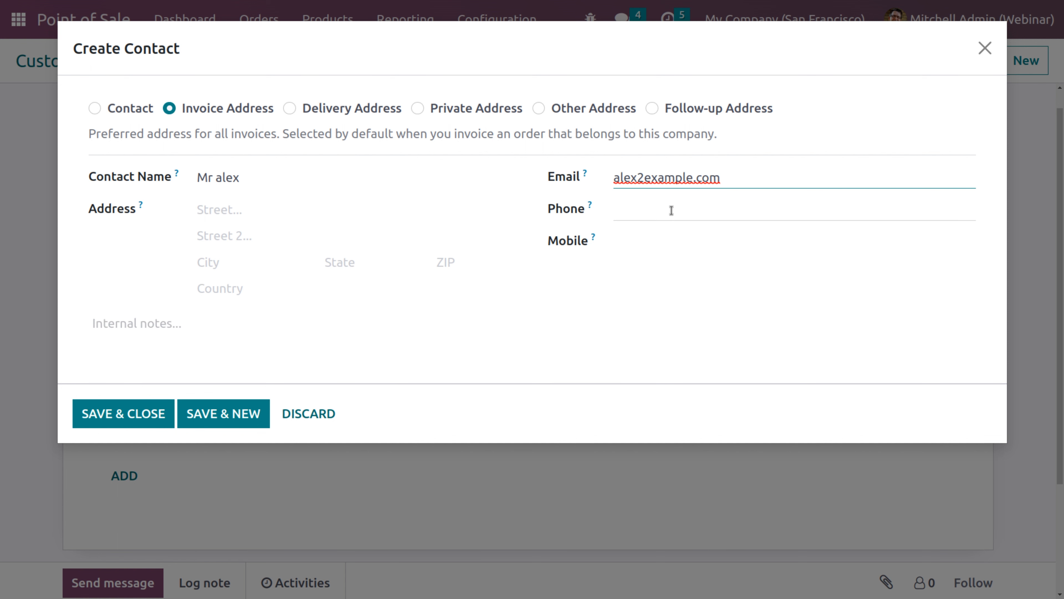
left_click(671, 210)
type("5436514")
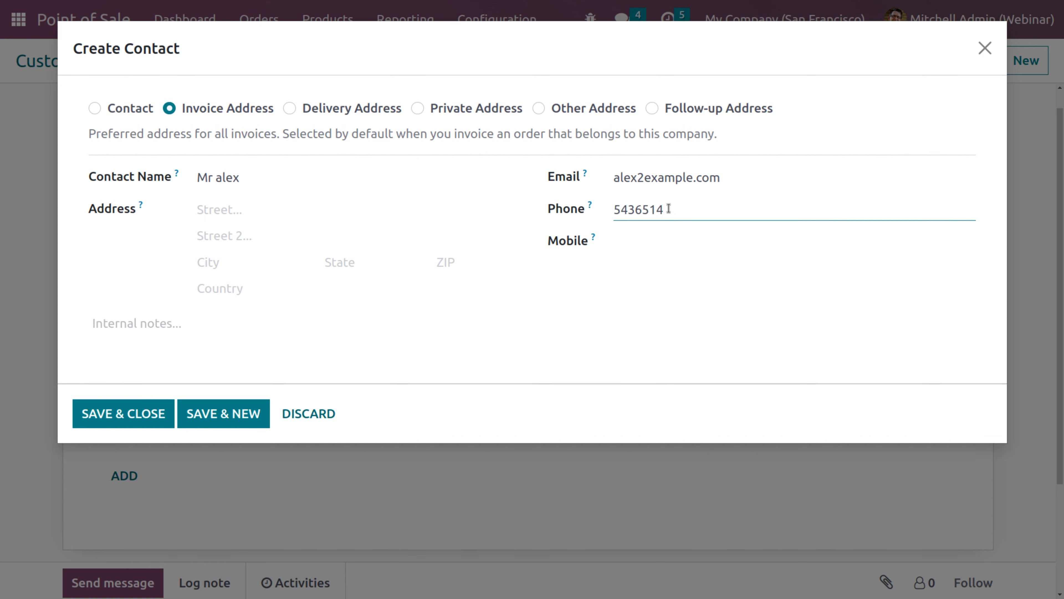
left_click(645, 178)
key("BackSpace")
type("@")
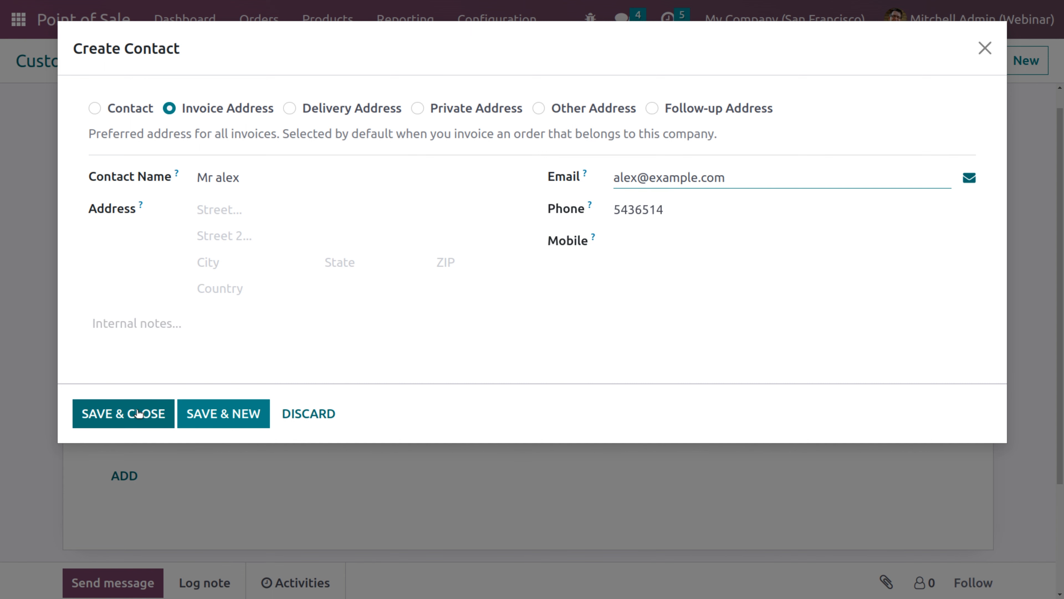
left_click(139, 413)
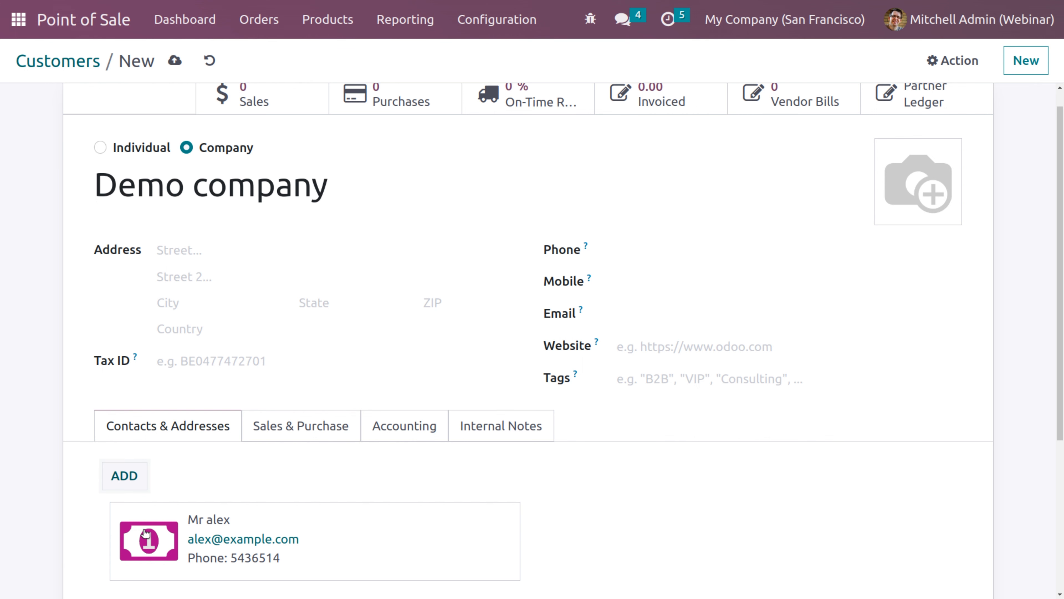
Add a Delivery Address contact with the contact's name, e-mail and phone, and save it
left_click(123, 478)
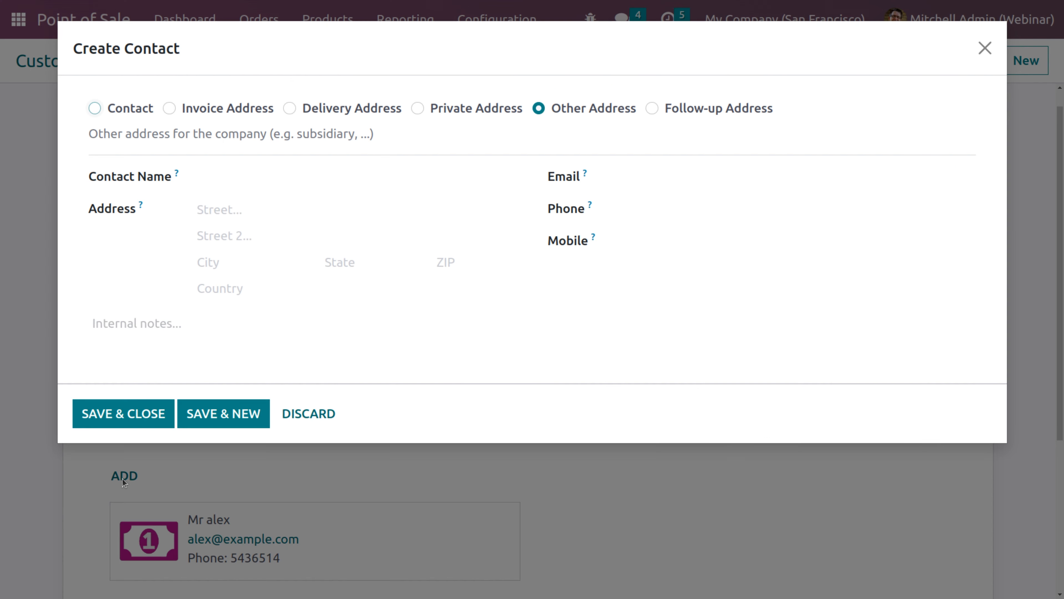
left_click(292, 109)
left_click(231, 183)
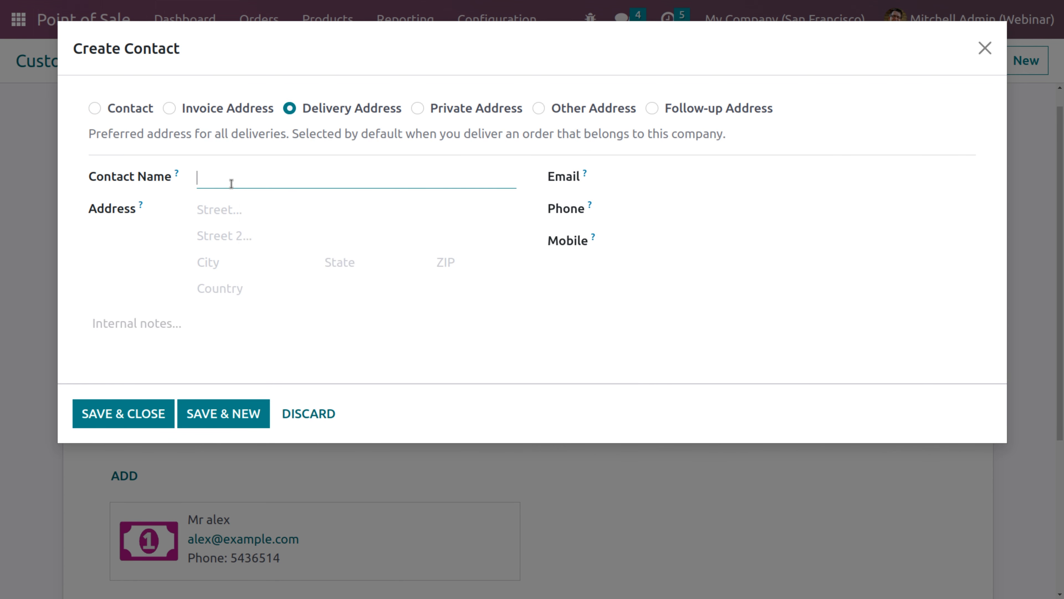
type("John")
left_click(631, 175)
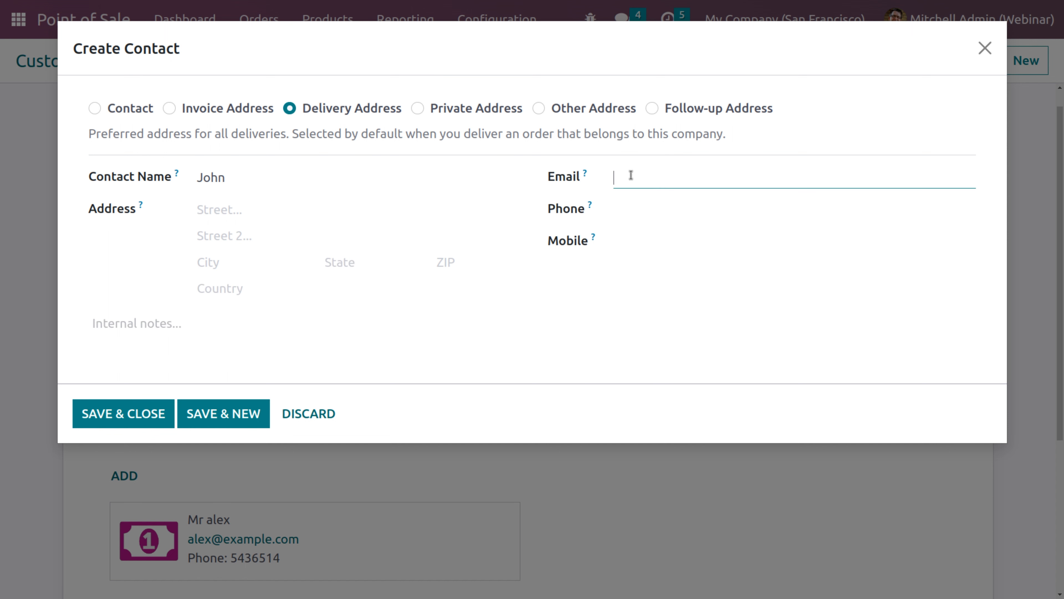
type("john@example")
left_click(637, 207)
type("86785")
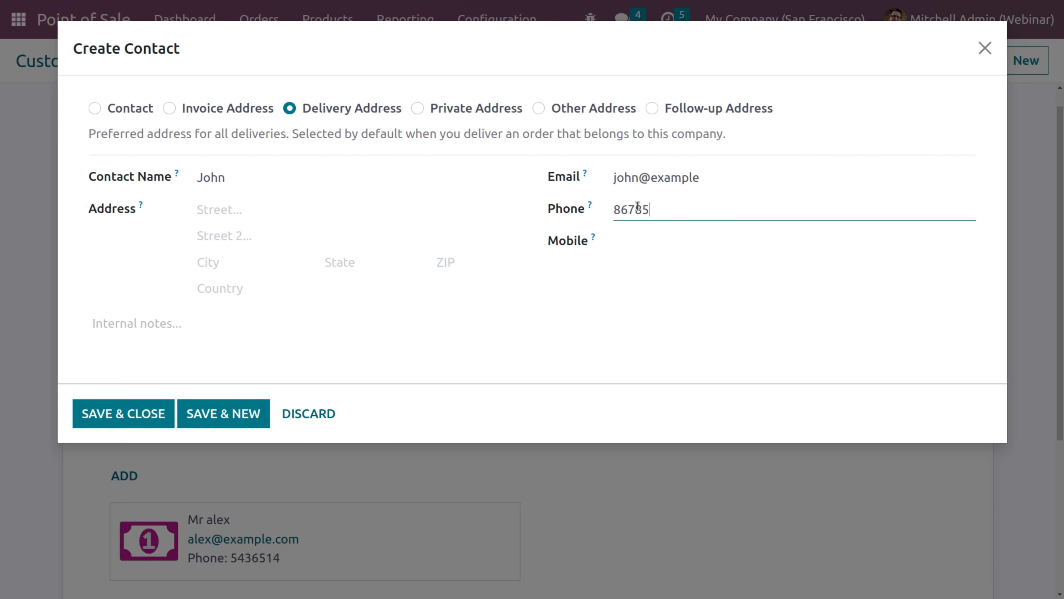
left_click(125, 415)
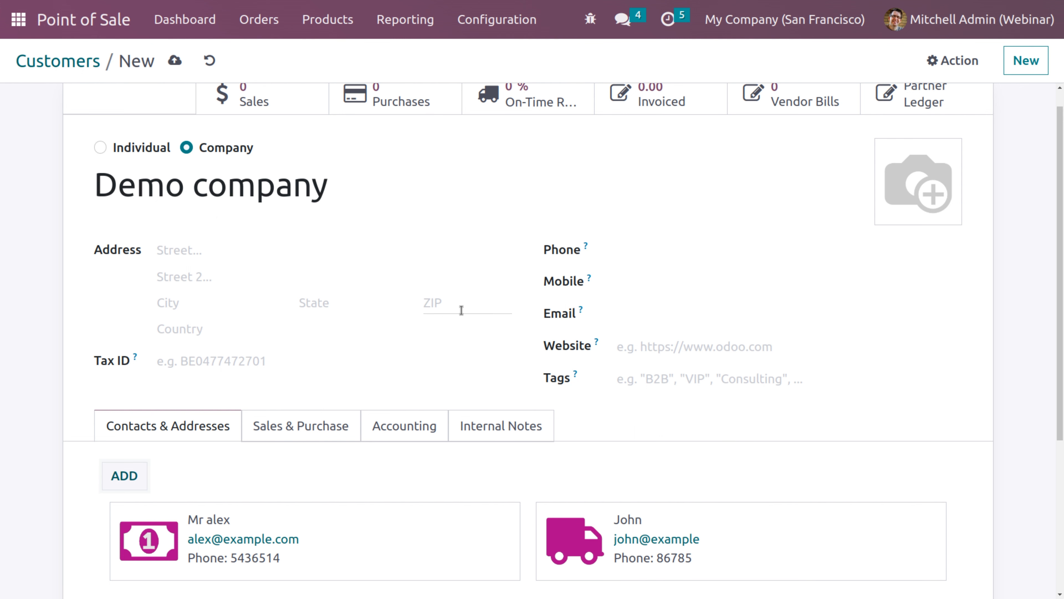
Save Demo company, then review the invoice contact's Accounting tab from Customers
left_click(176, 62)
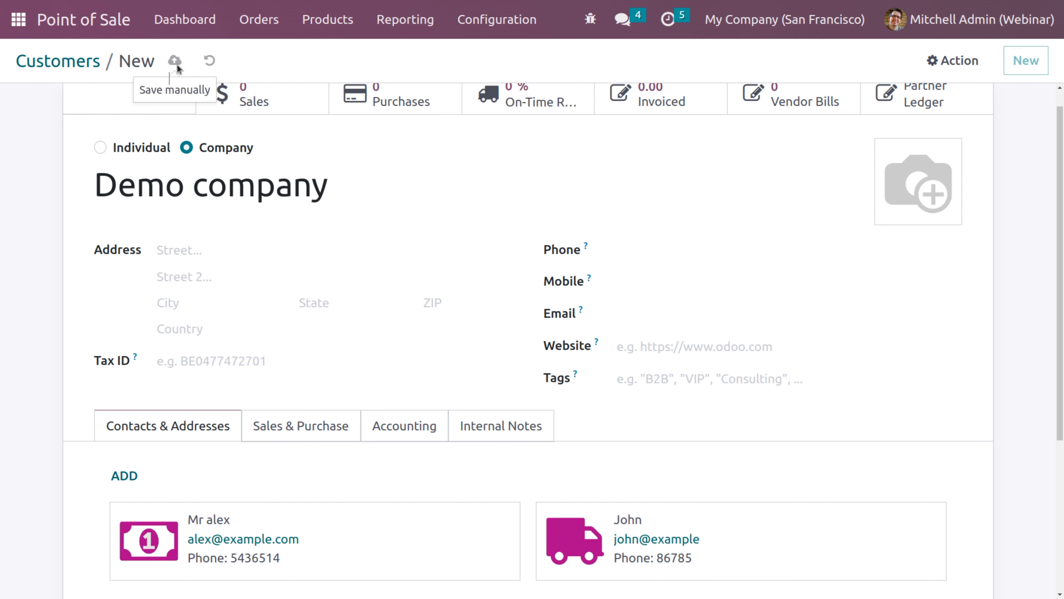
left_click(79, 62)
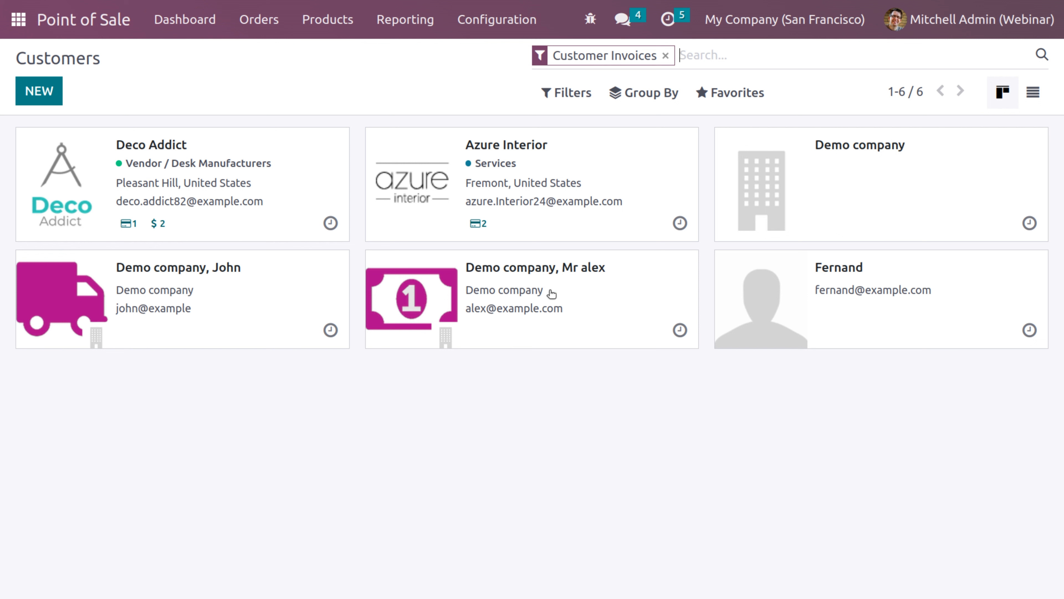
left_click(583, 299)
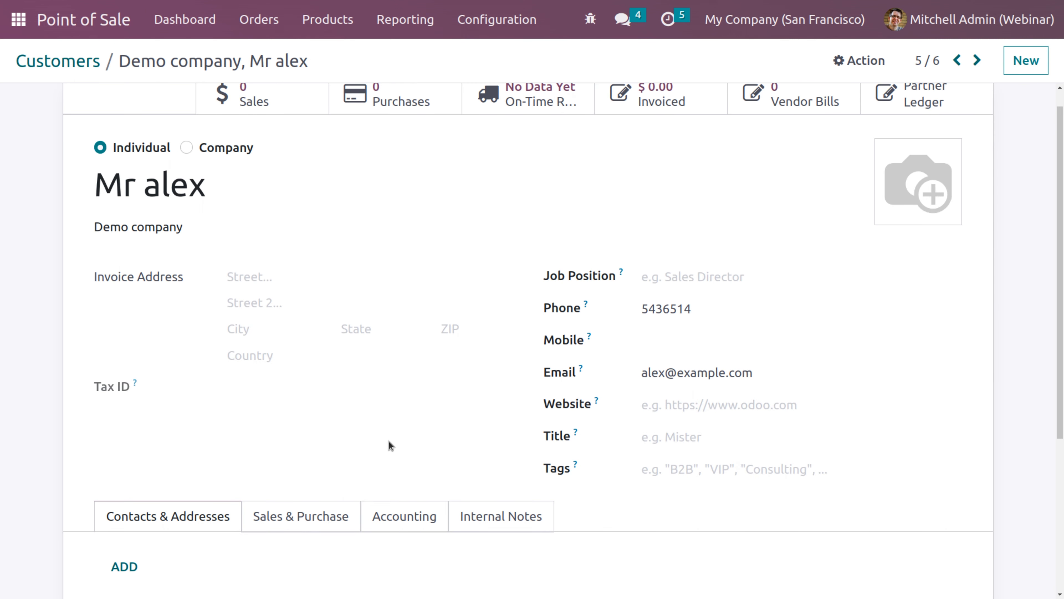
left_click(404, 516)
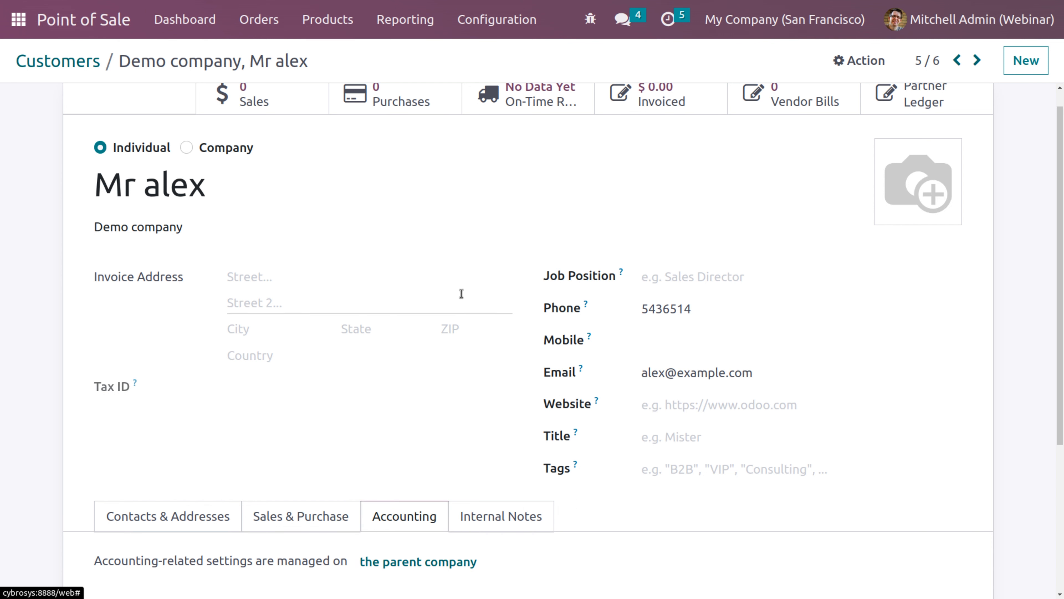
left_click(85, 65)
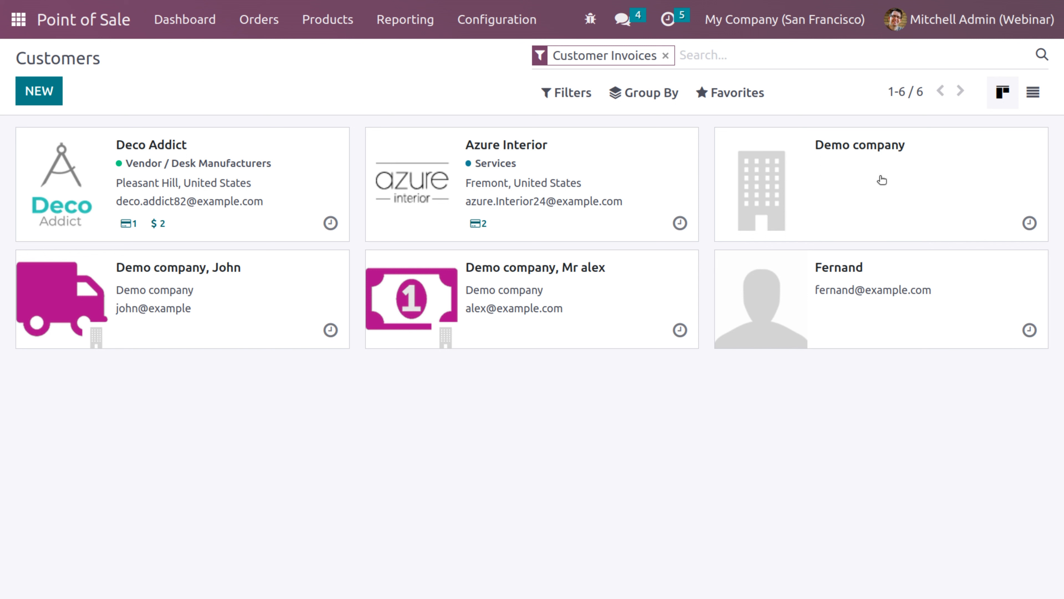
Reopen Demo company to review its Accounting tab, then return to Customers
left_click(853, 148)
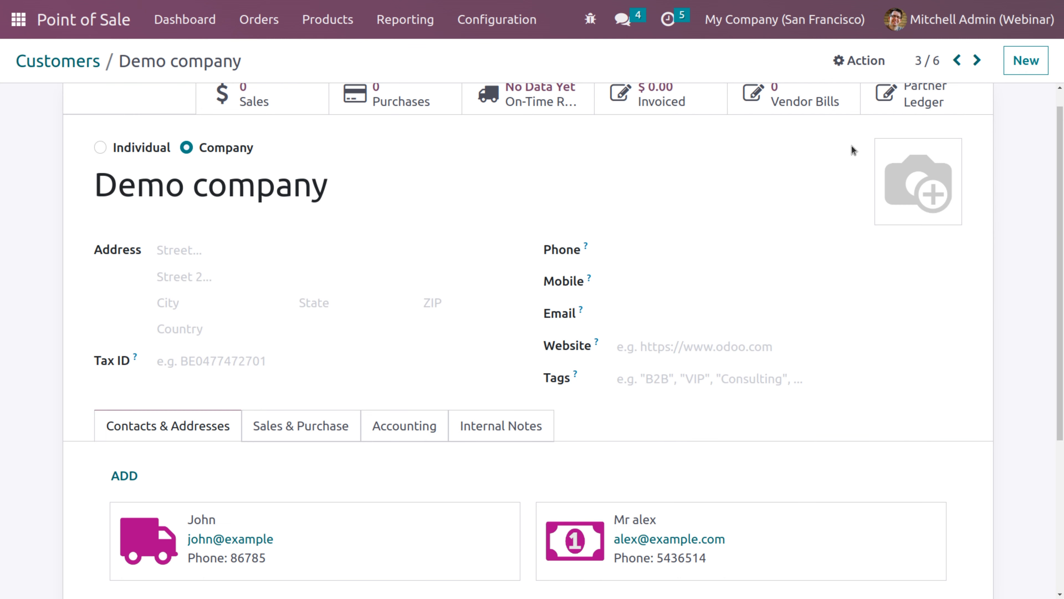
left_click(396, 432)
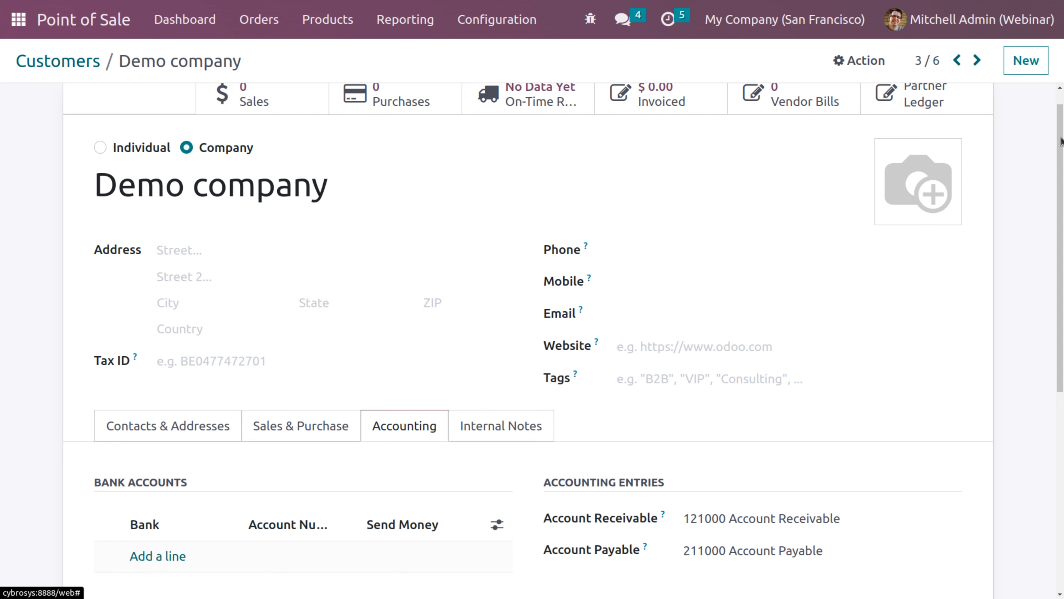
scroll(1061, 142, "up", 1)
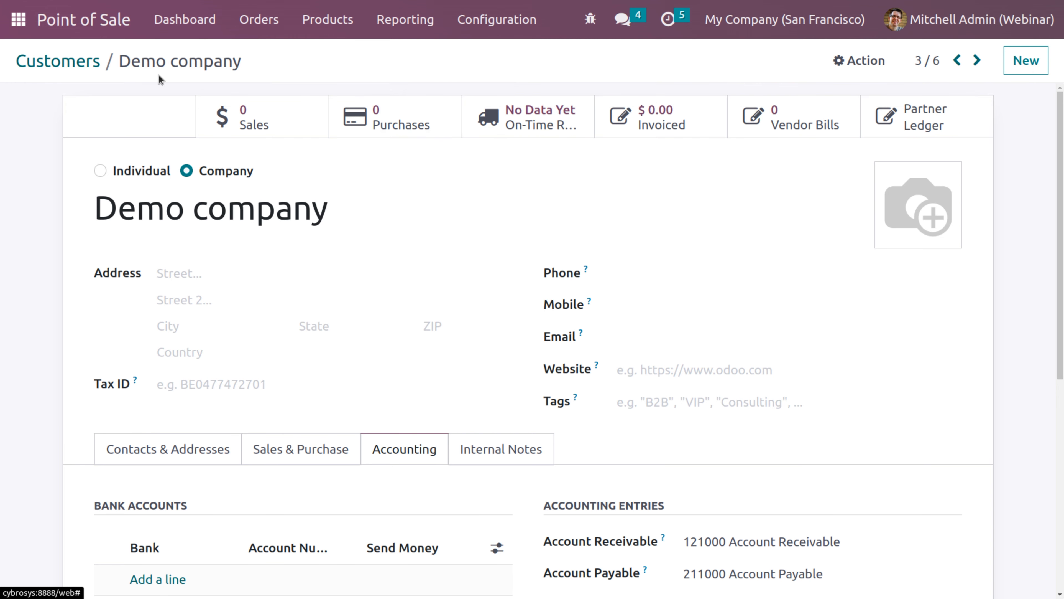
left_click(74, 62)
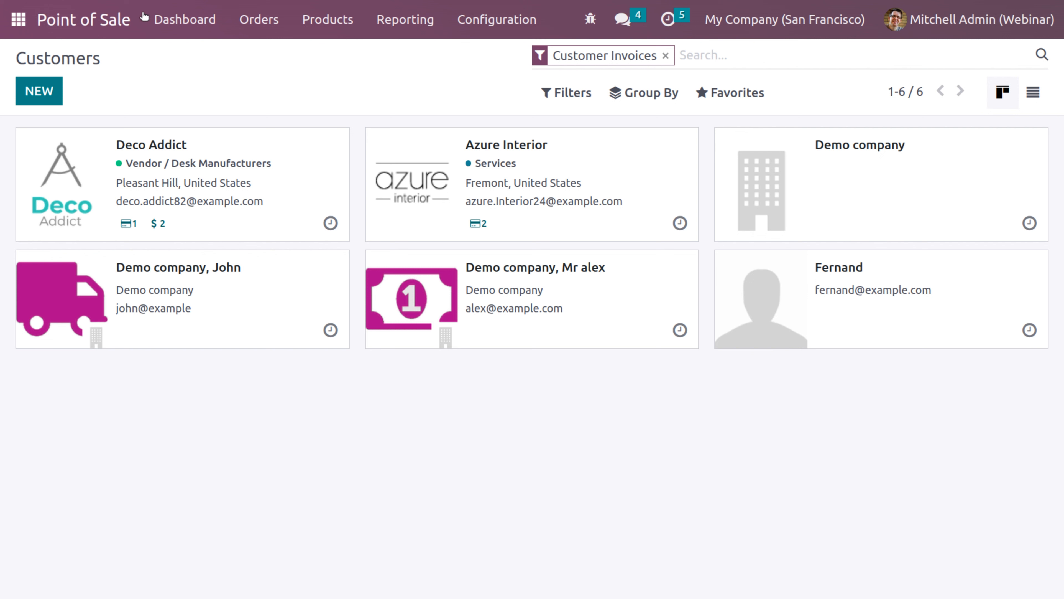
Open a new Shop session with 0 opening cash from the dashboard and dismiss the debug panel
left_click(182, 28)
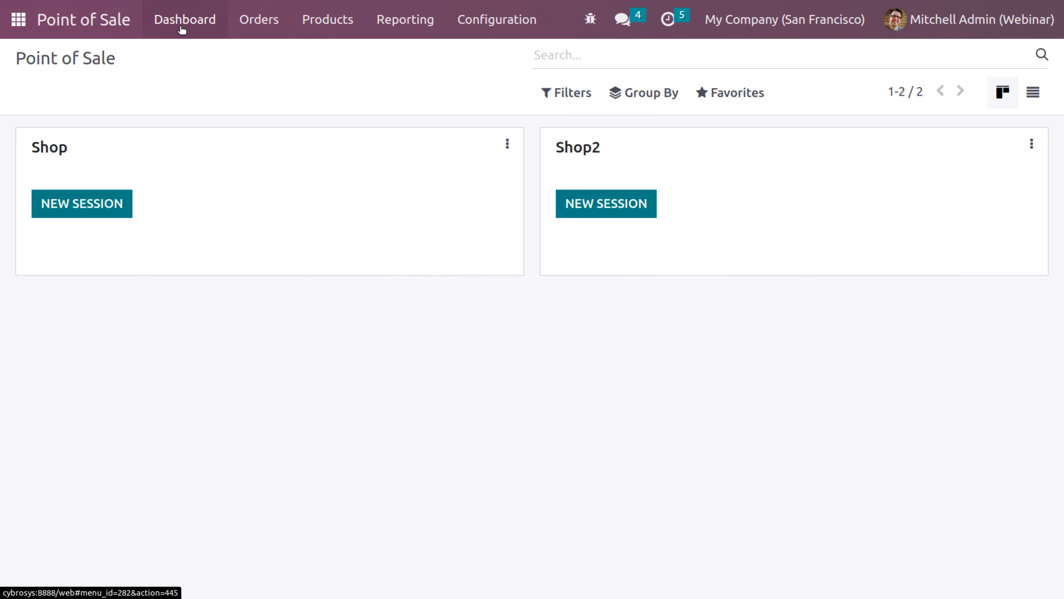
left_click(70, 213)
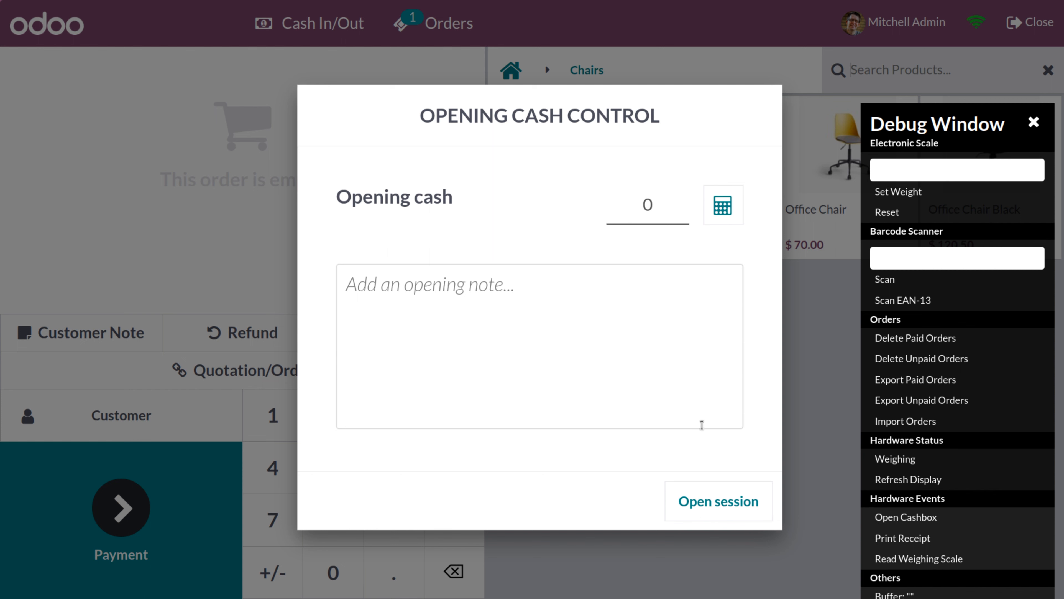
left_click(702, 506)
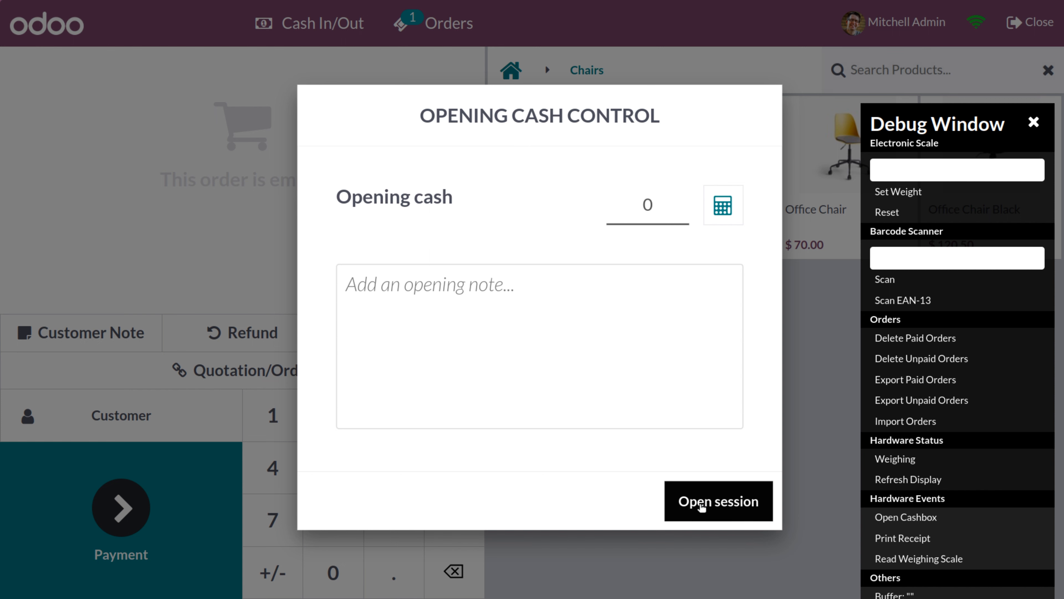
left_click(1033, 123)
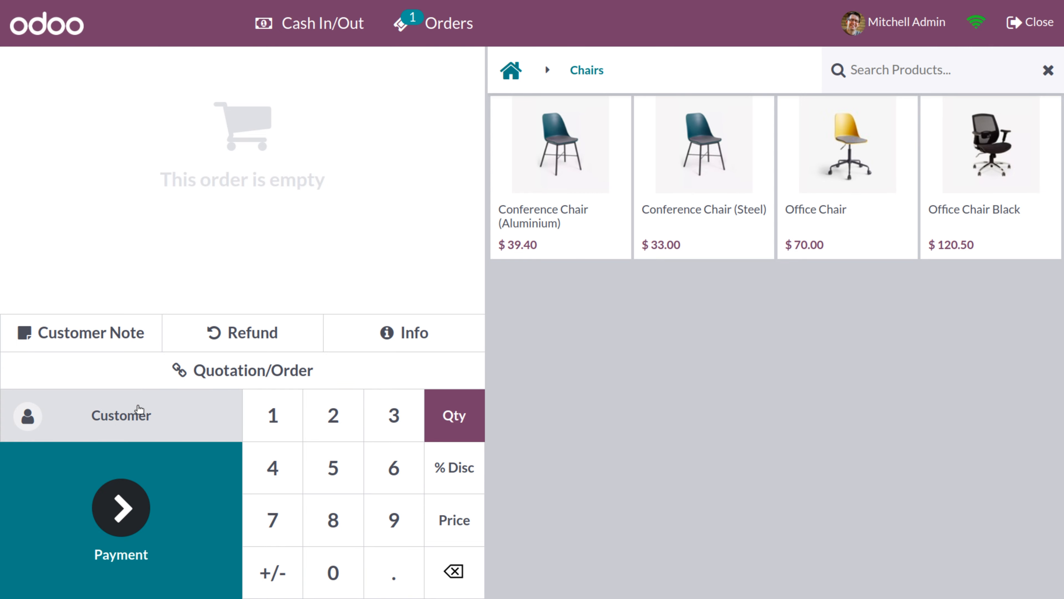
Search the order's customer list by name, then start creating a new customer
left_click(113, 415)
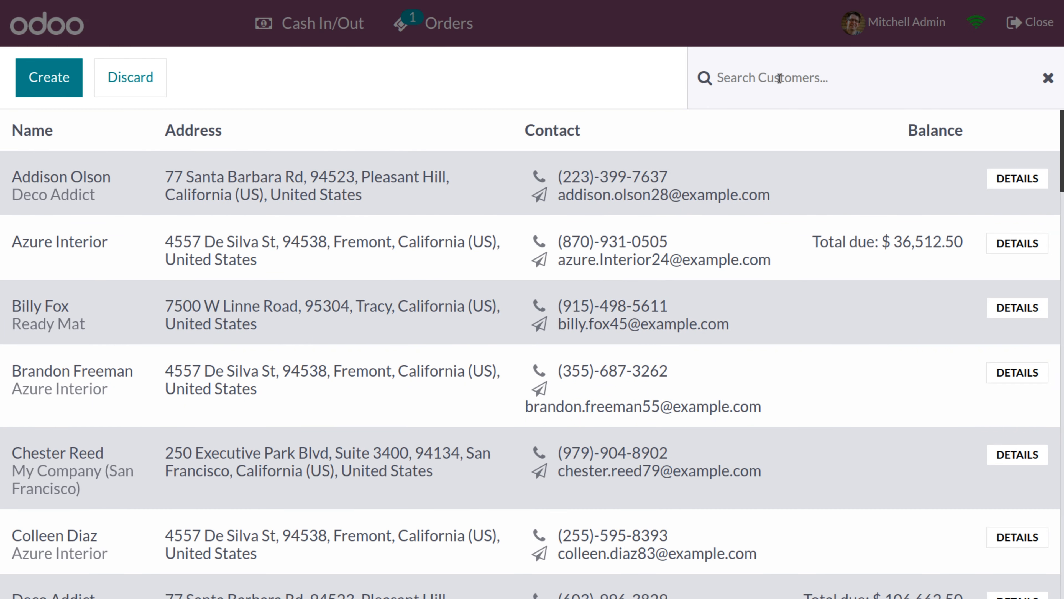
left_click(728, 73)
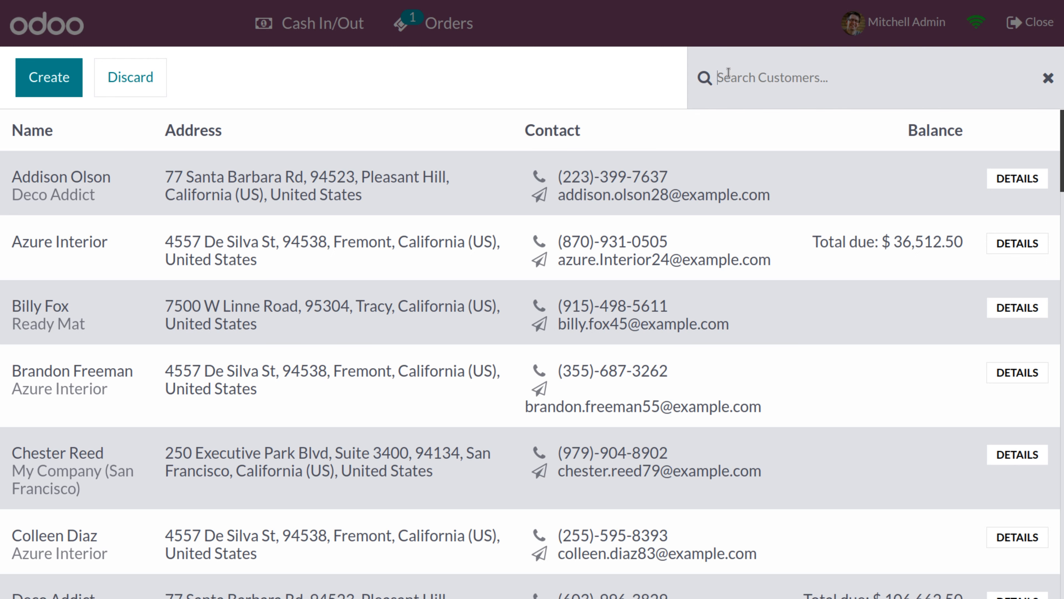
type("john")
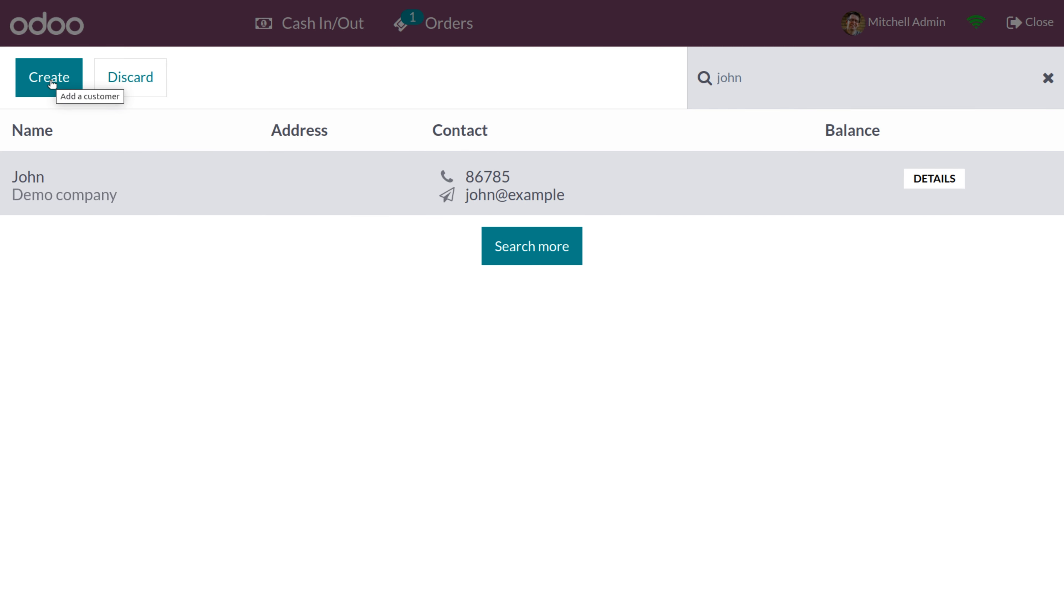
left_click(50, 79)
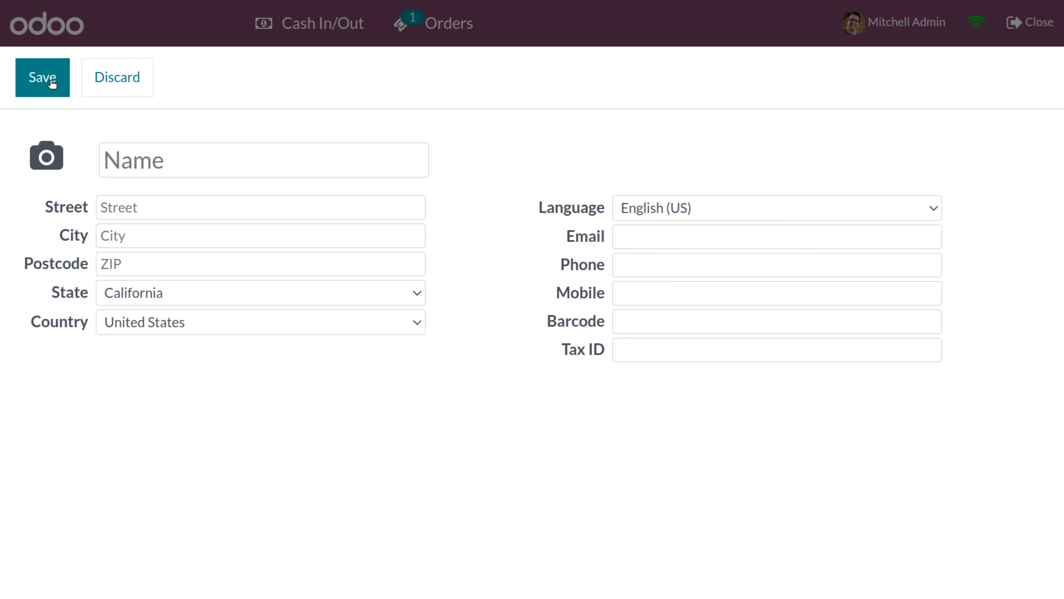
Enter the new customer's name, street, postcode, e-mail and phone, and save them onto the order
left_click(151, 158)
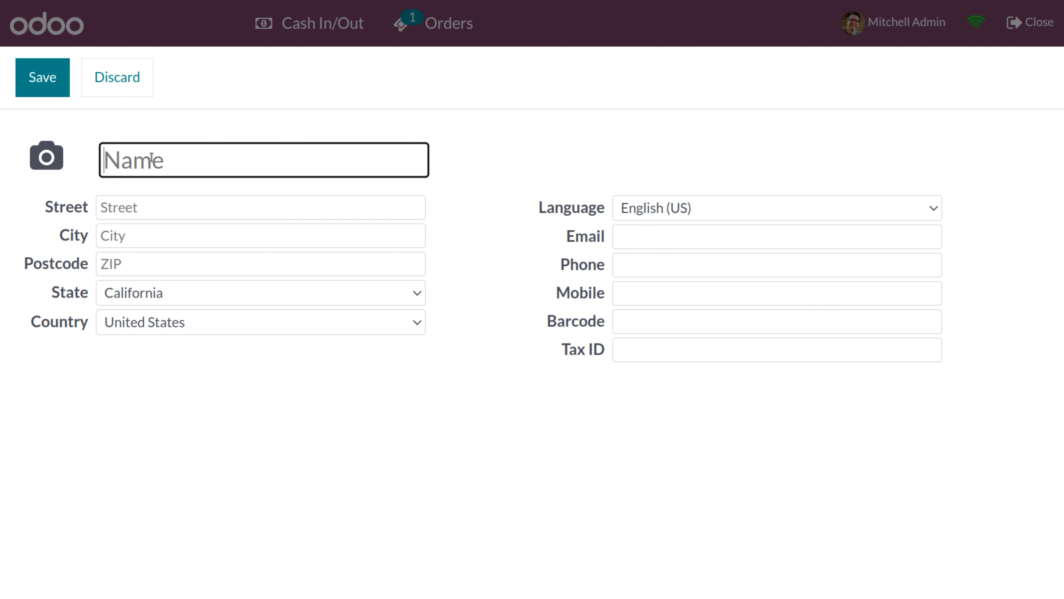
type("Ni")
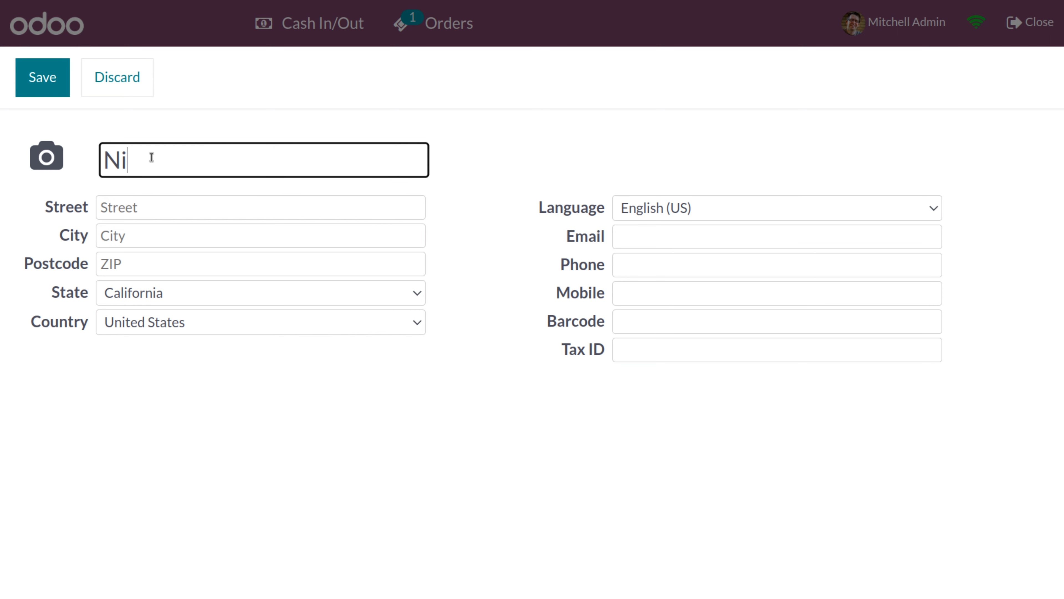
type("cole")
left_click(149, 207)
type("st")
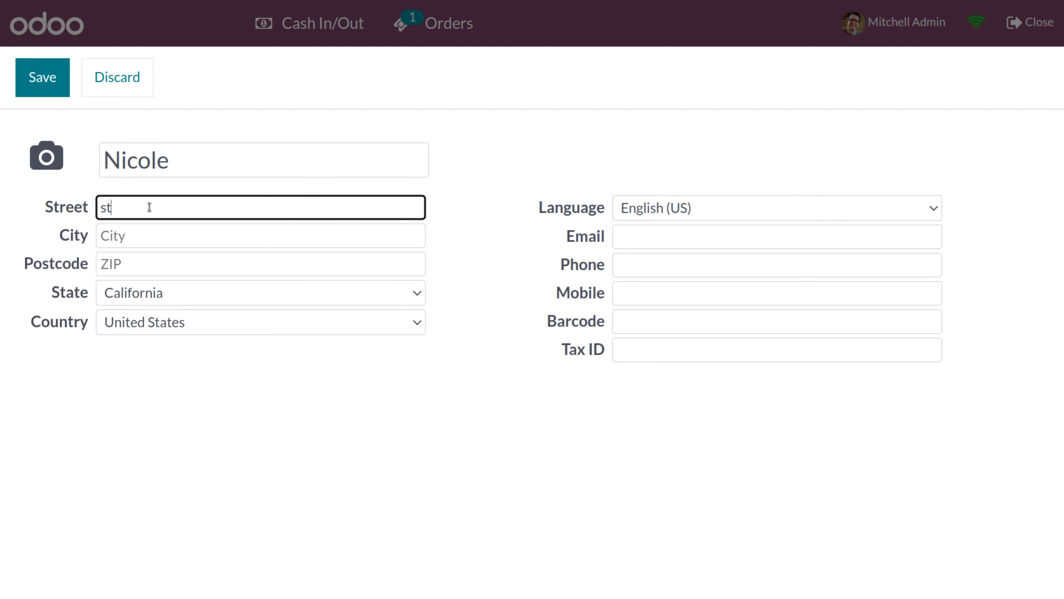
type("reet 2")
left_click(118, 267)
type("745")
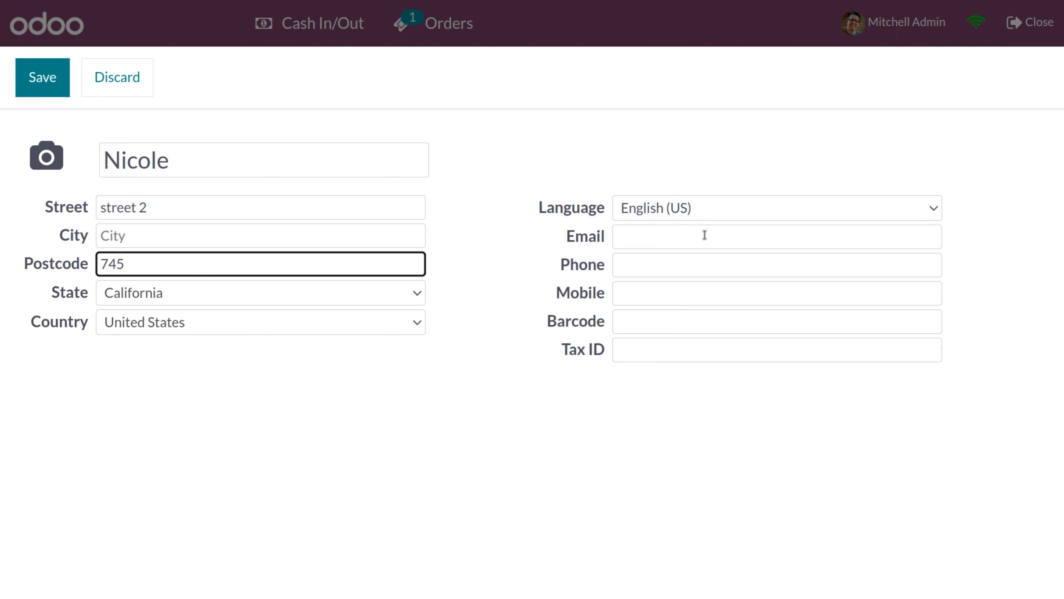
left_click(642, 237)
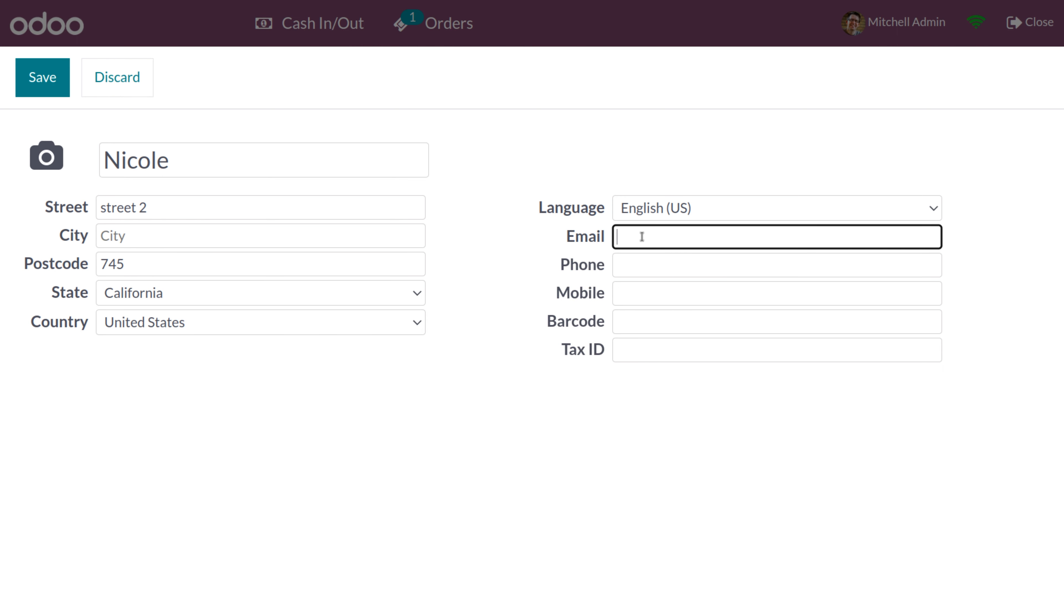
type("nicole@exa")
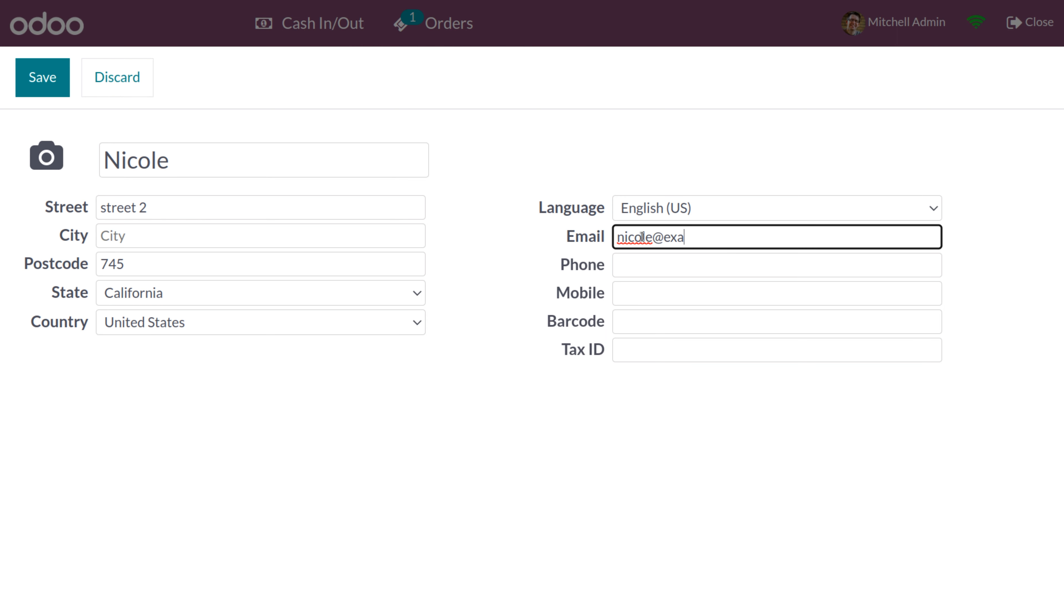
type("mple.com")
left_click(631, 265)
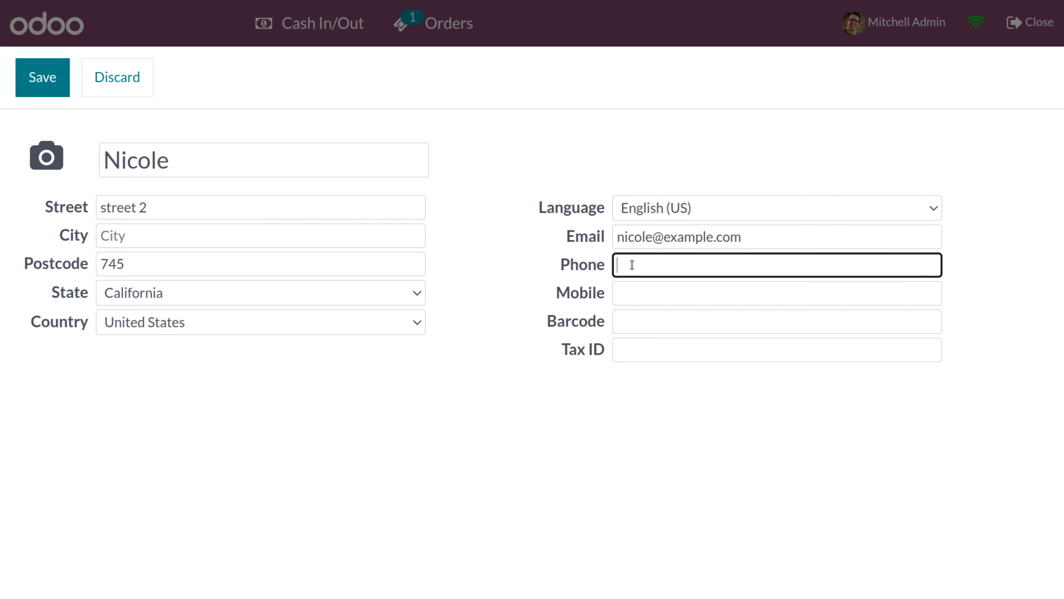
type("6526531")
left_click(43, 82)
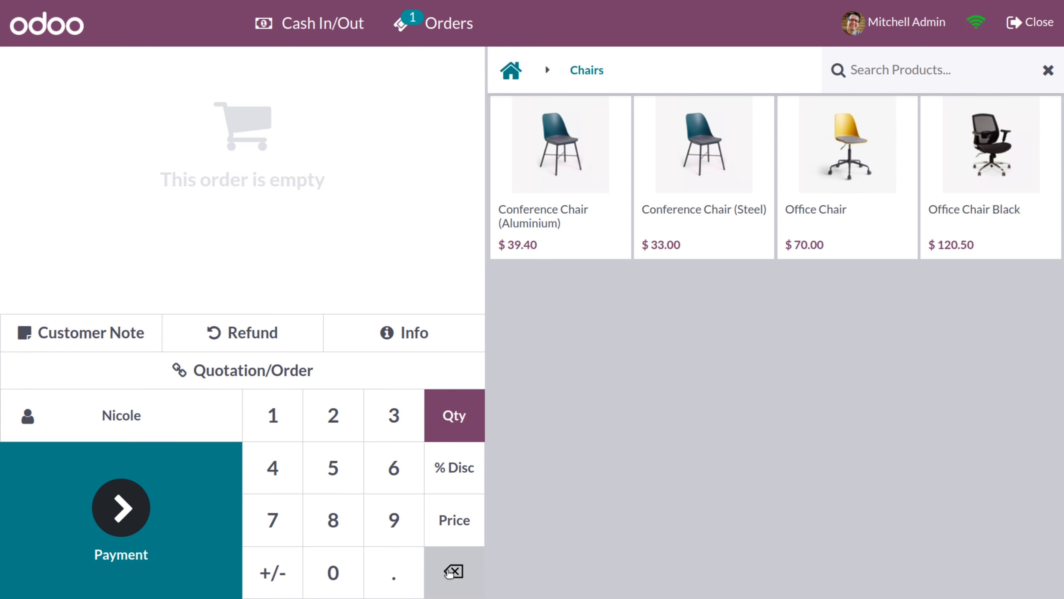
Remove the customer from the order, then close the Shop POS session
left_click(121, 414)
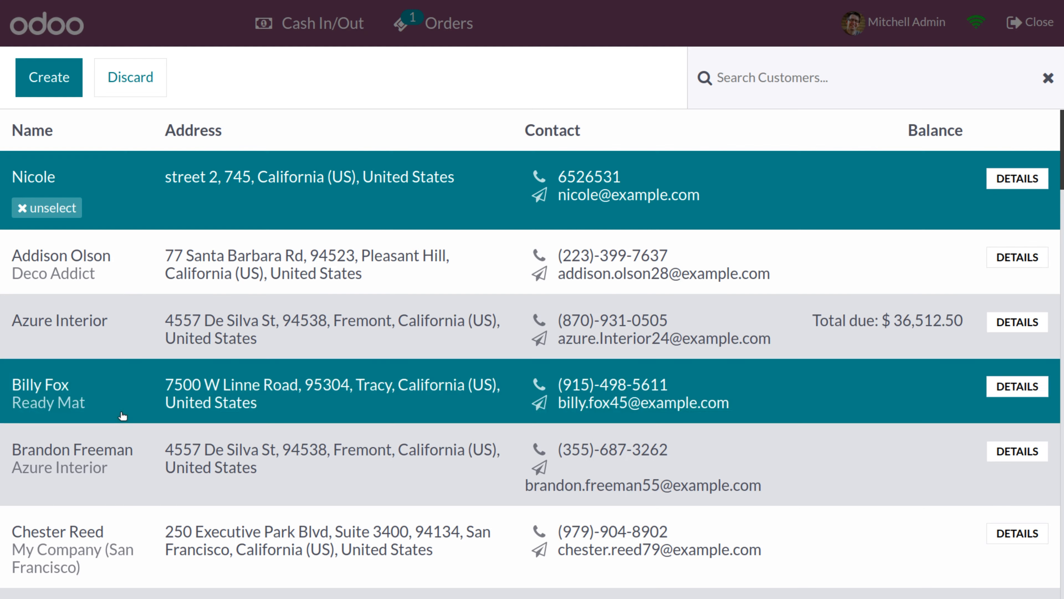
left_click(51, 210)
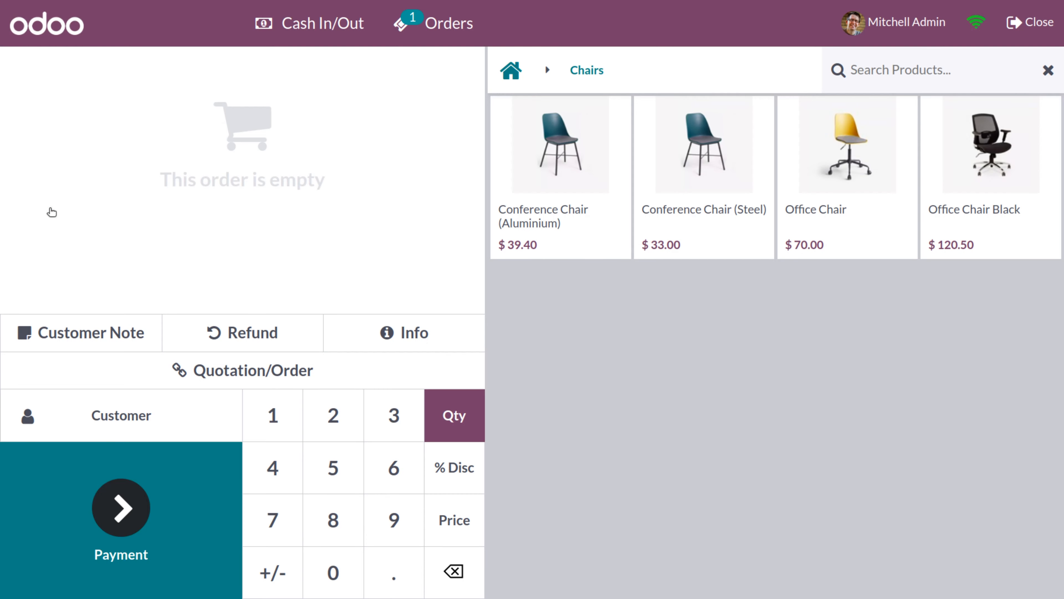
left_click(1046, 22)
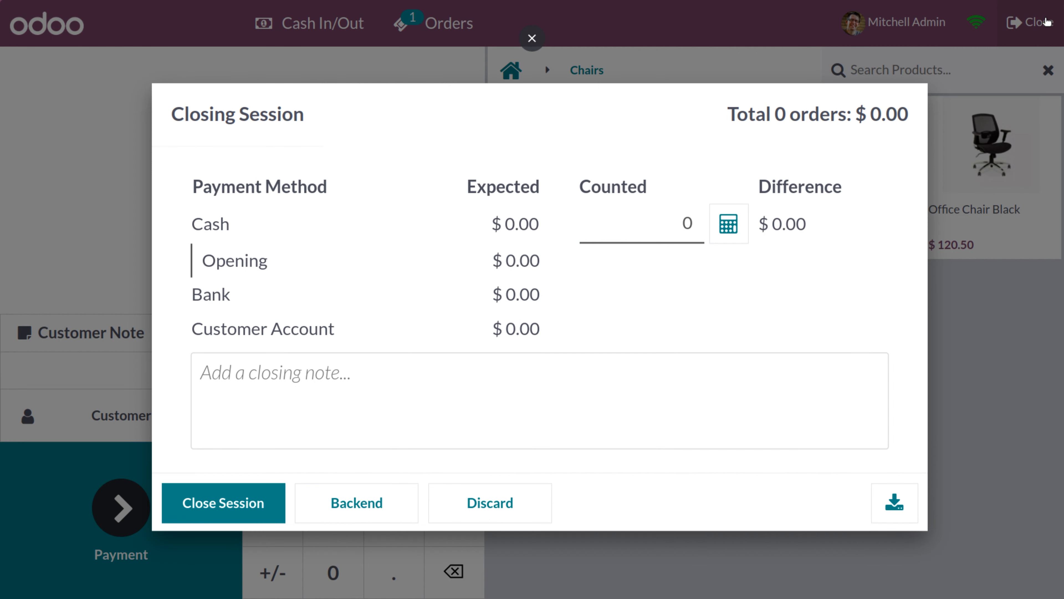
left_click(248, 504)
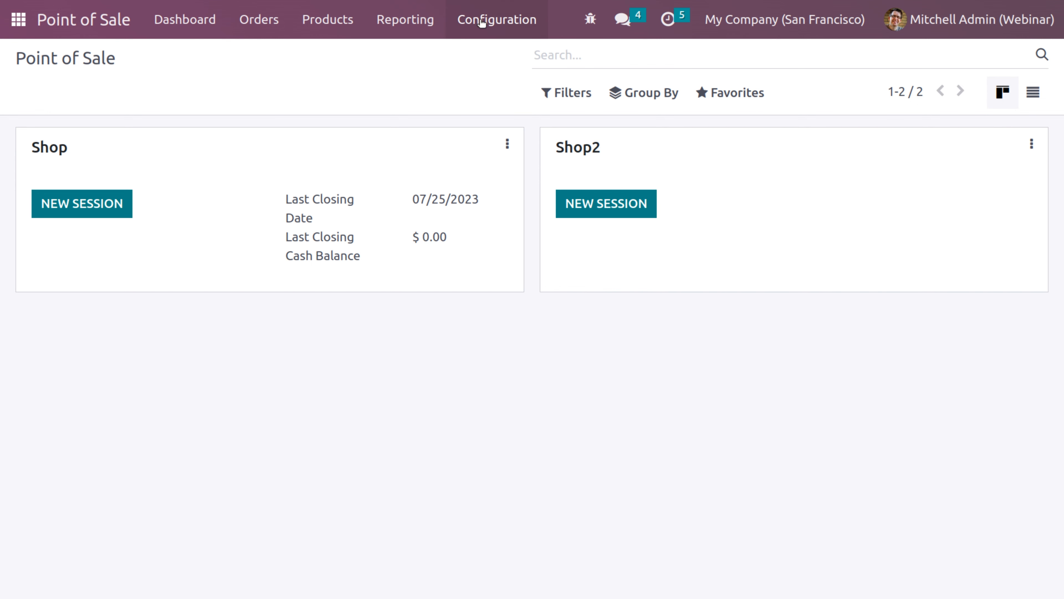
Open the Cash payment method's details from Configuration > Payment Methods
left_click(489, 25)
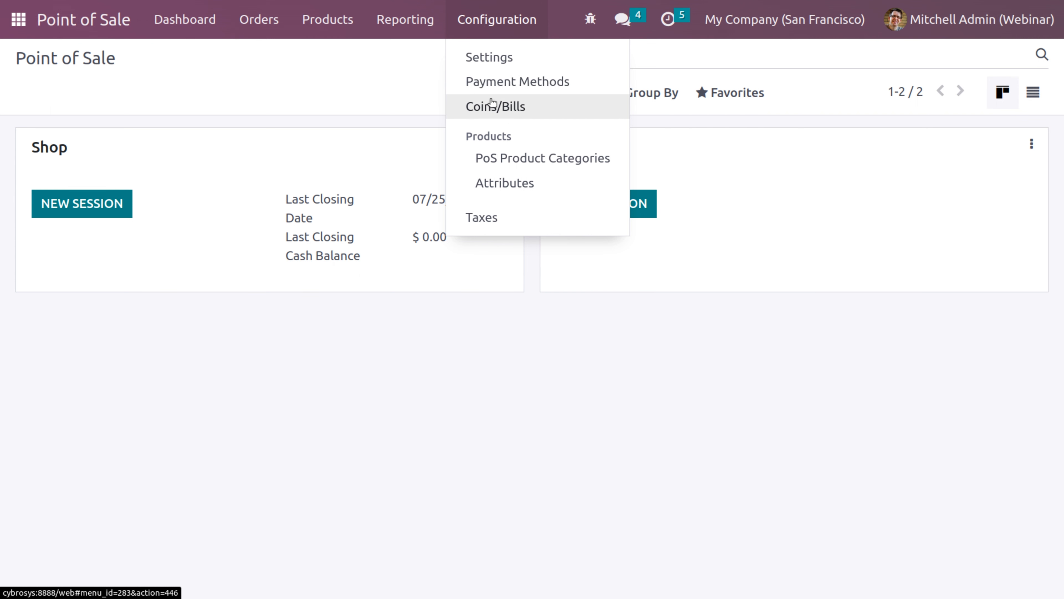
left_click(478, 86)
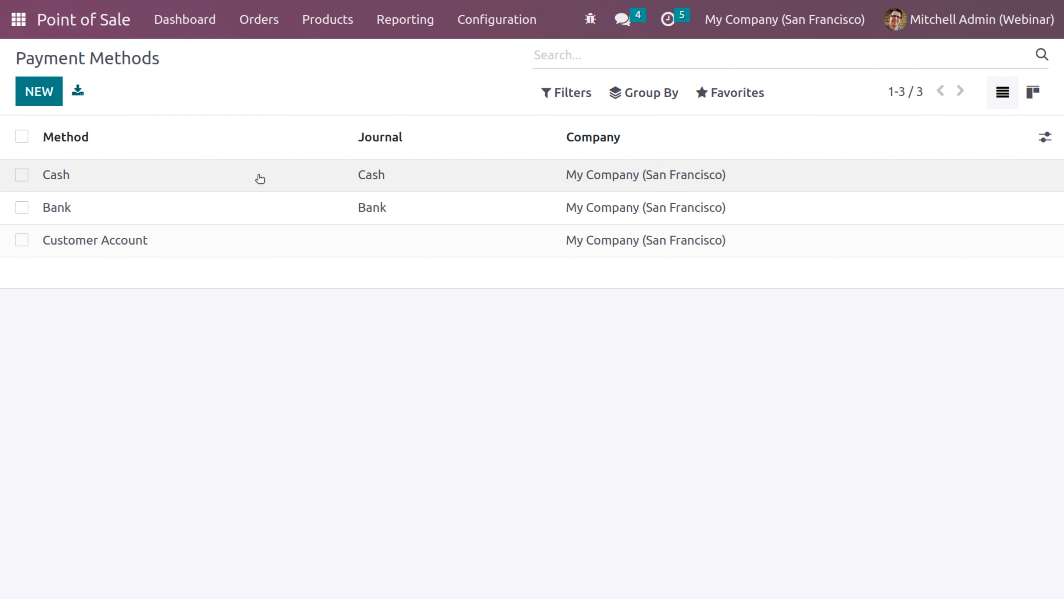
left_click(257, 174)
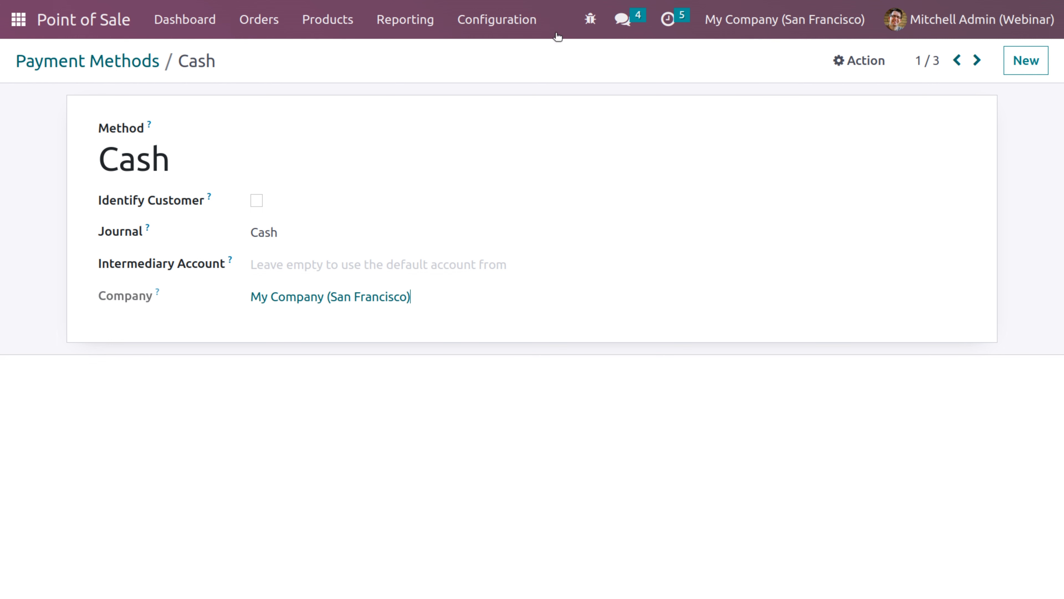
left_click(506, 22)
Scroll through the POS settings page, then go to the Payment Methods list
left_click(506, 58)
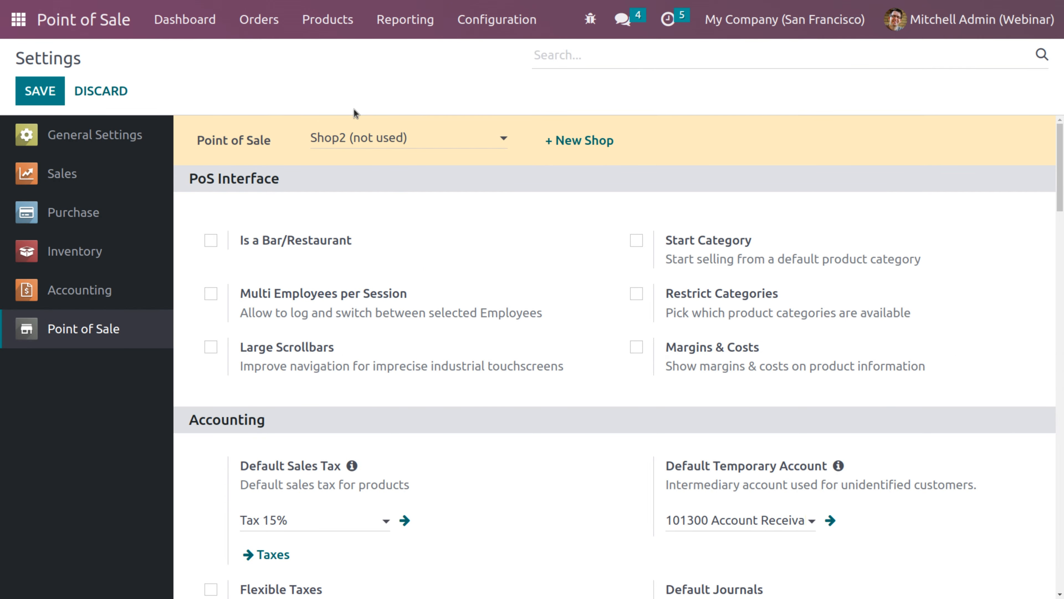
left_click_drag(1061, 157, 1059, 197)
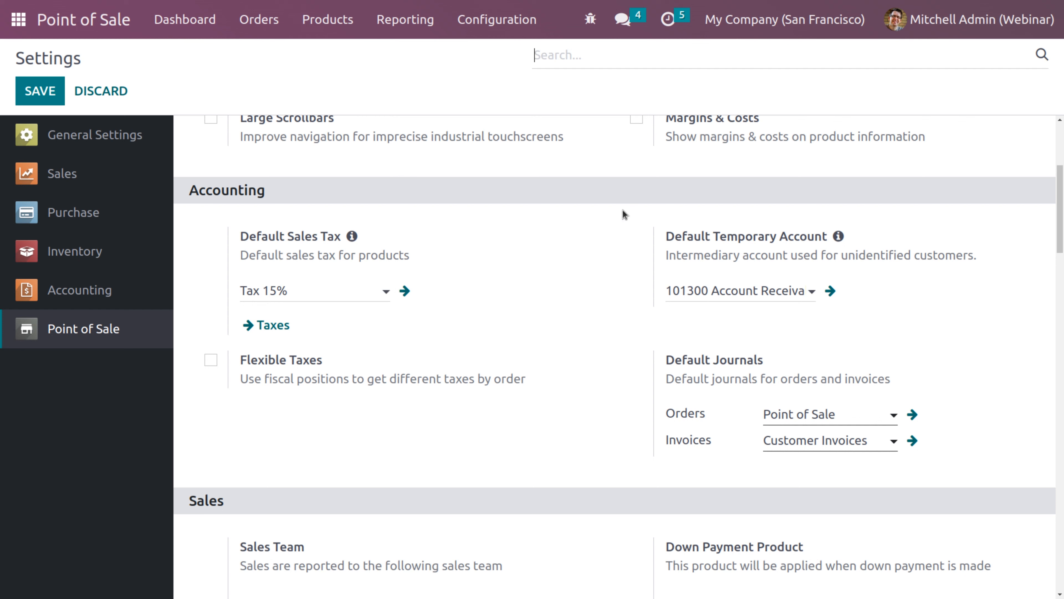
left_click(492, 18)
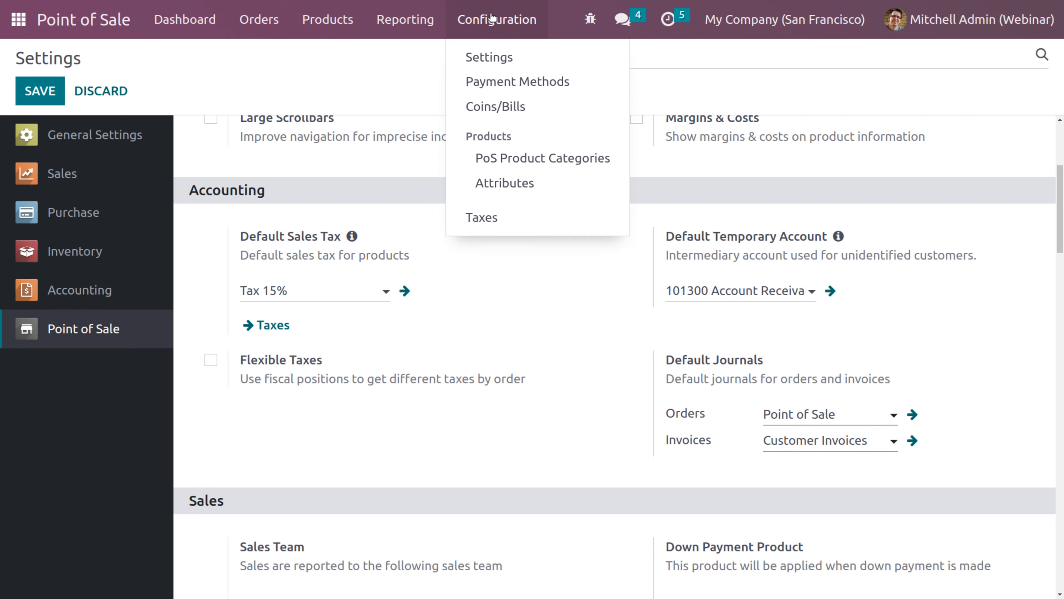
left_click(498, 82)
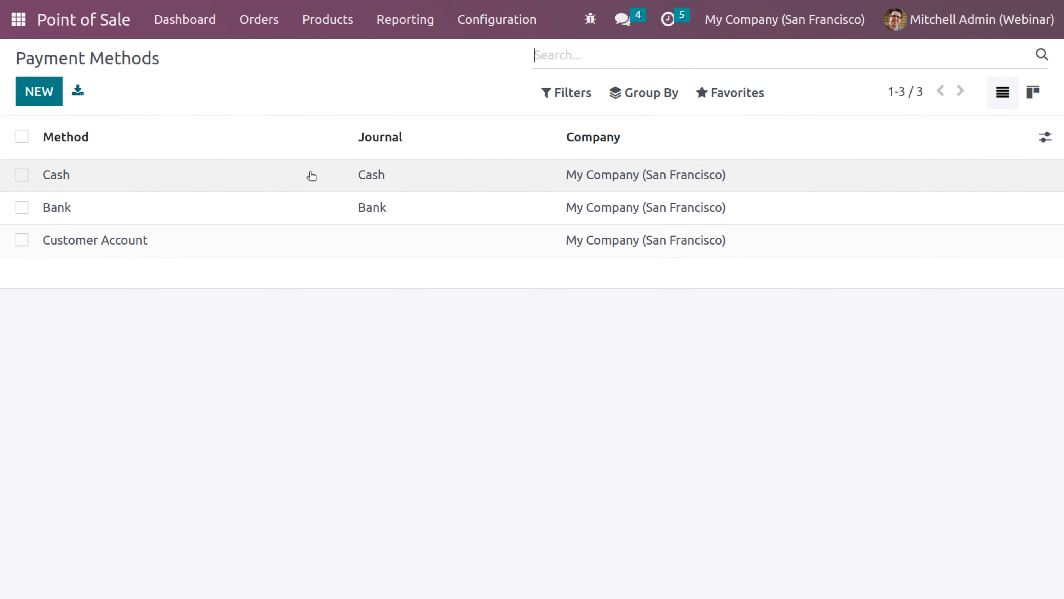
Review the Bank payment method's details, then open Configuration > Settings
left_click(232, 216)
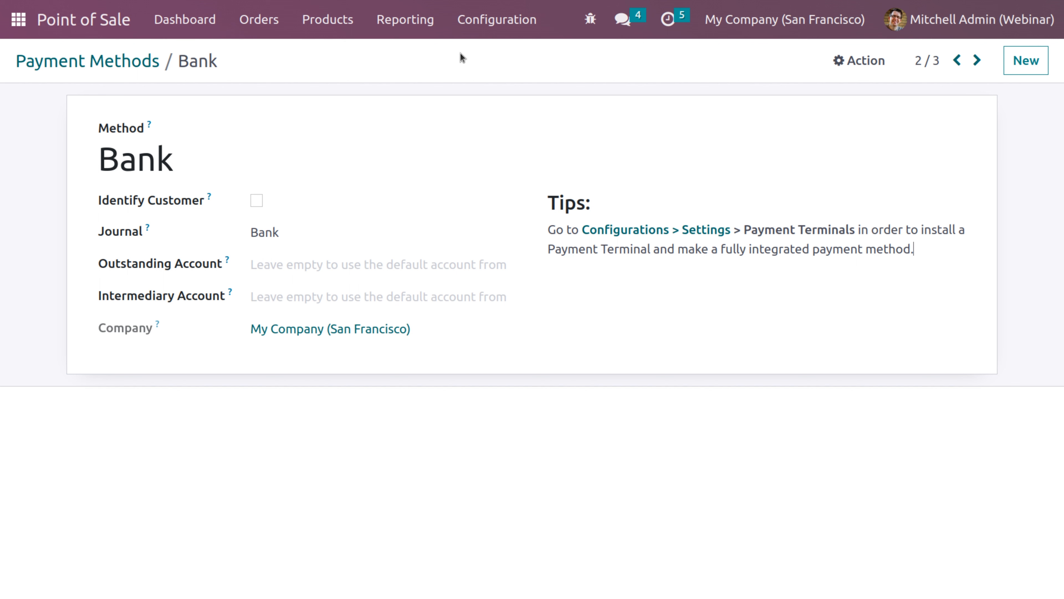
left_click(493, 31)
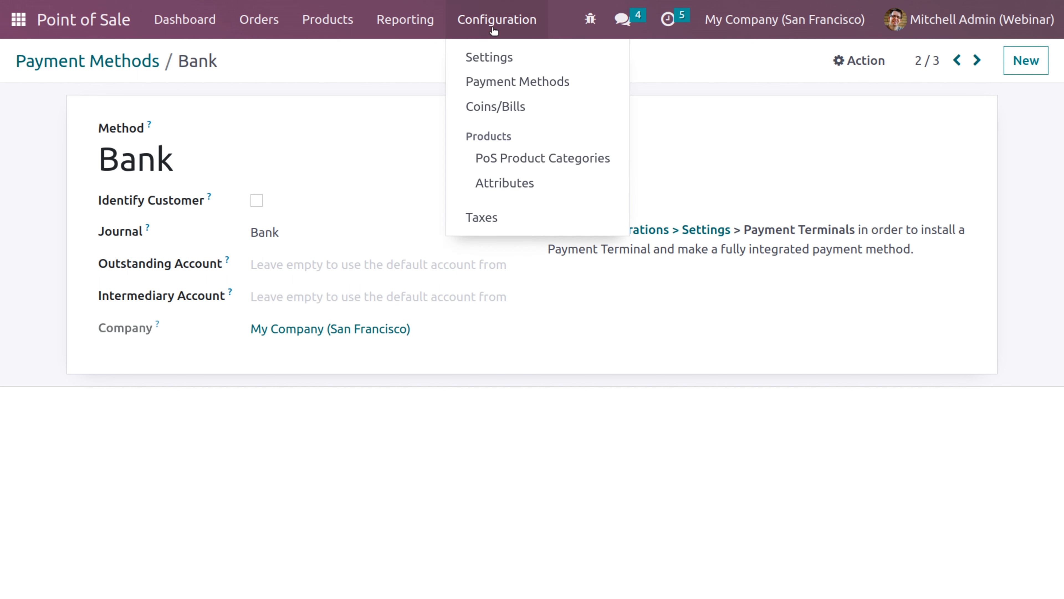
left_click(517, 58)
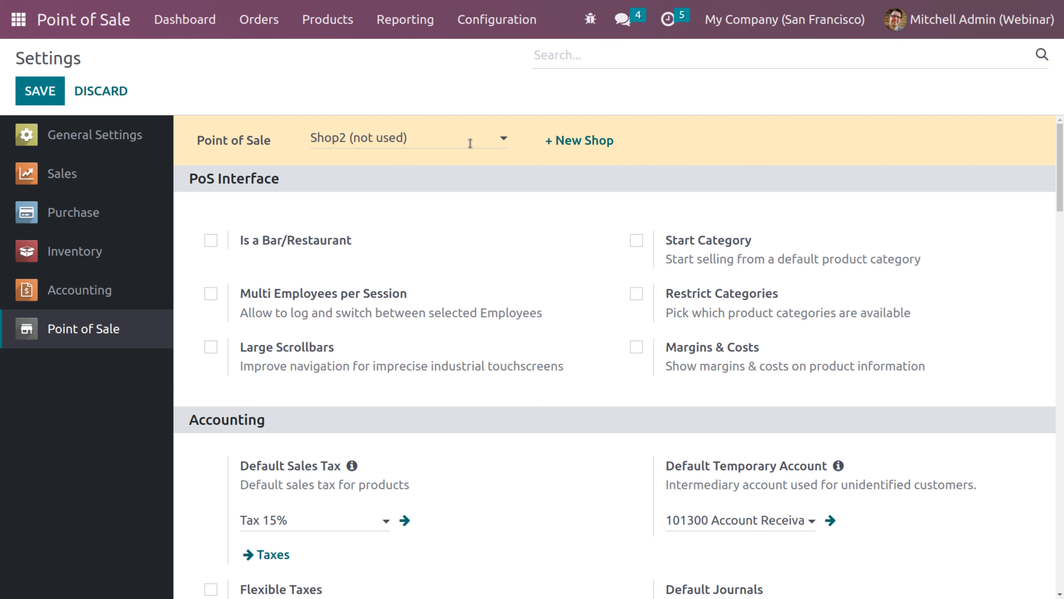
Switch the settings to Shop (not used) and scroll down to the Payment Terminals options
mouse_move(1060, 161)
left_mouse_down()
mouse_move(1062, 413)
mouse_move(1062, 159)
left_mouse_up()
left_click(429, 144)
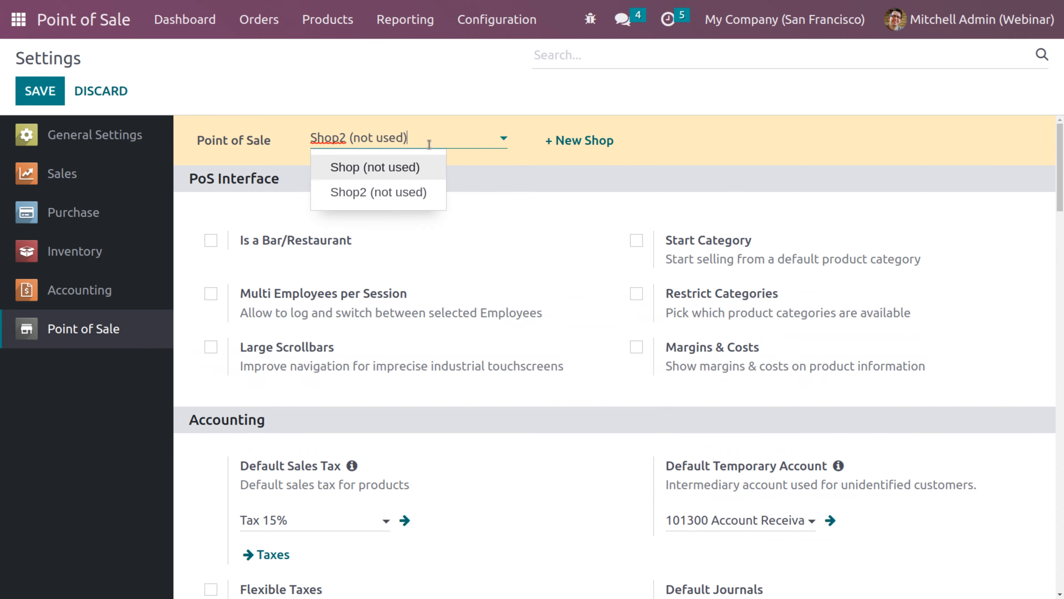
left_click(344, 168)
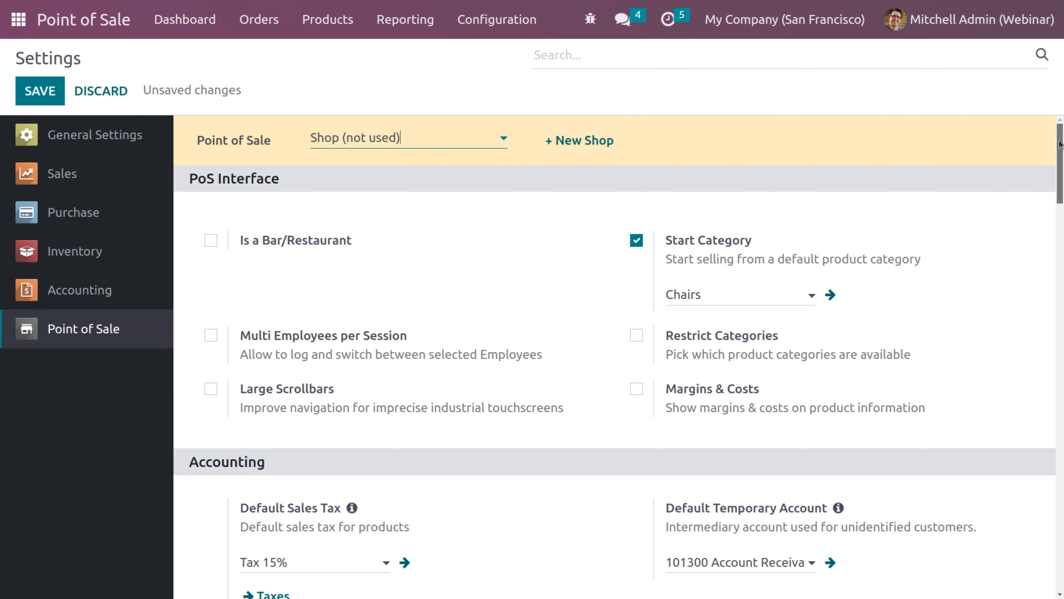
mouse_move(1061, 144)
left_mouse_down()
mouse_move(1062, 274)
mouse_move(1061, 144)
left_mouse_up()
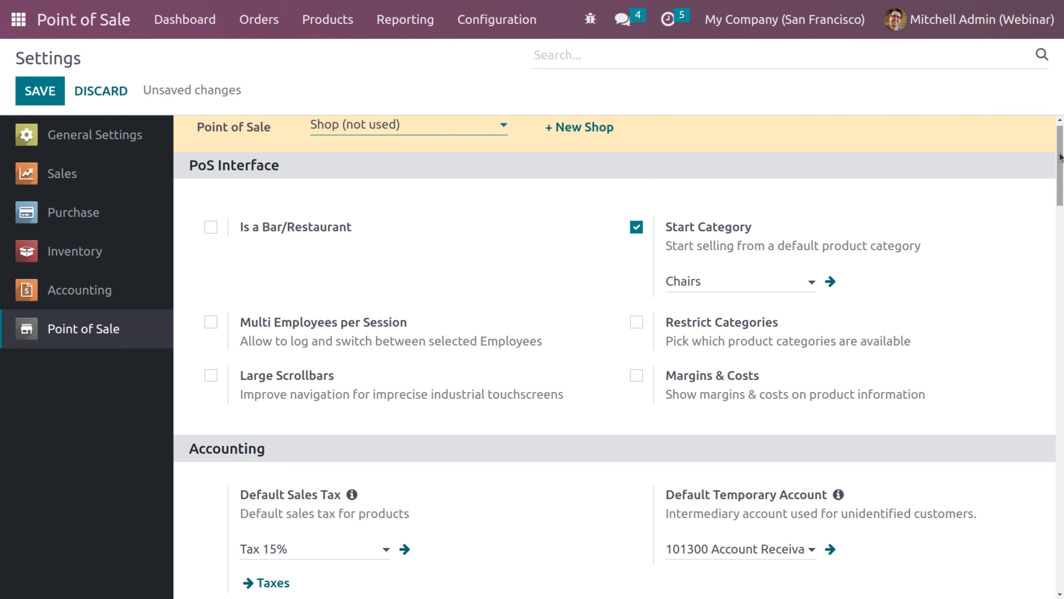
scroll(1060, 157, "up", 1)
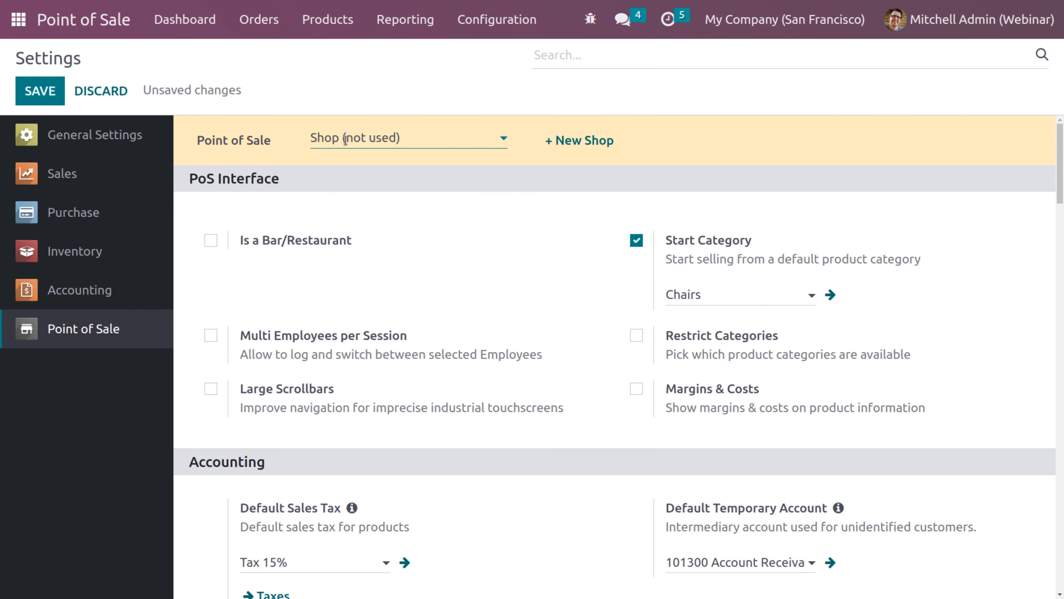
scroll(1060, 176, "down", 1)
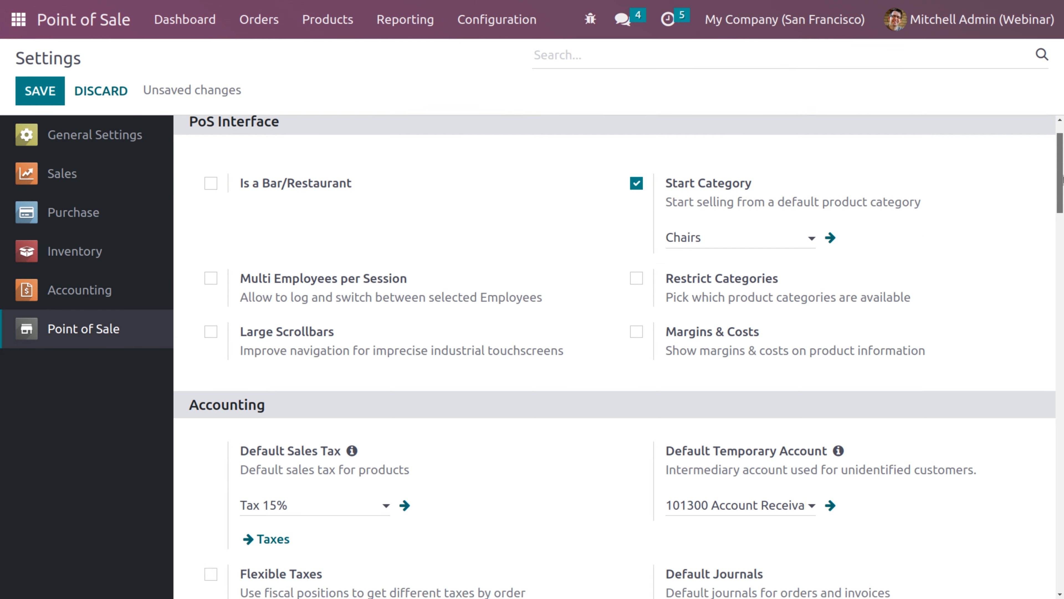
left_click_drag(1062, 179, 1062, 386)
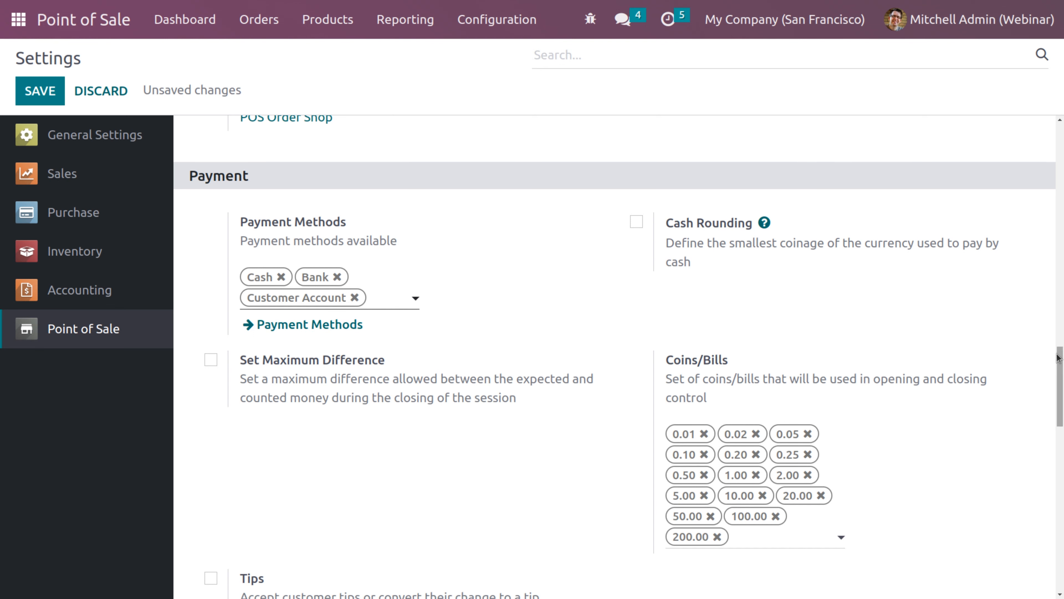
left_click_drag(1060, 362, 1062, 425)
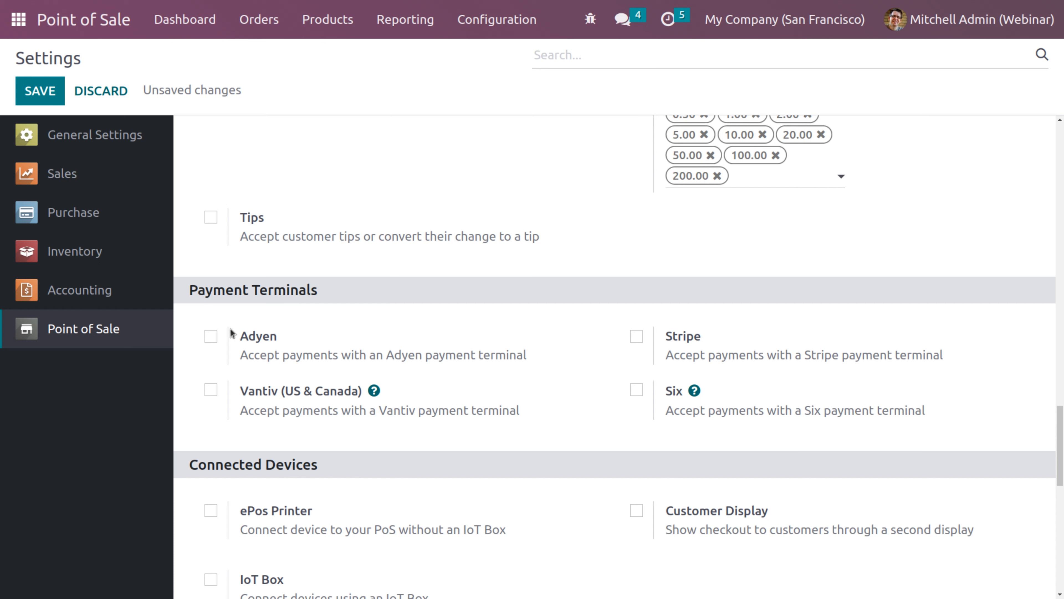
Enable the Vantiv (US & Canada) payment terminal and save the settings
left_click(210, 389)
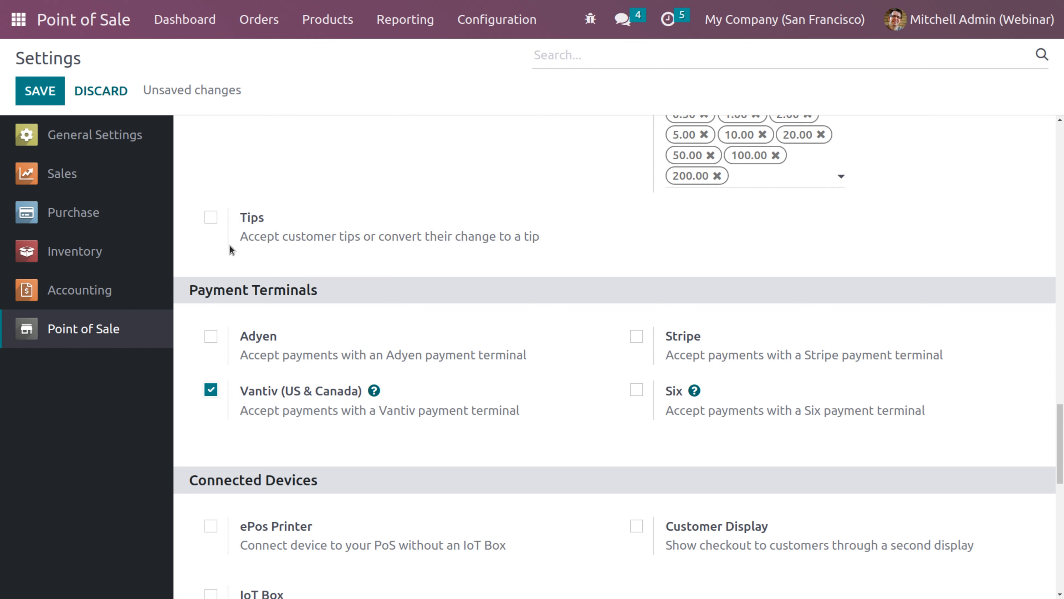
left_click(52, 99)
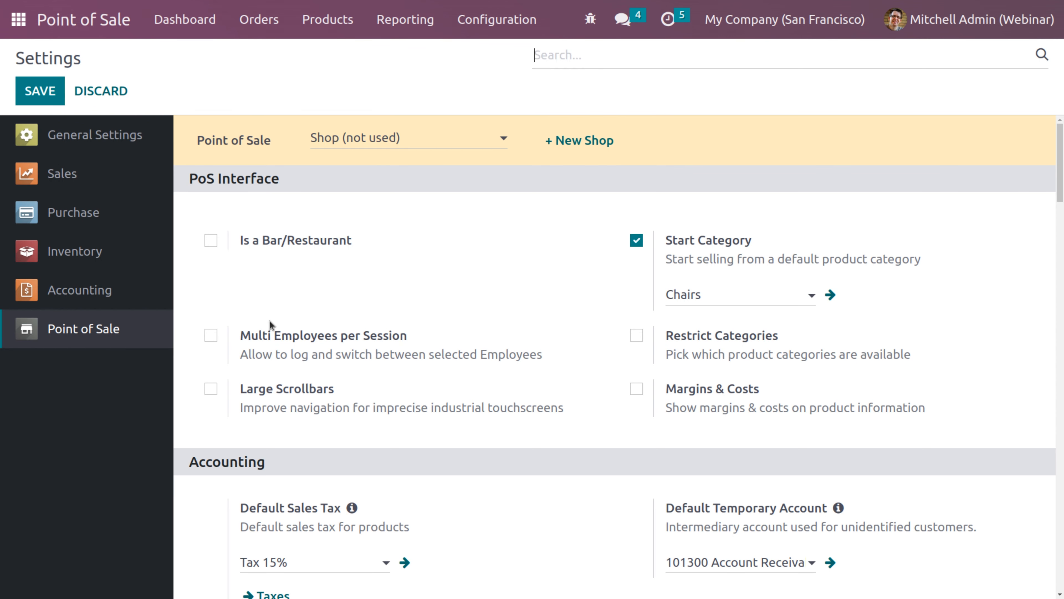
Inspect the Vantiv Demo configuration, then return to the Vantiv Configurations list
left_click(511, 23)
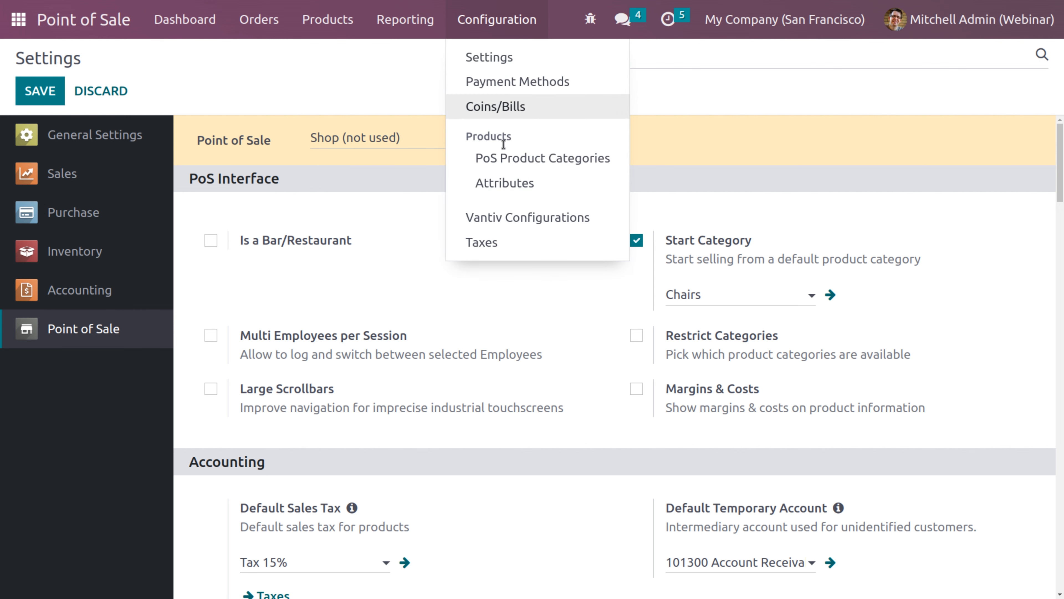
left_click(507, 222)
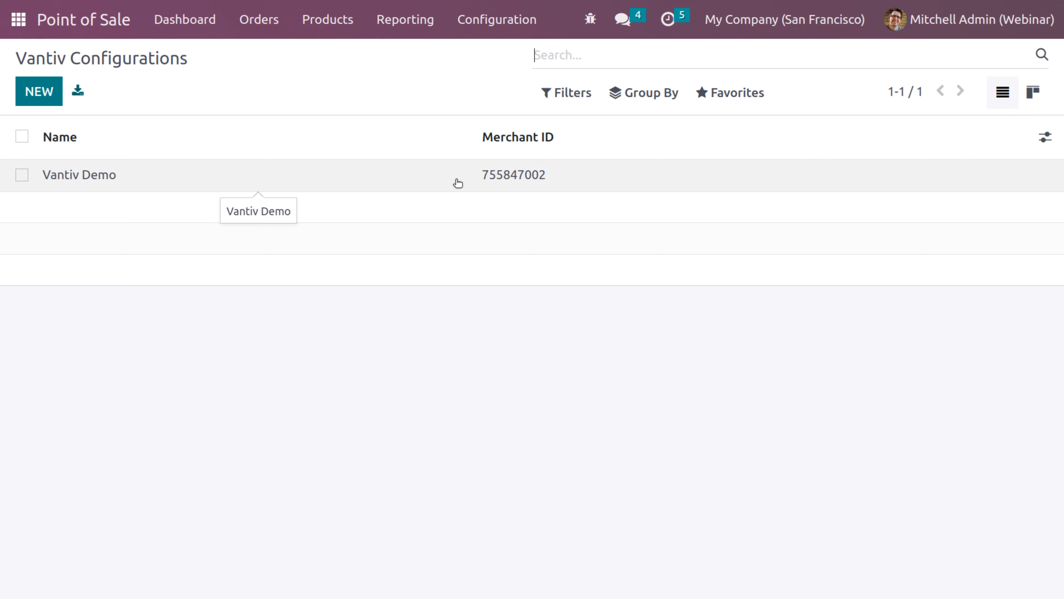
left_click(457, 183)
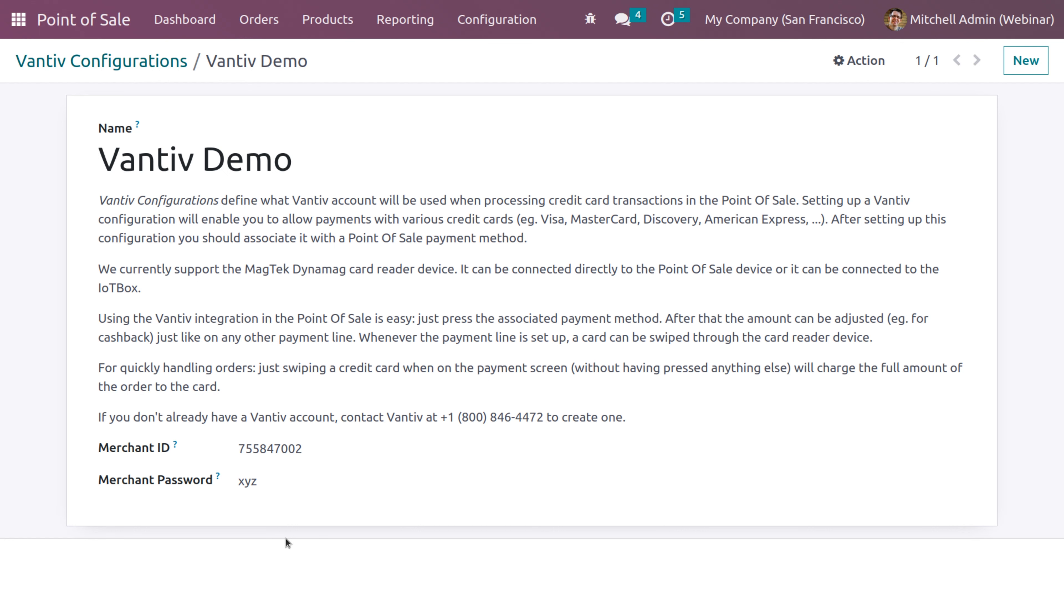
left_click(151, 63)
left_click(495, 28)
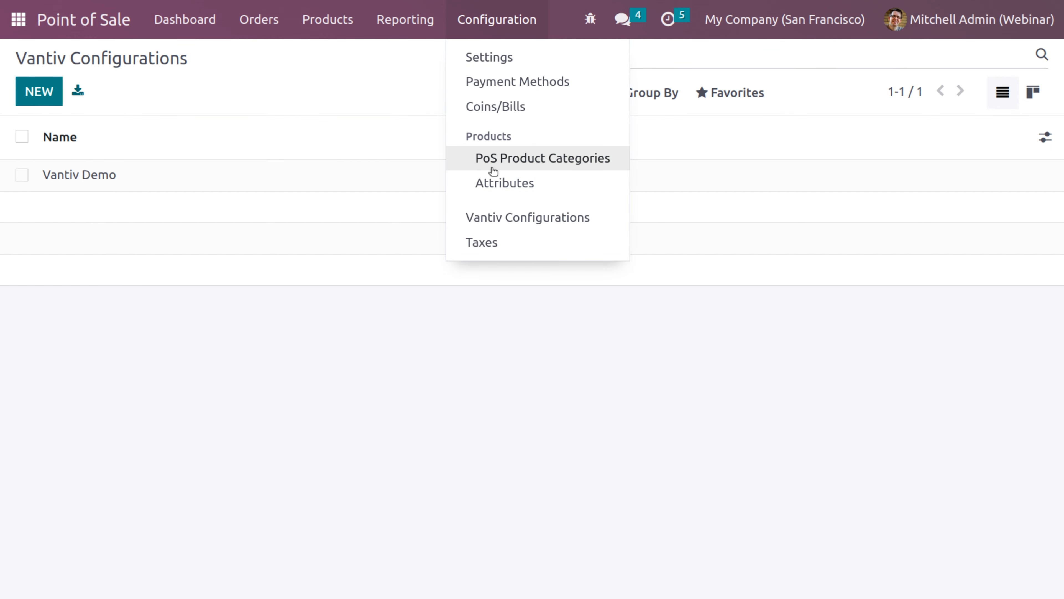
Enable the IoT Box and customer display under Connected Devices, leave ePos Printer off, and save
left_click(491, 59)
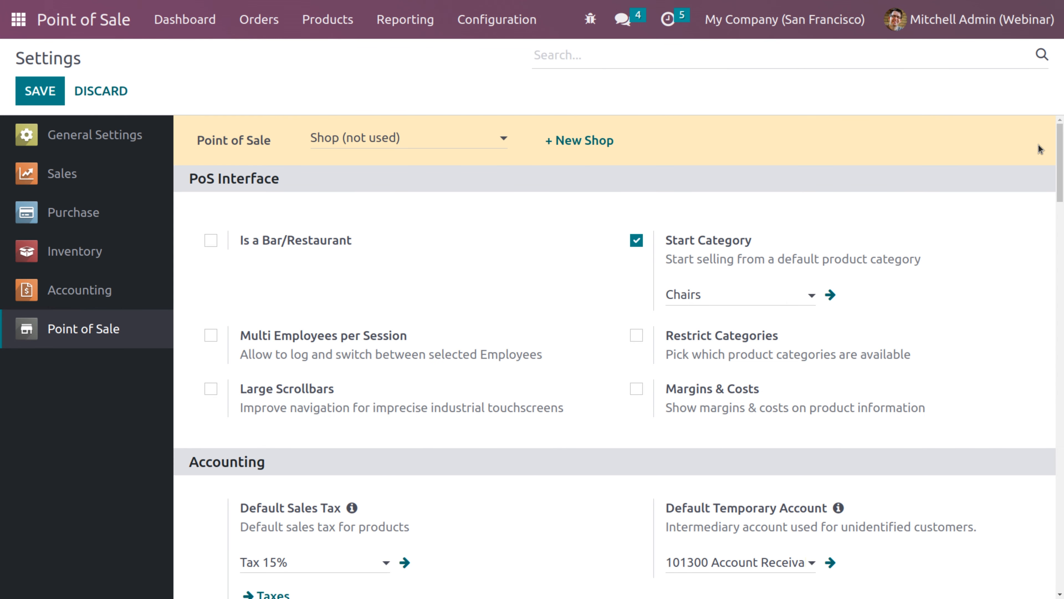
scroll(1061, 185, "down", 4)
left_click_drag(1061, 184, 1062, 475)
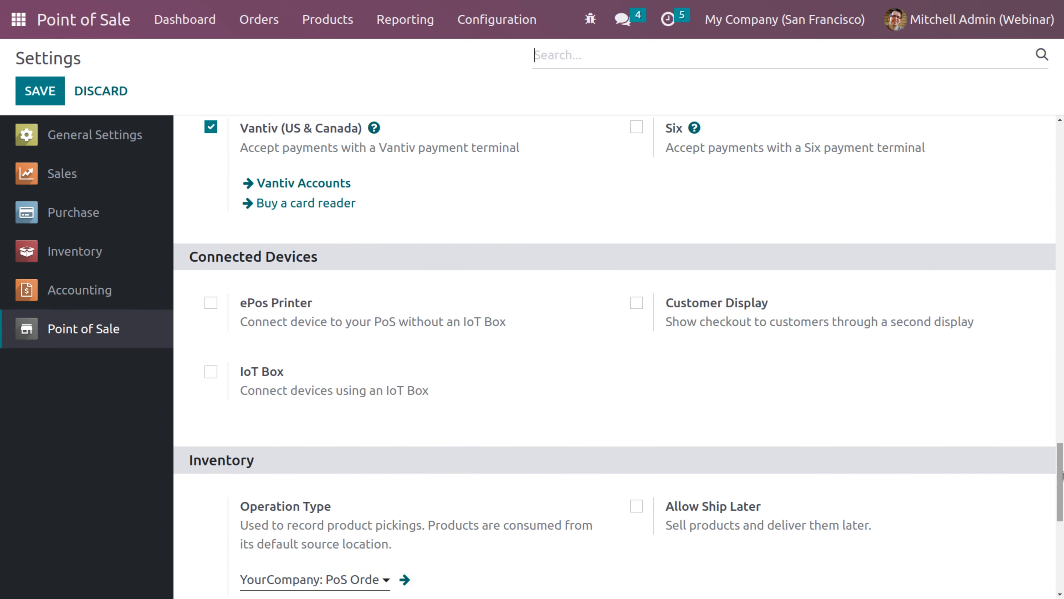
left_click(211, 302)
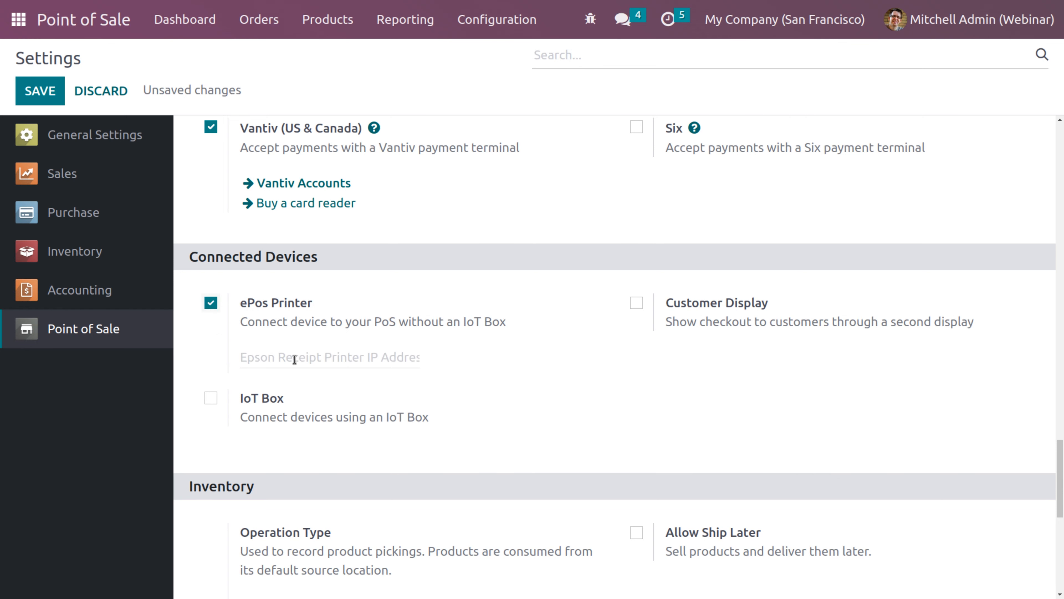
left_click(636, 303)
left_click(211, 303)
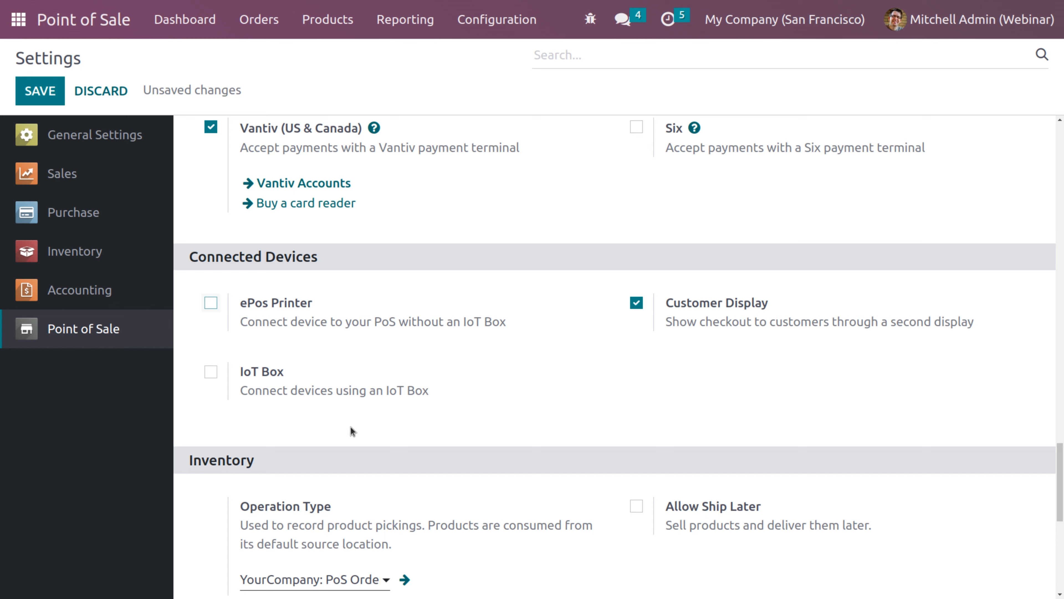
left_click(211, 373)
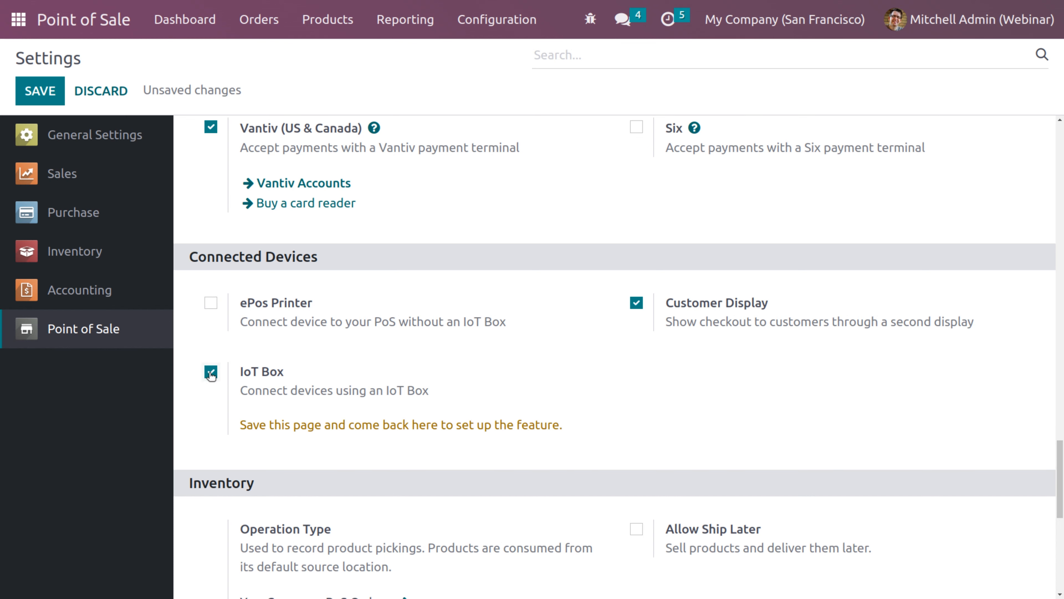
left_click(52, 92)
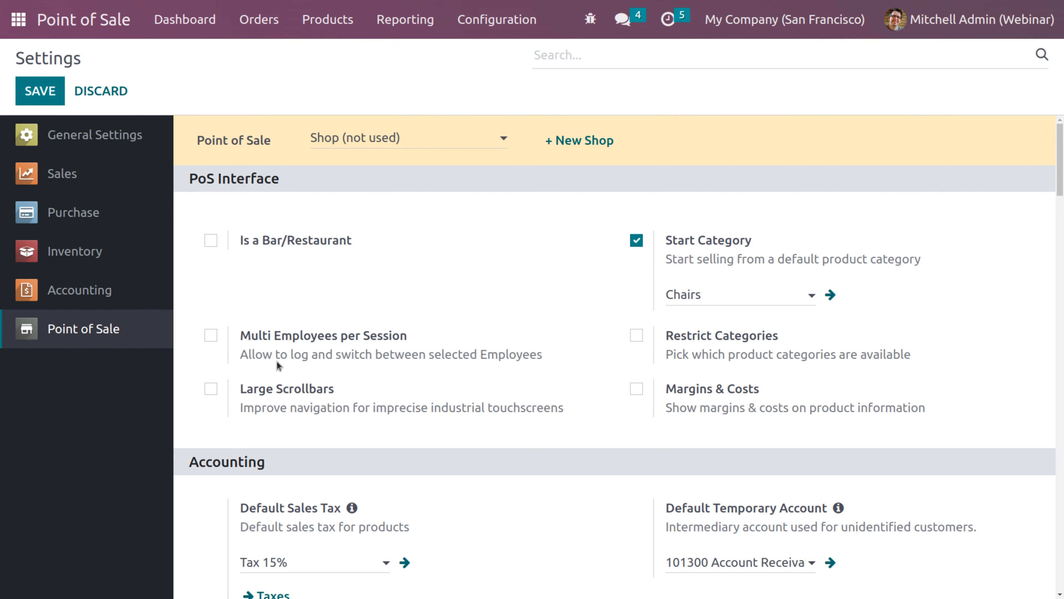
Uncheck the IoT Box option in the Shop (not used) settings and save them
left_click_drag(1060, 176, 1062, 494)
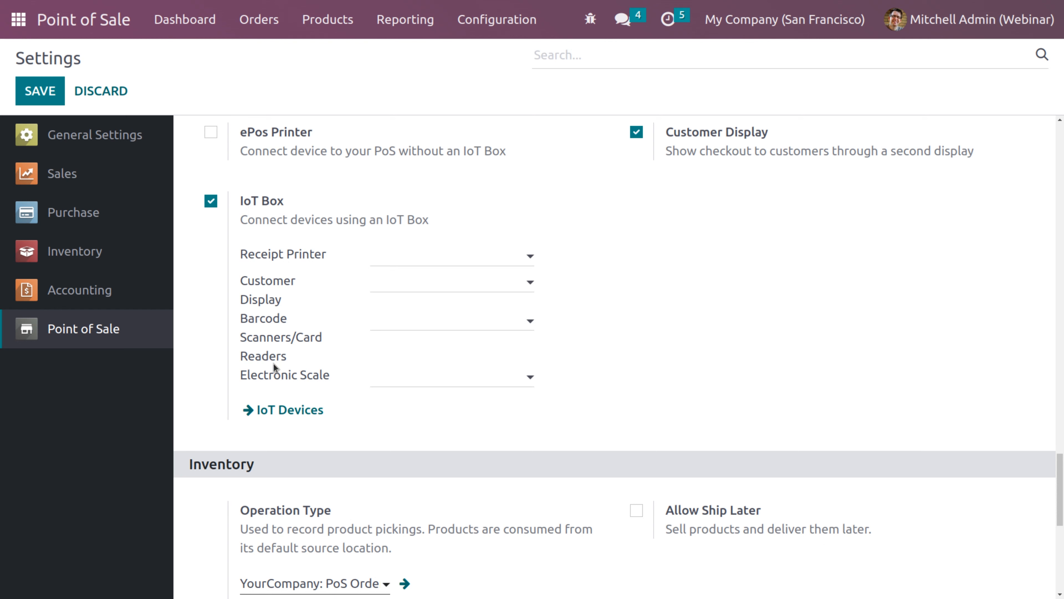
left_click(211, 202)
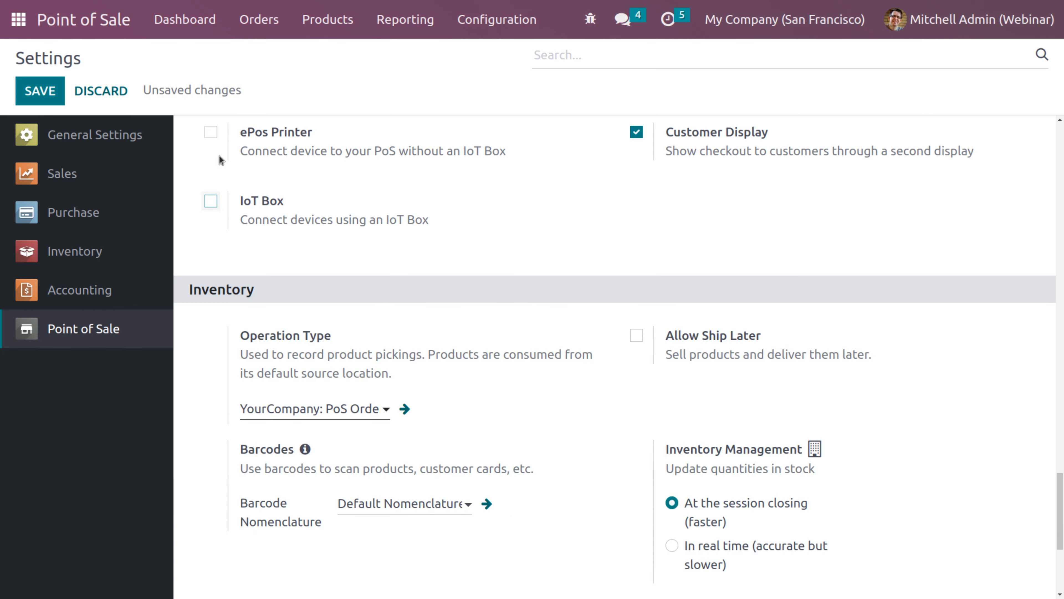
left_click(34, 95)
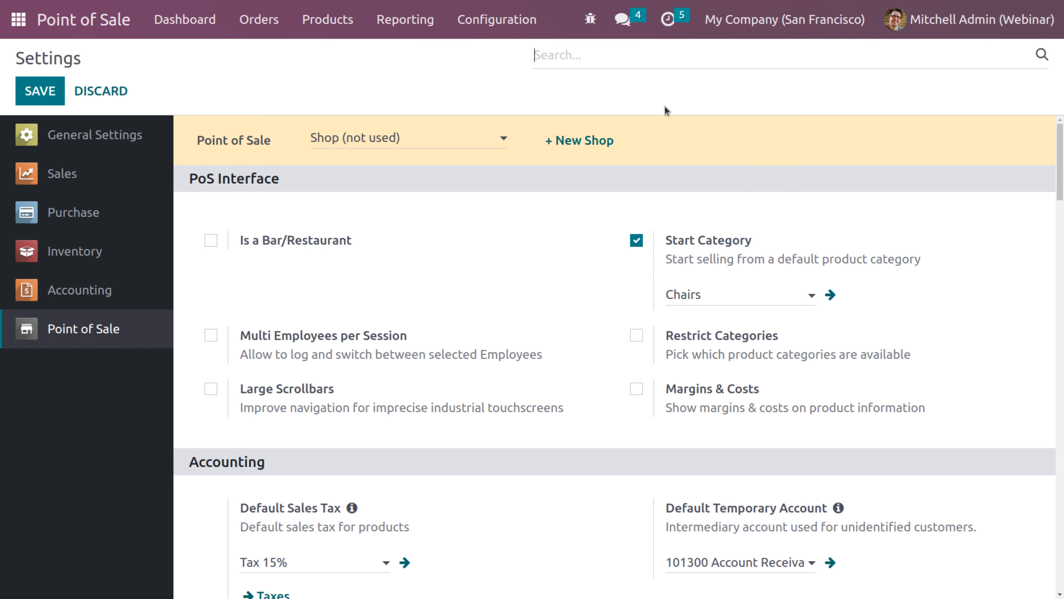
left_click(491, 26)
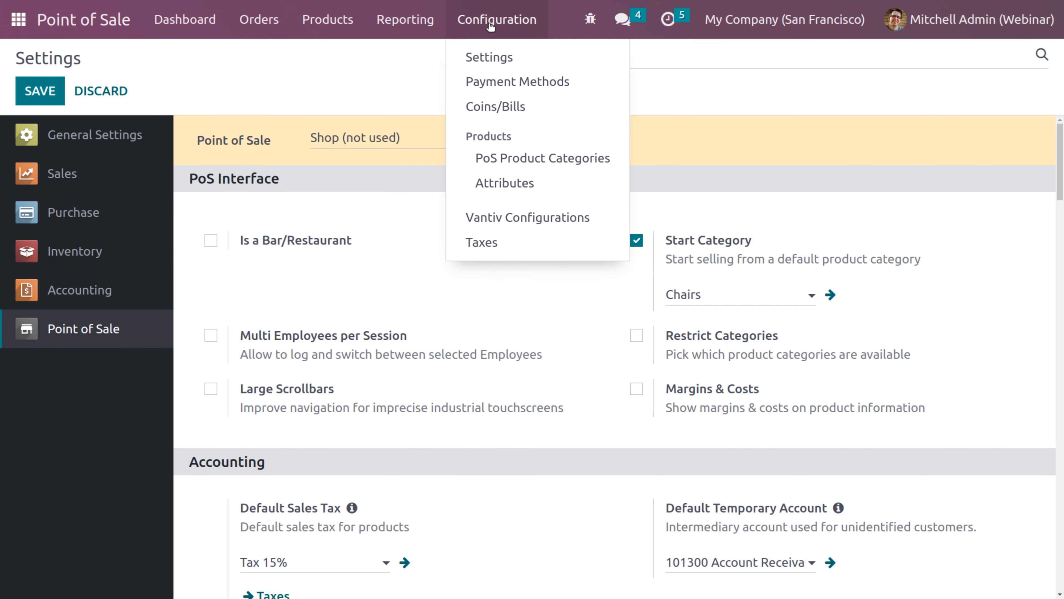
Start a new payment method named 'credit card'
left_click(494, 83)
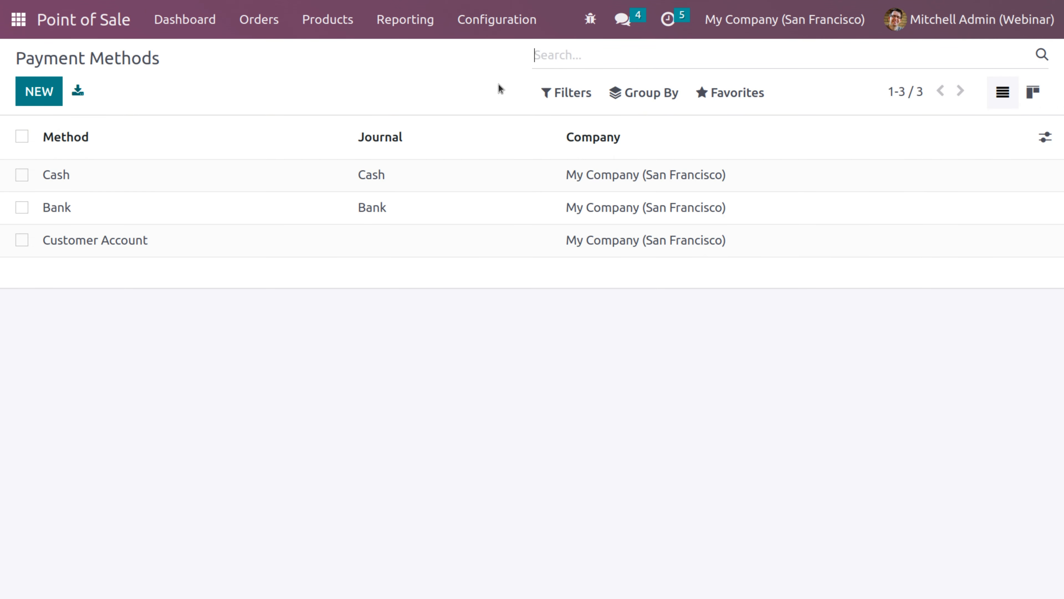
left_click(49, 98)
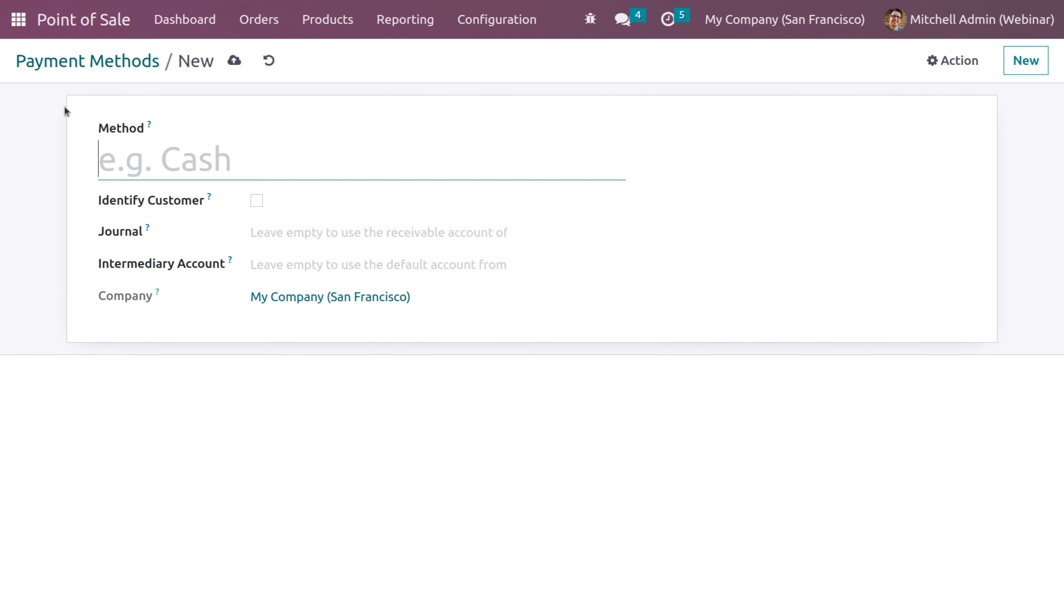
type("cred")
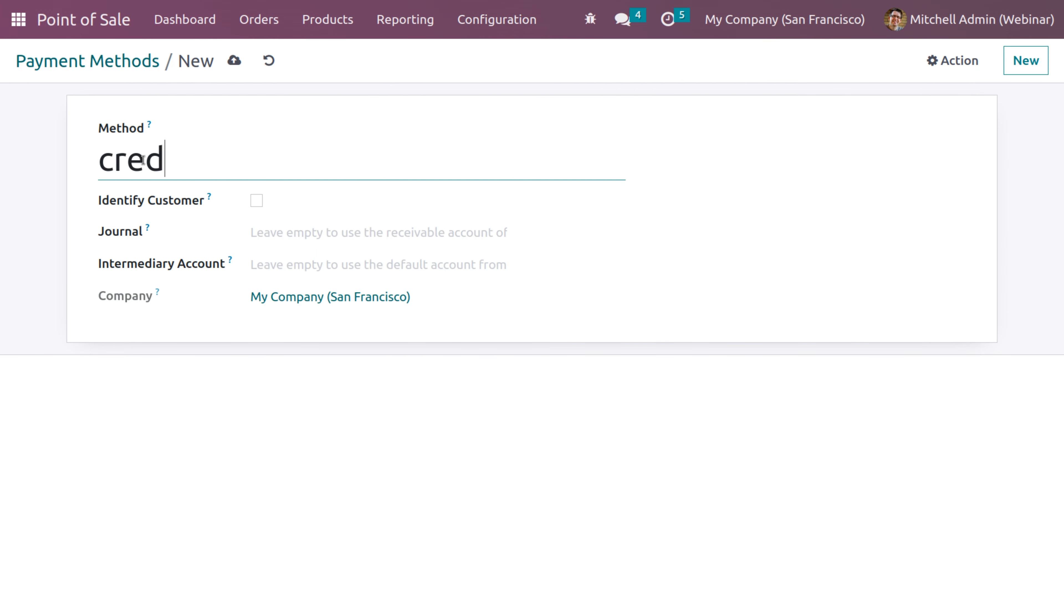
type("it C")
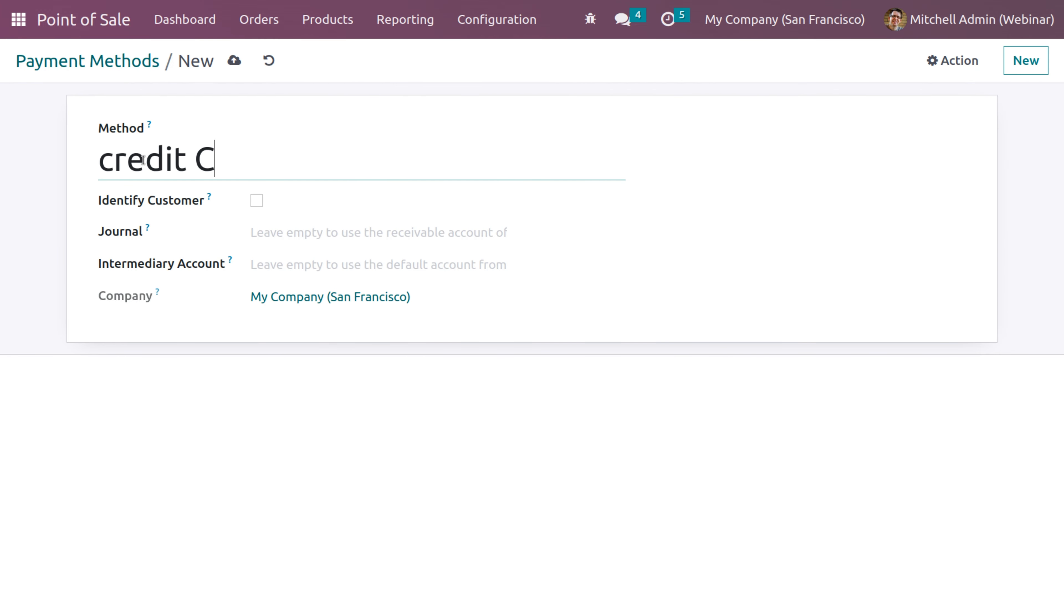
key("BackSpace")
type("card")
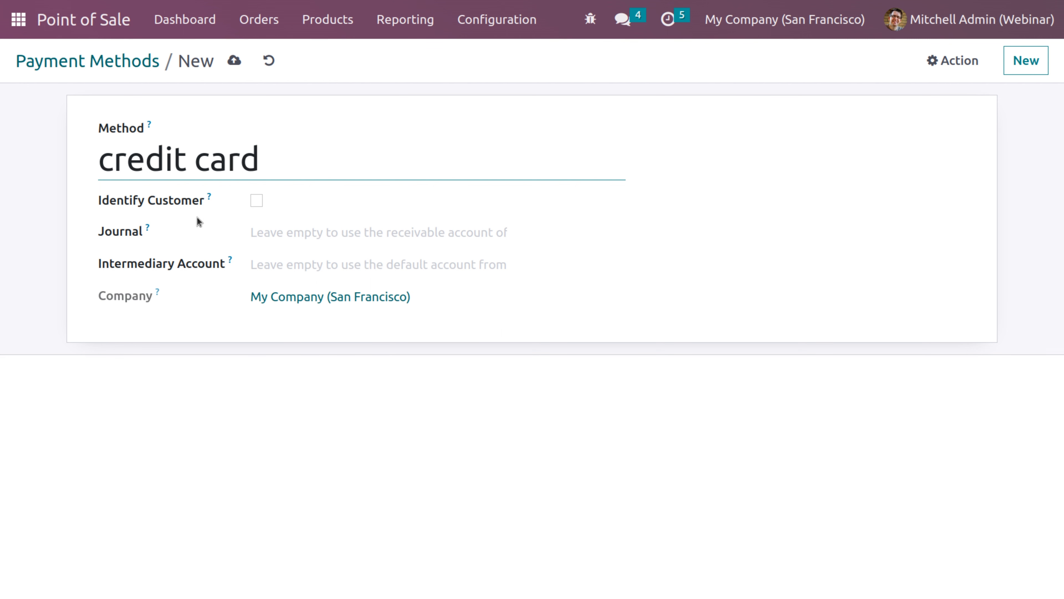
Enable Identify Customer, use the Bank journal and Vantiv terminal with Vantiv Demo credentials, then save
left_click(257, 202)
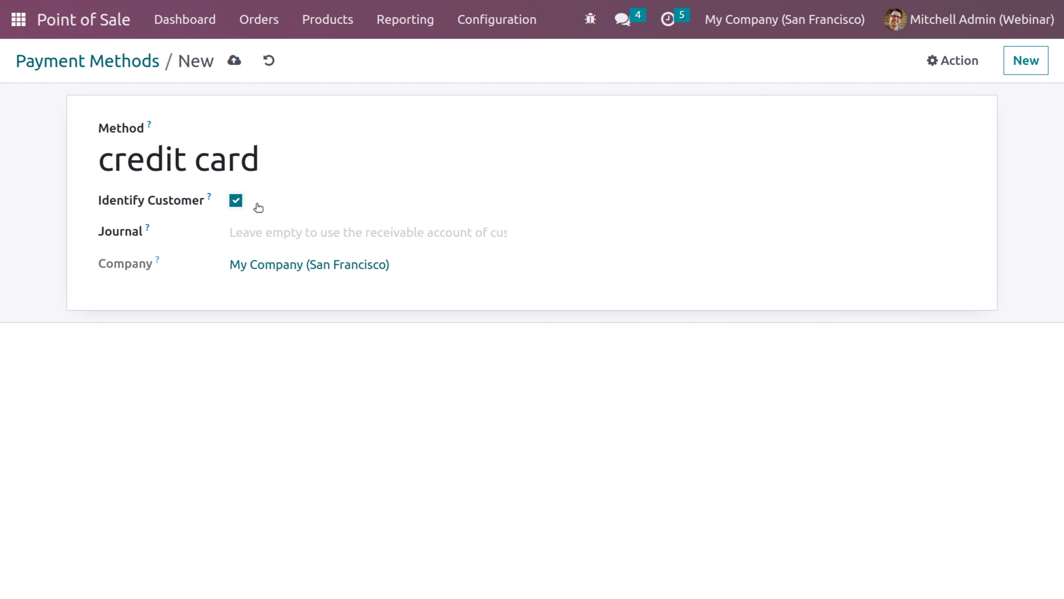
left_click(248, 235)
left_click(263, 270)
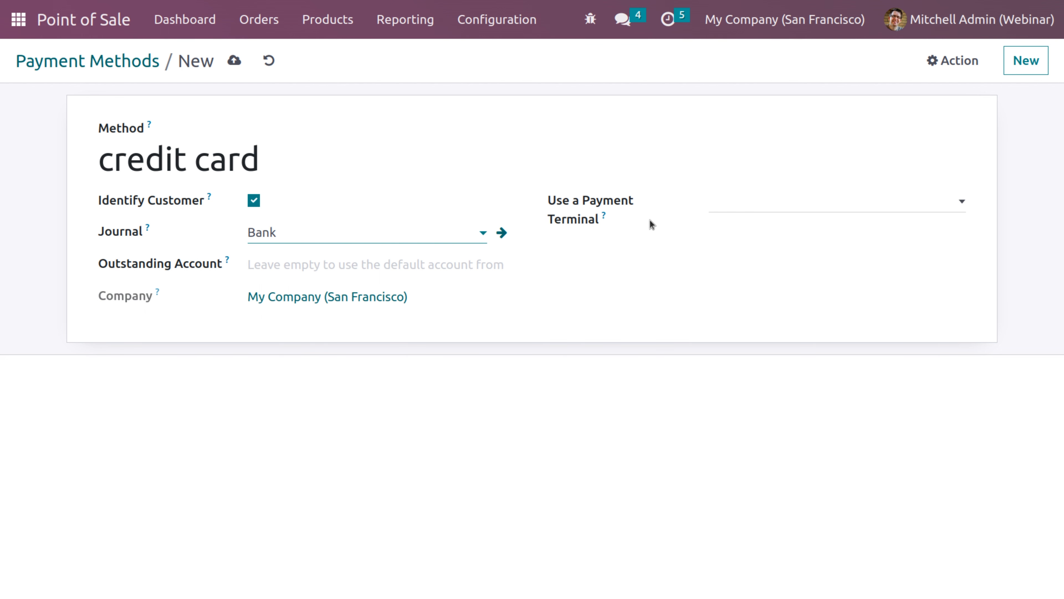
left_click(769, 201)
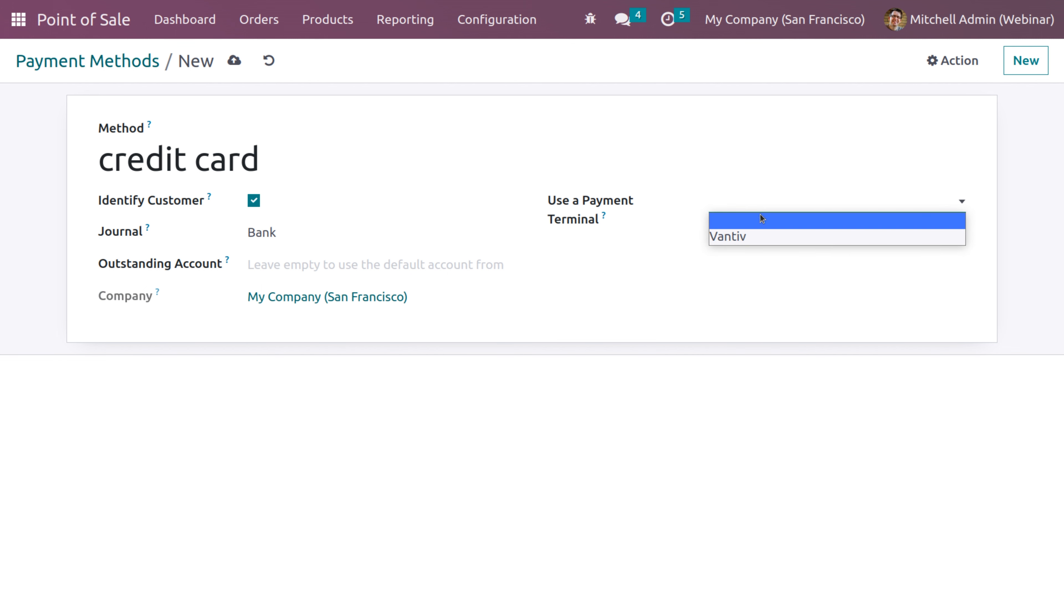
left_click(734, 237)
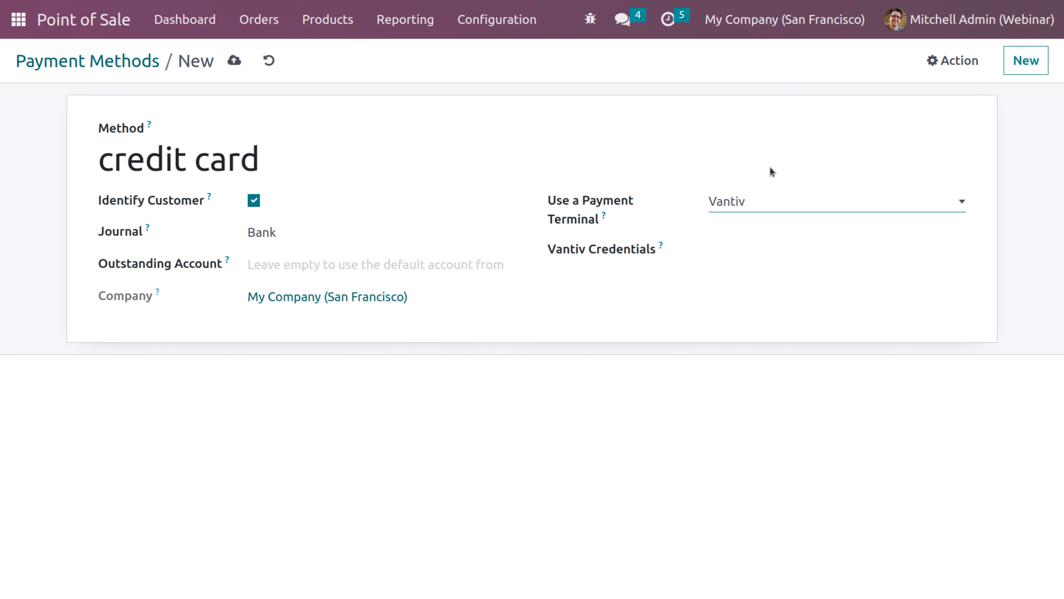
left_click(742, 252)
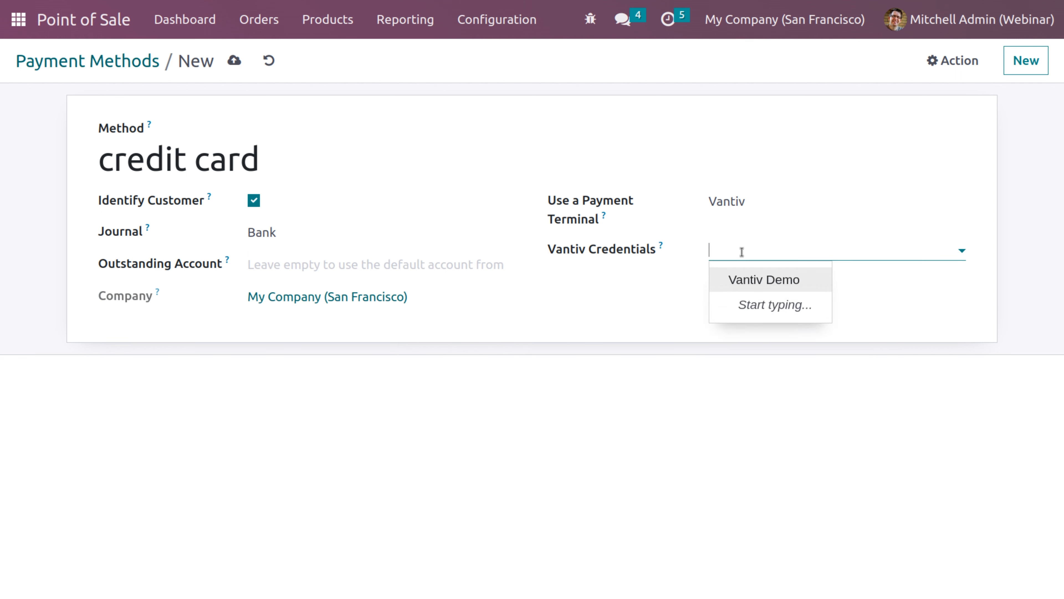
left_click(743, 281)
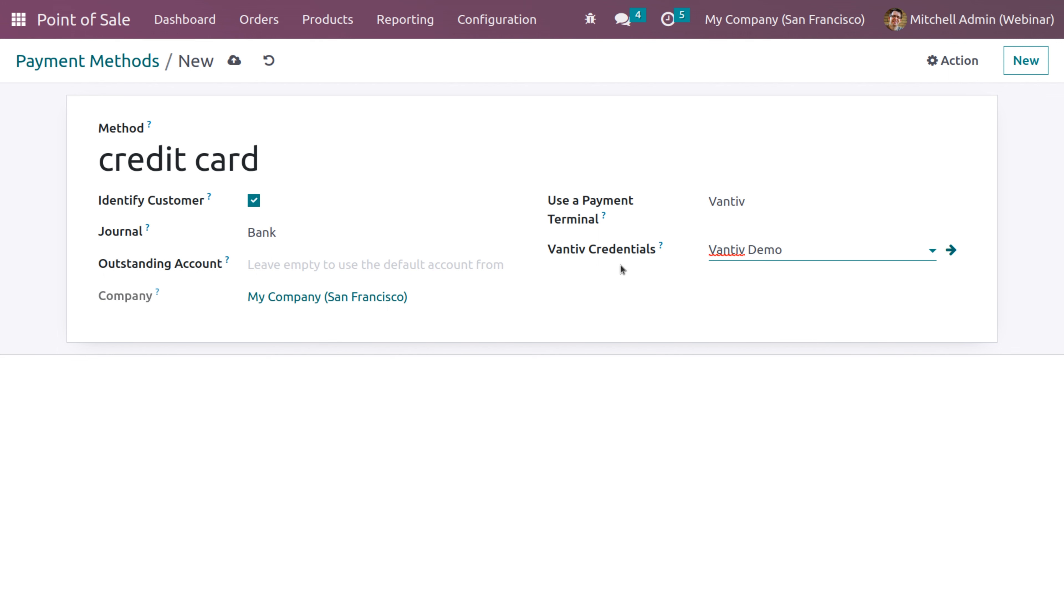
left_click(238, 65)
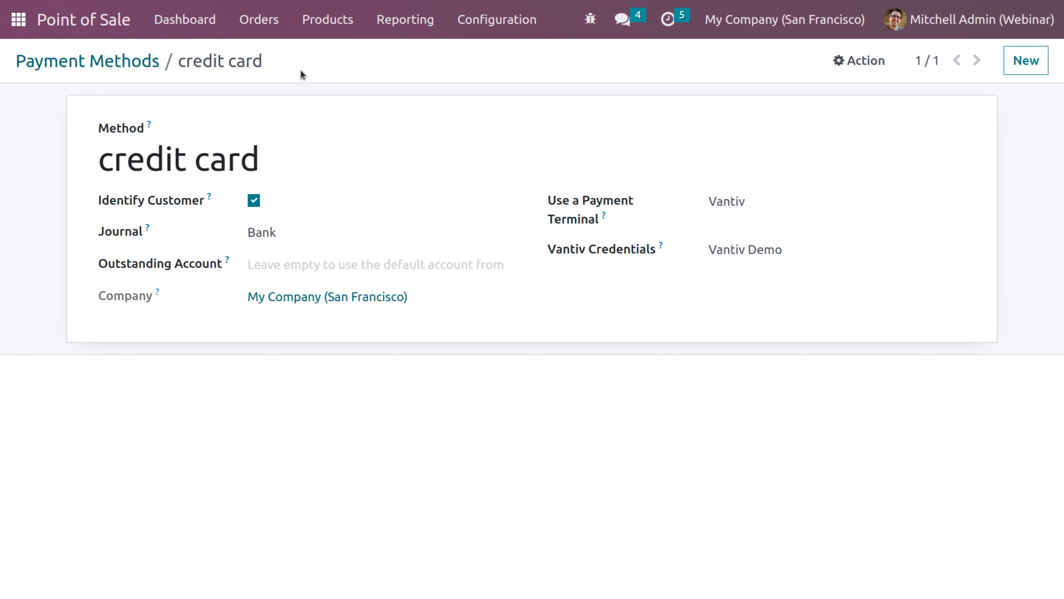
Return to the Point of Sale Settings page for Shop (not used) and scroll down to Payment
left_click(486, 27)
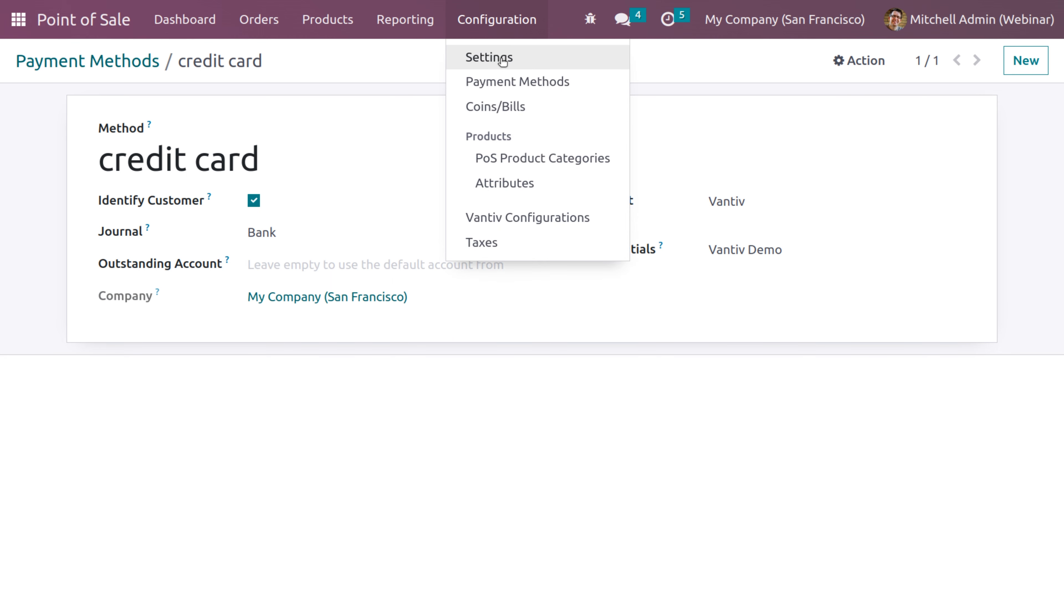
left_click(502, 60)
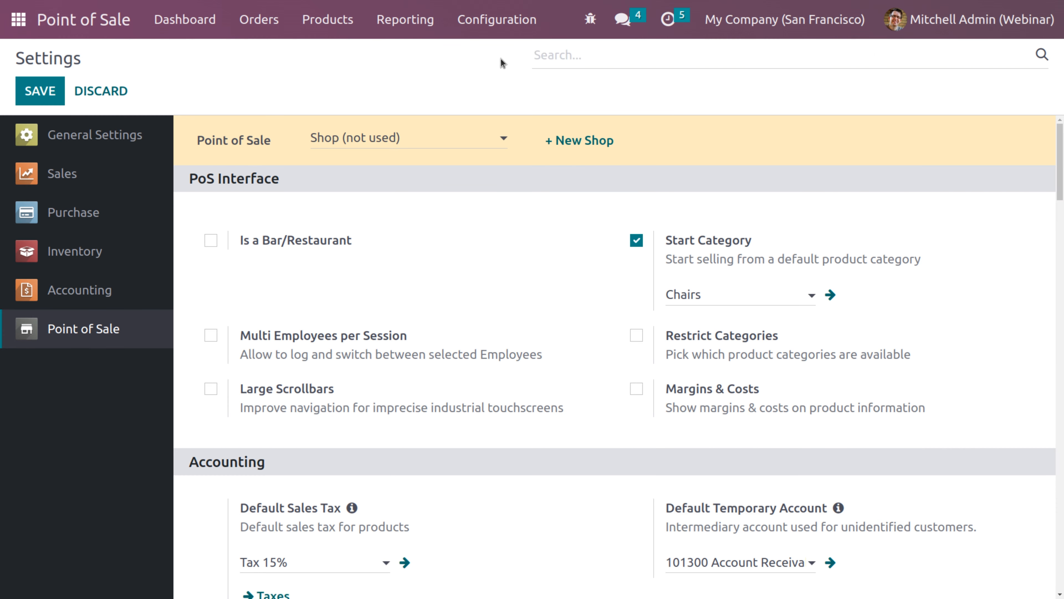
left_click_drag(1060, 186, 1062, 377)
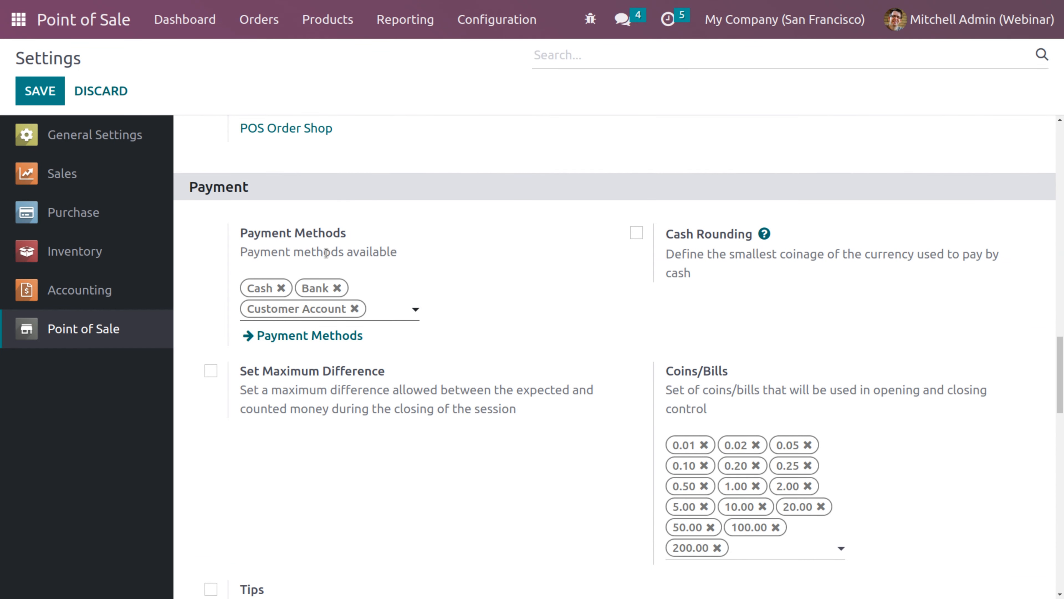
Add credit card beside Cash, Bank and Customer Account as Shop payment methods, then save
left_click(393, 311)
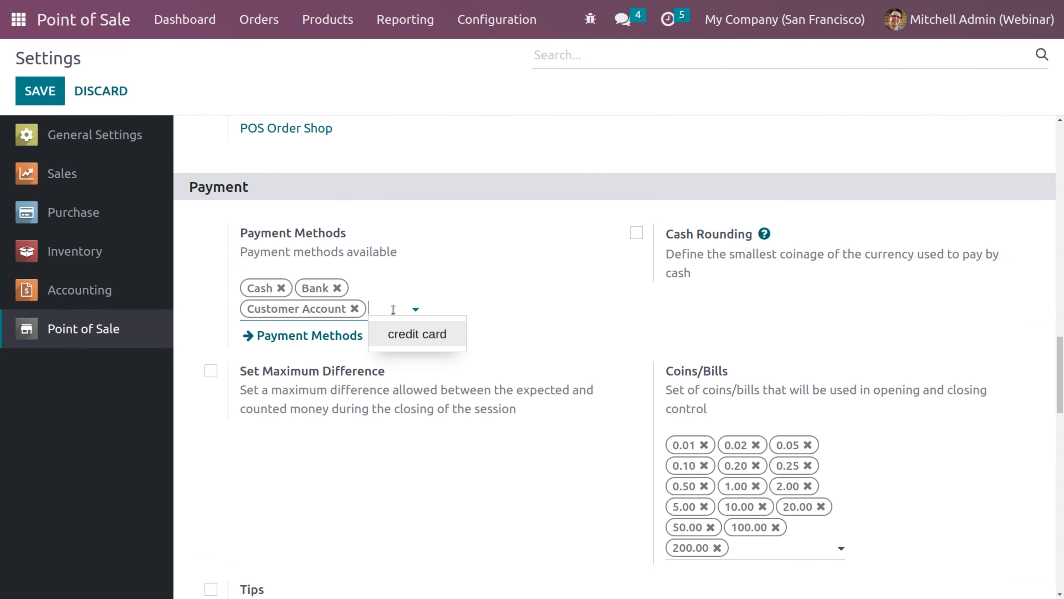
left_click(410, 333)
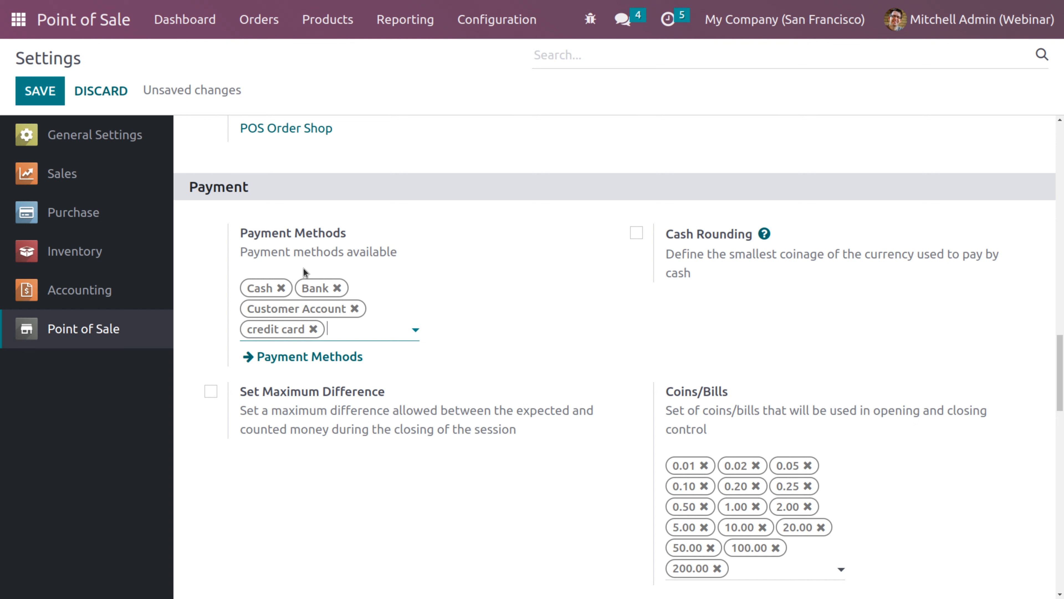
left_click(39, 90)
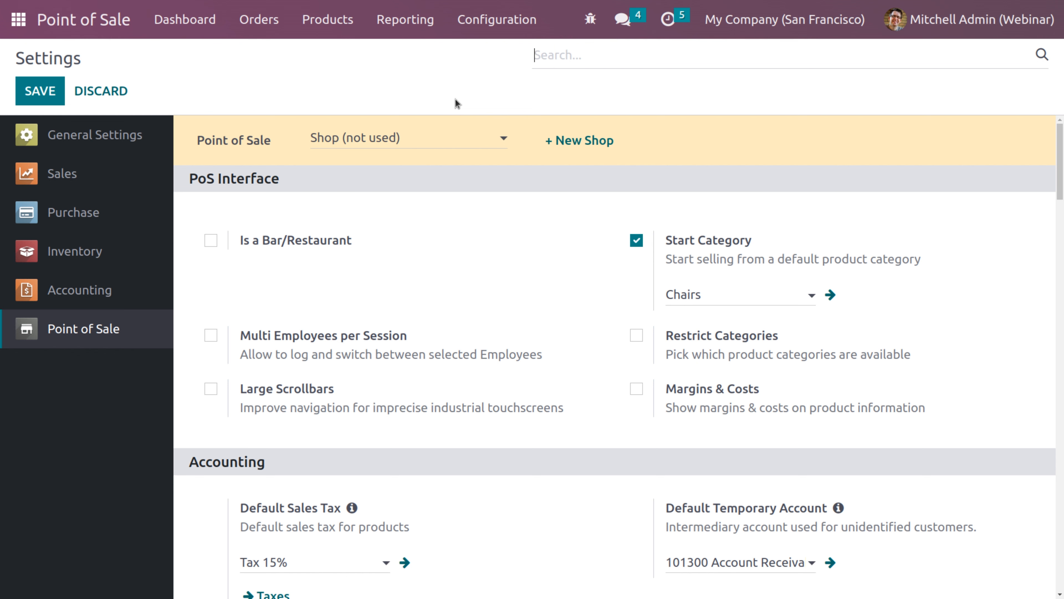
Open the Coins/Bills list from the Configuration menu
left_click(488, 26)
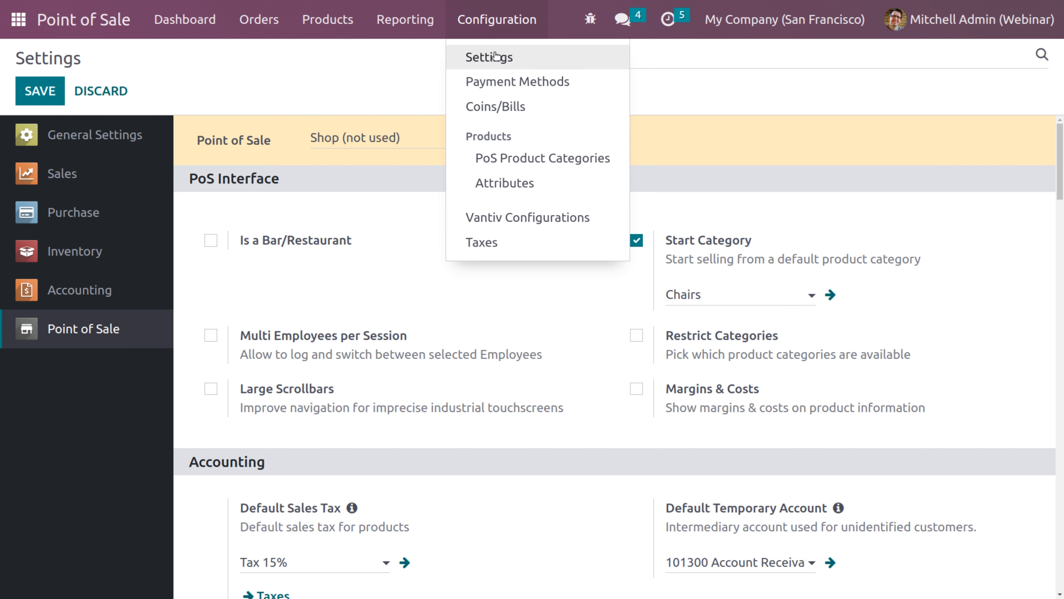
left_click(505, 108)
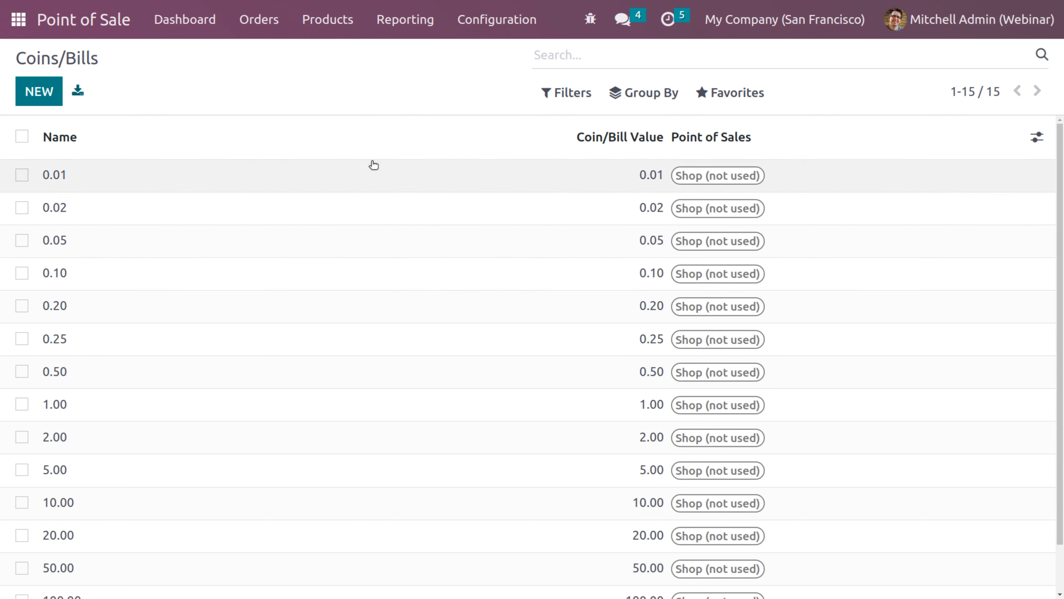
left_click(54, 96)
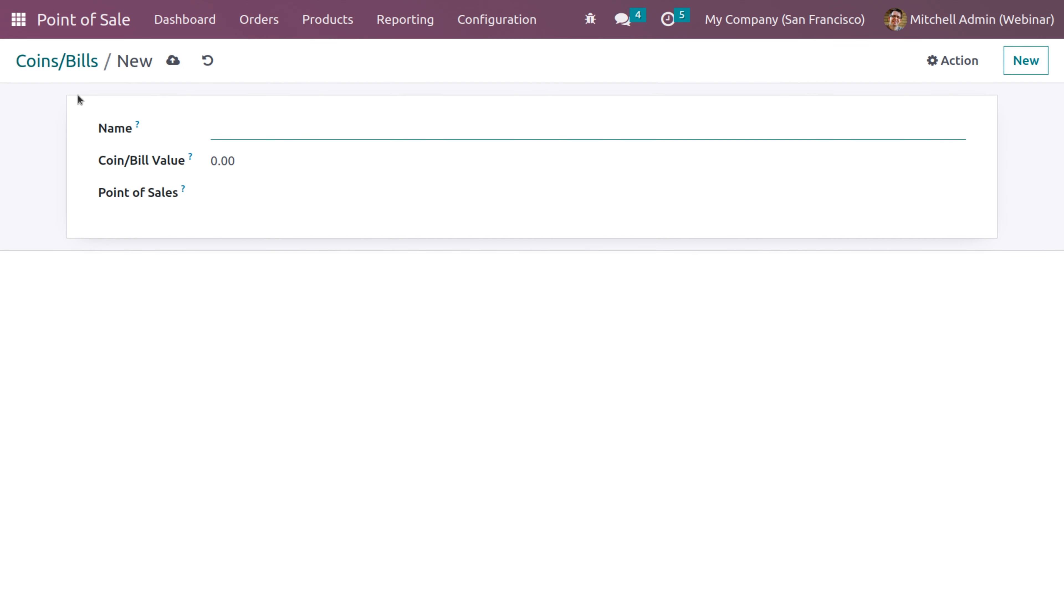
type("500")
left_click(241, 167)
type("500")
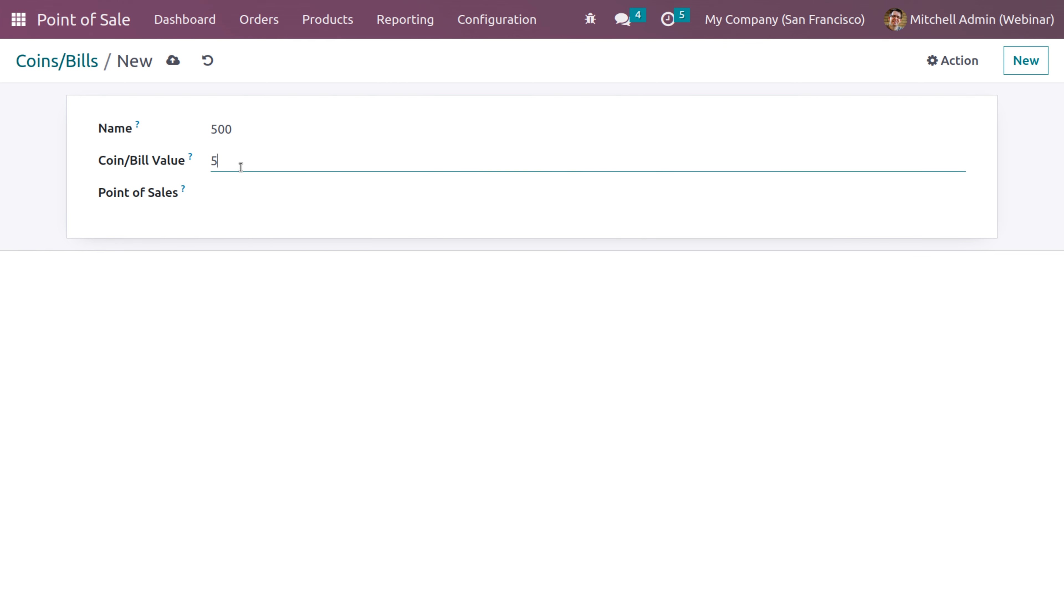
left_click(225, 193)
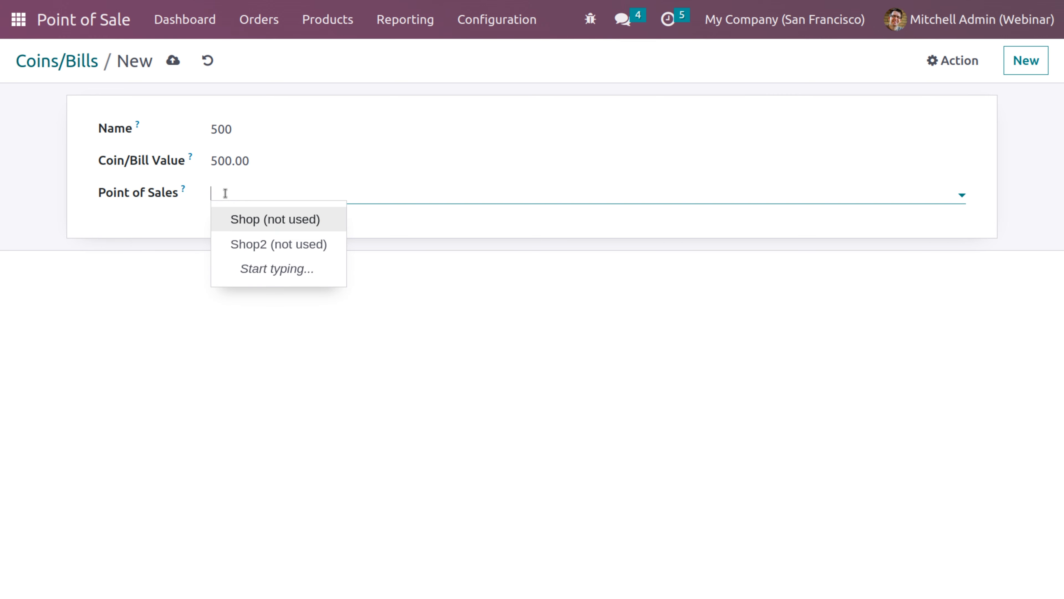
left_click(268, 225)
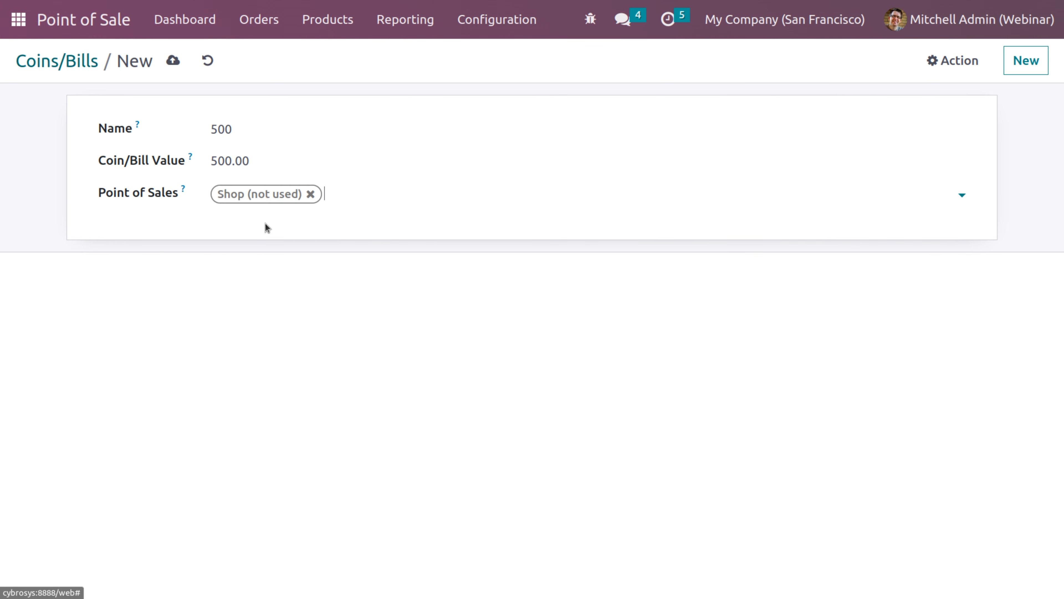
left_click(173, 62)
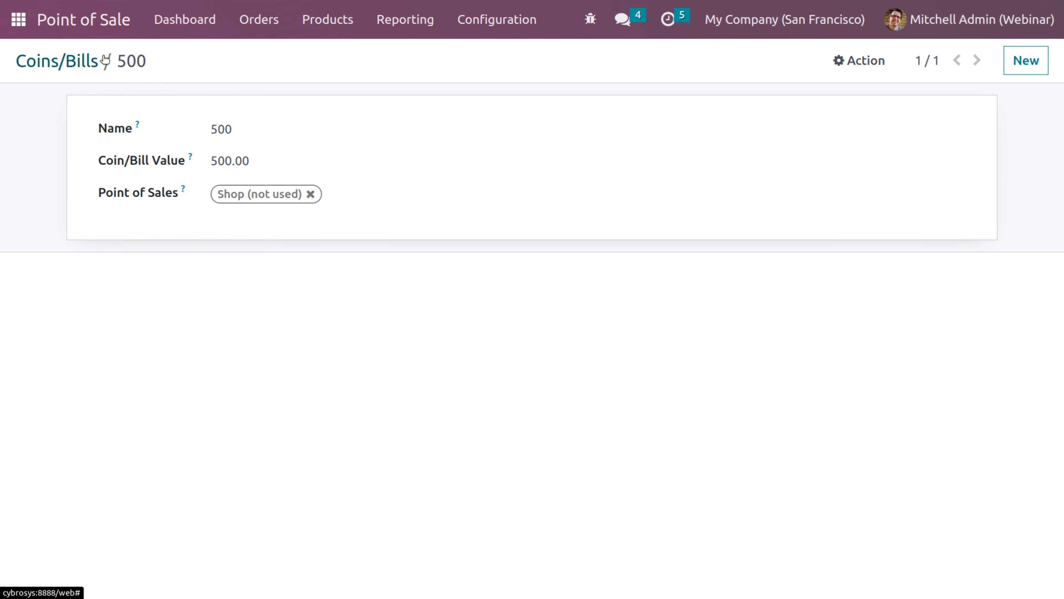
left_click(97, 59)
left_click_drag(1062, 153, 1062, 247)
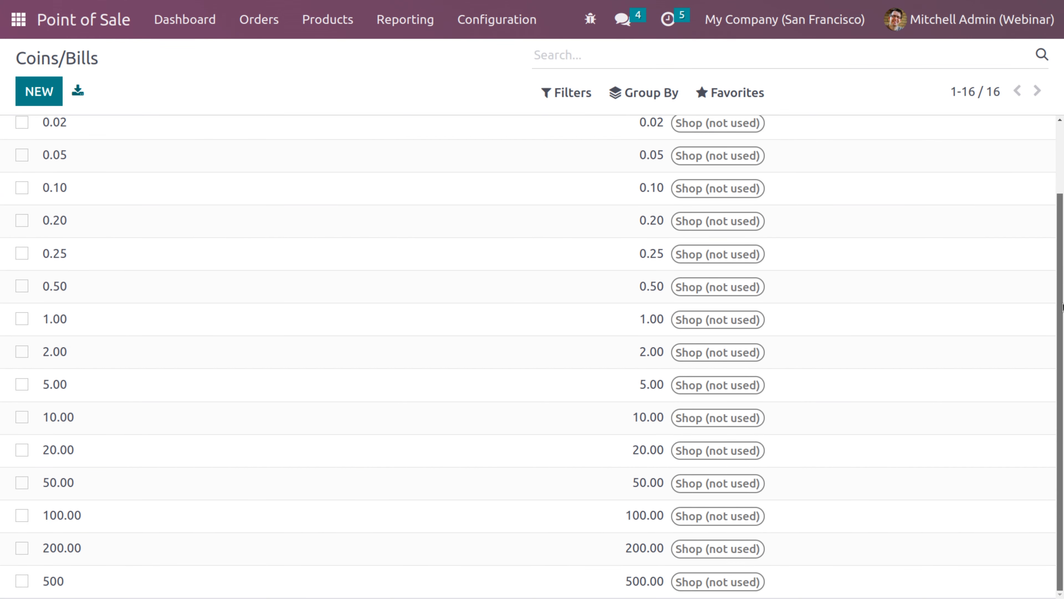
left_click_drag(1063, 308, 1063, 224)
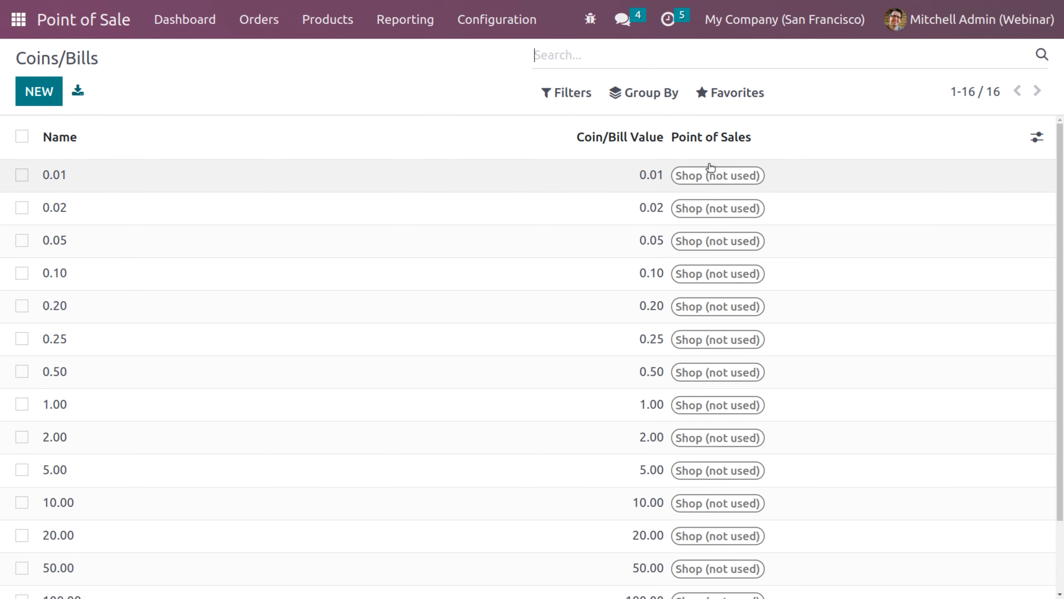
left_click(736, 97)
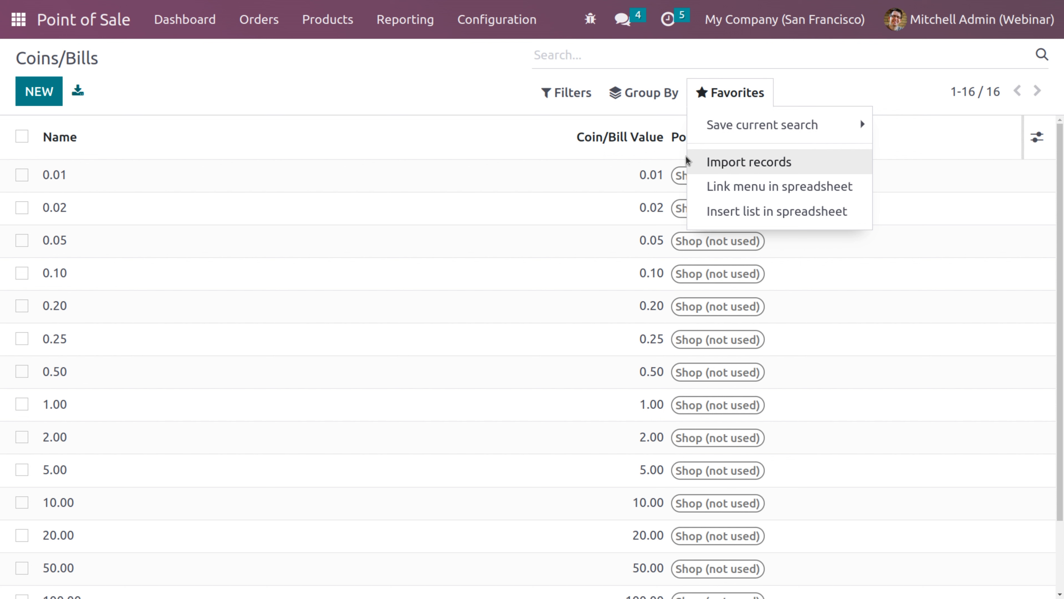
left_click(448, 101)
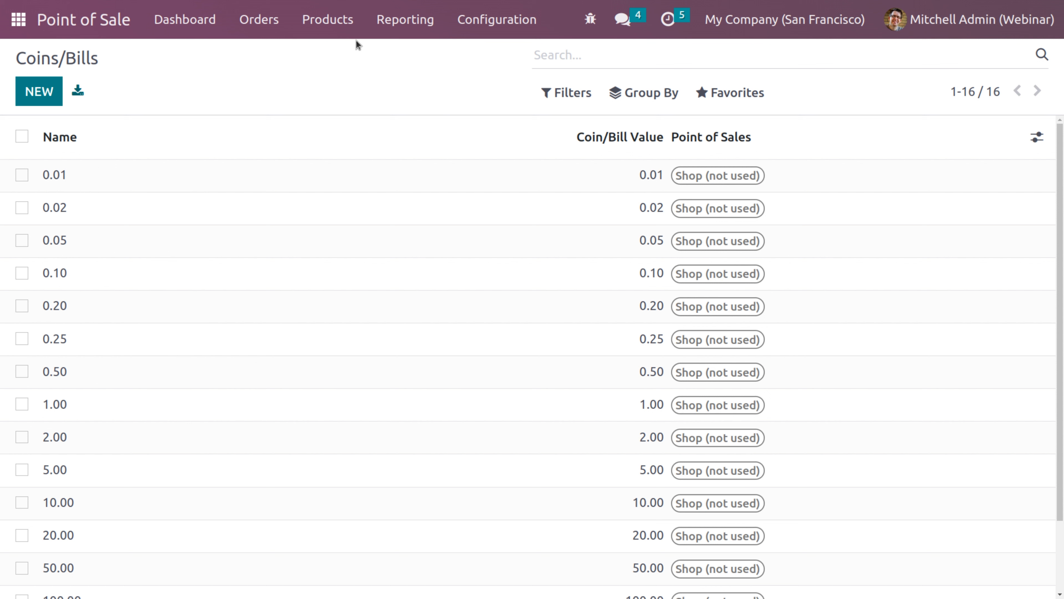
Go to Configuration > Taxes and start a new blank tax record
left_click(330, 29)
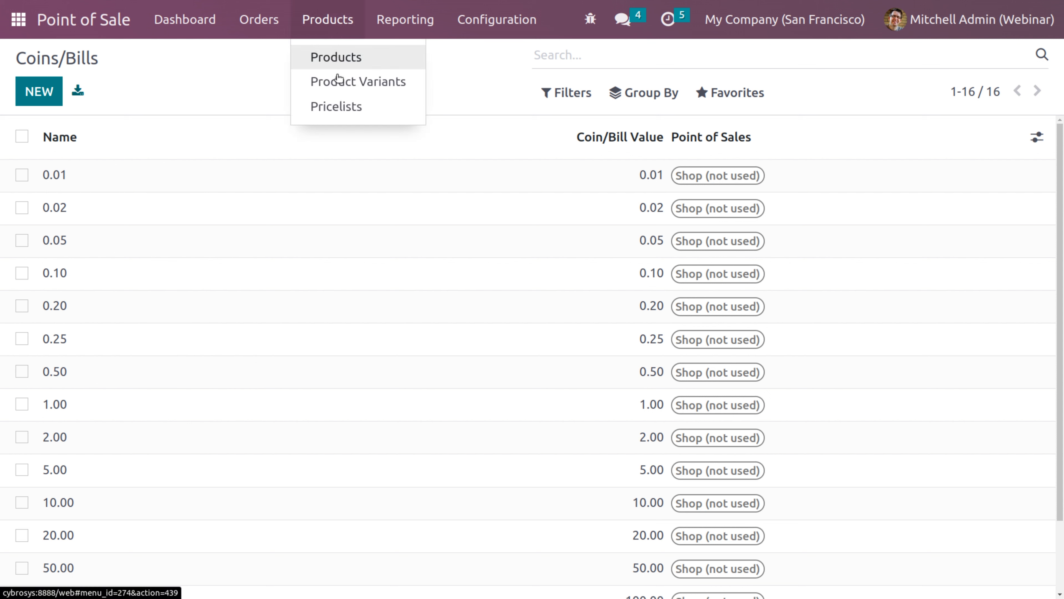
left_click(422, 32)
left_click(486, 34)
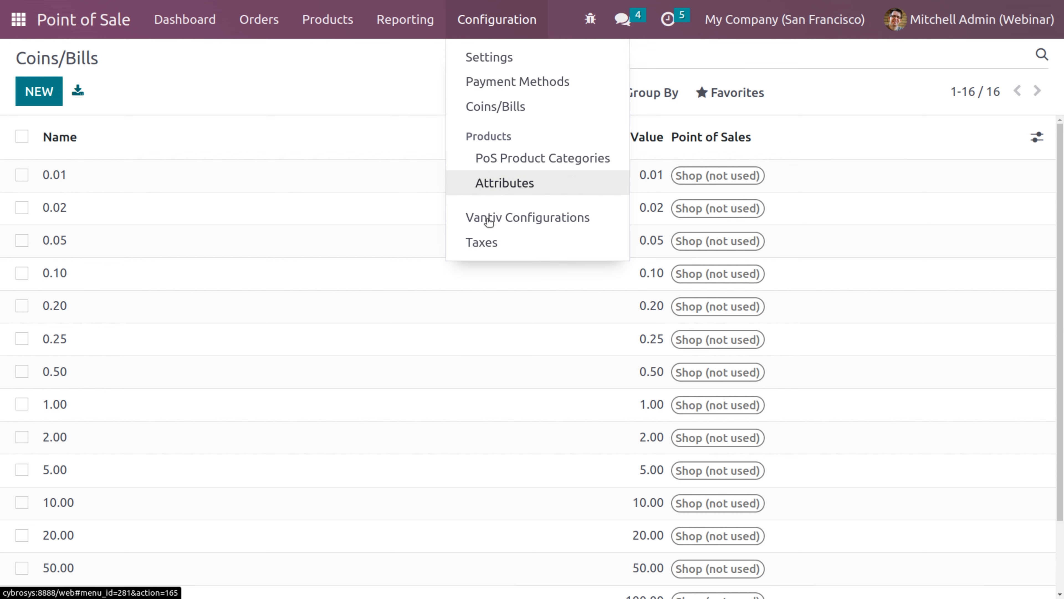
left_click(489, 249)
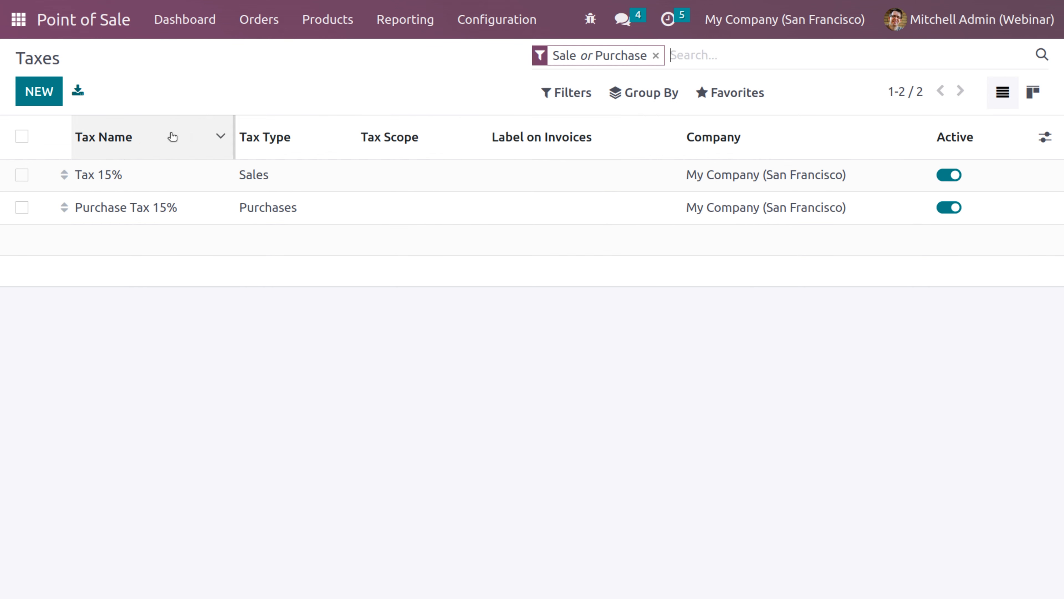
left_click(45, 98)
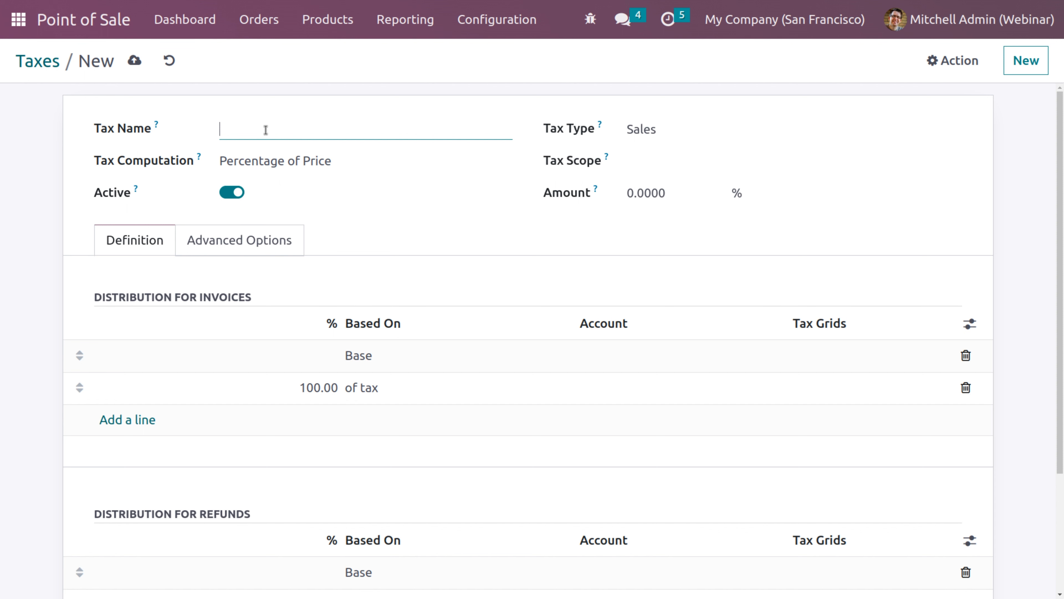
Name the tax 'tax 10' at 10% and post invoice tax to 252000 Tax Payable
type("tax 10")
left_click(696, 198)
type("10")
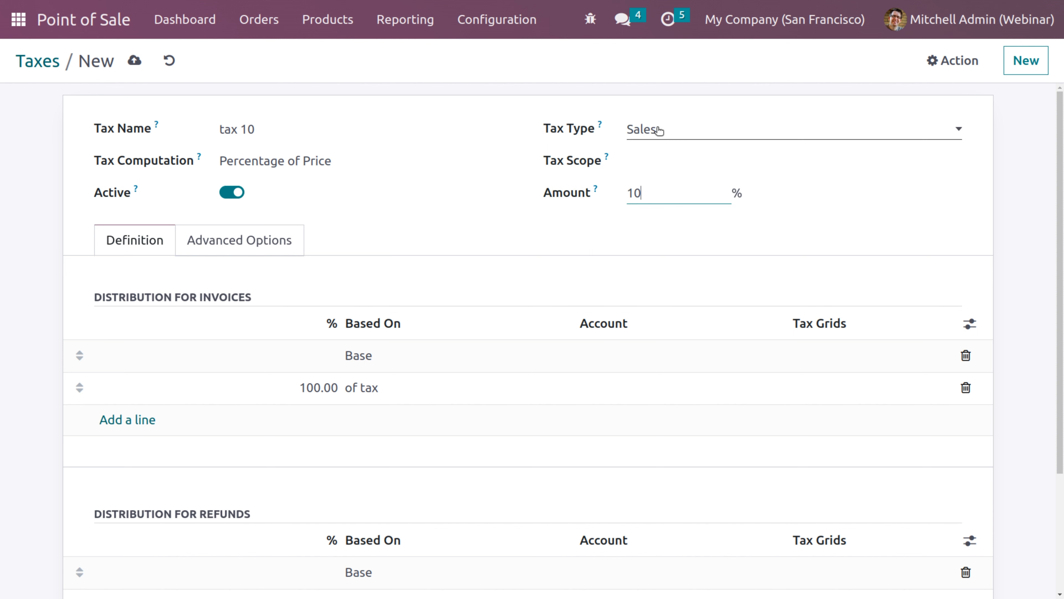
left_click(621, 384)
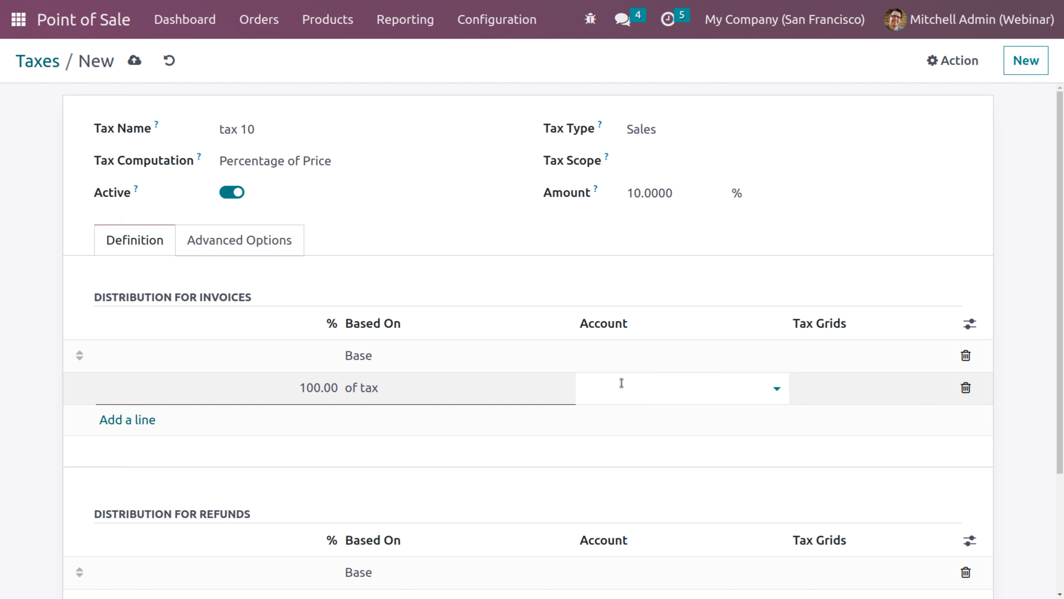
type("tax")
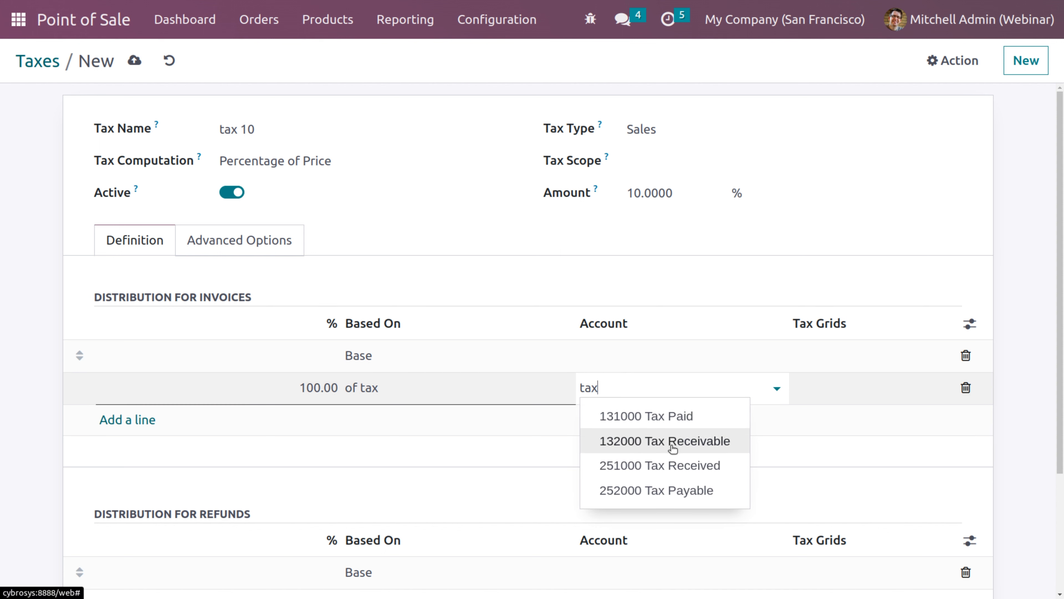
left_click(674, 492)
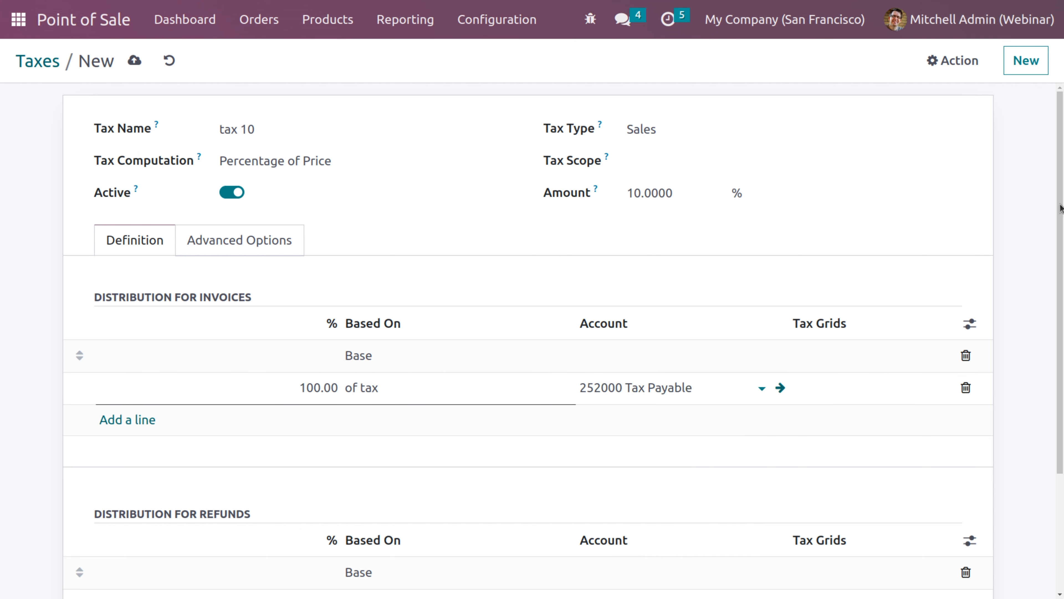
Post refund tax to 252000 Tax Payable too and save, keeping Percentage of Price computation
scroll(1062, 236, "down", 1)
scroll(1062, 236, "down", 3)
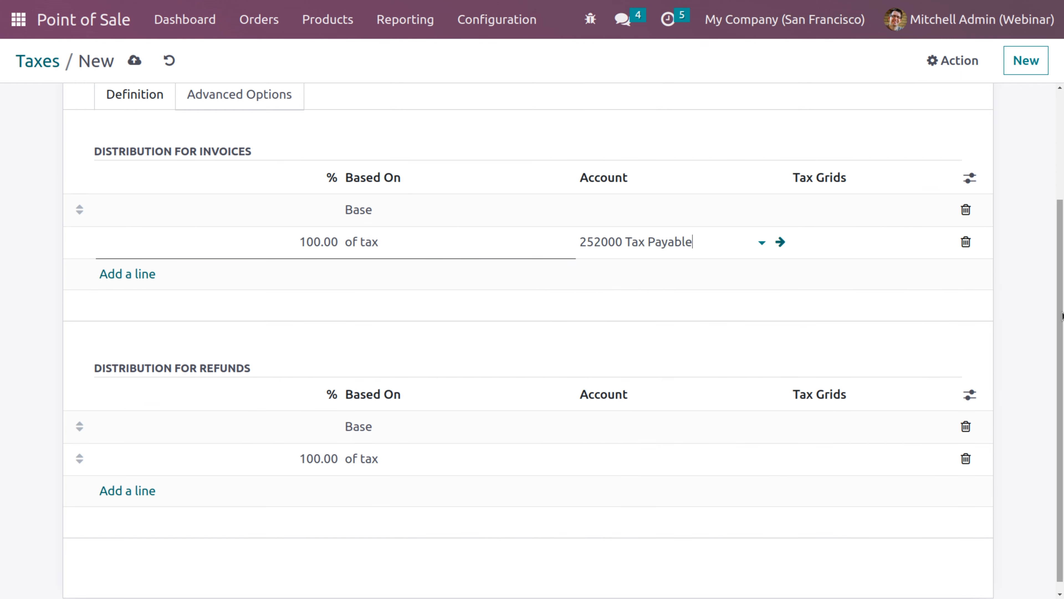
left_click(620, 466)
type("tax")
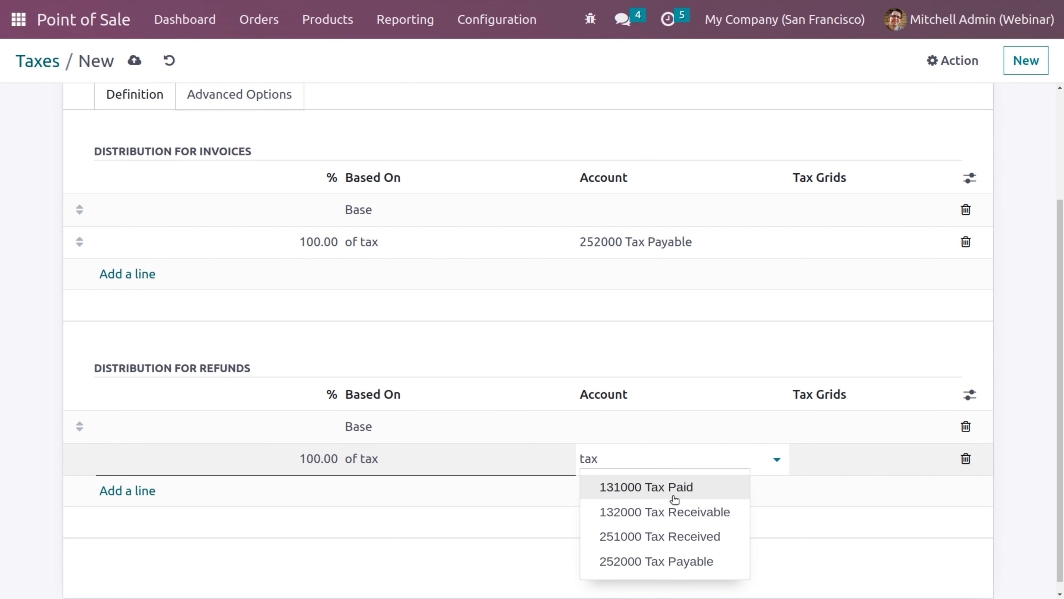
left_click(689, 564)
scroll(1045, 178, "up", 4)
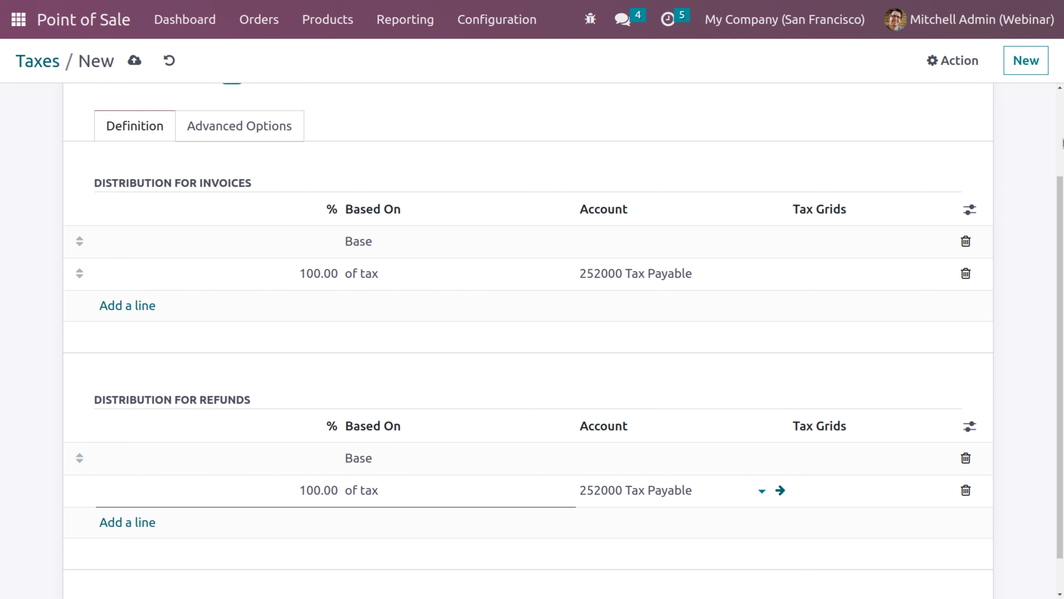
left_click(133, 62)
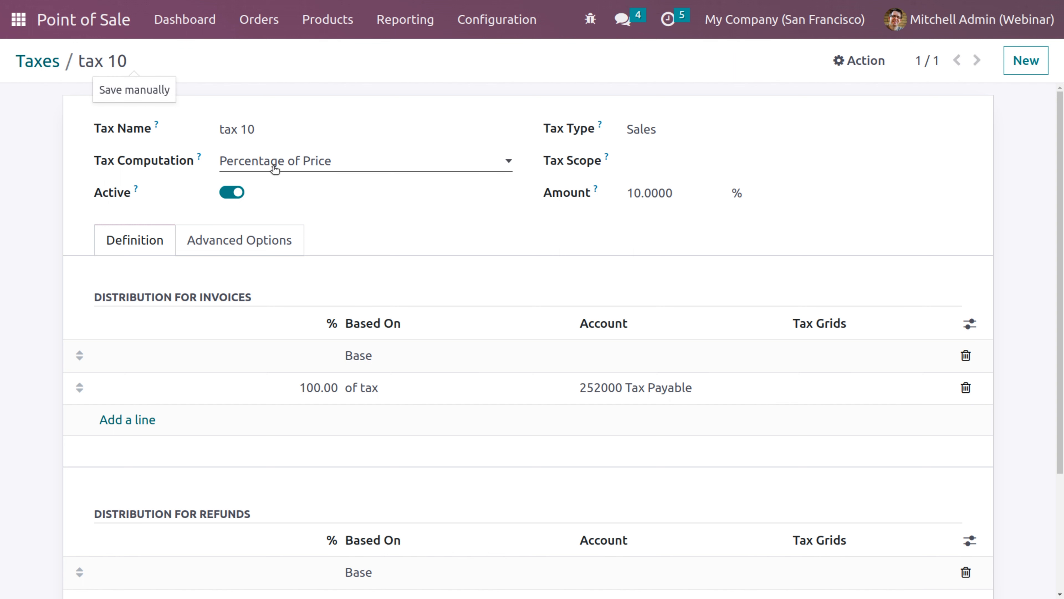
left_click(285, 166)
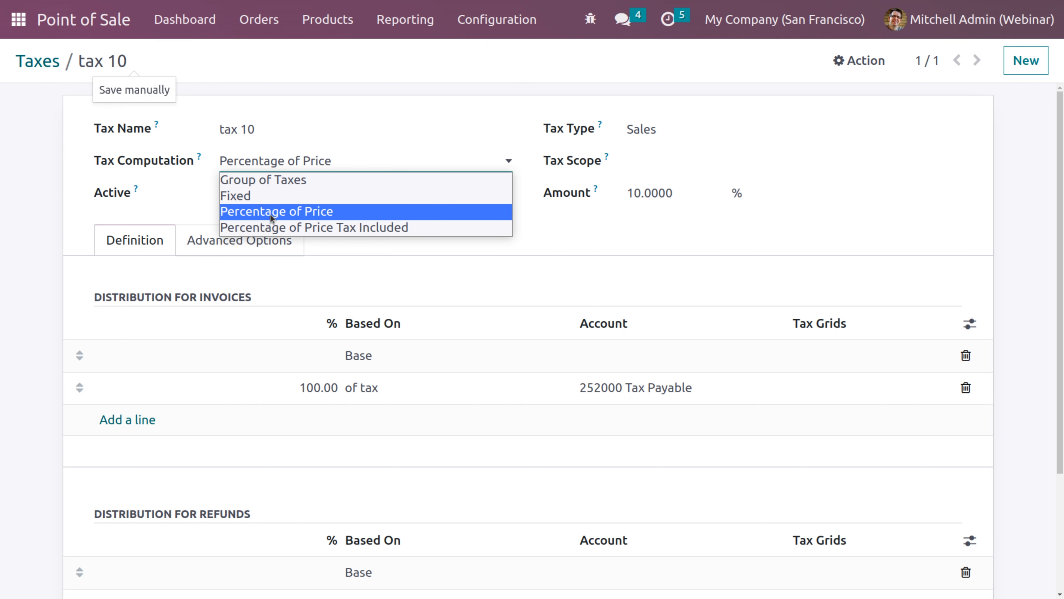
left_click(381, 91)
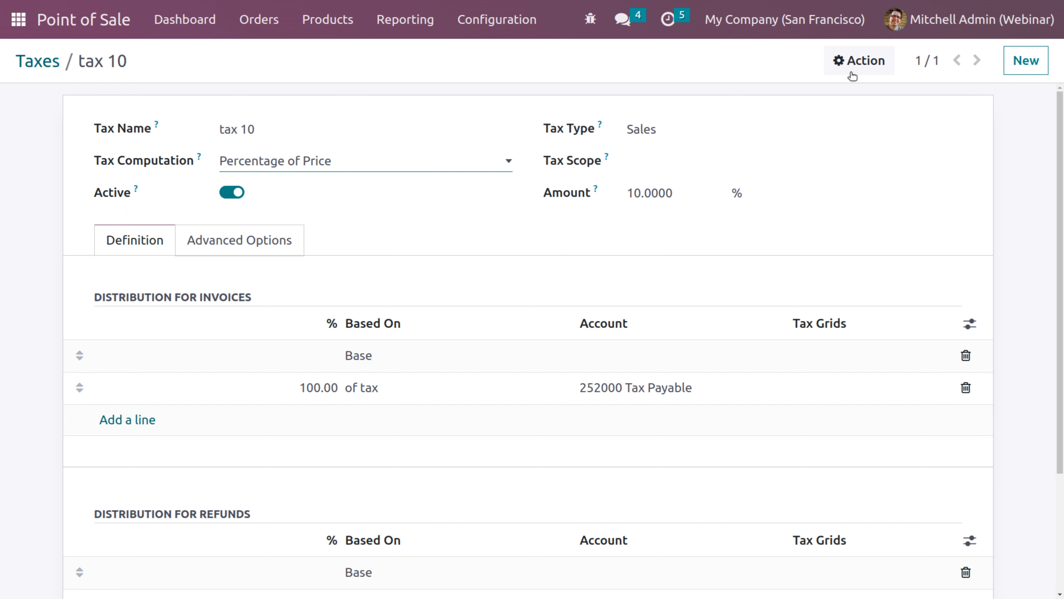
left_click(860, 63)
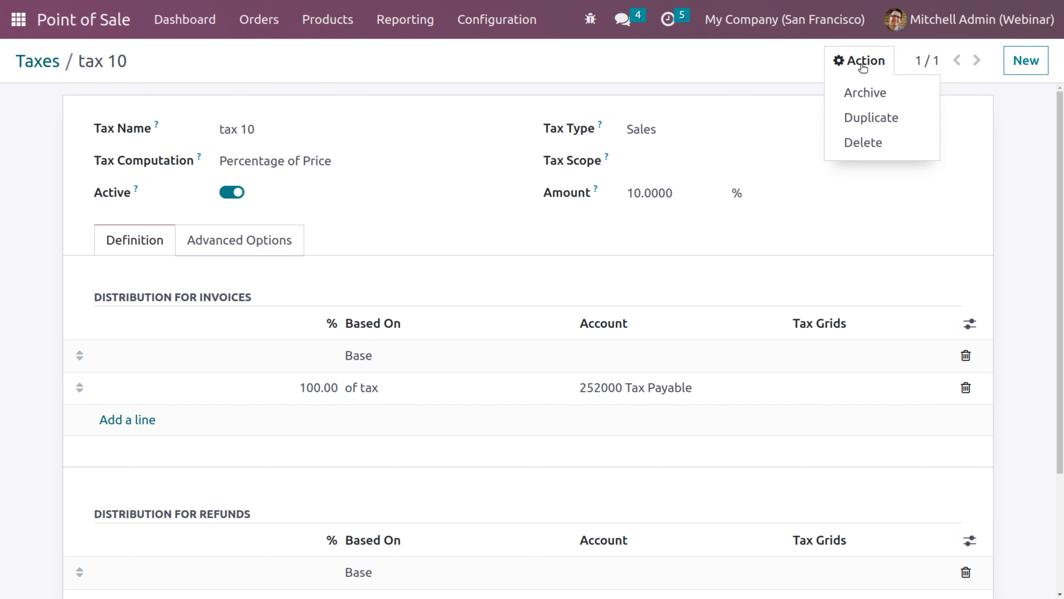
Duplicate tax 10 as 'tax 5' with amount 5 and save it
left_click(865, 122)
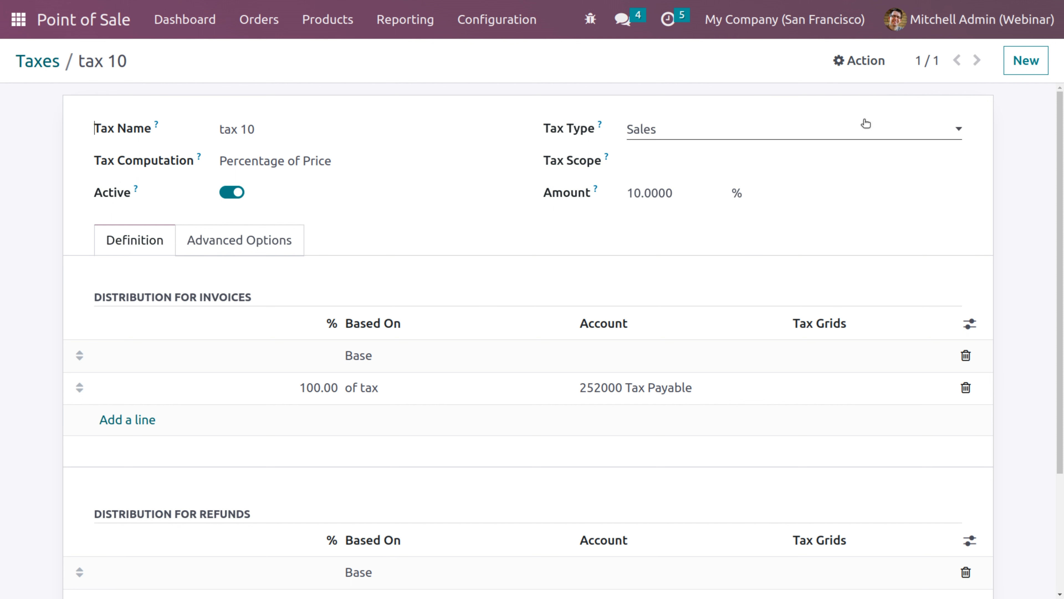
left_click(347, 139)
key("BackSpace")
key("BackSpace")
key("BackSpace")
key("BackSpace")
key("BackSpace")
key("BackSpace")
key("BackSpace")
key("BackSpace")
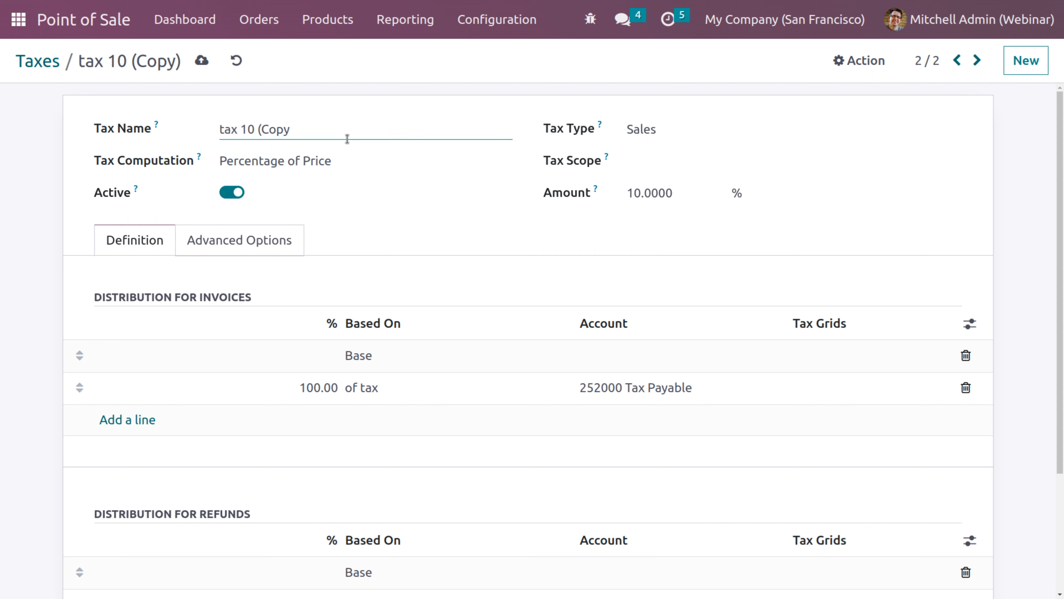
key("BackSpace")
type("5")
left_click(664, 189)
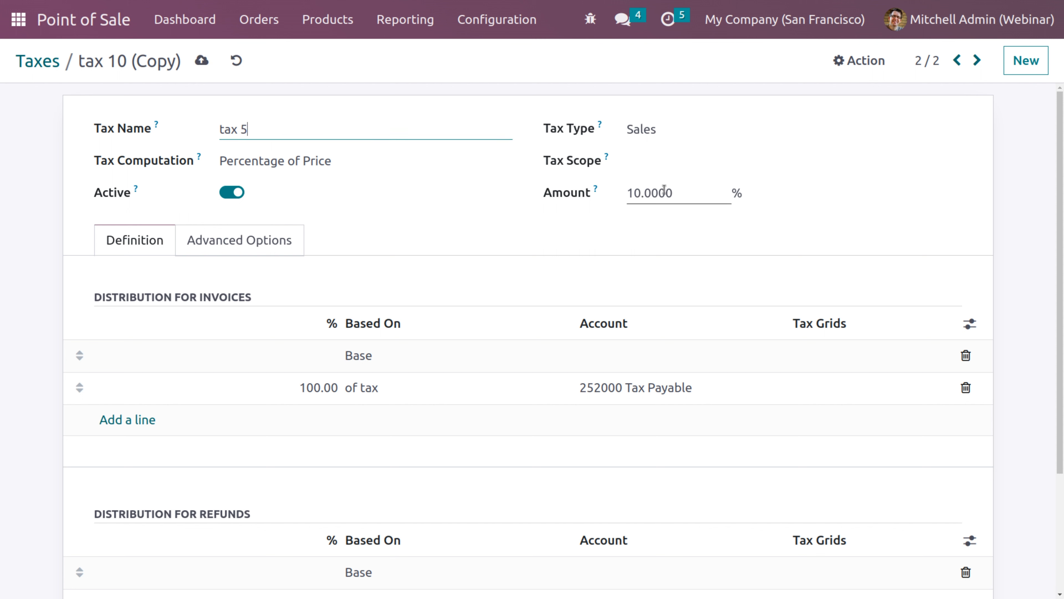
double_click(675, 191)
key("BackSpace")
type("5")
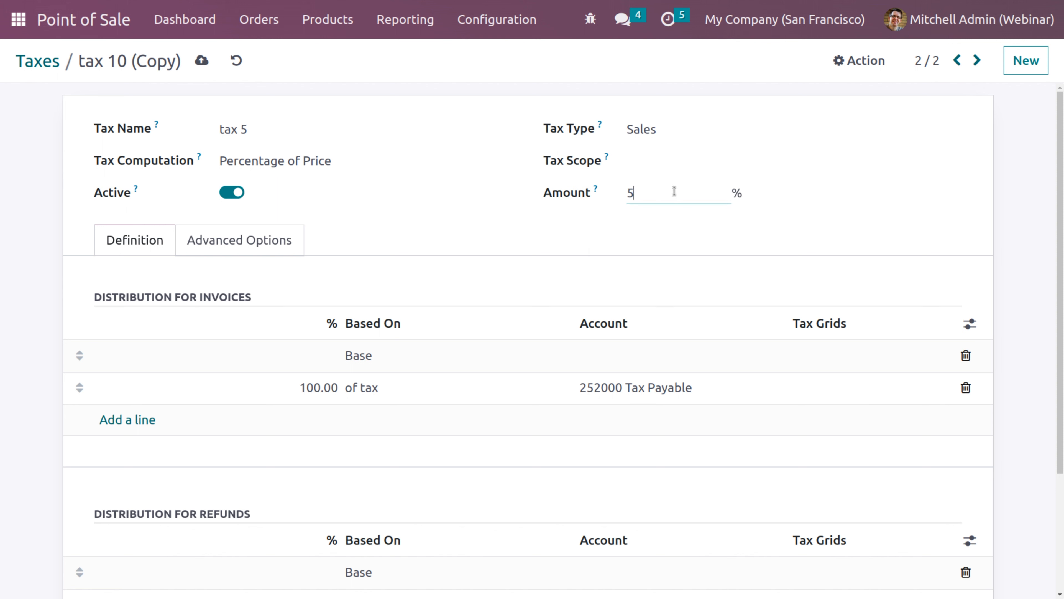
left_click(201, 60)
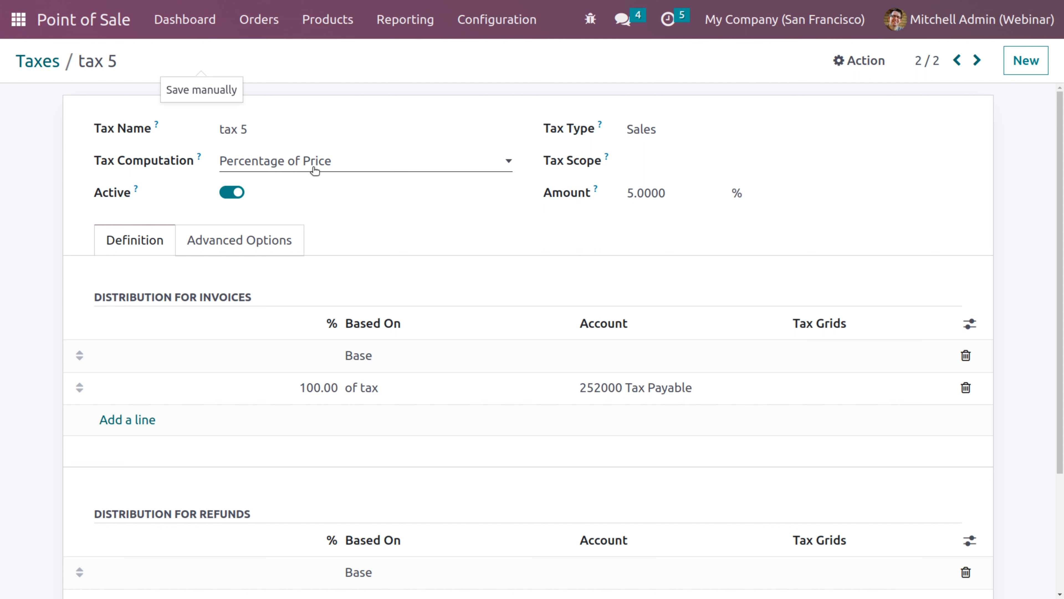
Rename the copy to 'tax 5%', save, and go to the Point of Sale settings
left_click(260, 127)
type("%")
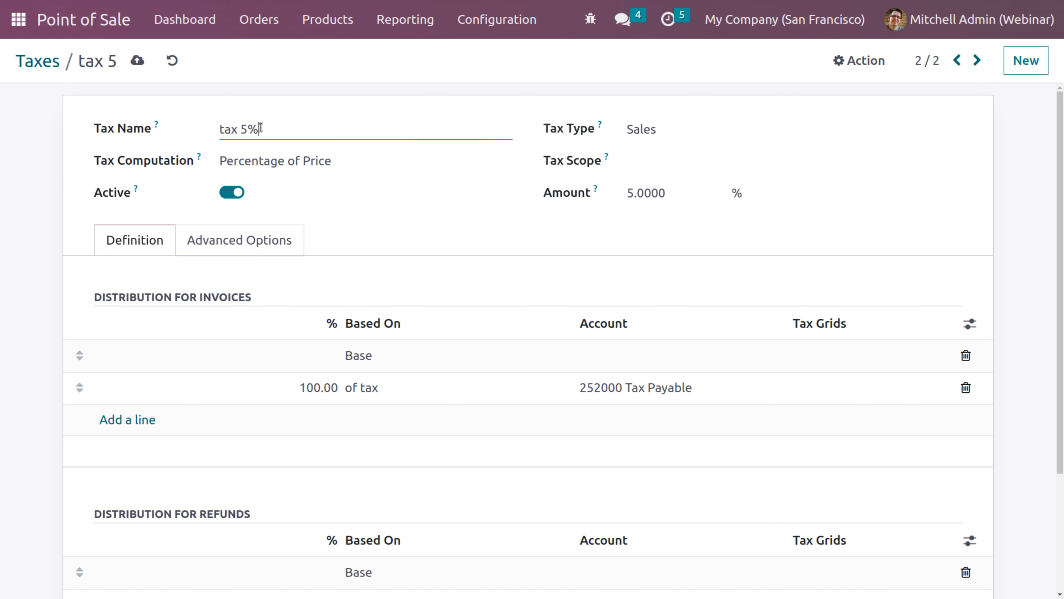
left_click(138, 60)
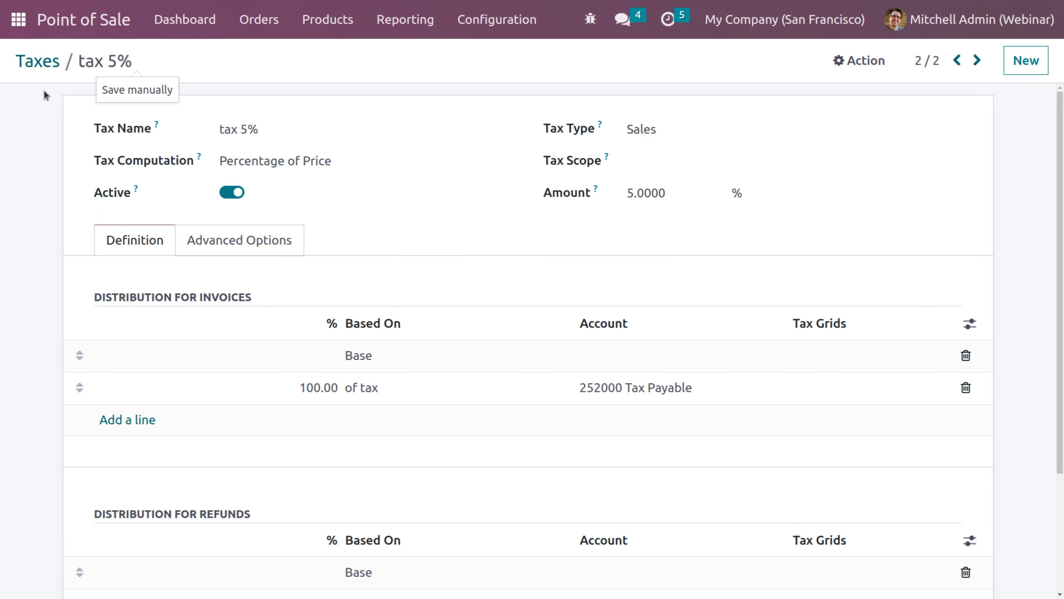
left_click(511, 28)
left_click(507, 57)
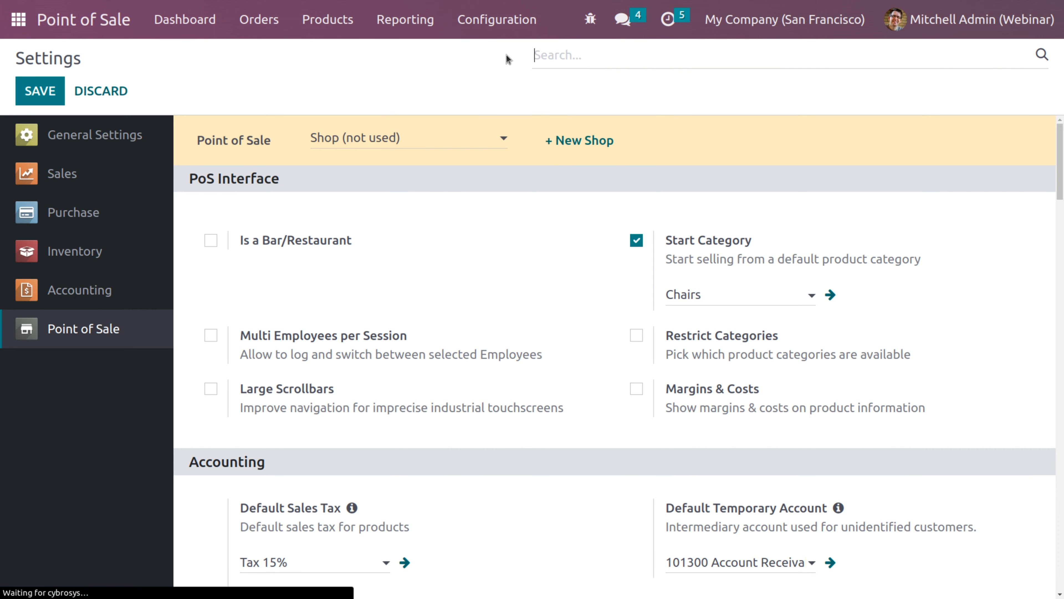
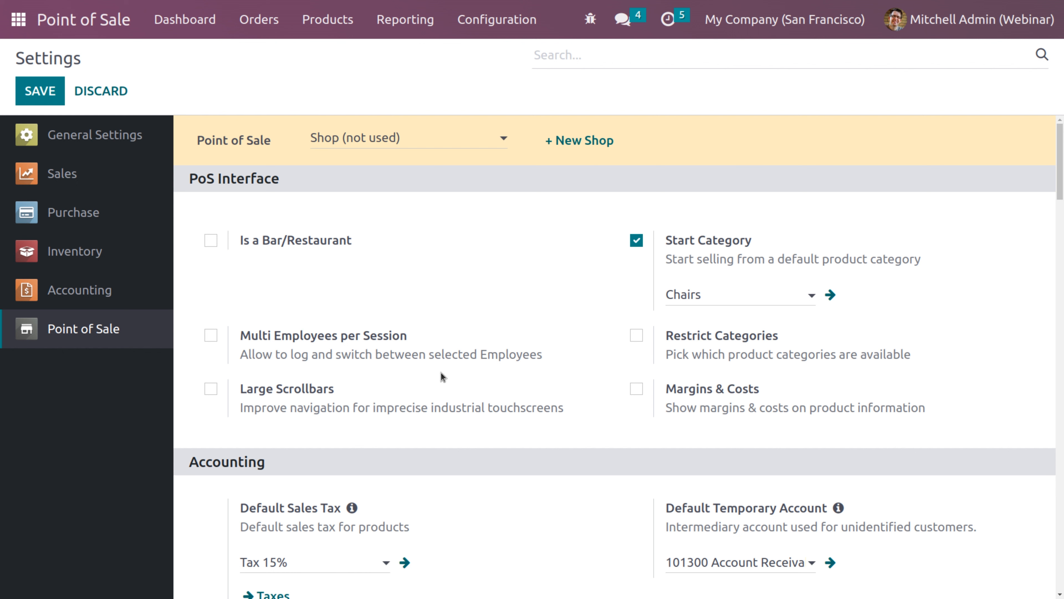
Turn off Start Category and turn on Restrict Categories in the PoS settings
left_click(677, 242)
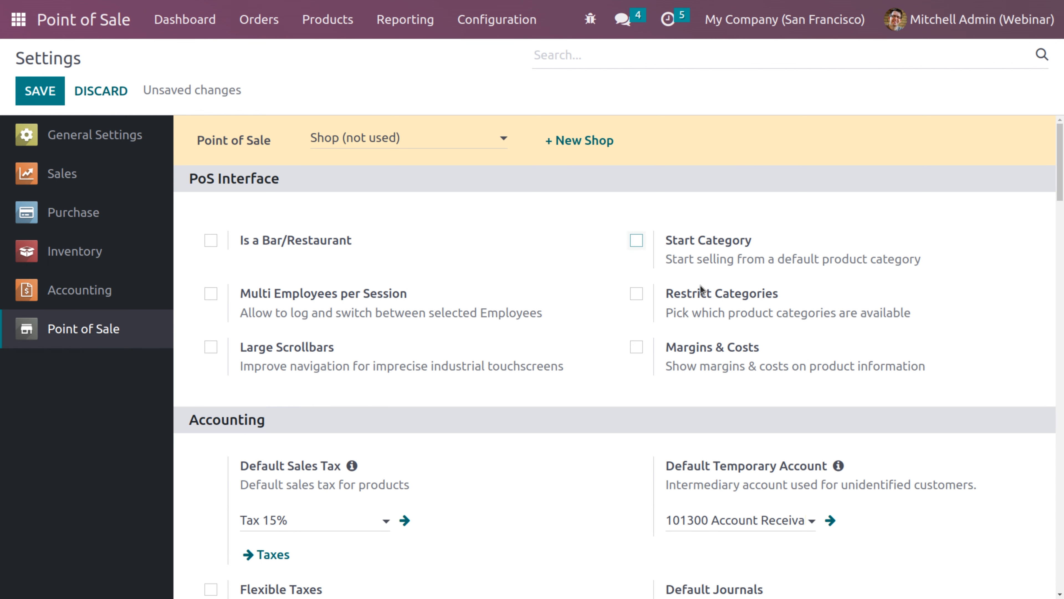
left_click(637, 294)
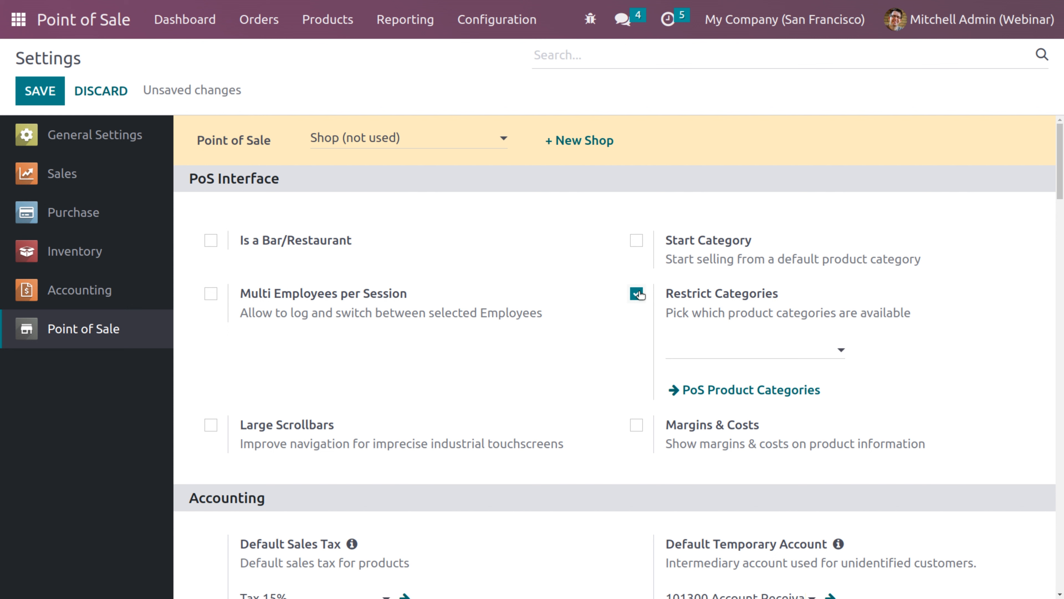
Add Books, Chairs, Desks and Miscellaneous to the Restrict Categories field
left_click(716, 347)
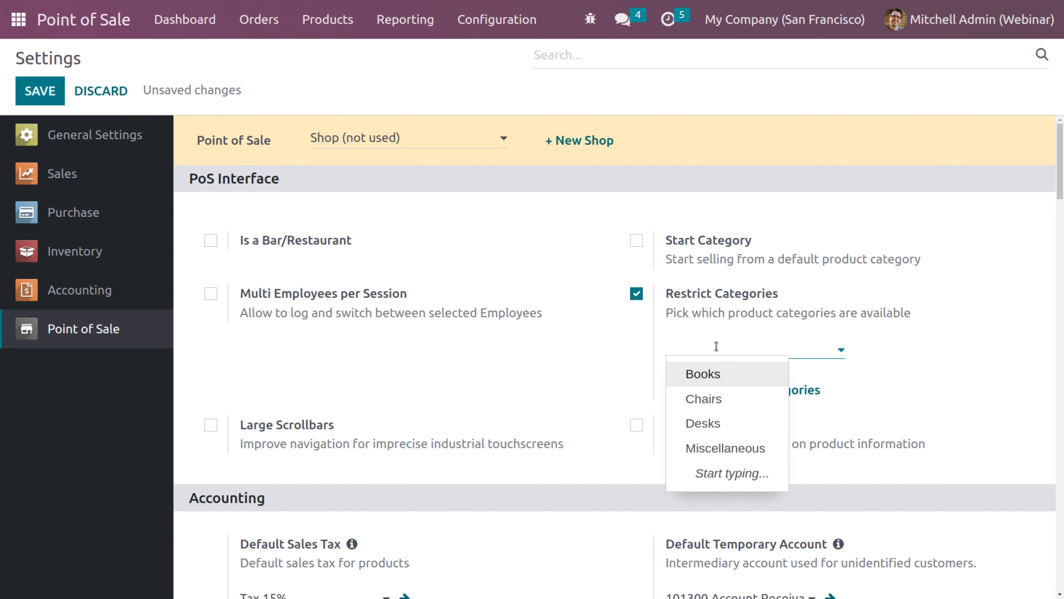
left_click(702, 375)
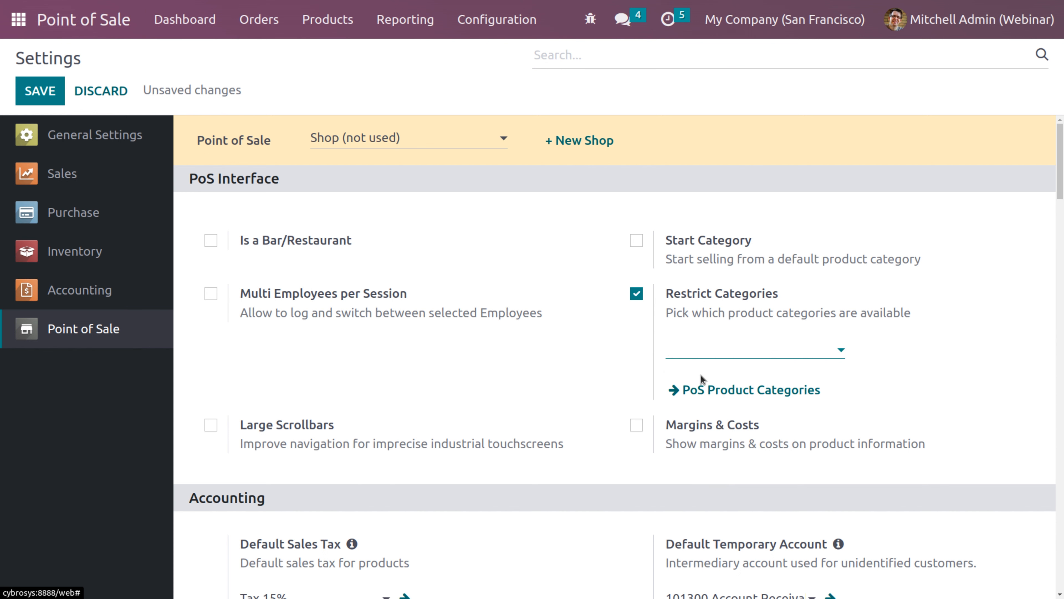
left_click(745, 352)
left_click(750, 377)
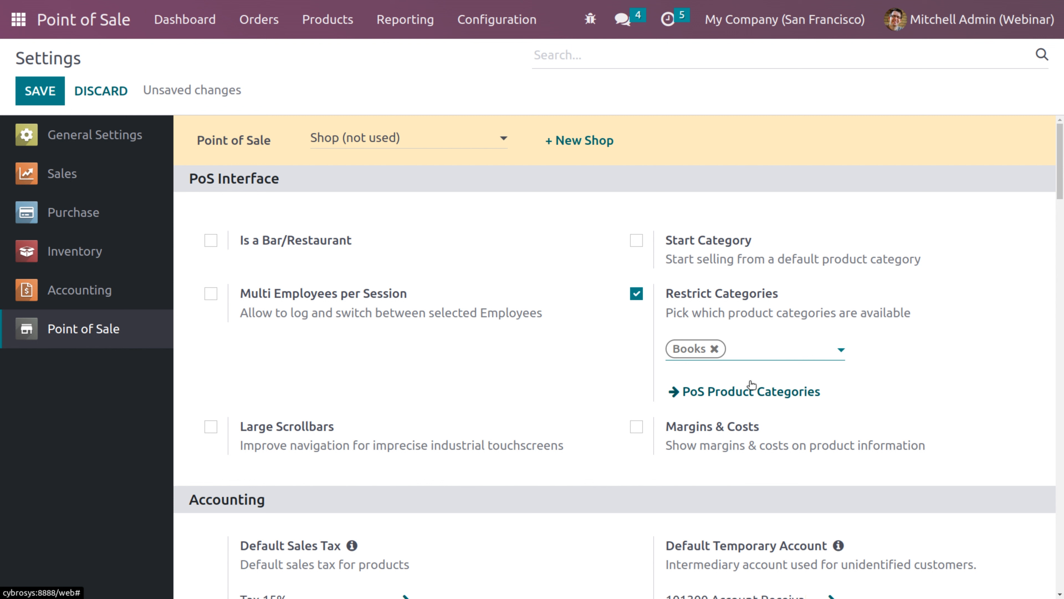
left_click(802, 351)
left_click(801, 374)
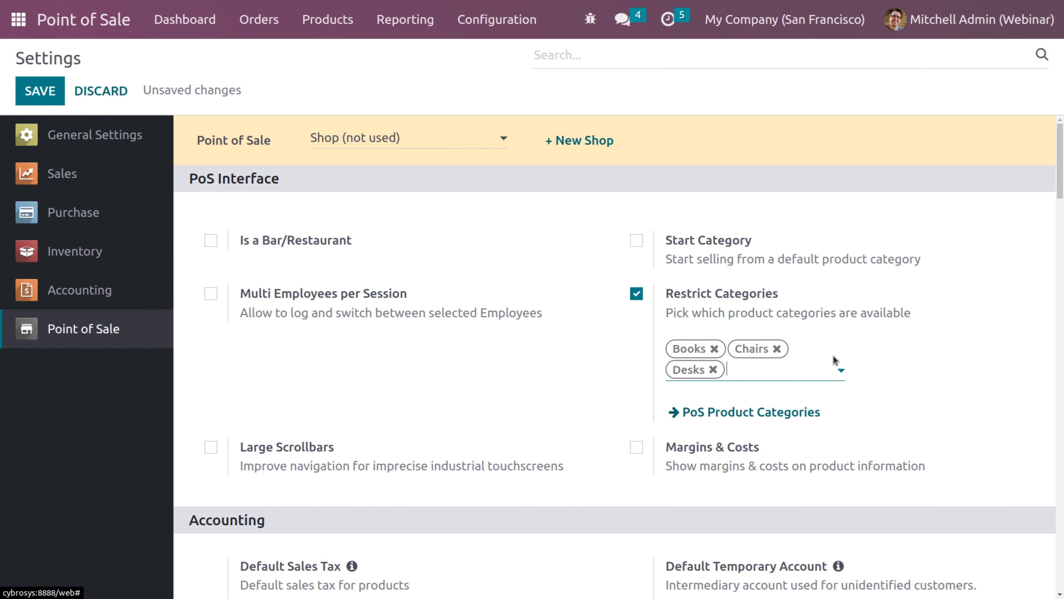
left_click(801, 375)
left_click(809, 396)
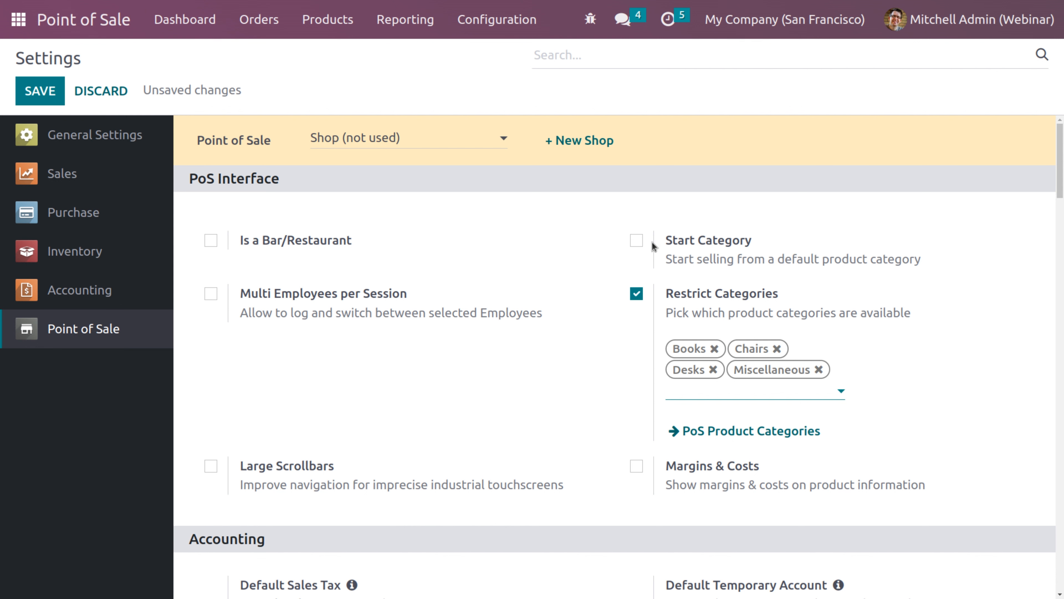
Re-enable Start Category and set it to Miscellaneous
left_click(636, 240)
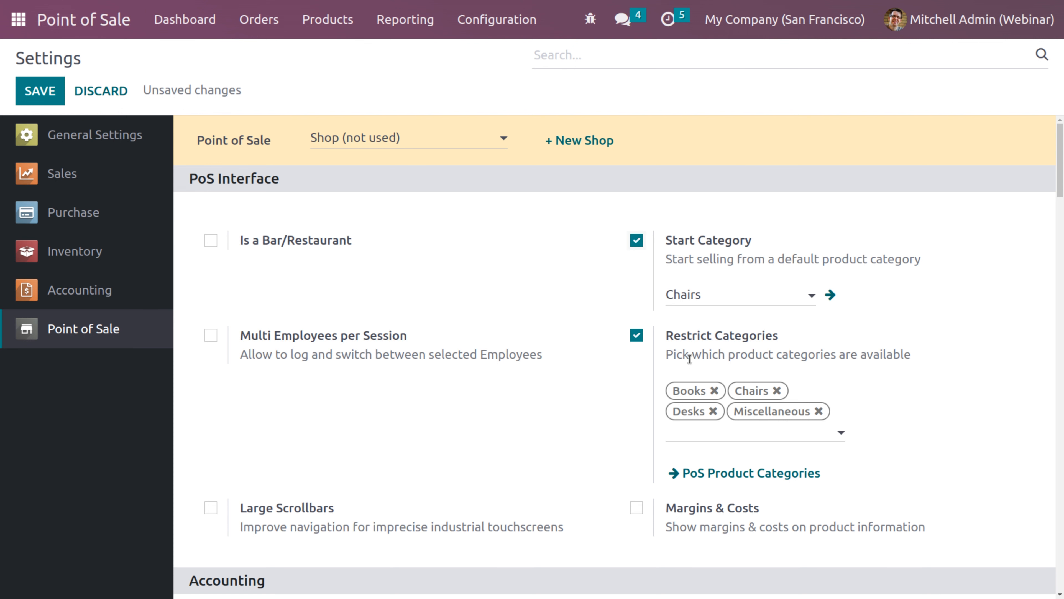
left_click(719, 288)
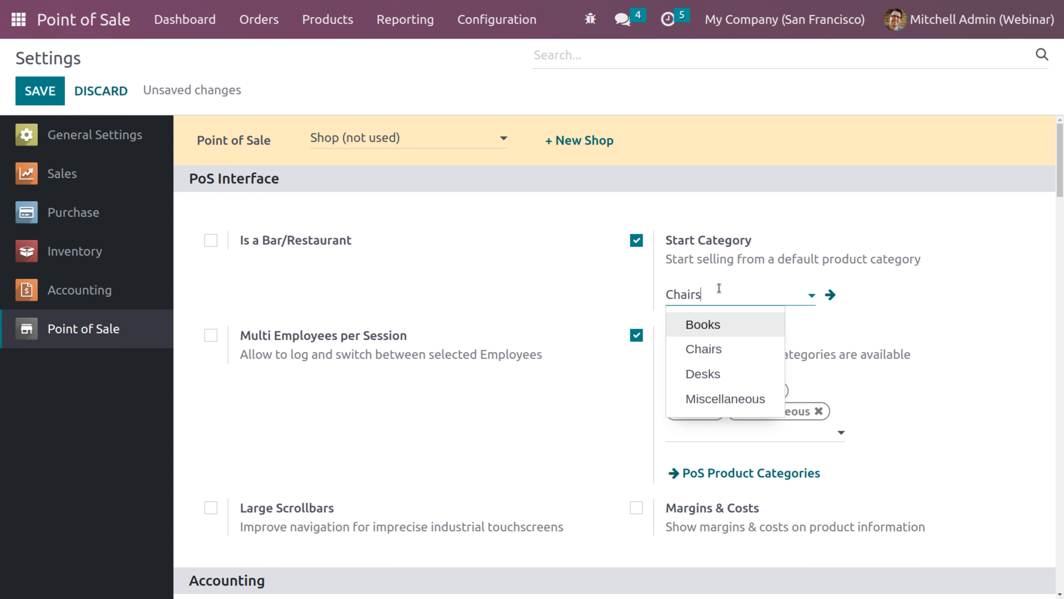
left_click(712, 398)
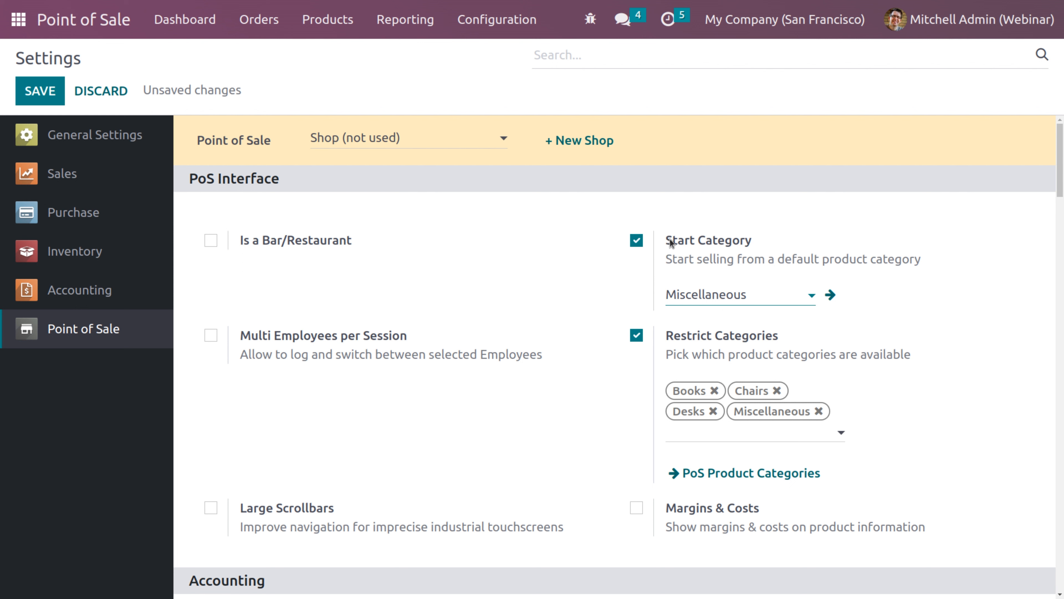
left_click_drag(671, 242, 751, 242)
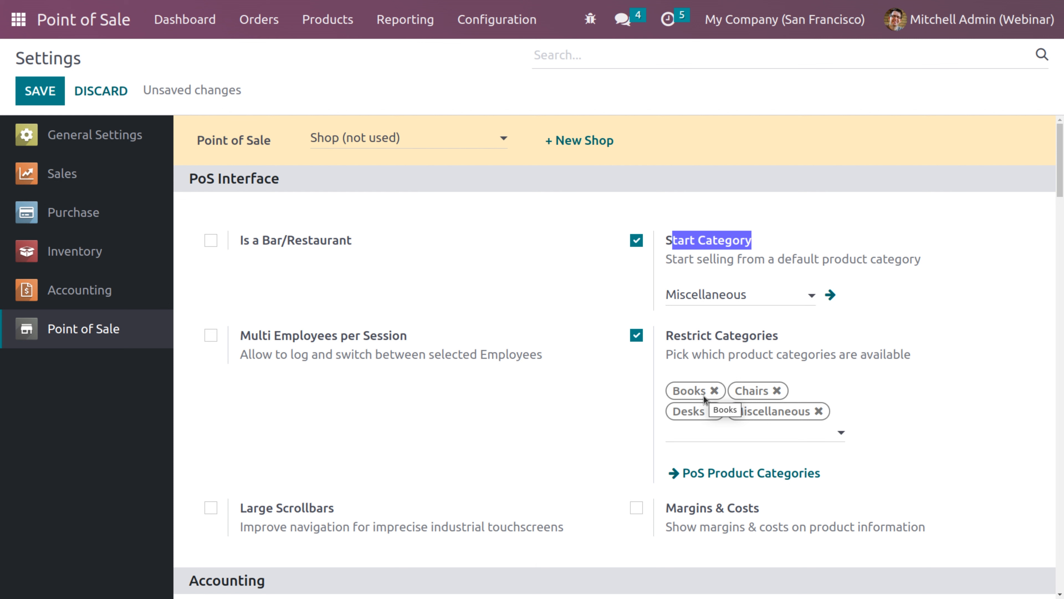
Enable Large Scrollbars, Margins & Costs, and Multi Employees per Session
left_click(212, 507)
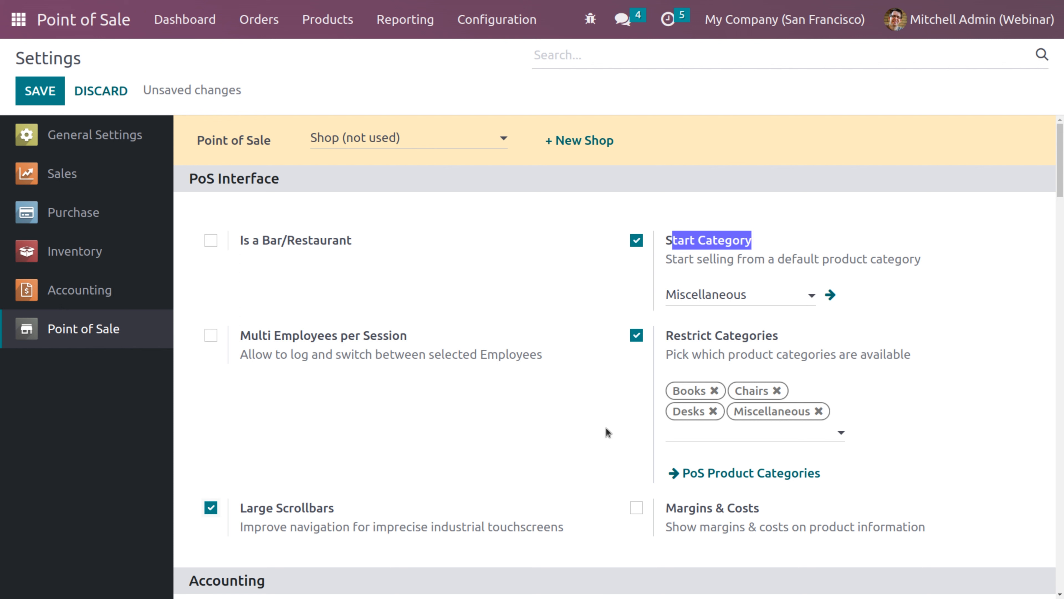
left_click(637, 508)
left_click(210, 335)
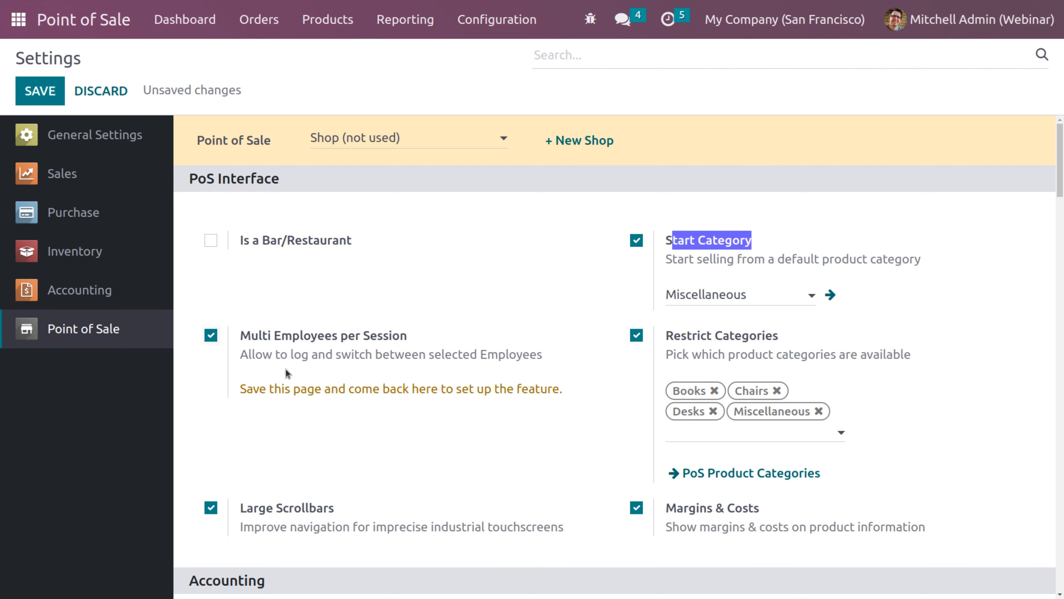
mouse_move(286, 369)
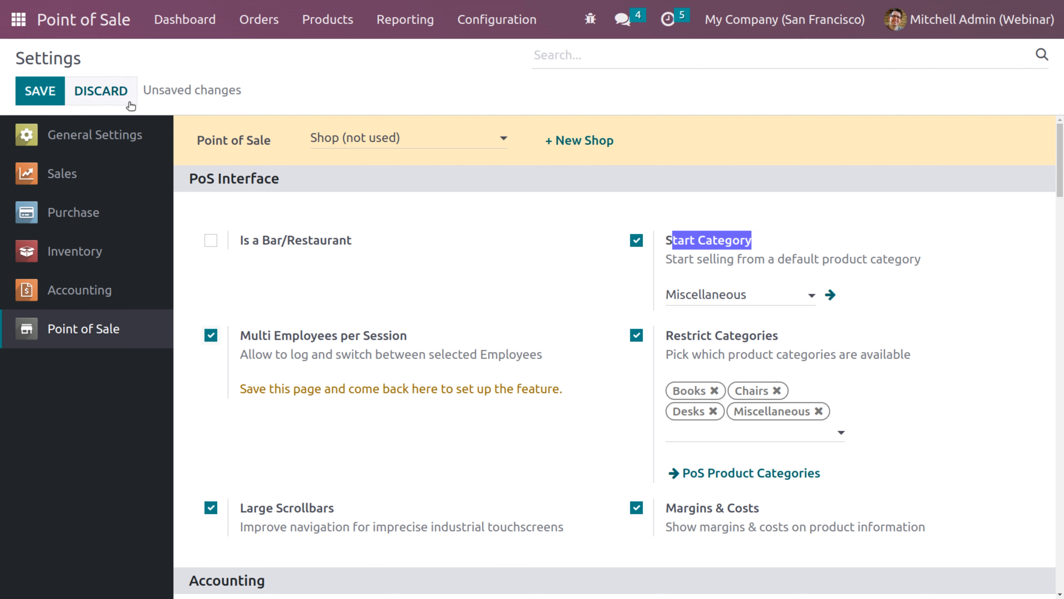
Save the settings and add the admin user to Allowed Employees
left_click(40, 92)
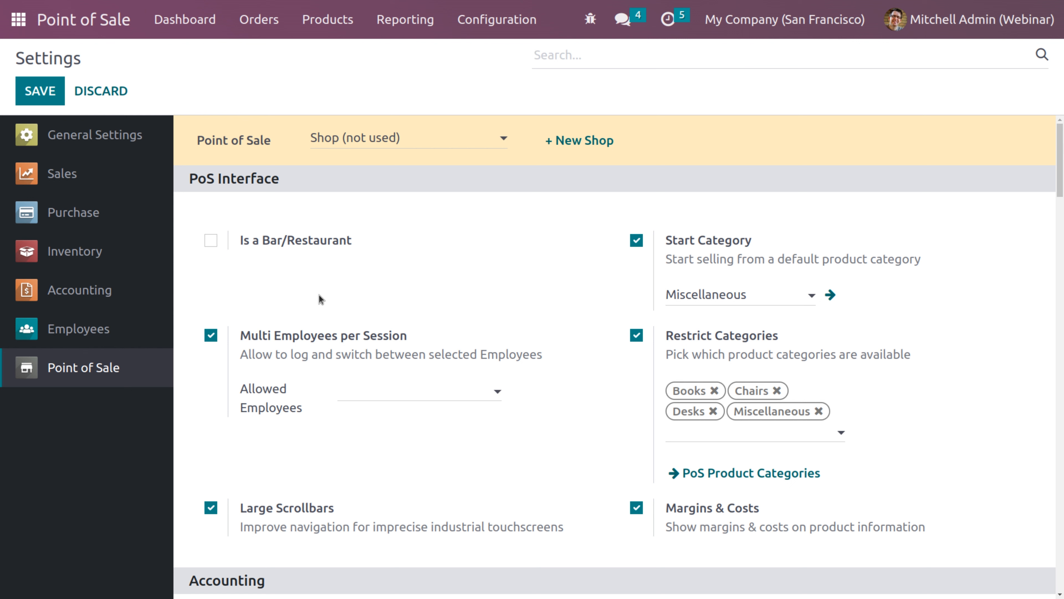
left_click(353, 394)
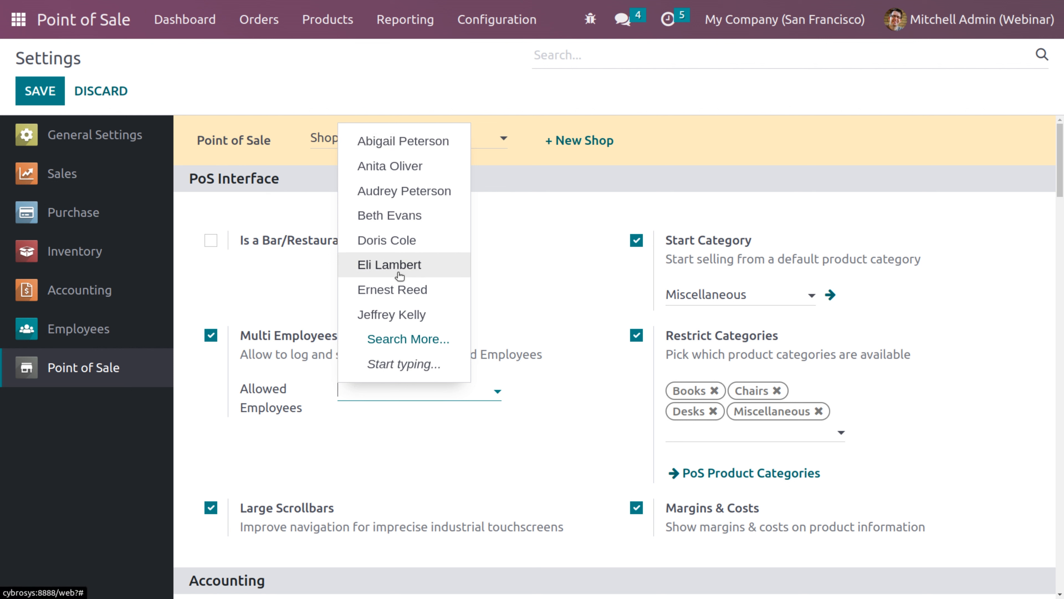
type("mitc")
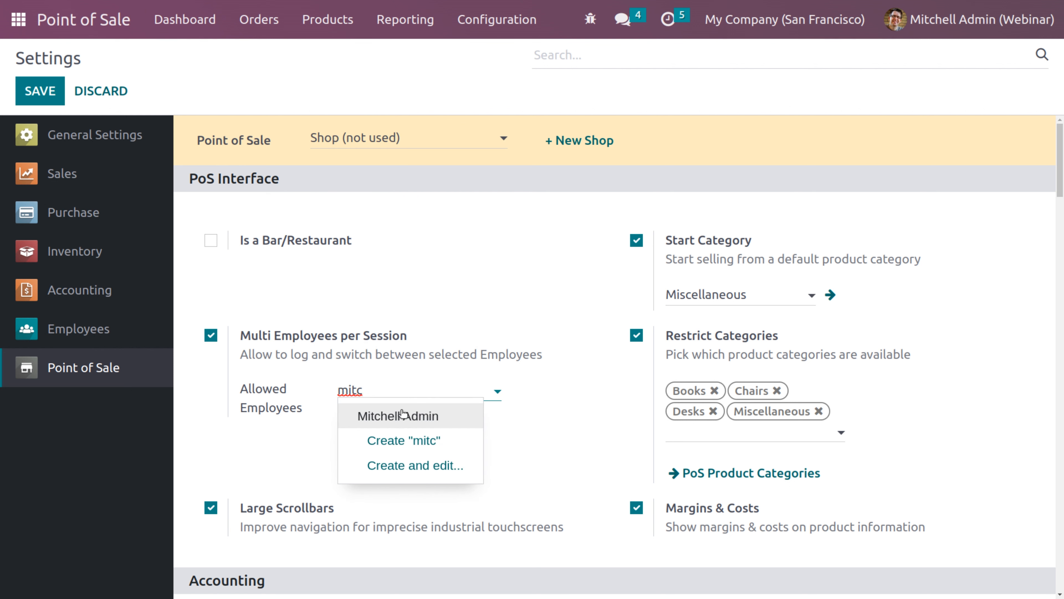
left_click(407, 416)
Add two more employees to Allowed Employees and save the settings
left_click(460, 392)
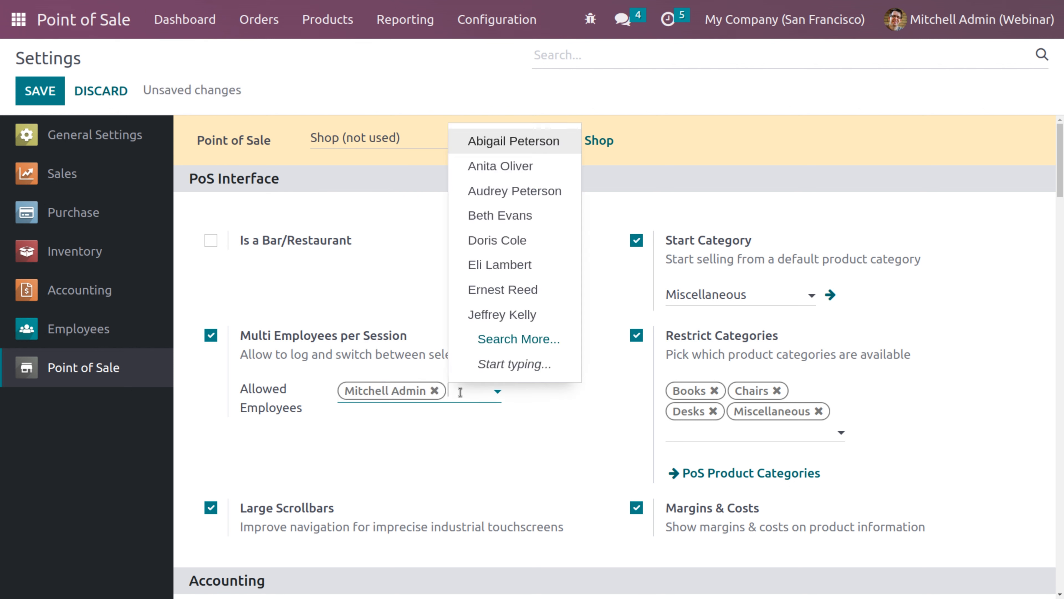
type("Doris")
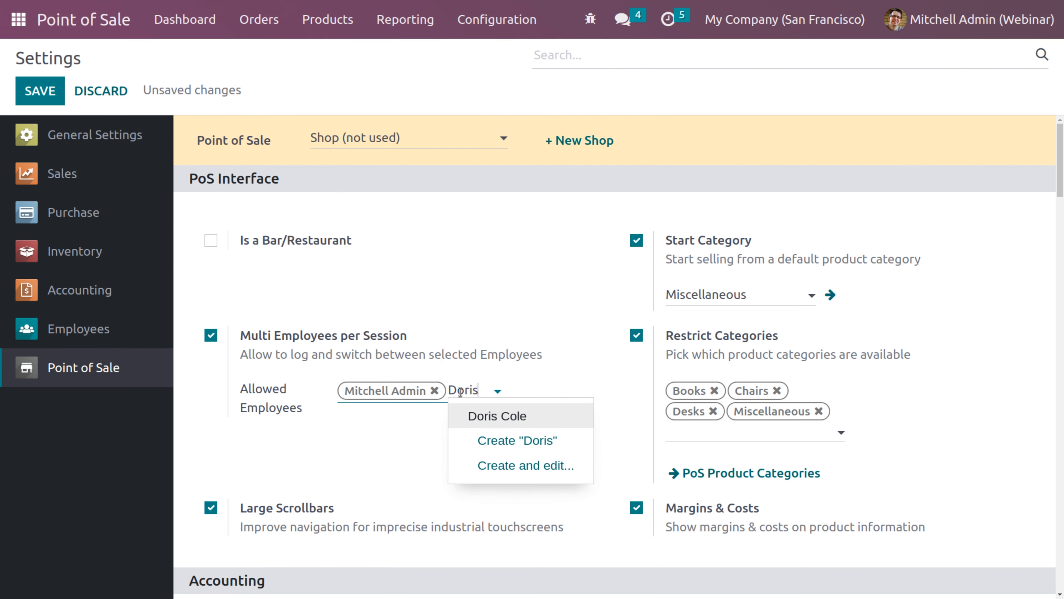
left_click(520, 415)
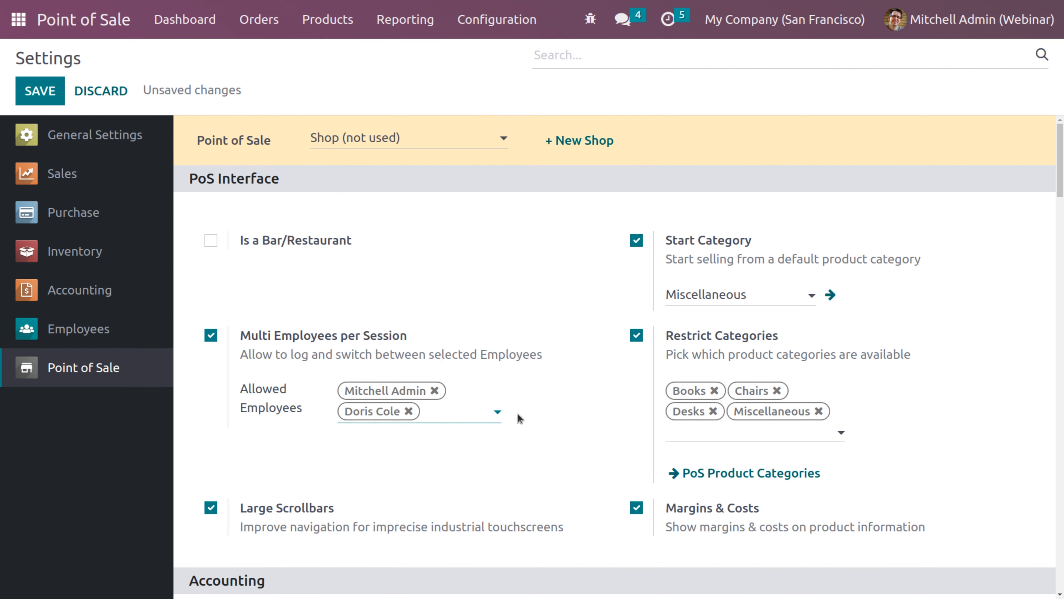
type("beth")
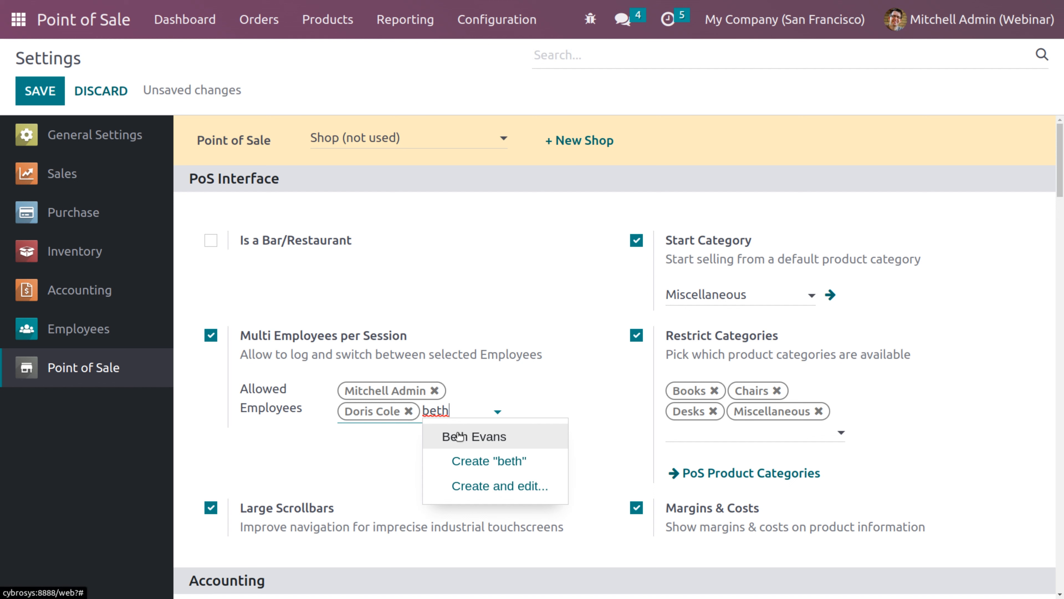
left_click(460, 436)
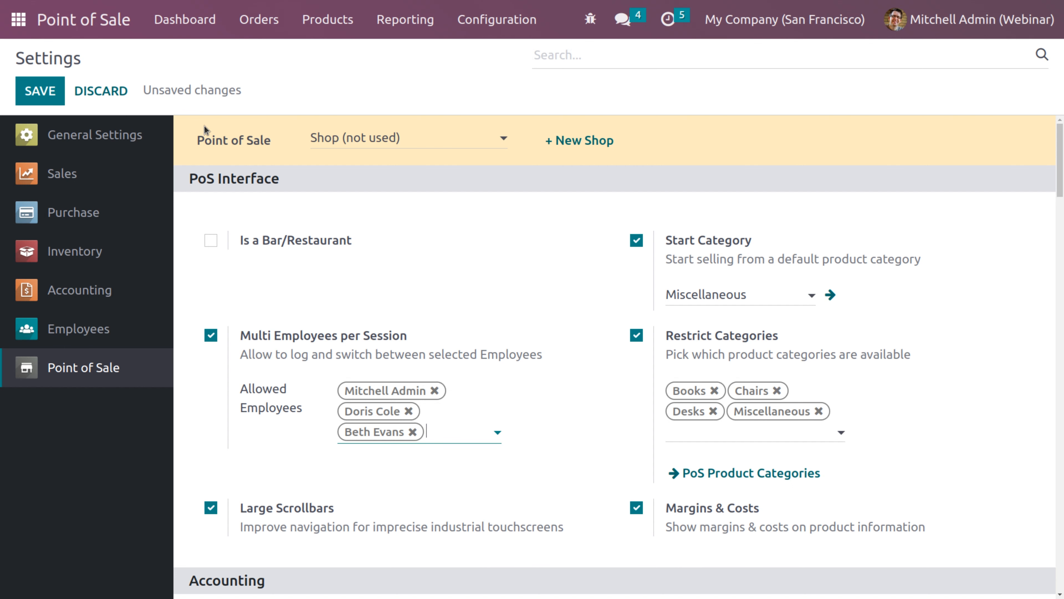
left_click(46, 89)
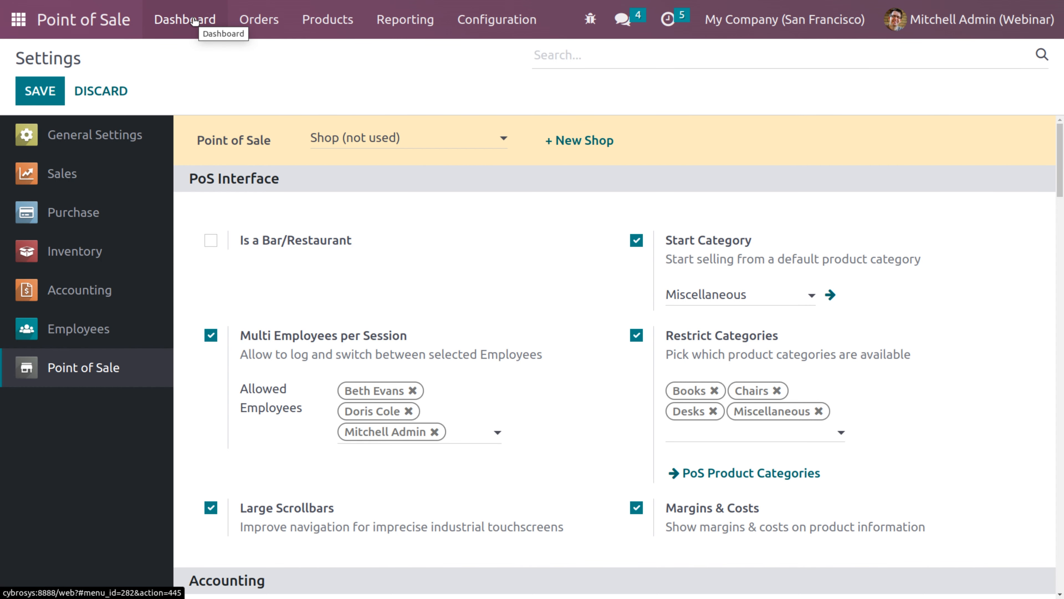
Start a new Shop session as the admin cashier and open it with 0 cash
left_click(195, 21)
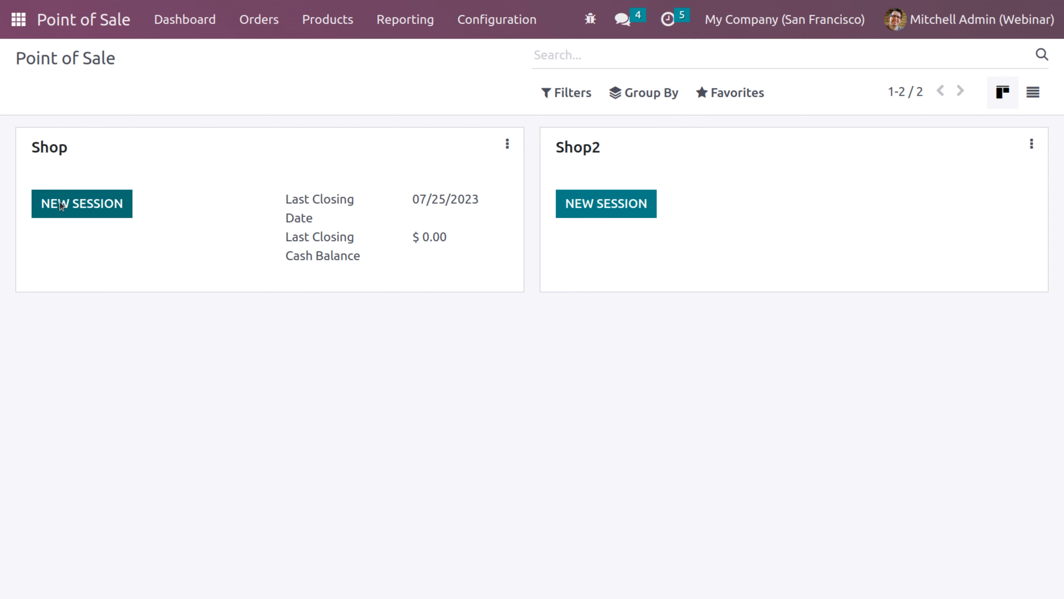
left_click(82, 204)
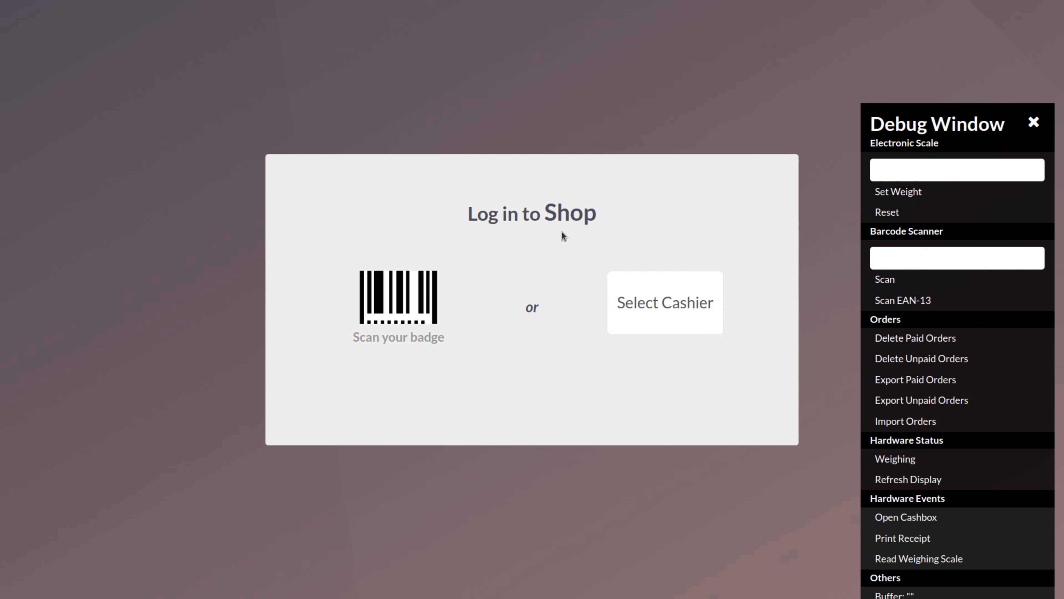
left_click(1033, 124)
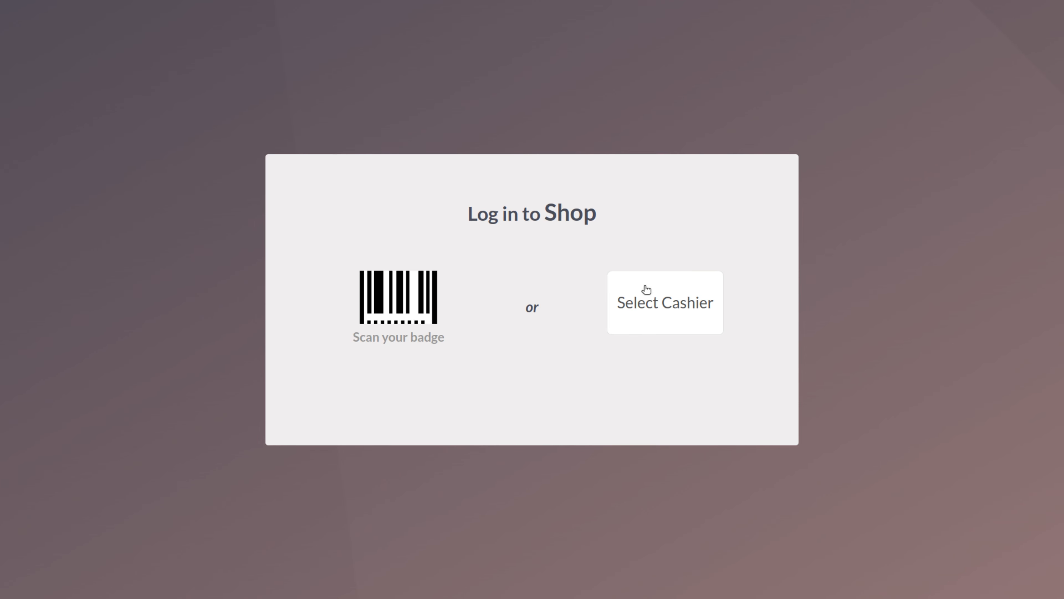
left_click(678, 309)
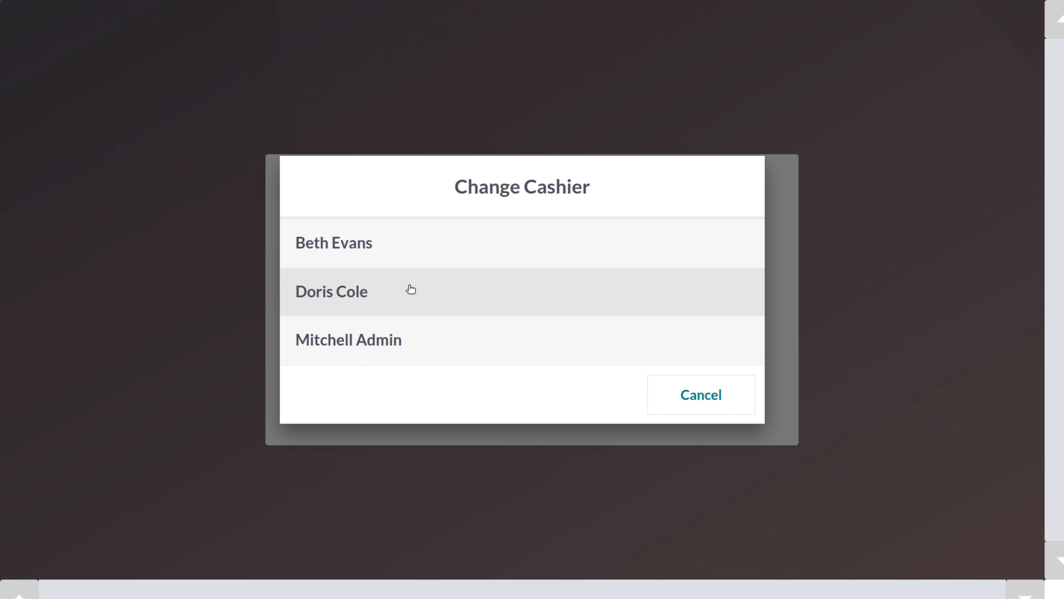
left_click(332, 349)
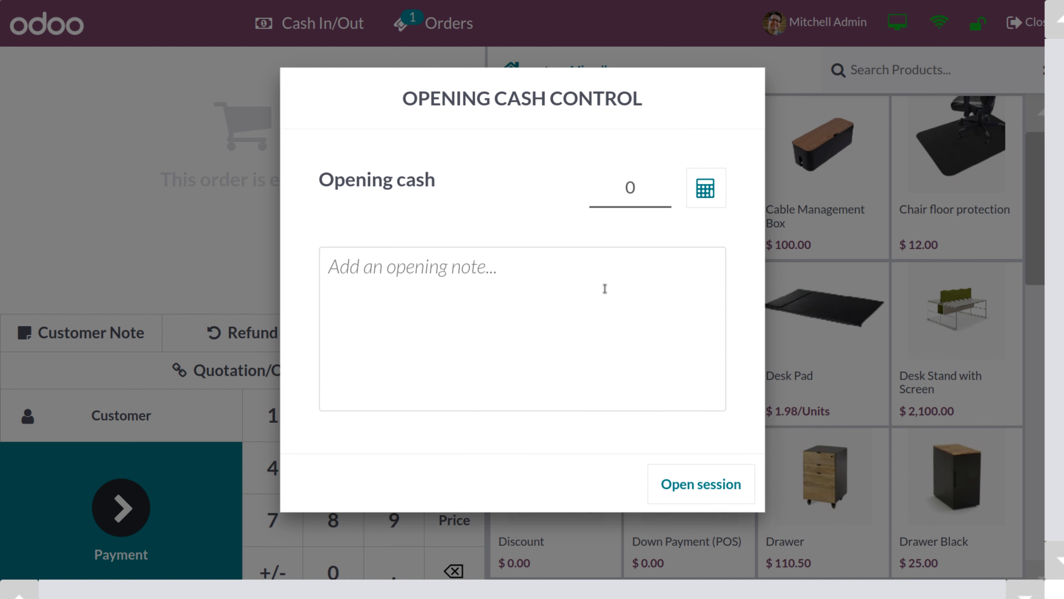
left_click(703, 488)
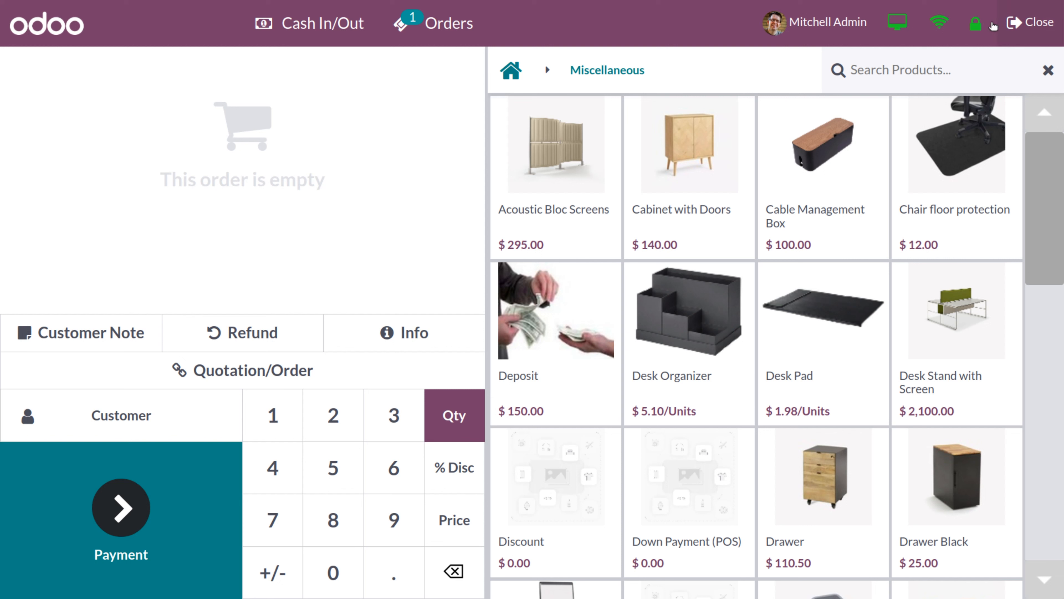
Lock the register and log in as a different cashier
left_click(977, 30)
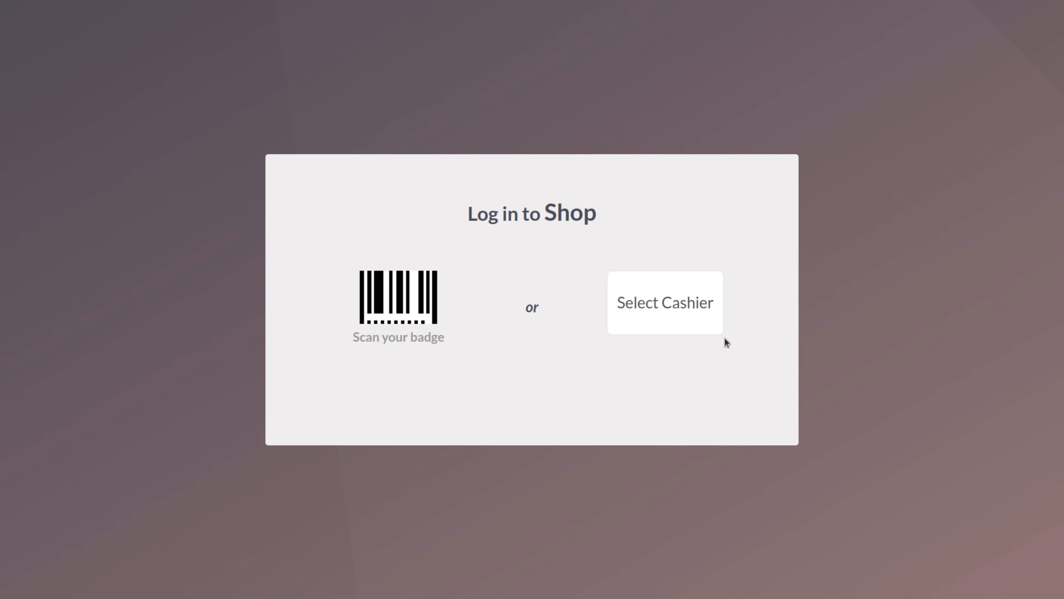
left_click(659, 304)
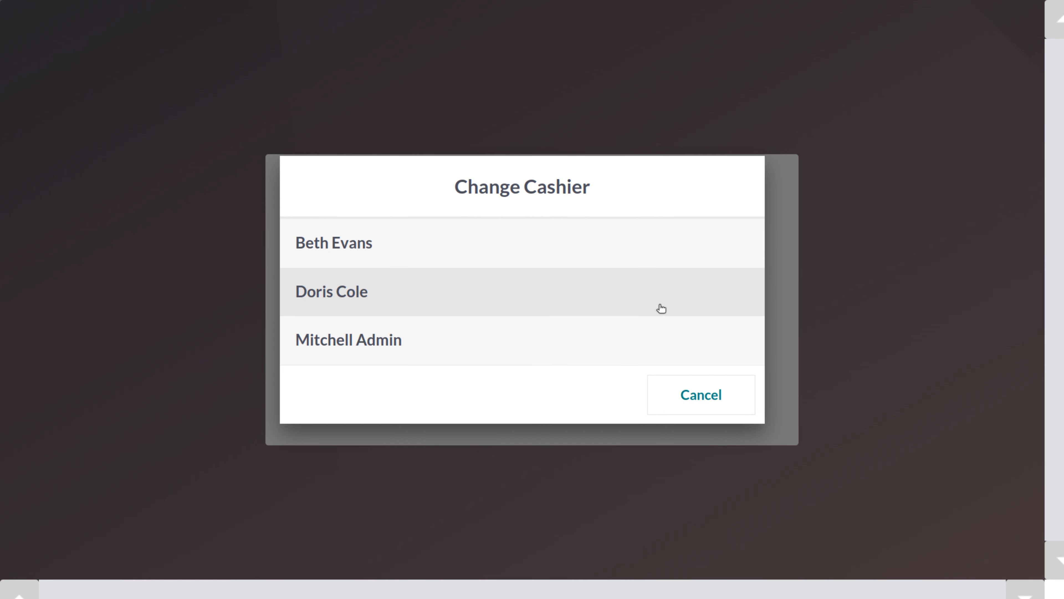
left_click(331, 296)
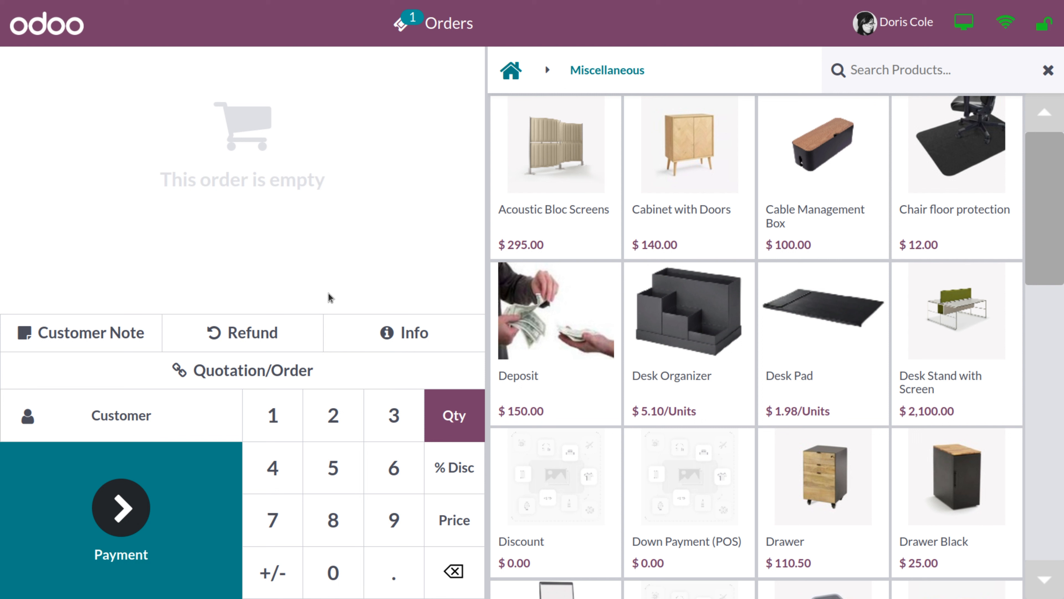
Switch back to the admin cashier and close the Shop session
left_click(1042, 34)
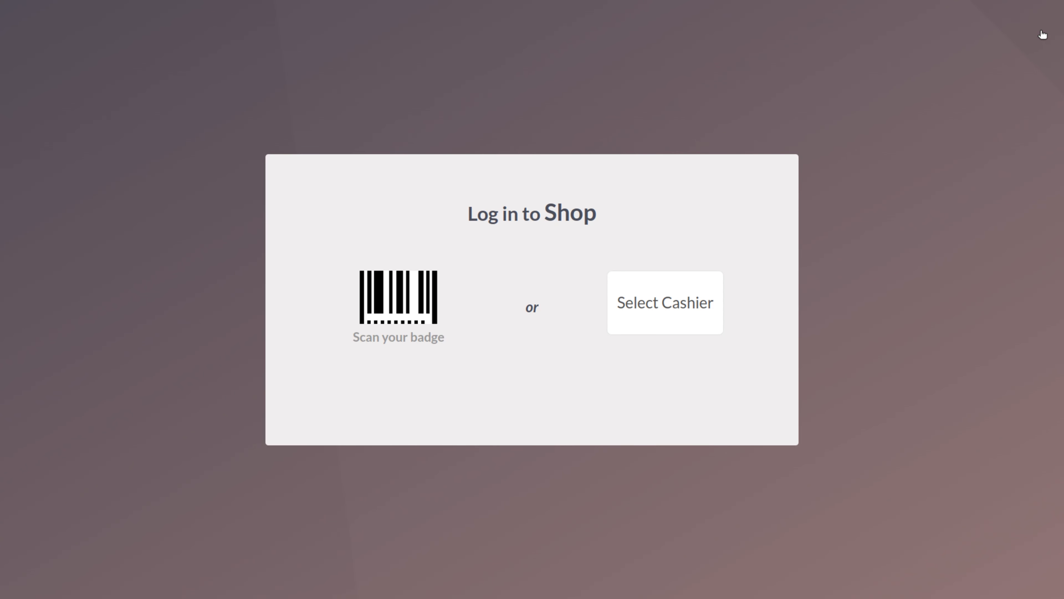
left_click(662, 309)
left_click(461, 354)
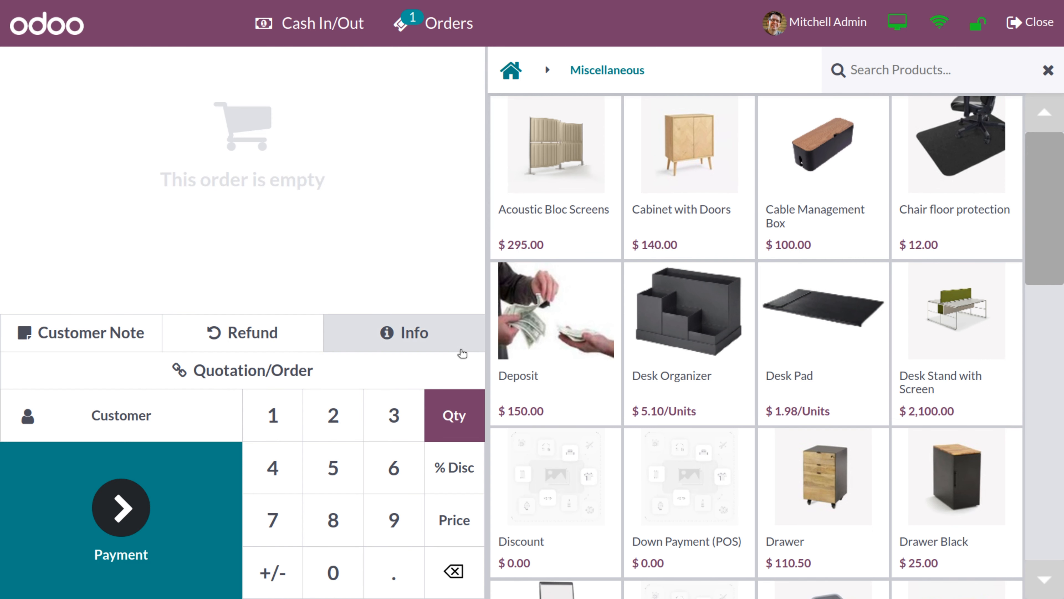
left_click(1043, 27)
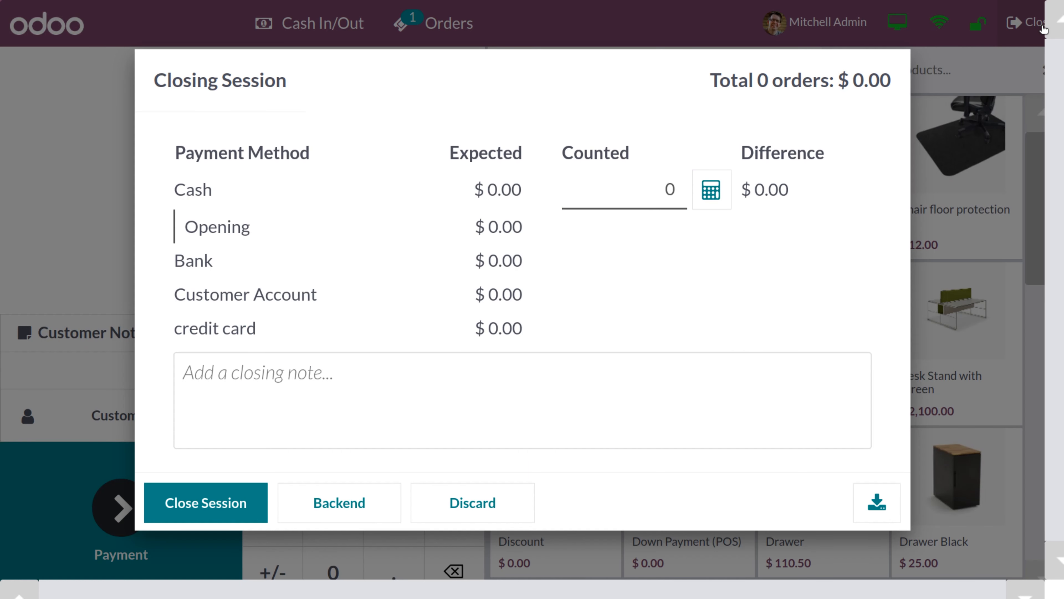
left_click(212, 503)
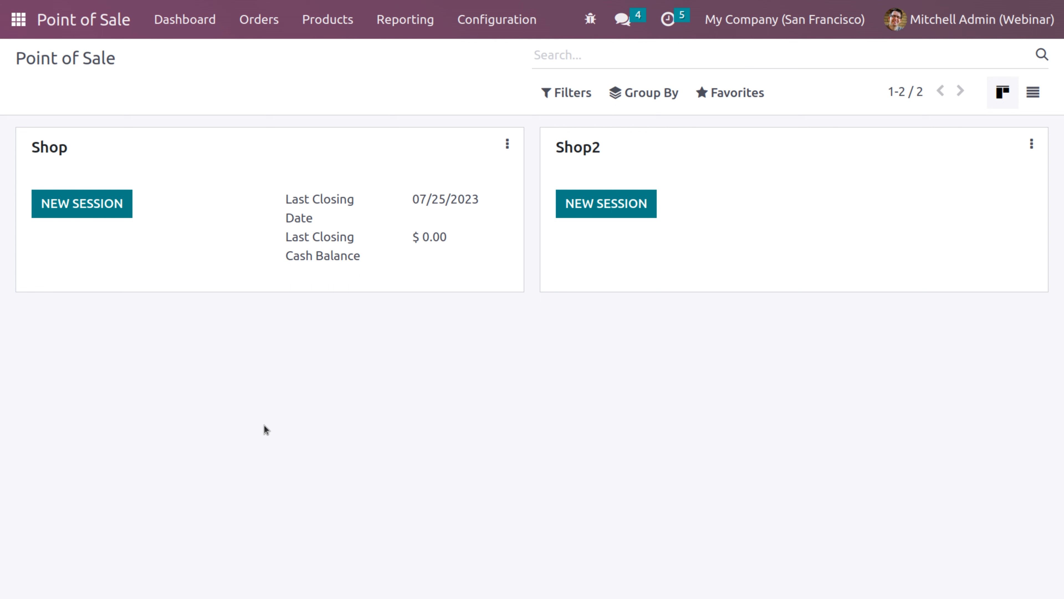
In Employees, give the admin's record a PIN code in HR Settings and save
left_click(16, 21)
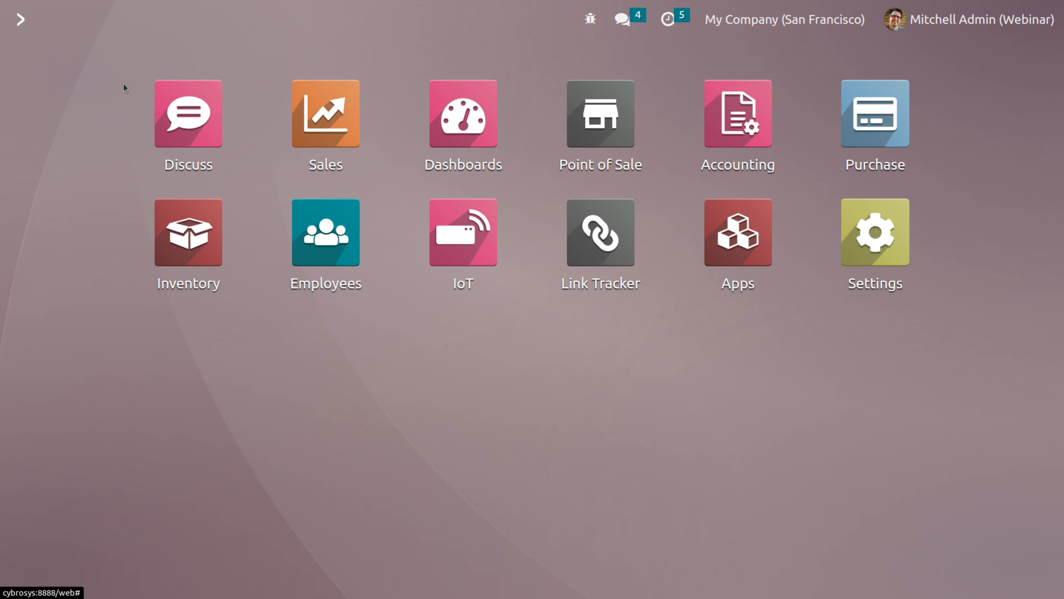
left_click(327, 233)
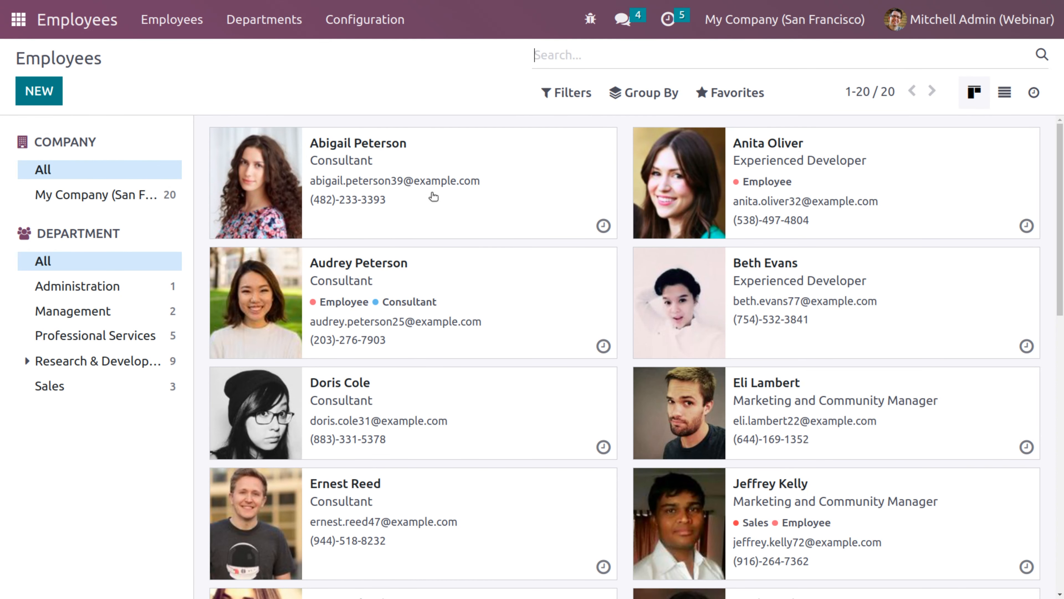
type("mit")
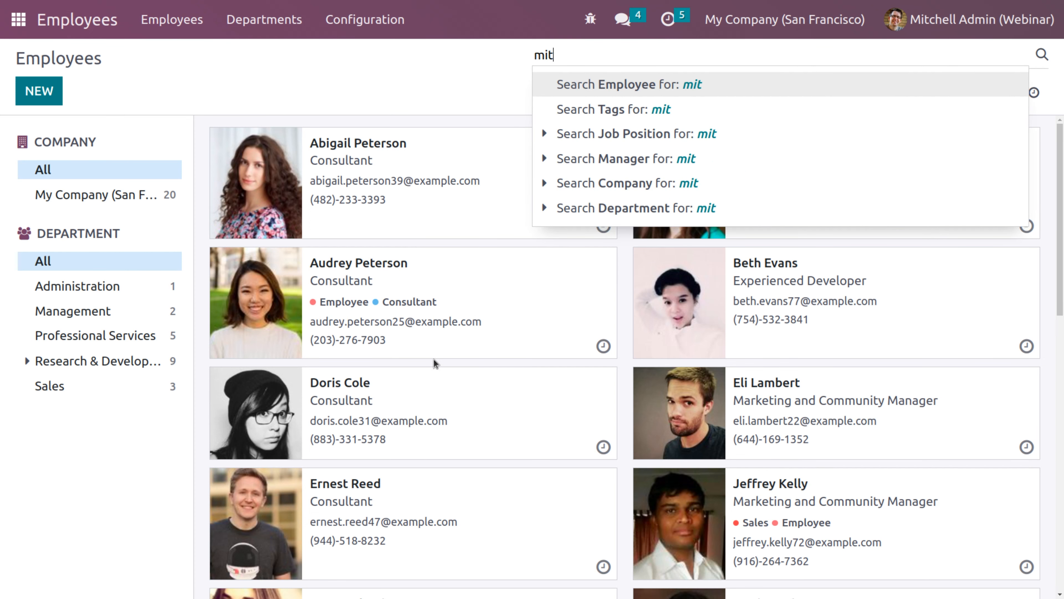
key("Return")
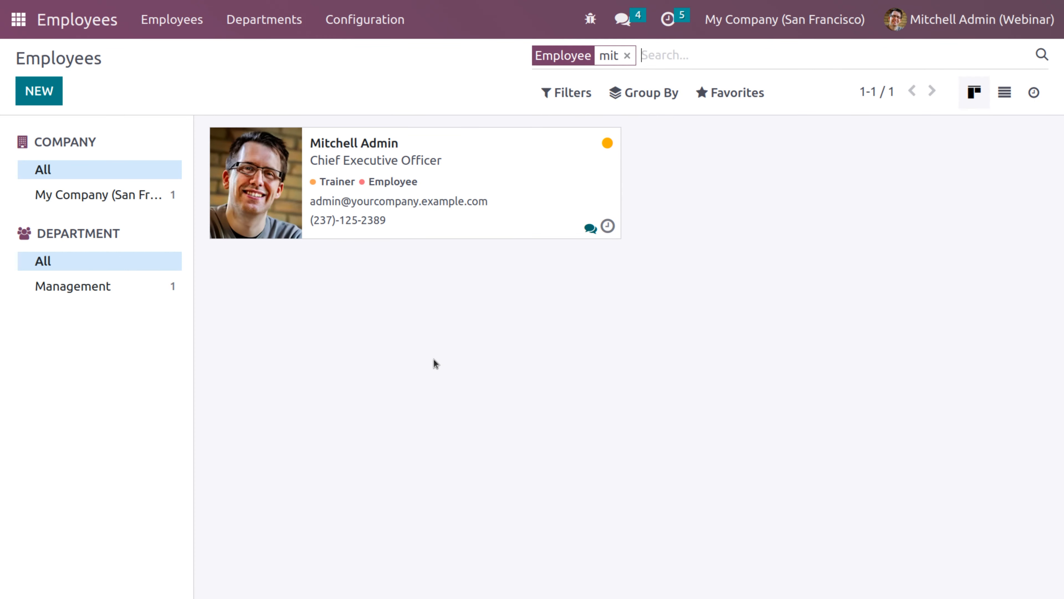
left_click(501, 180)
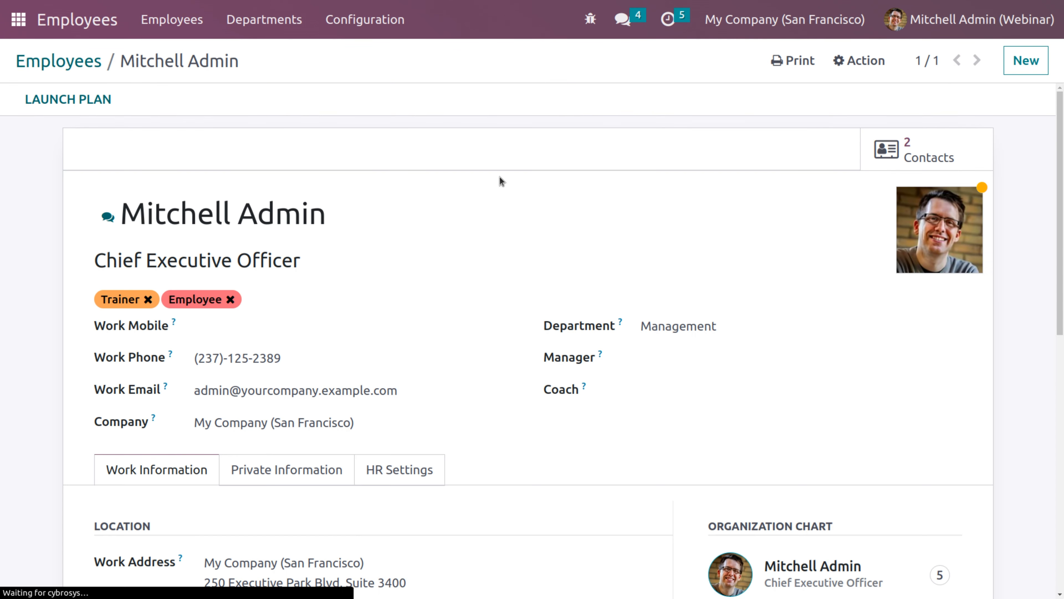
left_click(398, 473)
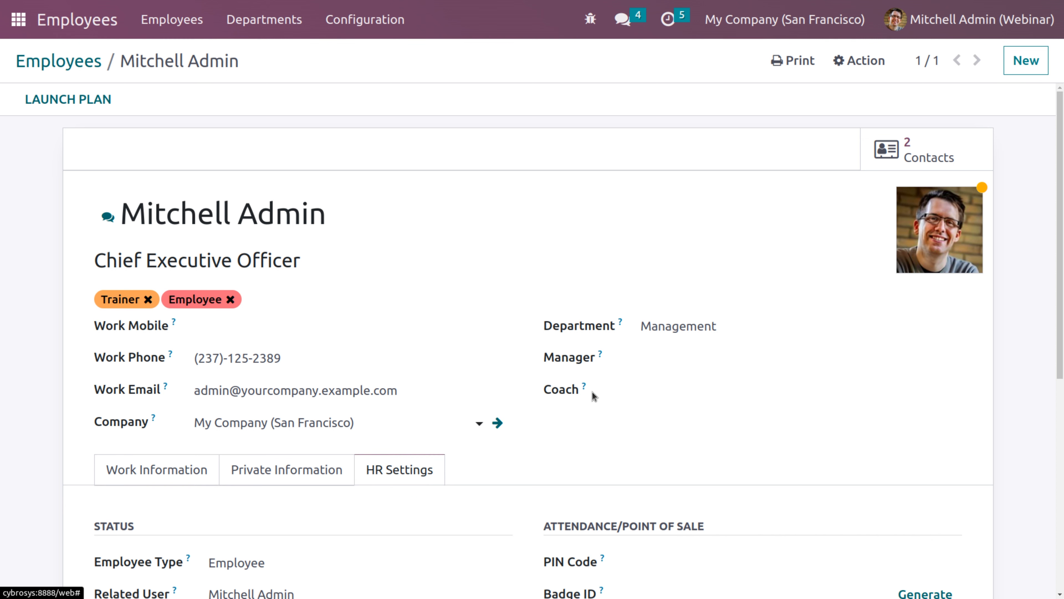
scroll(1057, 194, "down", 3)
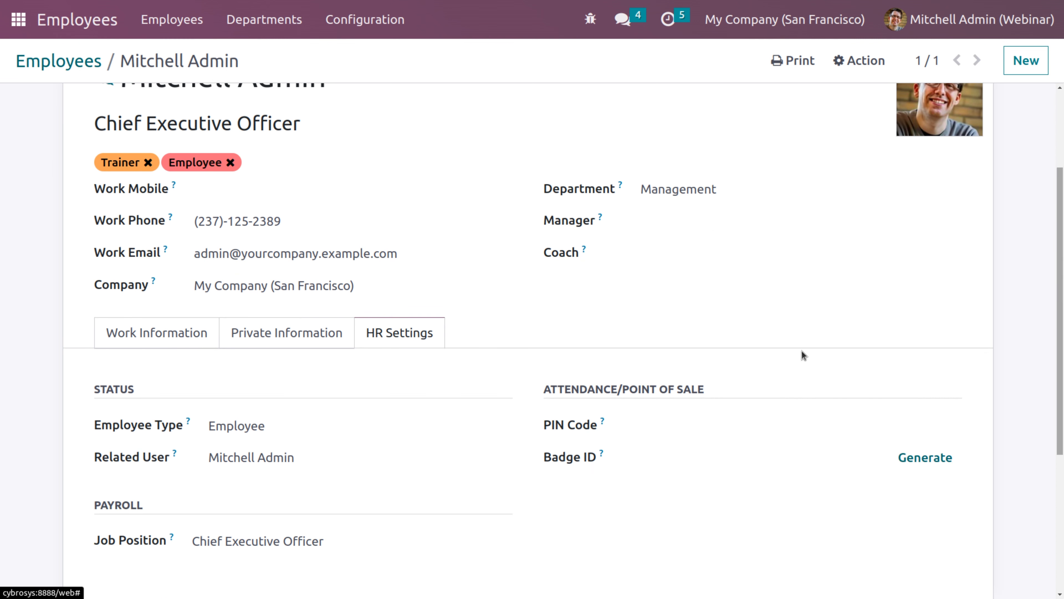
left_click(656, 429)
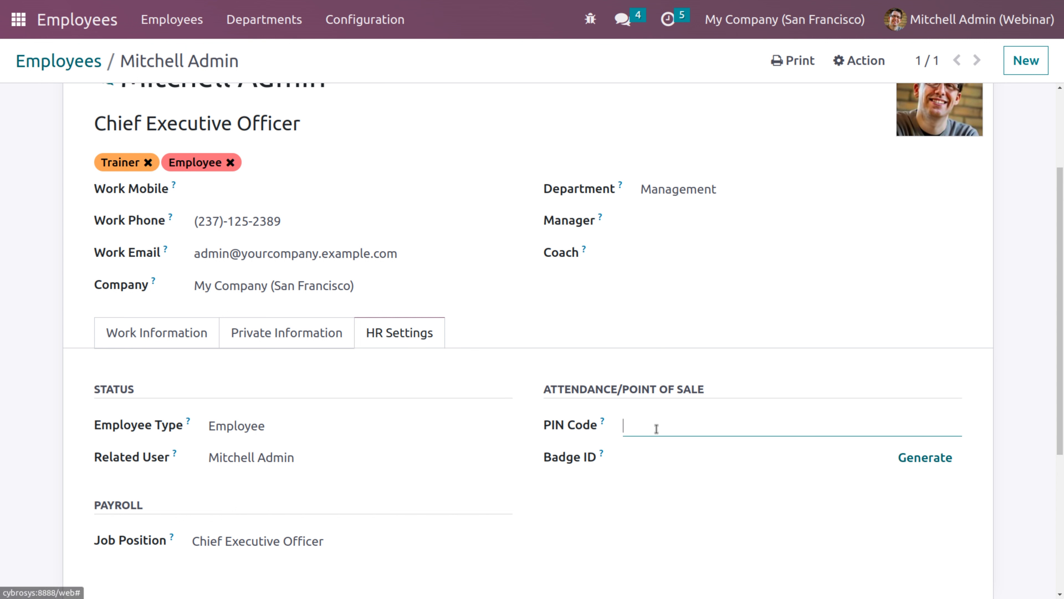
type("0000")
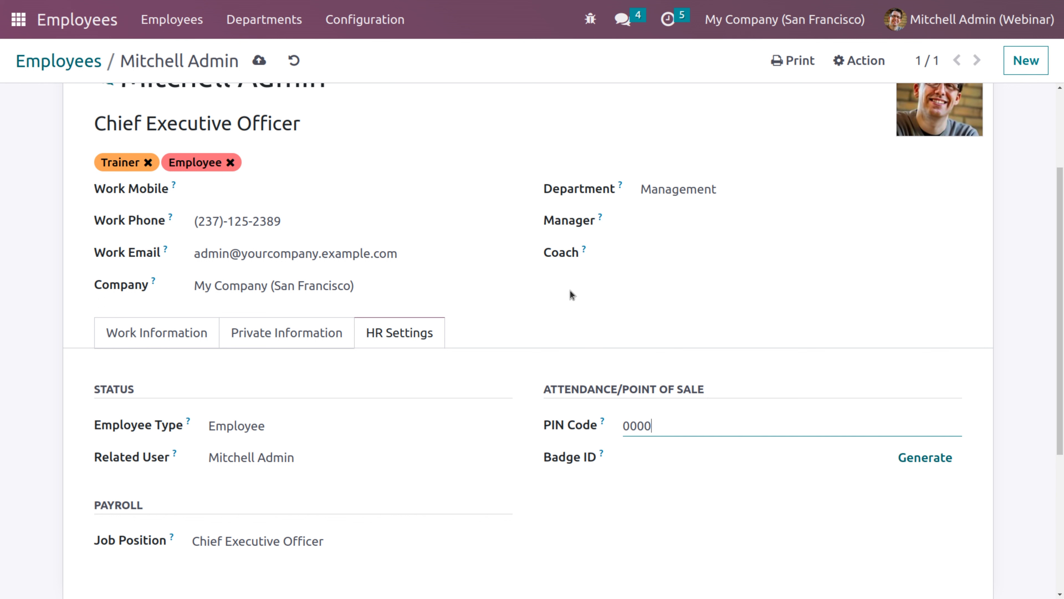
left_click(260, 62)
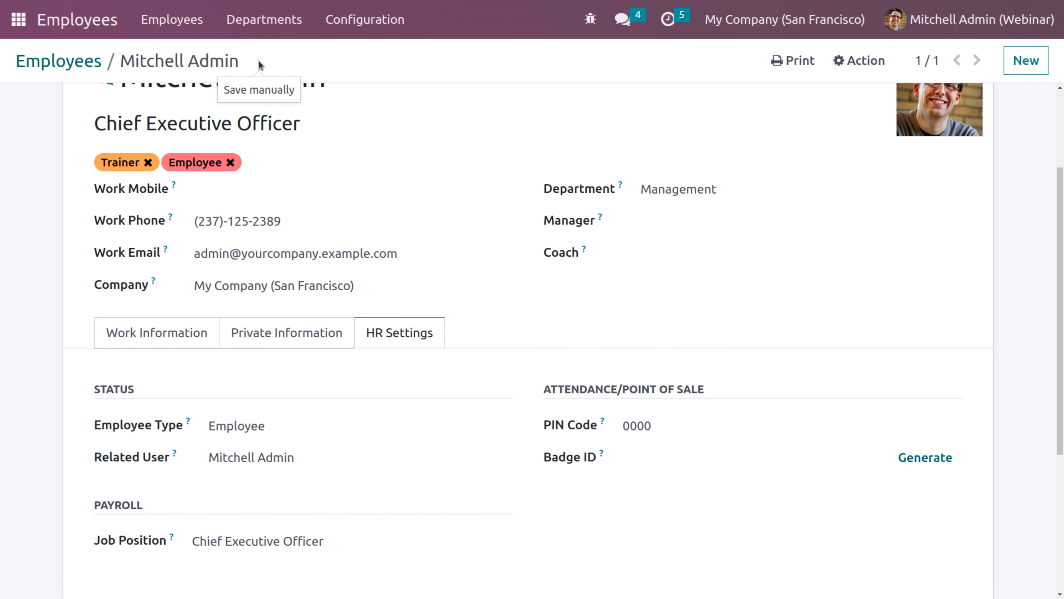
Give the consultant employee a four-digit PIN code and save it
left_click(92, 67)
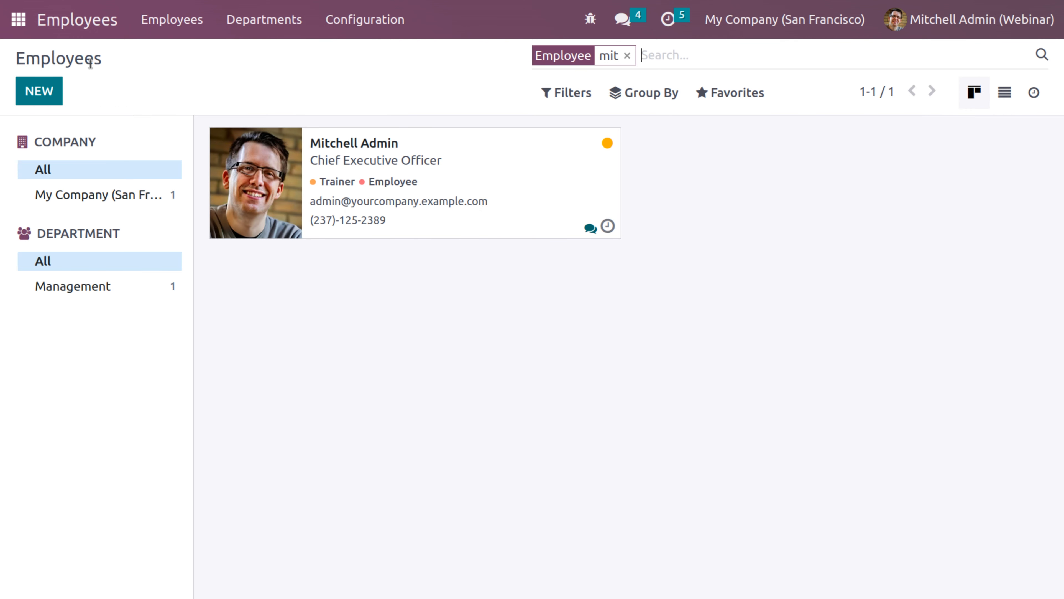
key("BackSpace")
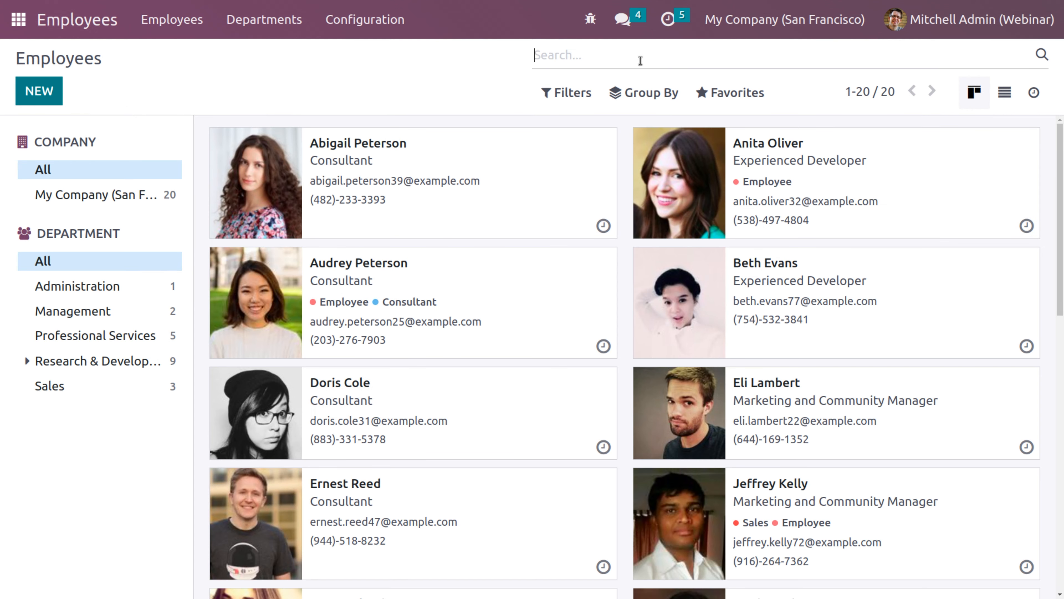
type("dor")
key("Return")
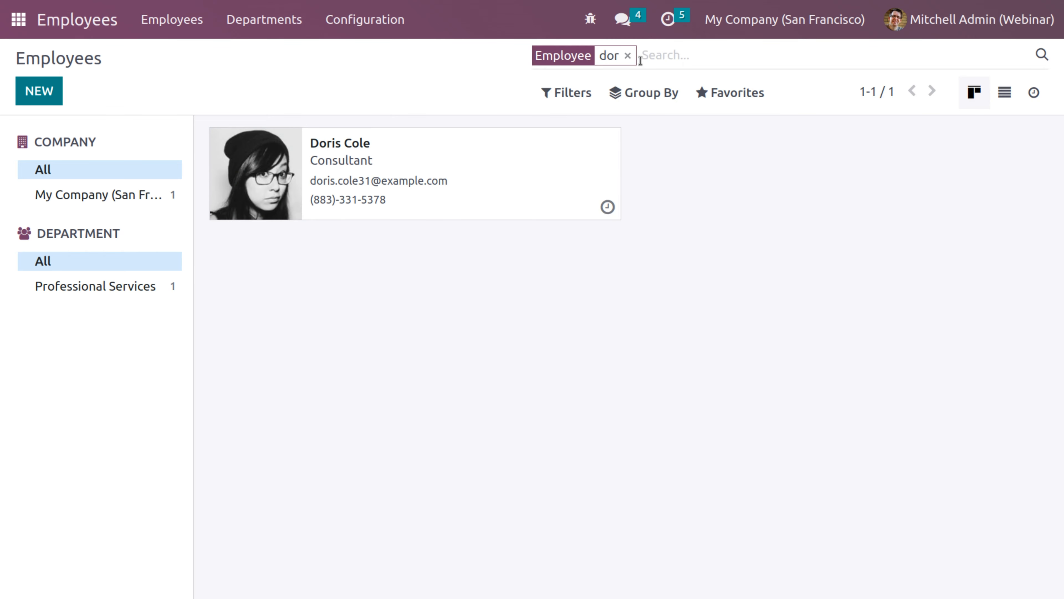
left_click(451, 151)
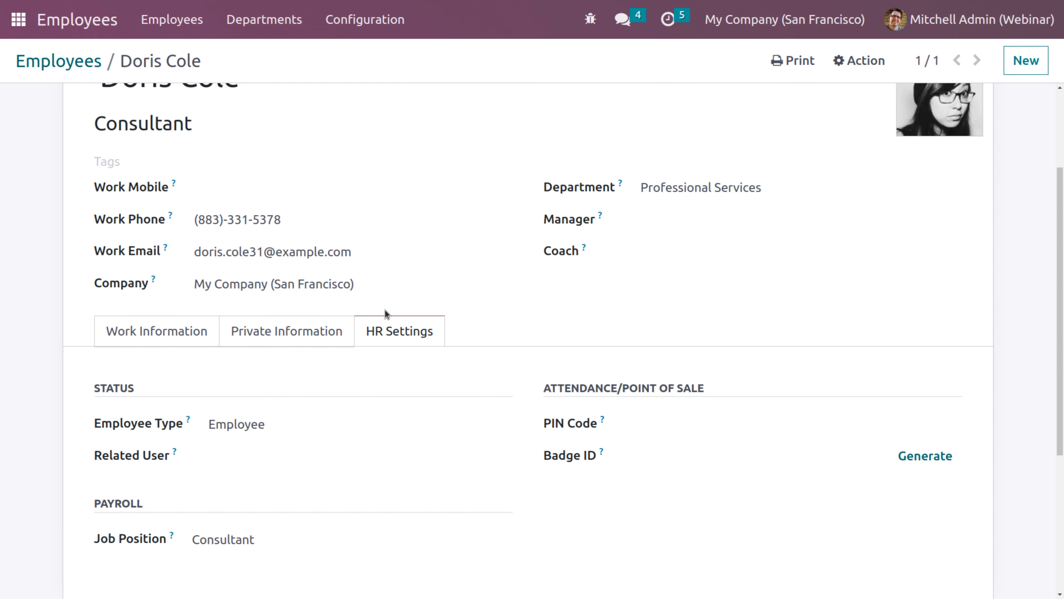
left_click(668, 431)
type("11")
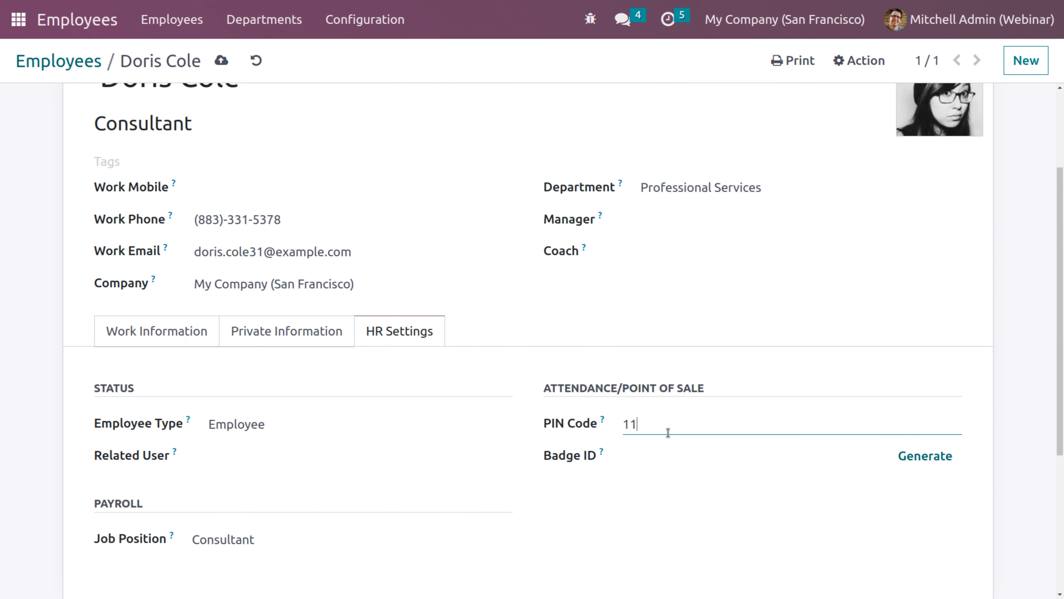
type("11")
left_click(221, 60)
Give the developer employee a four-digit PIN code and save it
left_click(80, 67)
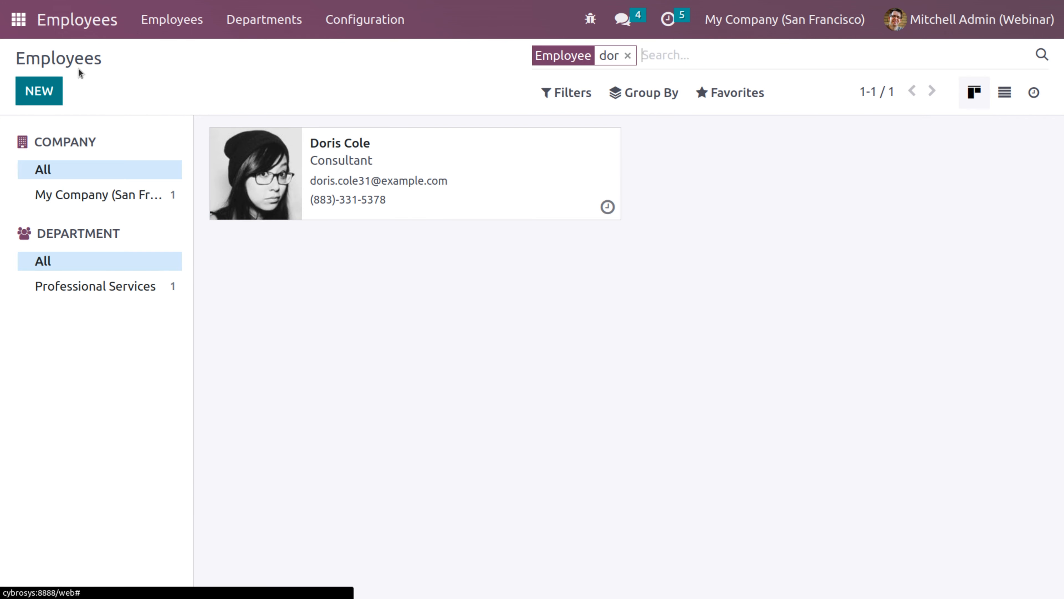
key("BackSpace")
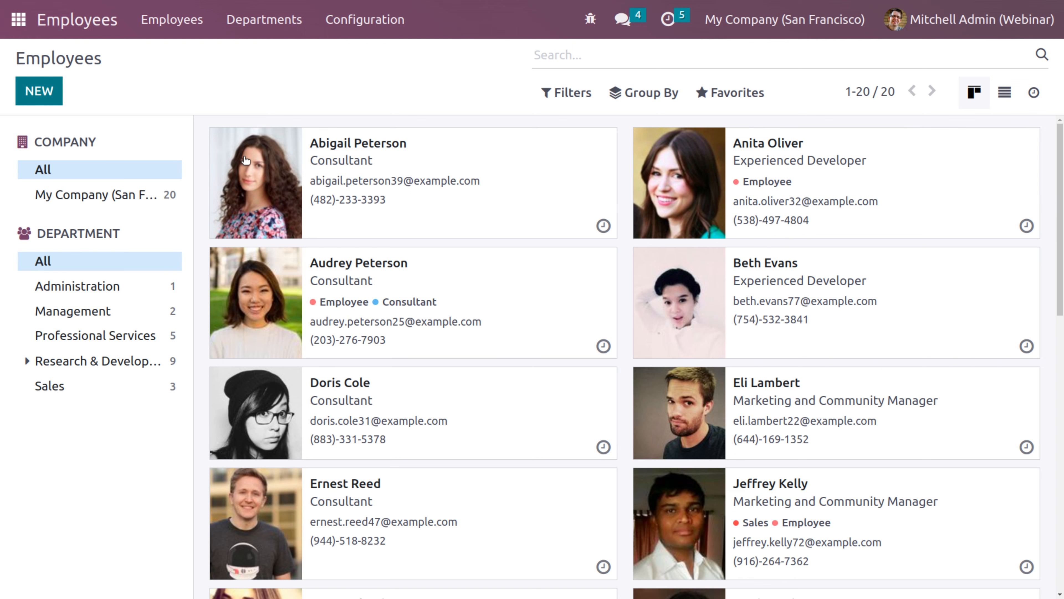
type("beth")
key("Return")
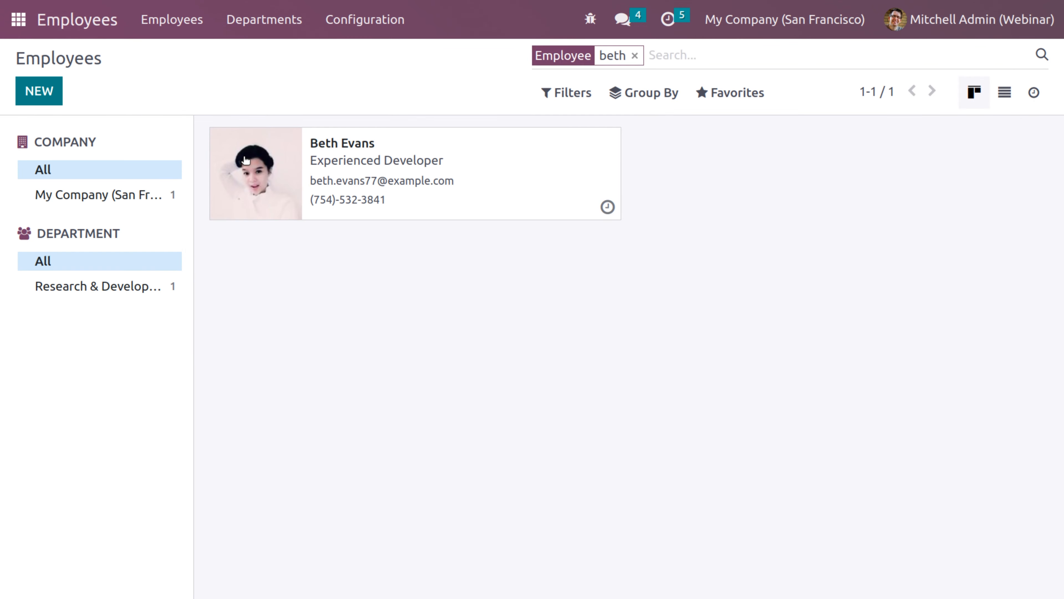
left_click(402, 181)
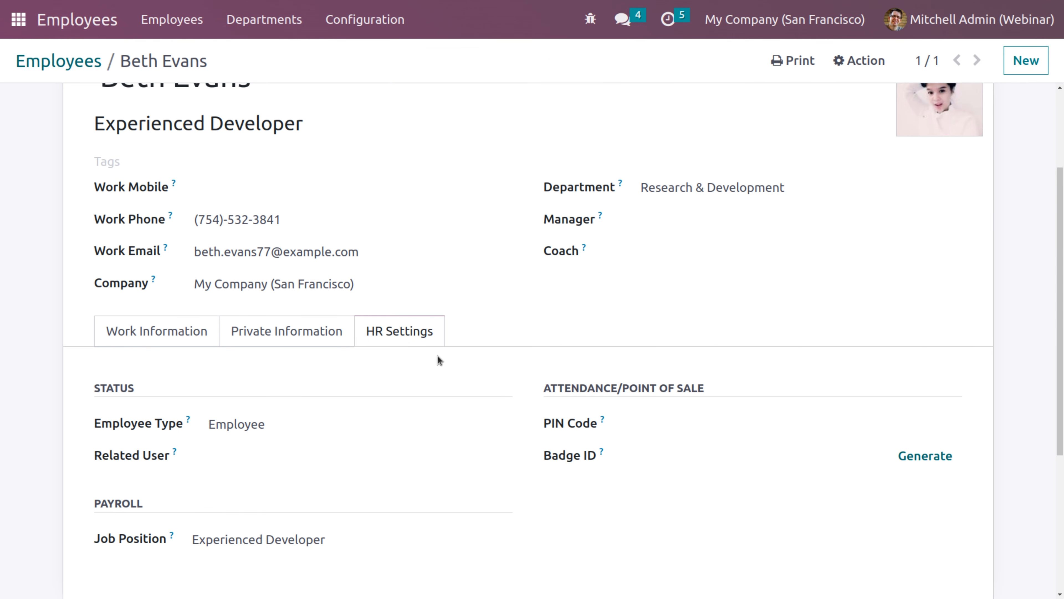
left_click(650, 427)
type("22")
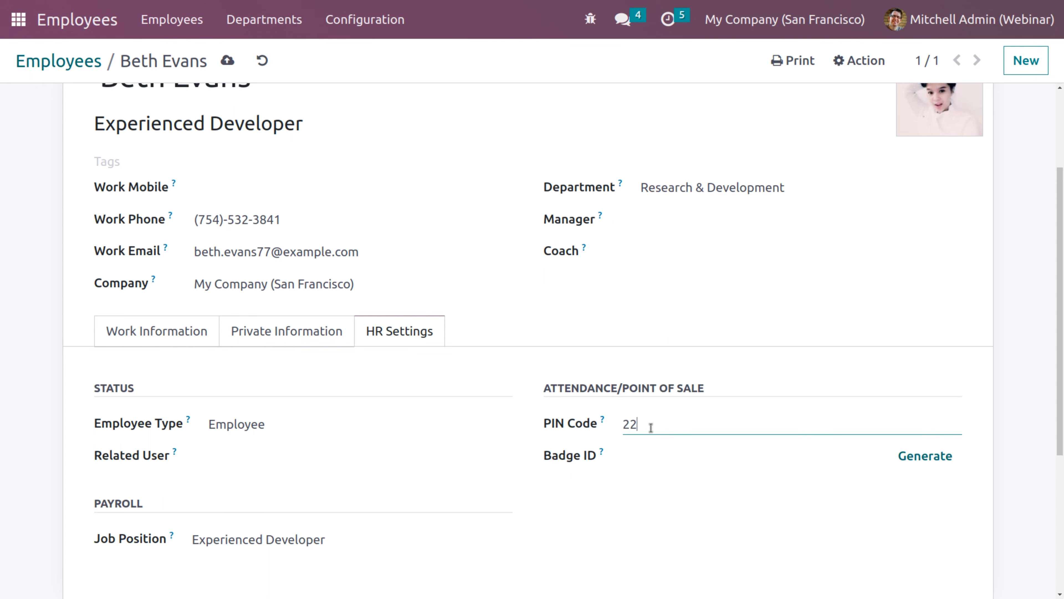
type("22")
left_click(228, 58)
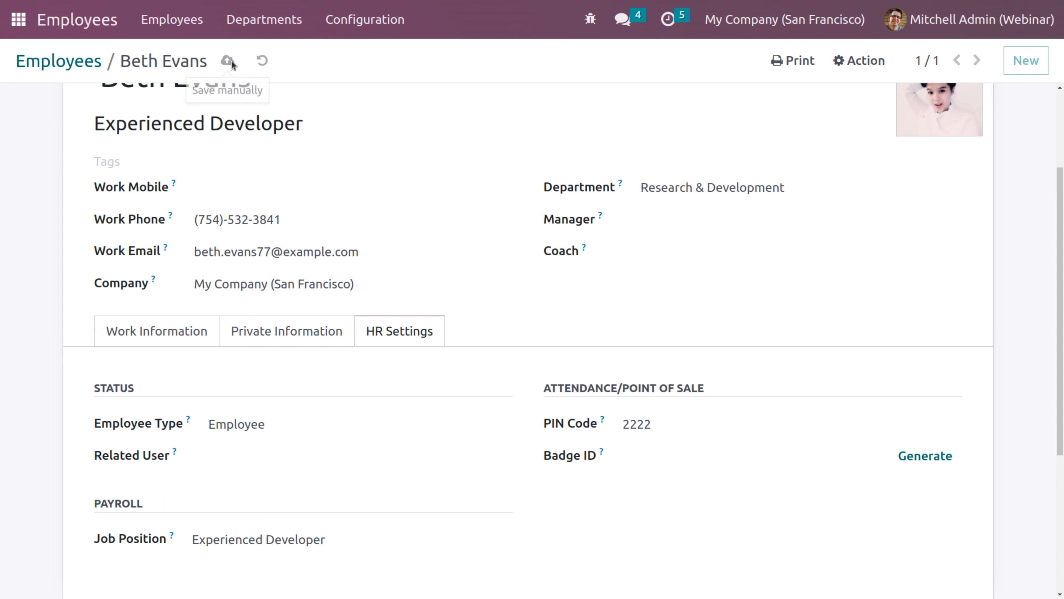
left_click(18, 19)
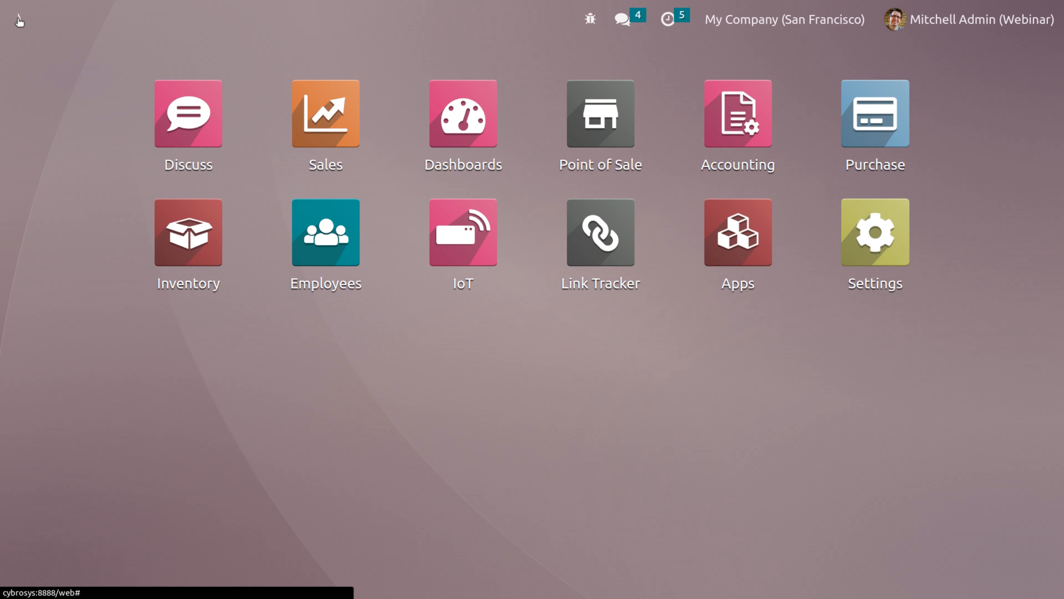
Open Point of Sale settings, scroll through the Payment section, then back to PoS Interface
left_click(573, 155)
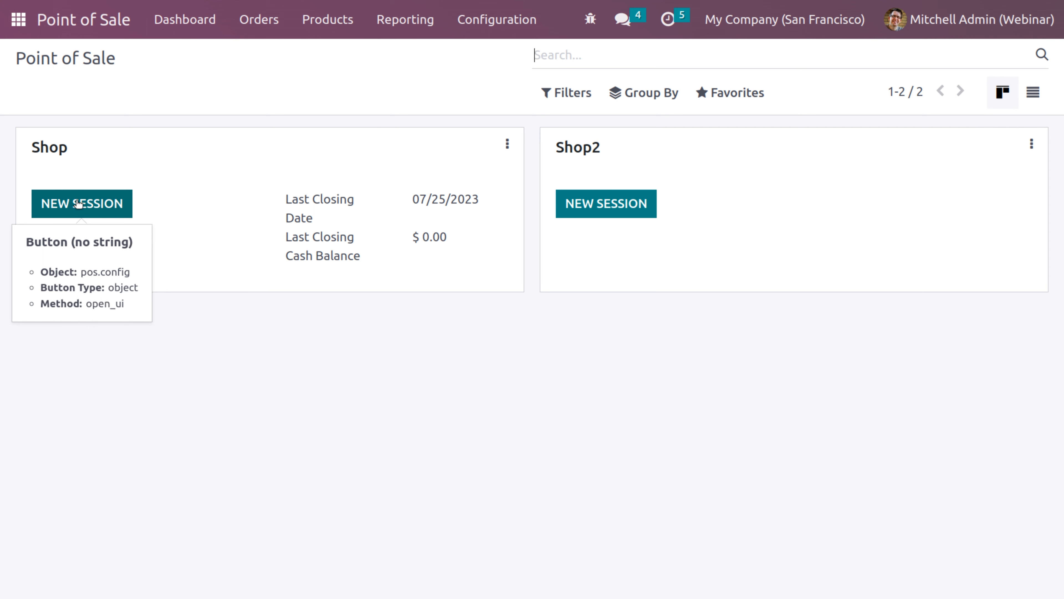
left_click(491, 23)
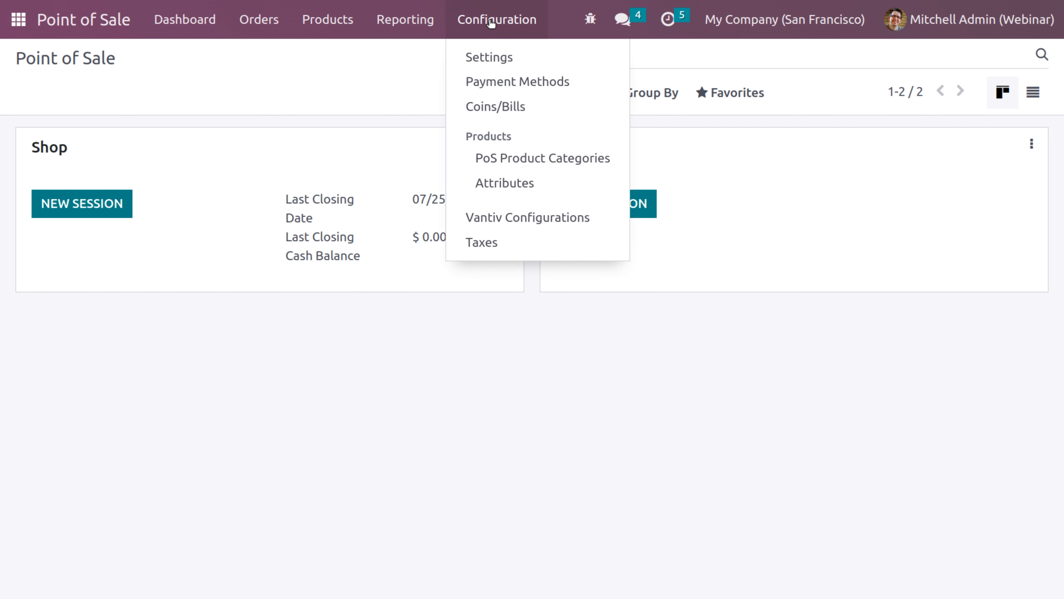
left_click(487, 57)
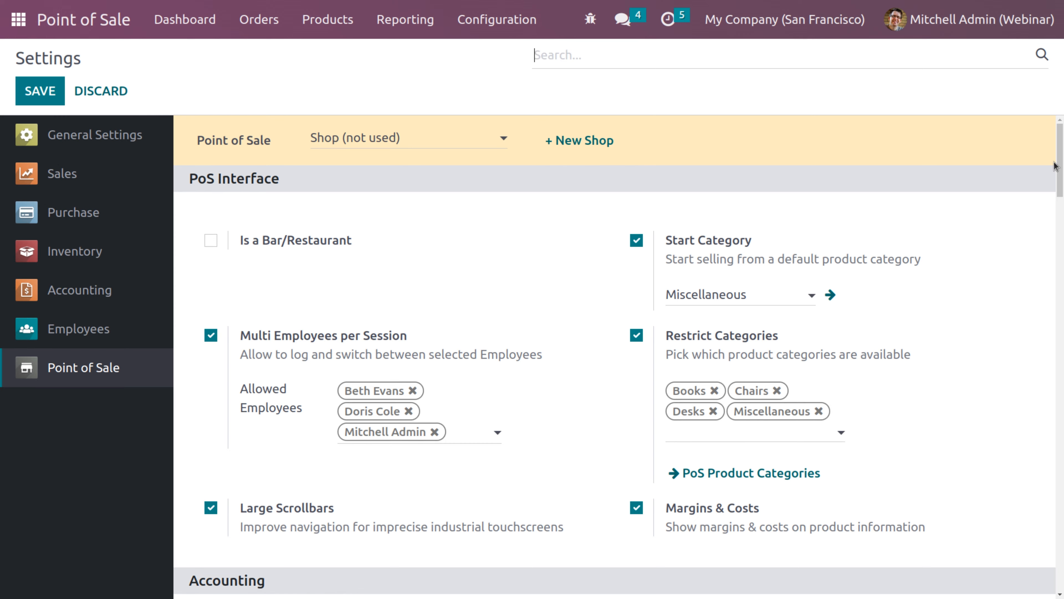
left_click_drag(1060, 141, 1059, 354)
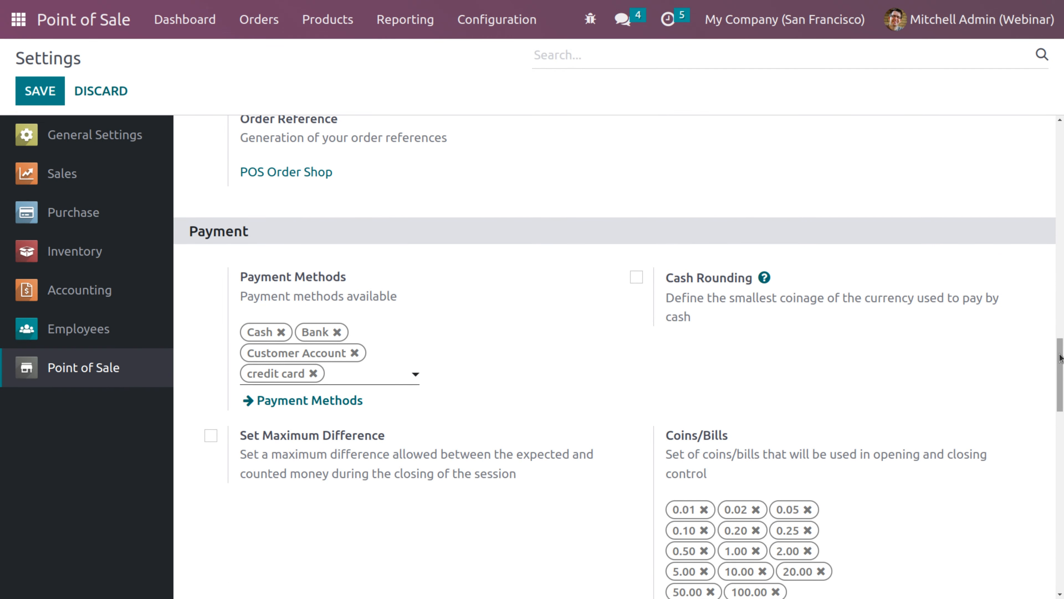
scroll(1061, 357, "down", 3)
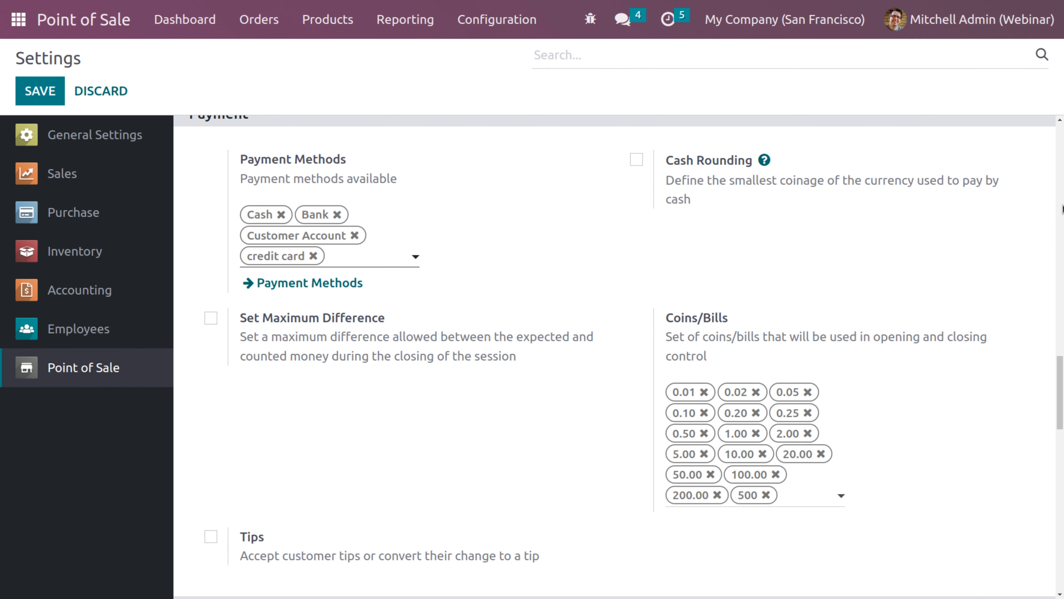
left_click(1061, 208)
left_click(1062, 206)
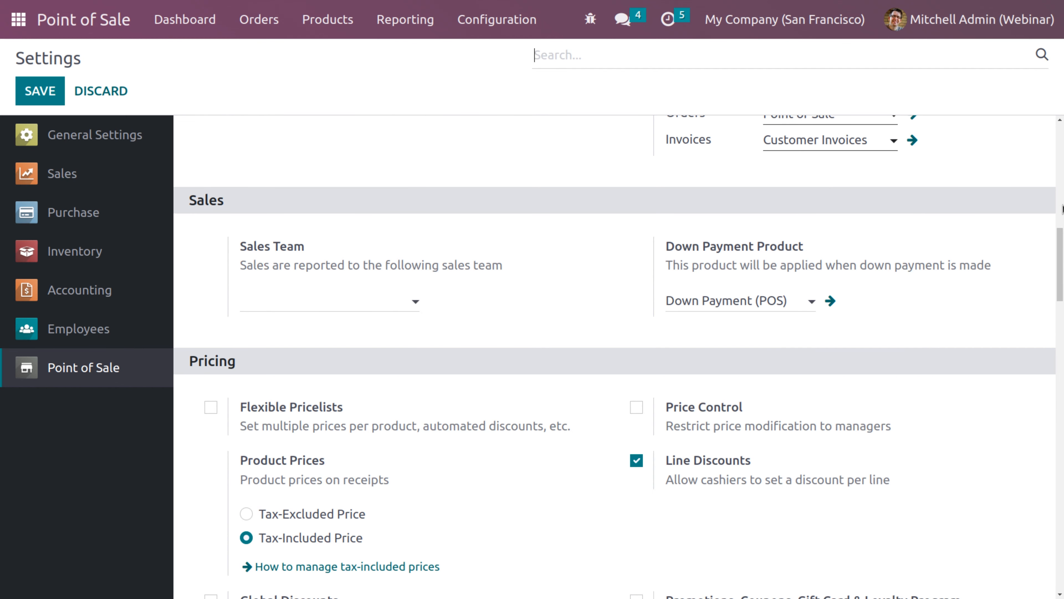
left_click_drag(1063, 252, 1063, 114)
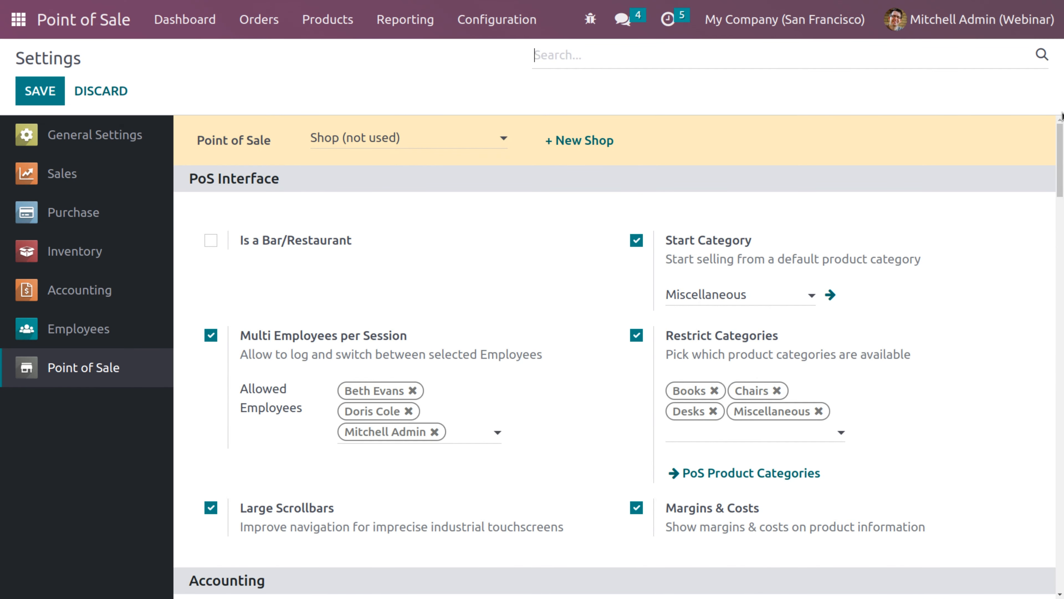
Start a new Shop session and choose the admin as cashier
left_click(173, 34)
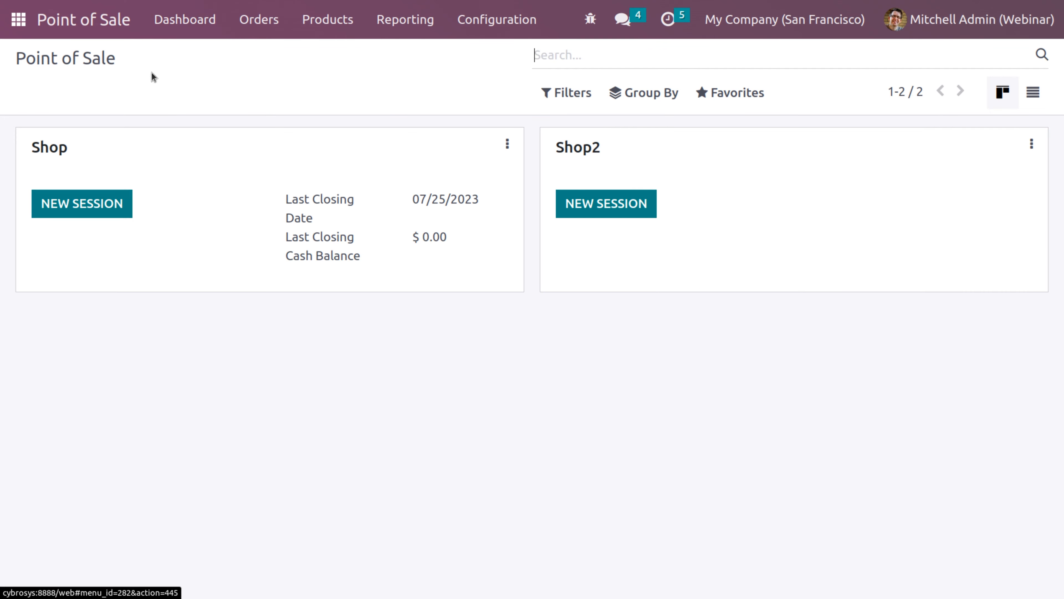
left_click(64, 203)
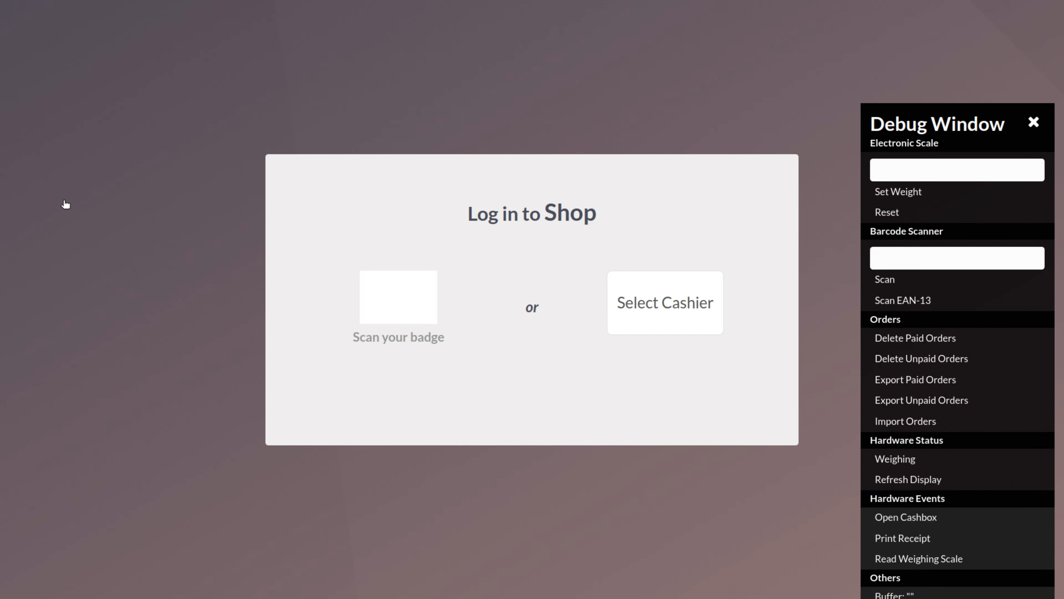
left_click(1033, 124)
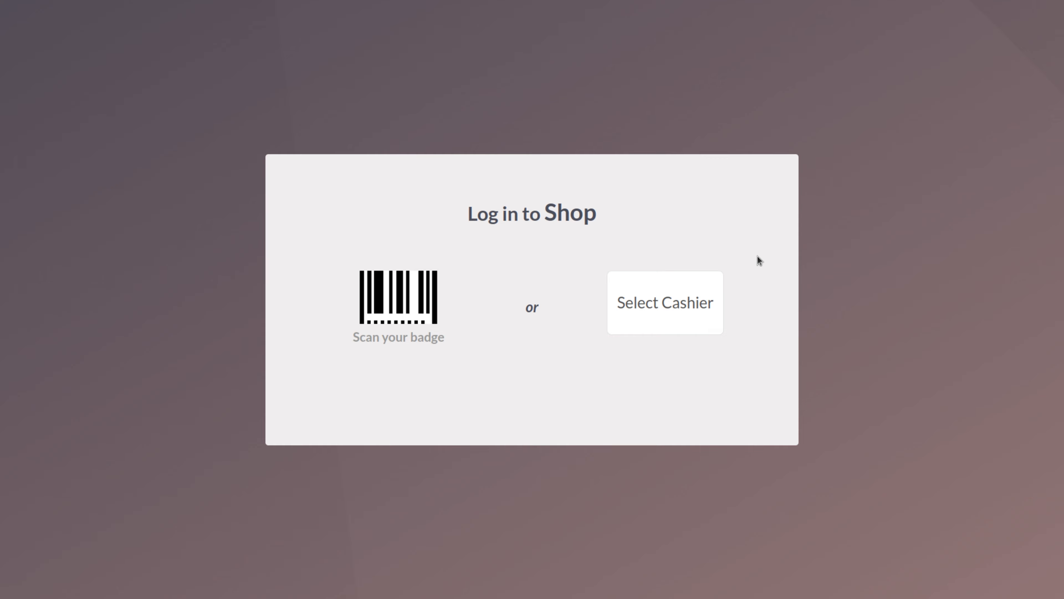
left_click(690, 311)
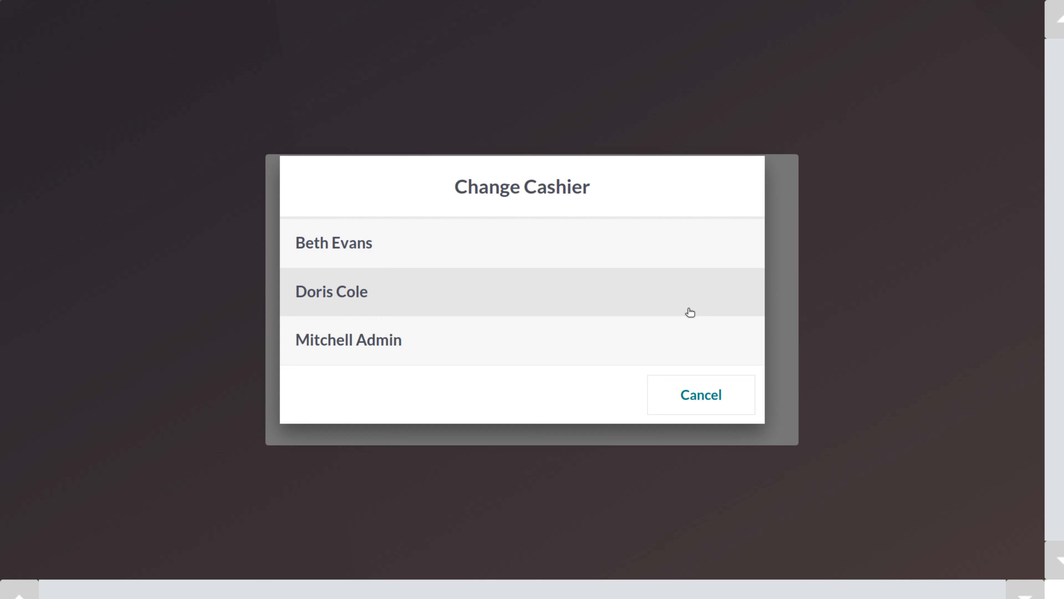
left_click(406, 343)
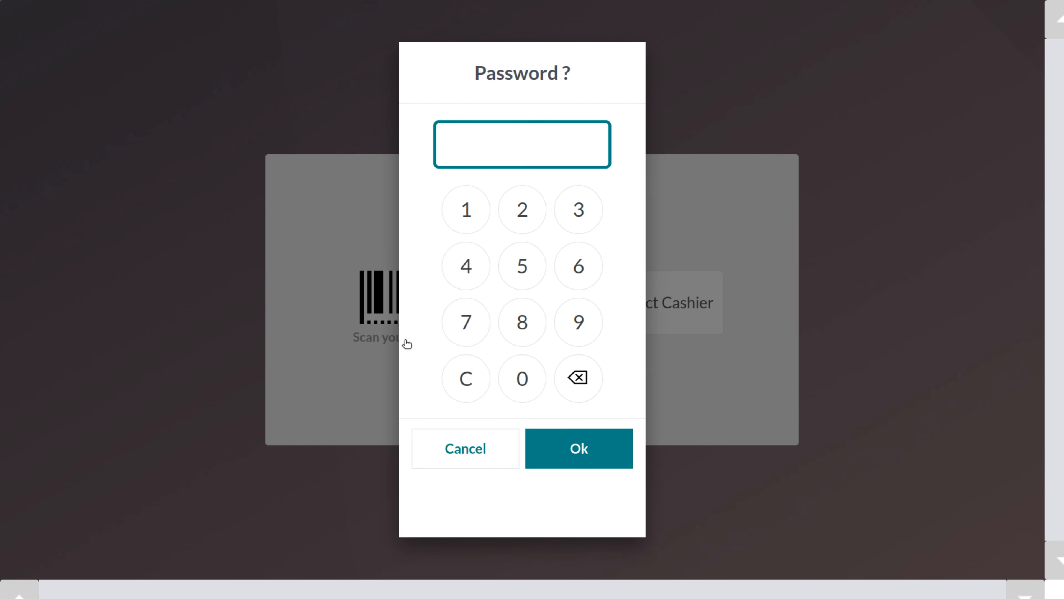
Enter the admin cashier's PIN and confirm to load the shop
left_click(525, 385)
left_click(525, 384)
left_click(525, 385)
left_click(559, 463)
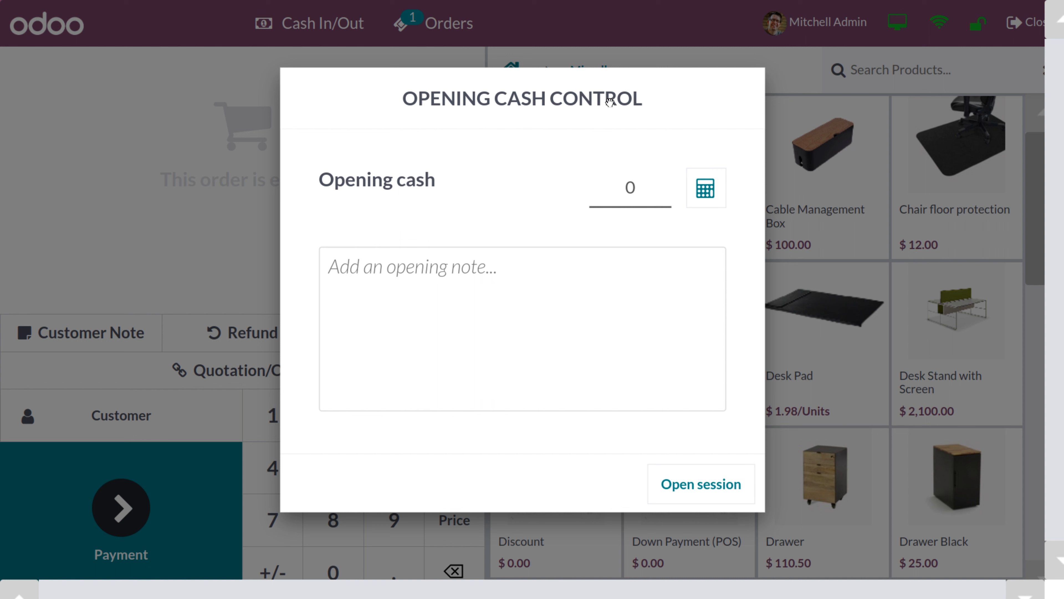
Enter 500 opening cash, counted as one $100 and two $200 bills, and open the session
left_click(645, 201)
key("BackSpace")
type("500")
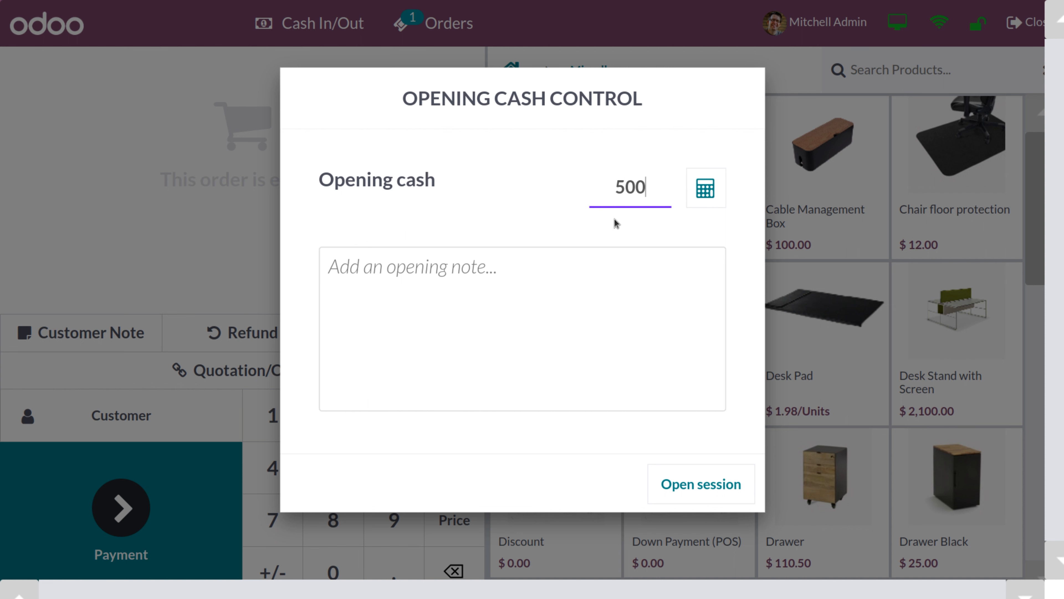
left_click(706, 191)
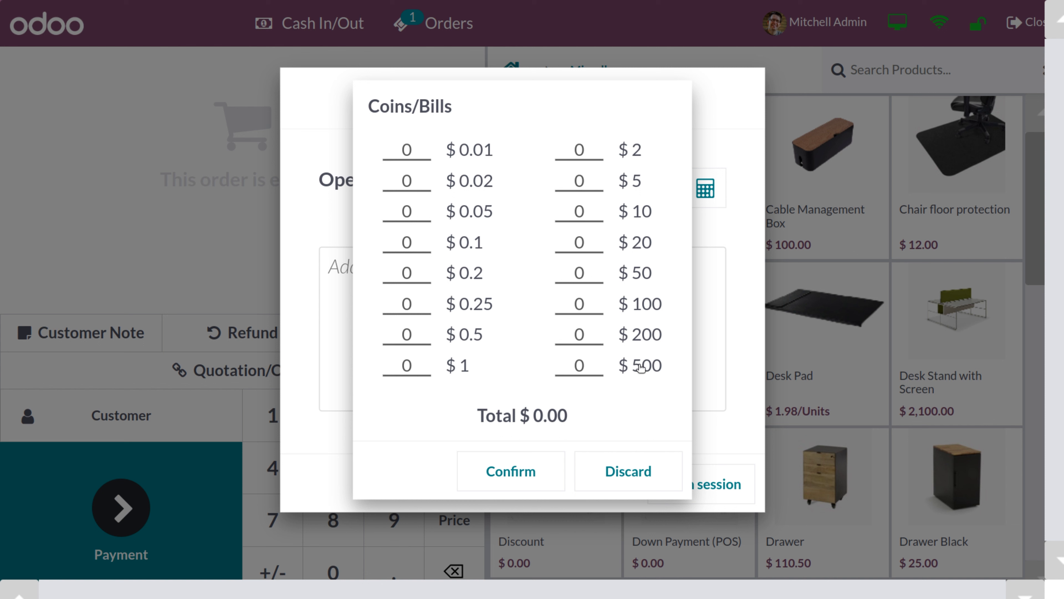
left_click(593, 308)
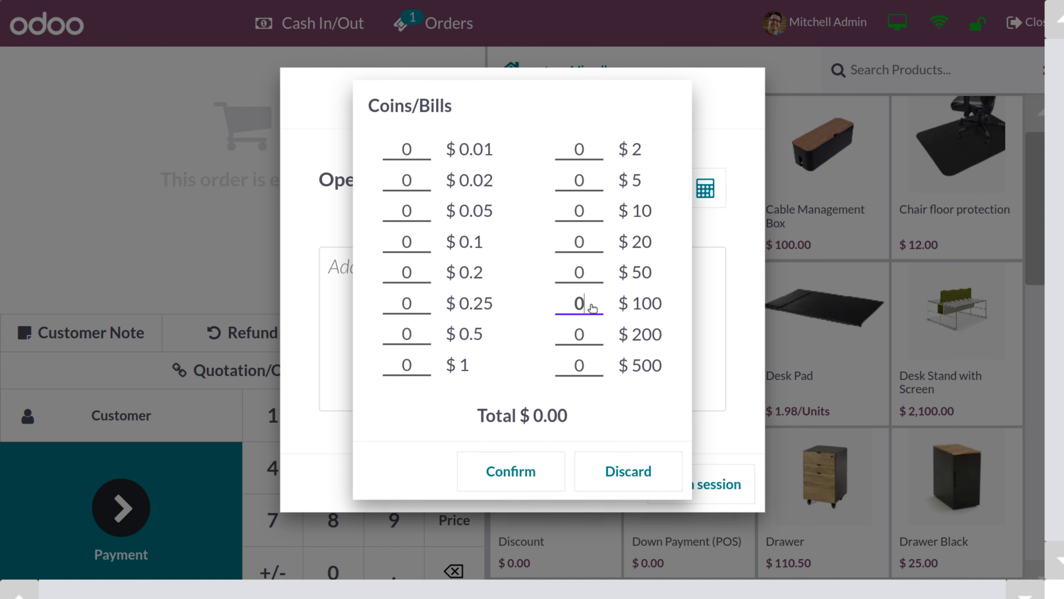
type("1")
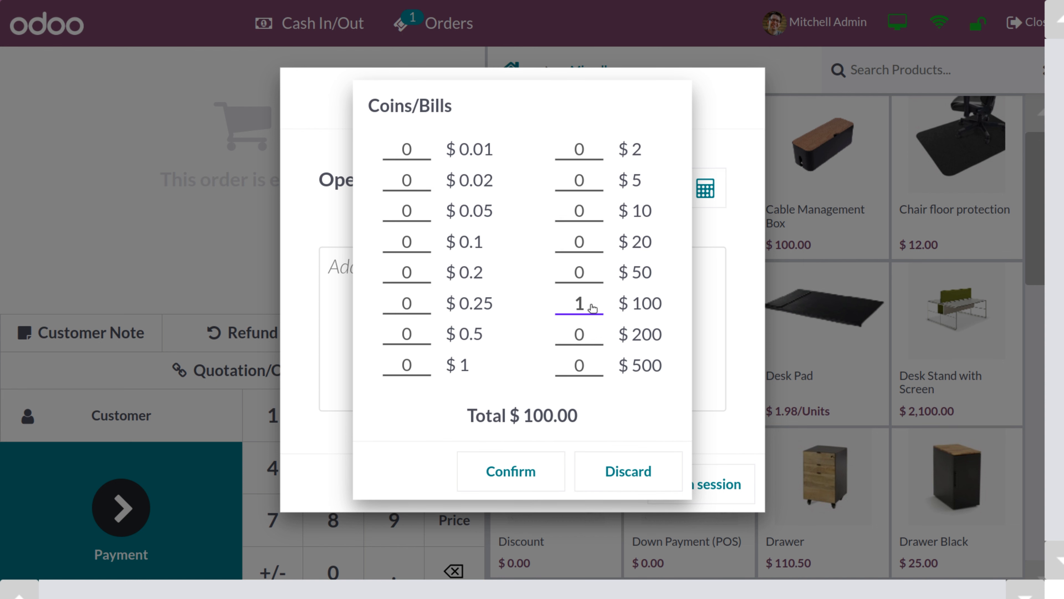
left_click(592, 337)
type("2")
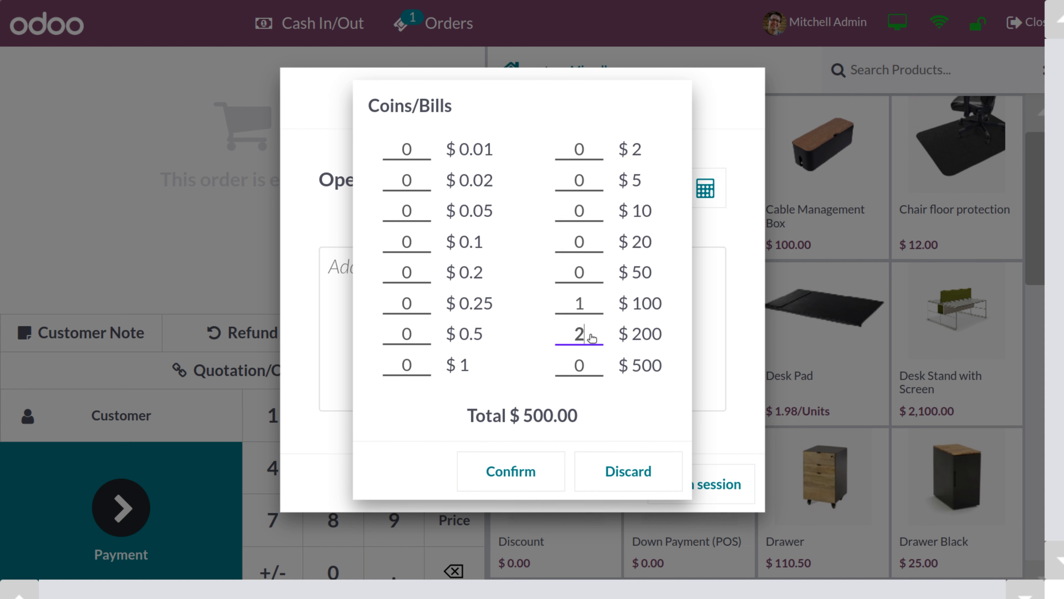
left_click(524, 401)
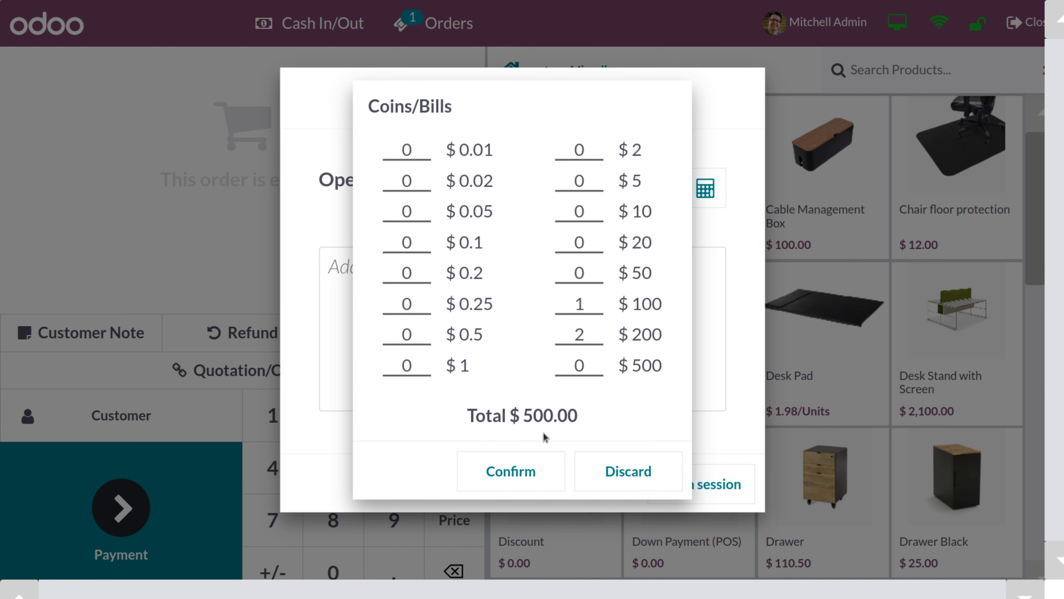
left_click(535, 478)
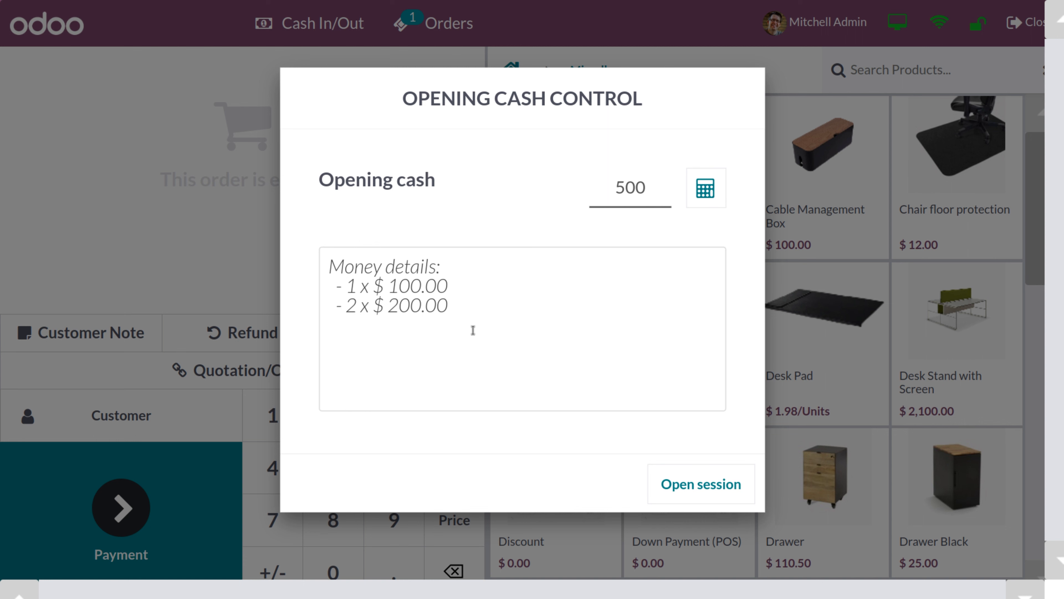
left_click(689, 491)
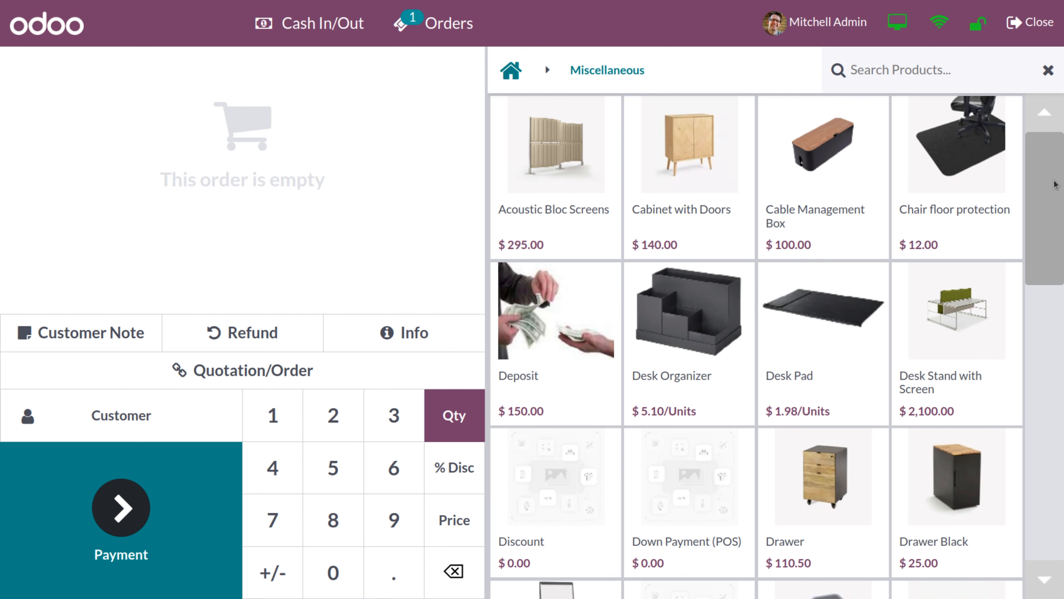
Try a product search for 'dr', clear it, then filter the catalogue to the Books category
left_click_drag(1048, 162, 1031, 141)
left_click(879, 72)
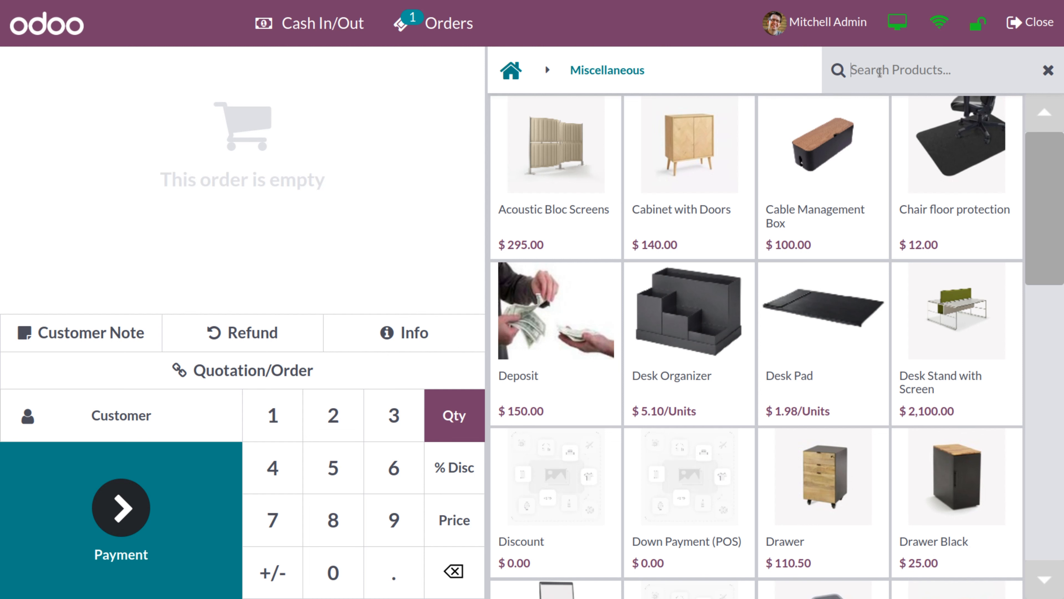
type("dra")
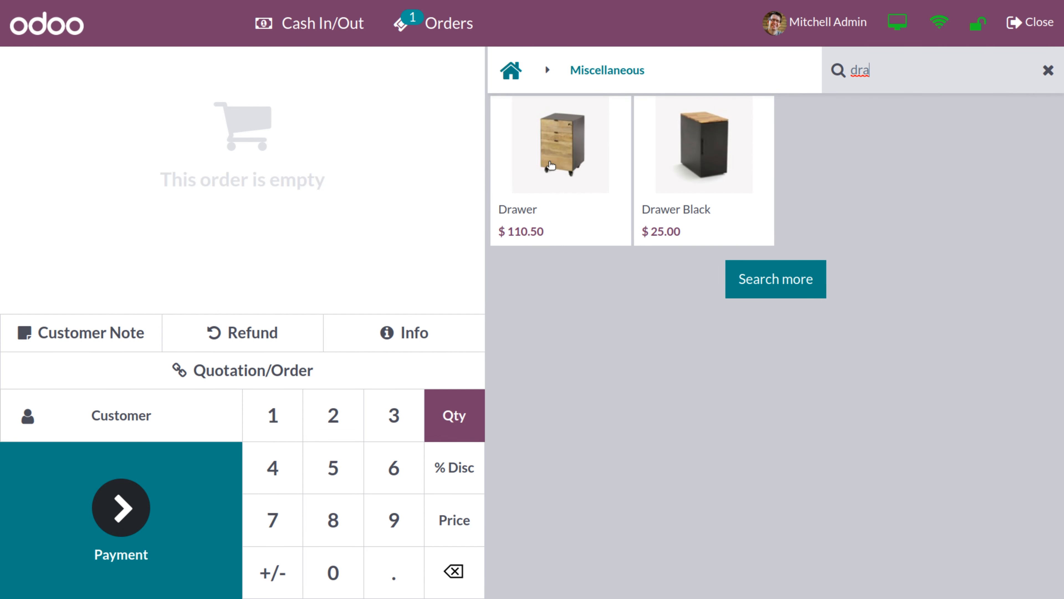
left_click(1048, 77)
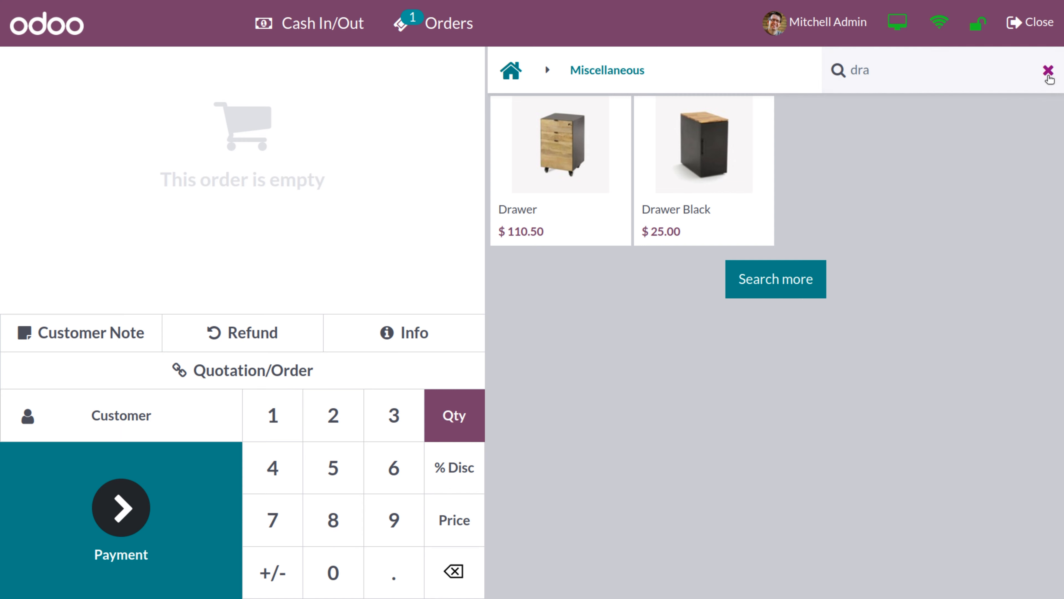
left_click(519, 70)
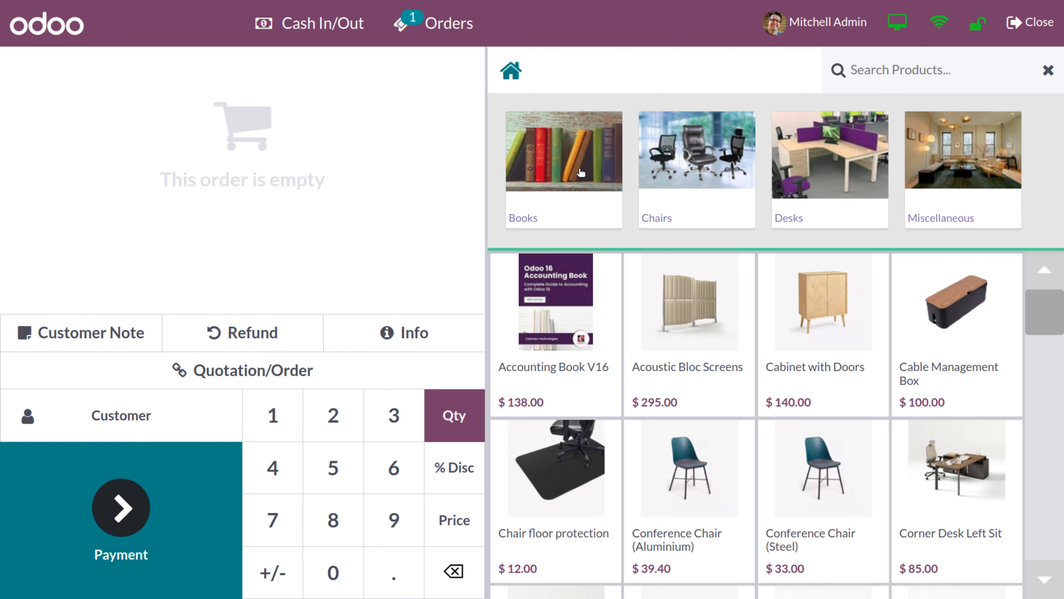
left_click(560, 179)
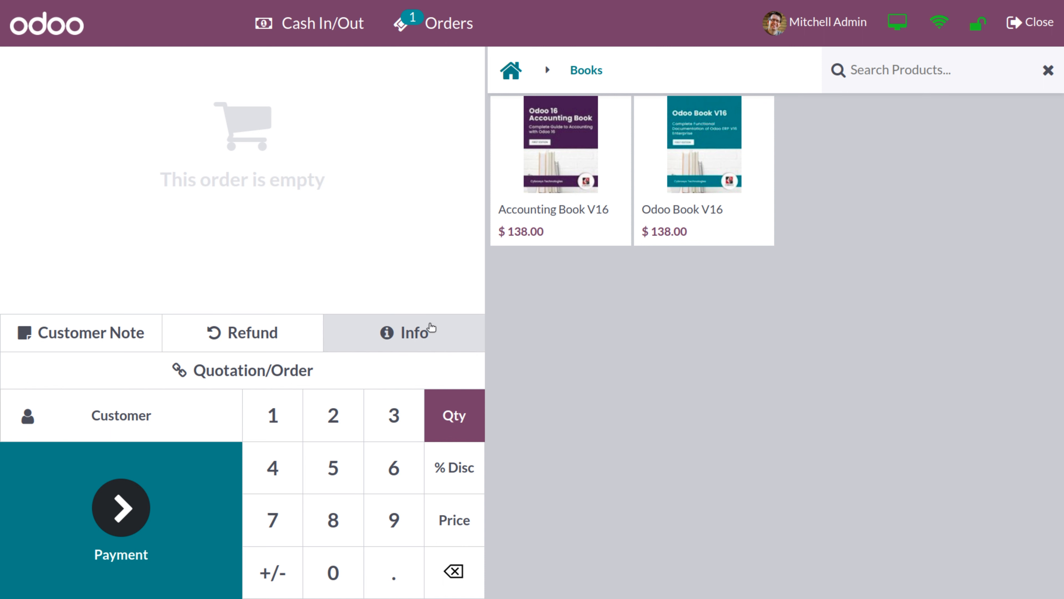
left_click(391, 334)
left_click(543, 208)
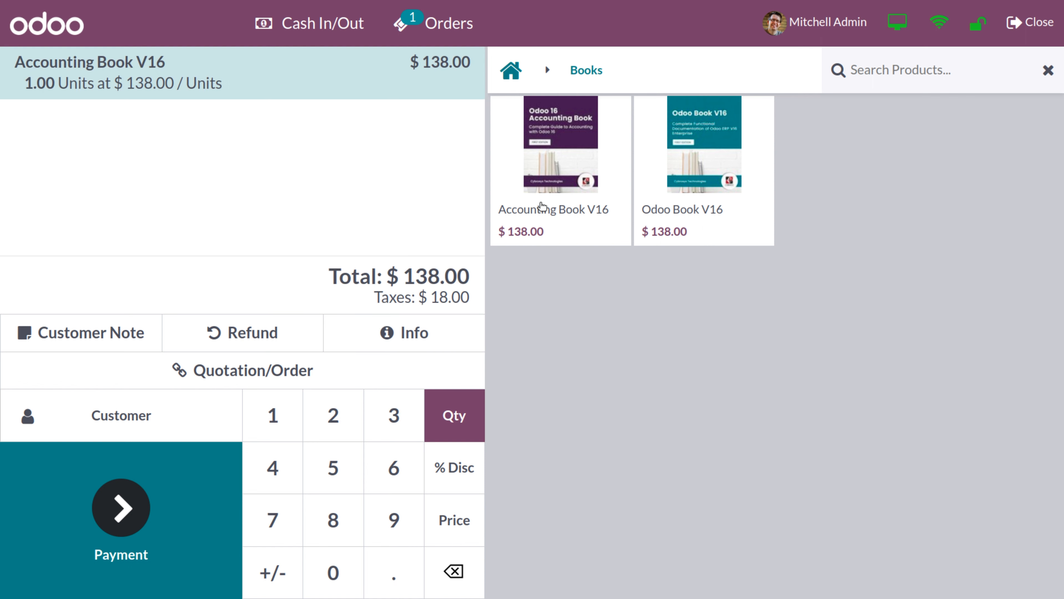
left_click(386, 333)
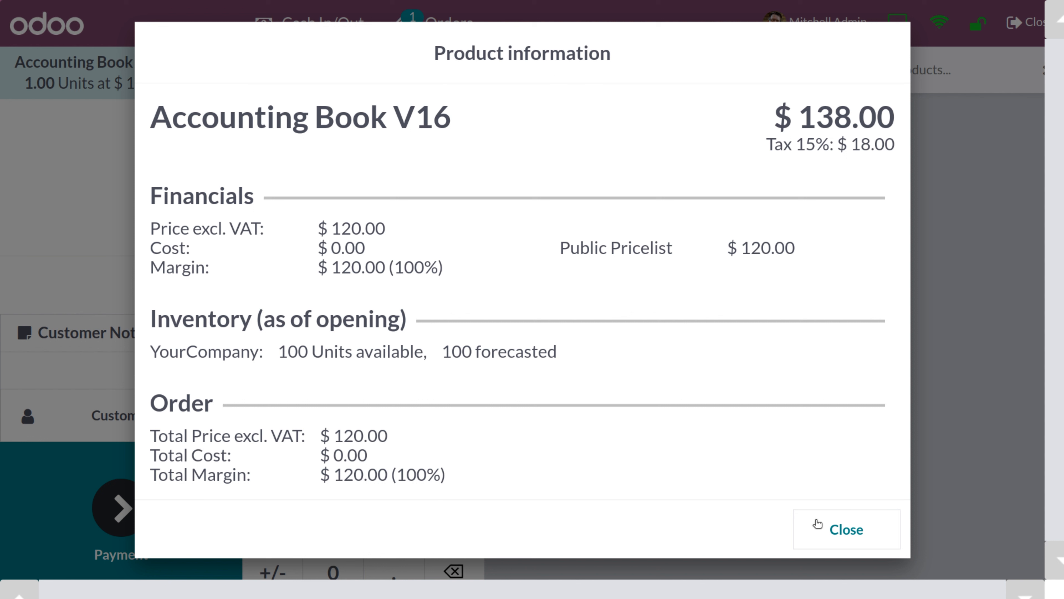
left_click(845, 542)
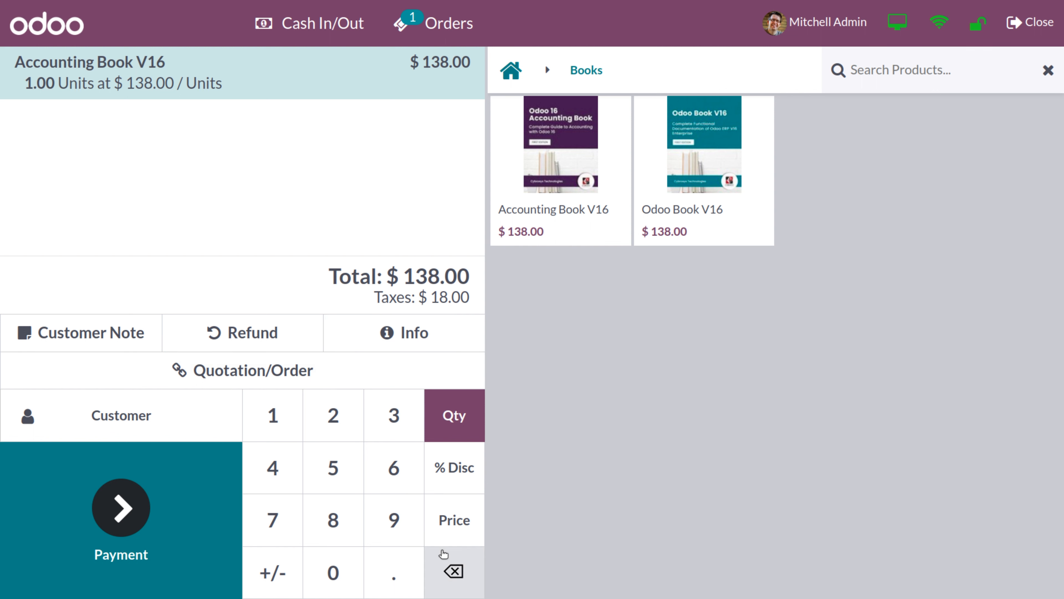
left_click(454, 574)
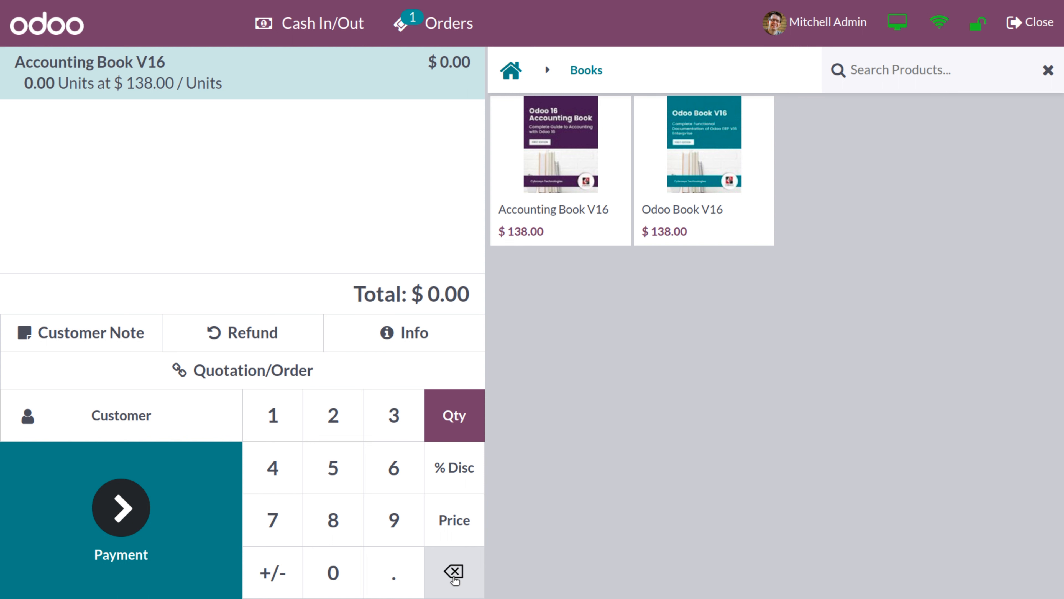
left_click(454, 574)
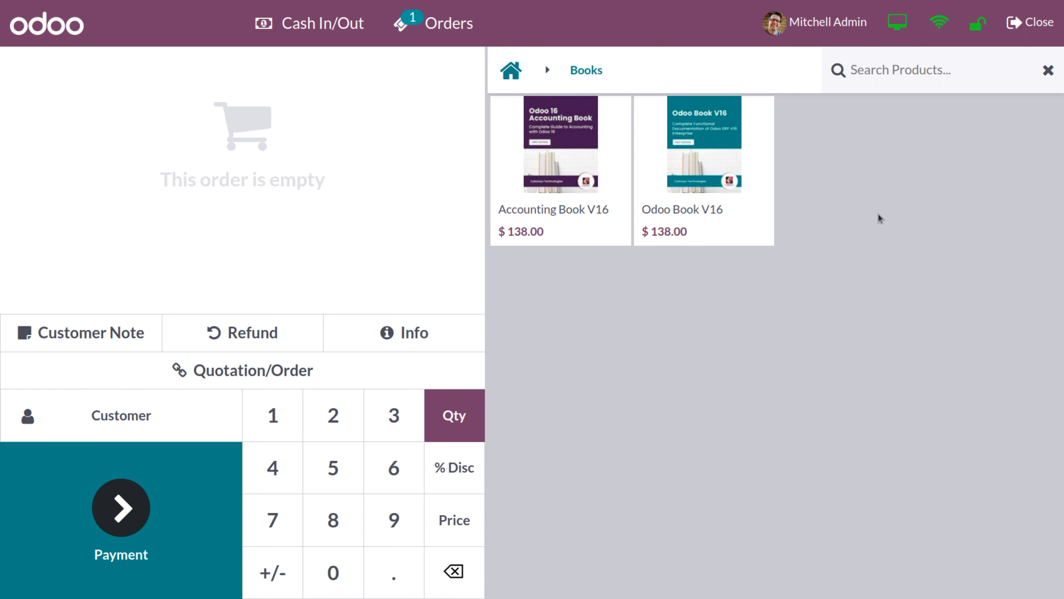
left_click(1036, 29)
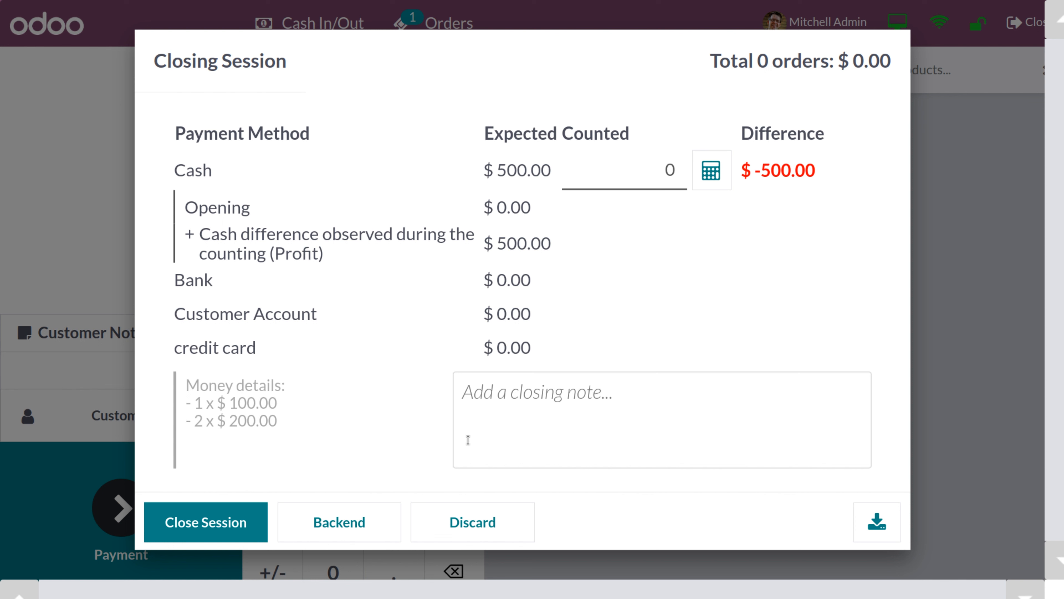
left_click(466, 524)
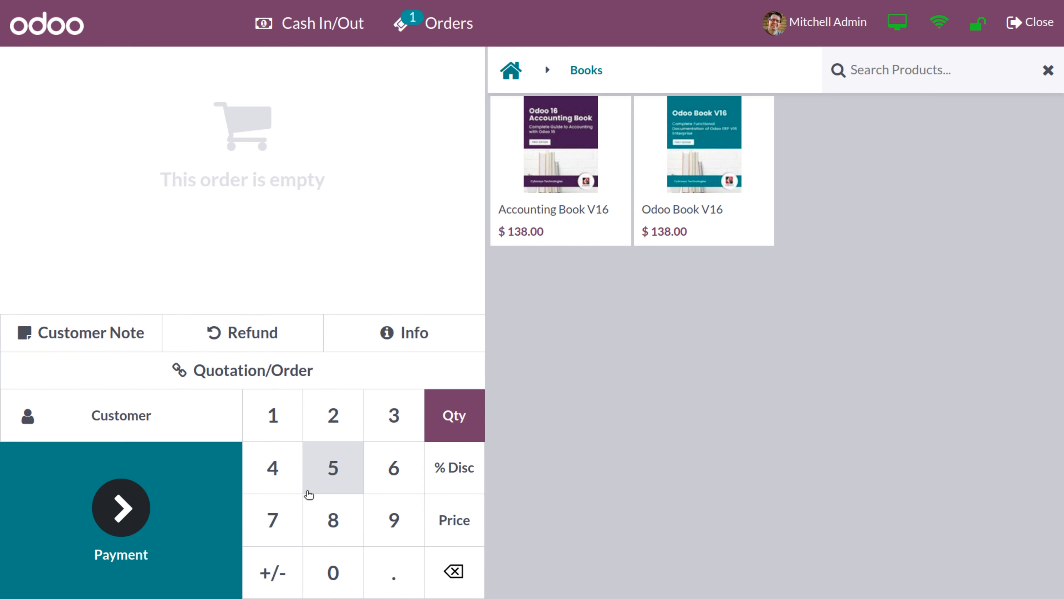
Search the customer list and assign the matching customer to the order
left_click(149, 417)
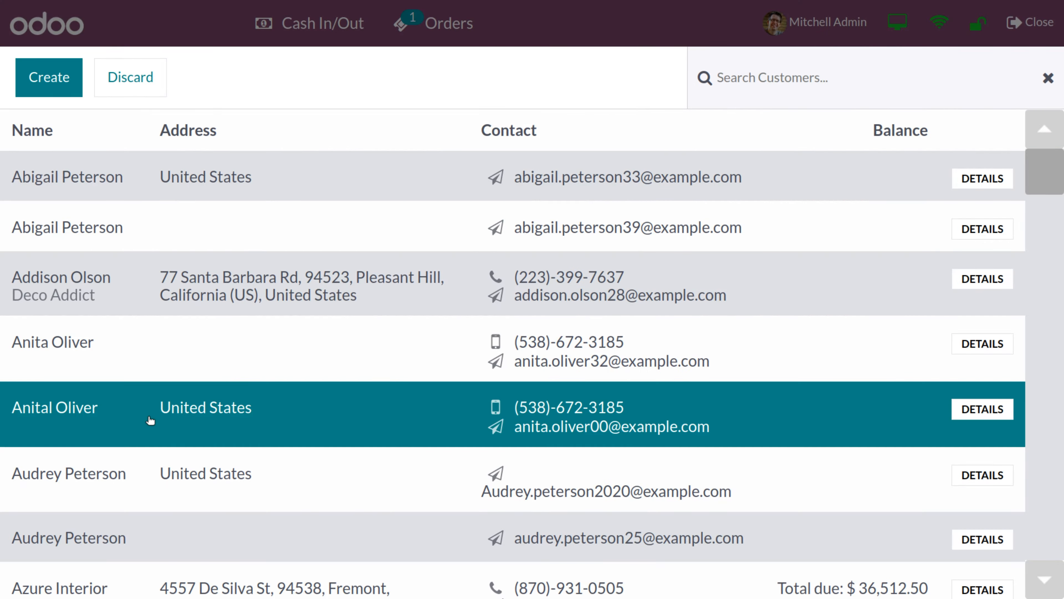
left_click(746, 76)
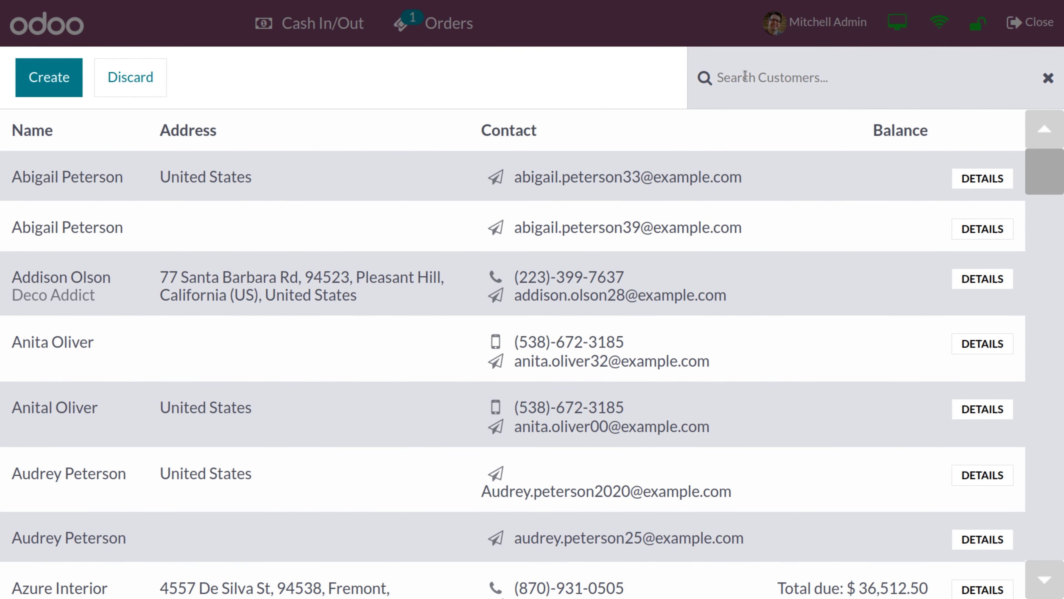
type("fer")
left_click(476, 170)
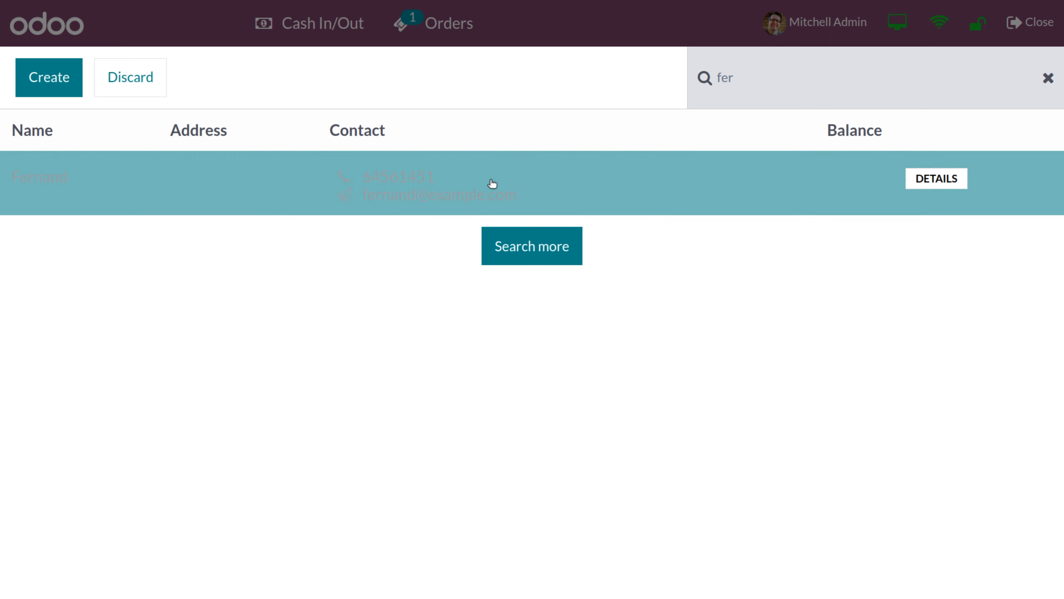
left_click(439, 188)
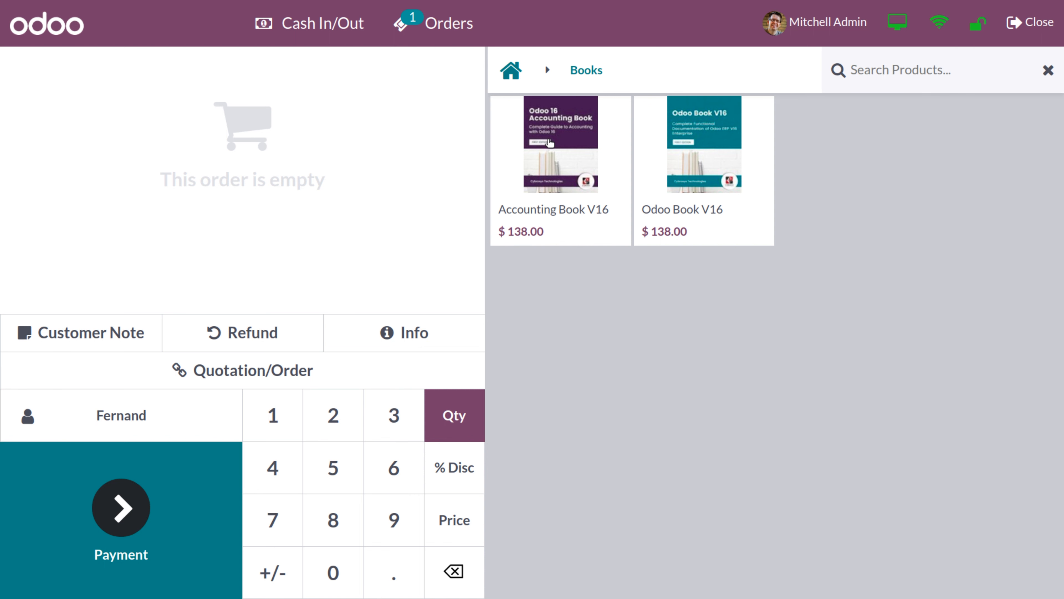
Search 'my' and add a Rectangle-shaped My Office table, totalling $241.50
left_click(513, 75)
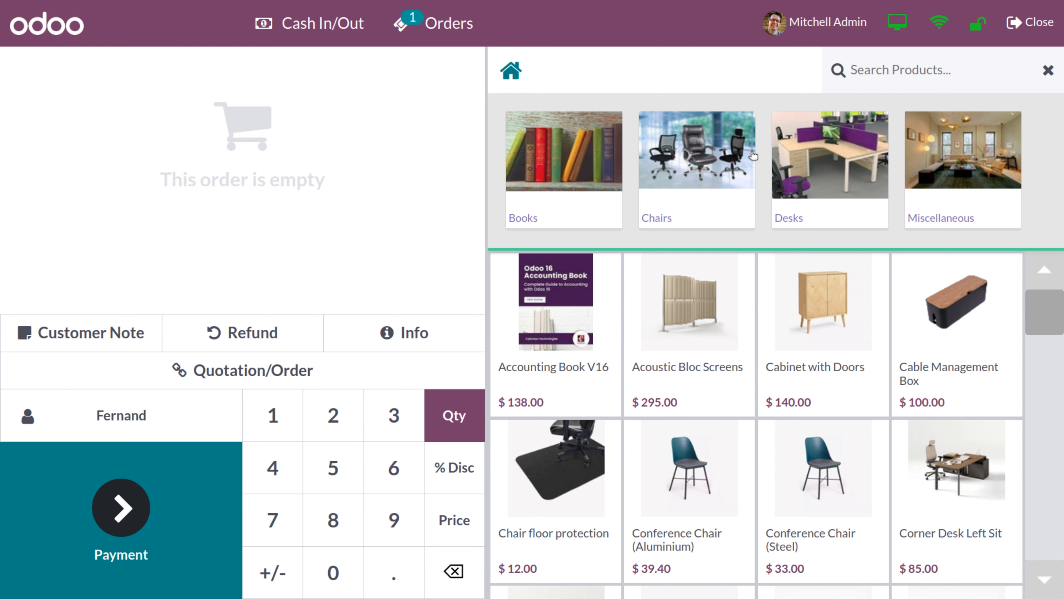
left_click(901, 67)
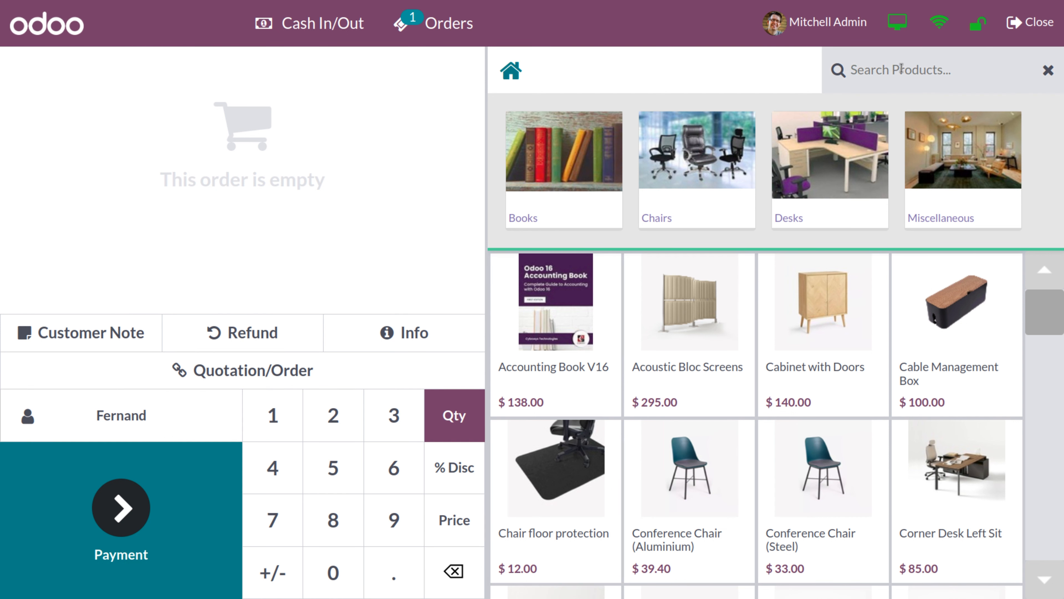
type("my")
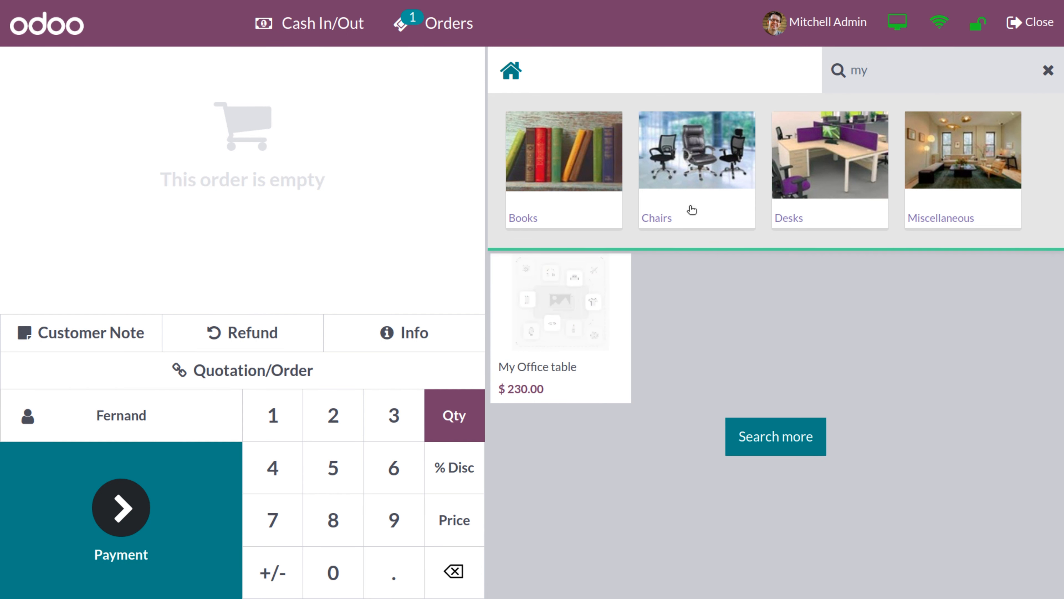
left_click(547, 358)
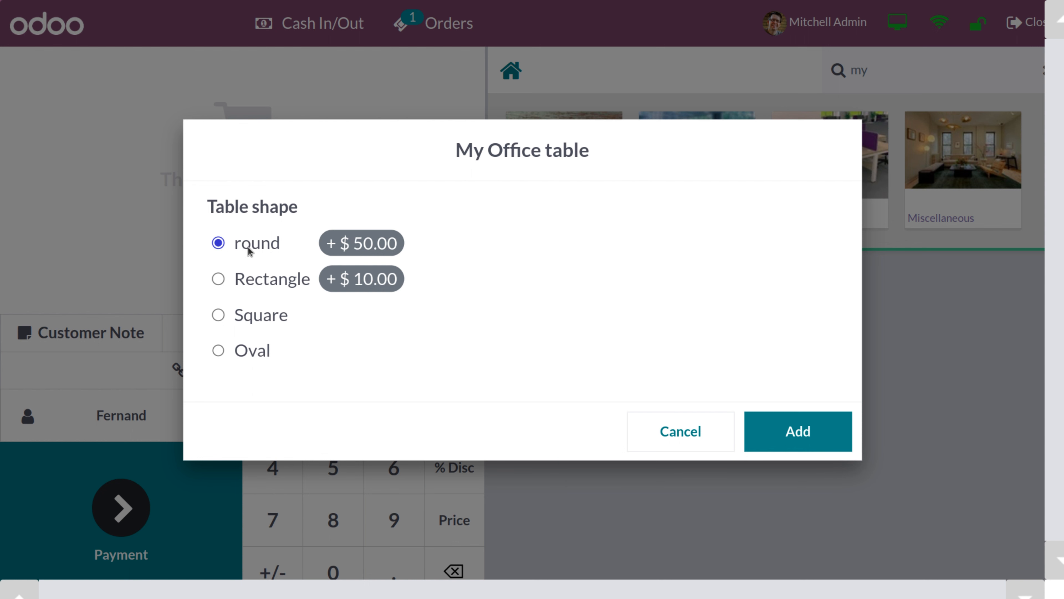
left_click(219, 280)
left_click(797, 431)
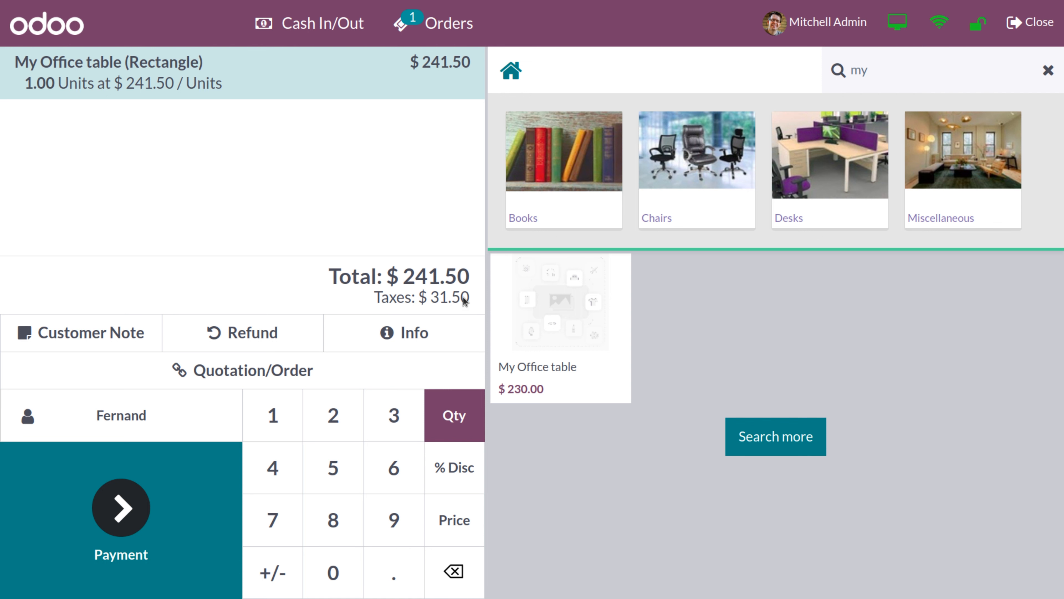
Clear the product search and delete the table line from the order
left_click(887, 72)
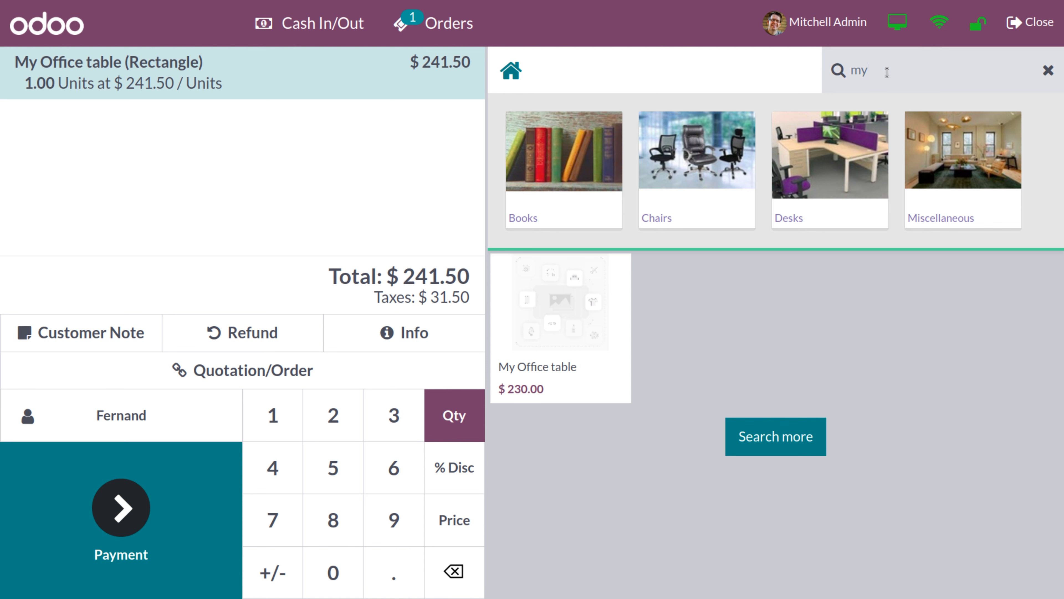
key("BackSpace")
key("BackSpace")
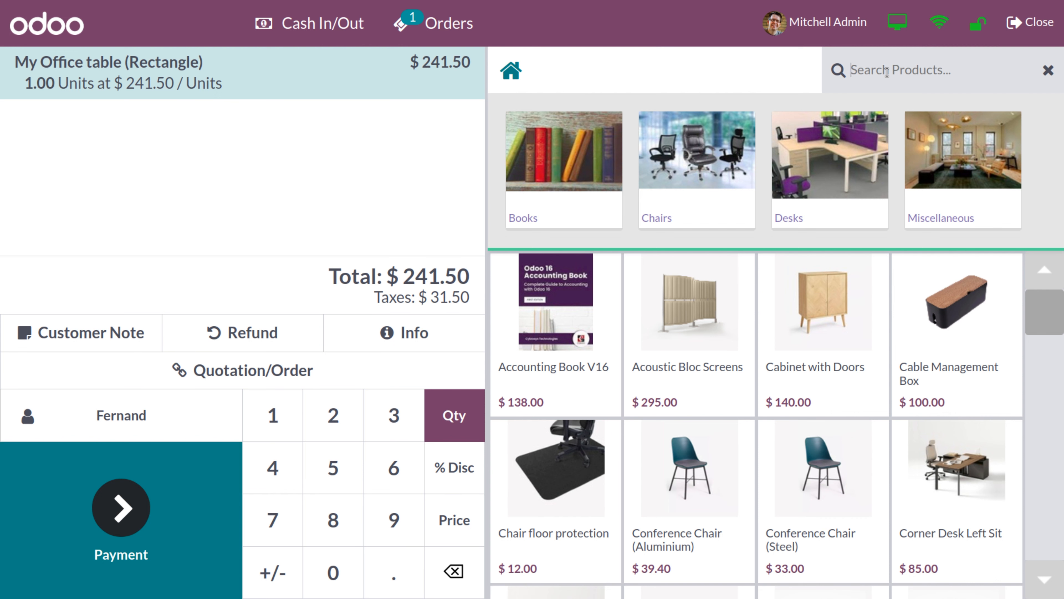
type("lap")
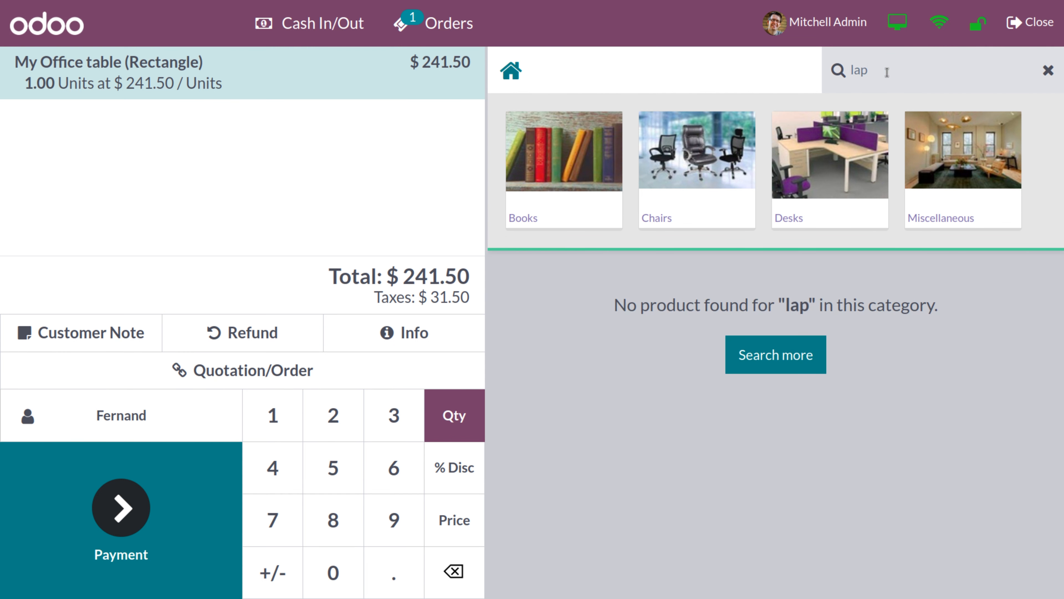
key("BackSpace")
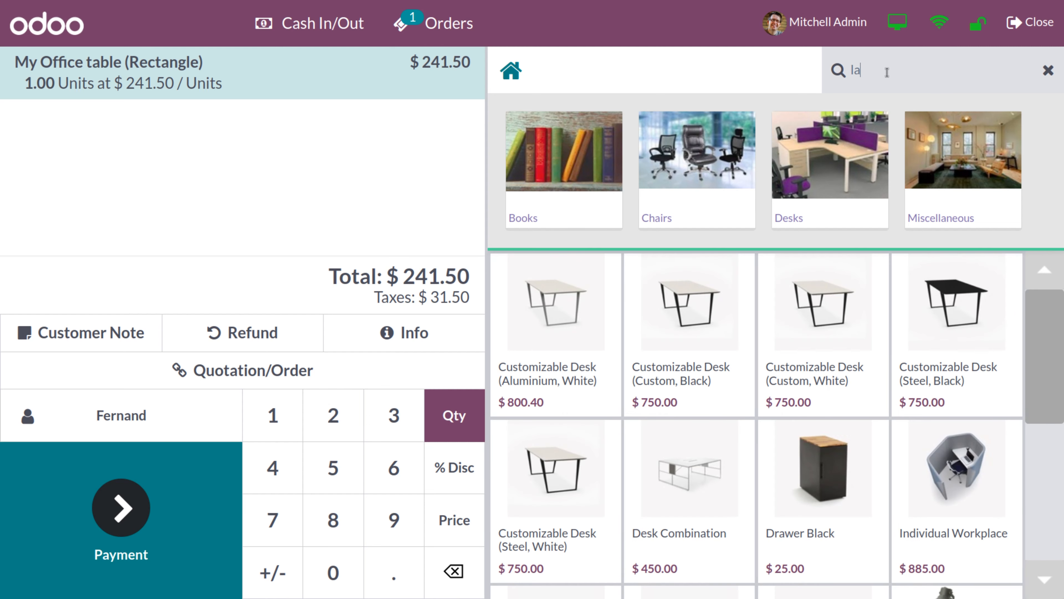
type("la")
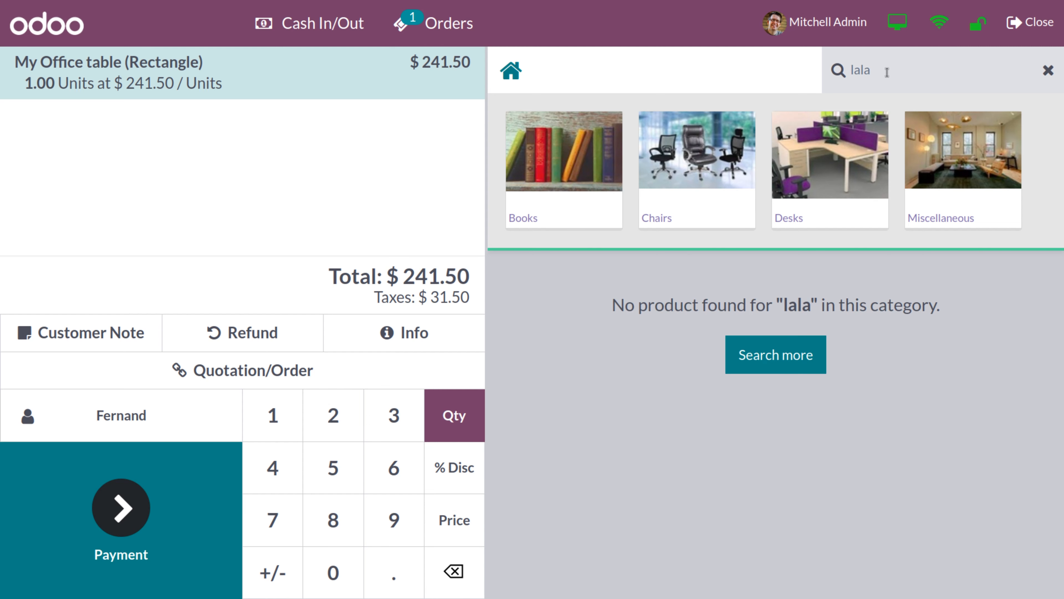
key("BackSpace")
key("BackSpace")
key("BackSpace")
key("BackSpace")
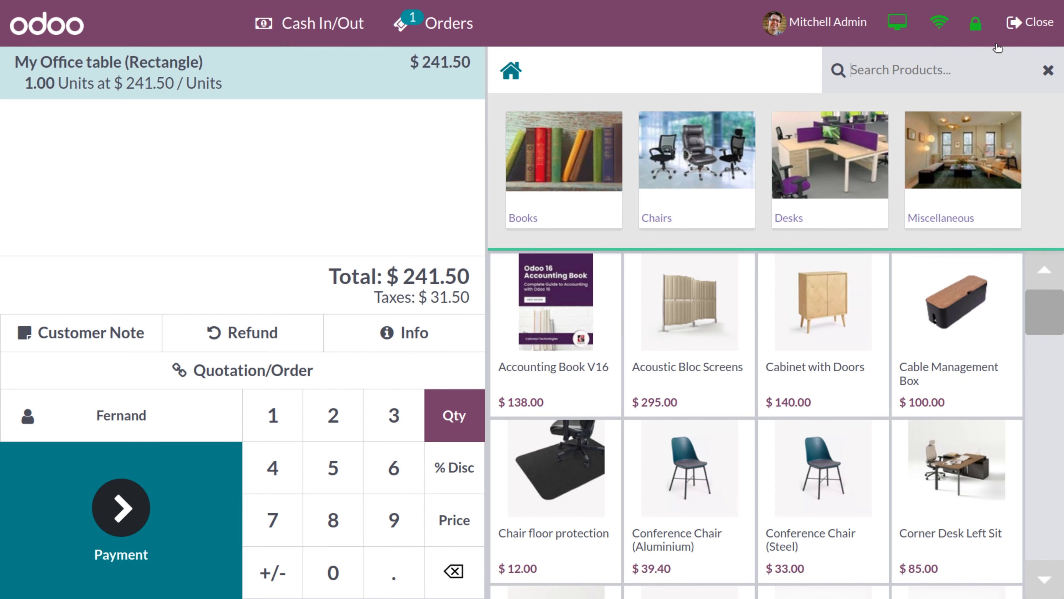
left_click(1048, 71)
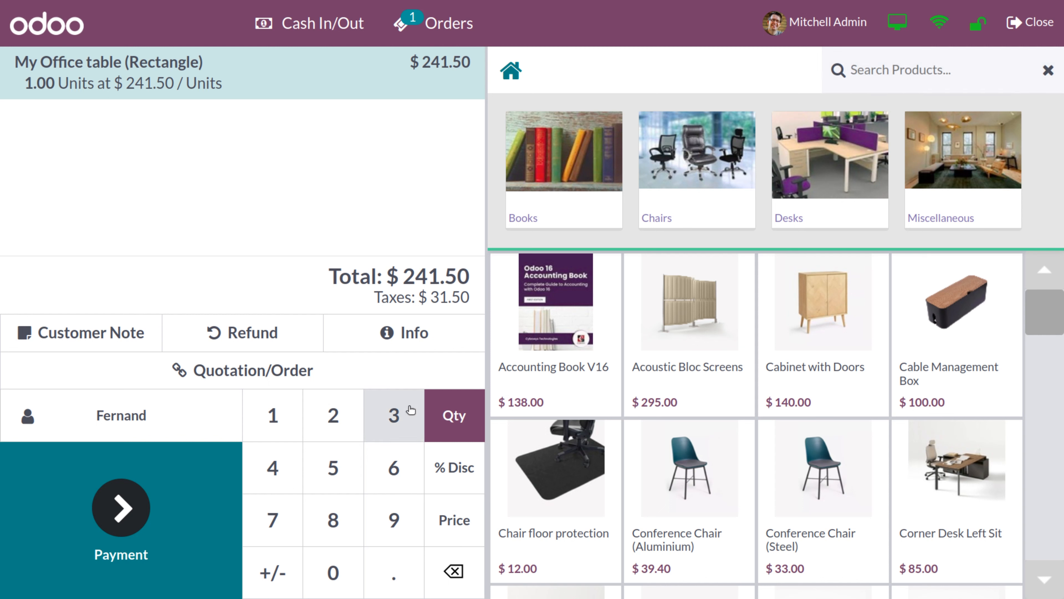
left_click(454, 572)
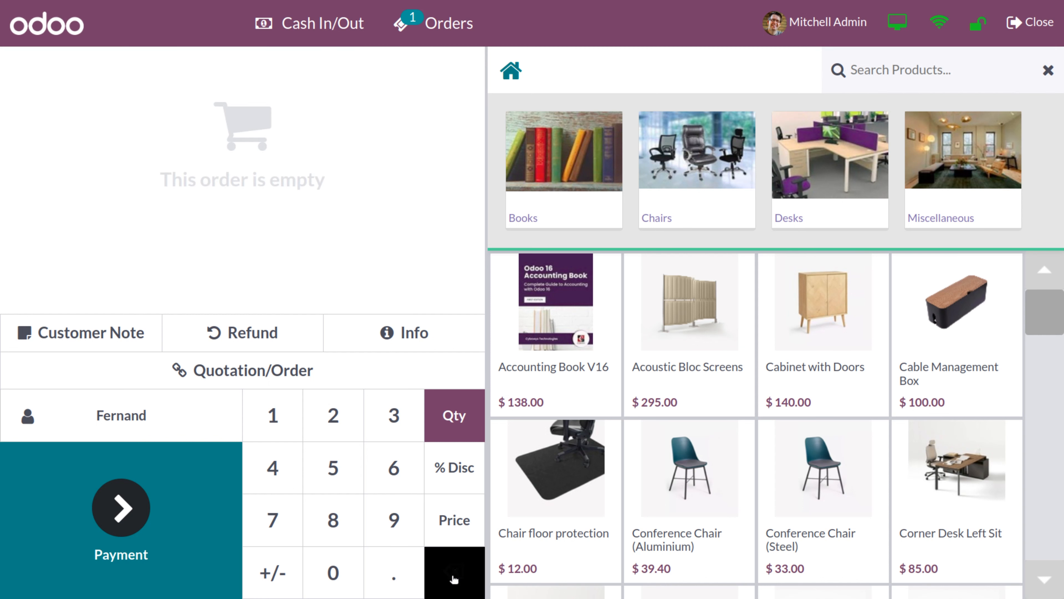
Close the session, accepting the $500.00 payments difference
left_click(1038, 25)
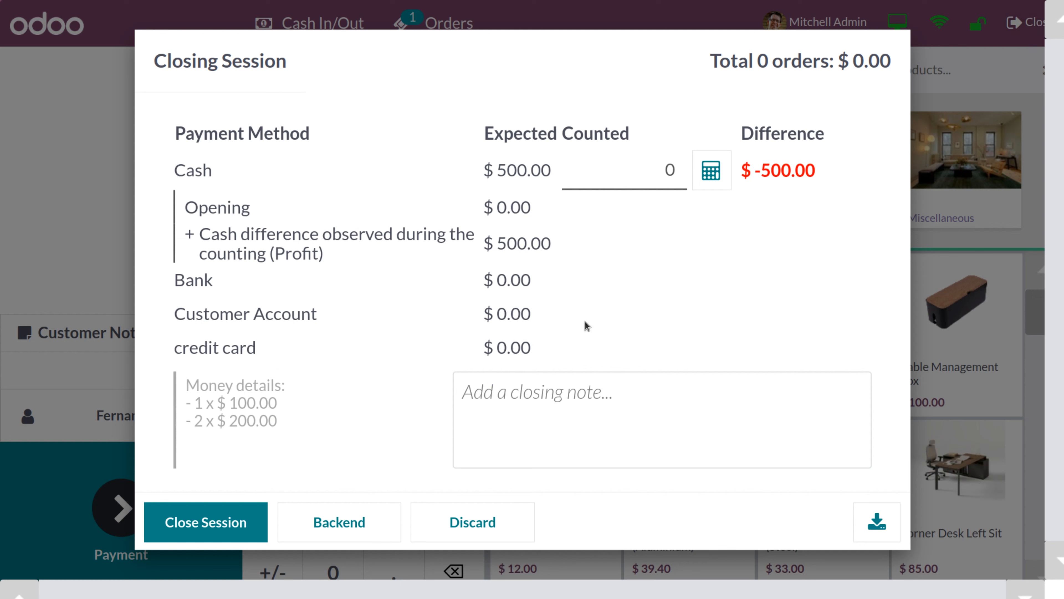
left_click(203, 537)
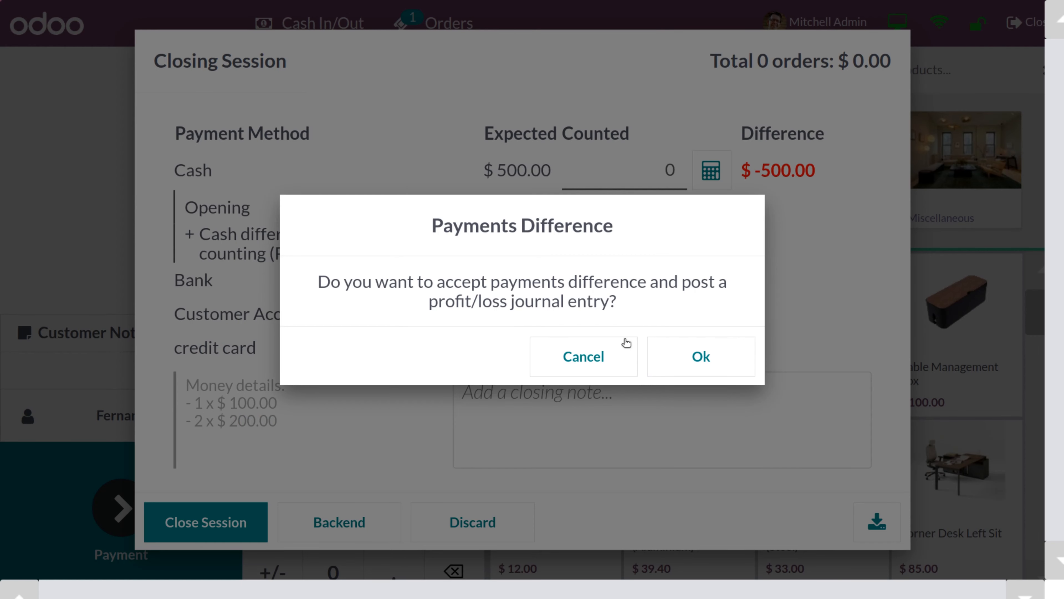
left_click(672, 358)
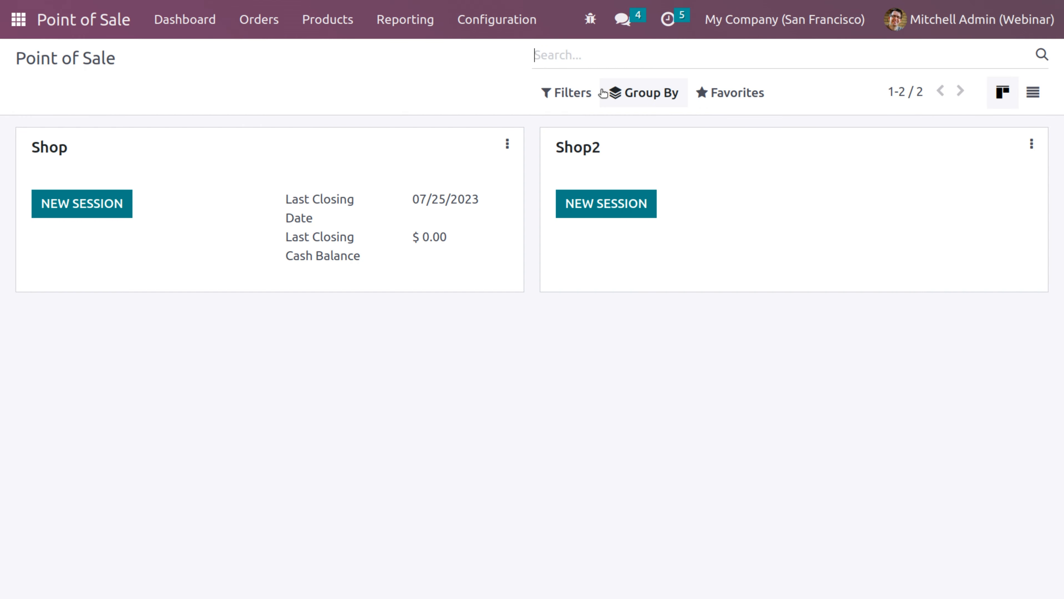
Find the Laptop product by searching 'lap' in the products list and open its form
left_click(335, 25)
left_click(343, 59)
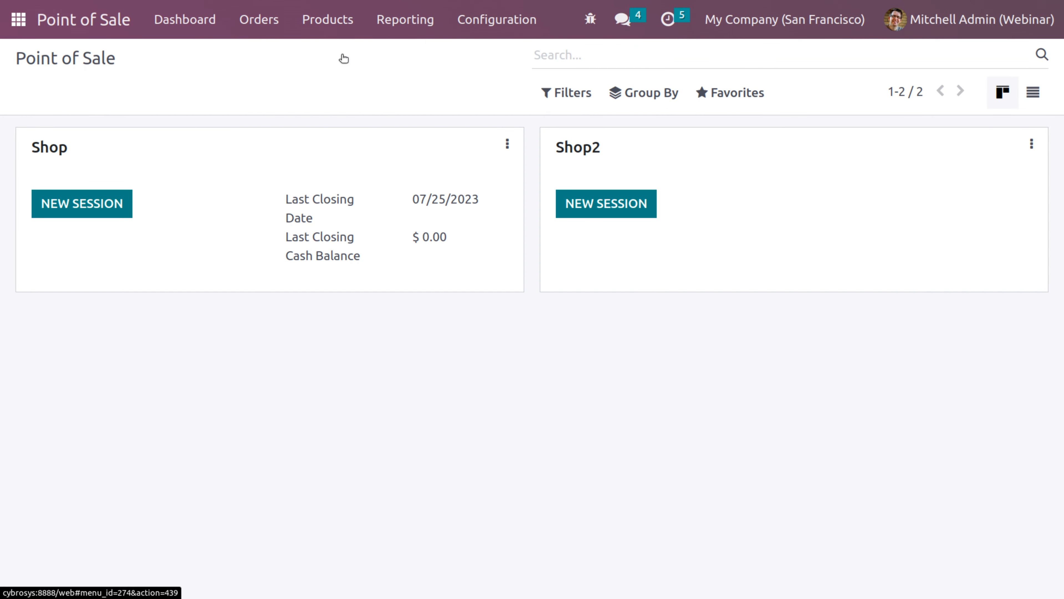
type("lap")
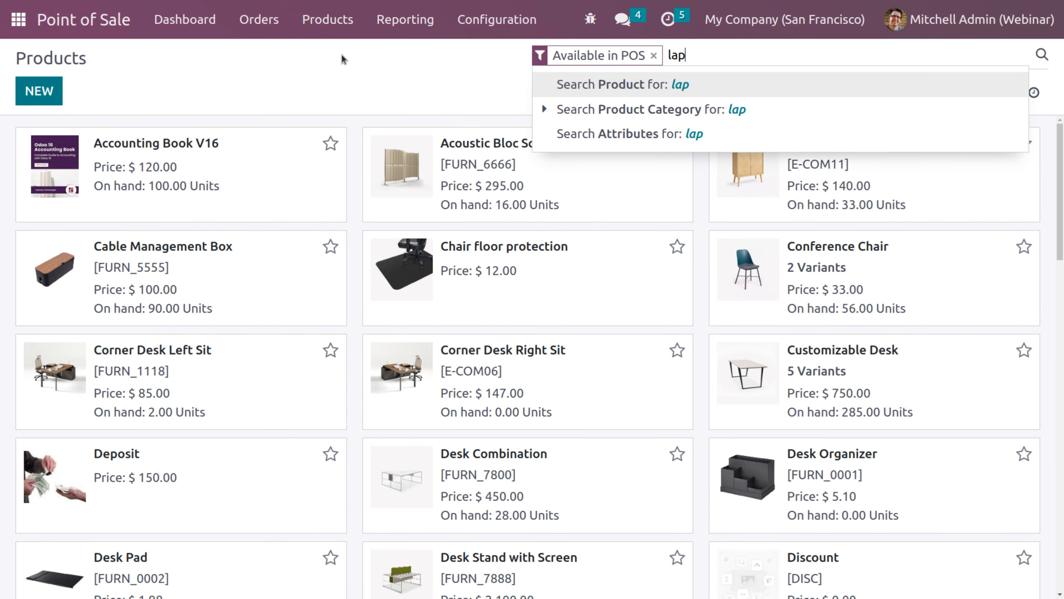
key("Return")
left_click(185, 150)
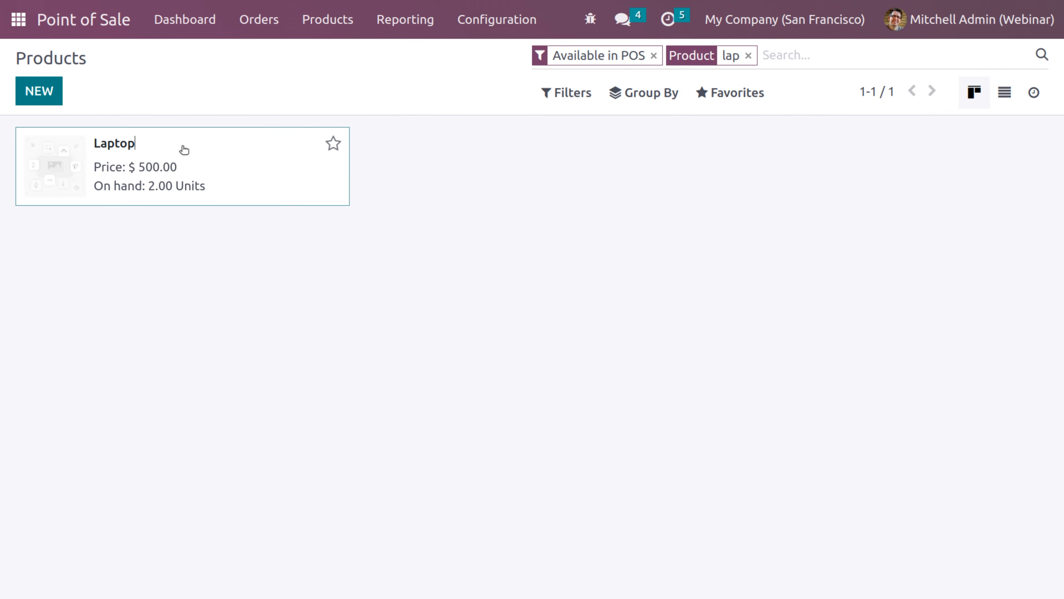
left_click(184, 150)
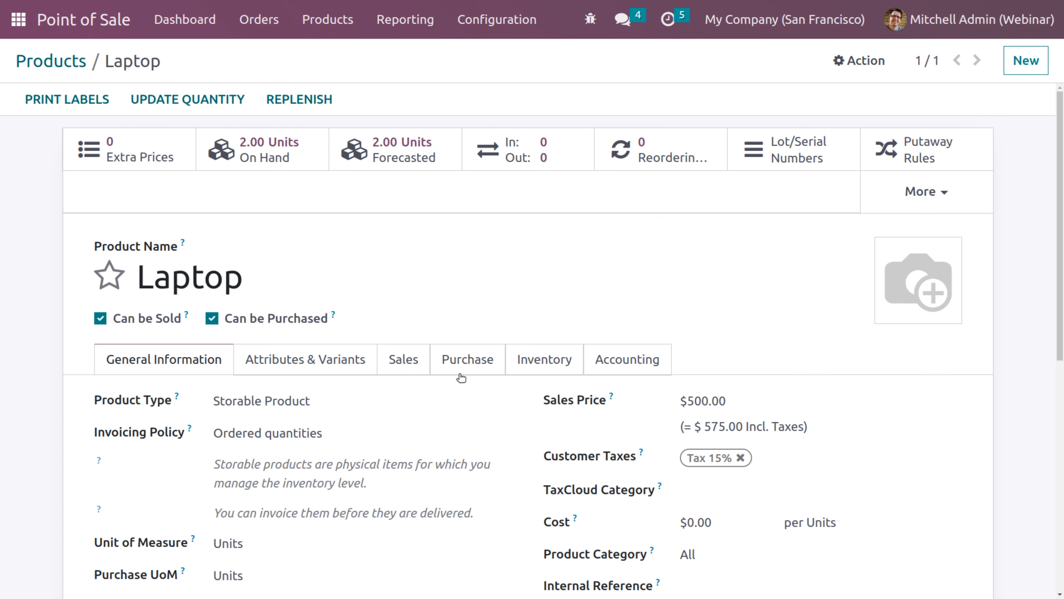
Set the Laptop's POS category to Miscellaneous, save, and return to the dashboard
left_click(541, 363)
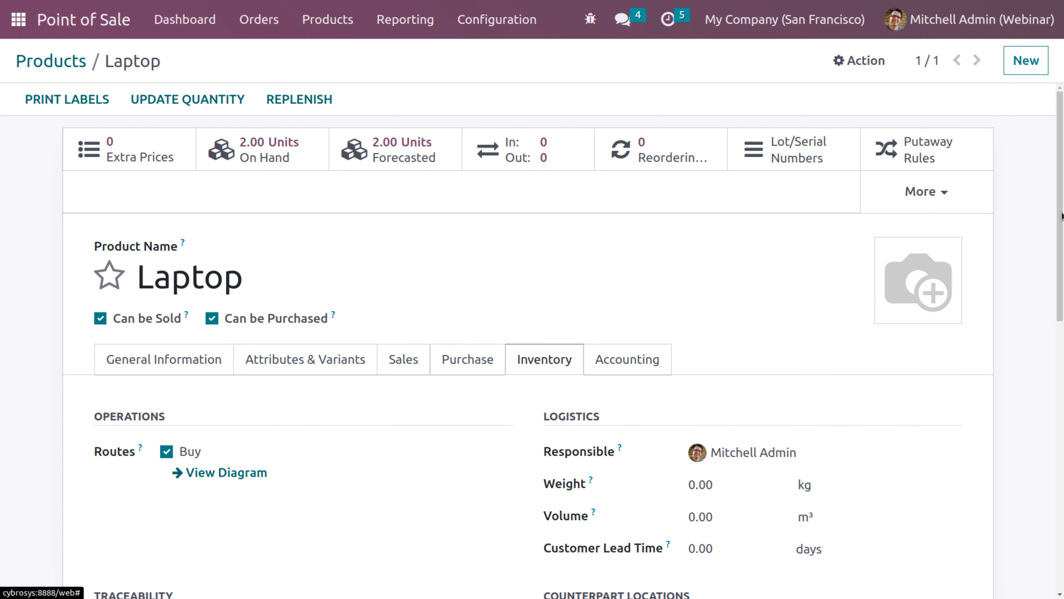
left_click_drag(1062, 216, 1062, 273)
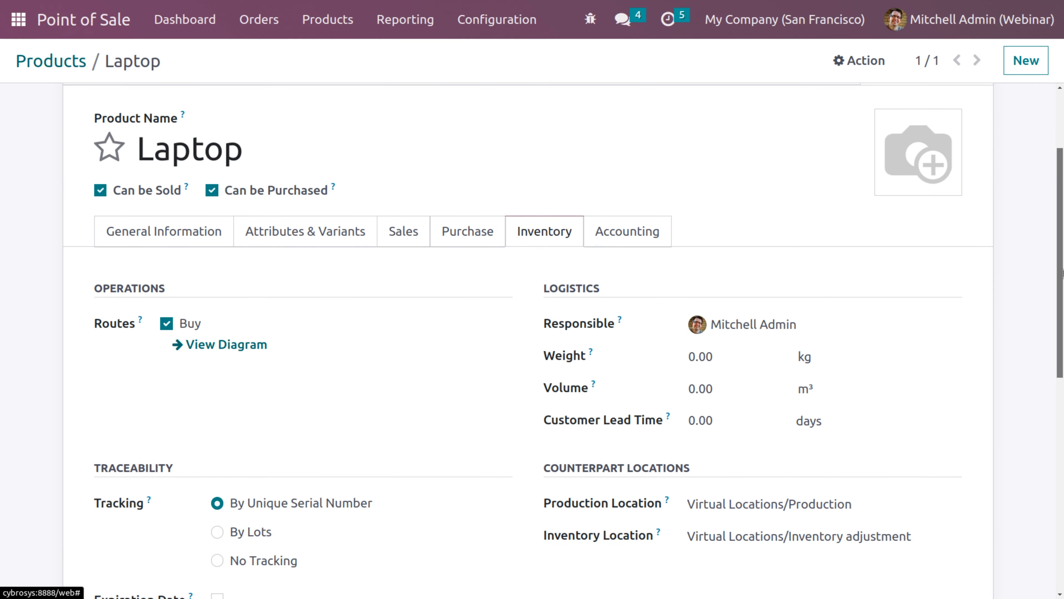
left_click(409, 241)
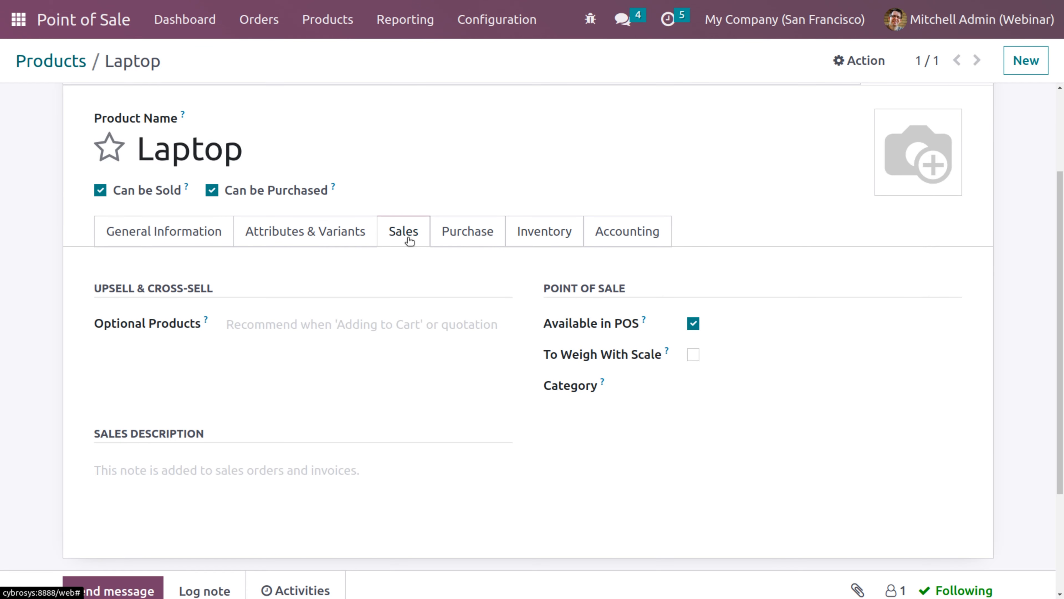
left_click(737, 395)
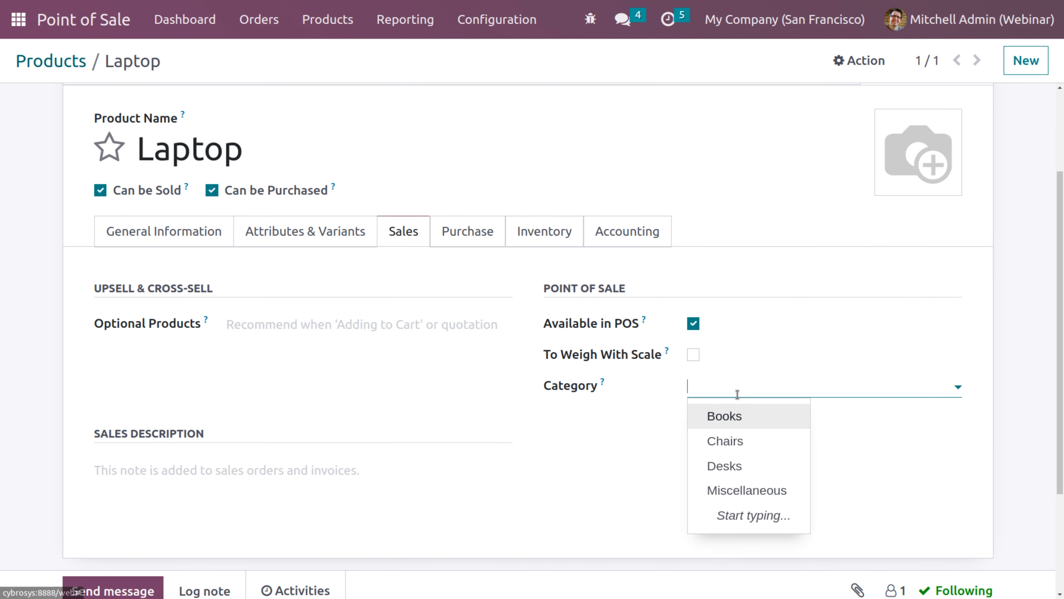
left_click(731, 491)
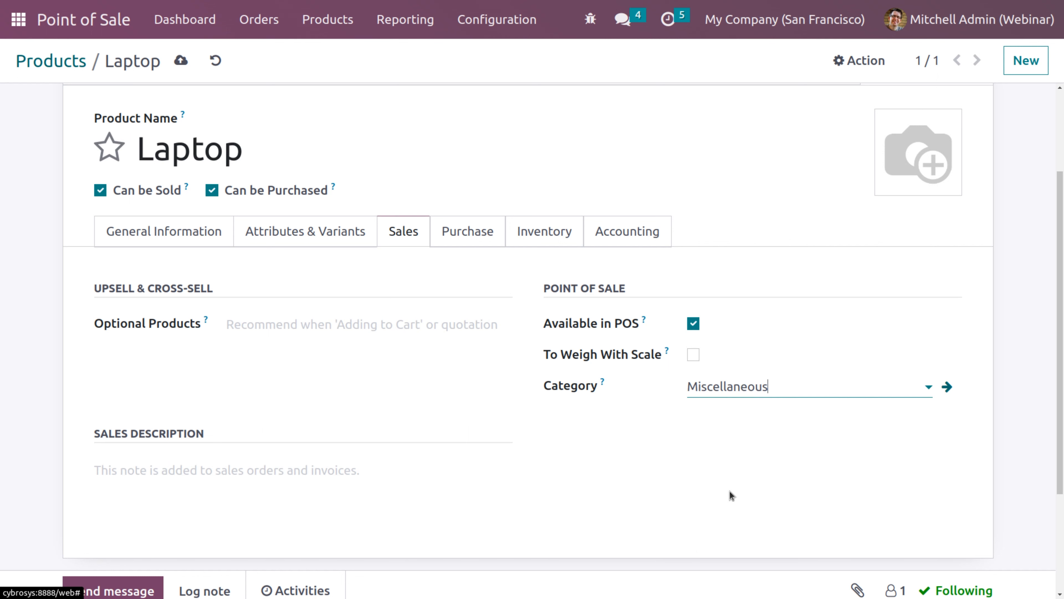
left_click(181, 61)
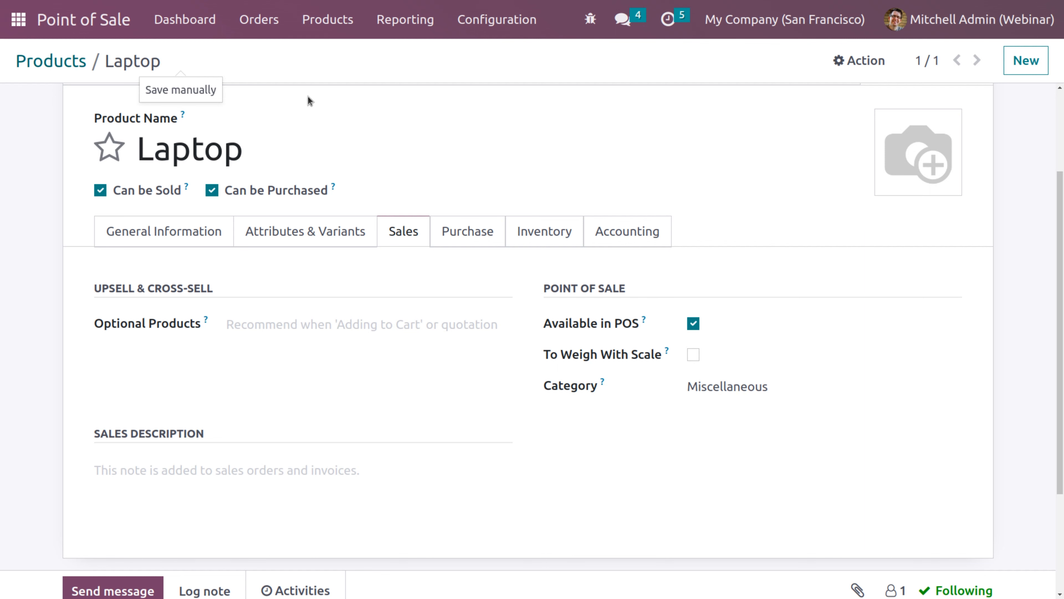
left_click(185, 20)
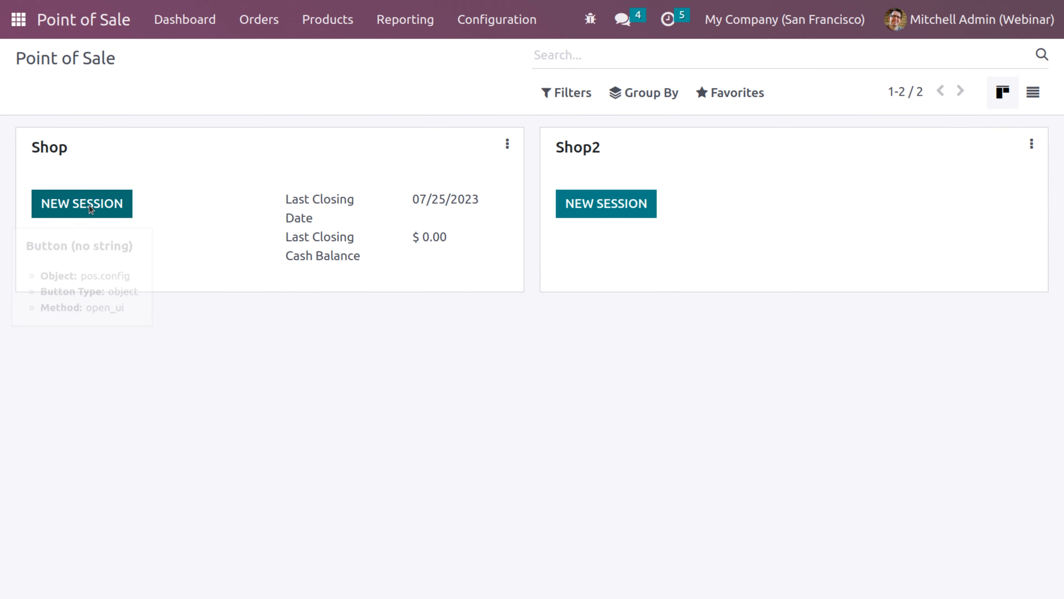
Start a new Shop session logged in as the admin cashier with the PIN
left_click(125, 214)
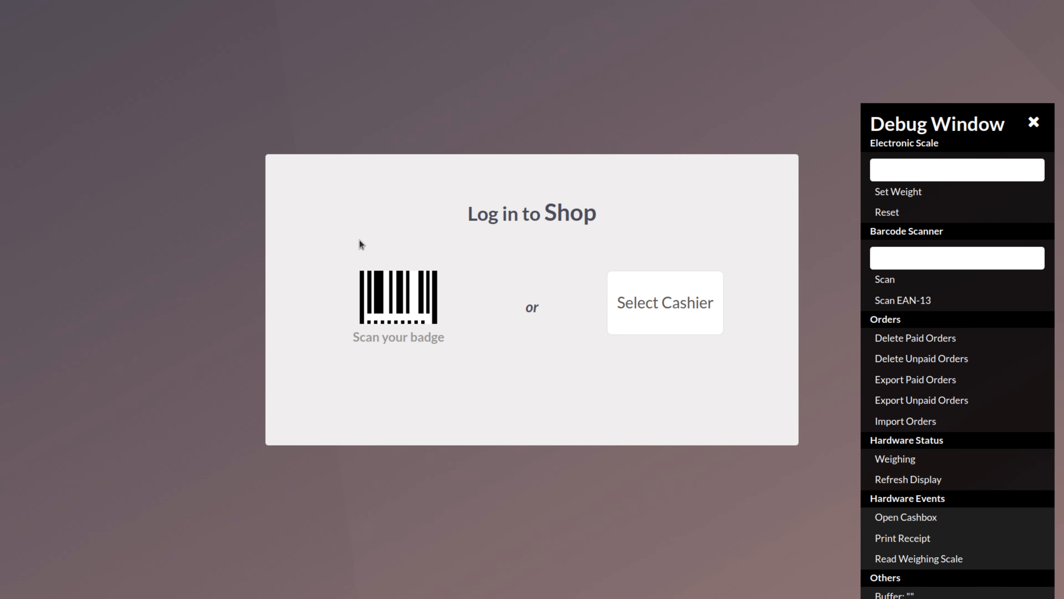
left_click(680, 309)
left_click(395, 346)
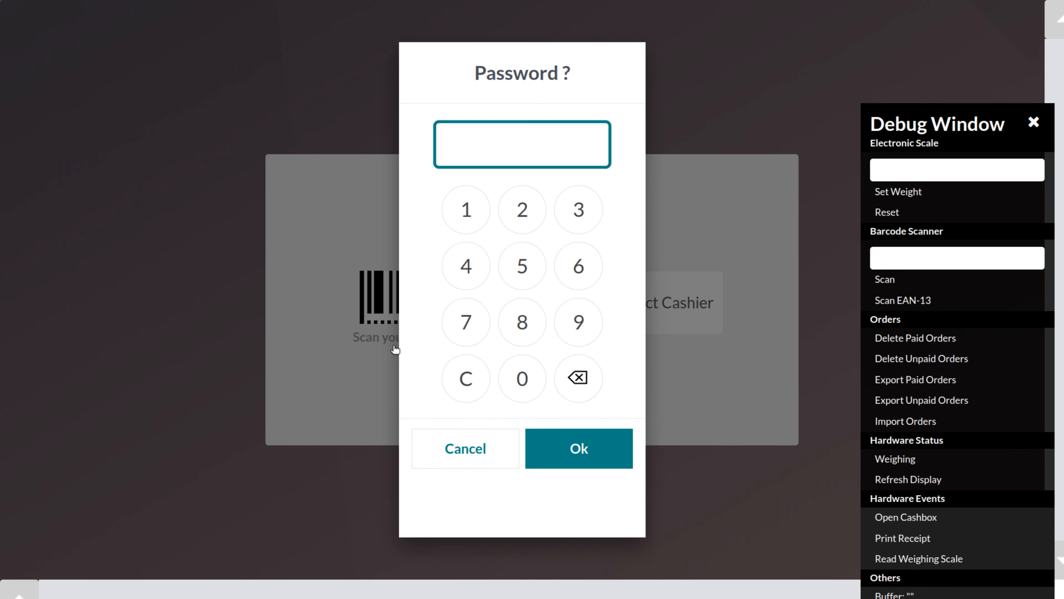
left_click(520, 378)
left_click(521, 379)
left_click(521, 379)
left_click(521, 379)
left_click(570, 448)
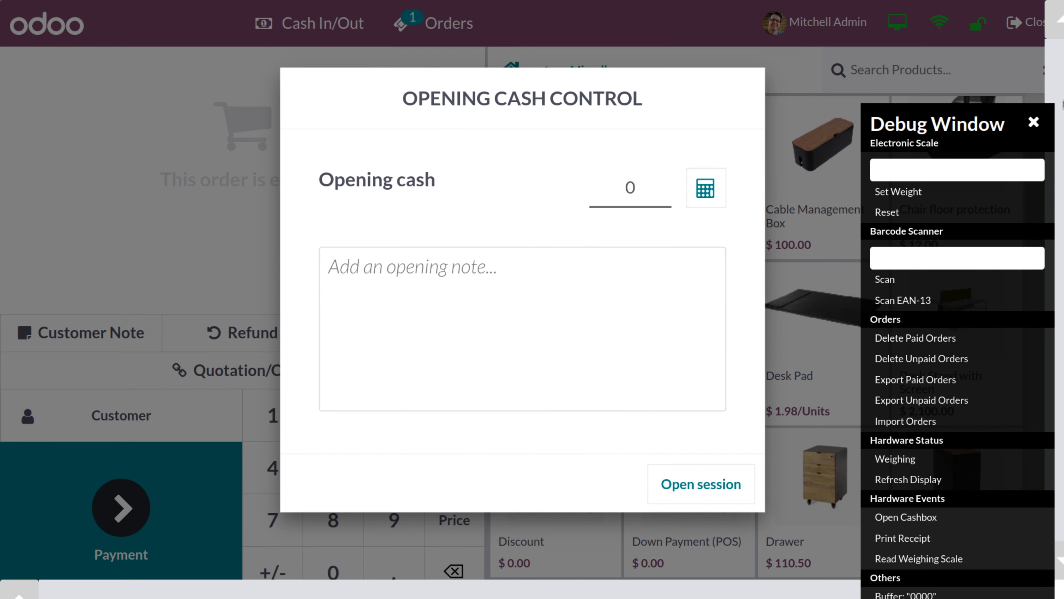
left_click(1035, 121)
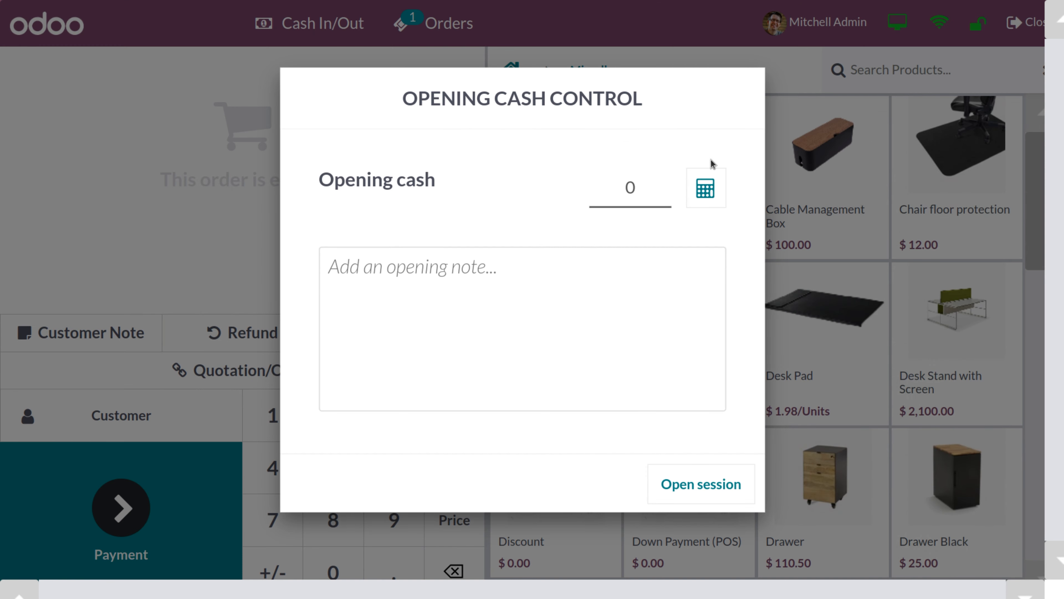
Enter 500 opening cash counted as one $100 and two $200 bills, then open the session
left_click(668, 191)
type("500")
left_click(697, 196)
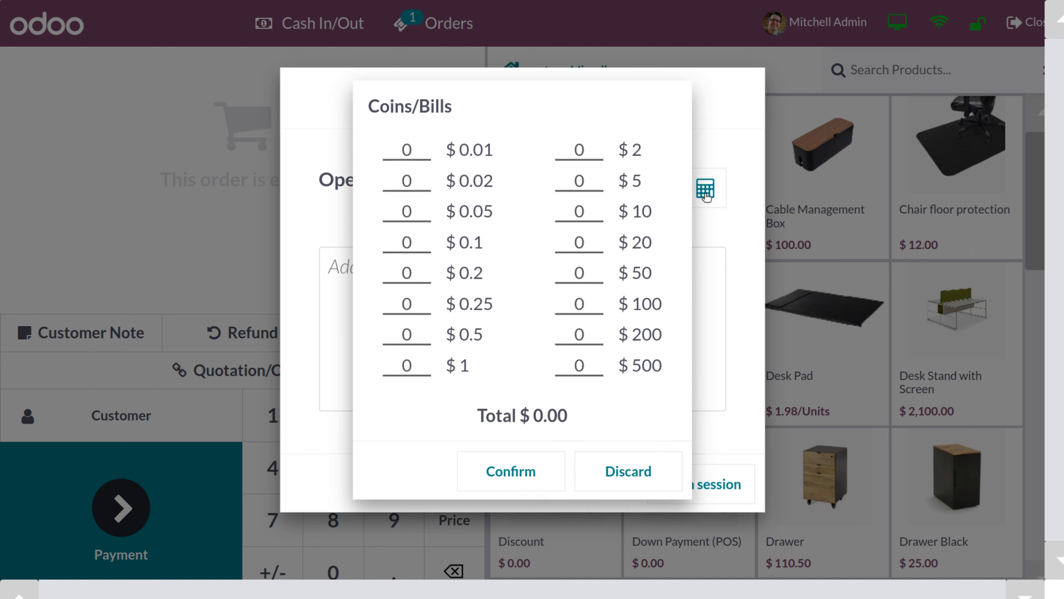
left_click(590, 311)
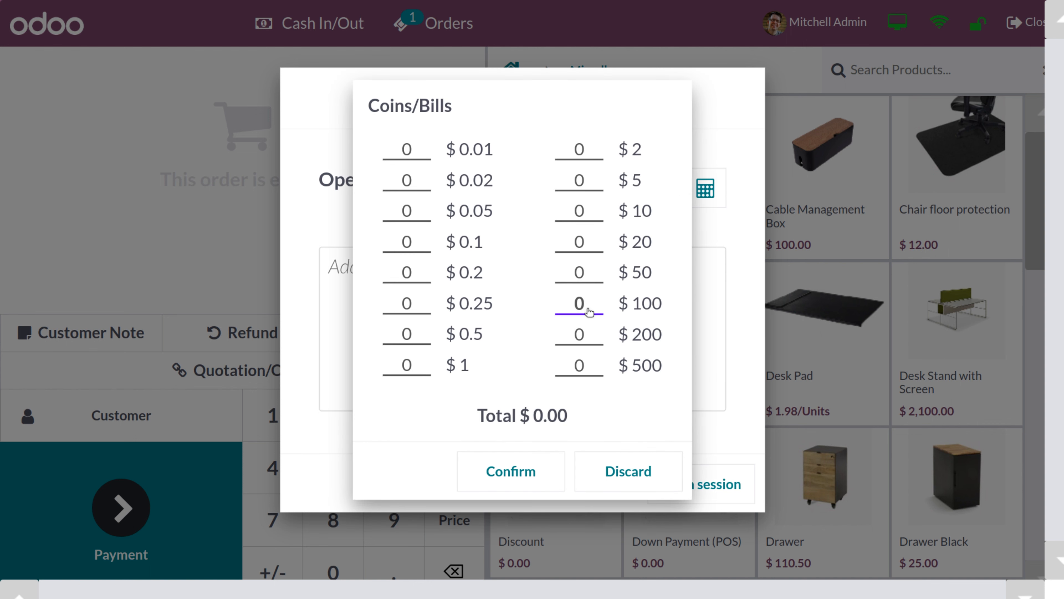
type("1")
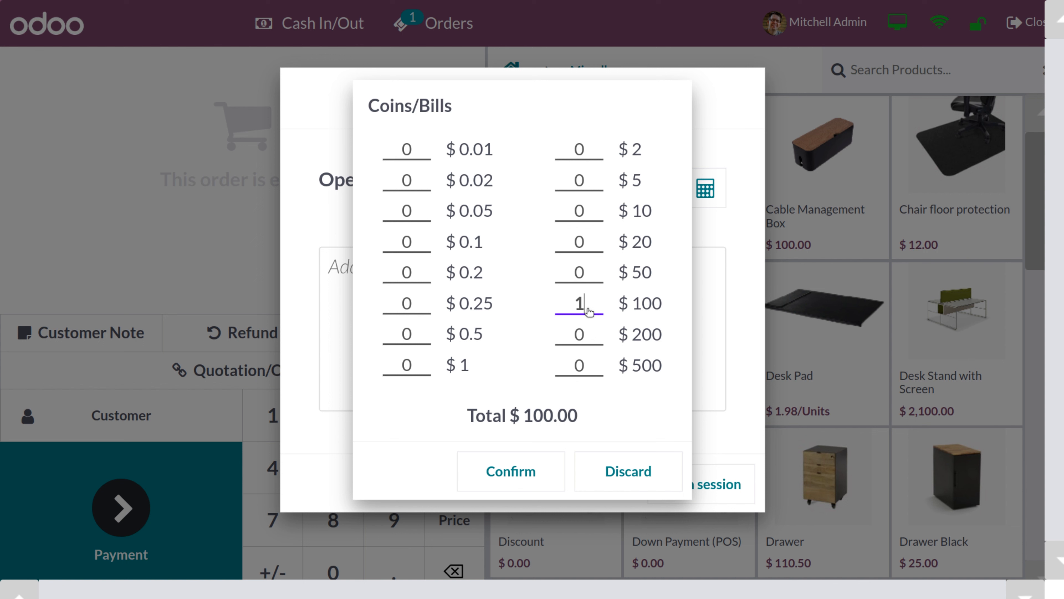
left_click(594, 342)
type("2")
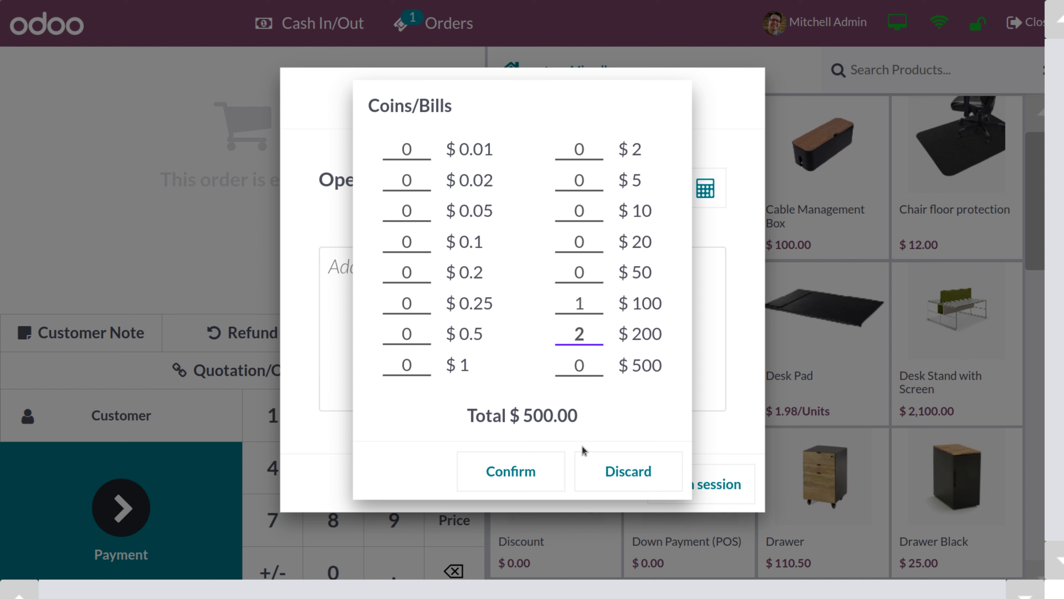
left_click(513, 478)
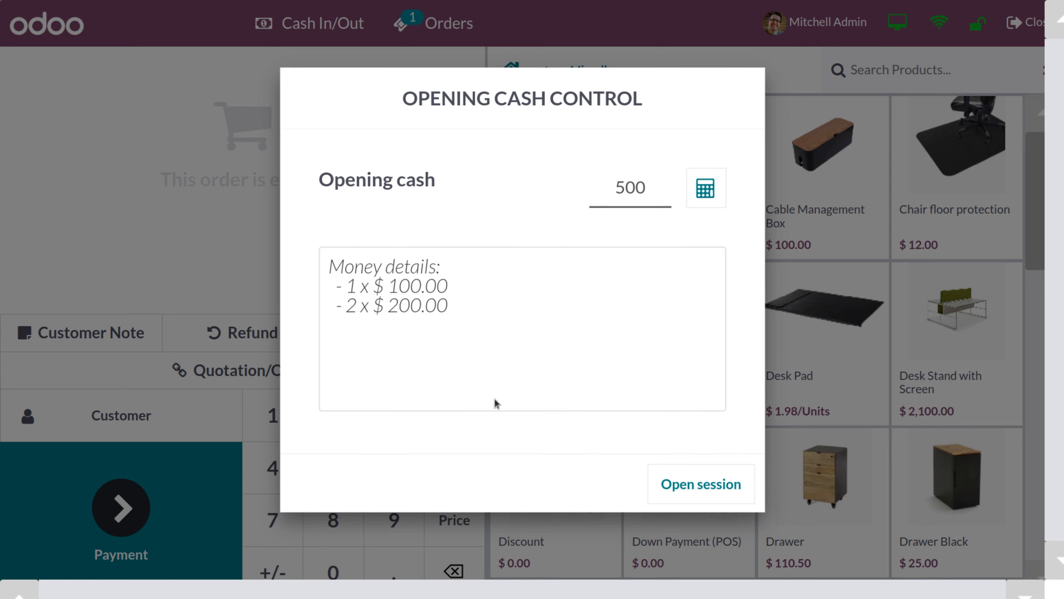
left_click(699, 482)
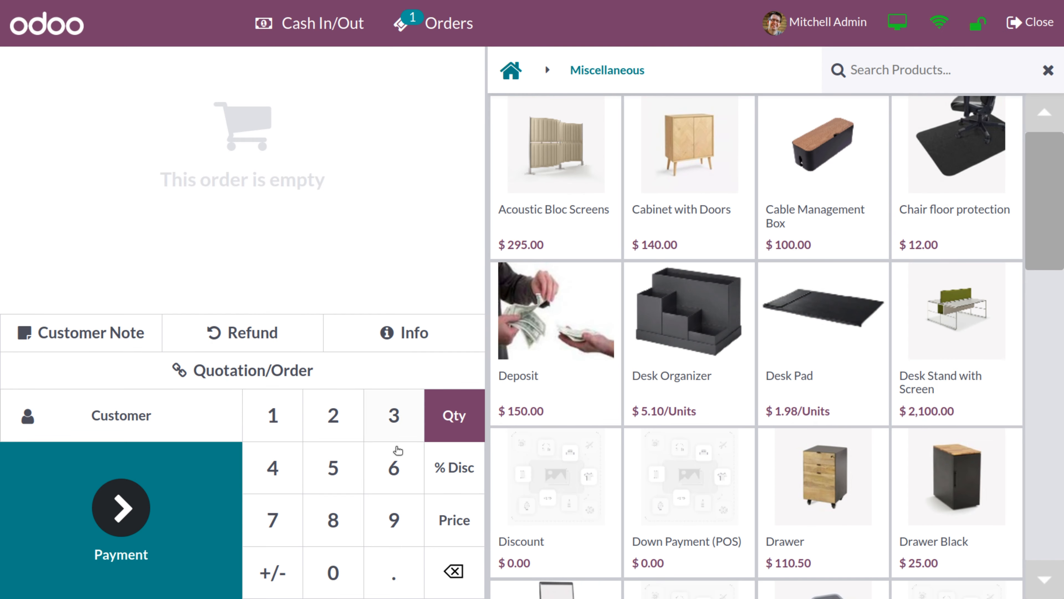
Assign the searched customer to the order and search the products for 'lap'
left_click(104, 410)
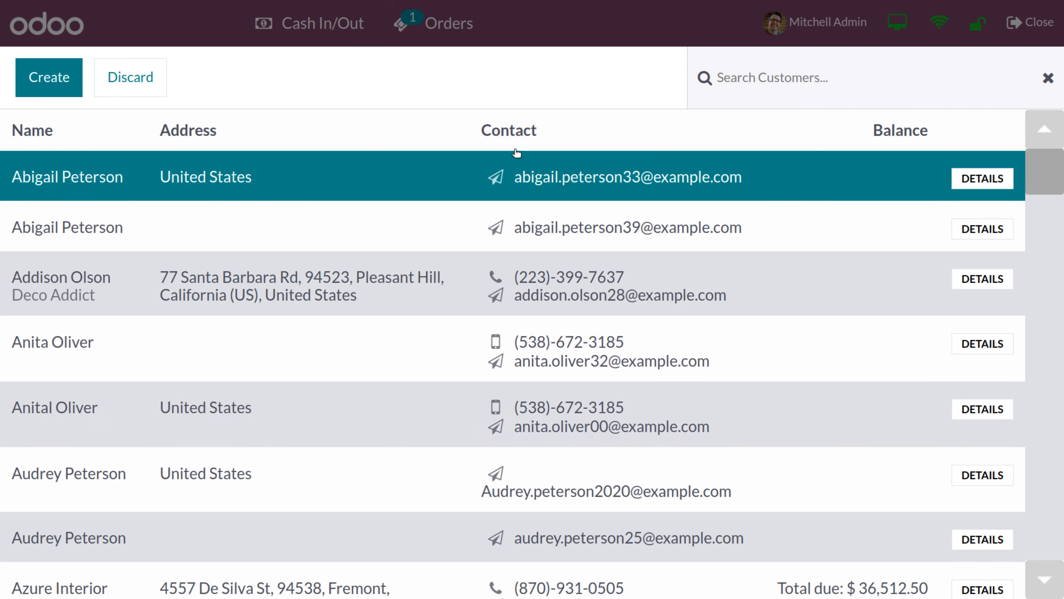
left_click(772, 77)
type("fer")
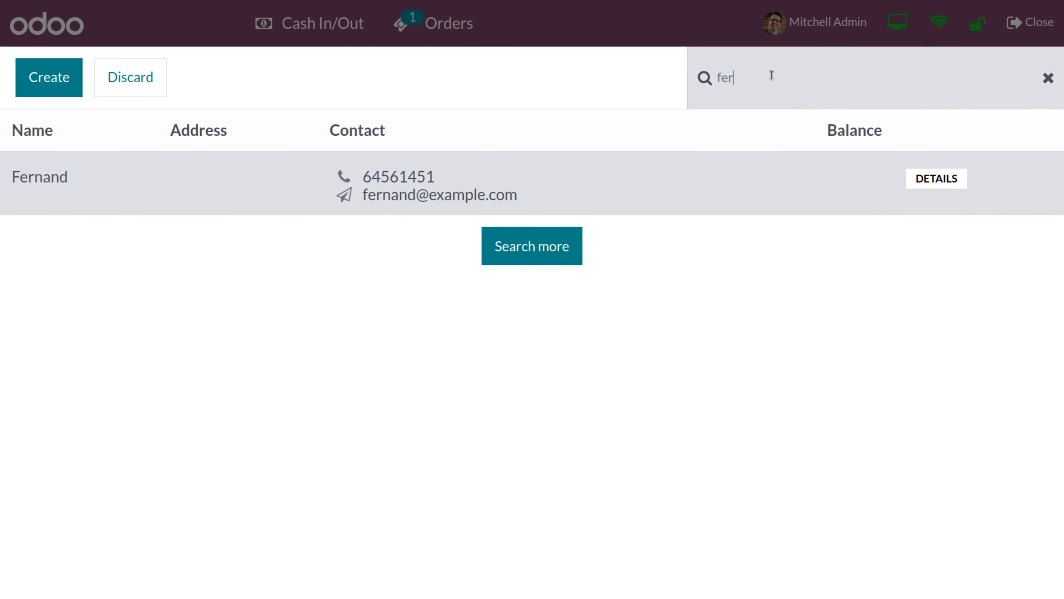
left_click(518, 177)
left_click(518, 176)
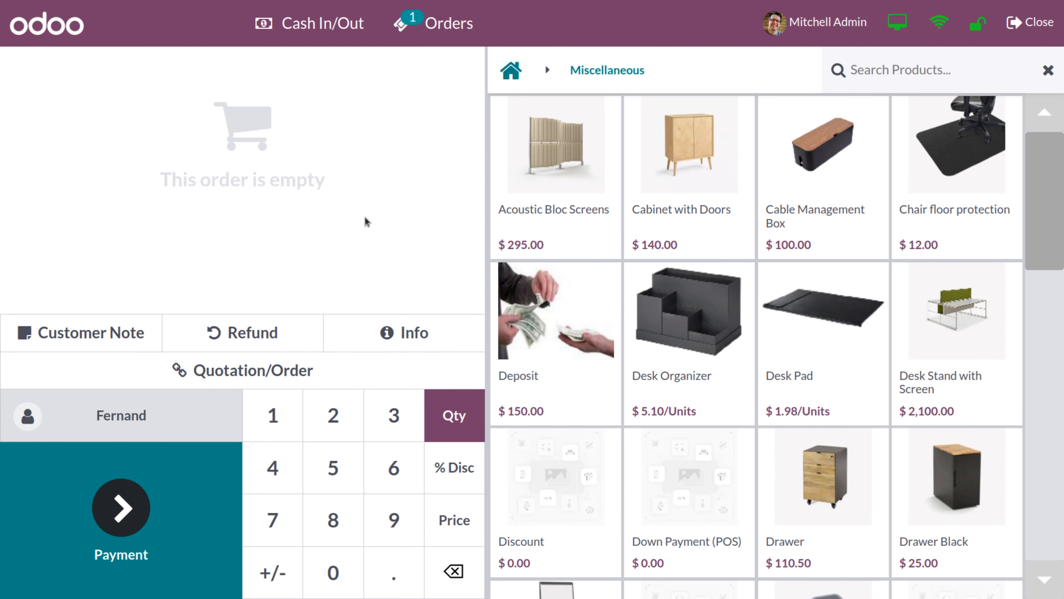
left_click(893, 63)
type("lap")
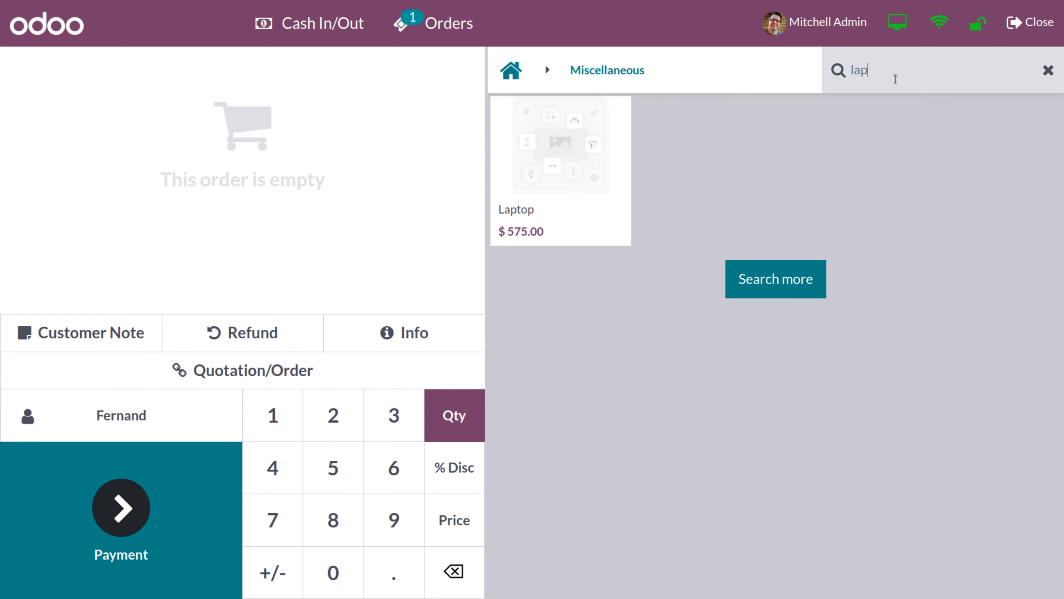
Add the $575.00 Laptop to the order, entering SN2 as its serial number
left_click(556, 184)
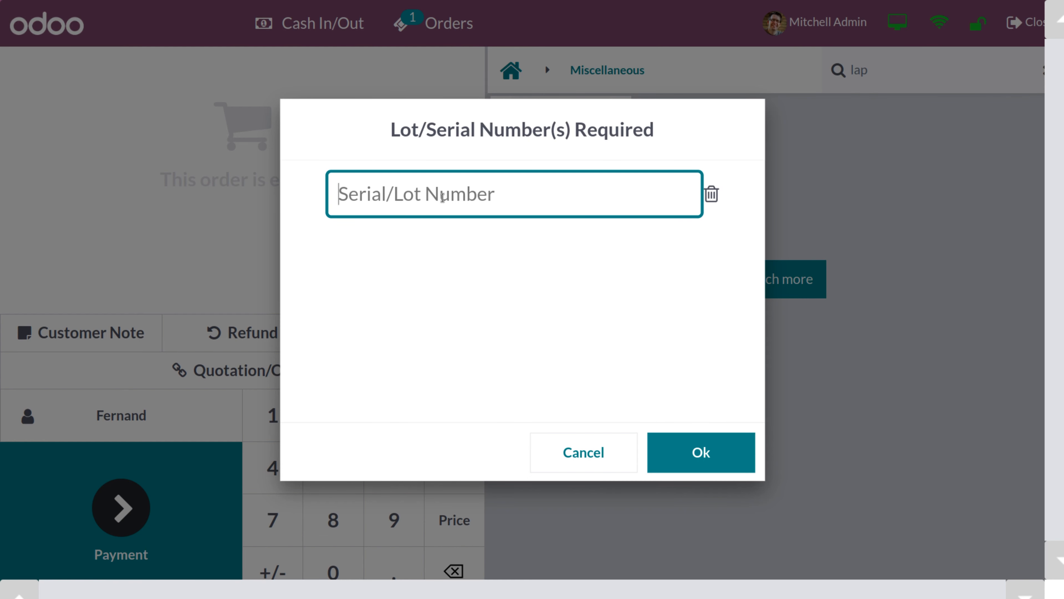
type("SN")
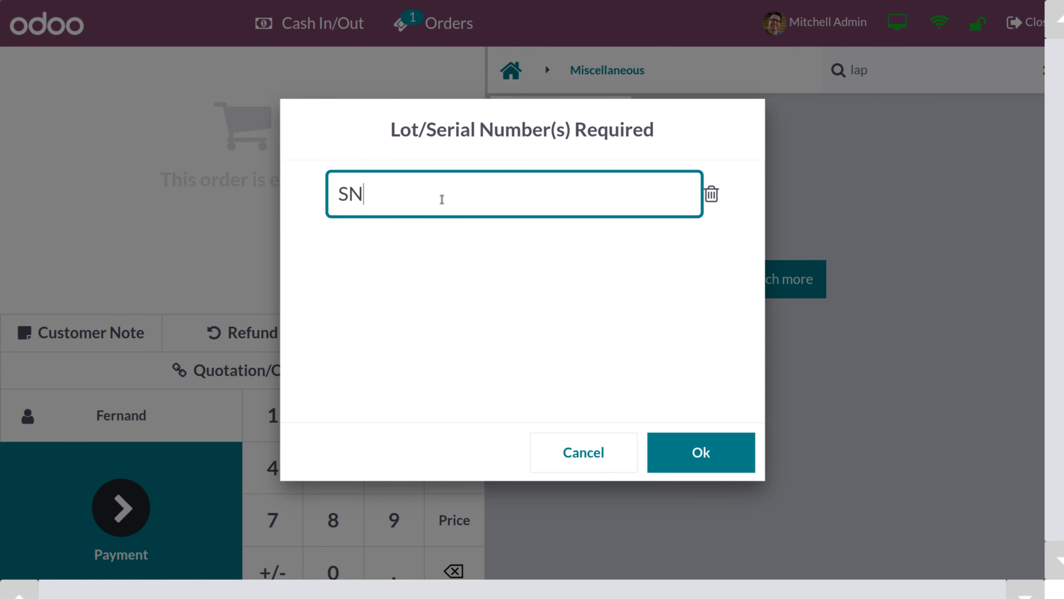
type("@")
key("BackSpace")
type("2")
left_click(696, 452)
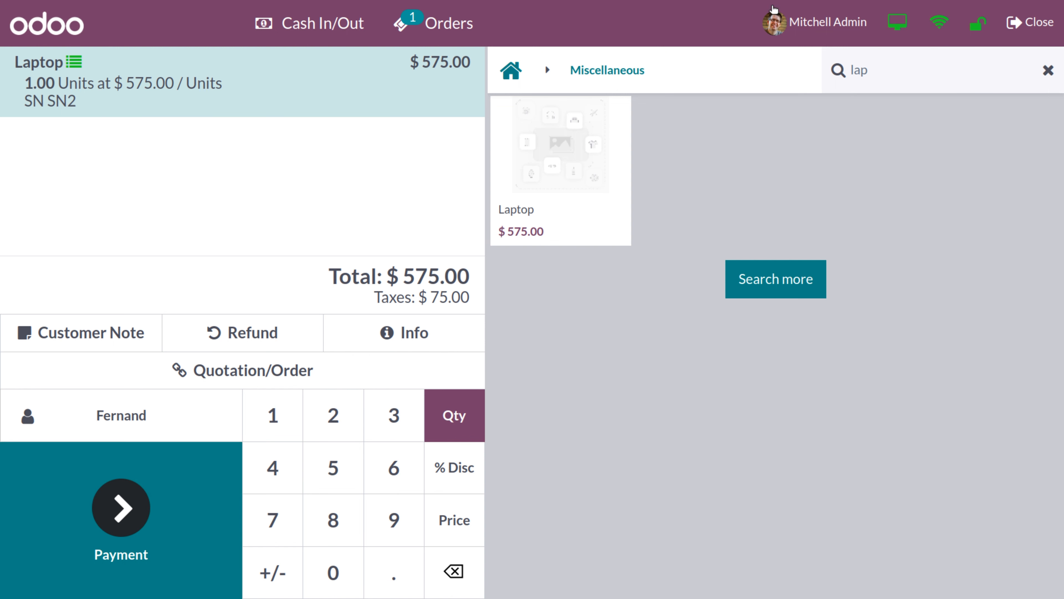
Search 'my off' and add two Rectangle My Office tables, bringing the order to $1,058.00
left_click(883, 69)
key("BackSpace")
key("BackSpace")
key("BackSpace")
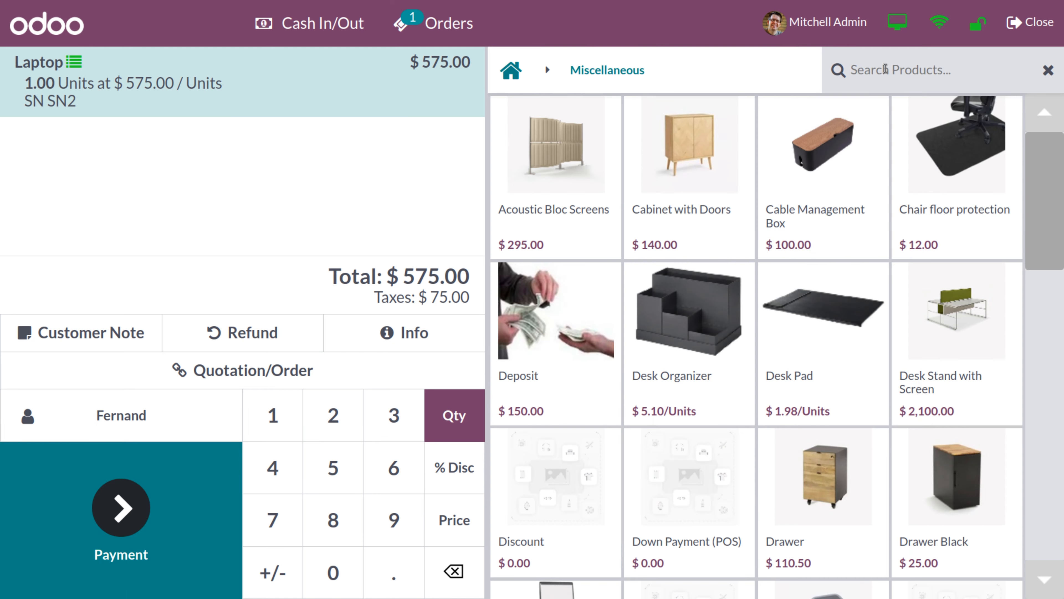
type("my off")
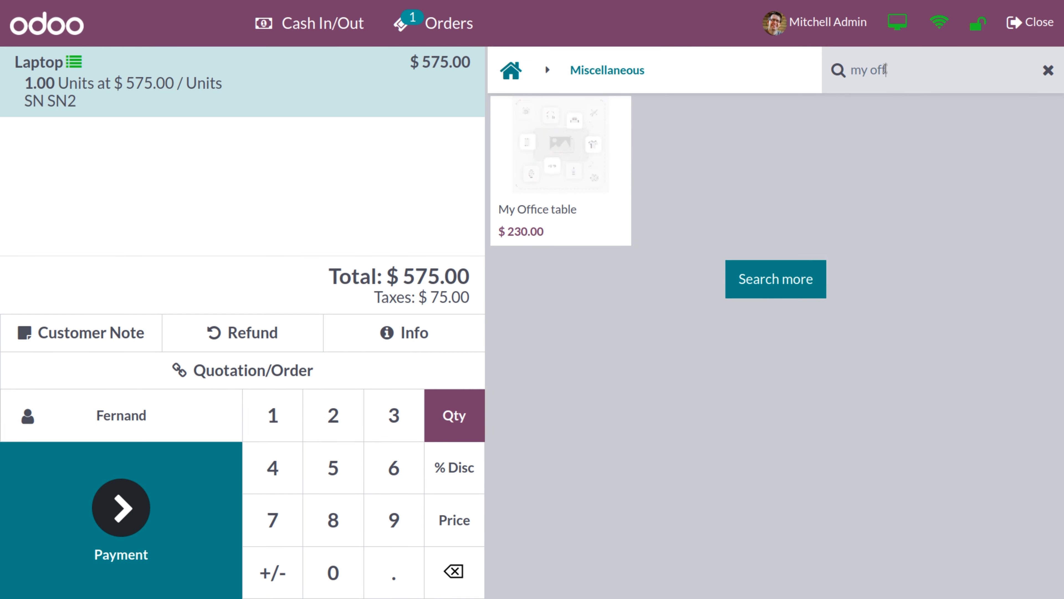
left_click(553, 158)
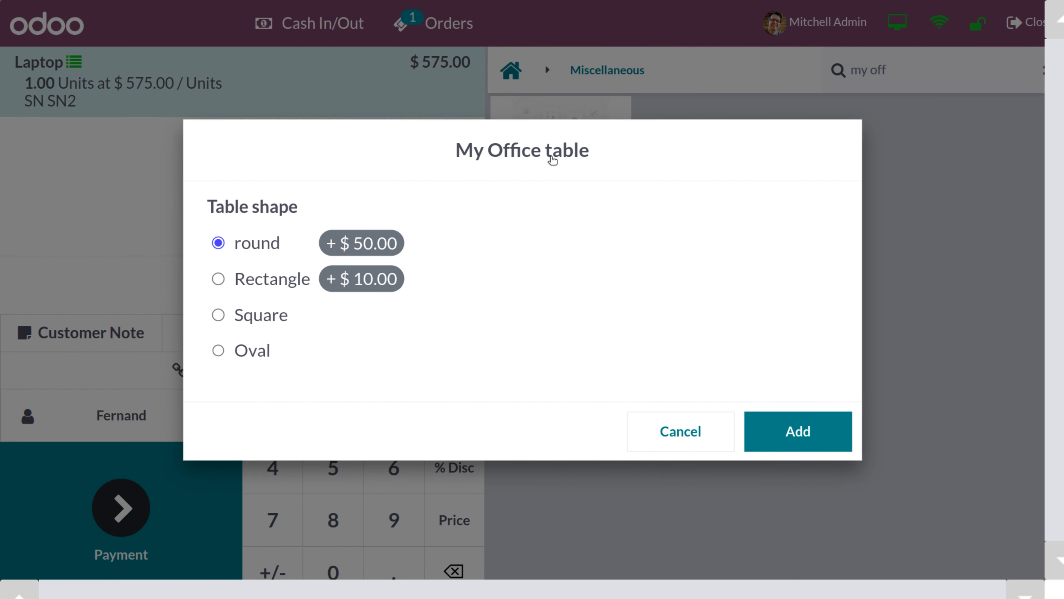
left_click(218, 279)
left_click(776, 435)
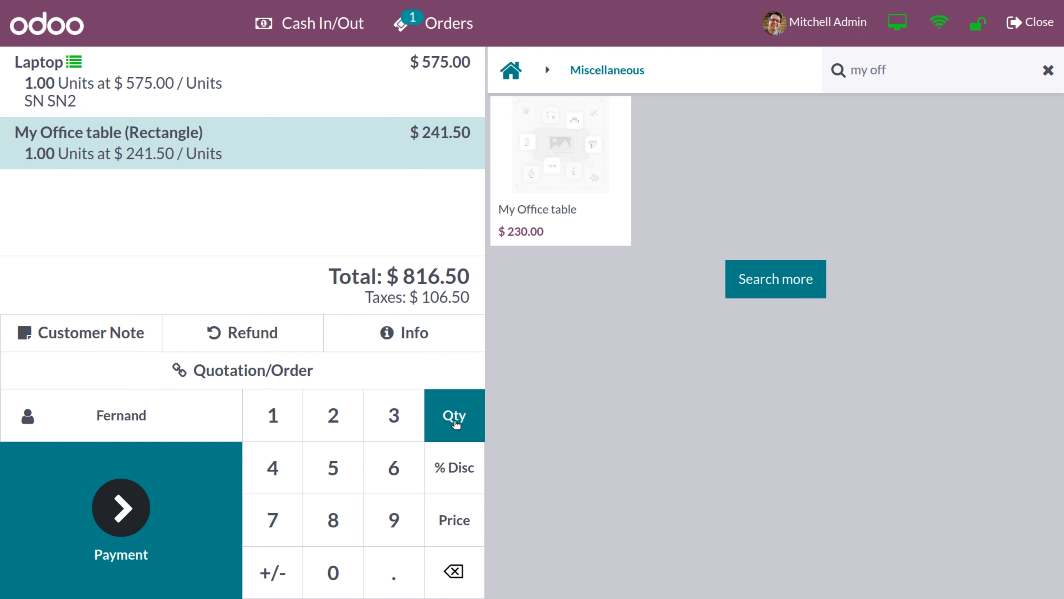
left_click(342, 419)
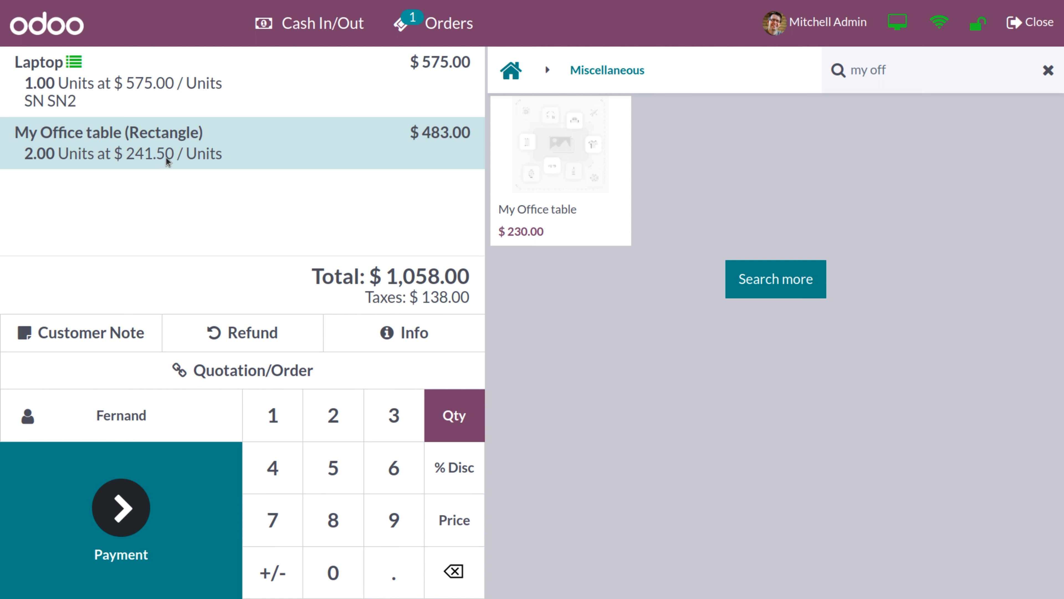
Set the My Office table's unit price to $230.00, then start a customer note
left_click(456, 521)
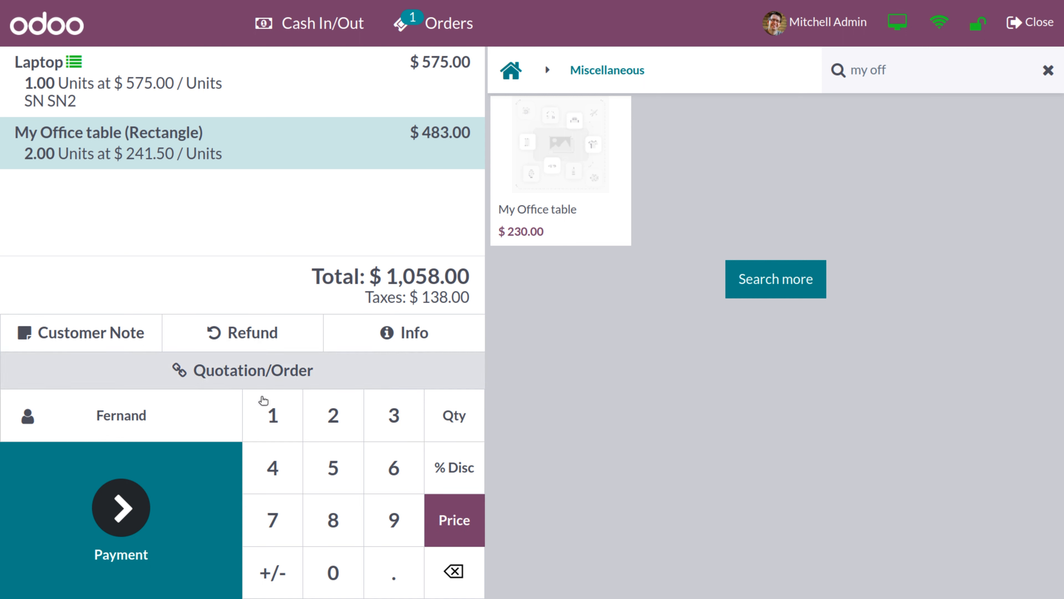
left_click(348, 425)
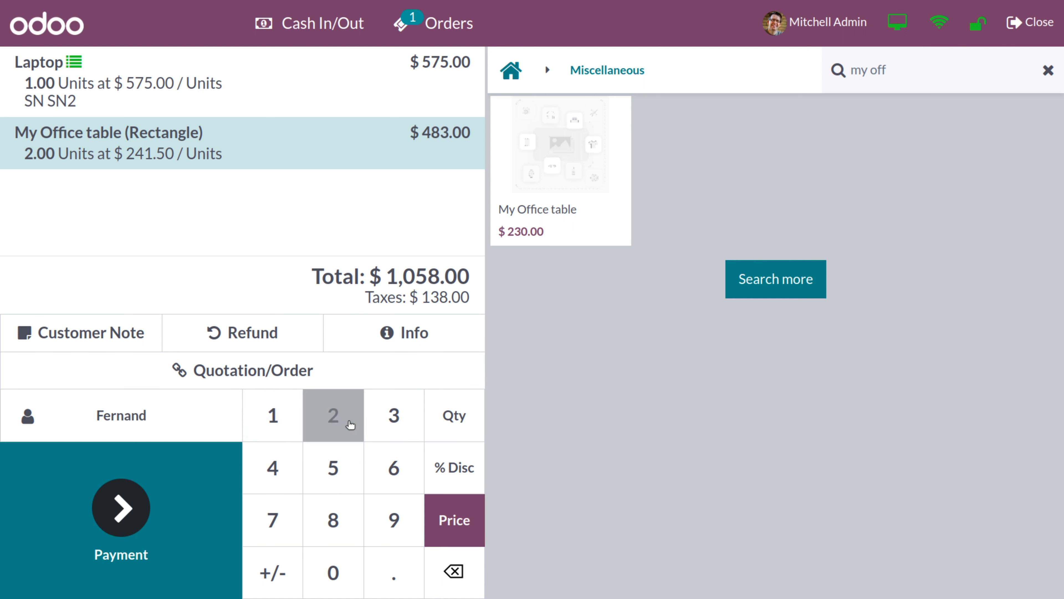
left_click(345, 583)
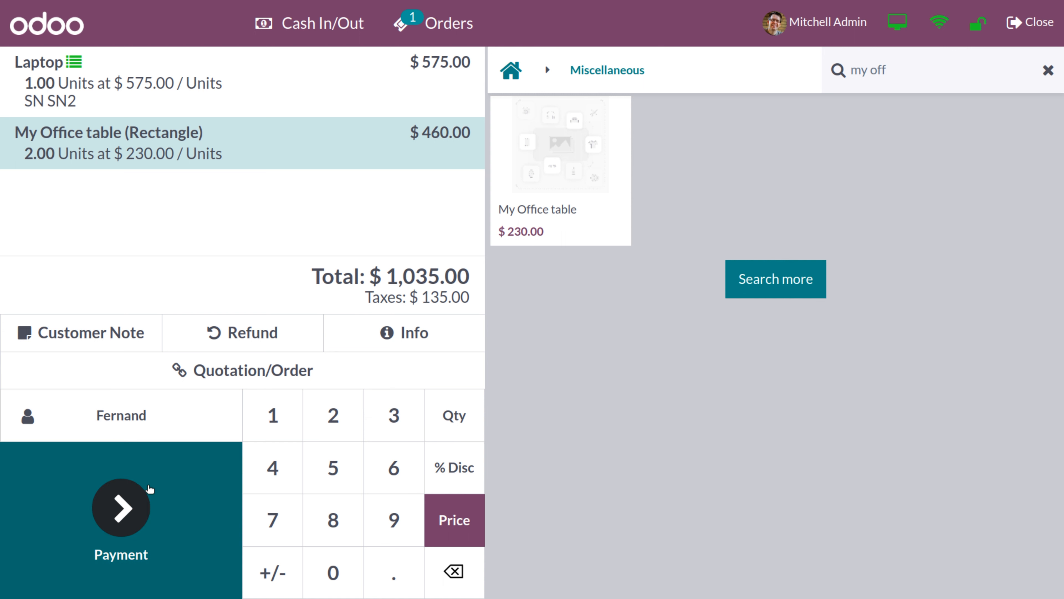
left_click(89, 342)
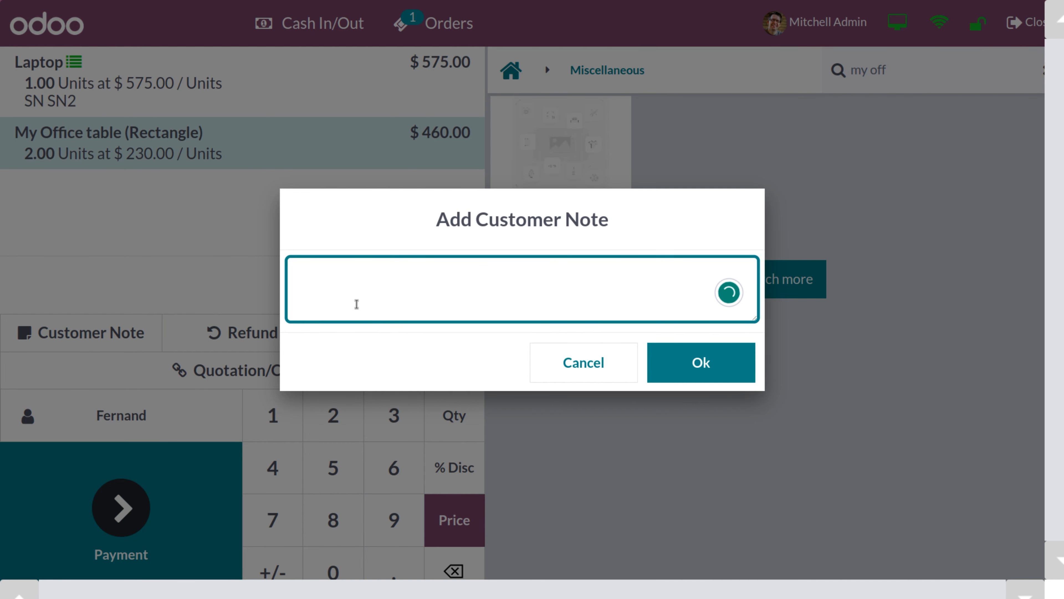
Note 'Rectangular table with wooden material' on the table line and proceed to payment
type("rect")
key("BackSpace")
key("BackSpace")
key("BackSpace")
type("Rectangula")
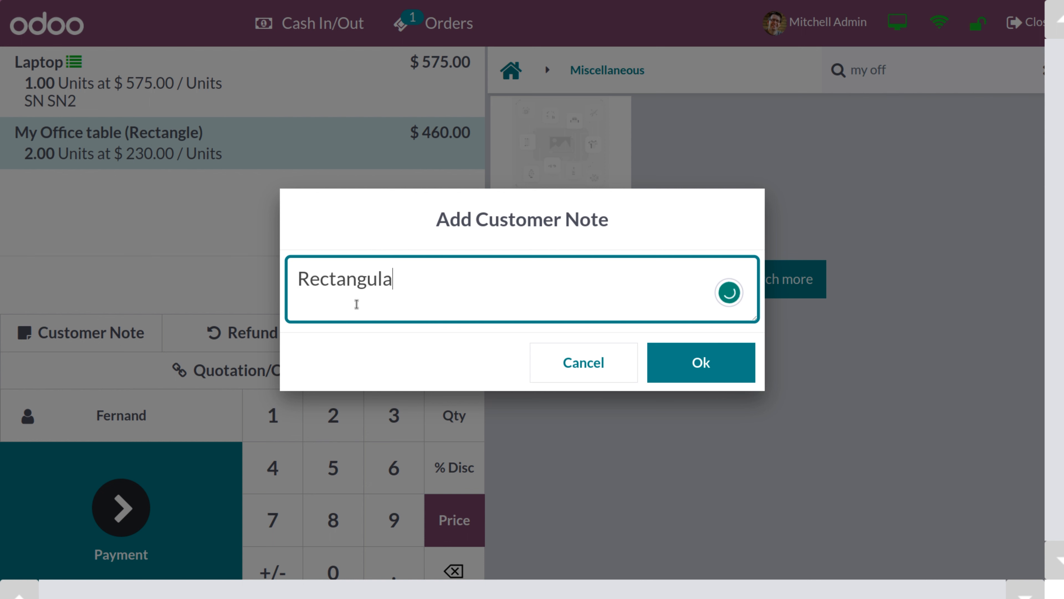
type("r table ")
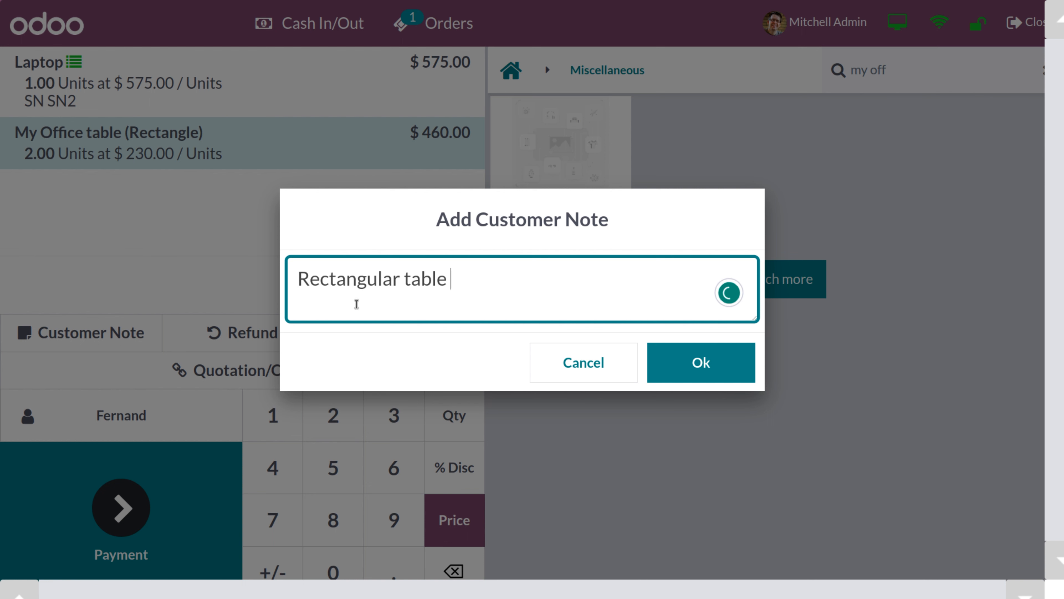
type("with woode")
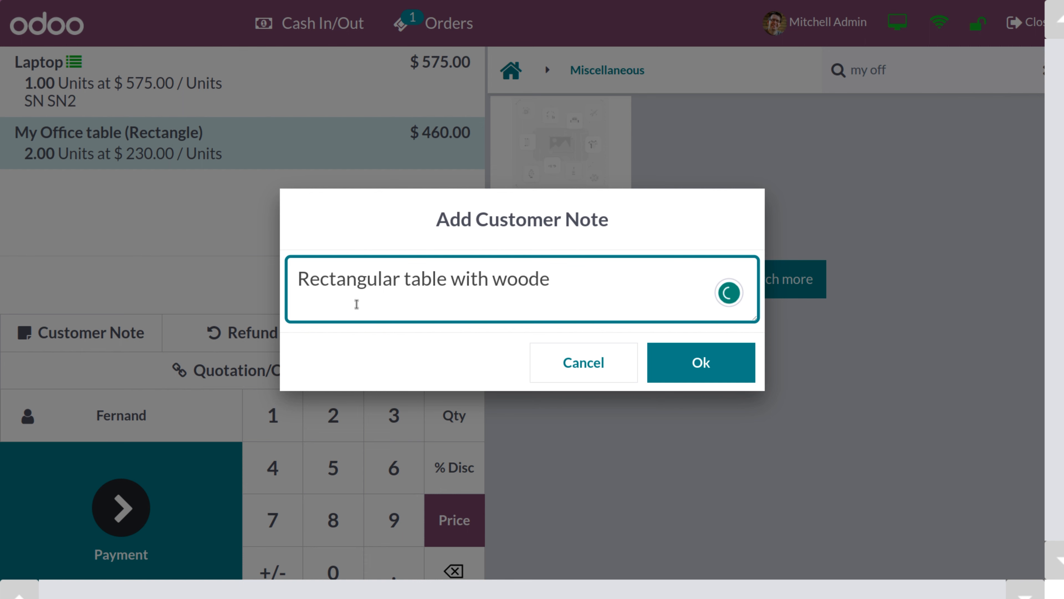
type("n mater")
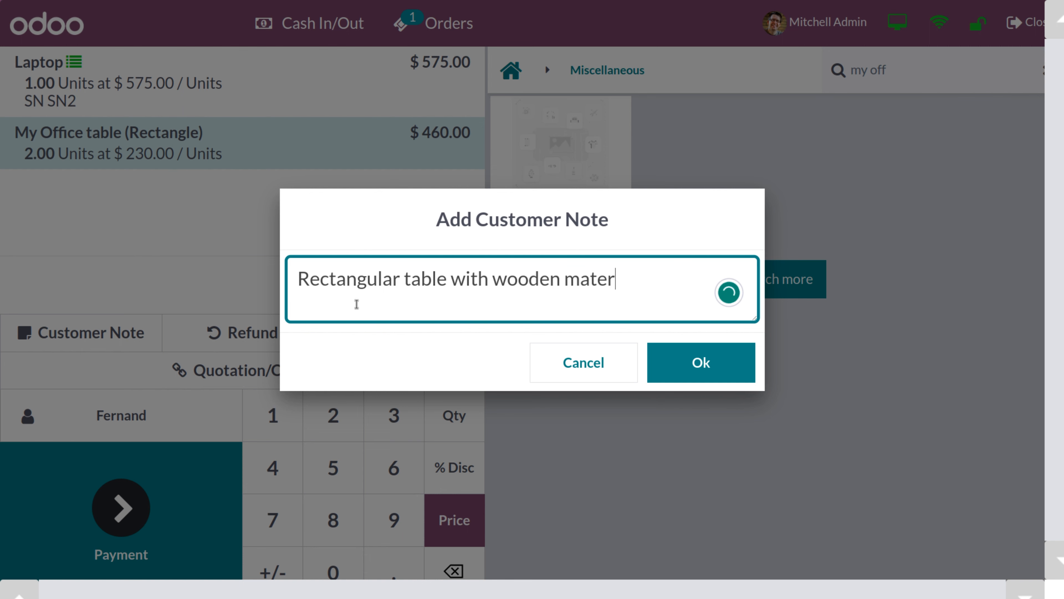
type("ial")
left_click(673, 374)
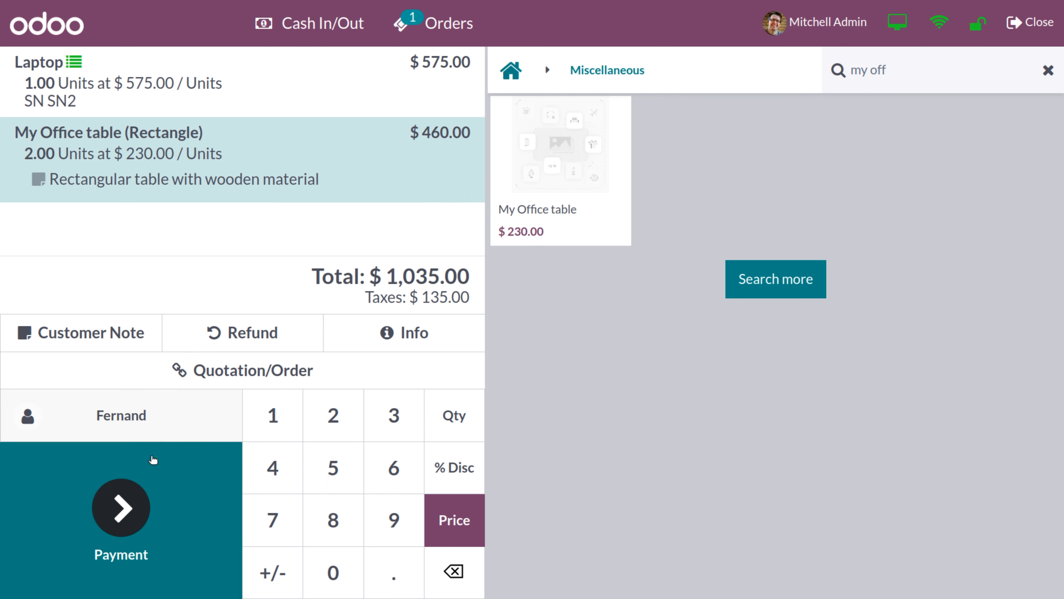
left_click(122, 515)
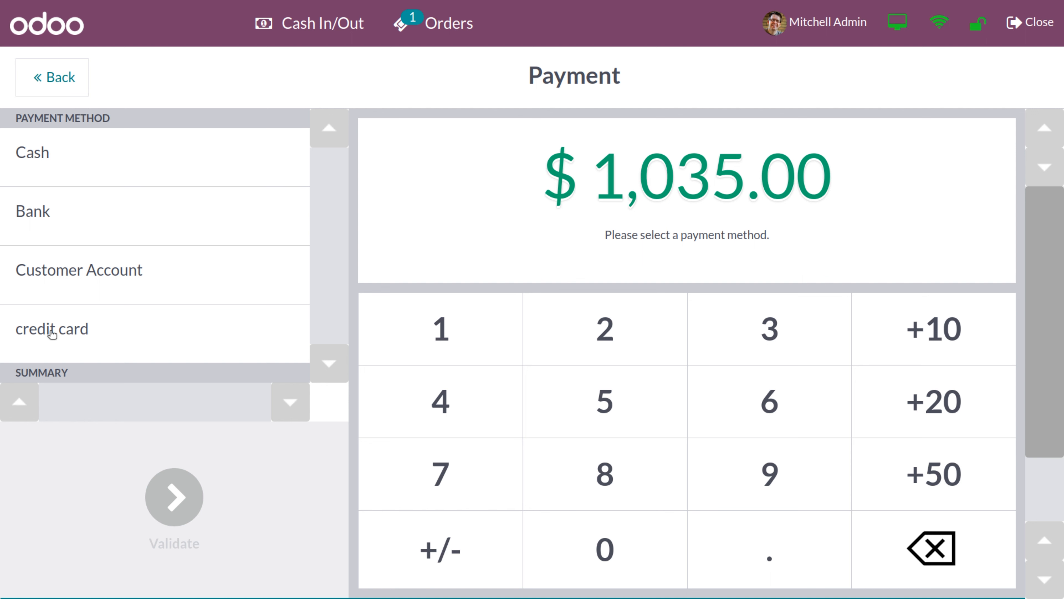
Replace the pending credit card line on the $1,035.00 order with a Bank line cleared to 0.00
left_click(52, 333)
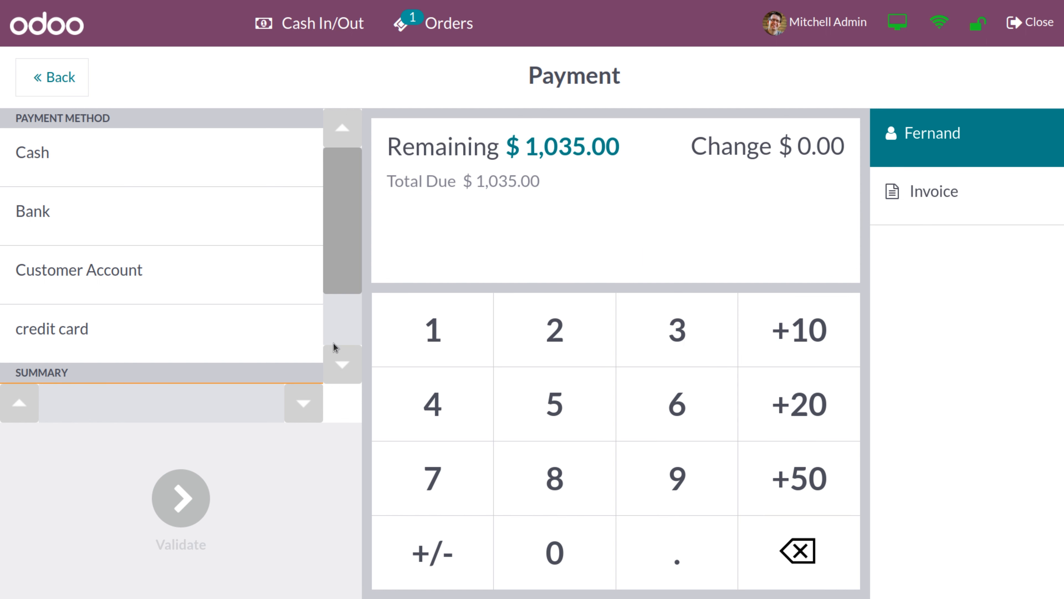
left_click_drag(343, 262, 345, 335)
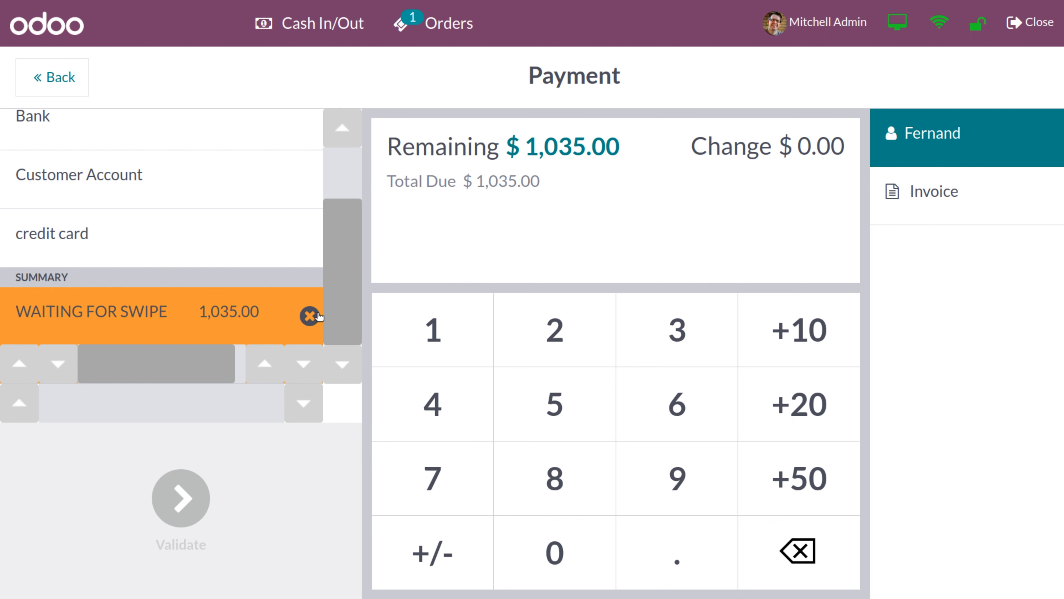
left_click(310, 316)
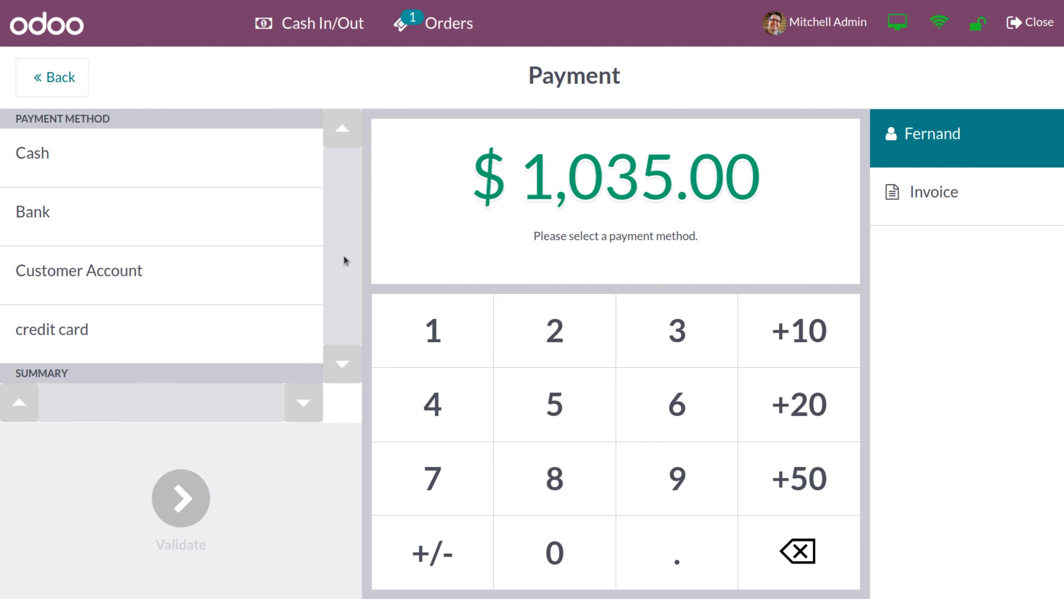
left_click(118, 220)
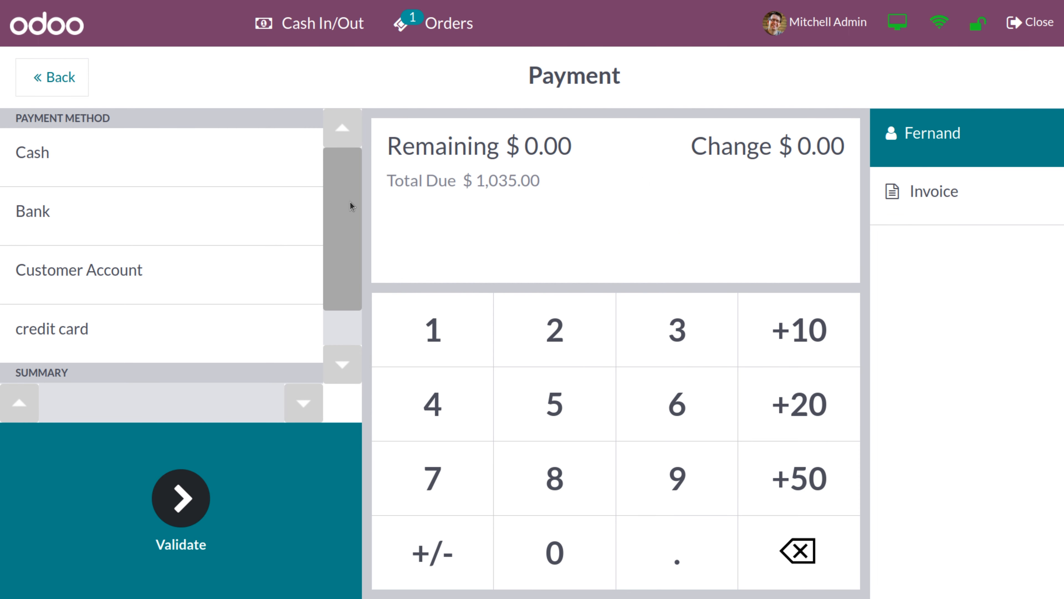
scroll(351, 205, "down", 2)
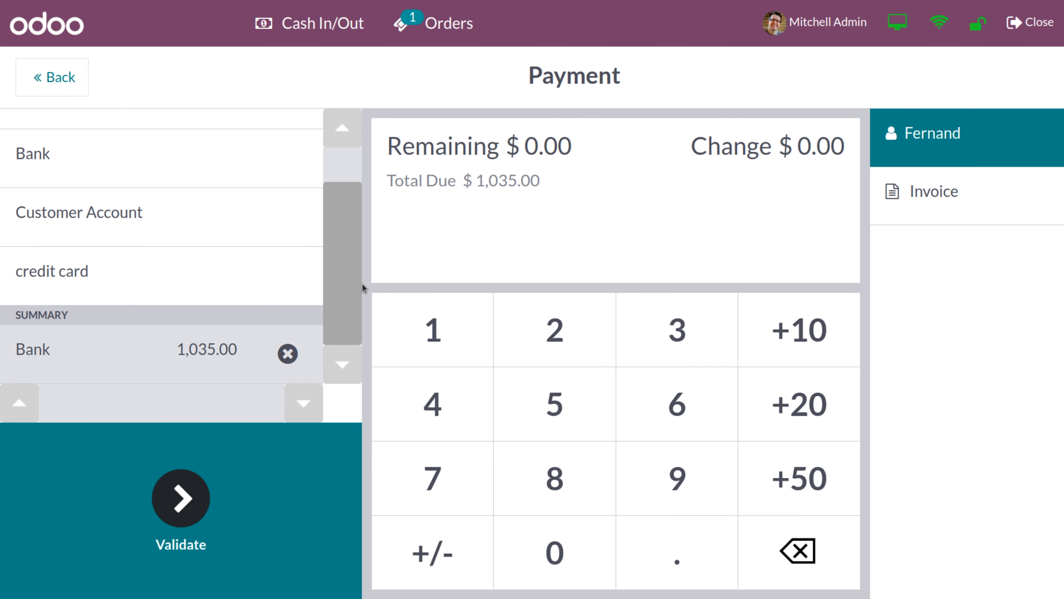
key("ctrl+minus")
key("BackSpace")
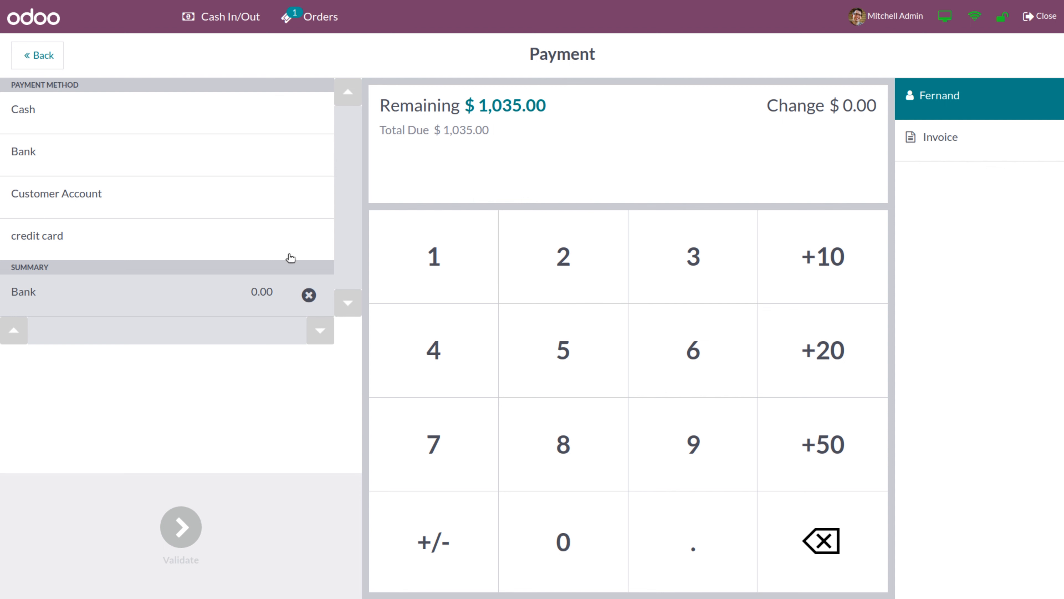
Replace the zeroed Bank line with a new Bank payment of 500.00
left_click(309, 295)
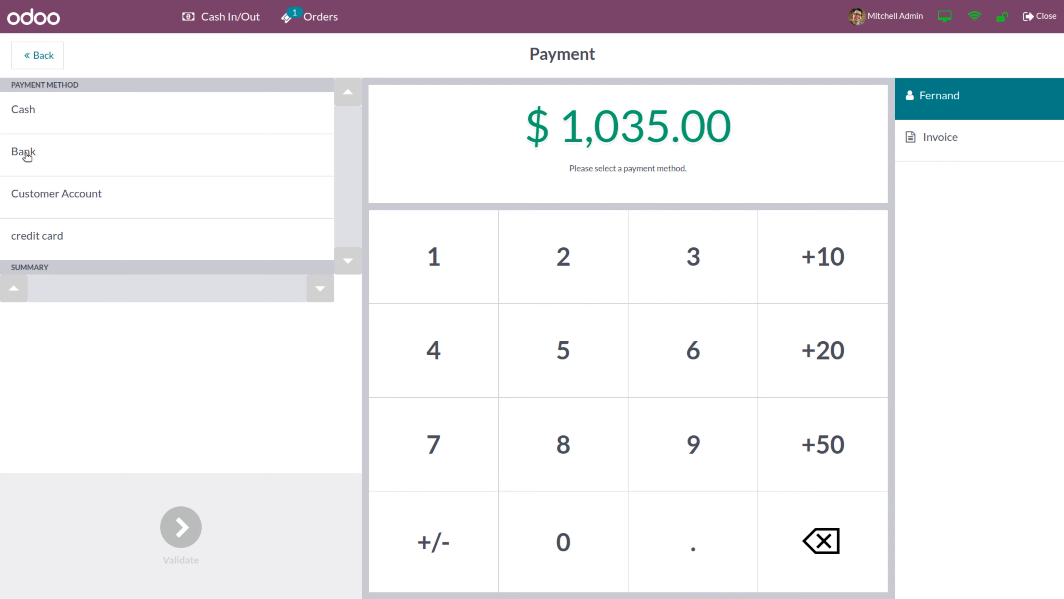
left_click(27, 156)
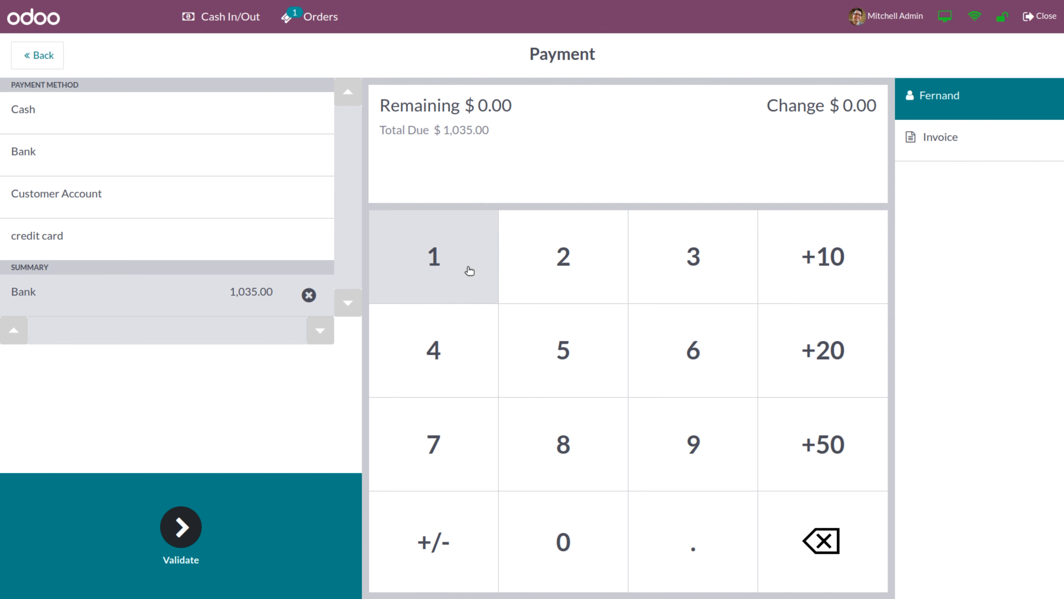
left_click(585, 376)
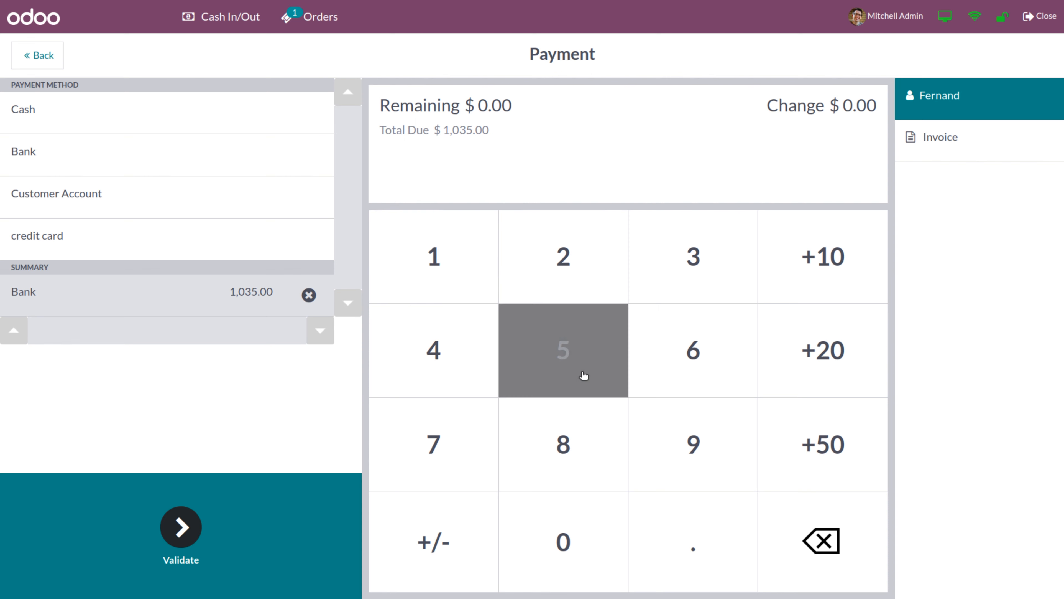
left_click(571, 552)
left_click(571, 553)
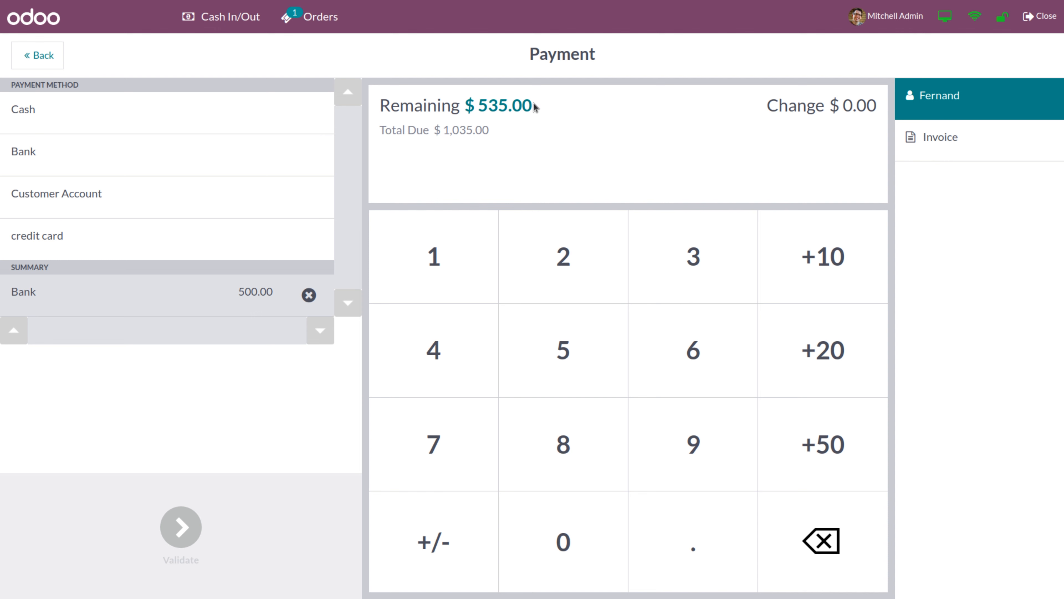
Add 500.00 cash and 35.00 on customer account, then validate the split payment
left_click(245, 109)
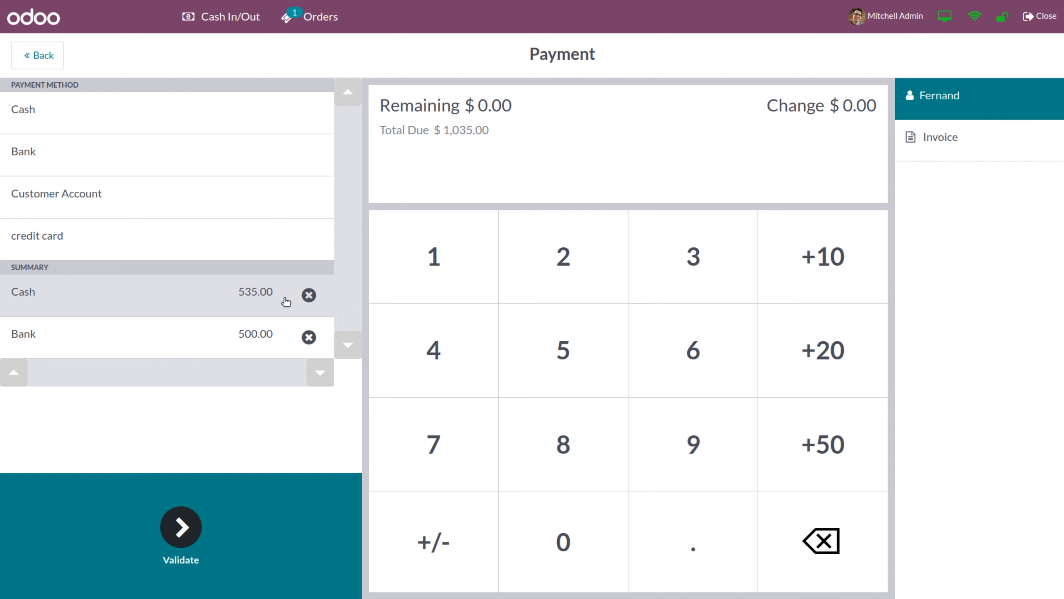
left_click(308, 295)
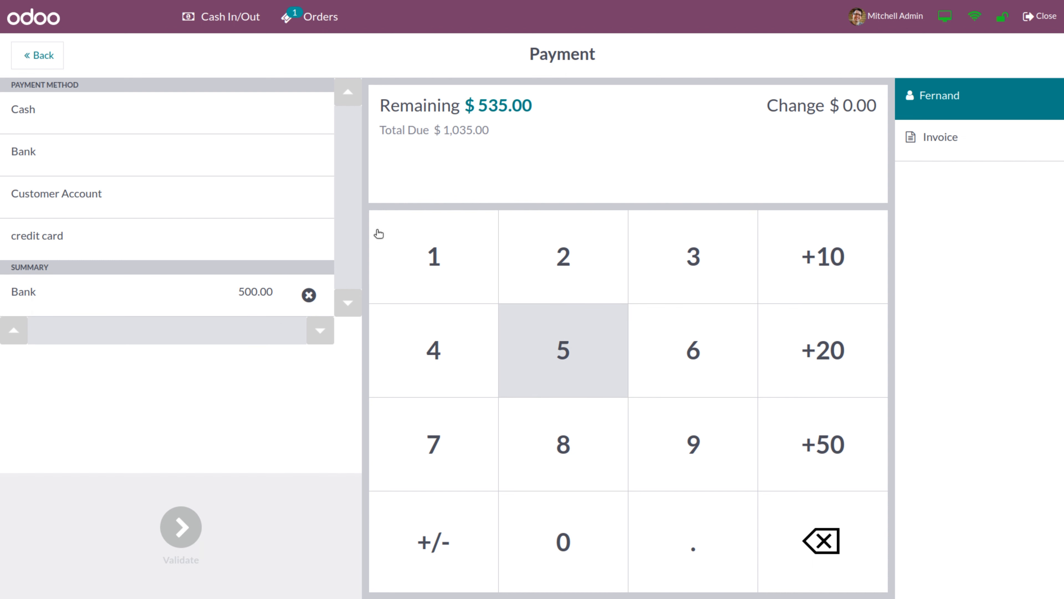
left_click(214, 128)
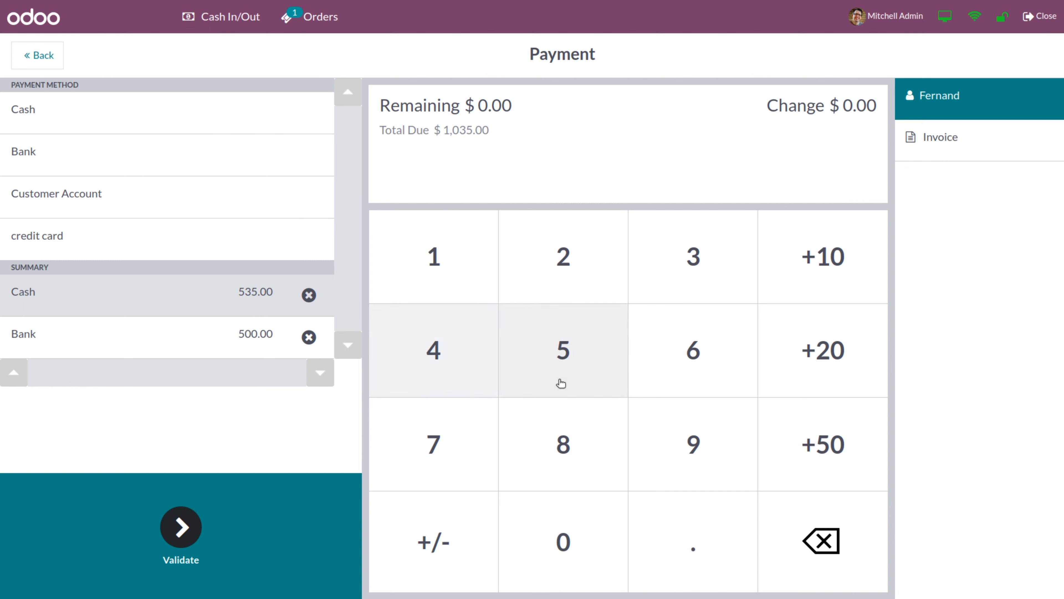
left_click(580, 373)
left_click(574, 560)
left_click(574, 561)
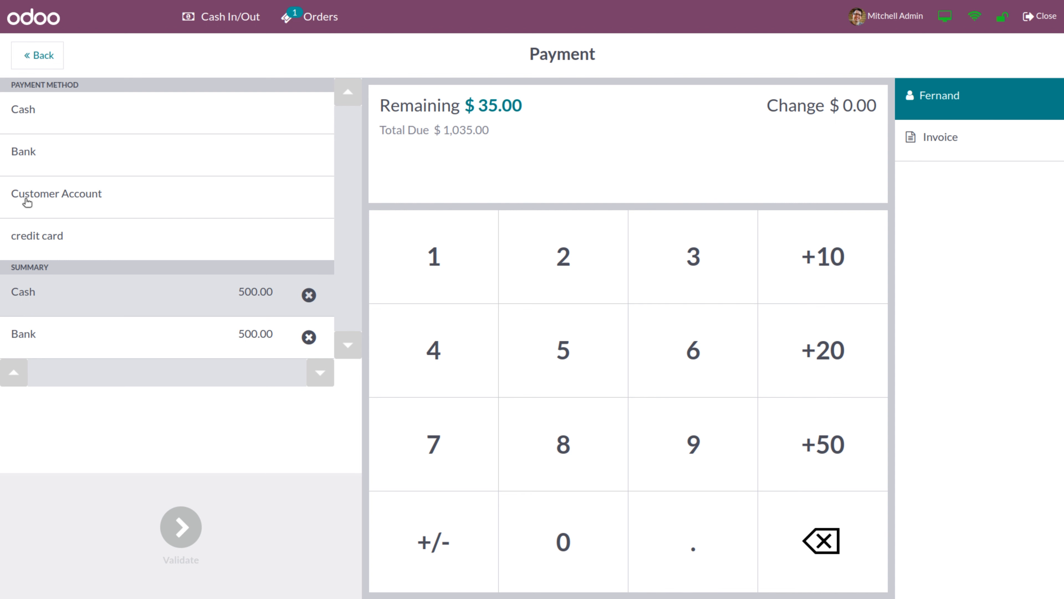
left_click(27, 203)
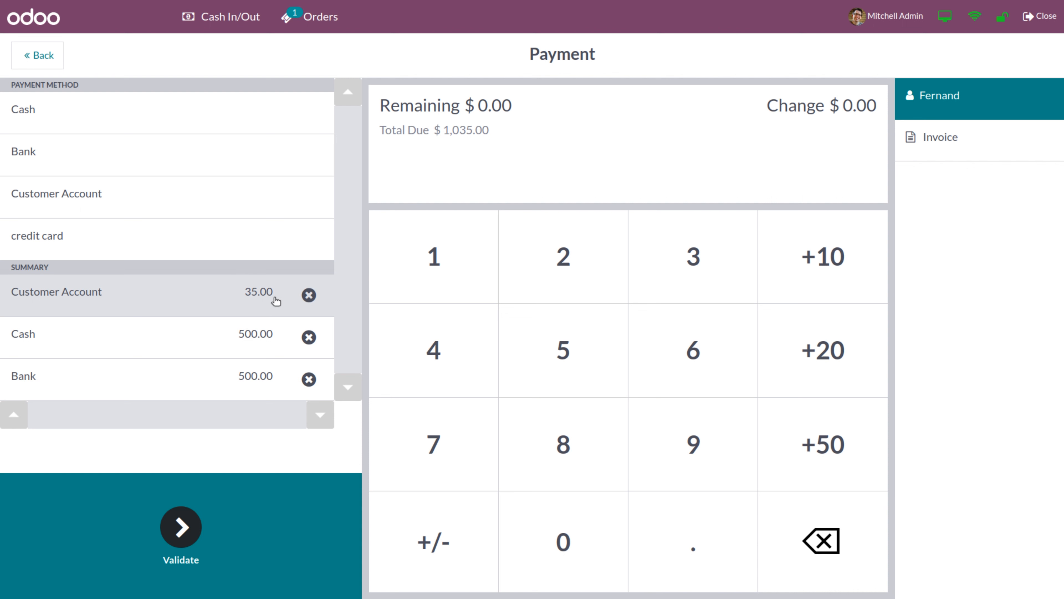
left_click(177, 538)
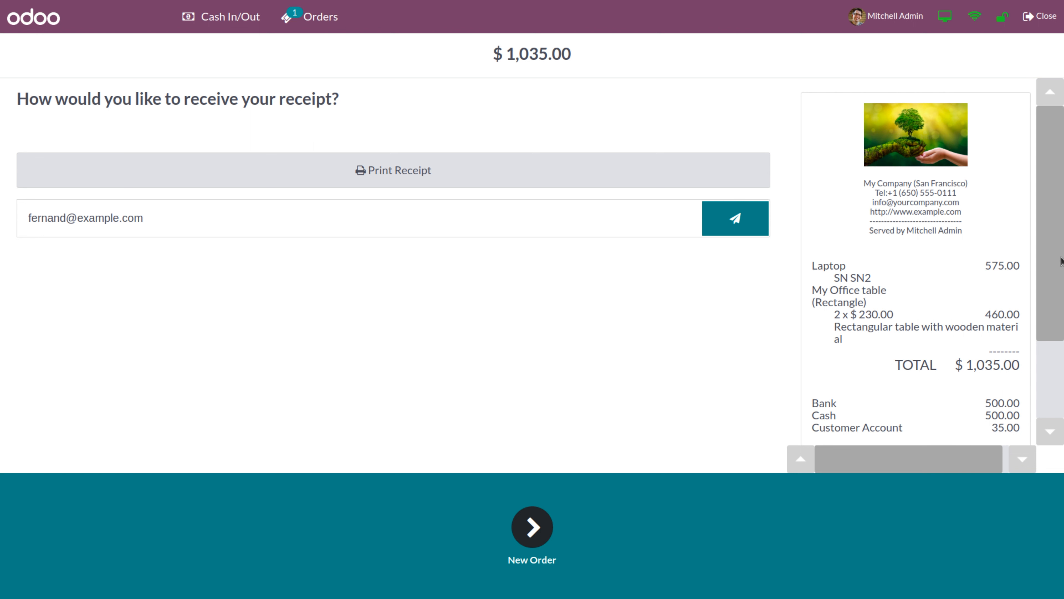
scroll(1062, 261, "down", 3)
scroll(1058, 252, "up", 3)
scroll(1052, 162, "down", 3)
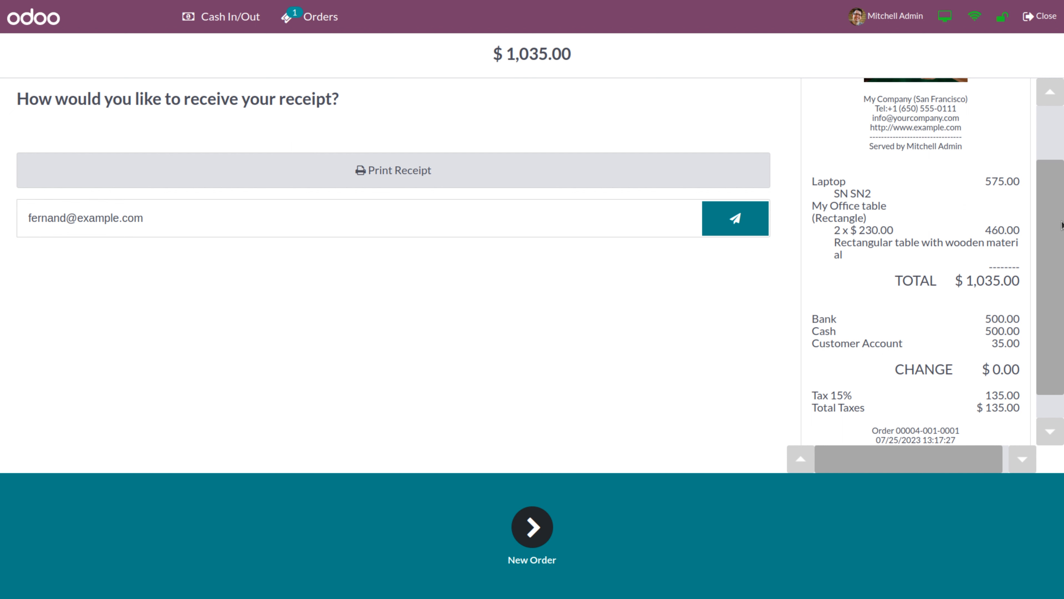
scroll(1061, 225, "down", 1)
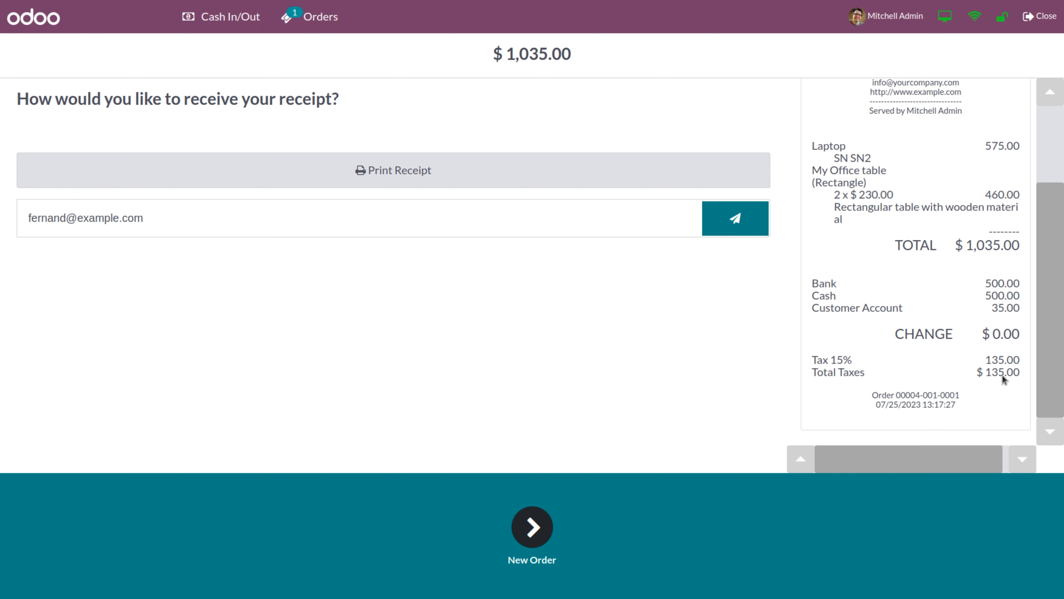
left_click_drag(1048, 315, 1050, 227)
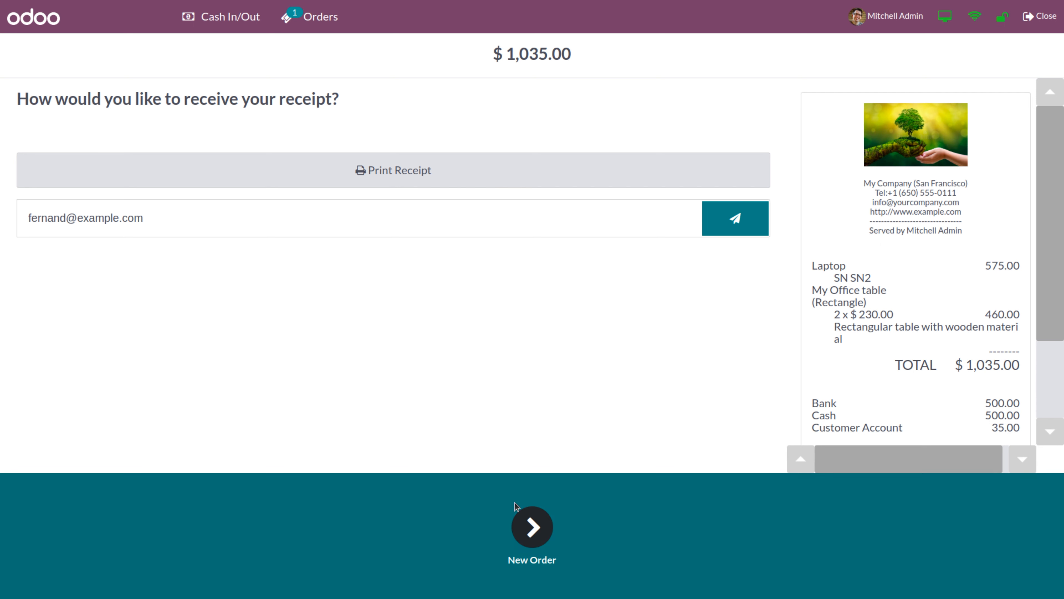
Create a customer order with Desk Stand with Screen and Acoustic Bloc Screens, totalling $2,395.00
left_click(532, 527)
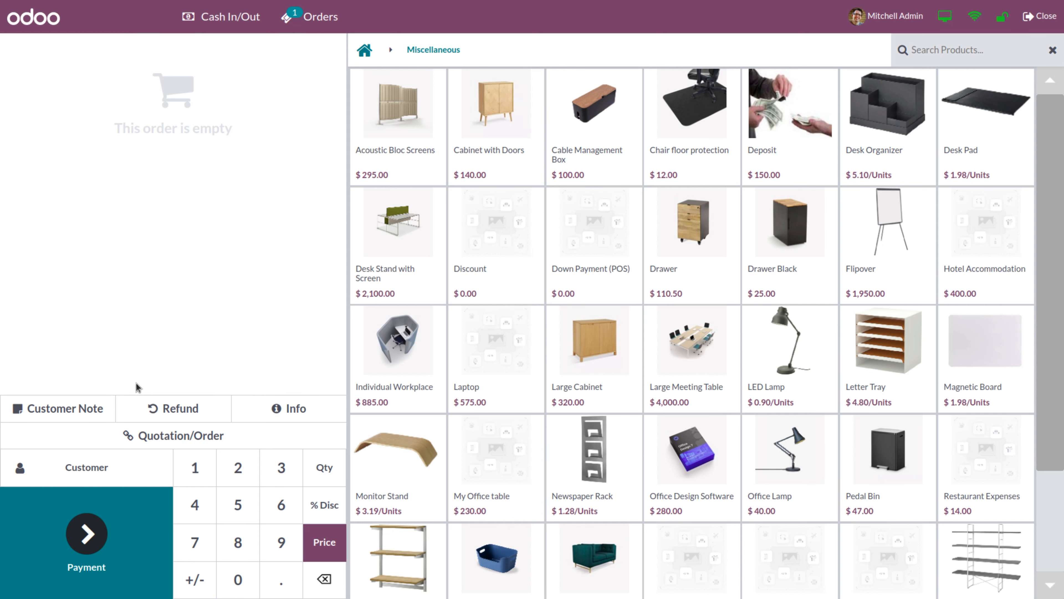
left_click(71, 478)
left_click(147, 256)
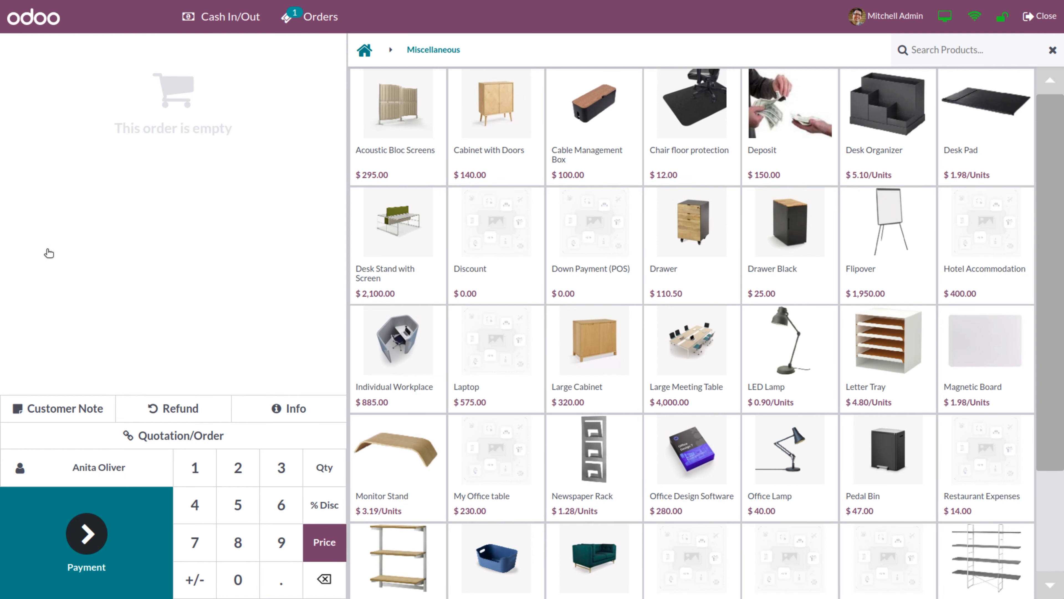
left_click(392, 247)
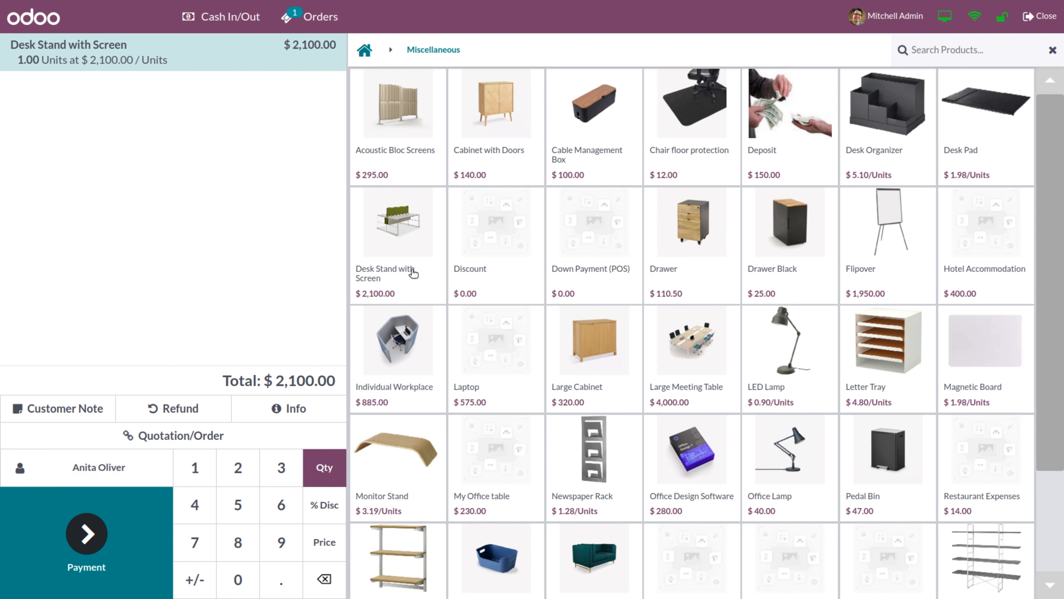
left_click(405, 148)
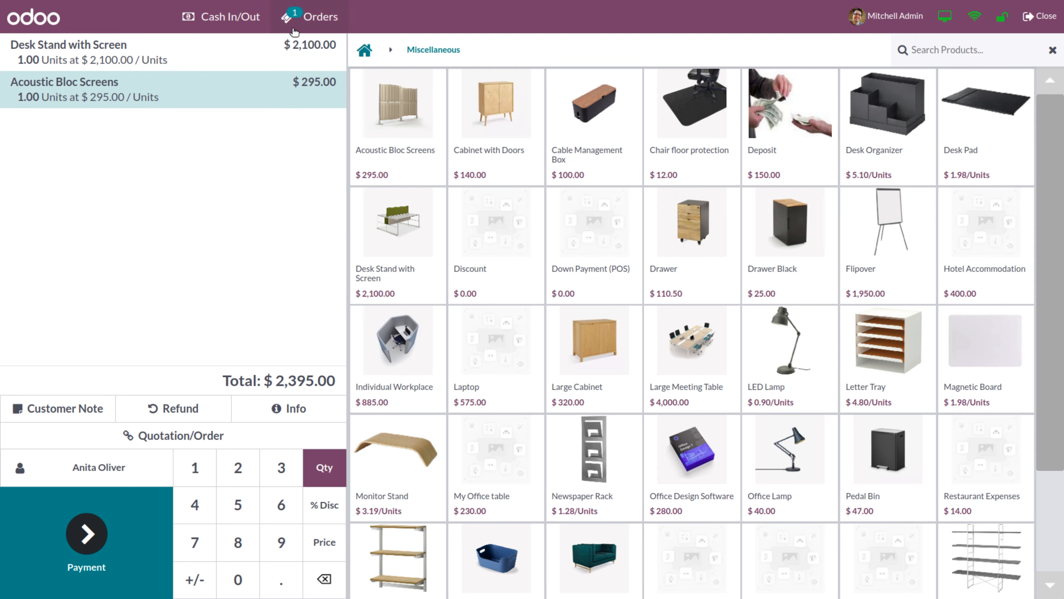
Start another customer order with a Drawer and Drawer Black ($135.50), then list active orders
left_click(321, 22)
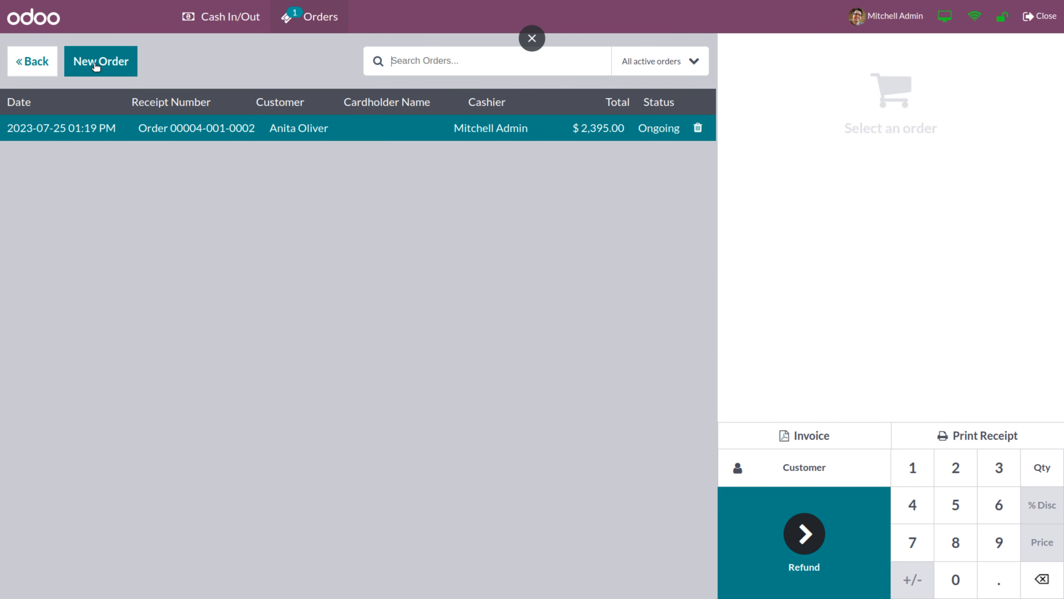
left_click(95, 65)
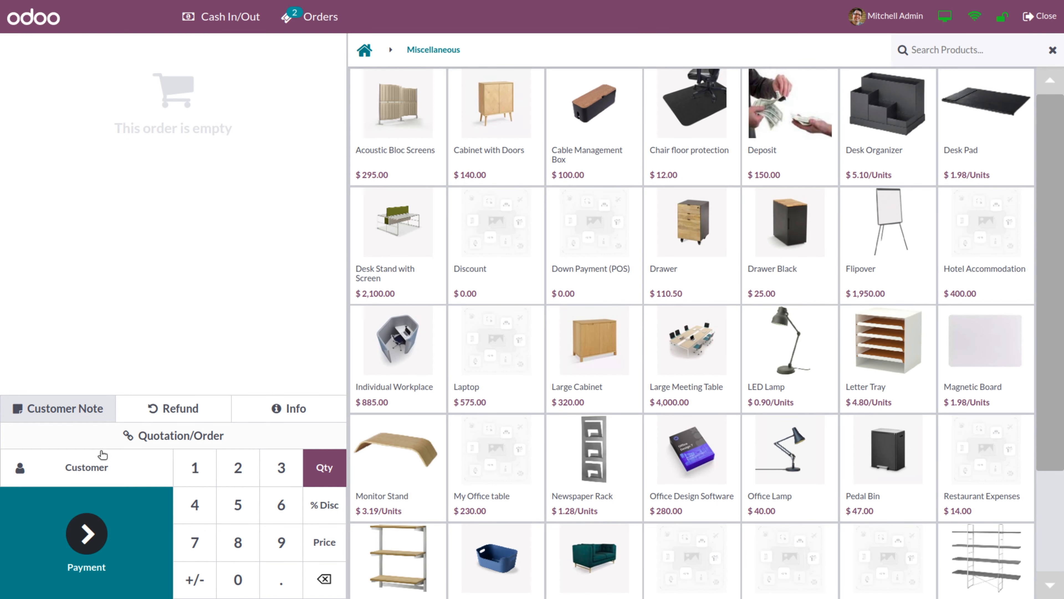
left_click(83, 465)
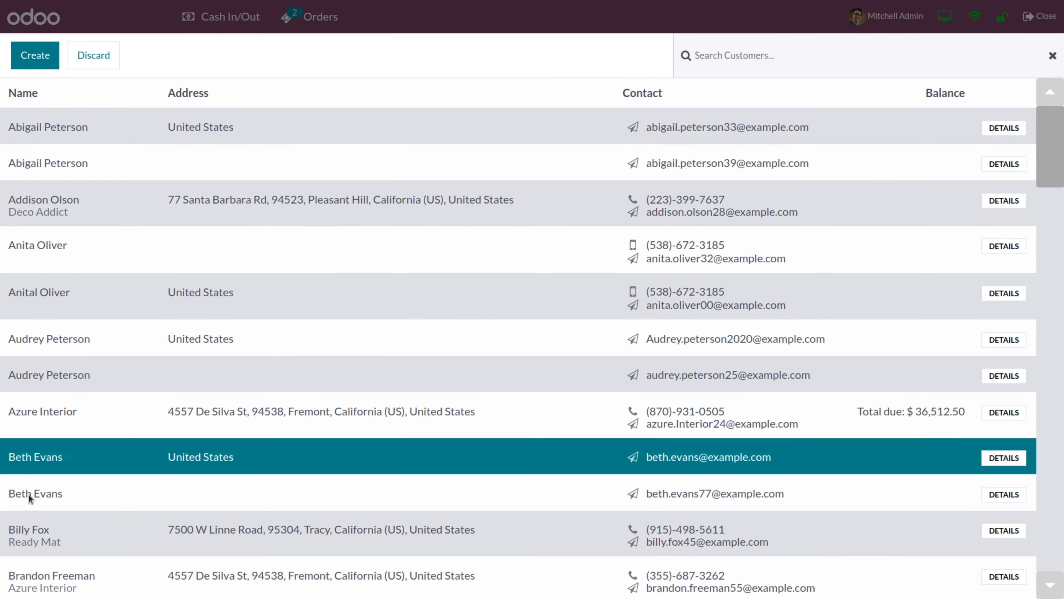
left_click(28, 586)
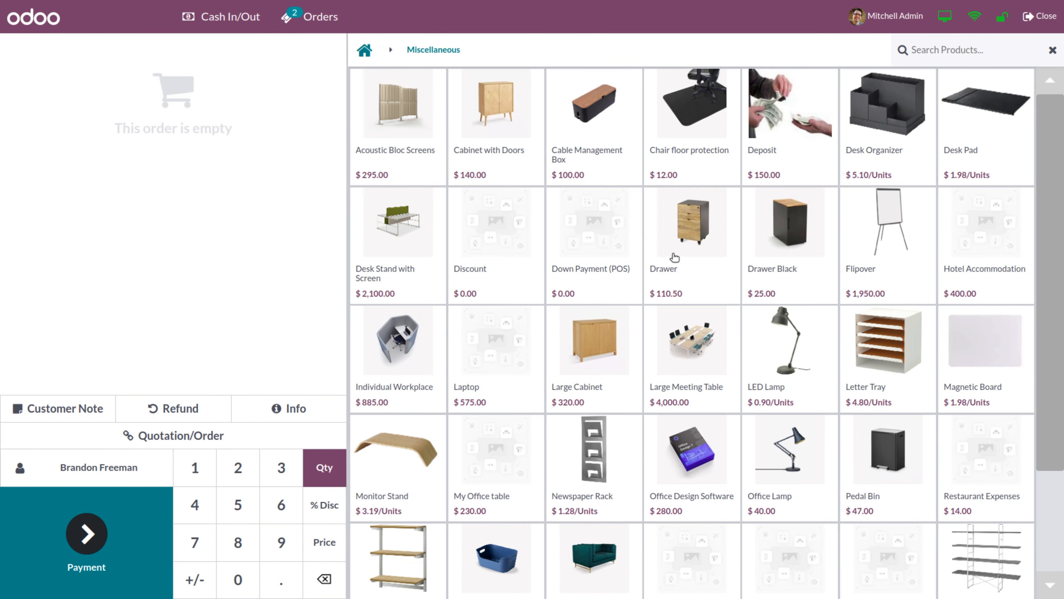
left_click(685, 251)
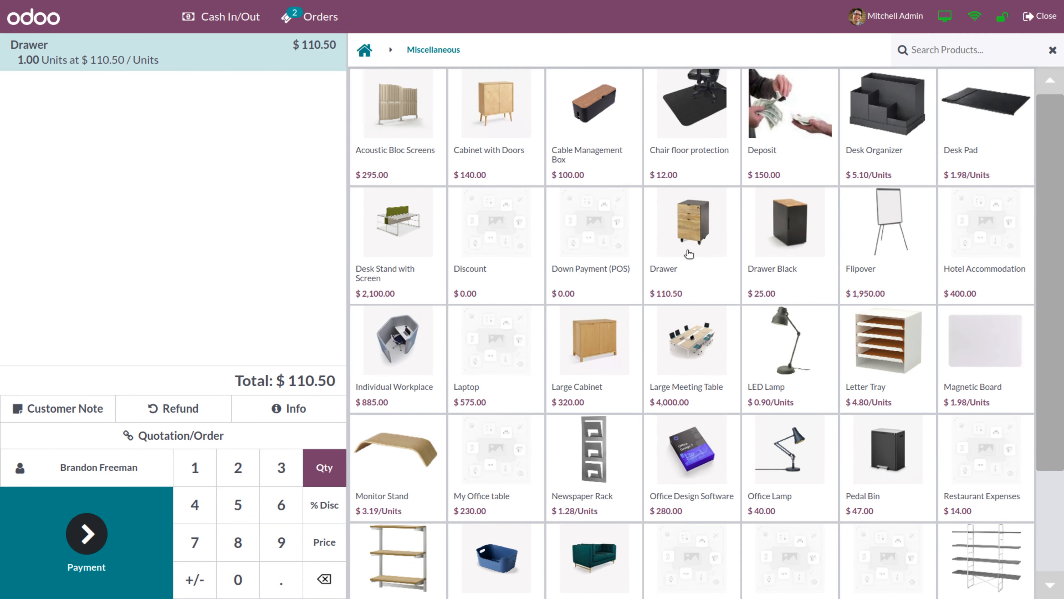
left_click(808, 259)
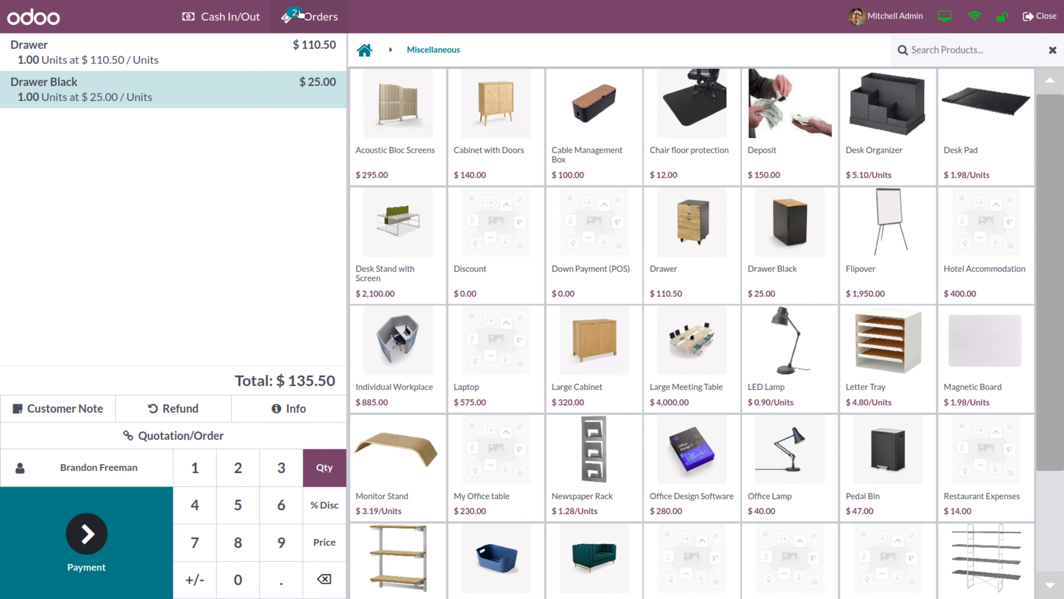
left_click(301, 14)
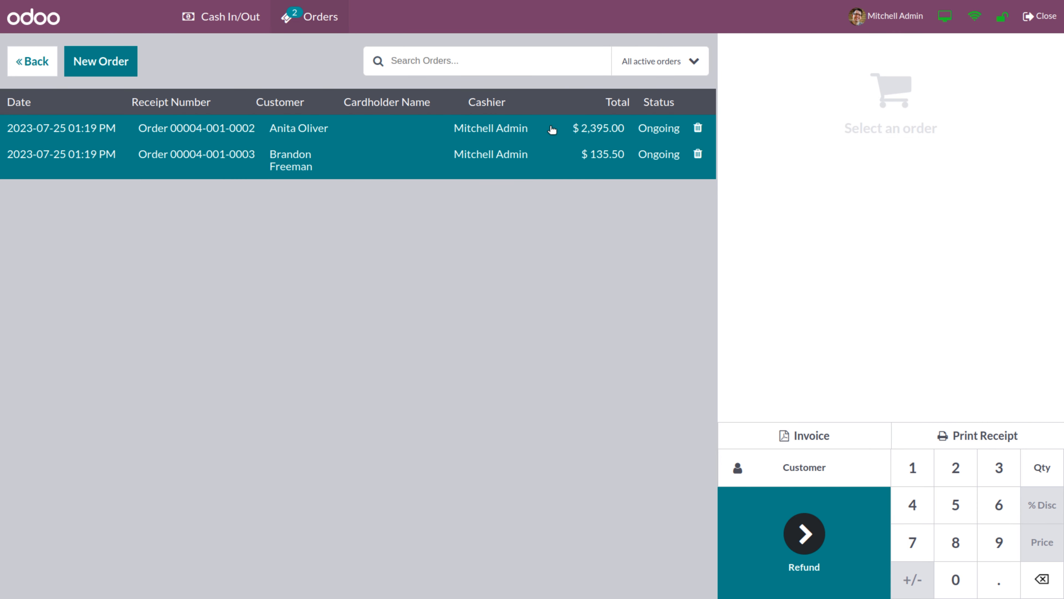
Create a customer order with a Newspaper Rack and Large Cabinet and open its $321.28 payment
left_click(121, 64)
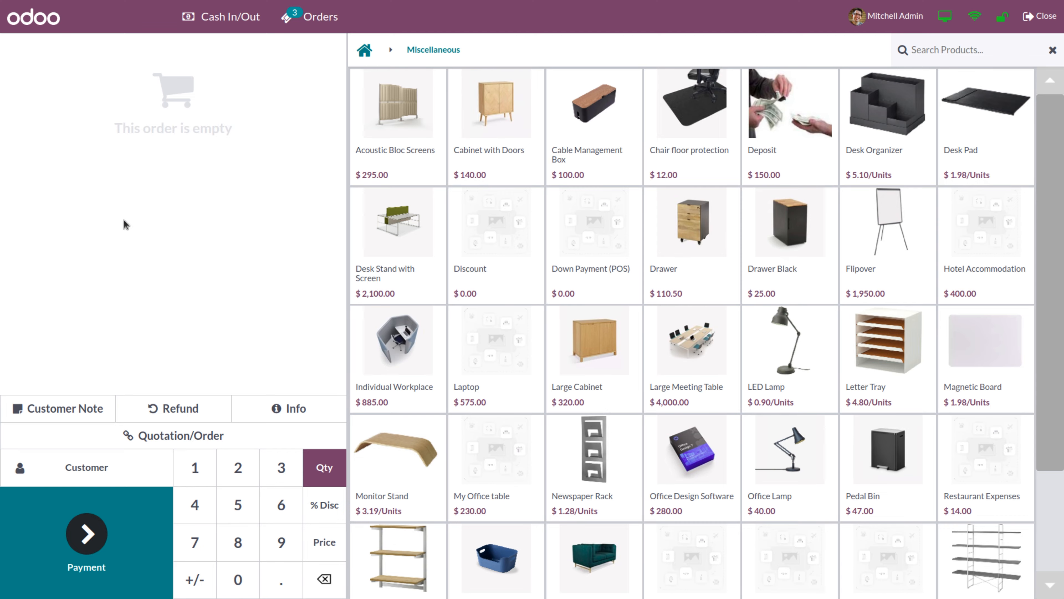
left_click(99, 472)
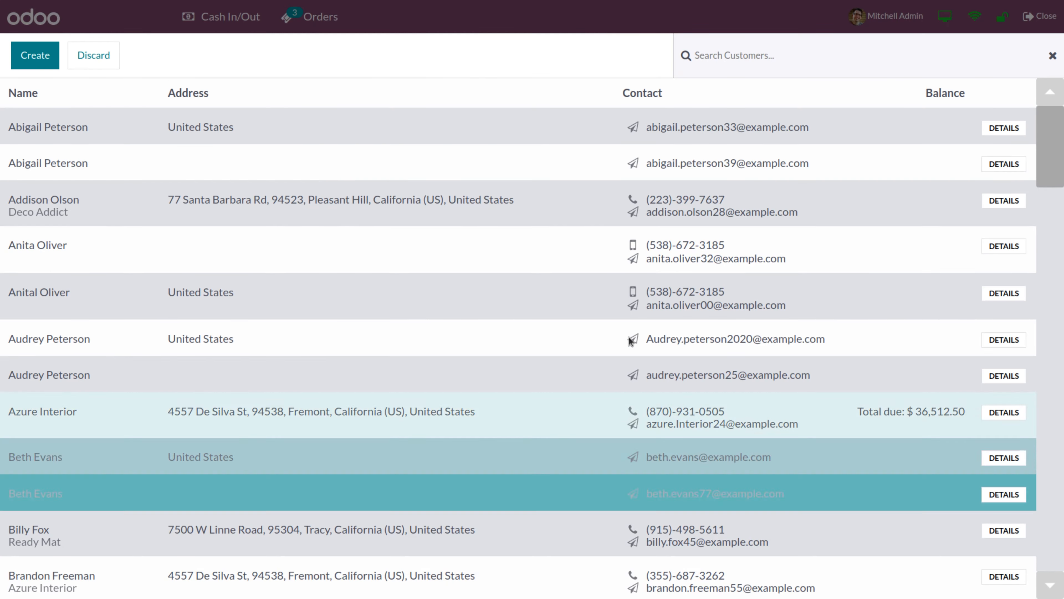
left_click_drag(1055, 147, 1055, 436)
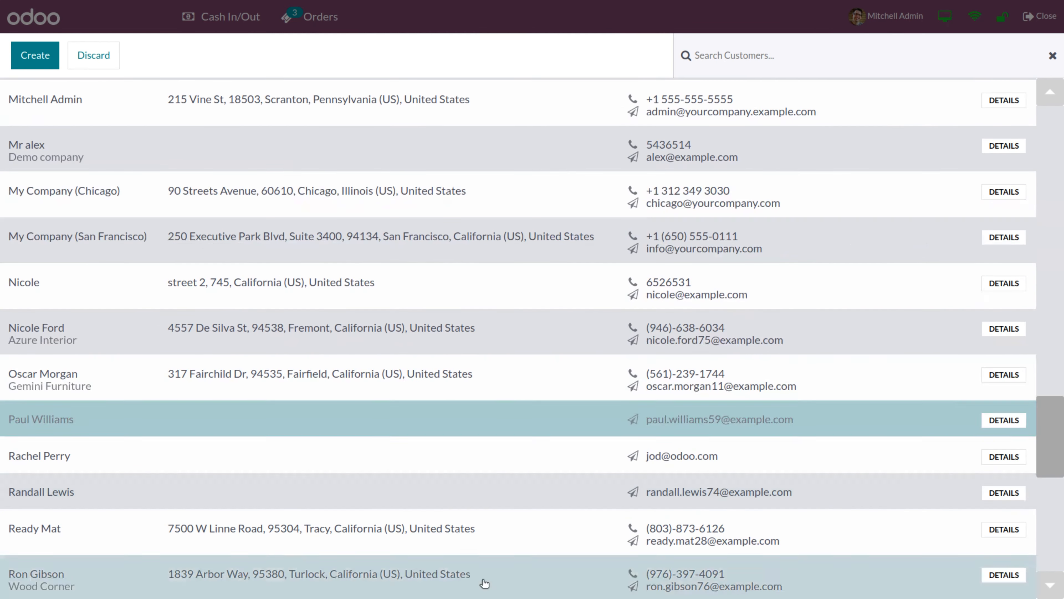
left_click(28, 422)
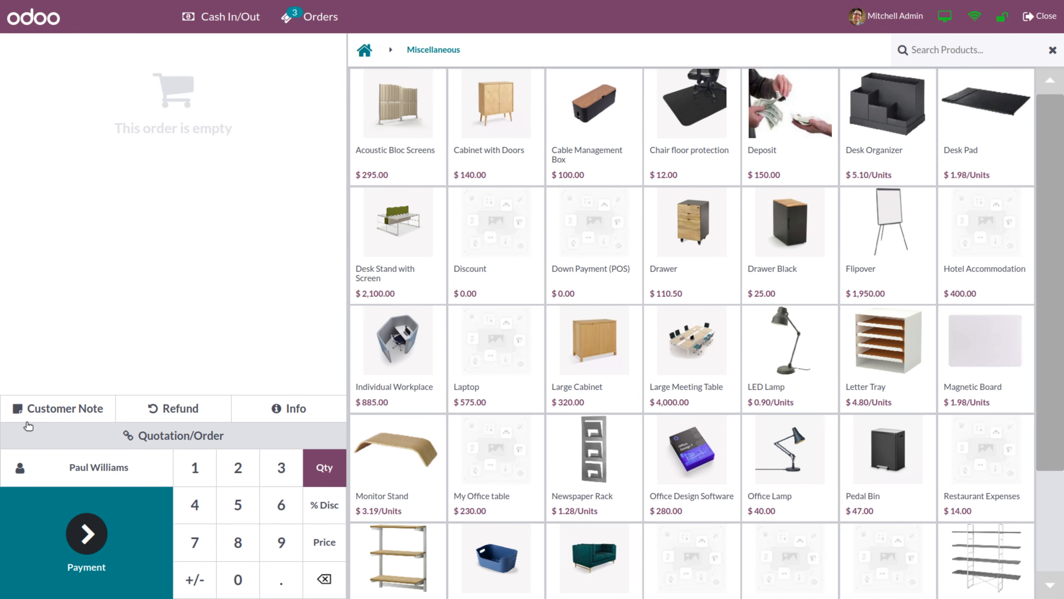
left_click(607, 455)
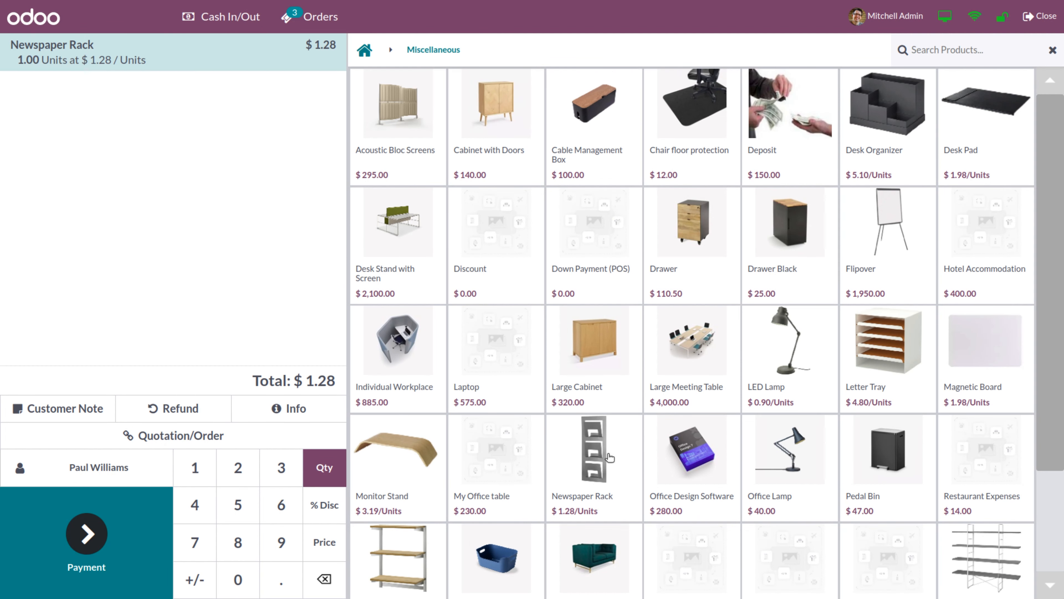
left_click(611, 359)
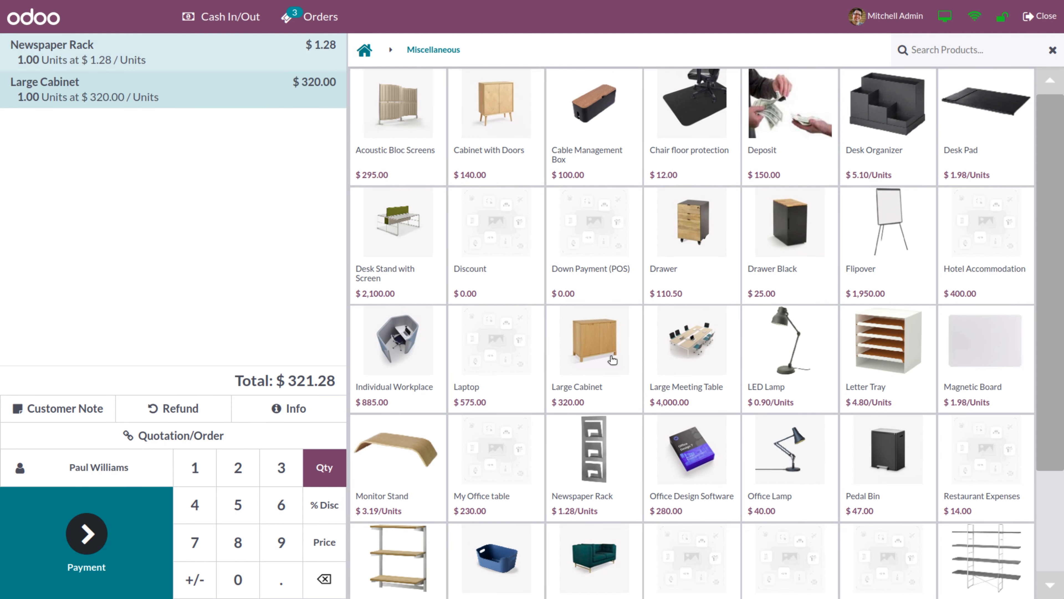
left_click(98, 540)
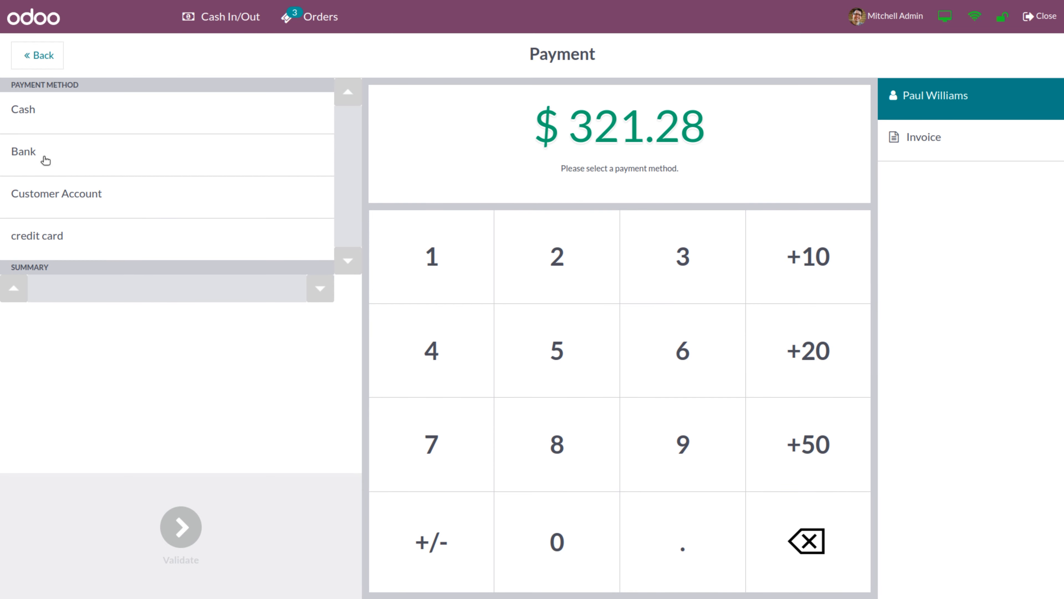
Pay the $321.28 order fully by Bank, validate, and show the orders list
left_click(44, 159)
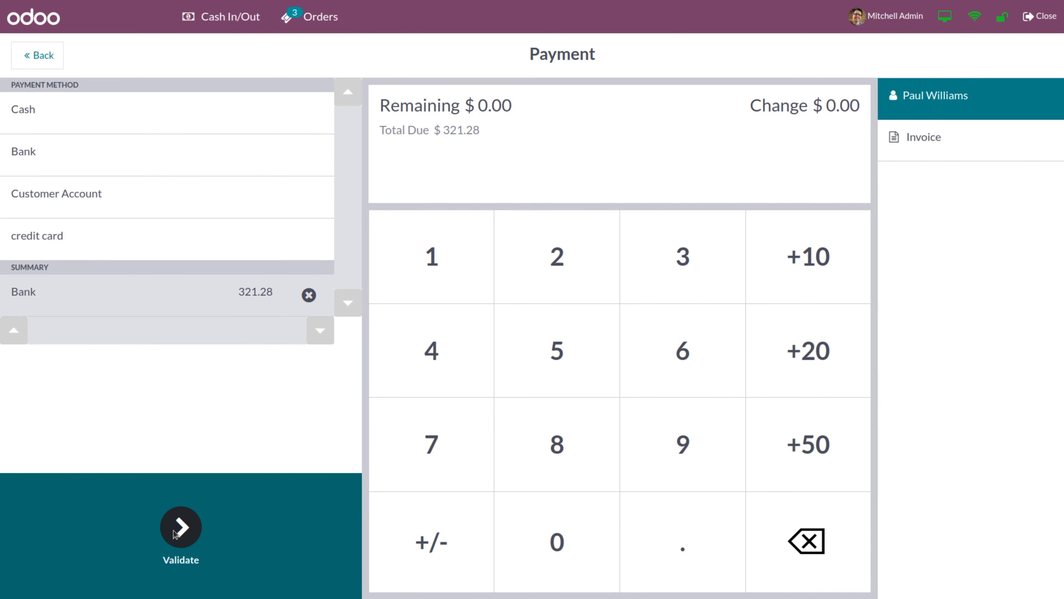
left_click(180, 528)
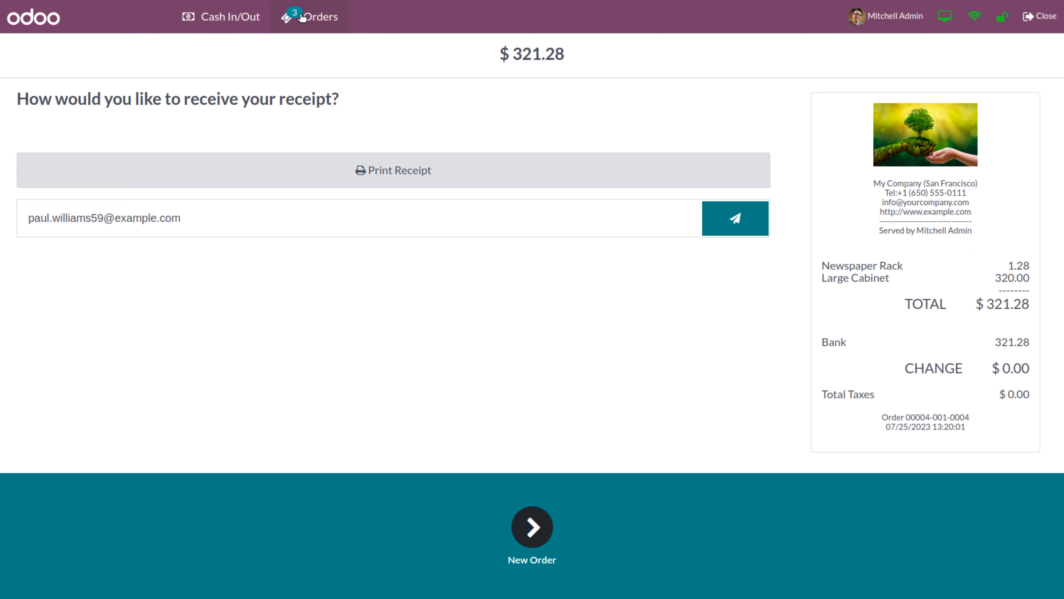
left_click(302, 18)
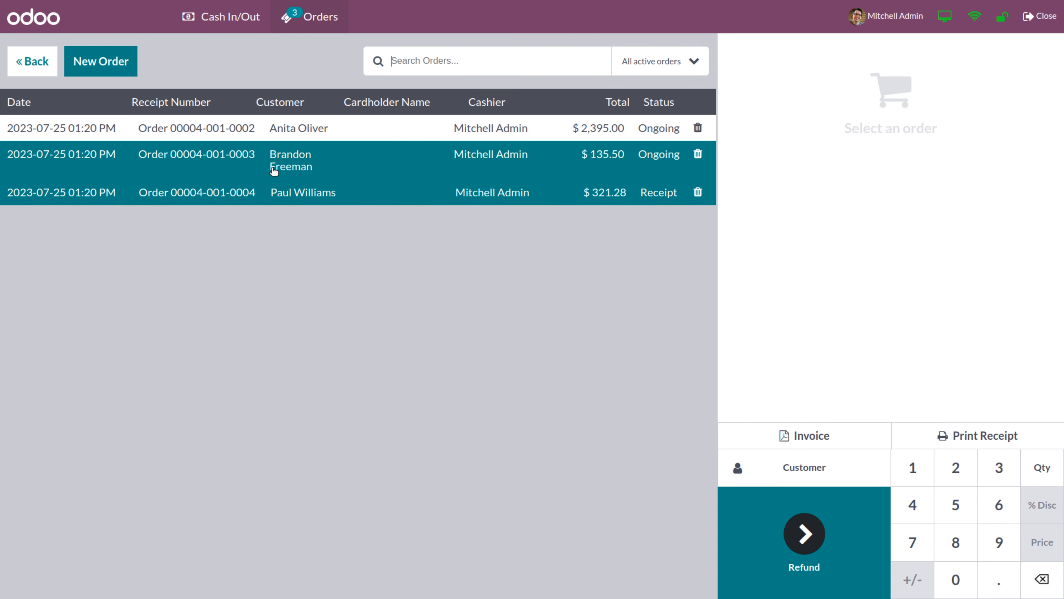
Inspect the $135.50 and $2,395.00 ongoing orders, then open payment for the $135.50 order
left_click(251, 162)
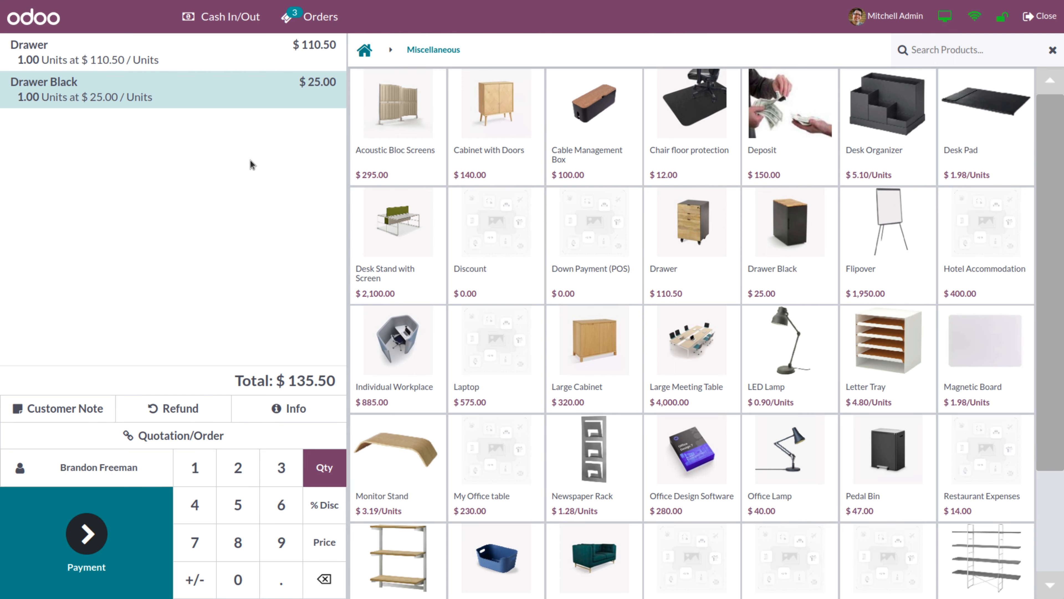
left_click(310, 16)
left_click(278, 126)
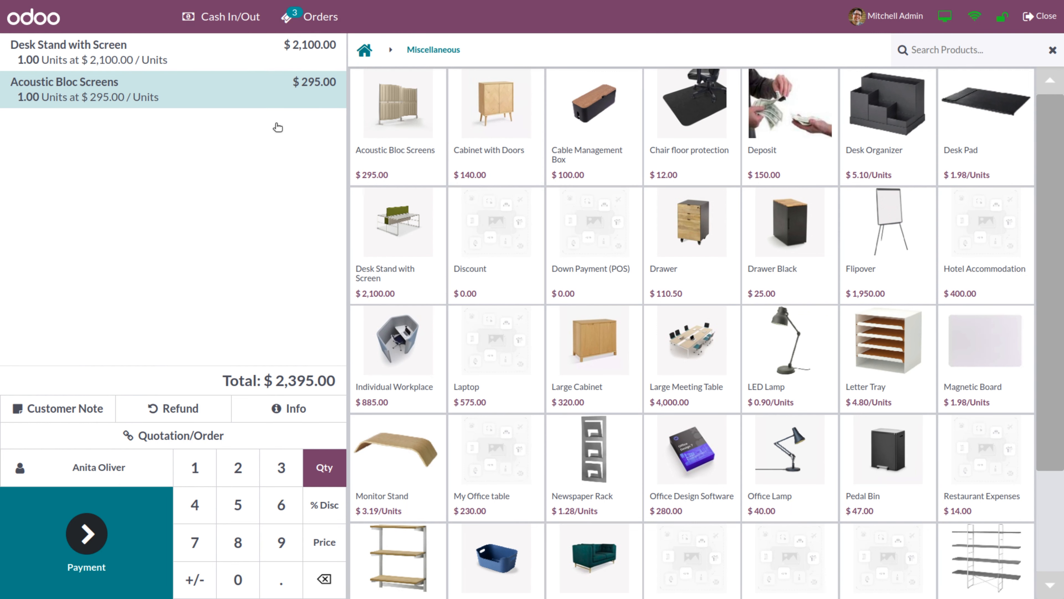
left_click(316, 22)
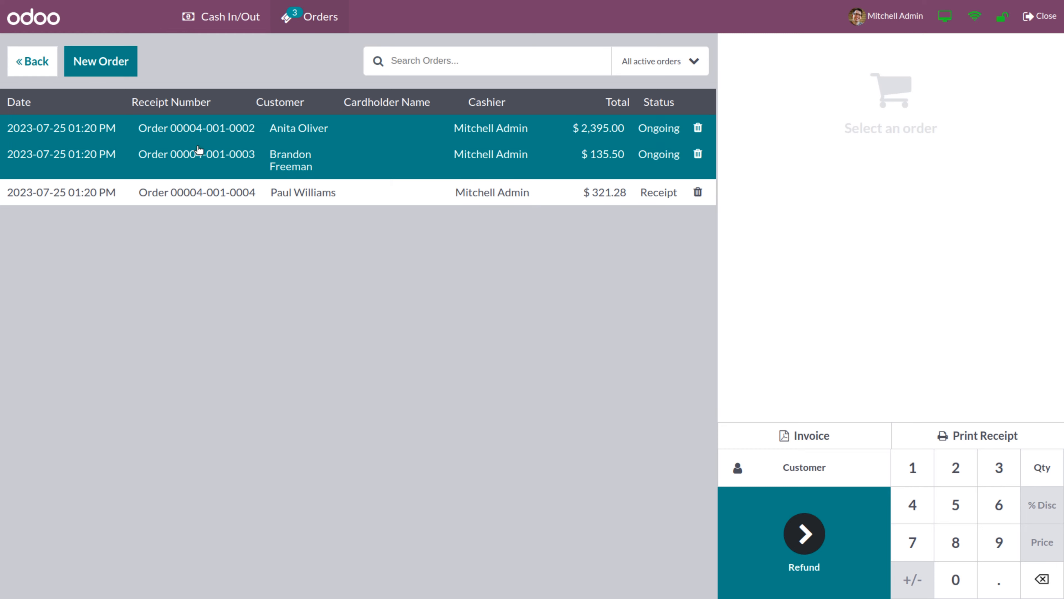
left_click(202, 159)
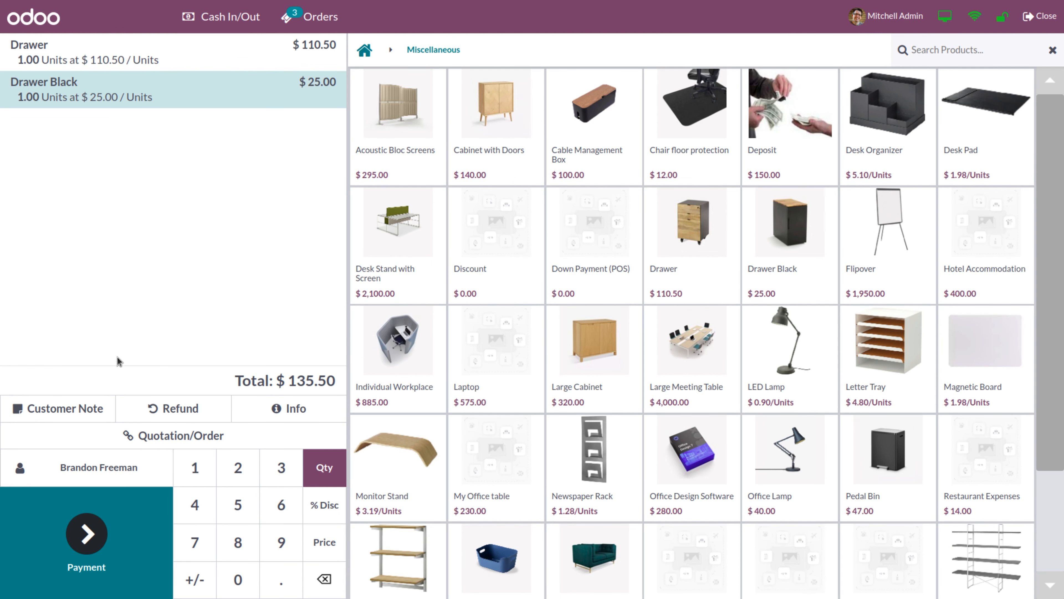
left_click(82, 538)
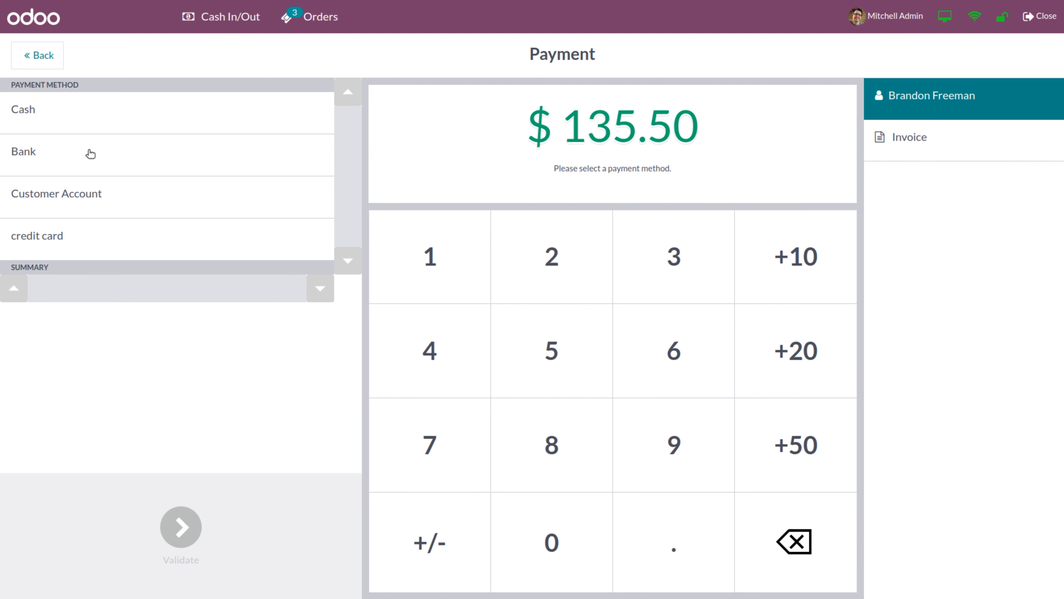
Pay the $135.50 Drawer order fully by Bank with Invoice enabled and validate
left_click(90, 153)
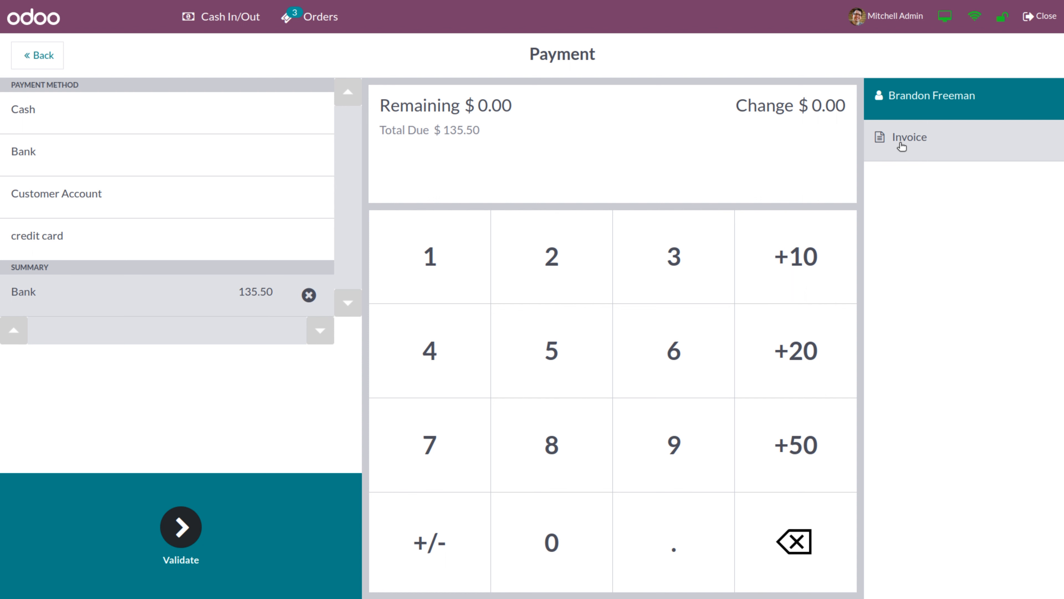
left_click(901, 146)
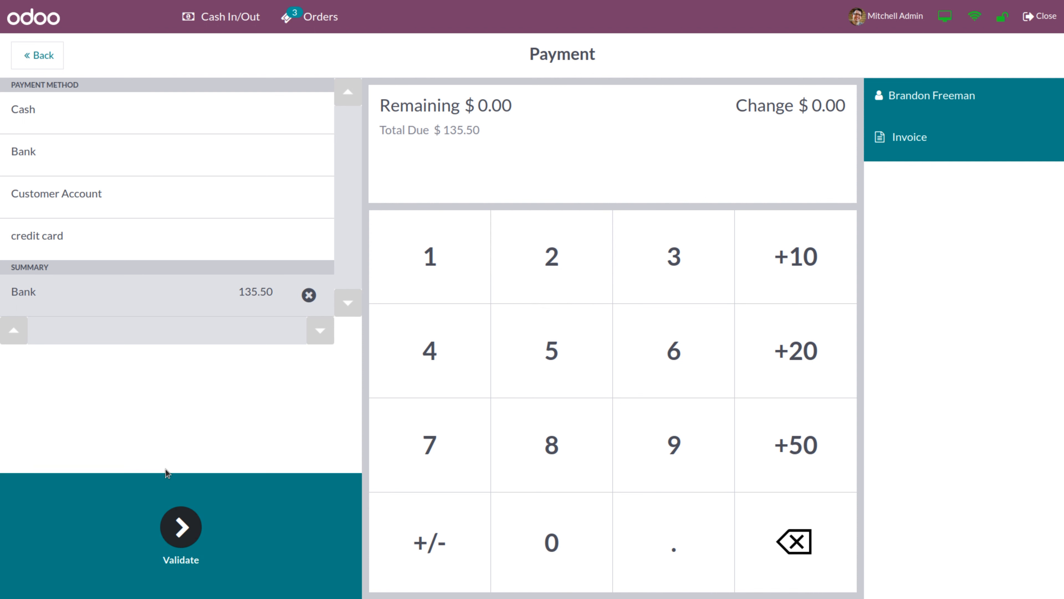
left_click(182, 537)
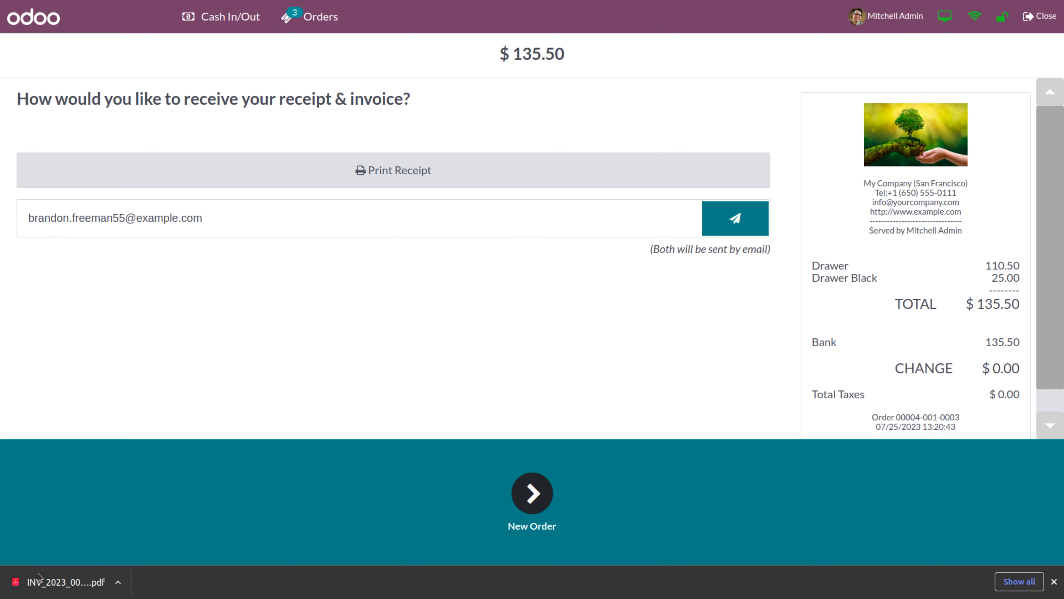
left_click(66, 582)
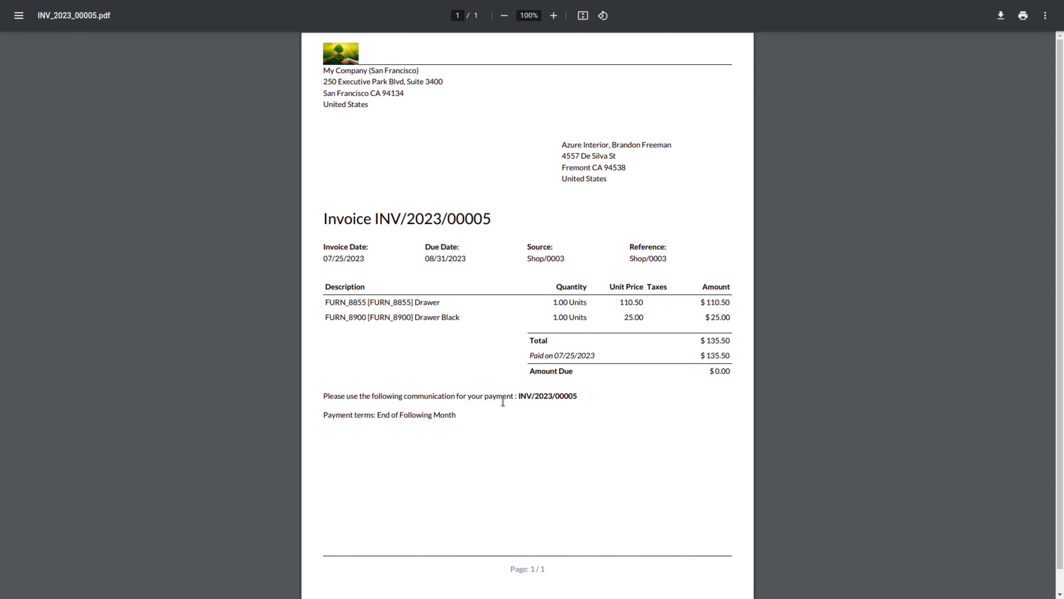
left_click_drag(403, 393, 518, 394)
left_click(546, 398)
left_click_drag(376, 414, 478, 414)
left_click(463, 405)
key("ctrl+shift+Tab")
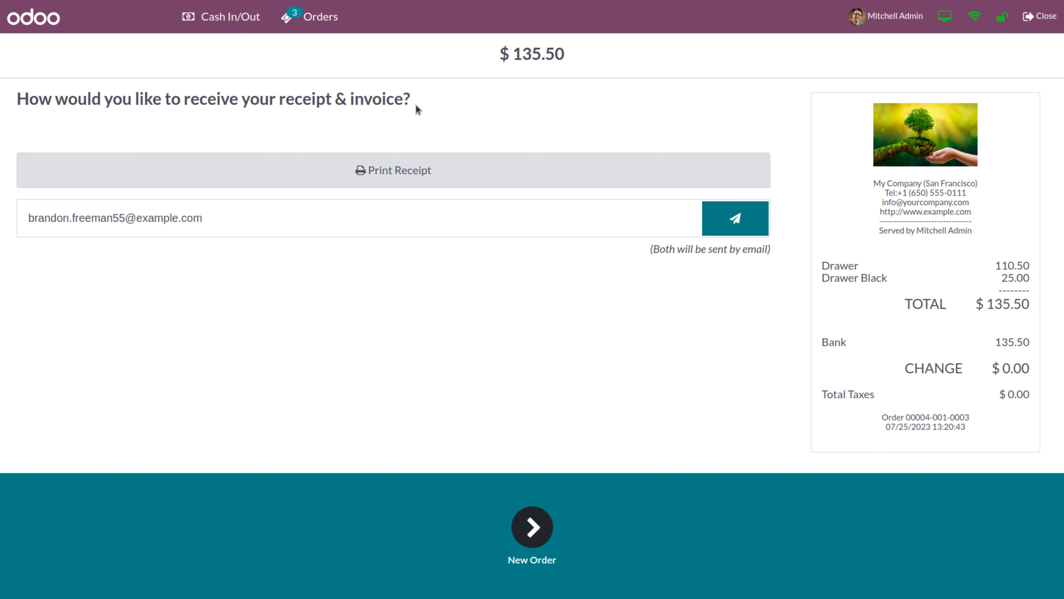
Filter the orders list by Ongoing, Payment, Receipt and Paid status in turn
left_click(317, 18)
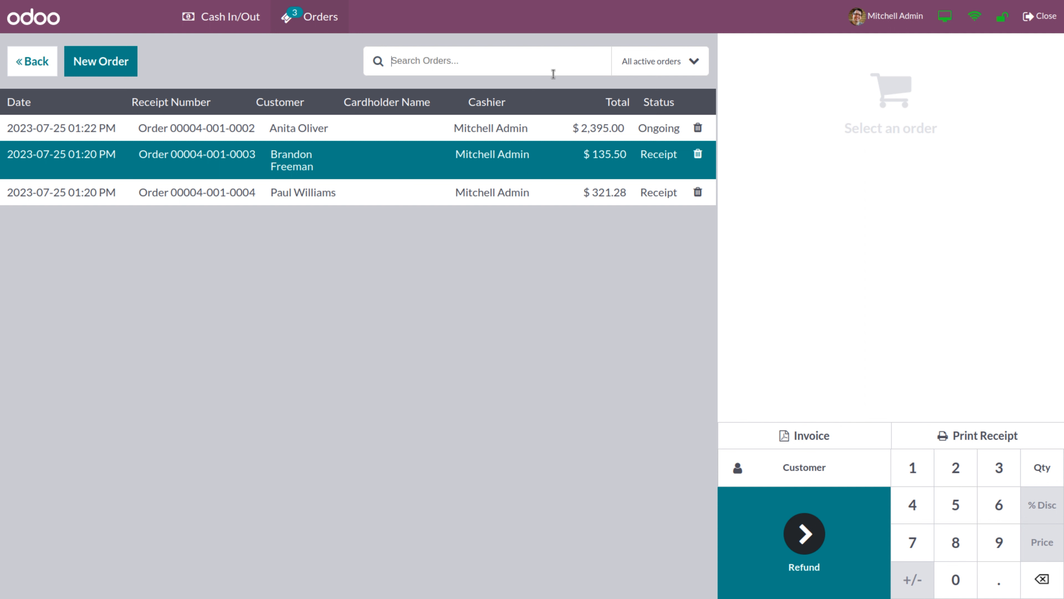
left_click(679, 66)
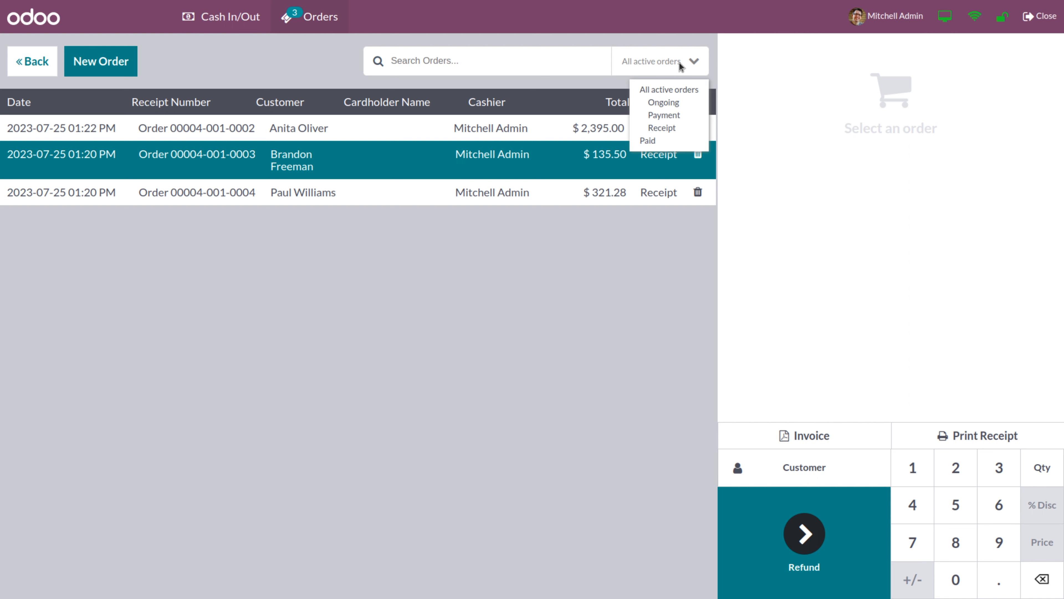
left_click(658, 103)
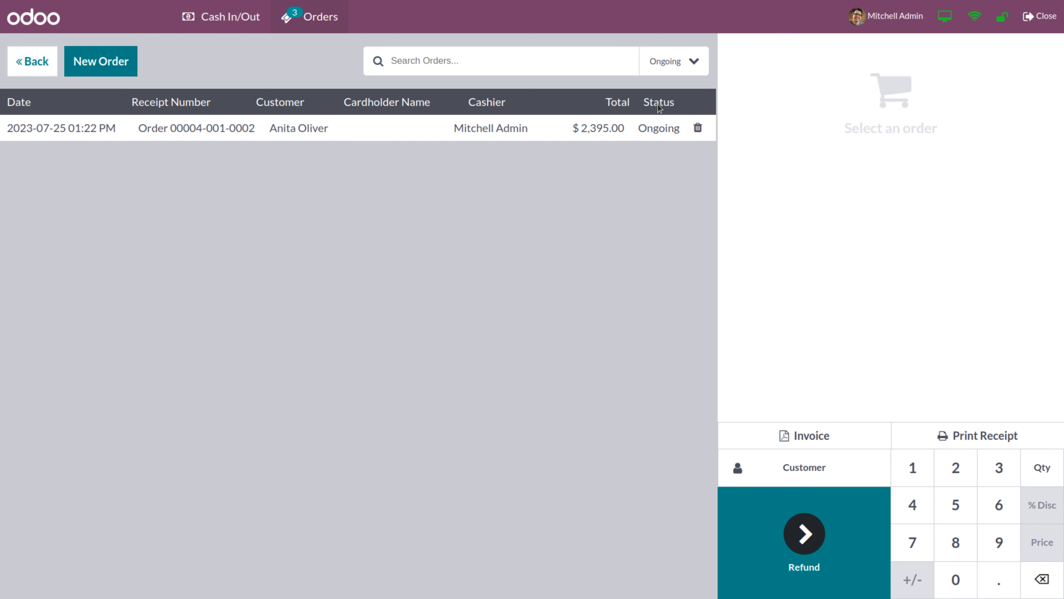
left_click(668, 65)
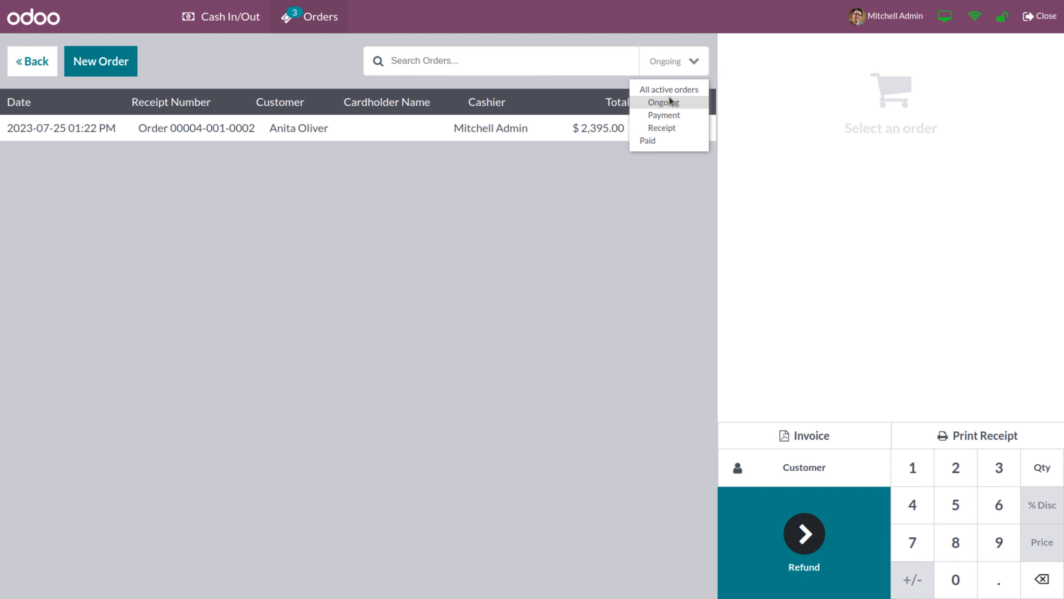
left_click(672, 116)
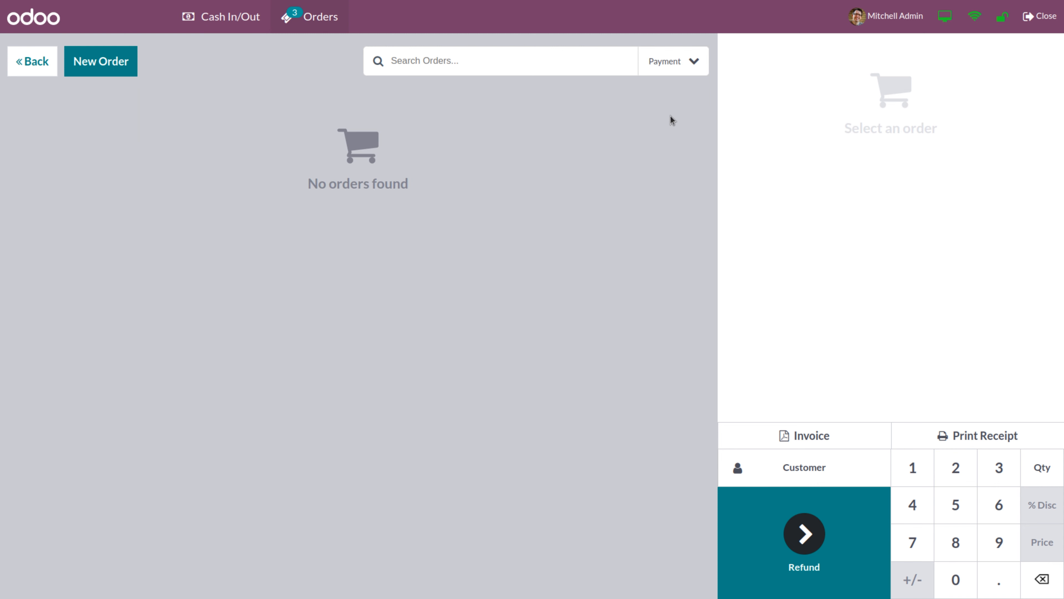
left_click(672, 67)
left_click(667, 128)
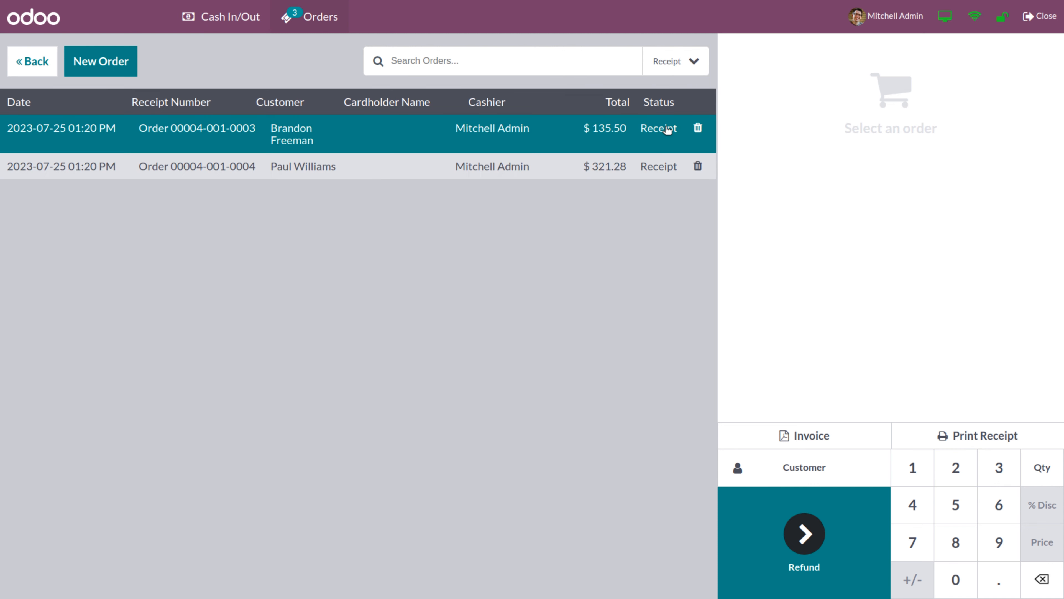
left_click(669, 62)
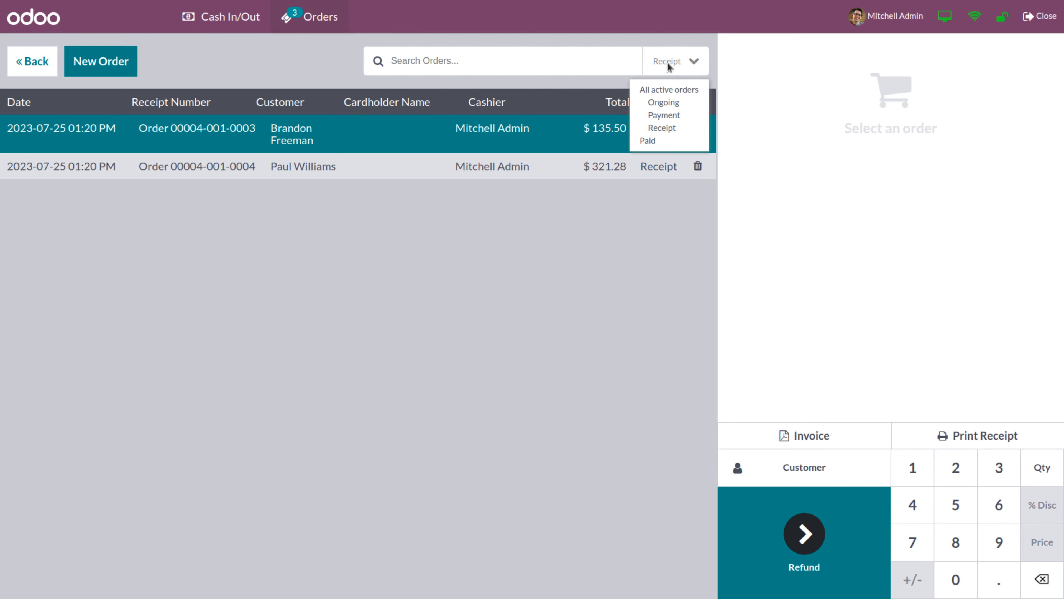
left_click(650, 141)
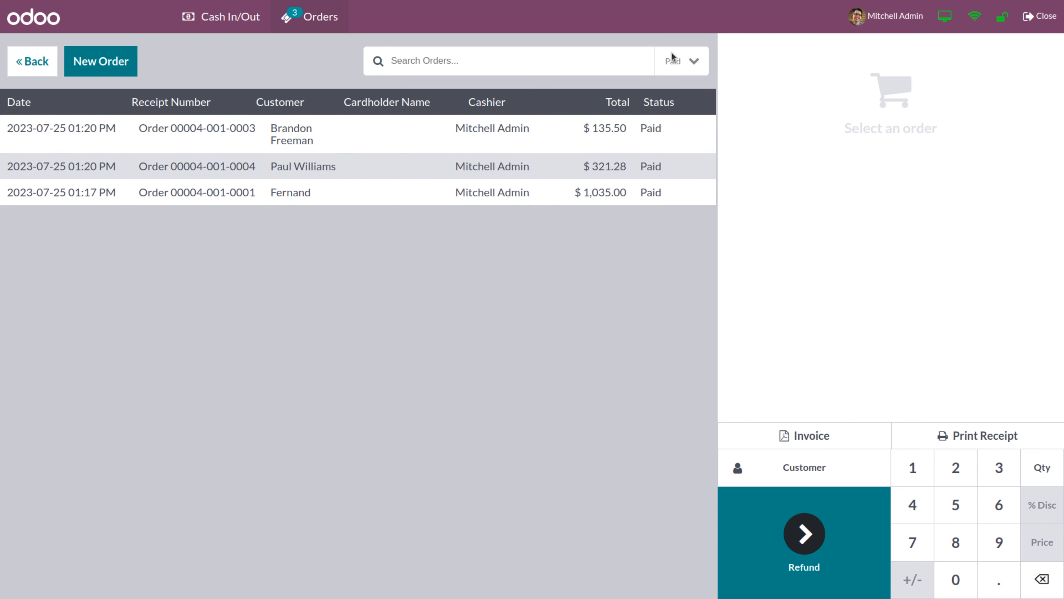
Filter to Ongoing orders and load the $2,395.00 order
left_click(675, 60)
left_click(666, 102)
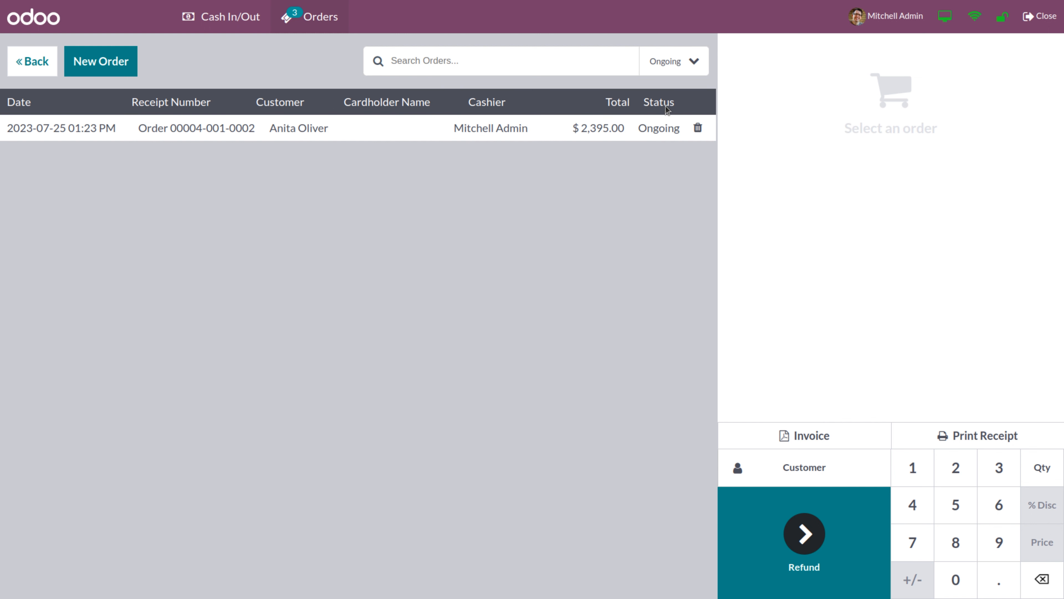
left_click(536, 125)
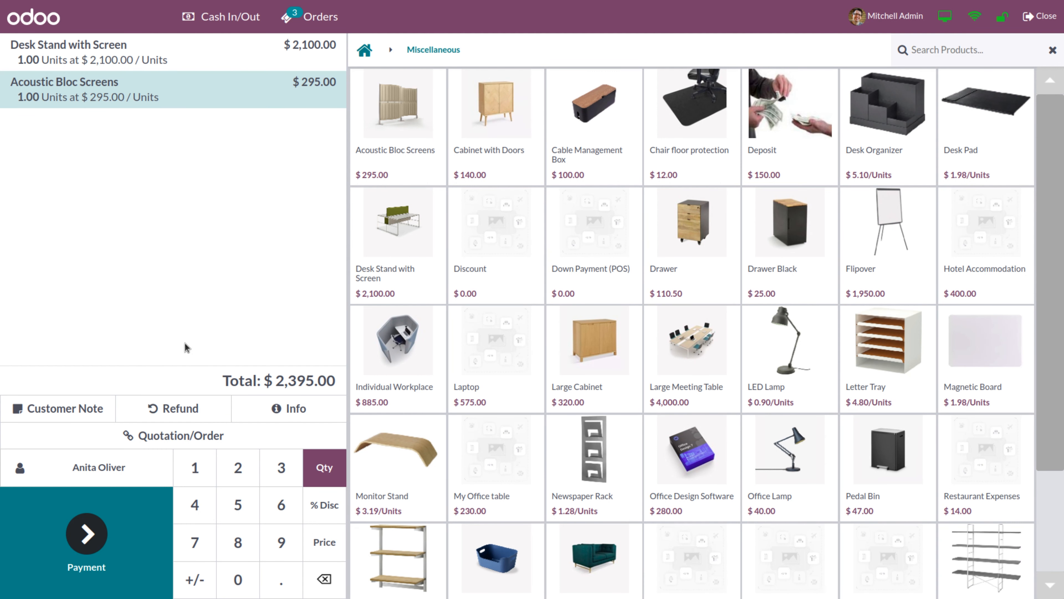
Pay the $2,395.00 order entirely in Cash, validate, and begin a new empty order
left_click(86, 534)
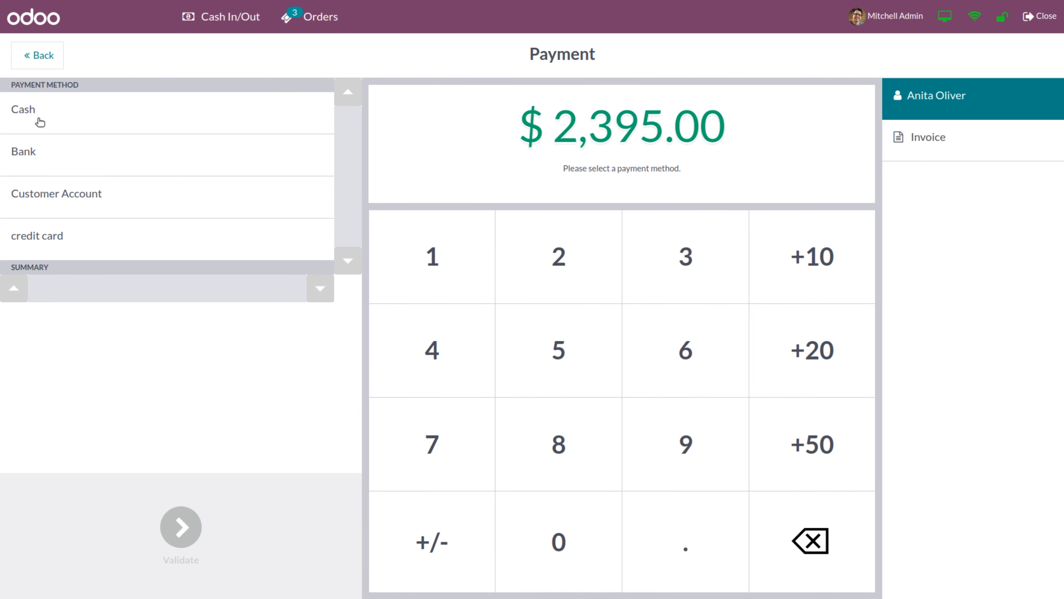
left_click(40, 122)
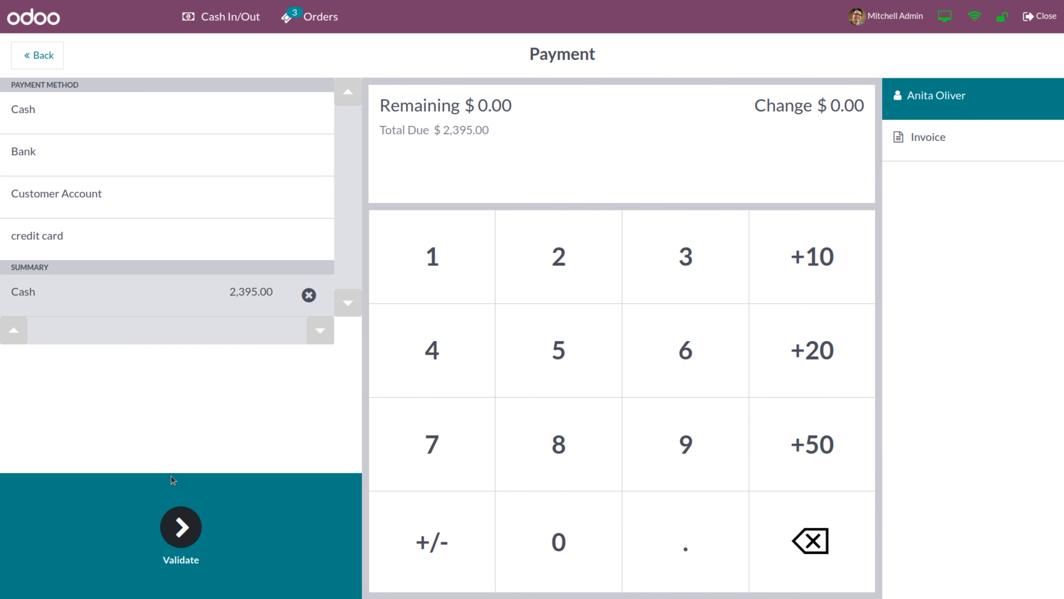
left_click(186, 533)
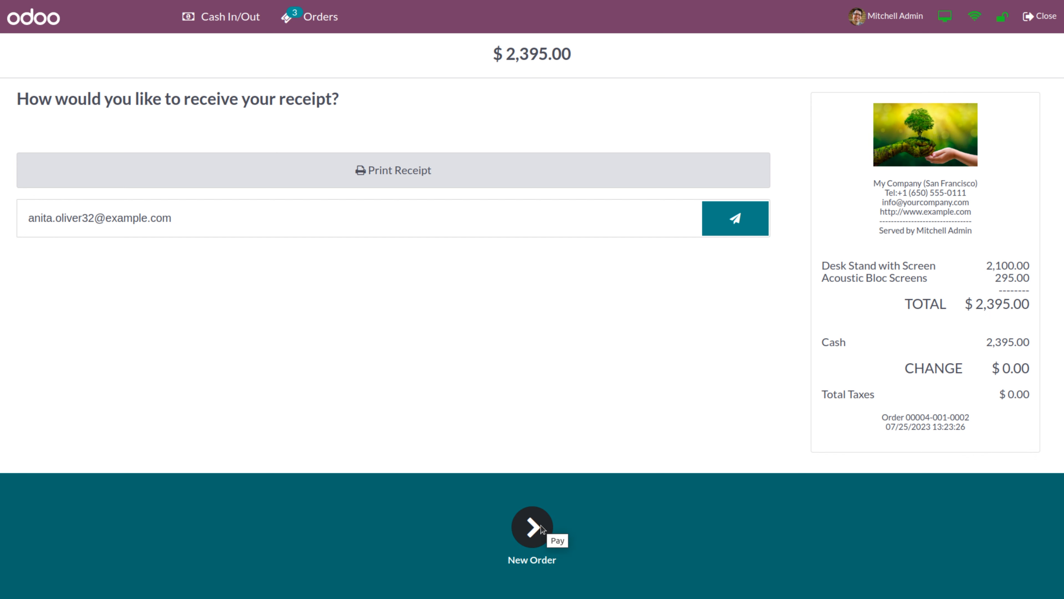
left_click(540, 528)
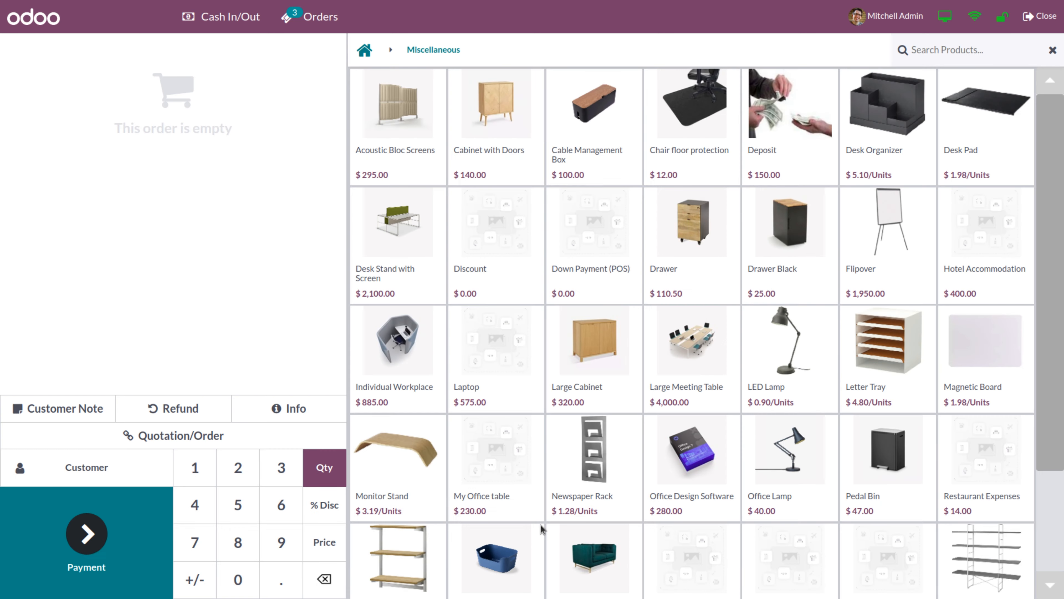
Take $20 out of the register as a Cash Out with the reason 'for lunch ticket'
left_click(227, 18)
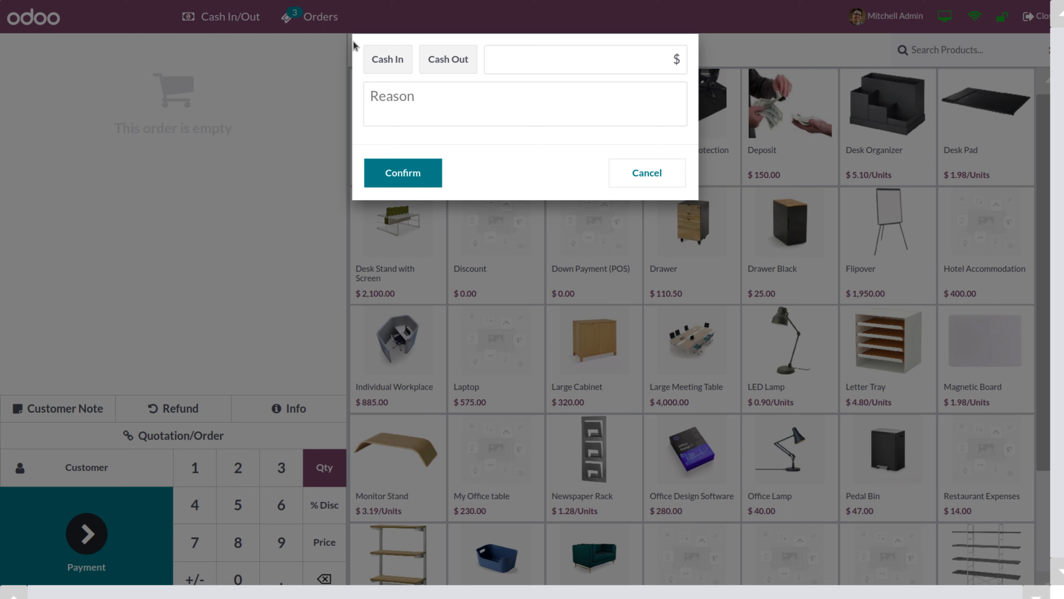
left_click(438, 63)
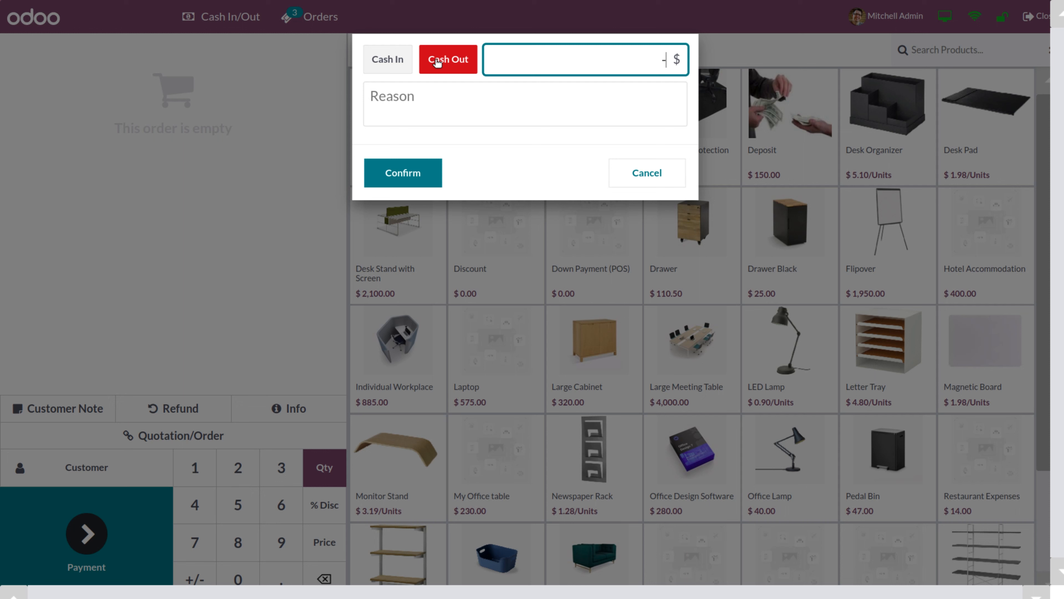
type("20")
left_click(413, 101)
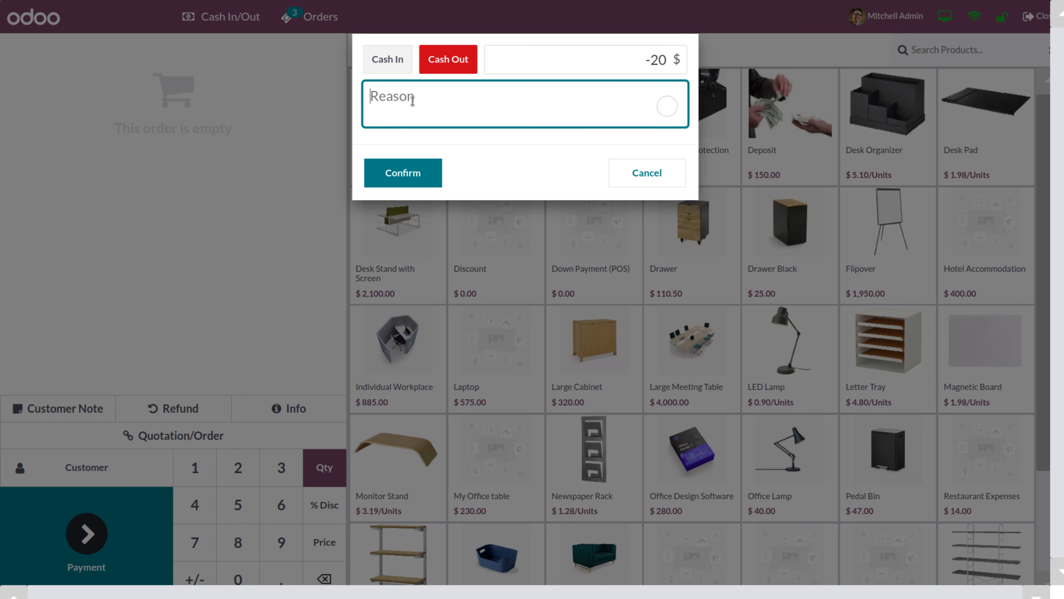
type("for lunch ticket")
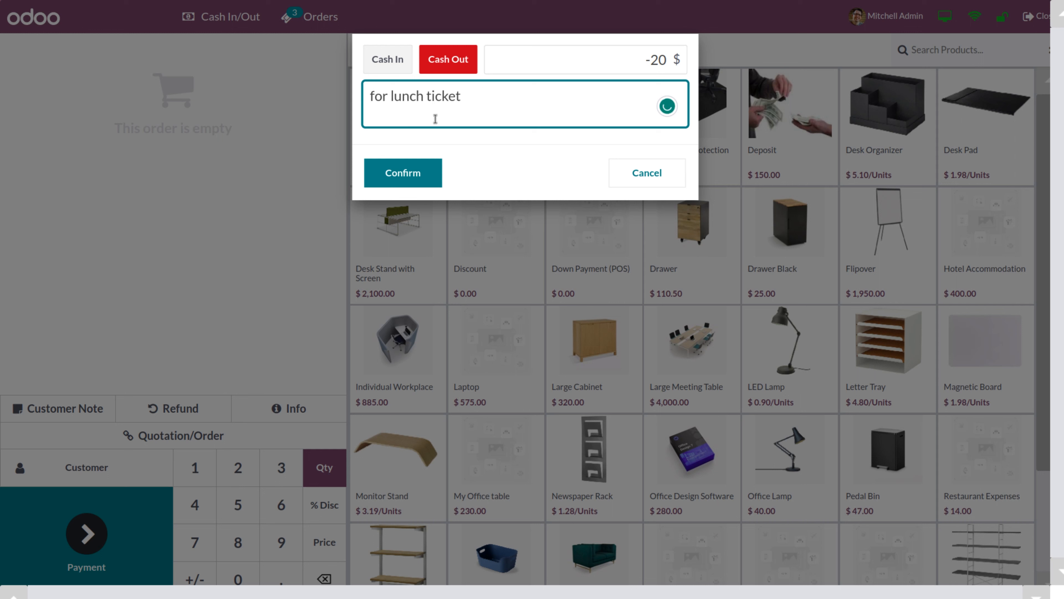
left_click(400, 172)
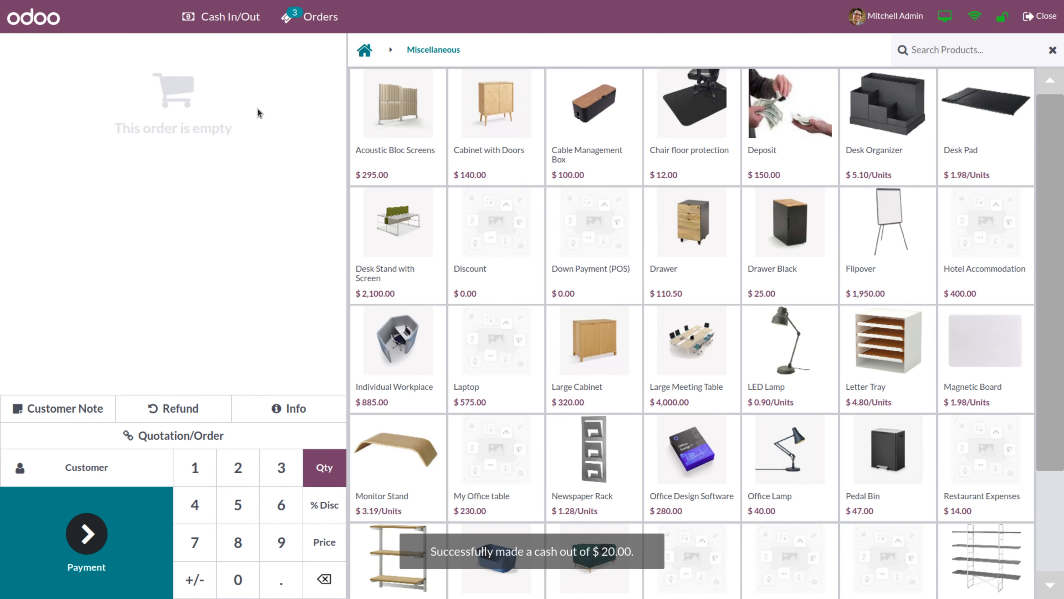
Put $20 into the register as a Cash In with the reason 'which is taken from cash'
left_click(217, 18)
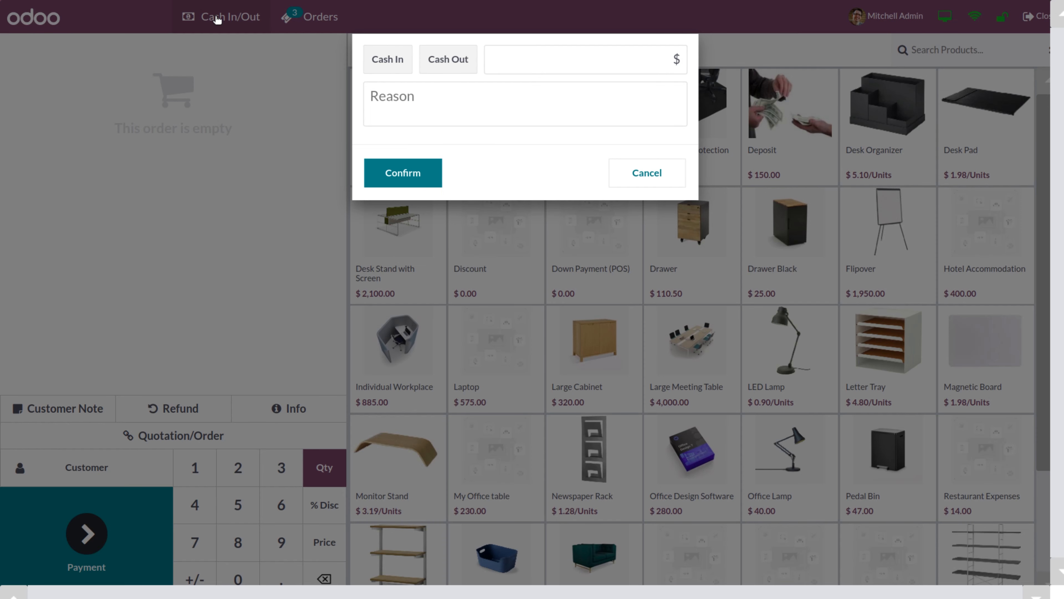
left_click(381, 67)
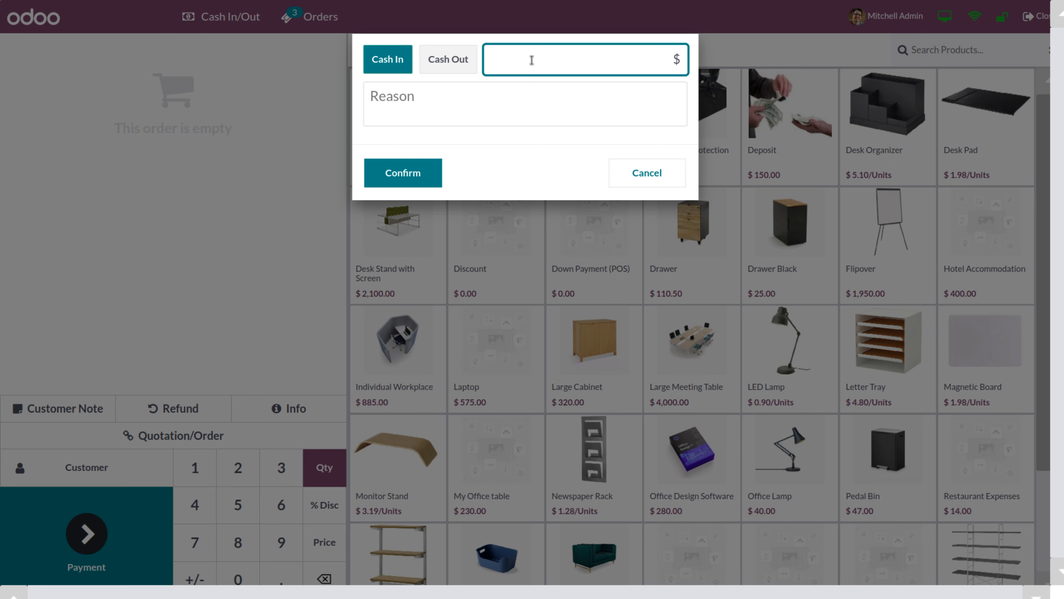
type("20")
left_click(419, 105)
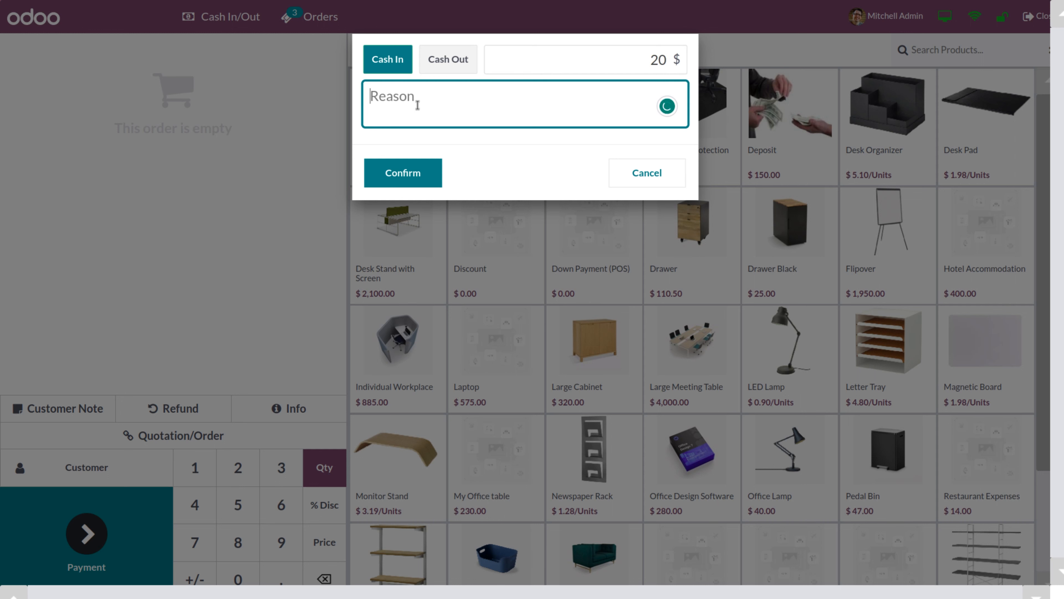
type("which is ta")
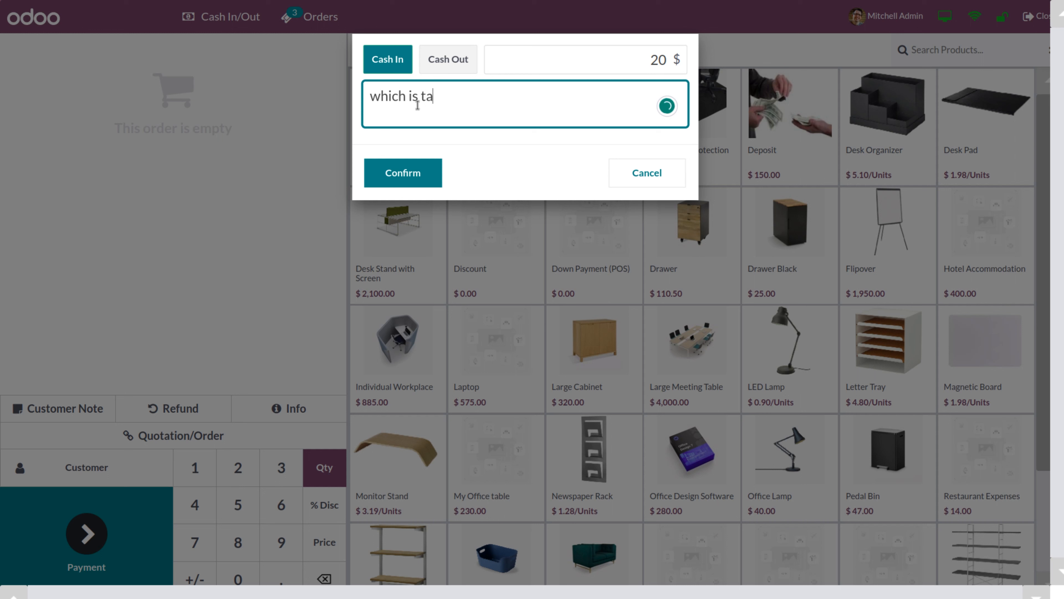
type("ken from cash")
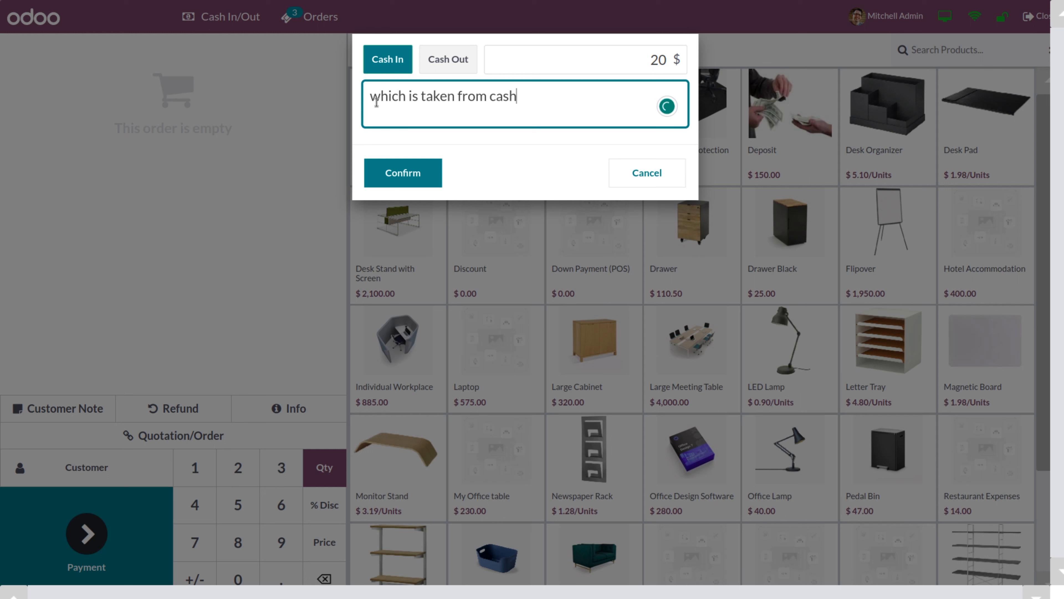
left_click_drag(371, 99, 525, 98)
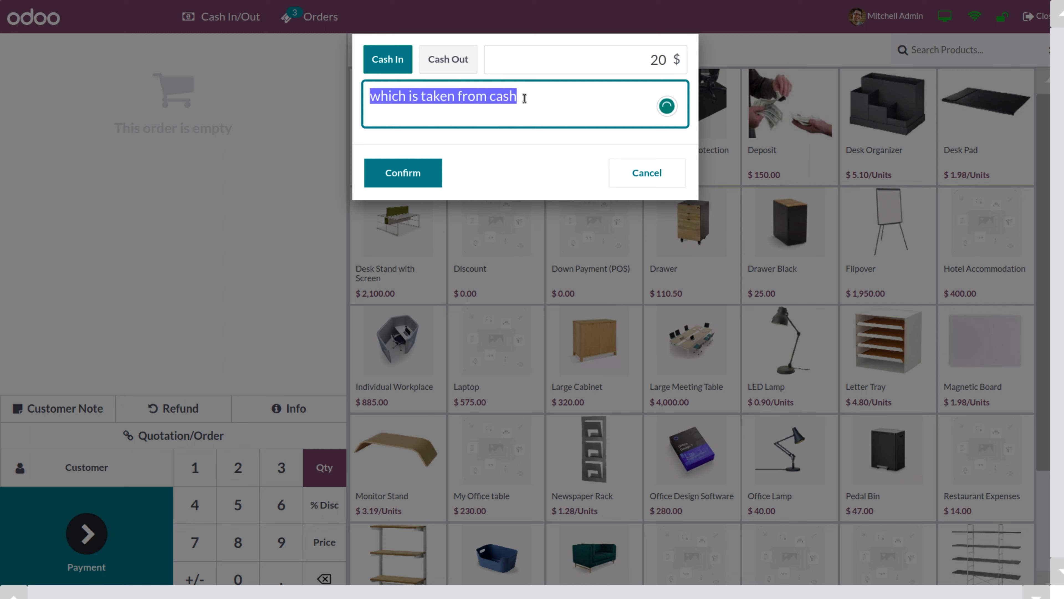
left_click(400, 178)
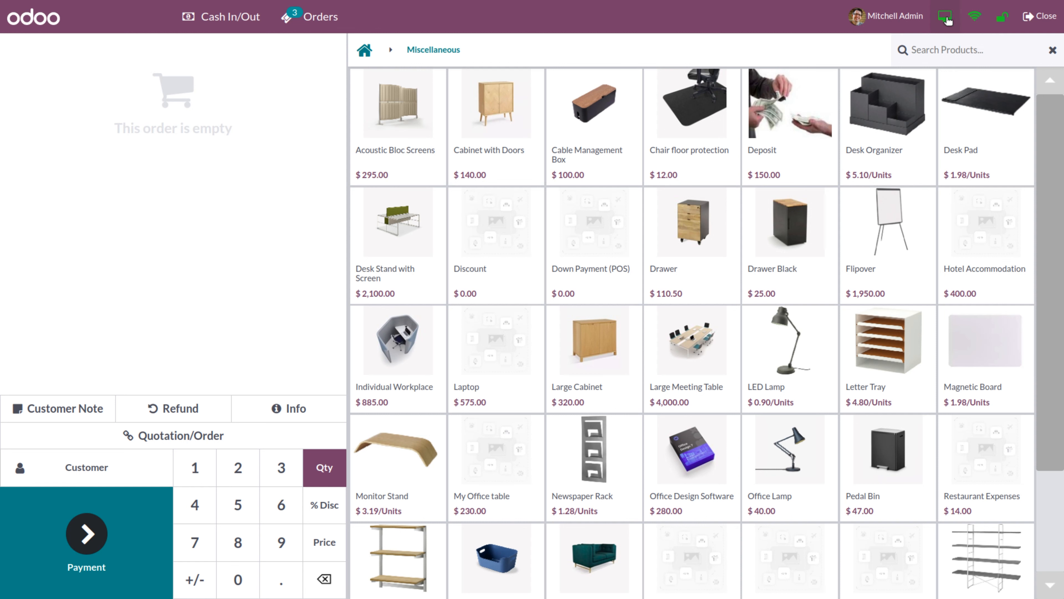
Check the customer display, then set Azure Interior as the order's customer
left_click(945, 18)
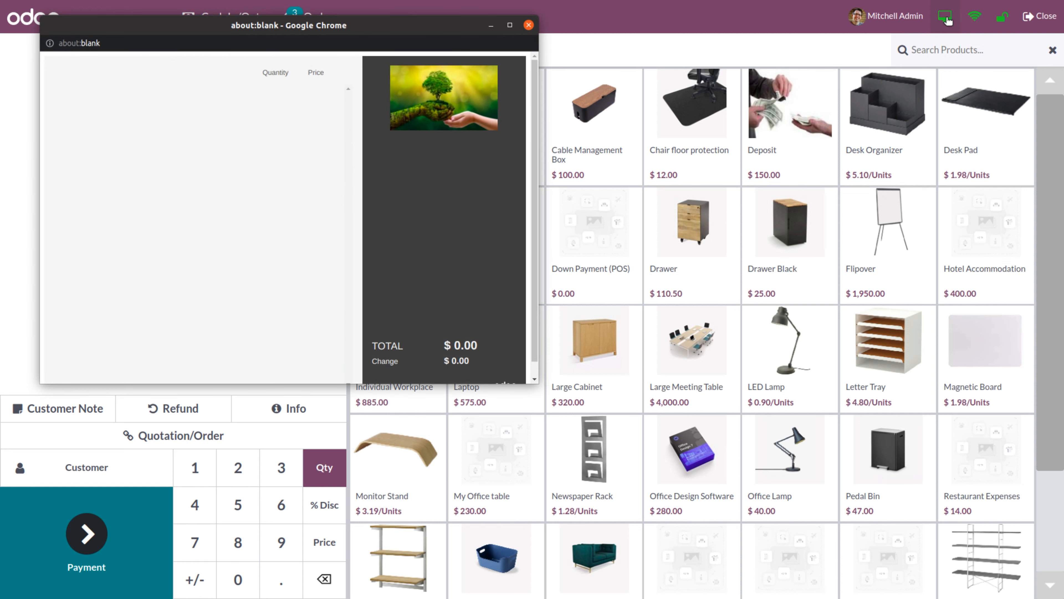
left_click(528, 25)
left_click(148, 472)
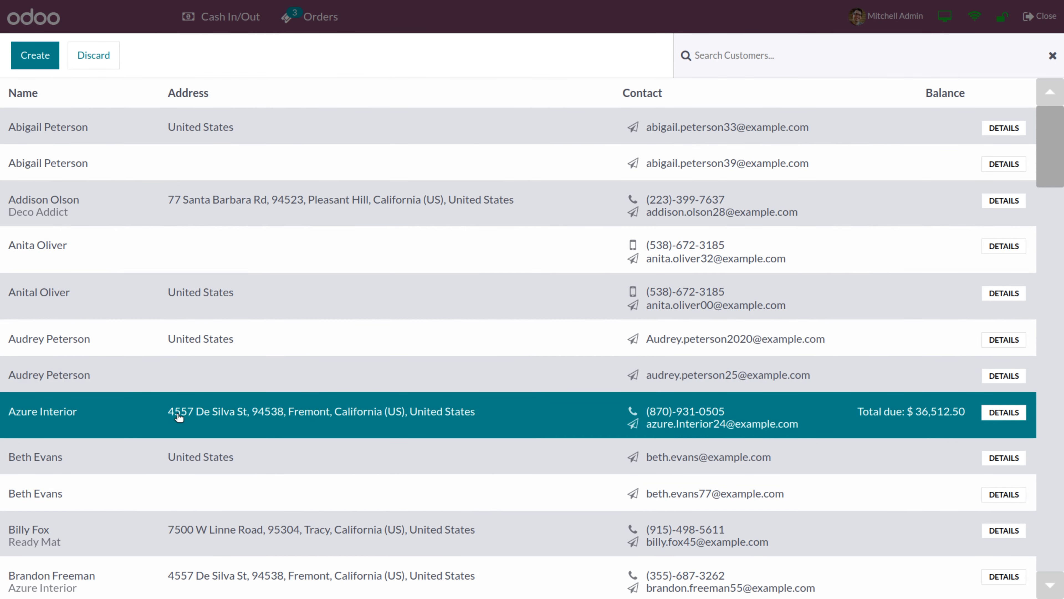
left_click(179, 432)
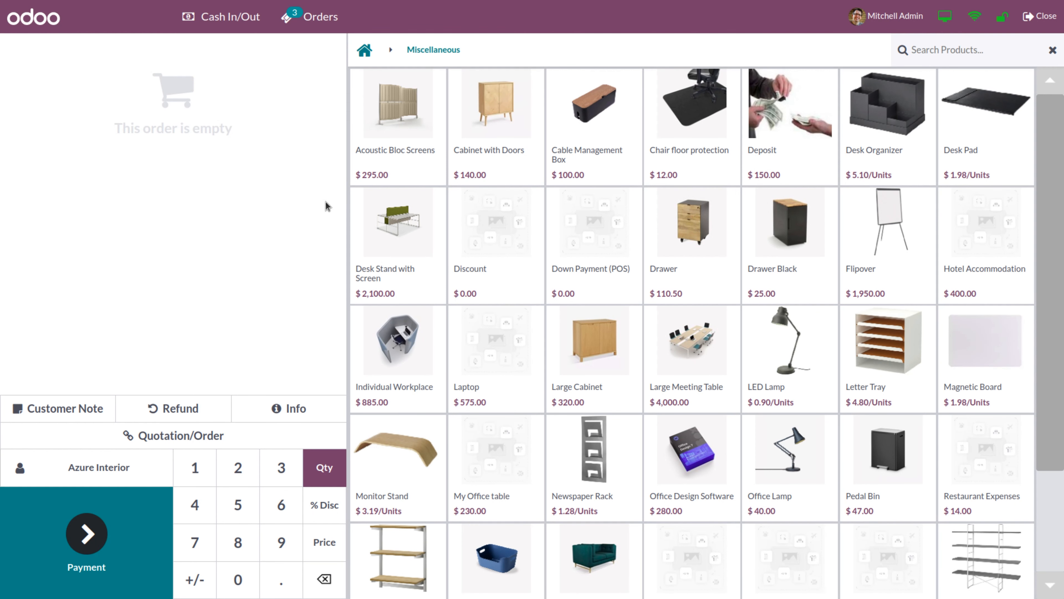
Add Acoustic Bloc Screens and Cabinet with Doors, preview them on the customer display, then remove both lines
left_click(398, 148)
left_click(469, 156)
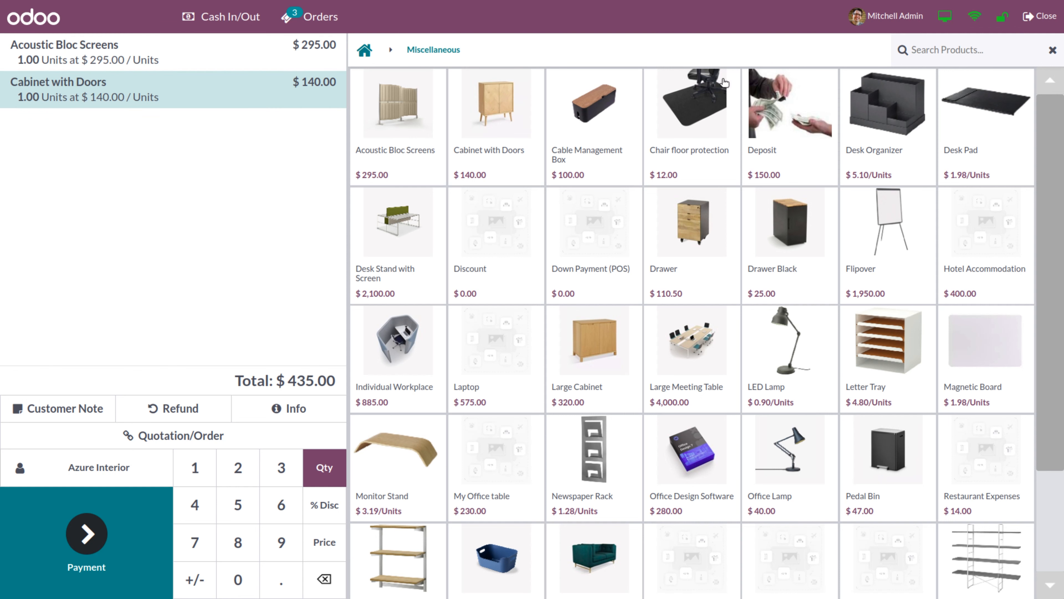
left_click(943, 21)
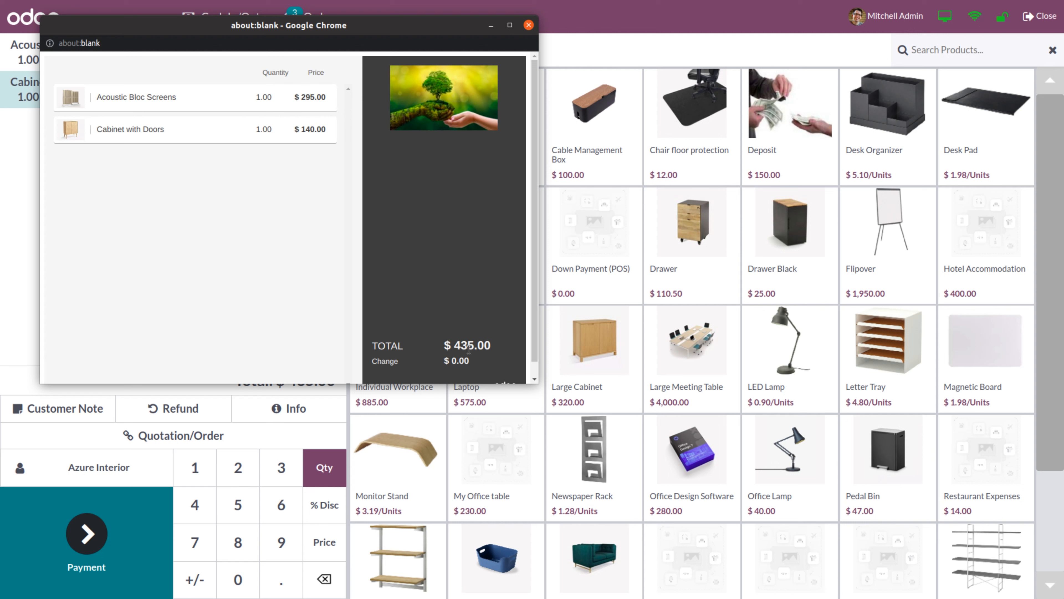
left_click(528, 26)
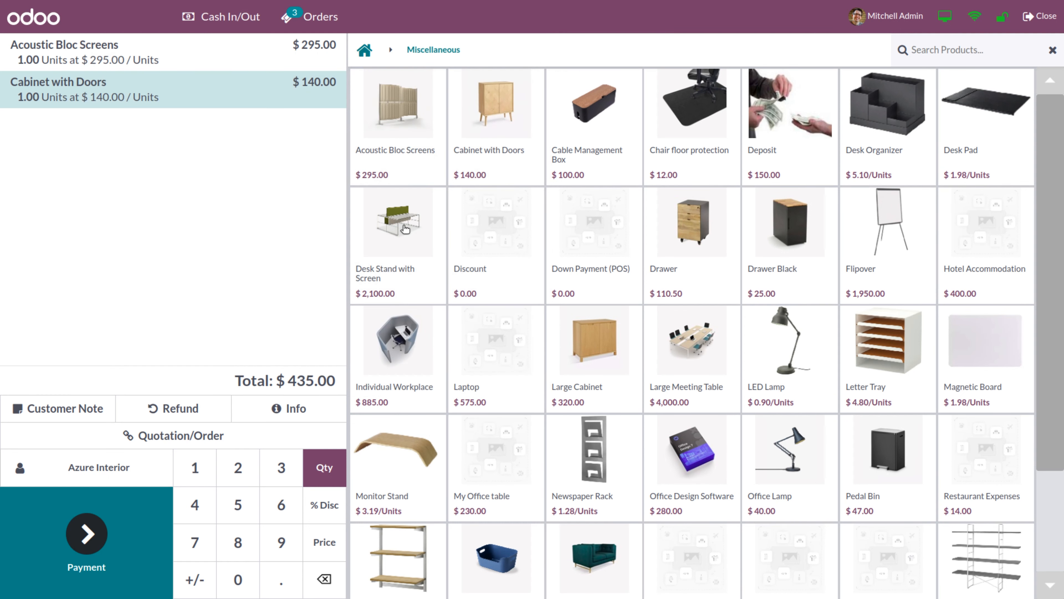
left_click(324, 579)
left_click(323, 579)
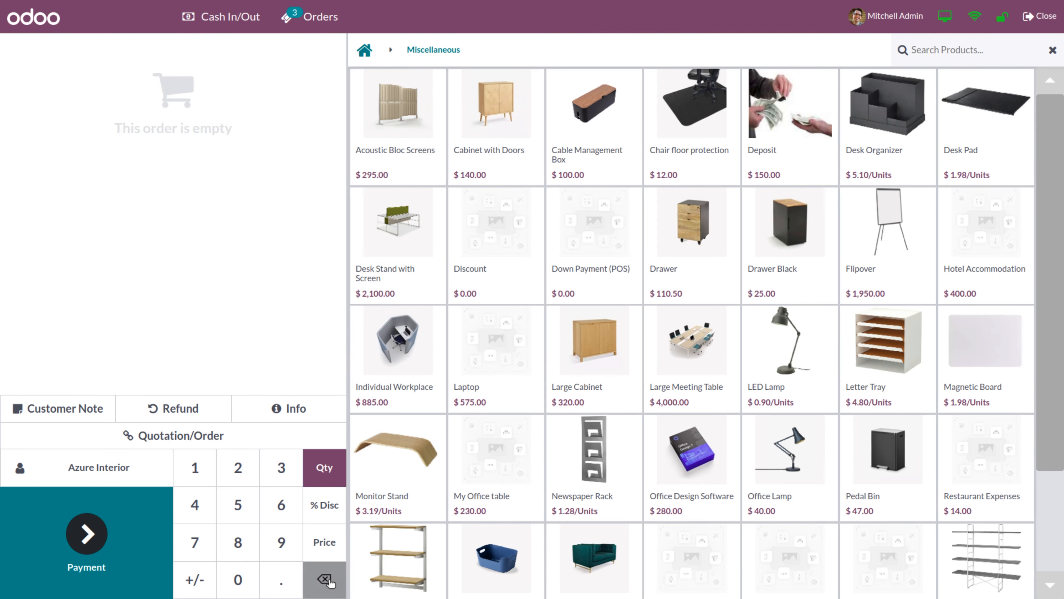
Lock the register and log in as a different cashier with their PIN
left_click(1001, 18)
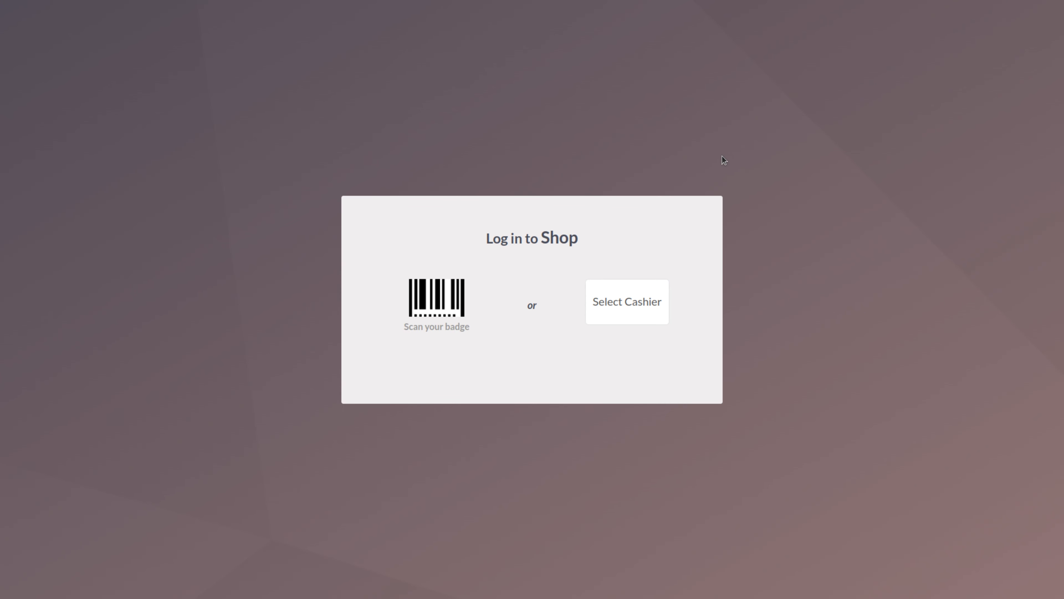
left_click(615, 306)
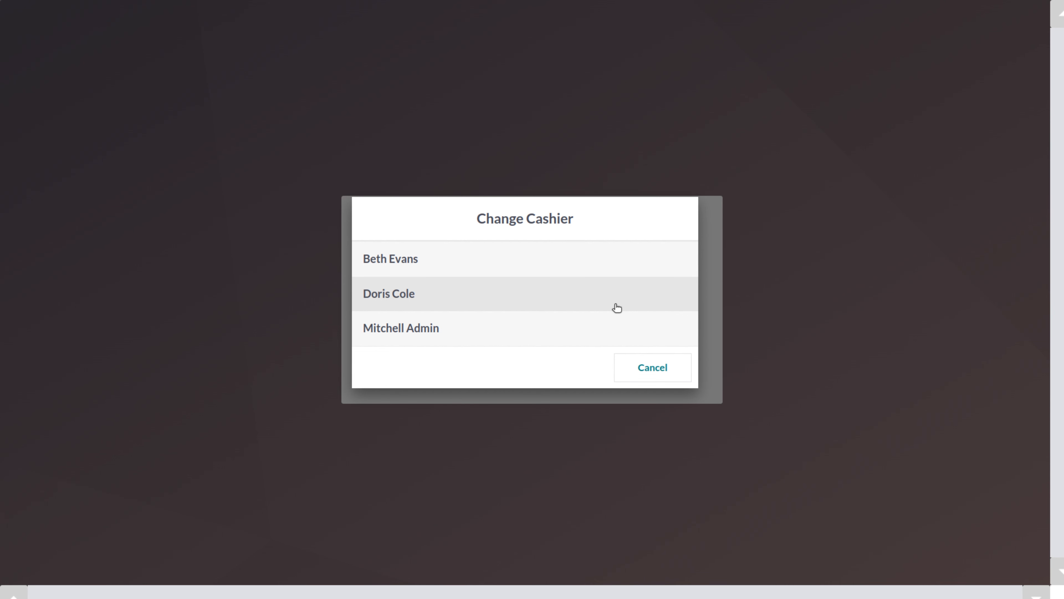
left_click(393, 299)
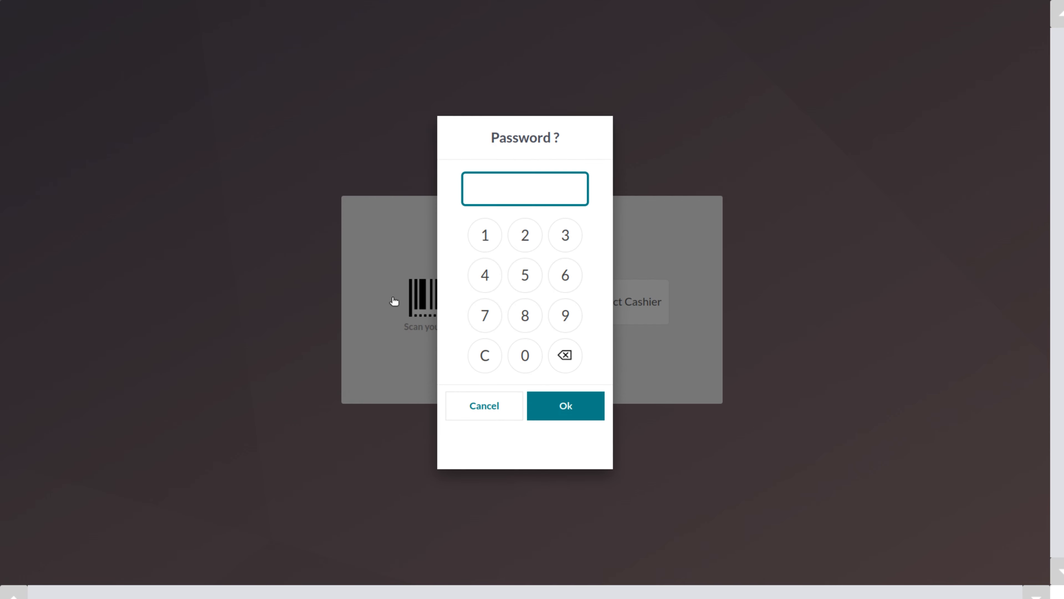
triple_click(486, 237)
left_click(485, 235)
left_click(557, 413)
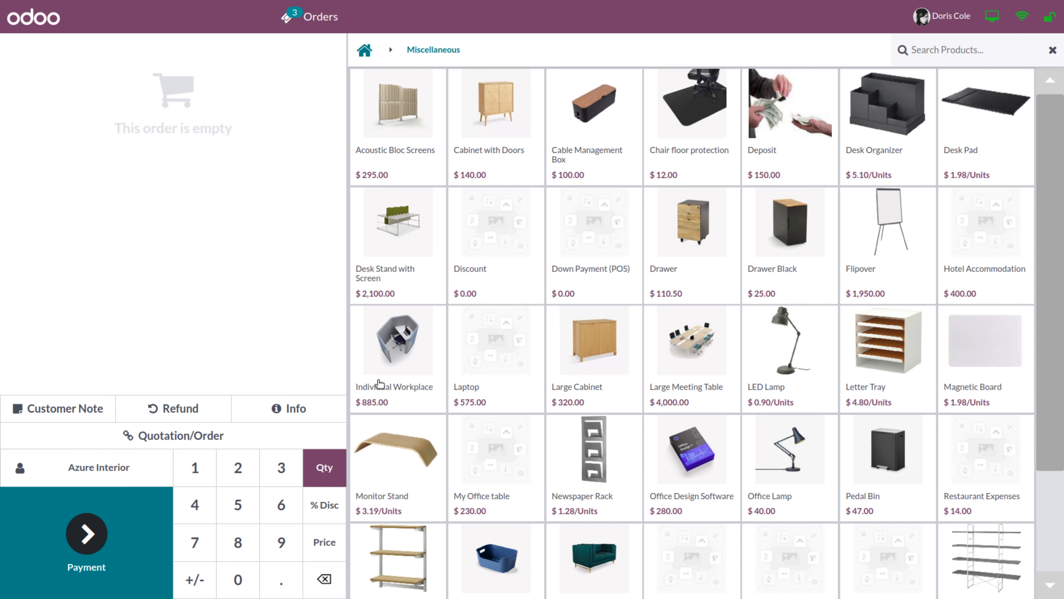
Sell Individual Workplace and Desk Stand with Screen for $2,985.00 paid by Bank, then lock the register
left_click(395, 336)
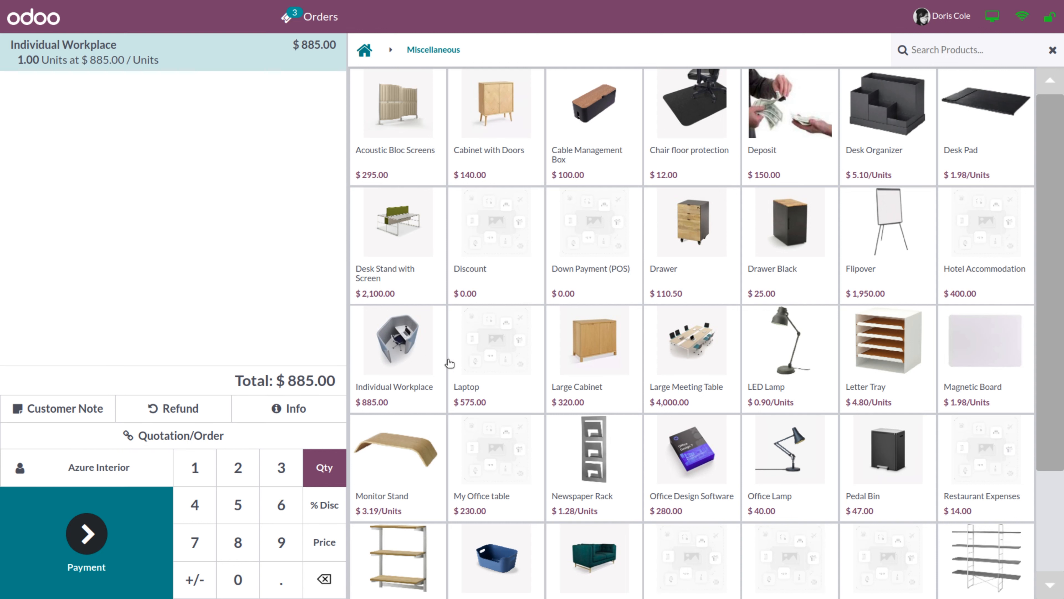
left_click(400, 270)
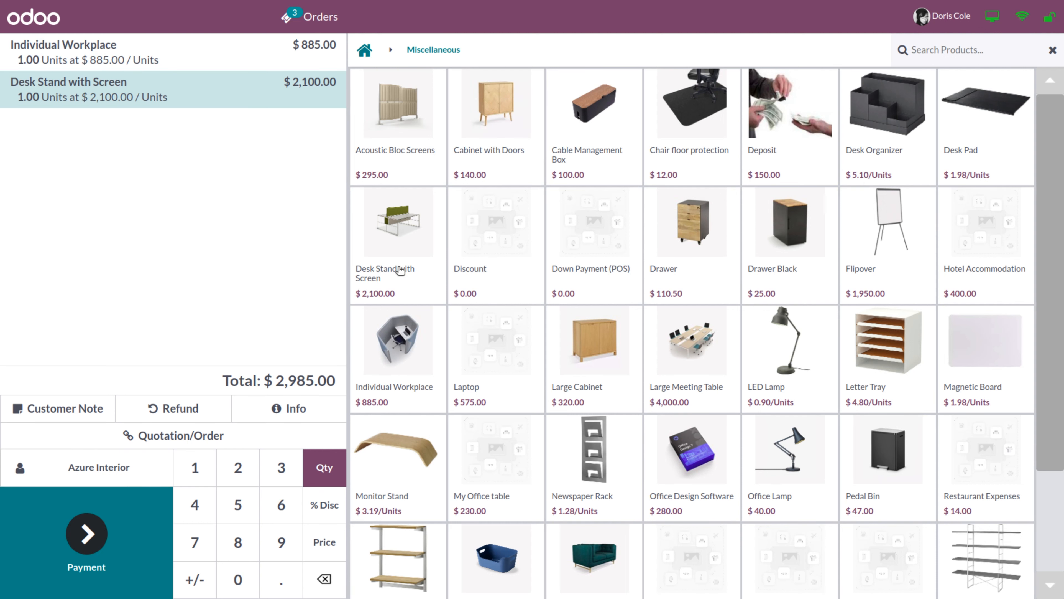
left_click(86, 534)
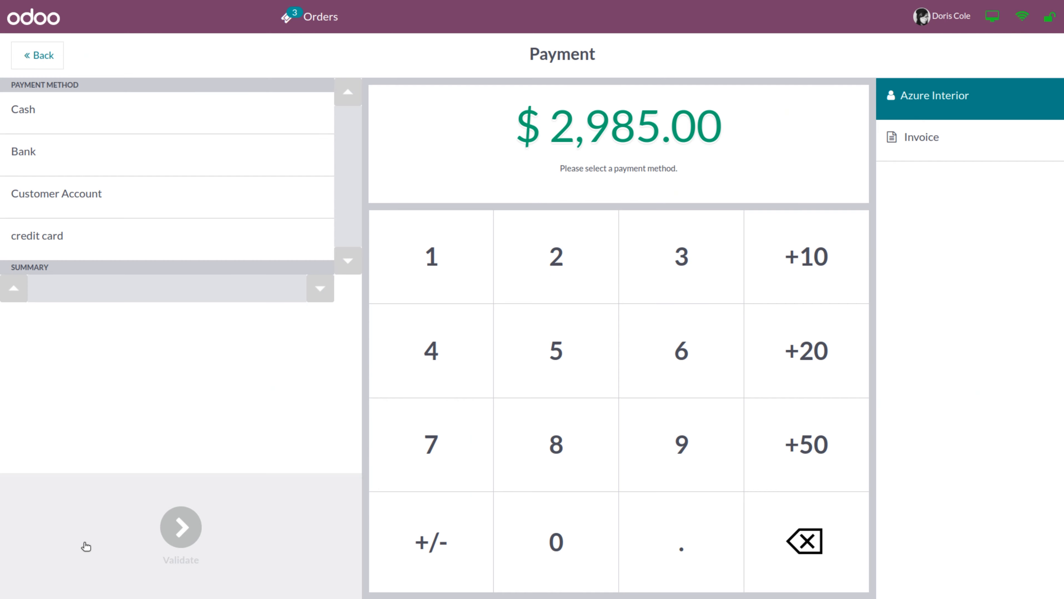
left_click(49, 160)
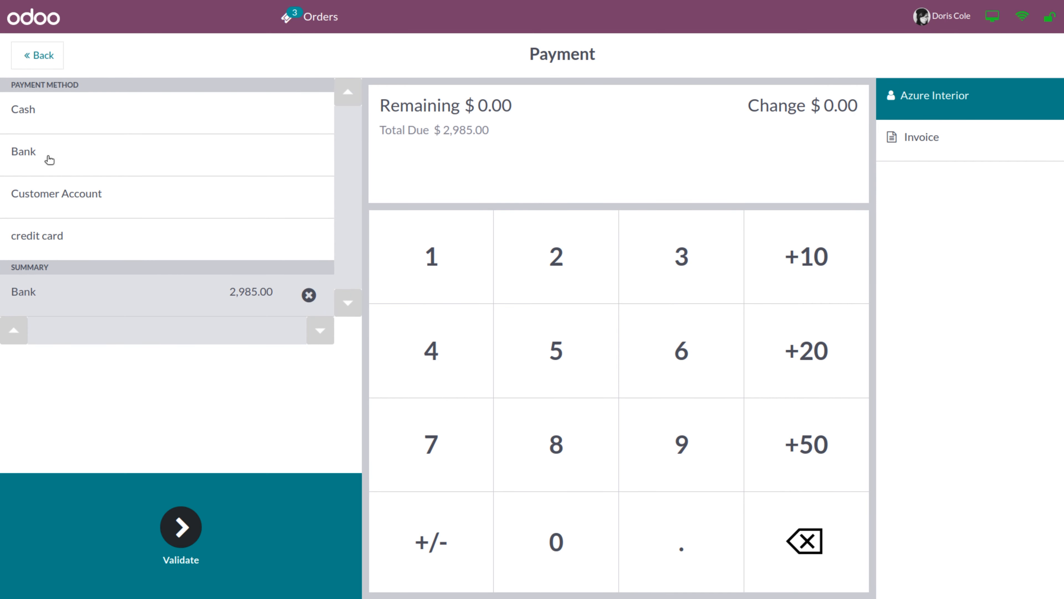
left_click(183, 527)
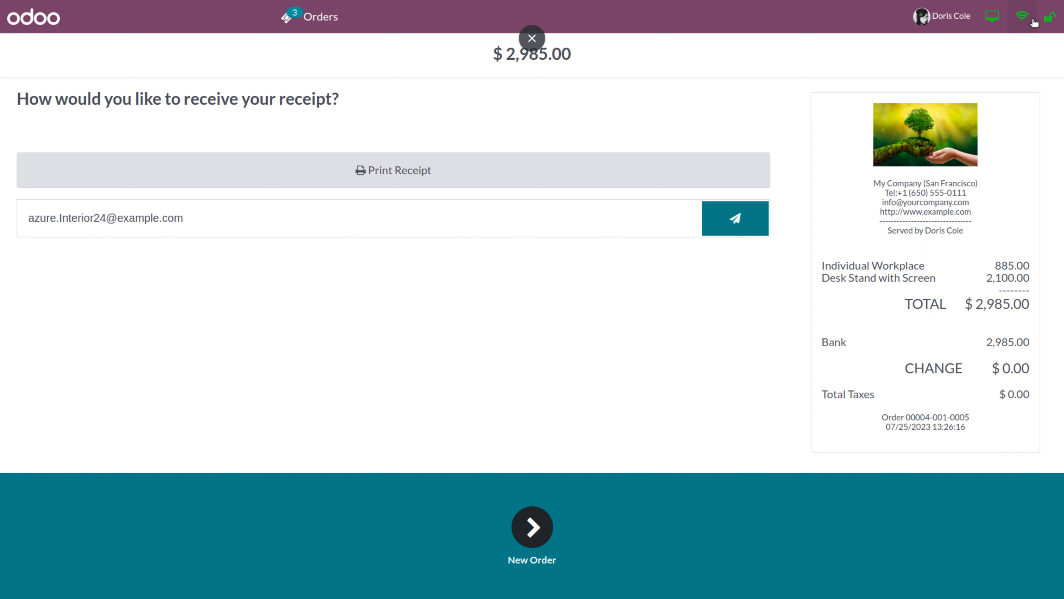
left_click(1049, 18)
Log in as the second cashier using their PIN
left_click(625, 309)
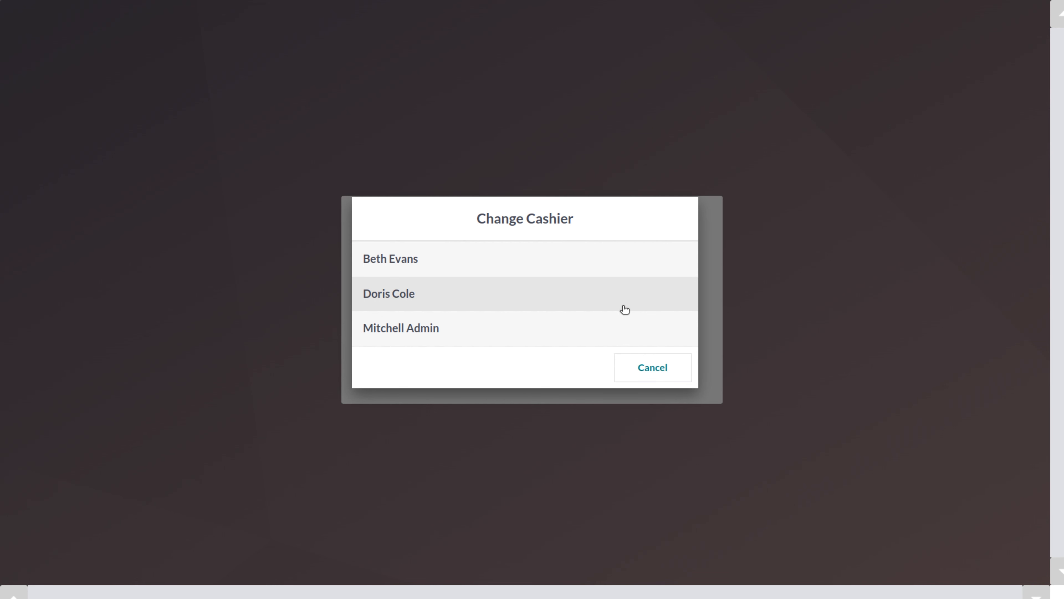
left_click(462, 266)
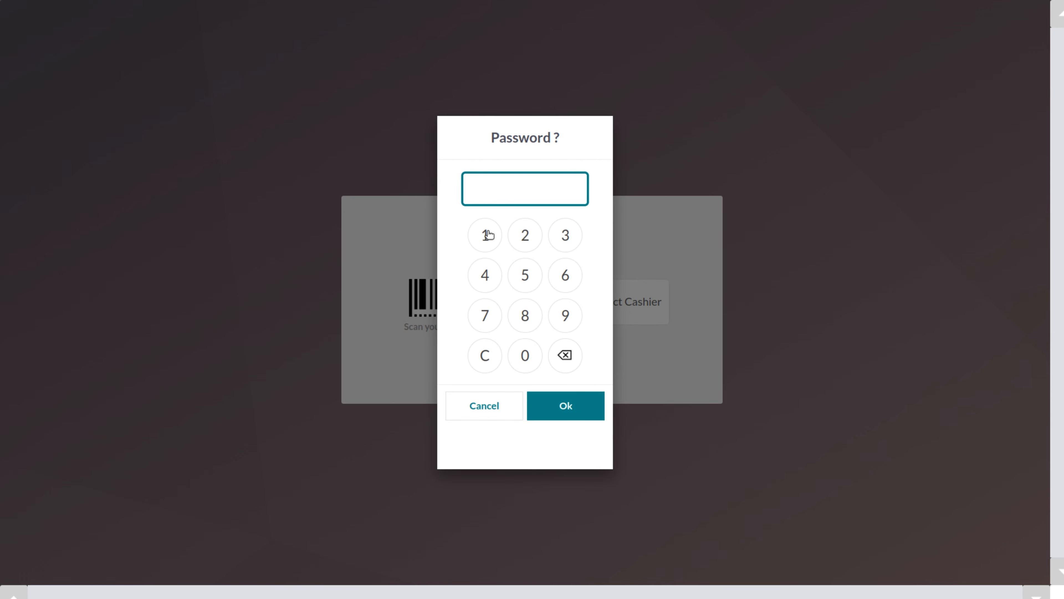
left_click(525, 237)
left_click(525, 237)
left_click(524, 237)
left_click(524, 237)
left_click(553, 409)
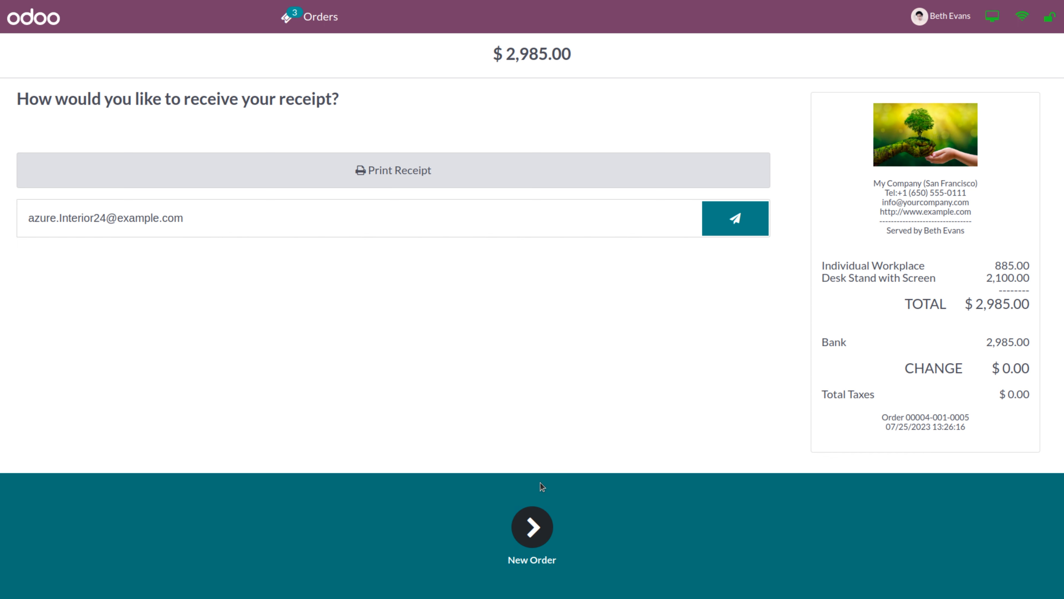
Sell an Office Lamp and a Pedal Bin to Azure Interior for $87.00 in cash, then lock the register
left_click(532, 535)
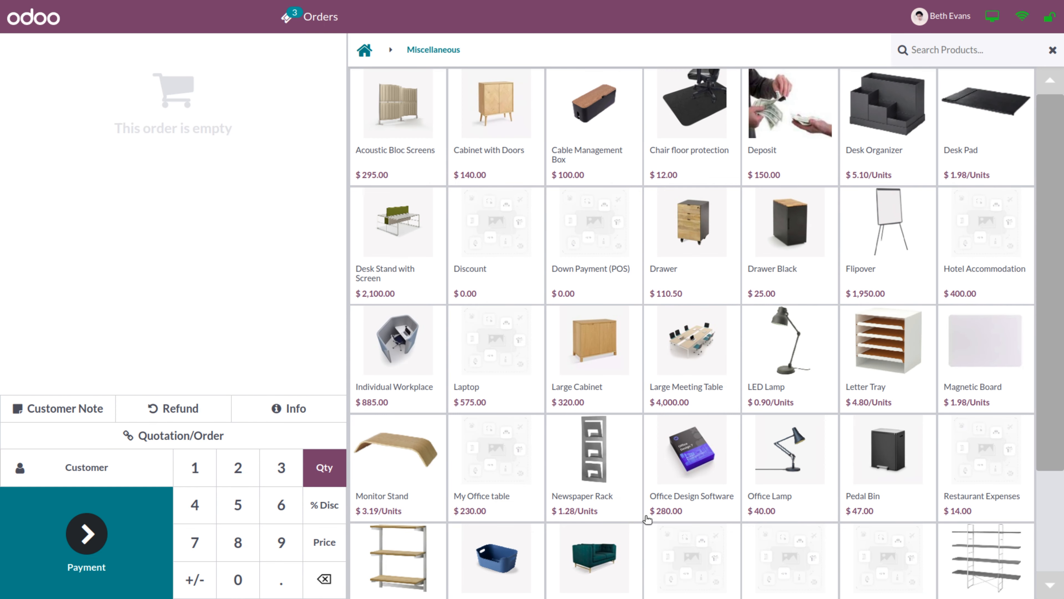
left_click(767, 506)
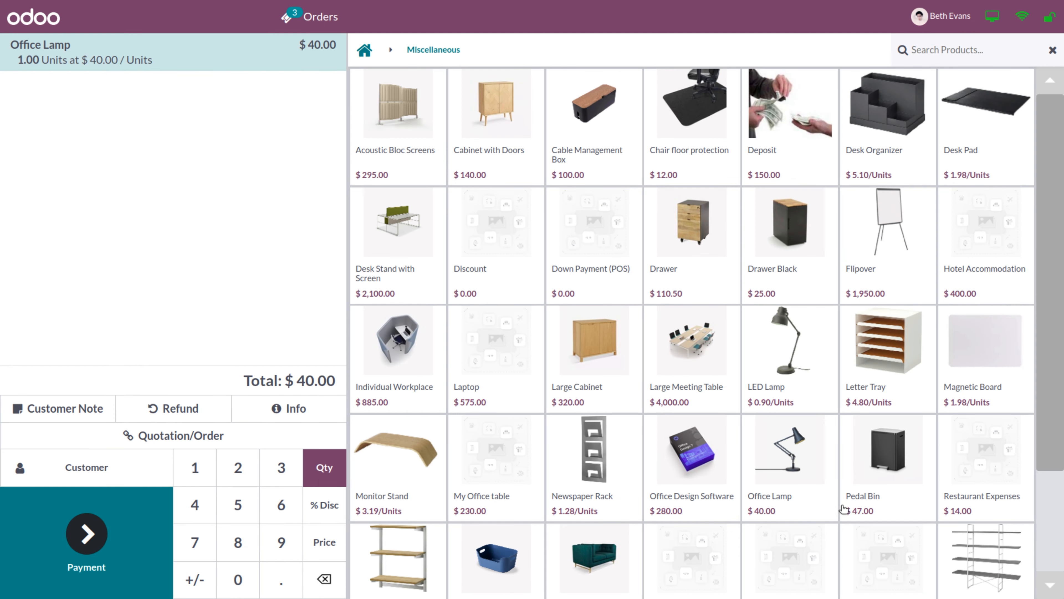
left_click(874, 510)
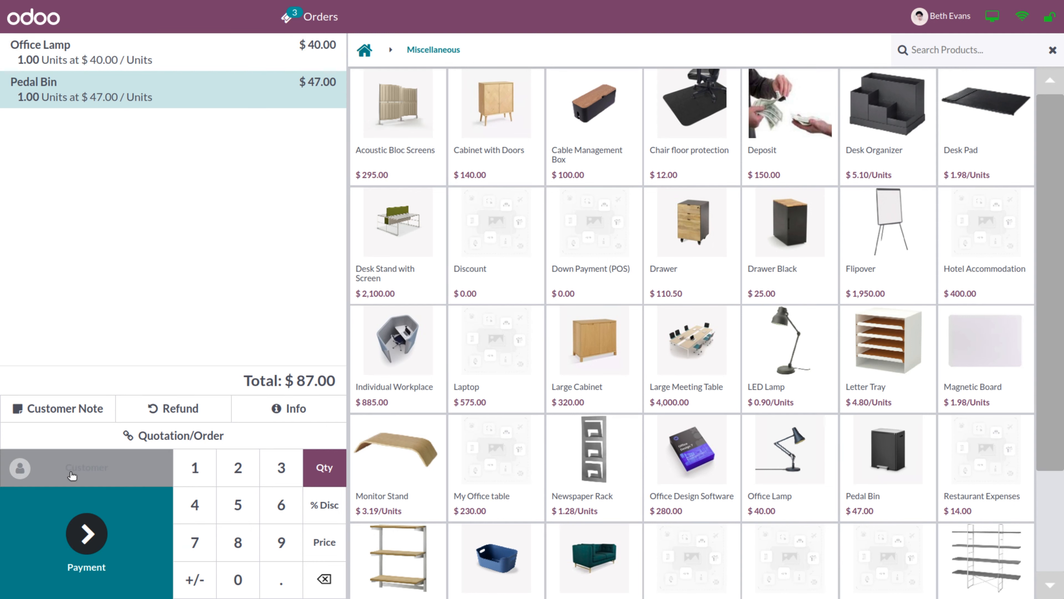
left_click(94, 468)
left_click(42, 417)
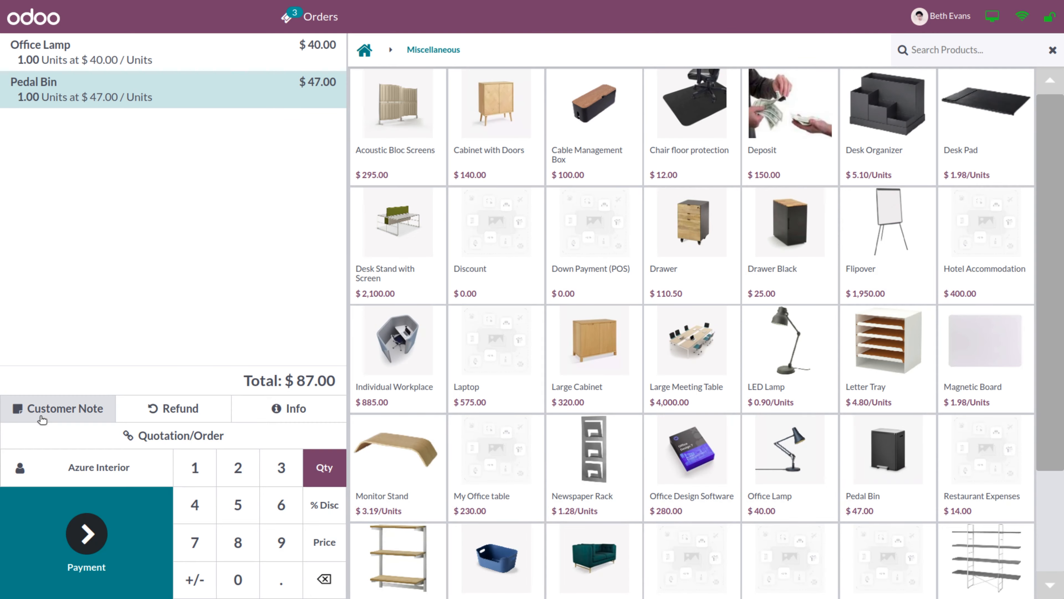
left_click(89, 527)
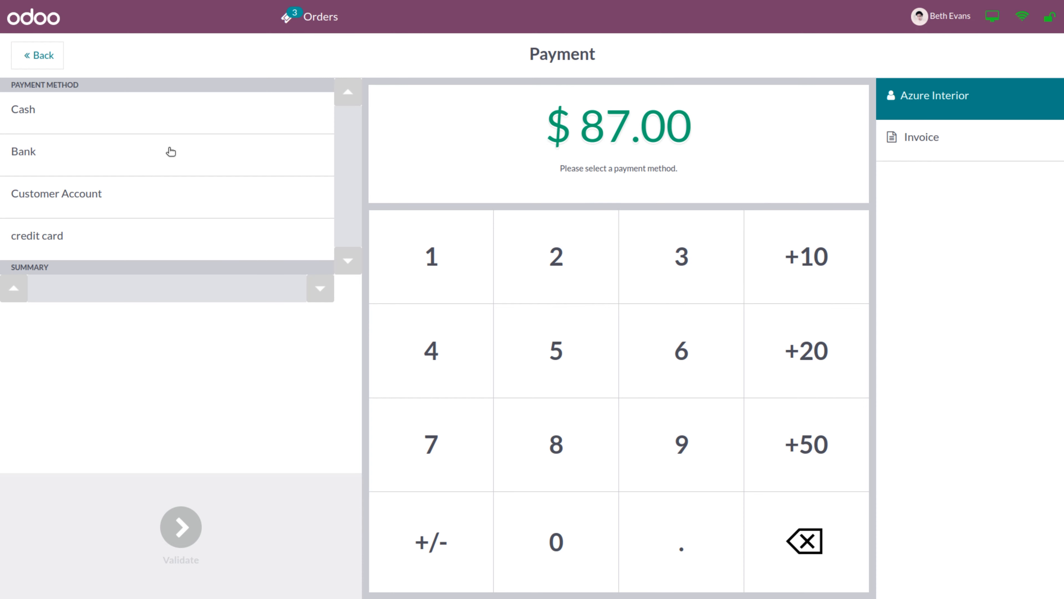
left_click(75, 122)
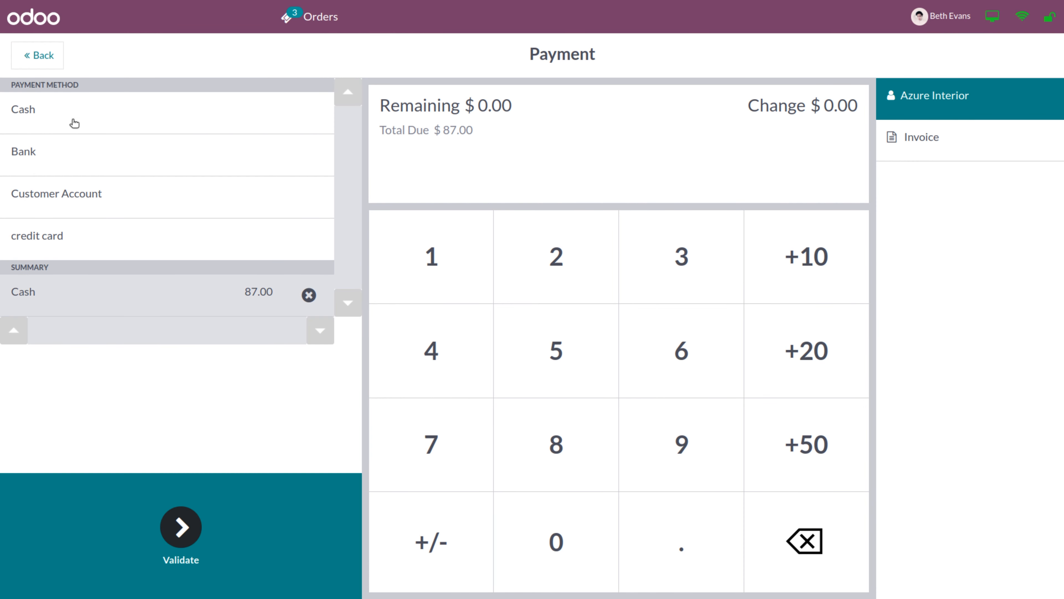
left_click(187, 543)
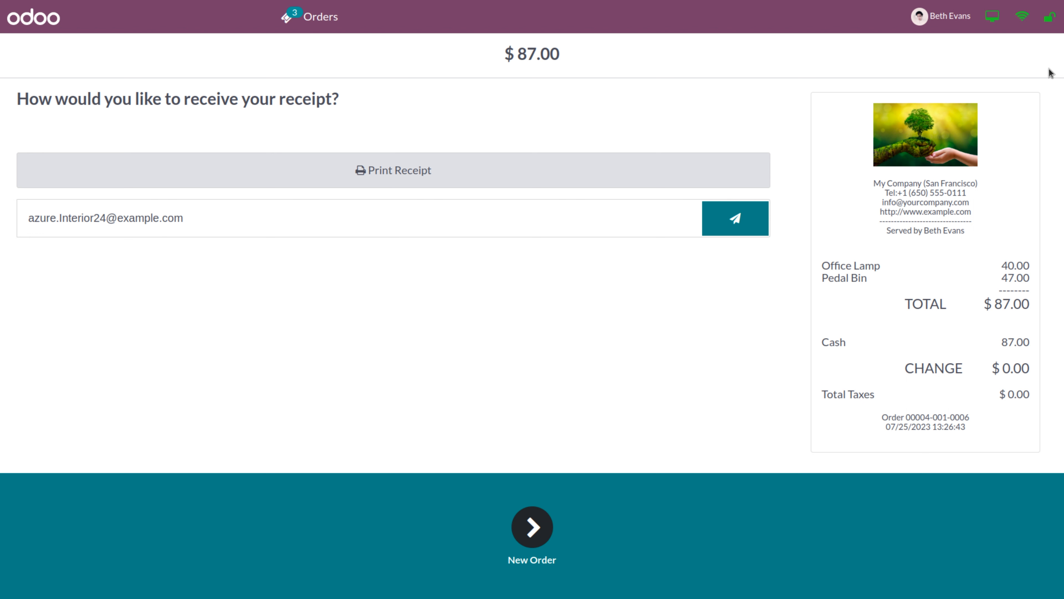
left_click(1050, 20)
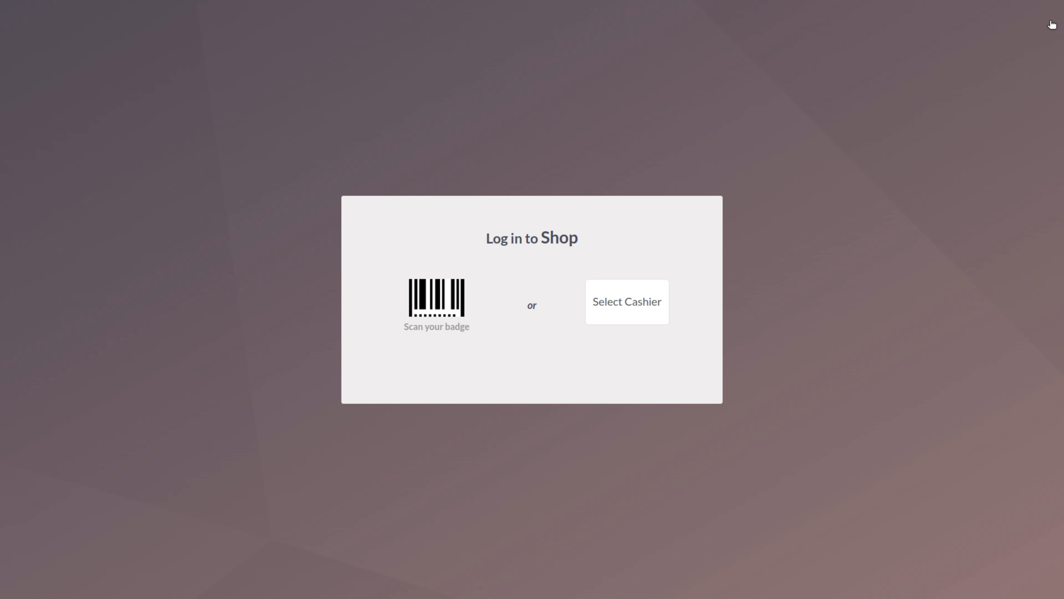
Log in as the administrator with the PIN and open the closing summary showing $3,482.00 expected cash
left_click(621, 309)
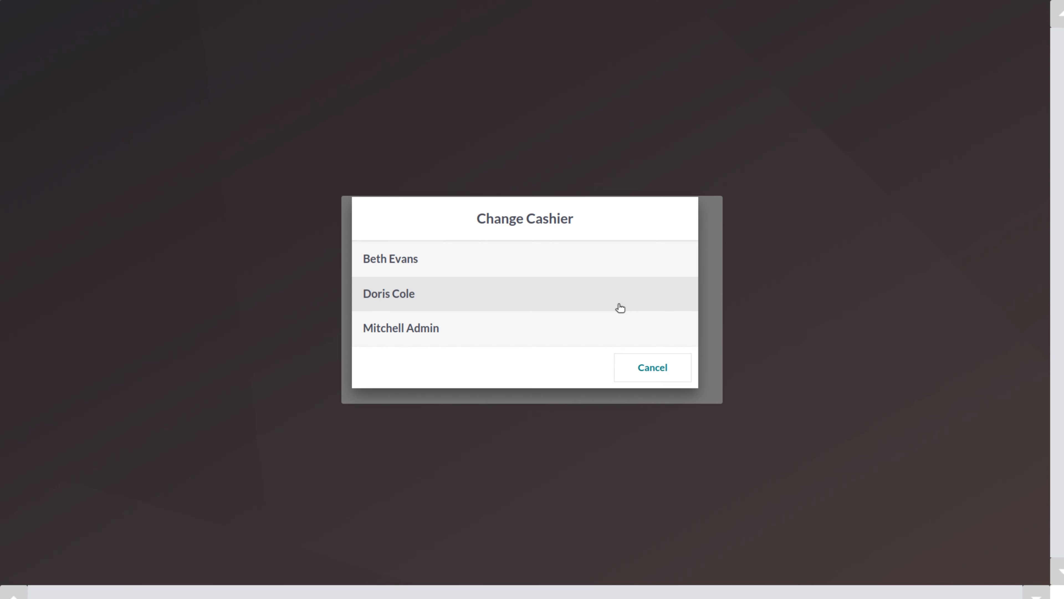
left_click(415, 335)
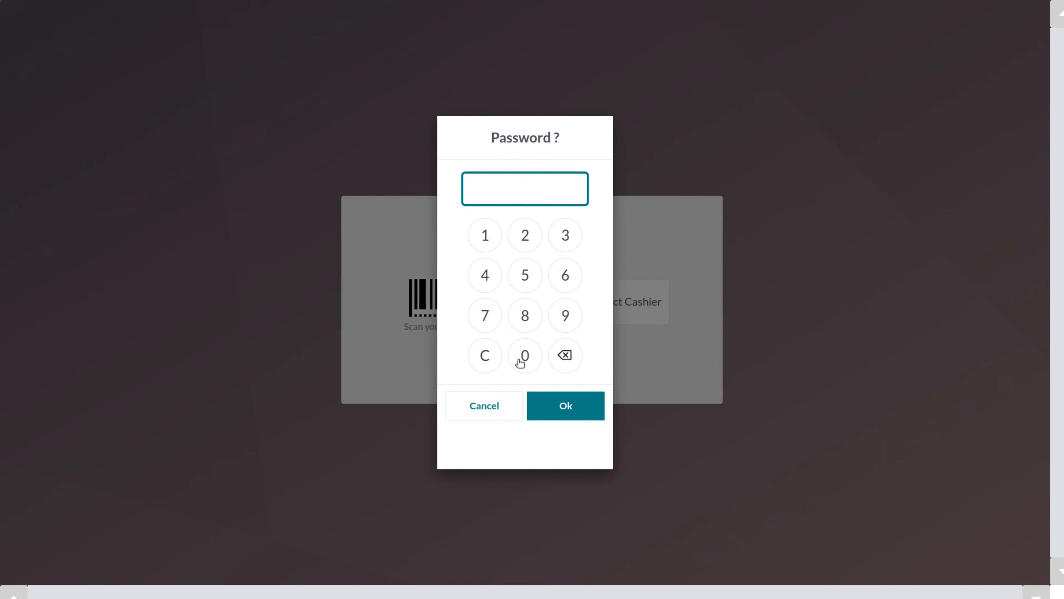
left_click(528, 356)
left_click(528, 357)
left_click(528, 357)
left_click(528, 357)
left_click(566, 410)
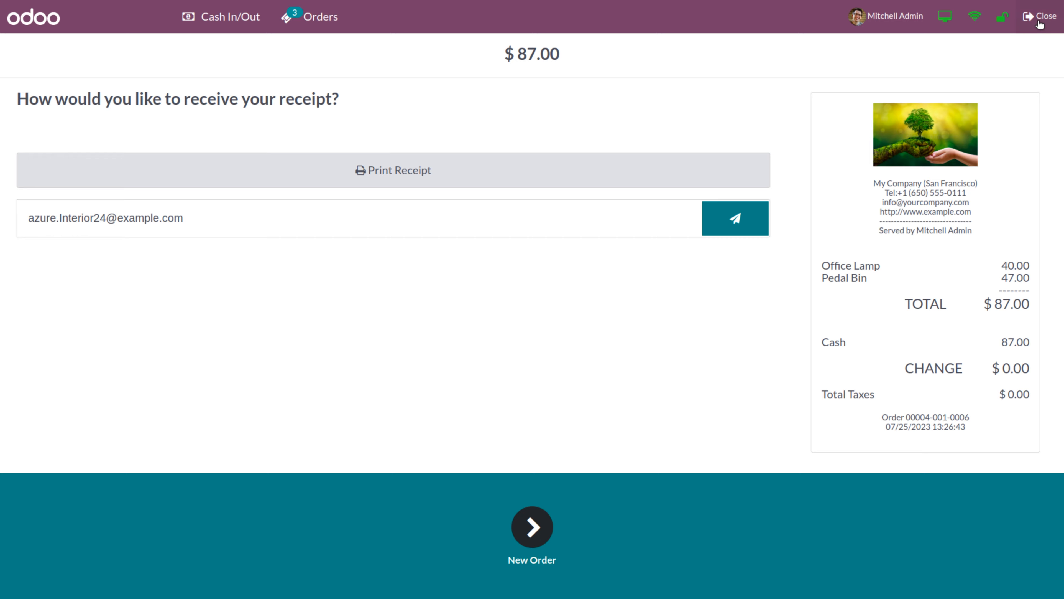
left_click(1040, 17)
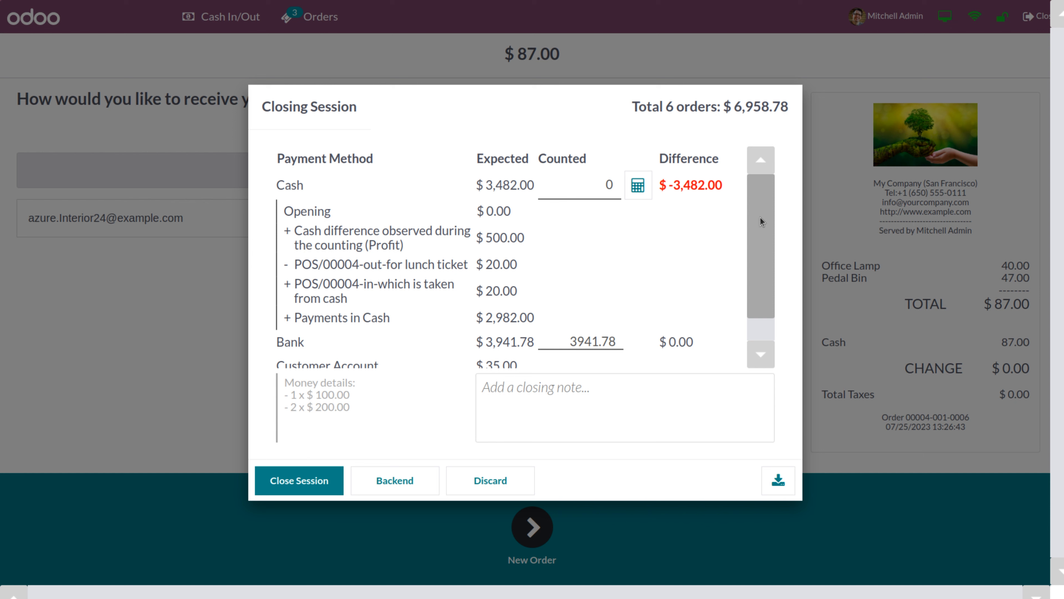
Replace the 0 counted Cash amount with 3482, bringing the cash difference to $0.00
left_click_drag(759, 221, 766, 237)
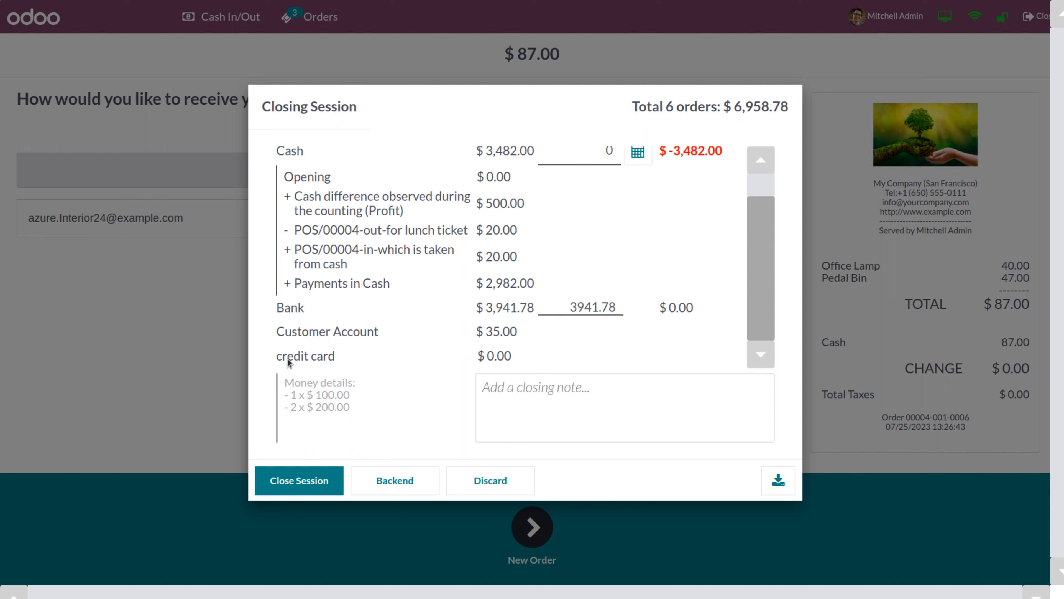
left_click(488, 388)
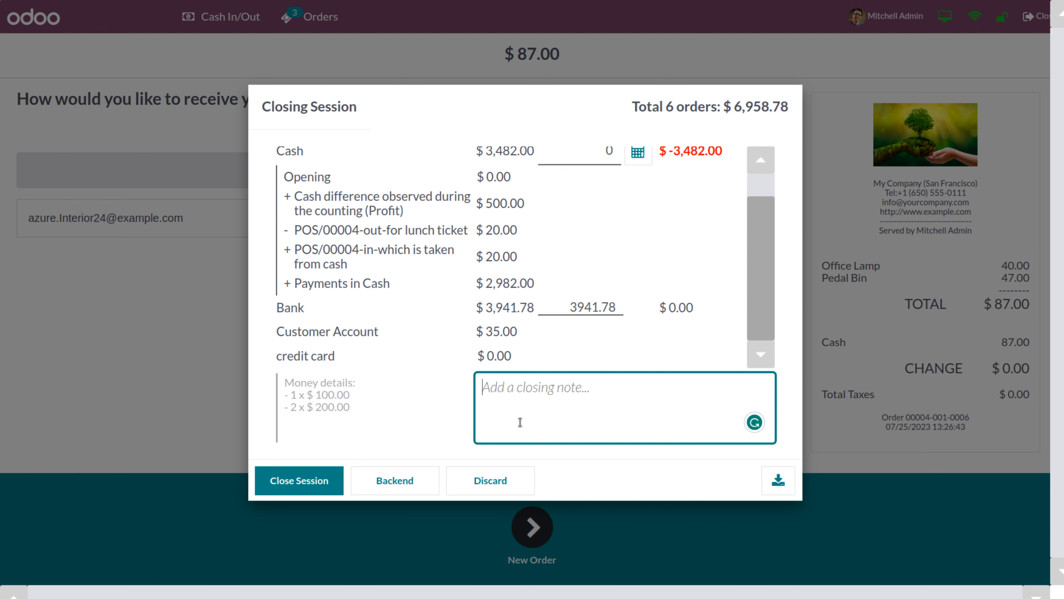
left_click_drag(763, 247, 767, 183)
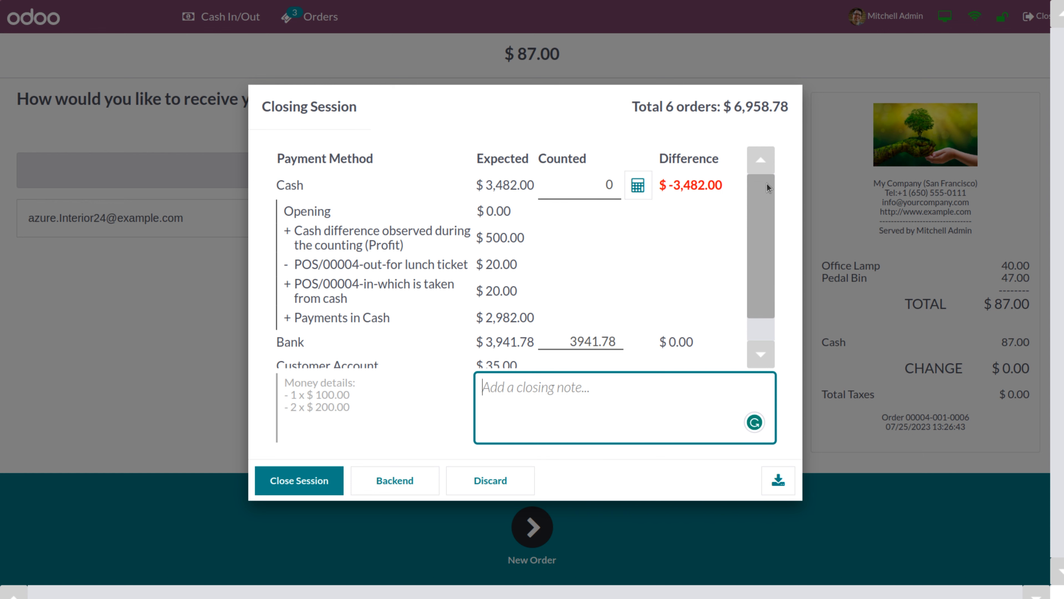
left_click(578, 189)
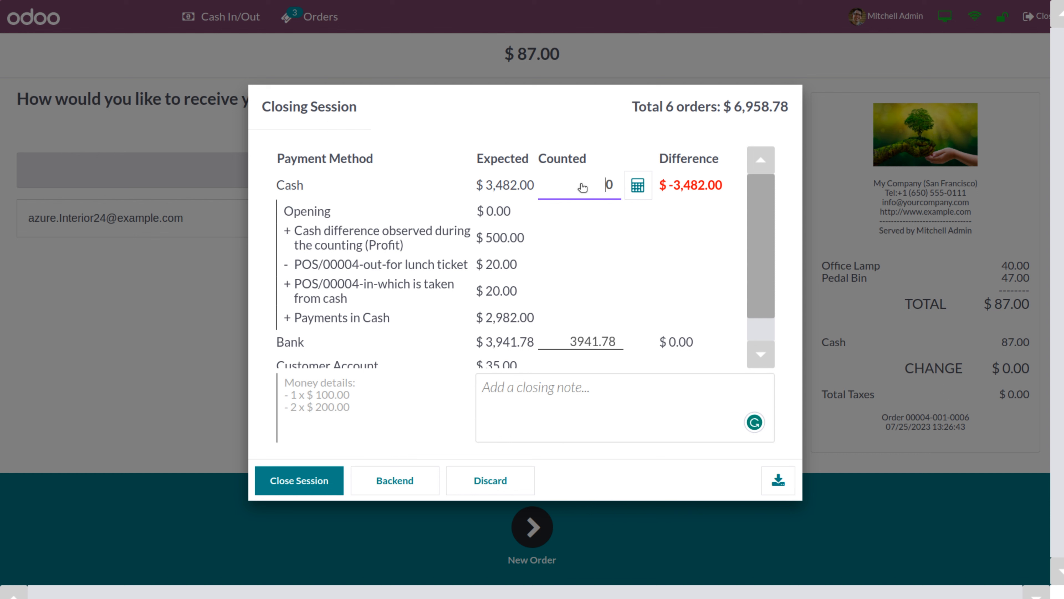
key("Delete")
type("3482")
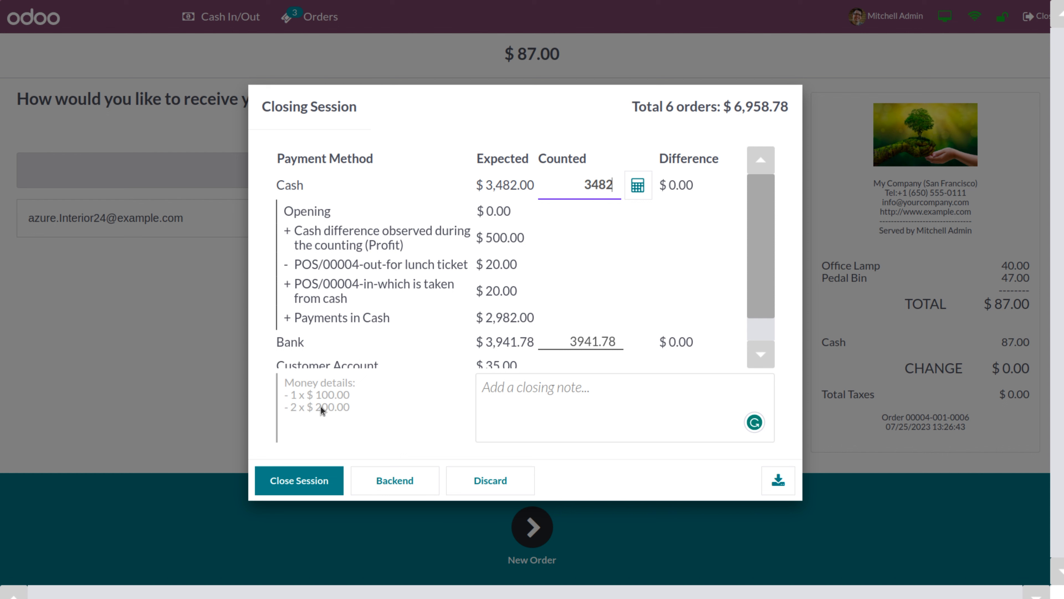
Close the Shop session with the counted amounts, leaving a $3,482.00 last closing cash balance
left_click(298, 483)
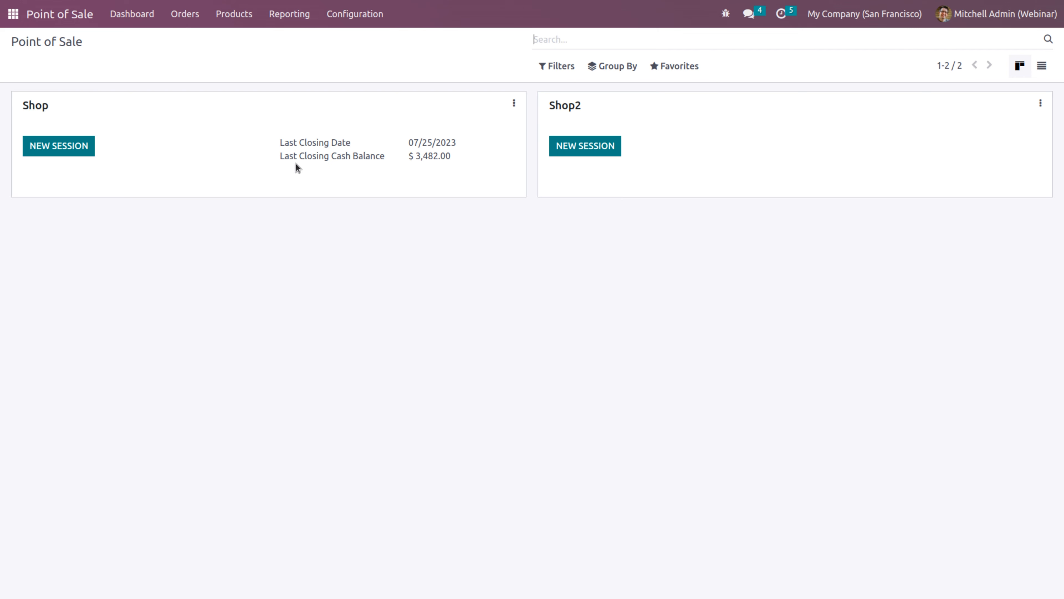
left_click_drag(419, 157, 449, 157)
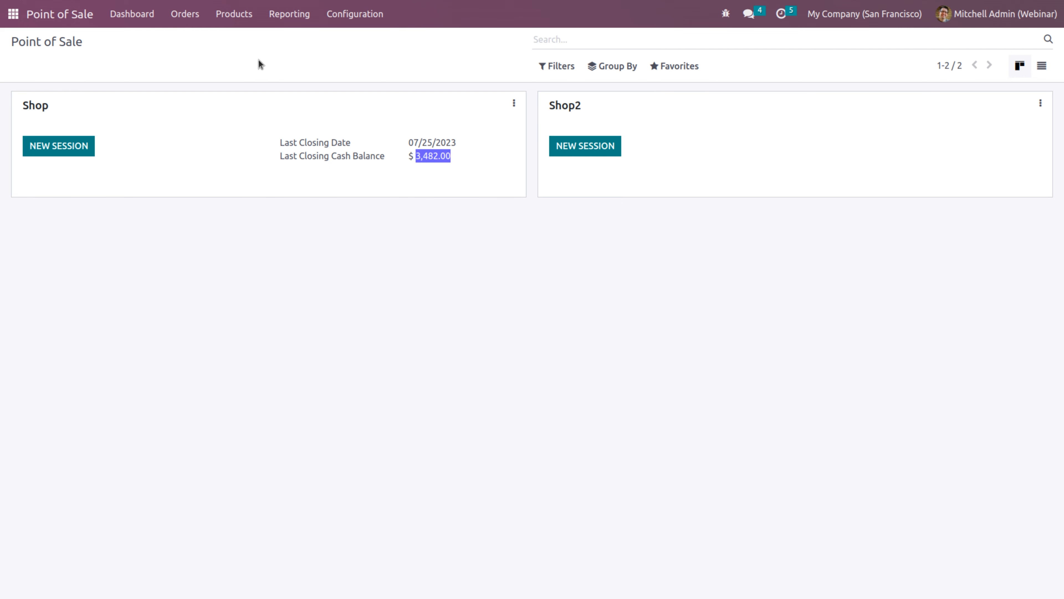
Browse all POS orders, open order Shop/0006, then list the POS sessions
left_click(186, 15)
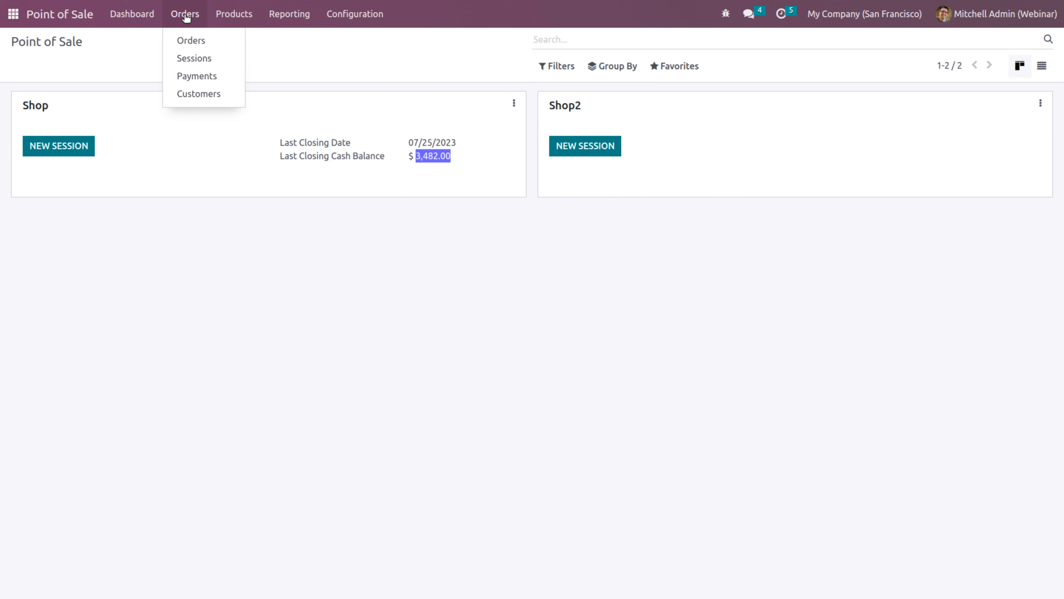
left_click(192, 42)
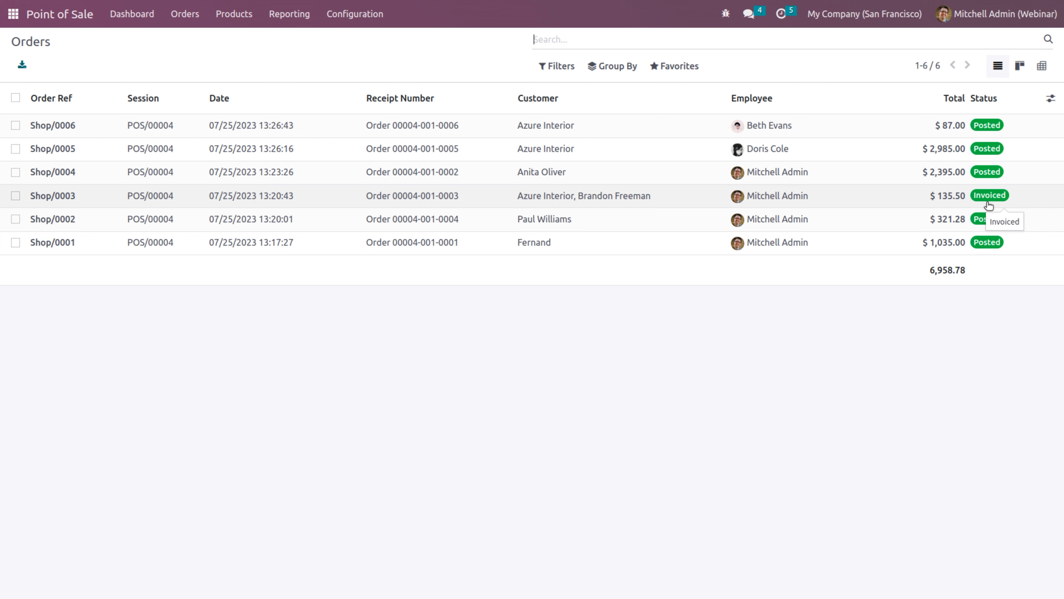
left_click(560, 134)
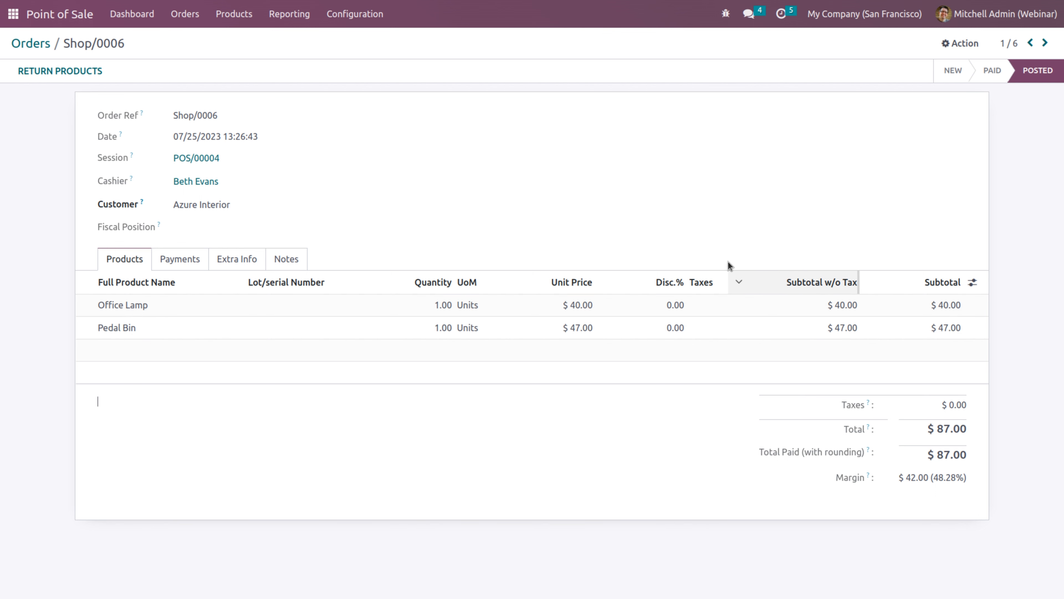
left_click(177, 13)
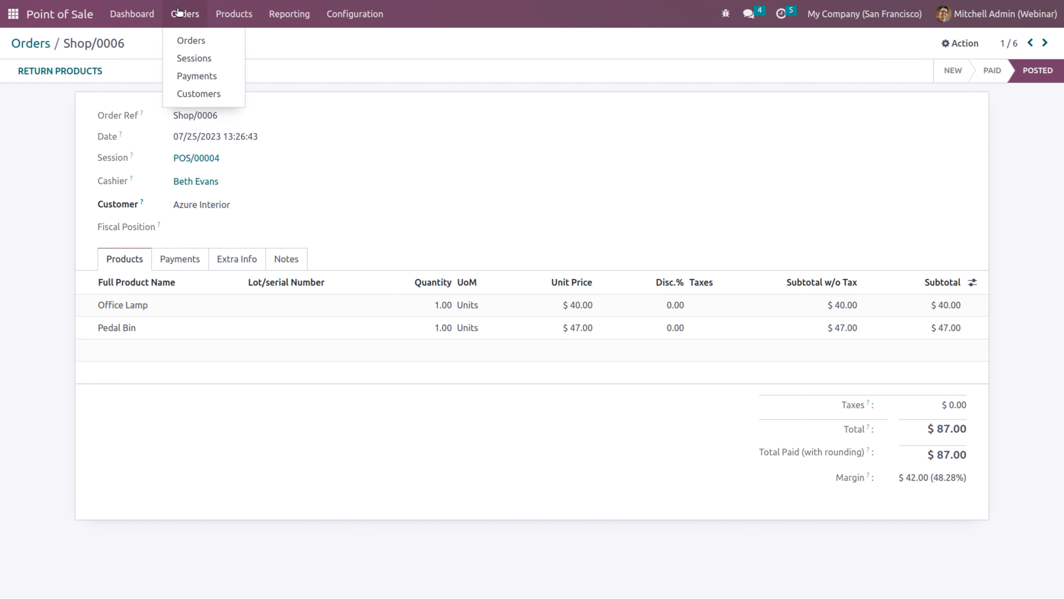
left_click(190, 59)
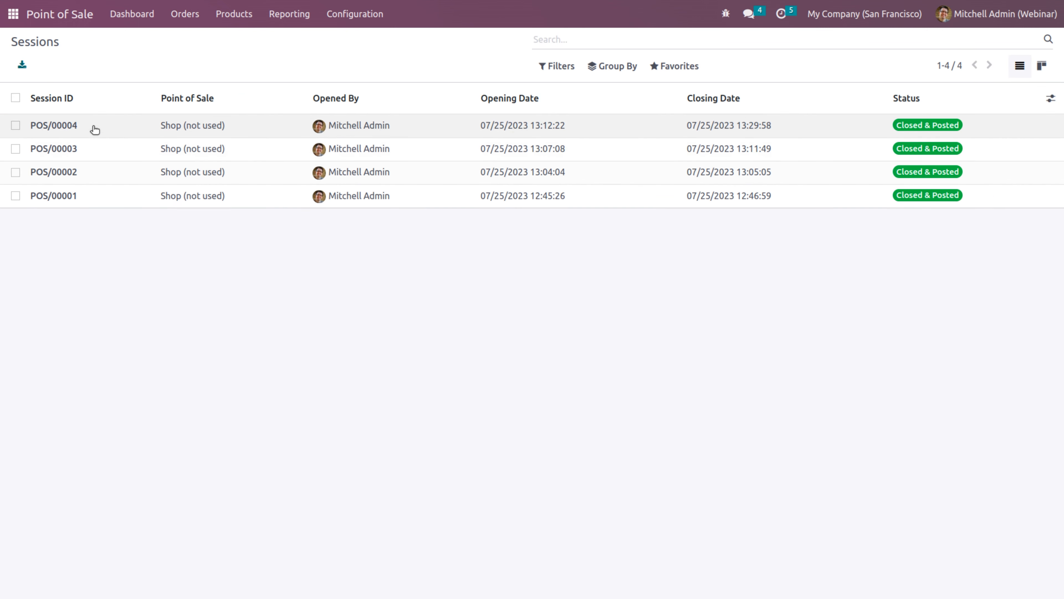
Open session POS/00004, check journal entry POSS/2023/07/0002, and note the starting and ending balances
left_click(177, 127)
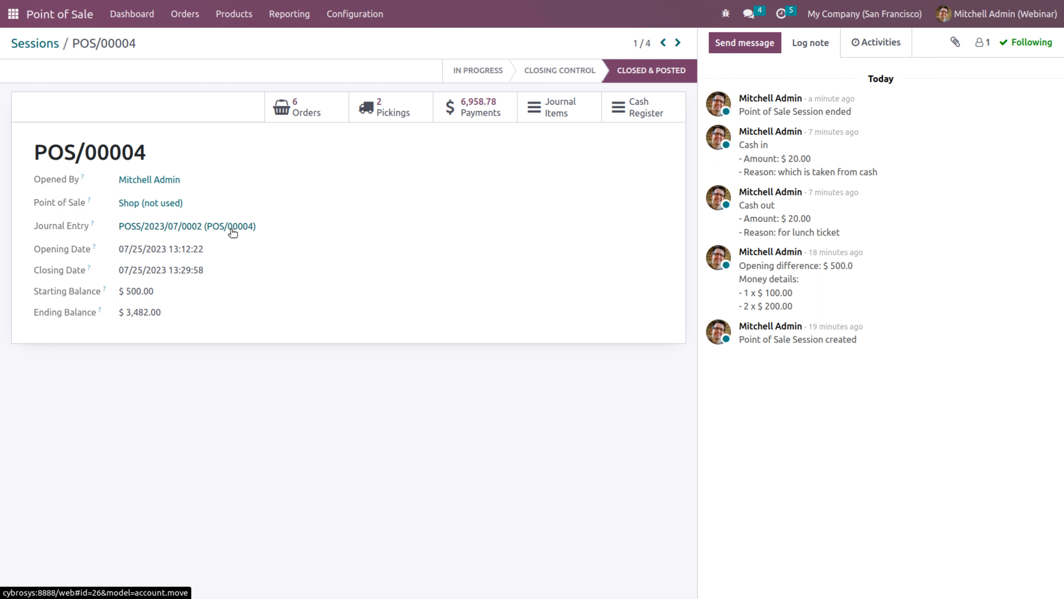
left_click(176, 230)
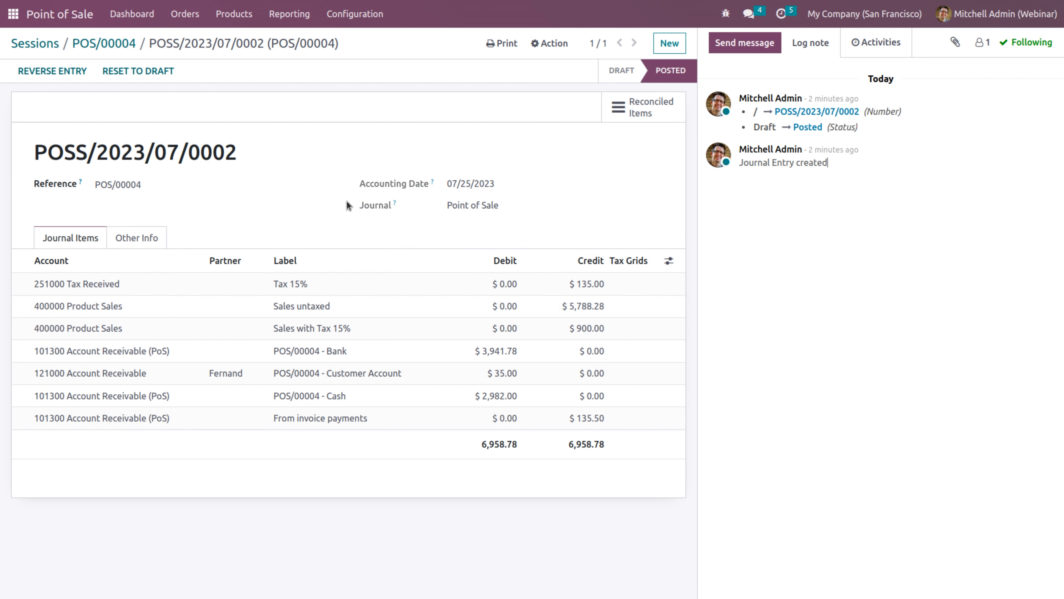
left_click(118, 43)
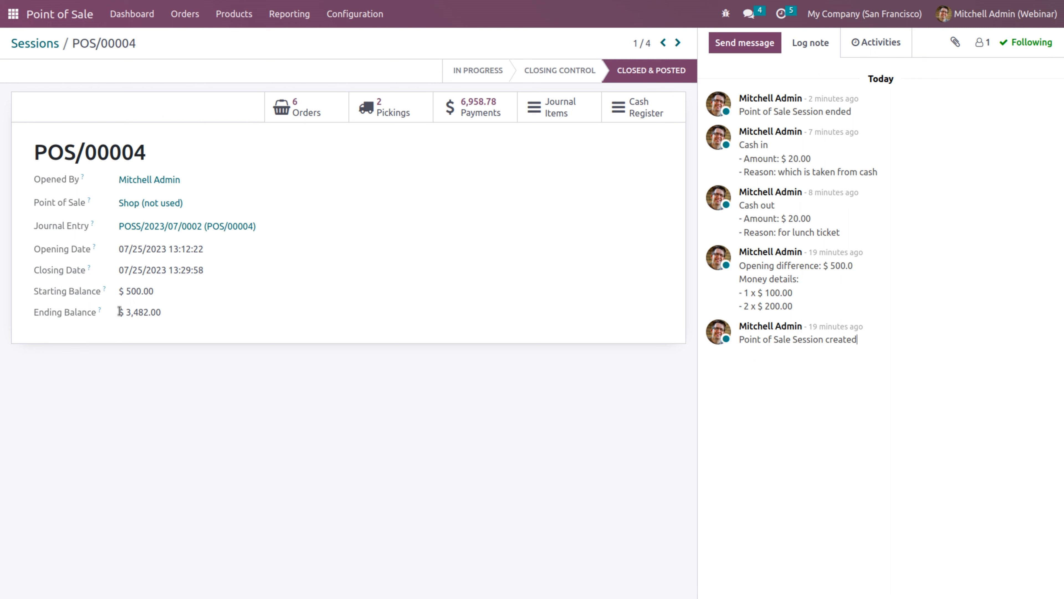
left_click_drag(168, 316, 108, 308)
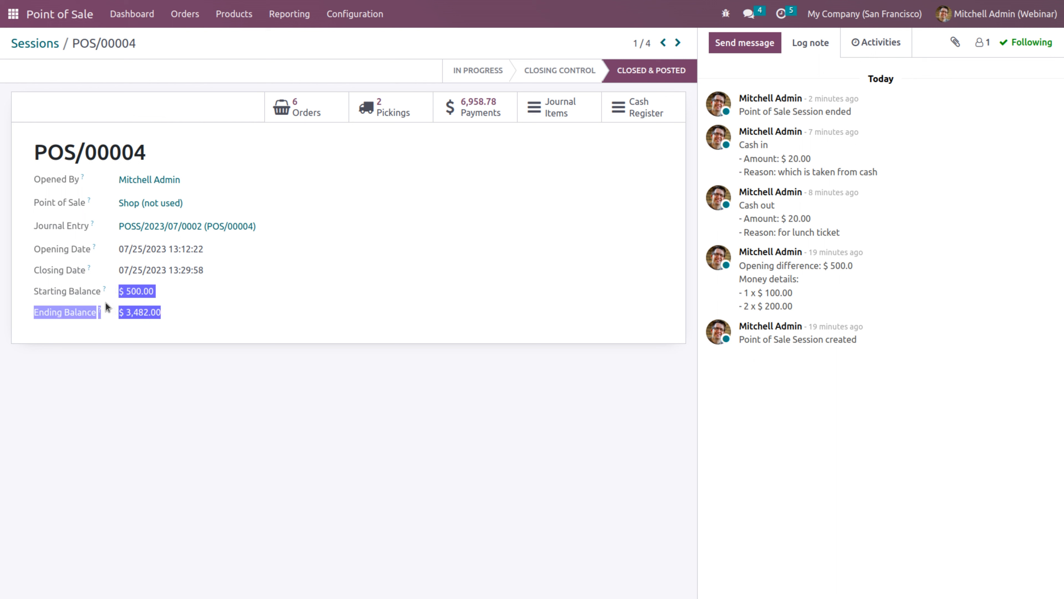
Review POS/00004's six orders, two pickings, and Cash, Bank and Customer Account payments
left_click(307, 113)
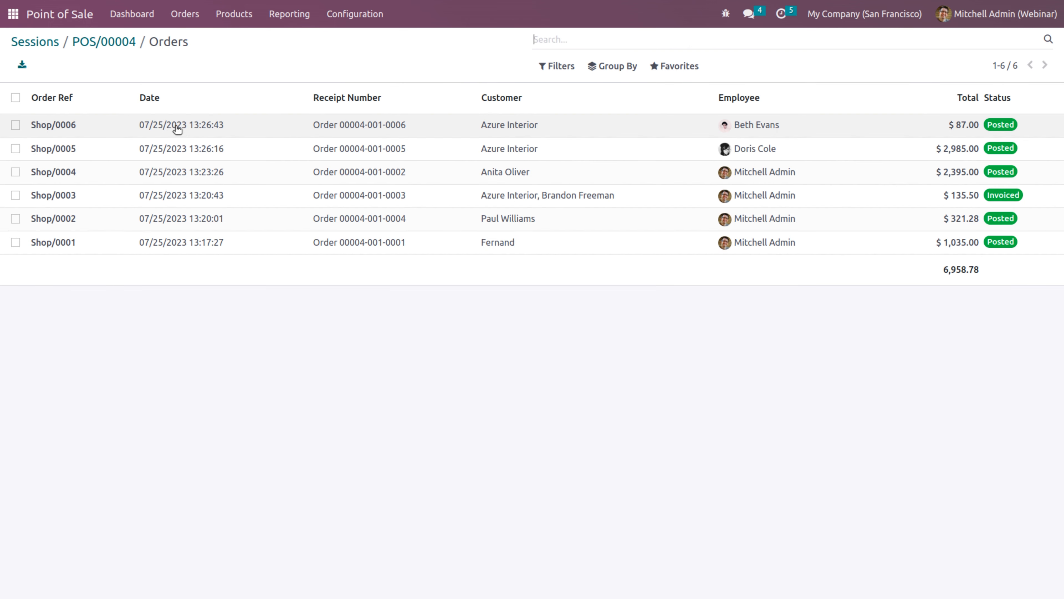
left_click(125, 43)
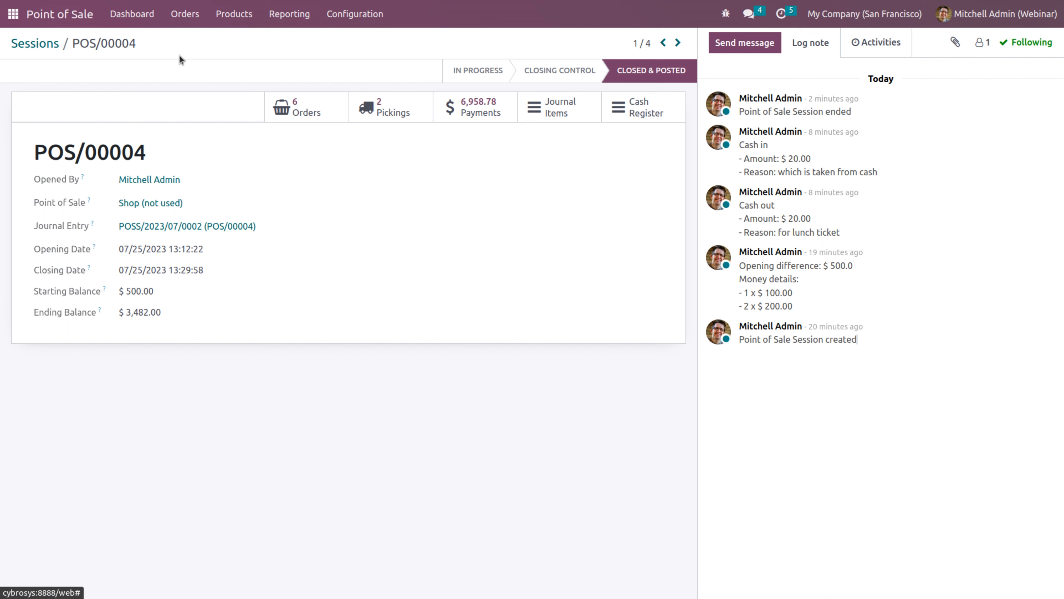
left_click(382, 114)
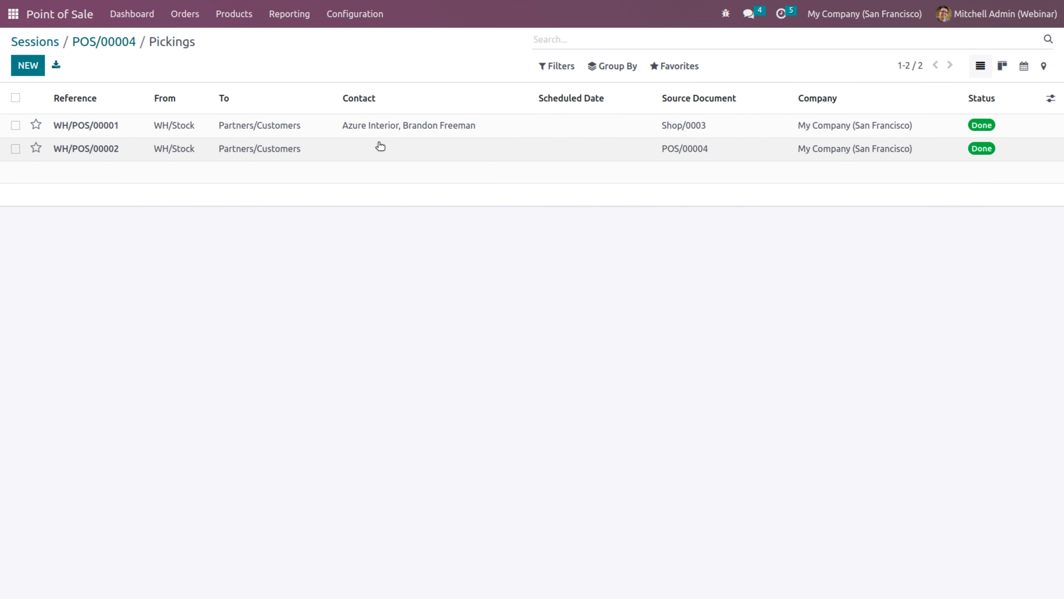
left_click(125, 43)
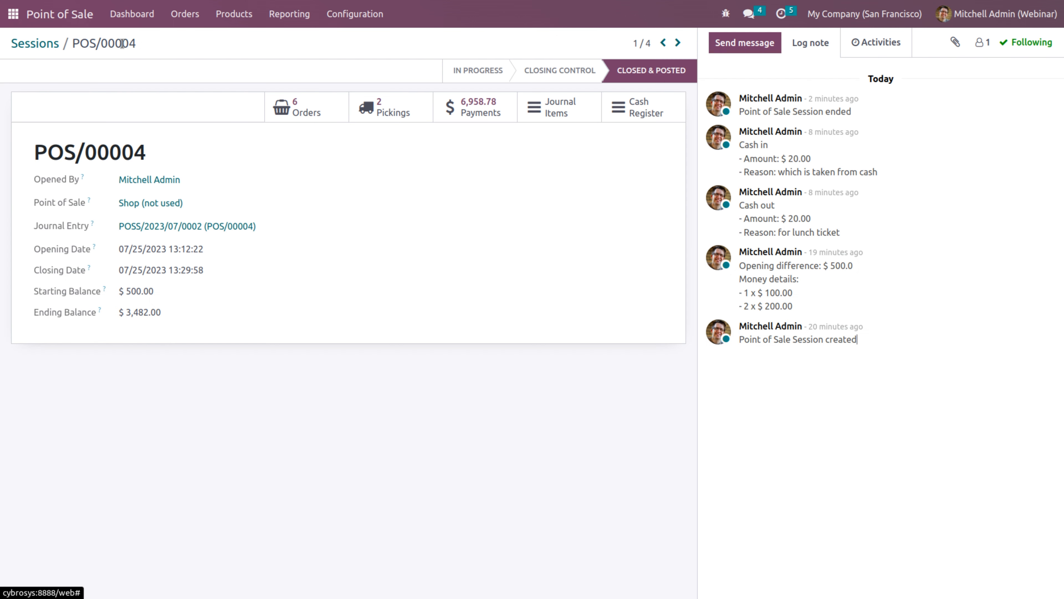
left_click(465, 112)
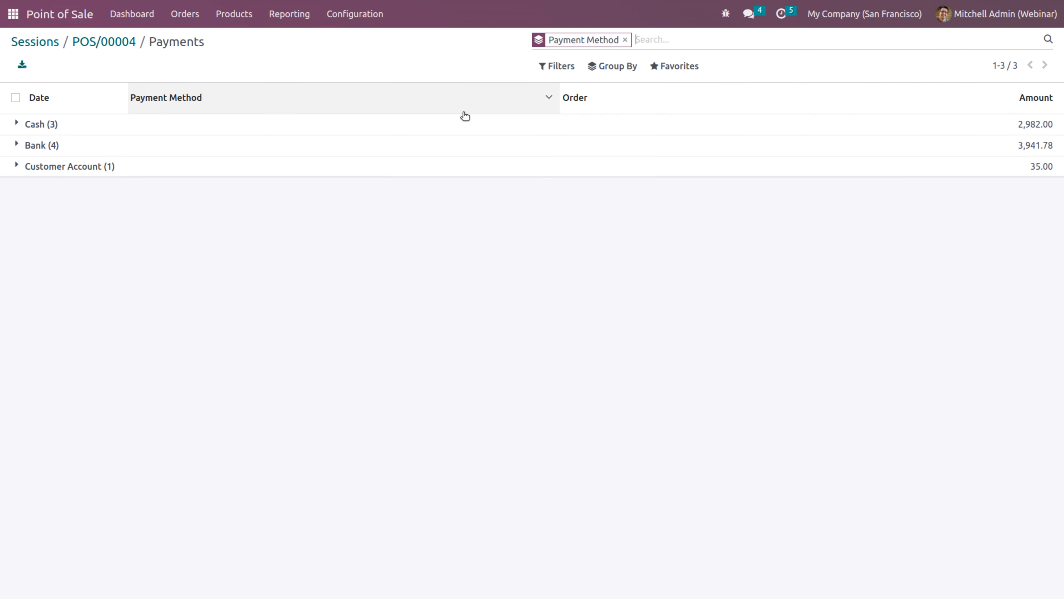
left_click(323, 132)
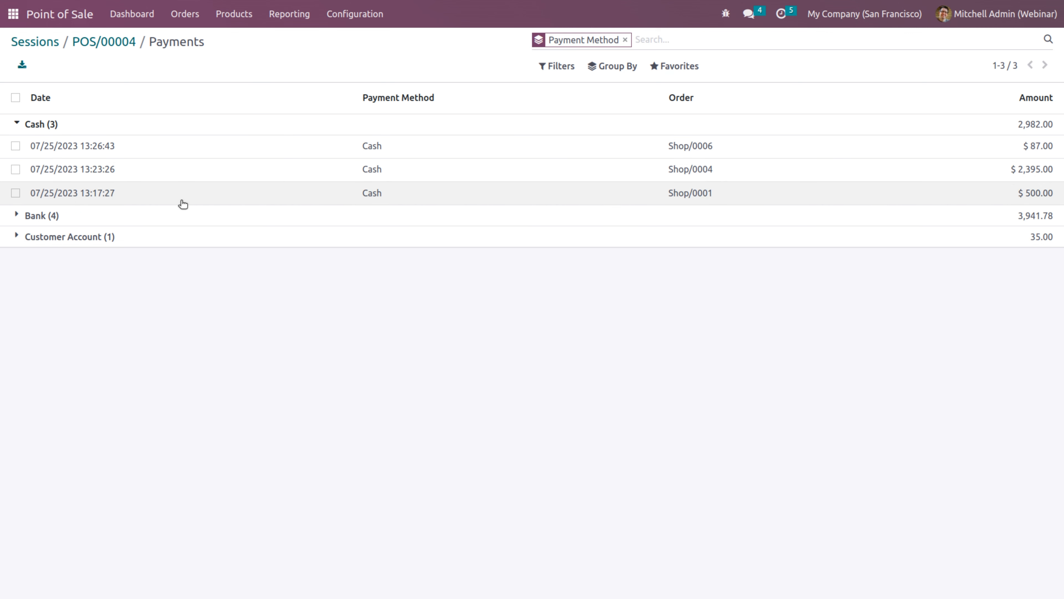
left_click(181, 219)
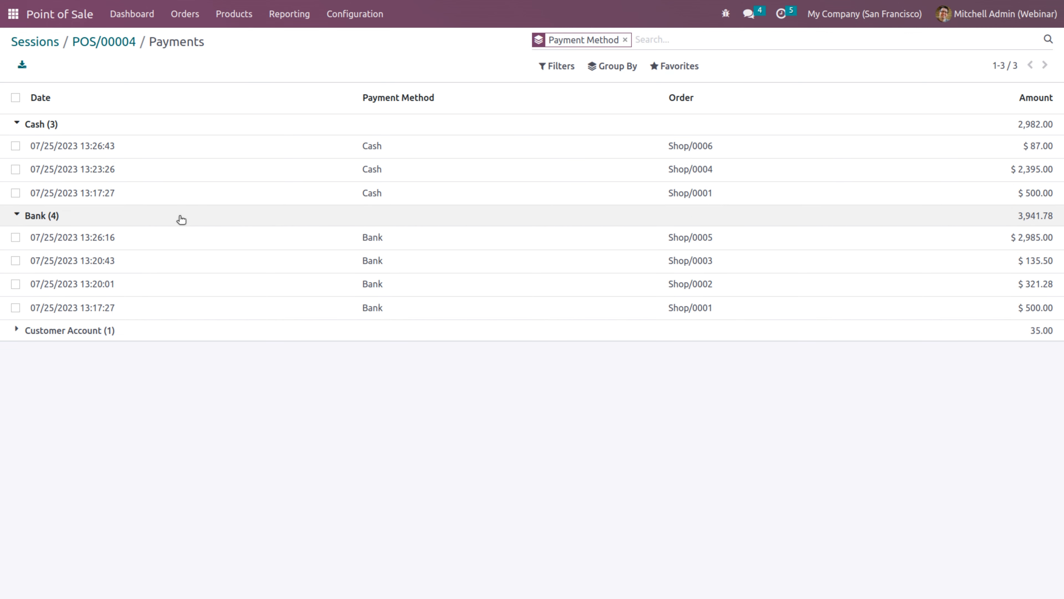
left_click(172, 334)
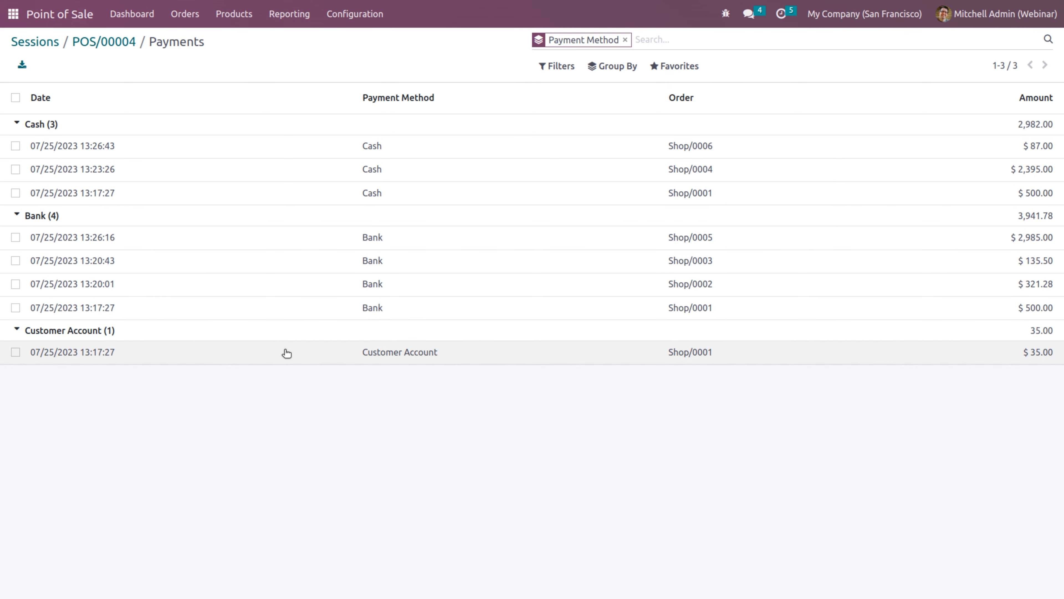
left_click(117, 47)
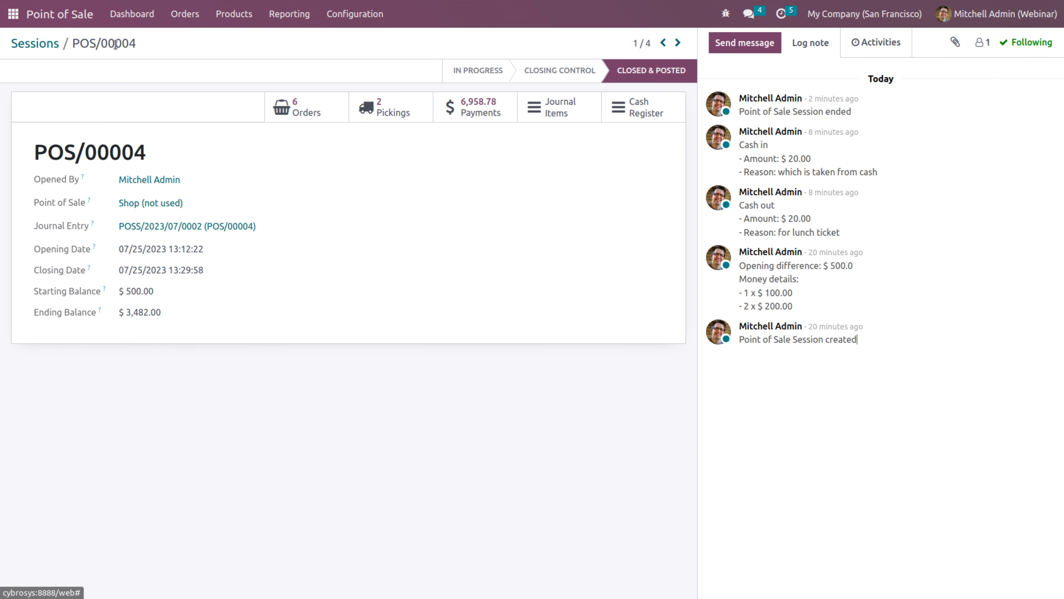
left_click(561, 111)
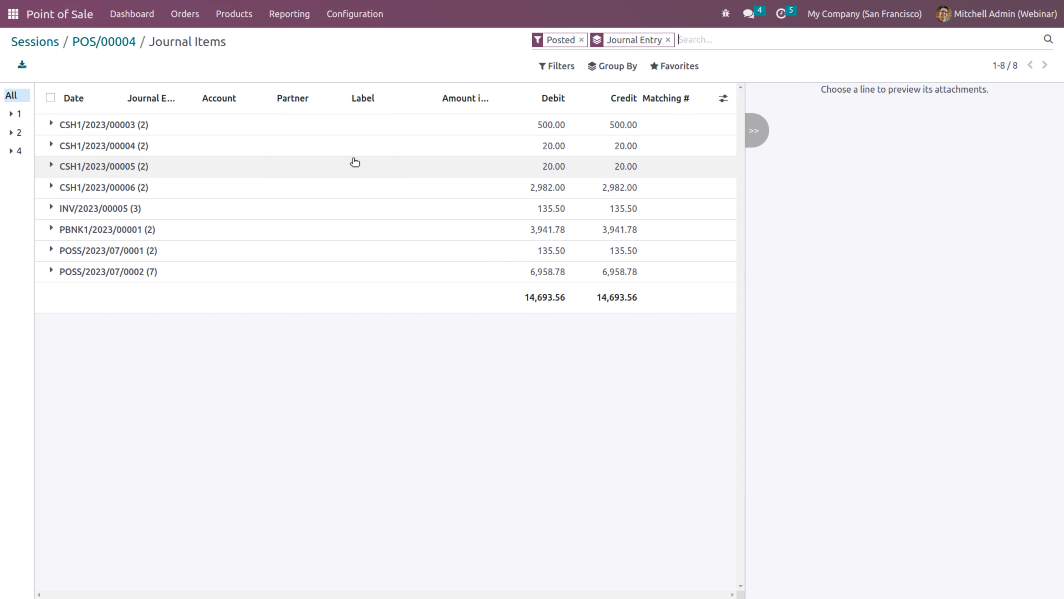
left_click(250, 130)
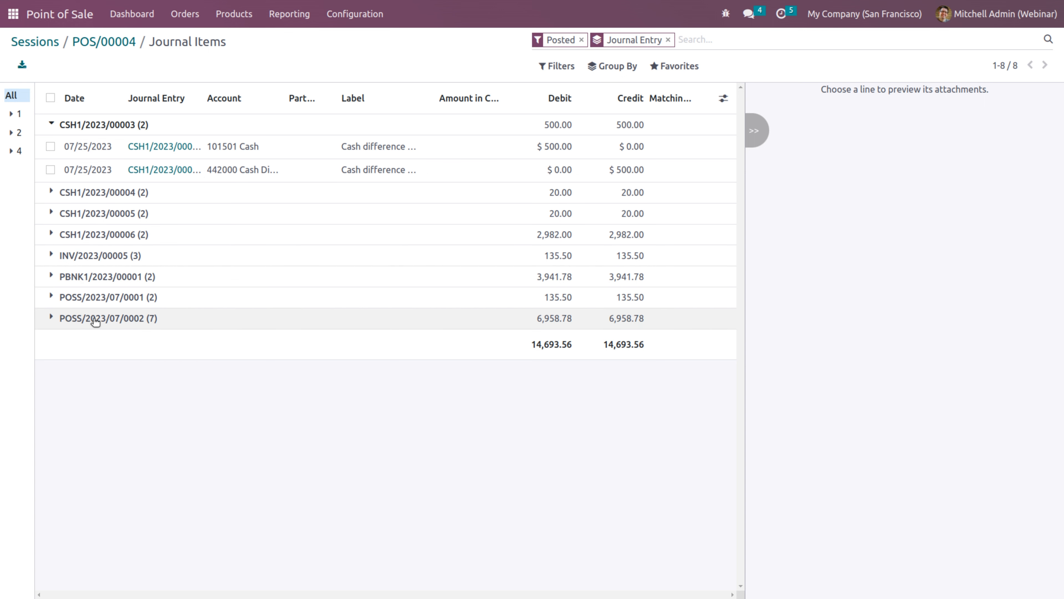
left_click(96, 319)
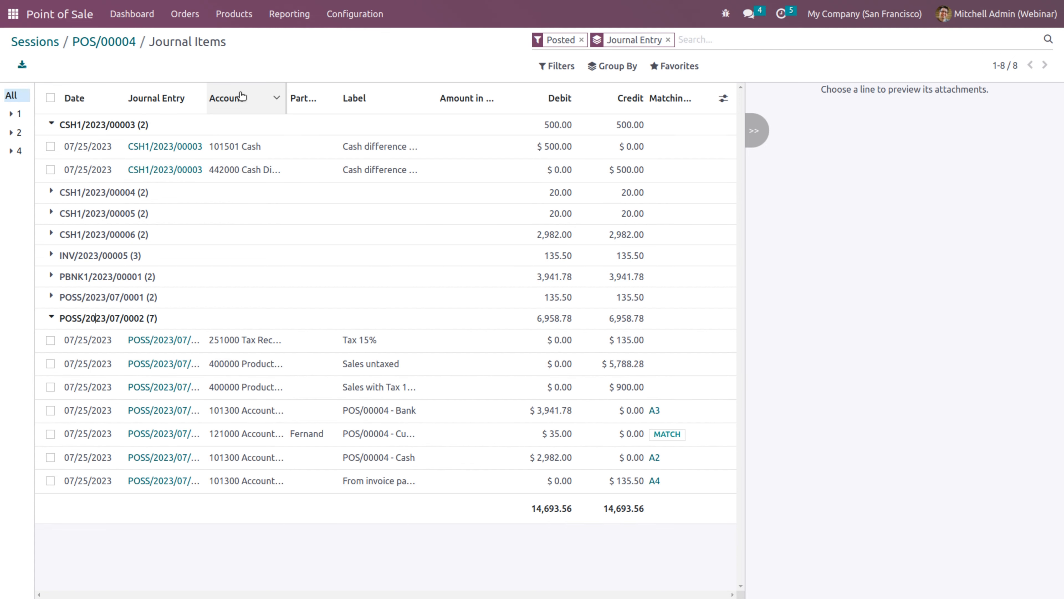
left_click(120, 43)
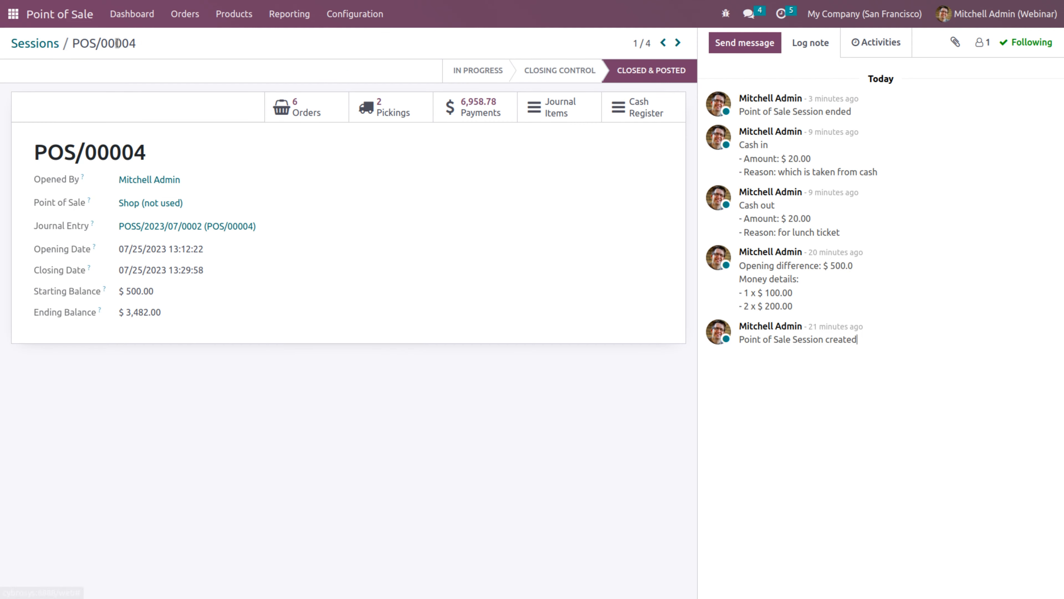
left_click(620, 111)
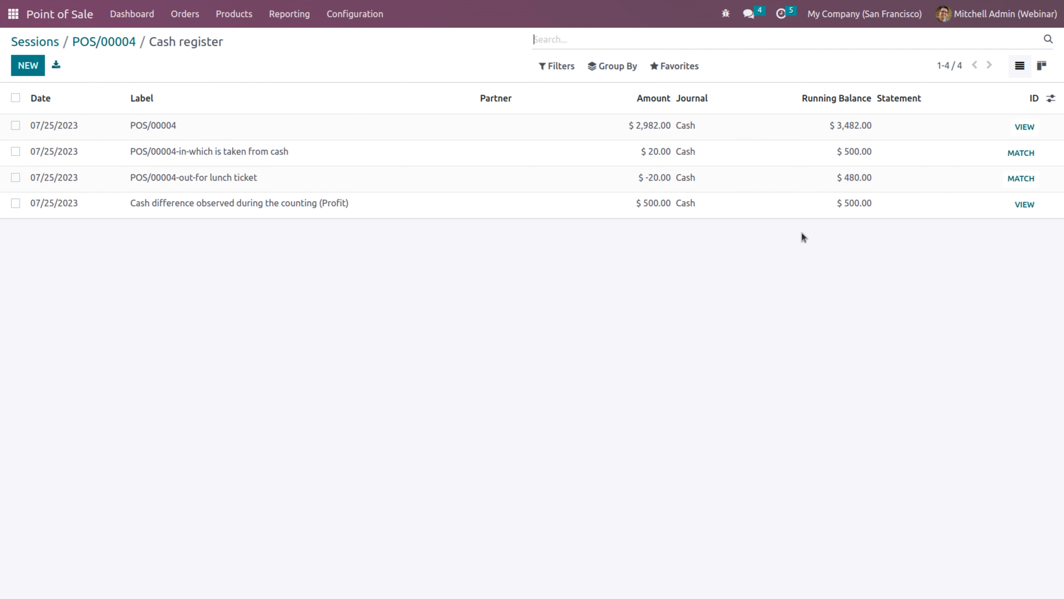
left_click(118, 45)
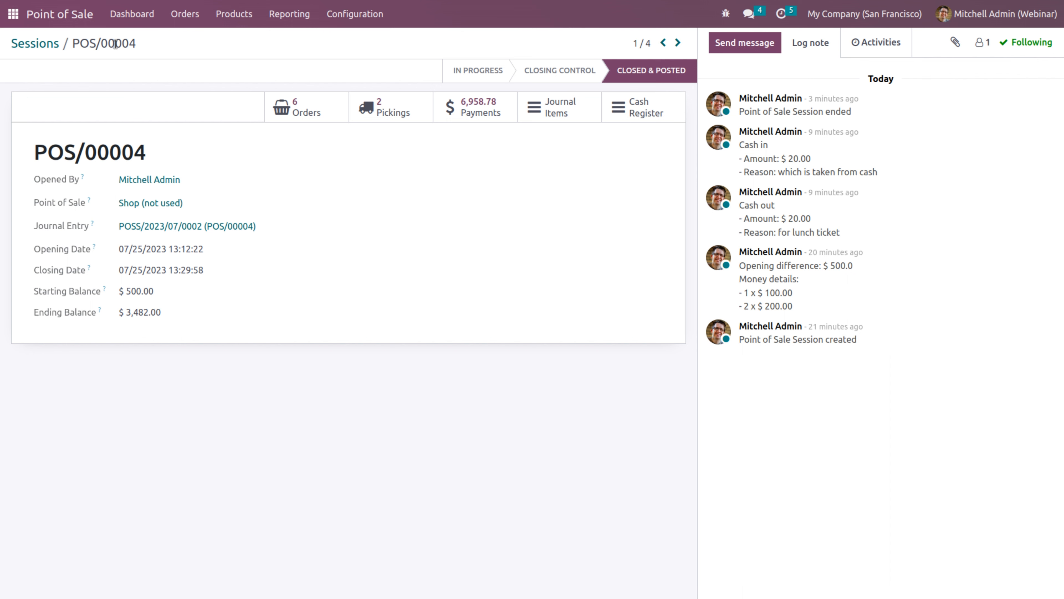
left_click(360, 17)
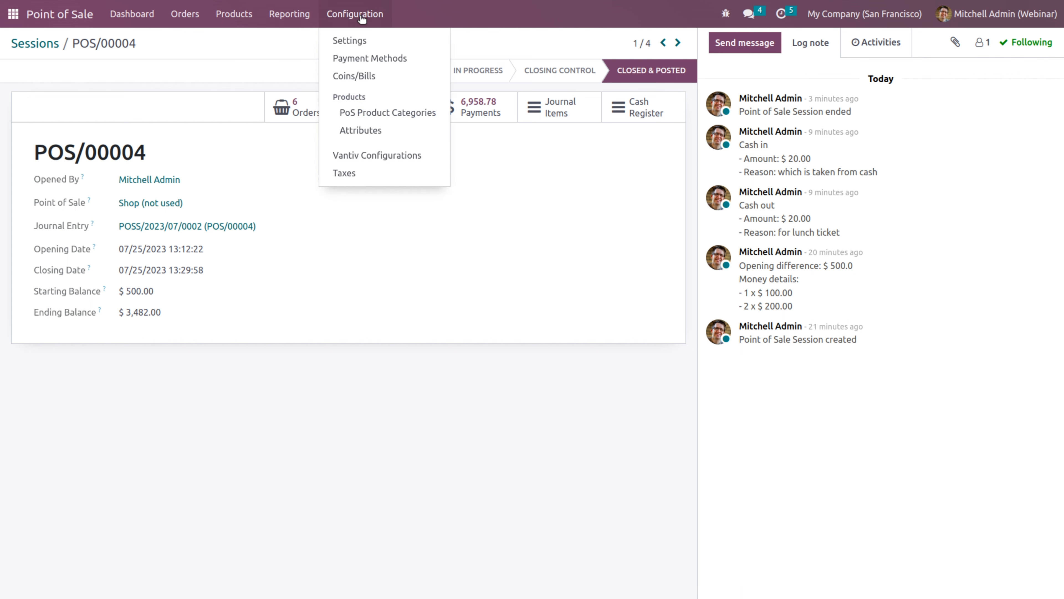
Review all POS payments grouped by method, with the Cash payments expanded
mouse_move(185, 14)
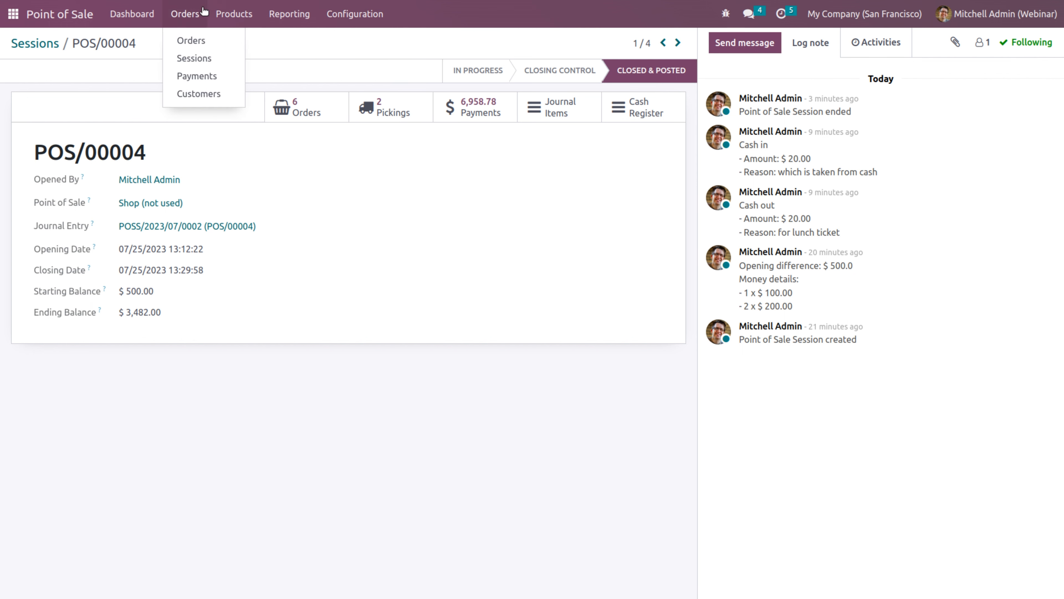
left_click(204, 78)
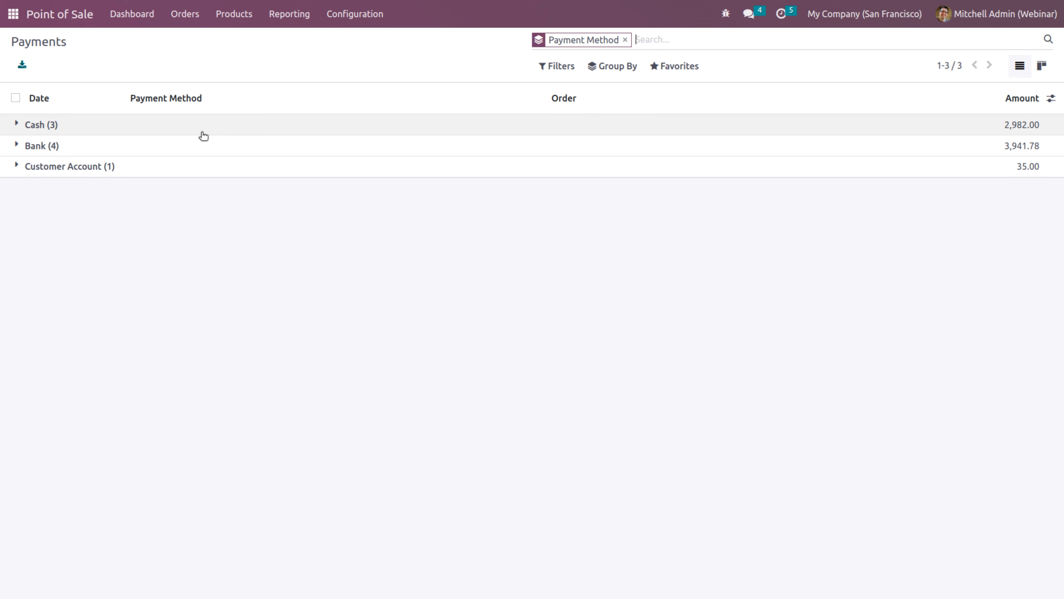
left_click(174, 125)
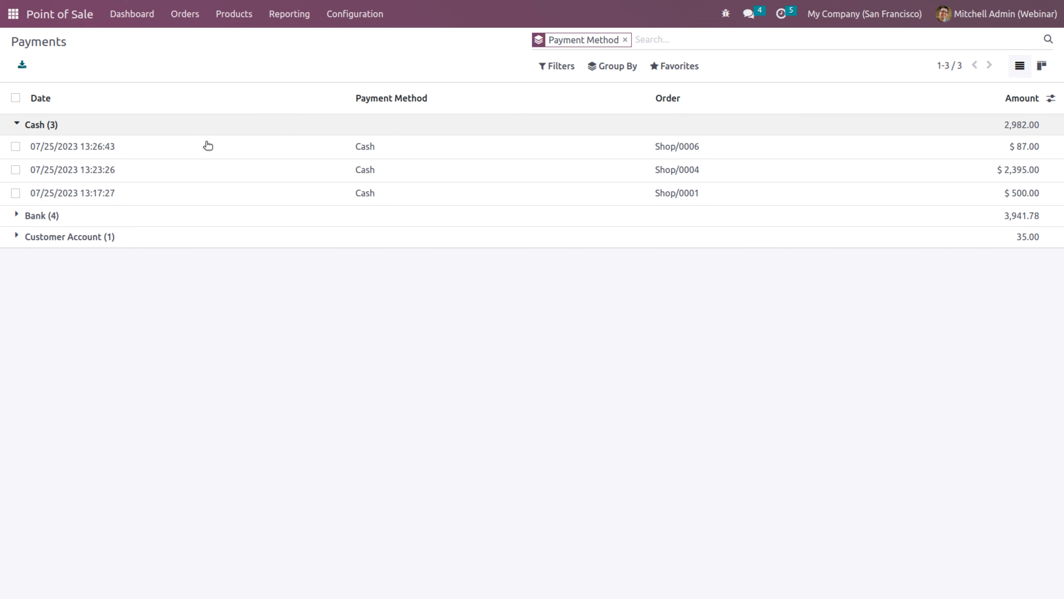
Deactivate developer mode from the Developer Tools section of General Settings
left_click(192, 22)
left_click(347, 14)
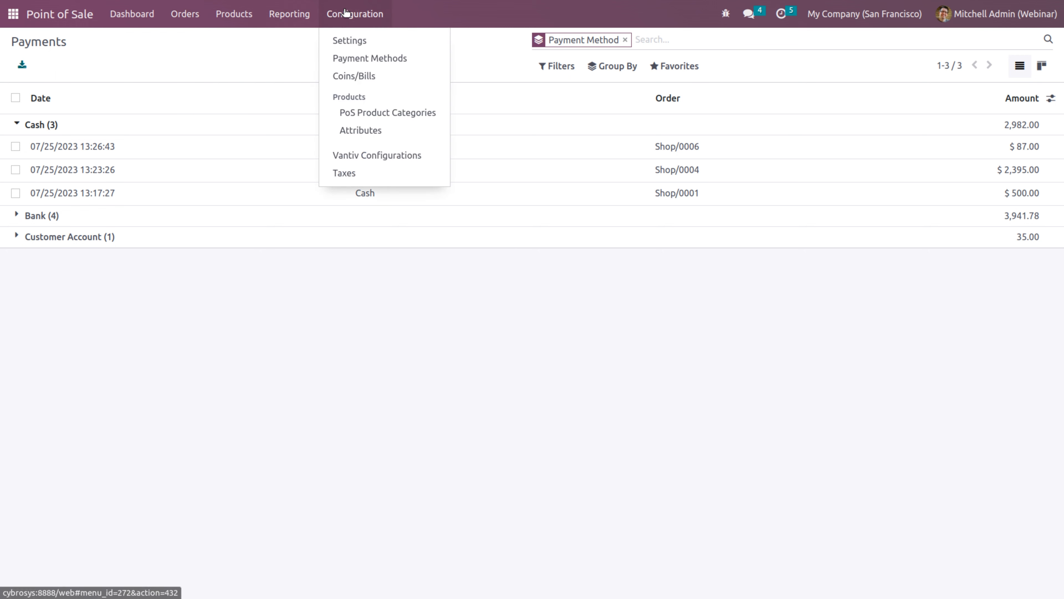
left_click(359, 41)
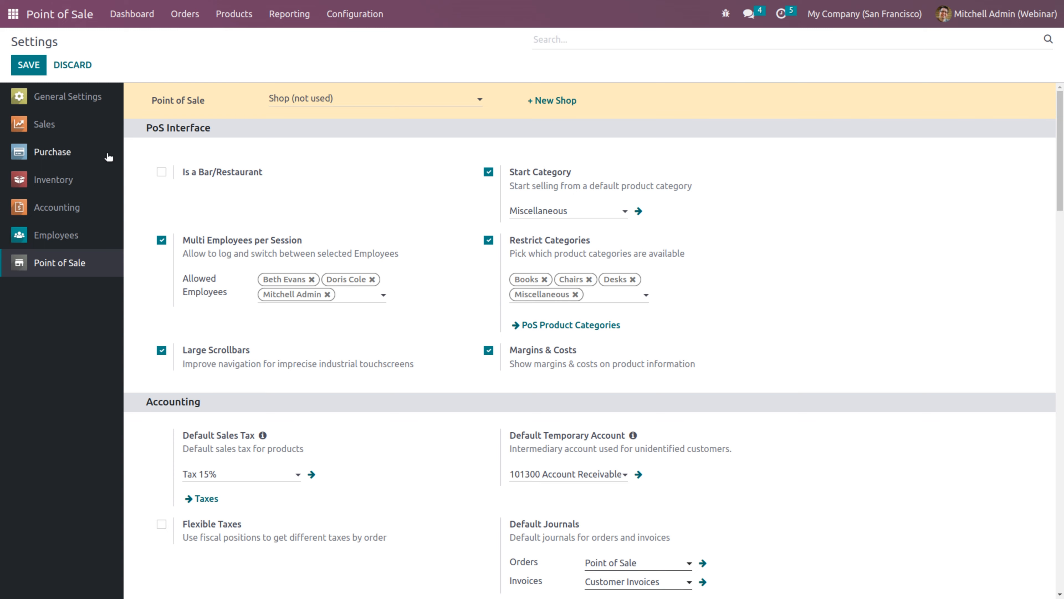
left_click(53, 96)
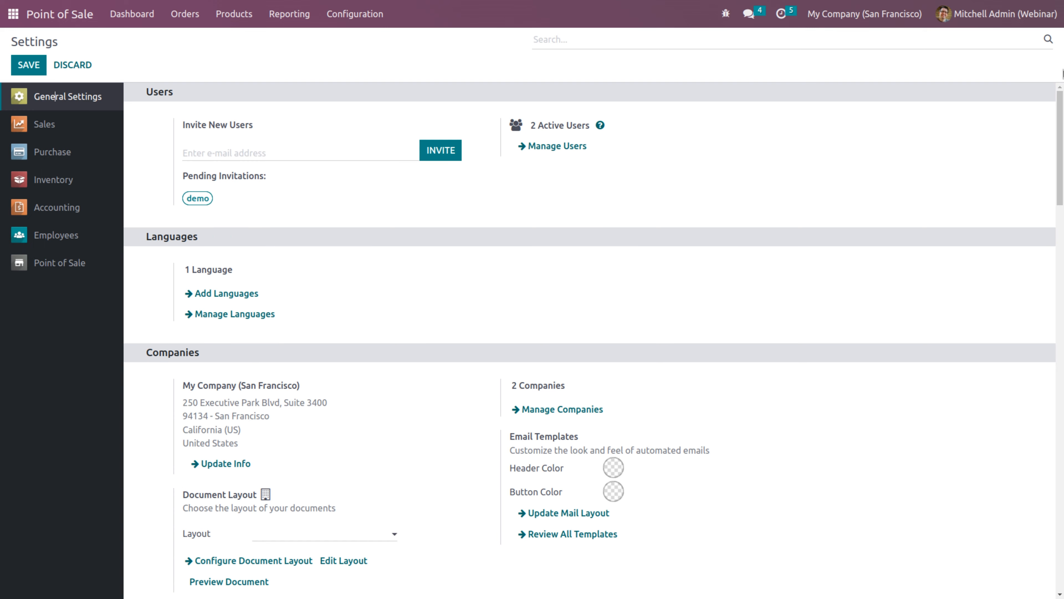
left_click_drag(1061, 114, 1060, 488)
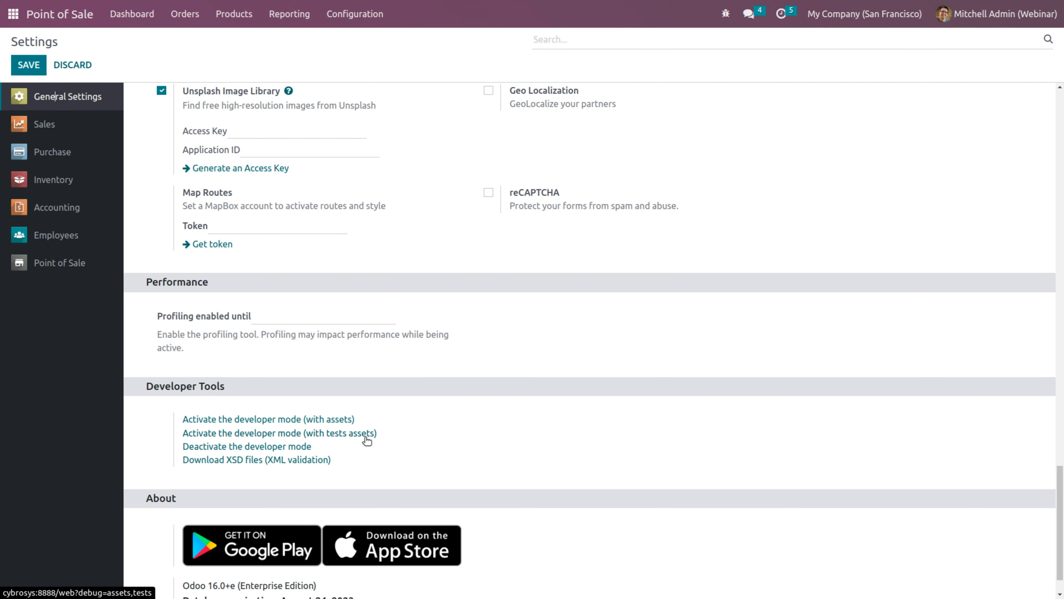
left_click(277, 447)
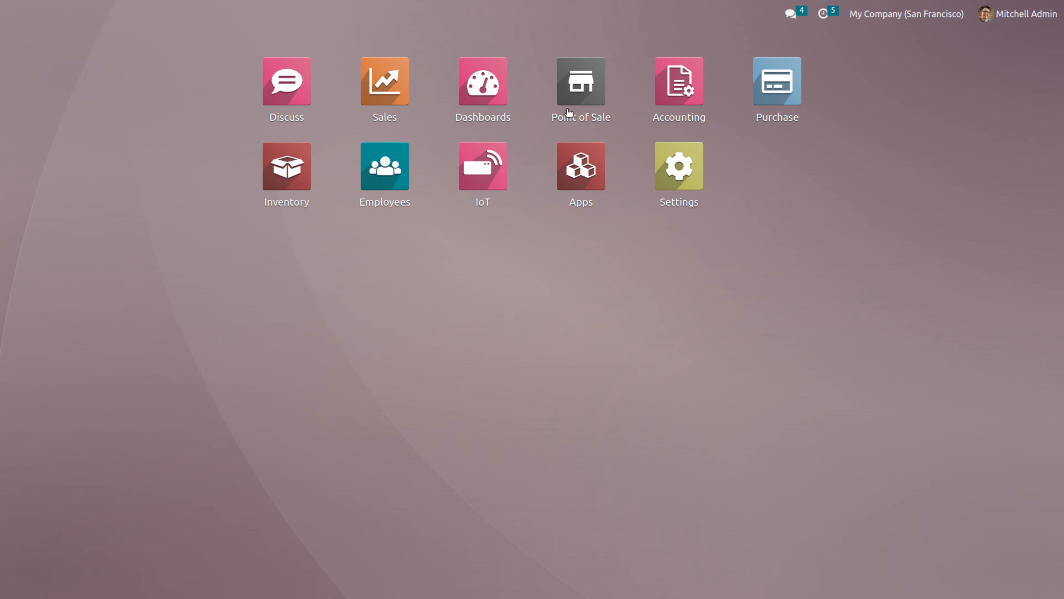
Open the Point of Sale settings and check the Point of Sale orders journal
left_click(581, 95)
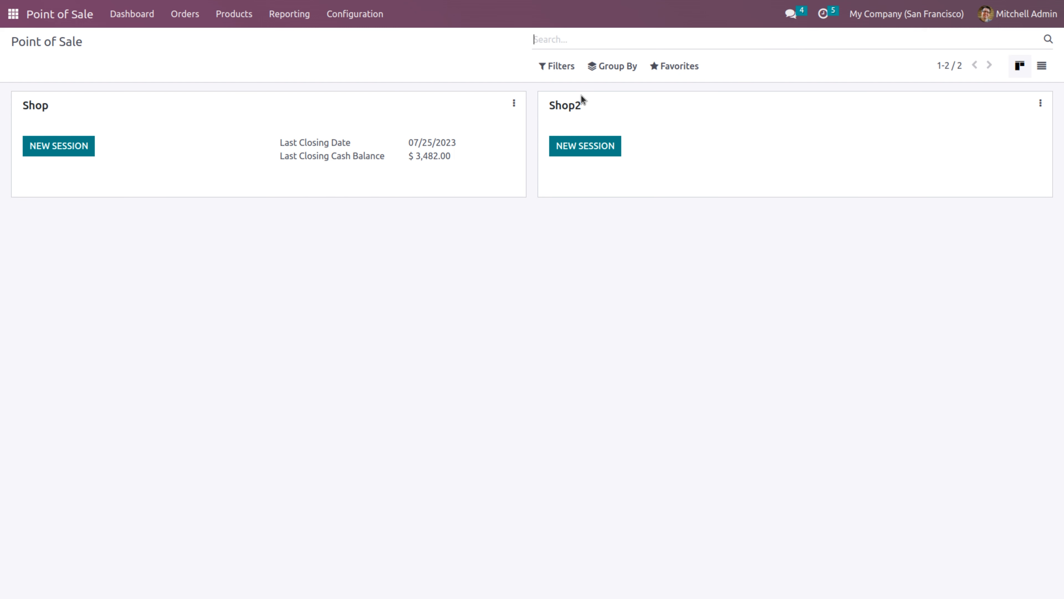
left_click(371, 19)
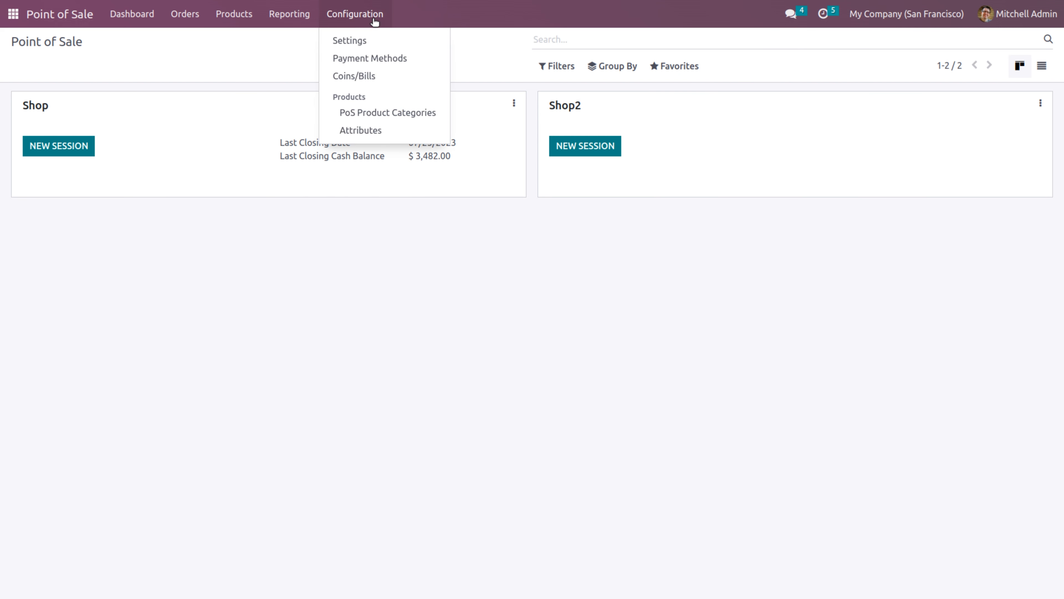
left_click(373, 44)
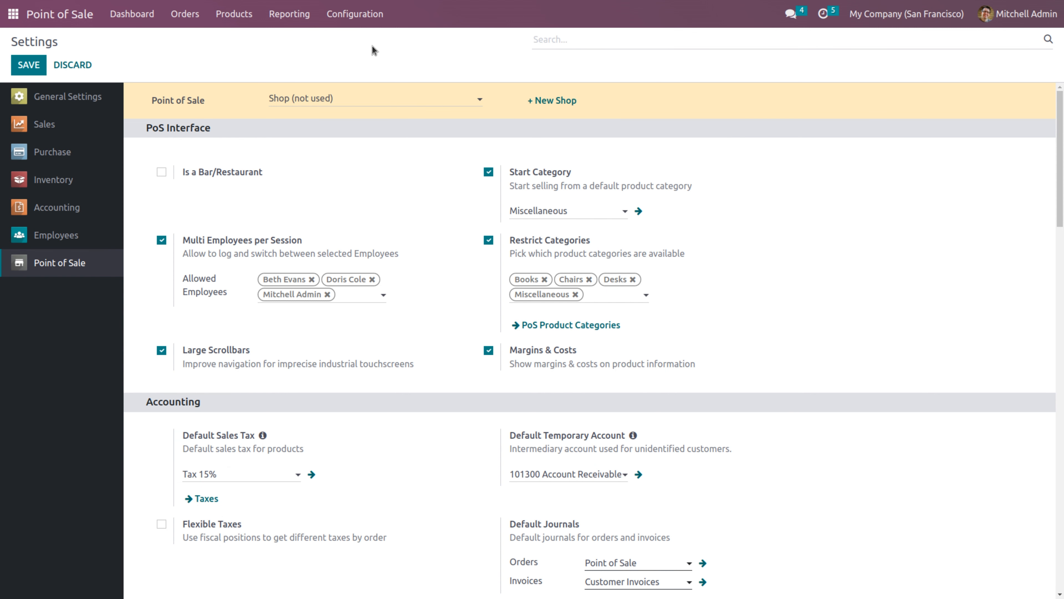
scroll(695, 231, "down", 5)
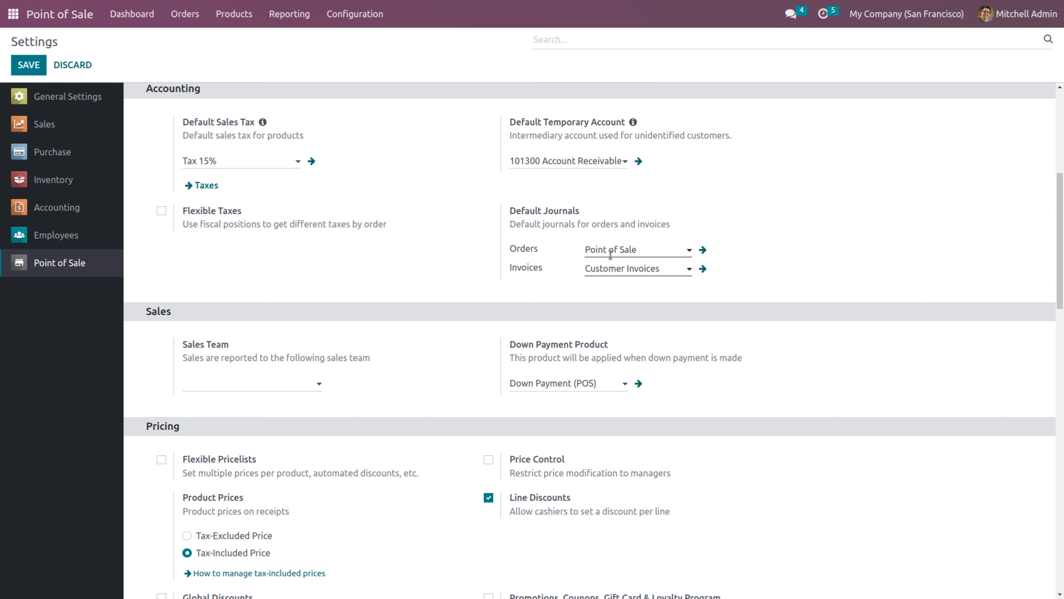
mouse_move(643, 252)
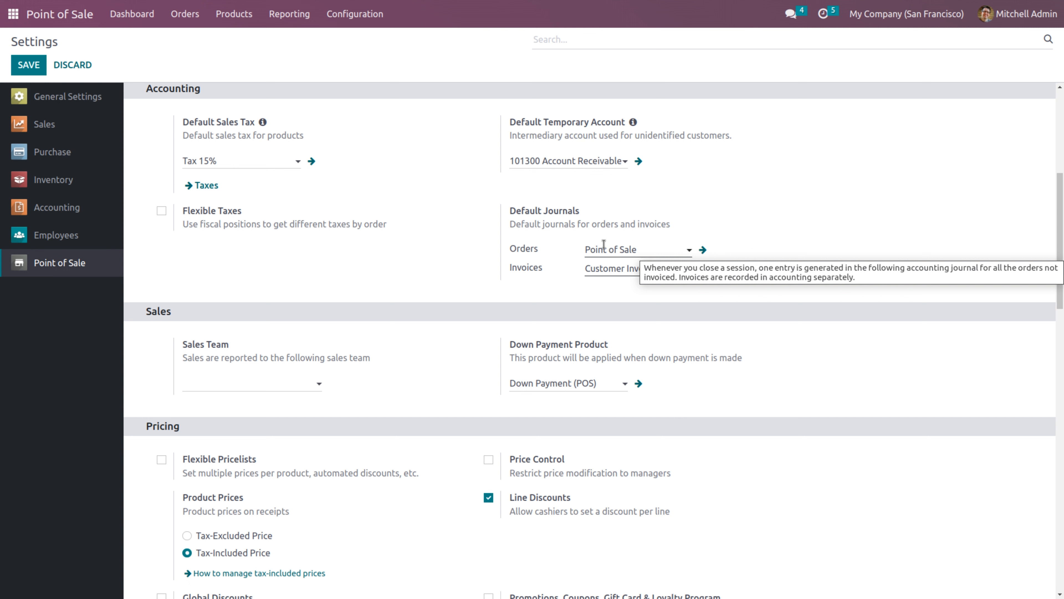
left_click(701, 251)
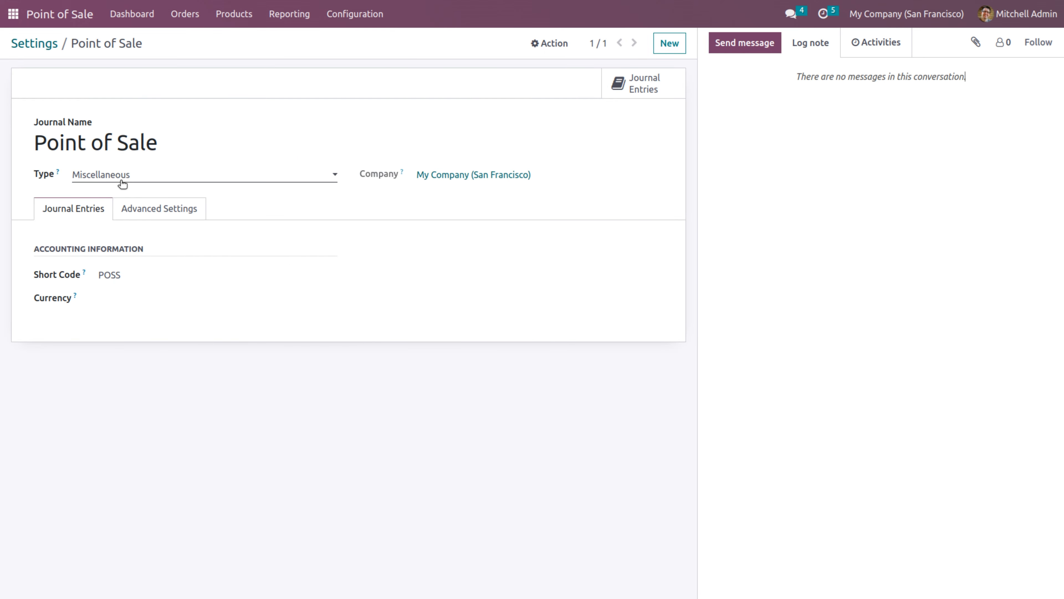
left_click(34, 43)
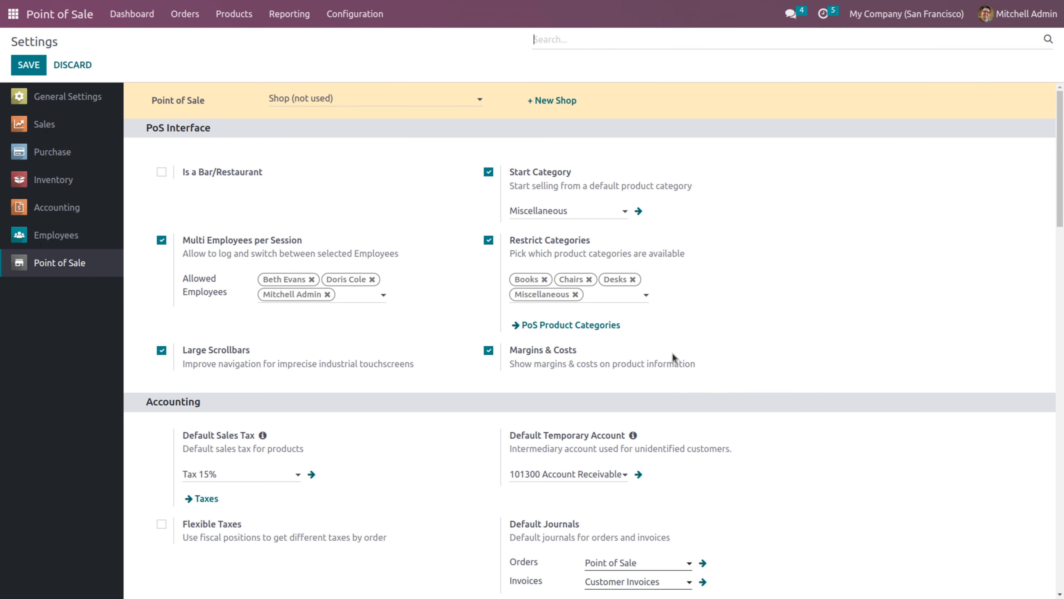
Set the Sales Team for POS sales to Point of Sale
scroll(1063, 173, "down", 9)
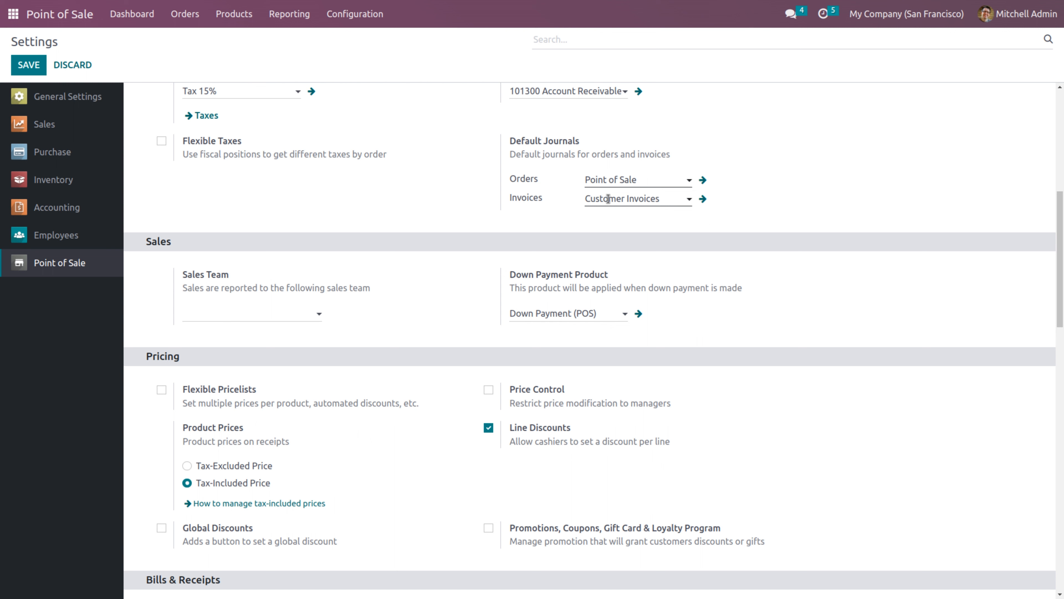
left_click(196, 308)
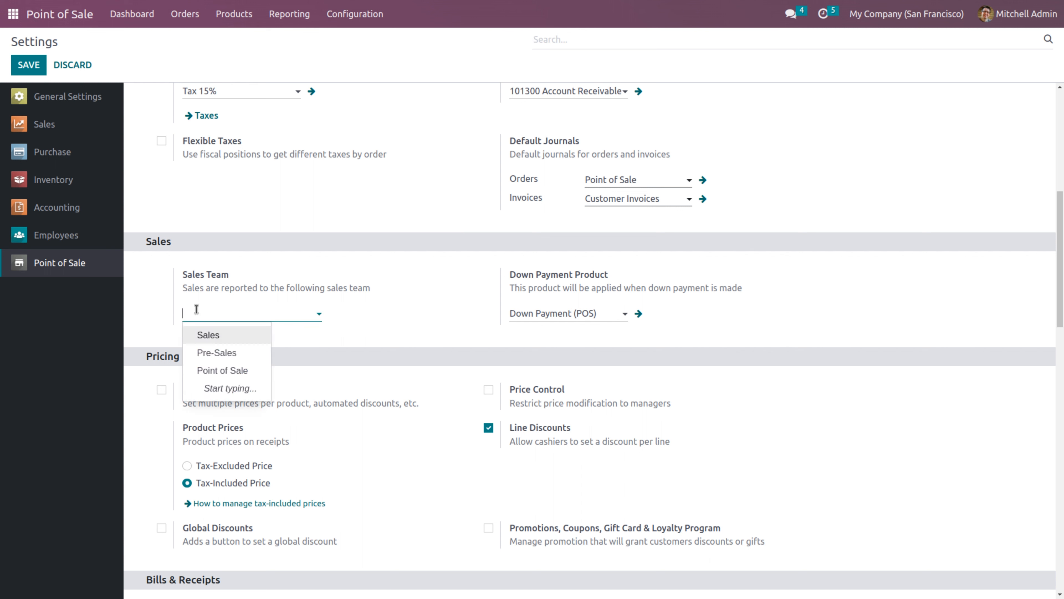
type("sa")
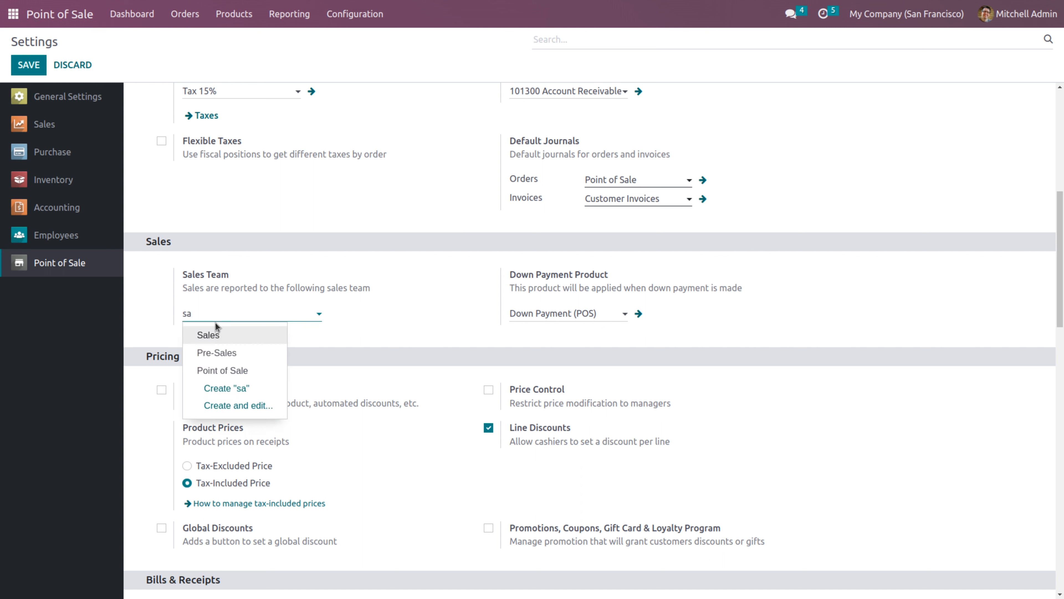
left_click(237, 370)
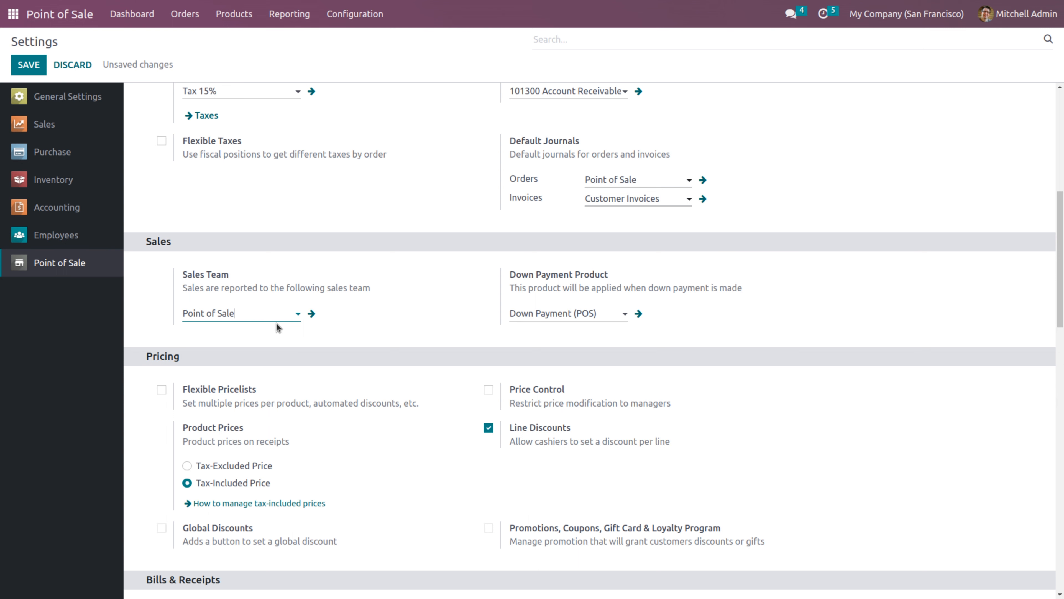
left_click_drag(1061, 222, 1061, 193)
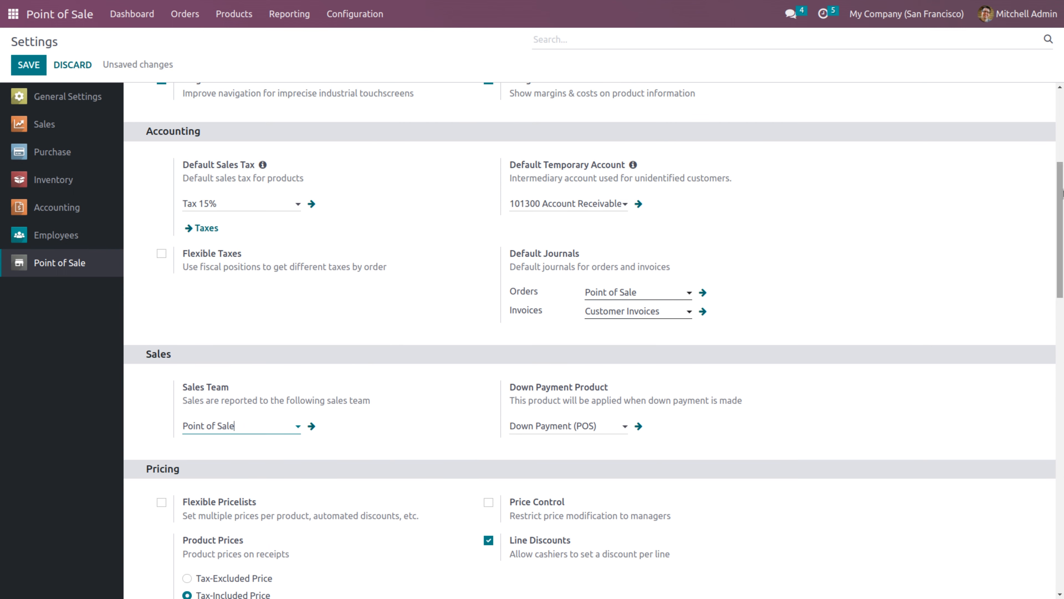
Enable Flexible Taxes in the Accounting section, look at the Allowed field, and save the settings
left_click(161, 254)
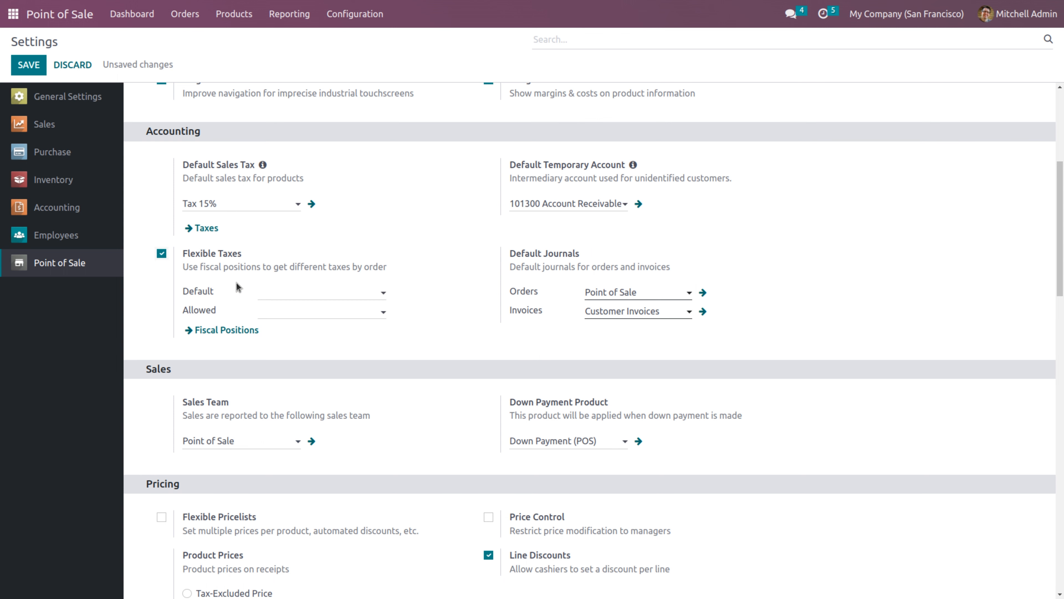
mouse_move(231, 276)
left_click(281, 312)
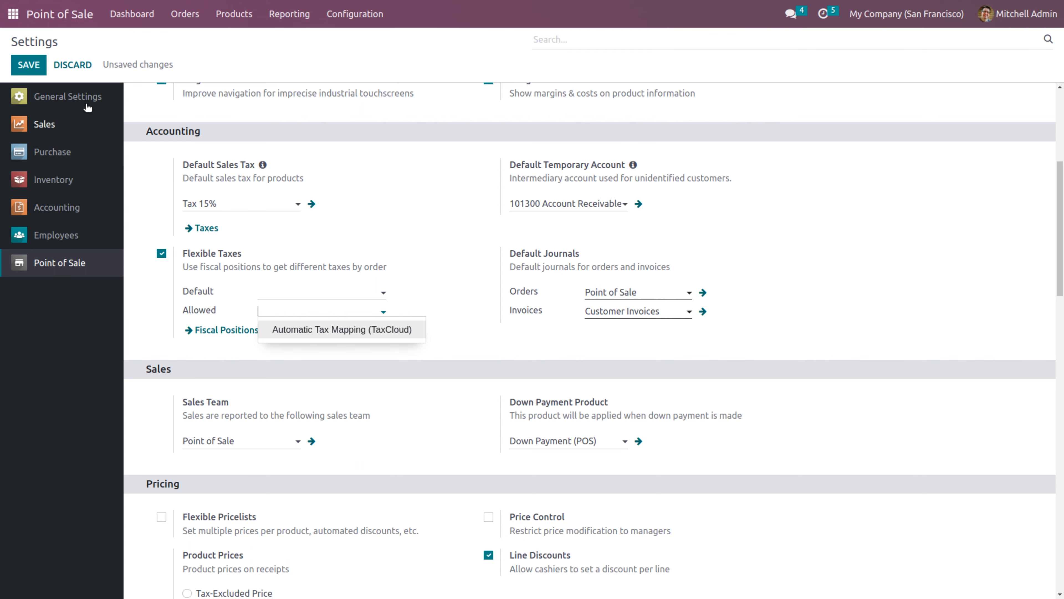
left_click(40, 64)
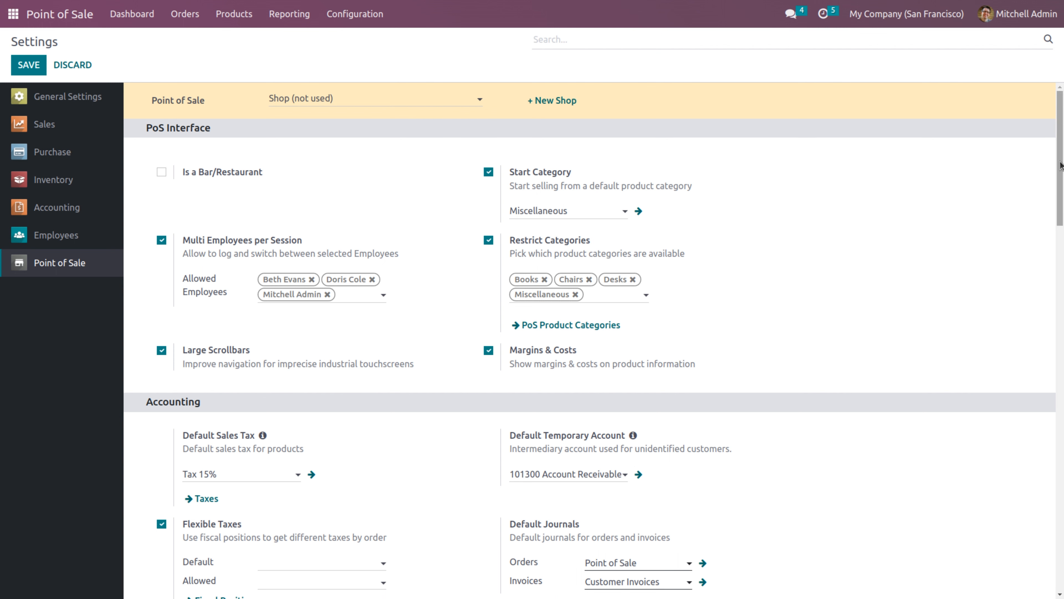
left_click_drag(1061, 166, 1063, 252)
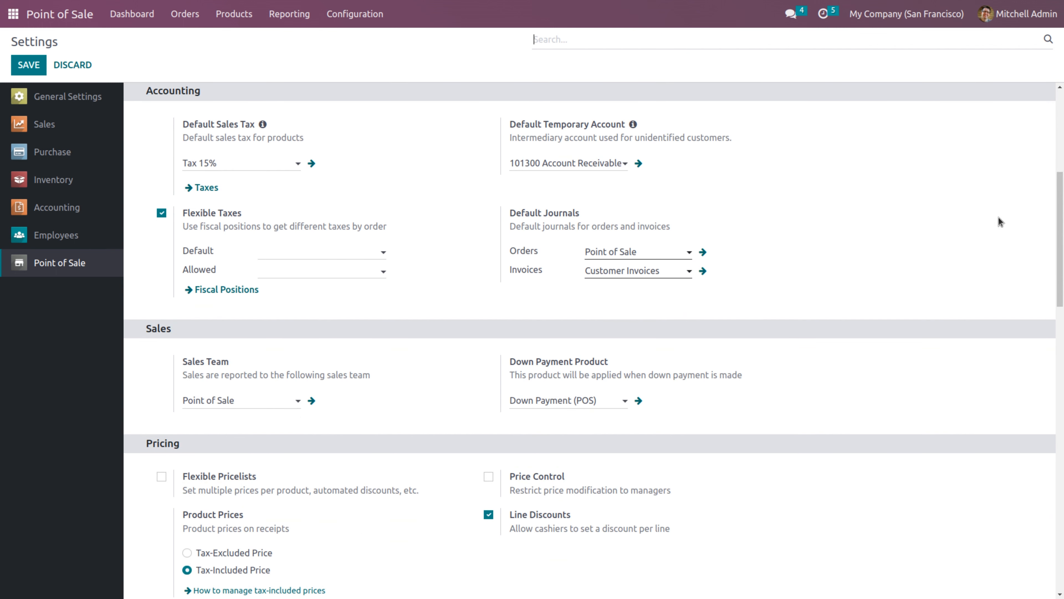
Create a 'Local sales' fiscal position mapping Tax 15% (Sales) to tax 10 (Sales) and save it
left_click(206, 294)
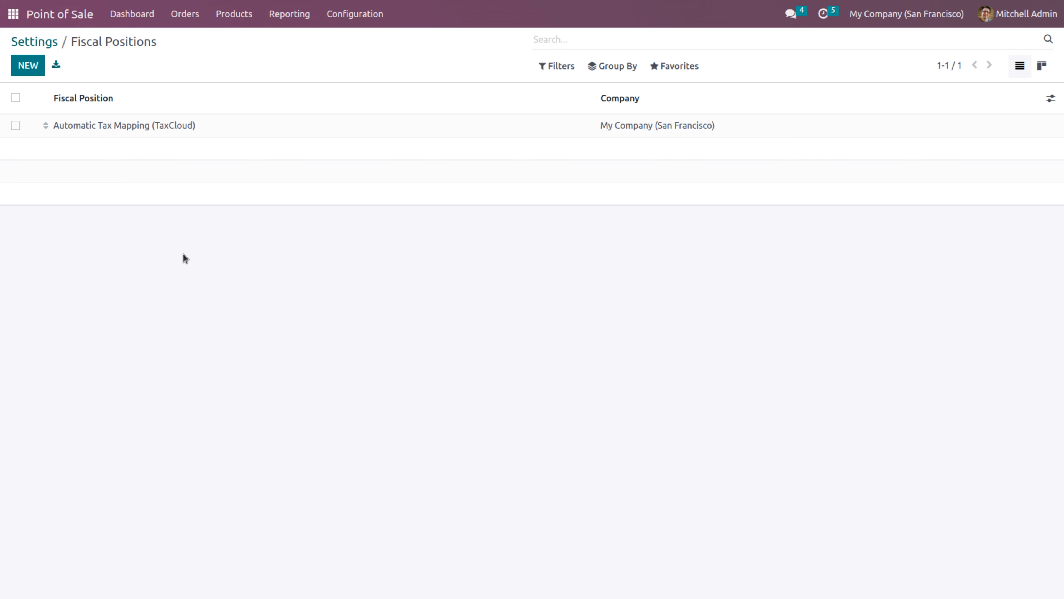
left_click(28, 65)
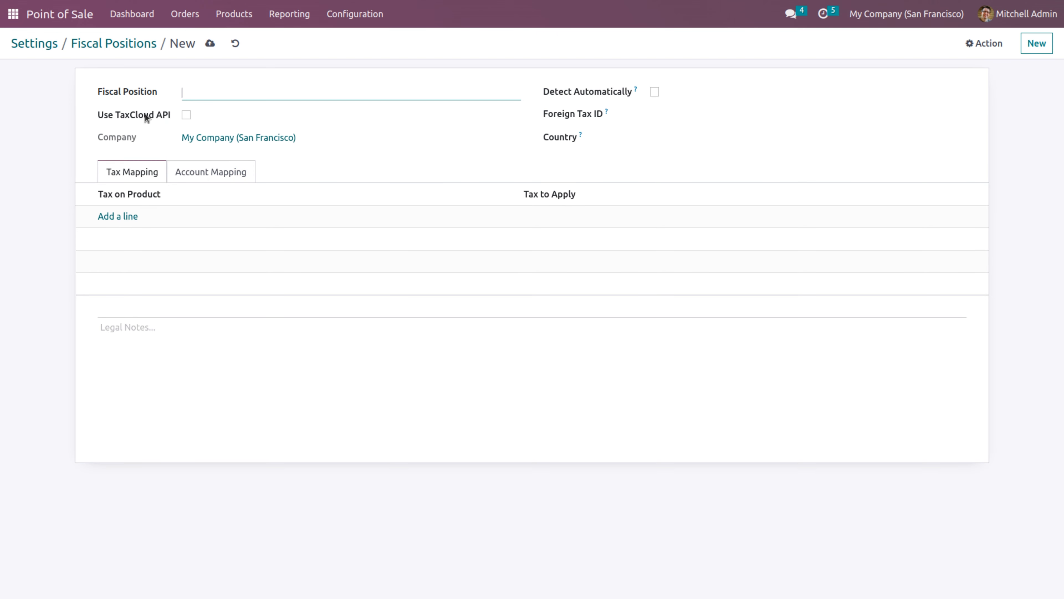
type("Local sales")
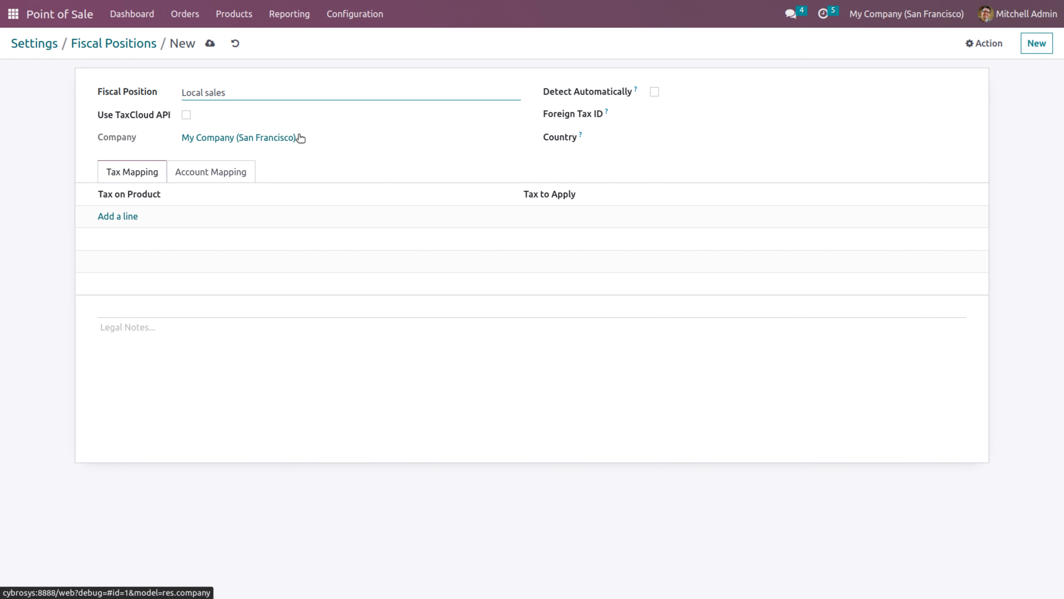
left_click(111, 218)
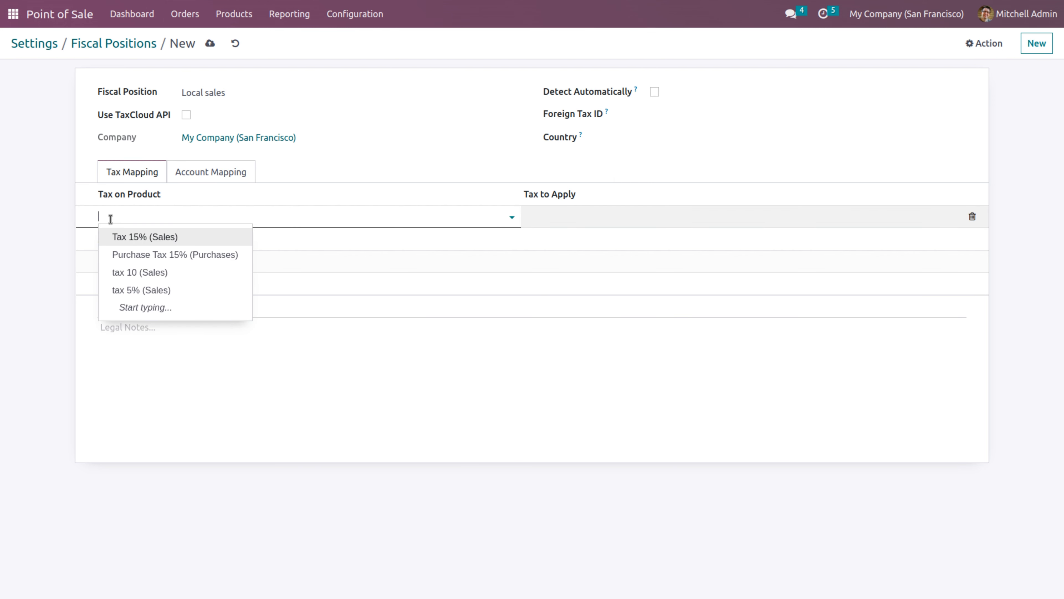
left_click(132, 238)
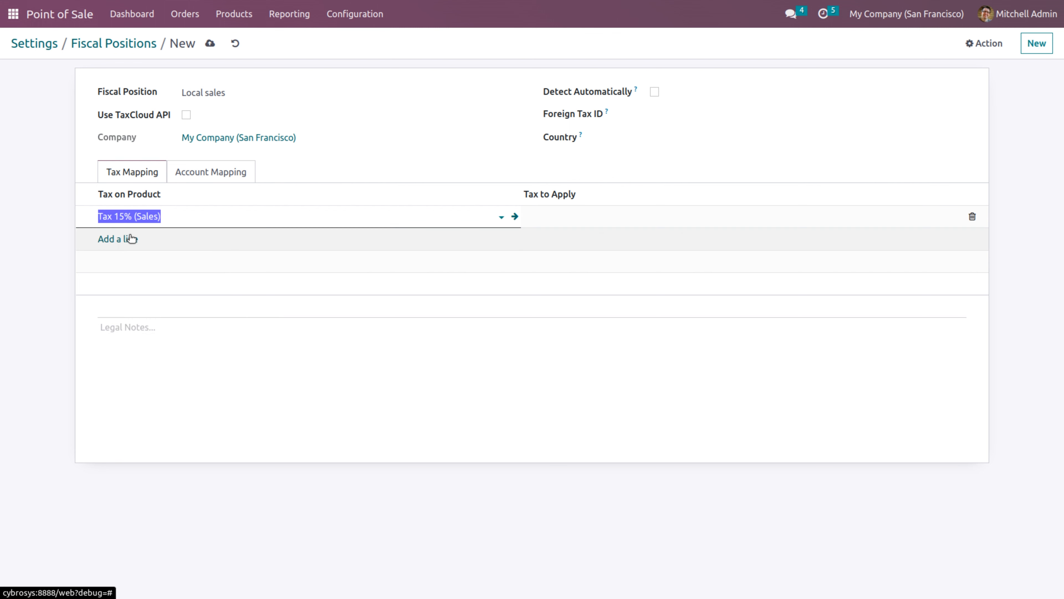
left_click(582, 219)
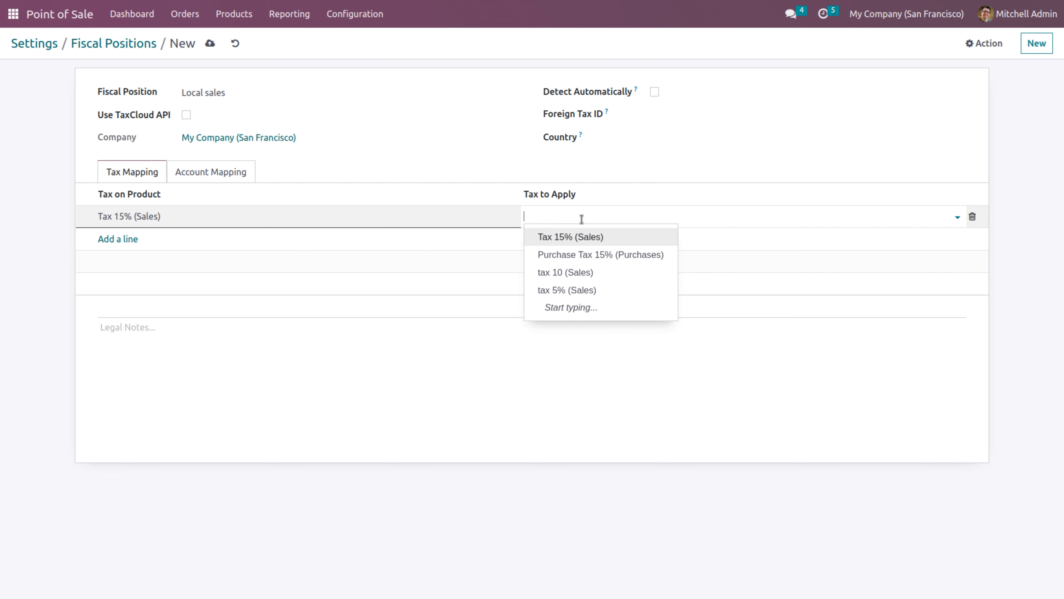
left_click(577, 273)
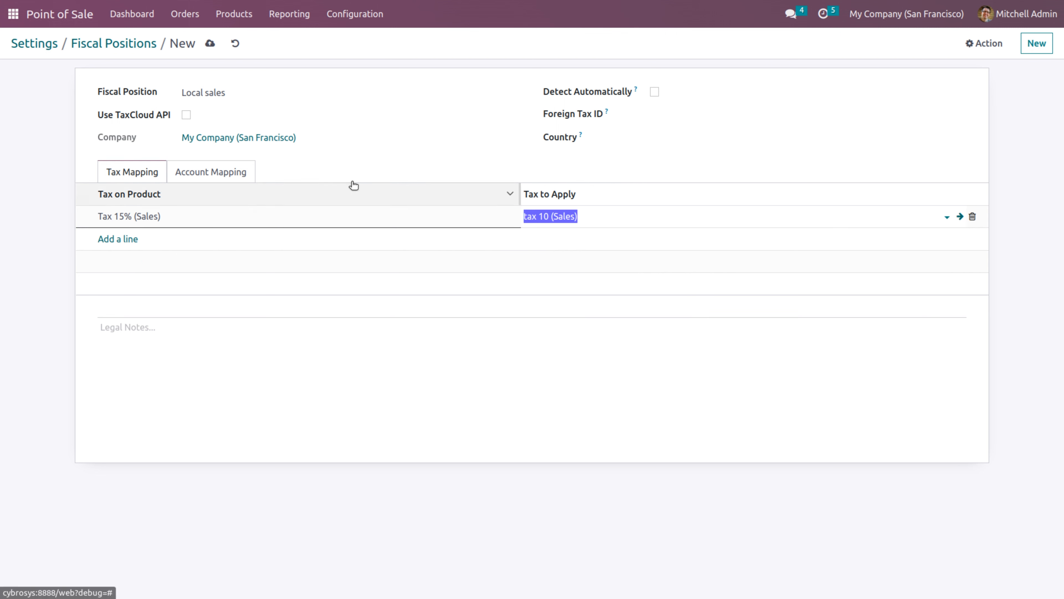
left_click(209, 43)
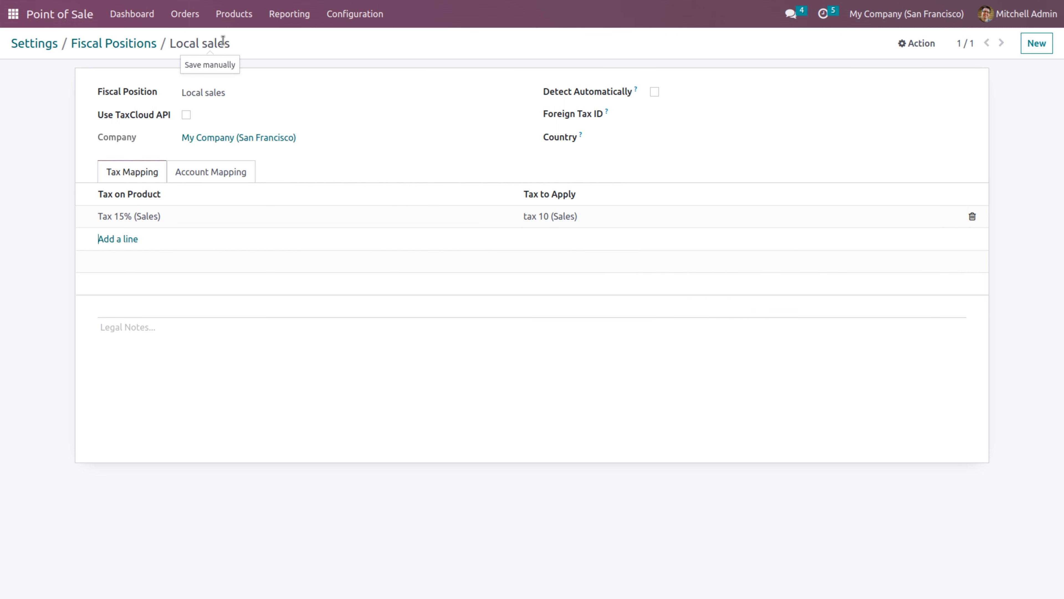
Duplicate Local sales and rename the copy to 'Export sales'
left_click(933, 51)
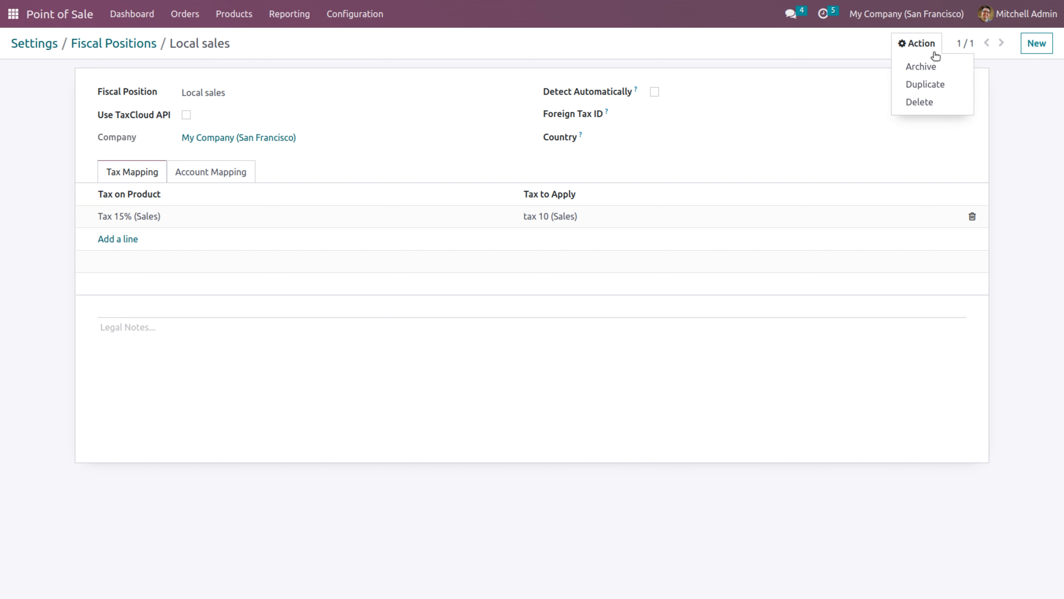
left_click(924, 86)
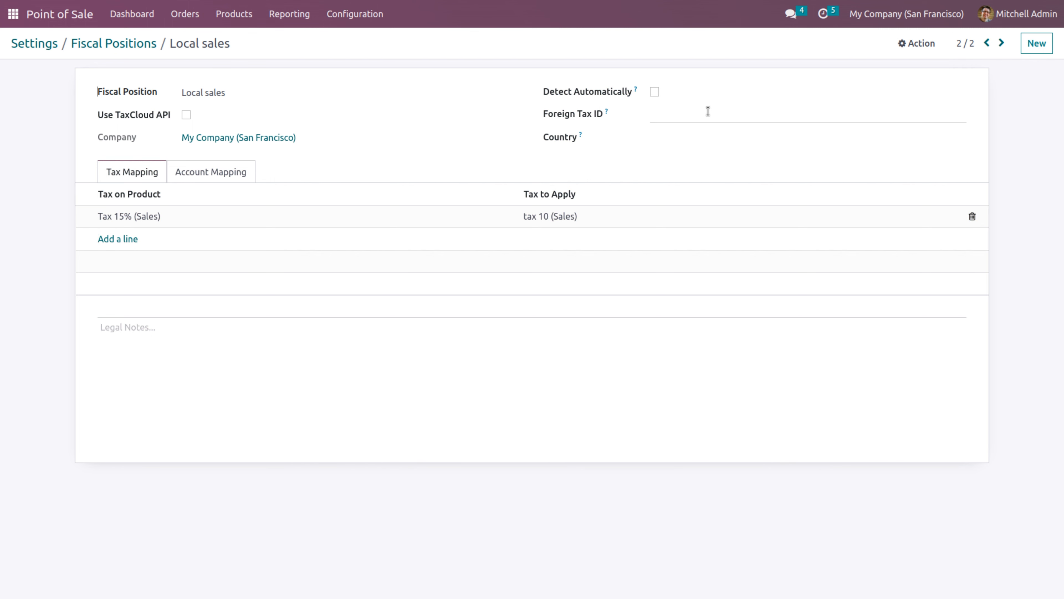
left_click(258, 91)
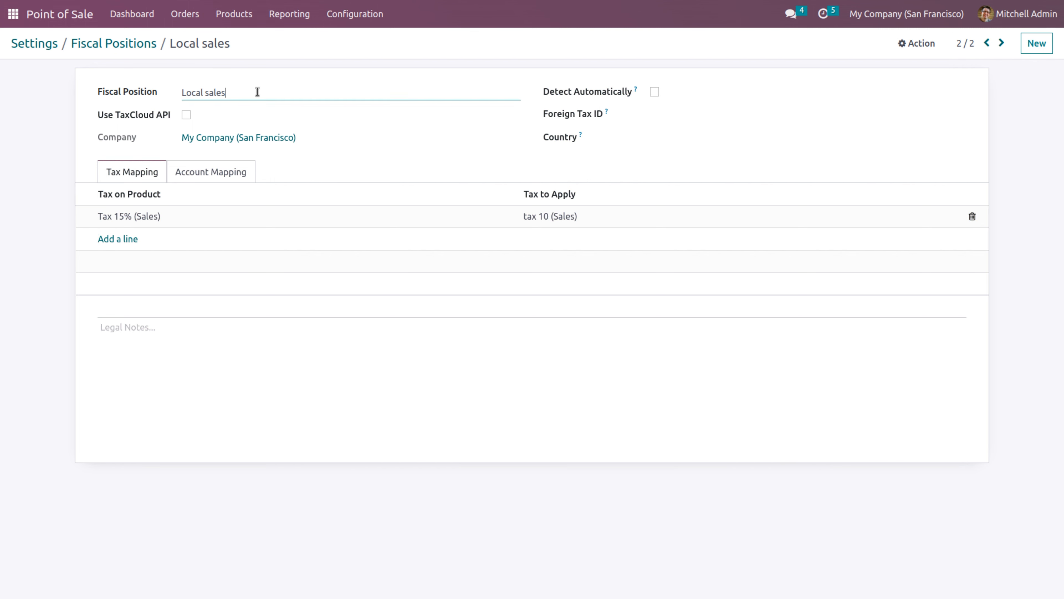
key("BackSpace")
key("BackSpace")
key("BackSpace")
key("BackSpace")
key("BackSpace")
key("BackSpace")
type("Epo")
key("BackSpace")
key("BackSpace")
type("xport")
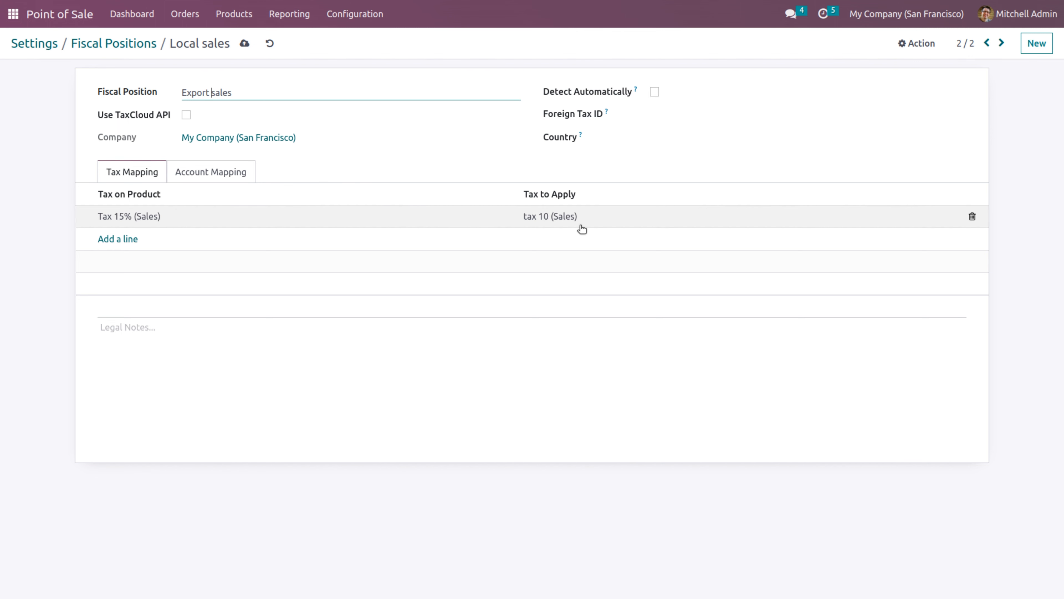
Change Export sales to apply tax 5% (Sales) instead of Tax 15%, and save it
left_click(563, 216)
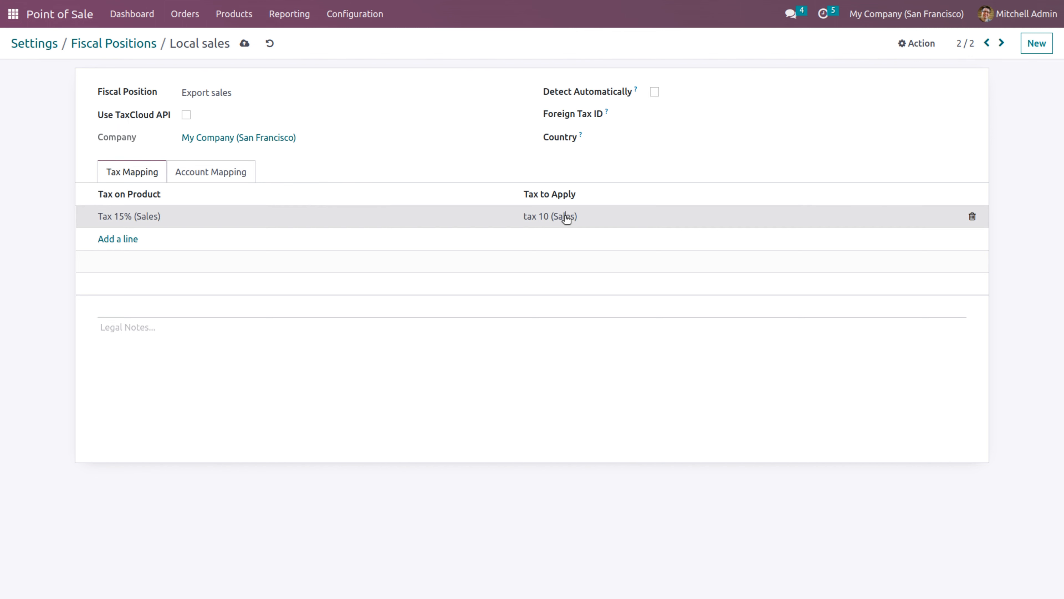
left_click(607, 216)
left_click(574, 290)
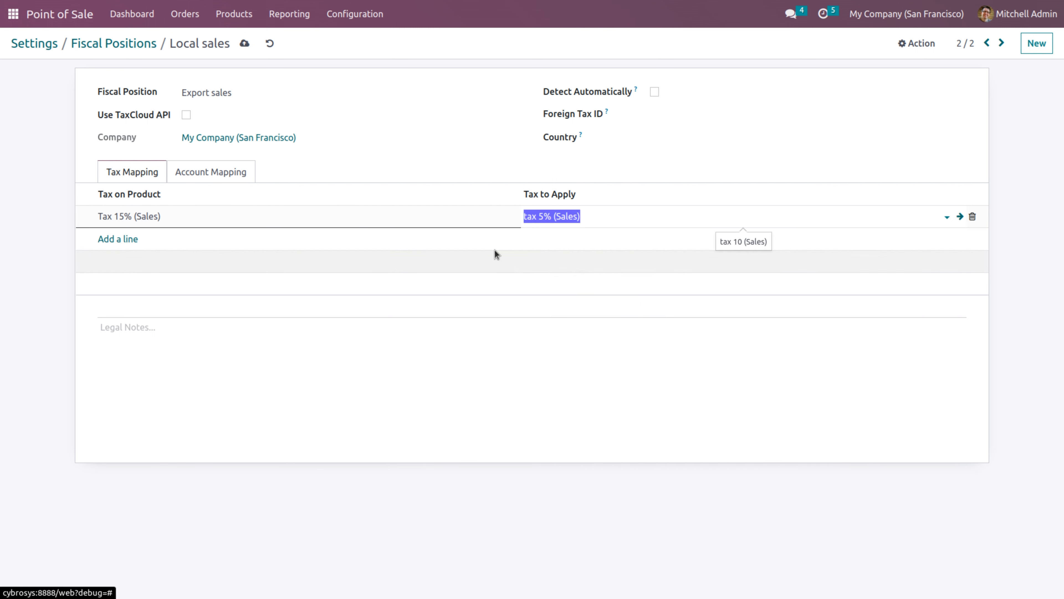
left_click(245, 43)
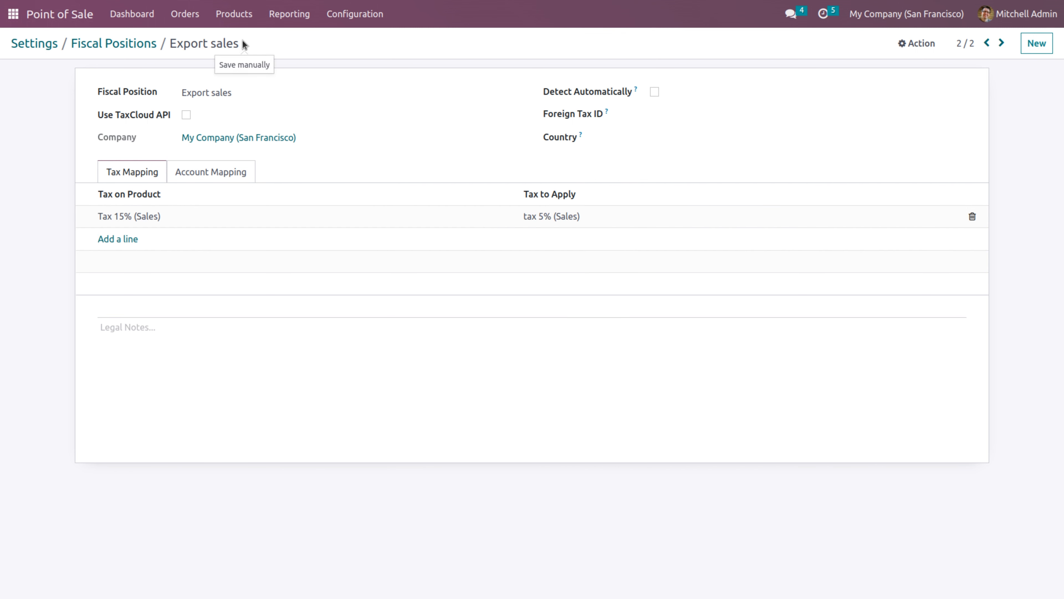
left_click(142, 45)
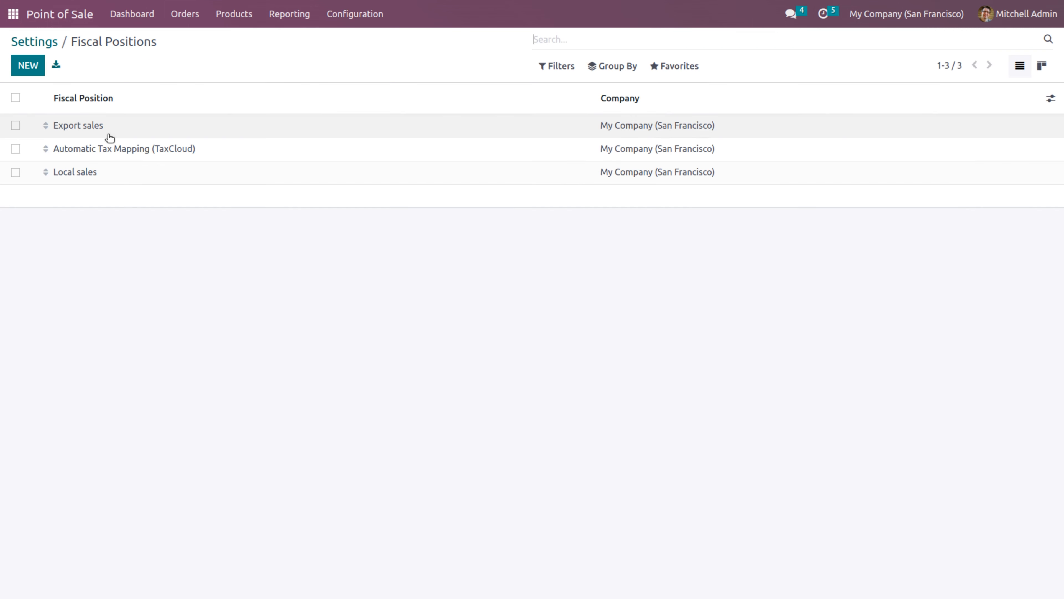
Add Export sales and Local sales to the allowed fiscal positions under Flexible Taxes
left_click(50, 44)
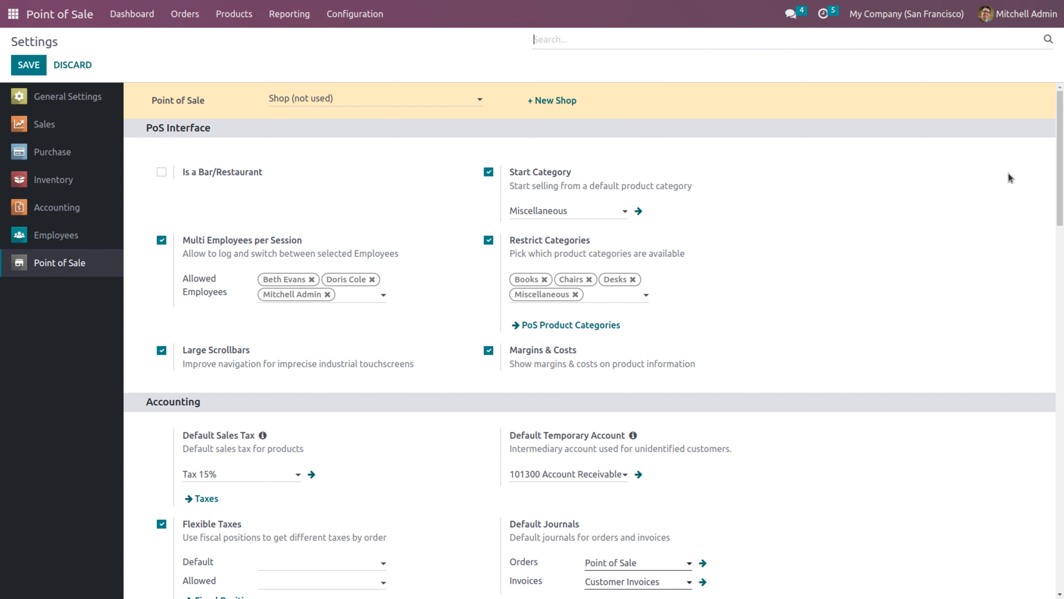
scroll(1053, 156, "down", 5)
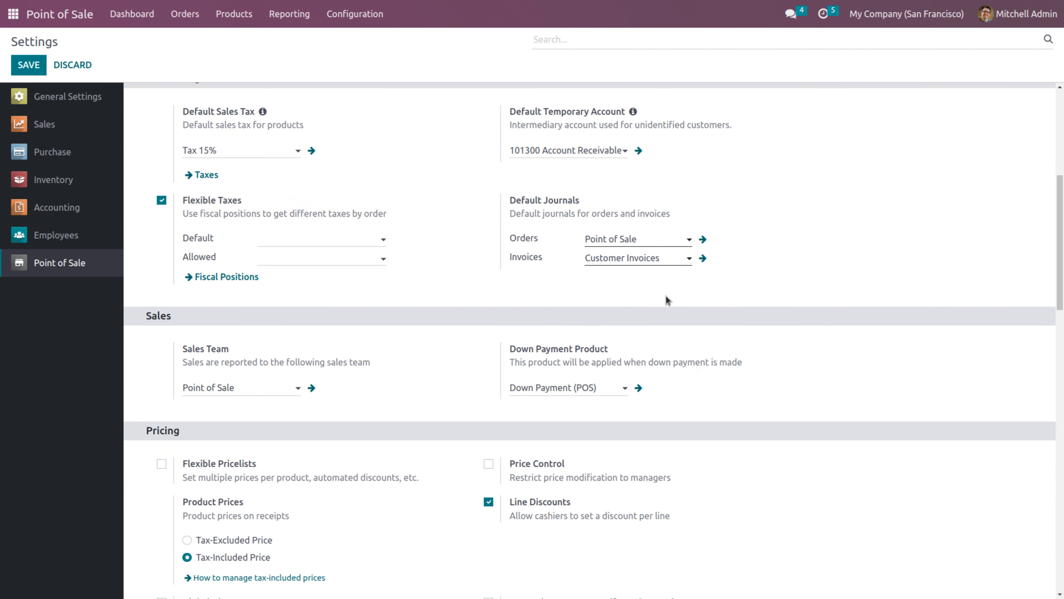
left_click(343, 256)
left_click(320, 275)
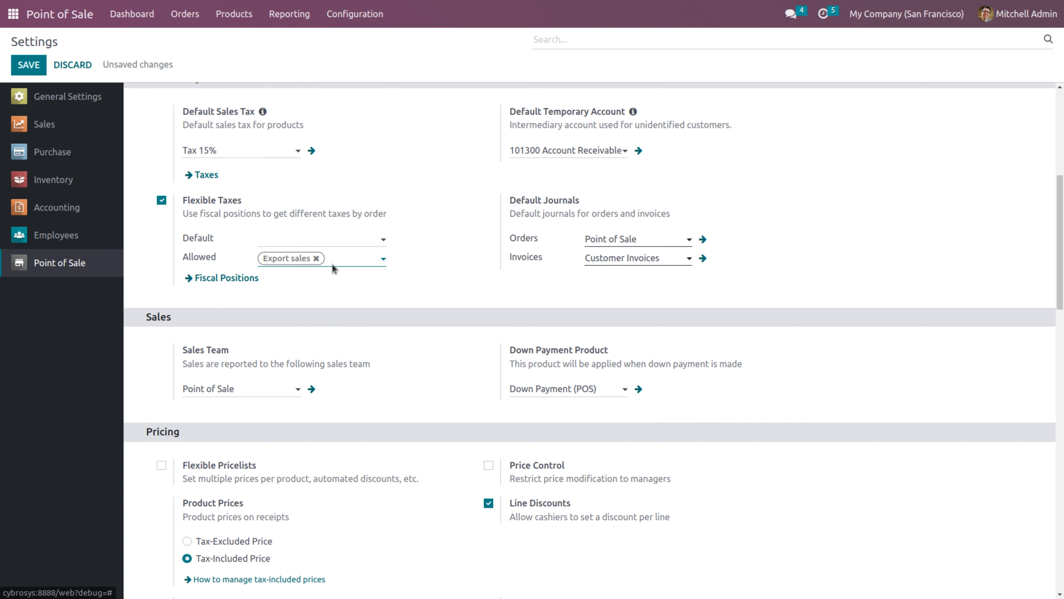
left_click(341, 260)
left_click(351, 295)
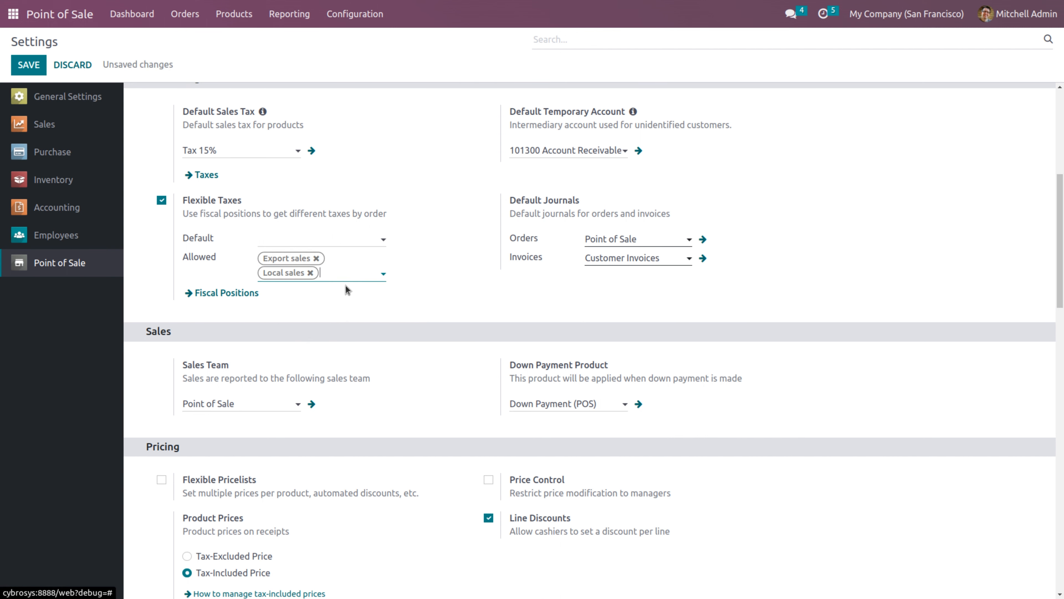
Make Local sales the default fiscal position and save the POS settings
left_click(341, 241)
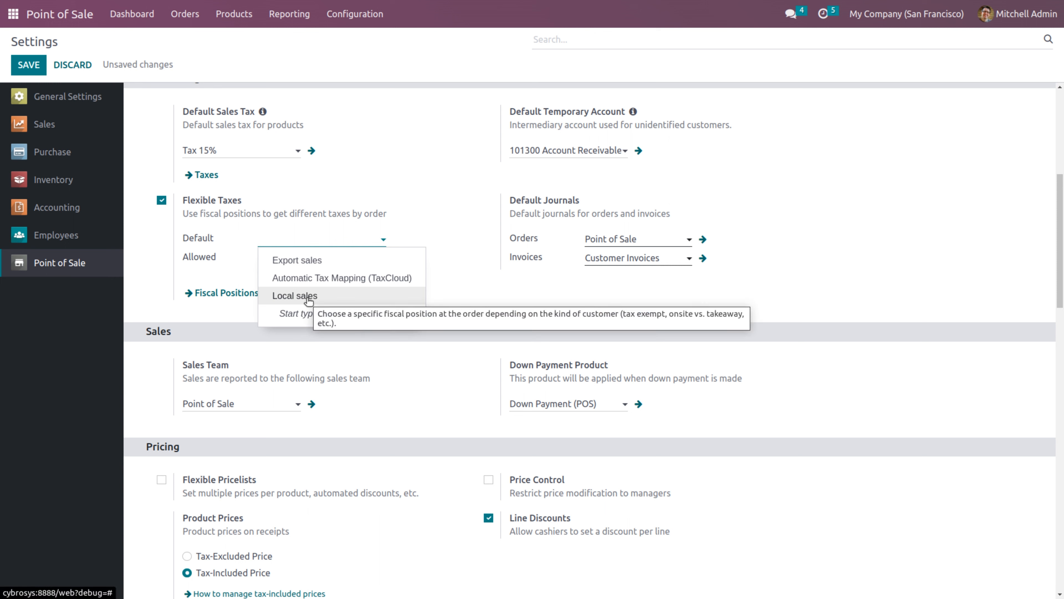
left_click(309, 297)
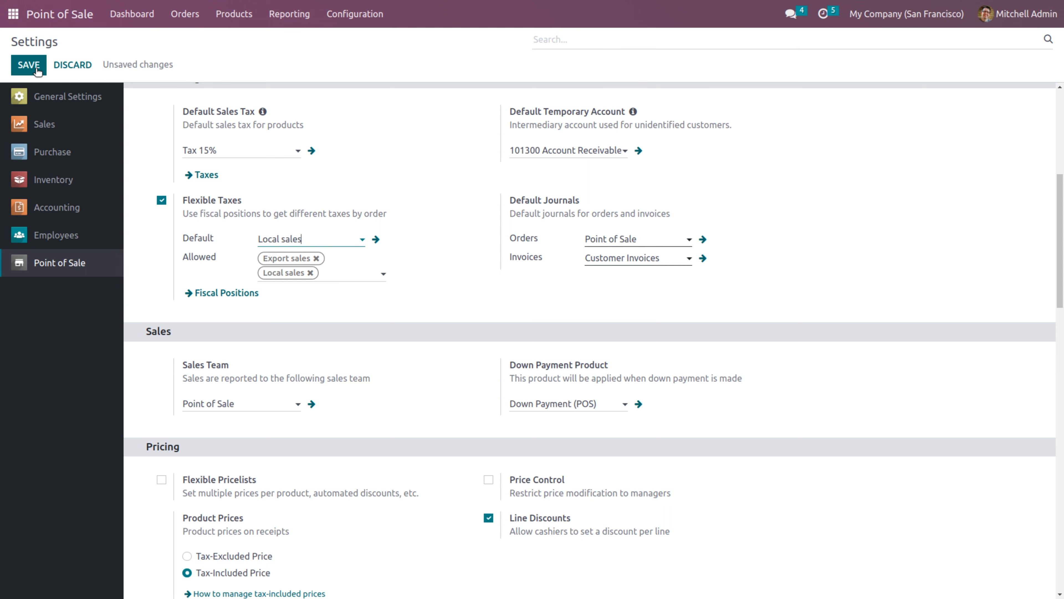
left_click(29, 65)
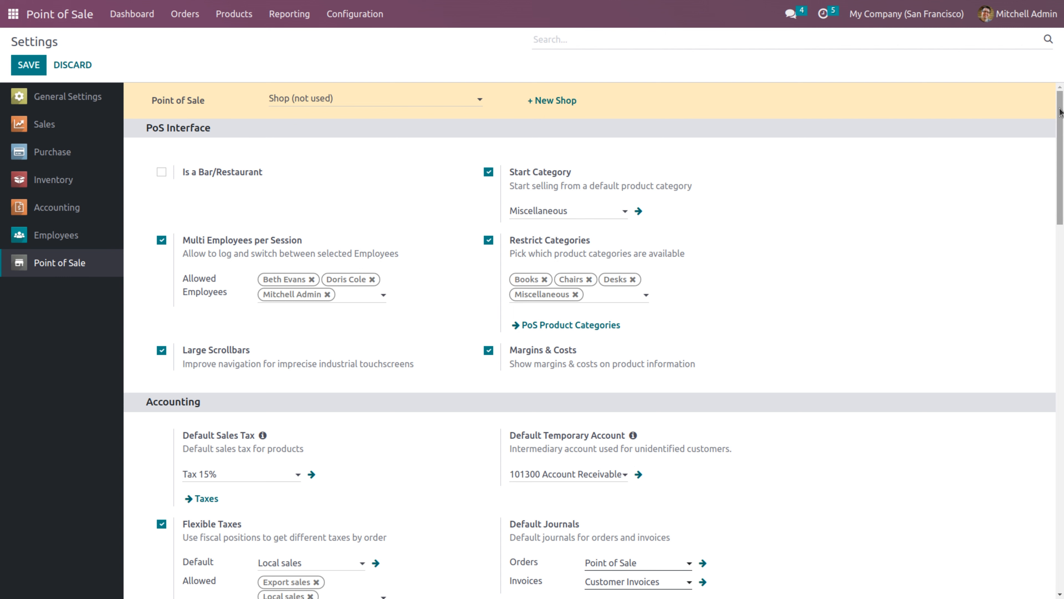
left_click_drag(1061, 112, 1062, 186)
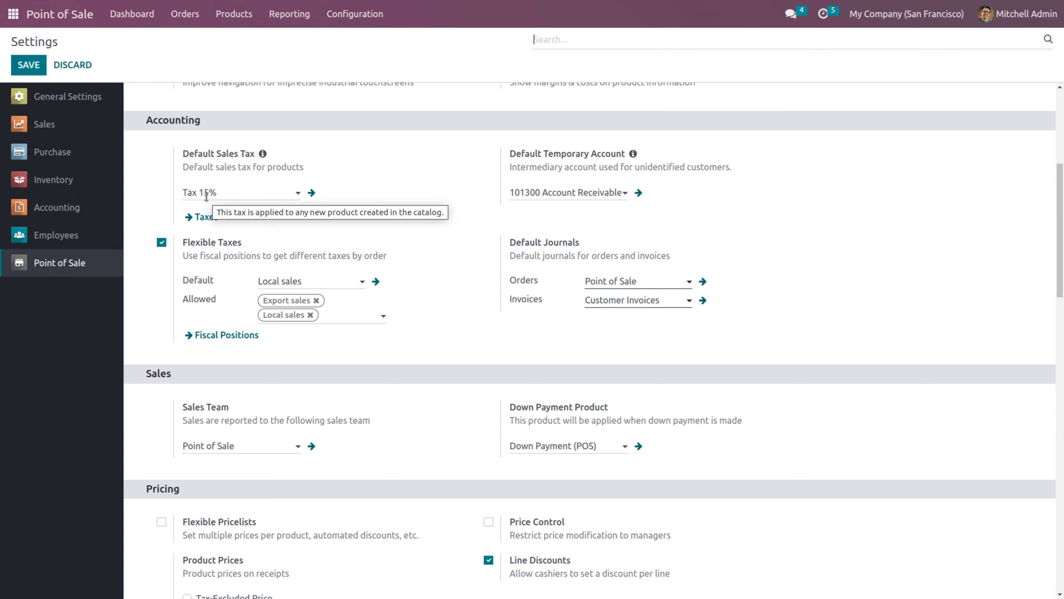
From the POS products list, discard a blank new product and open Accounting Book V16 ($120.00, Tax 15%)
left_click(233, 20)
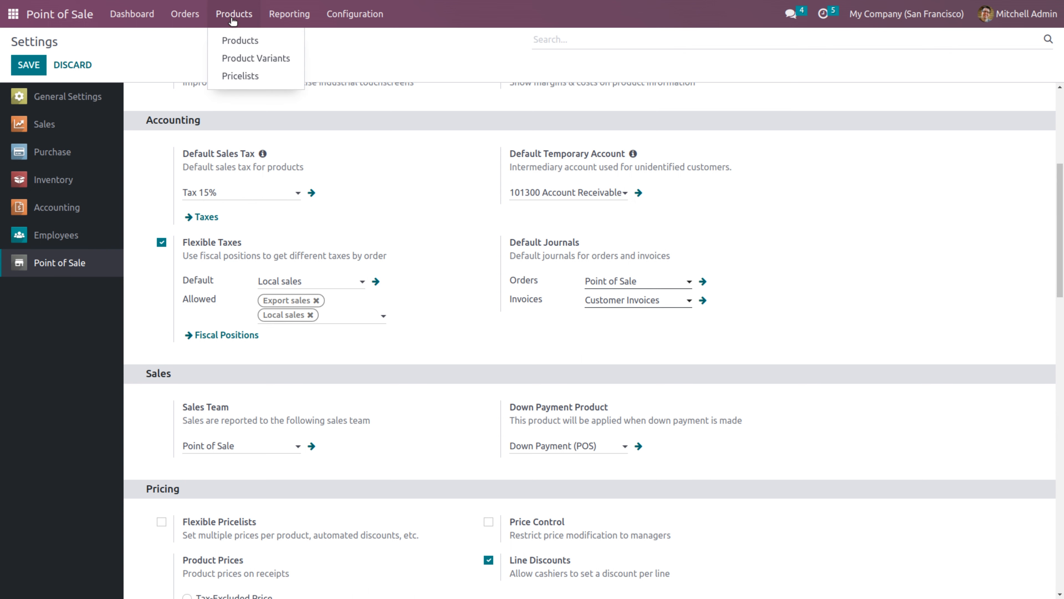
left_click(239, 41)
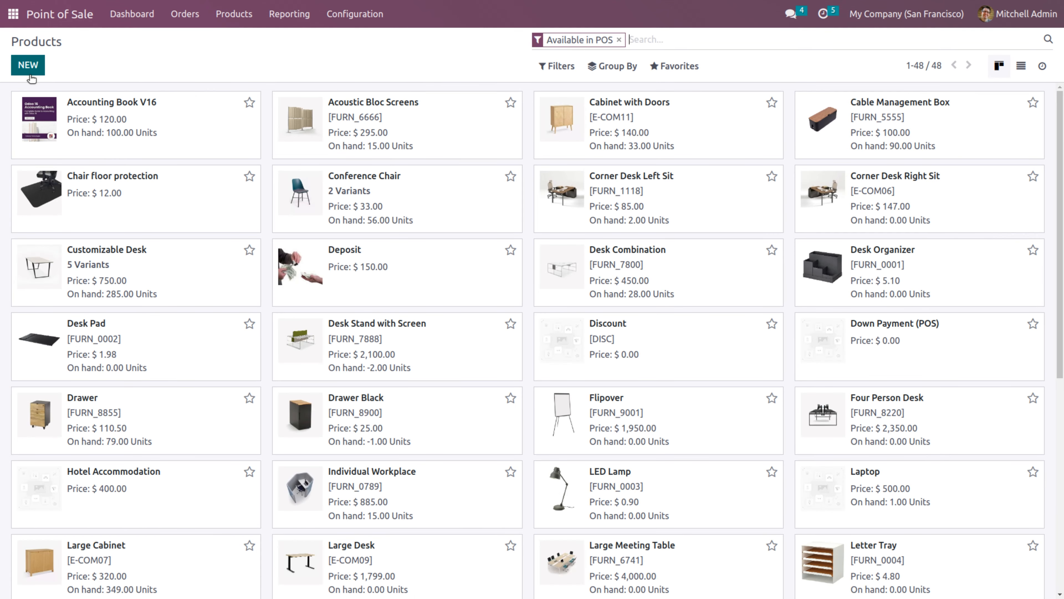
left_click(28, 66)
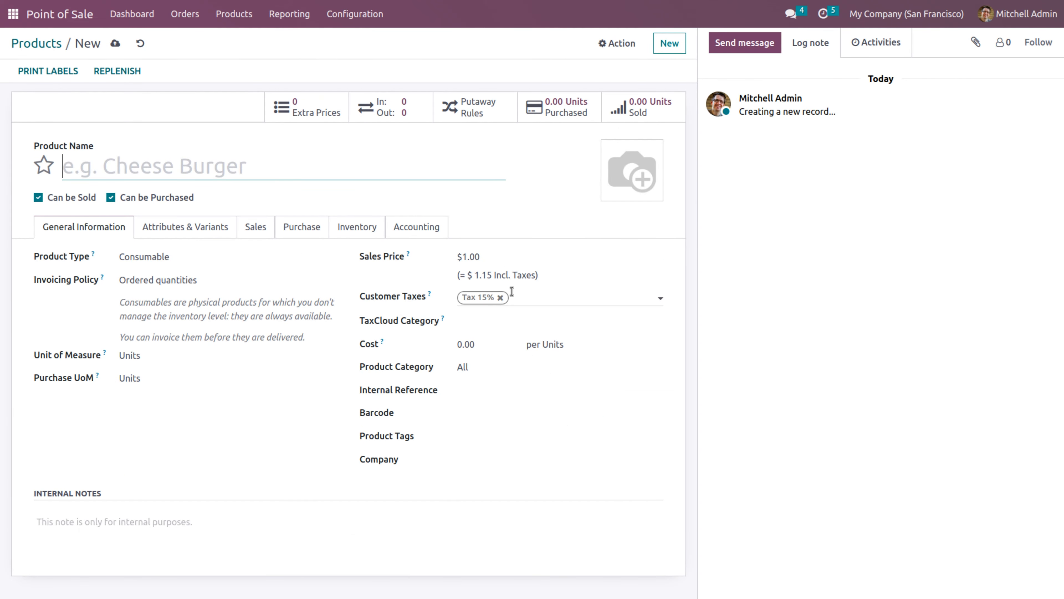
left_click(140, 43)
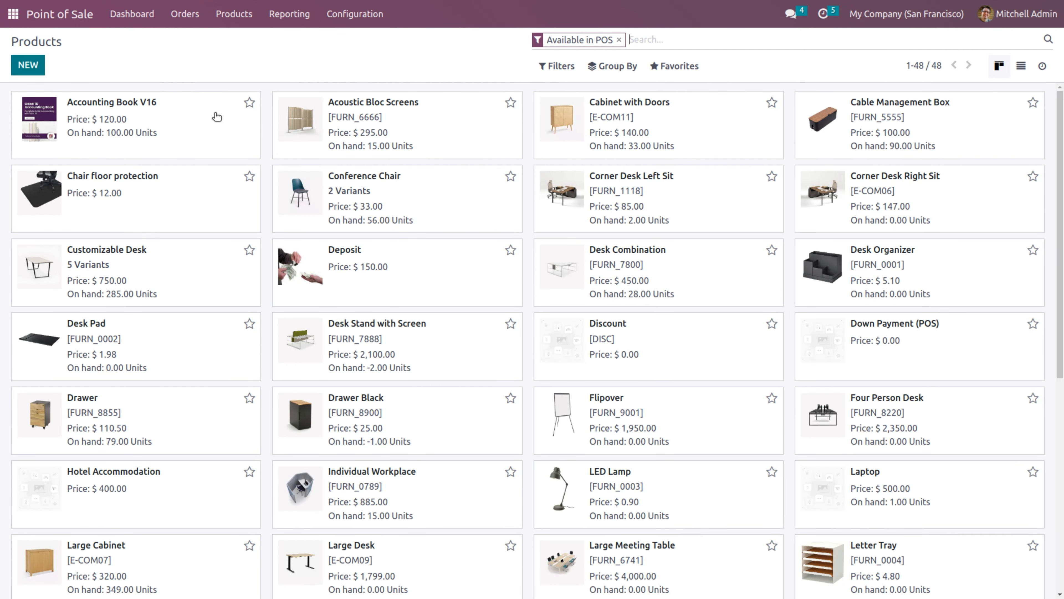
left_click(204, 112)
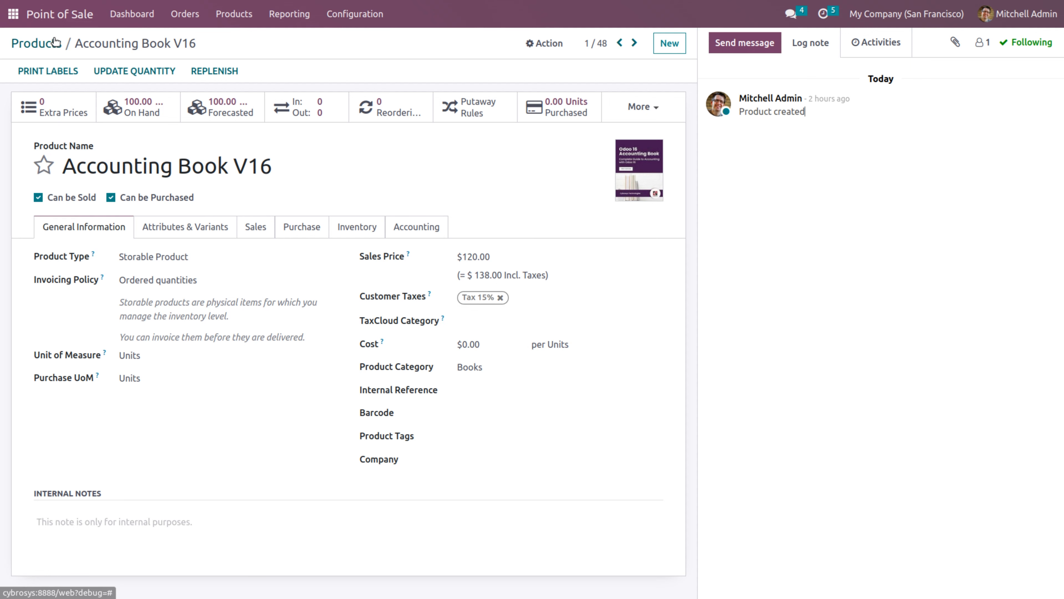
Start a new Shop session as the admin cashier using the PIN, opening with 3482 cash
left_click(131, 14)
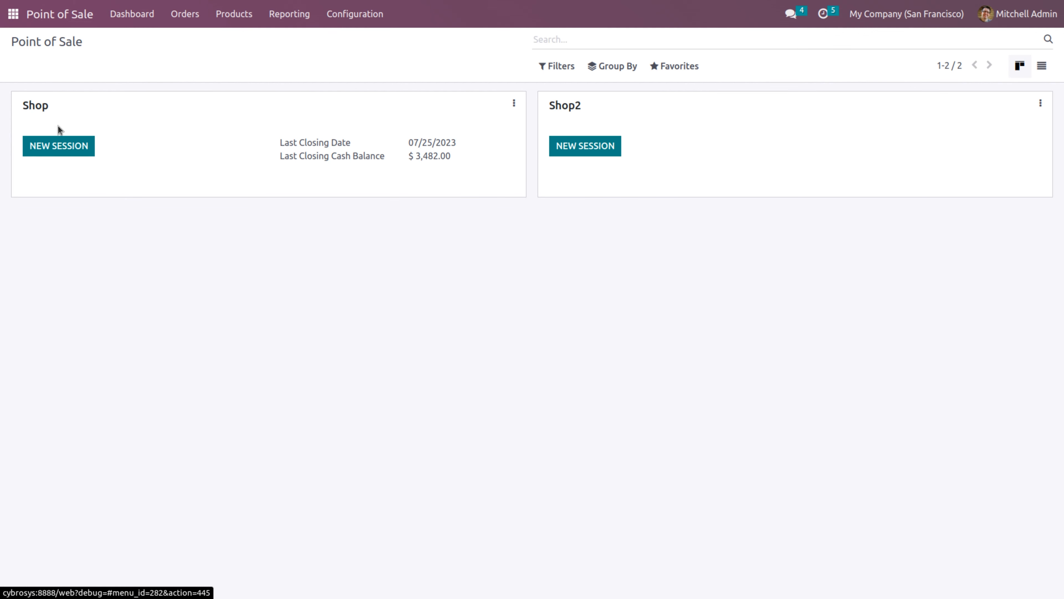
left_click(62, 147)
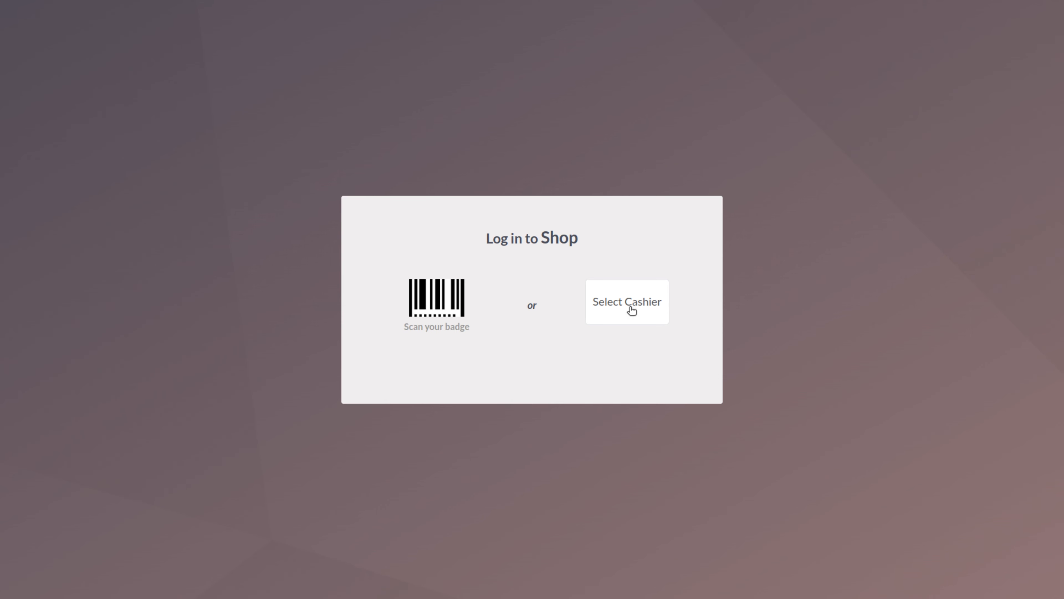
left_click(625, 300)
left_click(441, 330)
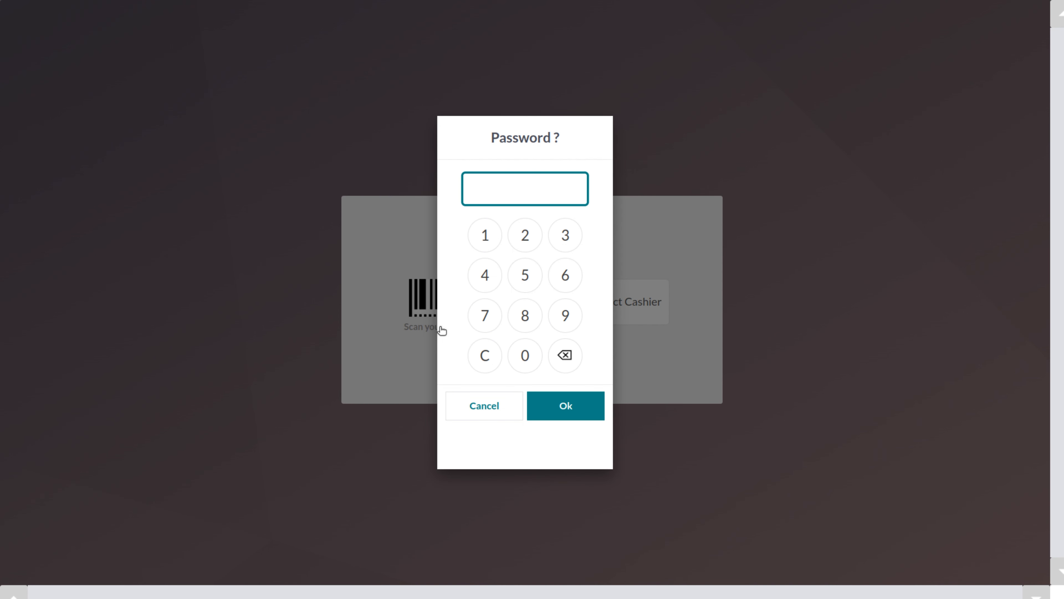
left_click(523, 354)
left_click(524, 354)
left_click(524, 355)
left_click(523, 355)
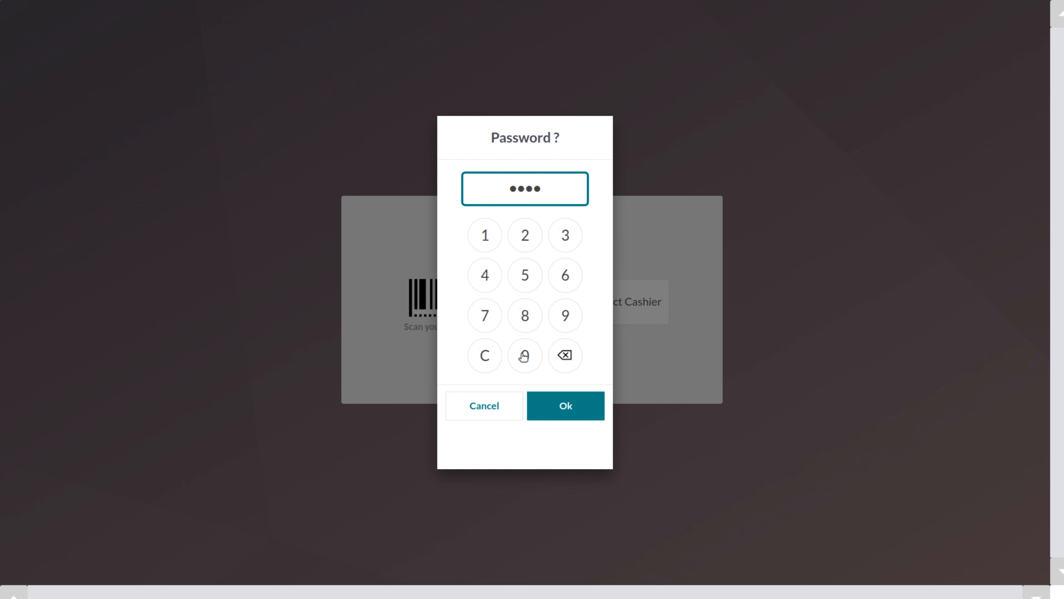
left_click(552, 411)
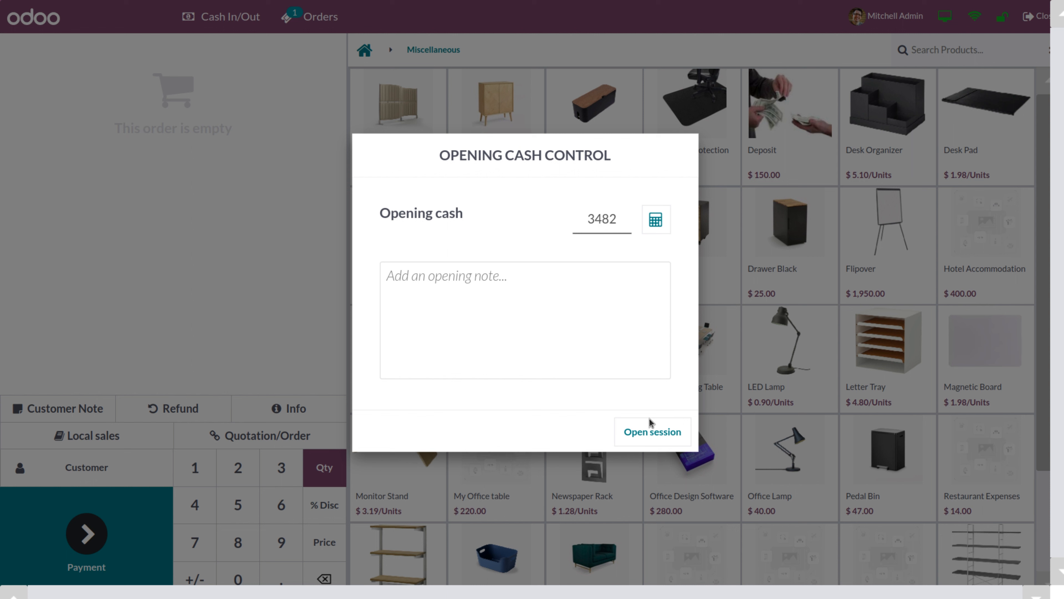
left_click(651, 435)
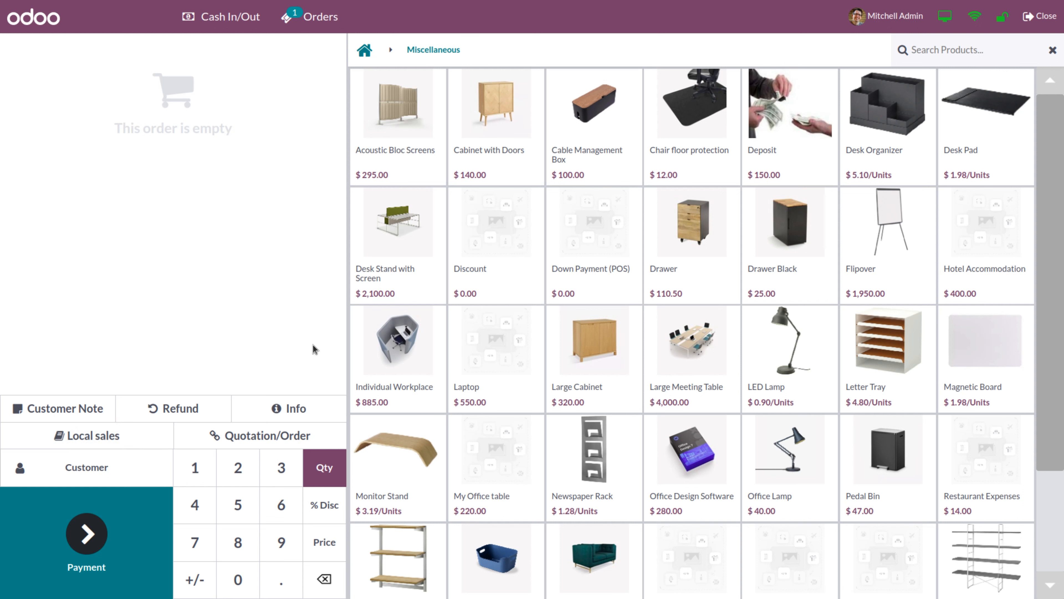
Add one Accounting Book V16 from the Books category to the order at $132.00
left_click(365, 52)
left_click(406, 137)
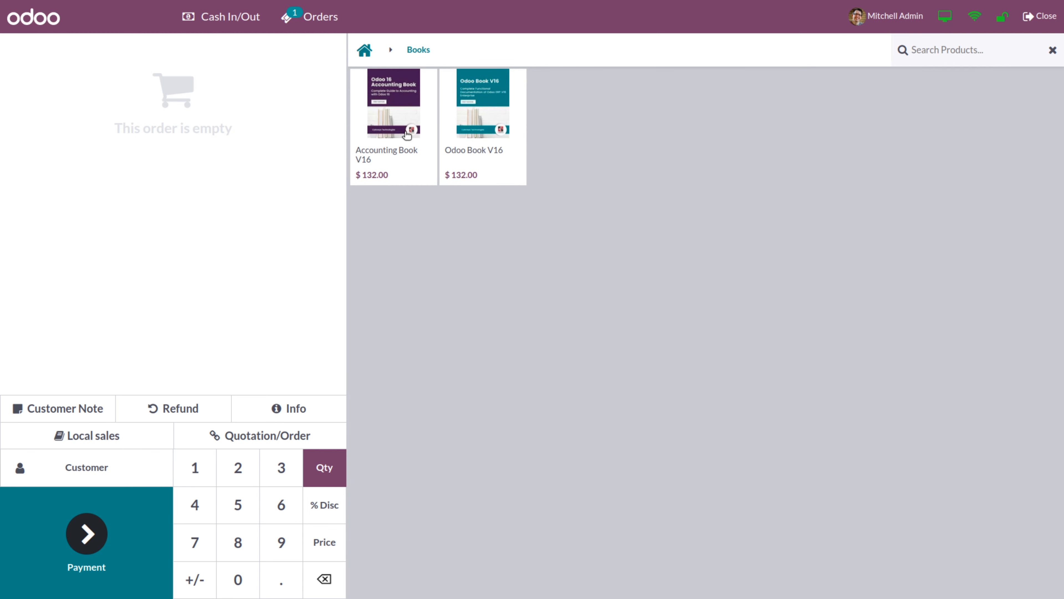
left_click(393, 138)
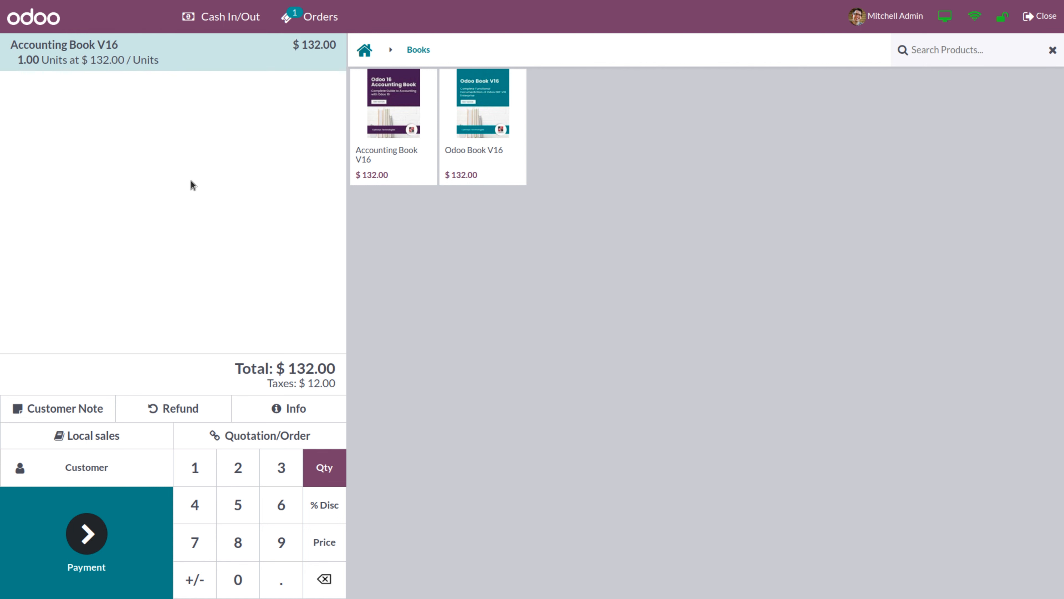
View the Accounting Book V16 product information twice, closing it each time
left_click(281, 411)
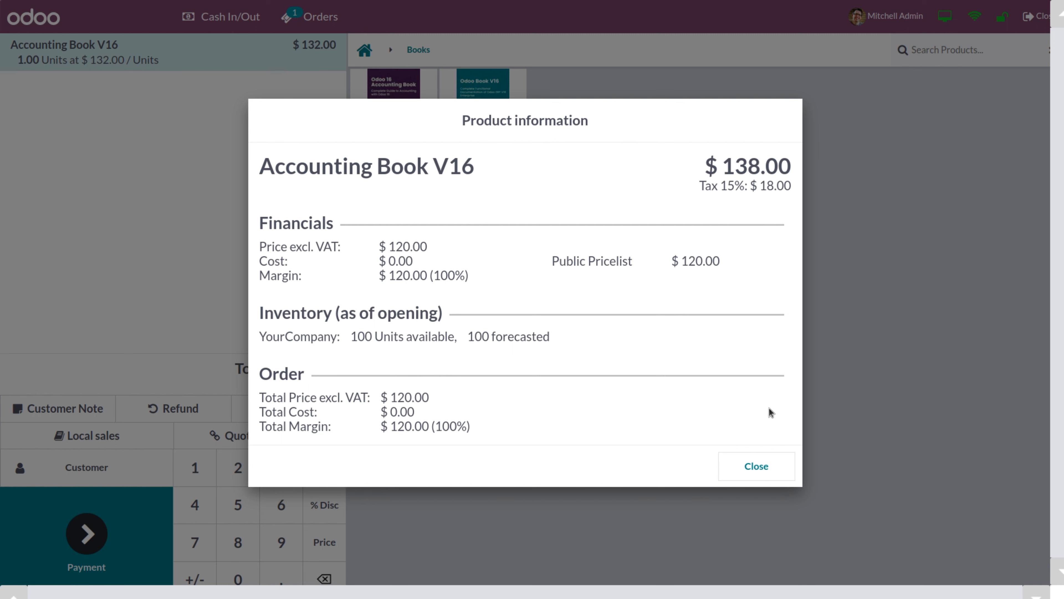
left_click(761, 469)
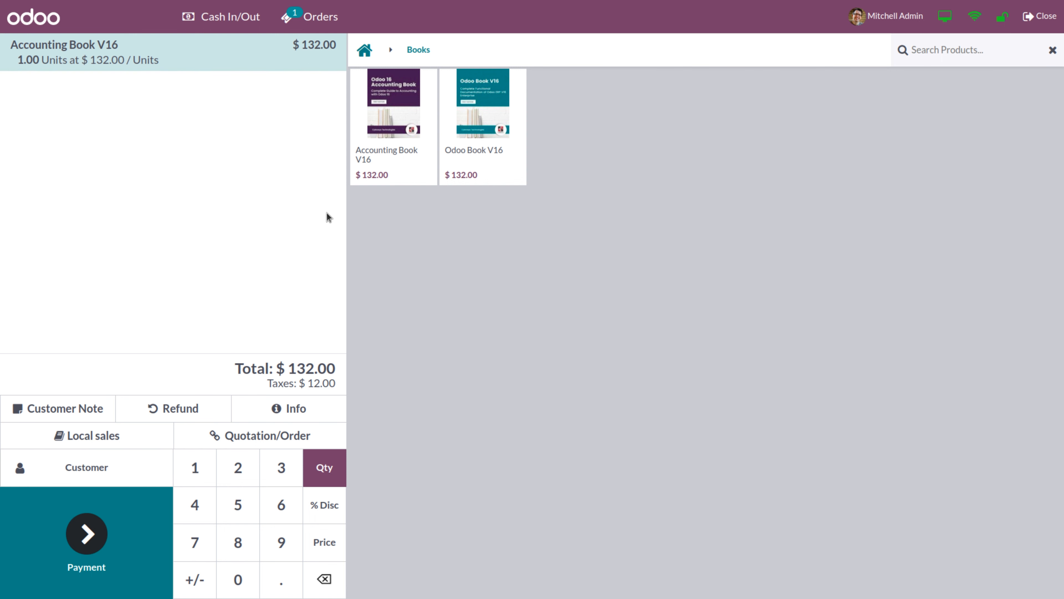
left_click(288, 403)
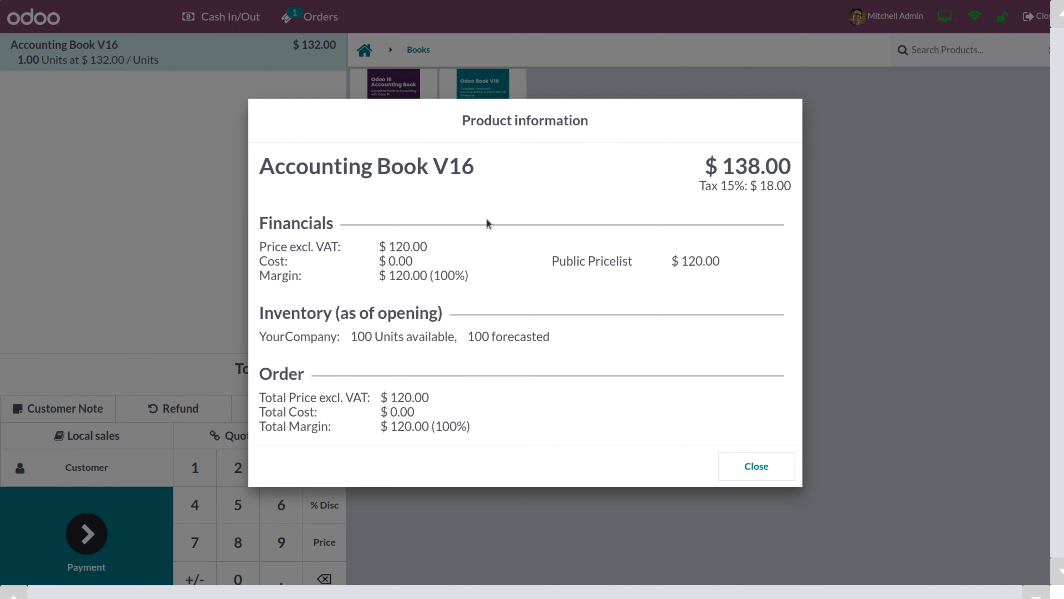
left_click(757, 466)
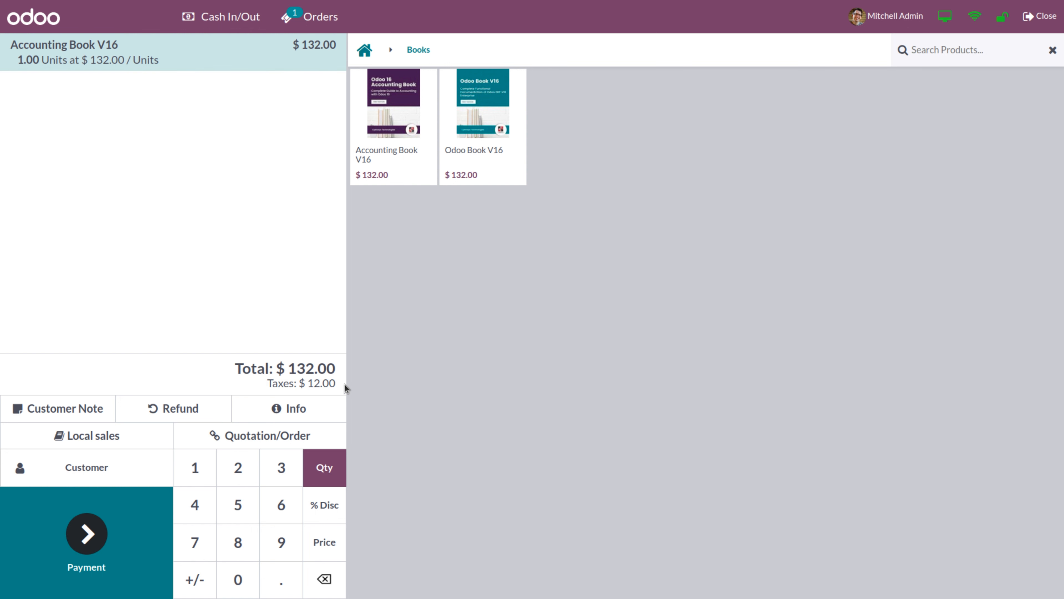
left_click(90, 440)
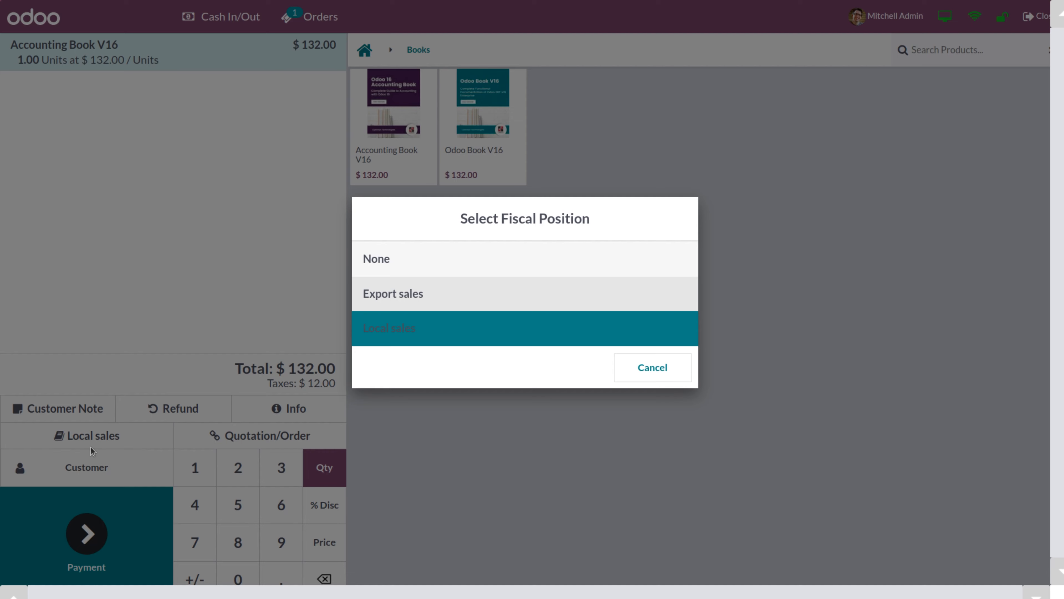
left_click(383, 302)
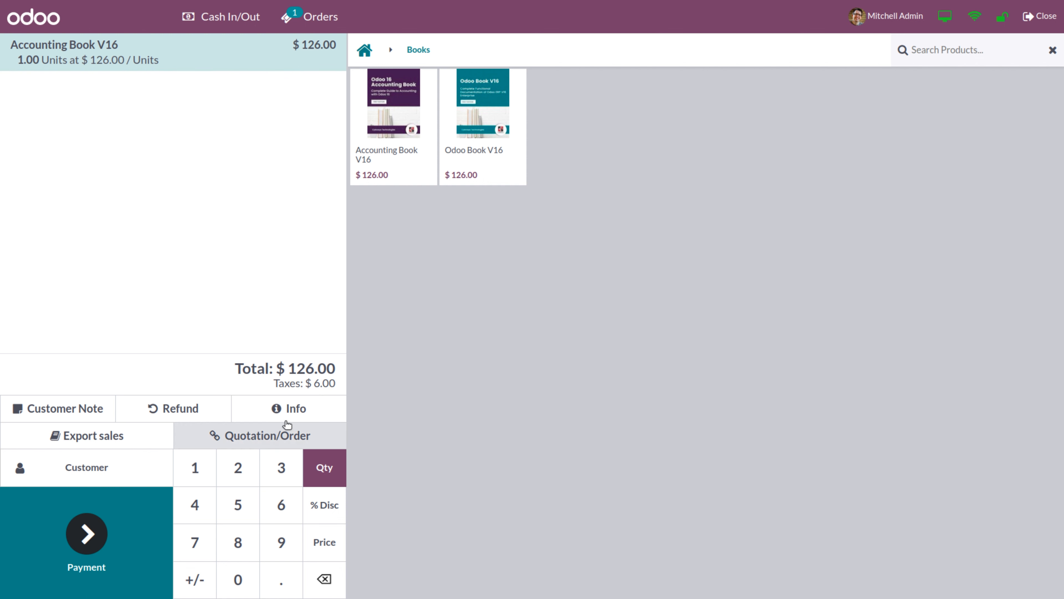
left_click(377, 170)
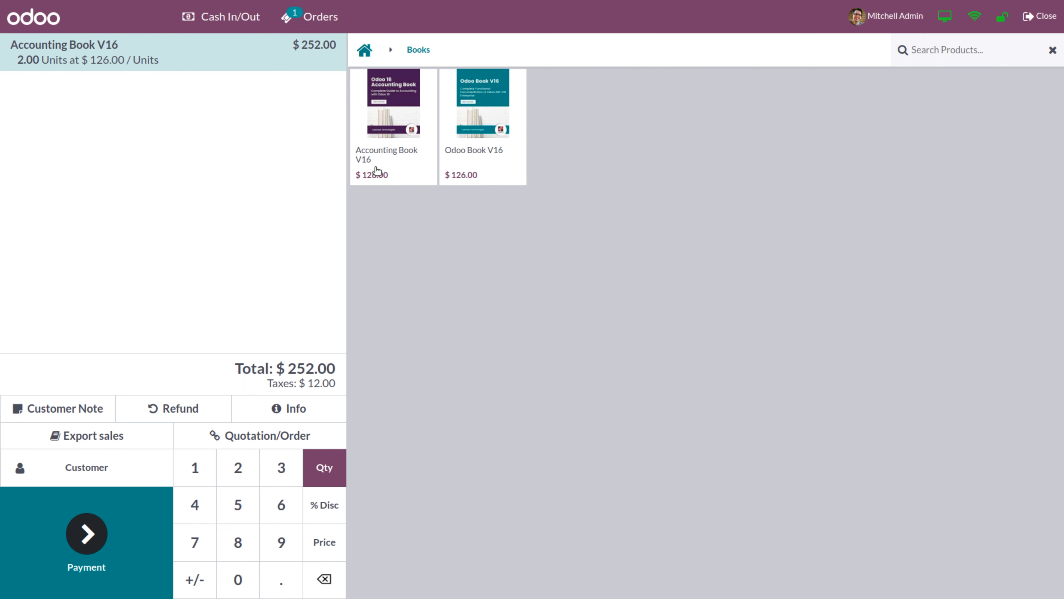
left_click(380, 119)
left_click(196, 466)
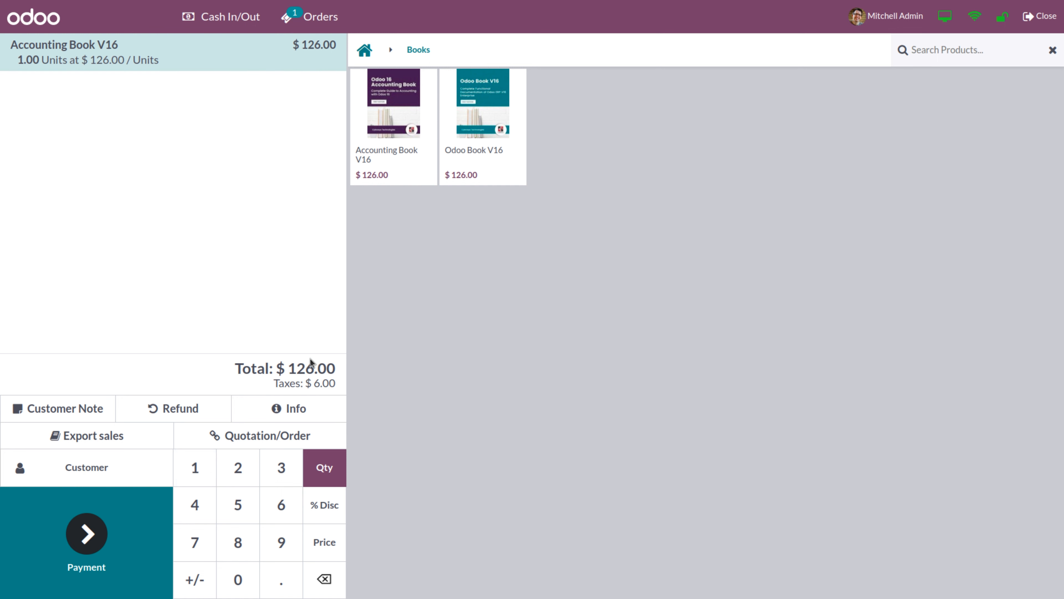
left_click(278, 416)
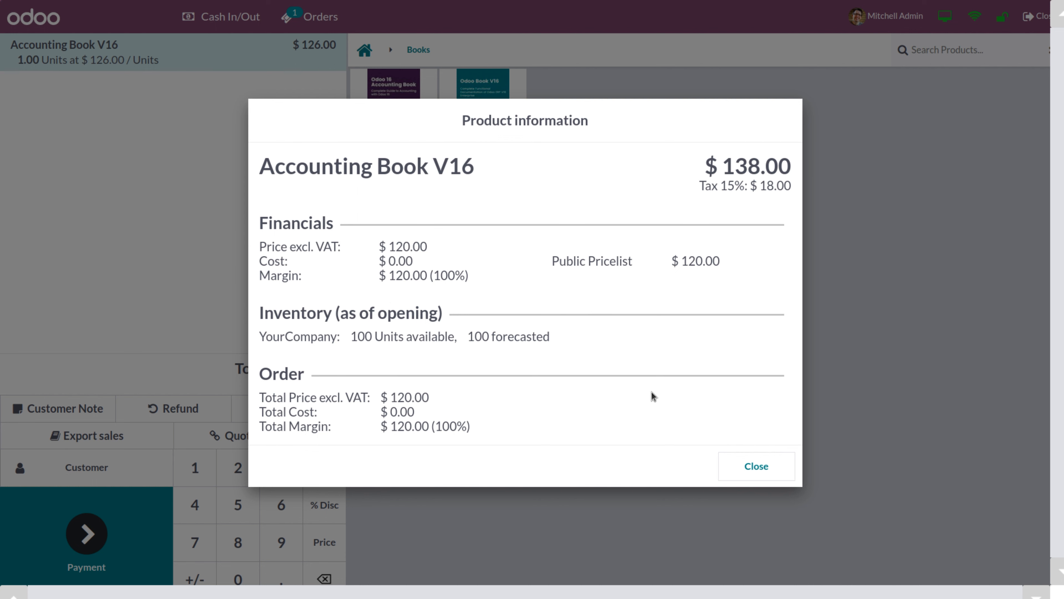
left_click(741, 479)
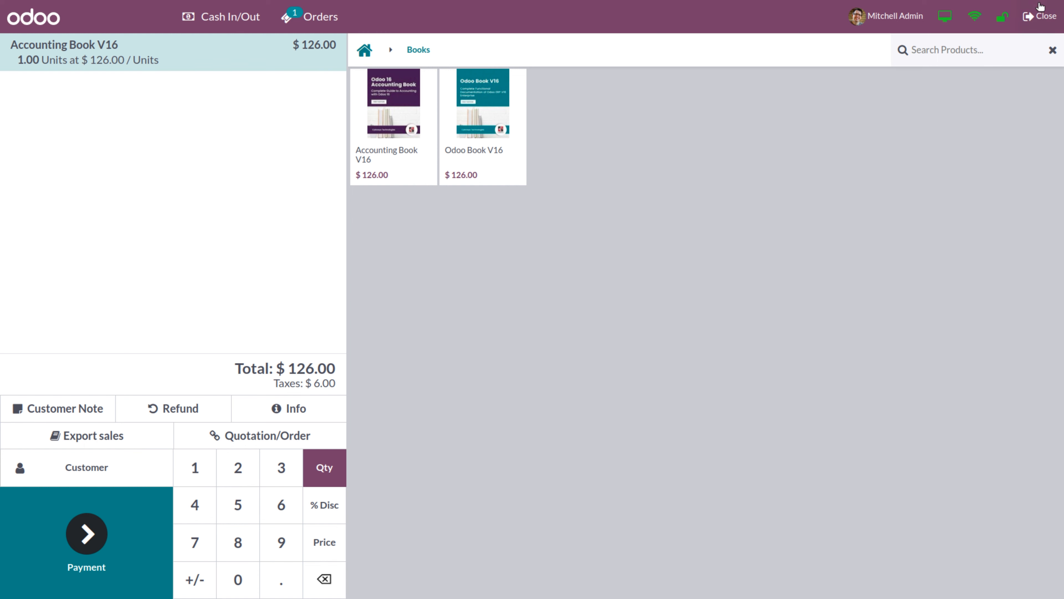
Leave the Shop session open for the backend and open Point of Sale Settings, checking Down Payment Product
left_click(1046, 19)
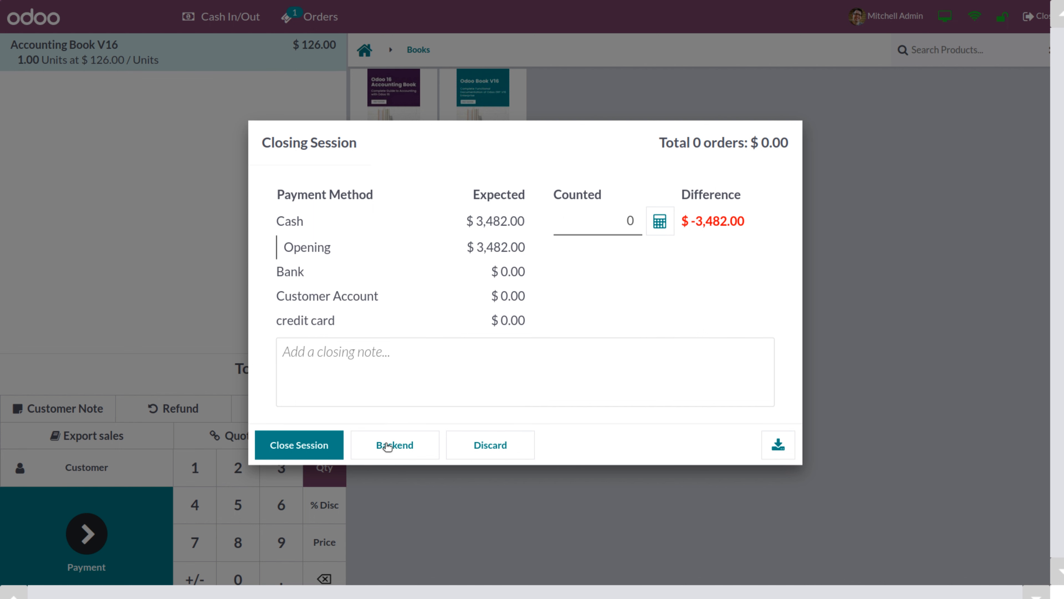
left_click(397, 449)
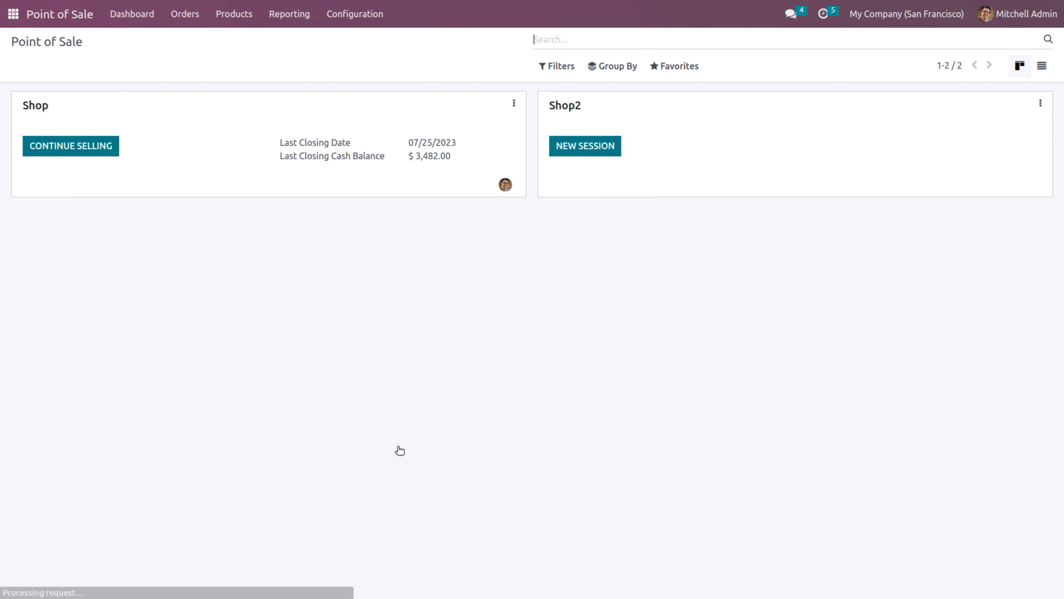
left_click(350, 16)
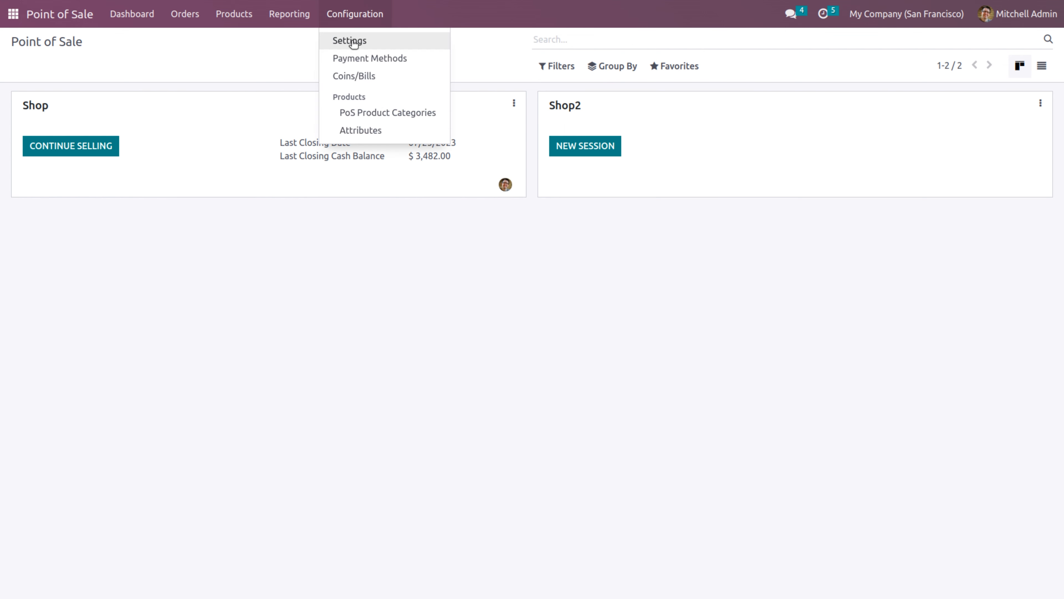
left_click(353, 41)
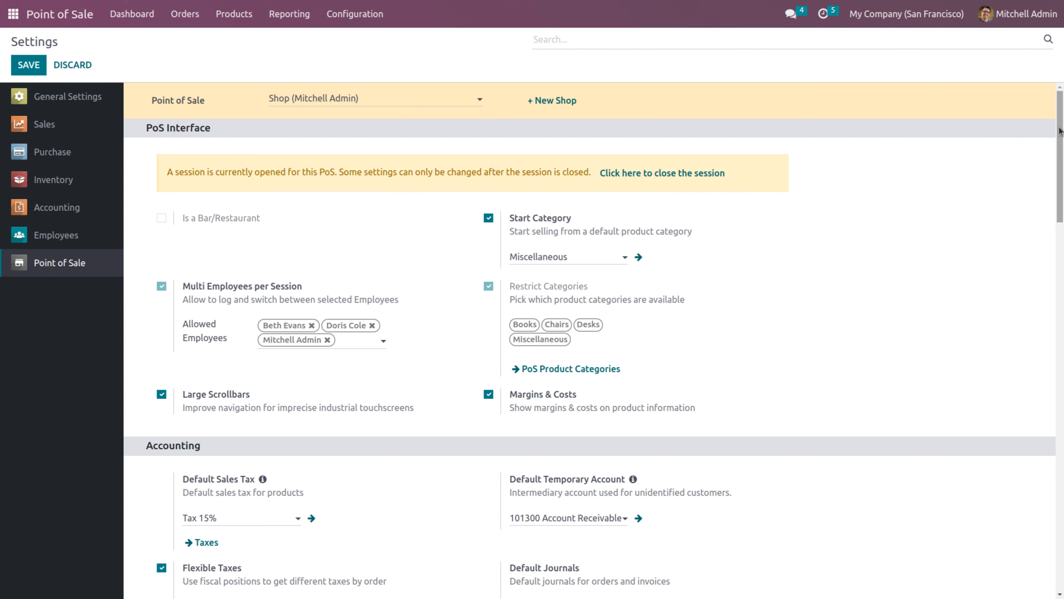
scroll(1062, 222, "down", 4)
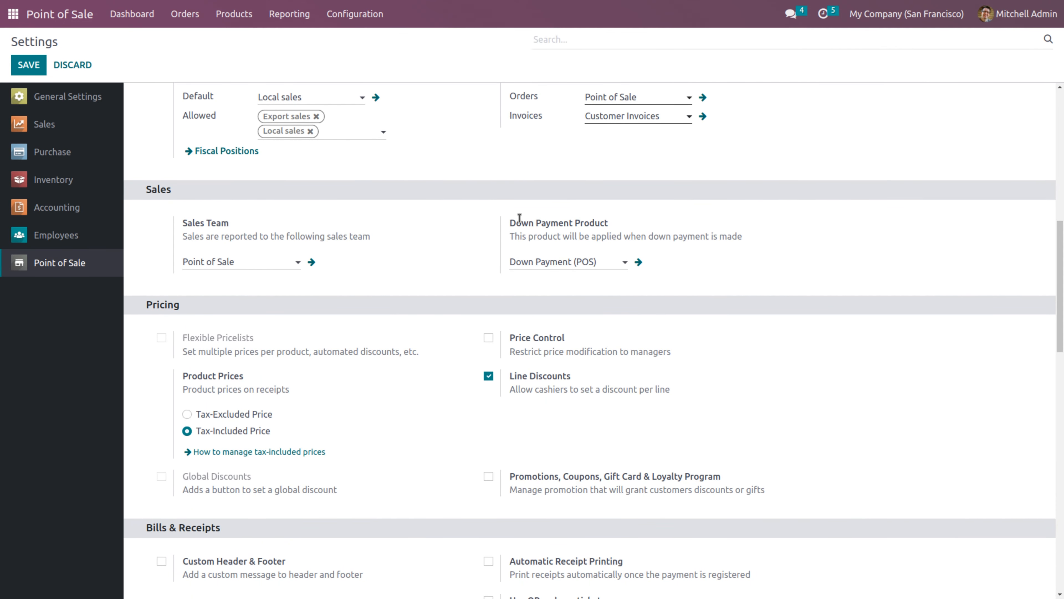
left_click_drag(509, 222, 623, 226)
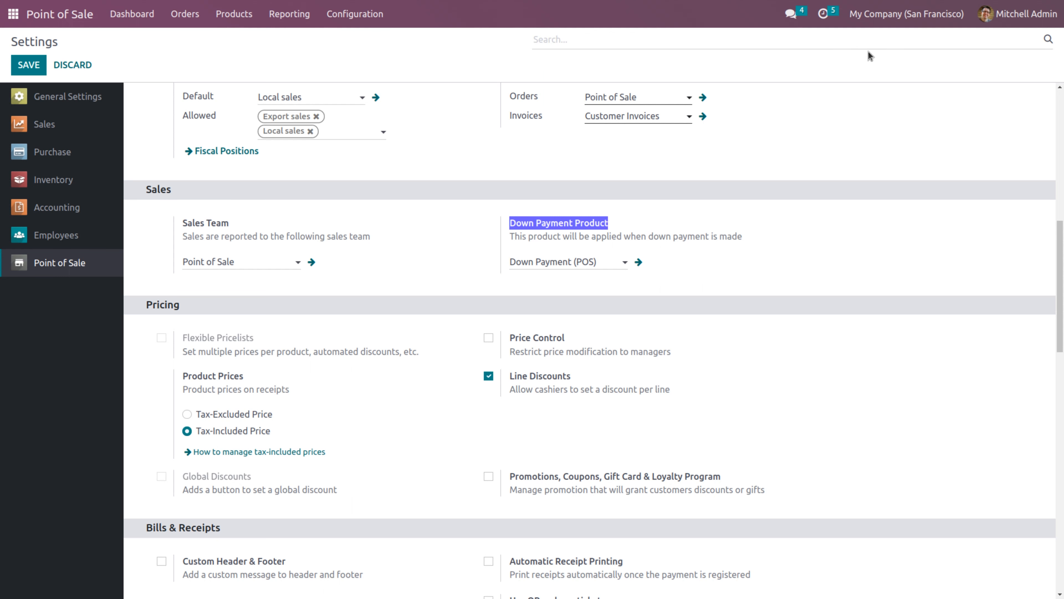
scroll(1049, 130, "up", 10)
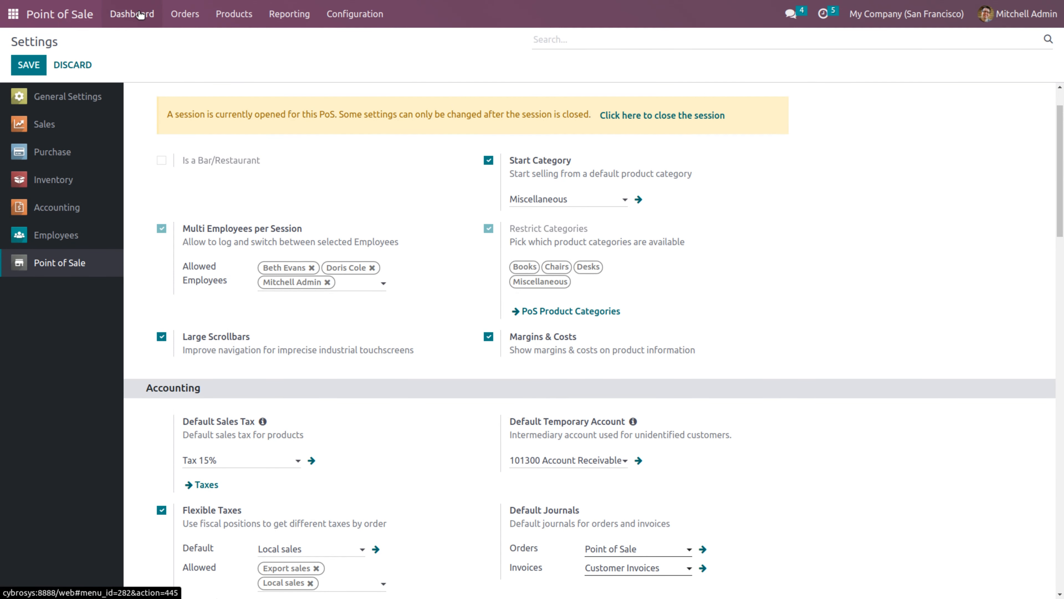
Open sales order S00007 in Sales, confirm its $1,706.00 total, and return home
left_click(14, 15)
type("sal")
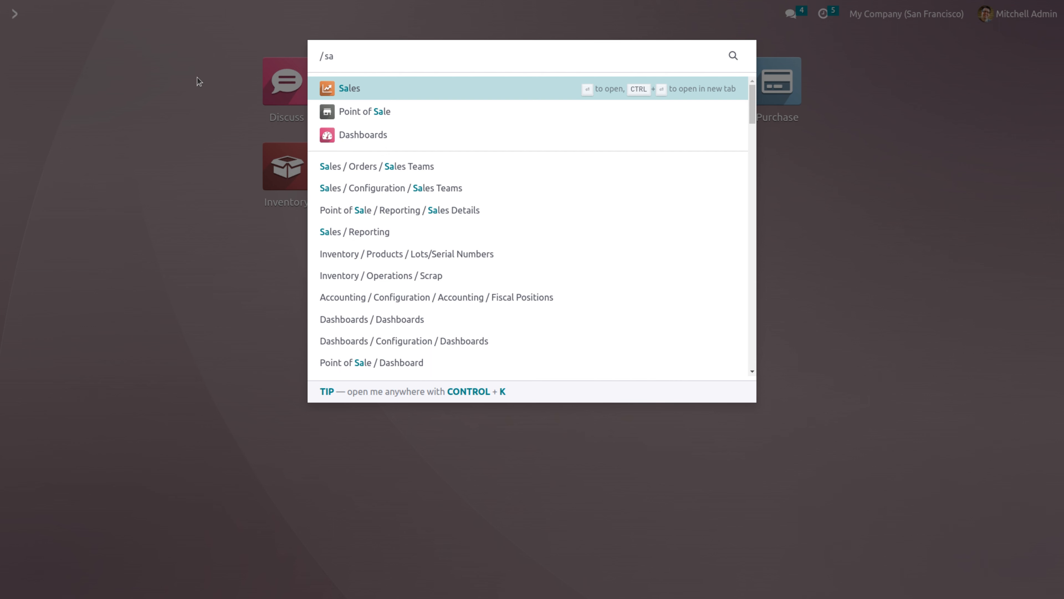
left_click(353, 89)
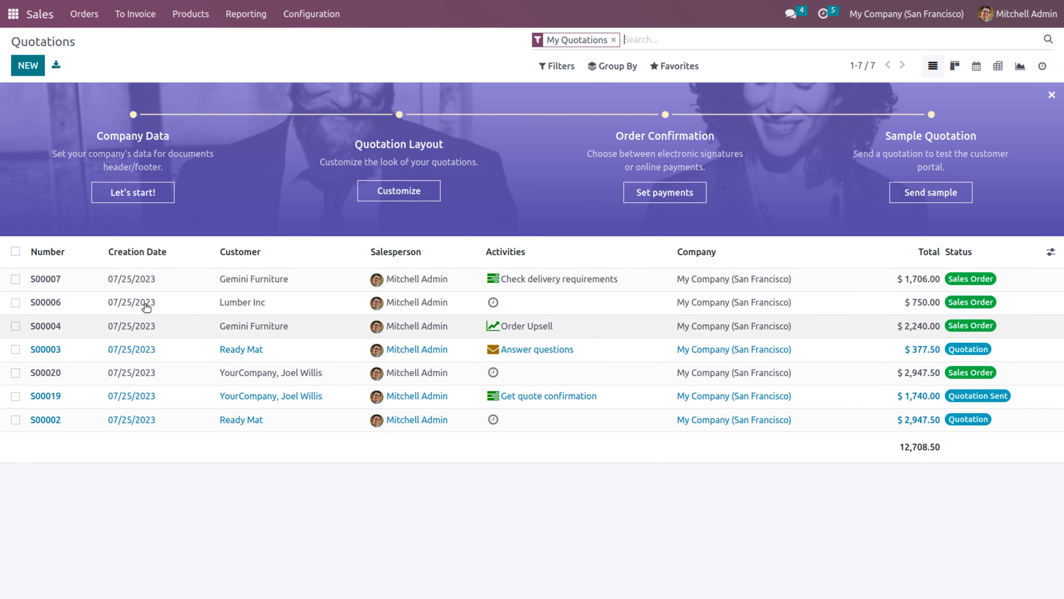
left_click(124, 280)
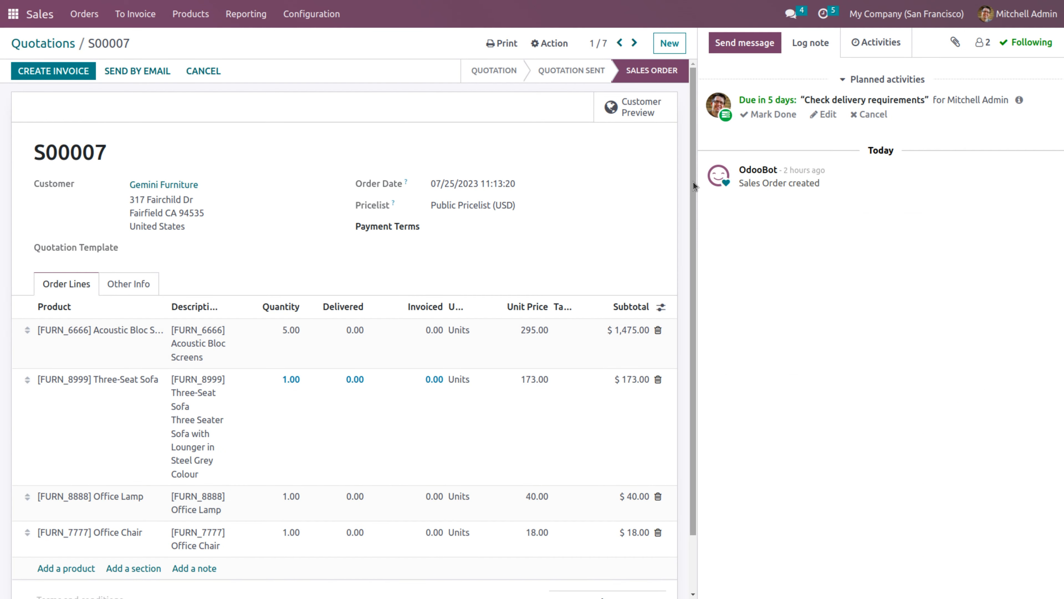
left_click_drag(693, 182, 697, 235)
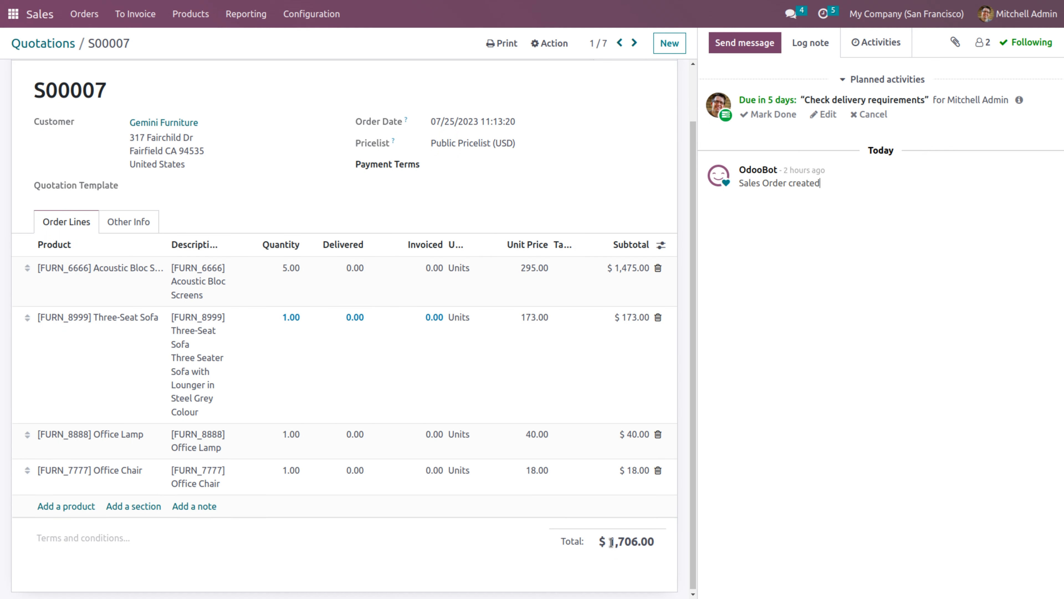
left_click_drag(609, 542, 653, 543)
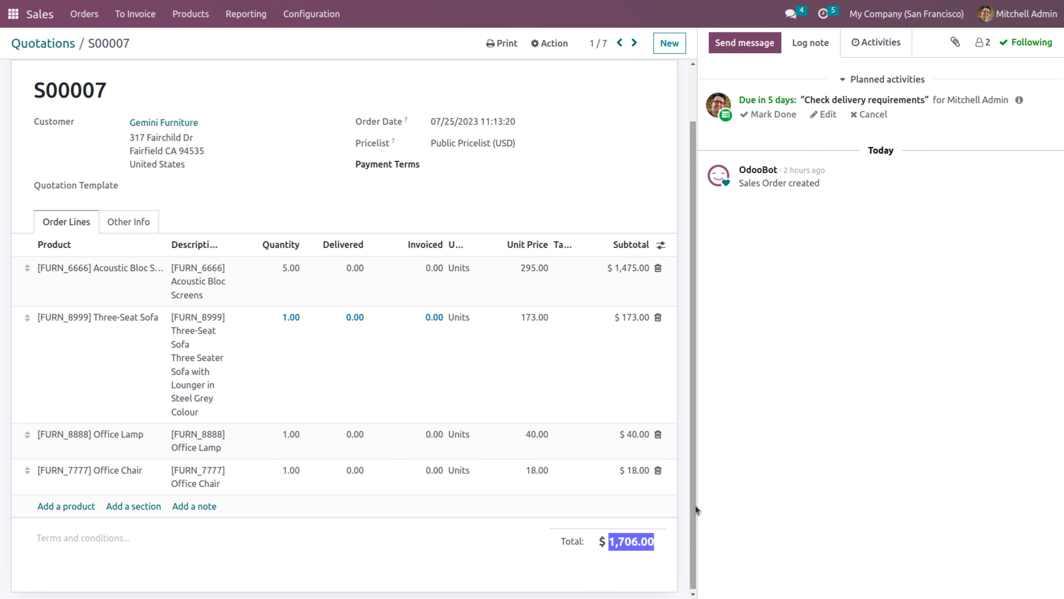
left_click_drag(694, 476, 690, 330)
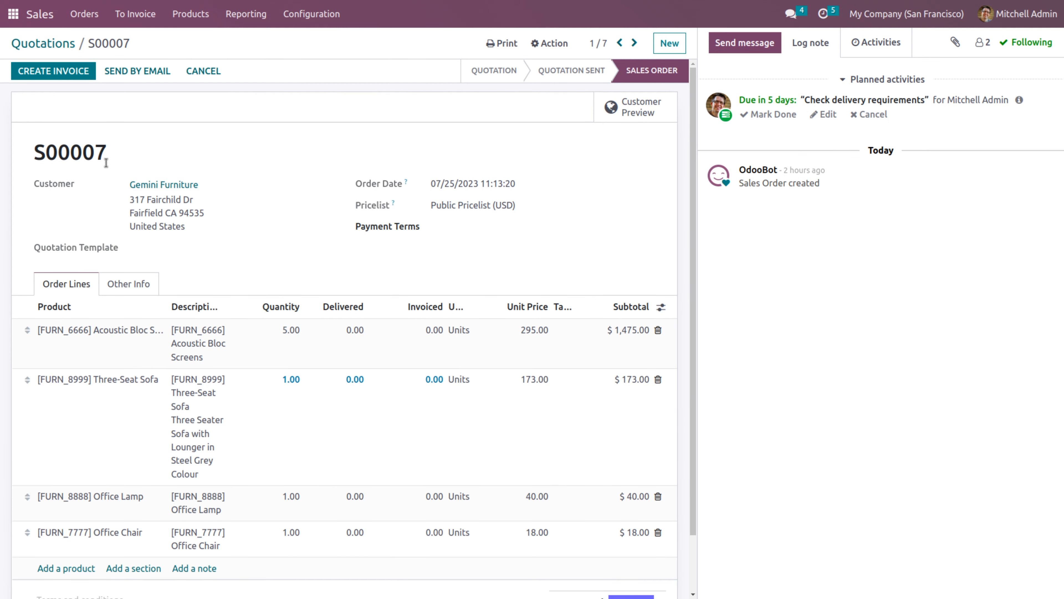
left_click(13, 14)
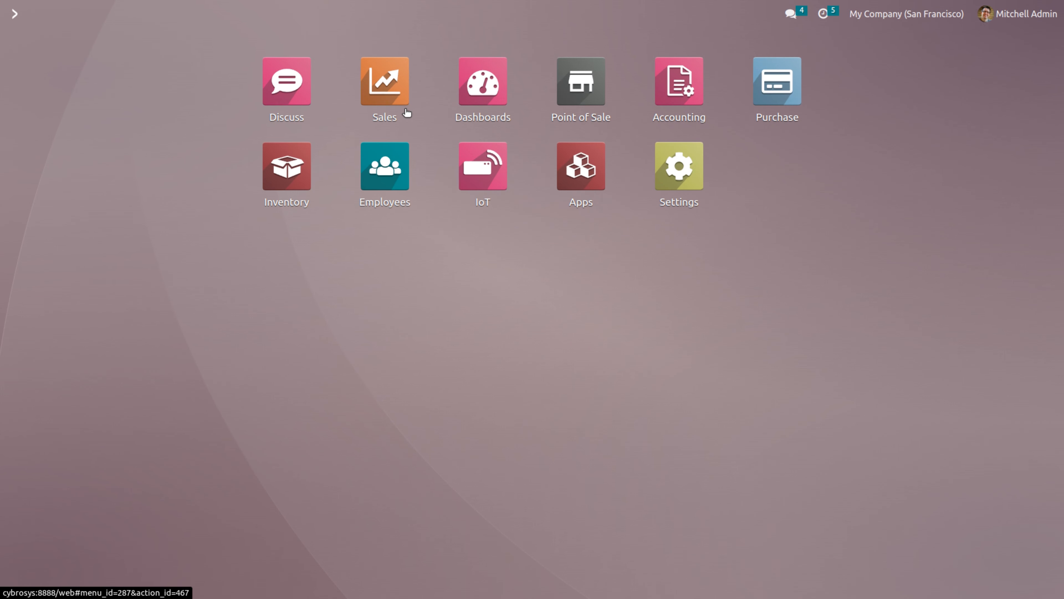
Resume the Shop session and log in as the cashier with their PIN
left_click(587, 102)
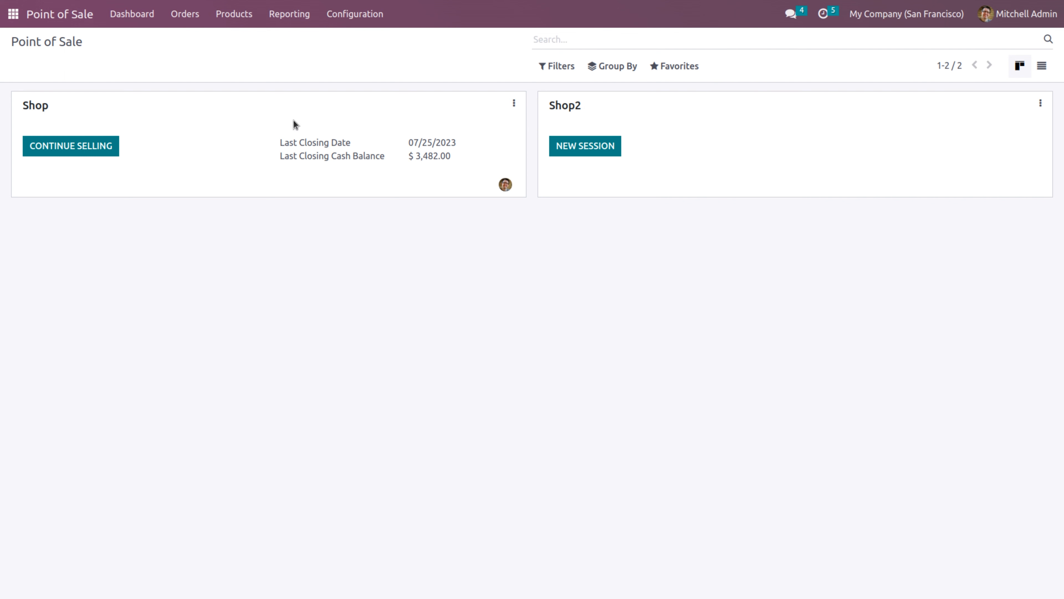
left_click(67, 145)
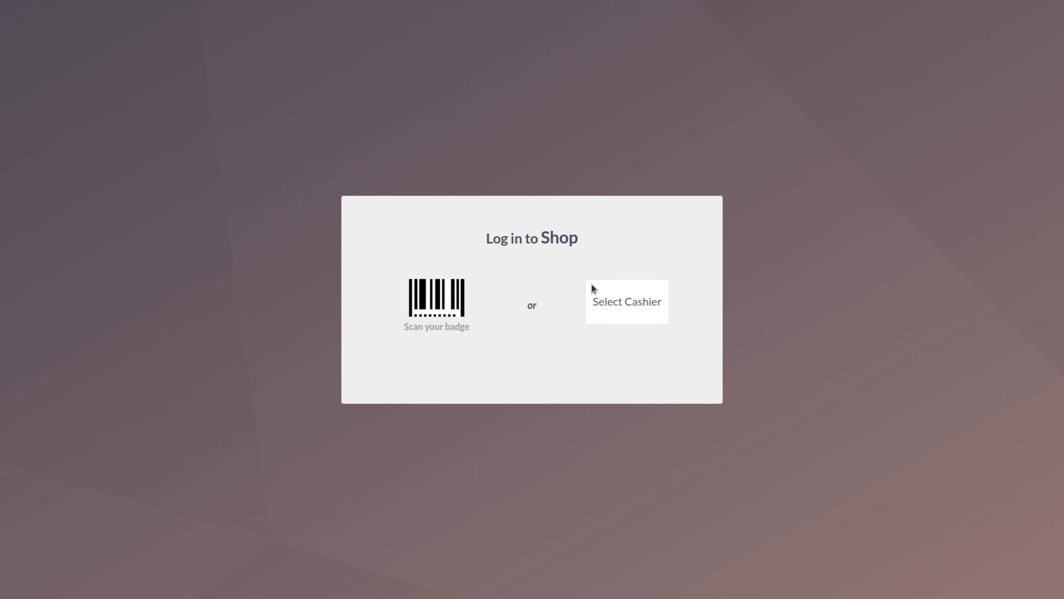
left_click(660, 312)
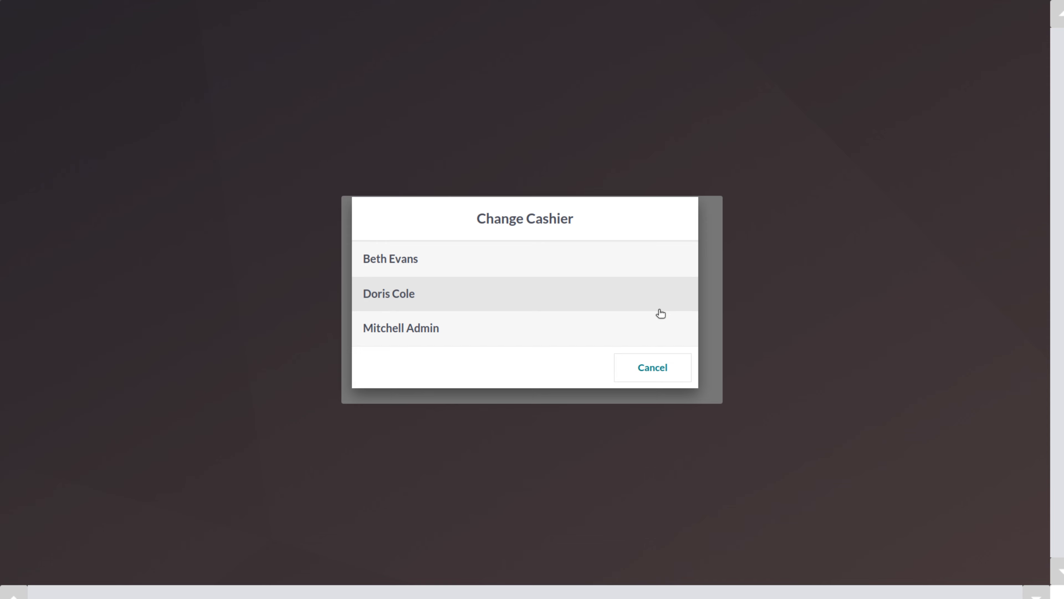
left_click(437, 334)
left_click(529, 359)
left_click(529, 360)
left_click(529, 360)
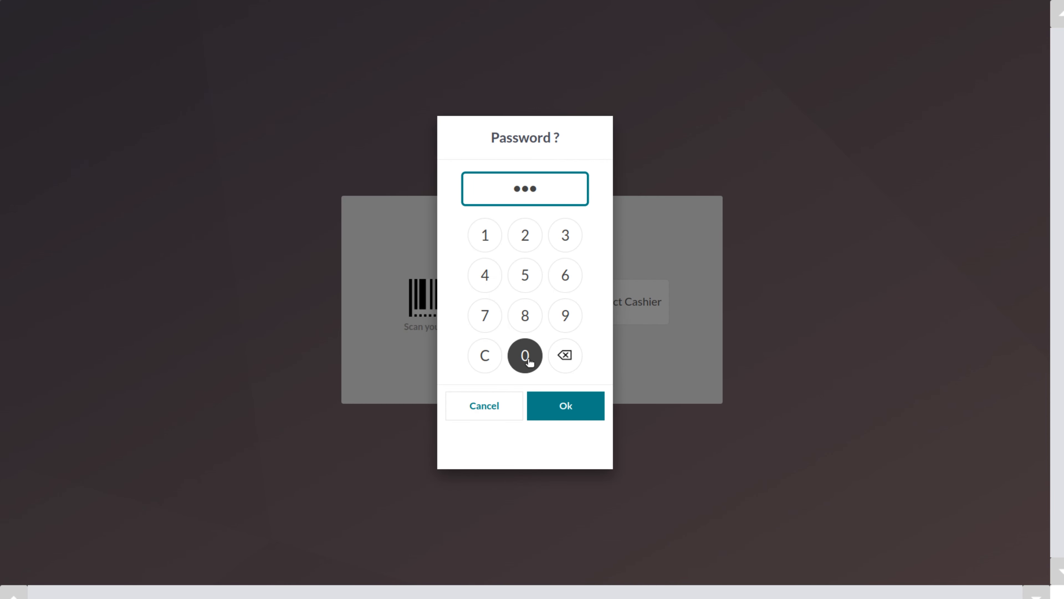
left_click(529, 359)
left_click(566, 409)
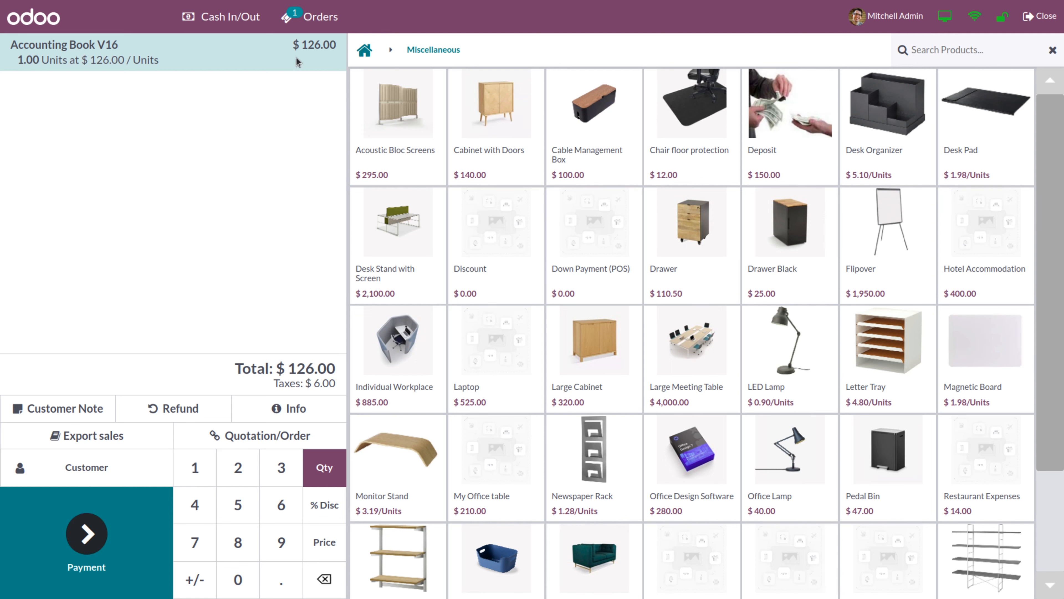
Remove the Accounting Book V16 line, set fiscal position to None, and list sales orders
left_click(329, 588)
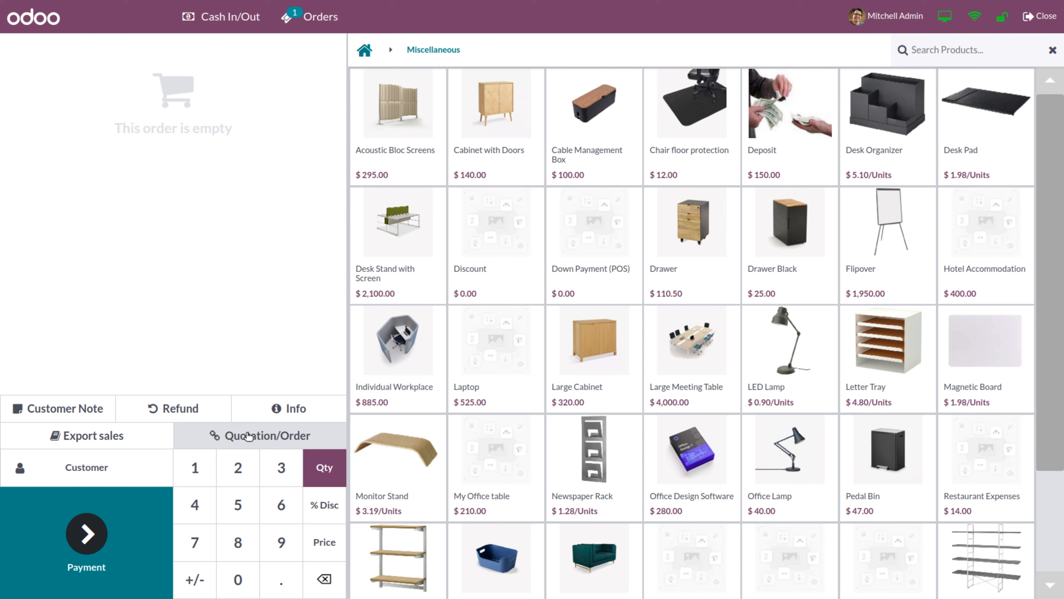
left_click(118, 436)
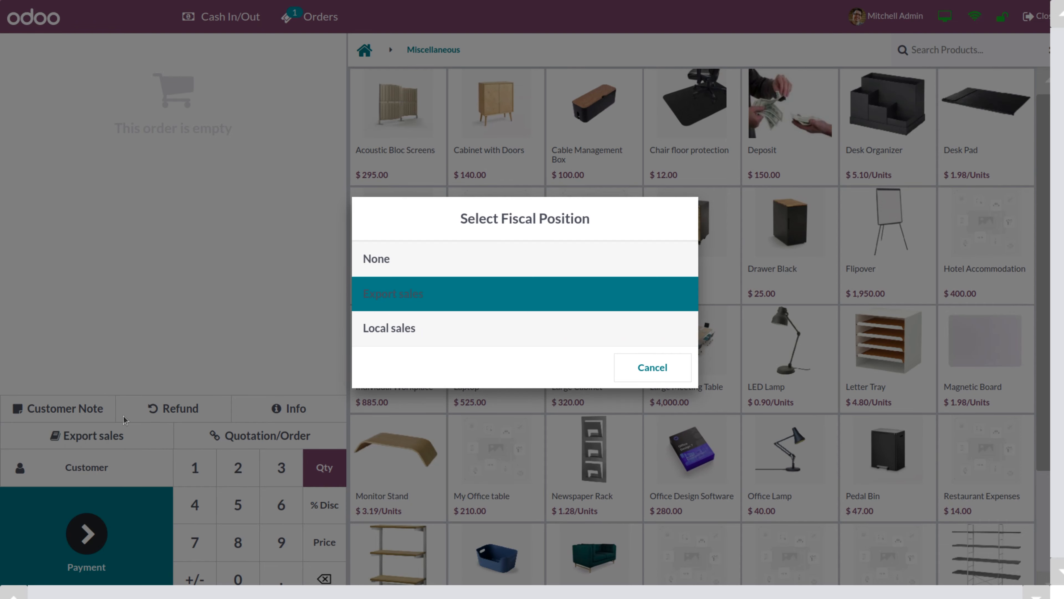
left_click(407, 259)
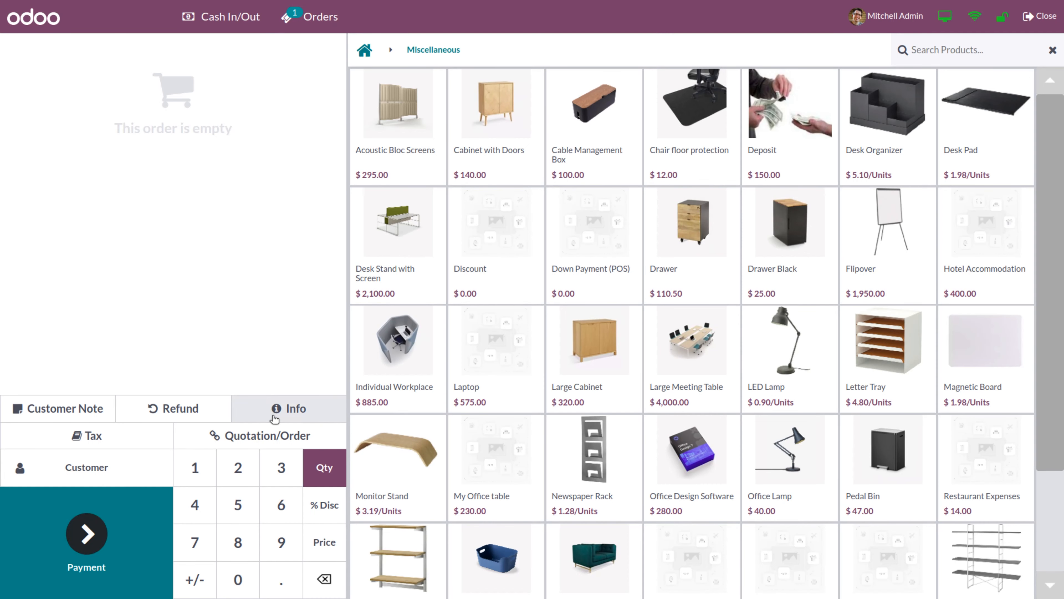
left_click(266, 440)
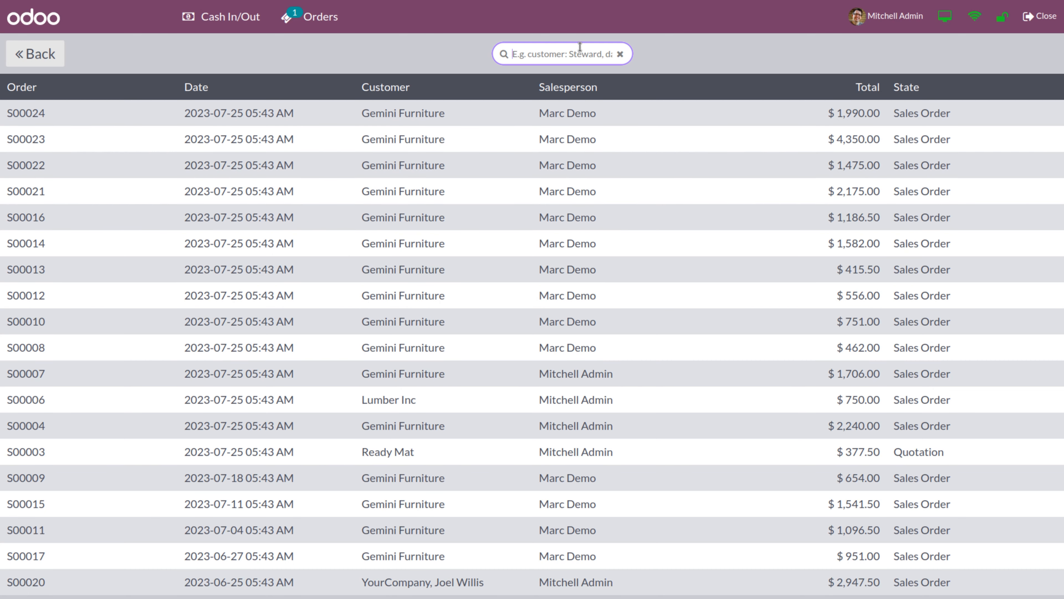
Apply a 10% down payment to sales order S00007 and pay the $170.60 with Bank
type("7")
key("BackSpace")
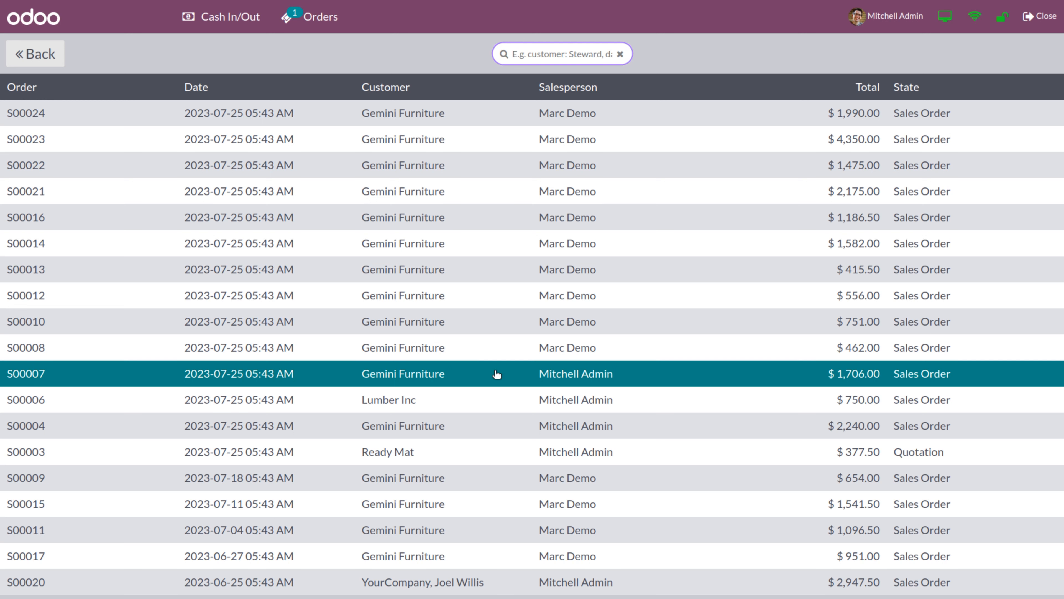
left_click(844, 377)
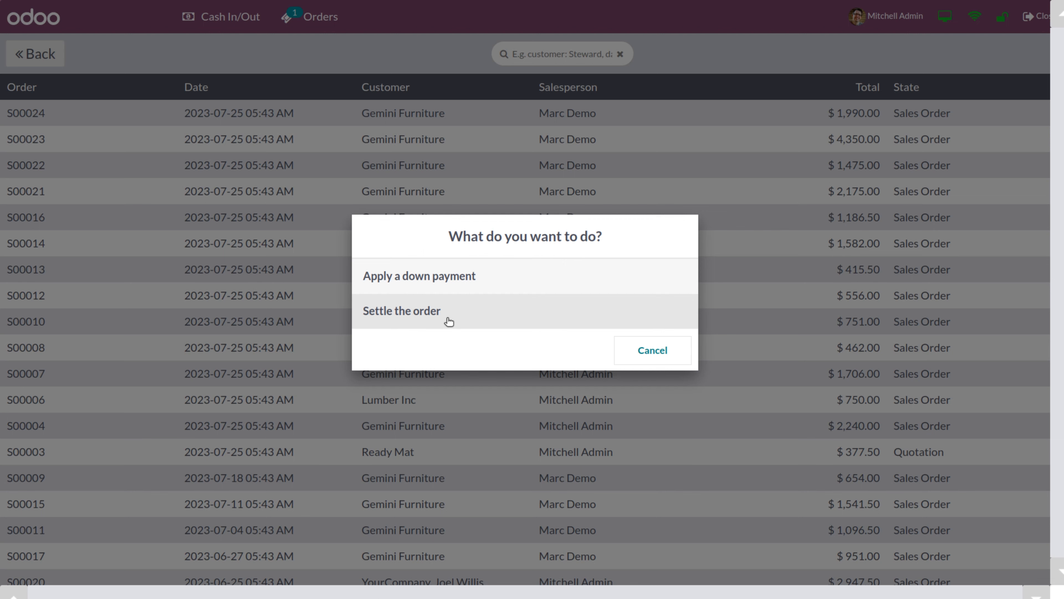
left_click(436, 276)
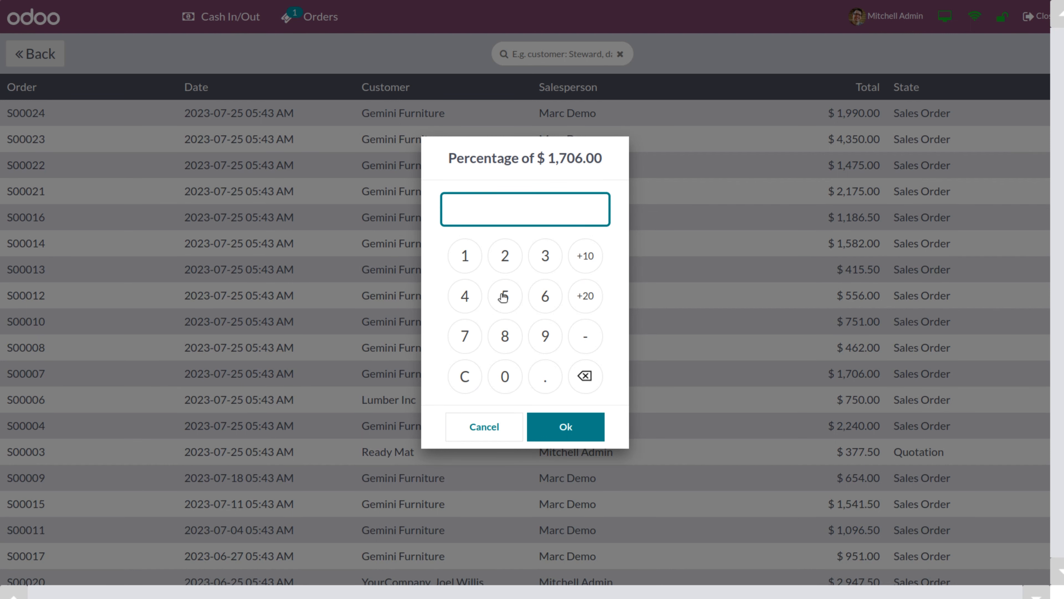
left_click(464, 260)
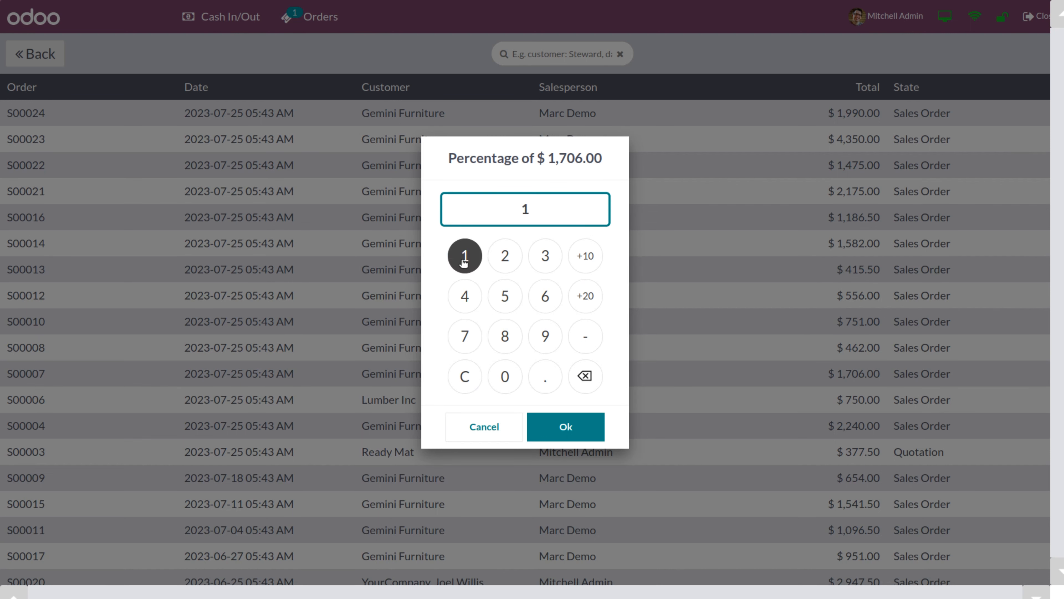
left_click(505, 376)
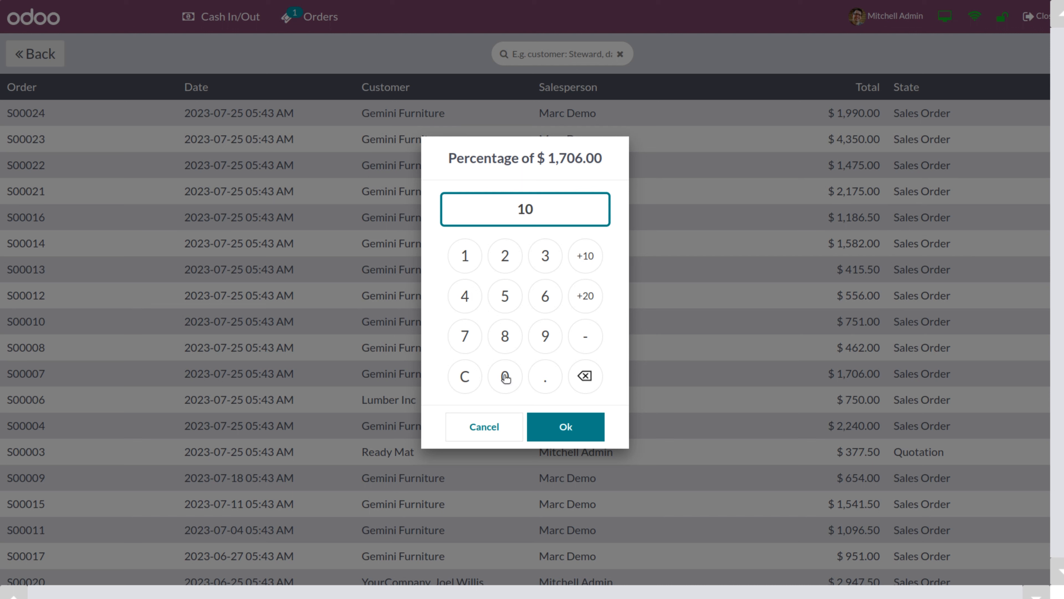
left_click(556, 434)
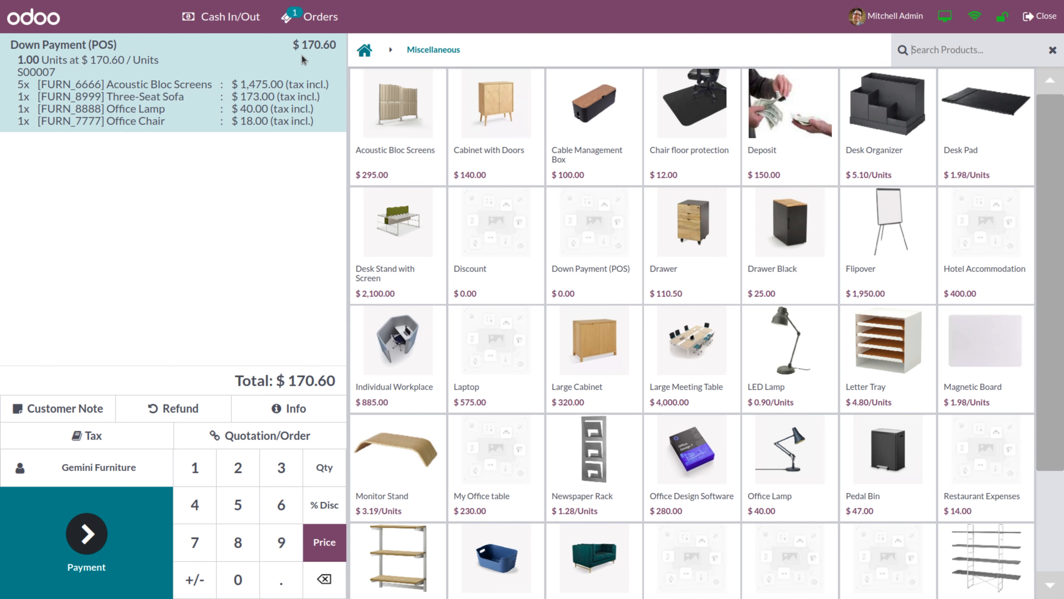
left_click(85, 552)
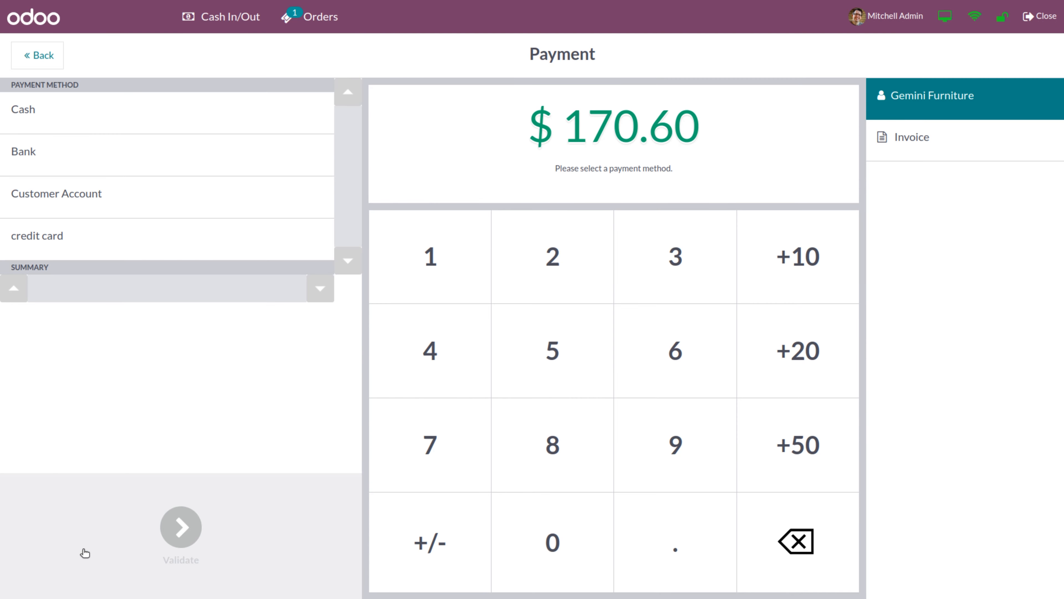
left_click(179, 165)
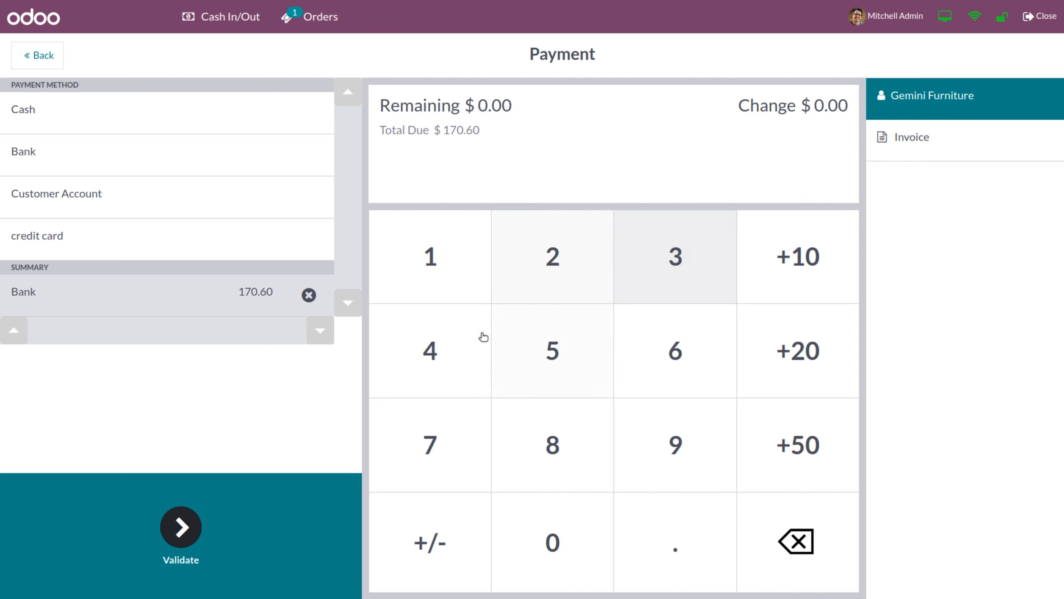
Close the POS session with 3482 entered as the counted cash
left_click(1042, 18)
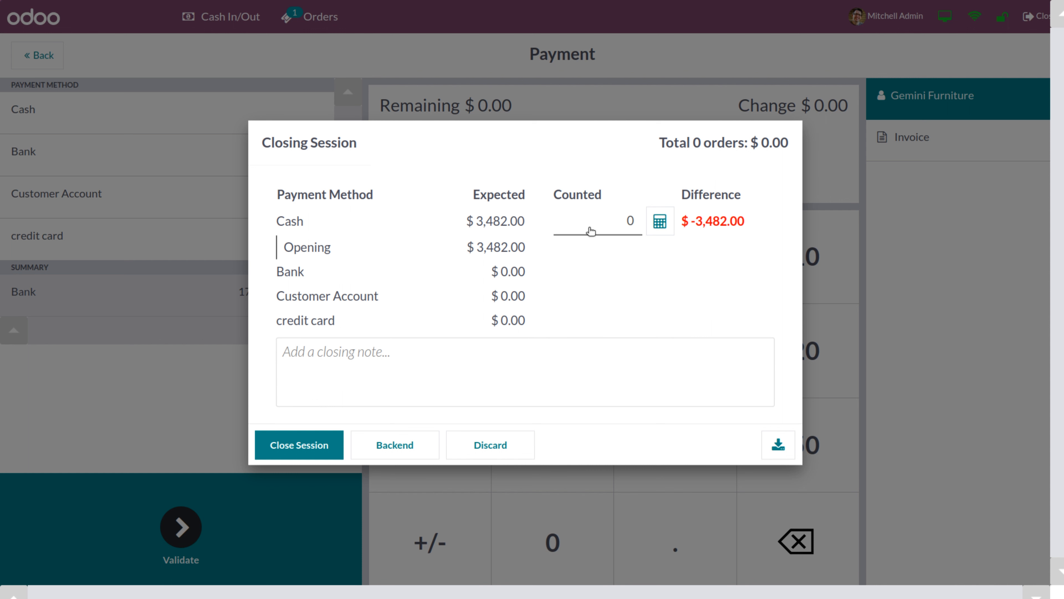
left_click(580, 228)
key("Delete")
type("3482")
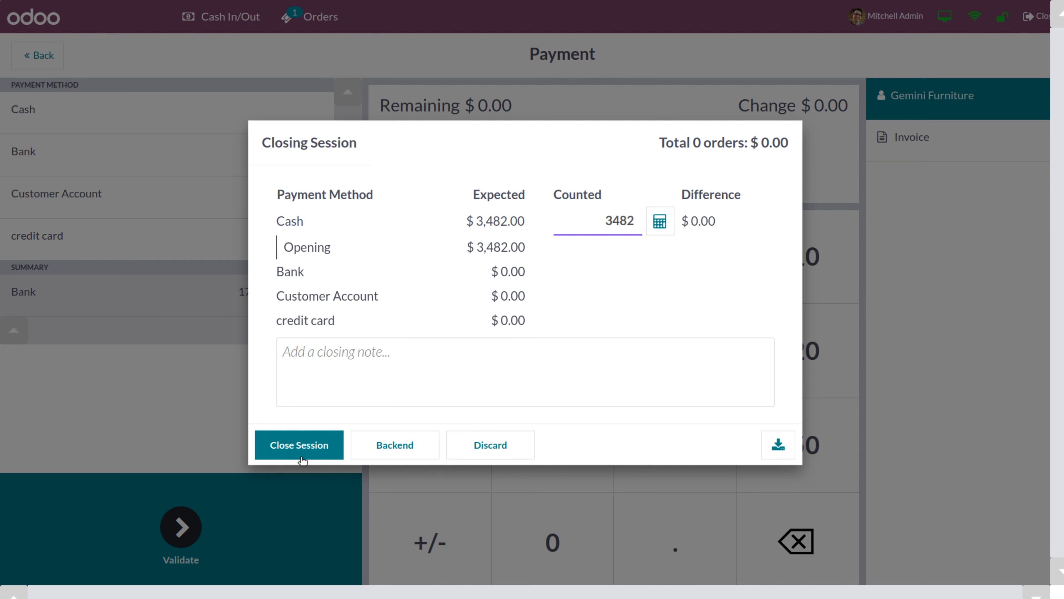
left_click(290, 445)
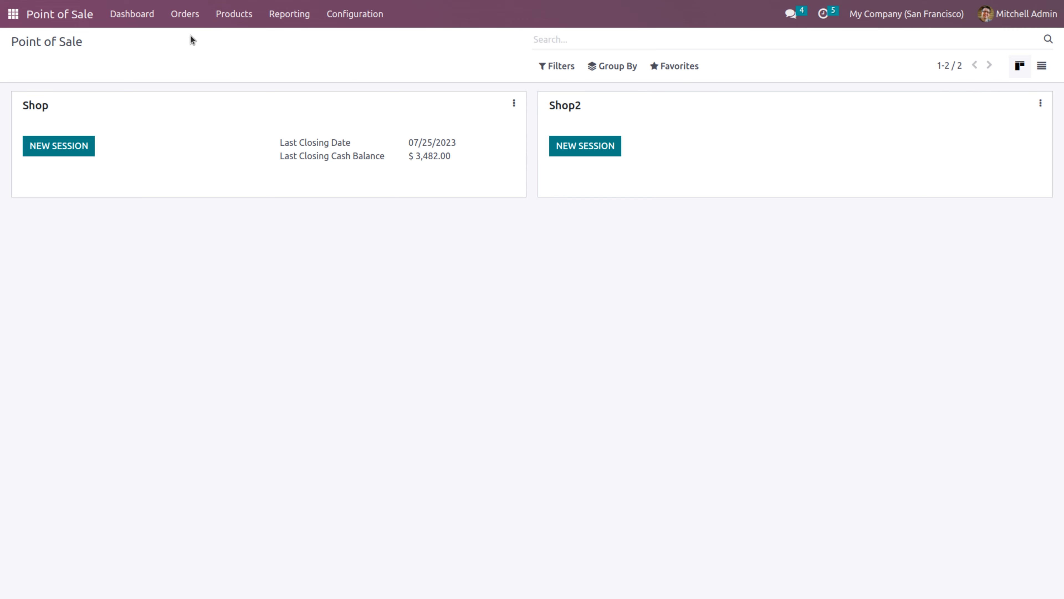
Open the Sales app from the home menu by searching 'sa'
left_click(14, 14)
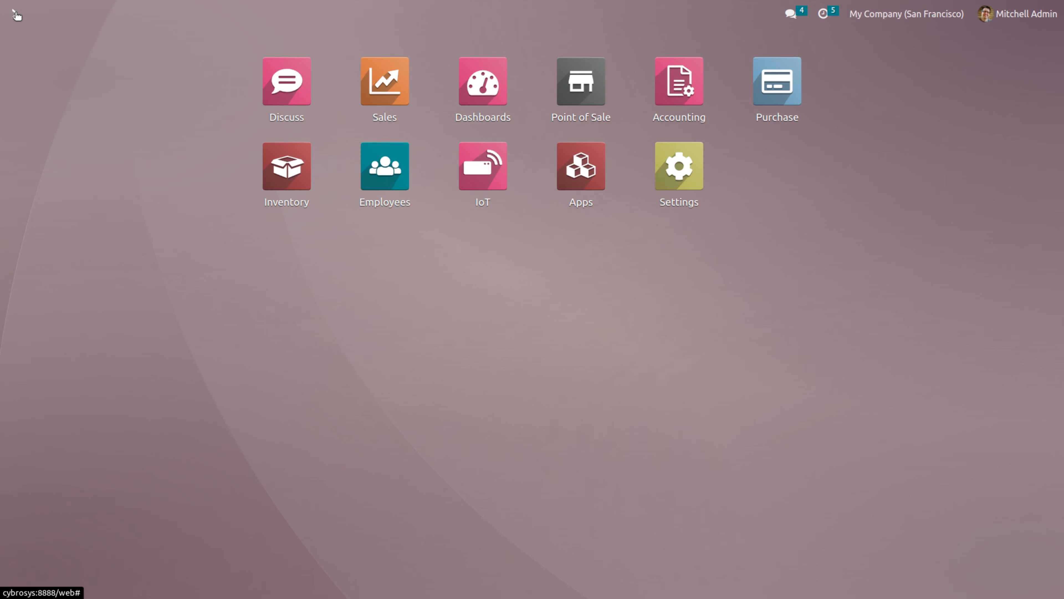
type("sa")
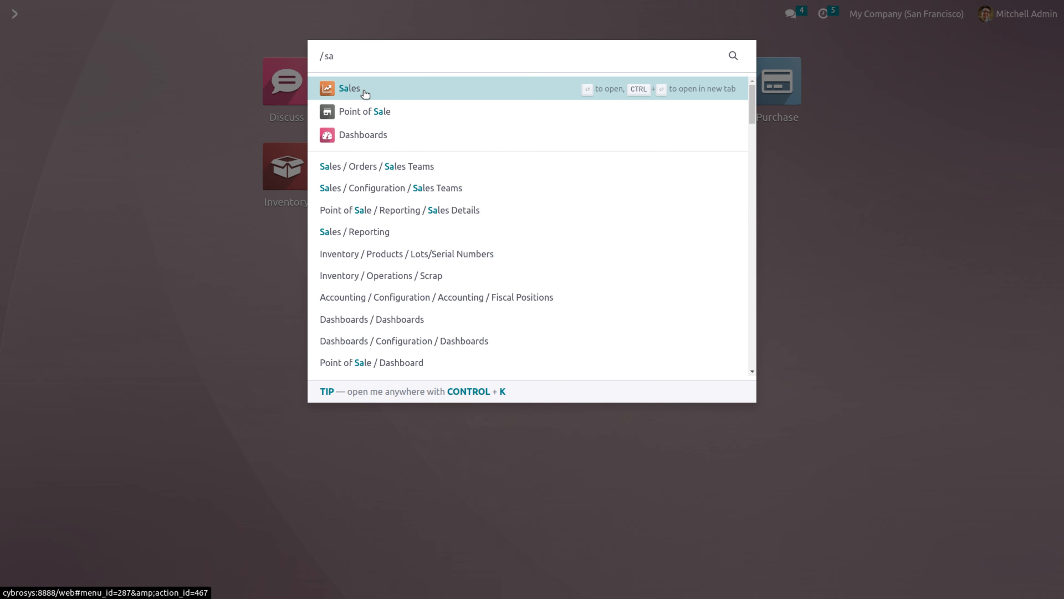
left_click(363, 91)
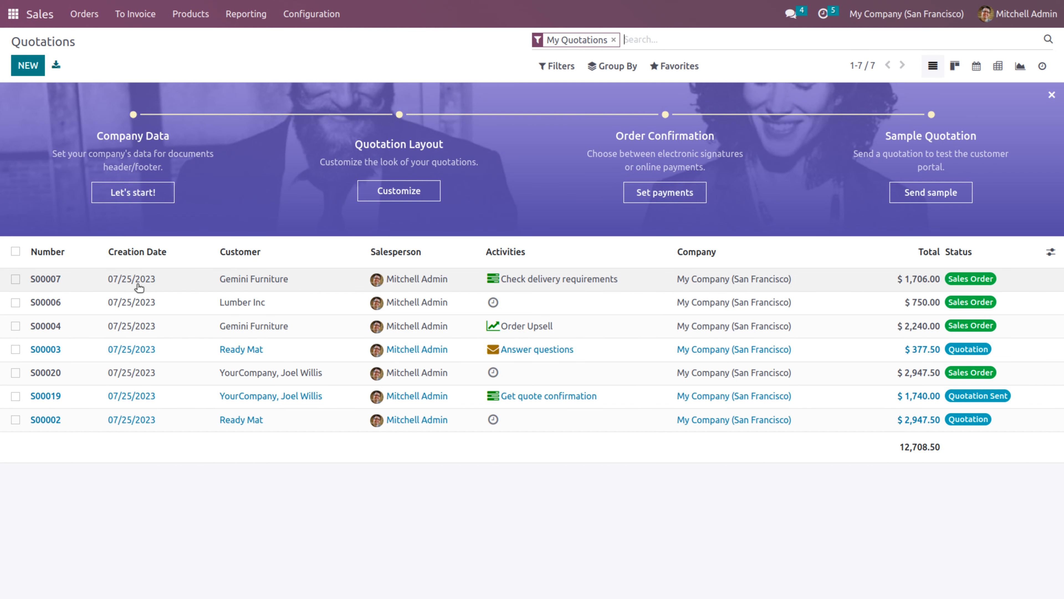
Look over sales order S00007, then start a new Shop session in Point of Sale
left_click(138, 287)
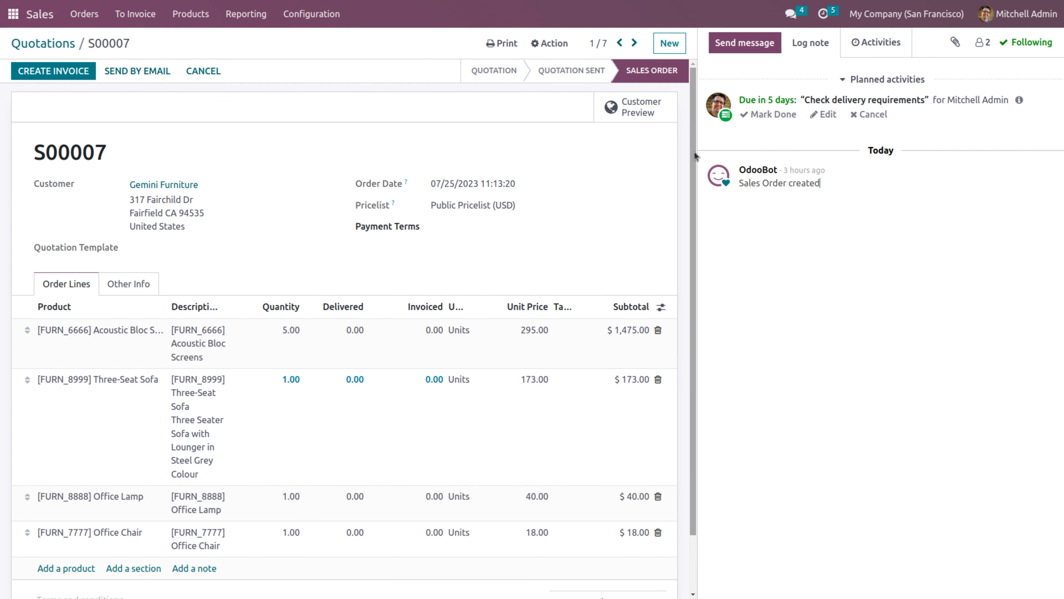
left_click_drag(694, 152, 685, 105)
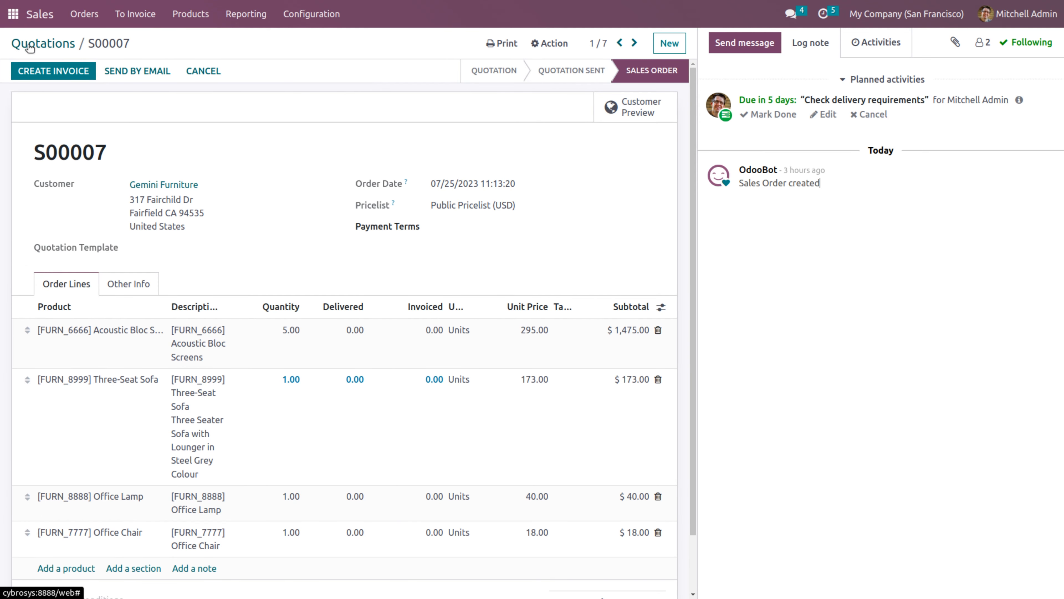
left_click(12, 18)
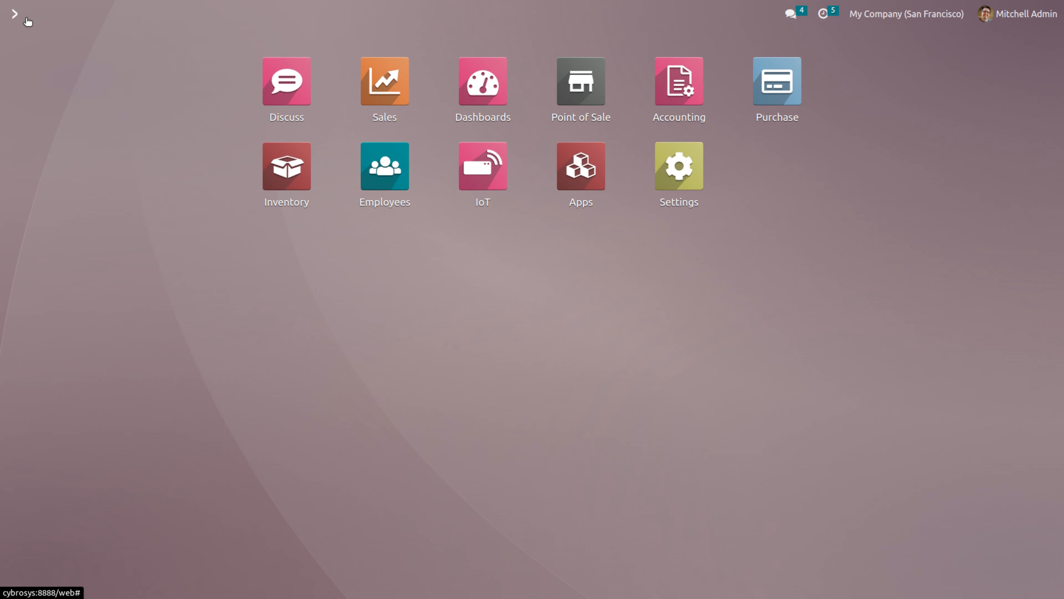
left_click(576, 98)
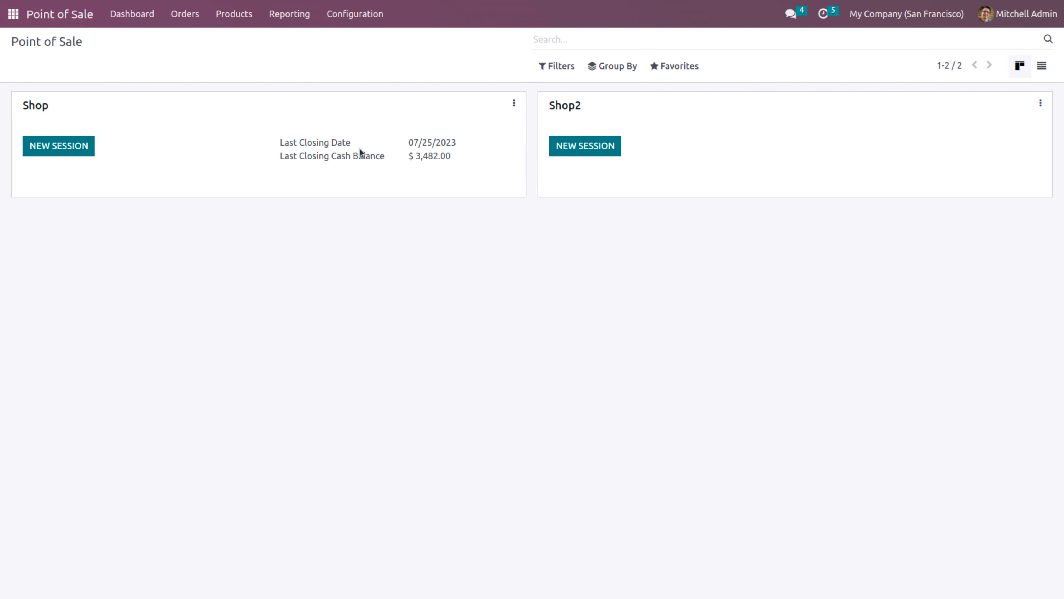
left_click(59, 142)
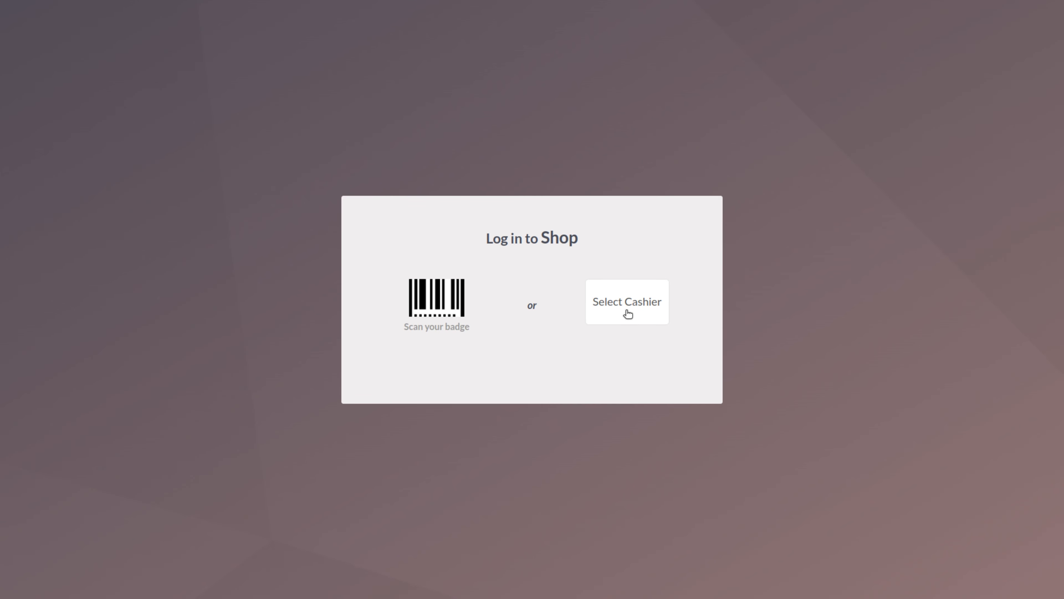
Log in as the cashier, open the session with 3482 opening cash, and return to the $170.60 payment
left_click(628, 313)
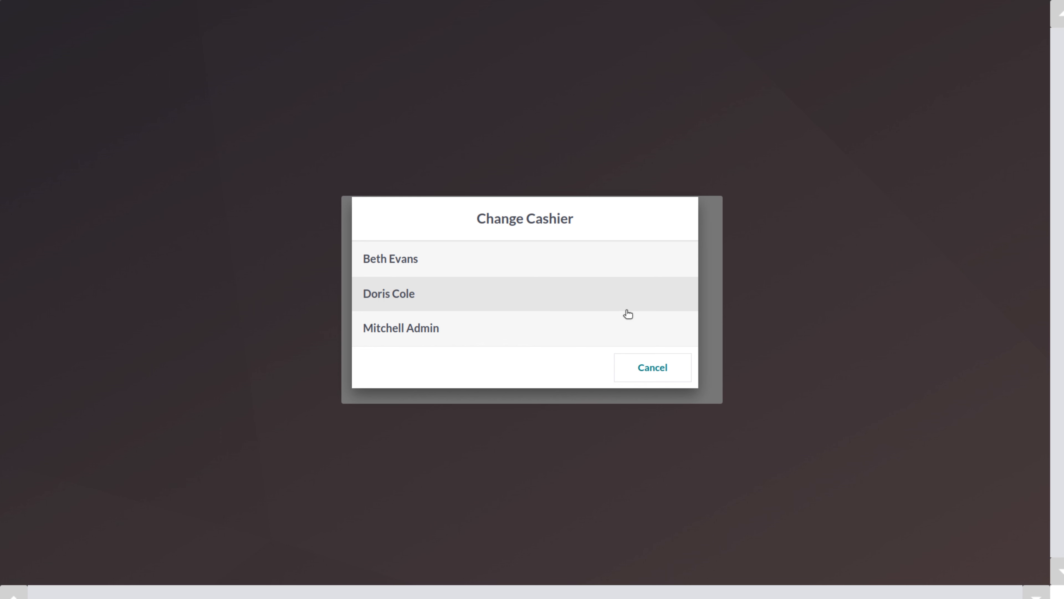
left_click(410, 326)
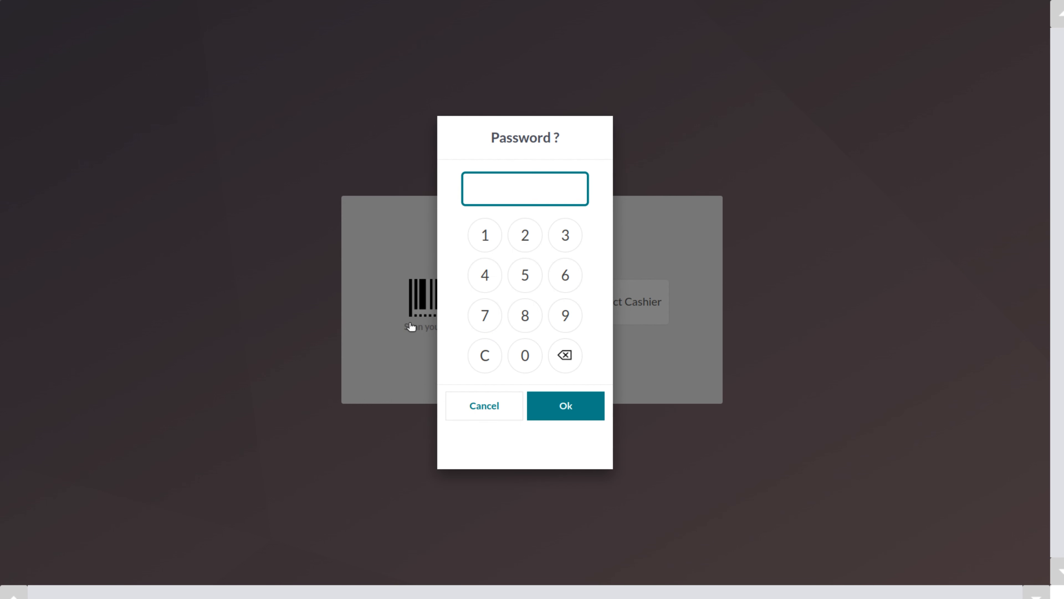
left_click(539, 363)
left_click(539, 363)
left_click(539, 363)
left_click(538, 363)
left_click(572, 415)
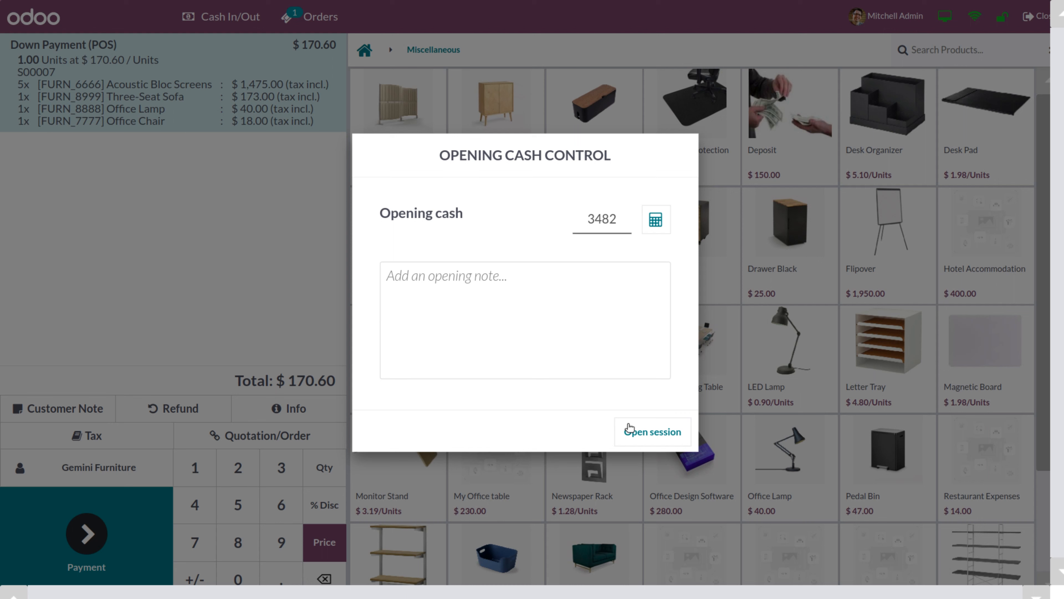
left_click(630, 431)
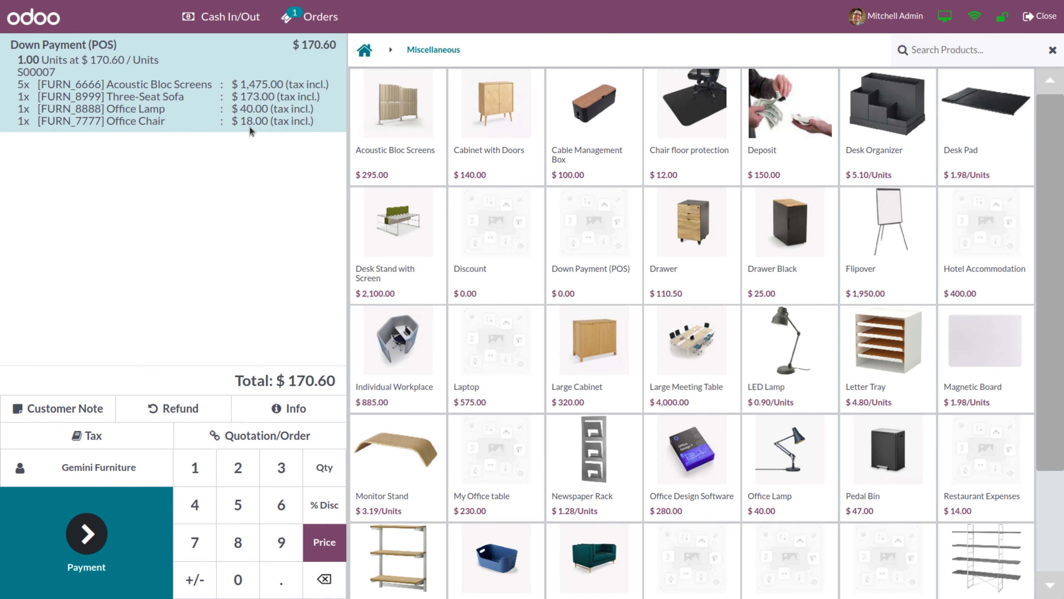
left_click(91, 535)
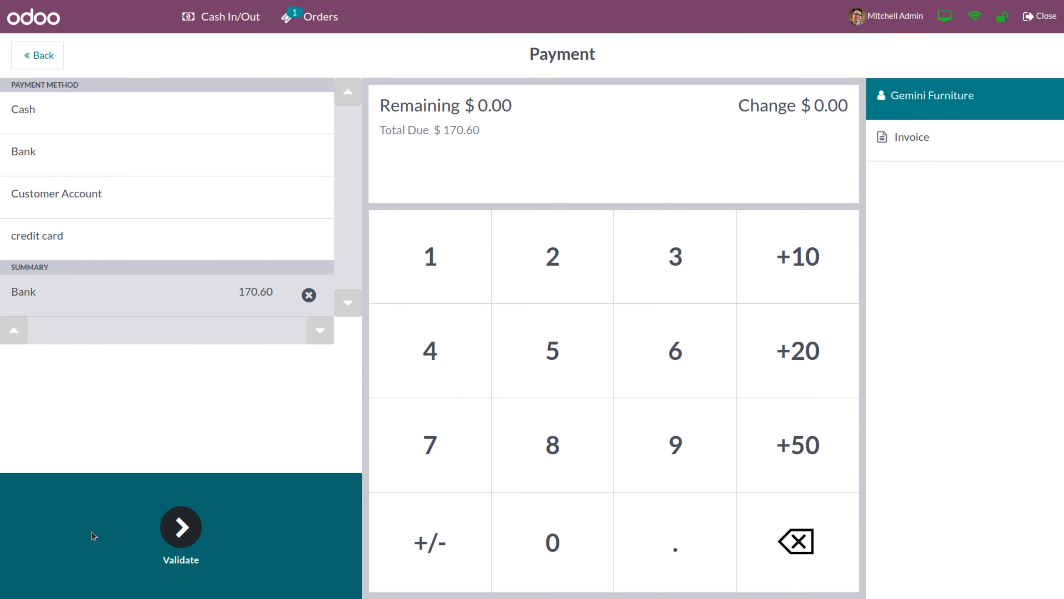
Validate the $170.60 Bank payment and close the session with 3482 counted cash
left_click(182, 529)
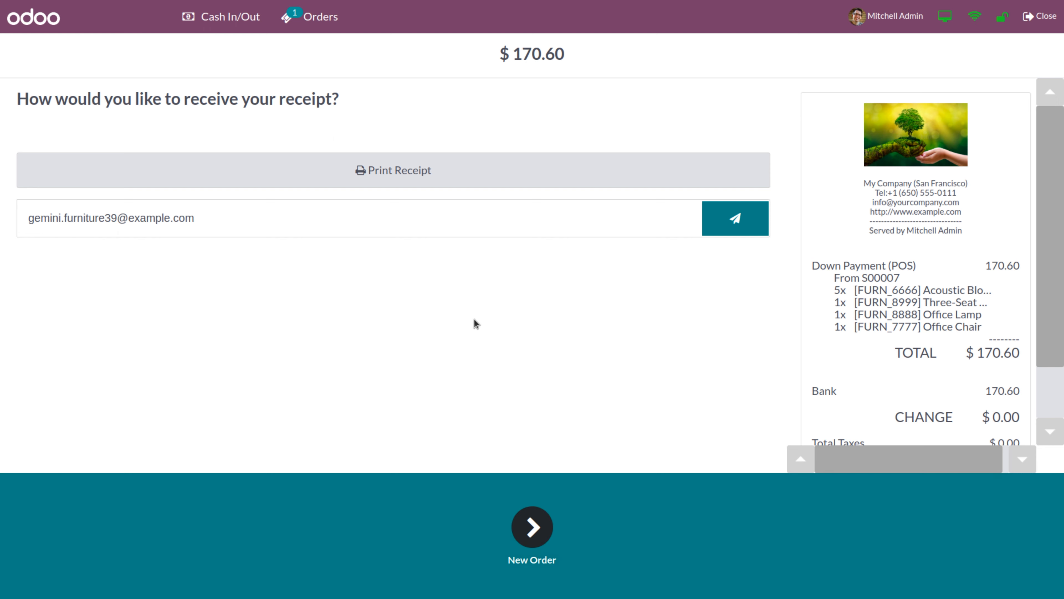
left_click(532, 527)
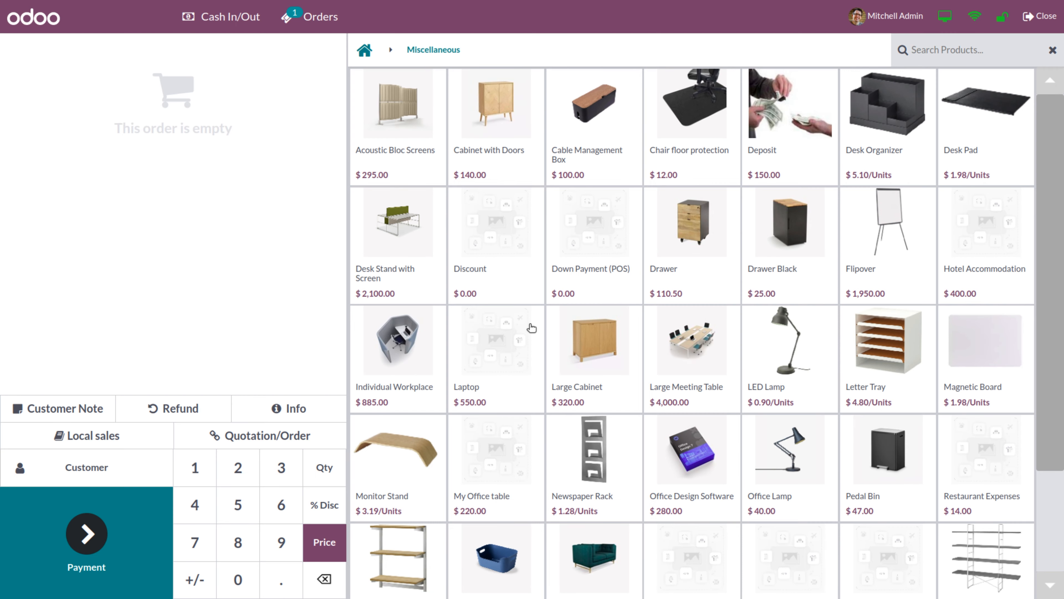
left_click(1044, 17)
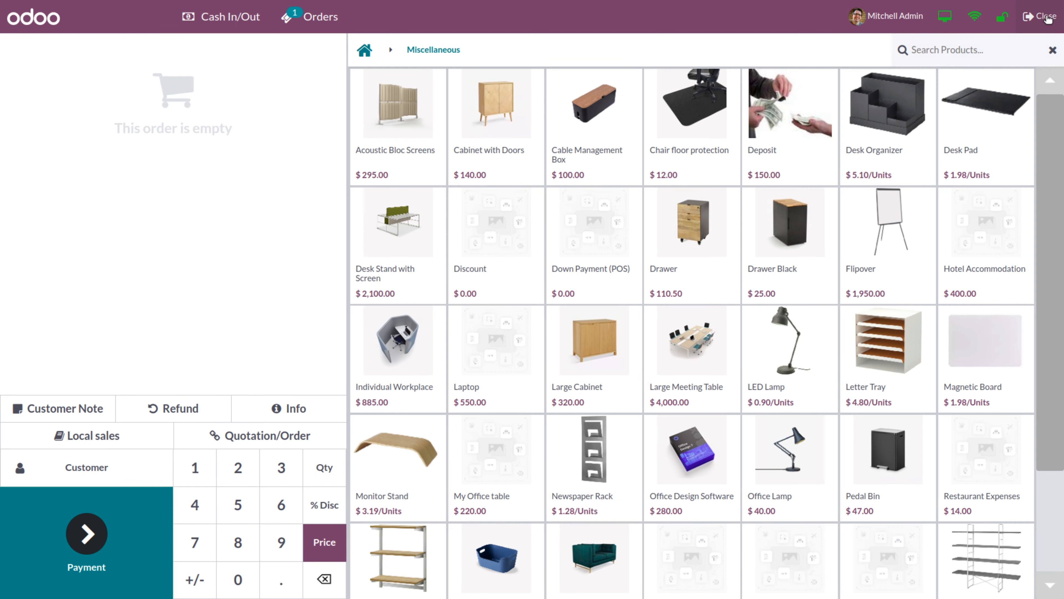
left_click(589, 231)
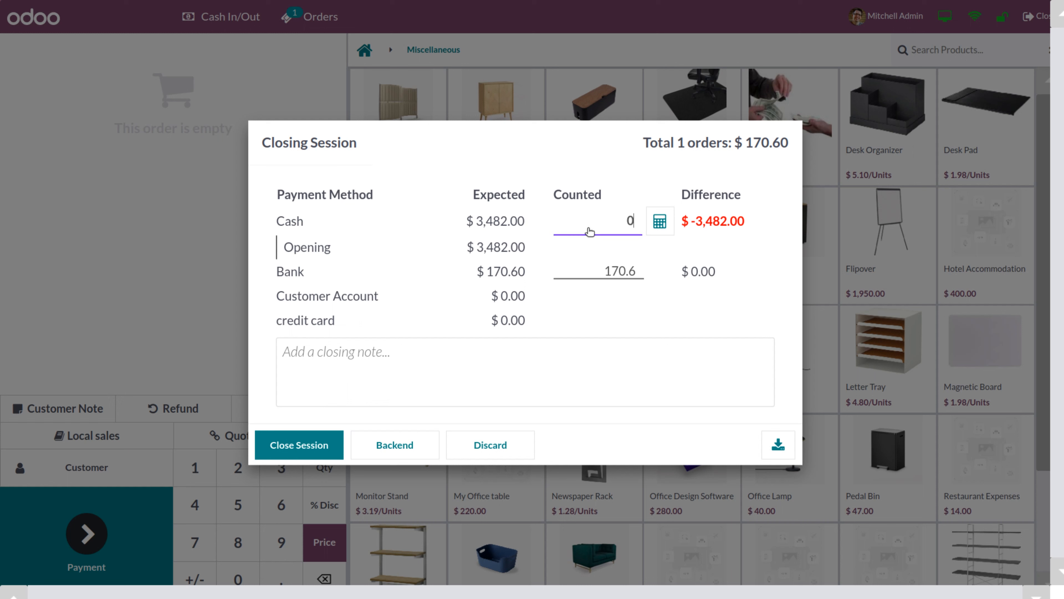
type("3482")
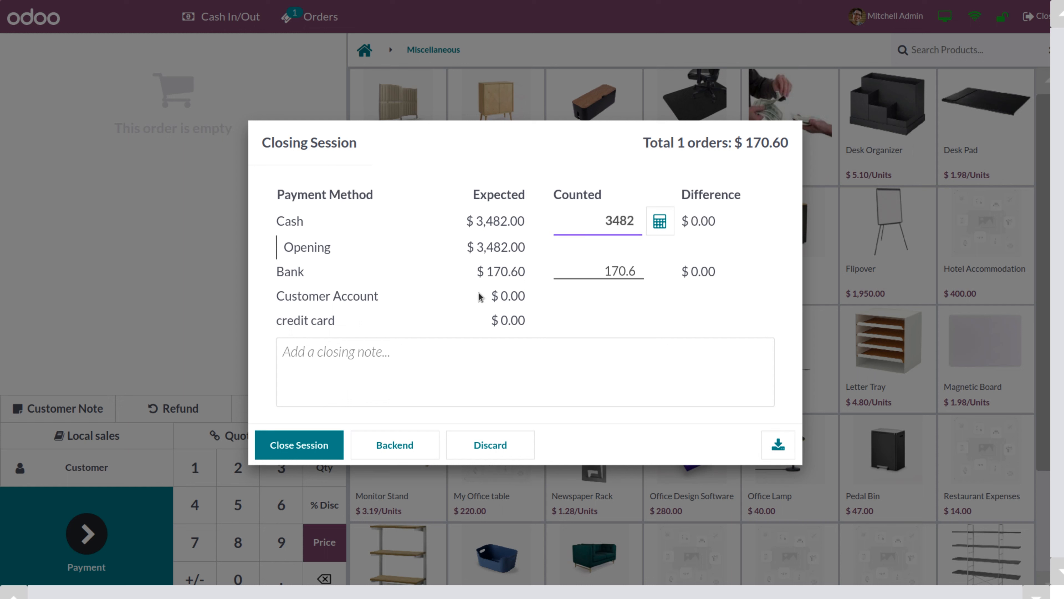
left_click(306, 447)
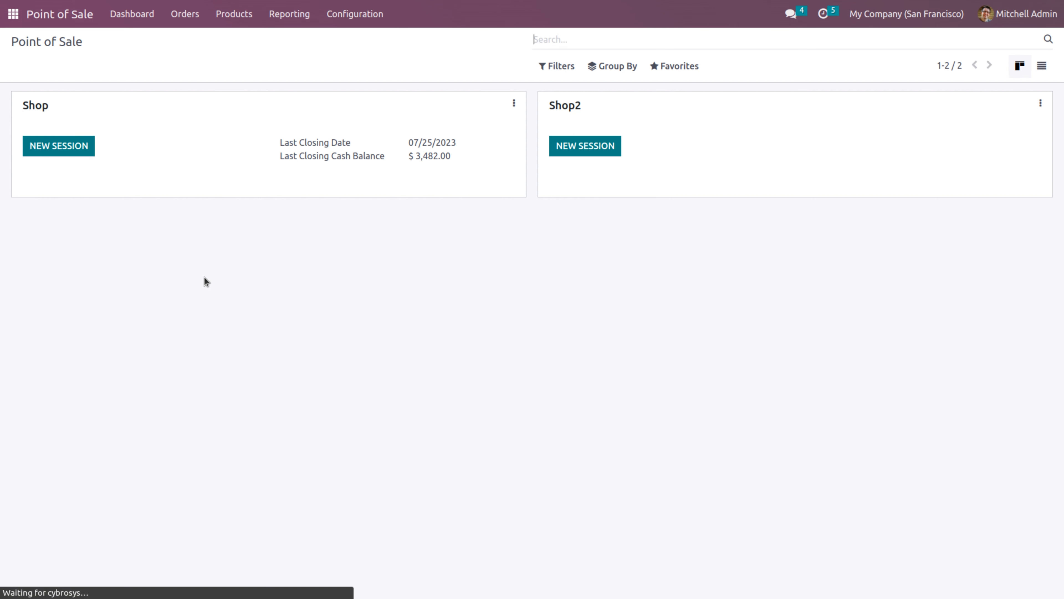
Open sales order S00007 in Sales and check its Down Payment (POS) line
left_click(13, 13)
type("sa")
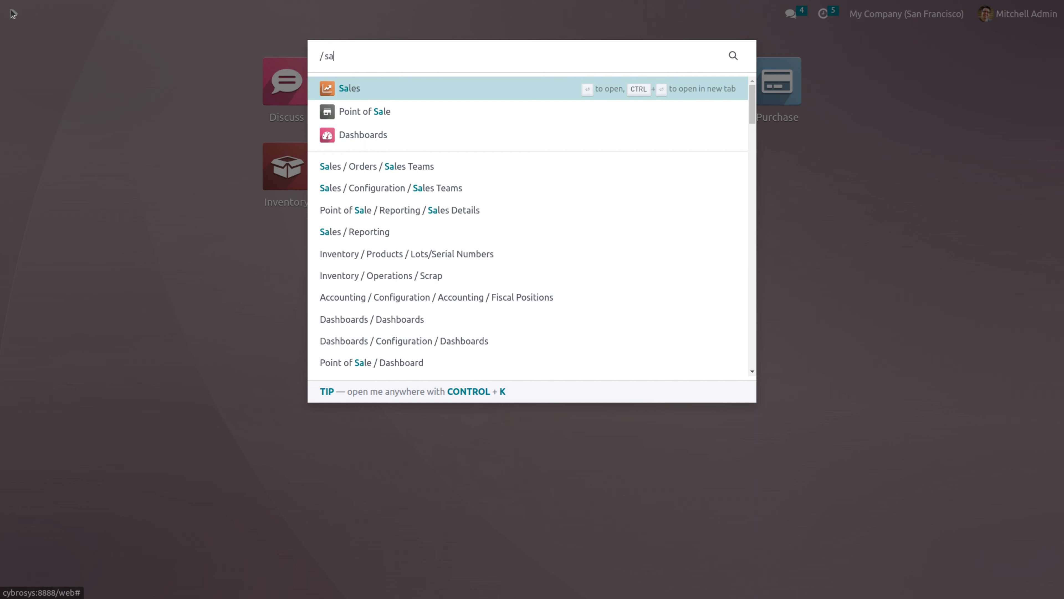
left_click(349, 88)
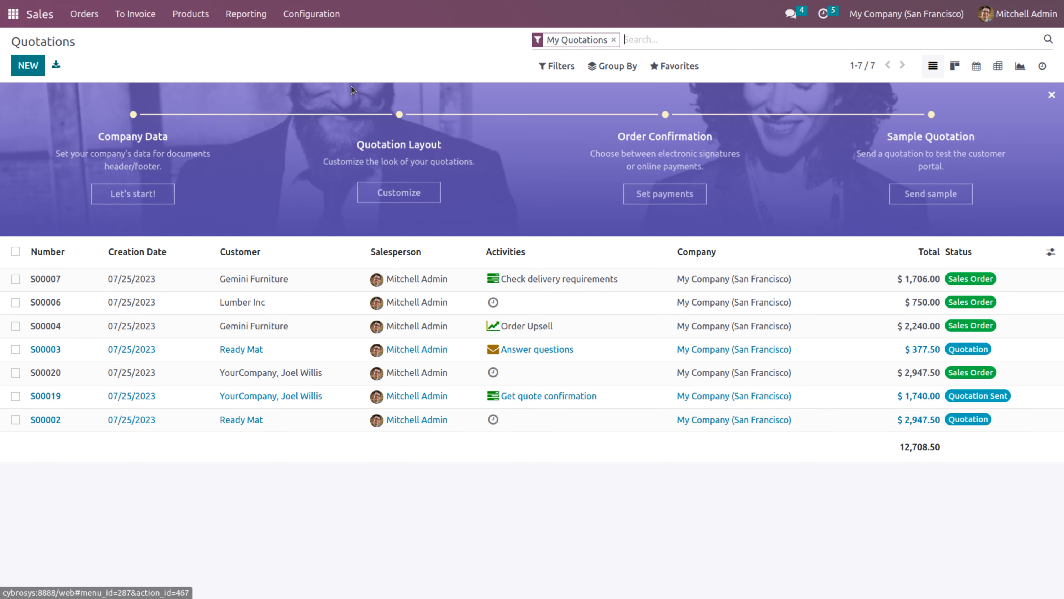
left_click(213, 285)
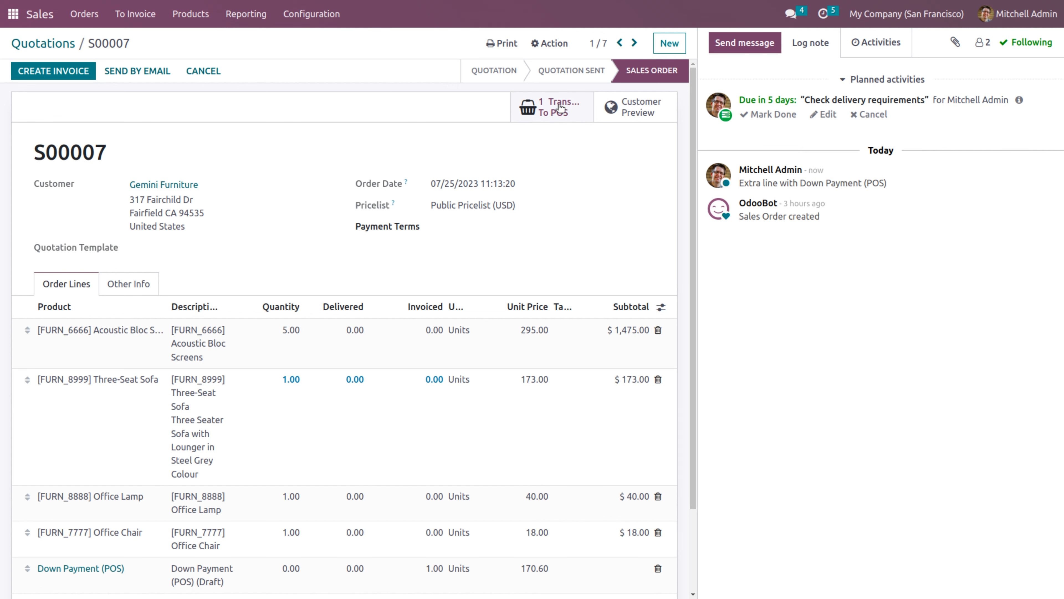
left_click_drag(693, 97, 690, 252)
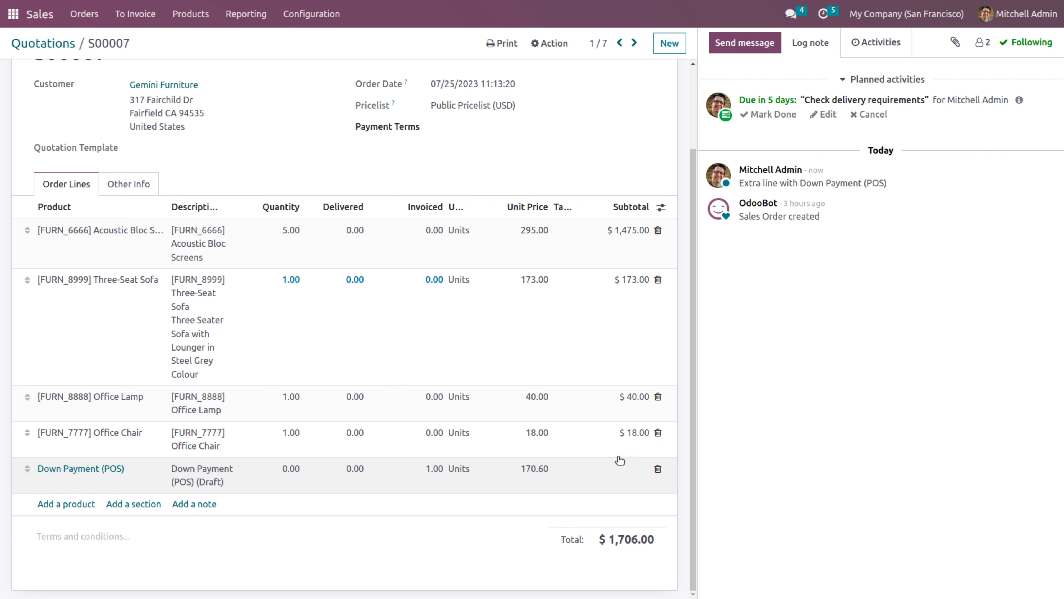
left_click_drag(692, 447, 693, 283)
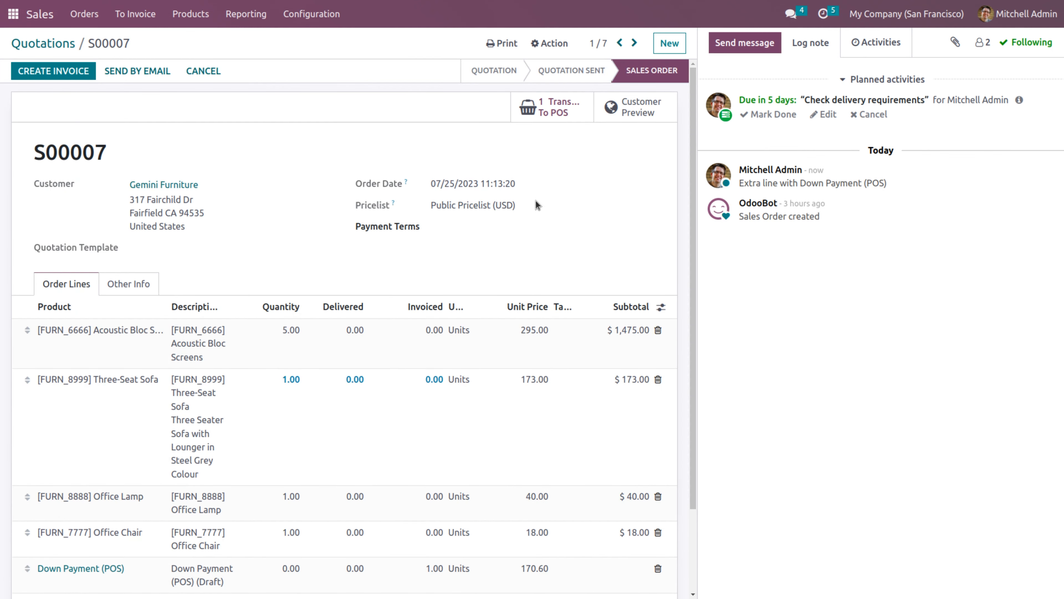
Inspect S00007's linked POS order Shop/0007, posted at $170.60, then return to the home menu
left_click(553, 110)
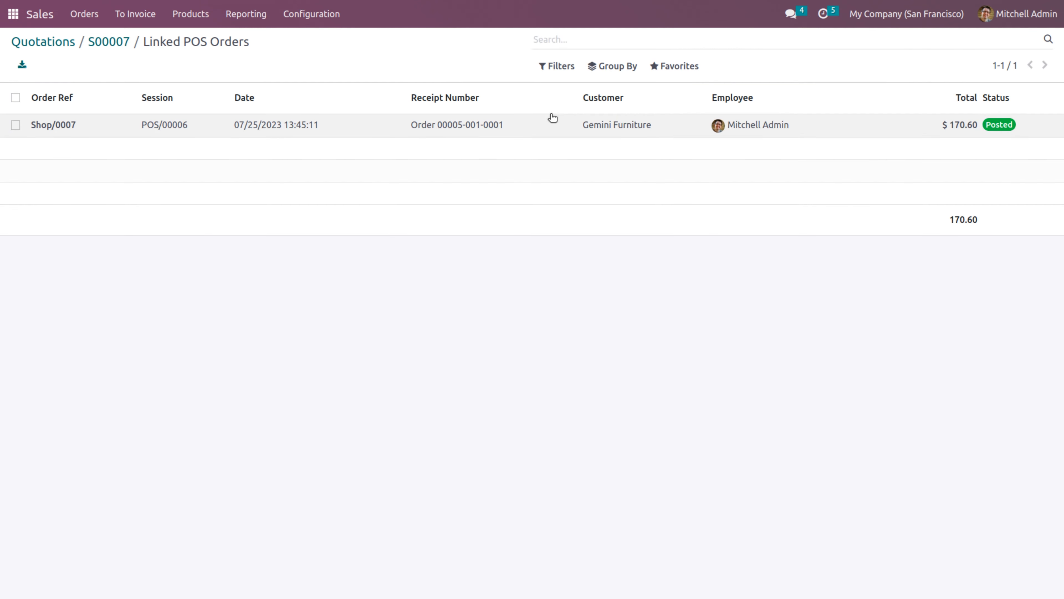
left_click(523, 130)
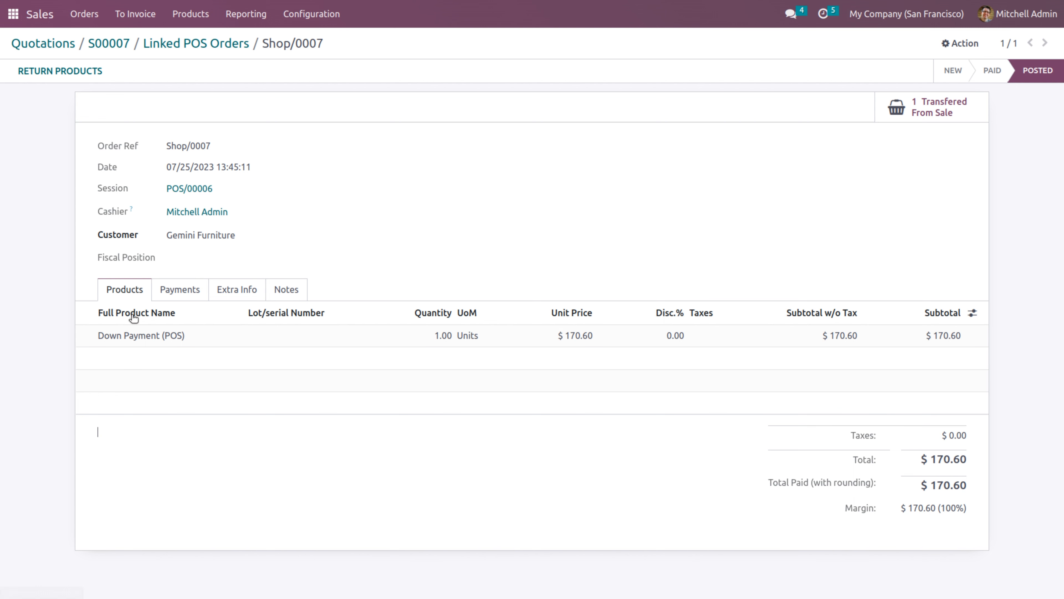
left_click(40, 17)
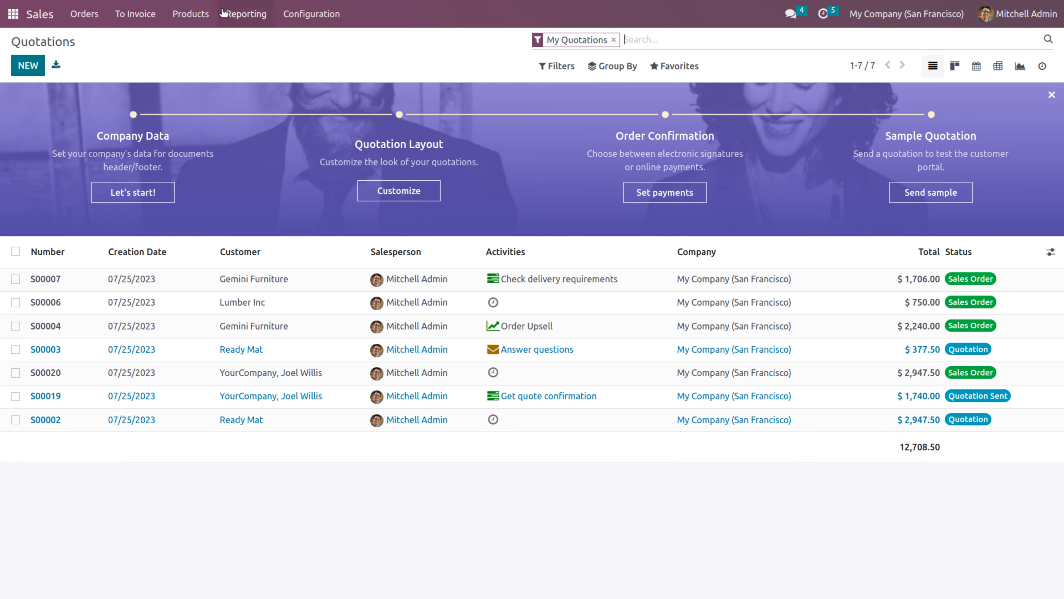
left_click(13, 13)
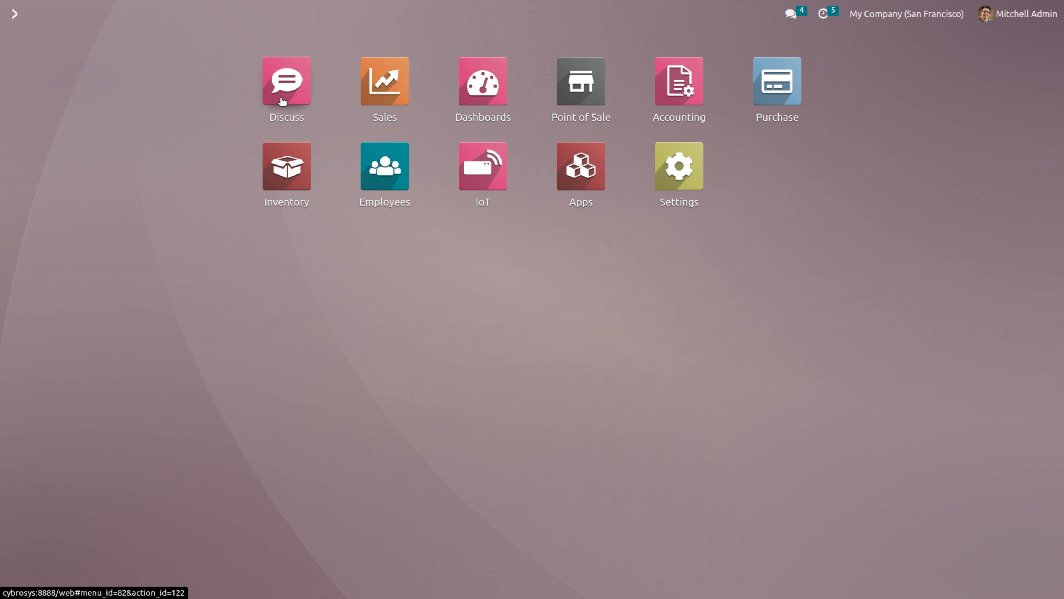
Start a new Shop session as the administrator cashier and show the sale orders list
left_click(590, 102)
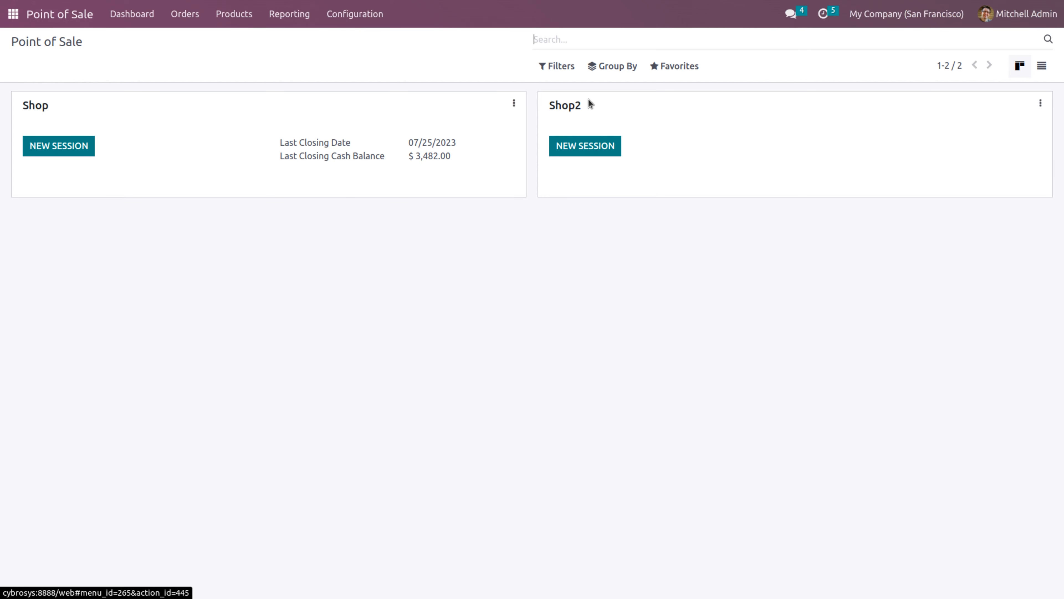
left_click(75, 151)
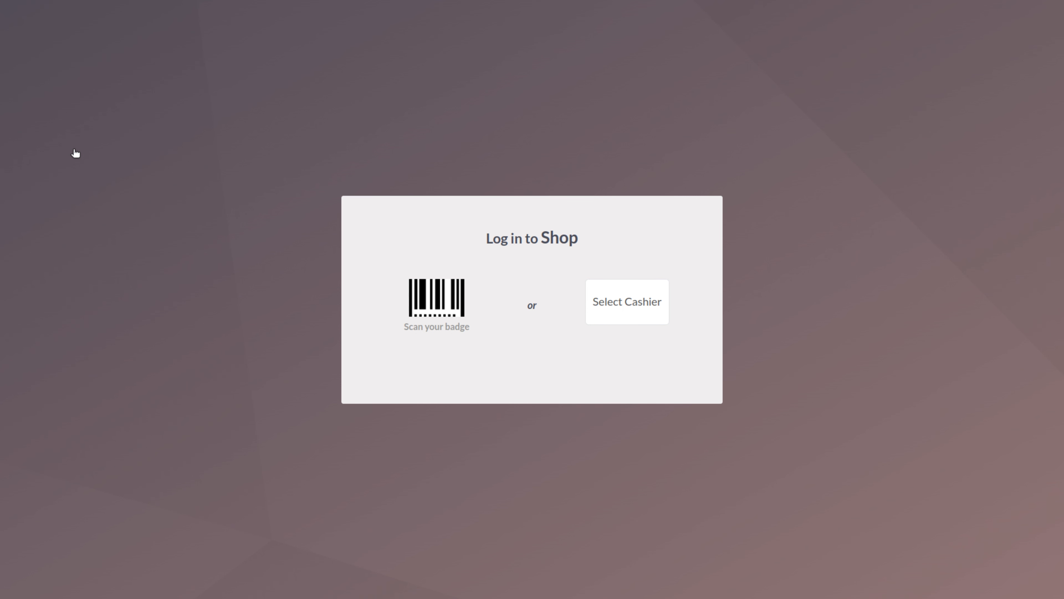
left_click(627, 302)
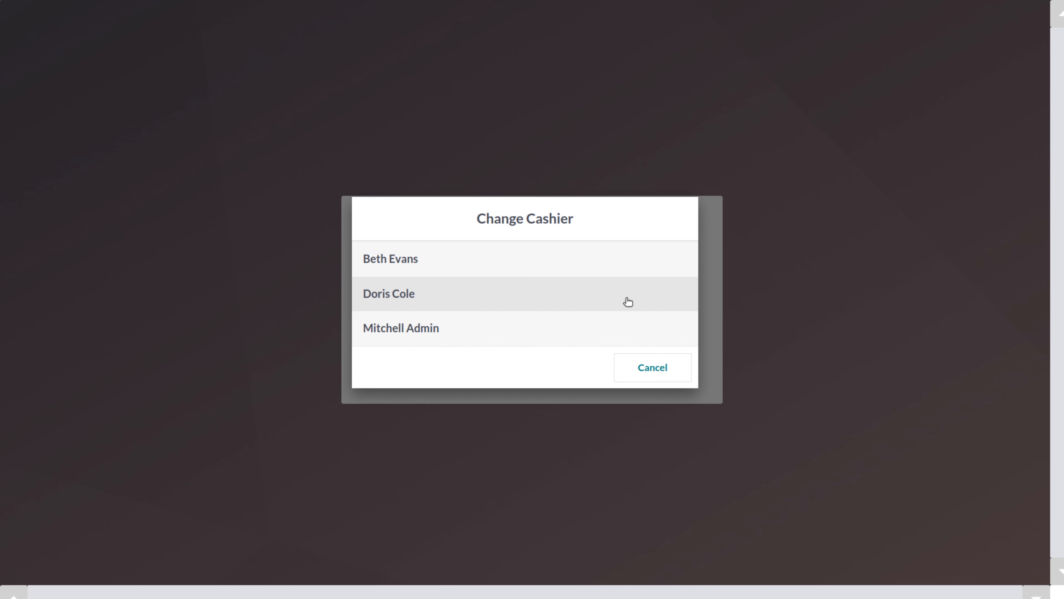
left_click(471, 327)
left_click(527, 360)
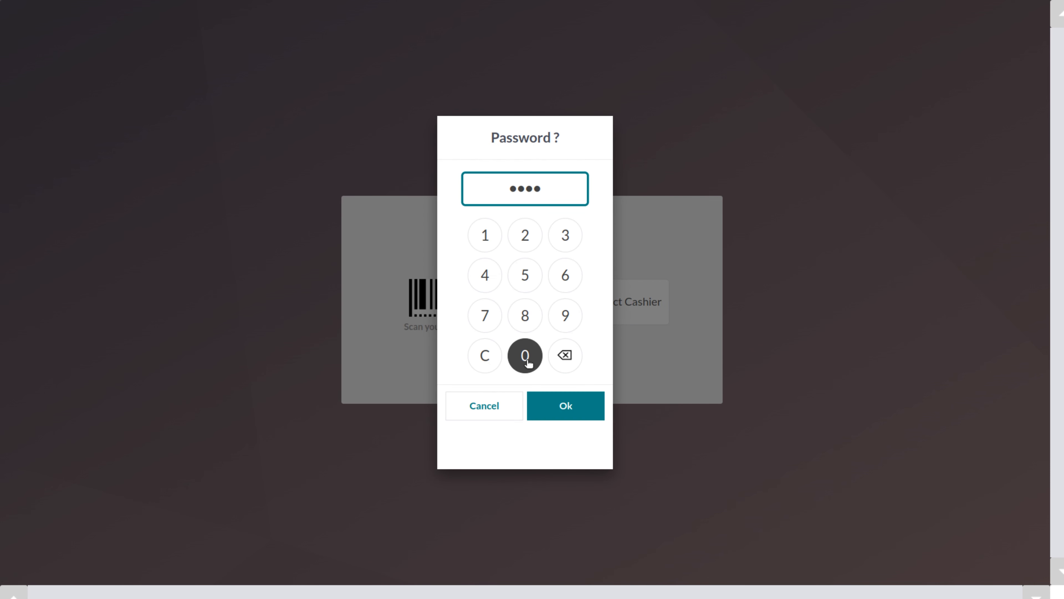
left_click(550, 408)
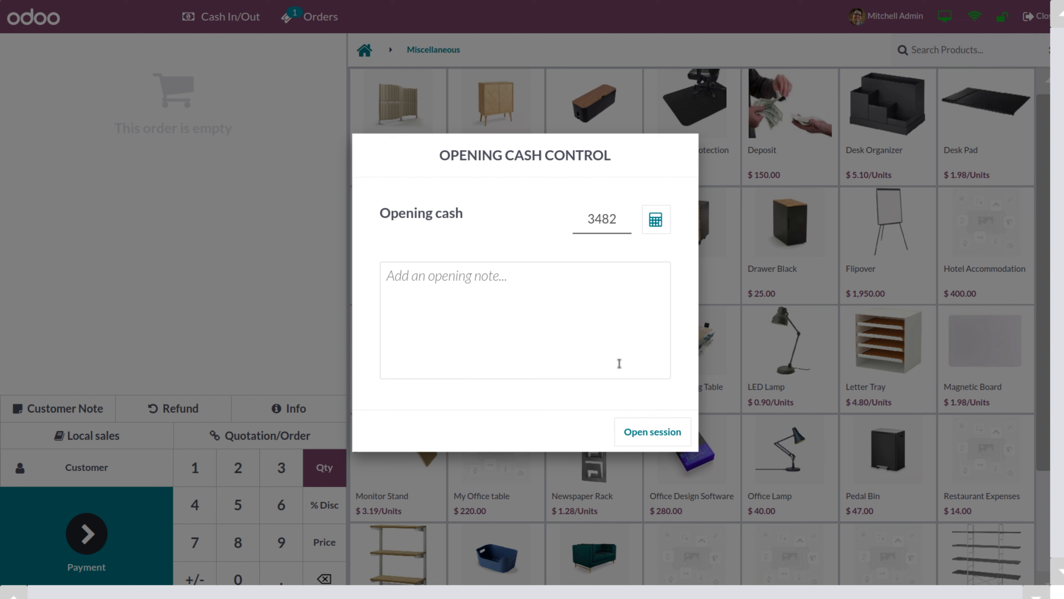
left_click(638, 440)
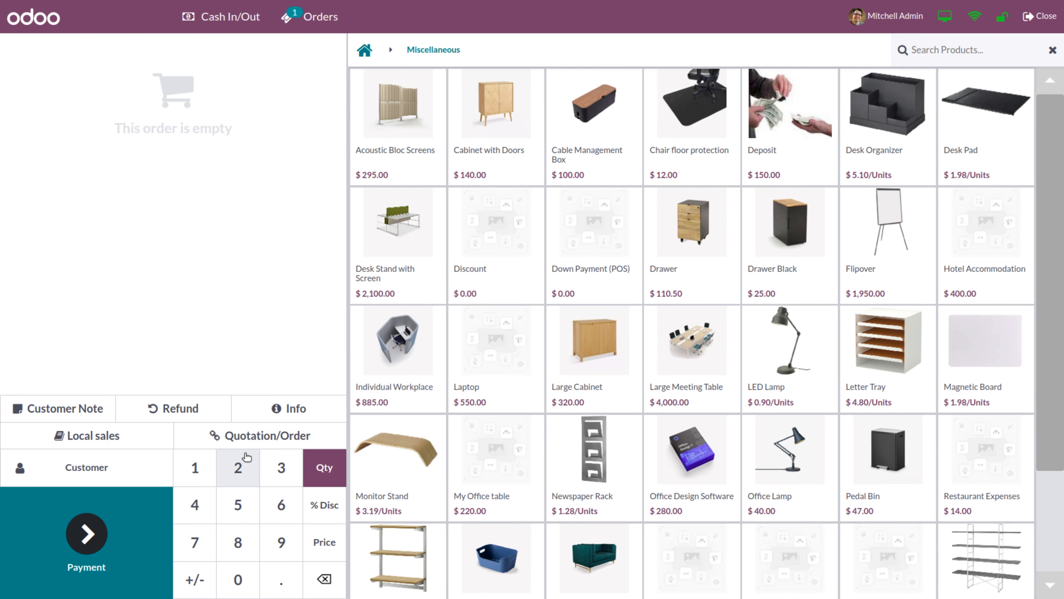
left_click(262, 441)
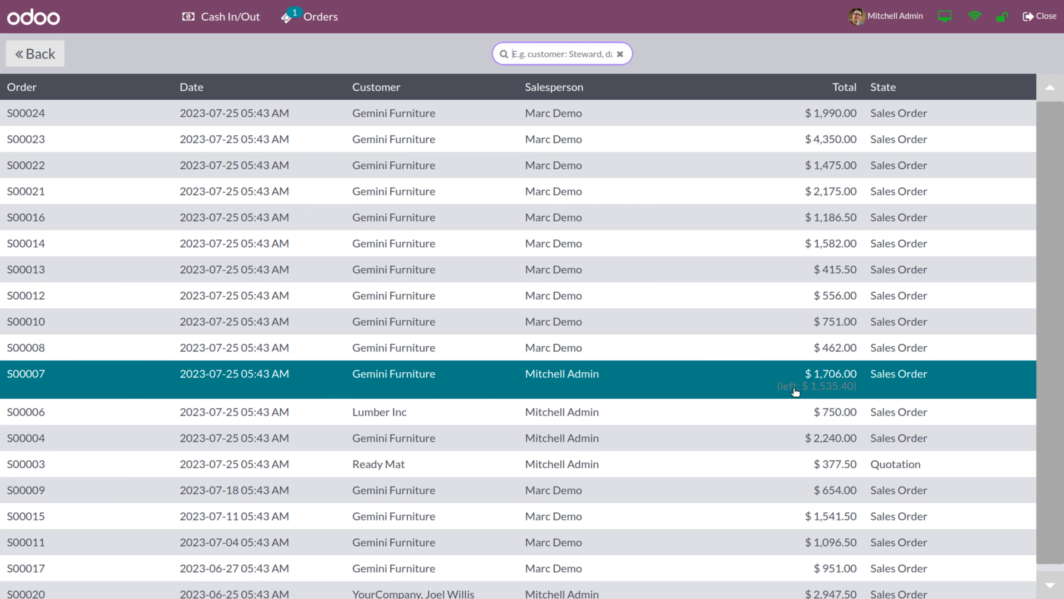
Load sale order S00007, settle it fully with a $1,535.40 Bank payment, and start a new order
left_click(786, 384)
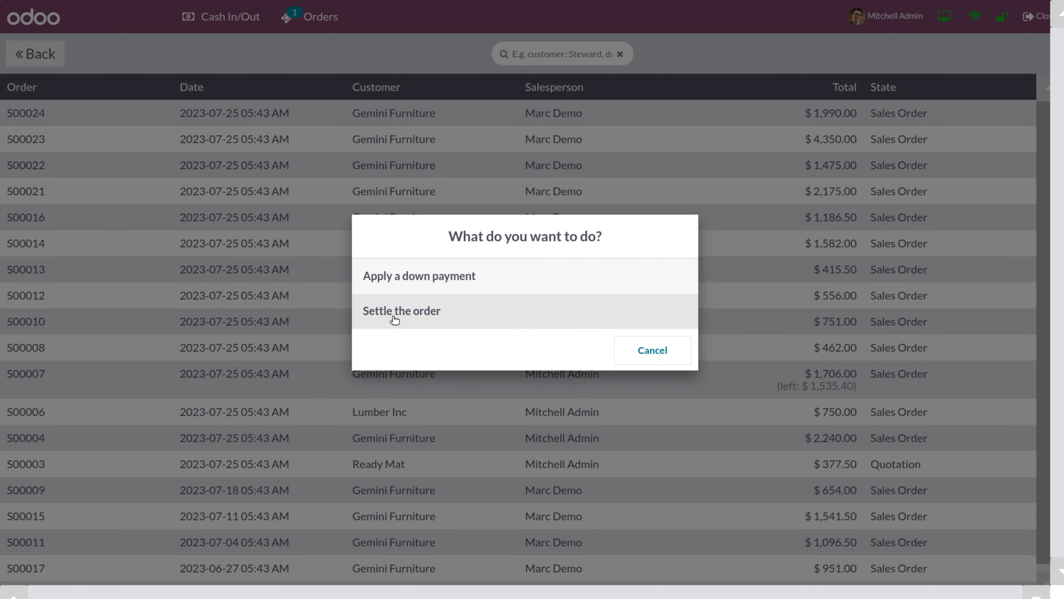
left_click(615, 311)
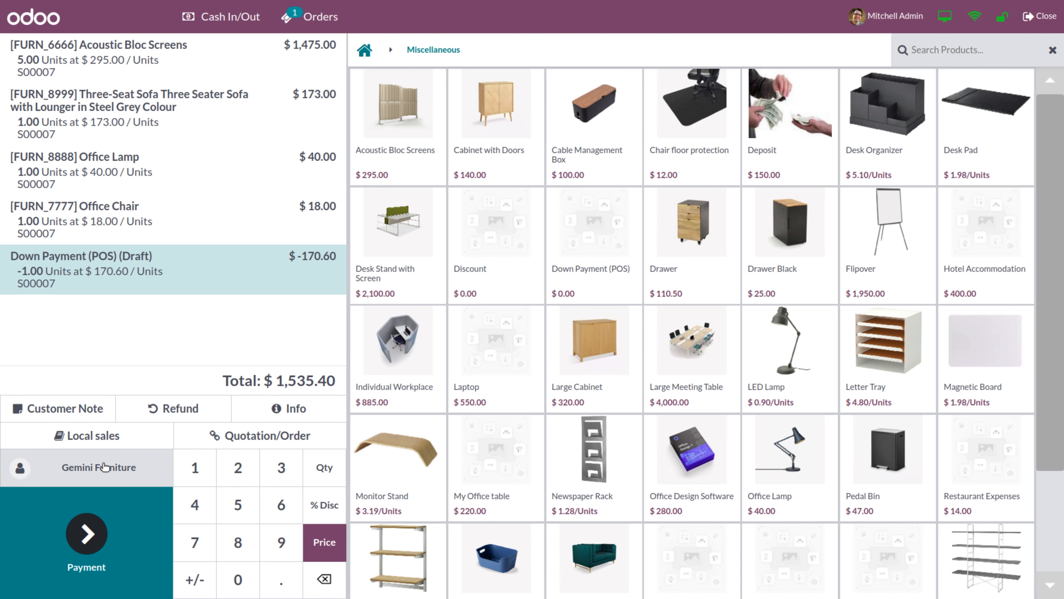
left_click(87, 536)
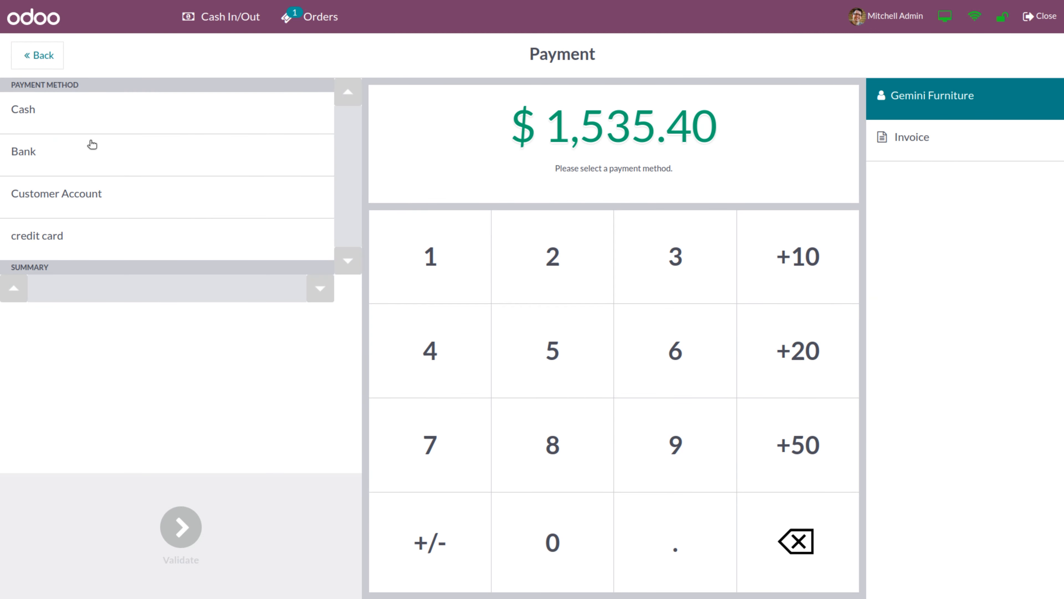
left_click(93, 151)
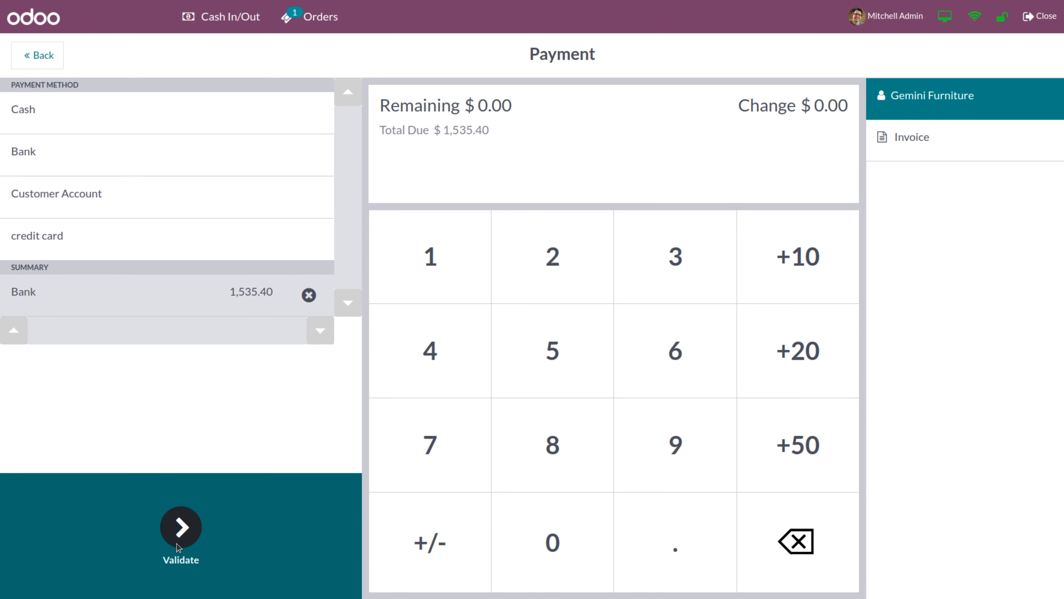
left_click(179, 545)
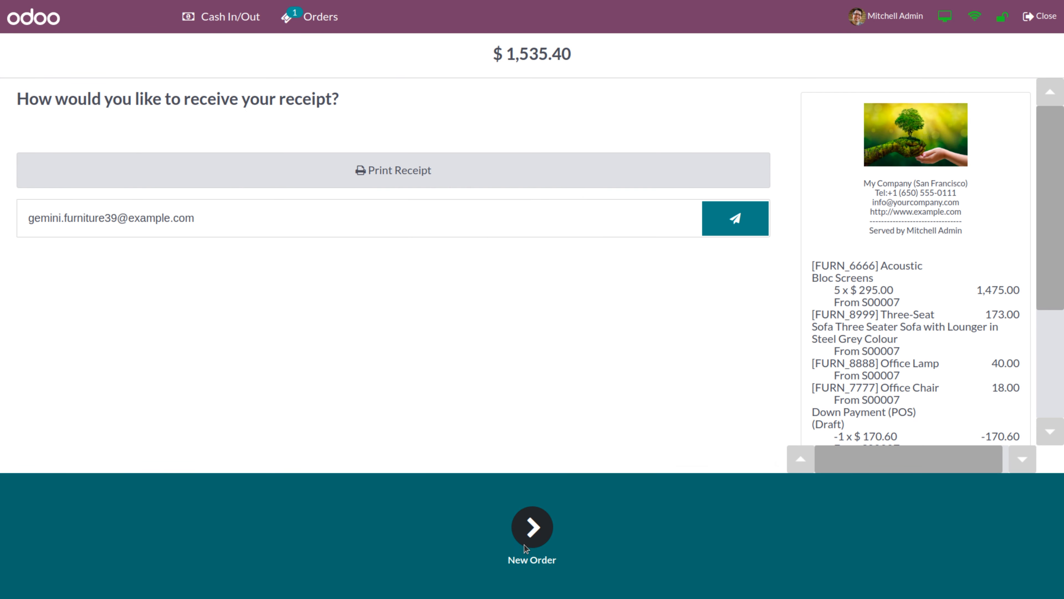
left_click(529, 540)
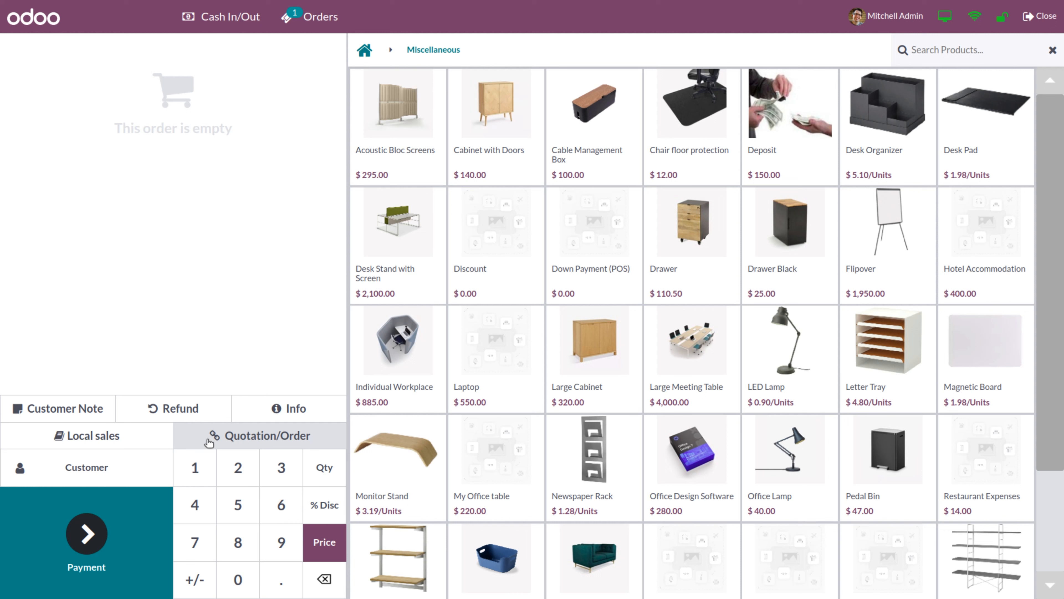
Browse and search the customer list for 'fer', then leave it without assigning anyone
left_click(97, 467)
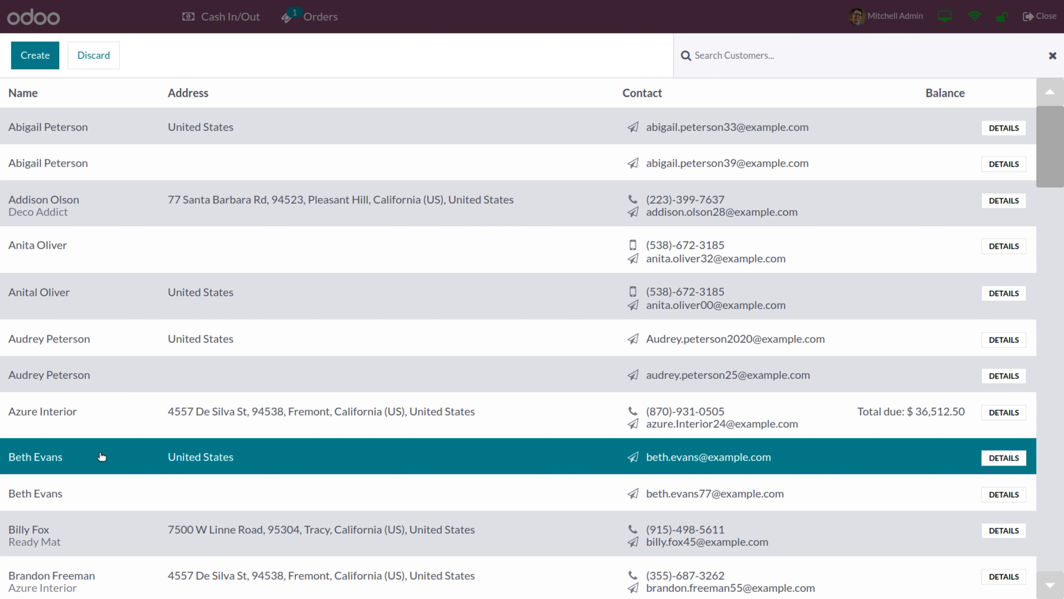
left_click(102, 457)
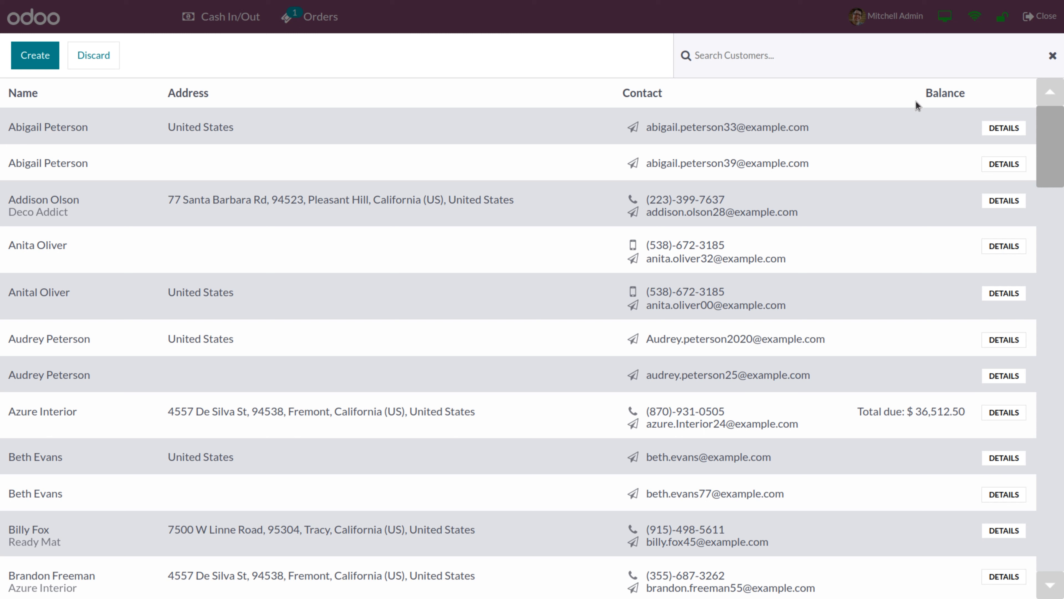
scroll(1054, 155, "down", 1)
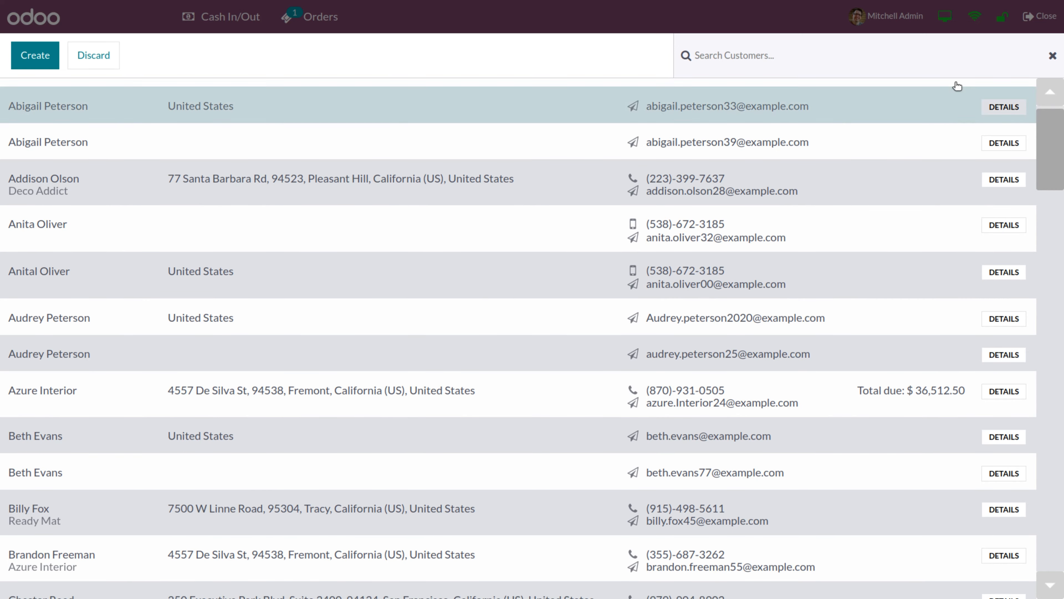
left_click(913, 59)
type("fern")
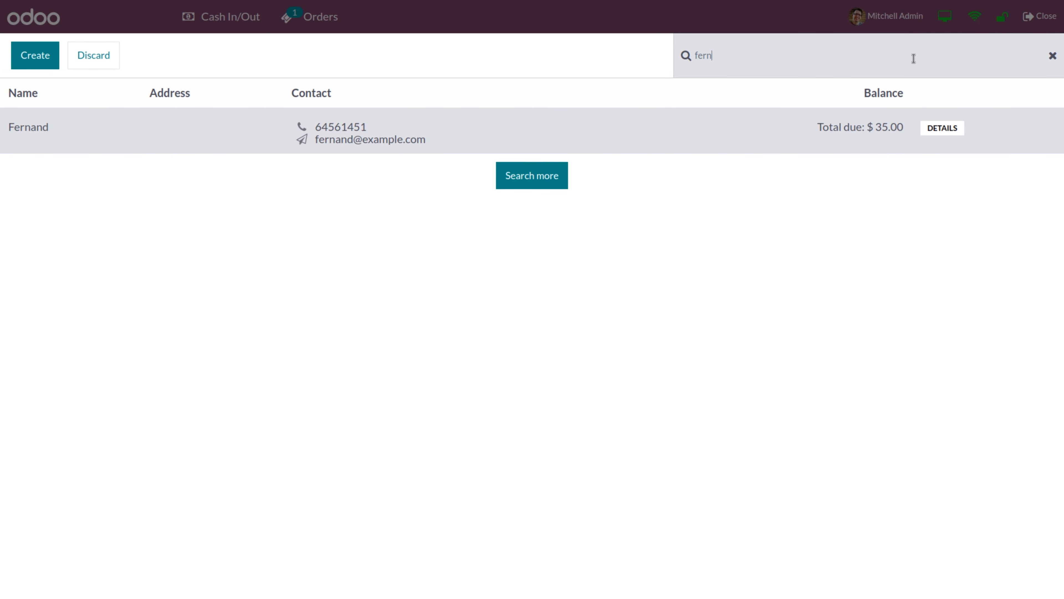
left_click(872, 128)
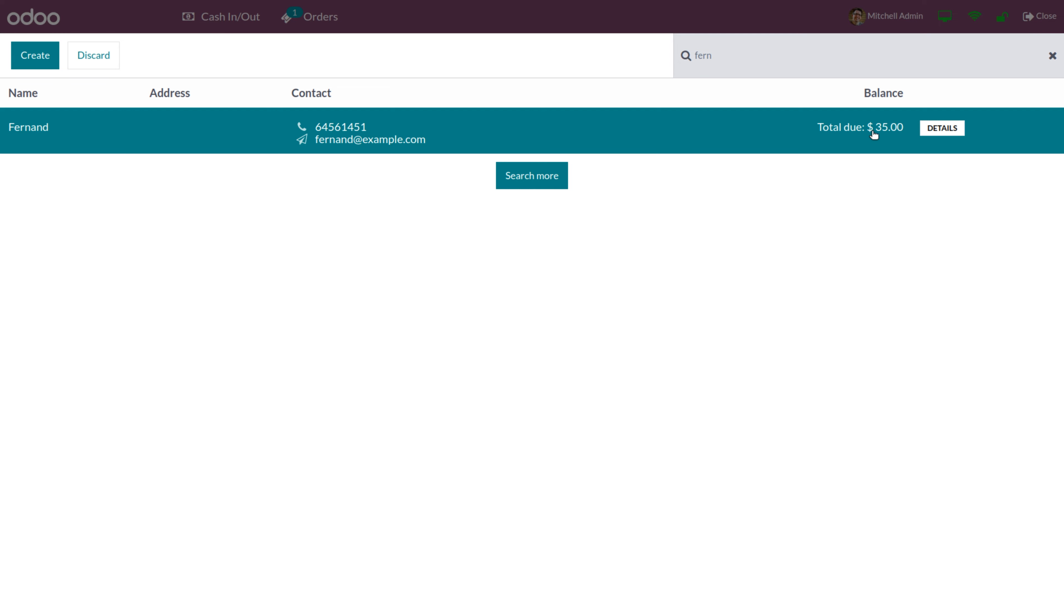
left_click(825, 142)
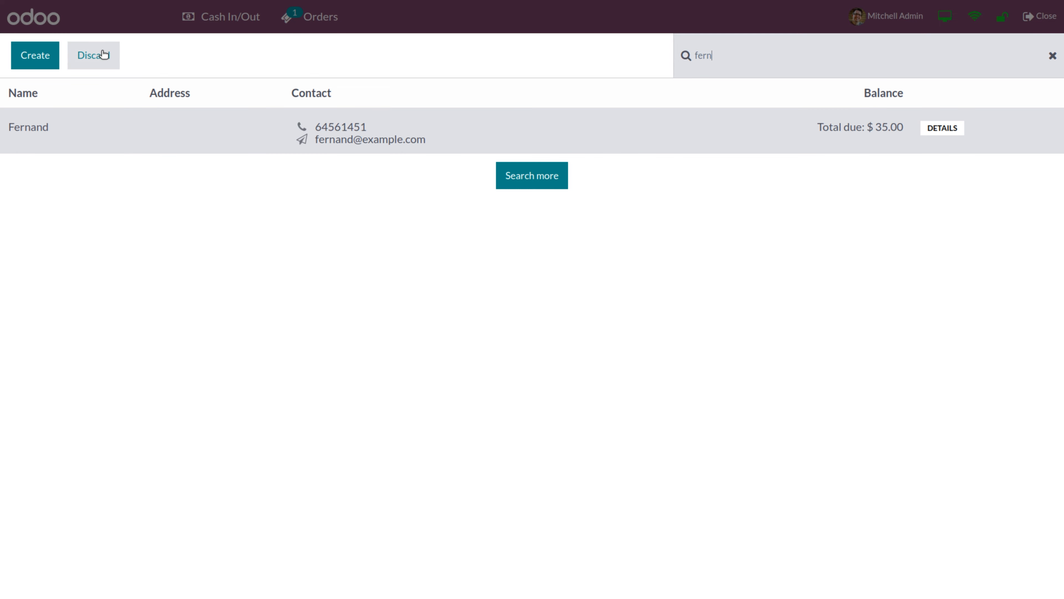
left_click(92, 55)
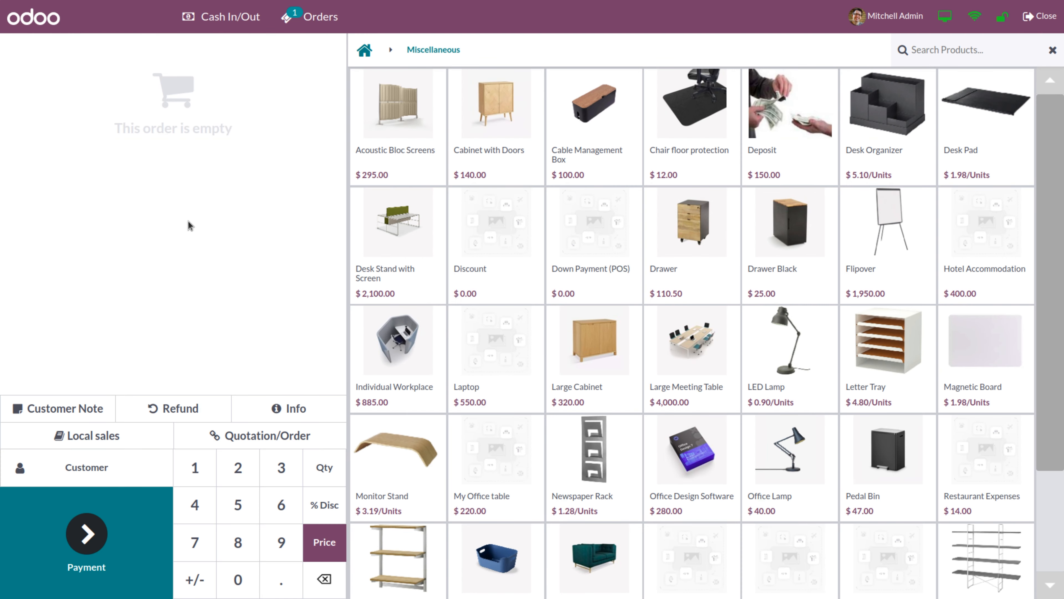
Assign the customer found by searching 'fer' to the order and add Acoustic Bloc Screens
left_click(102, 469)
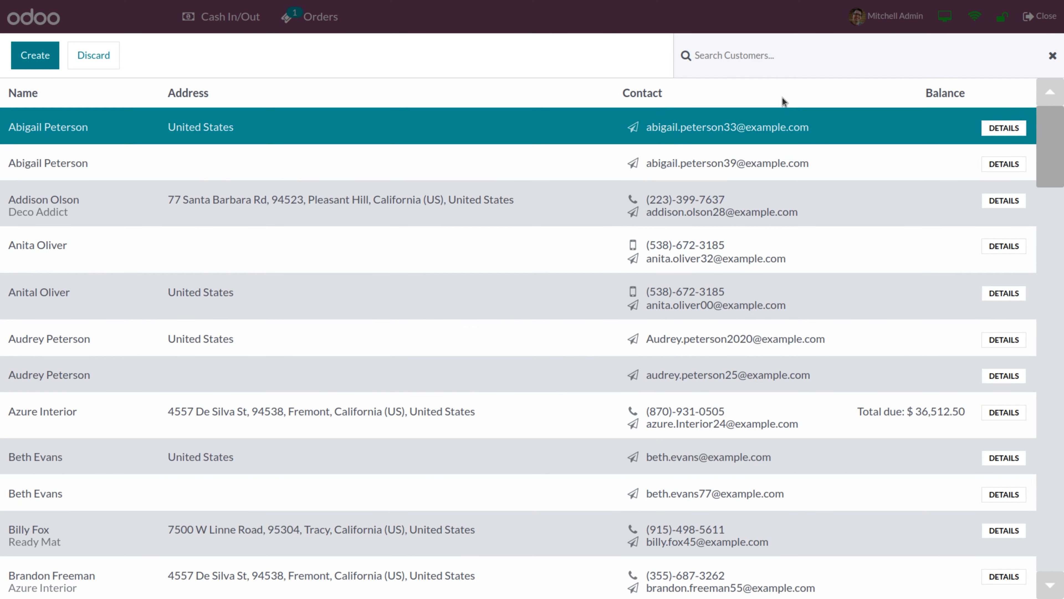
left_click(753, 55)
type("fer")
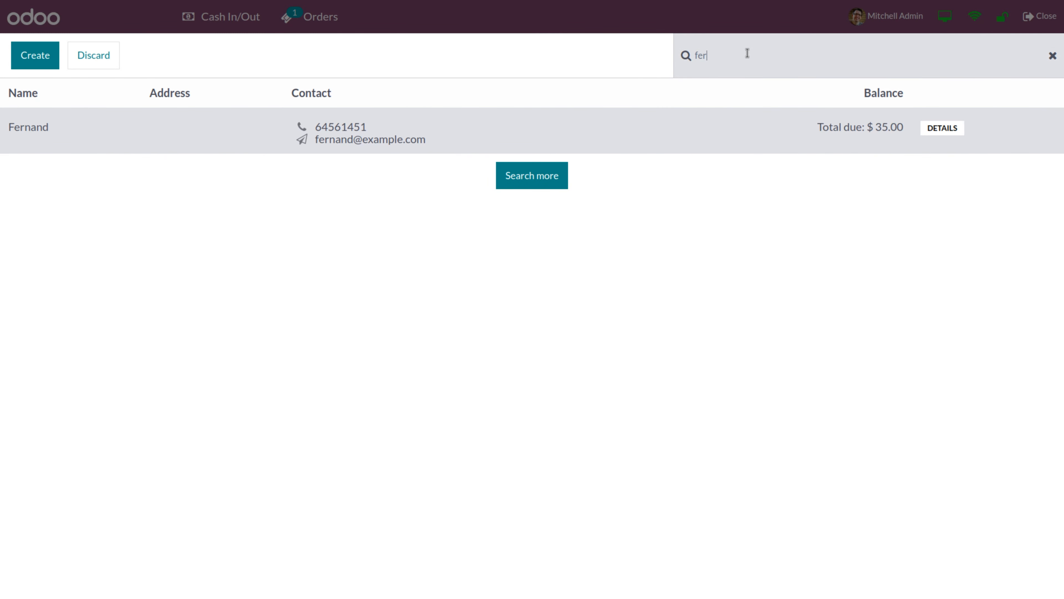
left_click(513, 131)
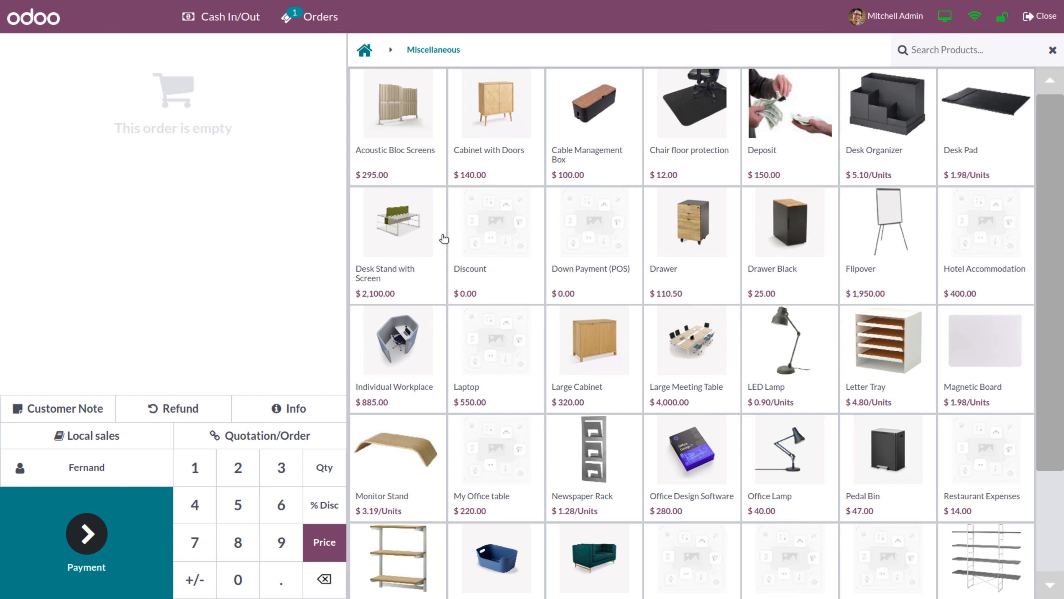
left_click(410, 167)
Add Cabinet with Doors, pay the $435.00 total via Customer Account, and begin closing the session
left_click(487, 151)
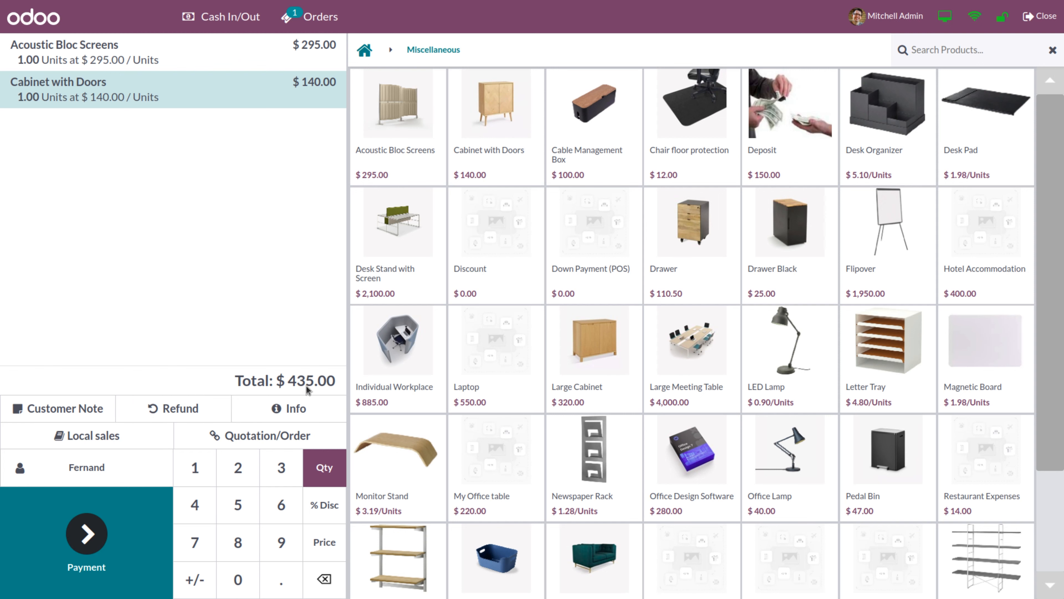
left_click(101, 533)
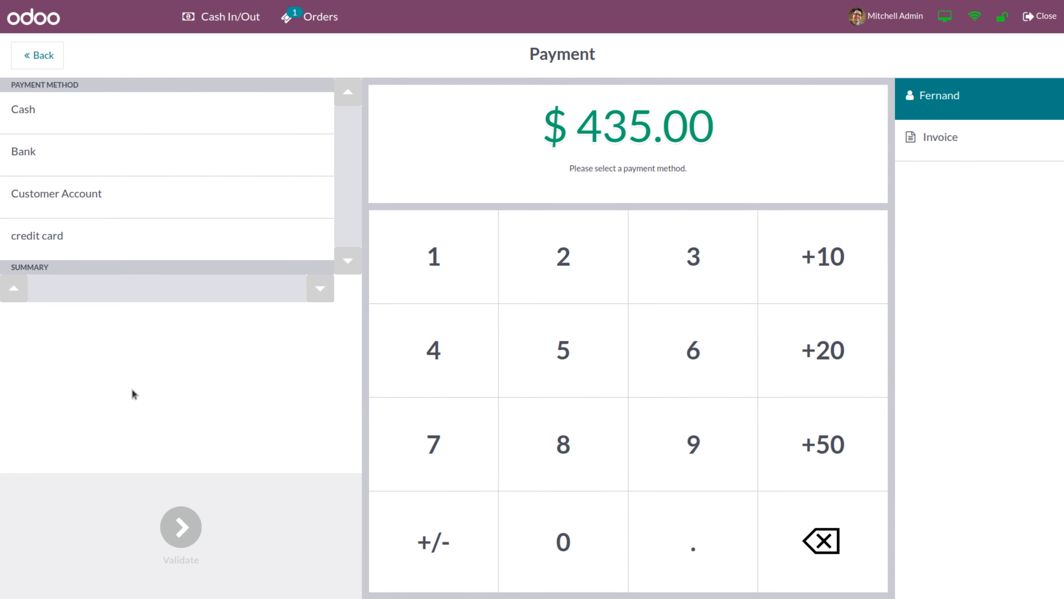
left_click(135, 201)
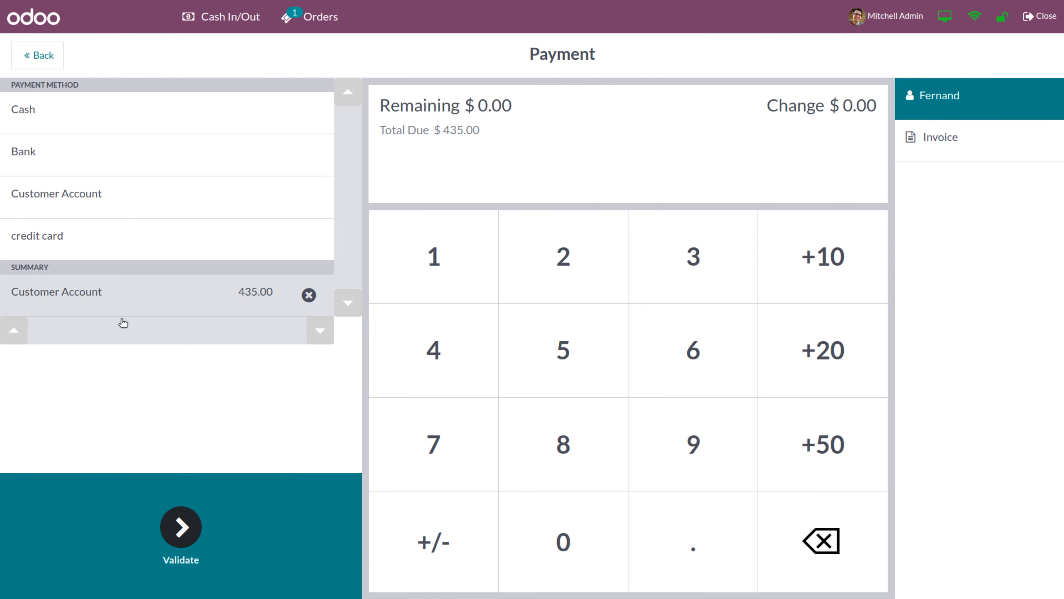
left_click(180, 507)
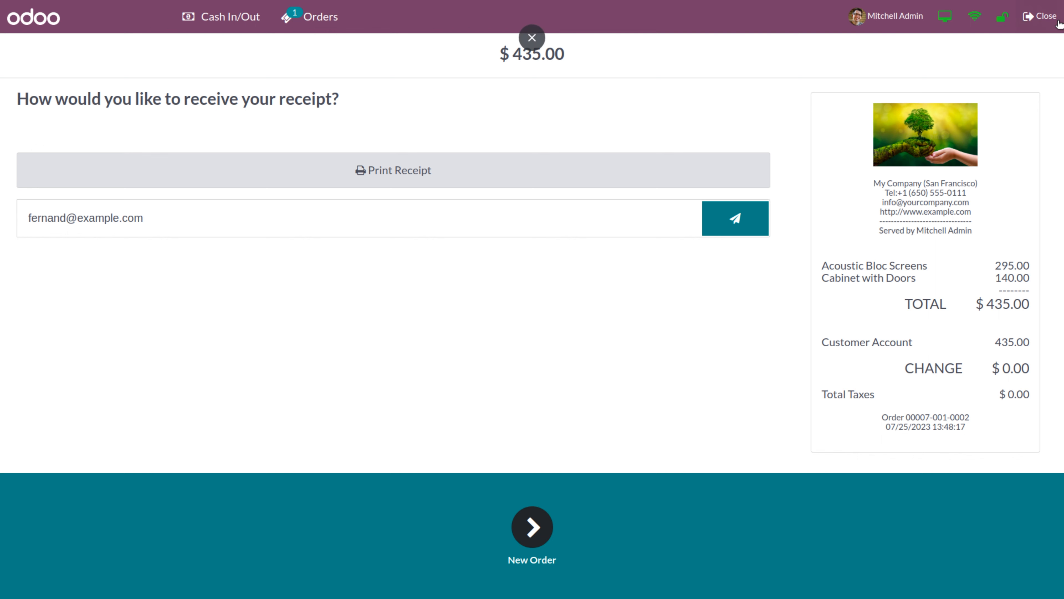
left_click(1041, 21)
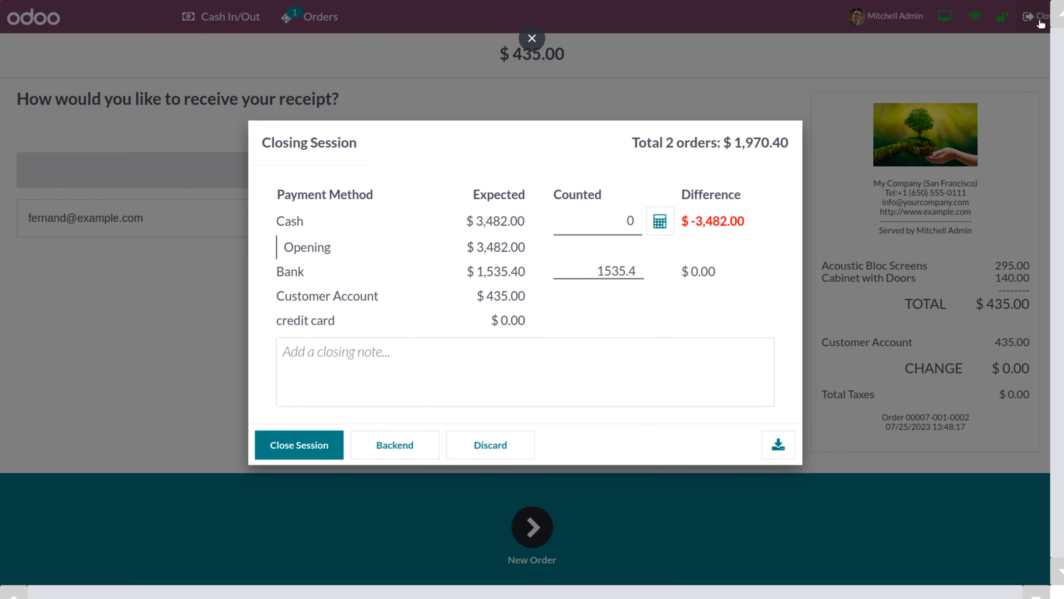
Enter 3482 as the counted cash and close the Shop session
left_click(590, 231)
type("3482")
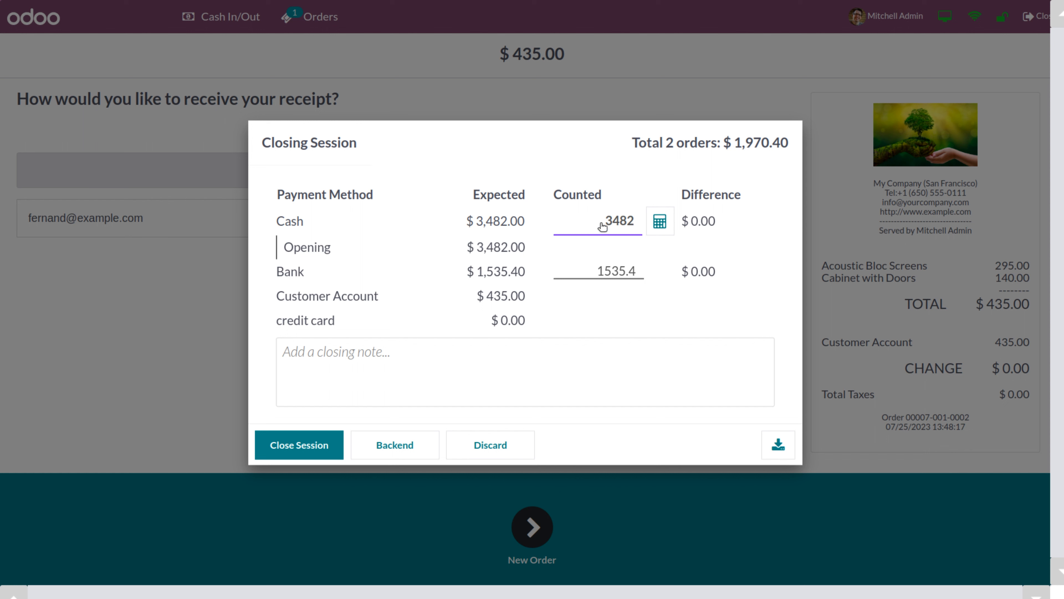
left_click(298, 450)
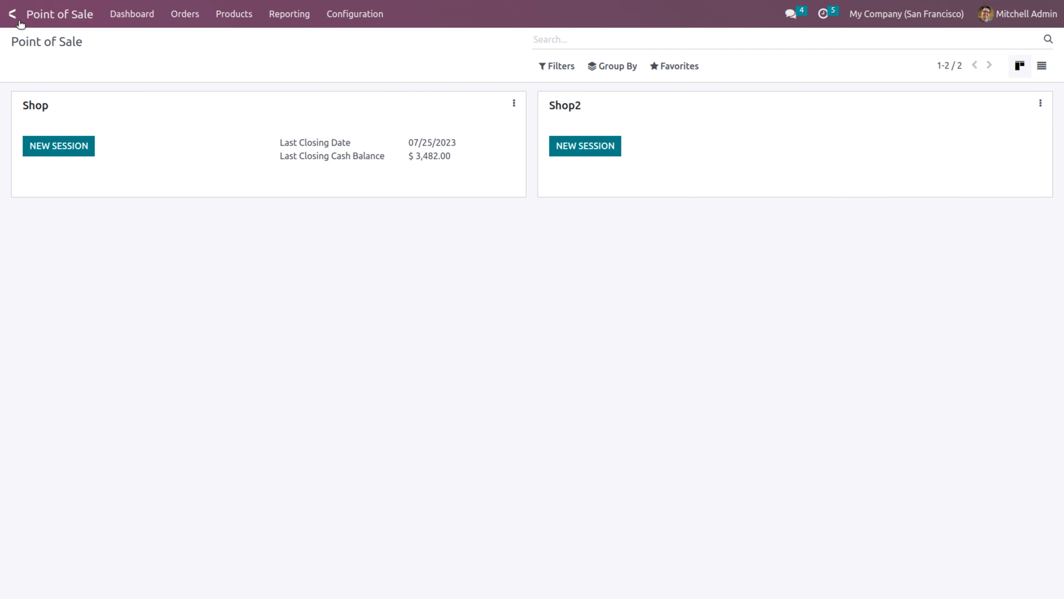
Switch to the Accounting app and open the Partner Ledger from Reporting
left_click(14, 16)
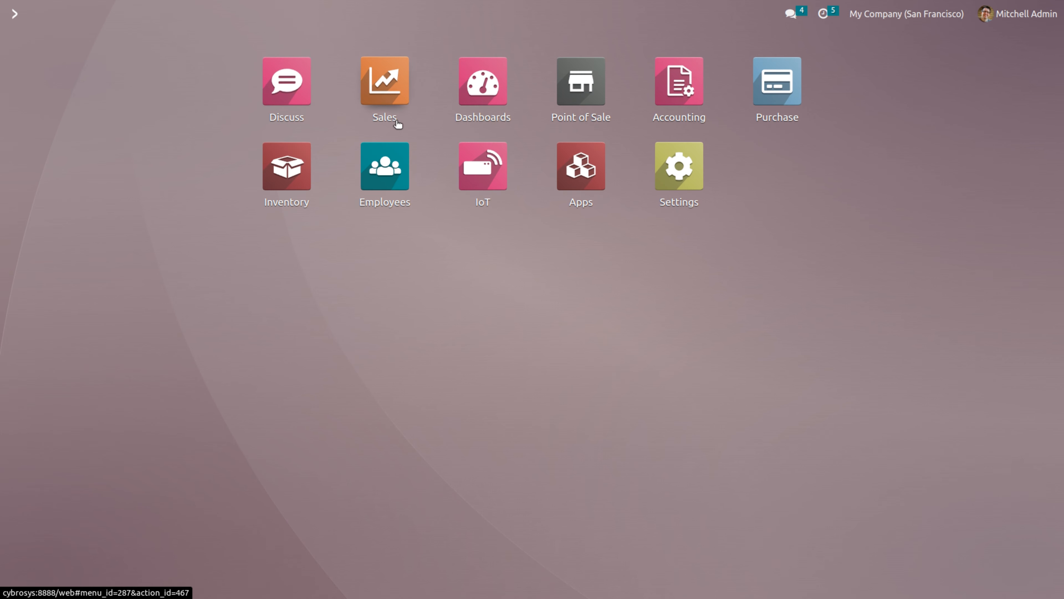
left_click(679, 121)
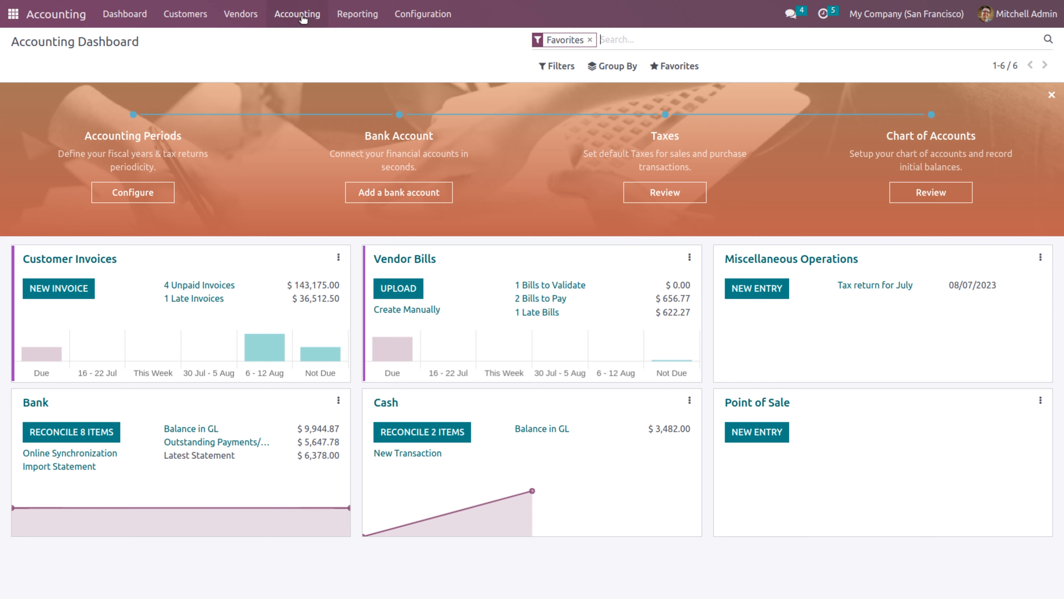
left_click(357, 21)
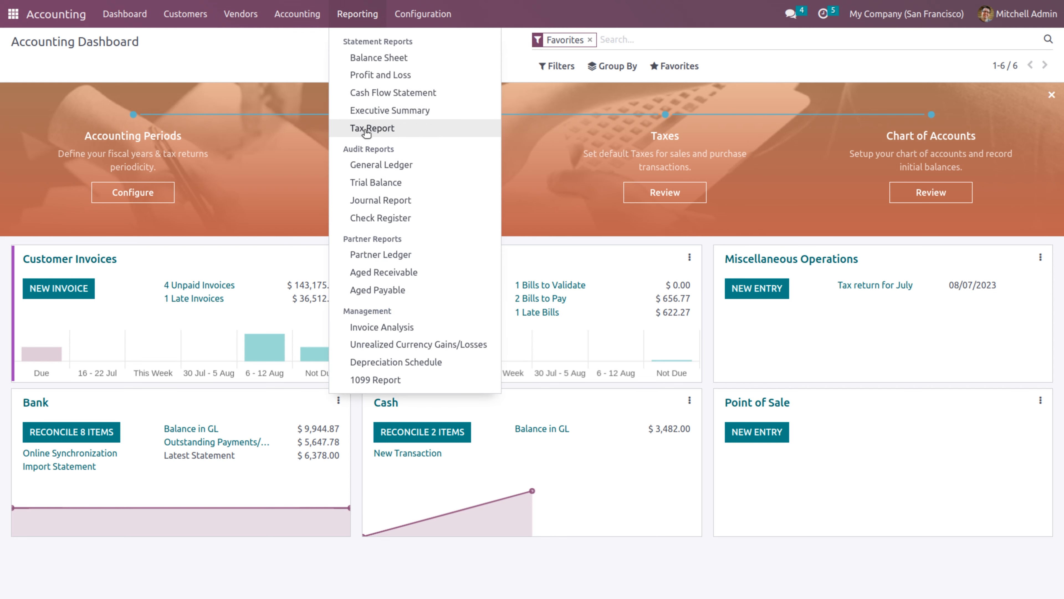
left_click(370, 255)
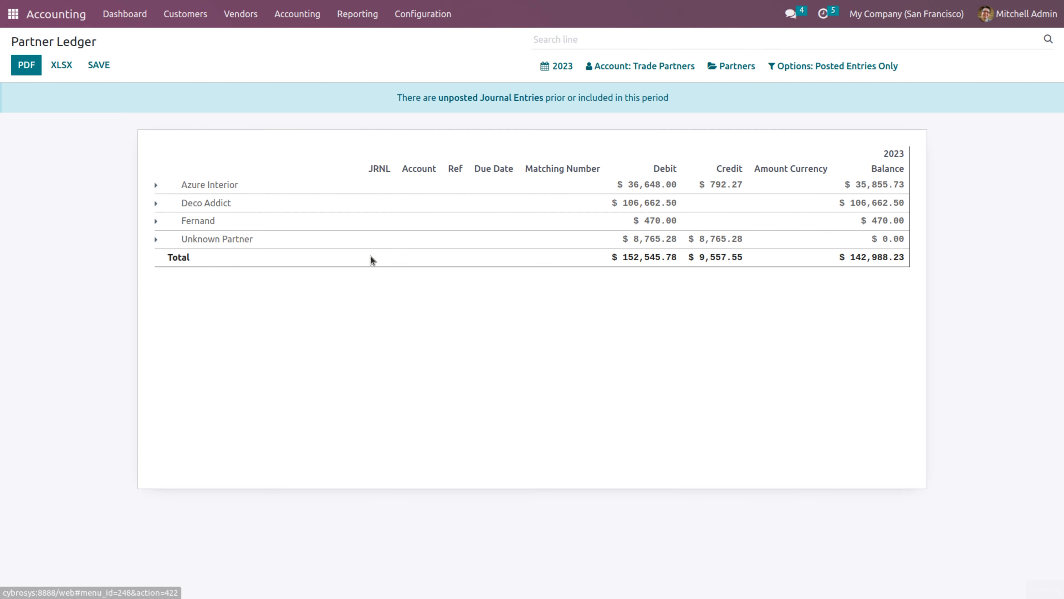
Limit the Partner Ledger to Receivable accounts, expand the $470.00 customer's entries, and return home
left_click(660, 68)
left_click(607, 92)
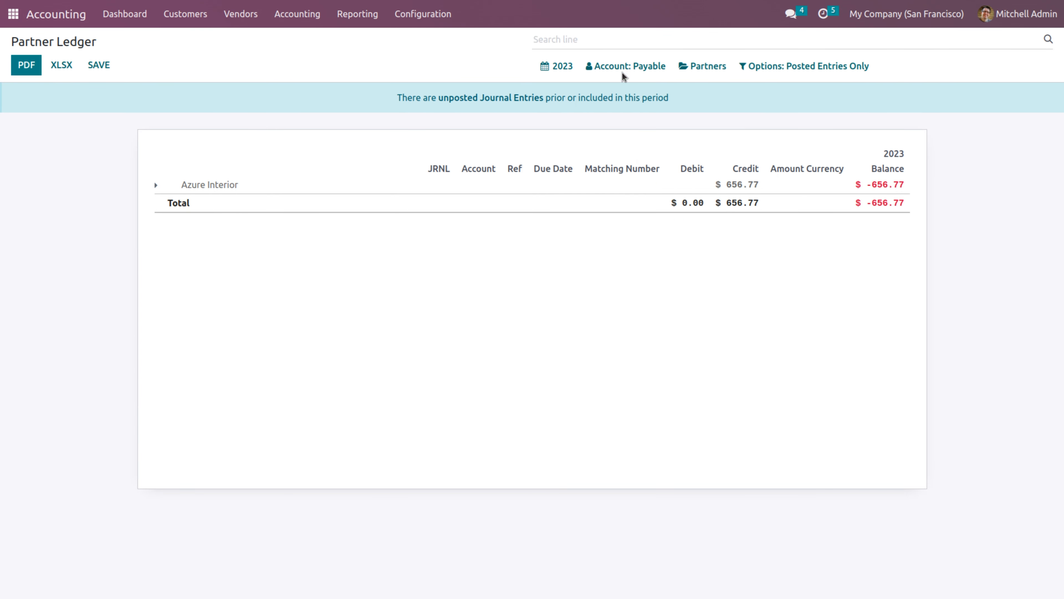
left_click(637, 67)
left_click(609, 128)
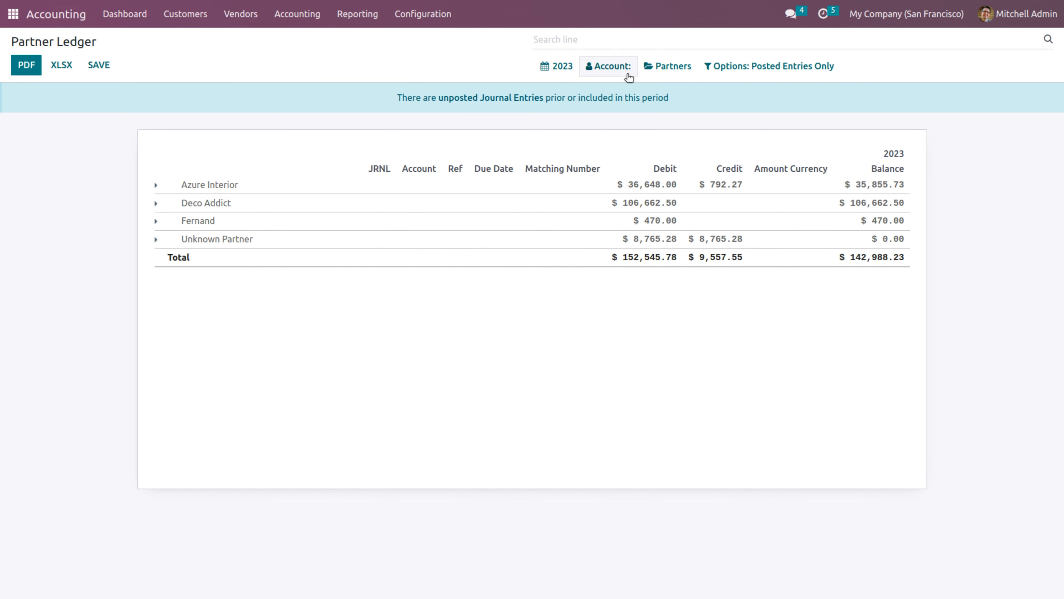
left_click(626, 72)
left_click(624, 94)
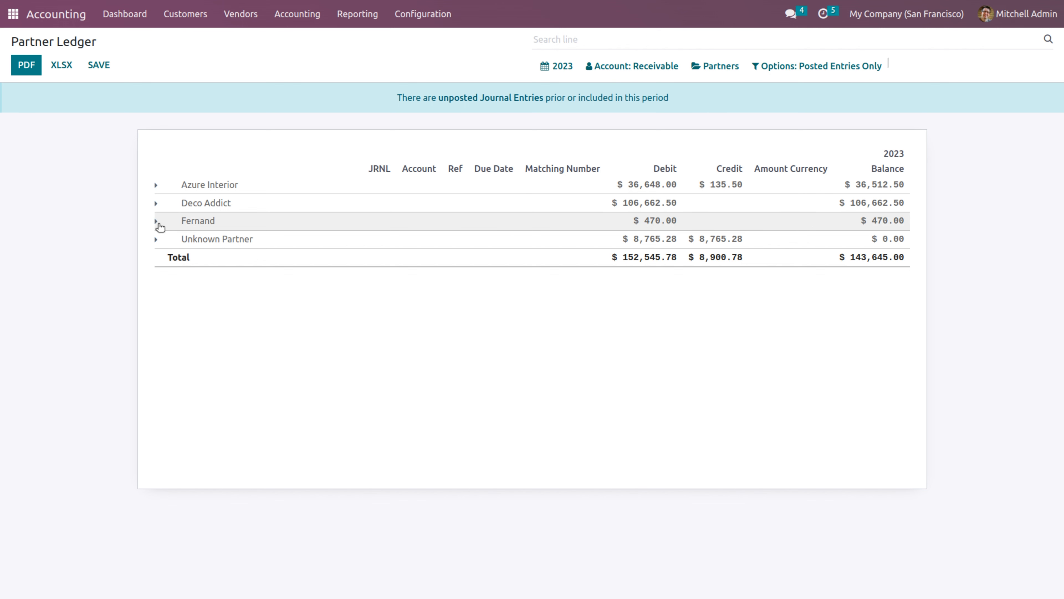
left_click(158, 222)
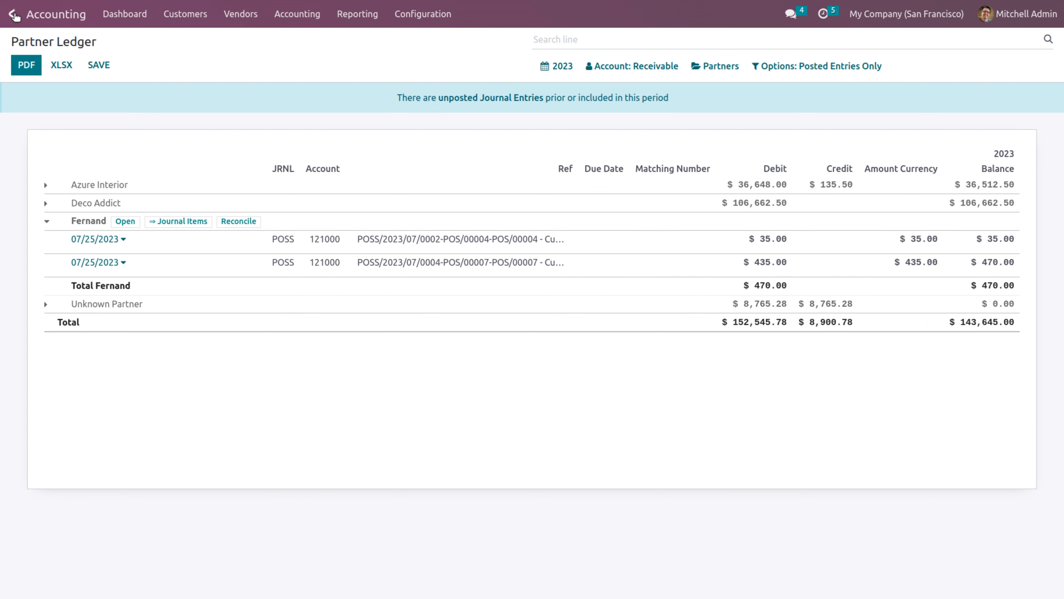
left_click(13, 14)
Open the Point of Sale app via 'po', start a new Shop session, and select the cashier
type("po")
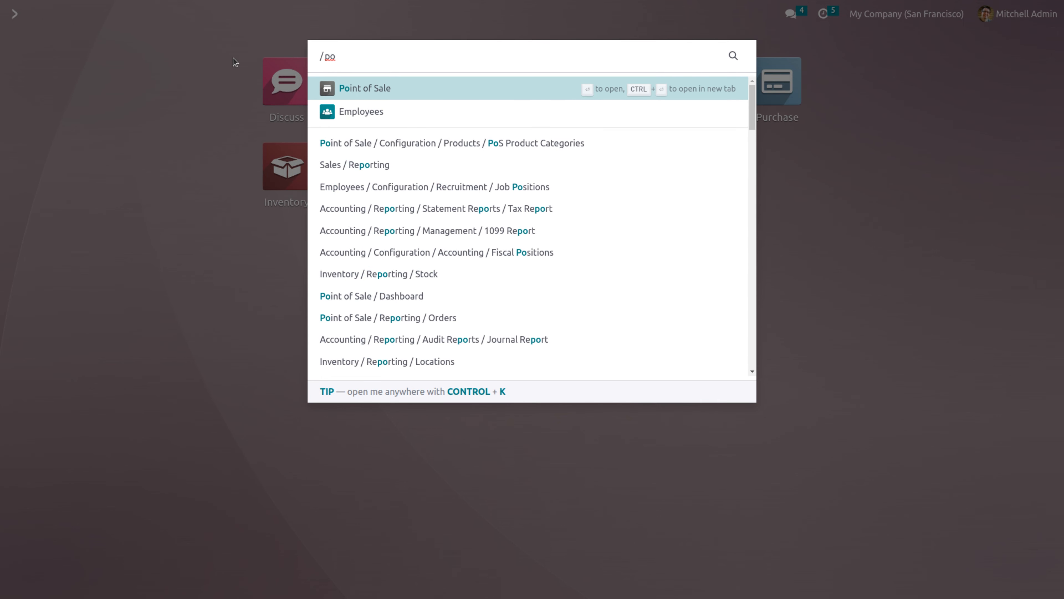
left_click(371, 89)
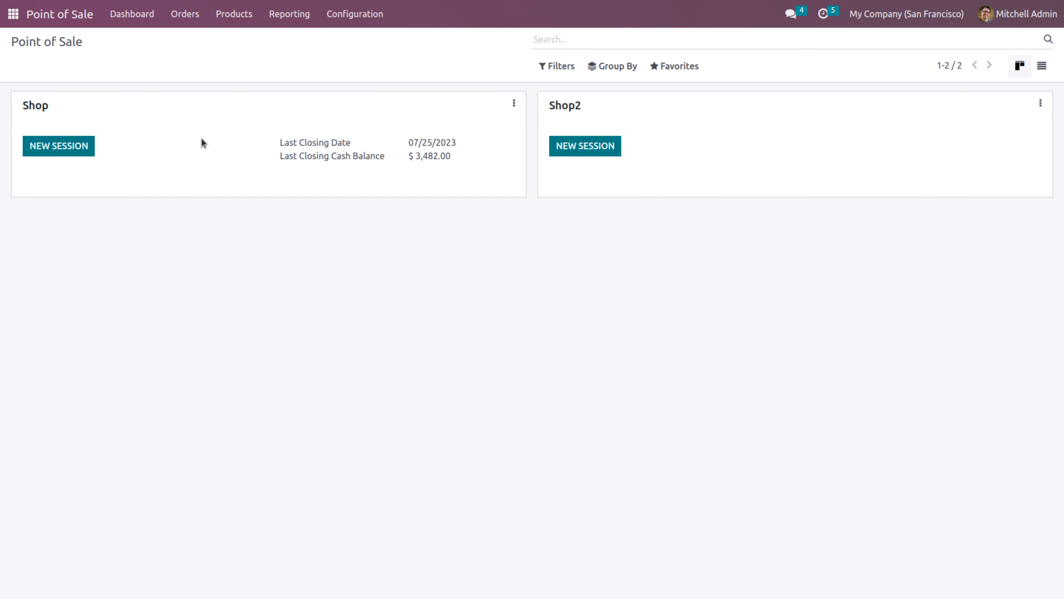
left_click(73, 150)
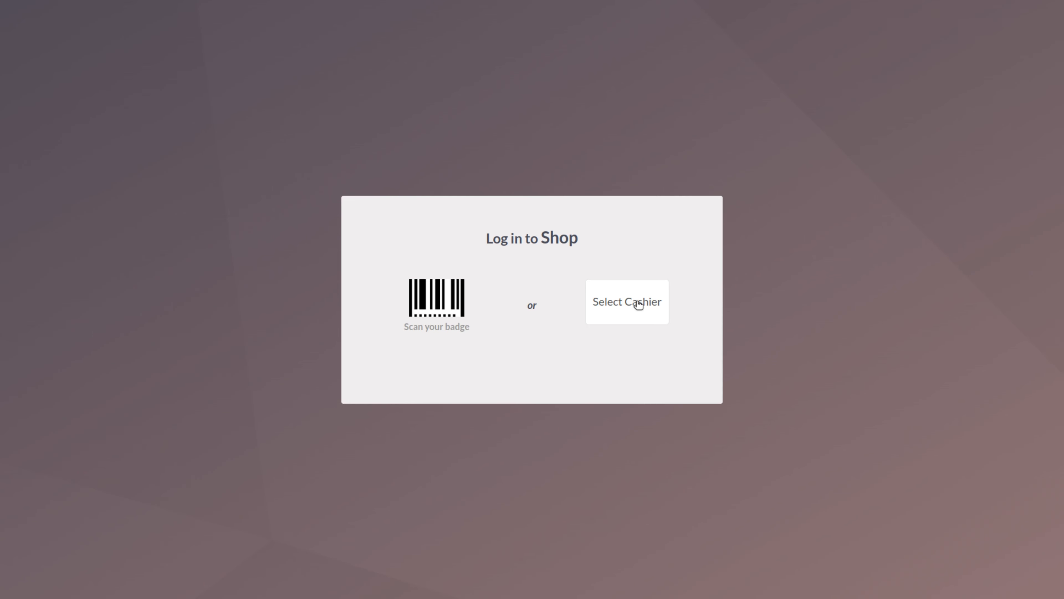
left_click(638, 305)
left_click(457, 331)
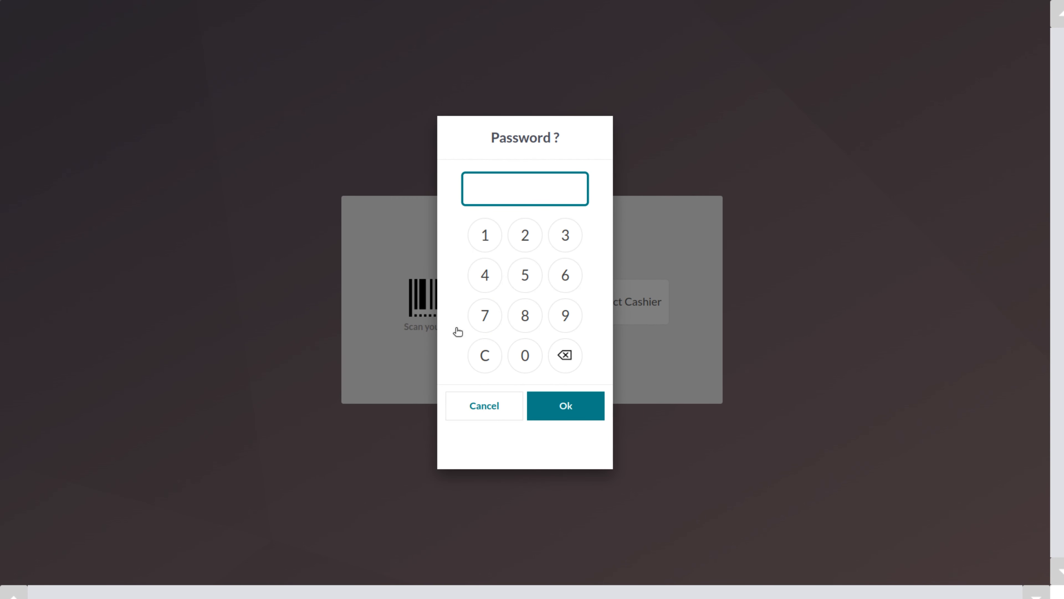
Log in with the cashier's PIN, open the session with 3482 opening cash, and show customers
left_click(531, 356)
left_click(532, 355)
left_click(531, 355)
left_click(531, 355)
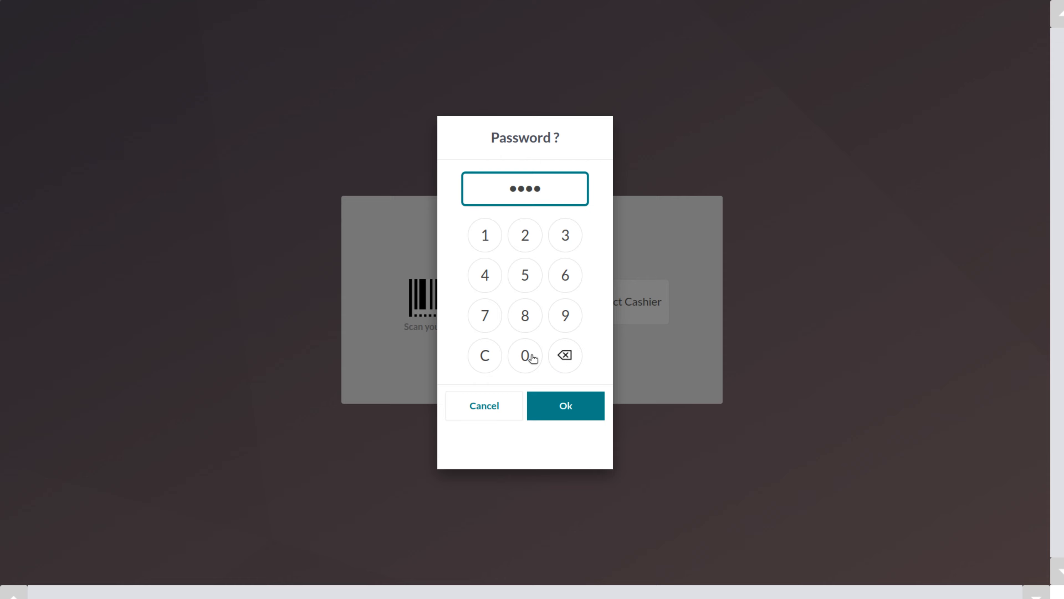
left_click(565, 405)
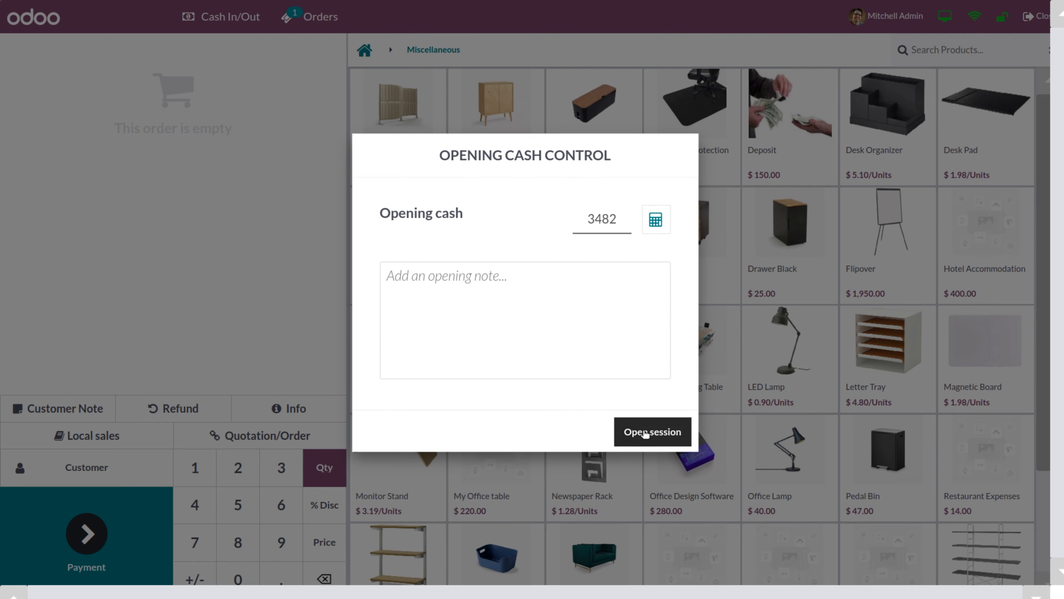
left_click(645, 434)
left_click(90, 466)
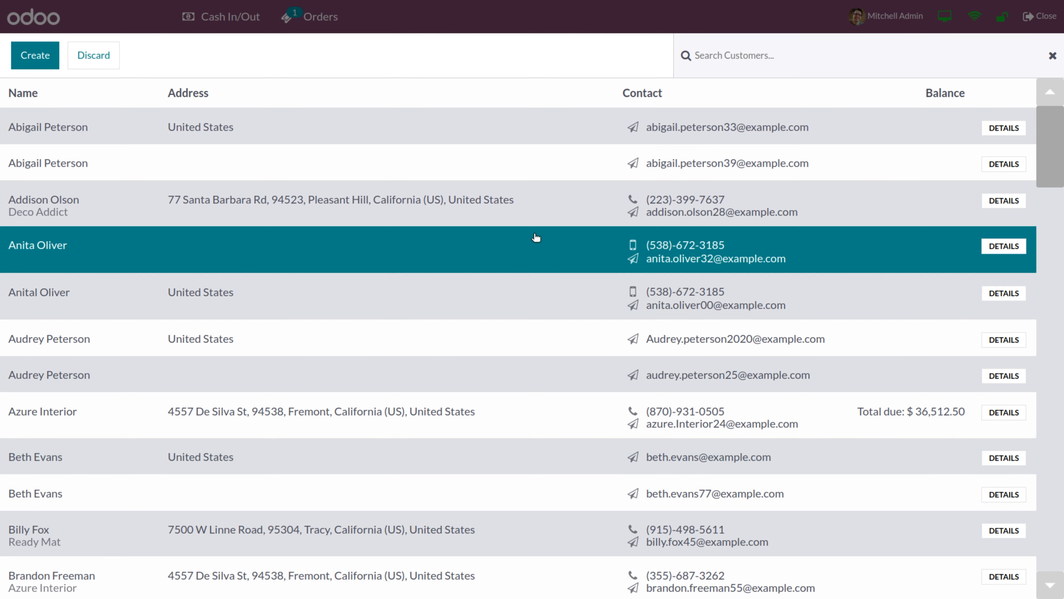
Search customers for 'fer', open the $470.00-owing customer's details, and choose Settle due accounts
left_click(722, 56)
type("fer")
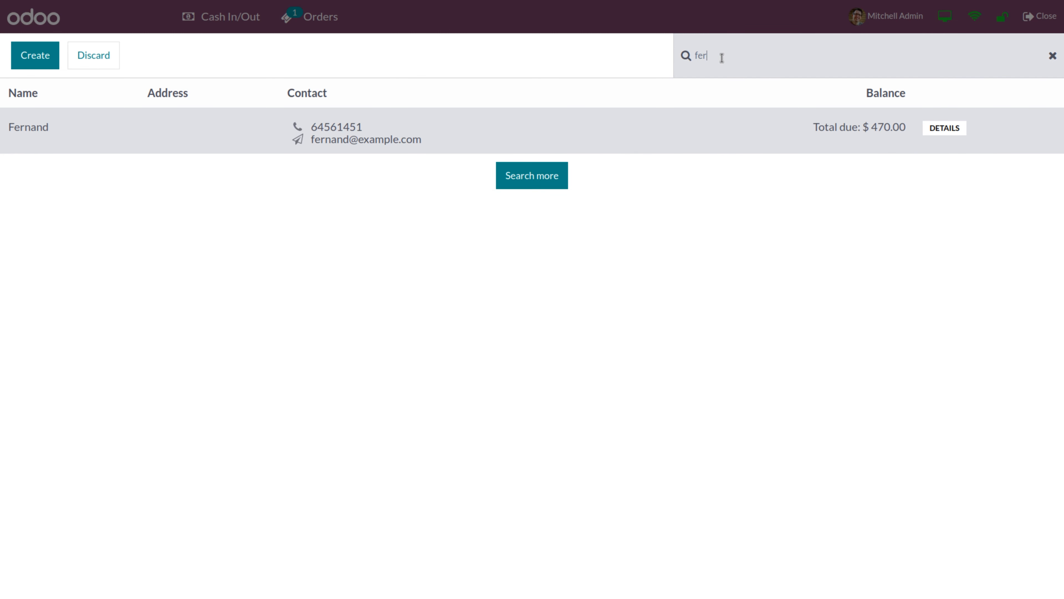
left_click(790, 133)
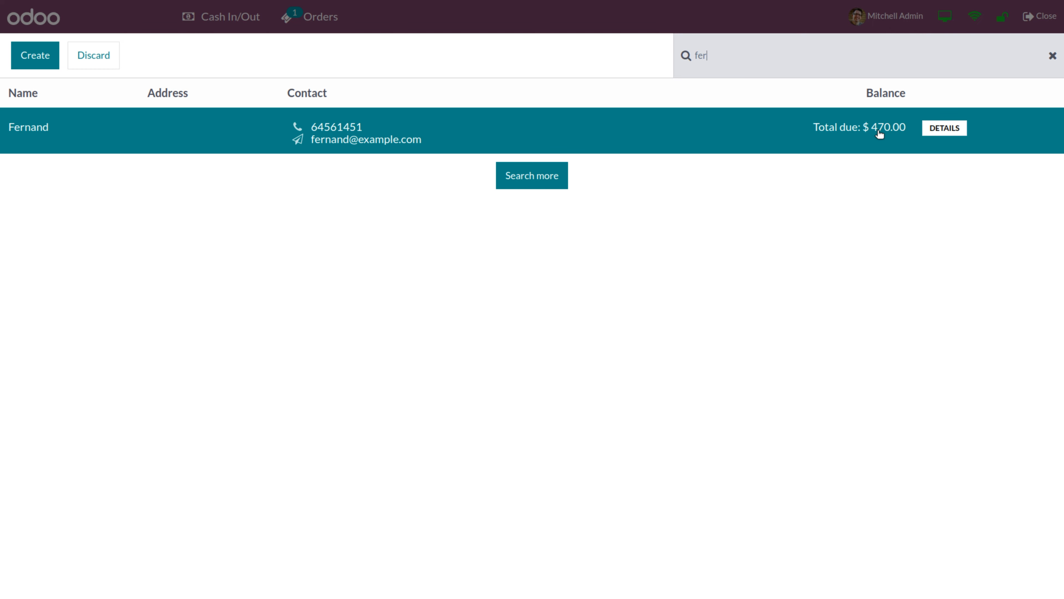
left_click(930, 134)
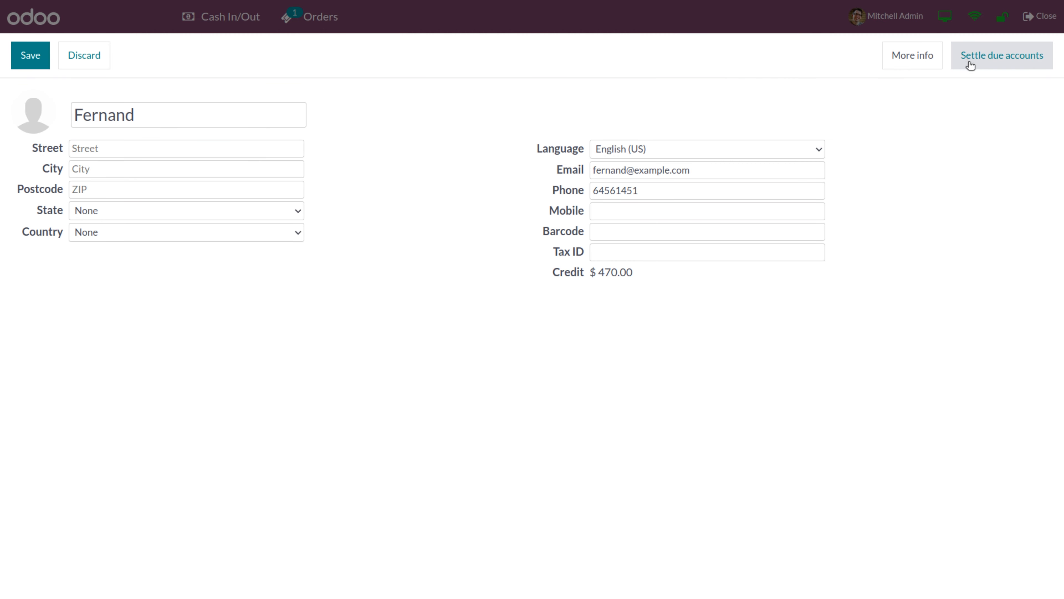
left_click(1000, 61)
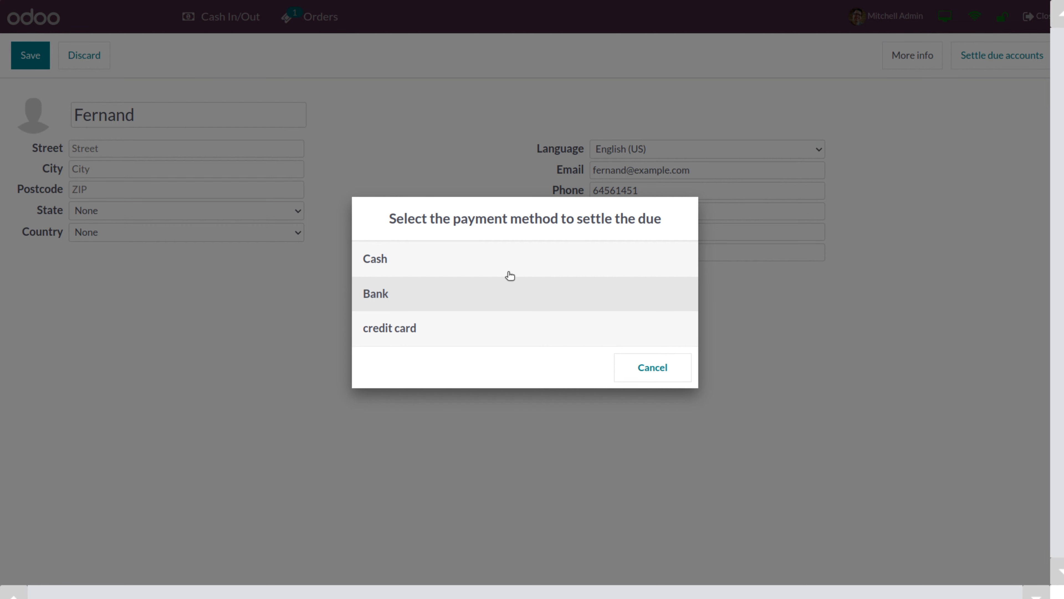
Pay the $470.00 due by Bank, confirm the deposit to the customer, and open the closing summary
left_click(376, 293)
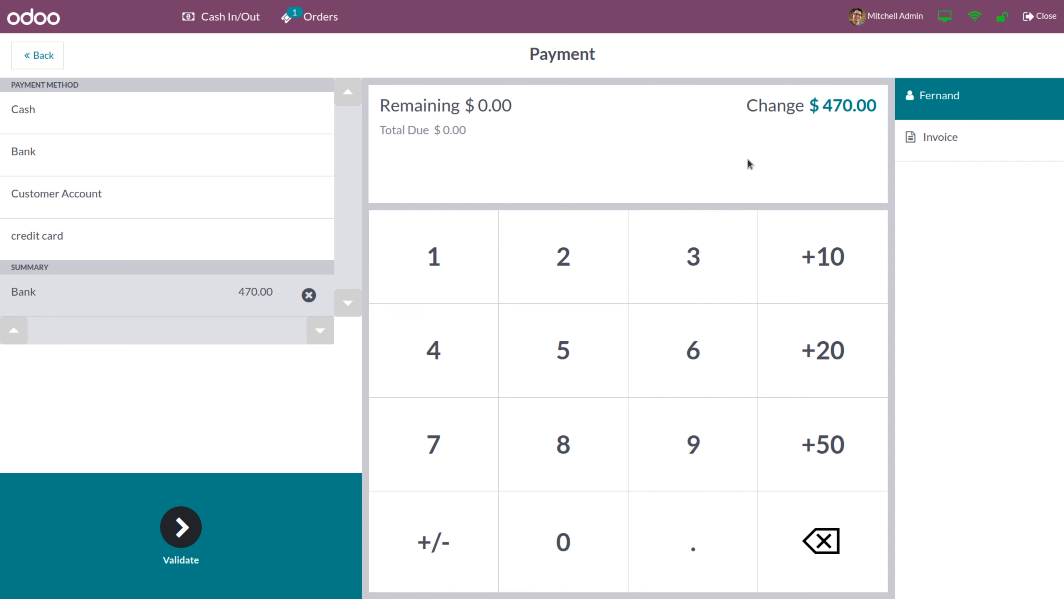
left_click(187, 522)
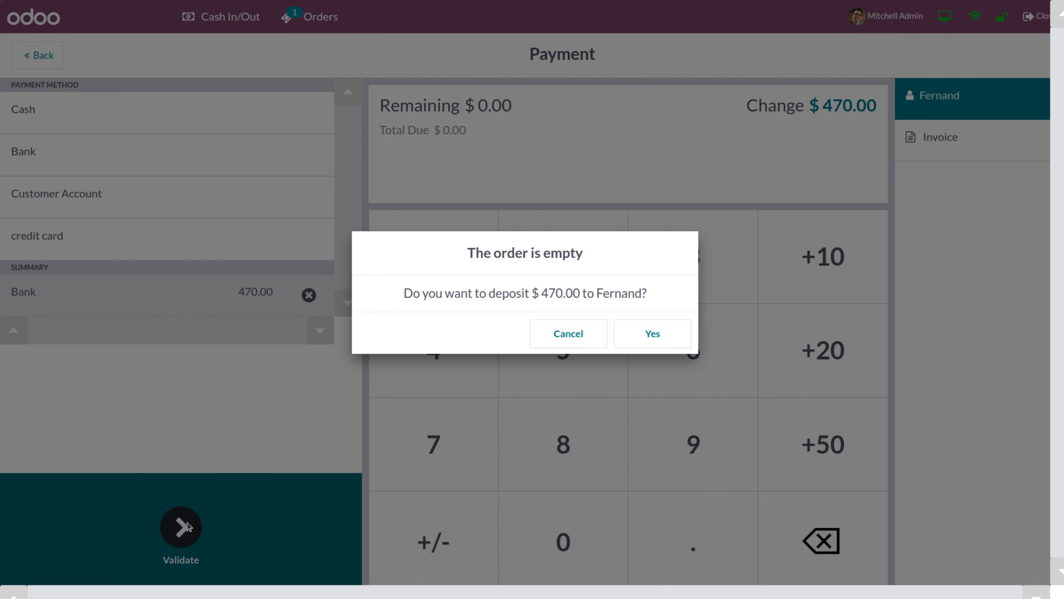
left_click(662, 335)
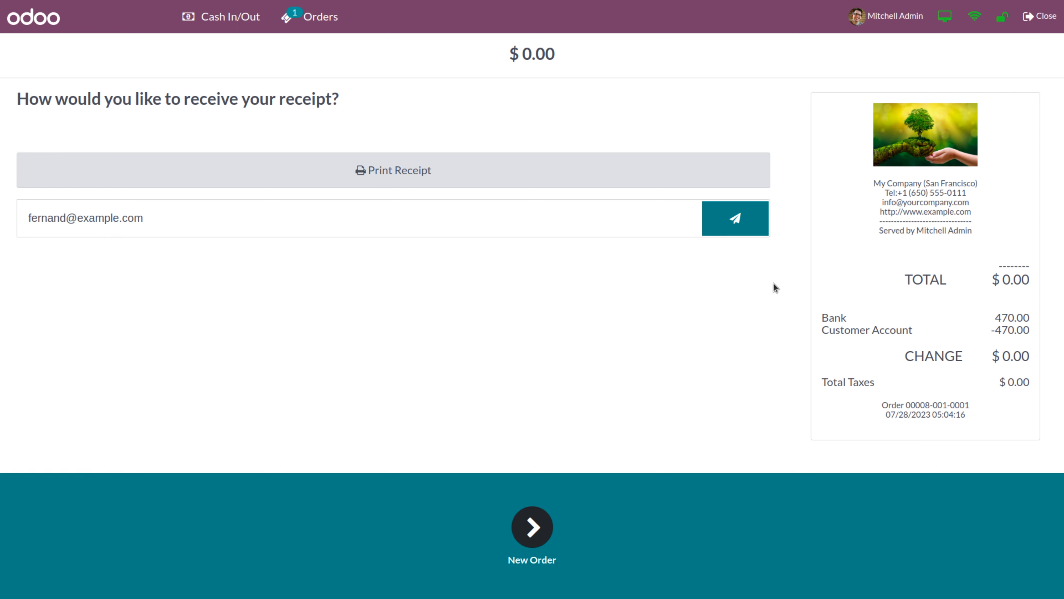
left_click(1047, 16)
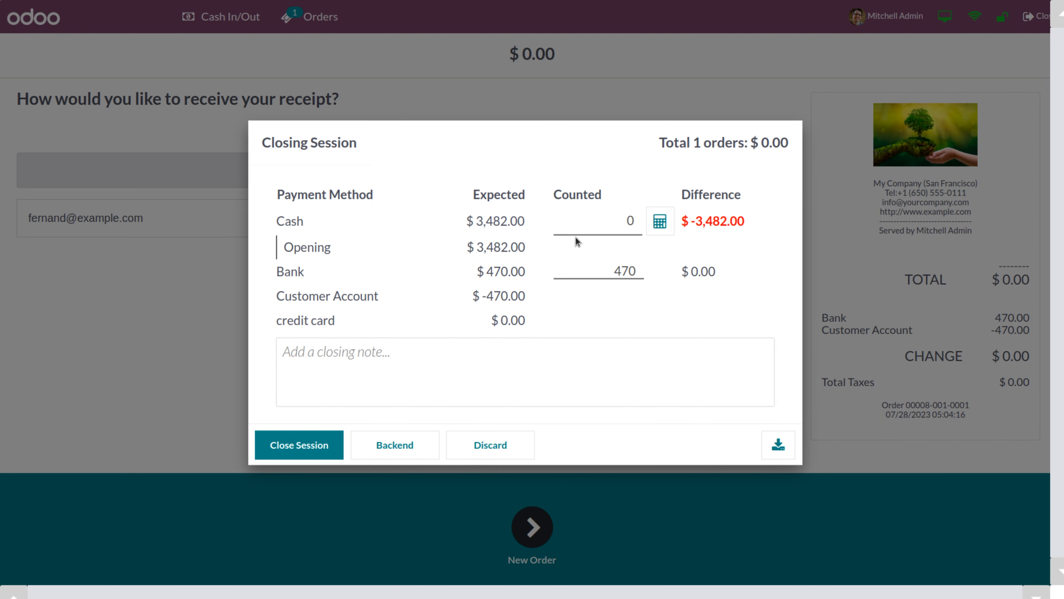
Record 3482 as cash counted and close the Shop session
left_click(580, 230)
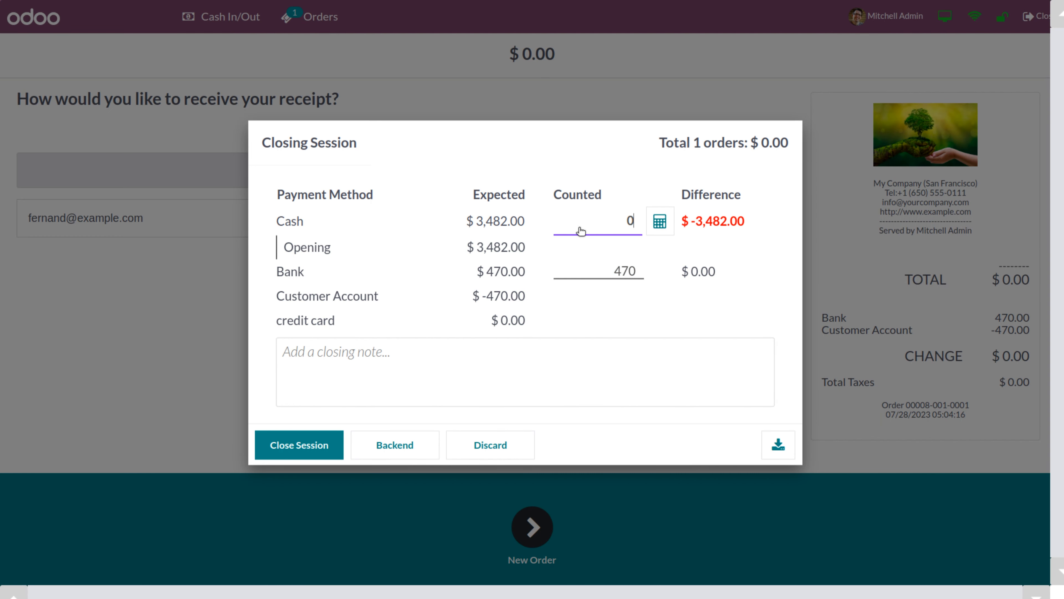
type("3482")
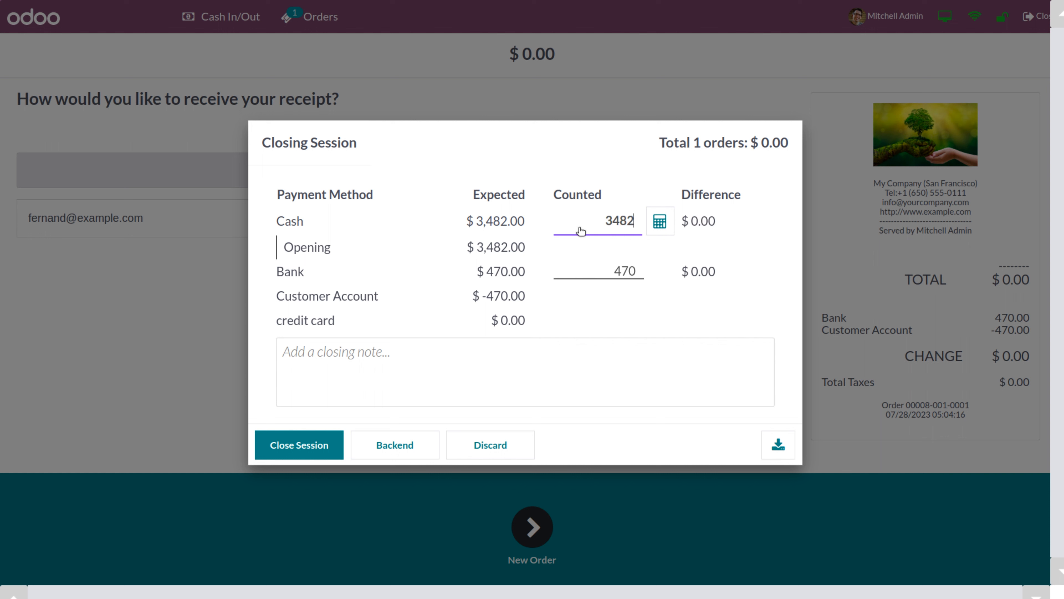
left_click(300, 445)
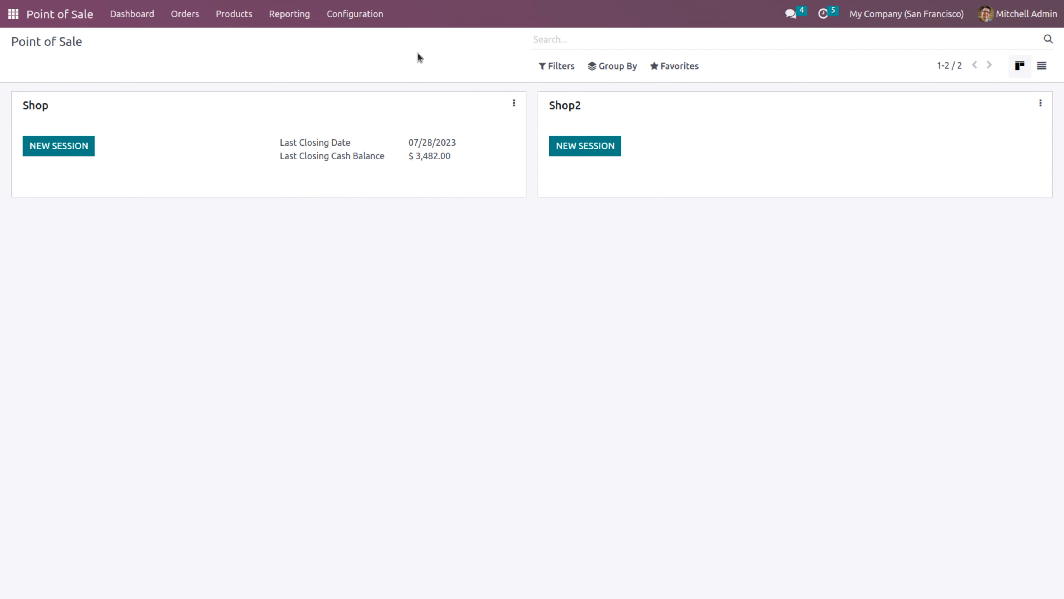
Enable Global Discounts under Pricing in the POS settings and save, with Line Discounts also on
left_click(368, 14)
left_click(373, 45)
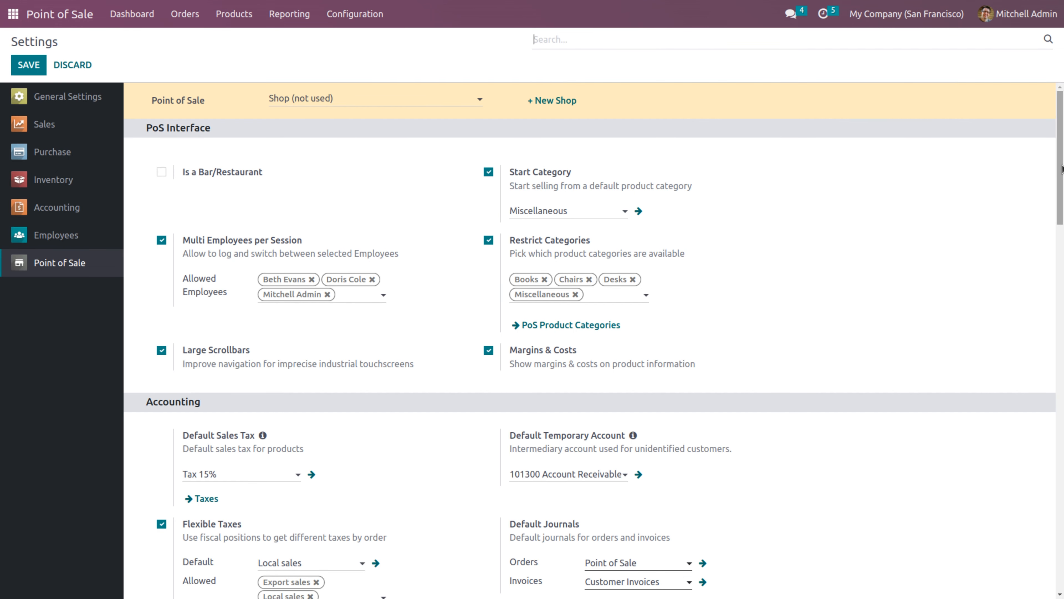
left_click_drag(1061, 170, 1062, 335)
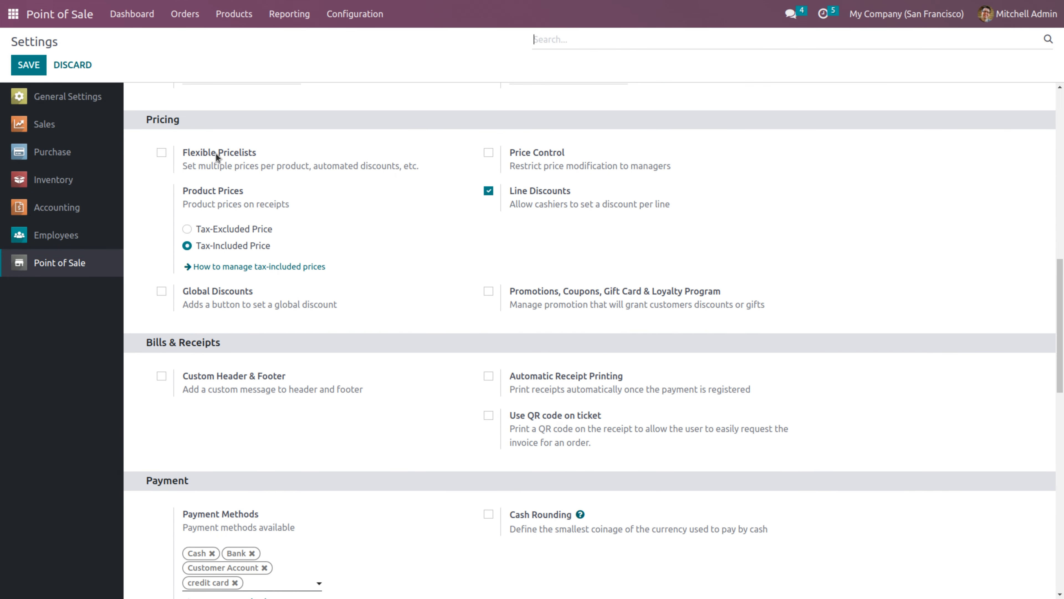
left_click(161, 292)
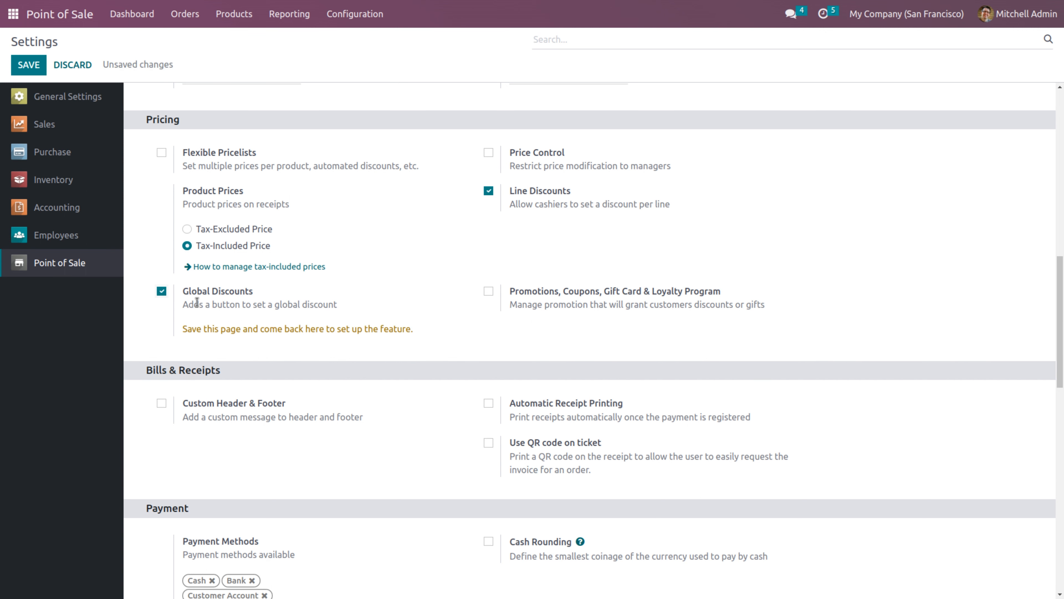
left_click(33, 64)
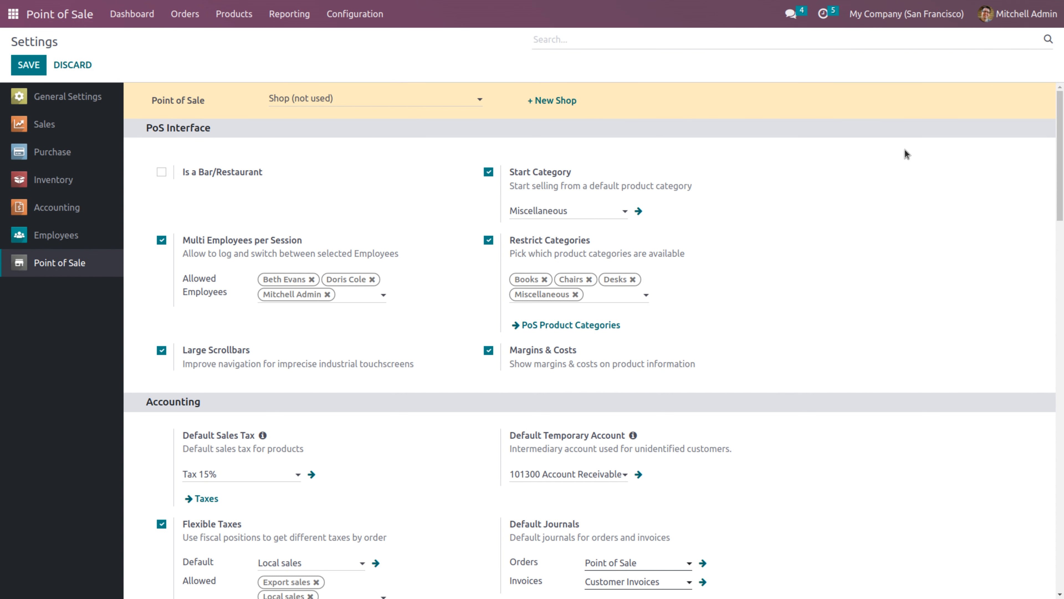
Check Price Control and Flexible Pricelists under Pricing, keeping Public Pricelist (USD) as default
left_click_drag(1061, 109, 1060, 279)
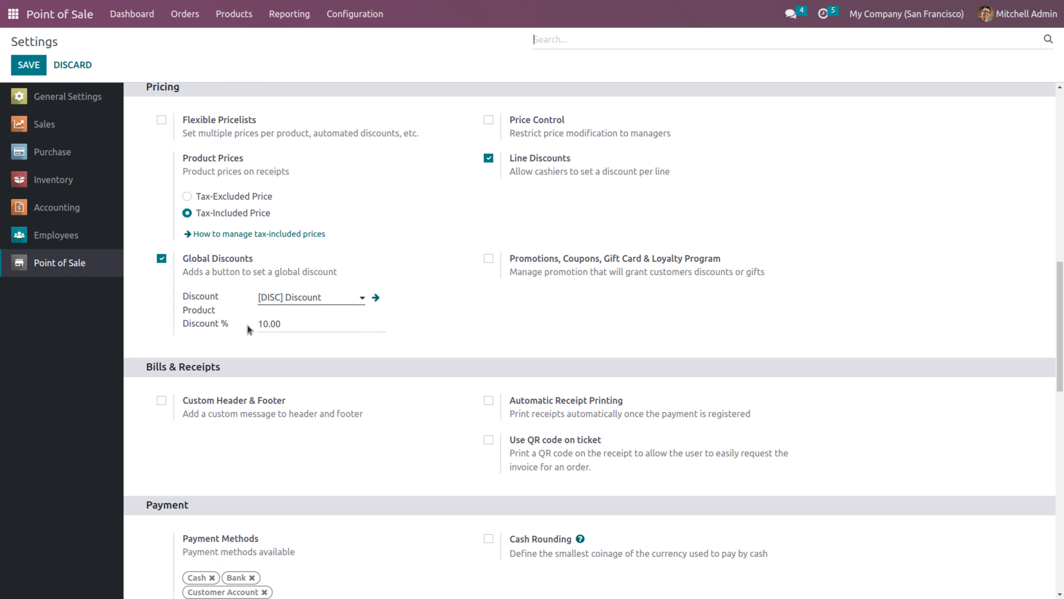
left_click(288, 322)
left_click(489, 120)
left_click(161, 122)
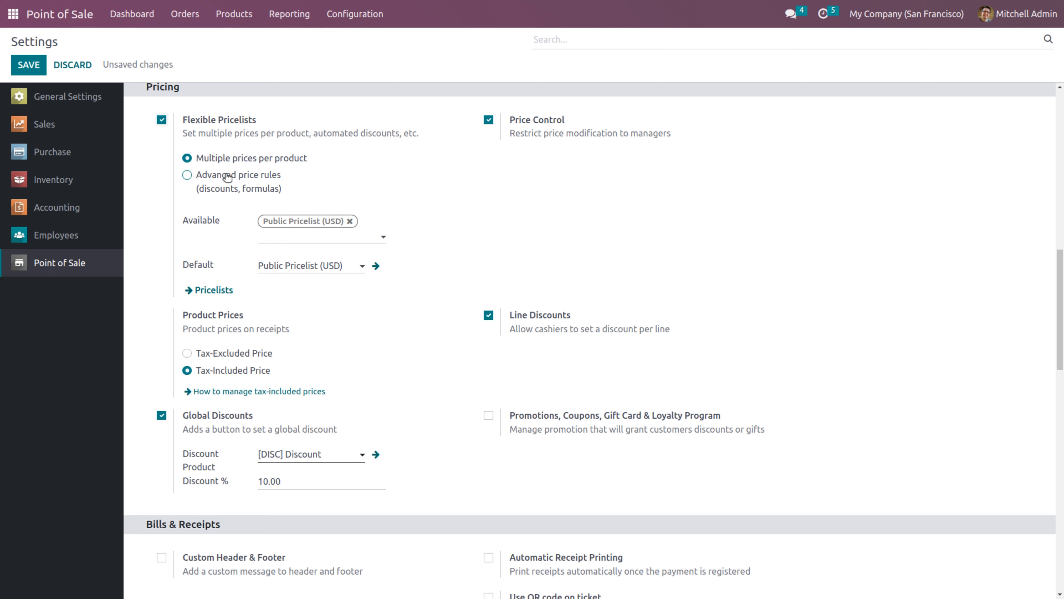
Tick Promotions, Coupons, Gift Card & Loyalty Program in the POS settings and save
left_click(489, 416)
mouse_move(700, 415)
mouse_move(686, 460)
left_click(37, 64)
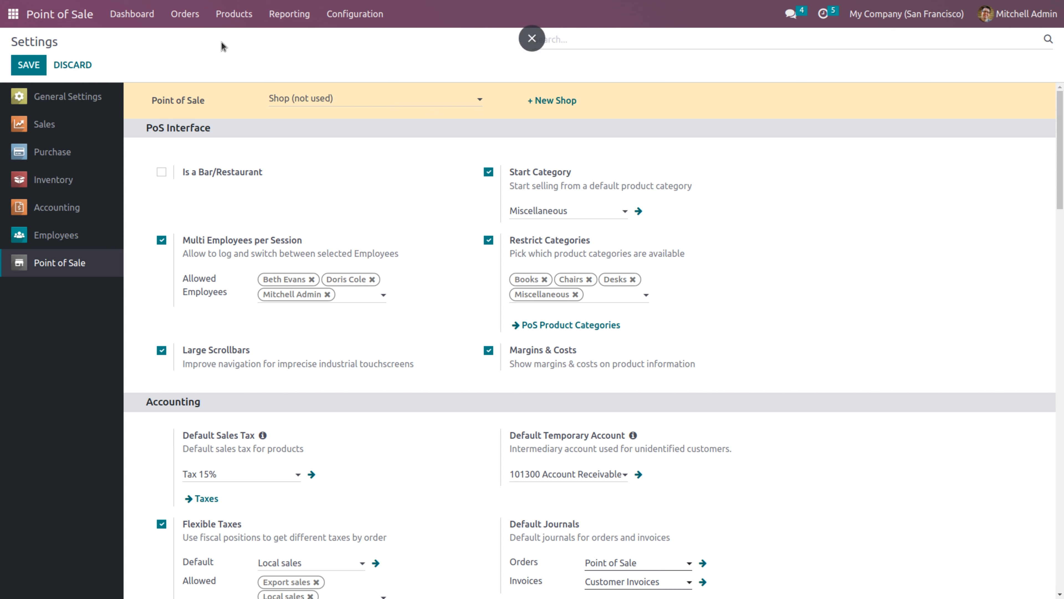
left_click(234, 17)
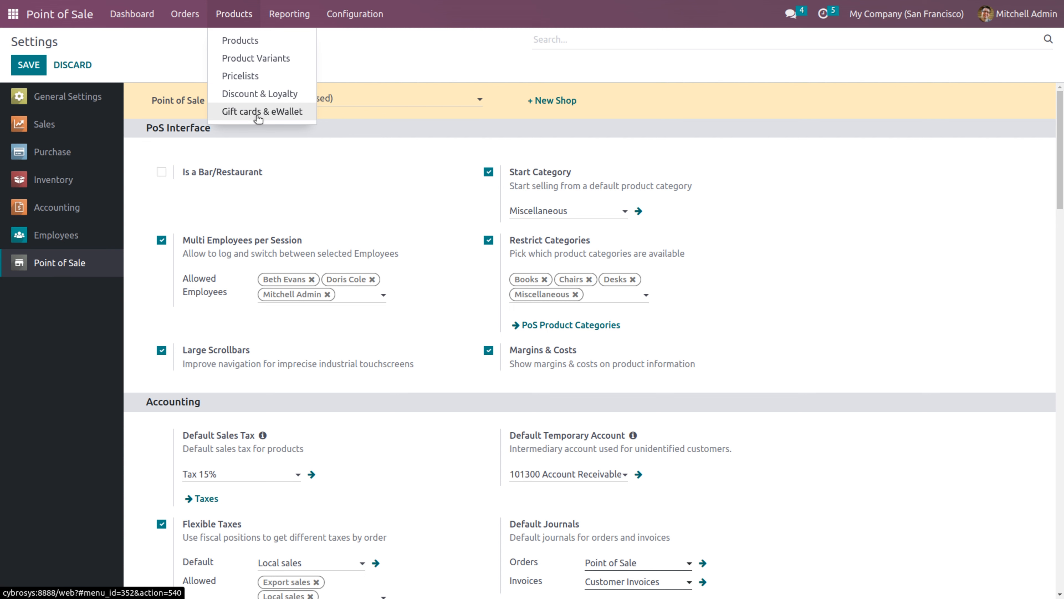
Create a new USD pricelist named 'Friday sales' and save it
left_click(240, 76)
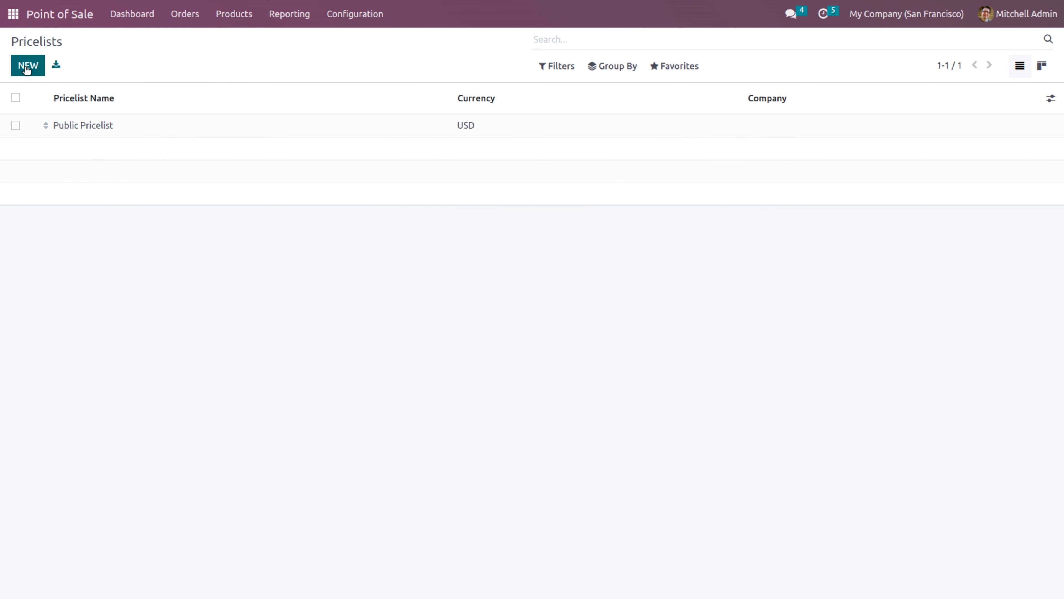
left_click(26, 67)
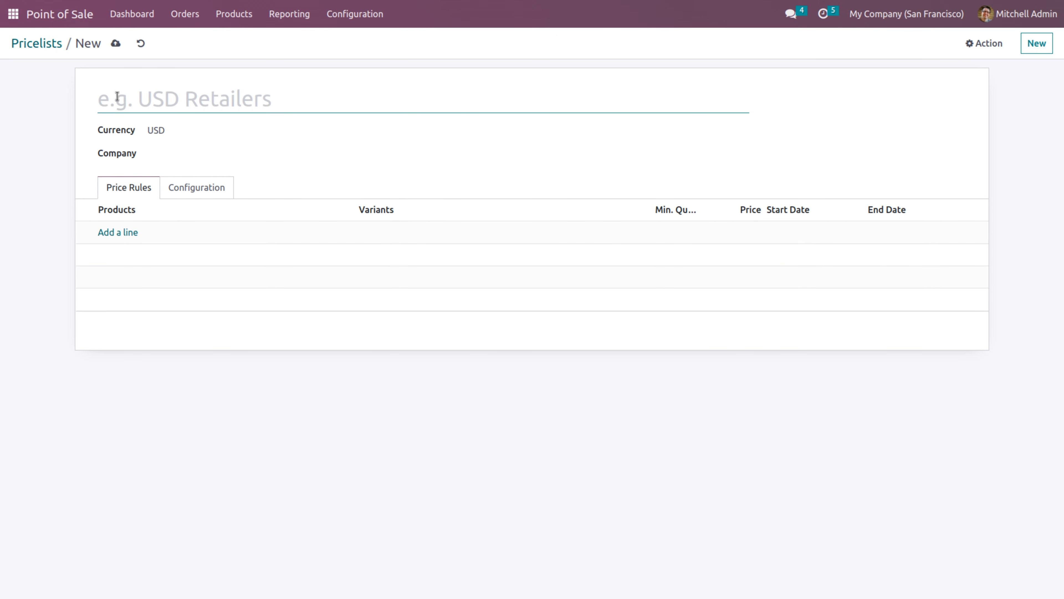
type("Friday s")
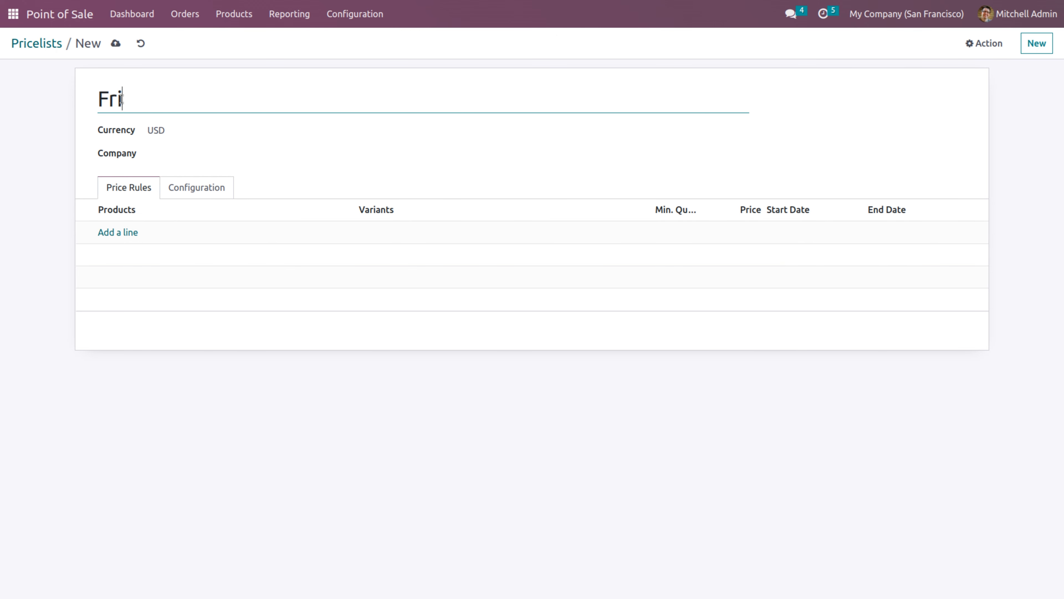
type("les")
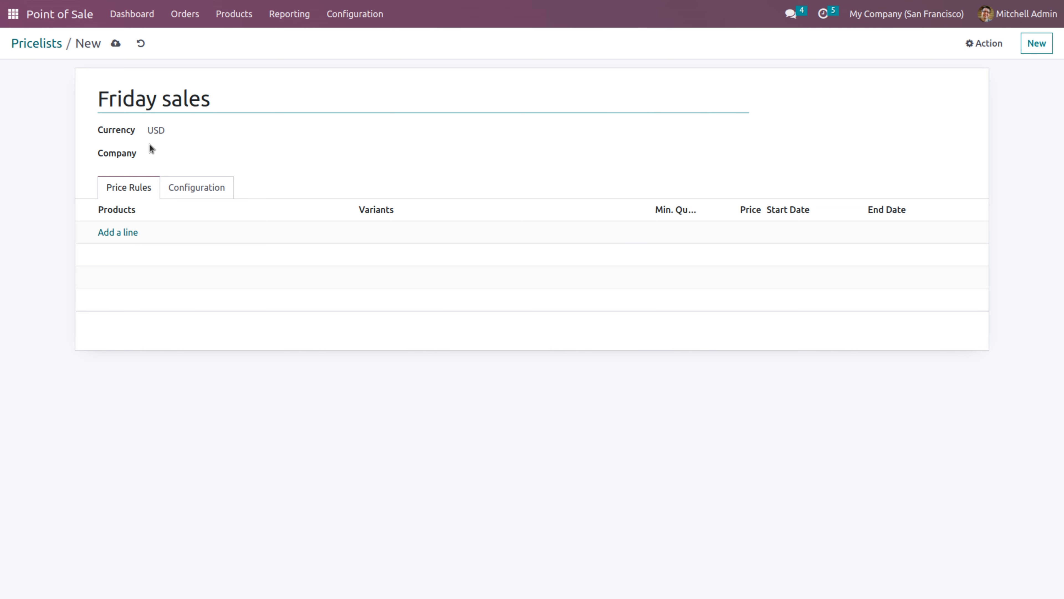
left_click(127, 237)
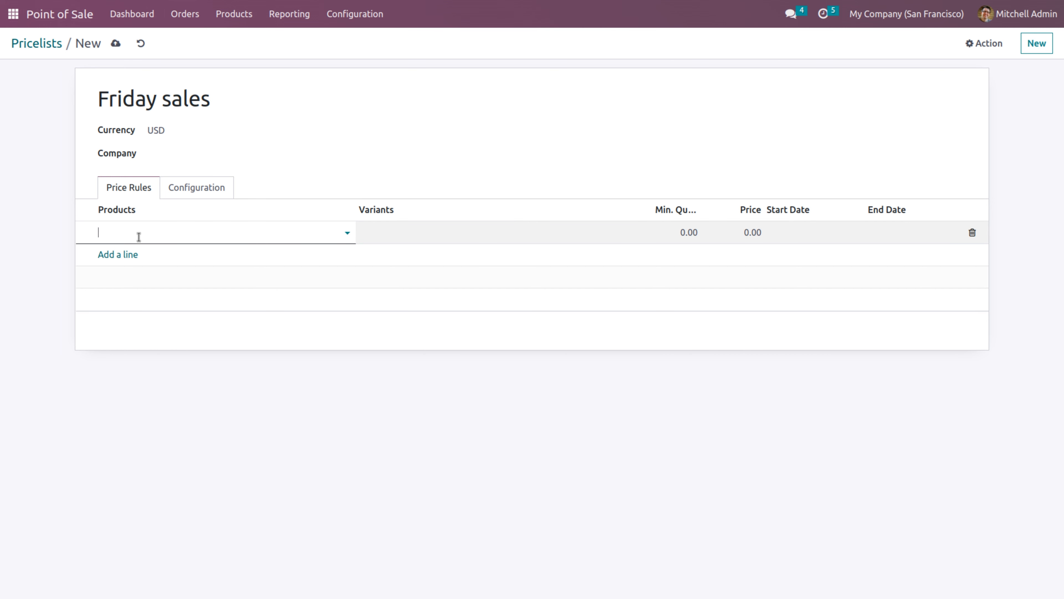
left_click(115, 43)
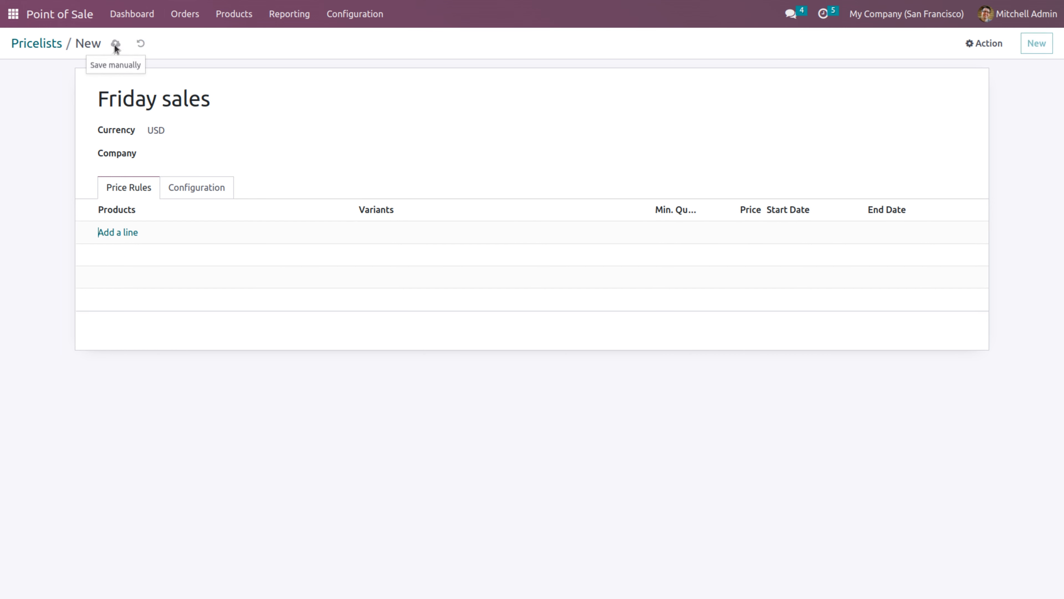
left_click(354, 13)
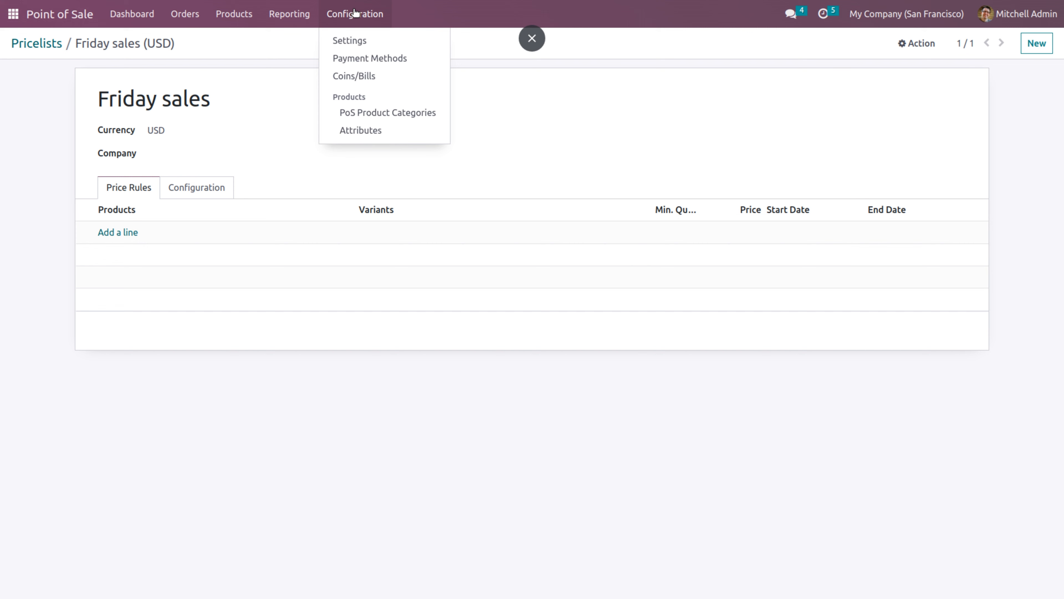
Open the Friday sales pricelist and add a price rule for Chair floor protection
left_click(354, 45)
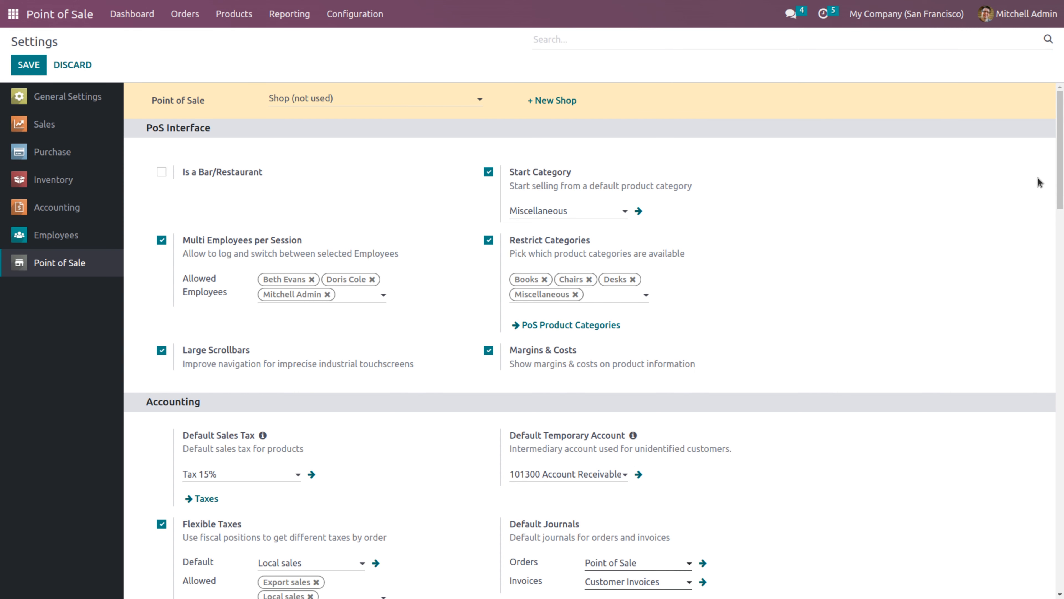
left_click_drag(1057, 145, 1057, 212)
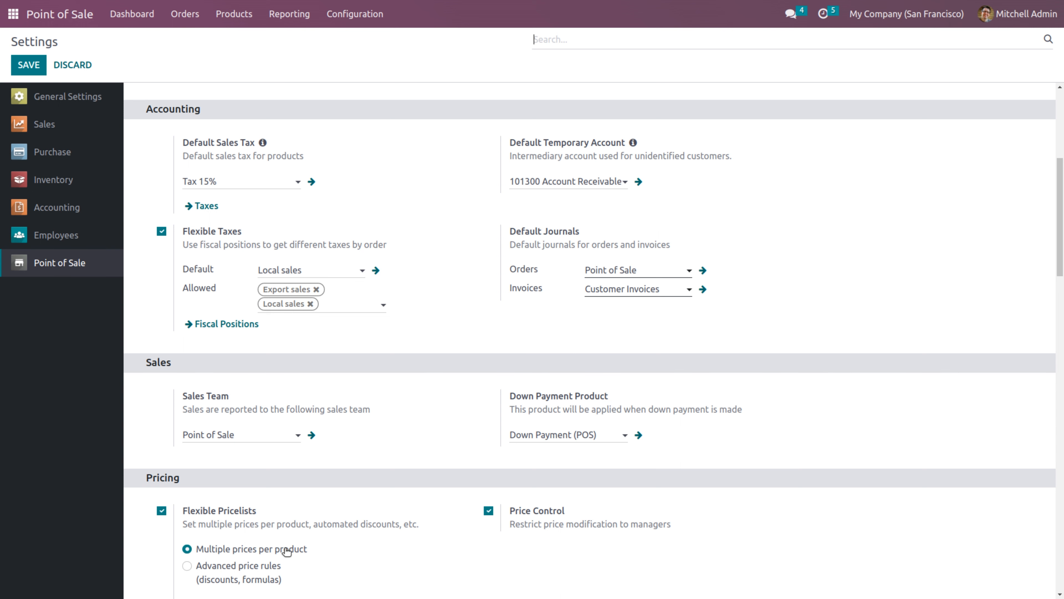
left_click(236, 17)
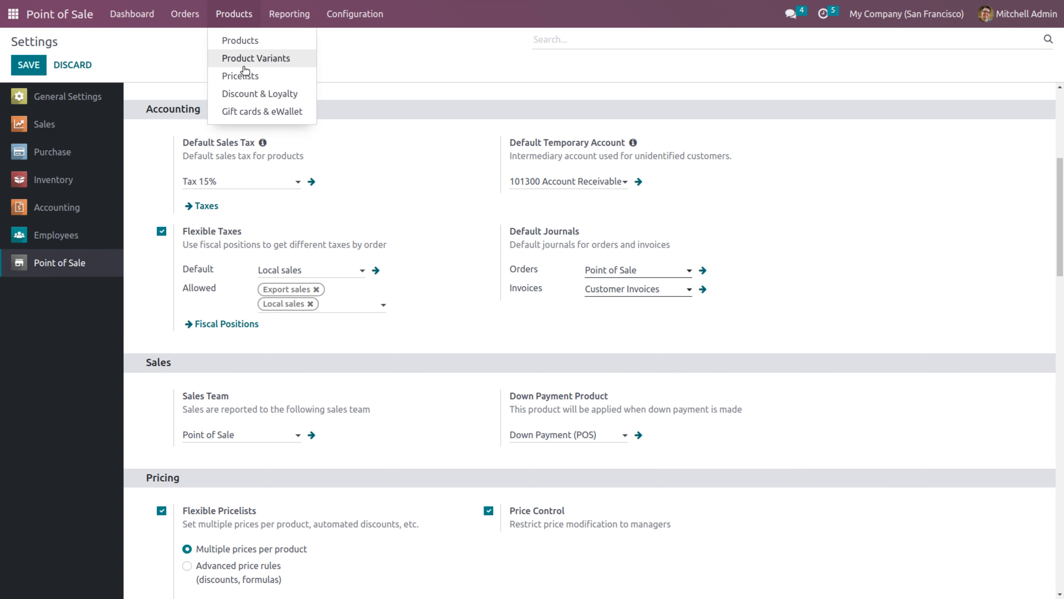
left_click(242, 76)
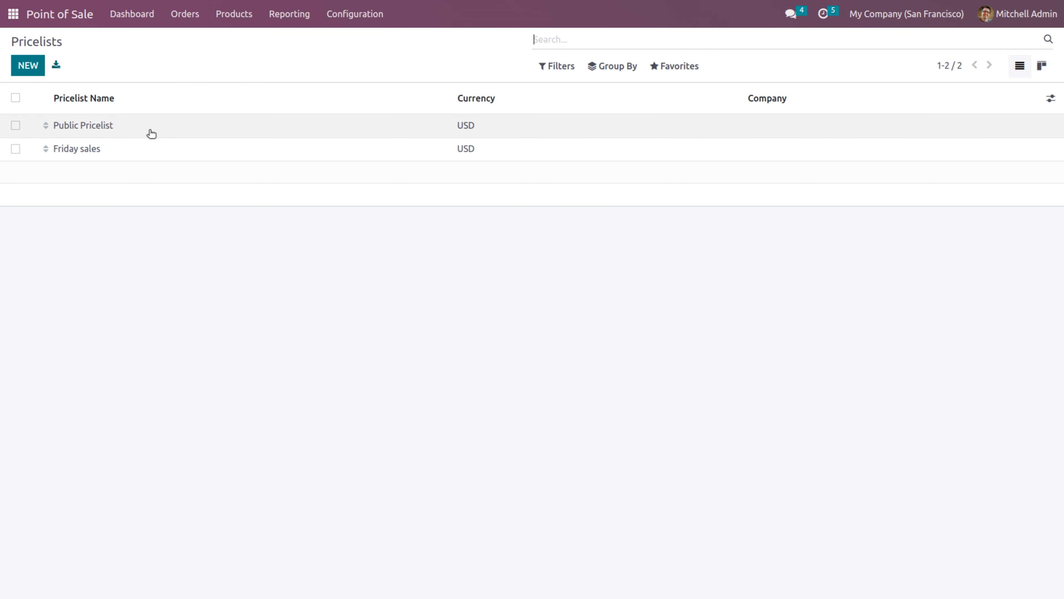
left_click(142, 149)
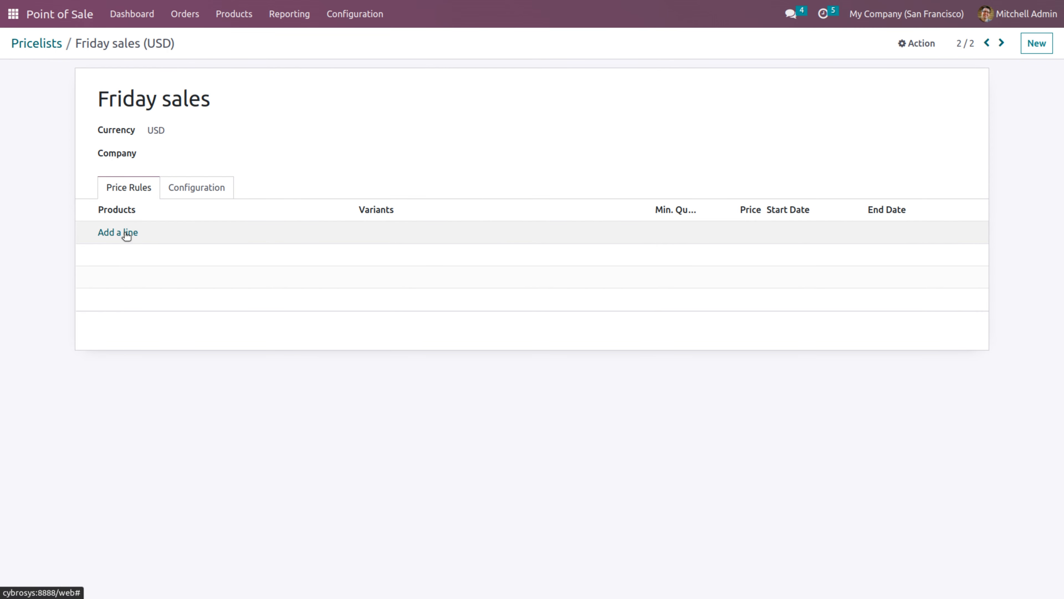
left_click(123, 232)
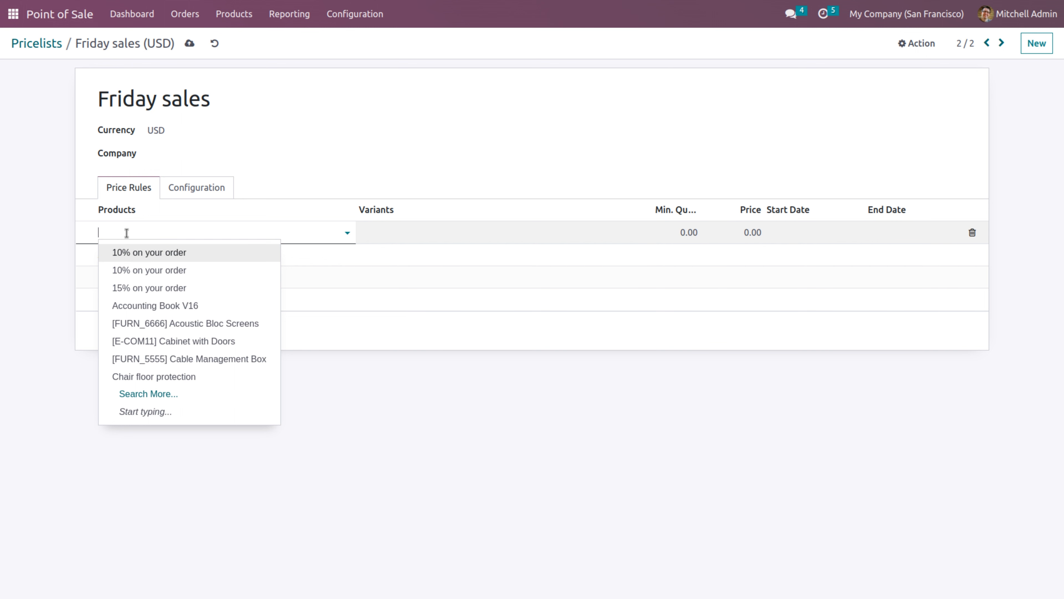
left_click(181, 377)
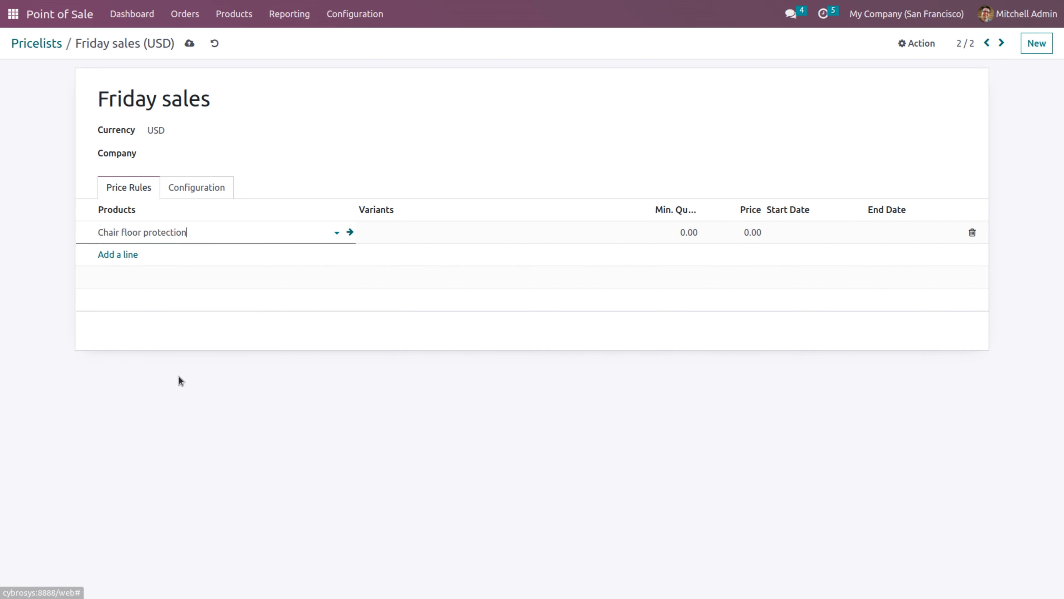
Set the Chair floor protection rule to minimum quantity 10 and price 10.00
left_click(670, 234)
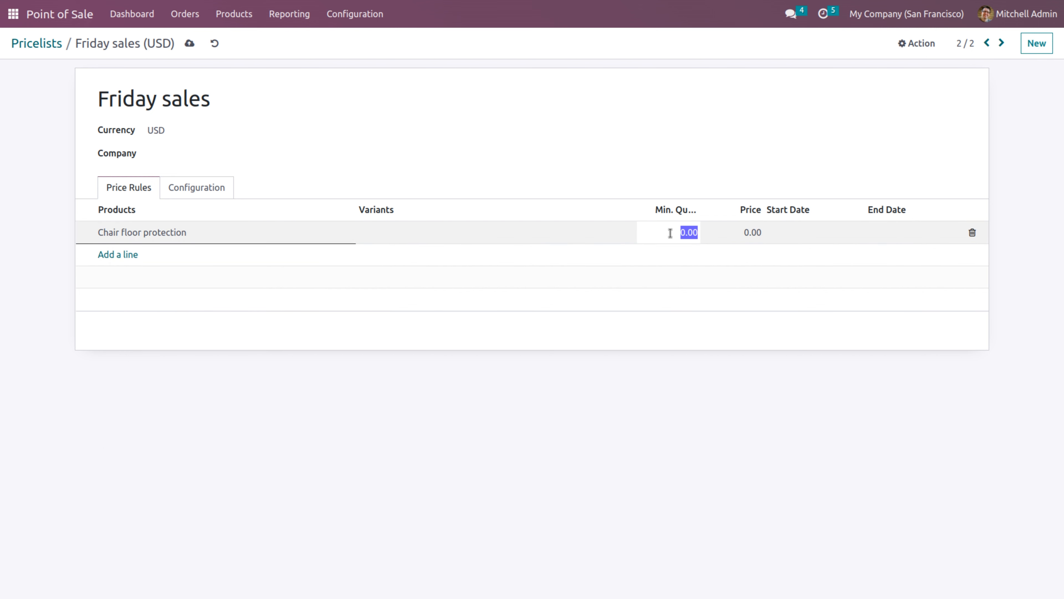
type("10")
left_click(734, 234)
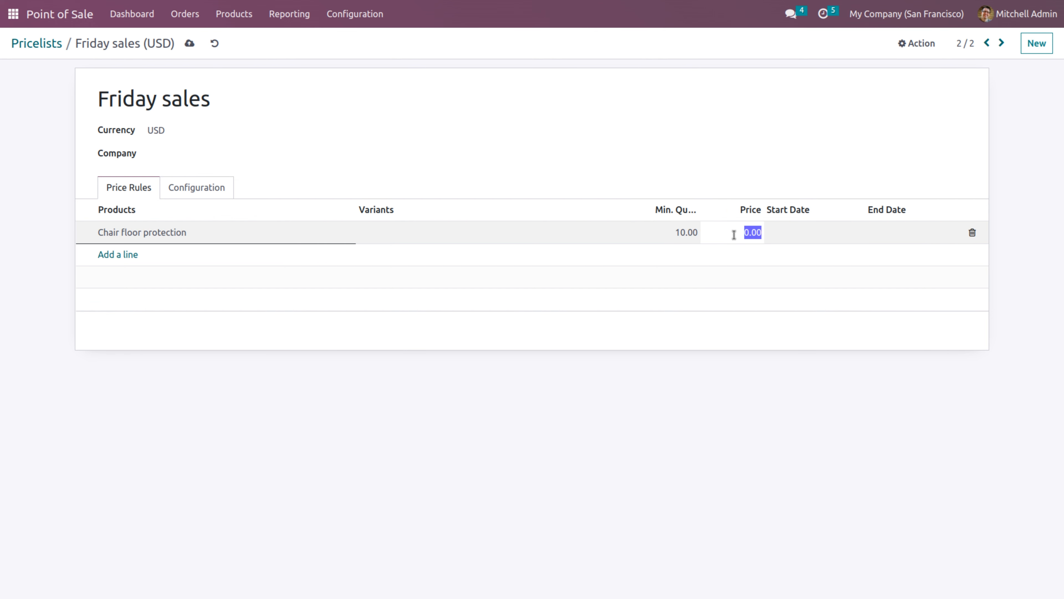
type("10")
left_click(591, 361)
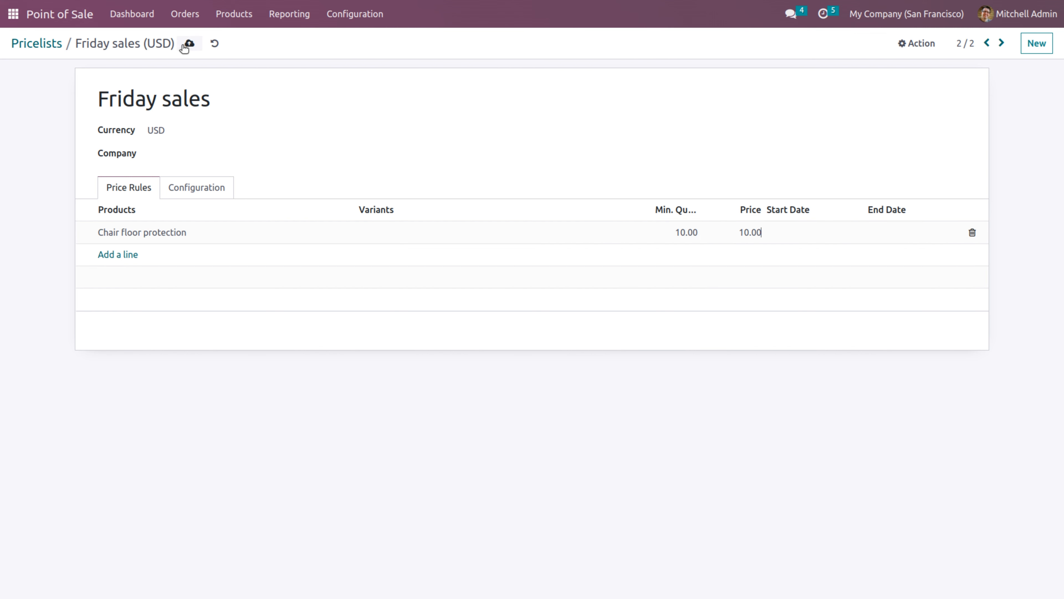
Rename the pricelist to 'Friday sales 01' and save it
left_click(236, 97)
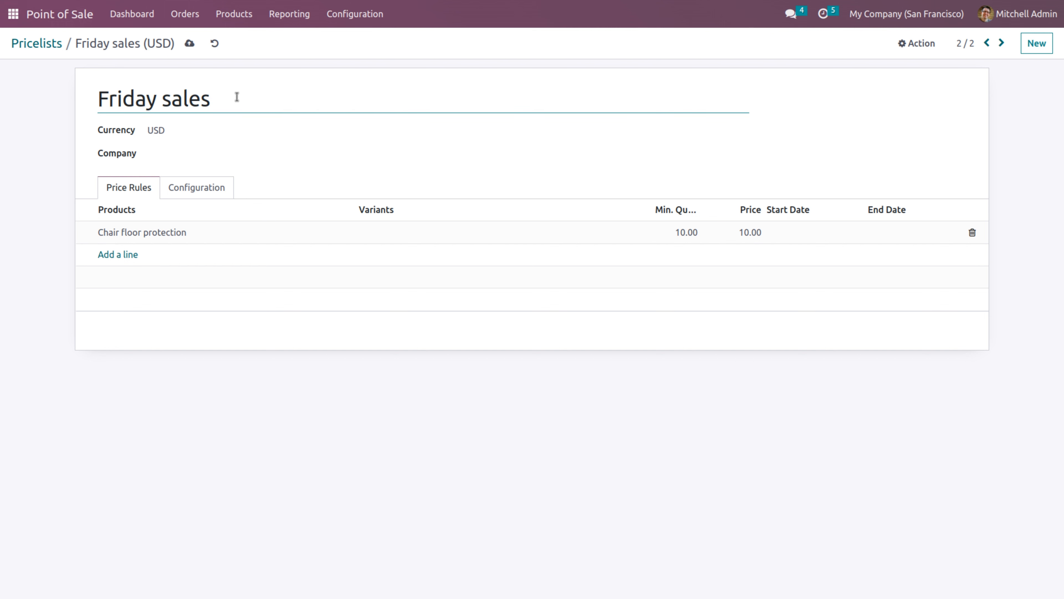
type("01")
left_click(189, 44)
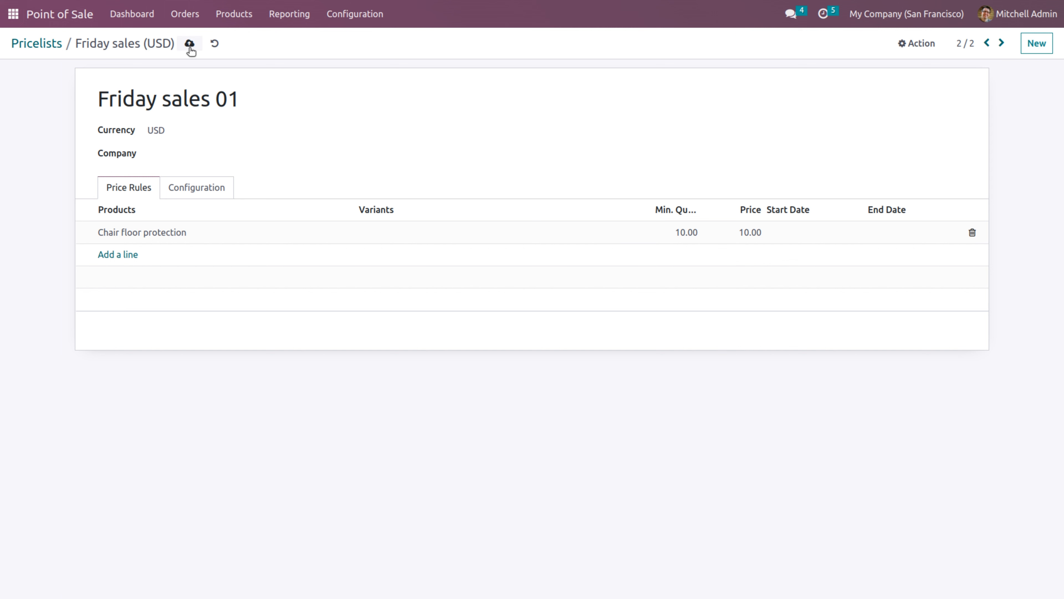
left_click(364, 17)
Choose Advanced price rules (discounts, formulas) under Flexible Pricelists and save the settings
left_click(364, 46)
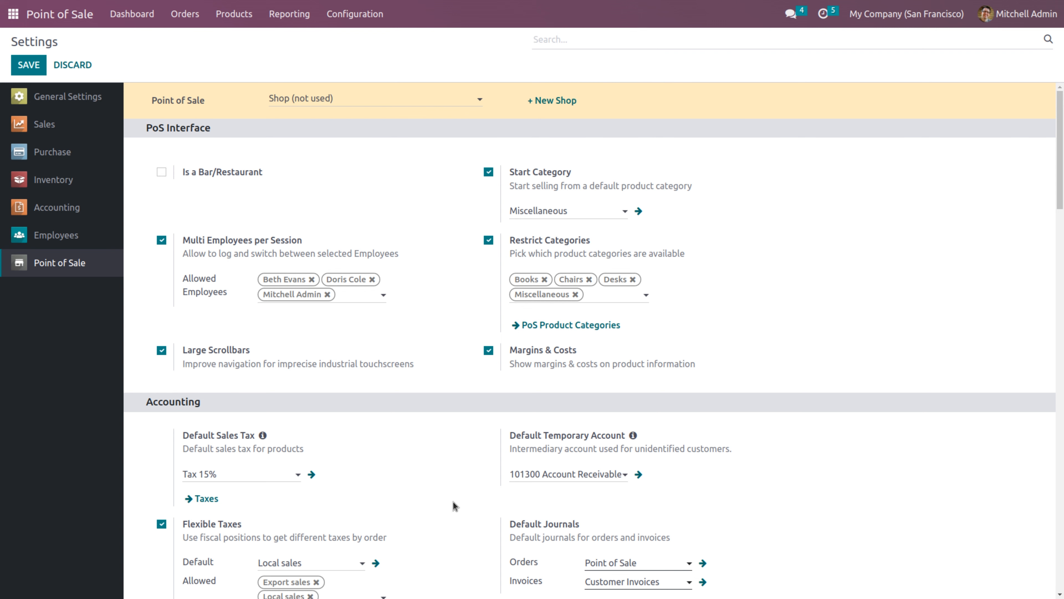
left_click_drag(1061, 163, 1063, 265)
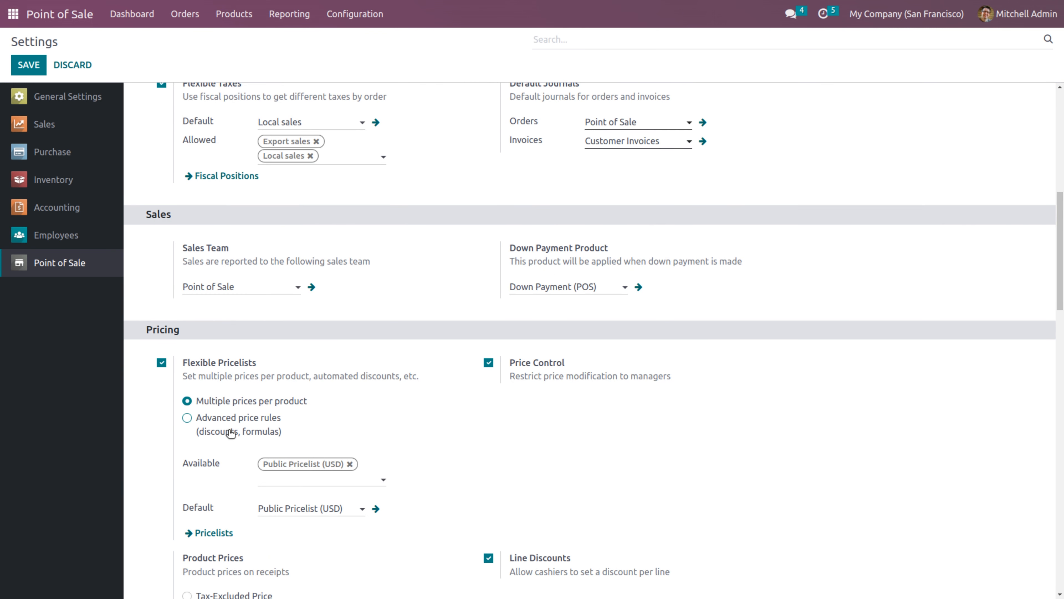
left_click(187, 417)
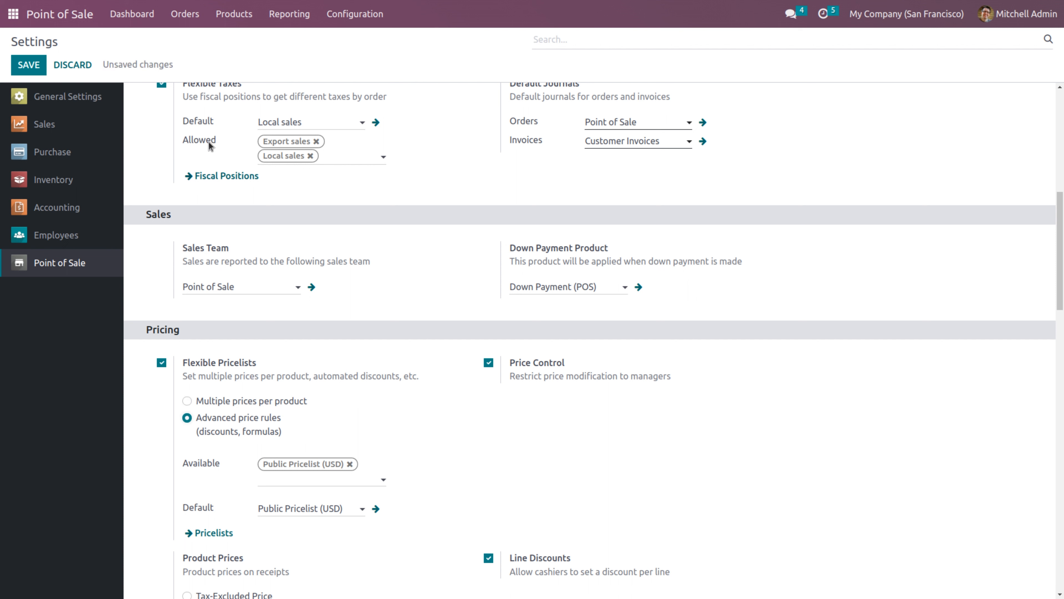
left_click(28, 67)
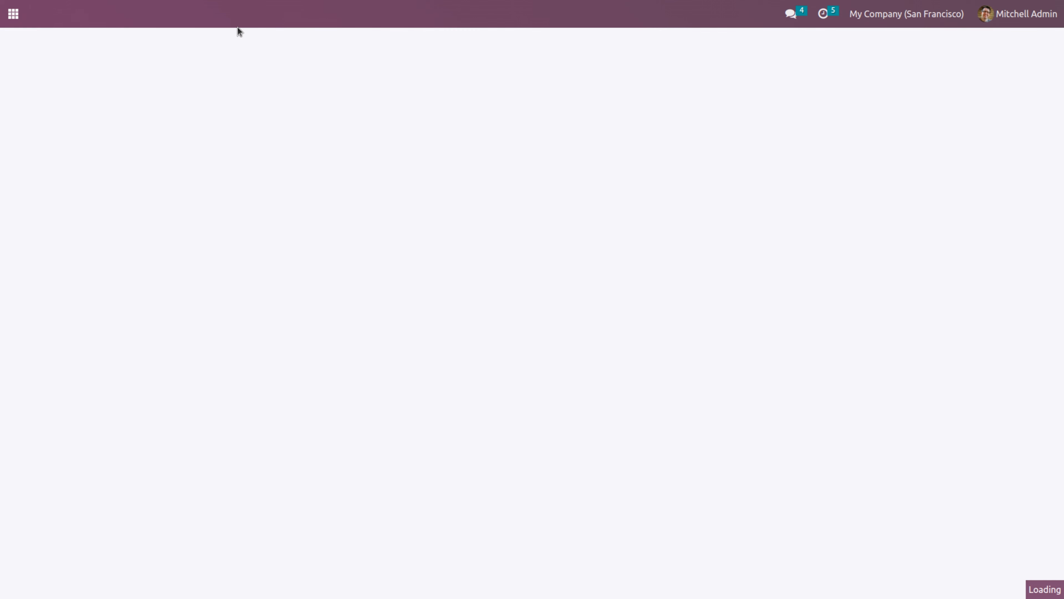
left_click(240, 16)
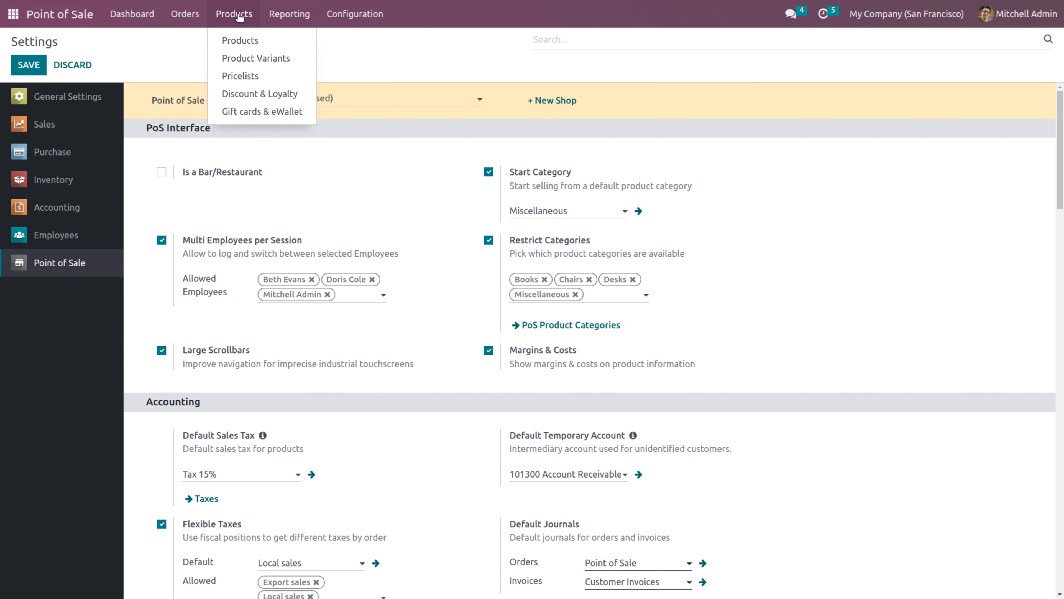
left_click(240, 76)
Name a new pricelist 'pricelist(Advanced)' and add a price rule line
left_click(23, 64)
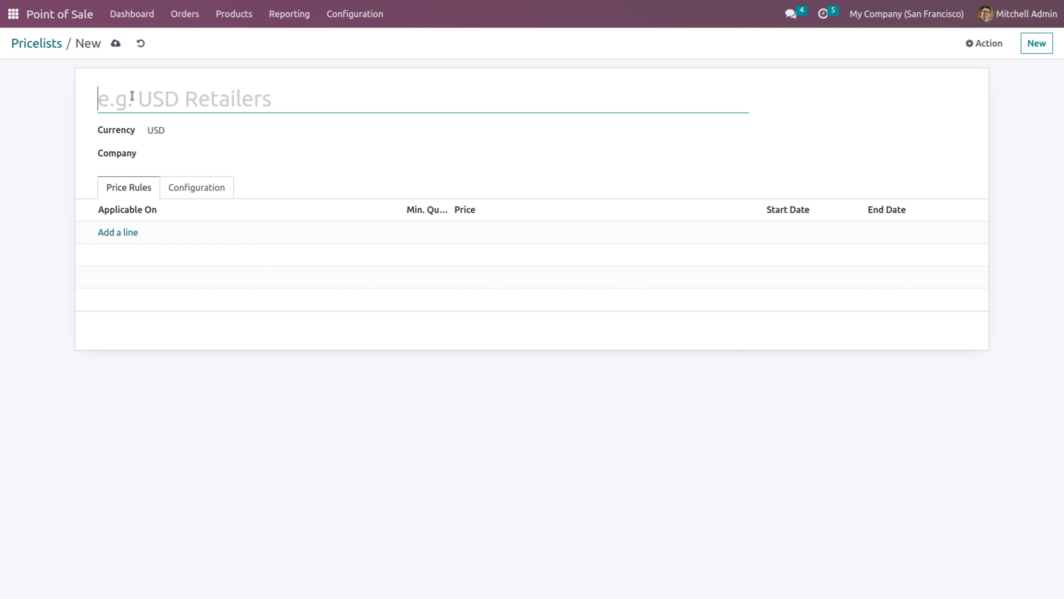
type("pricelist")
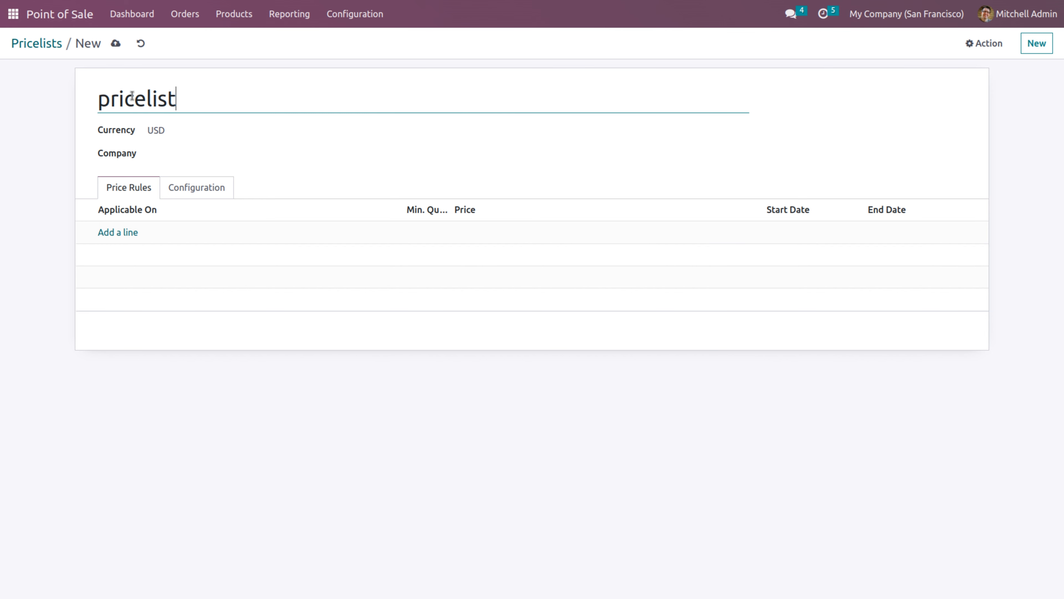
type("(A)")
key("Left")
type("Advance")
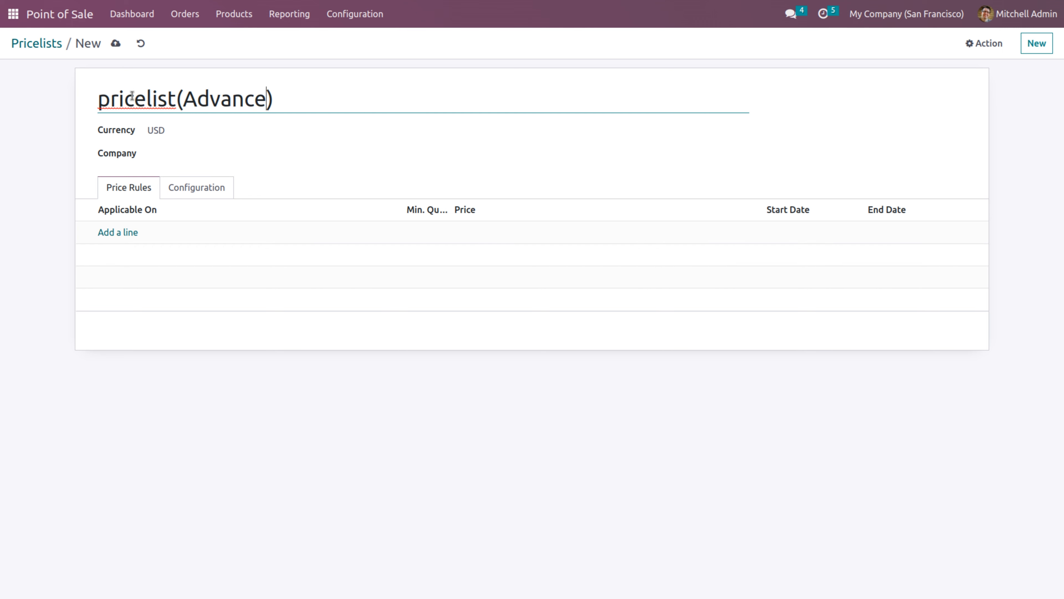
type("d")
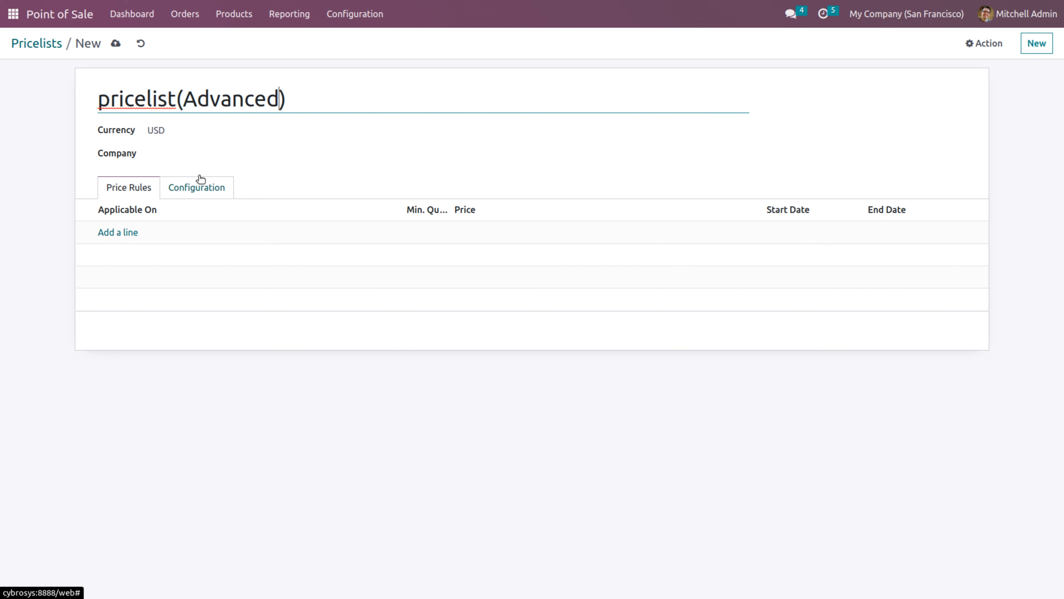
left_click(117, 235)
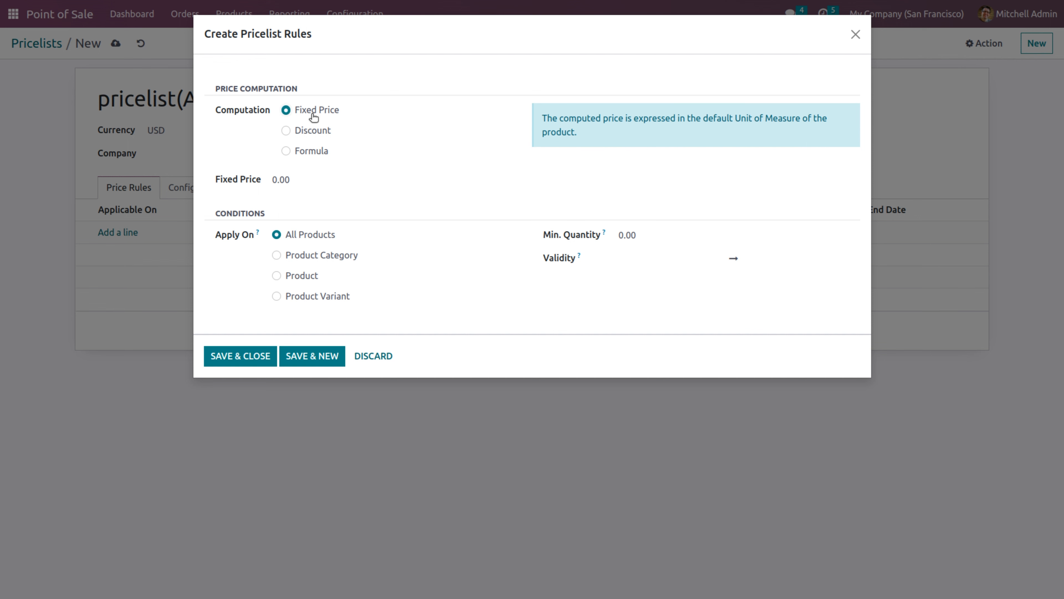
Make the rule a formula on Sales Price with 10% discount and 1.00 extra fee
left_click(305, 154)
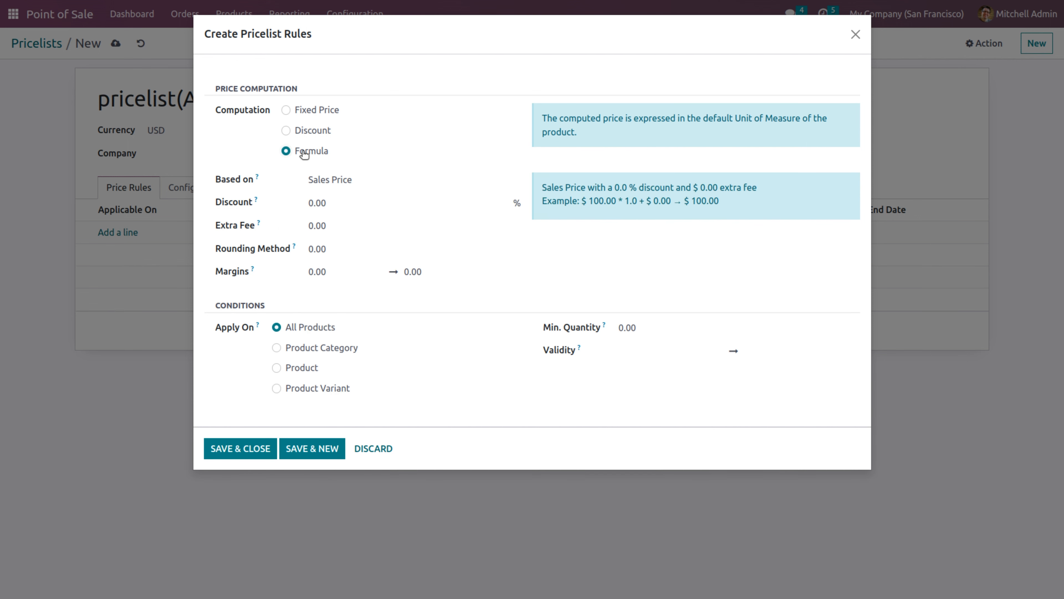
left_click(348, 182)
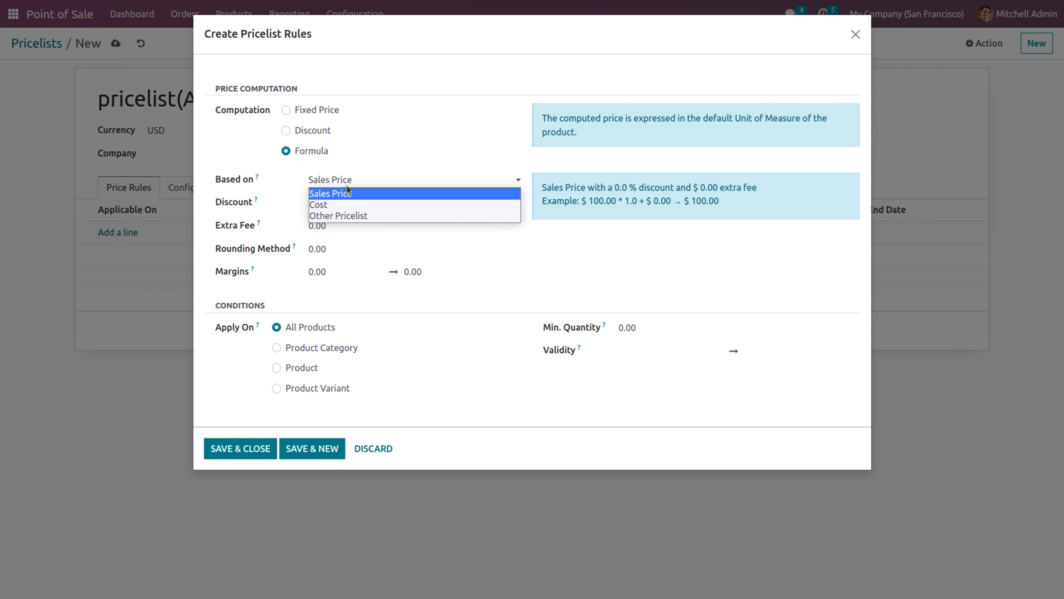
left_click(344, 204)
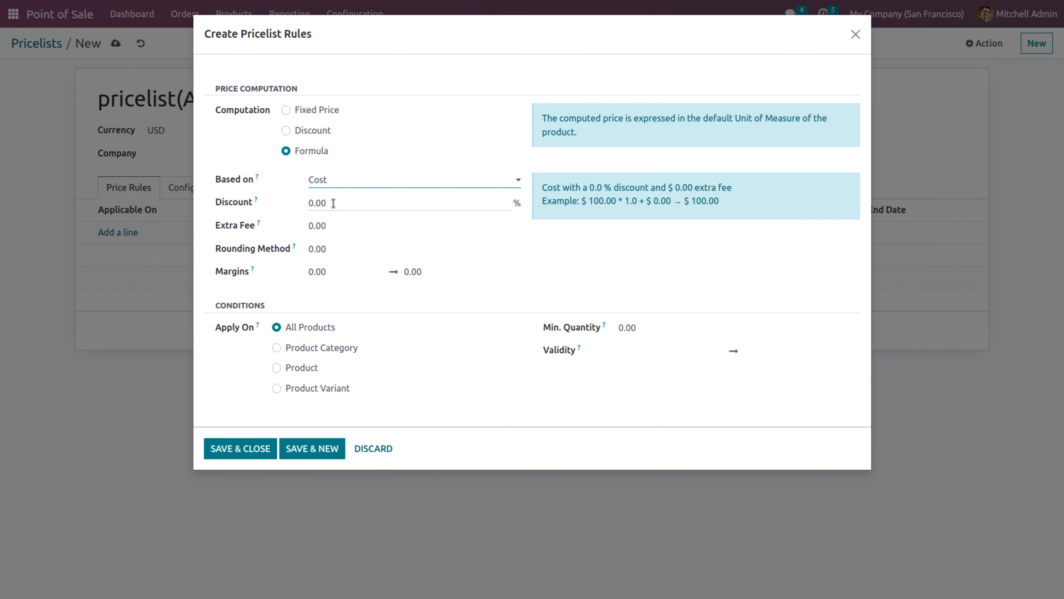
left_click(333, 203)
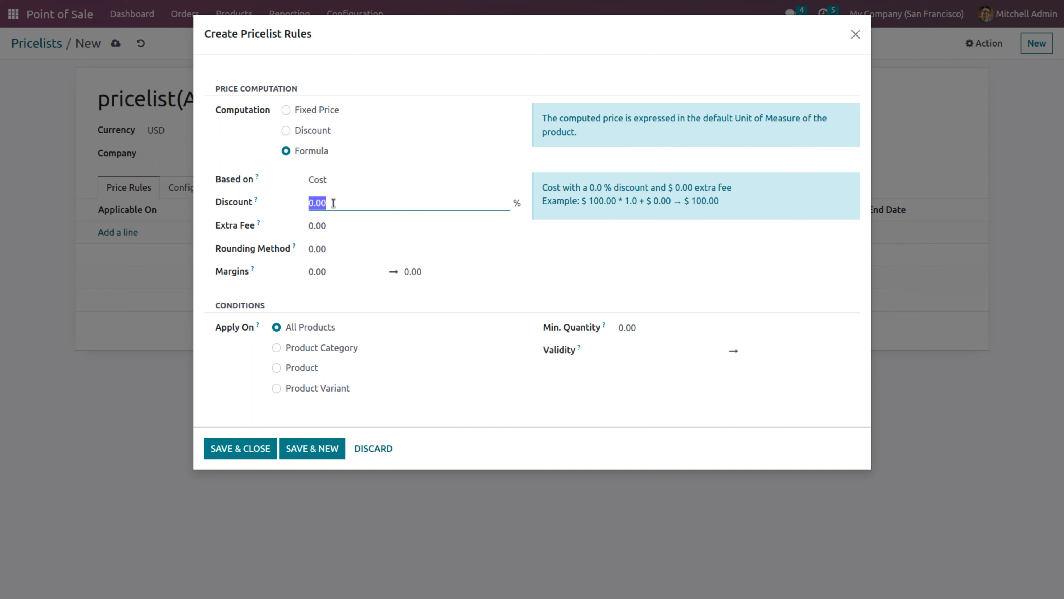
left_click(336, 182)
left_click(338, 195)
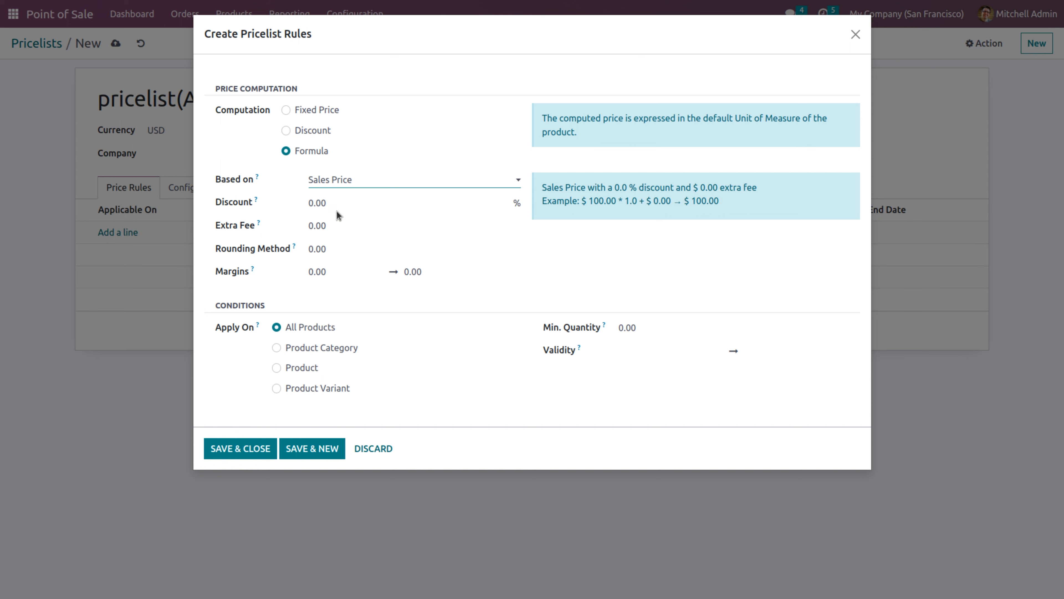
left_click(336, 209)
left_click(339, 203)
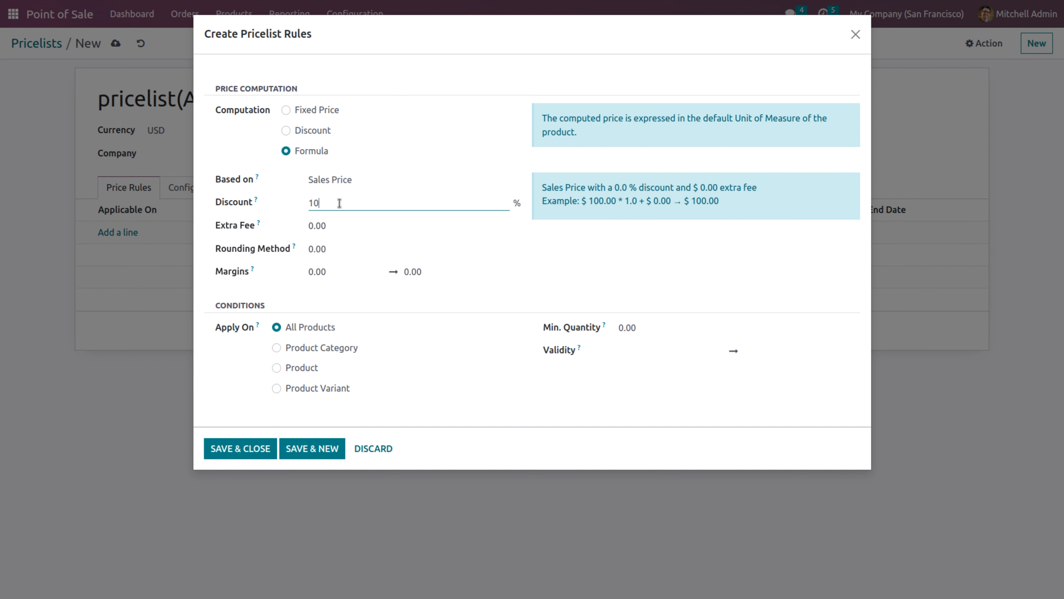
type("10")
left_click(336, 221)
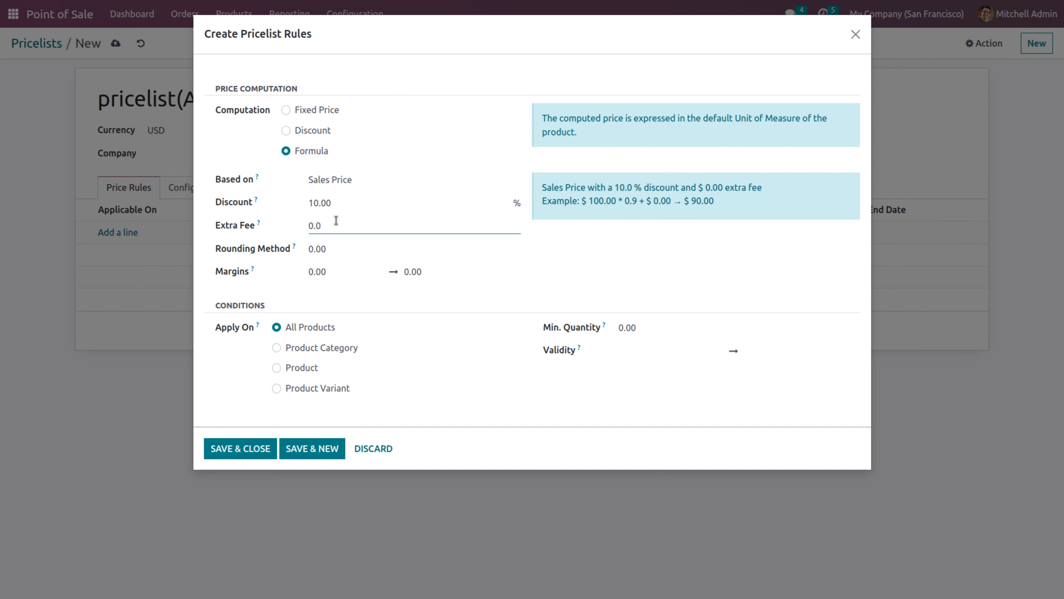
type("1")
left_click(326, 273)
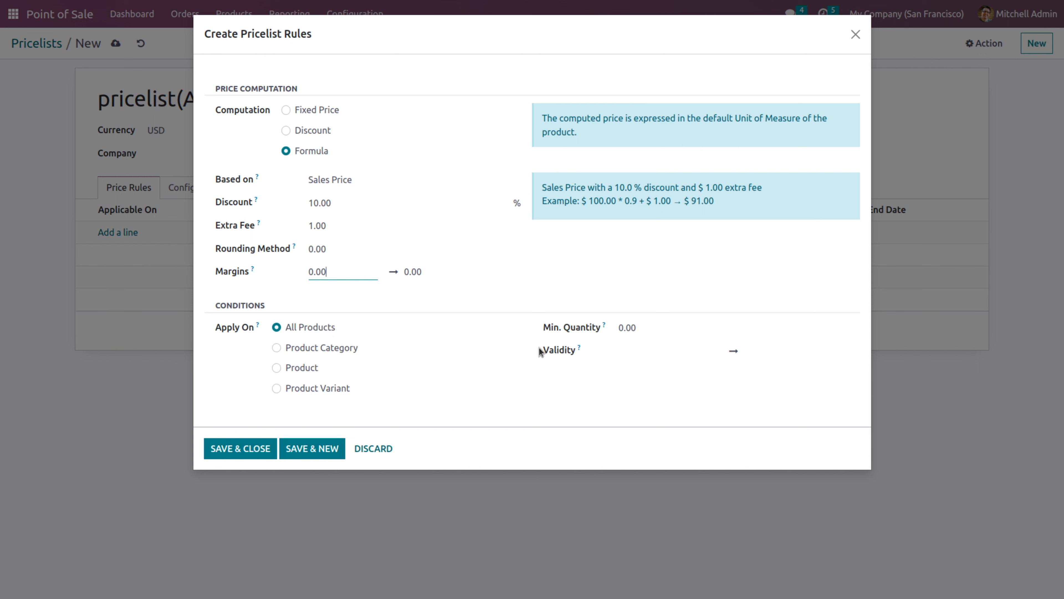
Set the rule's validity to July 27–29, 2023, then save the rule and pricelist
left_click(642, 350)
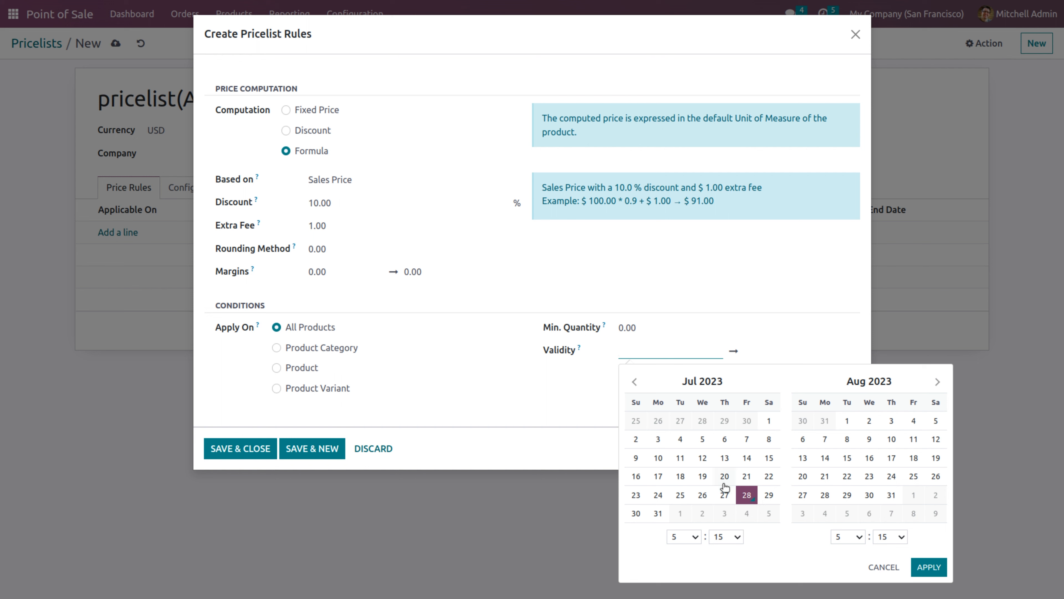
left_click(924, 569)
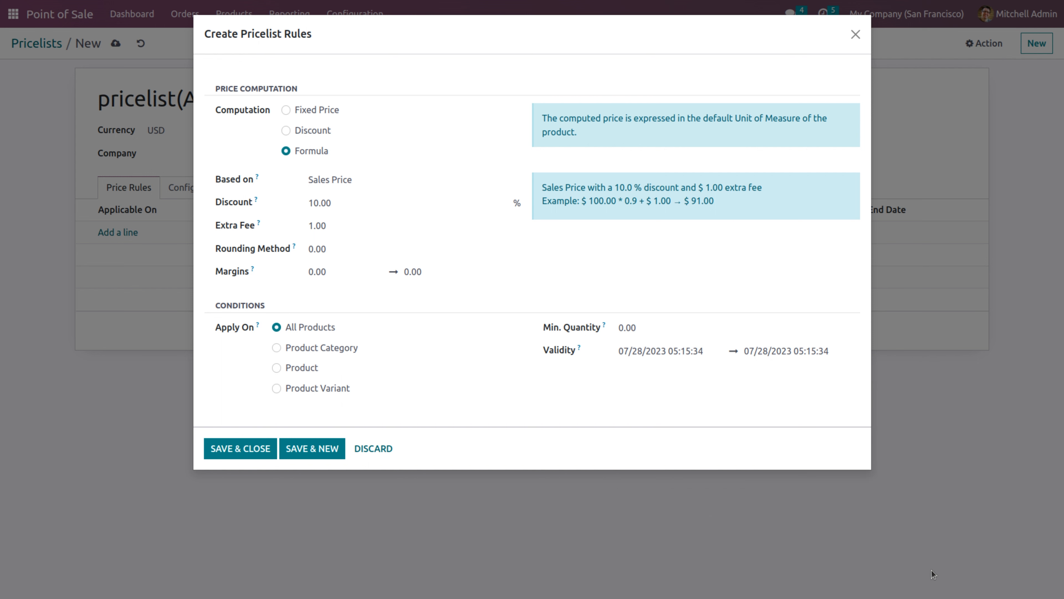
left_click(653, 351)
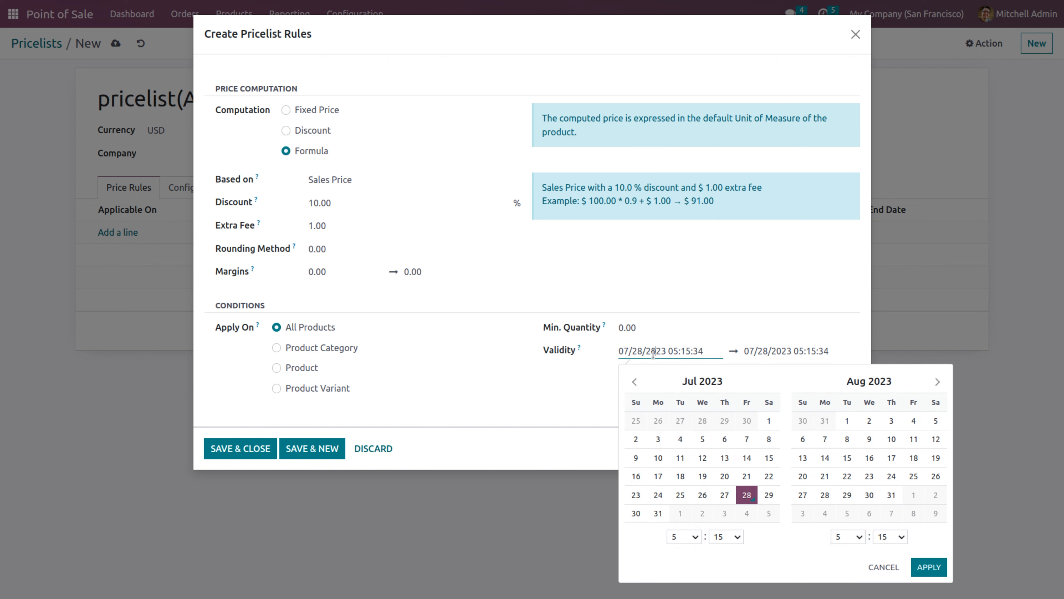
left_click(724, 494)
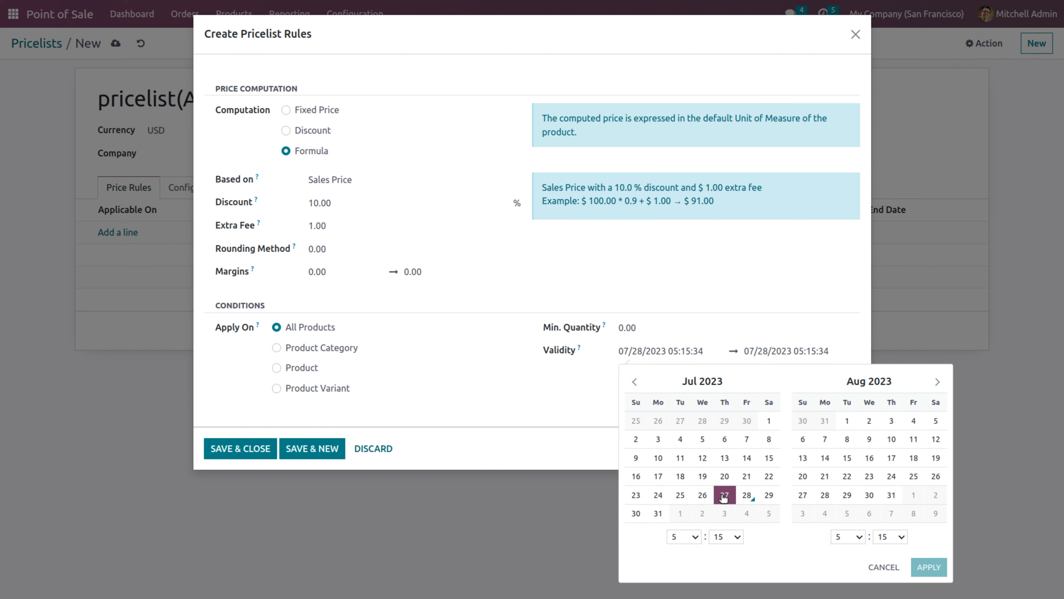
left_click(769, 496)
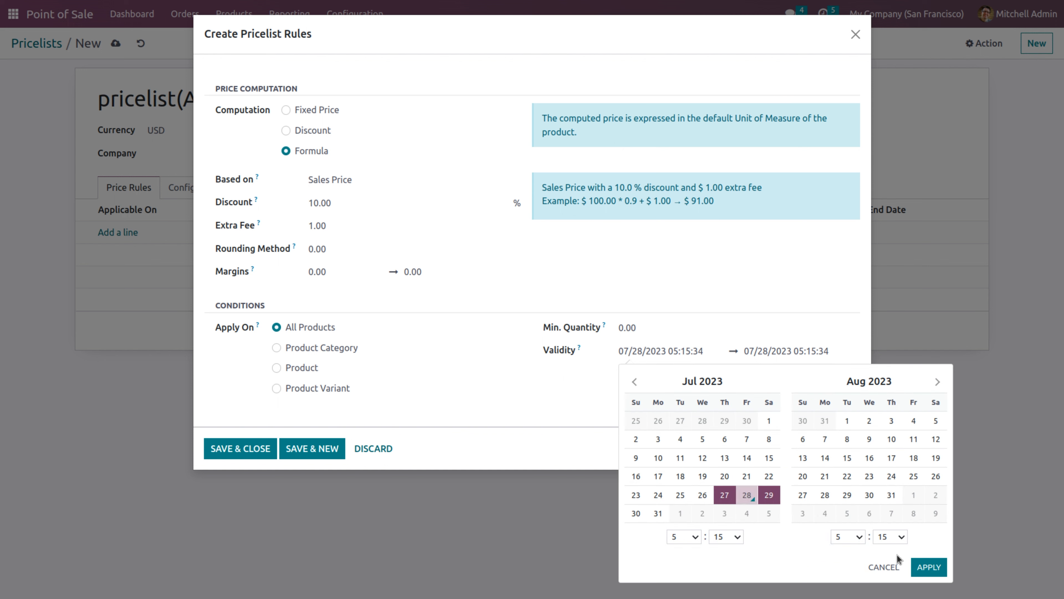
left_click(930, 566)
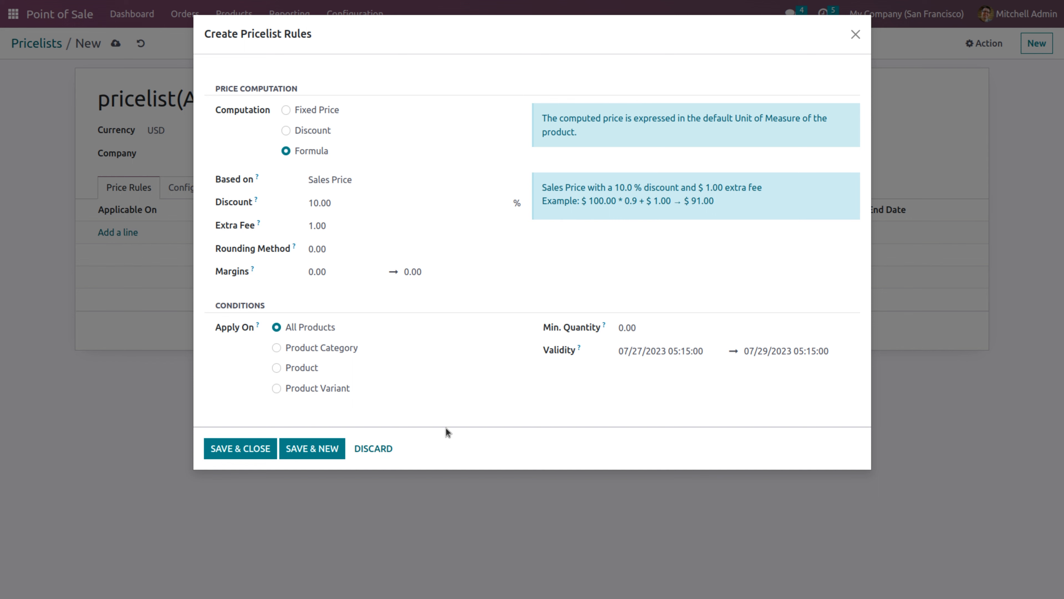
left_click(247, 448)
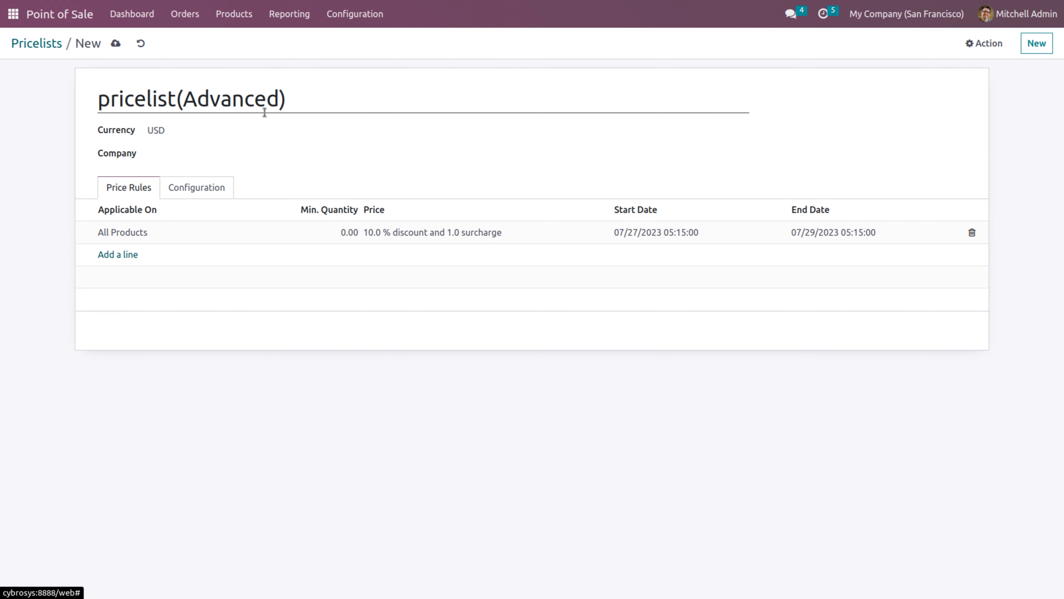
left_click(114, 44)
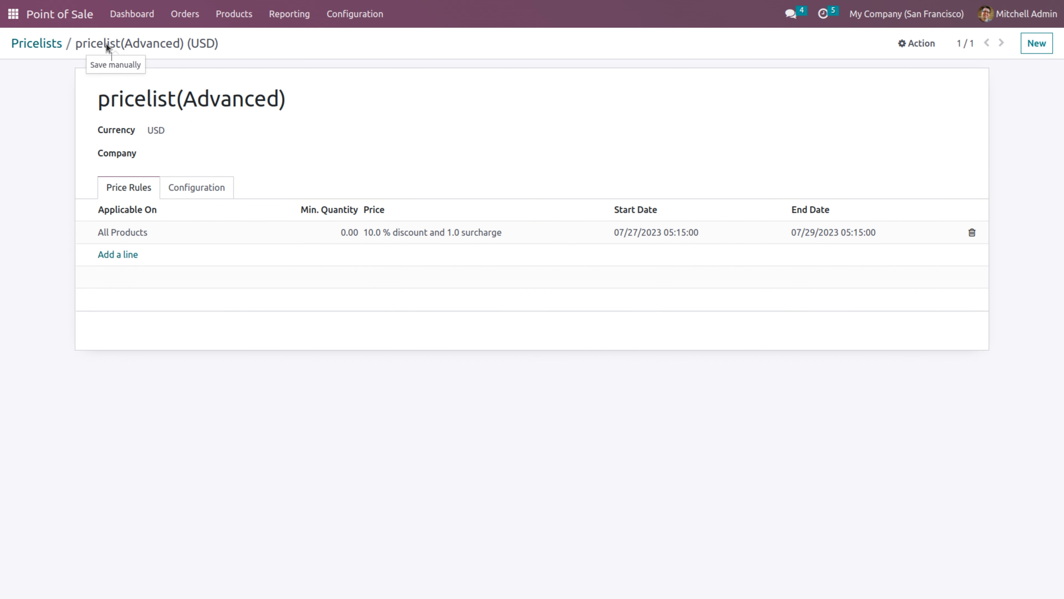
Open the Friday sales 01 pricelist to review its rule
left_click(241, 15)
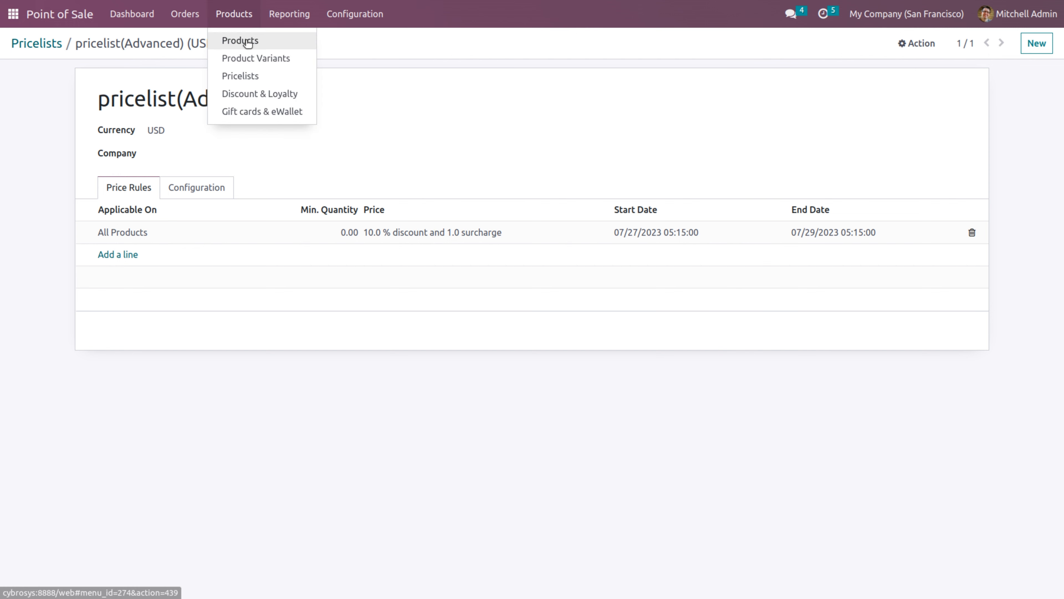
left_click(48, 44)
left_click(93, 151)
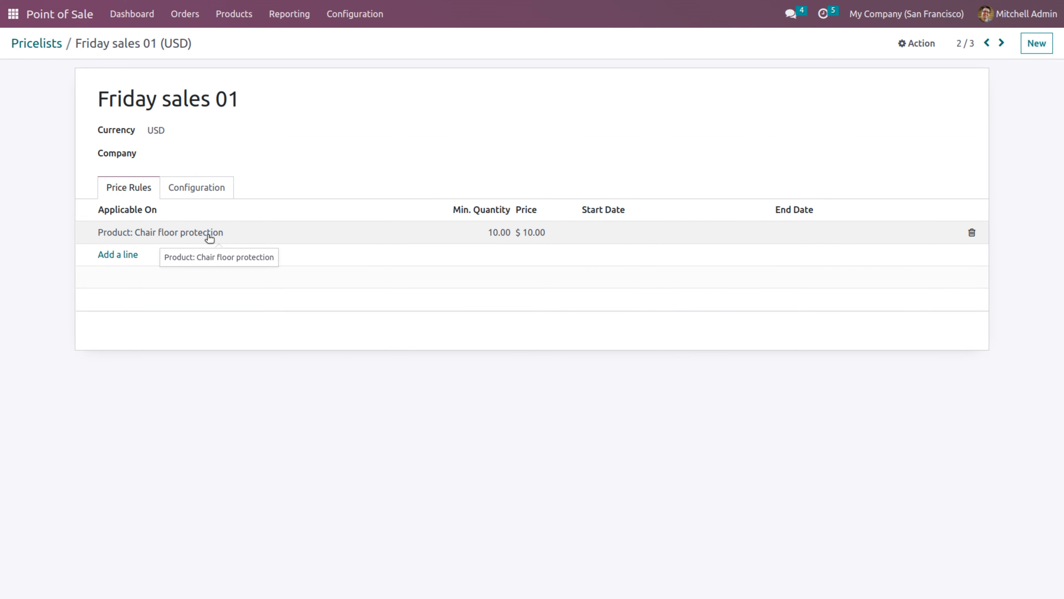
Search all products for 'cha' to view the chairs, then return to Pricelists
left_click(234, 18)
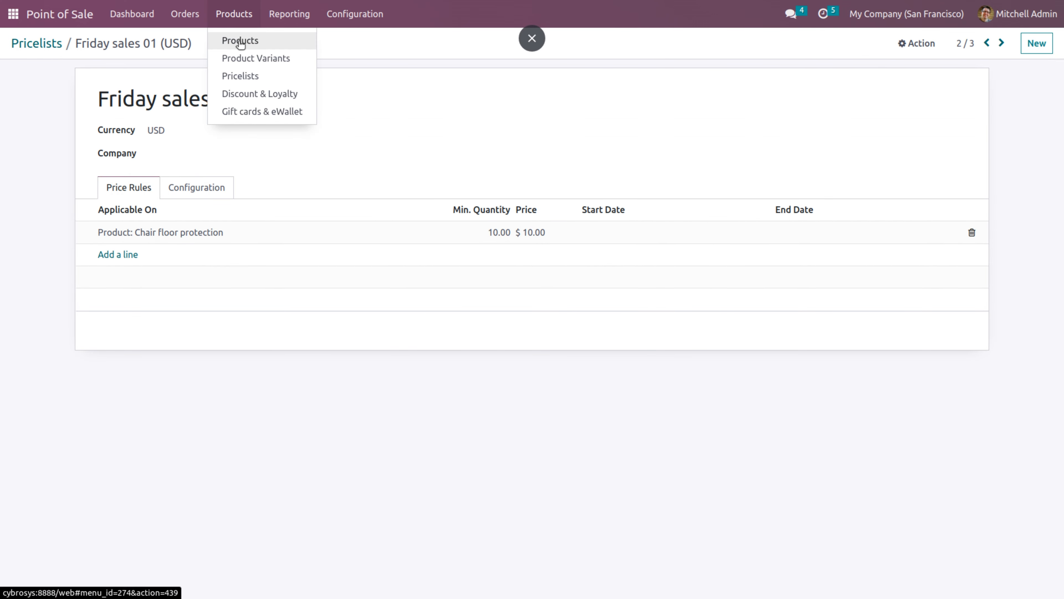
left_click(240, 42)
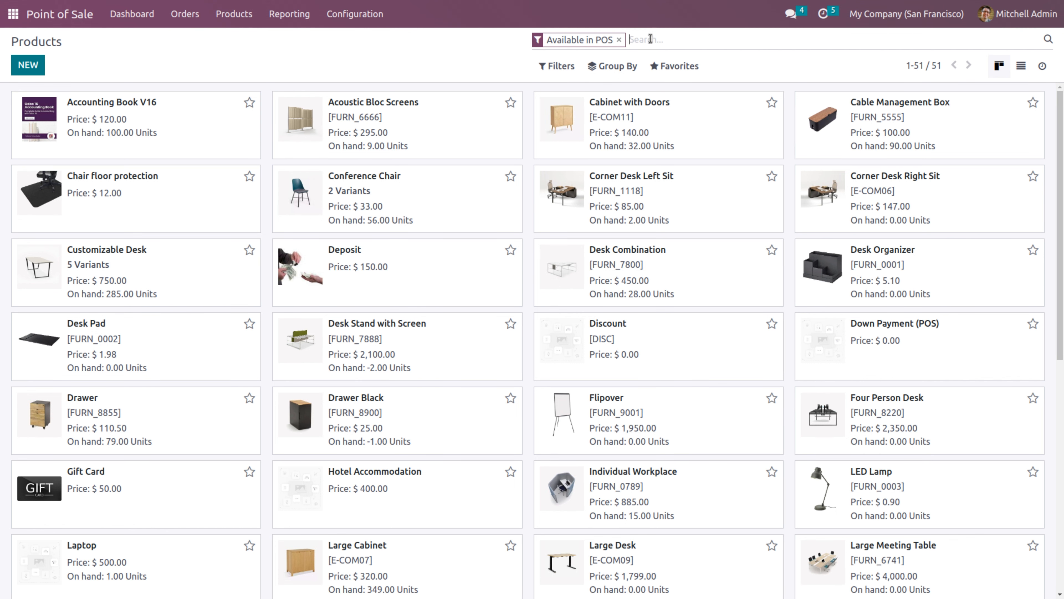
key("BackSpace")
type("chai")
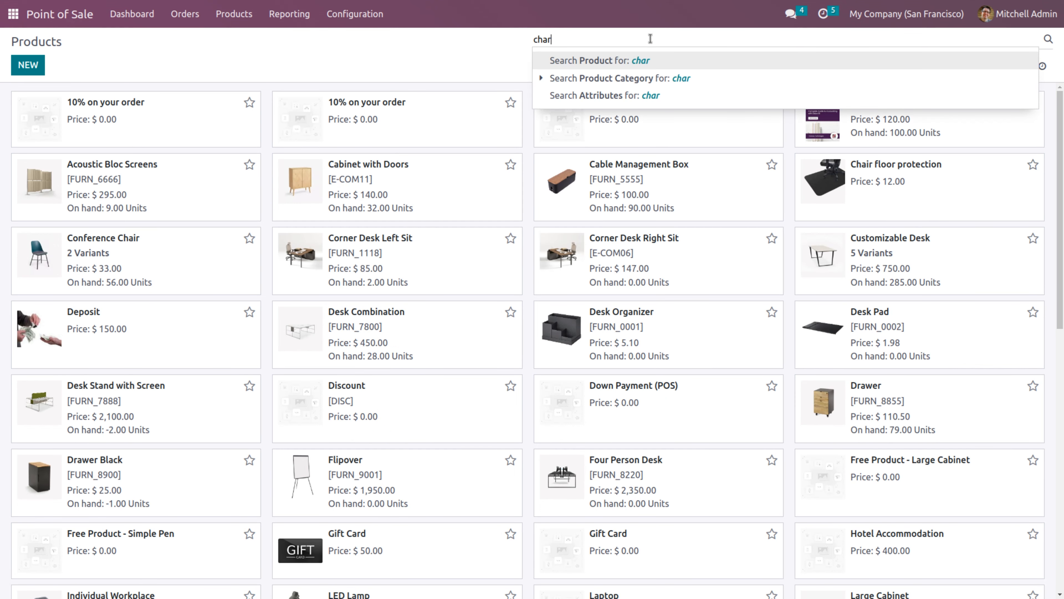
key("Return")
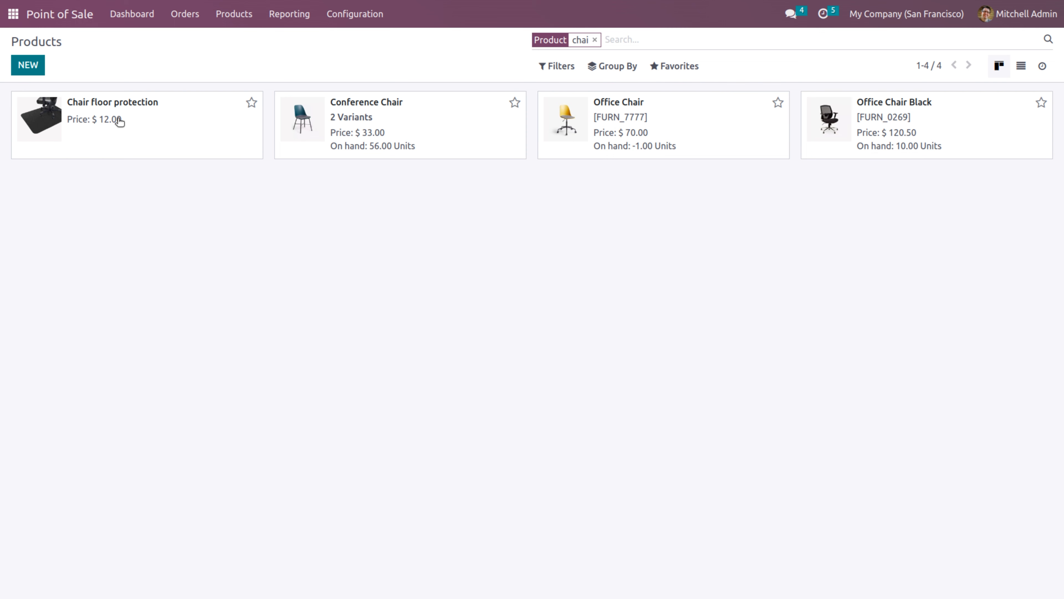
left_click(239, 17)
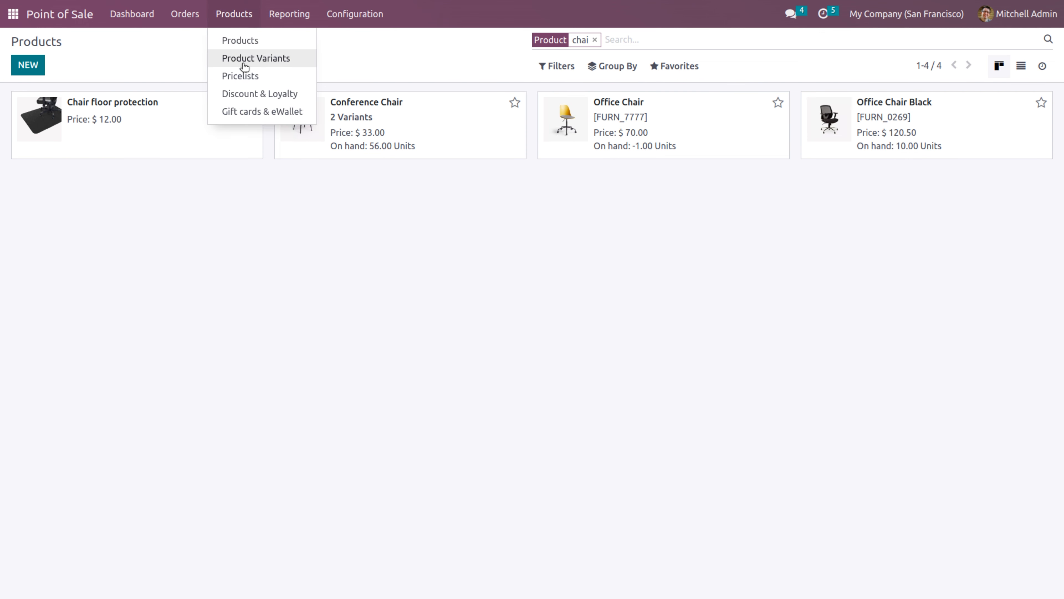
left_click(244, 76)
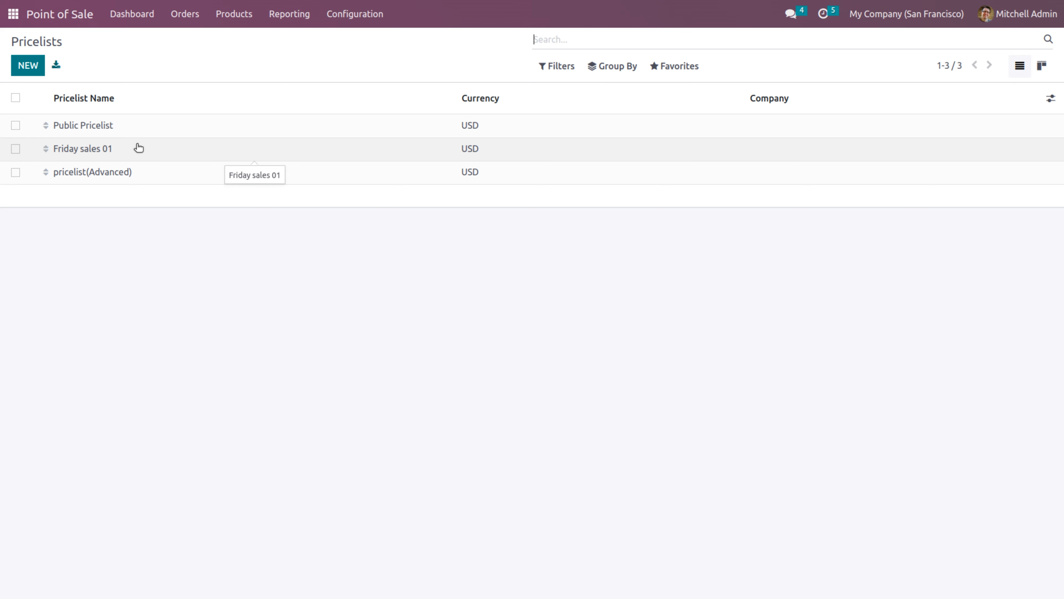
View Friday sales 01 again and go back to the three-pricelist list
left_click(94, 152)
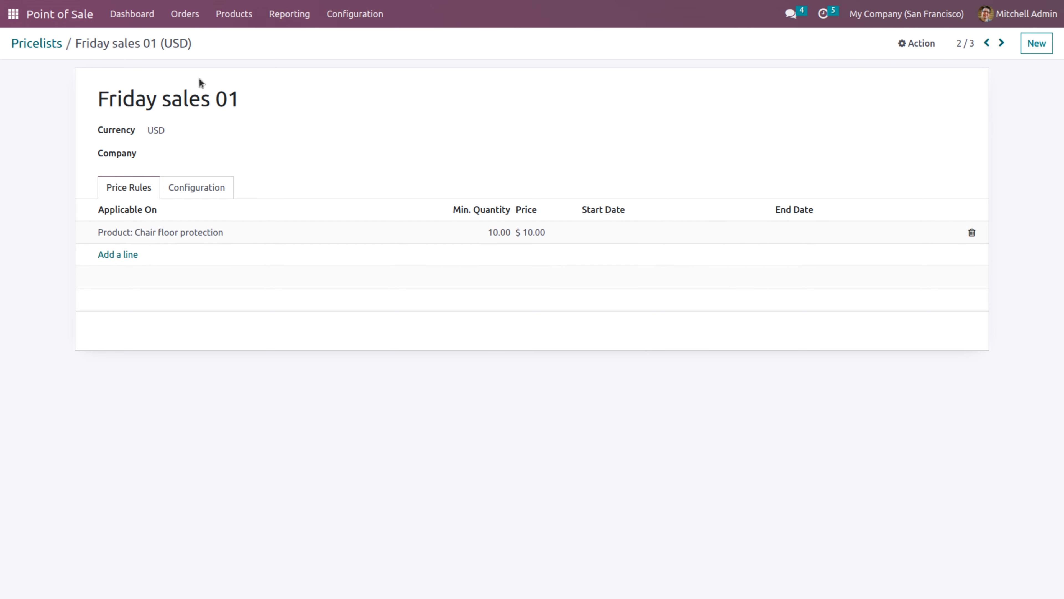
left_click(48, 43)
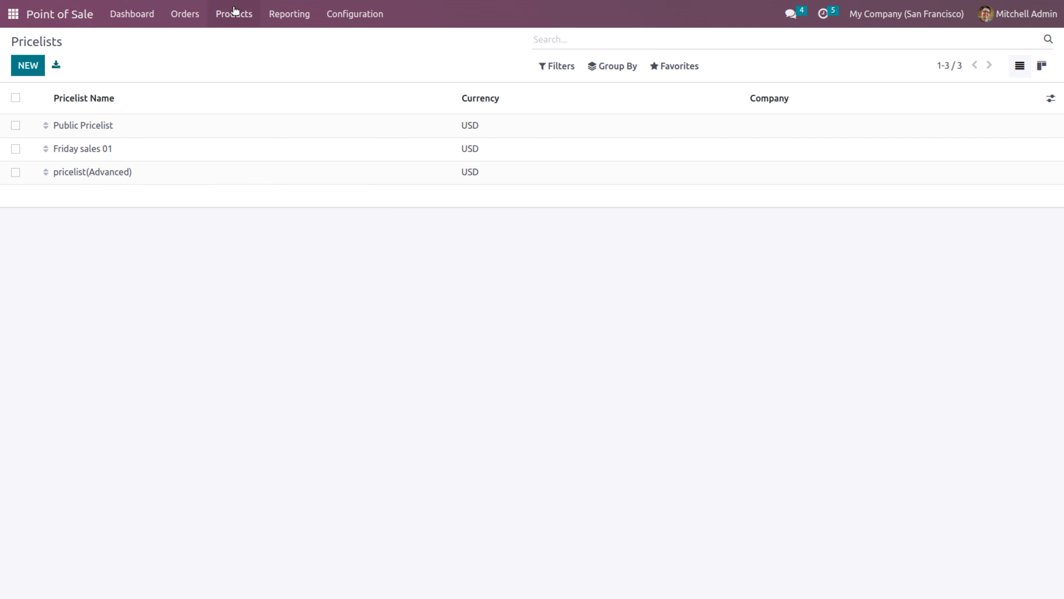
left_click(244, 19)
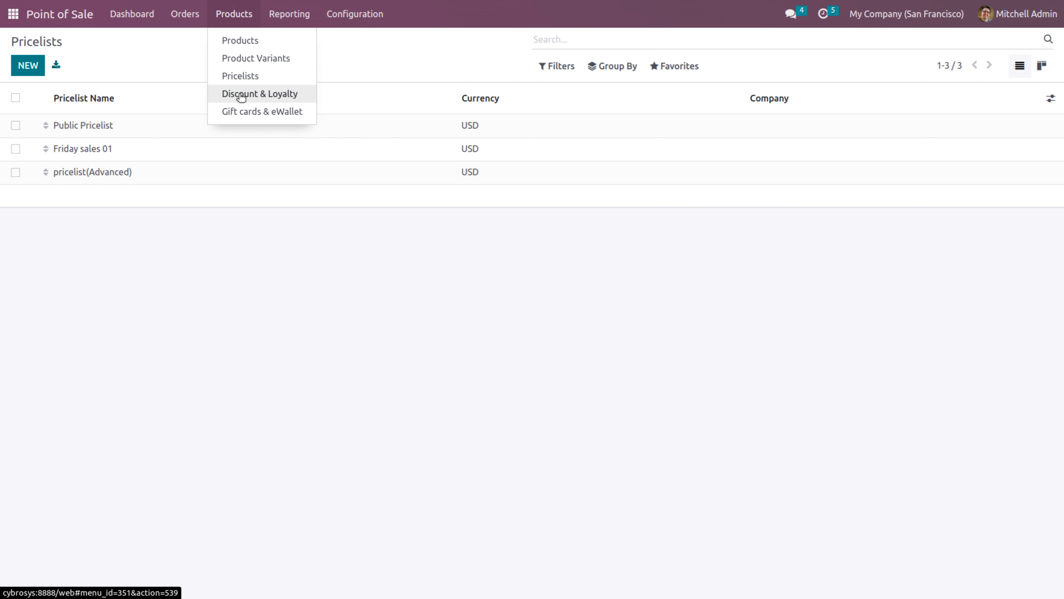
Inspect the Code for 10% on orders program's points of sale and discount rule, unchanged
left_click(241, 97)
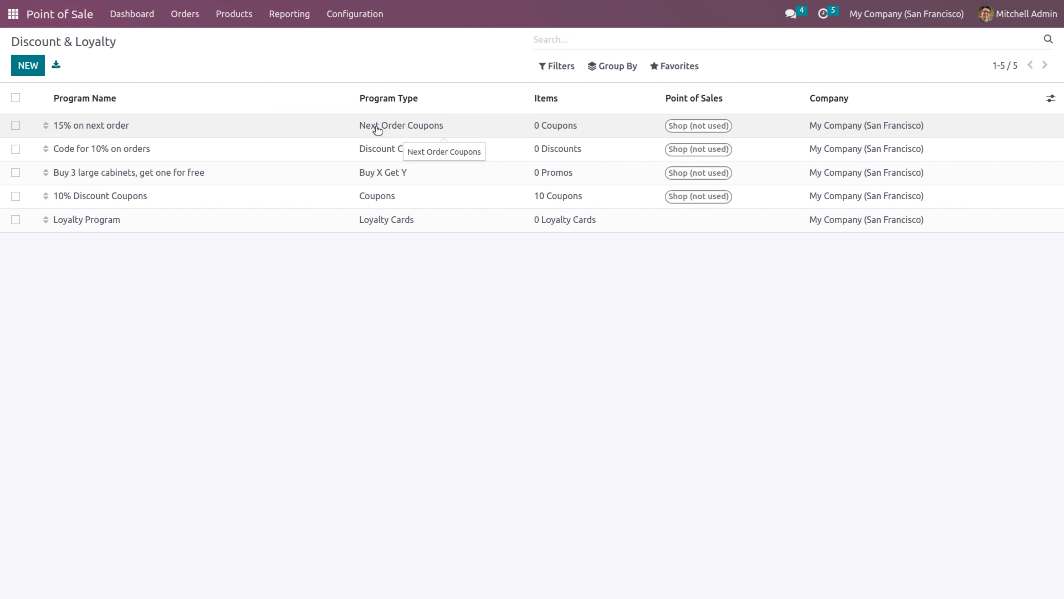
left_click(384, 156)
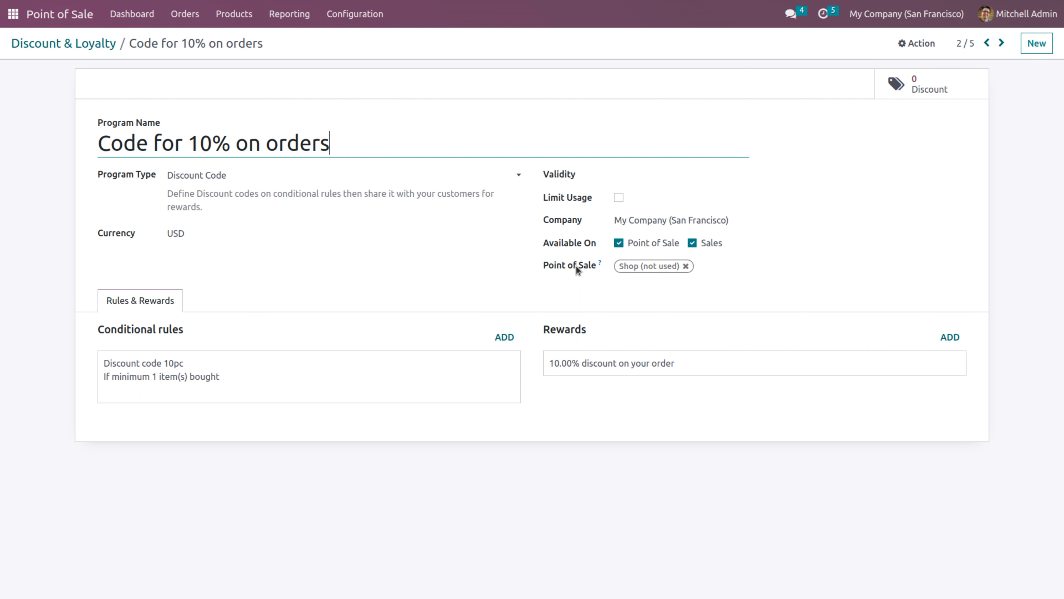
left_click(738, 267)
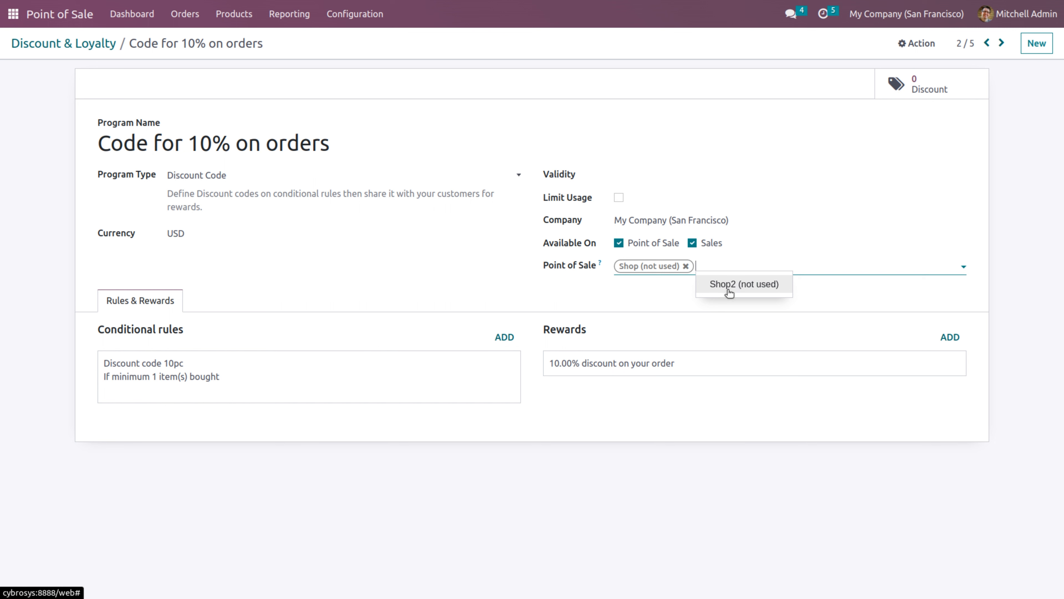
left_click(468, 277)
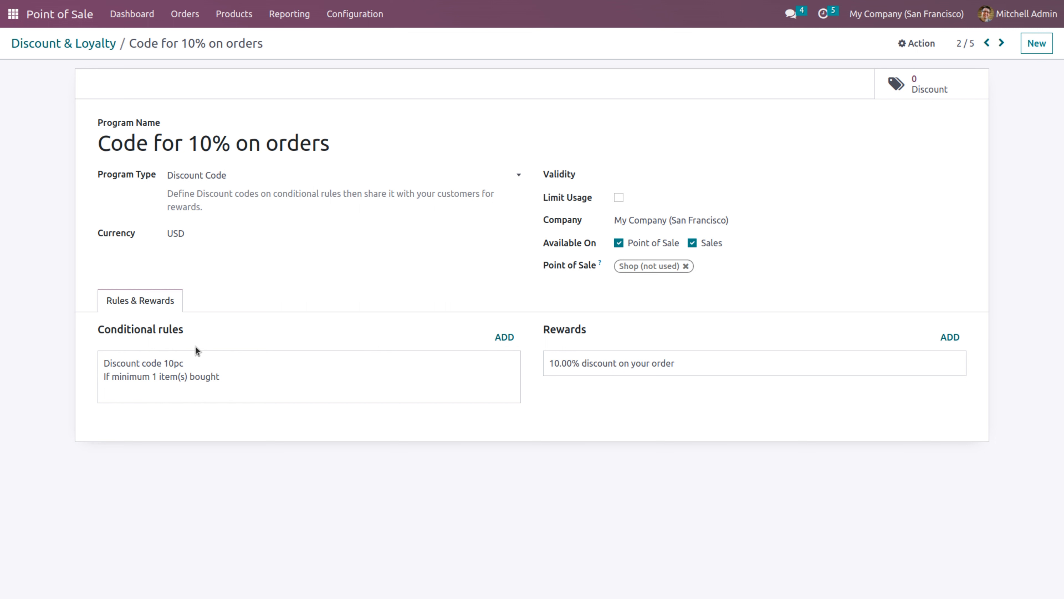
left_click(150, 366)
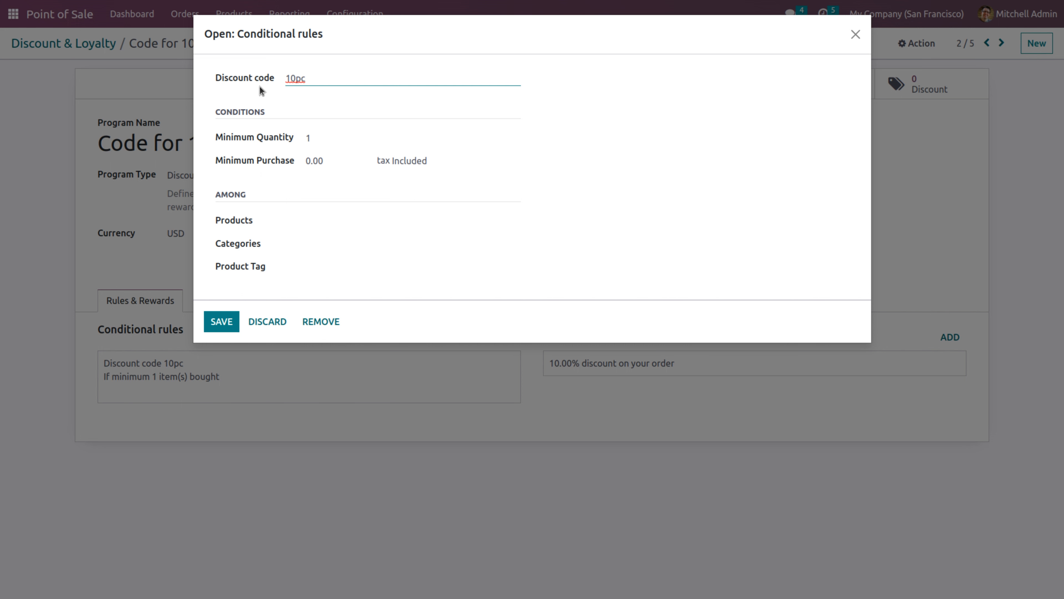
left_click(218, 323)
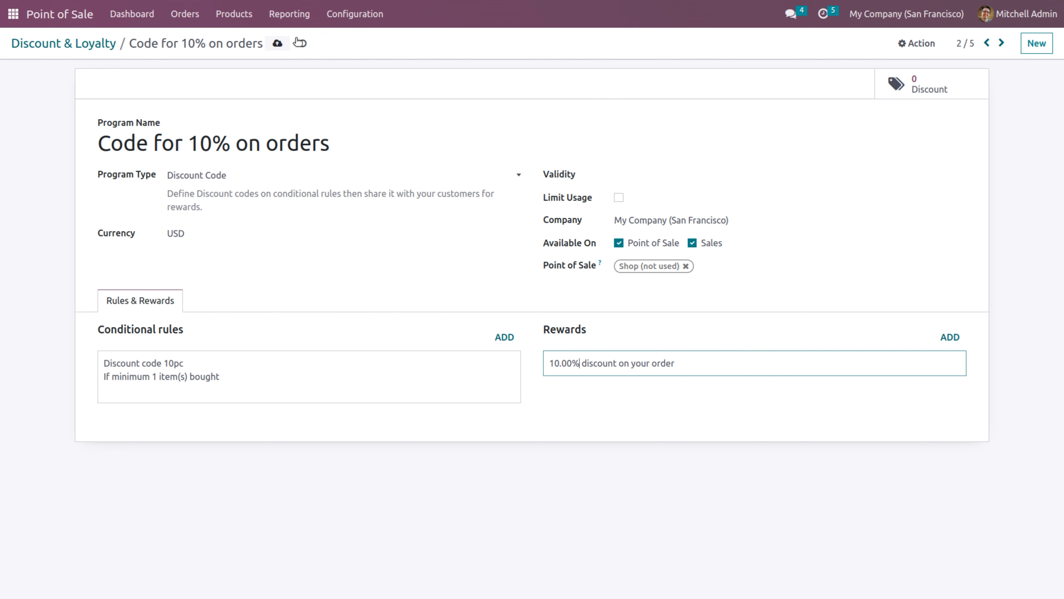
left_click(95, 50)
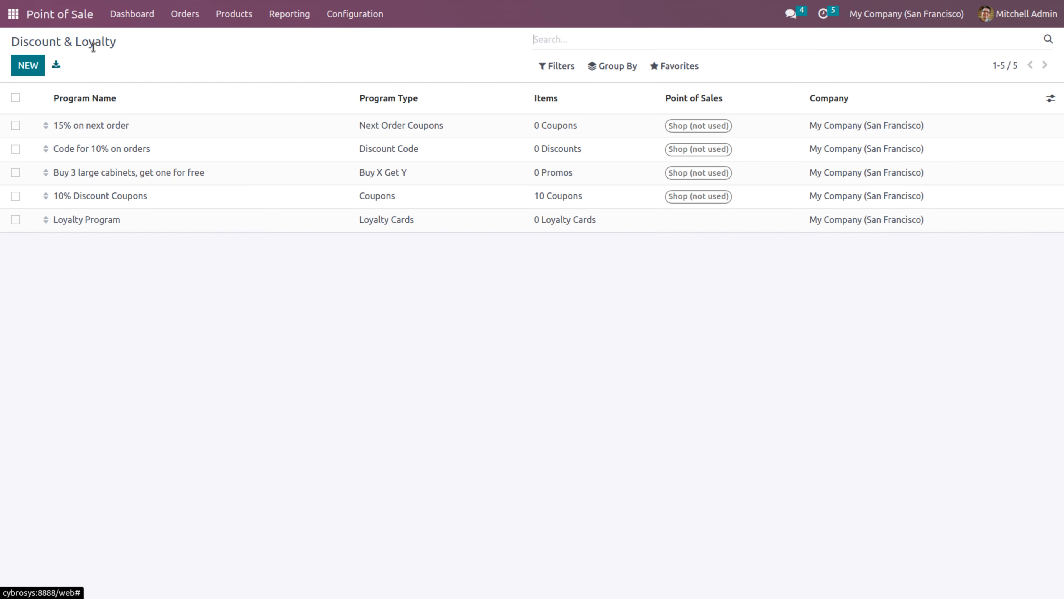
Change the Loyalty Program's purchase rule to grant 1 point per $ instead of 10
left_click(88, 224)
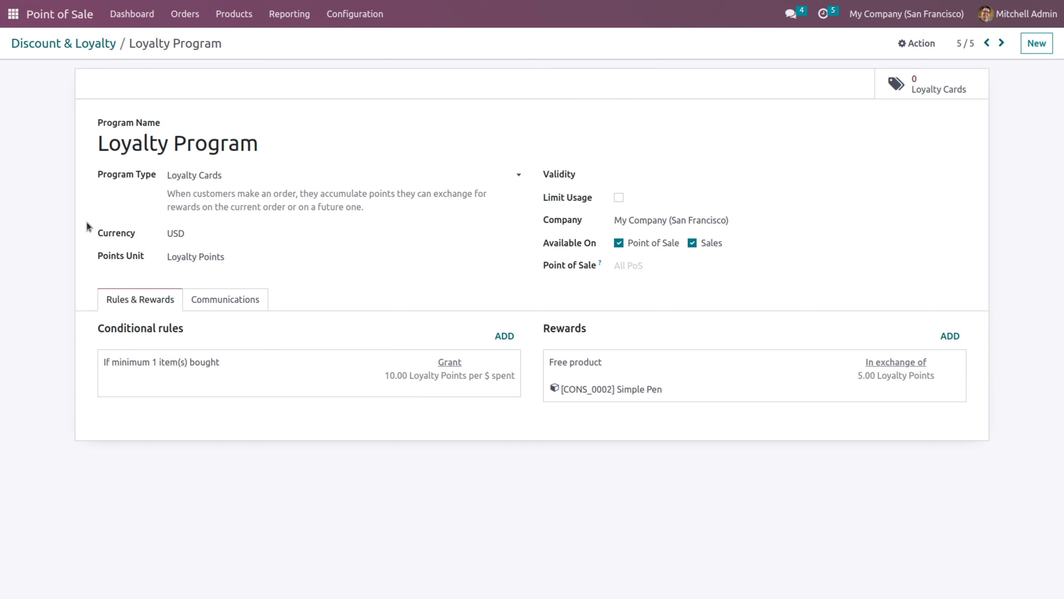
left_click(222, 175)
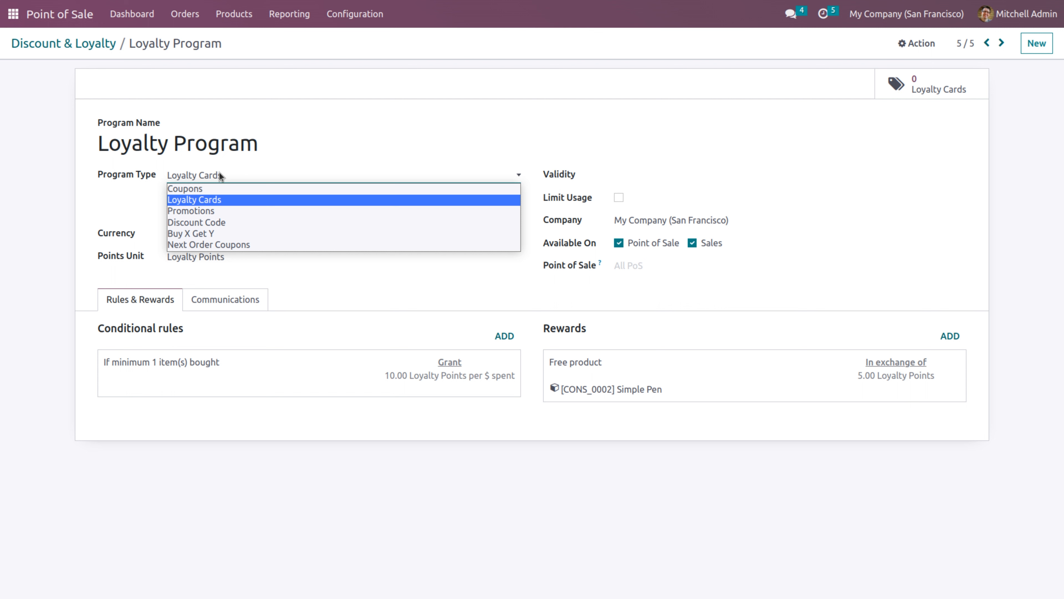
left_click(219, 176)
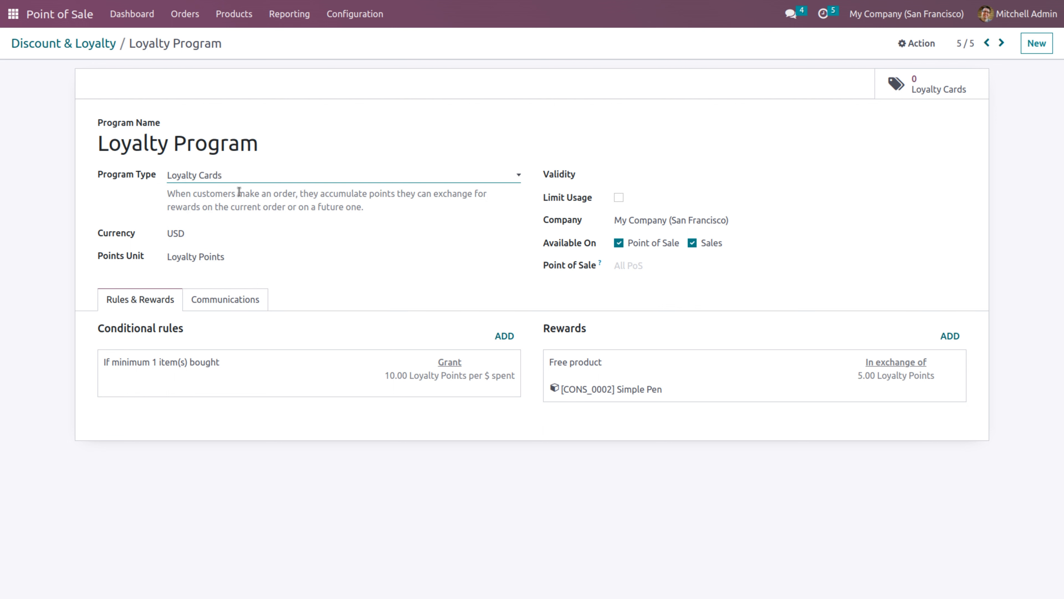
left_click(166, 365)
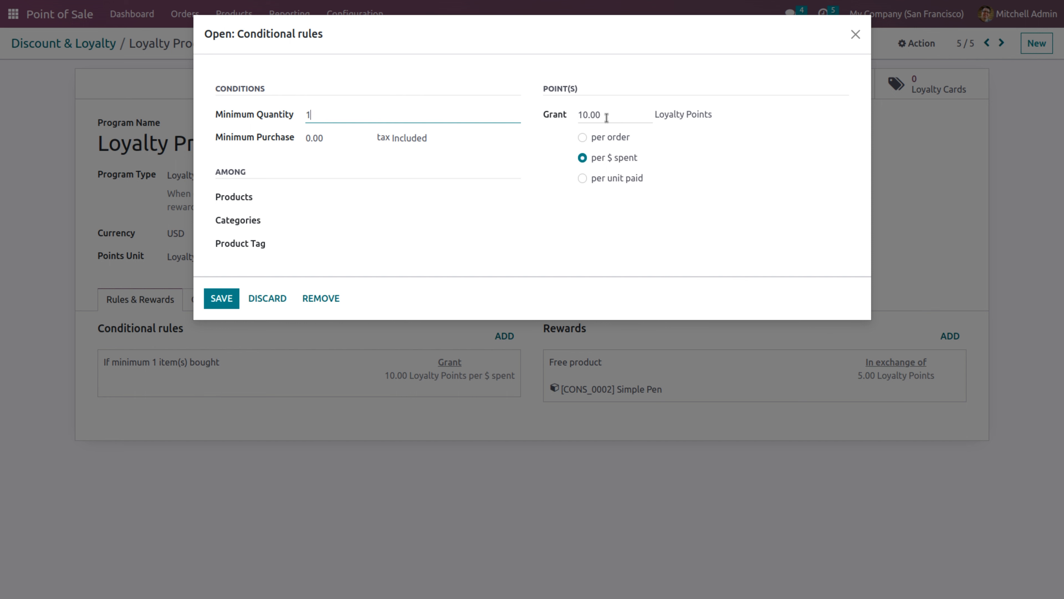
left_click_drag(607, 114, 577, 113)
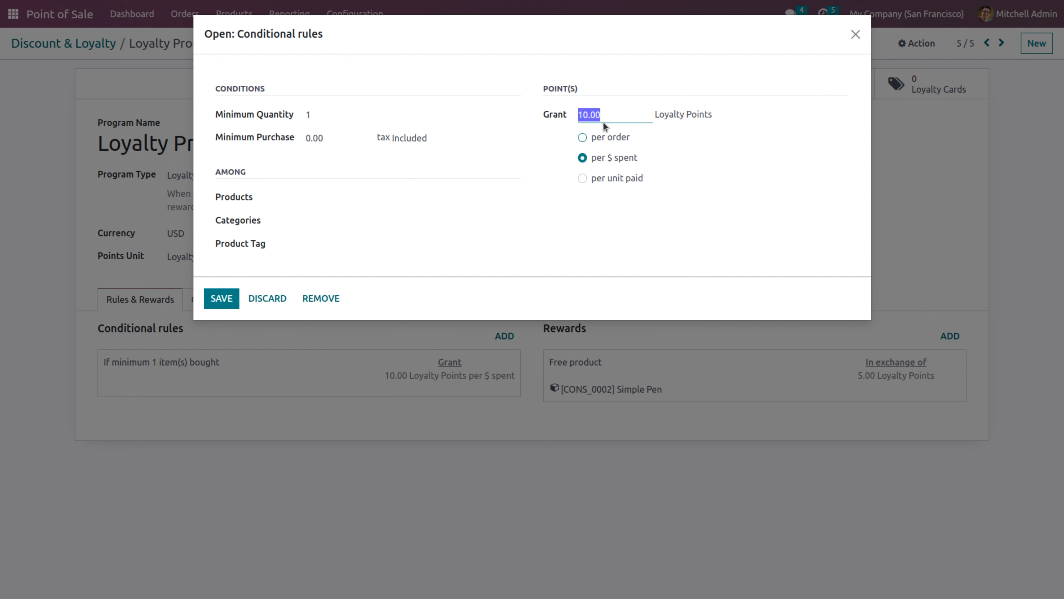
left_click(223, 305)
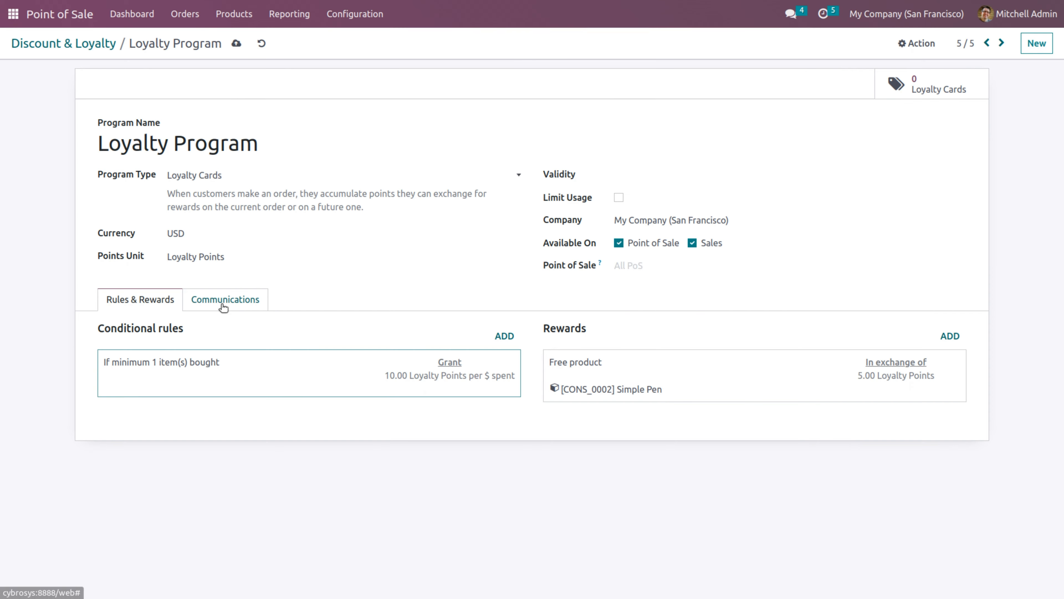
left_click(358, 372)
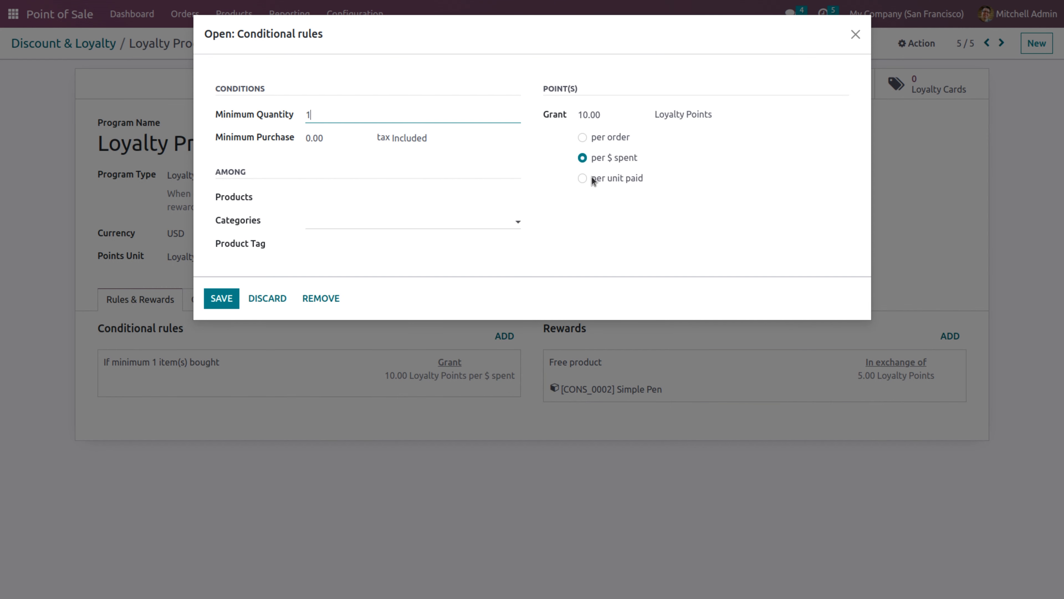
left_click(600, 112)
type("1")
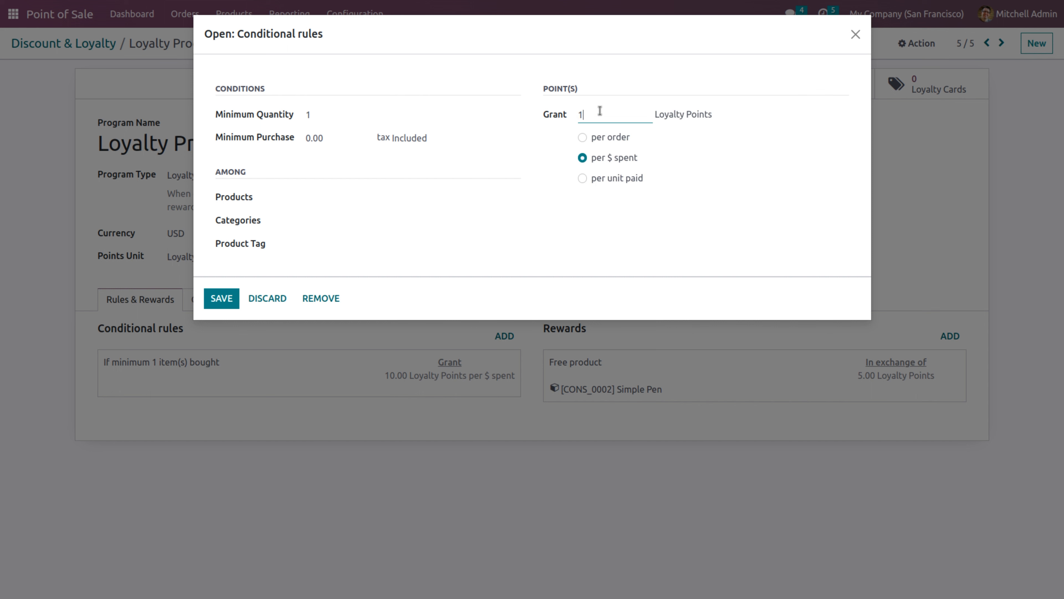
left_click(221, 298)
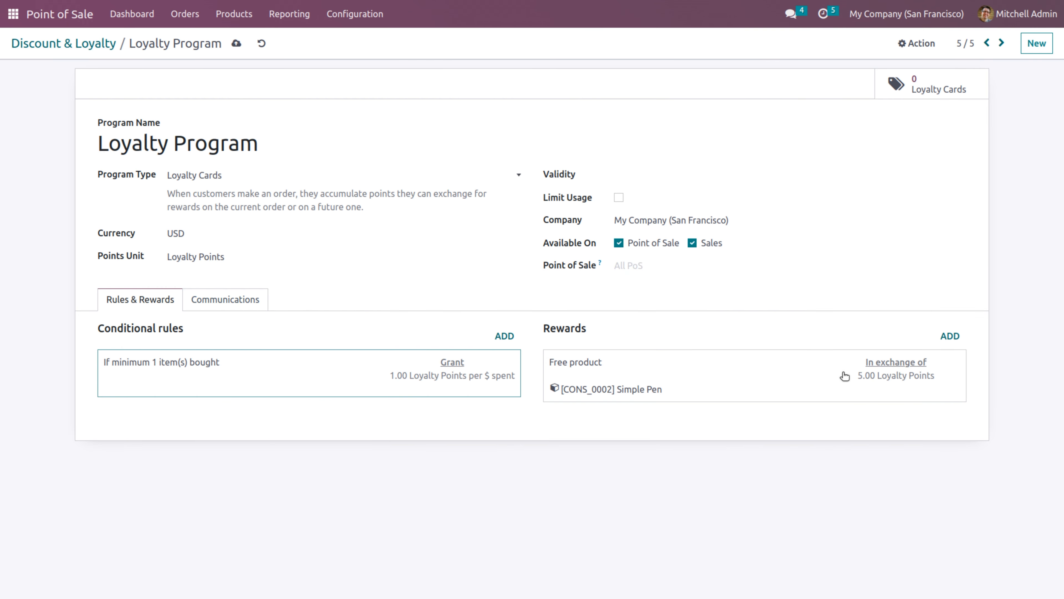
Change the free Simple Pen reward's cost from 5 to 200 Loyalty Points
left_click(844, 376)
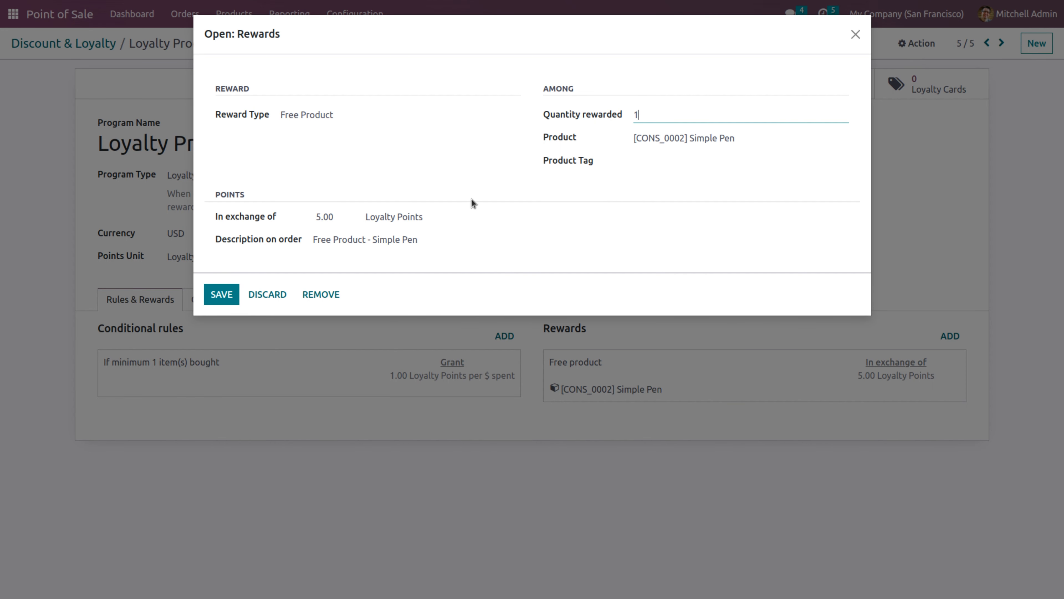
double_click(335, 219)
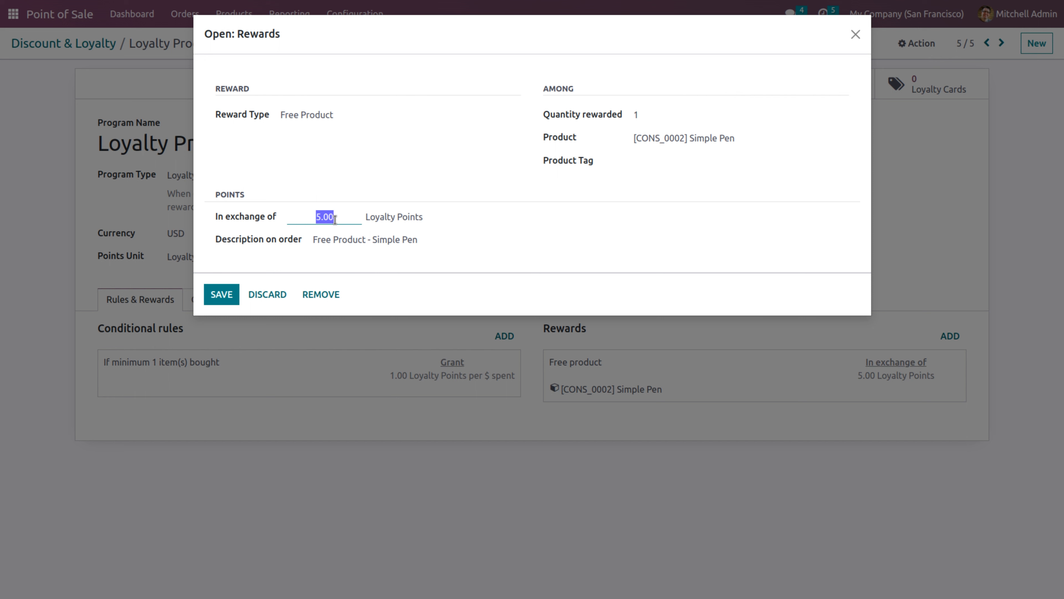
key("BackSpace")
type("200")
Keep the reward type as Free Product, confirm the reward and save the Loyalty Program
left_click(352, 117)
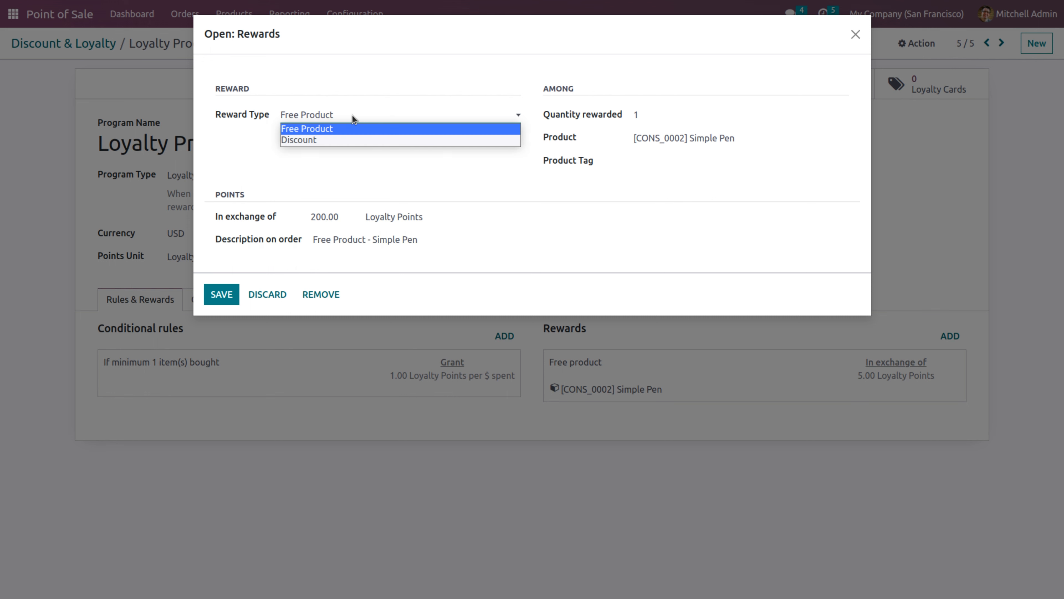
left_click(327, 139)
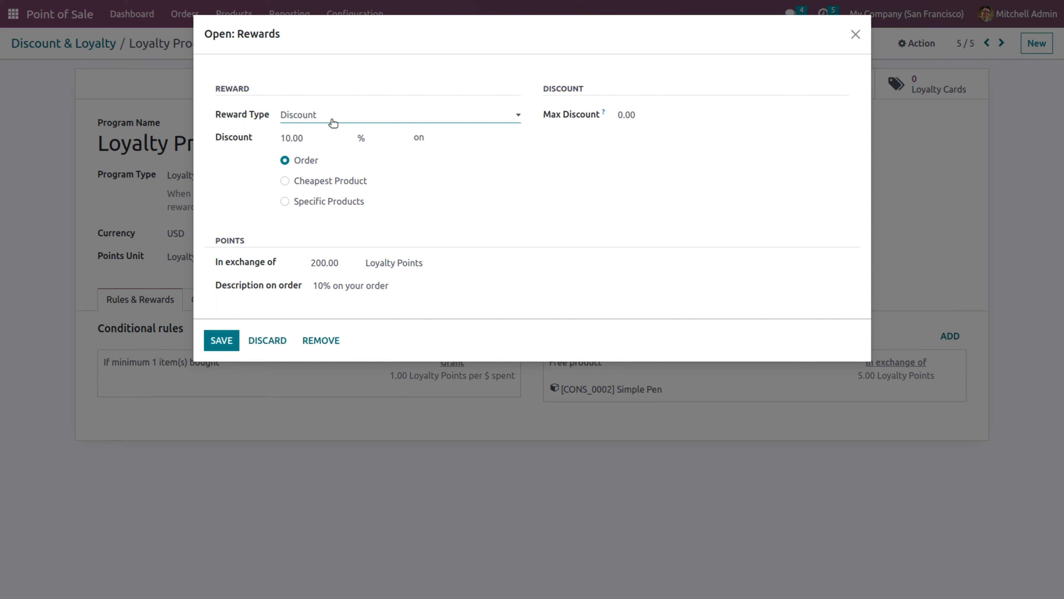
left_click(333, 119)
left_click(330, 127)
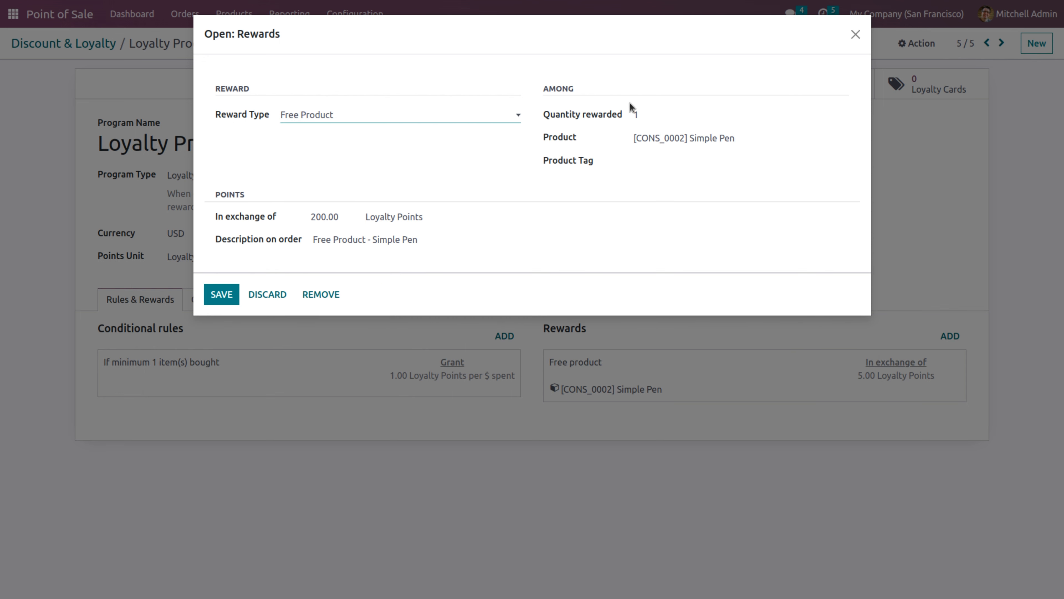
left_click(222, 298)
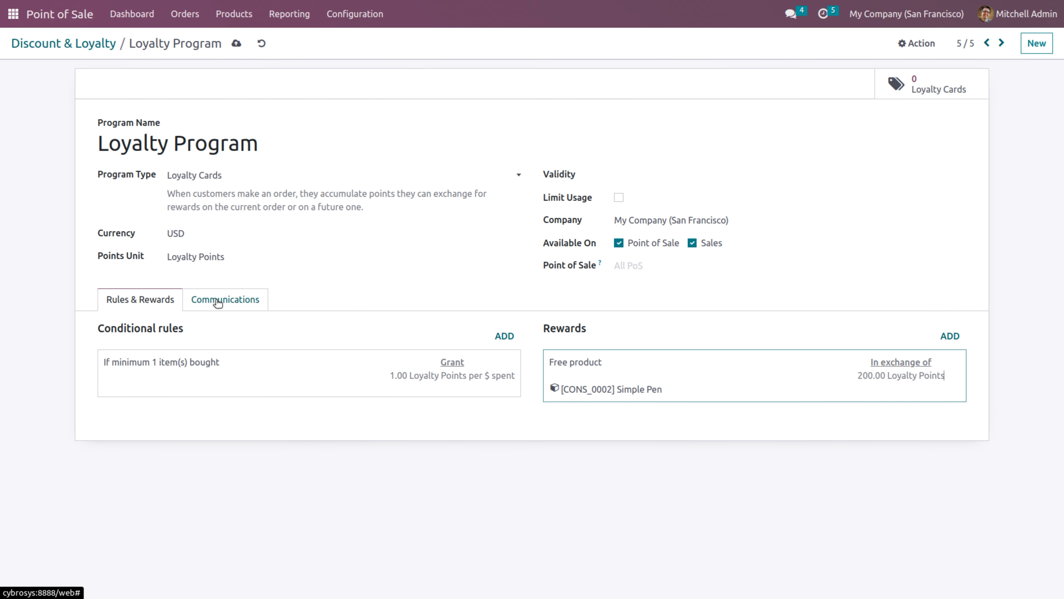
left_click(236, 43)
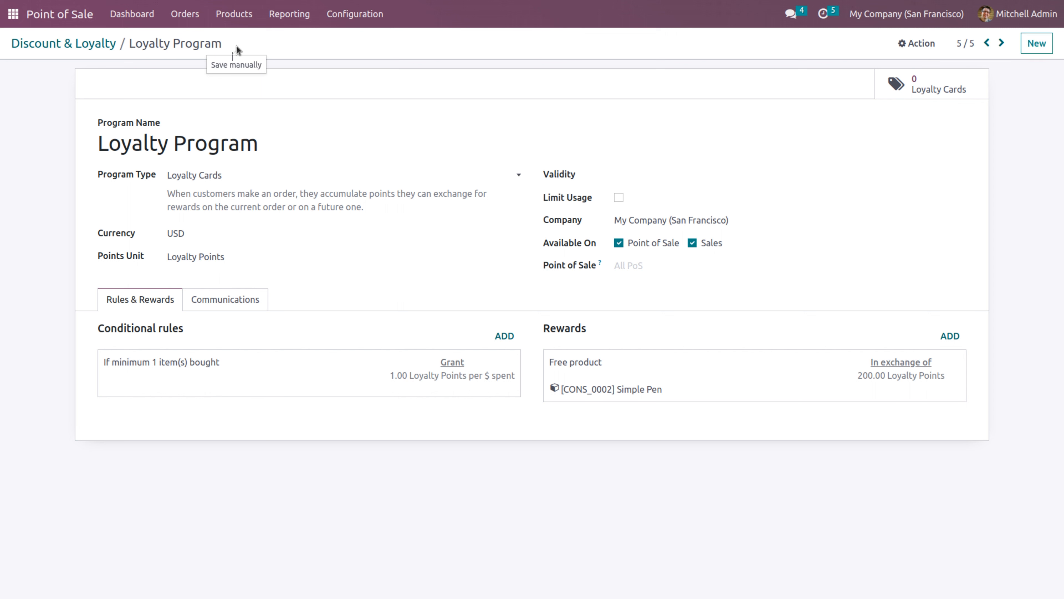
Start a new Shop session from the dashboard and choose the admin cashier
left_click(133, 15)
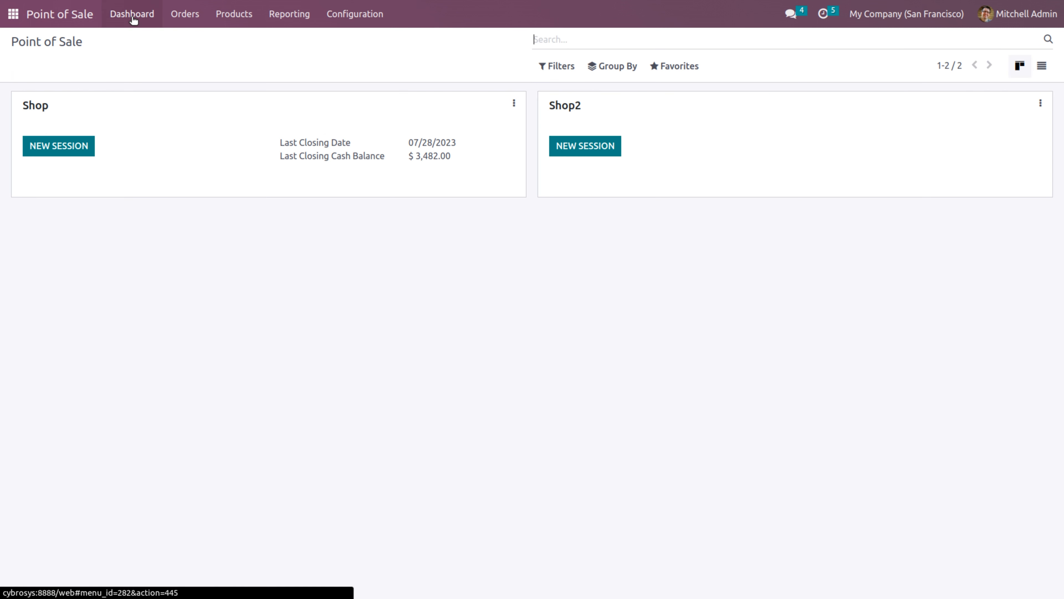
left_click(56, 147)
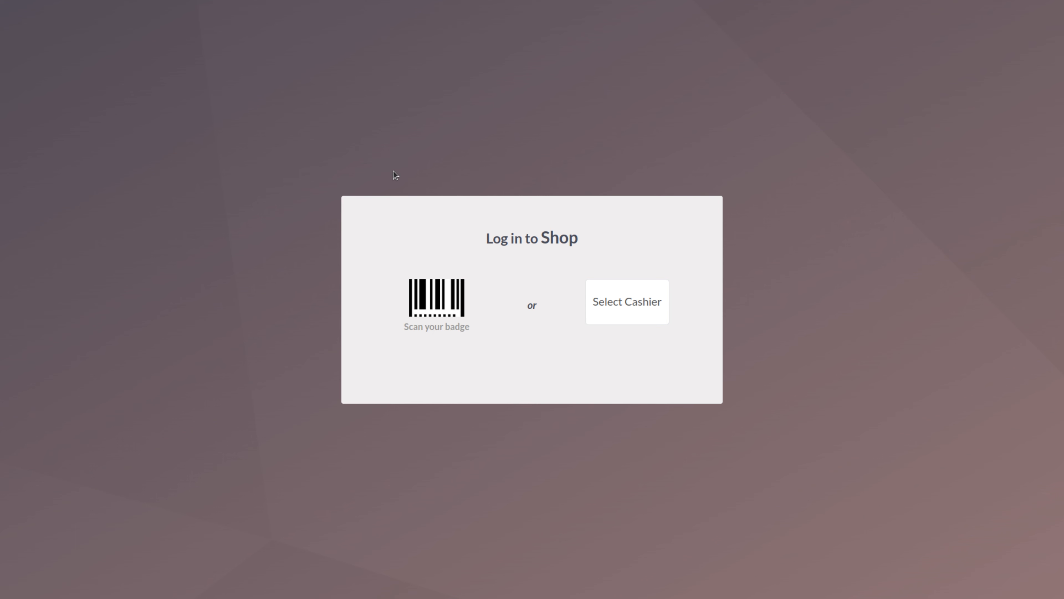
left_click(626, 311)
left_click(652, 372)
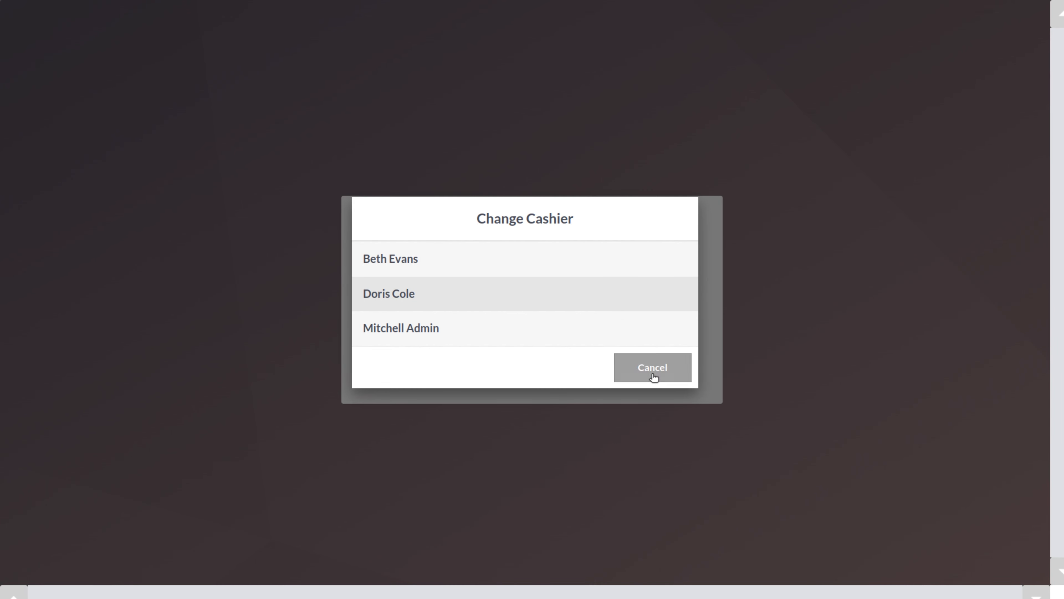
left_click(637, 310)
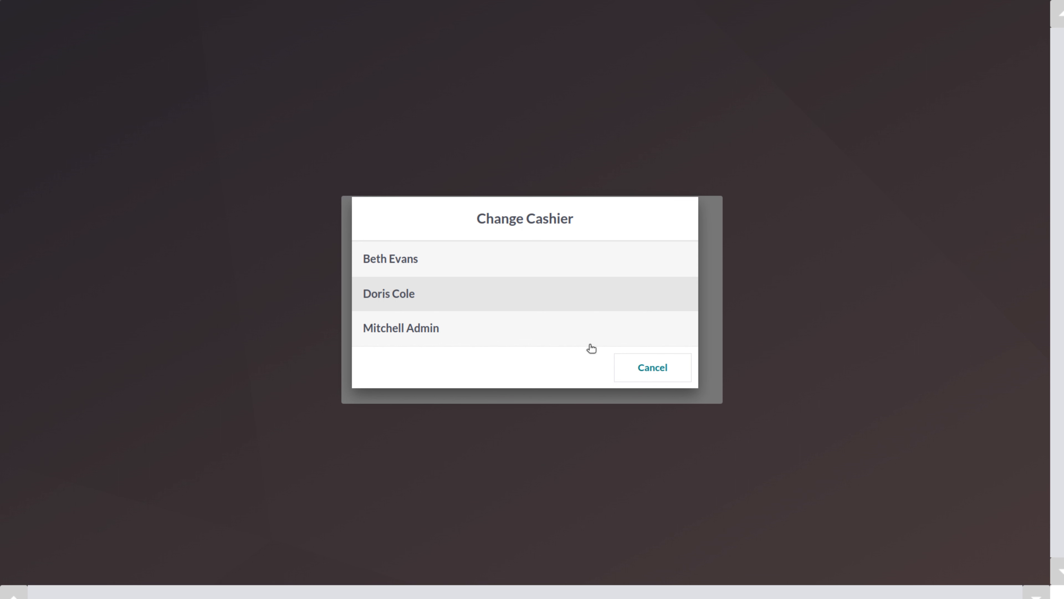
left_click(525, 335)
Enter the cashier PIN, open the session with 3482 opening cash and bring up the closing summary
left_click(524, 355)
left_click(524, 355)
left_click(524, 355)
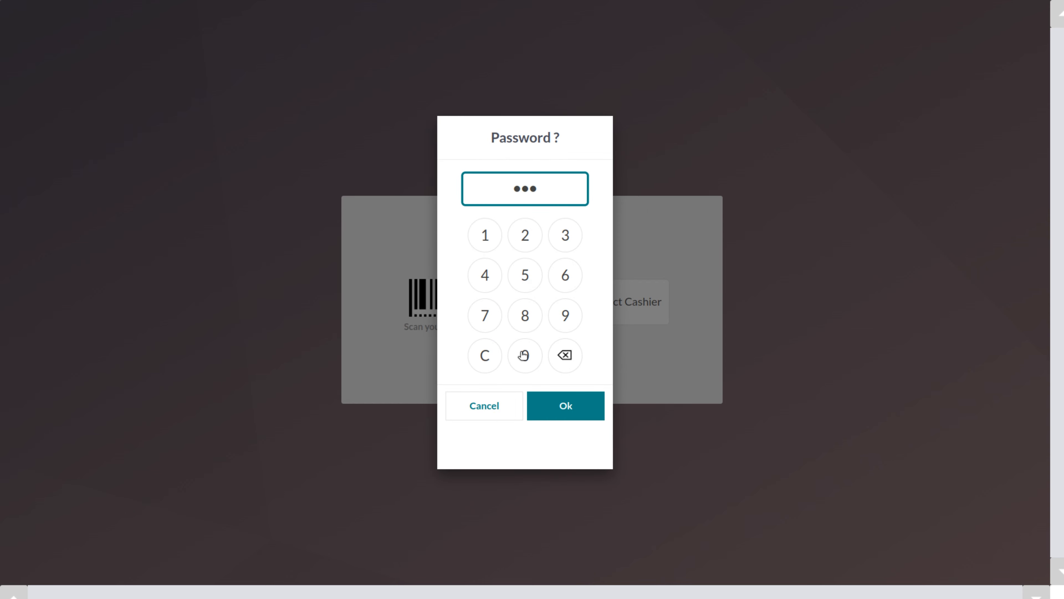
left_click(524, 355)
left_click(556, 412)
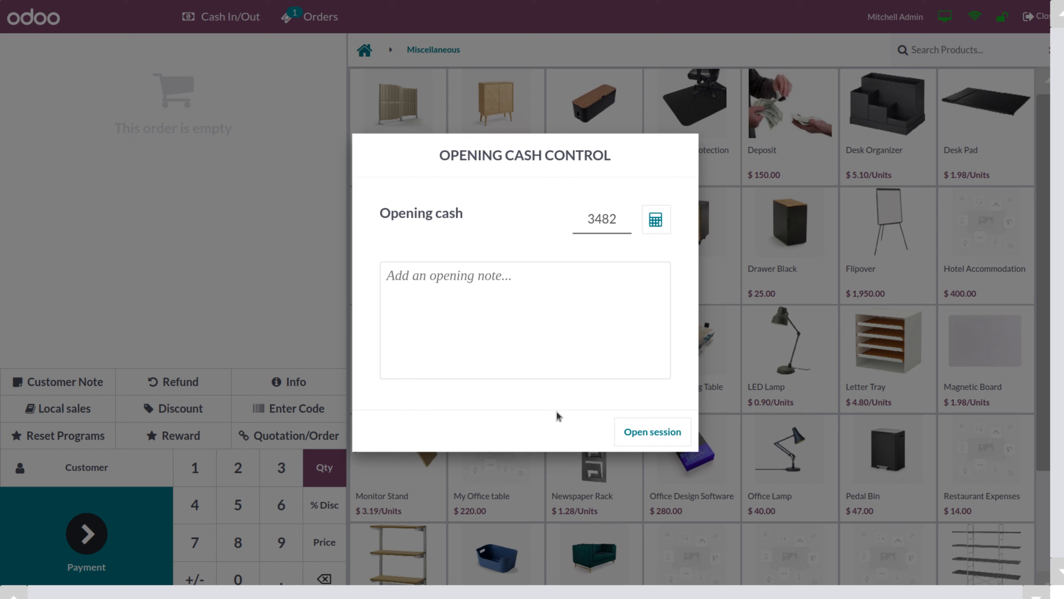
left_click(627, 435)
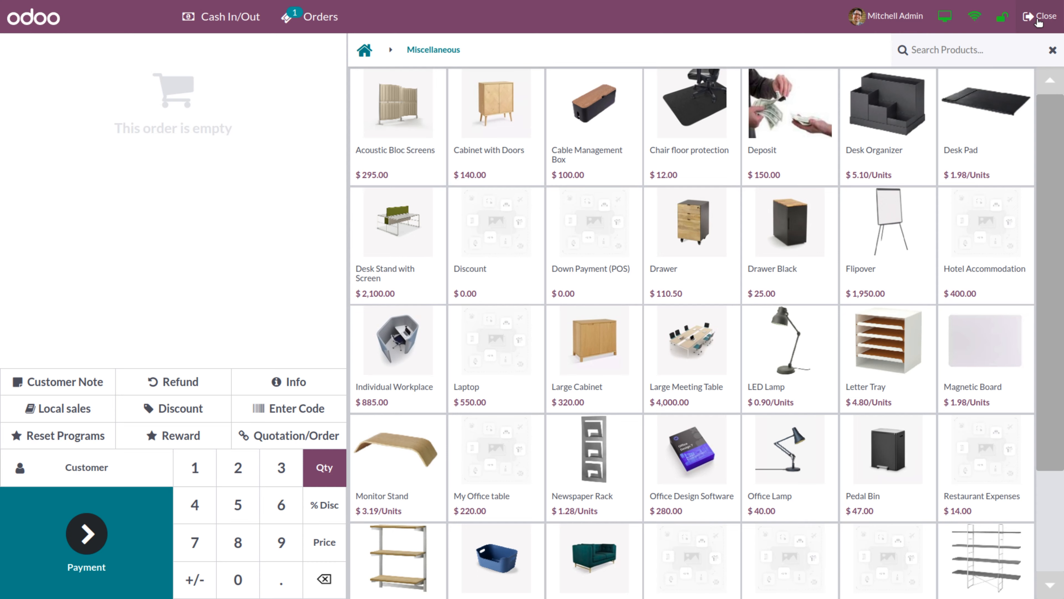
left_click(1037, 19)
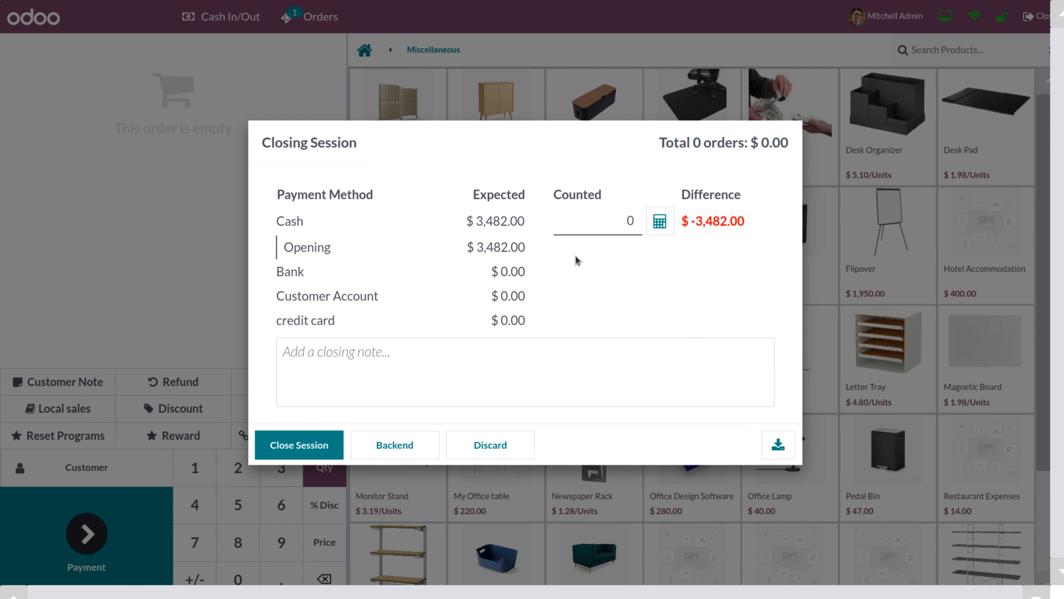
Enter 34,820 as counted cash, close the session and accept the payments difference
left_click(588, 227)
type("3482")
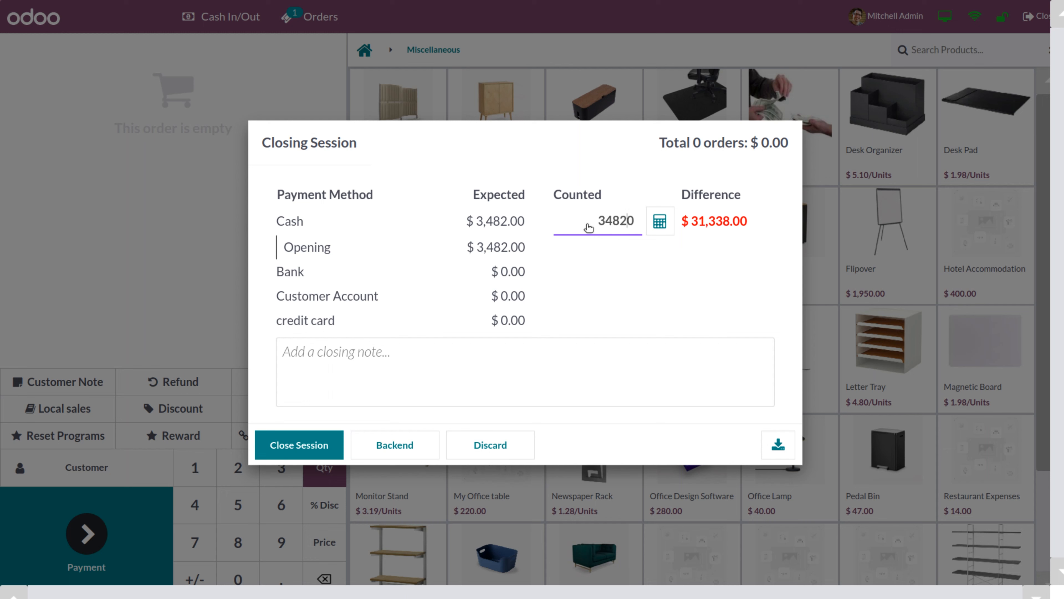
left_click(295, 458)
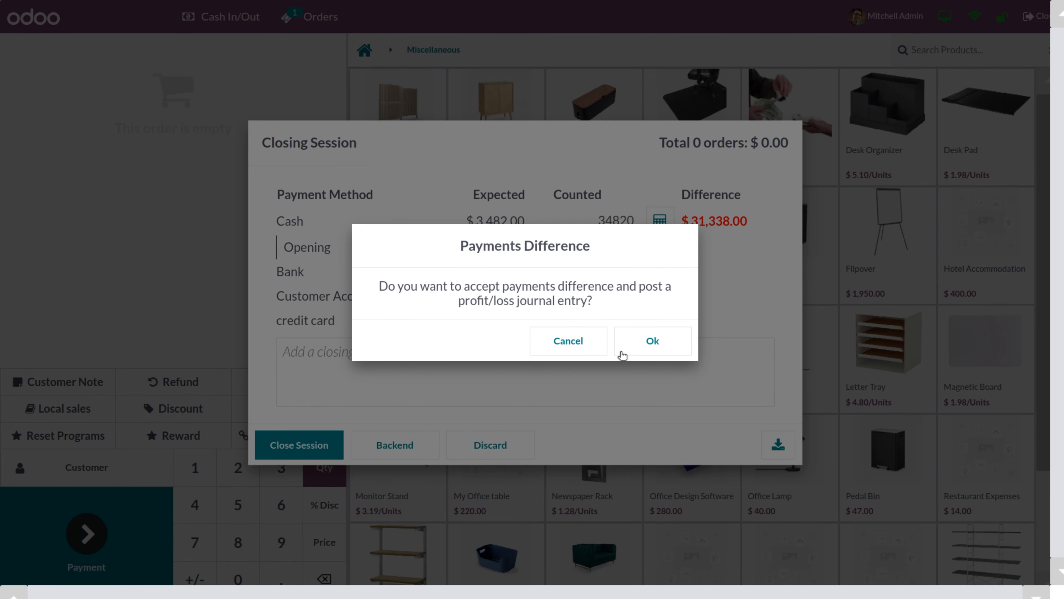
left_click(640, 352)
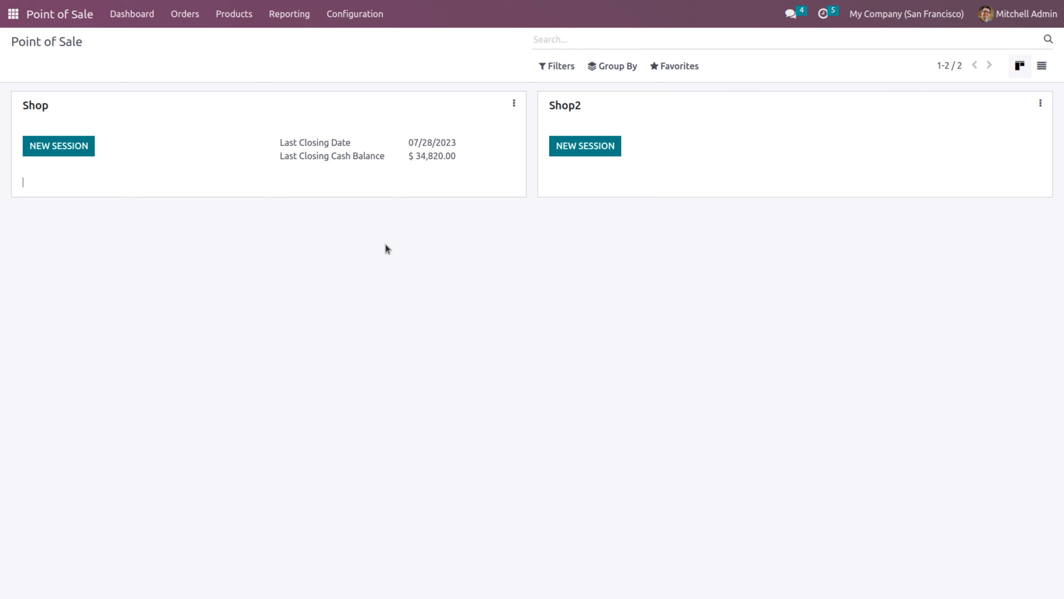
In POS Settings, add pricelist(Advanced) and Friday sales 01 to the available pricelists and save
left_click(349, 14)
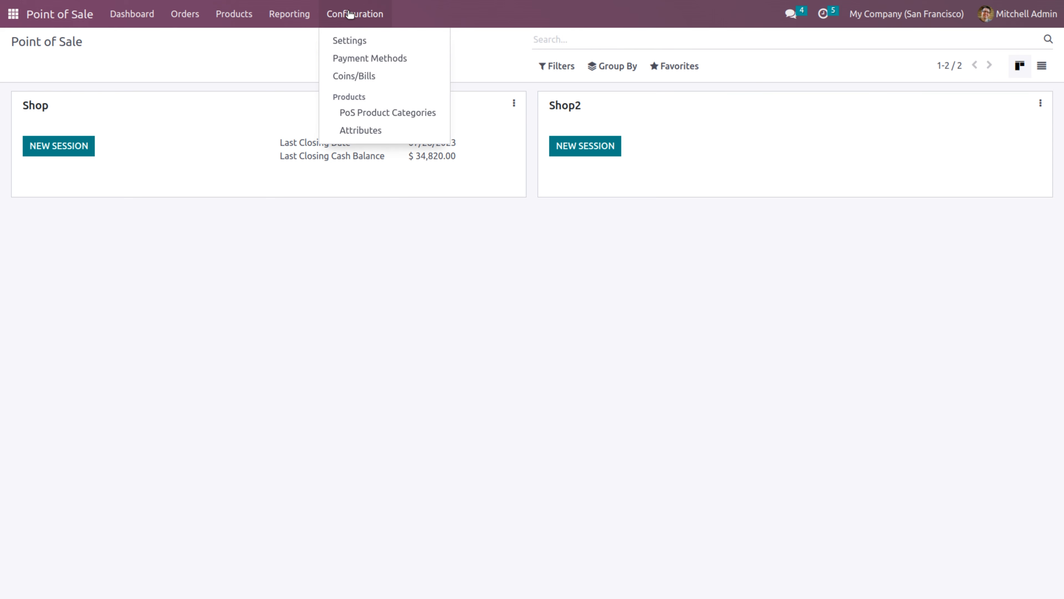
left_click(354, 43)
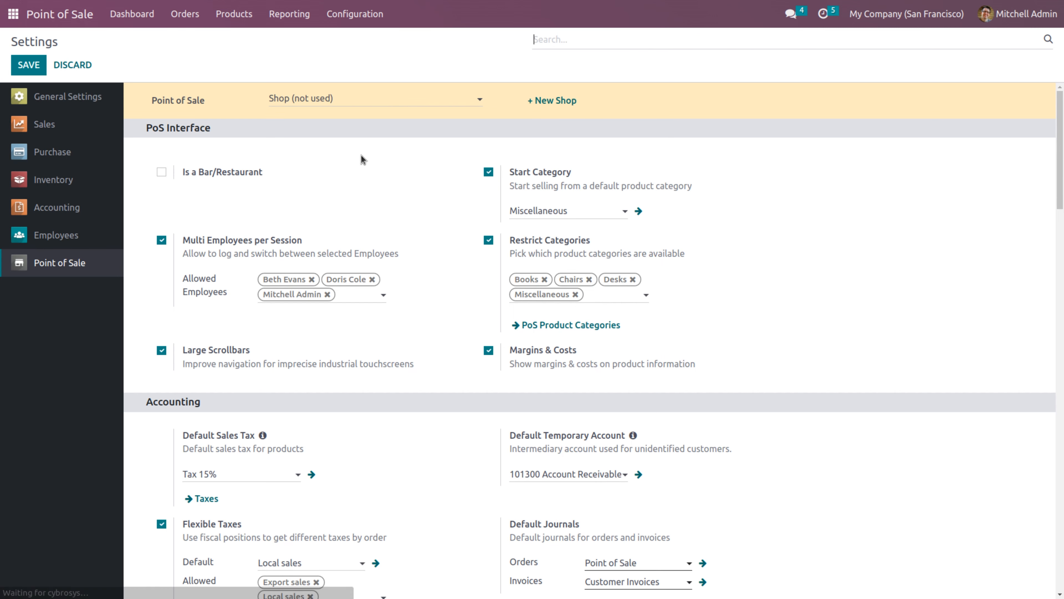
left_click_drag(1060, 147, 1062, 294)
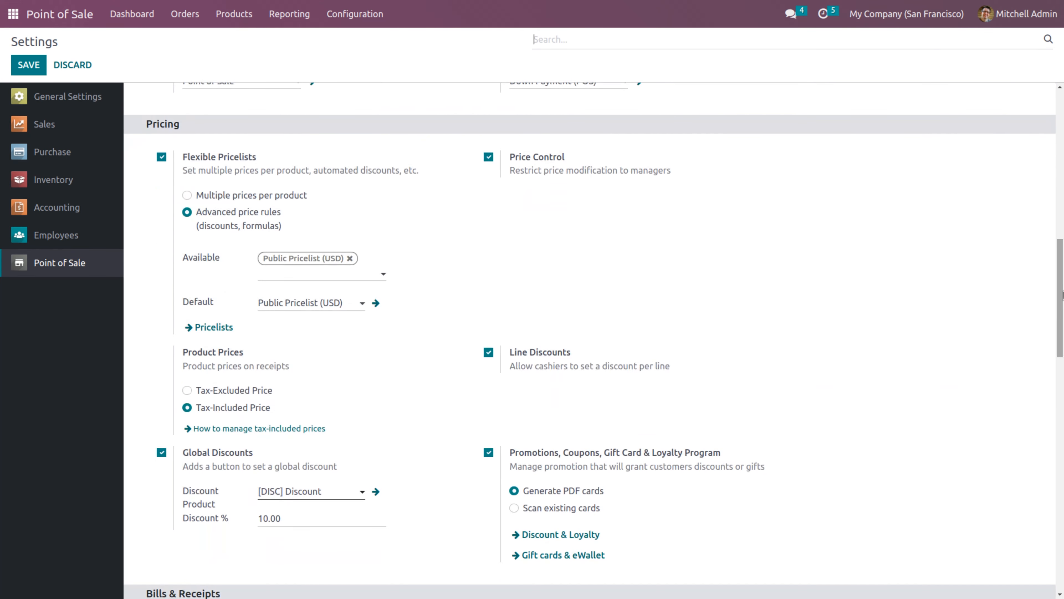
left_click(346, 272)
left_click(326, 296)
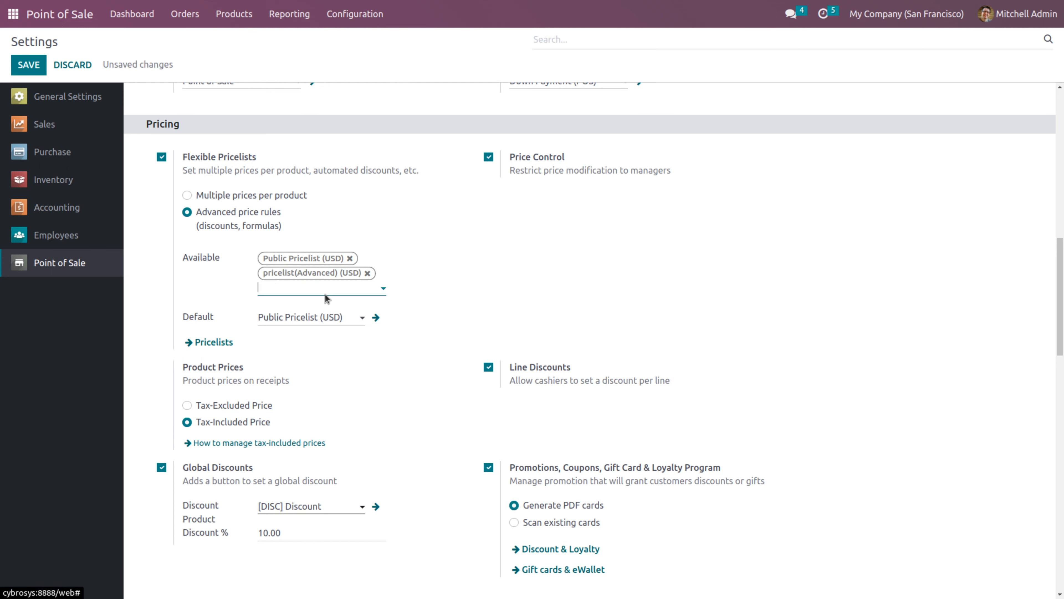
left_click(323, 289)
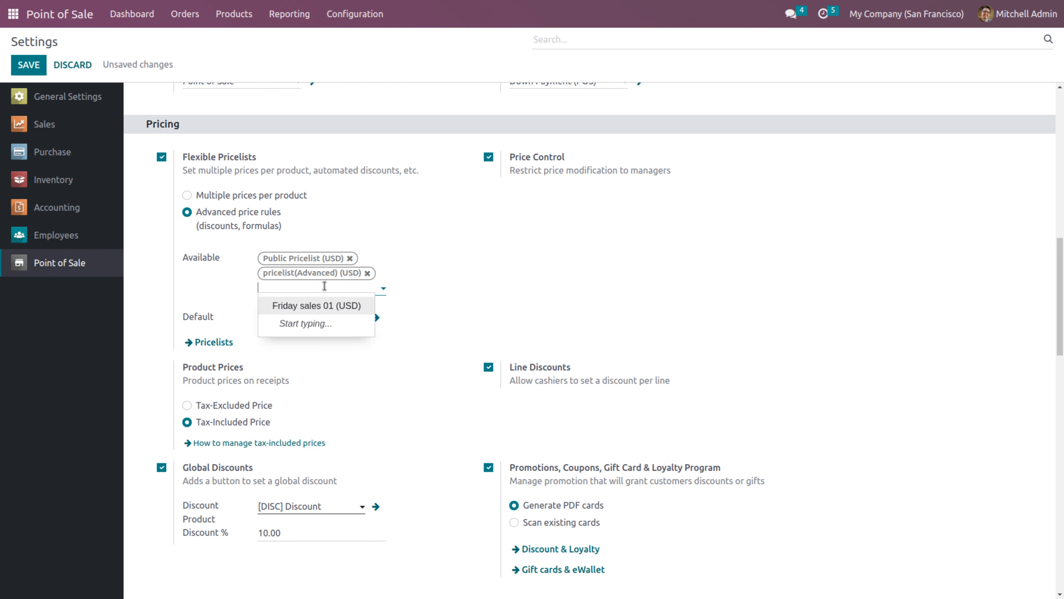
left_click(323, 306)
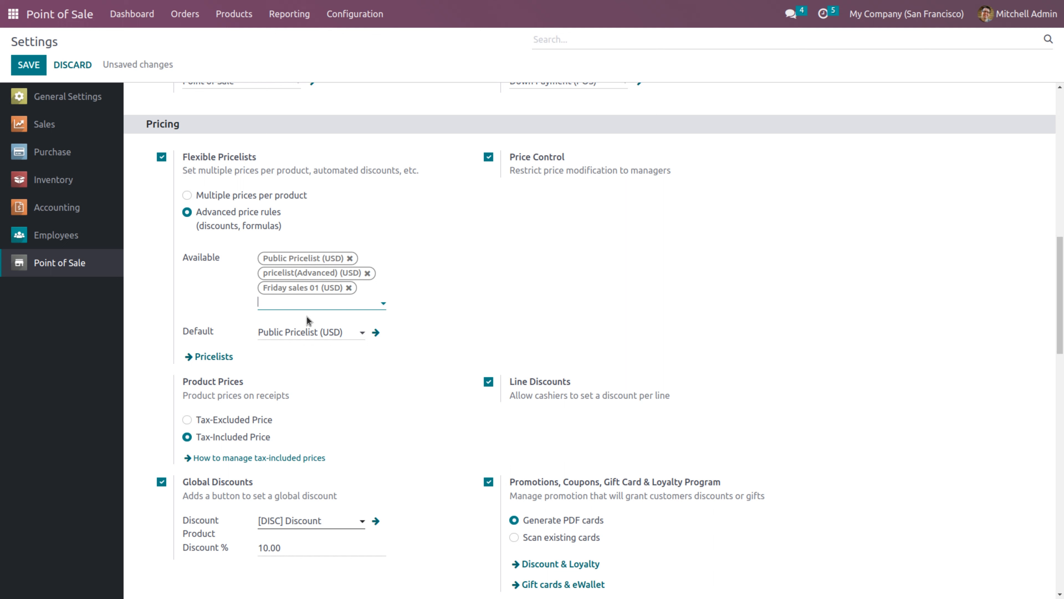
left_click(28, 64)
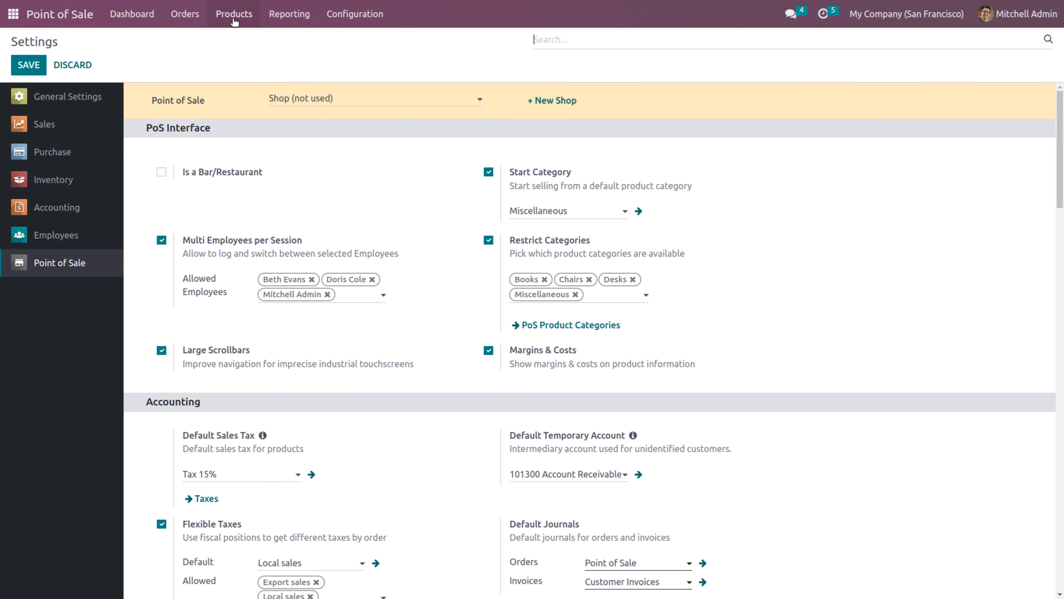
Start a new Shop session, log in as admin with the PIN, and open it with 34820 cash
left_click(149, 17)
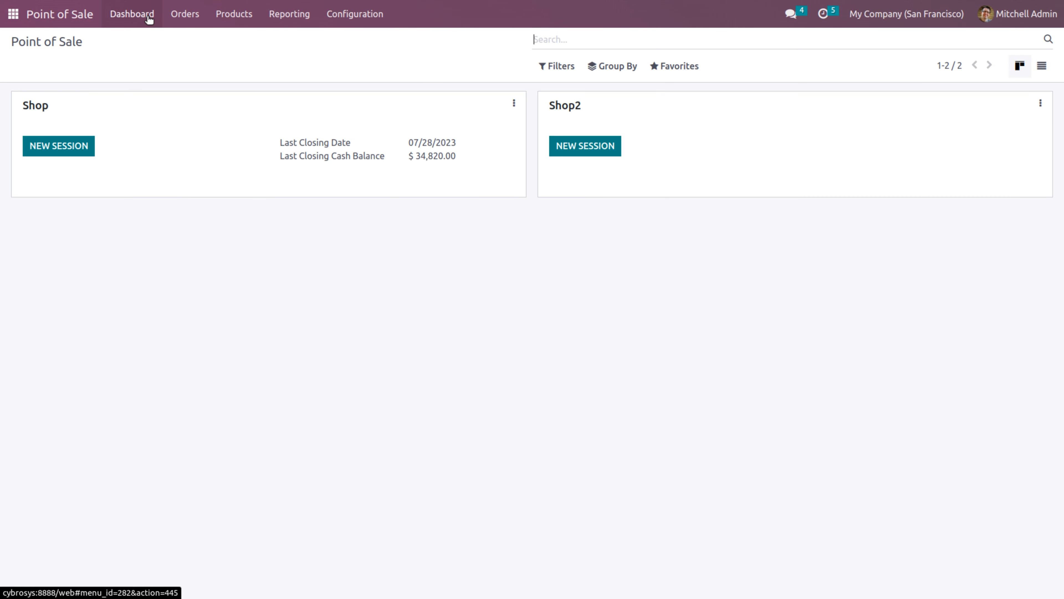
left_click(79, 146)
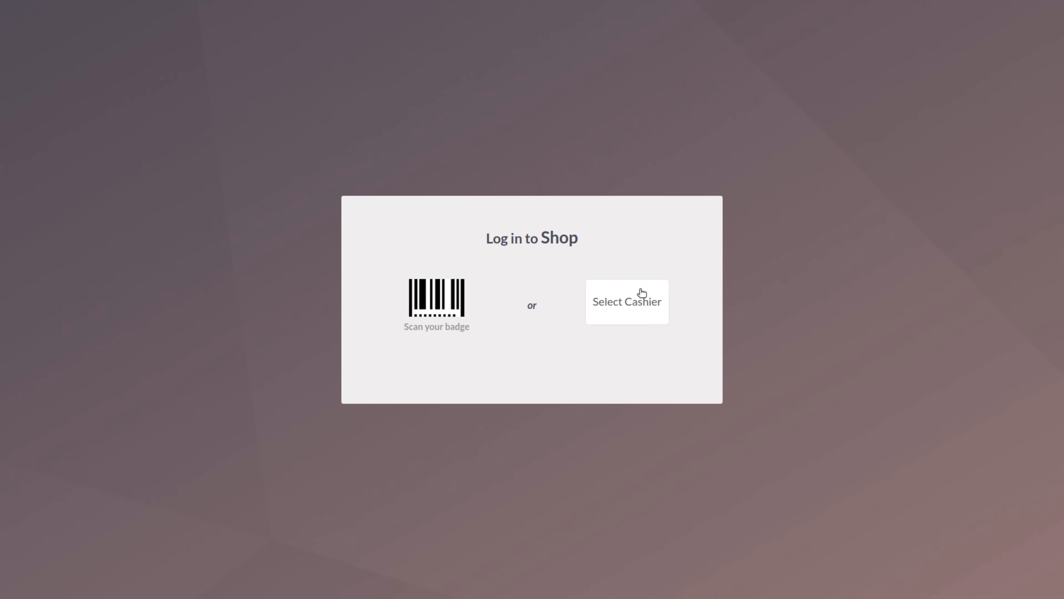
left_click(645, 315)
left_click(447, 323)
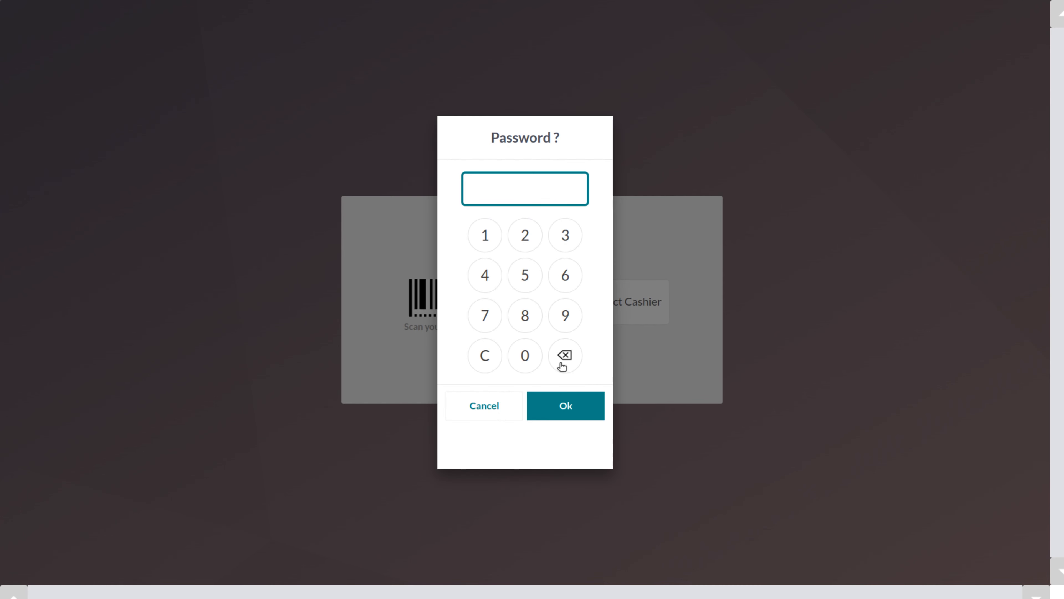
left_click(509, 353)
left_click(509, 352)
left_click(509, 352)
left_click(509, 352)
left_click(564, 406)
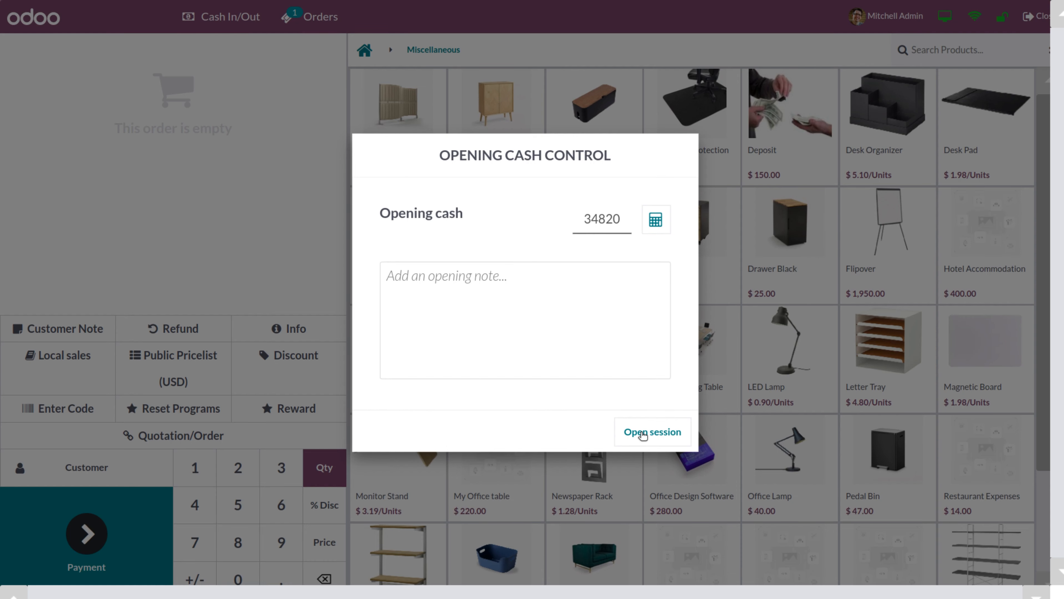
left_click(642, 436)
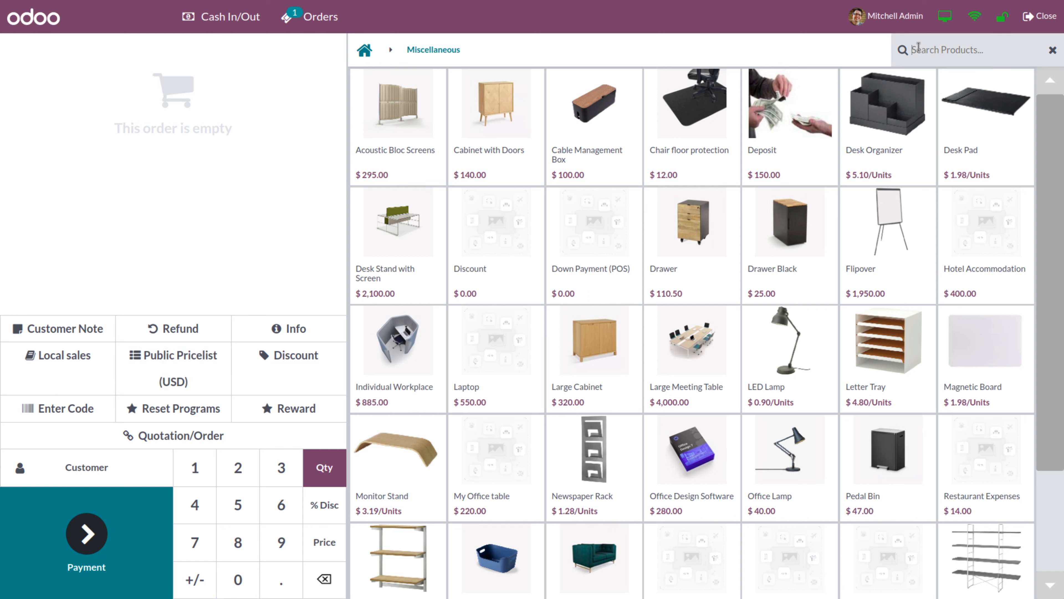
Search 'floo', add Chair floor protection, and apply the Friday sales 01 pricelist
type("floo")
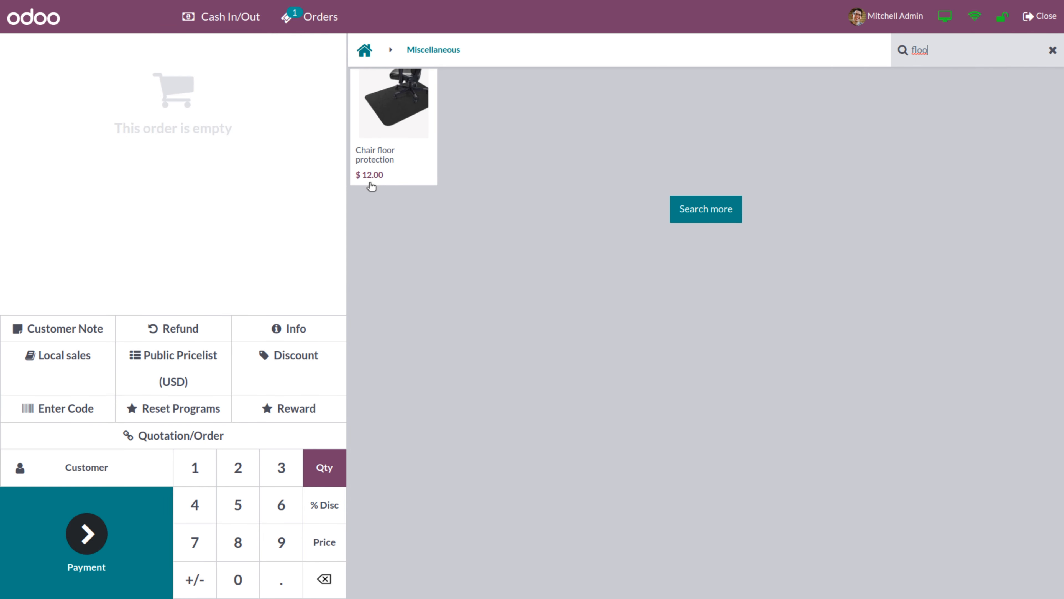
left_click(388, 161)
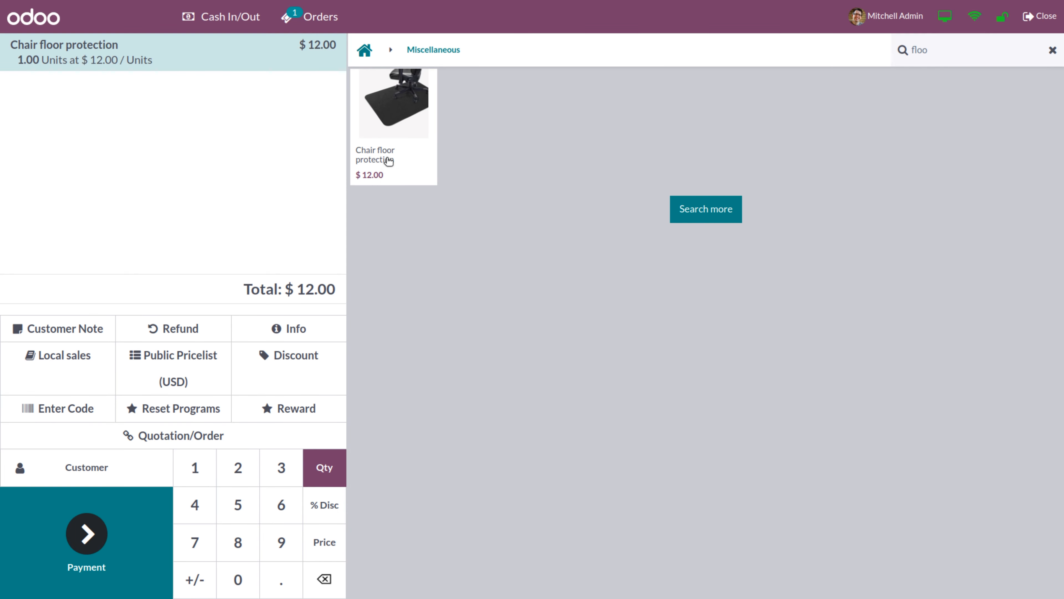
left_click(164, 371)
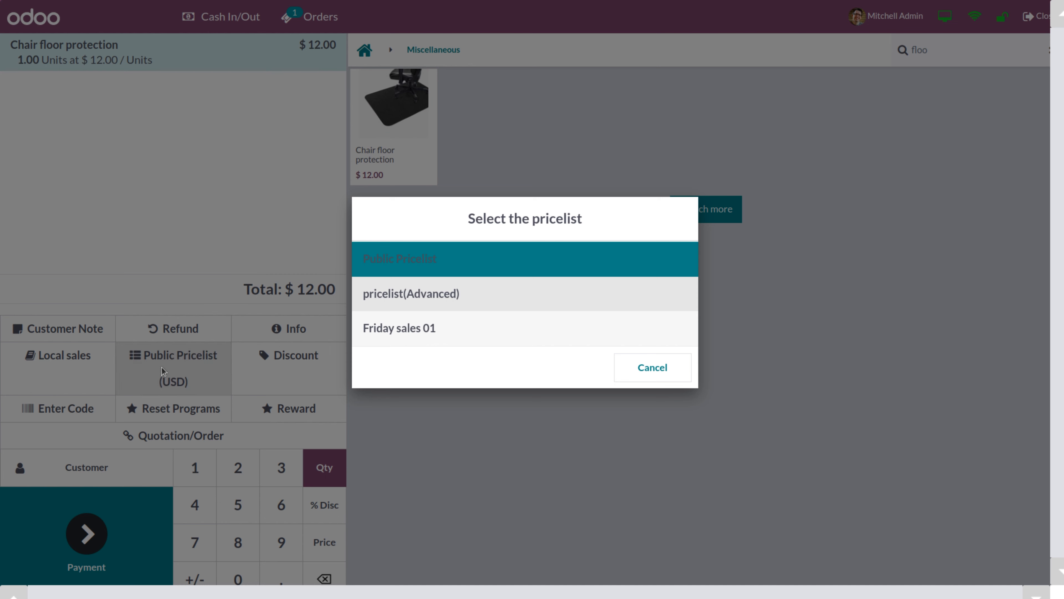
left_click(392, 329)
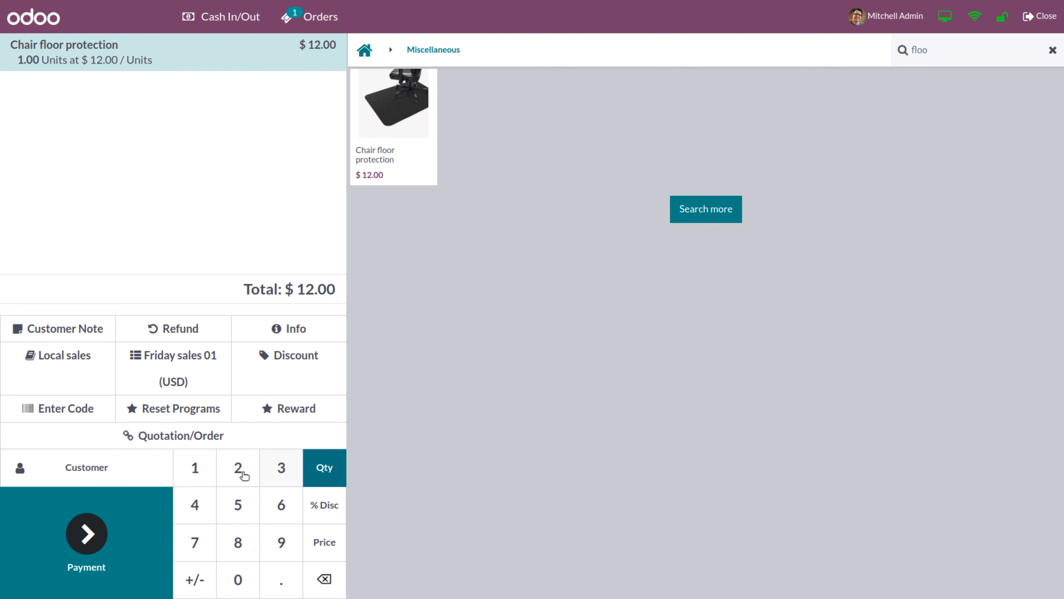
Set the quantity to 20 and switch the order to pricelist(Advanced) at $11.80 each
left_click(221, 475)
left_click(232, 580)
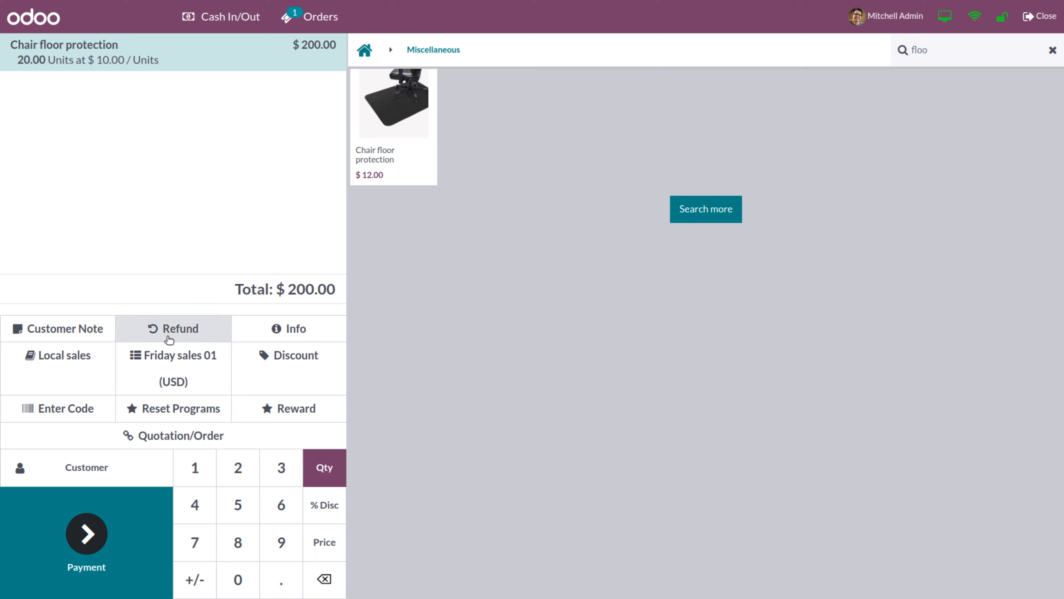
left_click(175, 366)
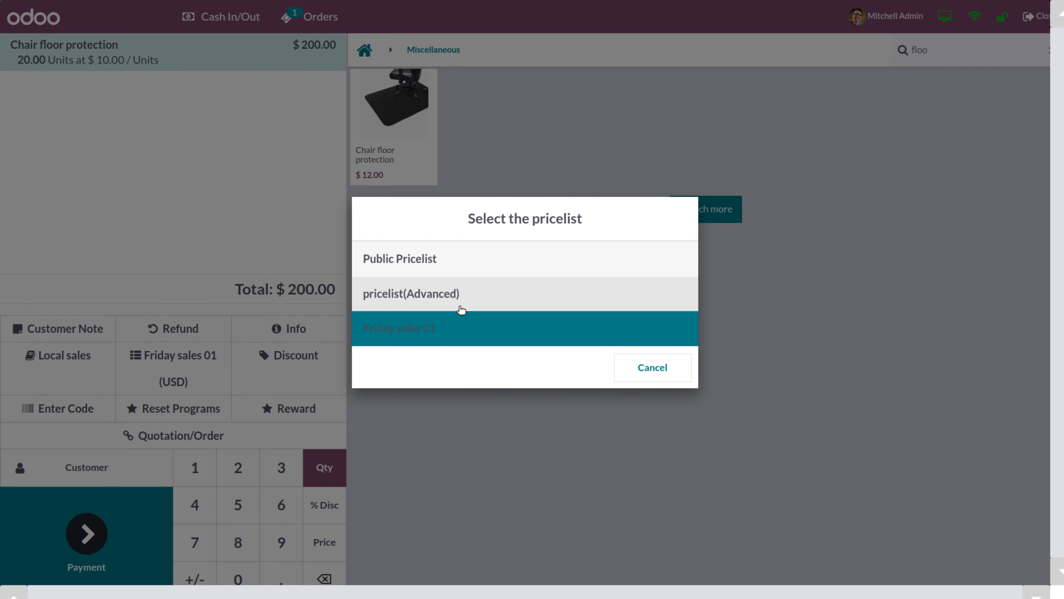
left_click(401, 296)
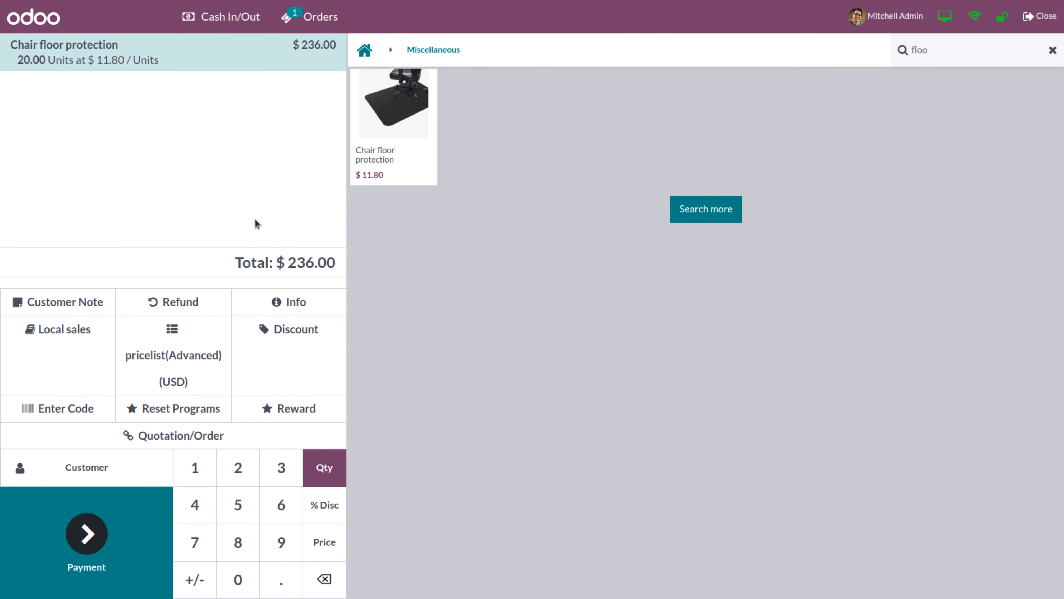
Keep pricelist(Advanced), clear the product search and add a Cable Management Box
left_click(185, 347)
left_click(409, 305)
left_click(1053, 50)
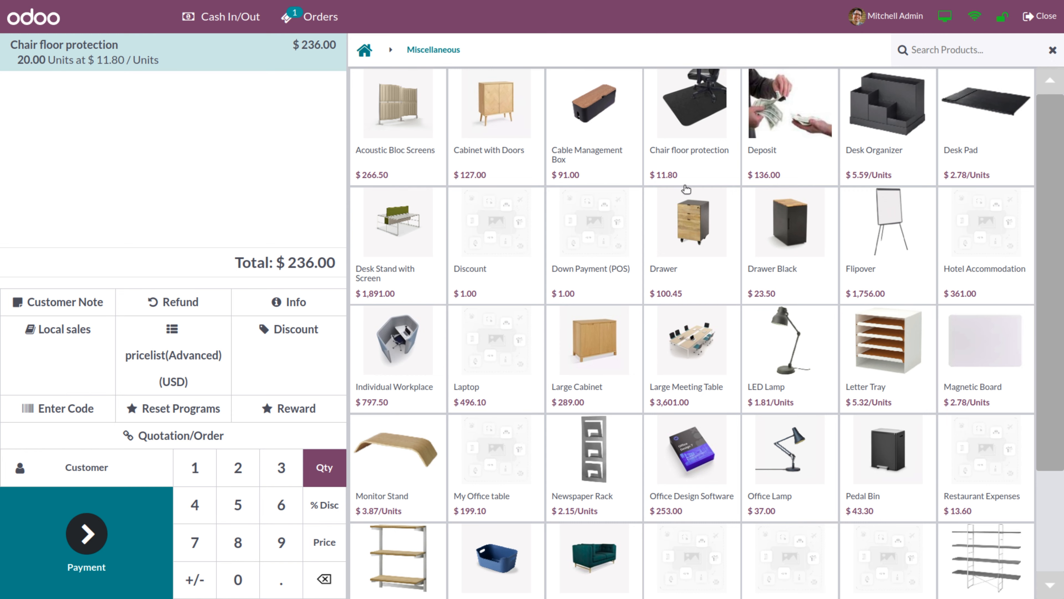
left_click(608, 154)
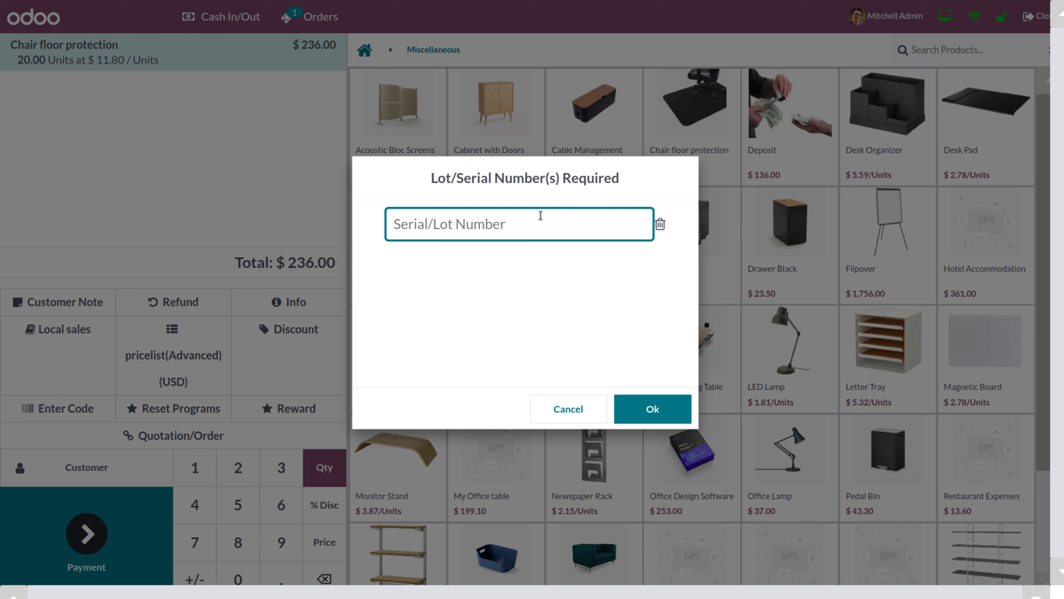
Give the cable box serial number s233 and add one Acoustic Bloc Screens
type("s233")
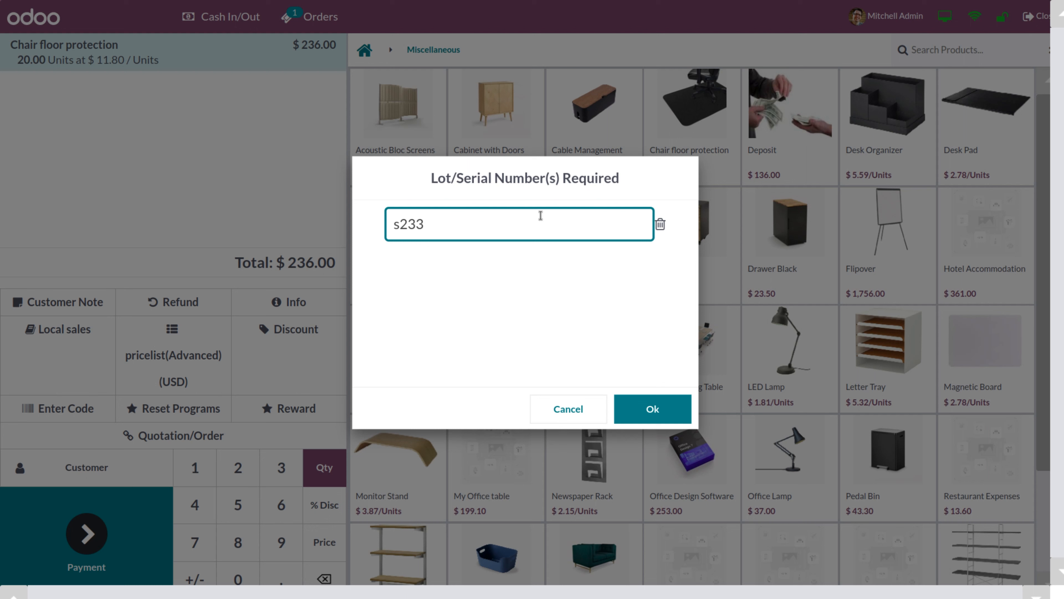
left_click(647, 415)
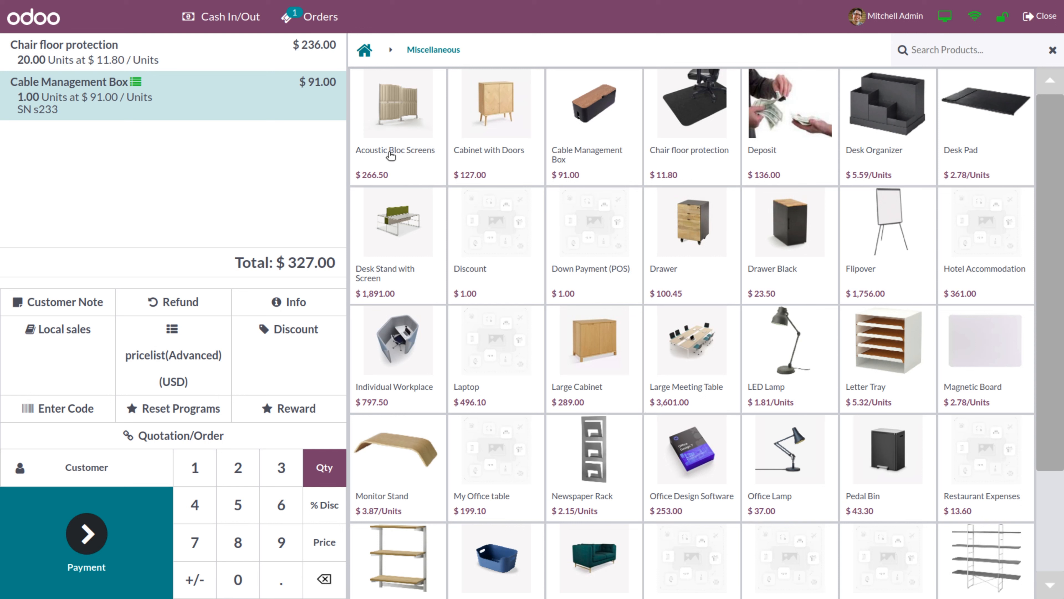
left_click(378, 152)
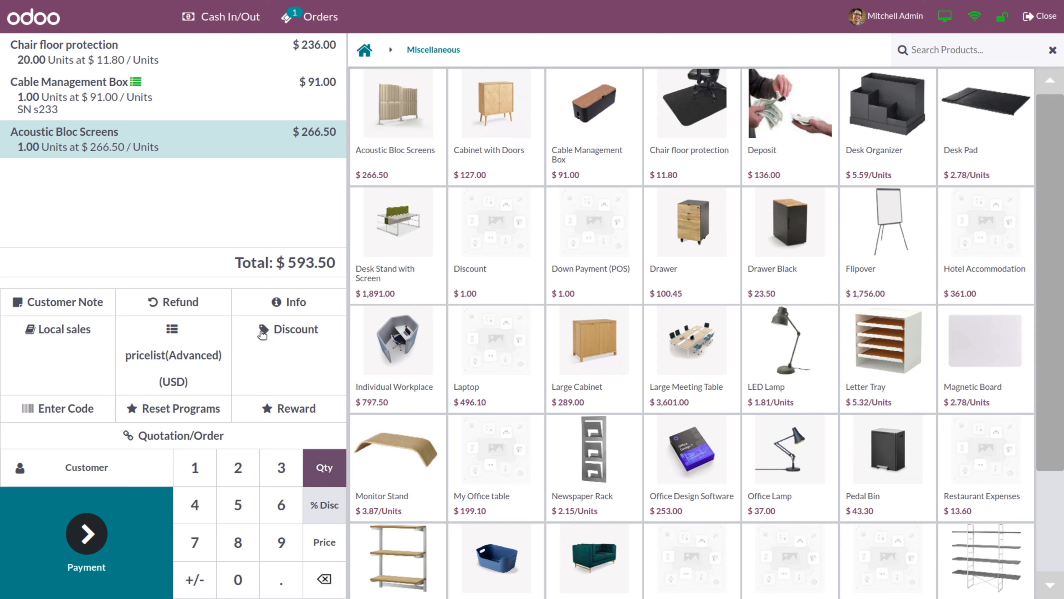
Discount the Chair floor protection, Cable Management Box and Acoustic Bloc Screens lines by 2%, 4% and 1%
left_click(157, 62)
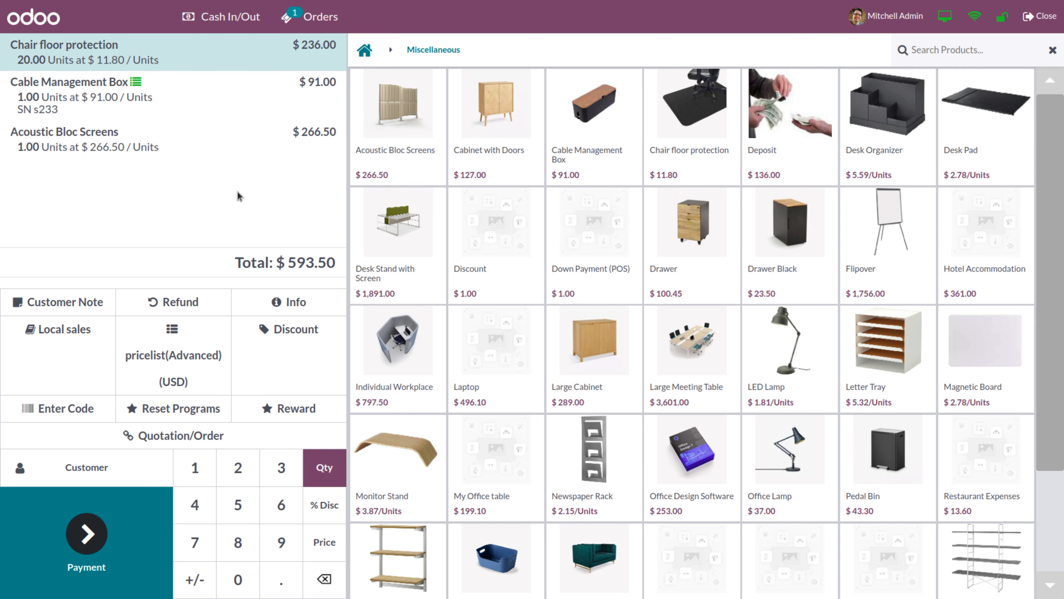
left_click(329, 507)
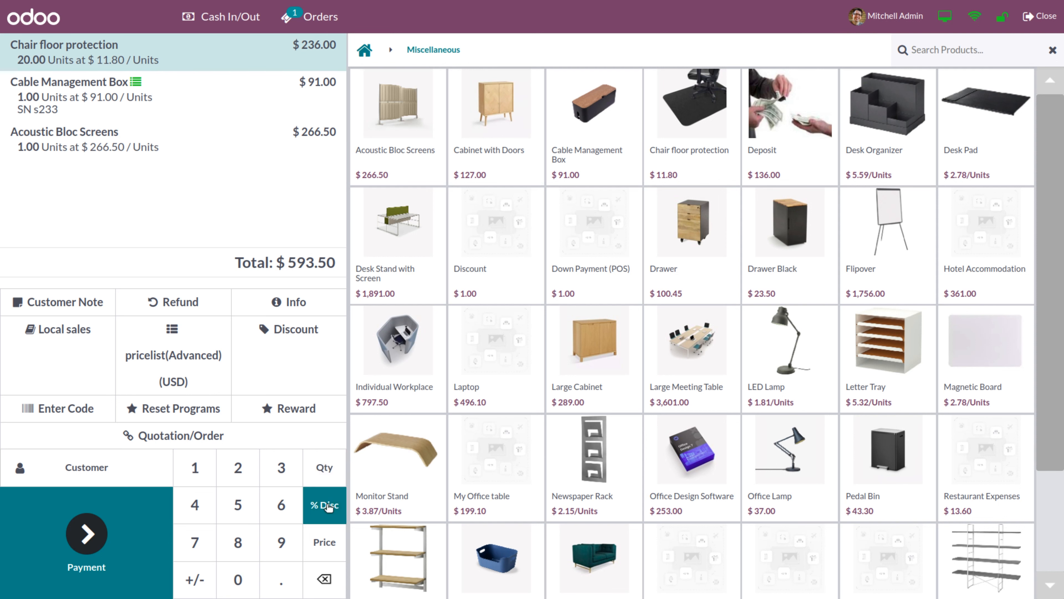
left_click(238, 467)
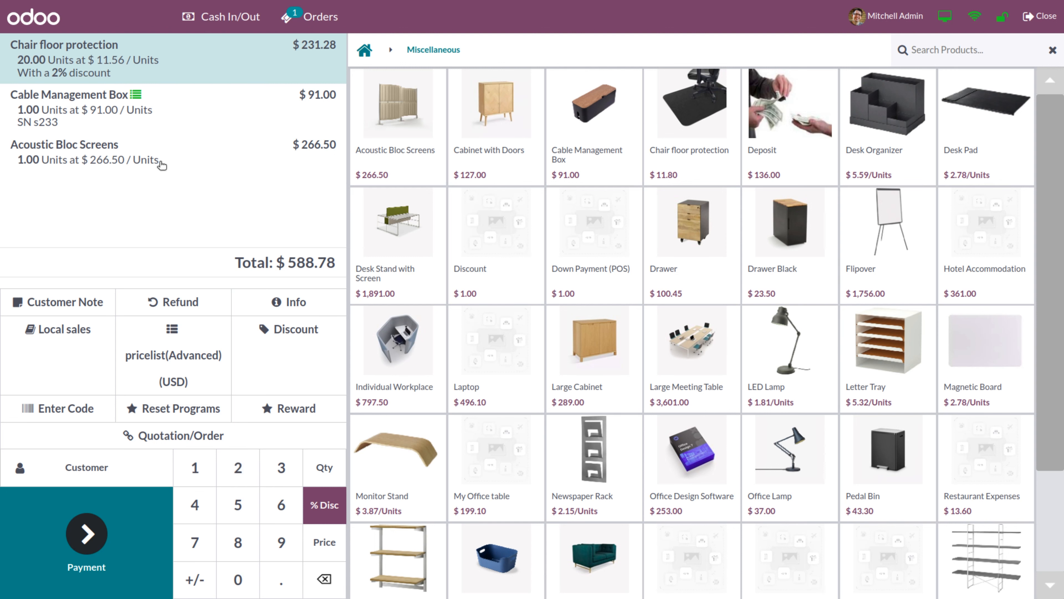
left_click(68, 109)
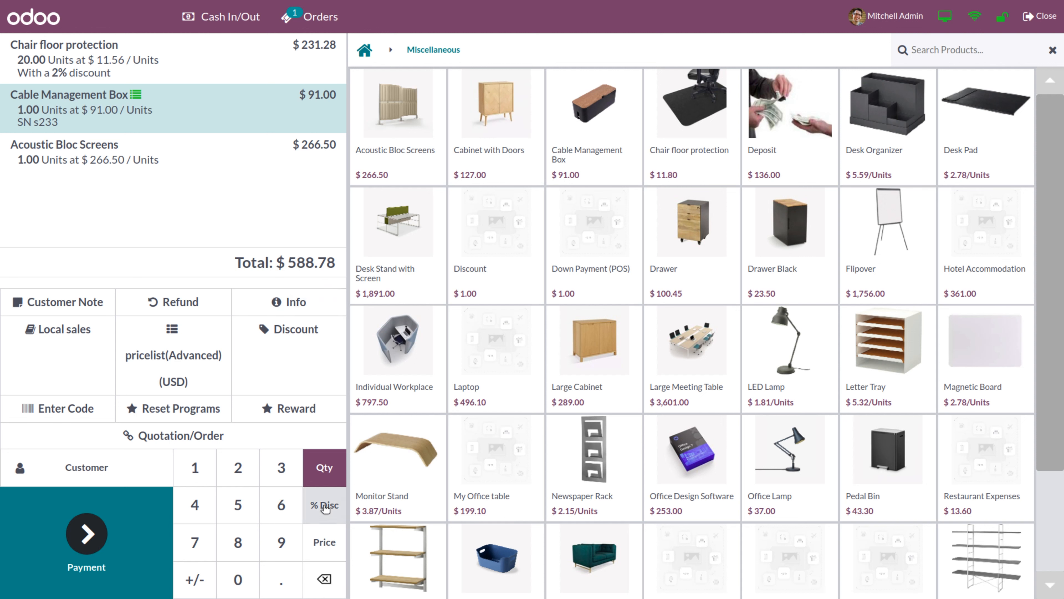
left_click(325, 505)
left_click(196, 504)
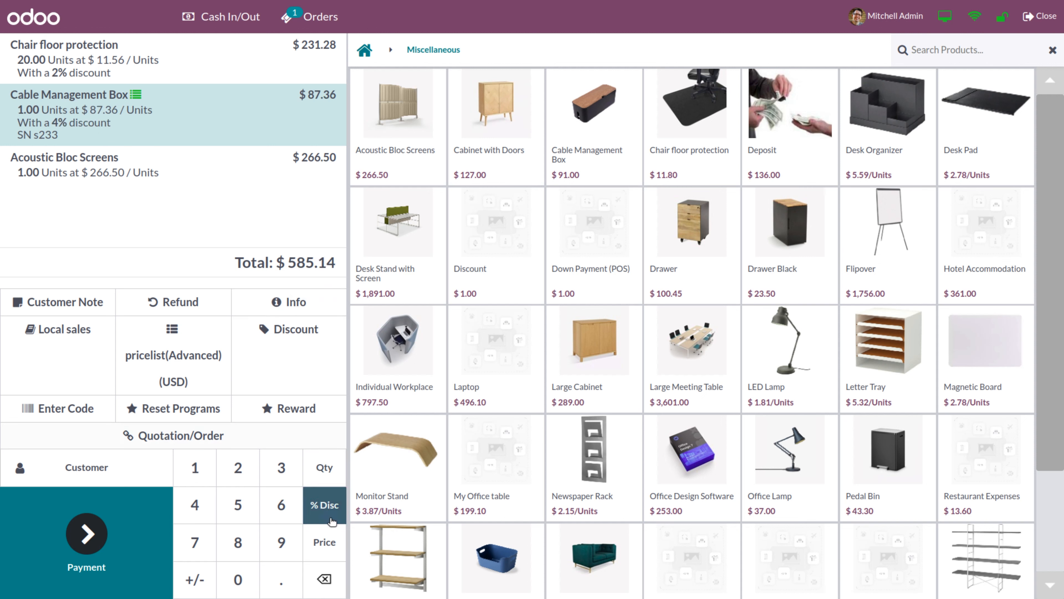
left_click(81, 166)
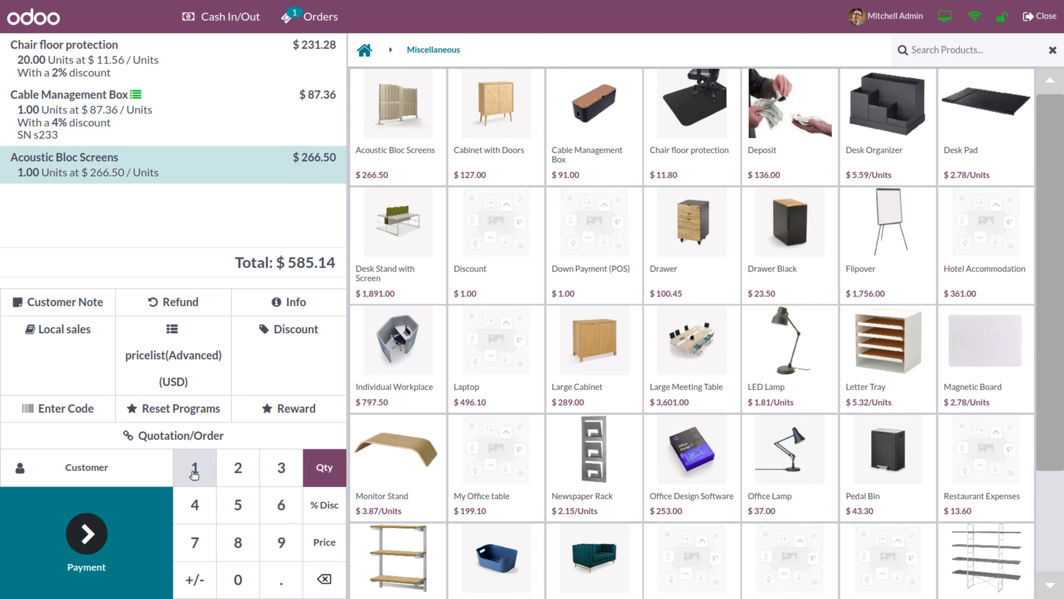
left_click(321, 506)
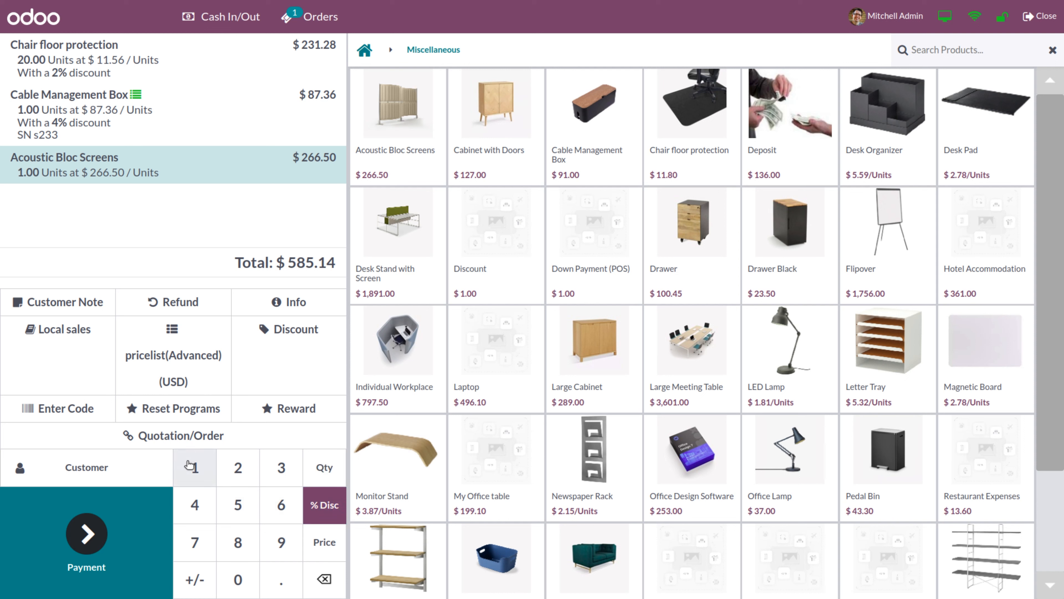
left_click(195, 473)
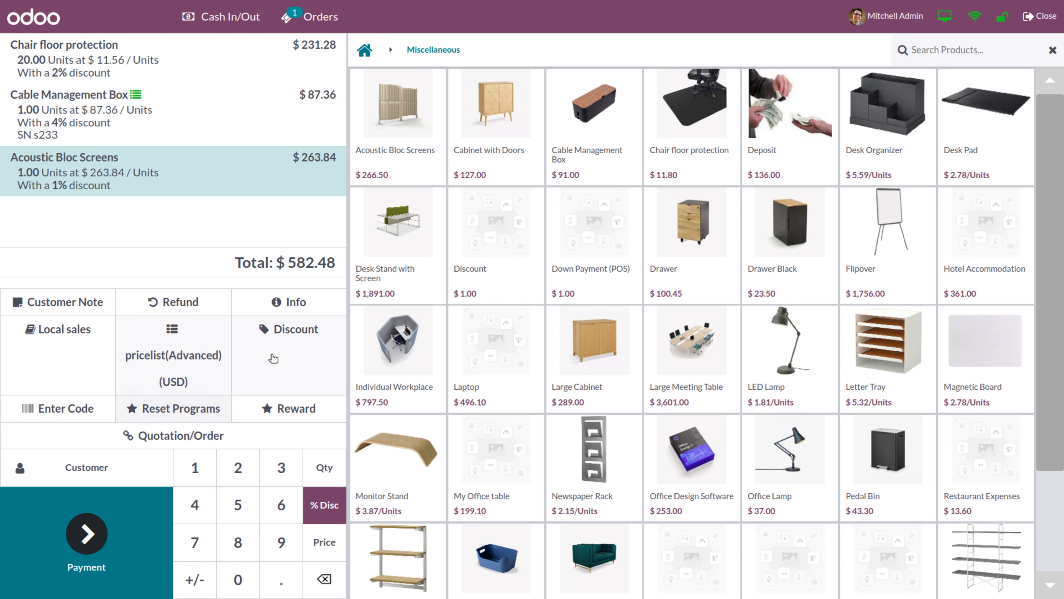
left_click(294, 335)
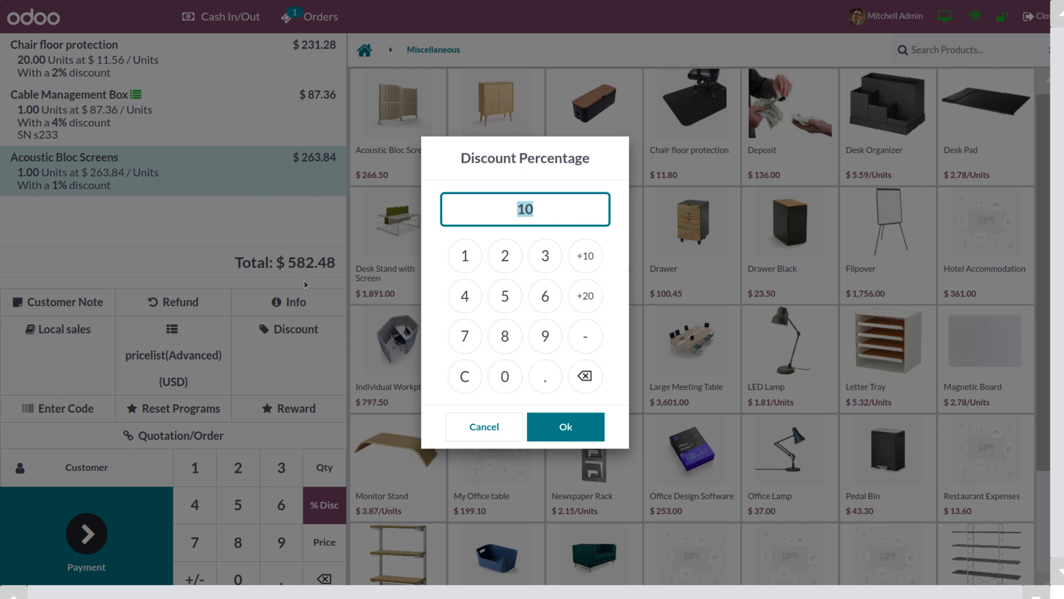
Raise the order discount from 10% to 30%, apply it, then zero the discount line's quantity
left_click(587, 301)
left_click(566, 426)
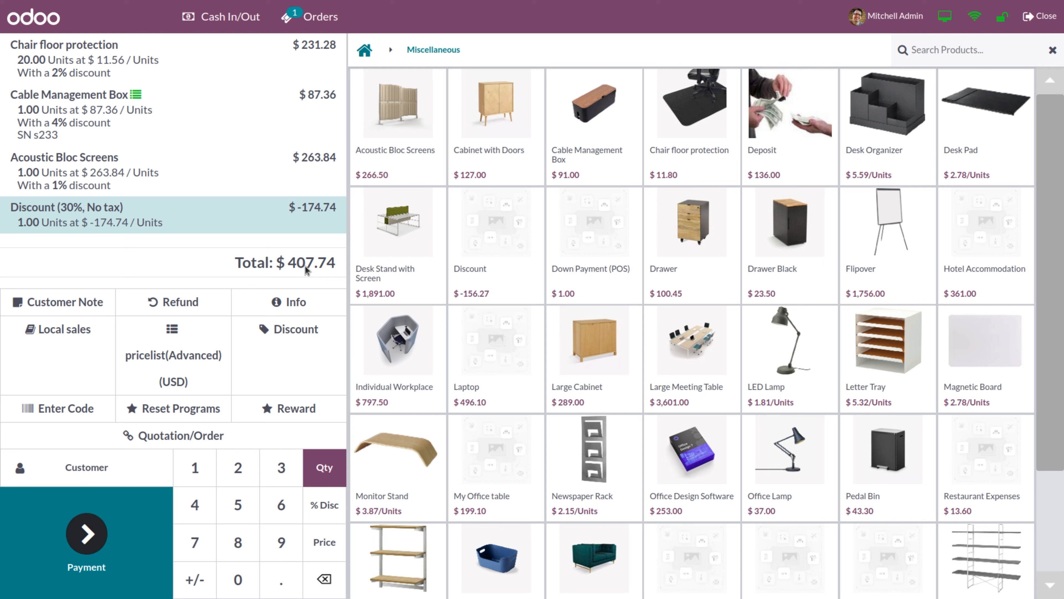
key("BackSpace")
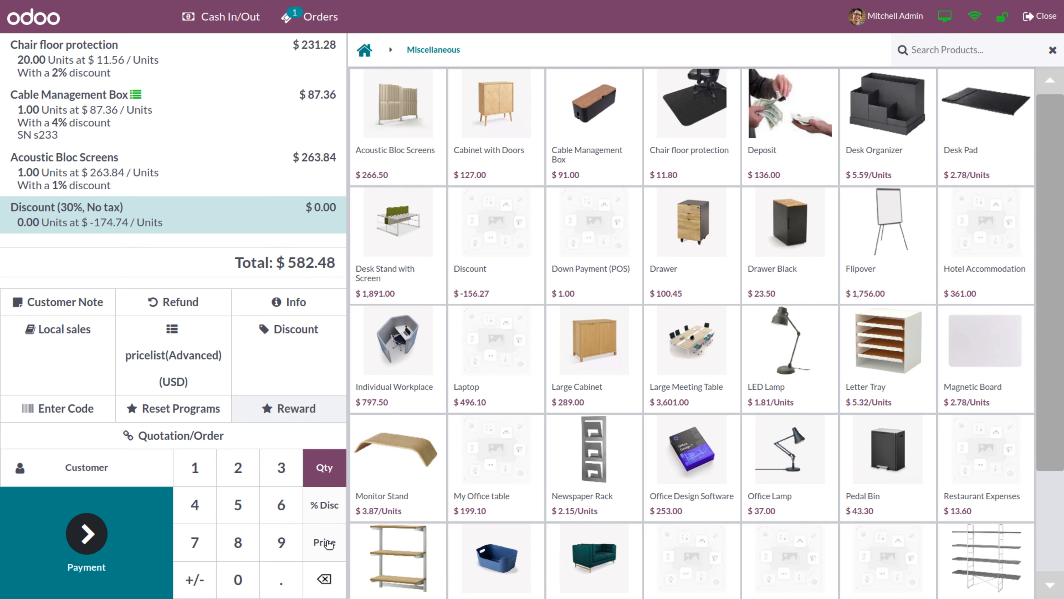
Delete all four order lines, then add Desk Stand with Screen and set its quantity to 0
left_click(335, 584)
left_click(335, 584)
left_click(335, 584)
left_click(335, 584)
left_click(335, 583)
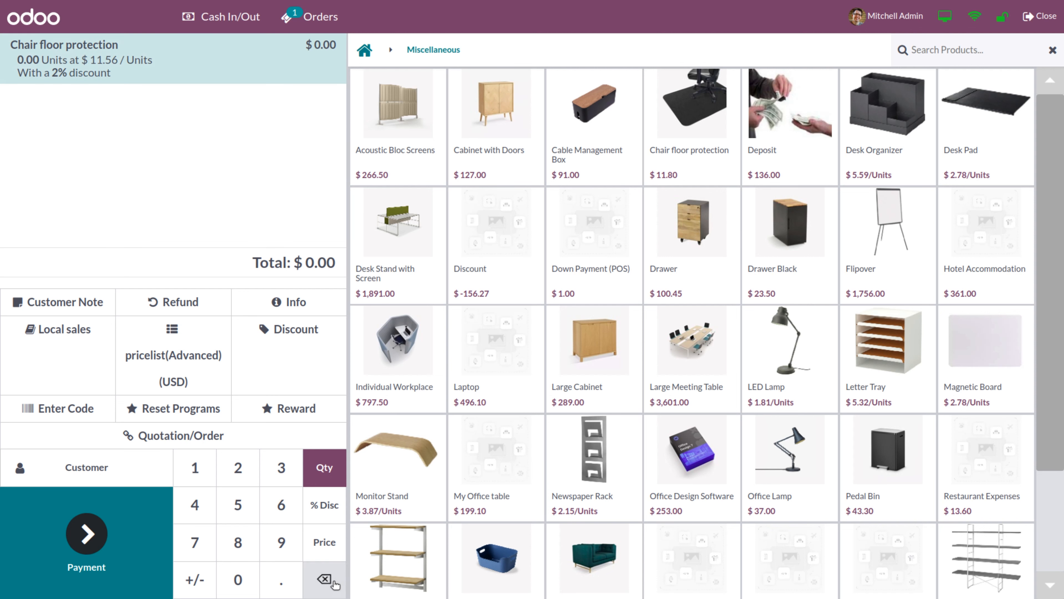
left_click(335, 583)
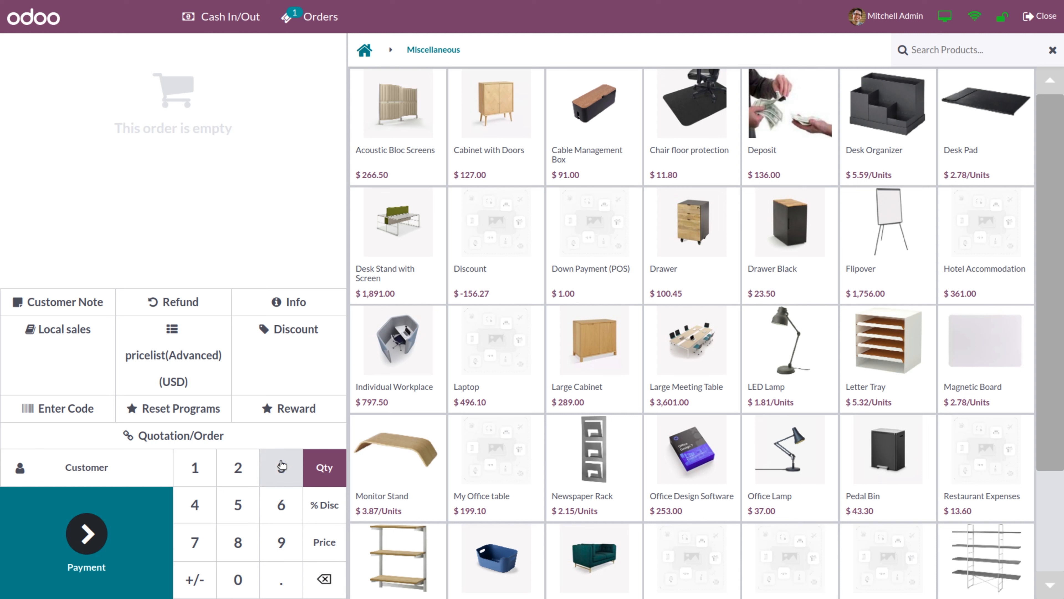
left_click(380, 298)
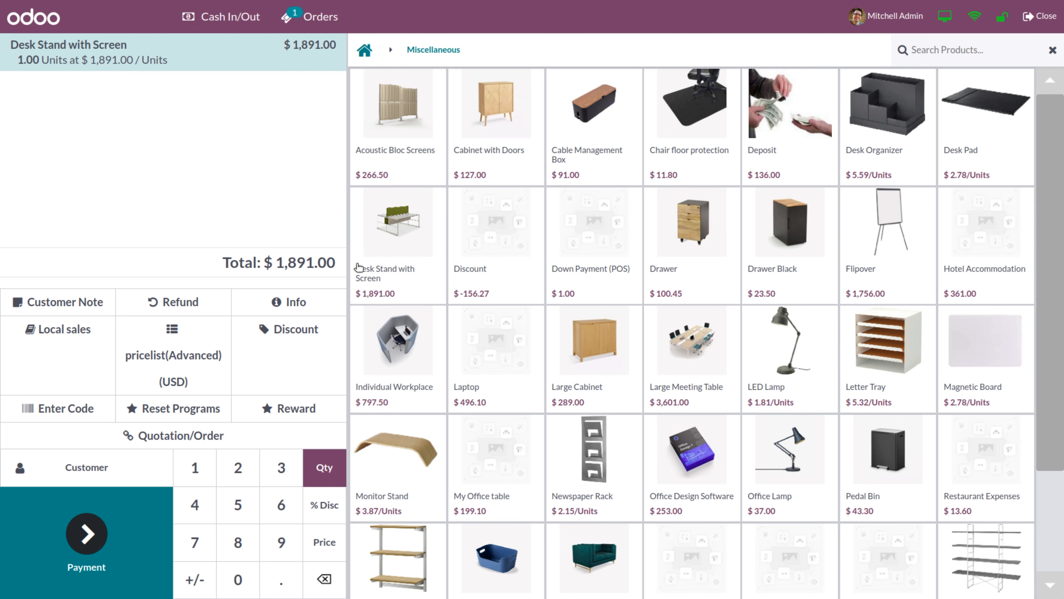
left_click(319, 580)
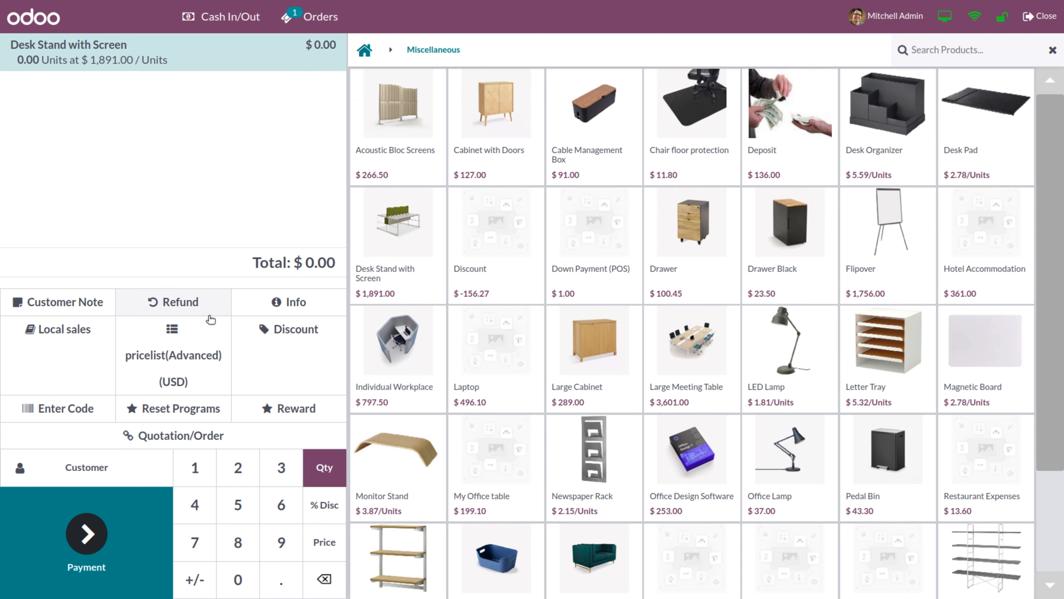
Switch to the Public Pricelist, add Acoustic Bloc Screens at $295.00, and delete the empty Desk Stand line
left_click(173, 354)
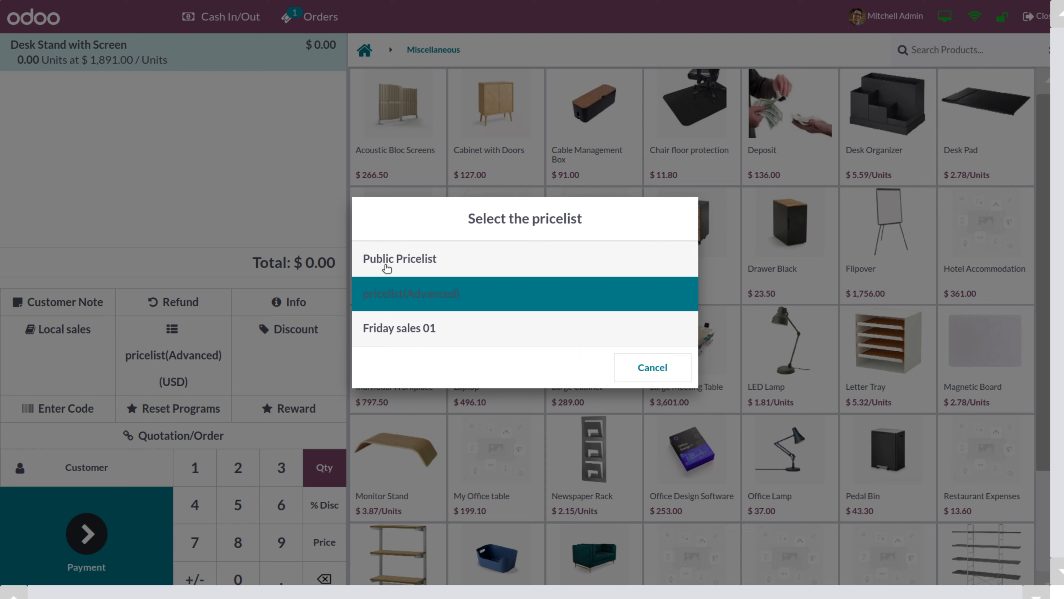
left_click(386, 267)
left_click(417, 134)
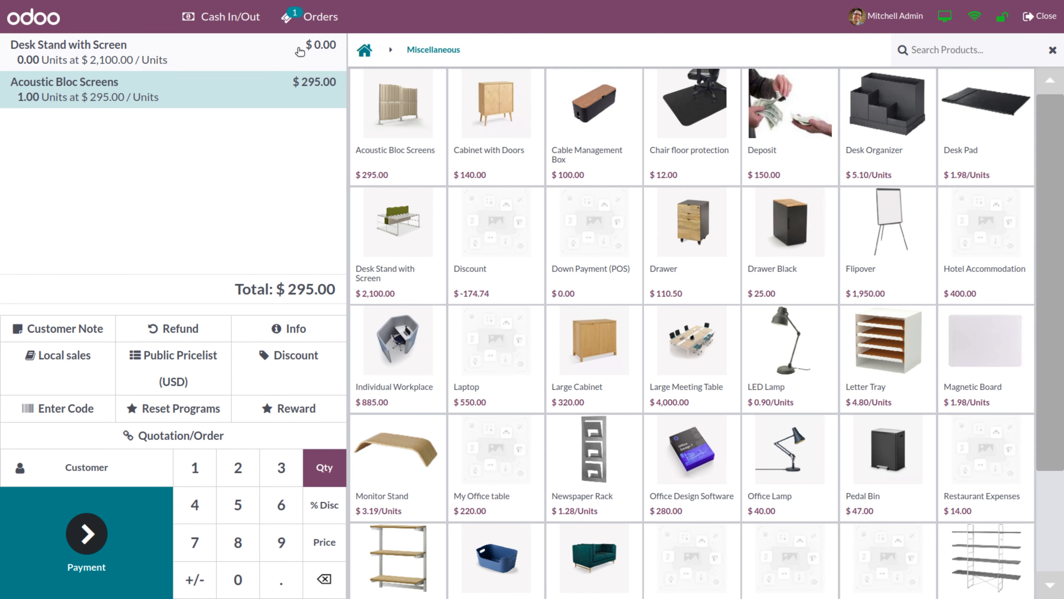
left_click(310, 46)
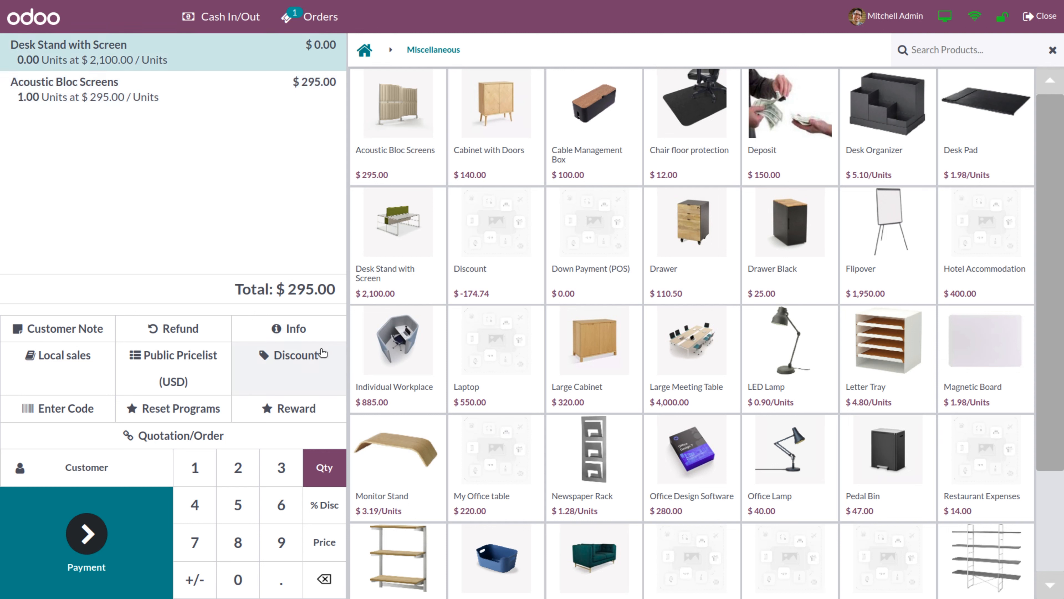
left_click(323, 579)
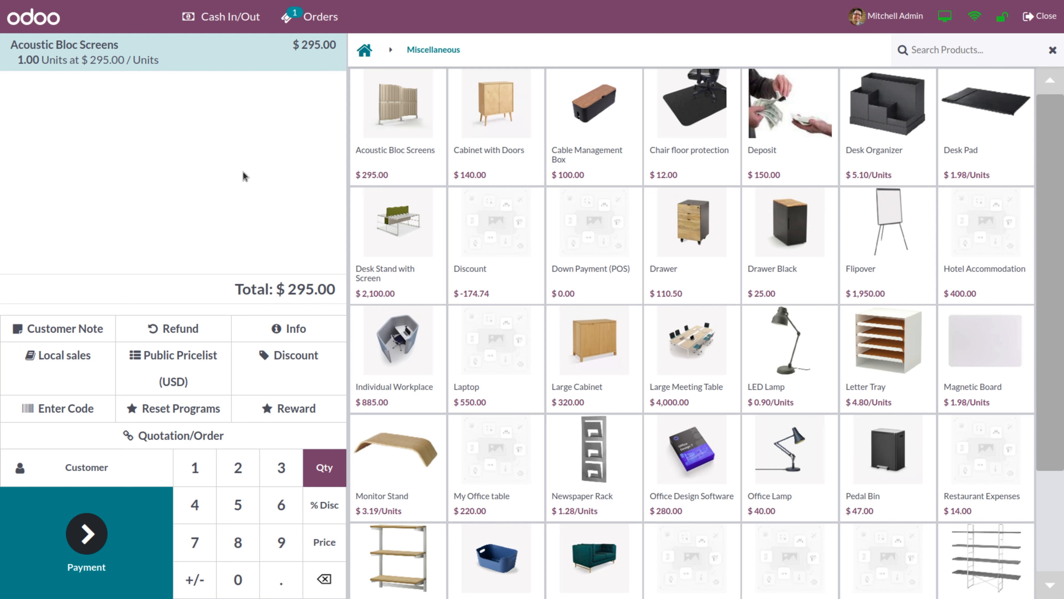
Search the customer list by a partial name and assign the matching customer to the order
left_click(80, 473)
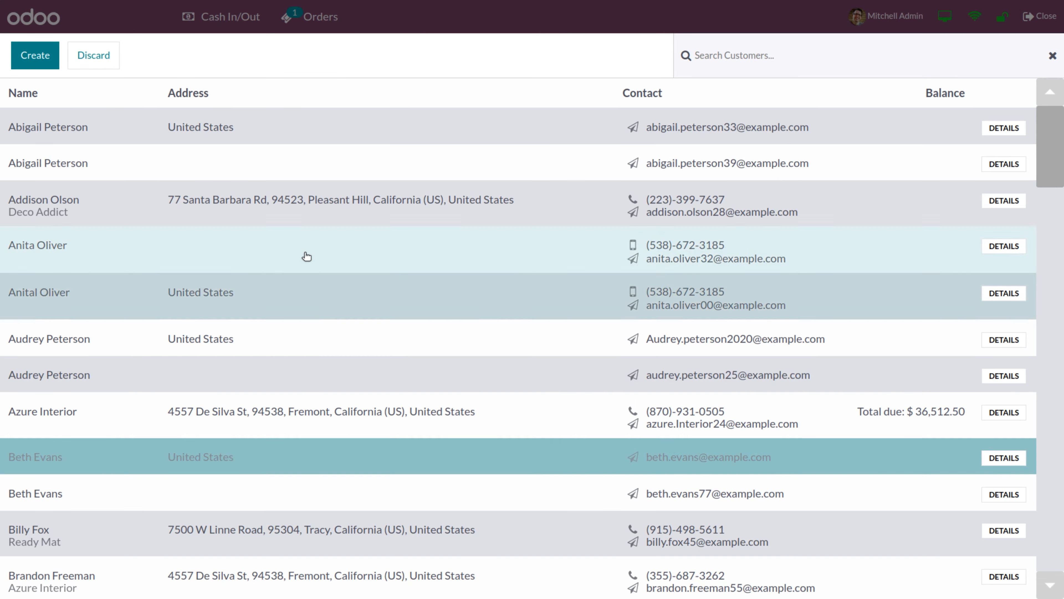
left_click(757, 51)
type("fer")
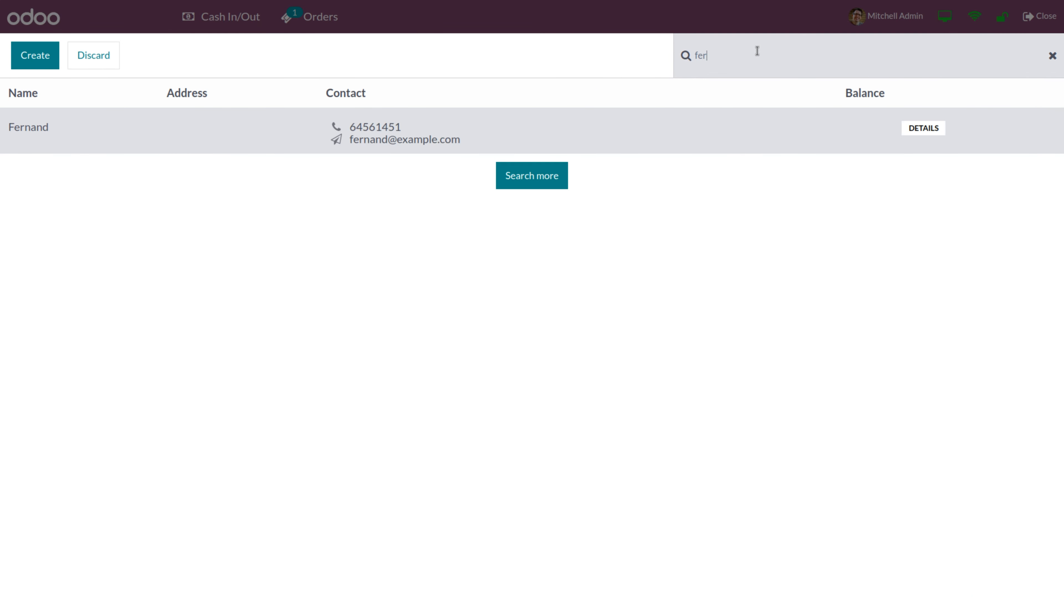
left_click(677, 125)
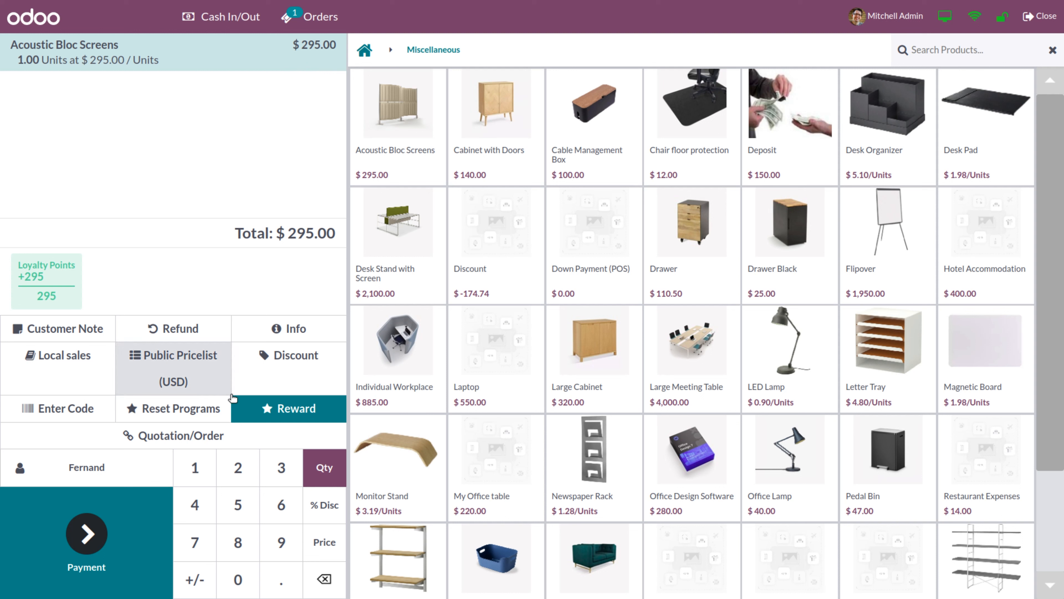
Redeem the free Simple Pen reward, pay the $295.00 order by Bank, and start a new order
left_click(285, 409)
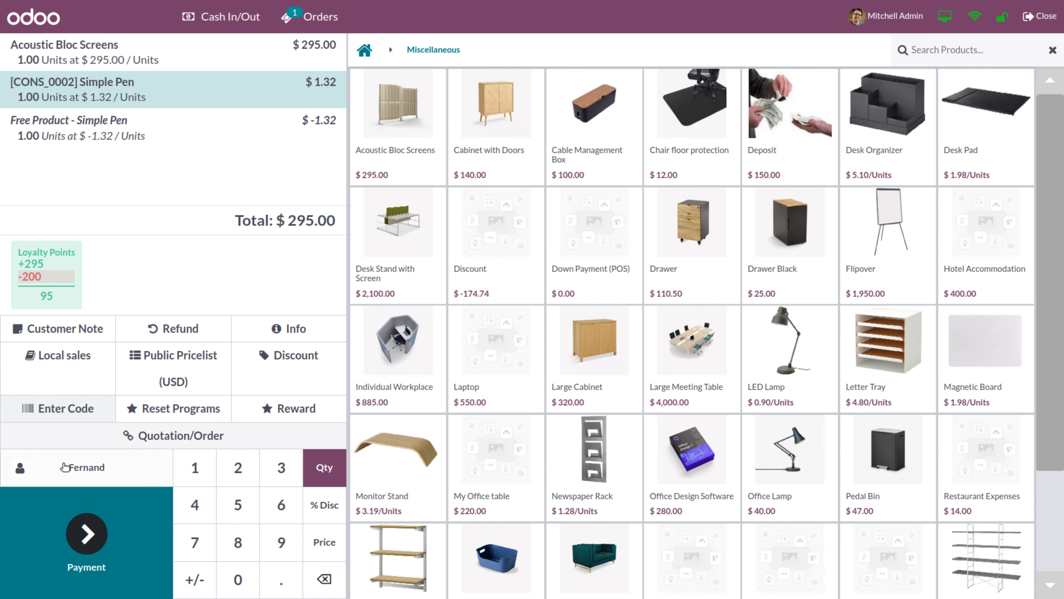
left_click(85, 532)
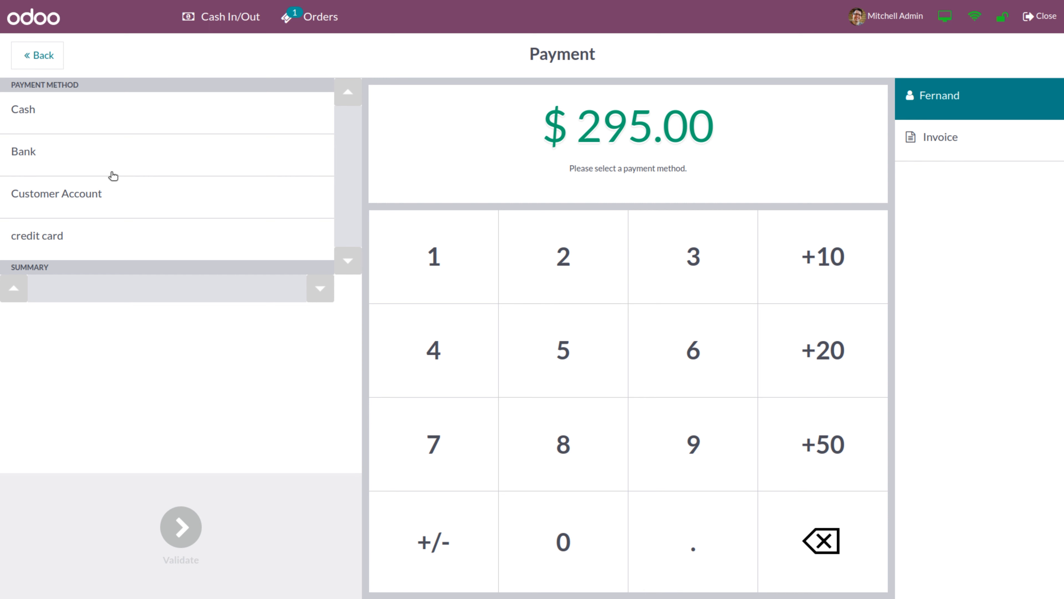
left_click(40, 156)
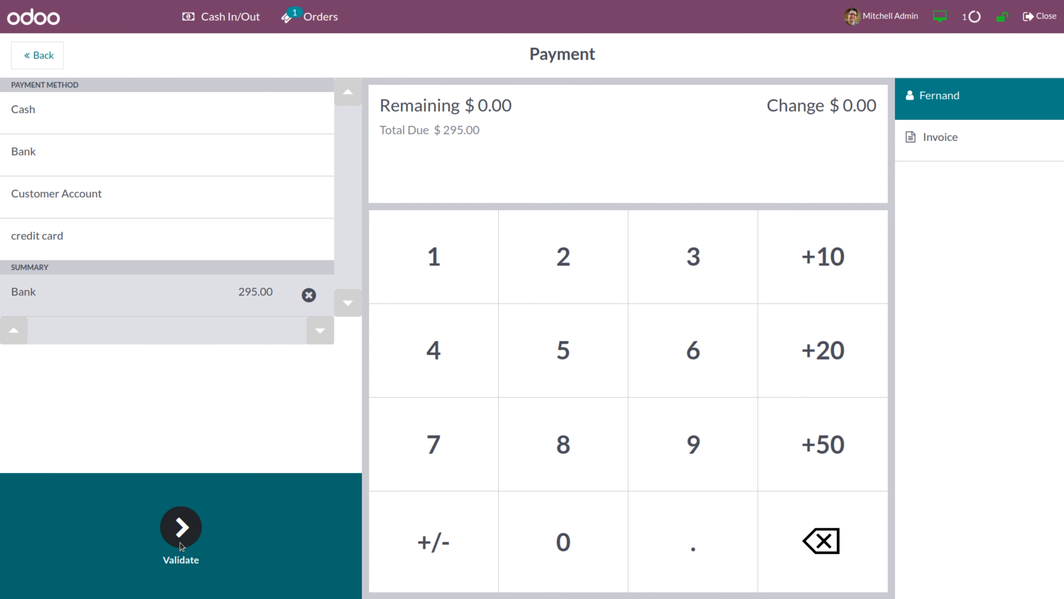
left_click(181, 544)
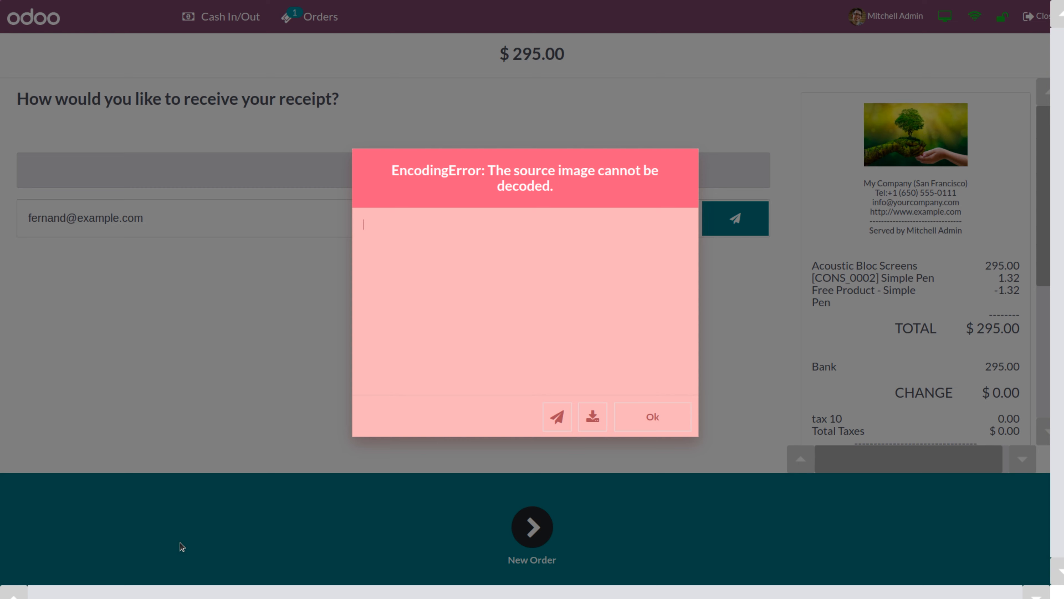
left_click(668, 412)
left_click(533, 543)
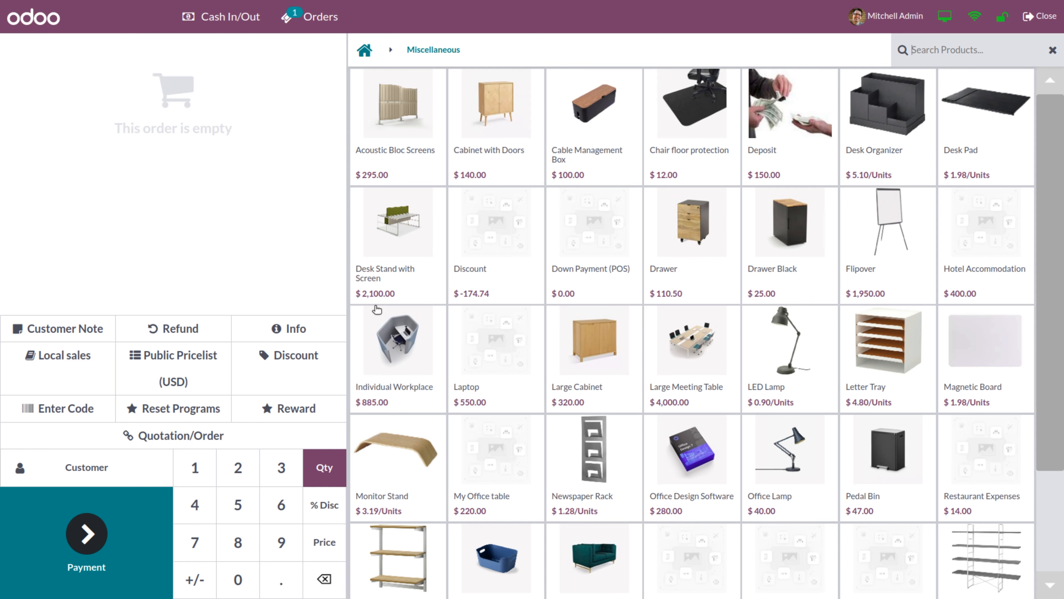
Add one Acoustic Bloc Screens at $295.00 and assign the first customer in the list
left_click(394, 130)
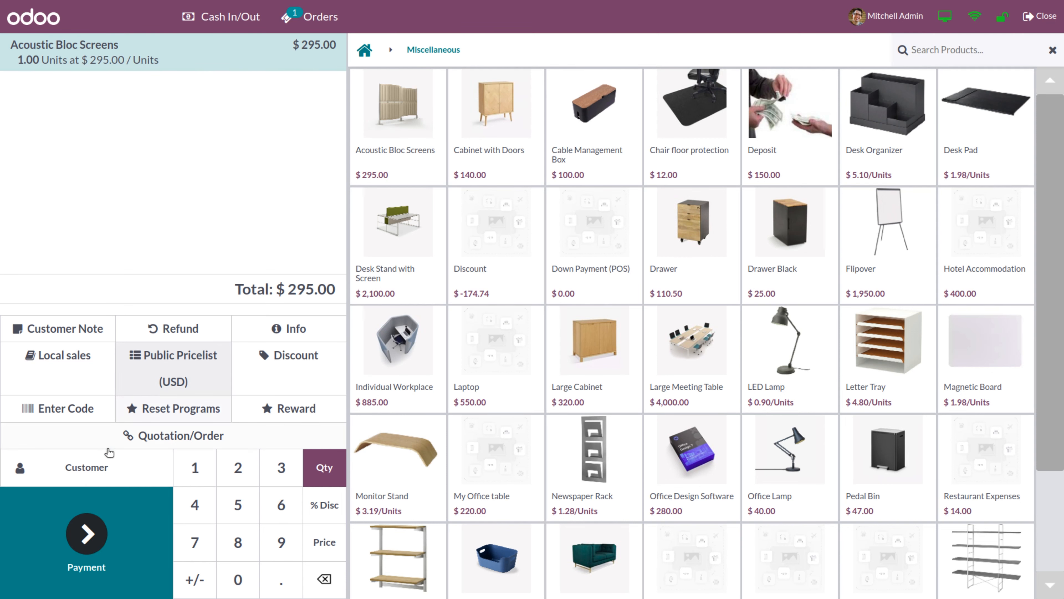
left_click(96, 482)
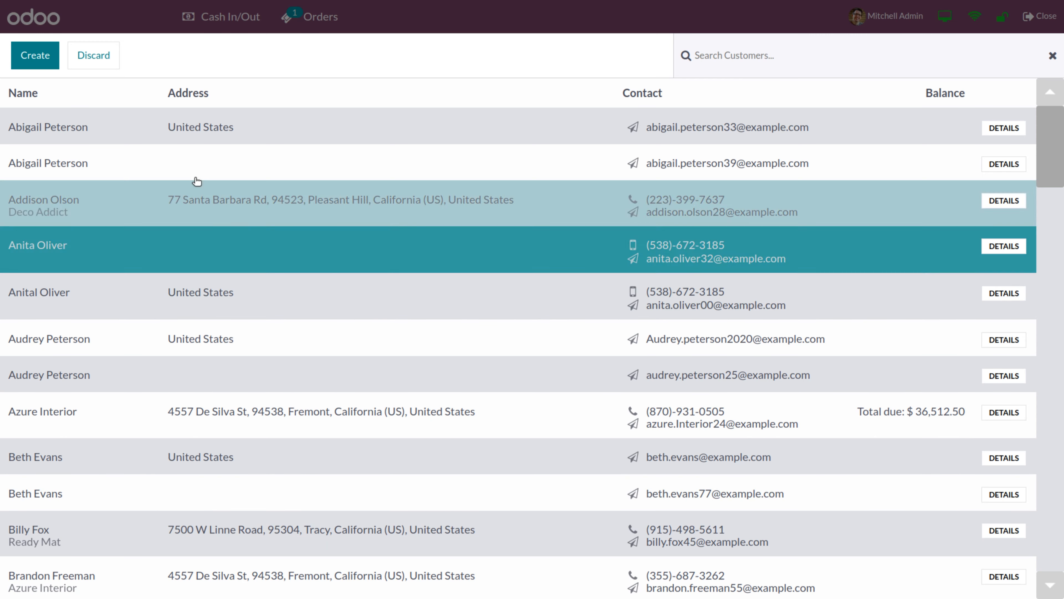
left_click(193, 138)
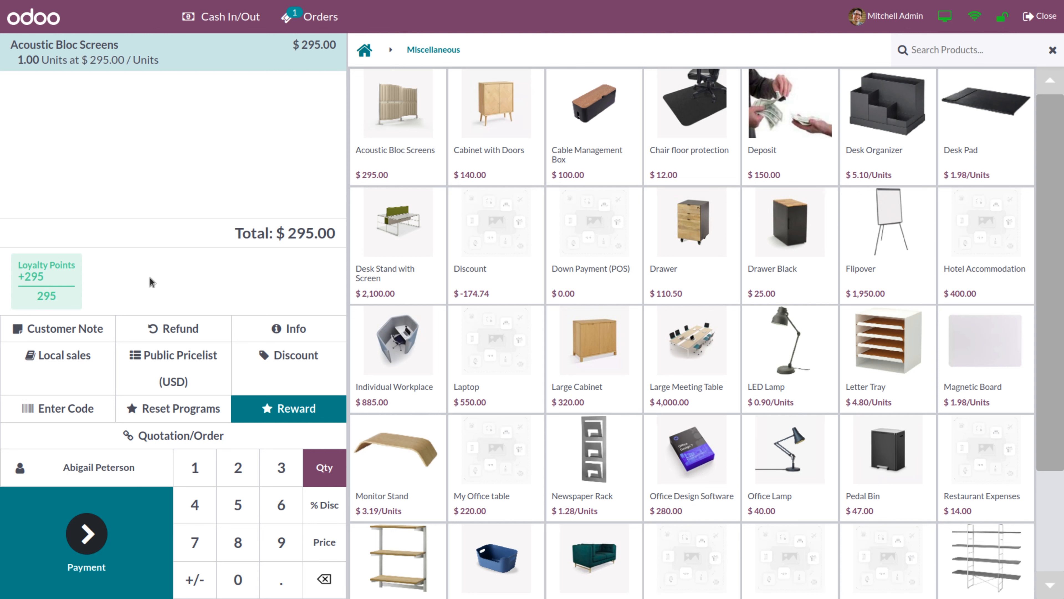
left_click(152, 415)
Apply discount code 10pc, taking $29.50 off for a $265.50 total
left_click(61, 408)
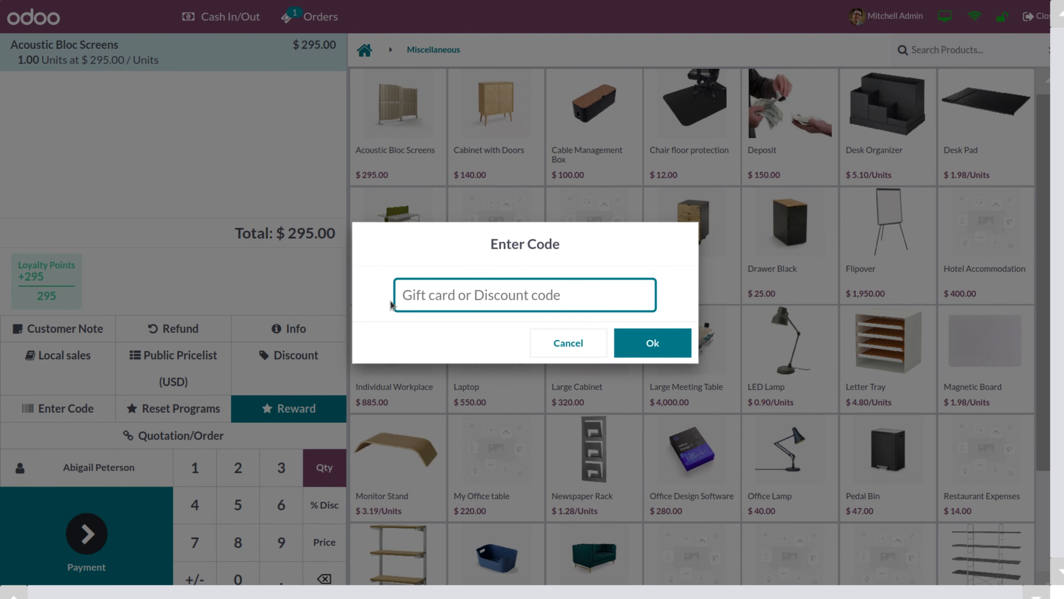
type("10")
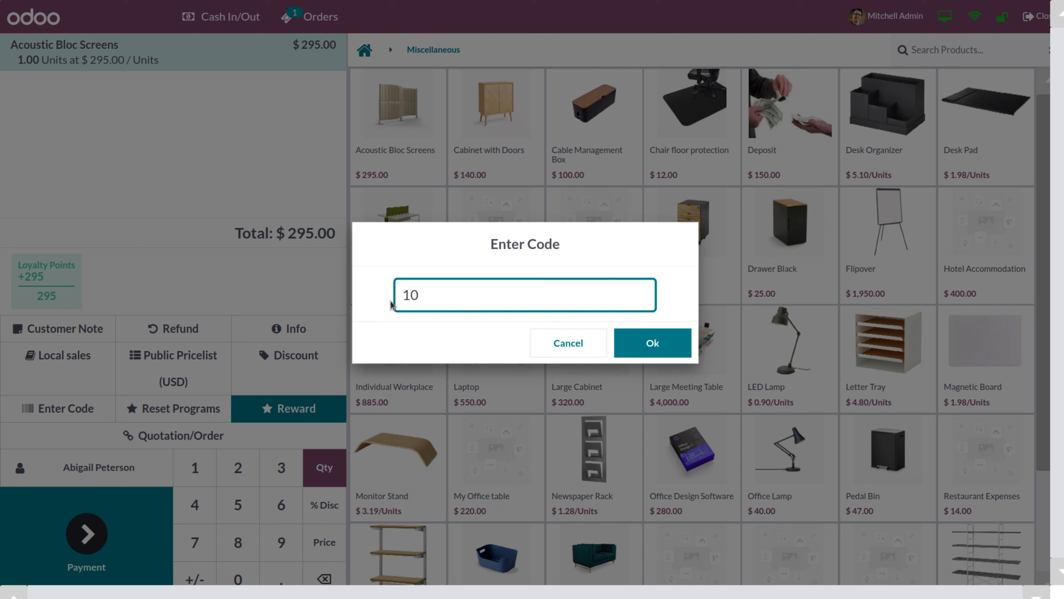
type("pc")
left_click(652, 343)
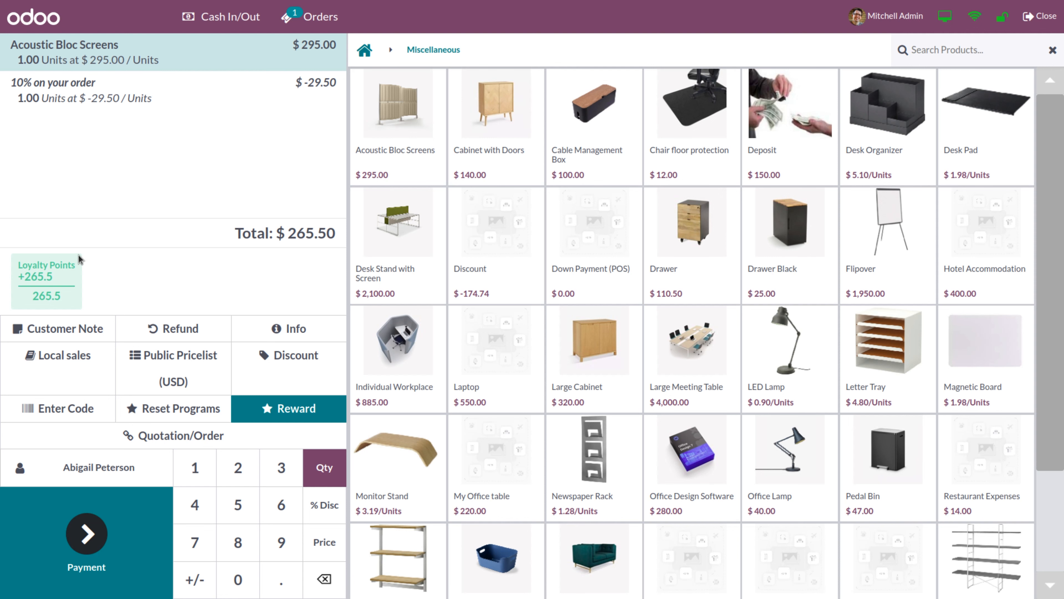
Pay the $265.50 order in full by Bank and dismiss the encoding error
left_click(86, 533)
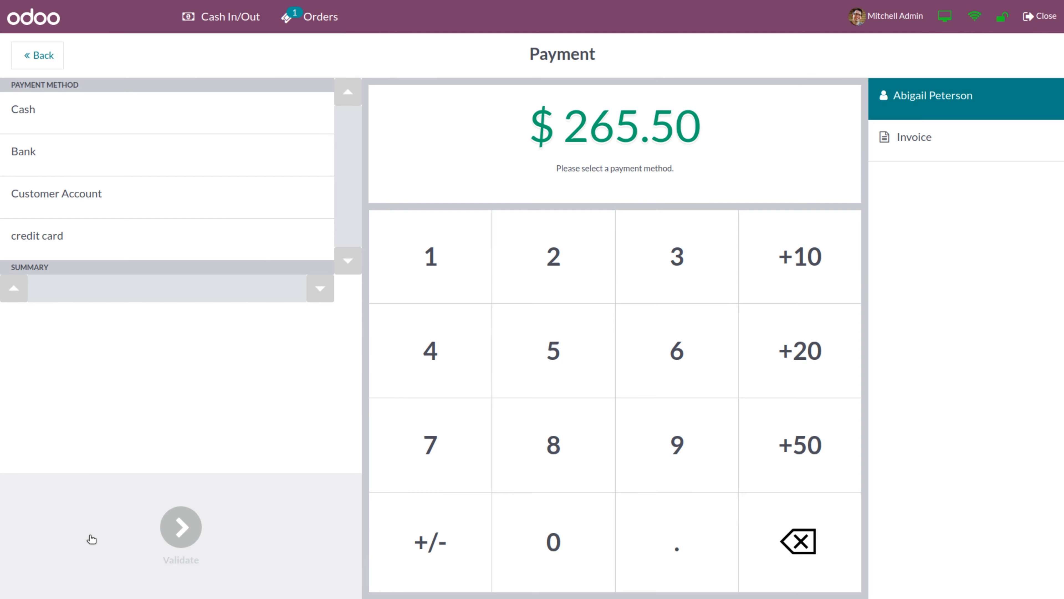
left_click(195, 163)
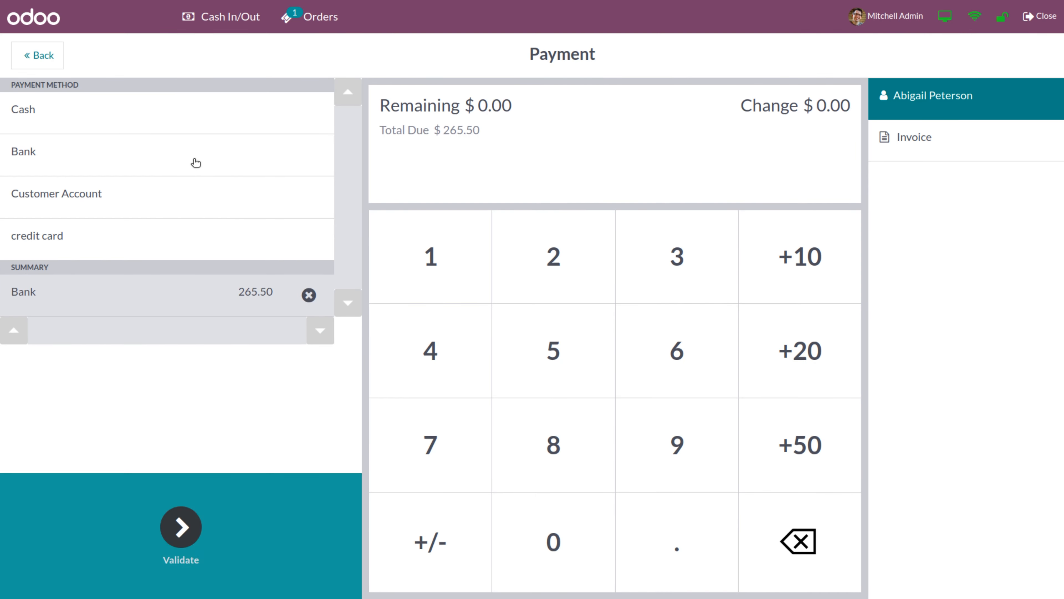
left_click(181, 526)
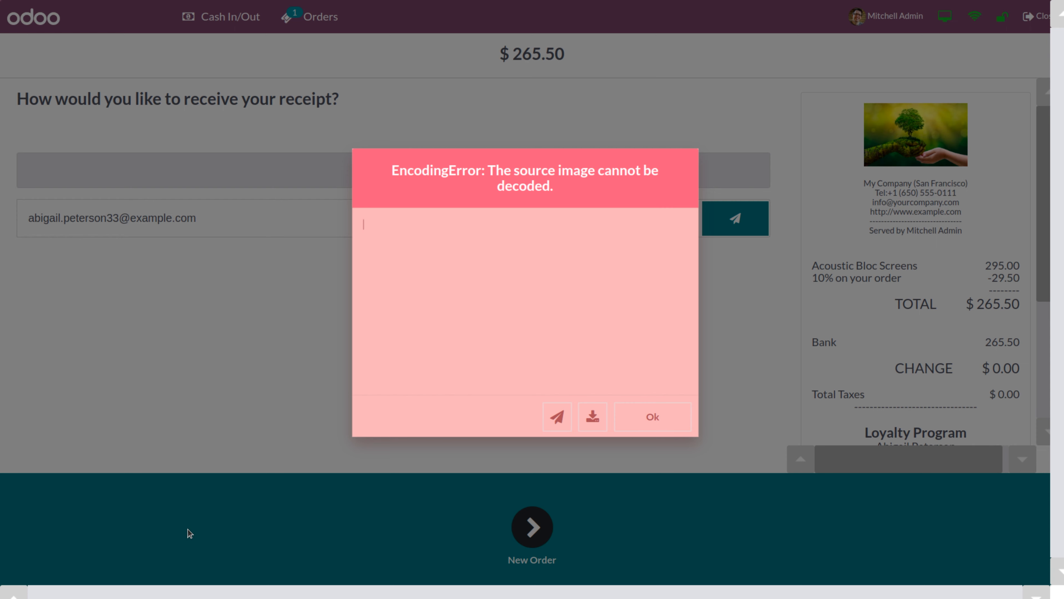
left_click(661, 421)
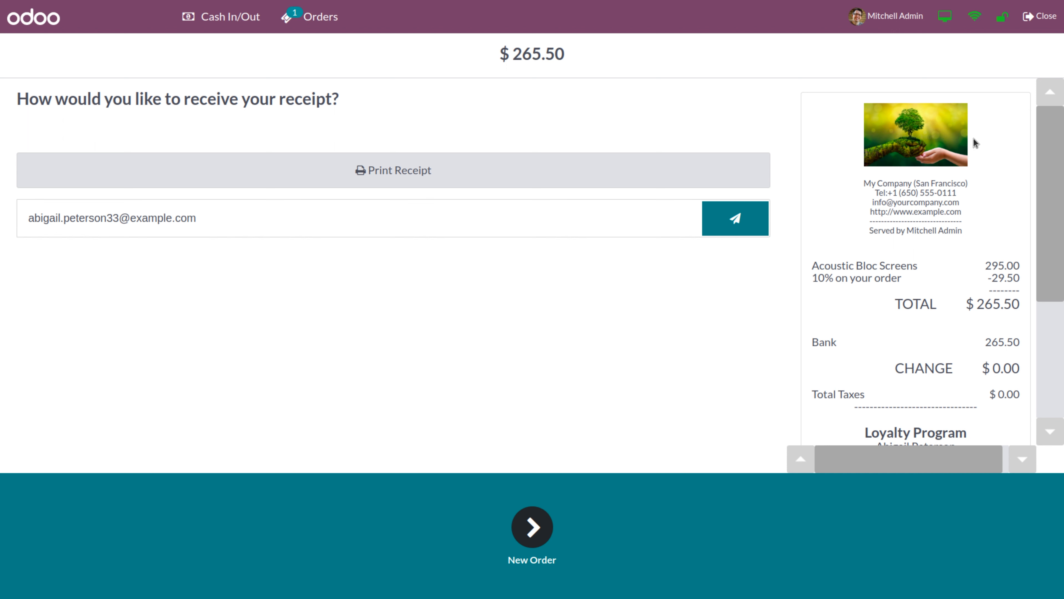
Close the Shop session with 34,820 entered as the counted cash
left_click(1041, 16)
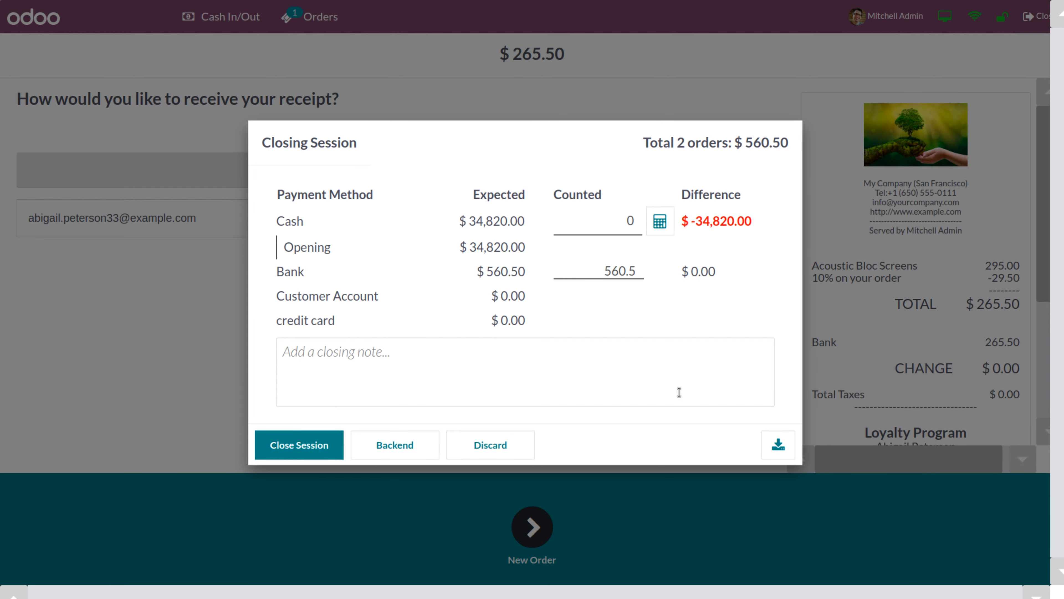
left_click(606, 223)
type("348200")
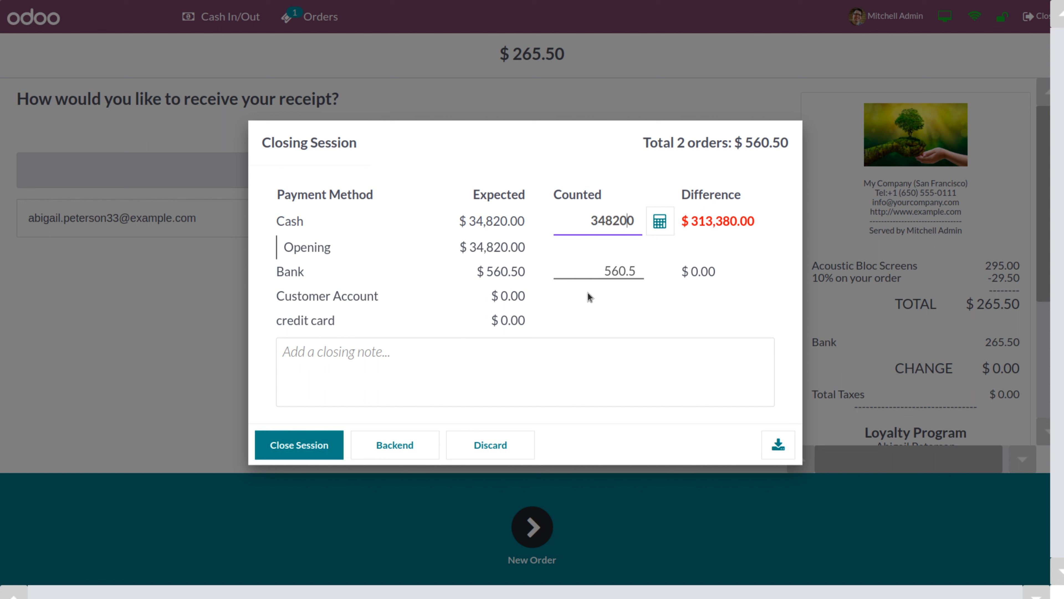
key("BackSpace")
left_click(303, 453)
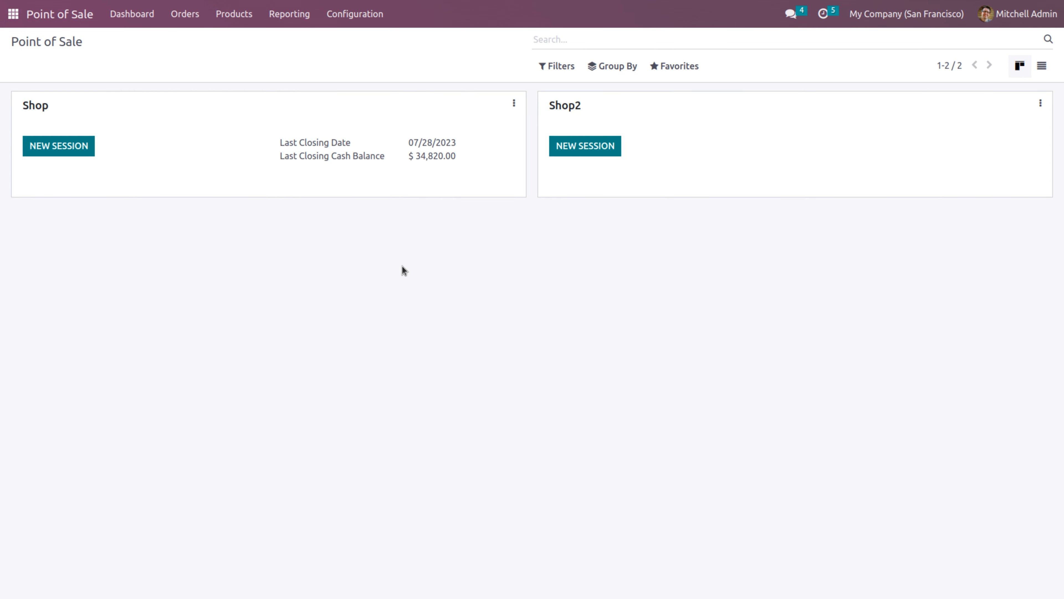
Go to Products > Gift cards & eWallet and open the Gift Cards program
left_click(238, 22)
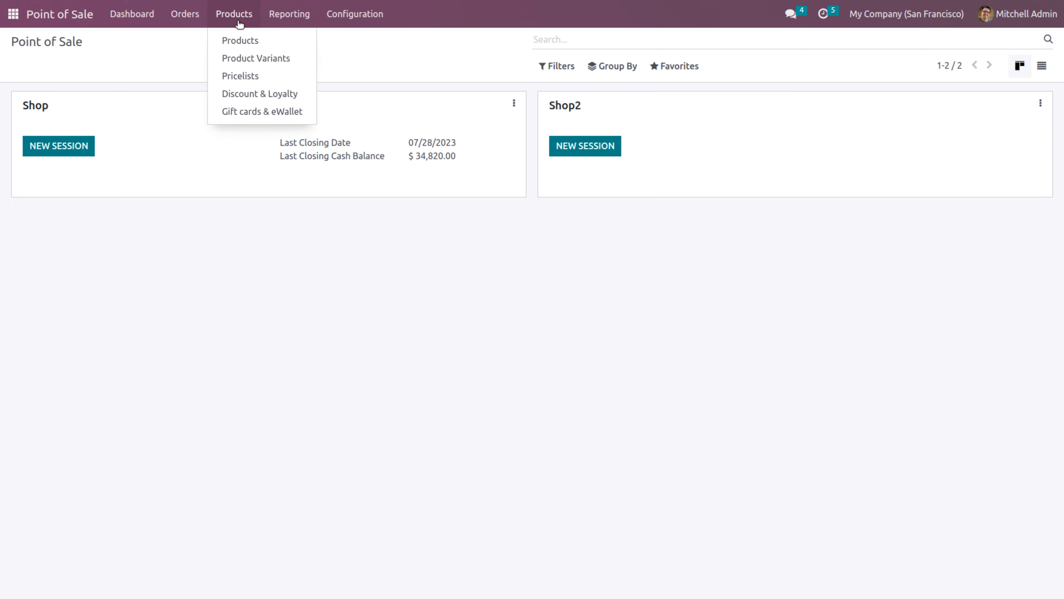
left_click(245, 113)
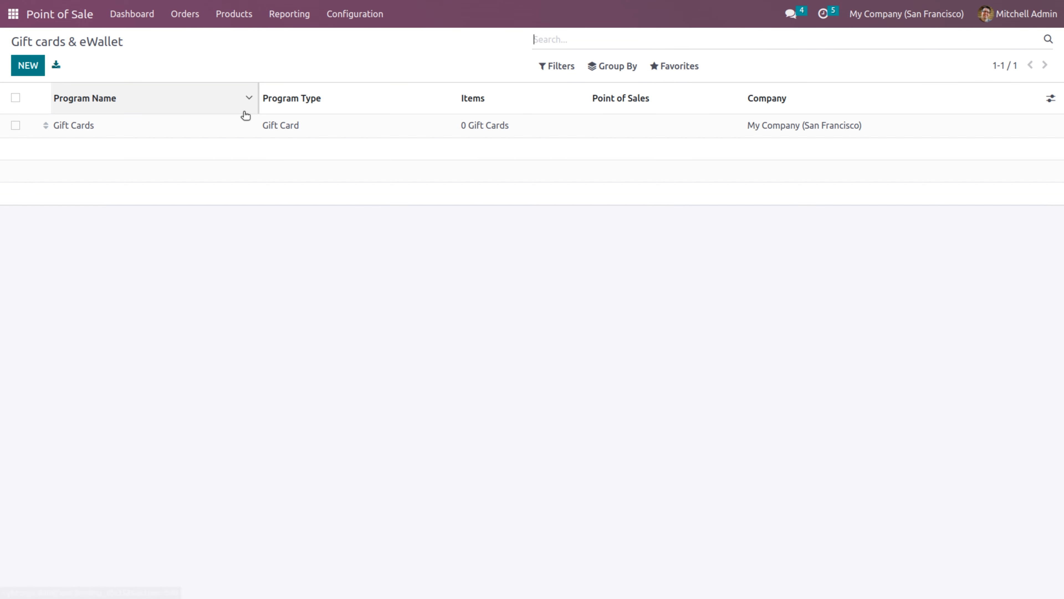
left_click(138, 130)
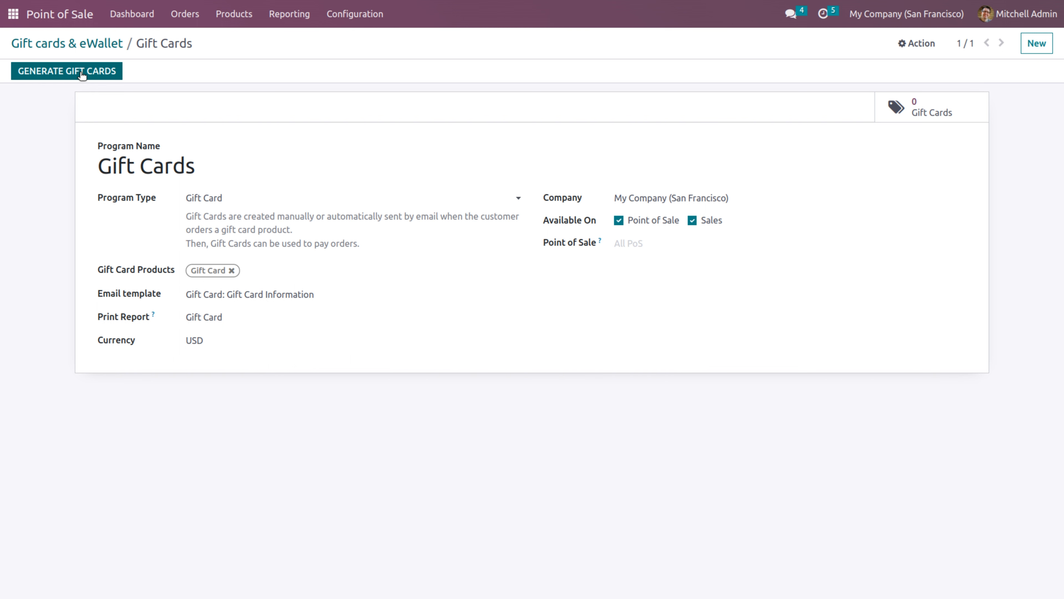
Generate one anonymous gift card worth 20.00, expiring 07/31/2023
left_click(83, 74)
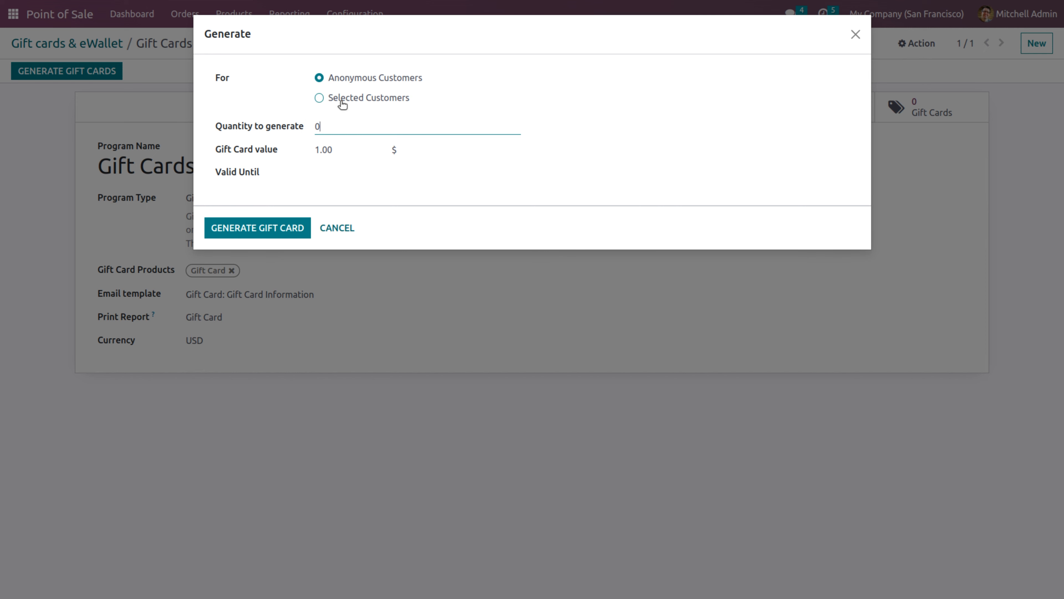
left_click(320, 99)
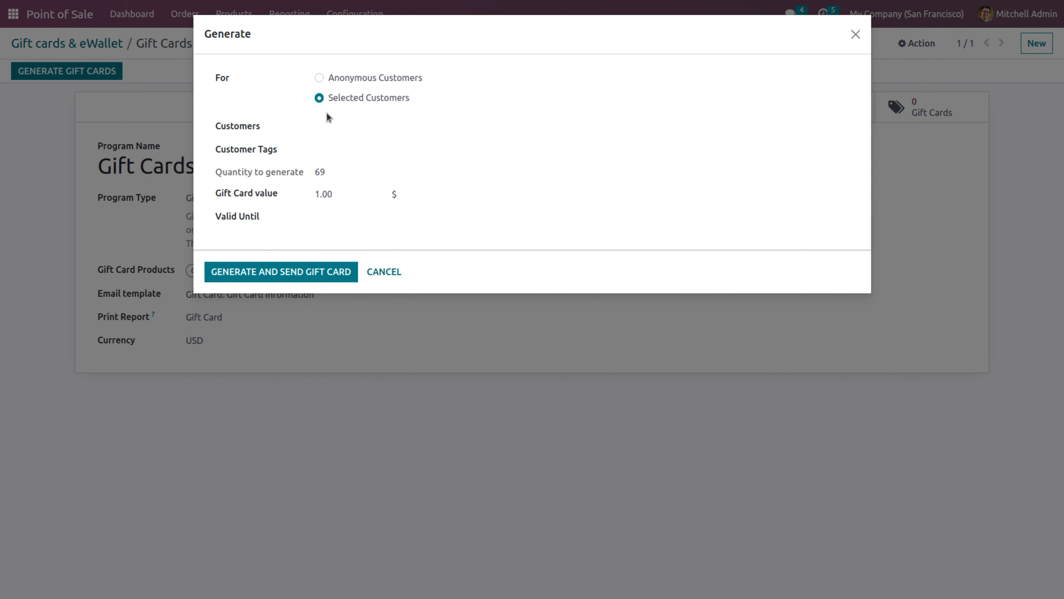
left_click(341, 127)
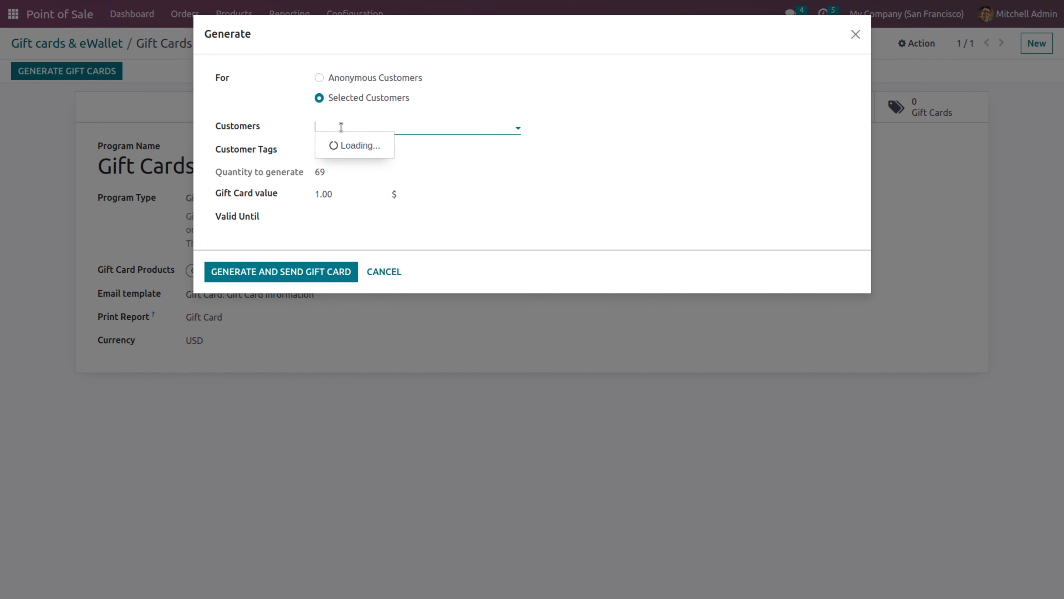
left_click(320, 79)
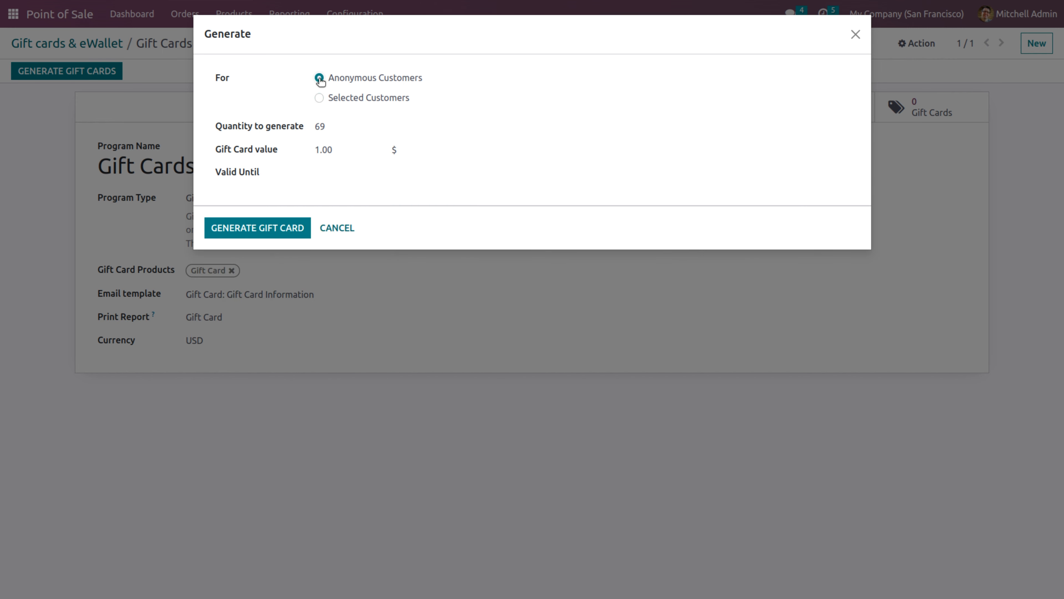
left_click(345, 127)
type("1")
left_click(342, 155)
key("BackSpace")
left_click(333, 175)
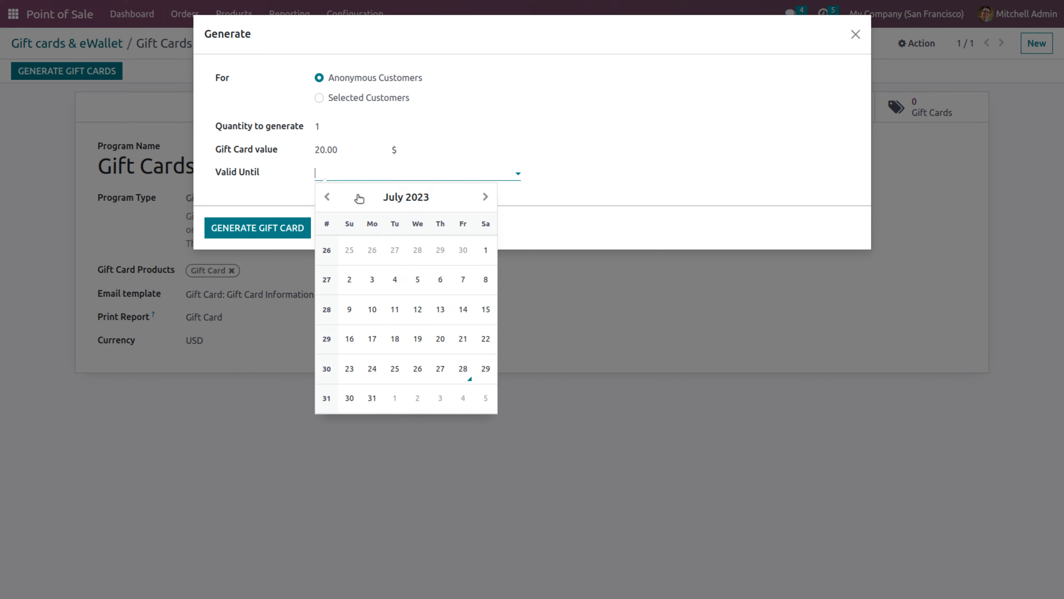
left_click(371, 398)
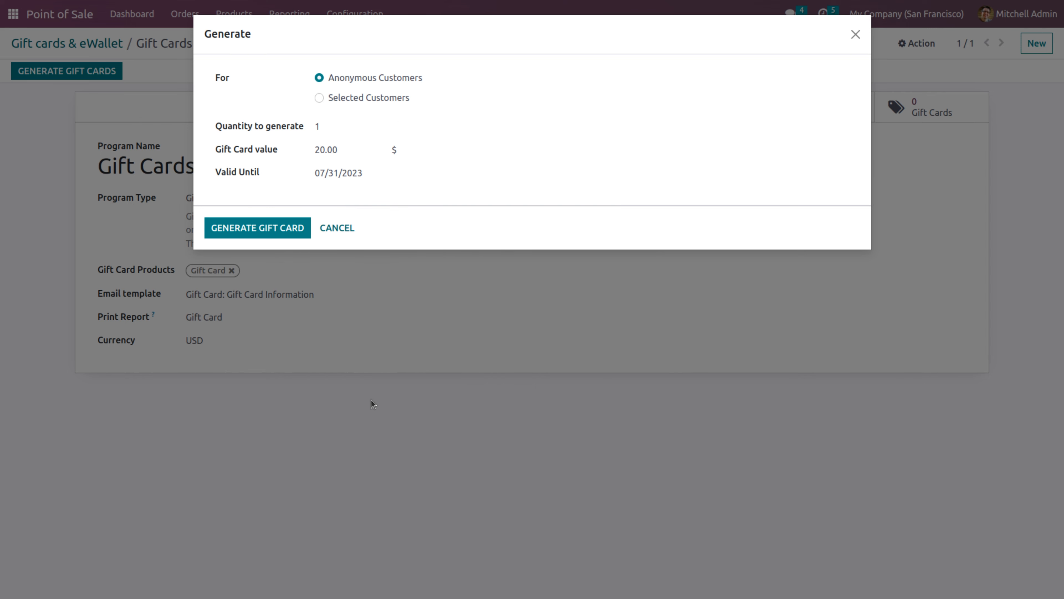
left_click(268, 231)
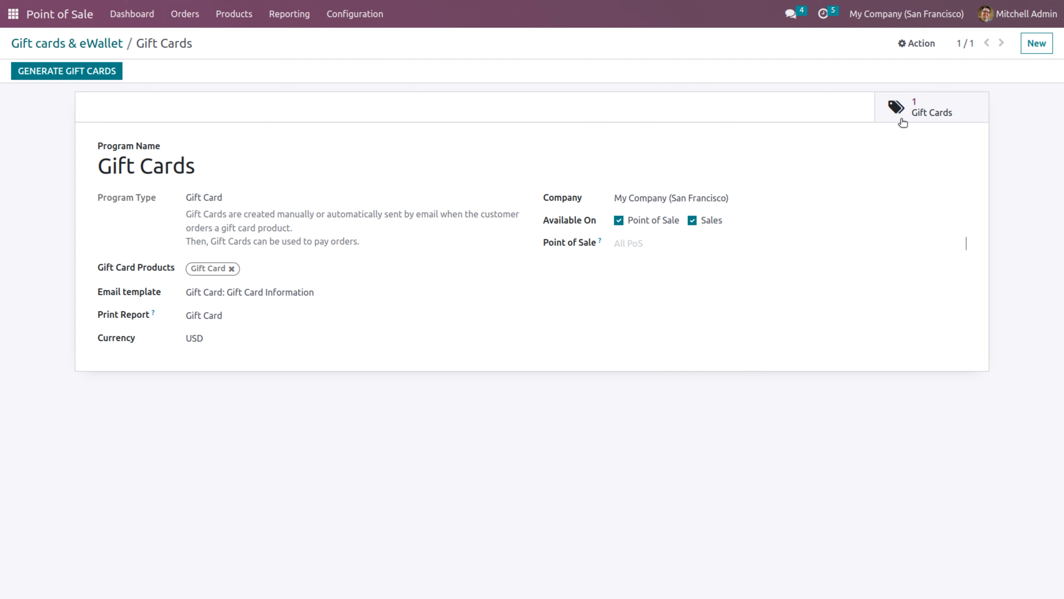
Open the newly generated gift card and select its code
left_click(922, 118)
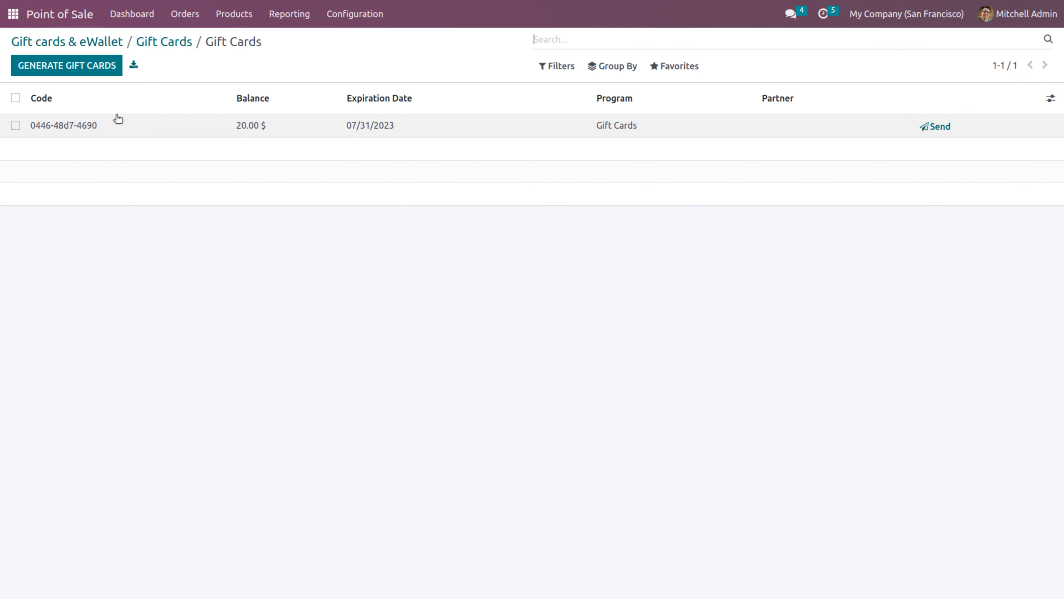
left_click(128, 131)
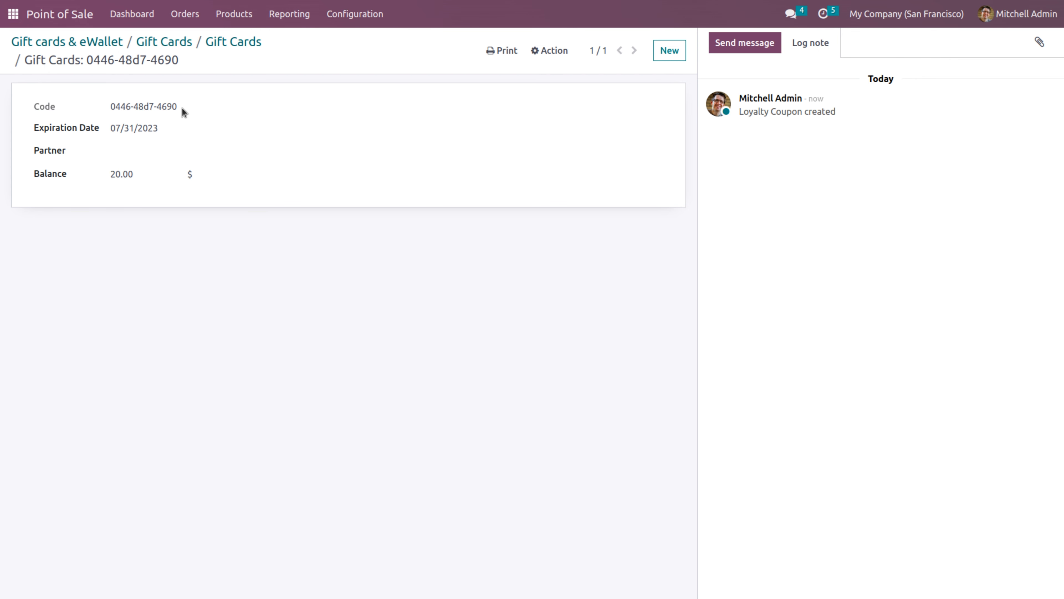
left_click_drag(185, 107, 112, 106)
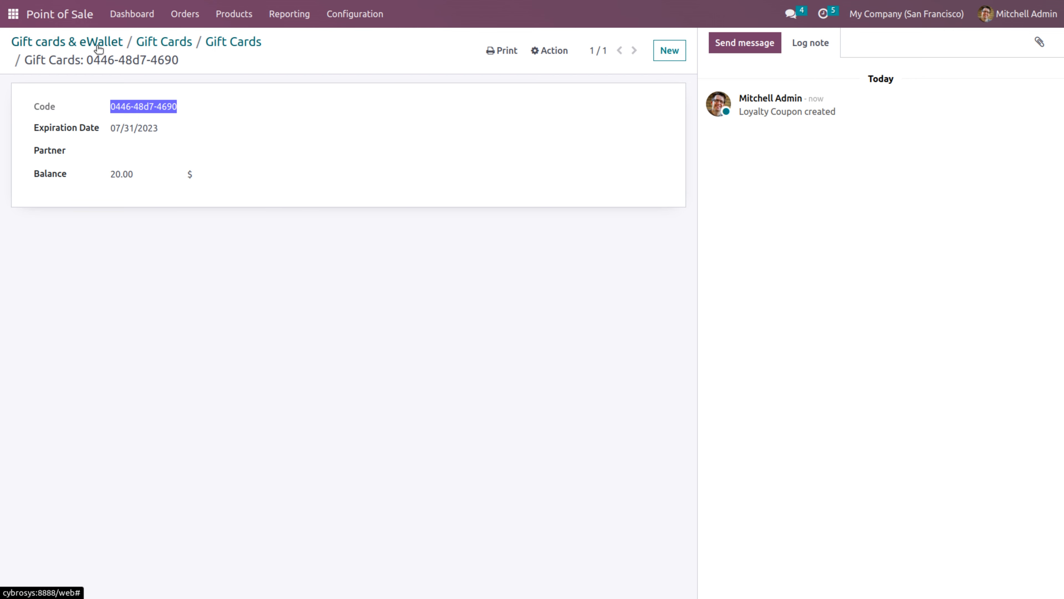
Return to the Gift cards & eWallet programs list
left_click(184, 19)
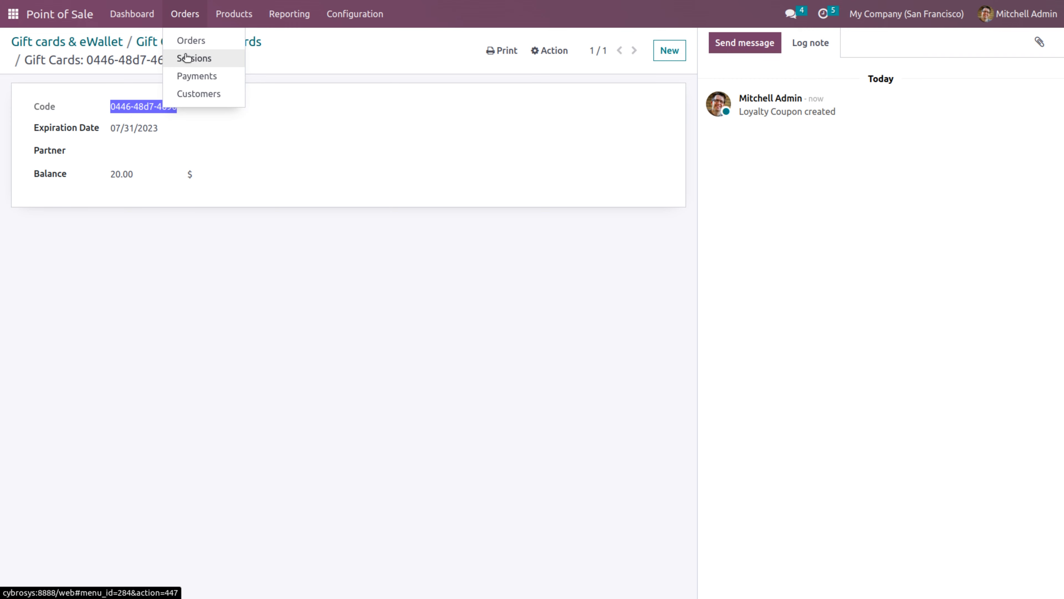
mouse_move(230, 21)
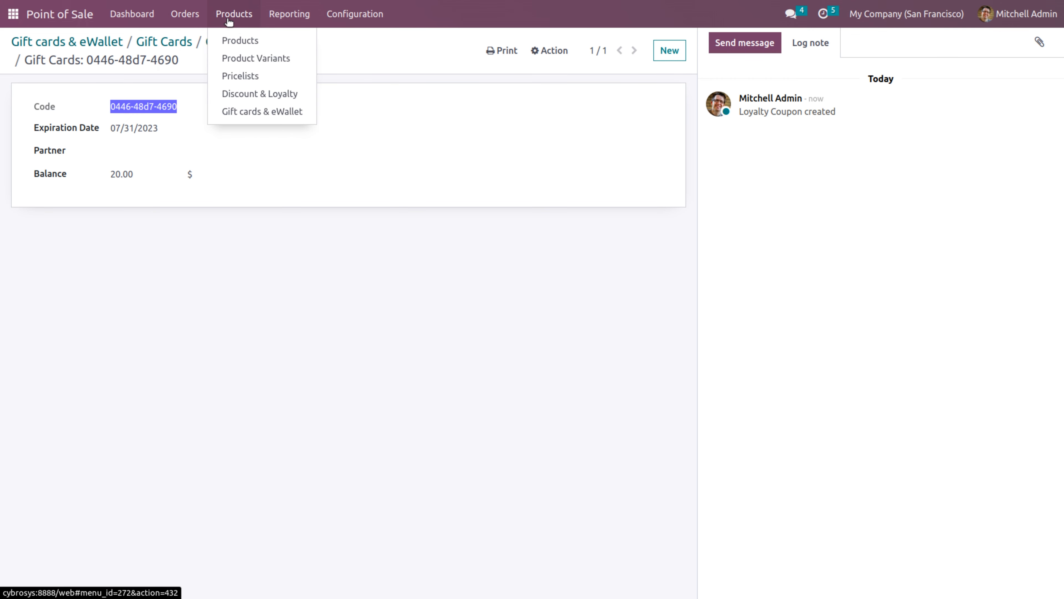
left_click(235, 111)
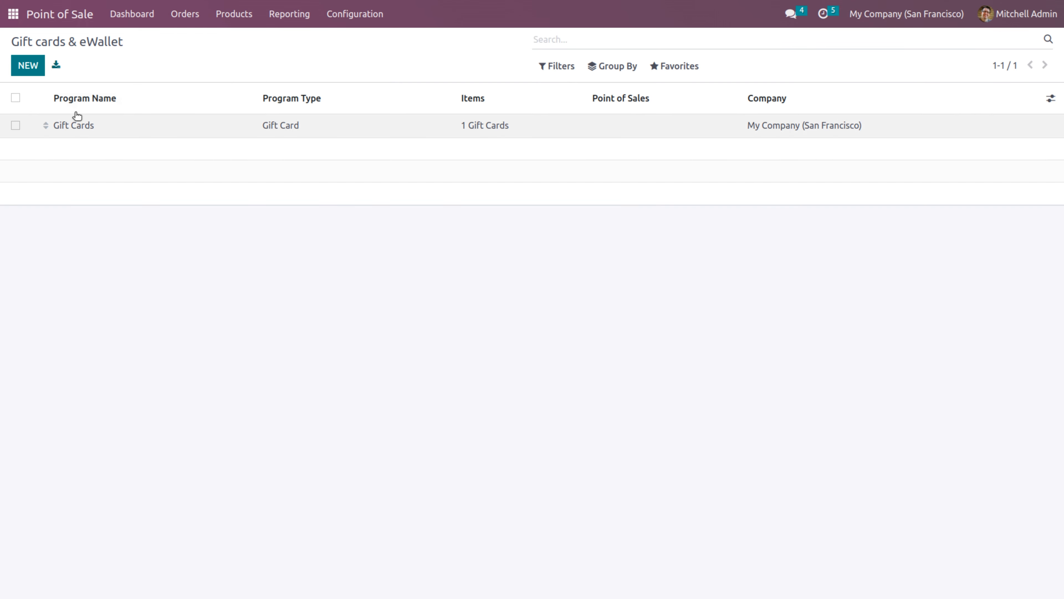
Create and save a new program named 'e-wallet' with program type eWallet
left_click(27, 67)
type("e-wallet")
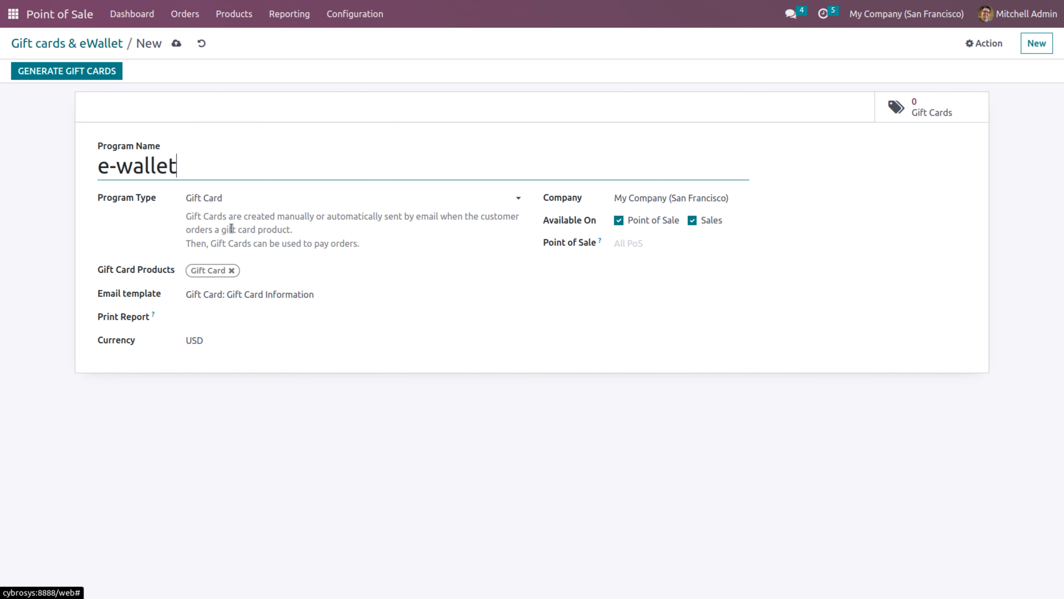
left_click(235, 199)
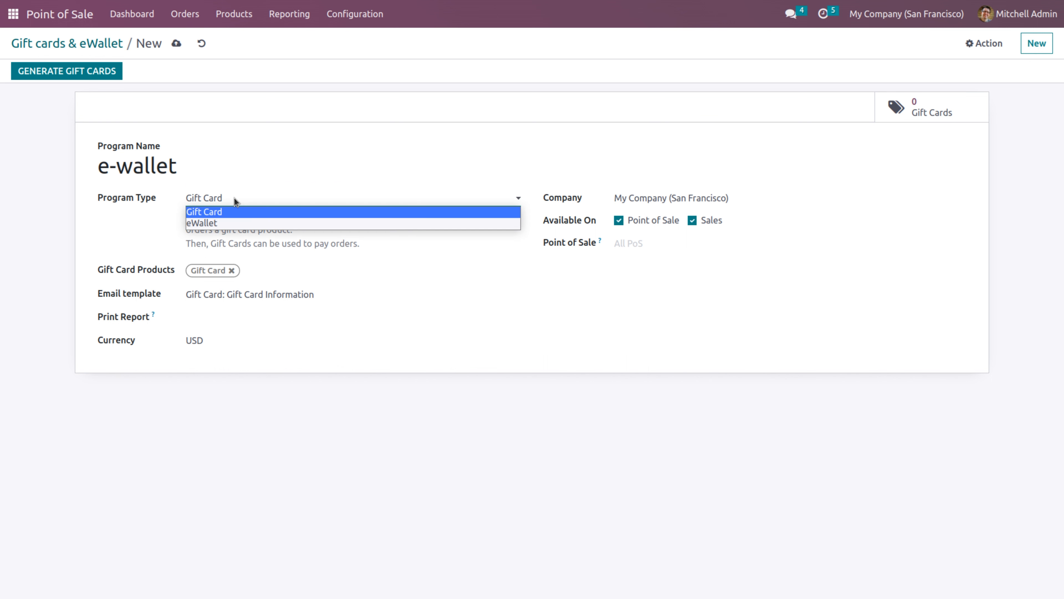
left_click(228, 223)
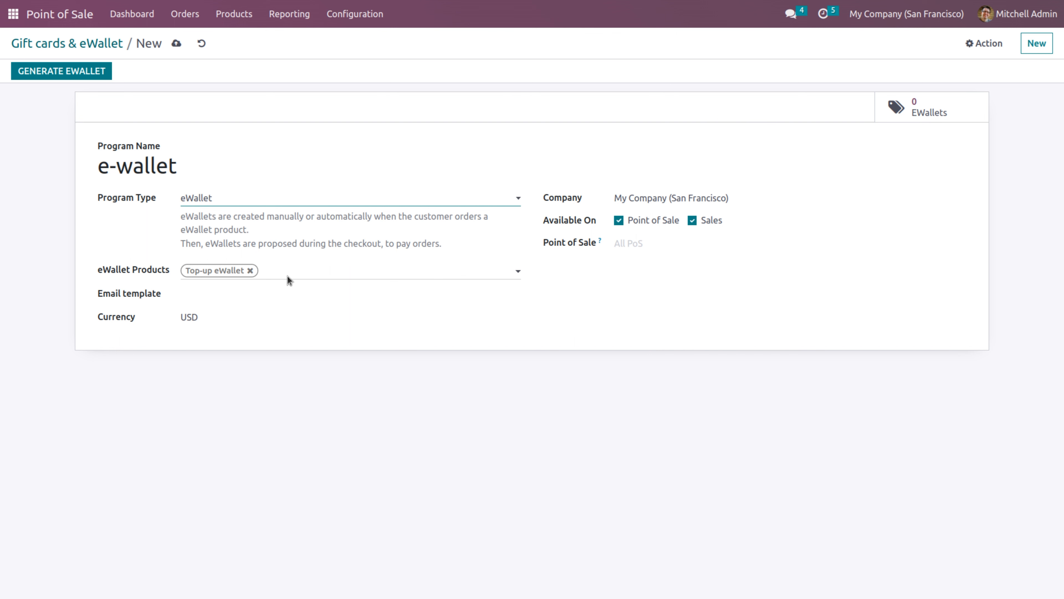
left_click(60, 70)
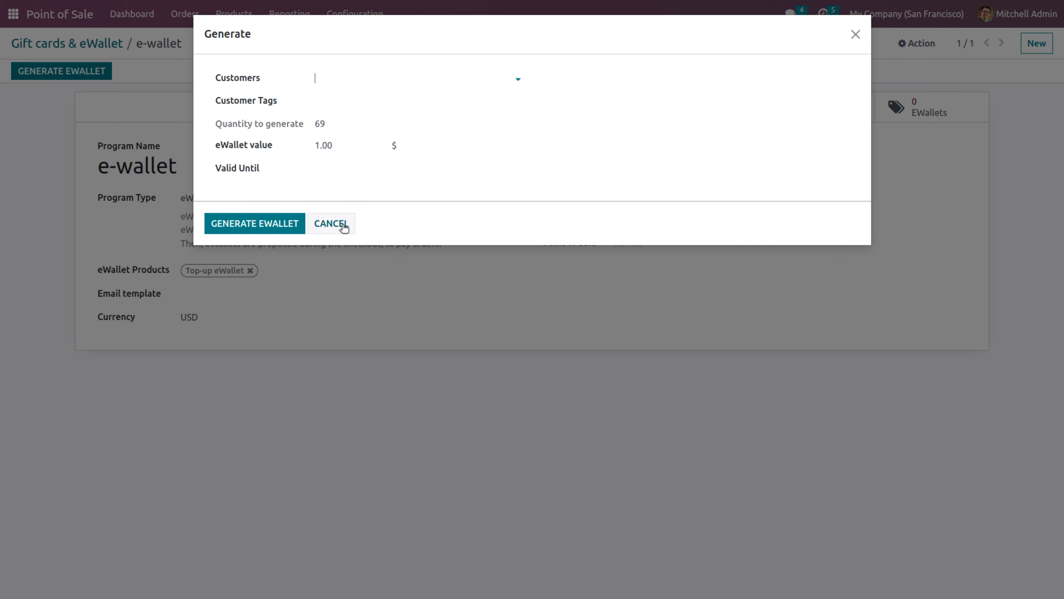
Generate a 1.00 $ eWallet for a customer and view the program's eWallets list
left_click(344, 81)
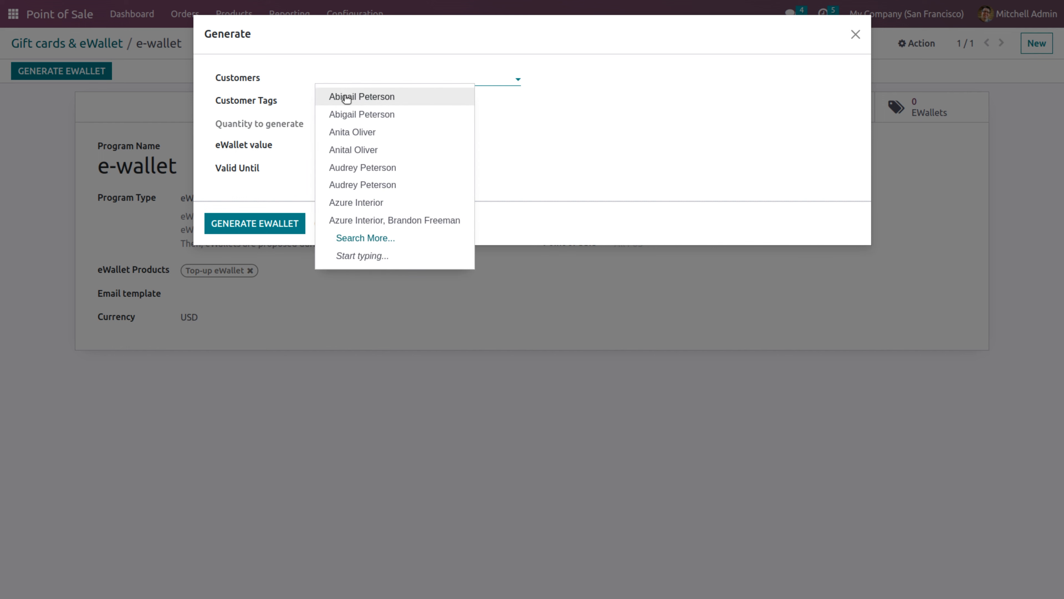
left_click(343, 97)
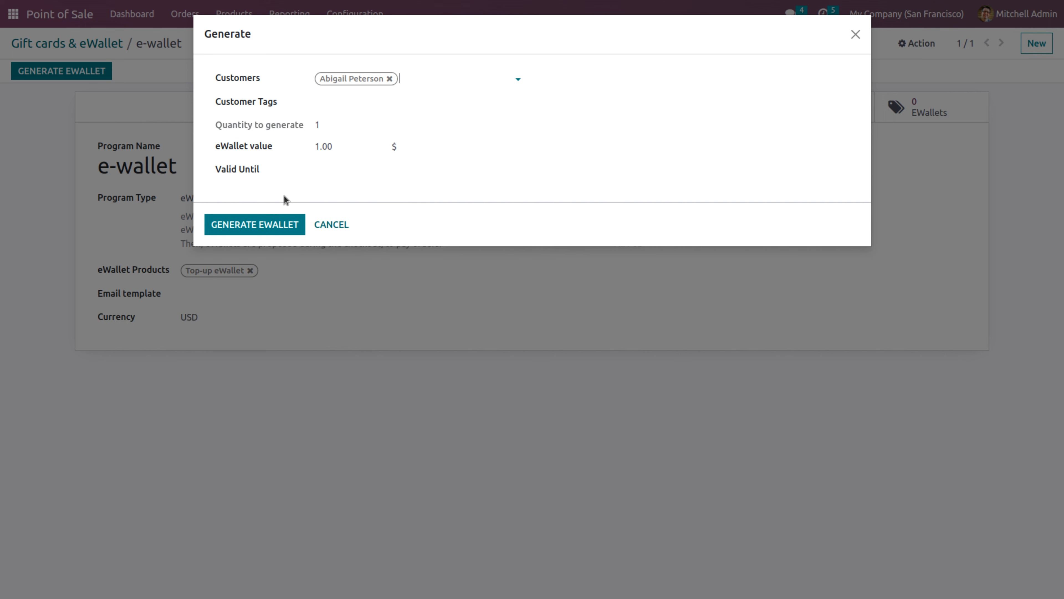
left_click(258, 227)
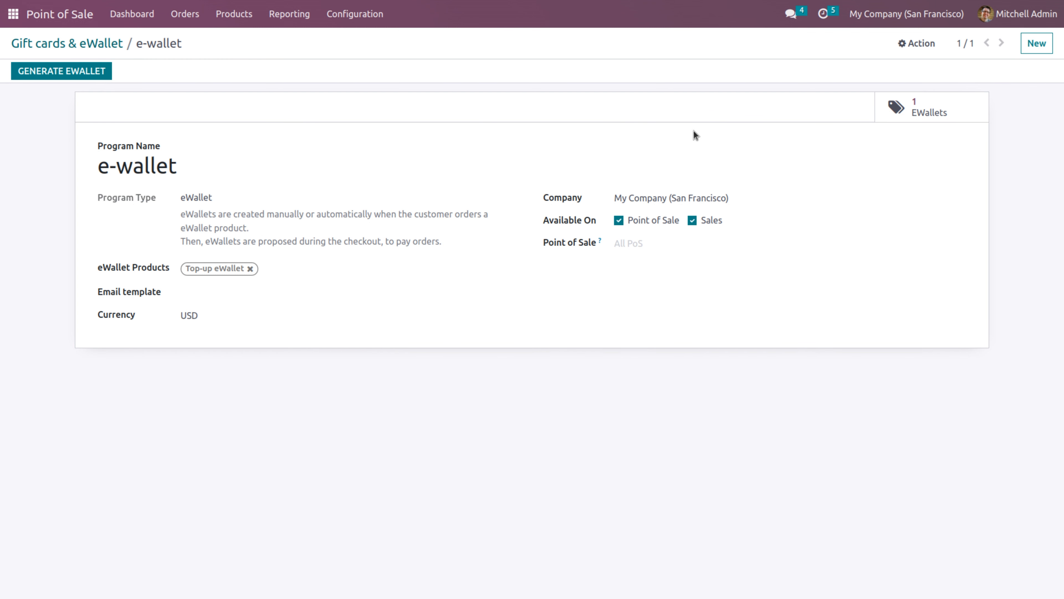
left_click(926, 105)
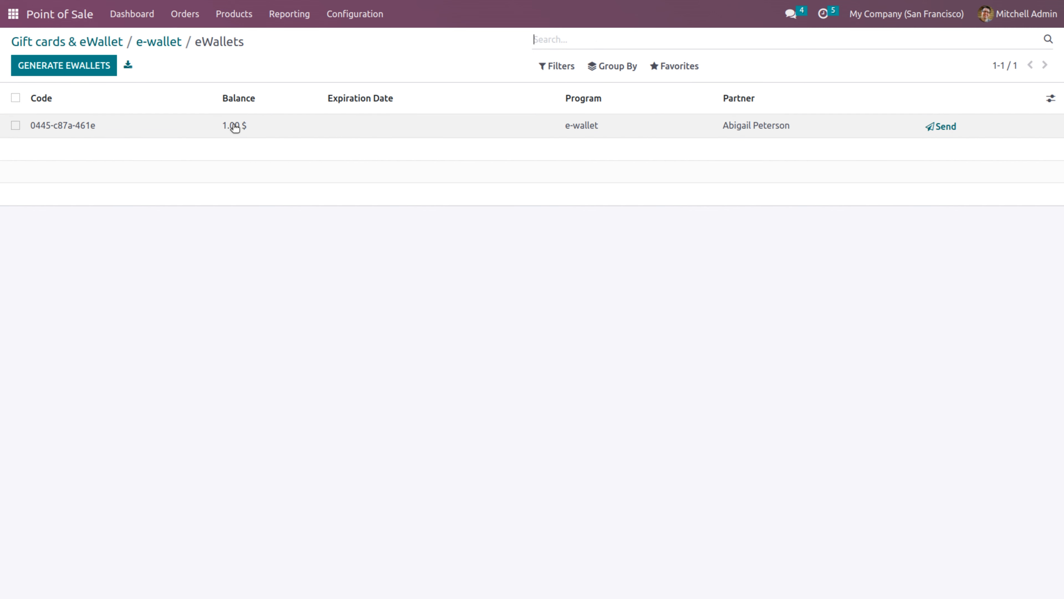
Open the 20.00 $ card in the Gift Cards program and select its full code
left_click(112, 42)
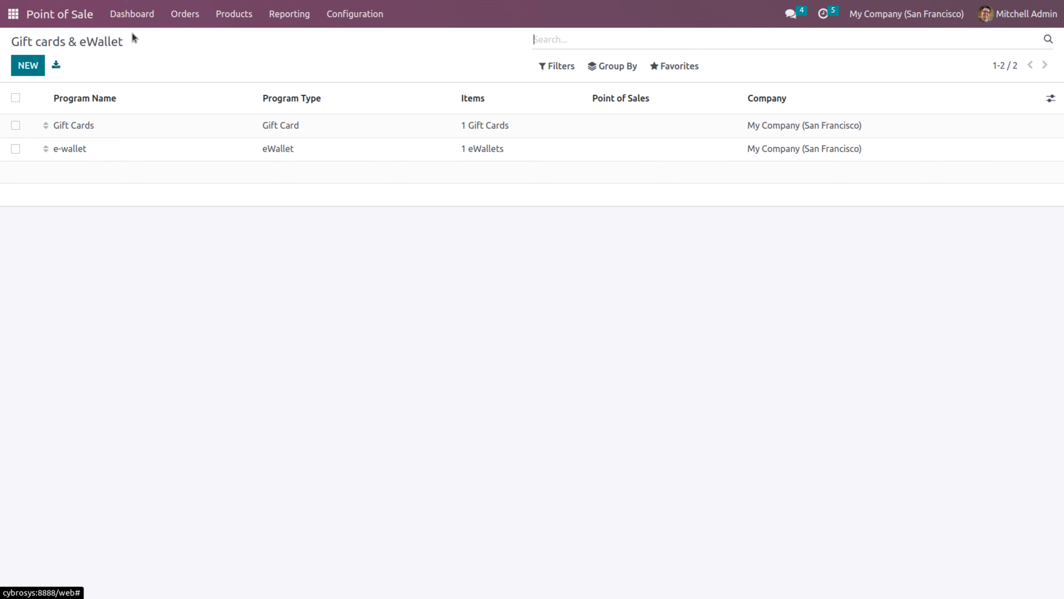
left_click(234, 17)
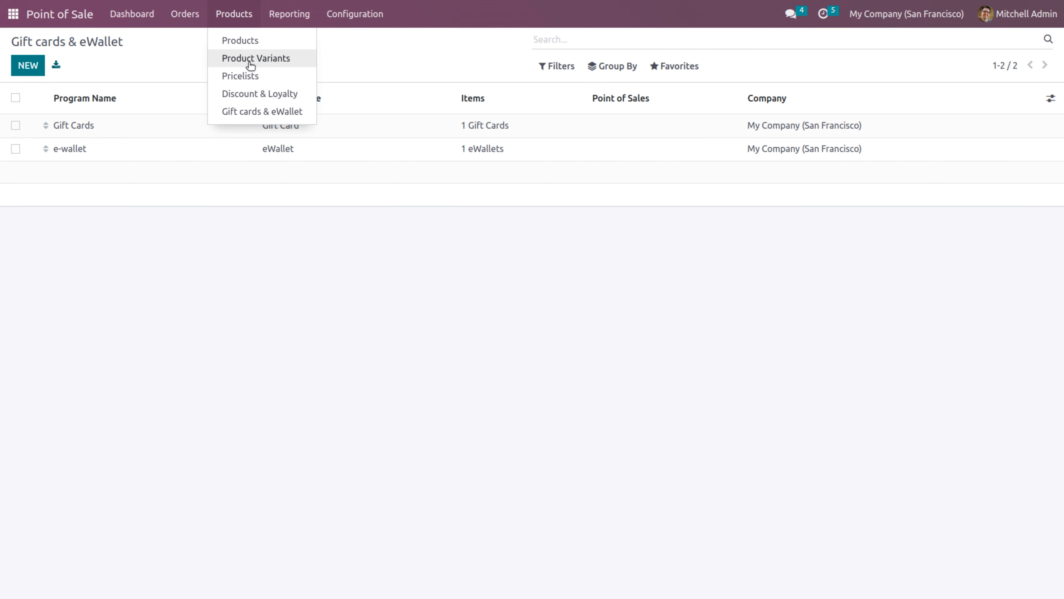
left_click(352, 122)
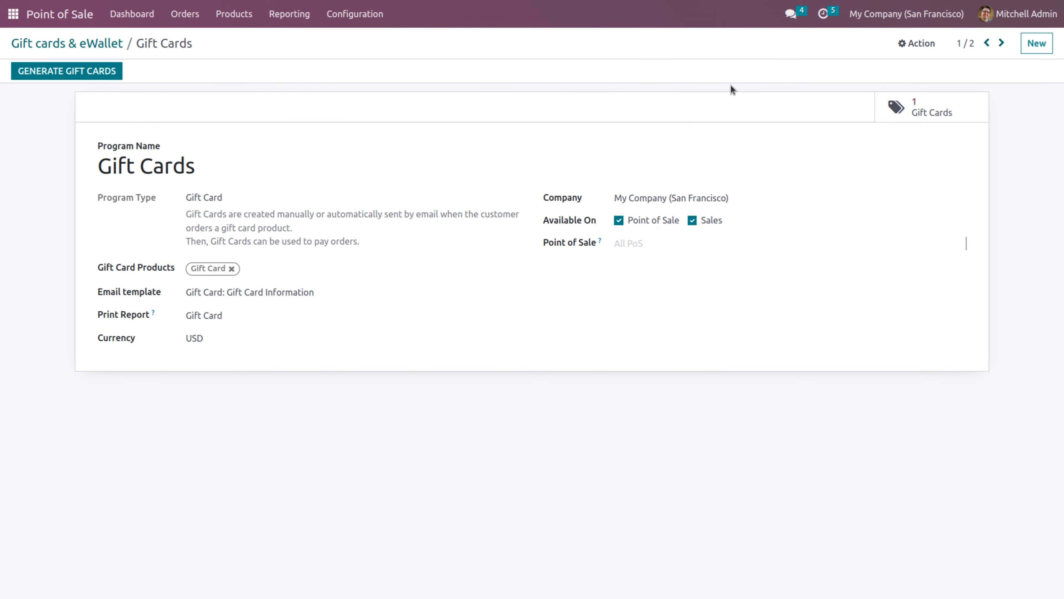
left_click(927, 110)
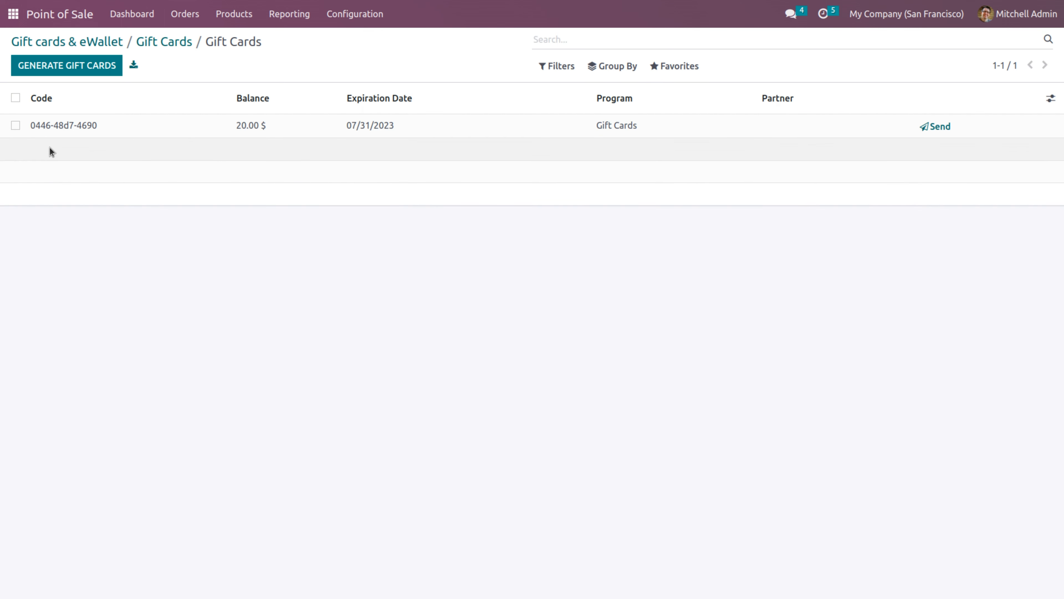
left_click(43, 128)
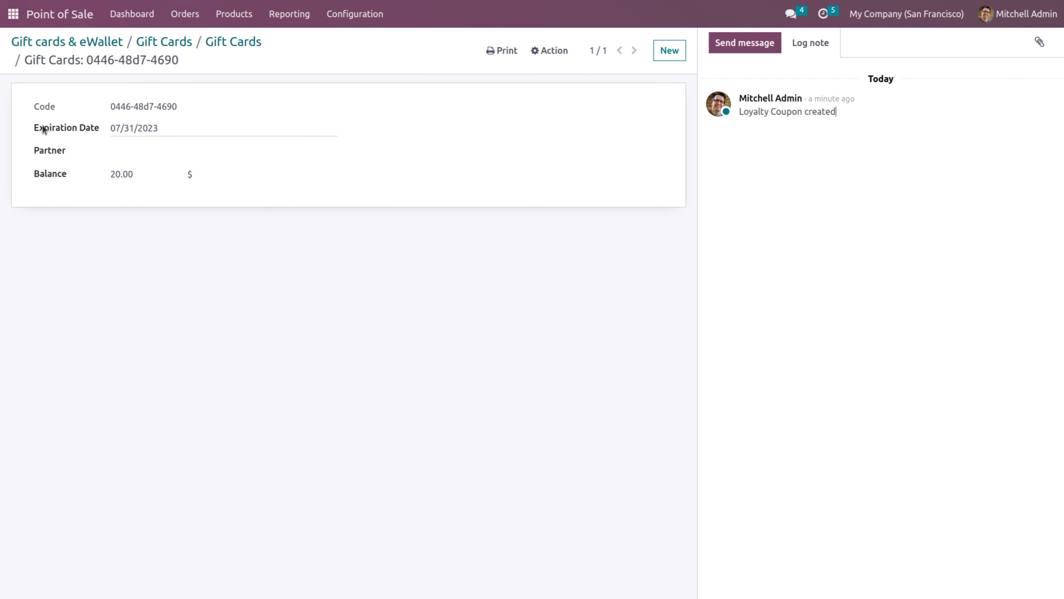
triple_click(132, 105)
key("ctrl+c")
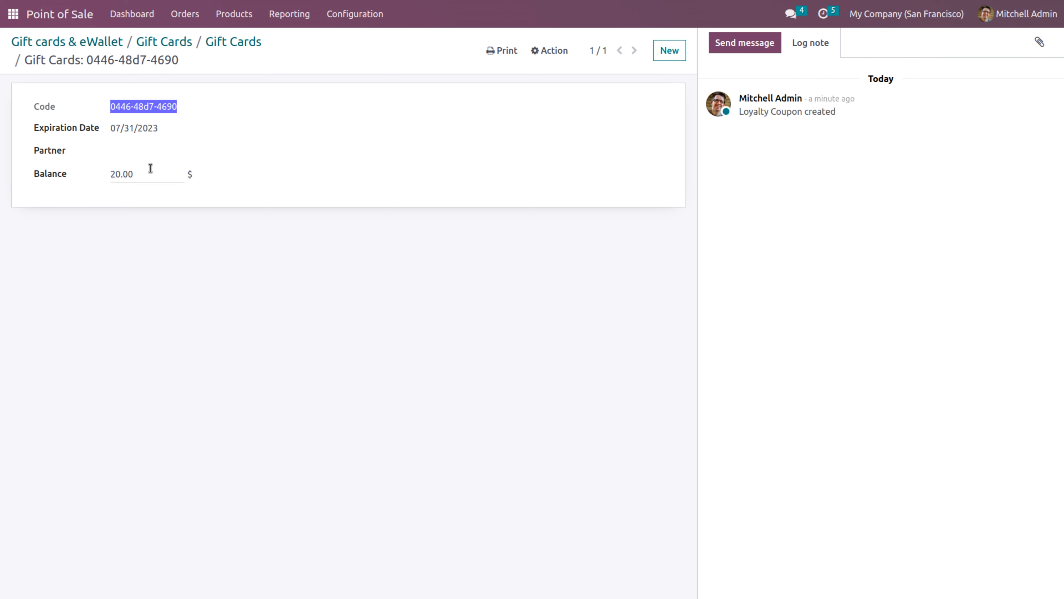
Open a new Shop session as the cashier and add Desk Stand with Screen to the order
left_click(190, 18)
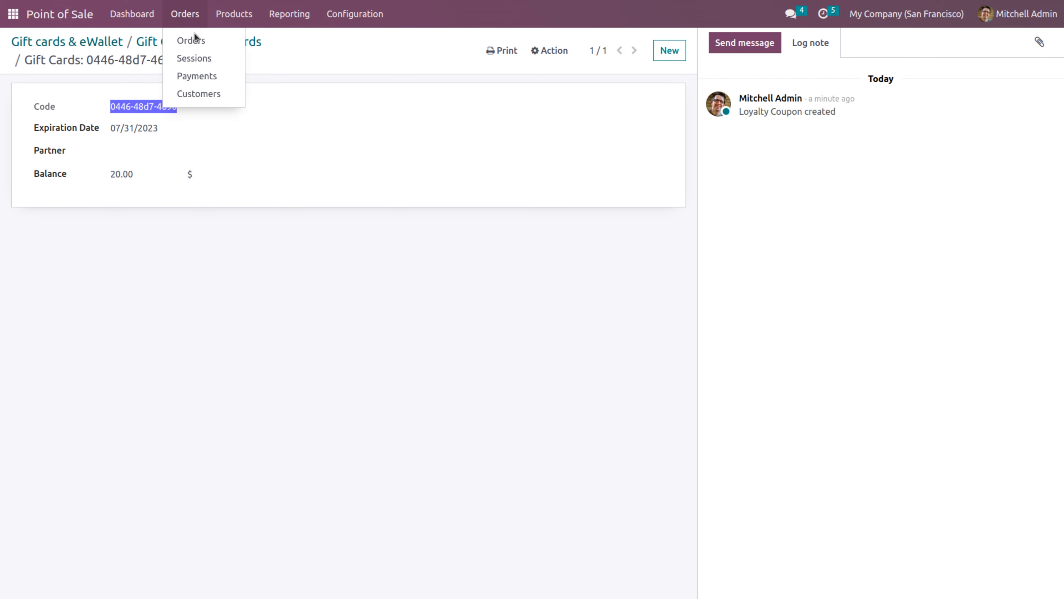
left_click(130, 19)
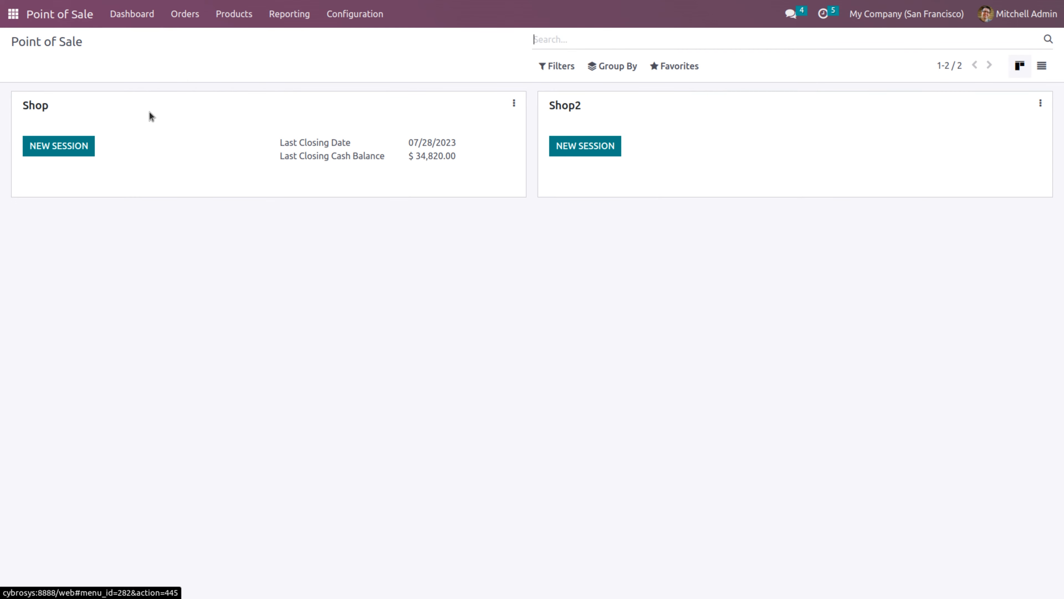
left_click(68, 147)
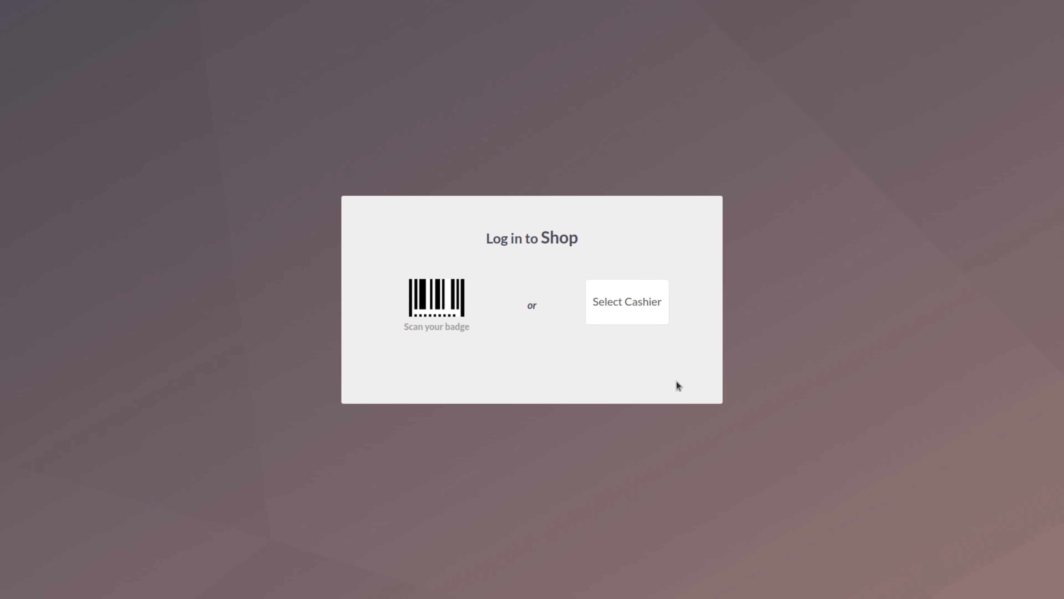
left_click(652, 321)
left_click(500, 316)
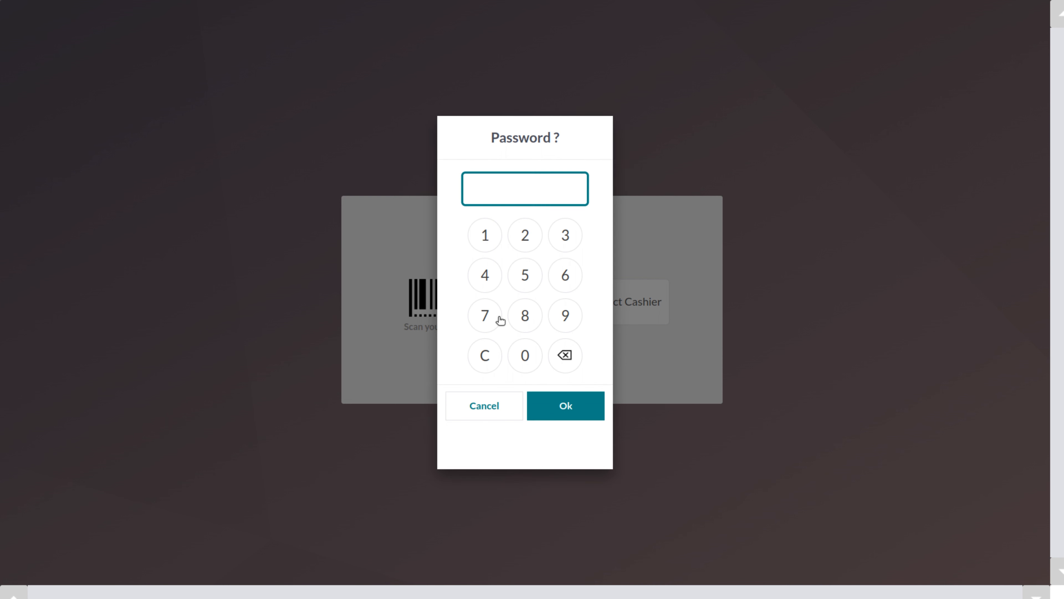
double_click(521, 358)
left_click(521, 357)
left_click(521, 357)
left_click(562, 406)
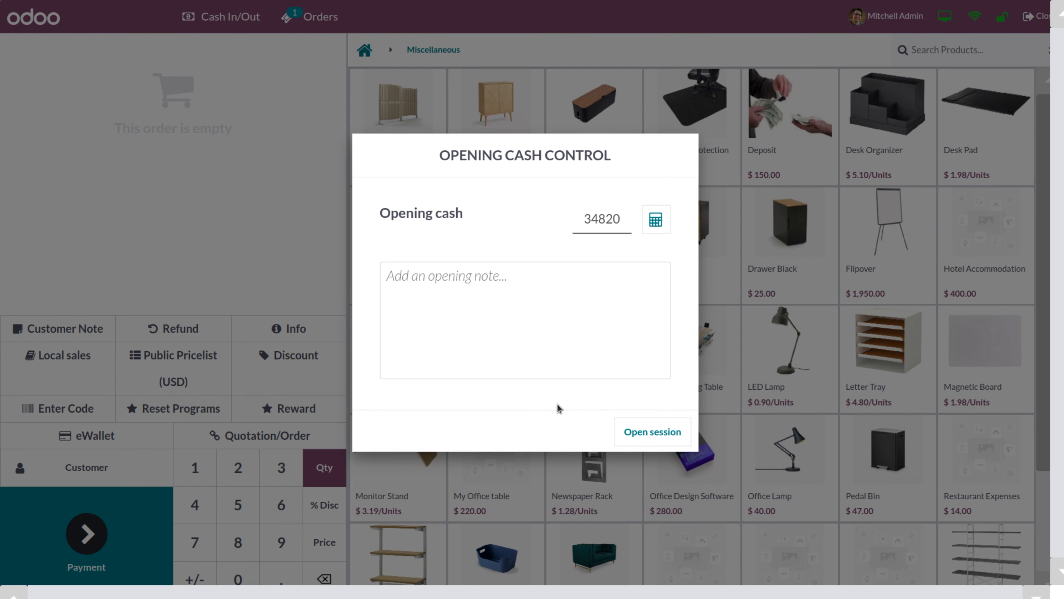
left_click(645, 433)
left_click(390, 260)
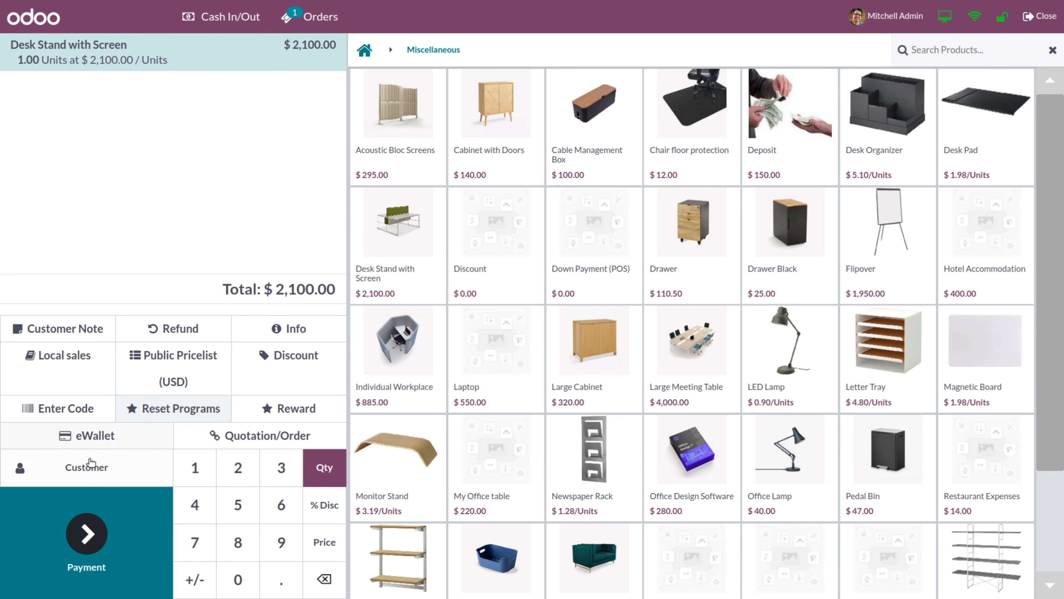
Assign a customer to the order and redeem the pasted gift card code for -$22.00
left_click(91, 469)
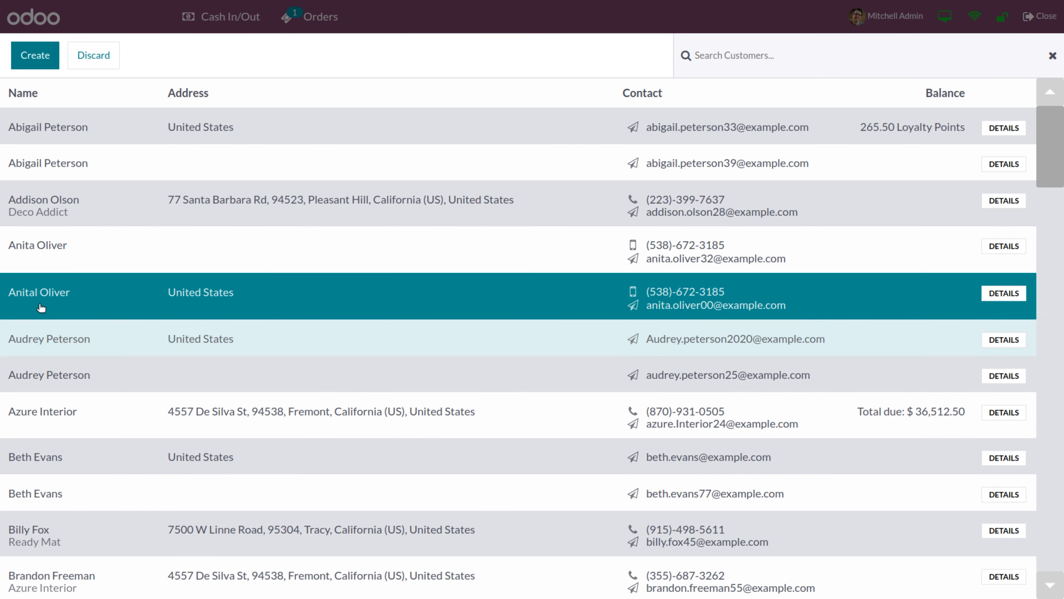
left_click(42, 264)
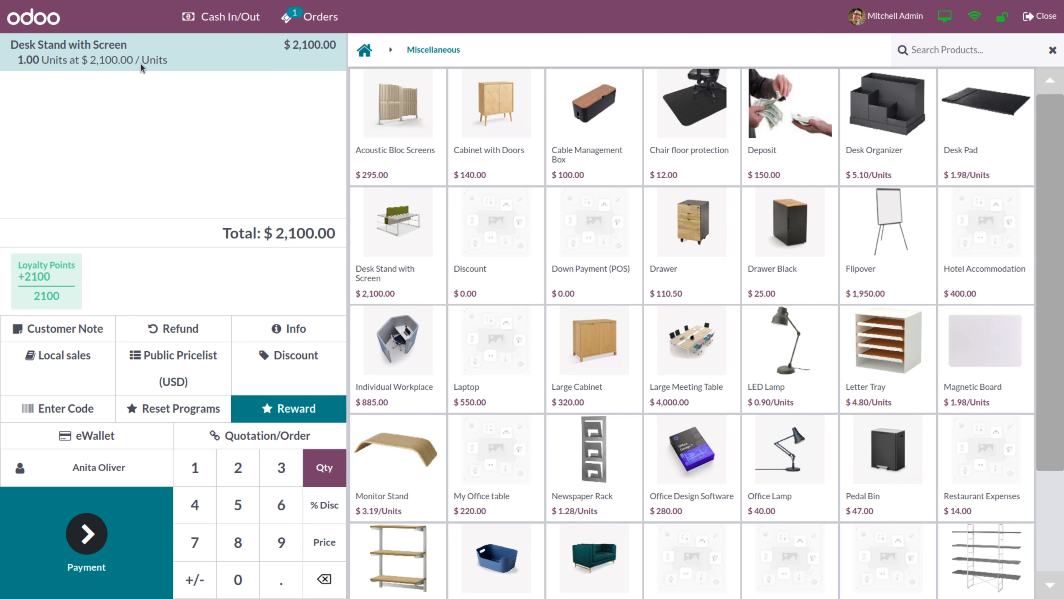
left_click(54, 409)
key("ctrl+v")
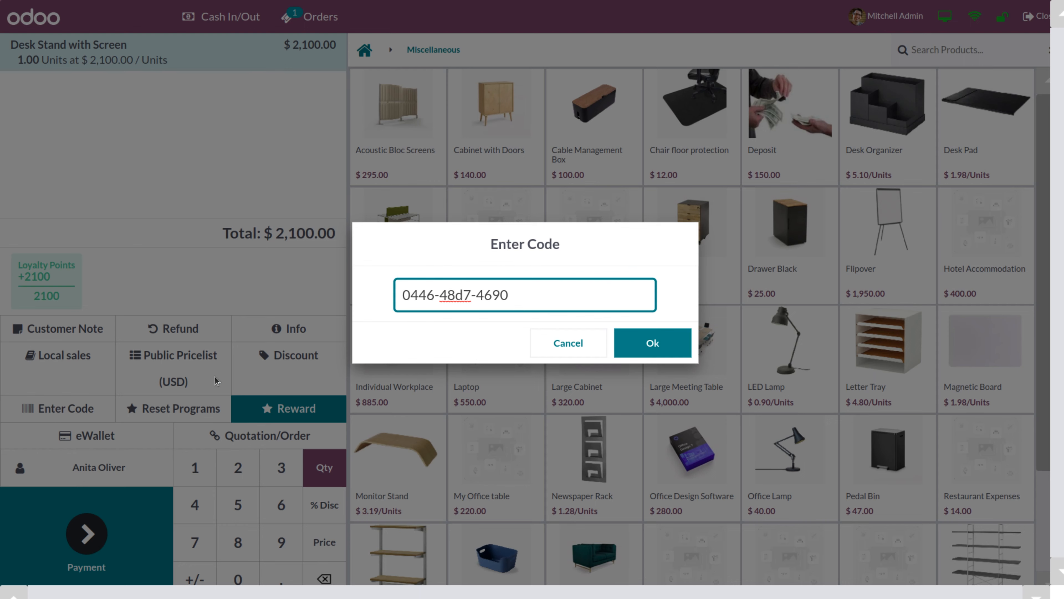
left_click(643, 341)
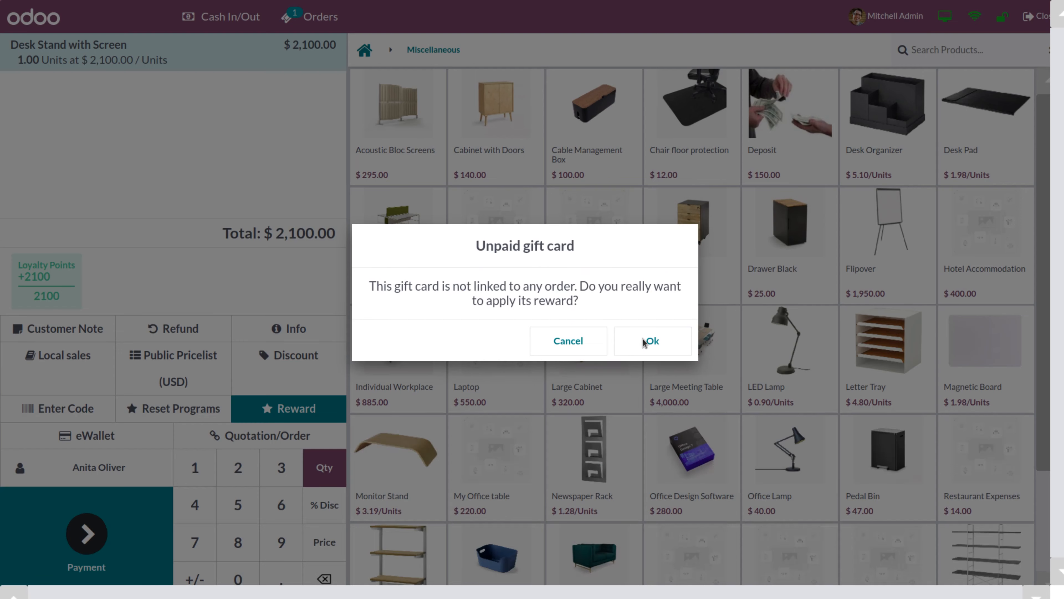
left_click(643, 341)
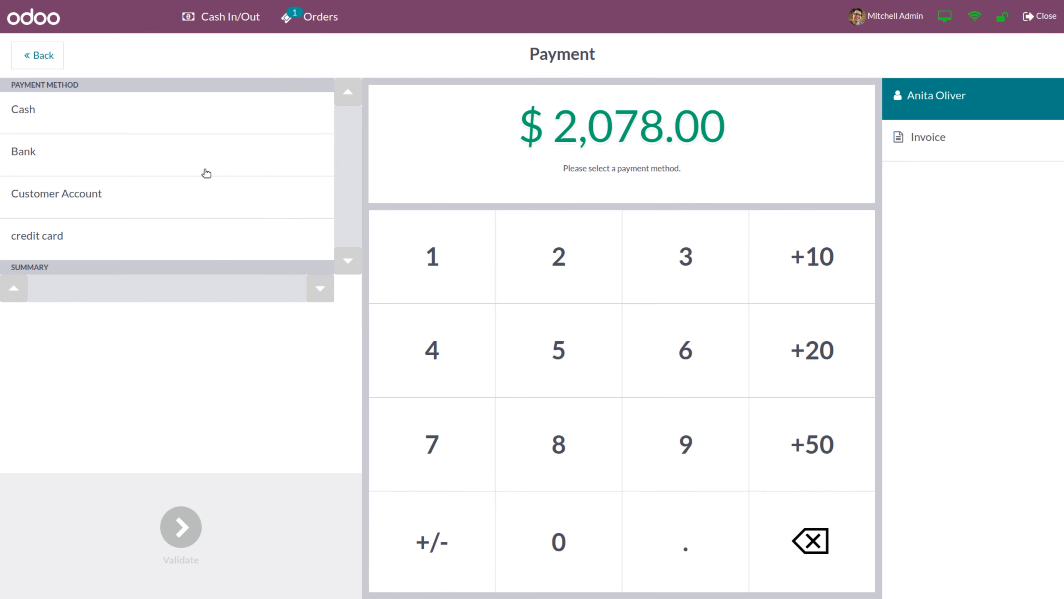
Pay the $2,078.00 in full by Bank, dismiss the receipt encoding error, and start a new order
left_click(217, 154)
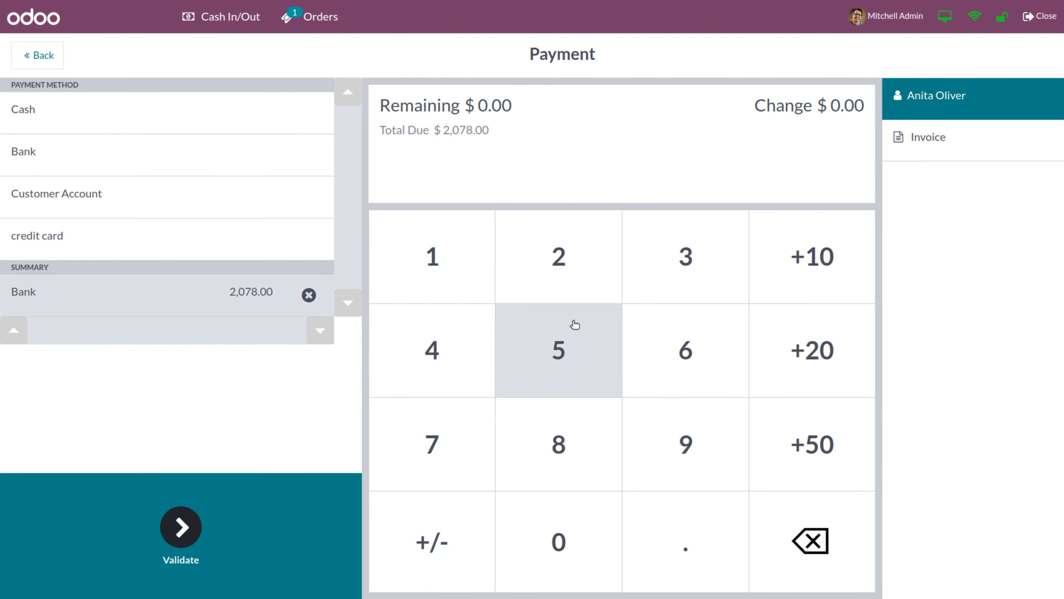
left_click(183, 528)
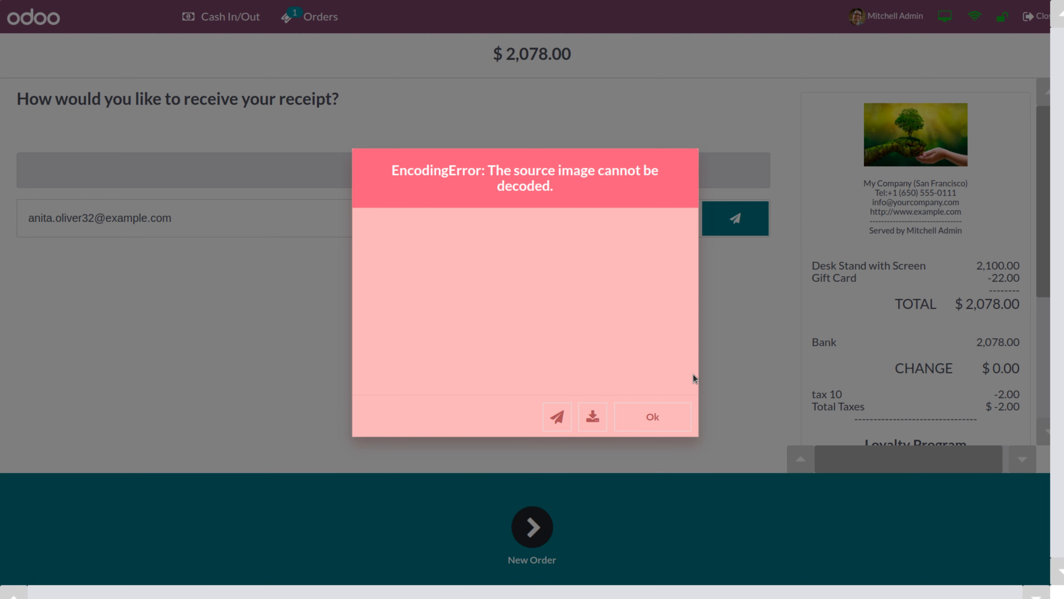
left_click(678, 422)
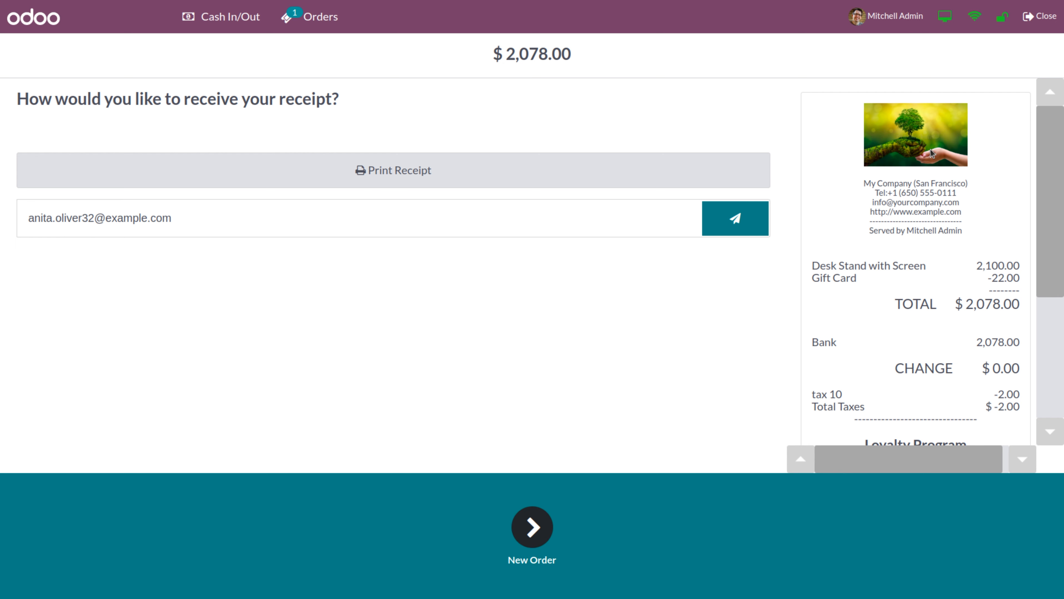
left_click(510, 539)
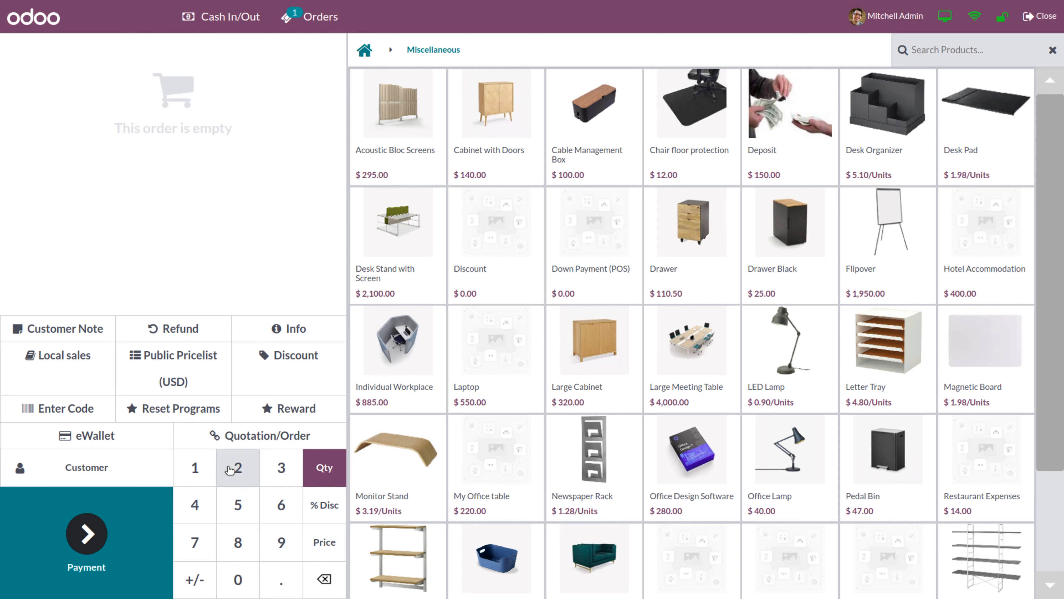
Add the Desk Stand with Screen and override its unit price to $2,000.00
left_click(396, 247)
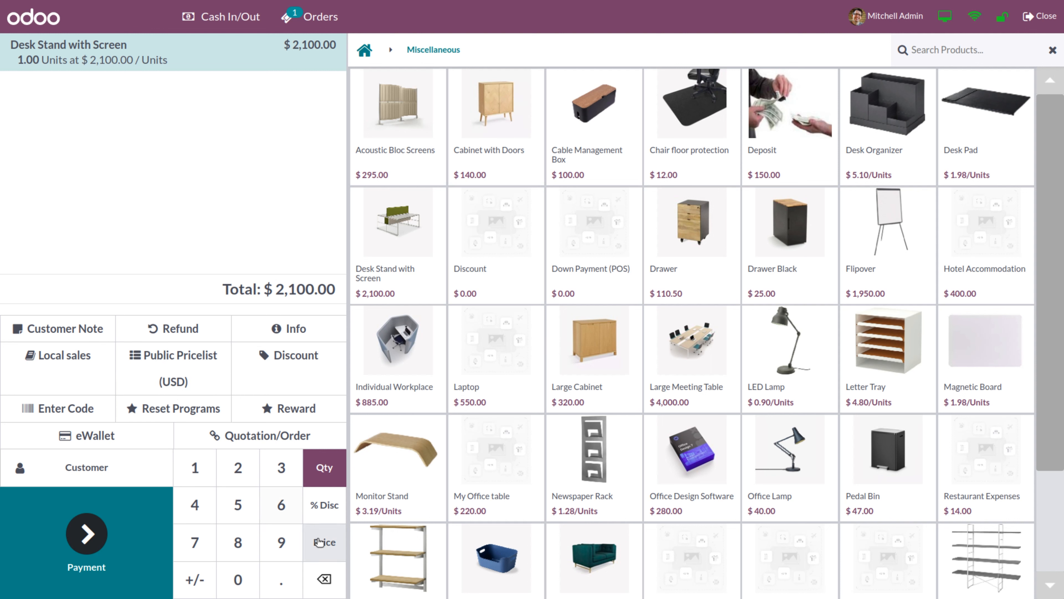
left_click(324, 545)
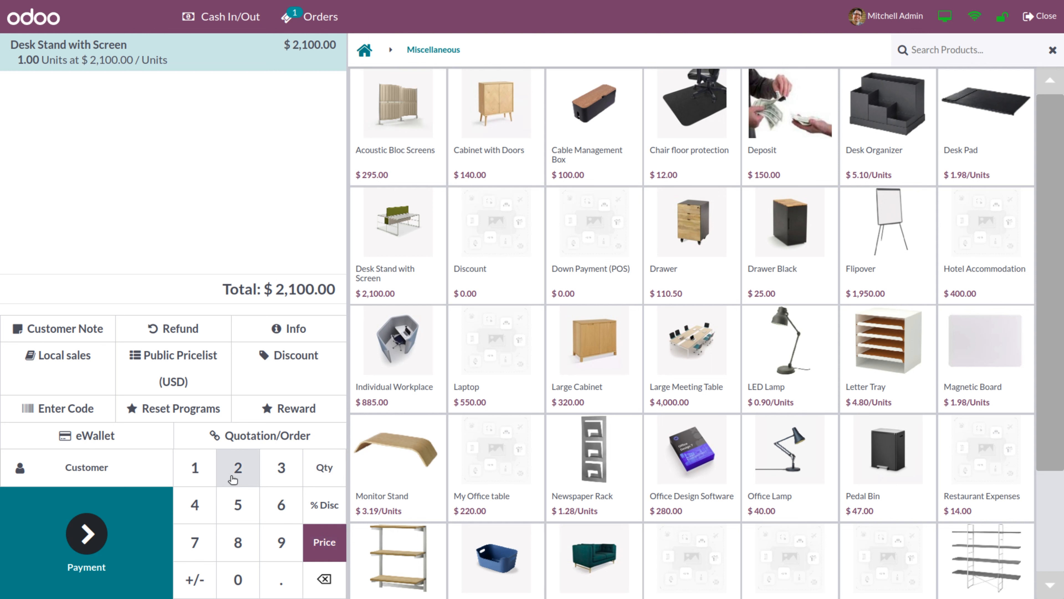
type("2000")
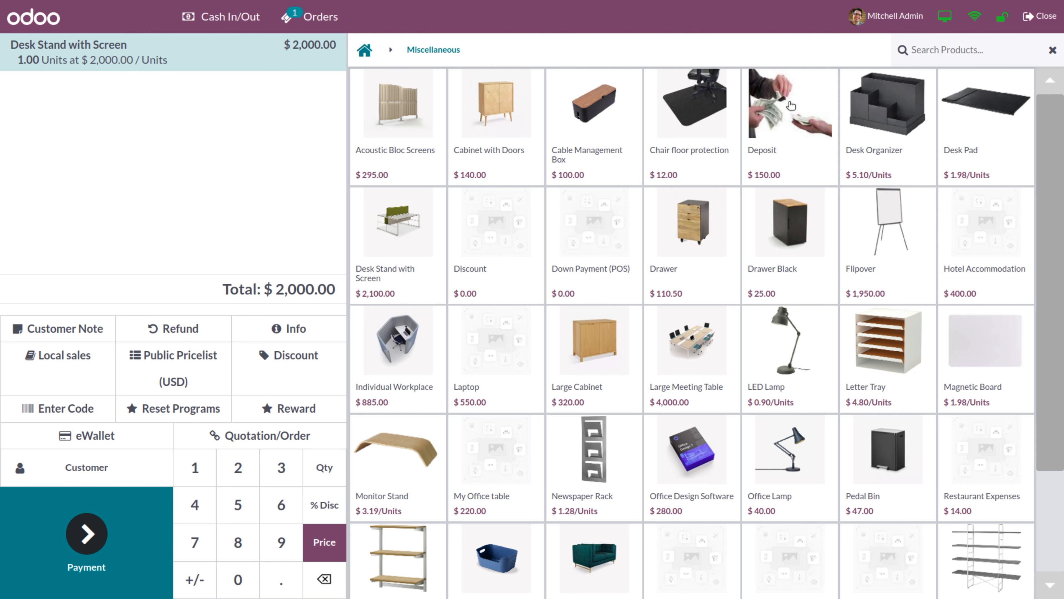
left_click(1002, 18)
left_click(640, 304)
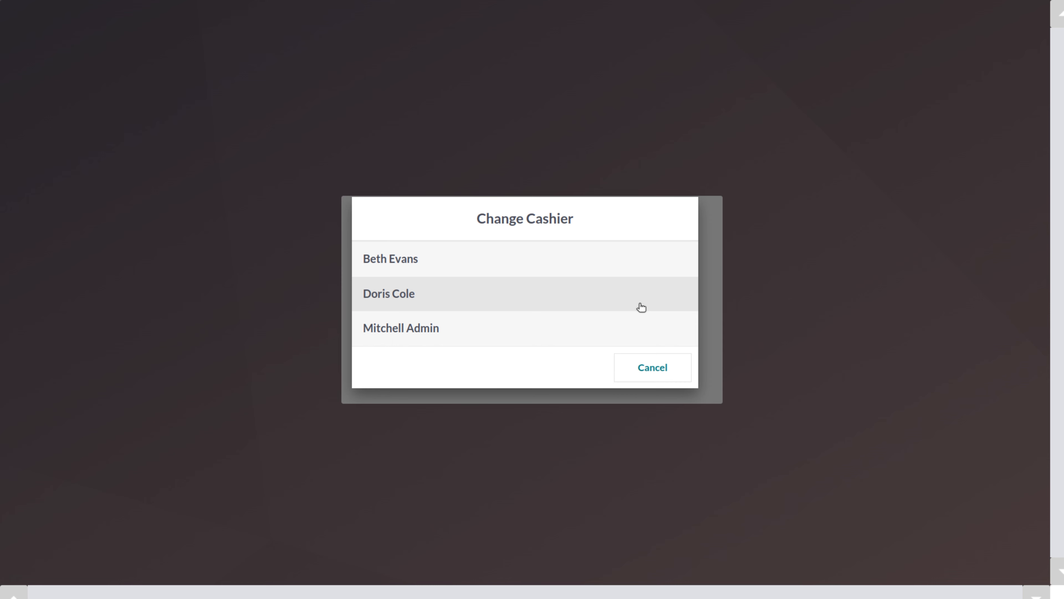
left_click(548, 303)
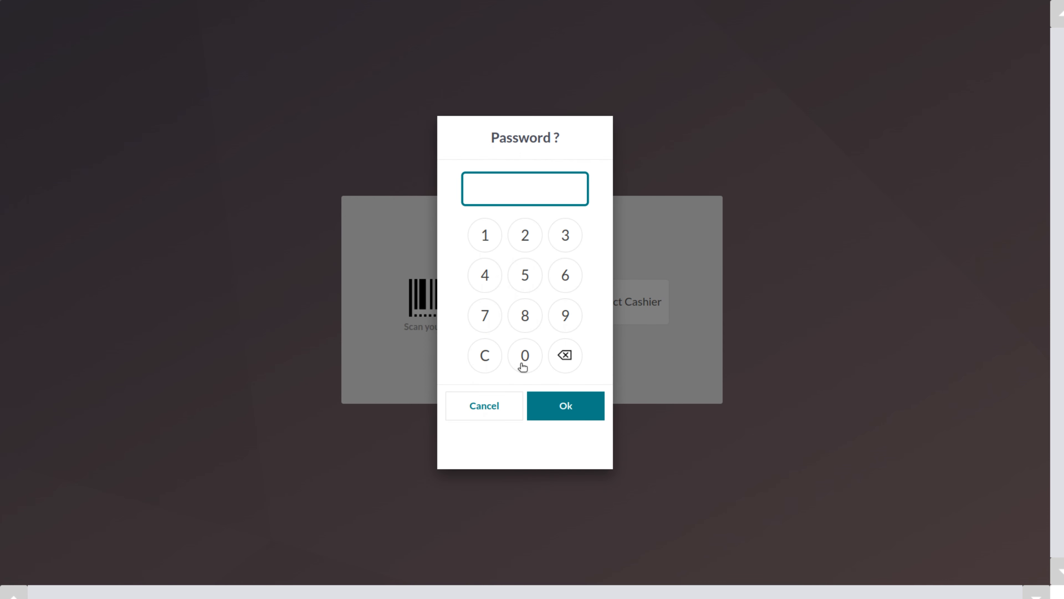
left_click(484, 236)
left_click(484, 236)
left_click(484, 236)
left_click(484, 236)
left_click(583, 415)
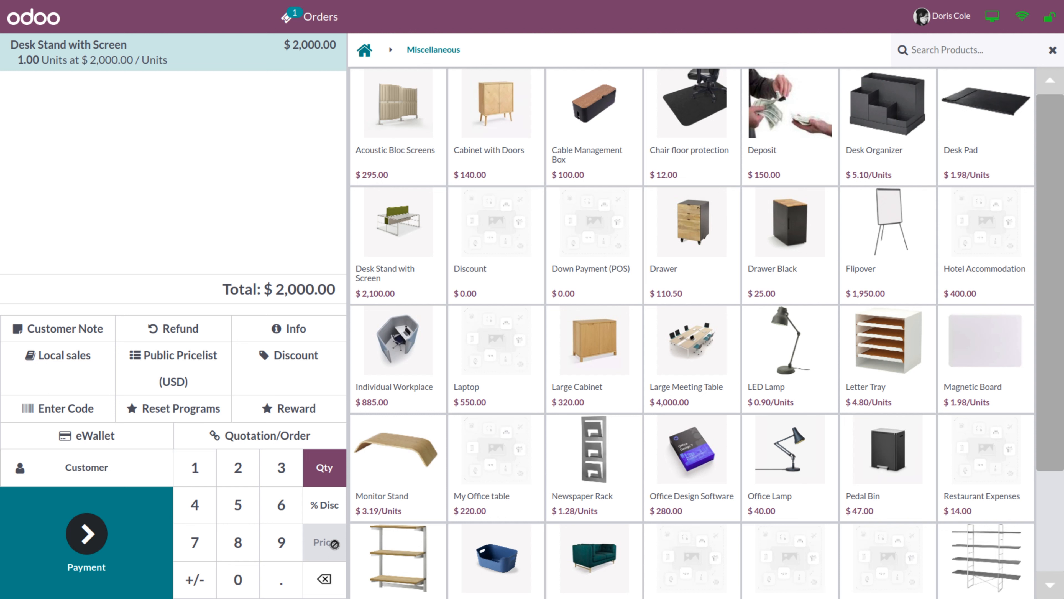
left_click(1048, 19)
left_click(612, 316)
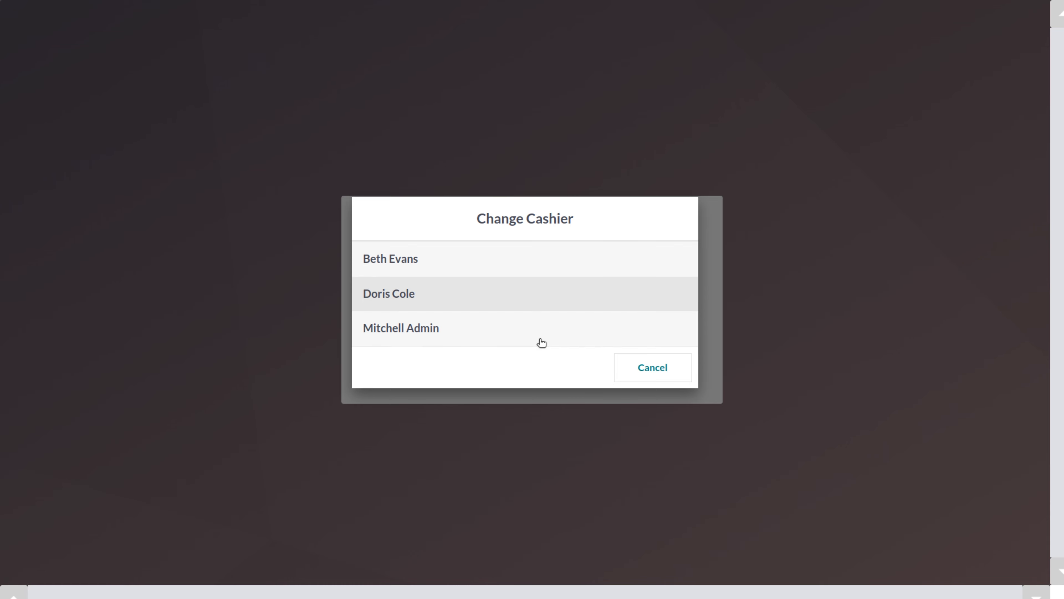
left_click(518, 335)
double_click(528, 355)
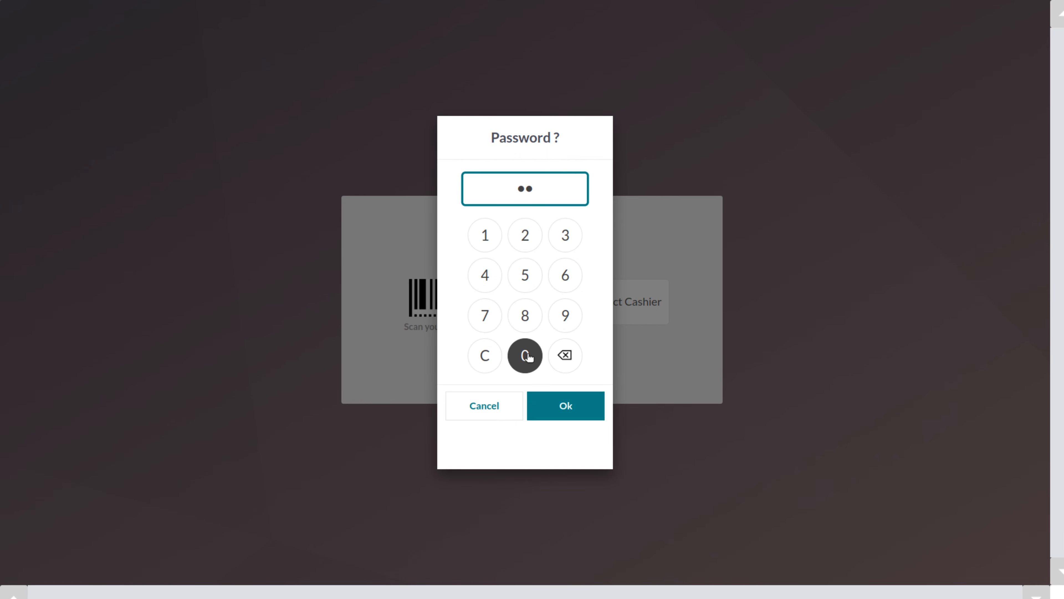
double_click(528, 355)
left_click(562, 407)
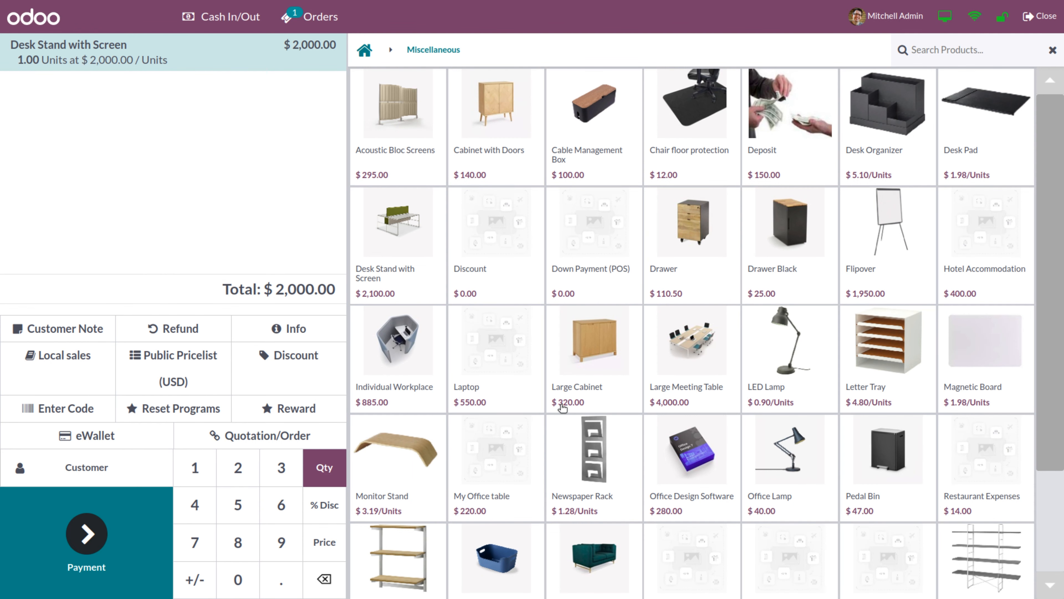
Clear the order line's quantity until the line is removed from the order
type("200")
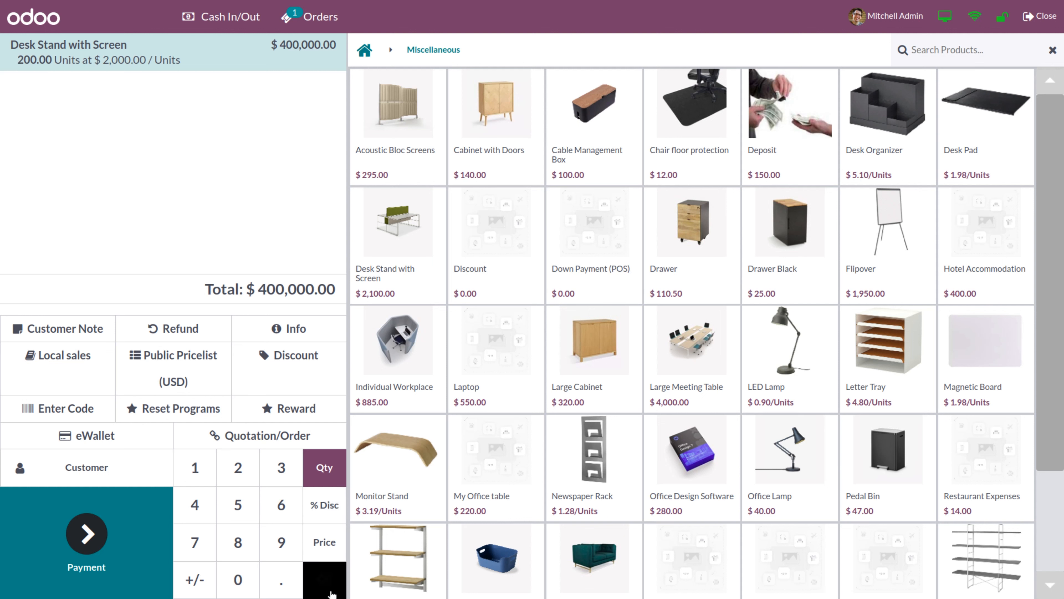
left_click(332, 594)
left_click(337, 588)
left_click(343, 582)
left_click(342, 582)
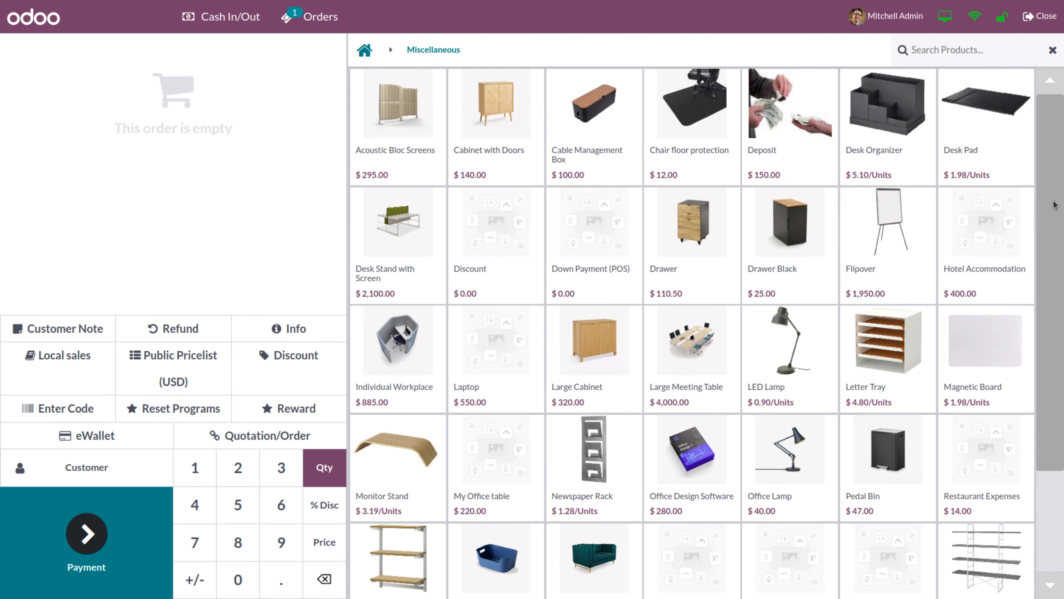
Close the Shop session with 34,820 recorded as counted cash
left_click(1040, 23)
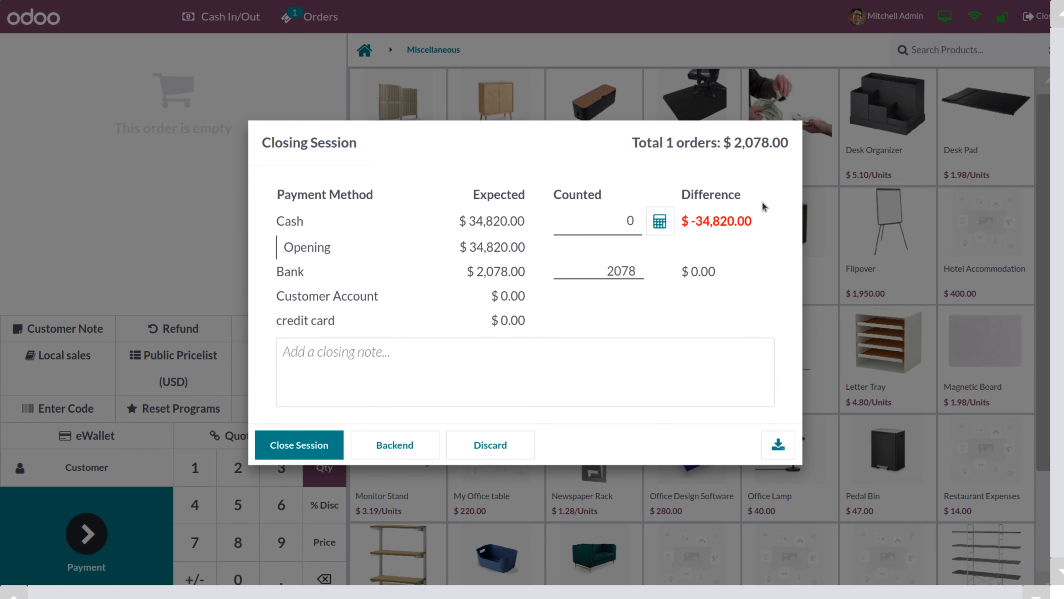
left_click(599, 222)
type("3482")
left_click(311, 452)
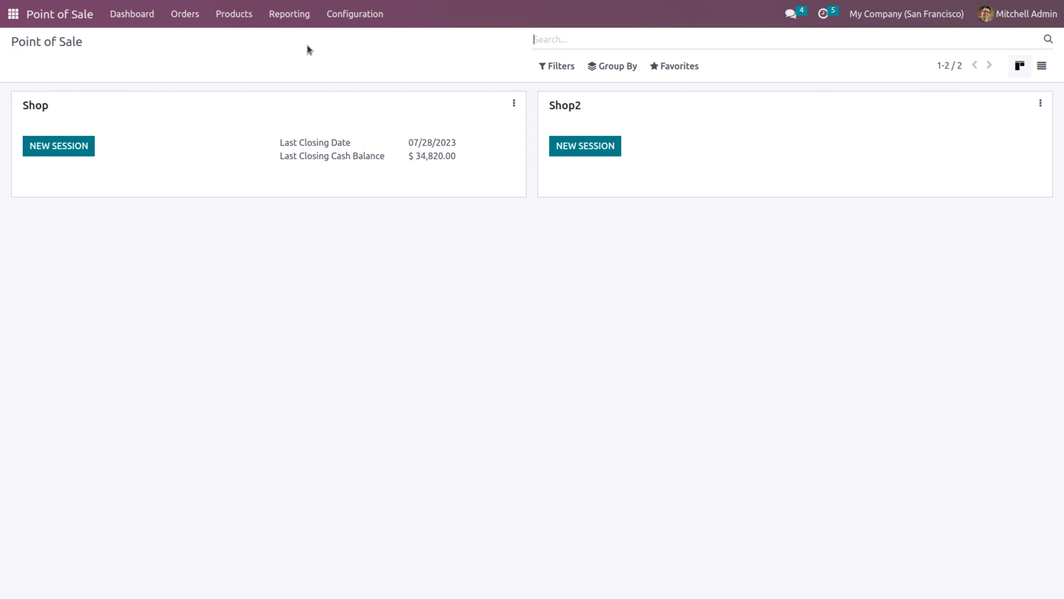
Open the Point of Sale settings and enable Custom Header & Footer under Bills & Receipts
left_click(356, 17)
left_click(364, 41)
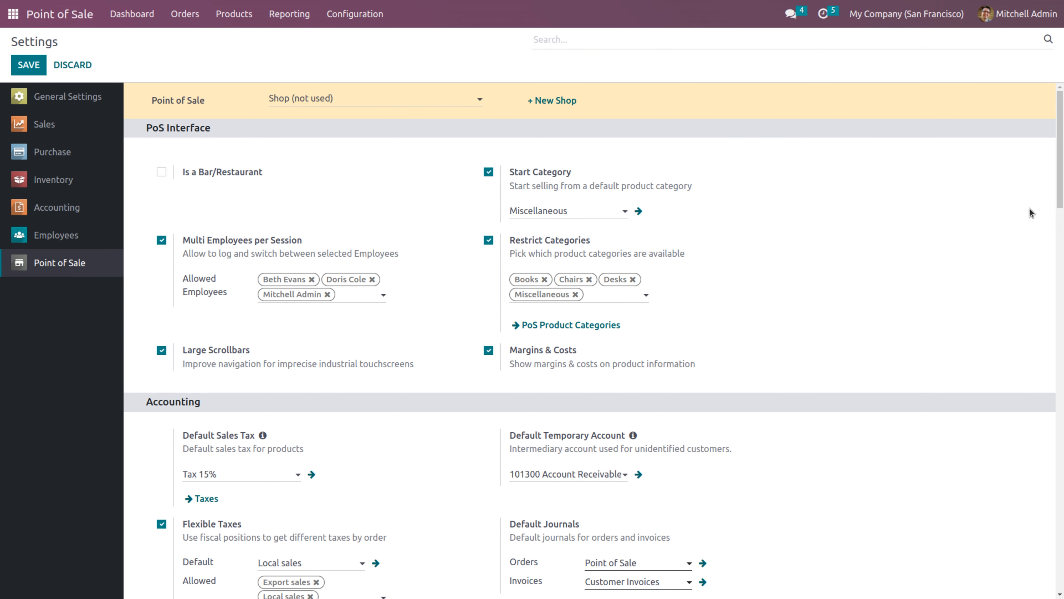
left_click_drag(1057, 152, 1062, 414)
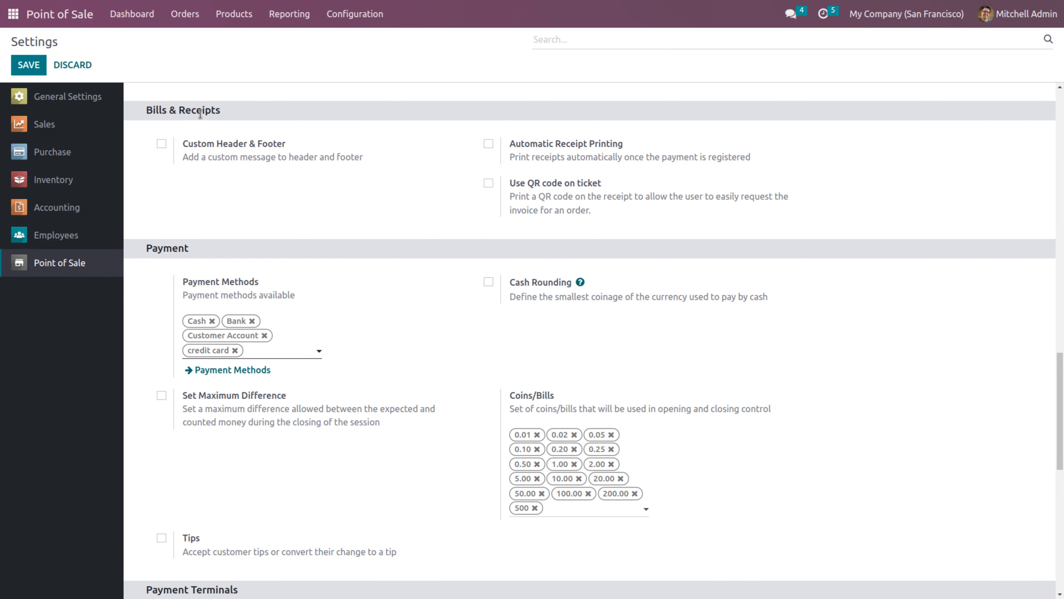
left_click(161, 144)
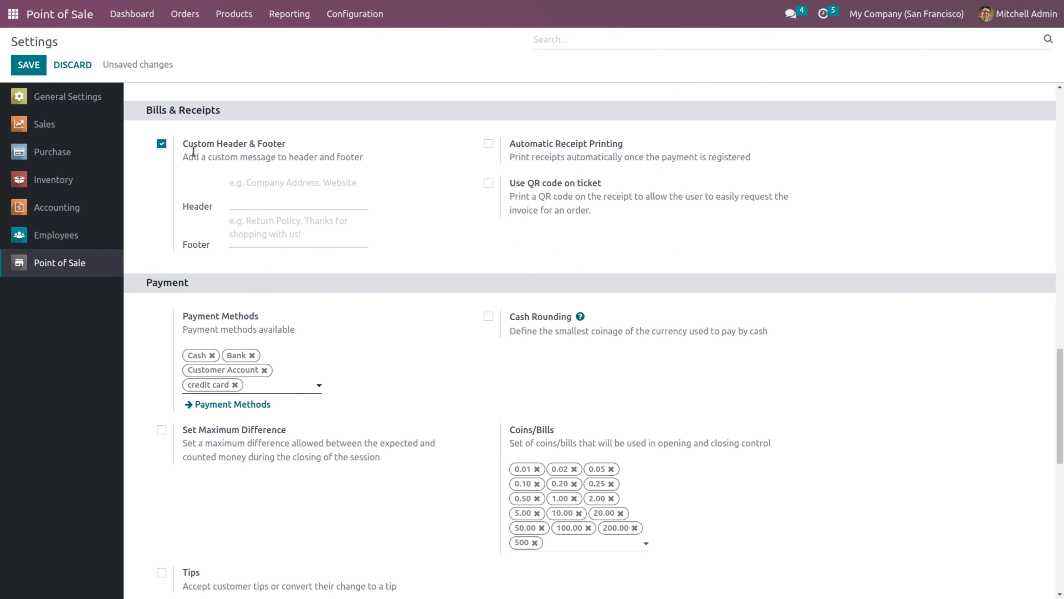
Set the receipt header to 'Learn together & Grow together' and the footer to 'Thank You!!!'
left_click(246, 188)
type("L")
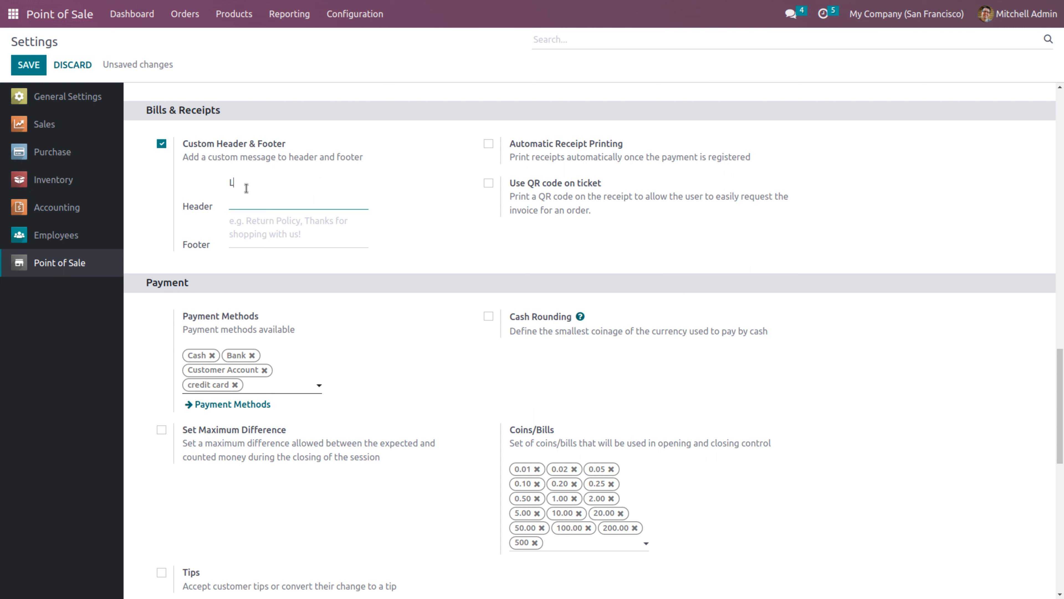
type("earn together & Grow toher")
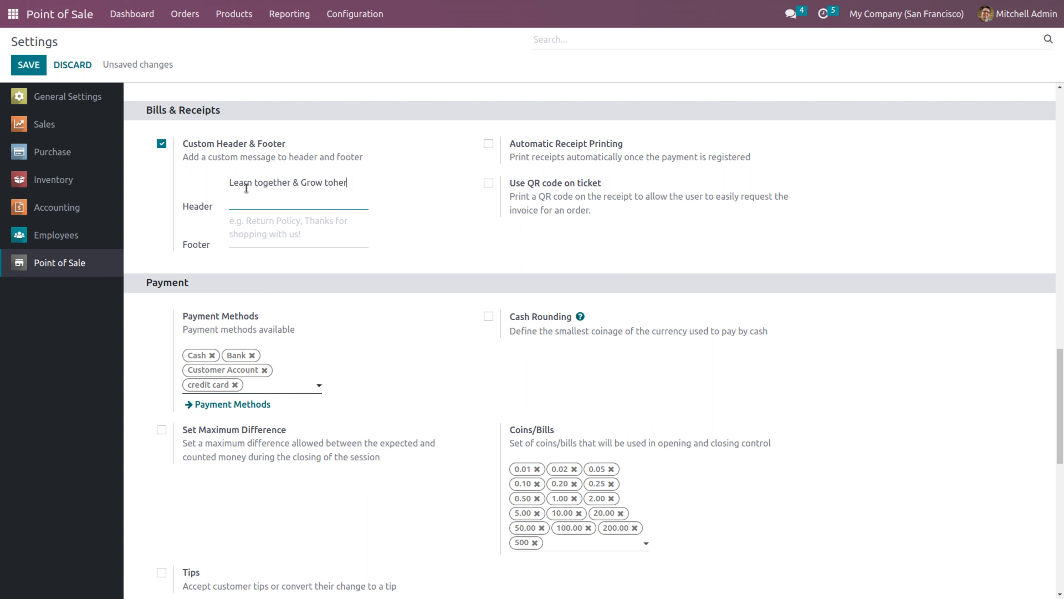
key("BackSpace")
key("BackSpace")
key("BackSpace")
key("BackSpace")
type("ogether")
left_click(271, 222)
type("Th")
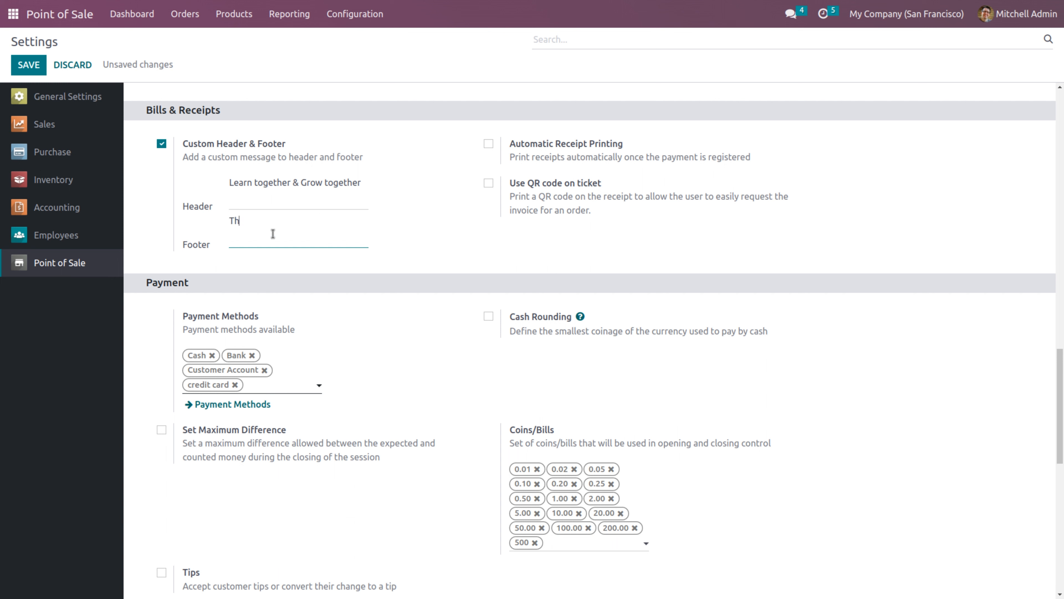
type("ank You!!!!!!!!!!!!!!!!!!!!!!!!")
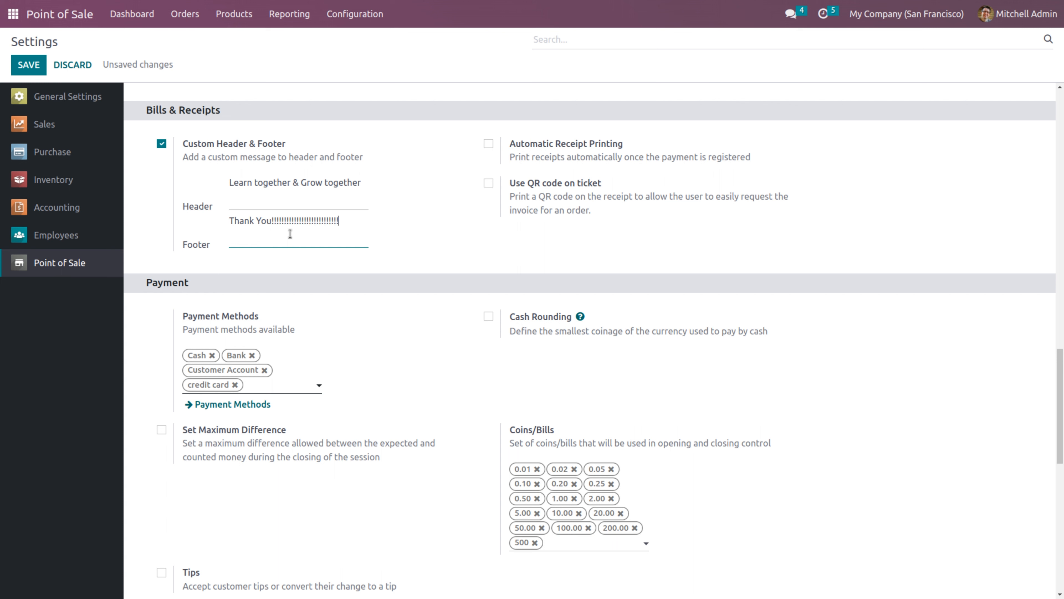
Enable Automatic Receipt Printing and Use QR code on ticket
left_click(488, 144)
left_click(489, 184)
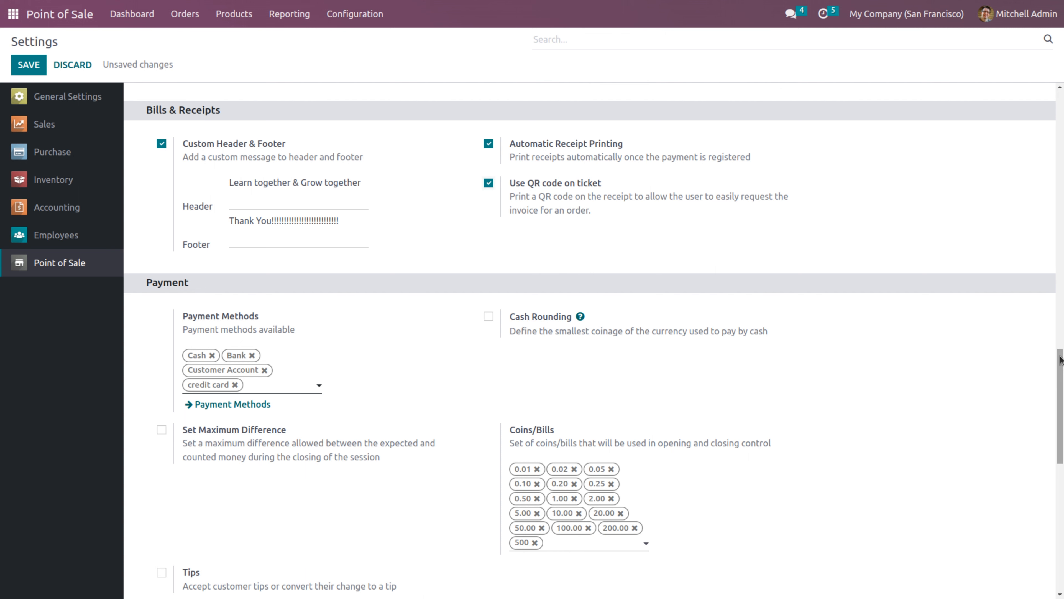
left_click_drag(1060, 359, 1060, 396)
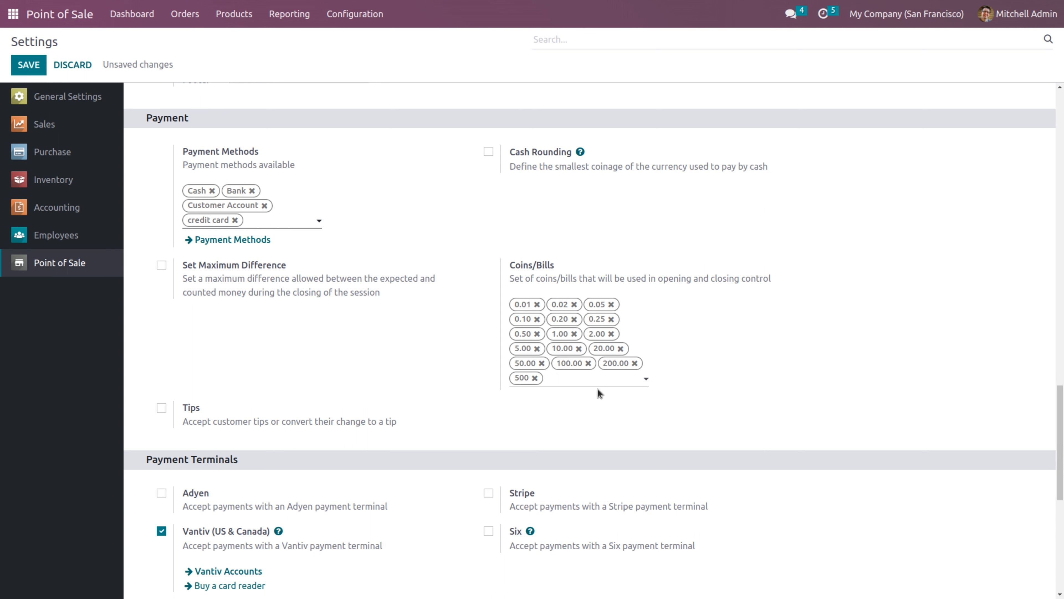
Enable the maximum cash difference at closing with a 20.00 authorized difference
left_click(161, 265)
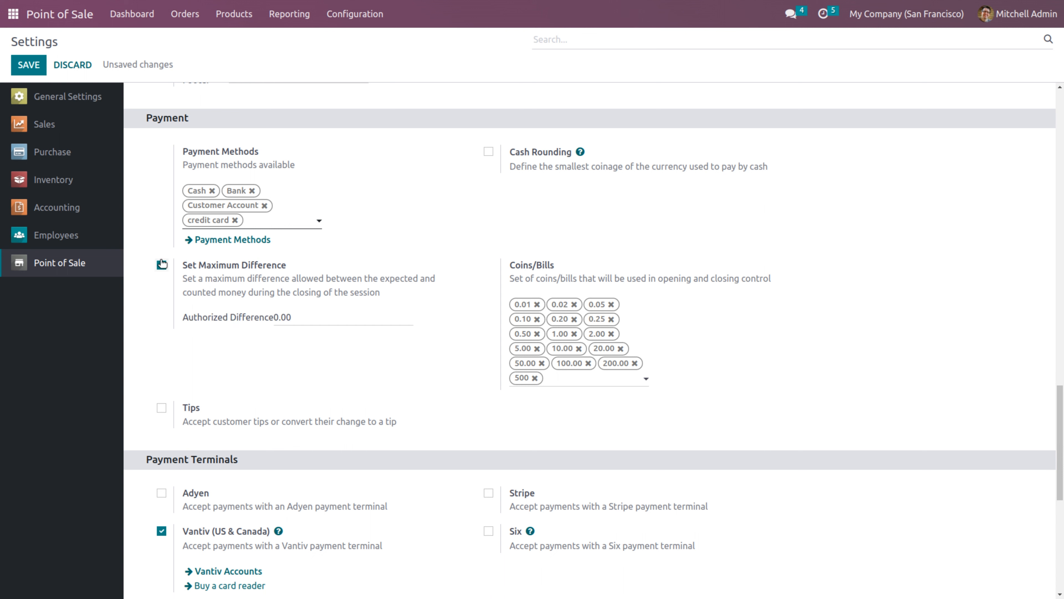
left_click(309, 318)
key("BackSpace")
type("20")
left_click(300, 361)
left_click(275, 321)
Enable Tips with [TIPS] Tips as the tip product and follow its product link
left_click(162, 408)
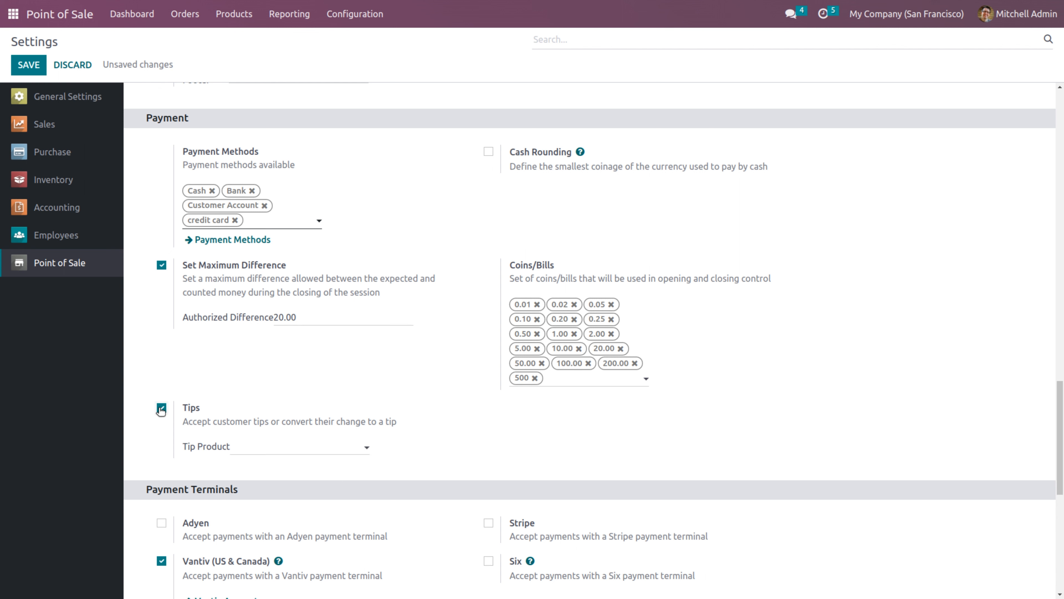
left_click(269, 451)
type("tip")
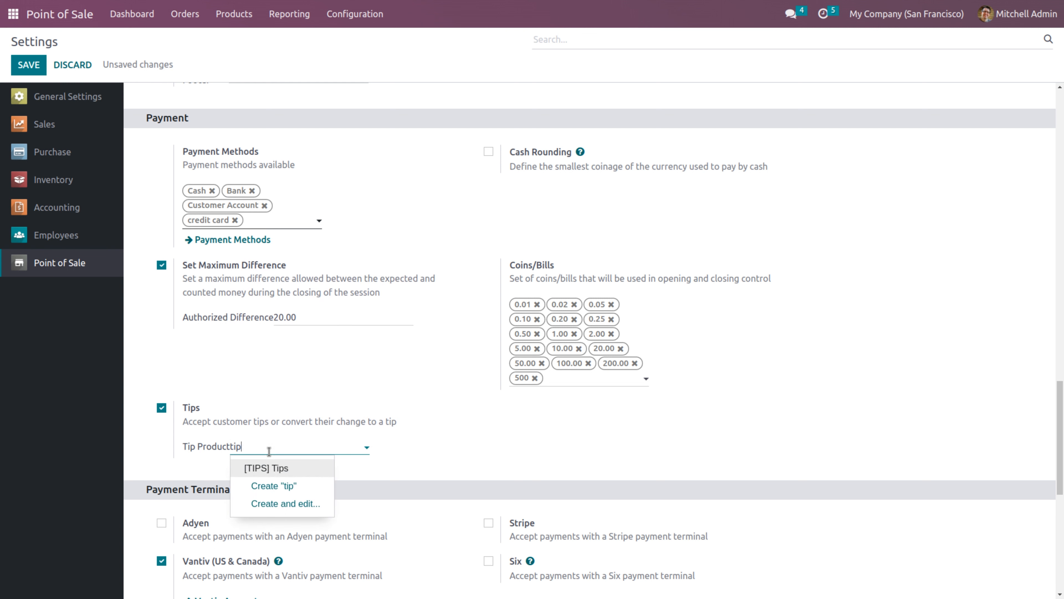
left_click(297, 468)
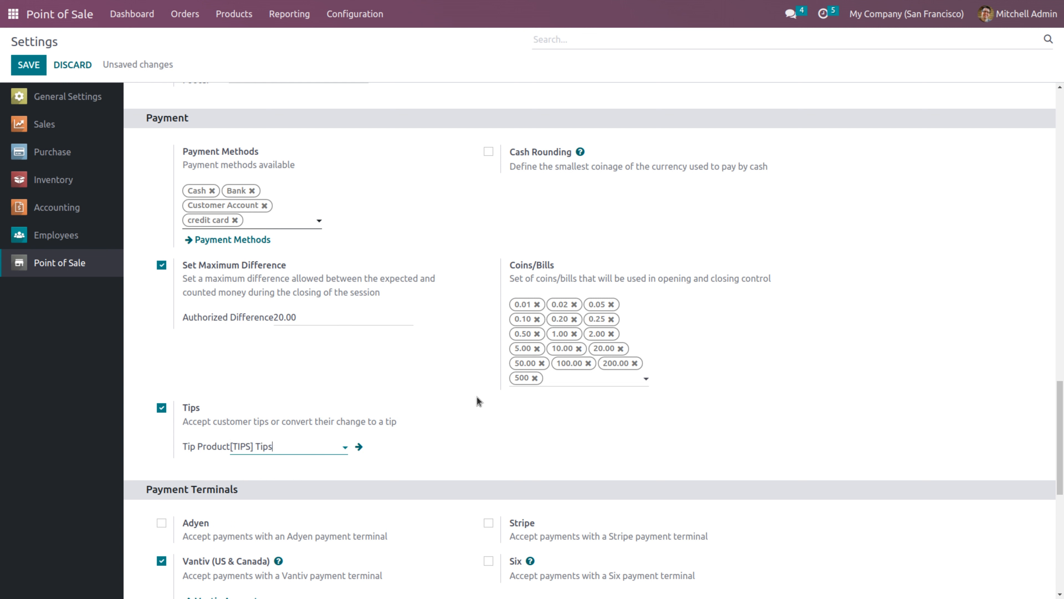
left_click(359, 447)
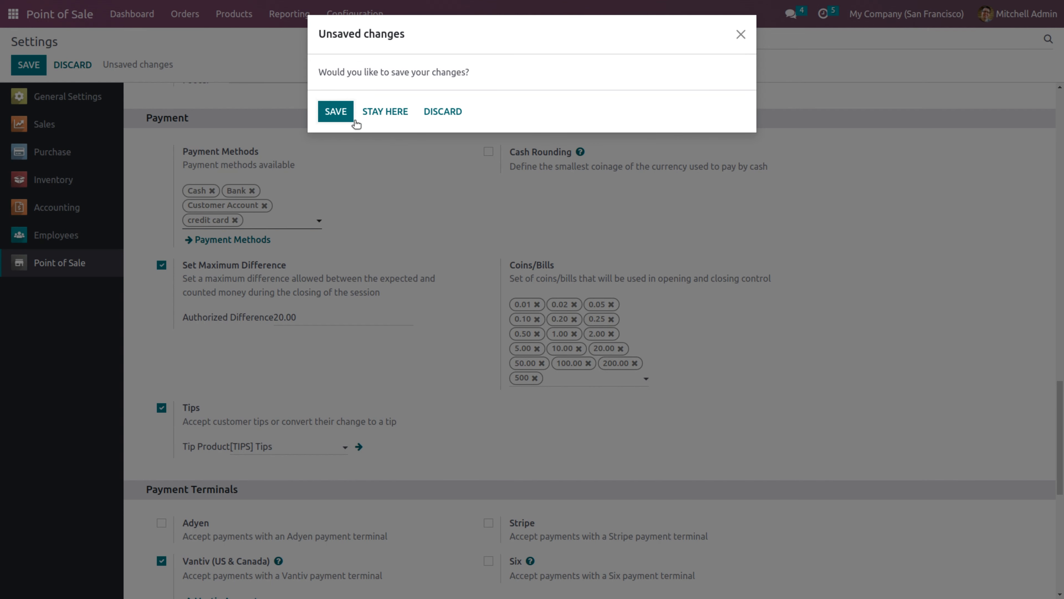
Save the settings, change the [TIPS] Tips product type to Service, and return to Settings
left_click(336, 113)
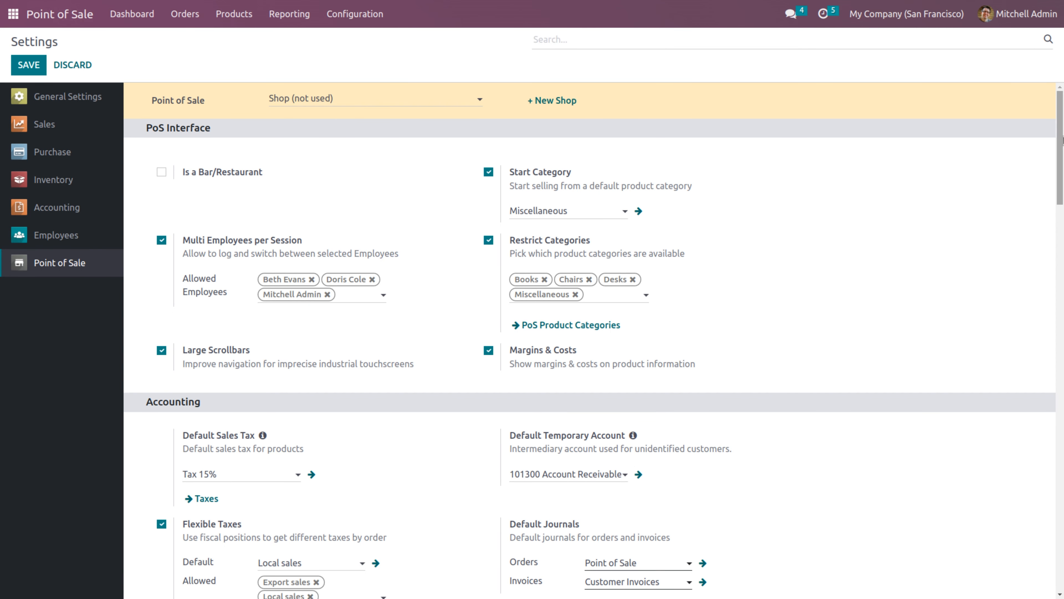
left_click_drag(1054, 147, 1062, 440)
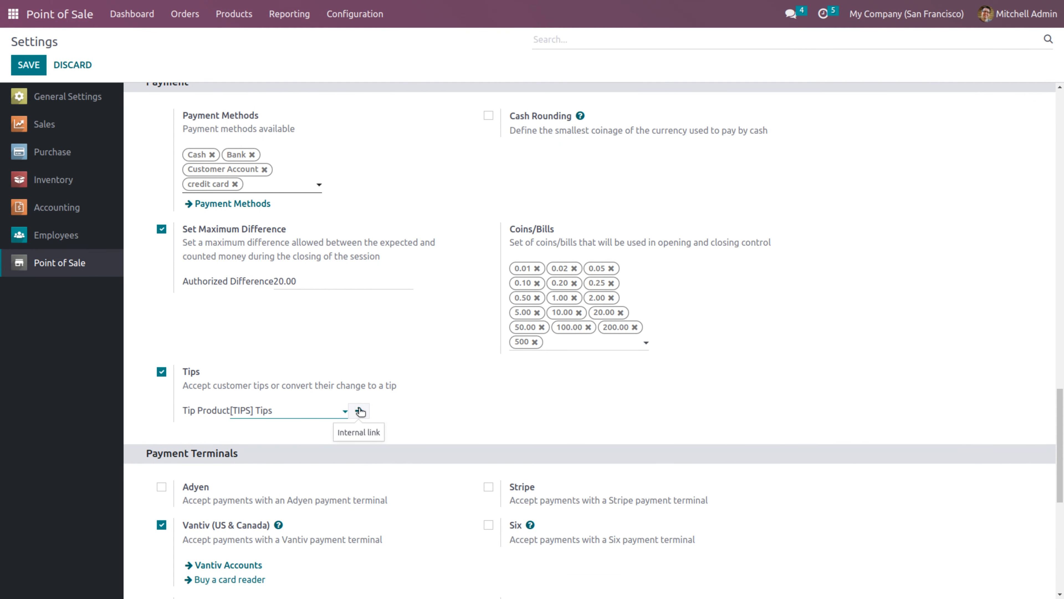
left_click(360, 411)
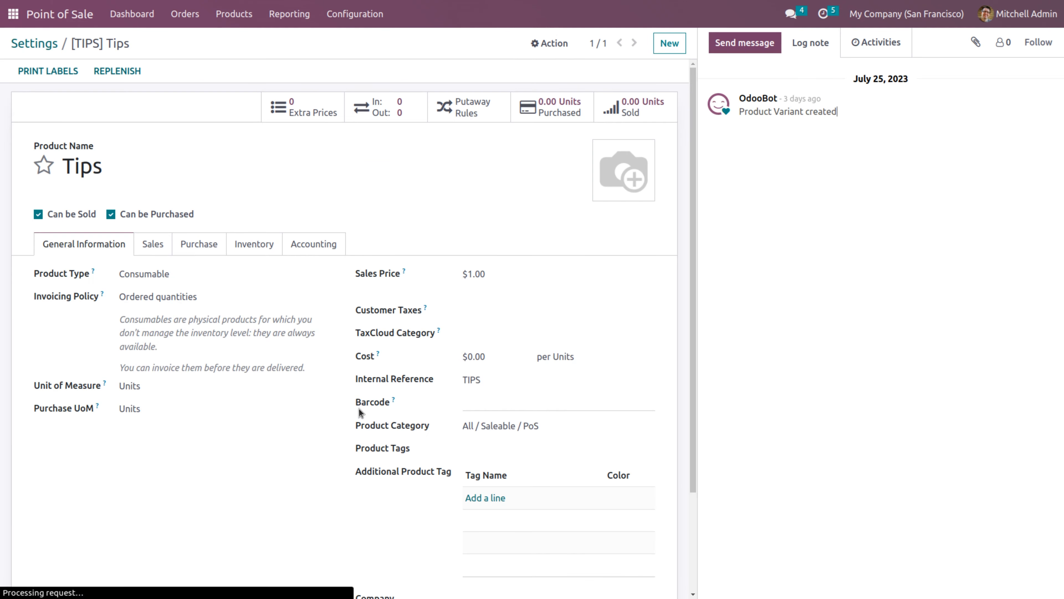
left_click(173, 278)
left_click(164, 299)
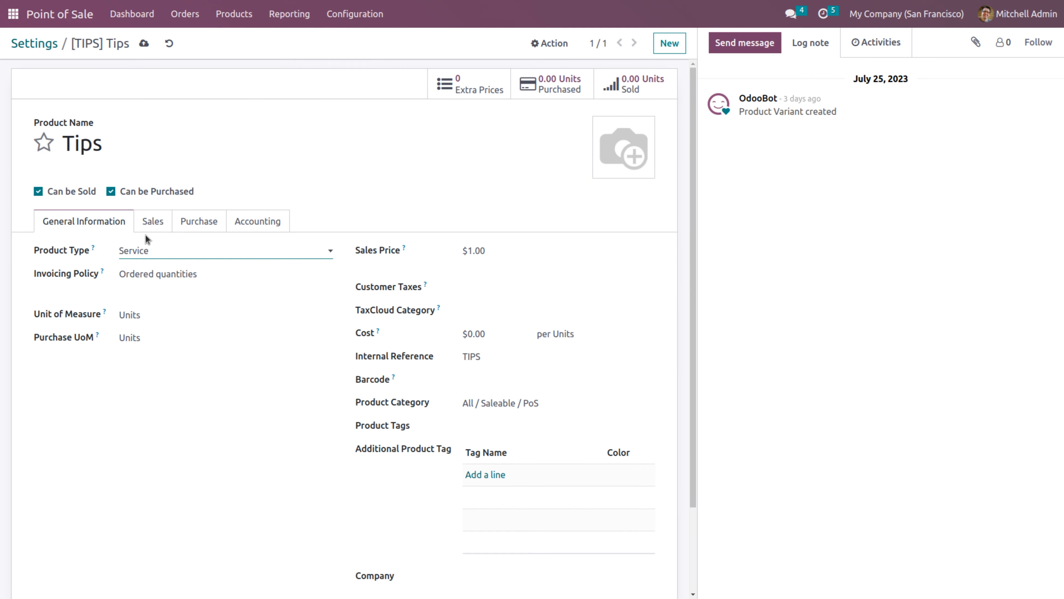
left_click(207, 223)
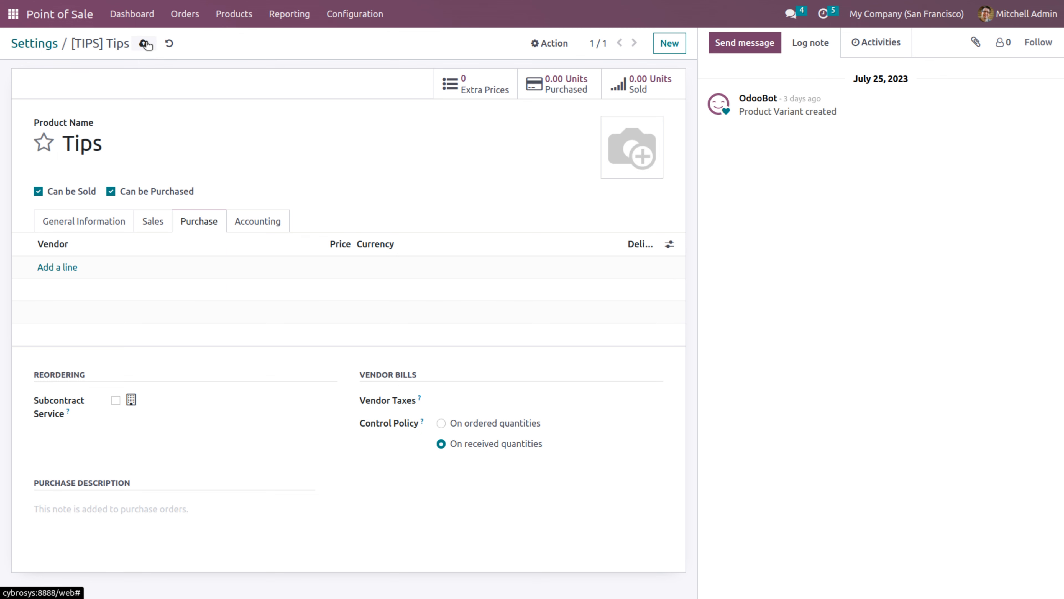
left_click(44, 46)
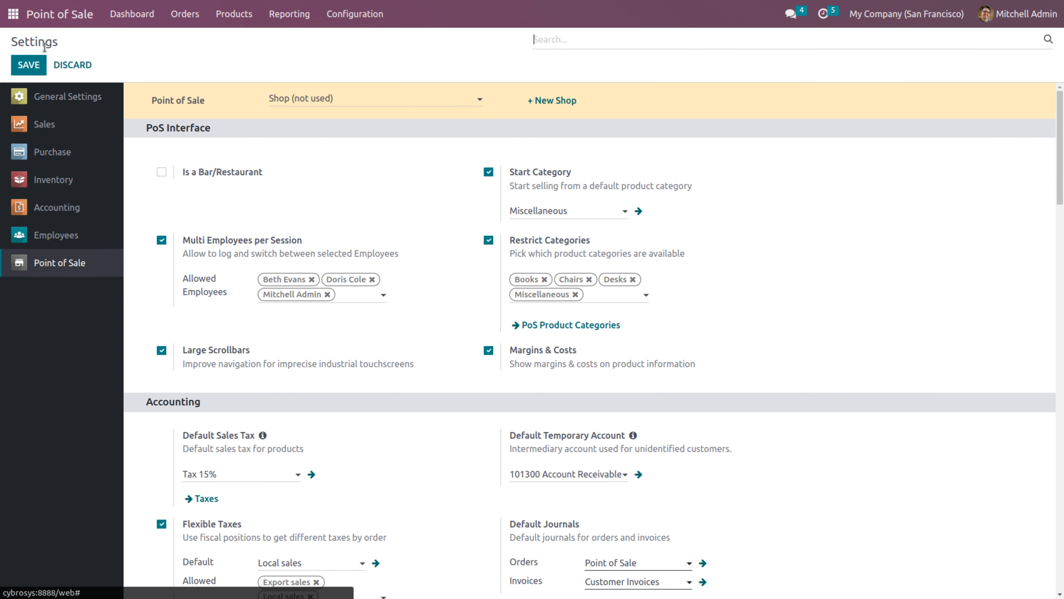
Turn on Cash Rounding, applied only on cash payment methods
left_click_drag(1062, 138, 1062, 323)
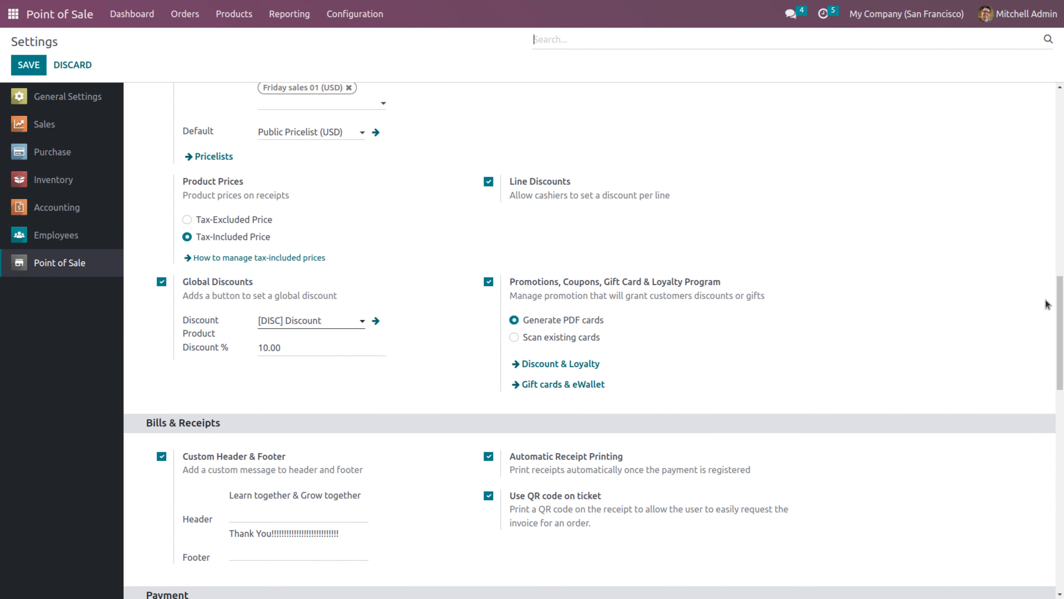
left_click_drag(1060, 318, 1060, 401)
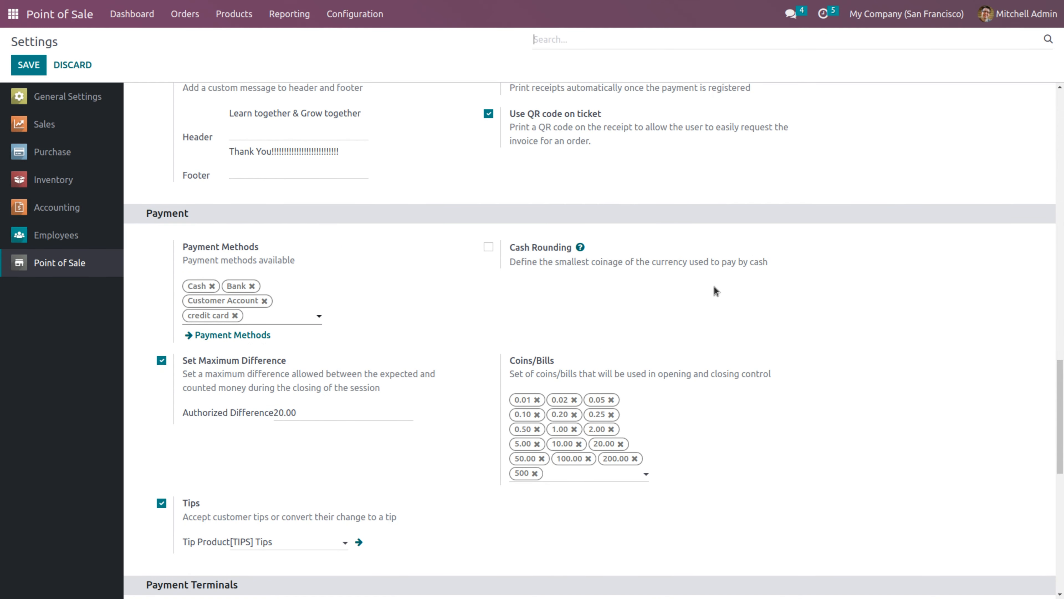
left_click(488, 247)
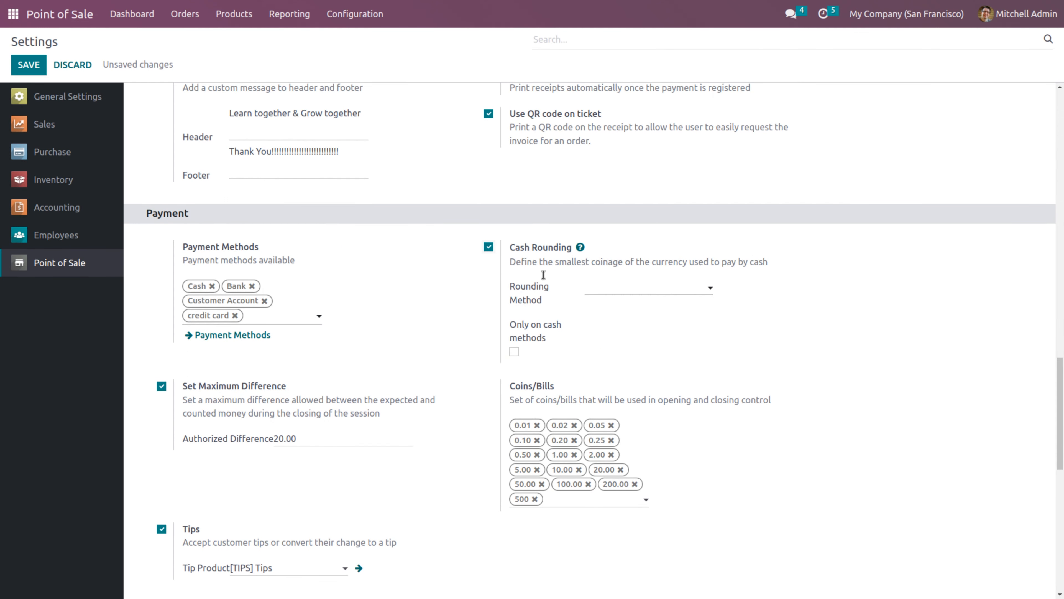
left_click(590, 286)
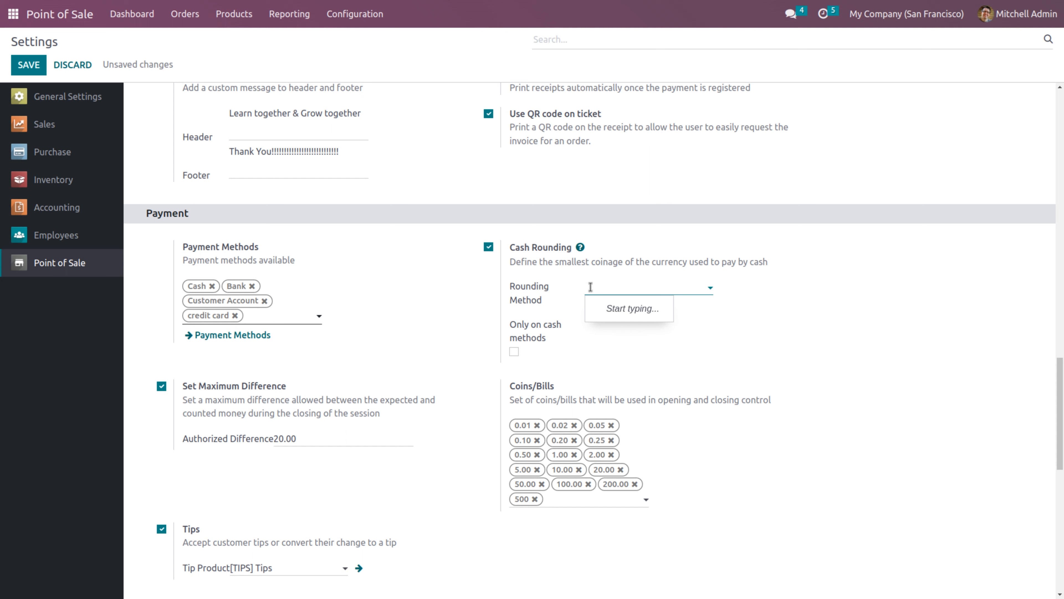
left_click(515, 352)
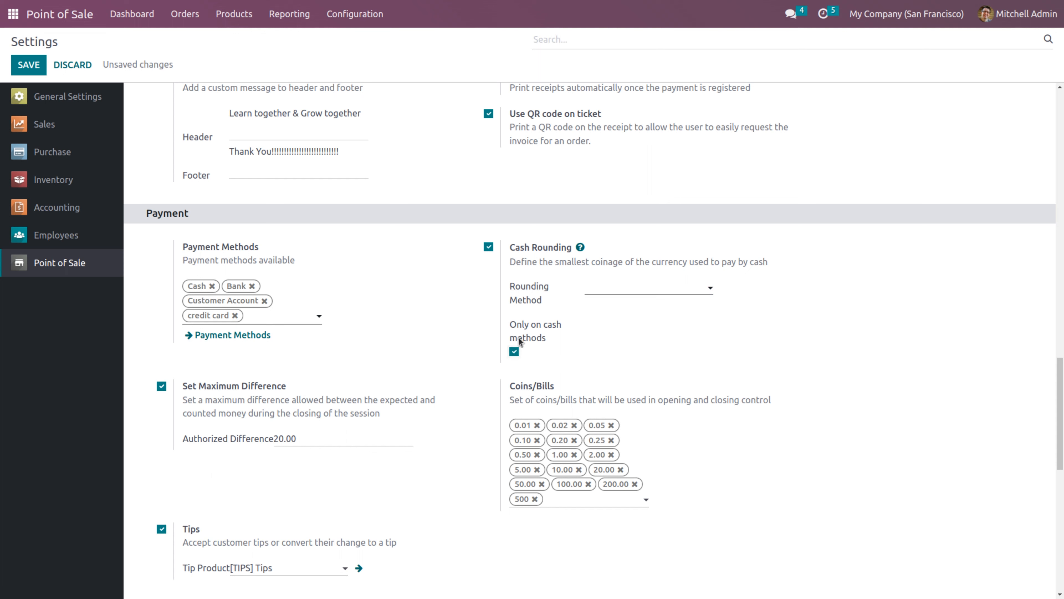
Create a new rounding method named 'Rounding method' and save the settings
left_click(601, 285)
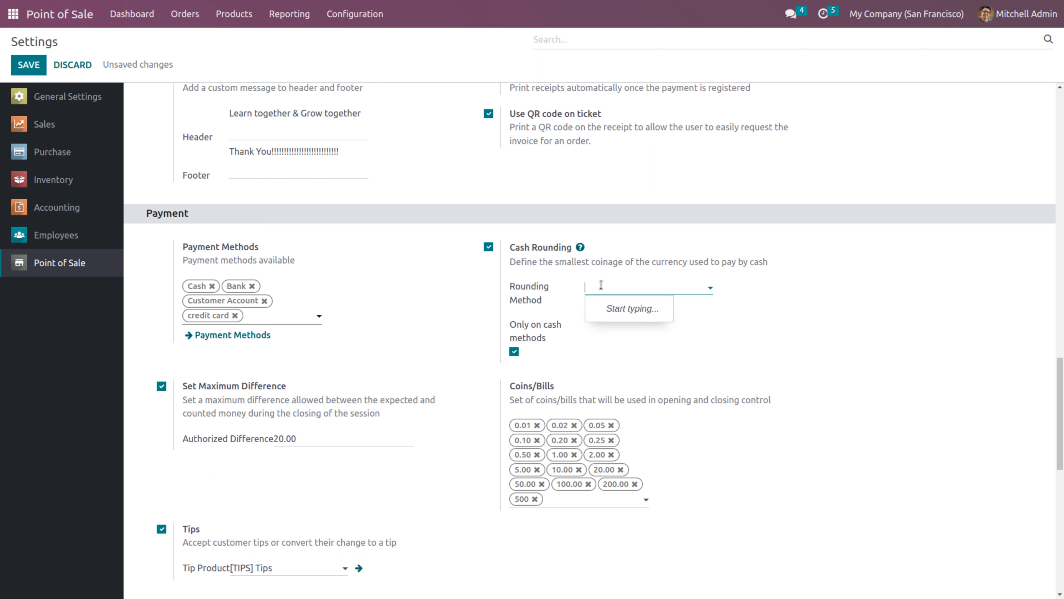
type("Rou")
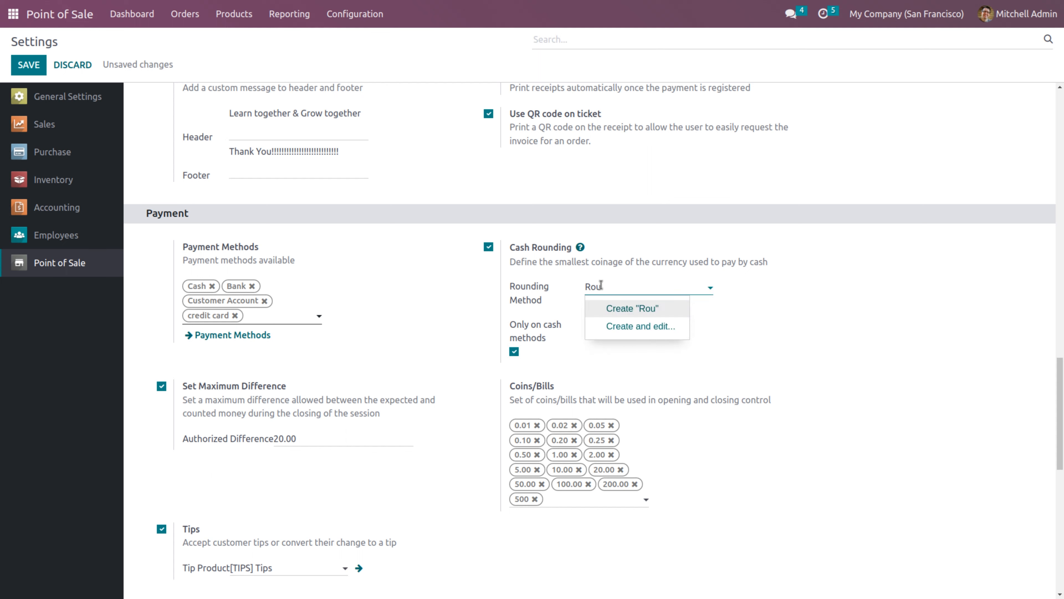
type("nding method")
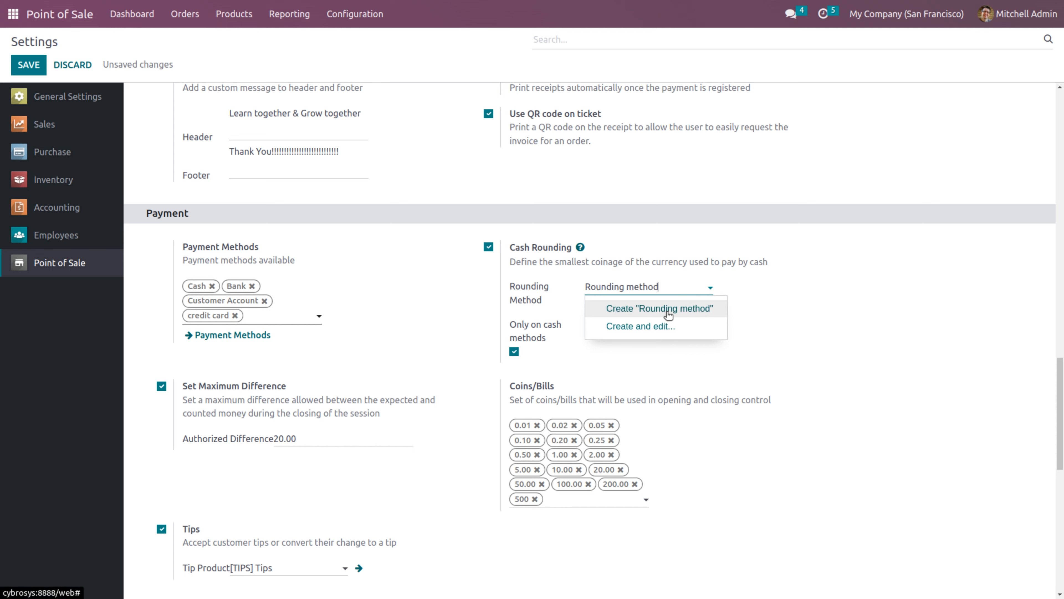
left_click(668, 310)
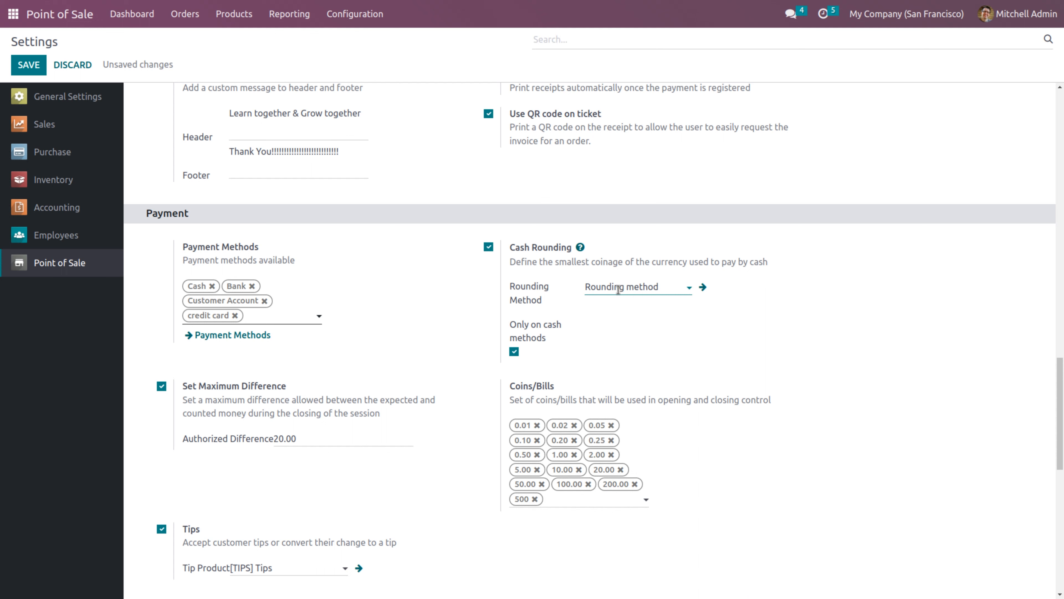
left_click(703, 296)
left_click(37, 64)
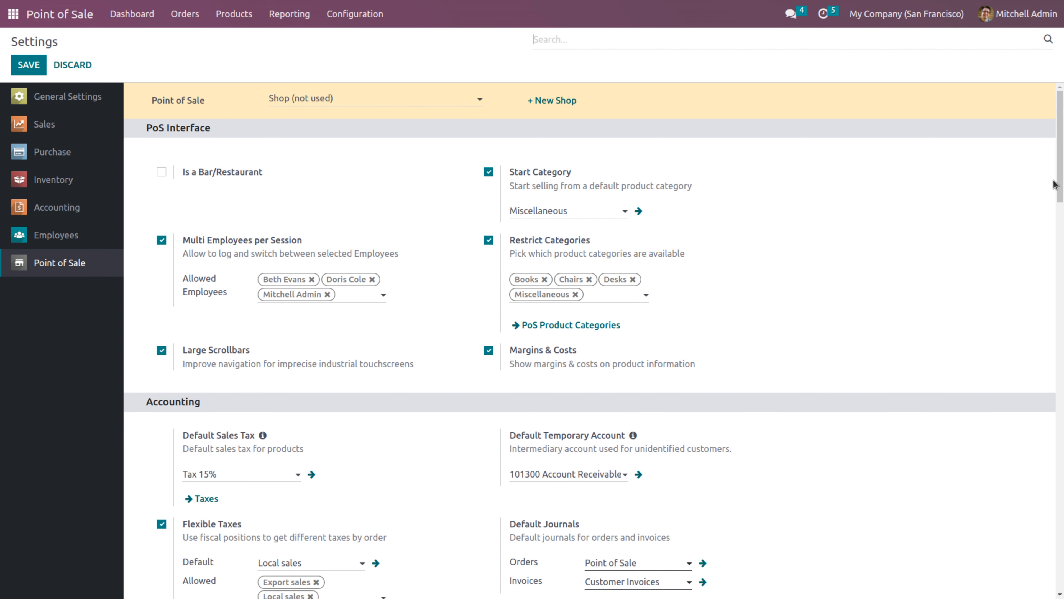
left_click_drag(1060, 169, 1061, 440)
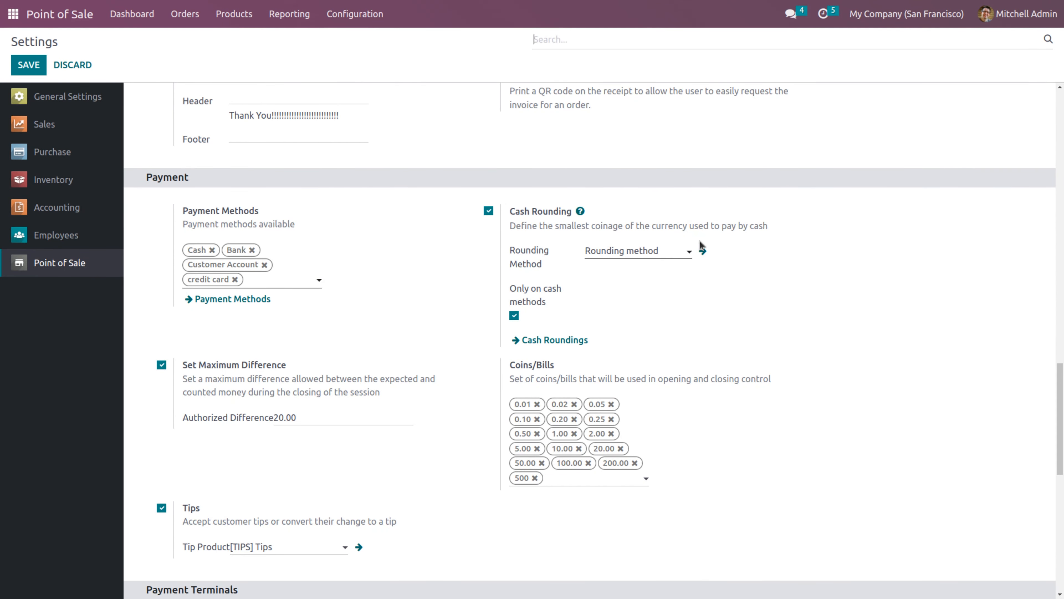
Set the Rounding method's precision to 1.00, keeping the Add a rounding line strategy
left_click(703, 251)
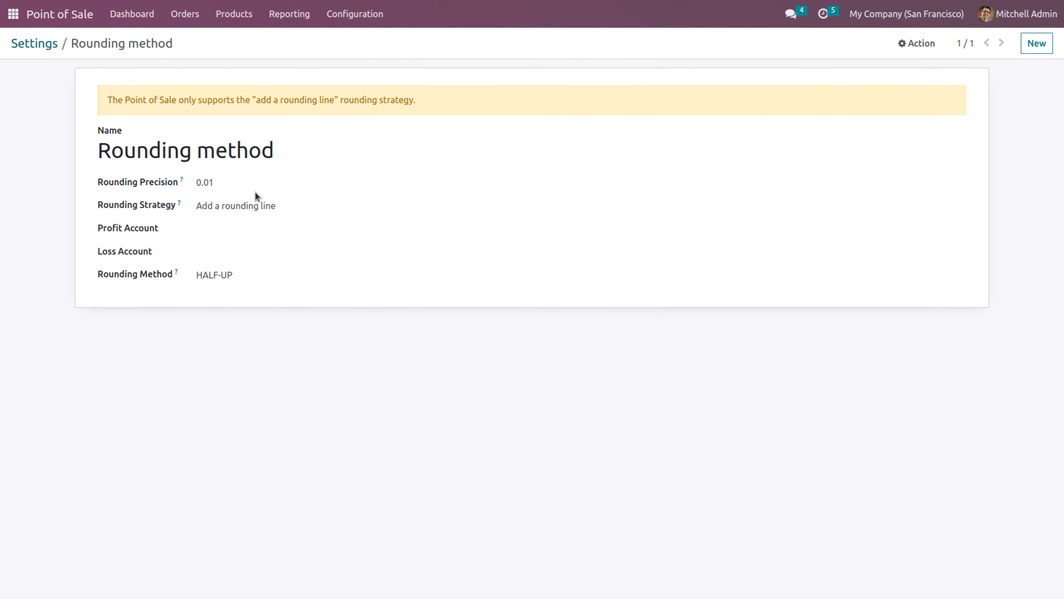
left_click(234, 180)
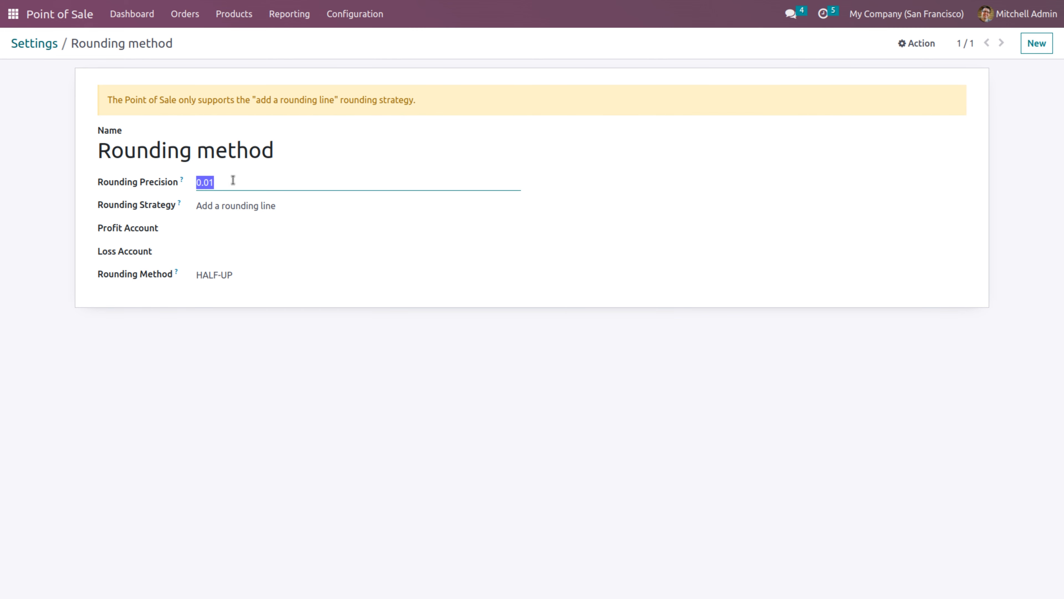
type("1")
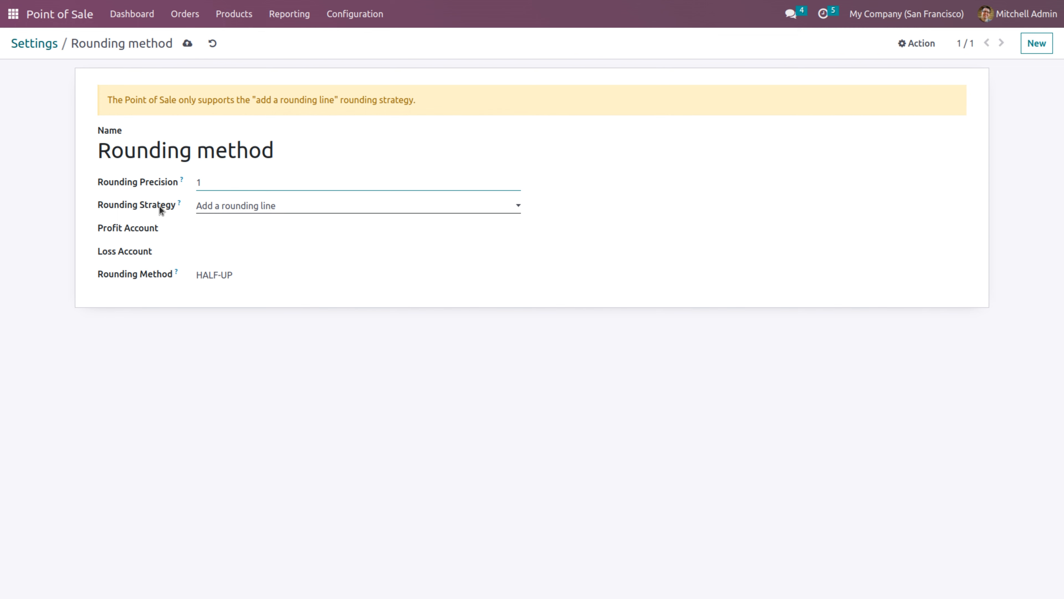
left_click(234, 208)
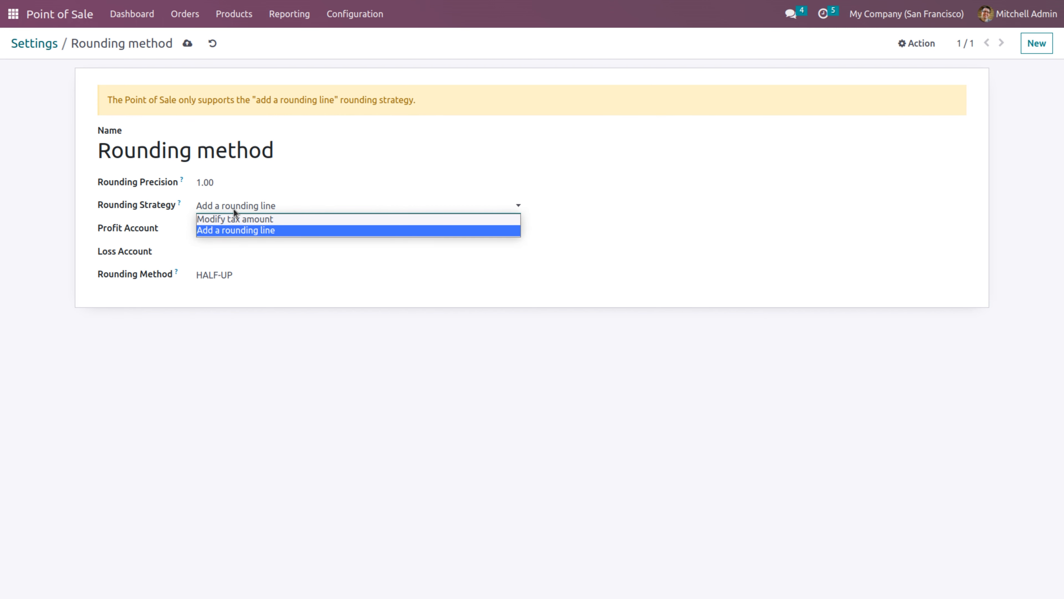
left_click(236, 230)
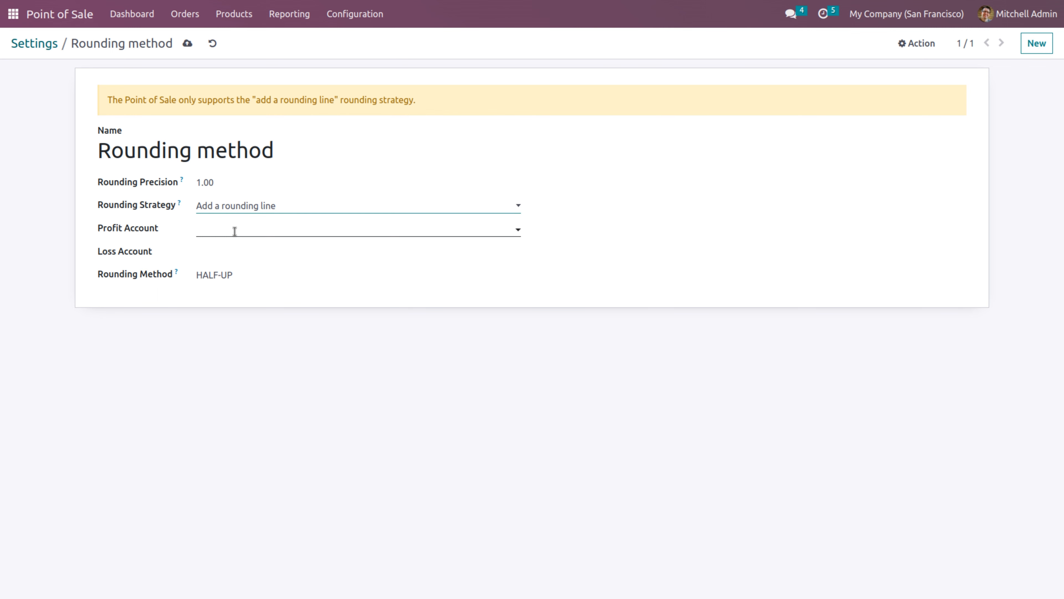
left_click(235, 230)
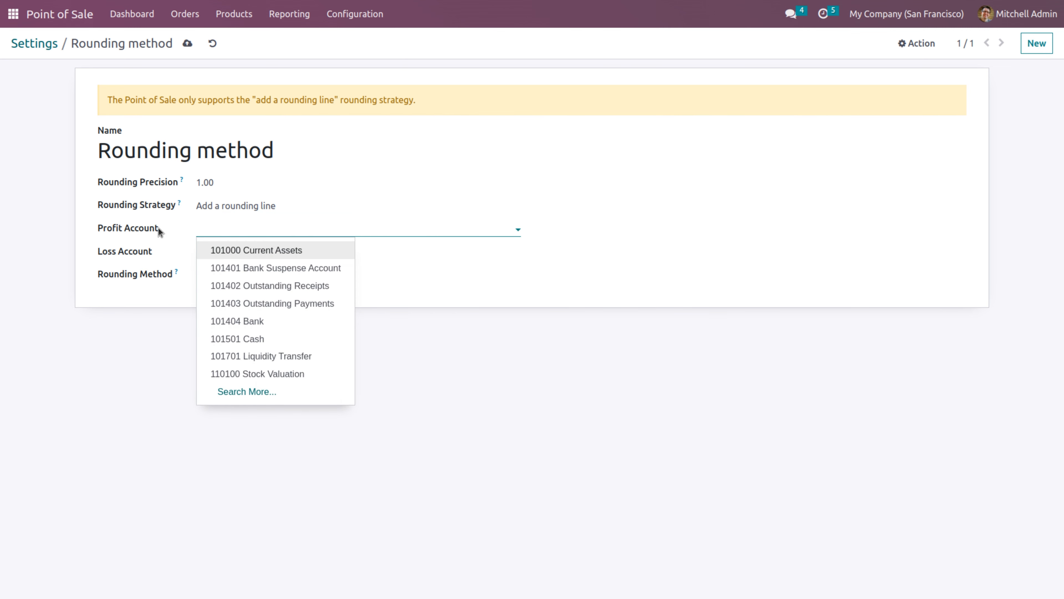
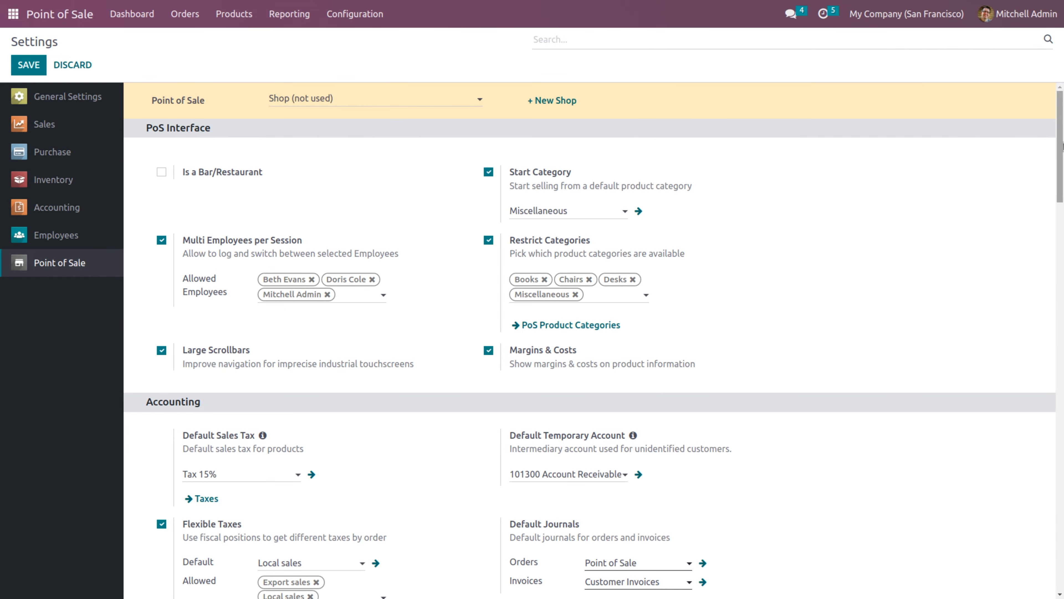
Scroll down the Settings page, then return to the Point of Sale dashboard
left_click_drag(1062, 146, 1063, 353)
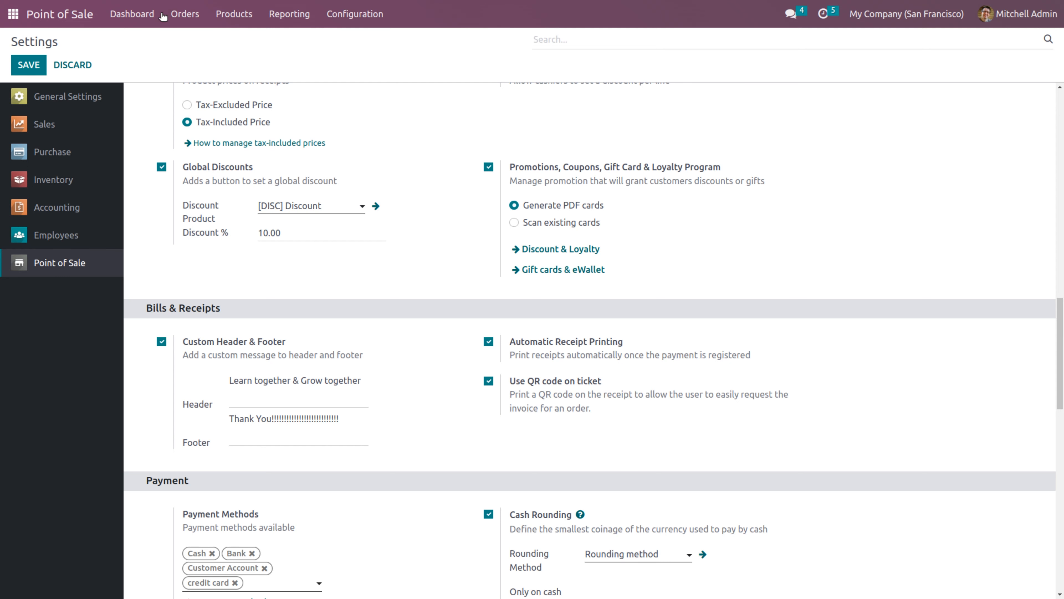
left_click(135, 8)
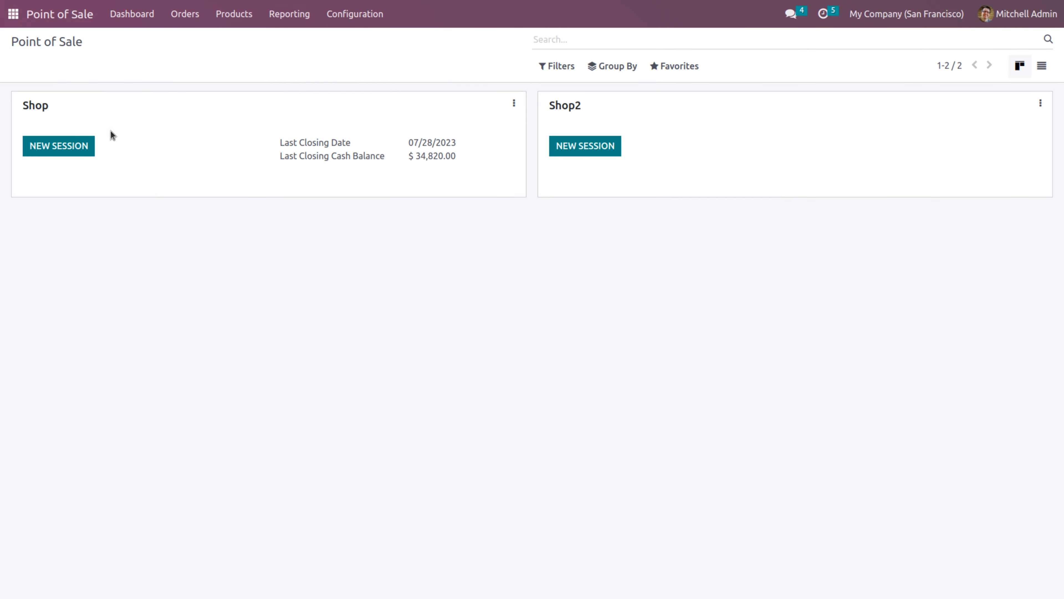
Open a new Shop session as the admin cashier with 34820 opening cash
left_click(76, 146)
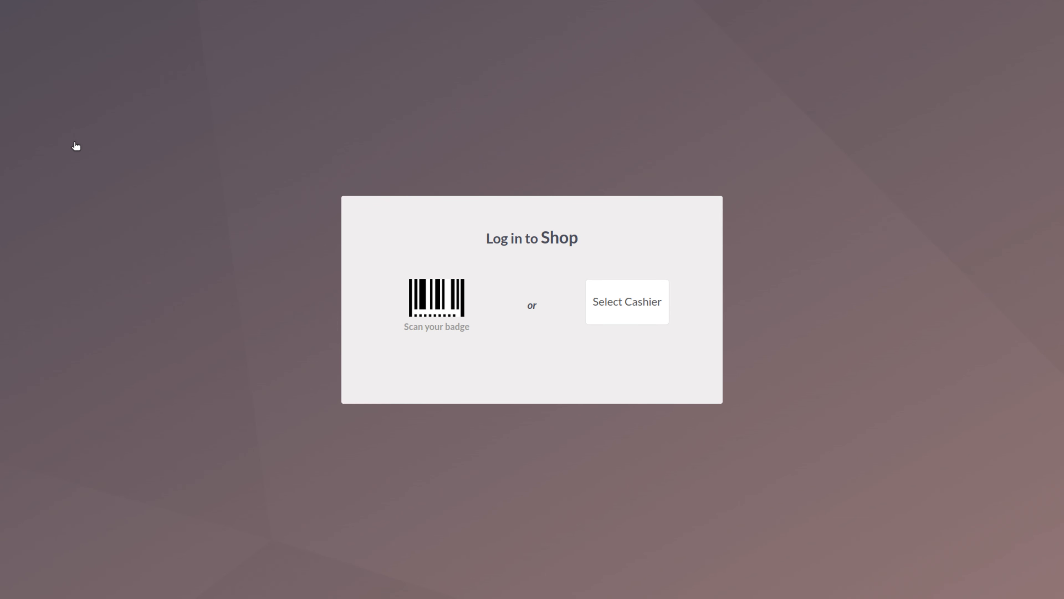
left_click(622, 305)
left_click(522, 334)
left_click(537, 352)
double_click(537, 354)
left_click(531, 361)
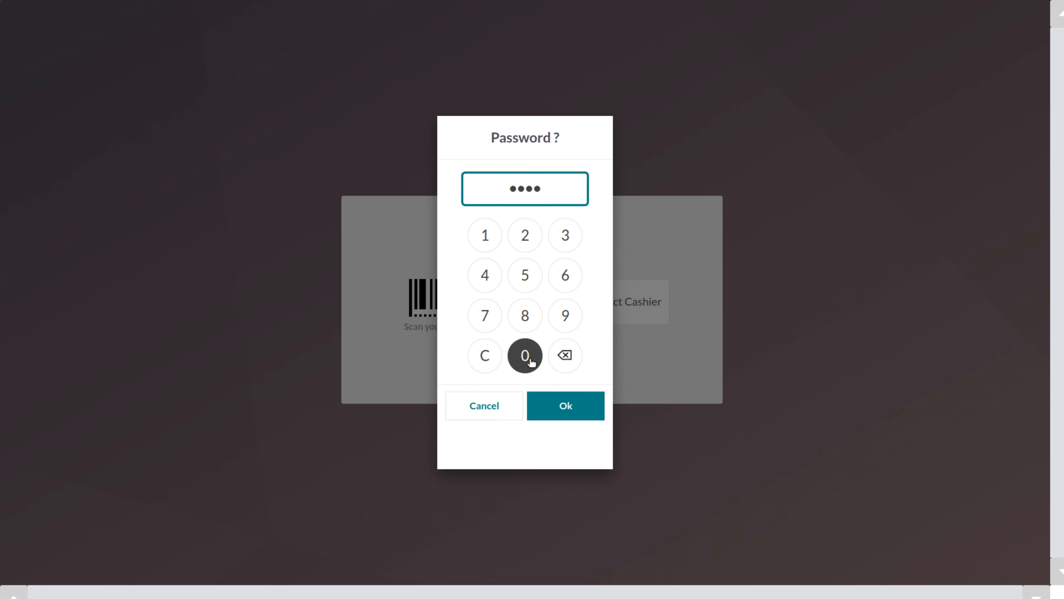
left_click(552, 403)
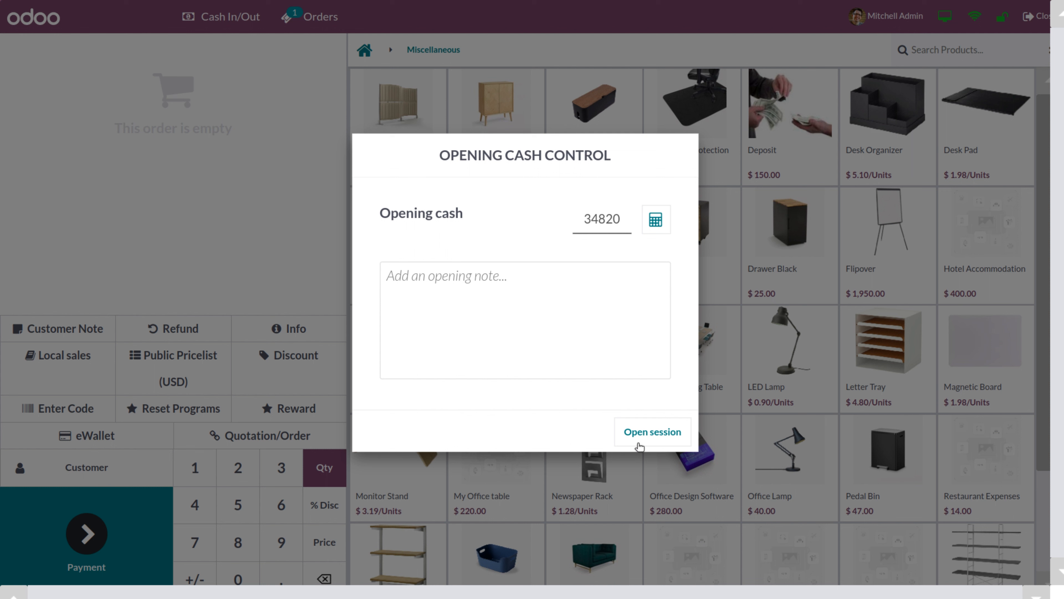
left_click(640, 445)
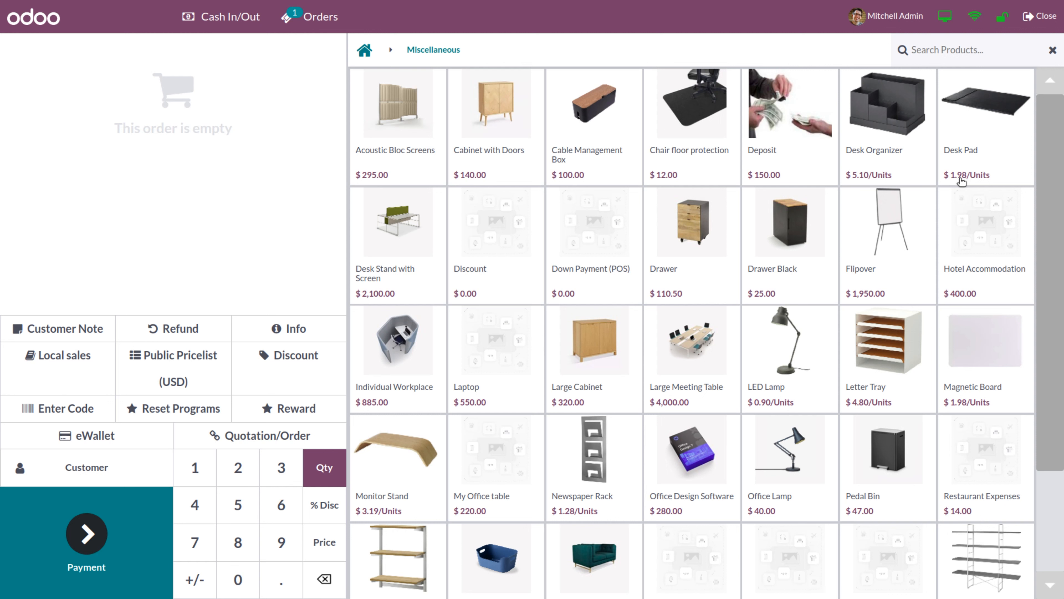
Add one Desk Pad to the order and assign the loyalty customer
left_click(988, 118)
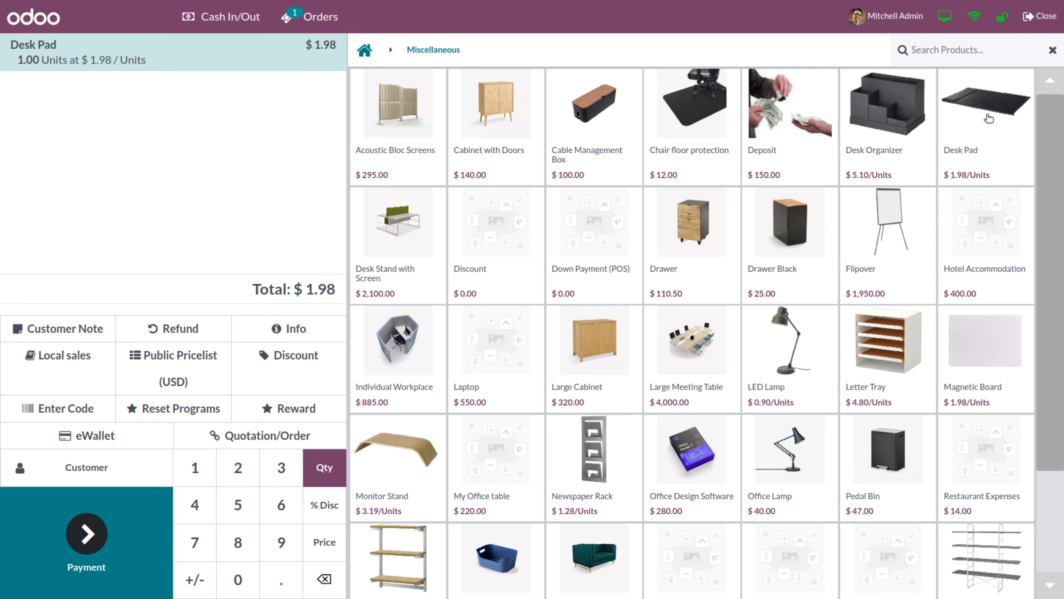
left_click(70, 472)
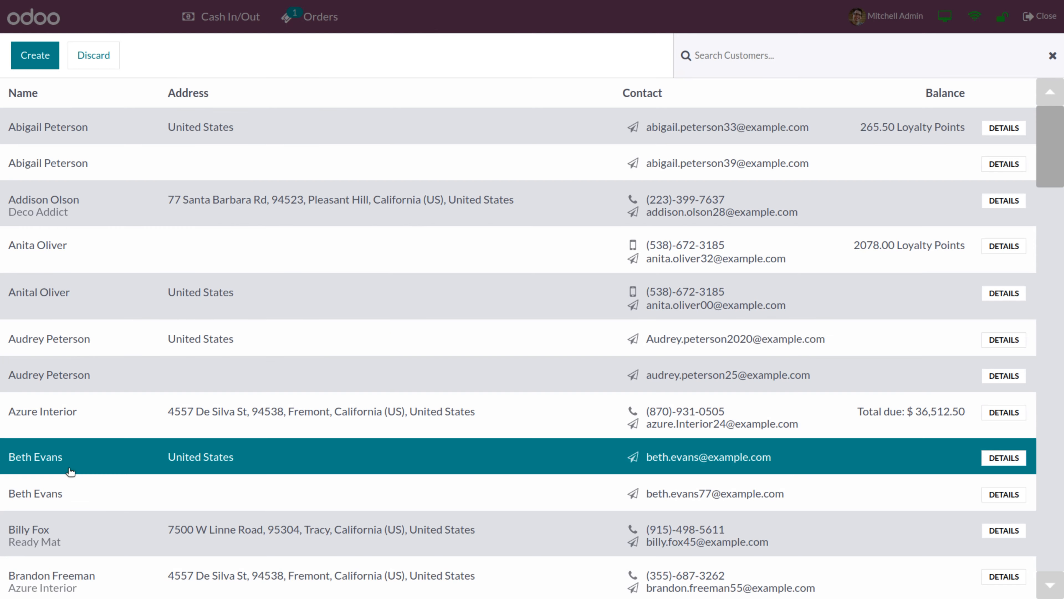
left_click(96, 133)
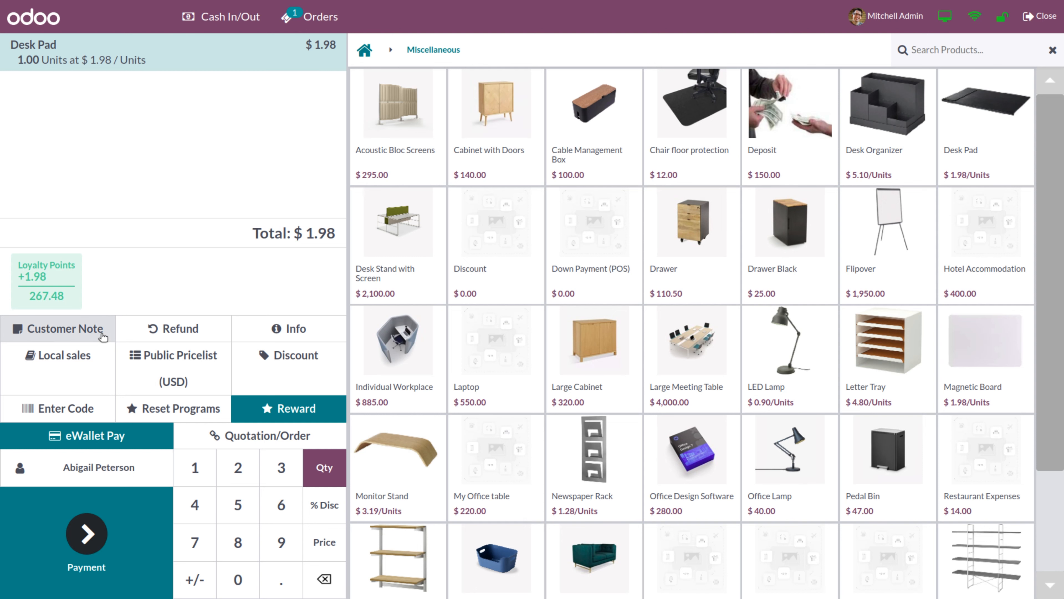
On the payment screen, replace the Bank payment line with a $2.00 Cash payment
left_click(87, 534)
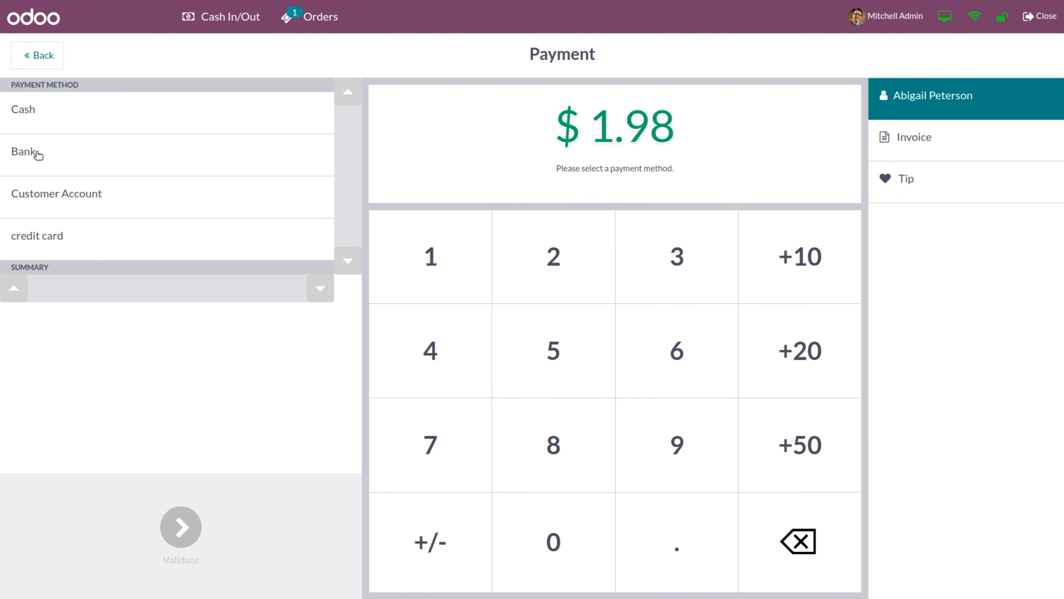
left_click(38, 155)
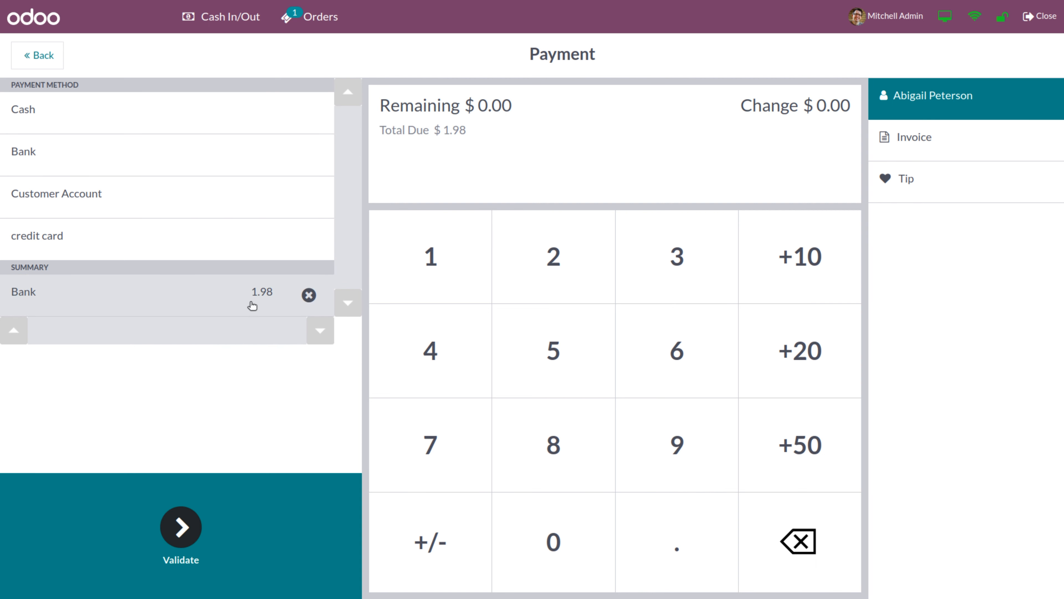
left_click(308, 295)
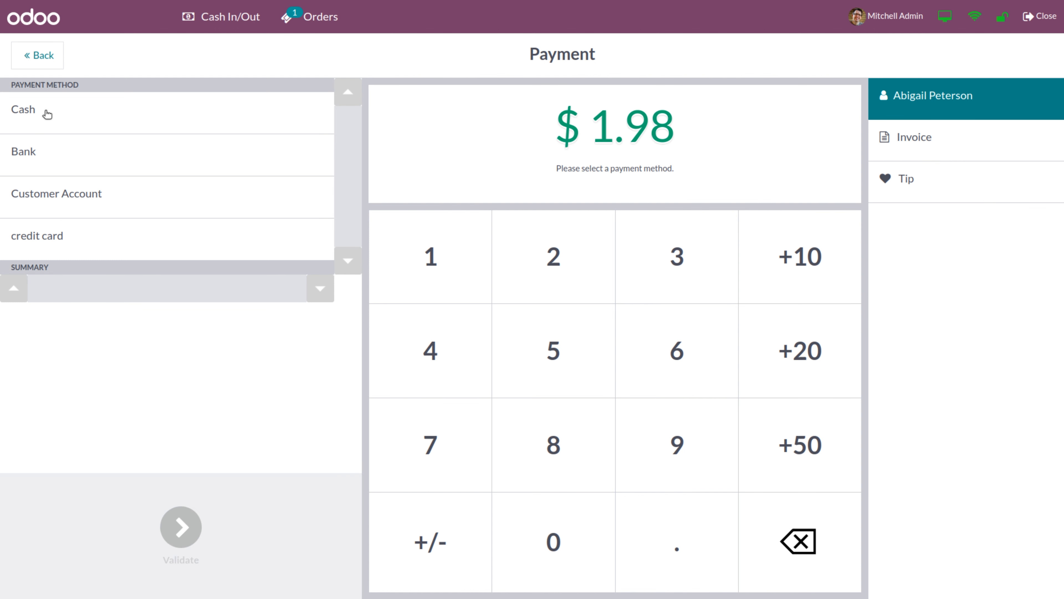
left_click(46, 114)
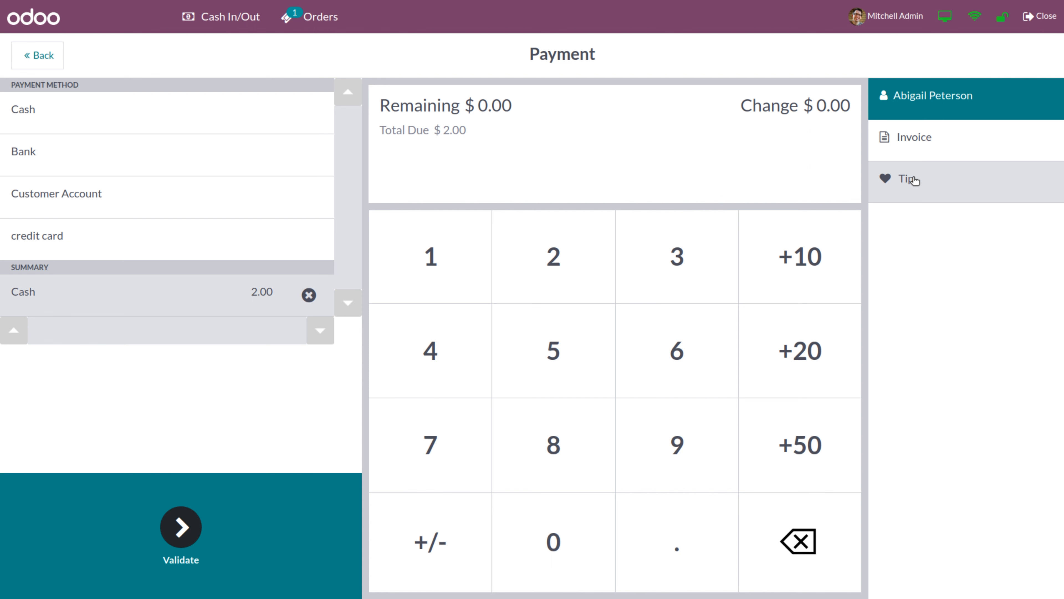
Add a $10.00 tip to the order
left_click(913, 180)
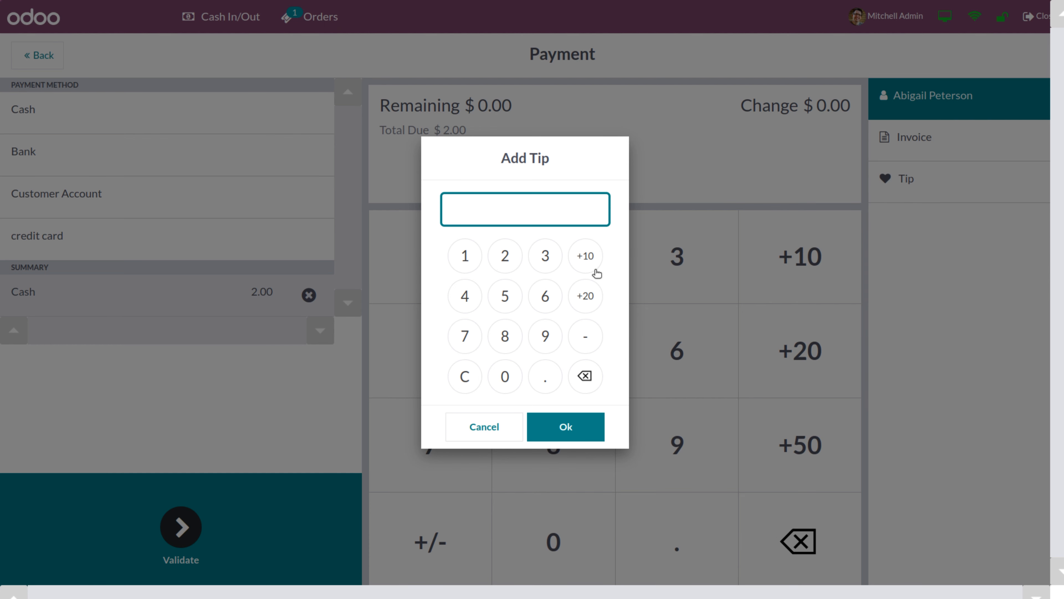
left_click(588, 255)
left_click(555, 431)
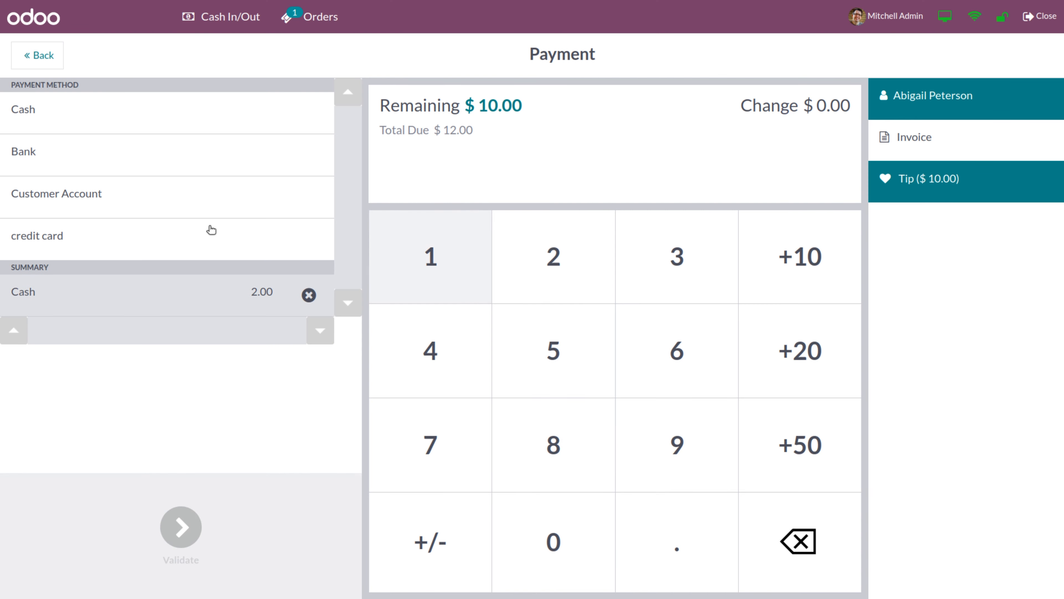
Replace the split cash lines with a single $12.00 Cash payment and validate the order
left_click(137, 113)
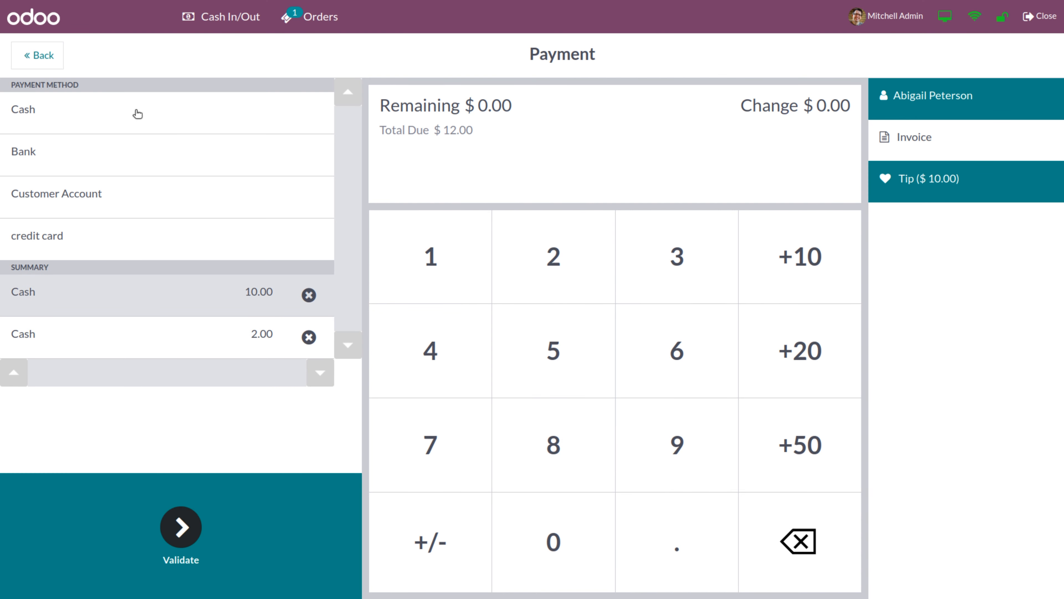
left_click(308, 338)
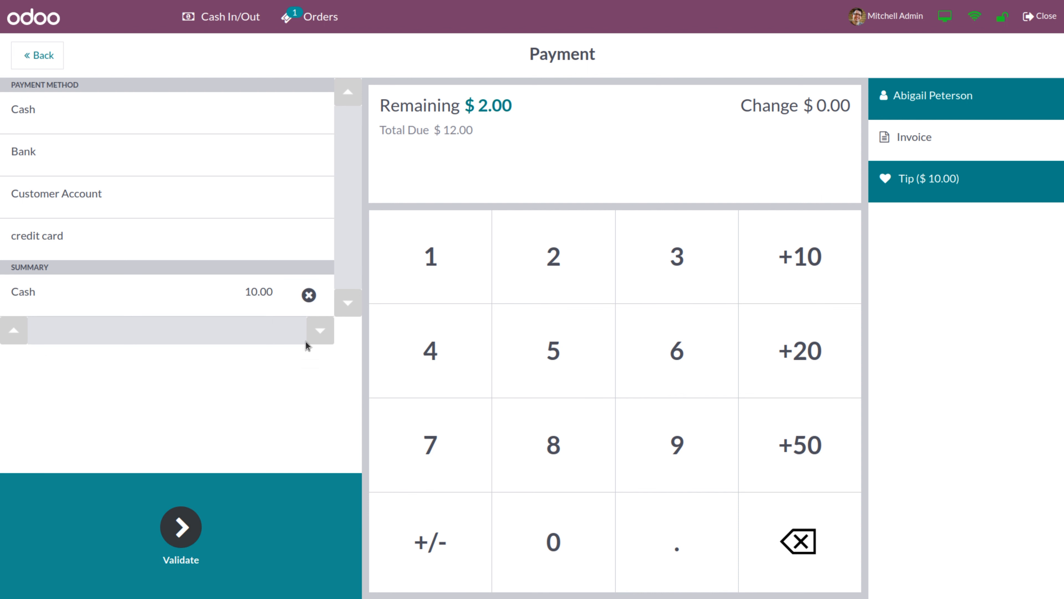
left_click(308, 294)
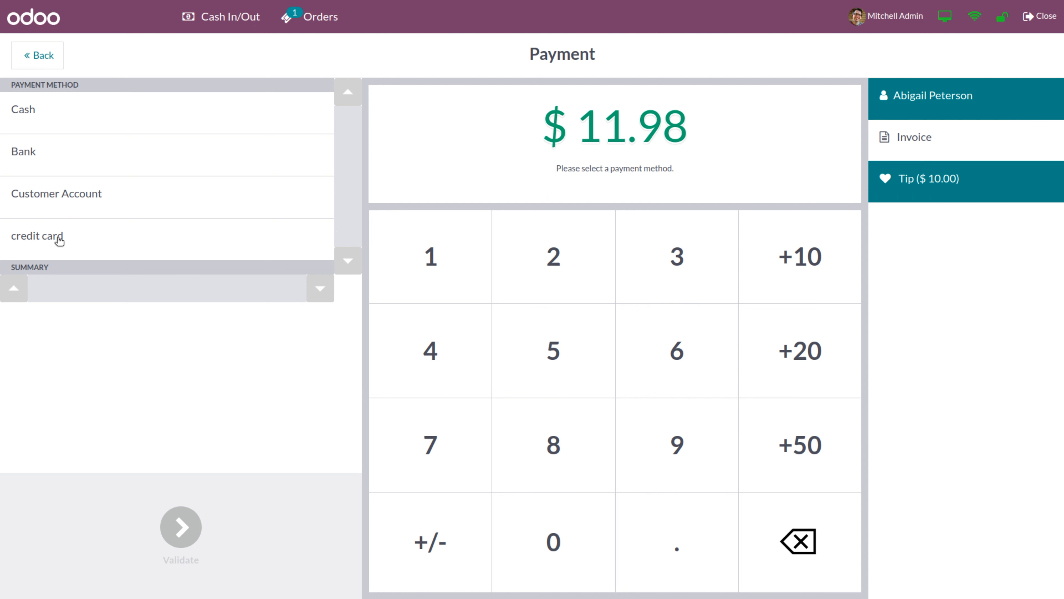
left_click(57, 125)
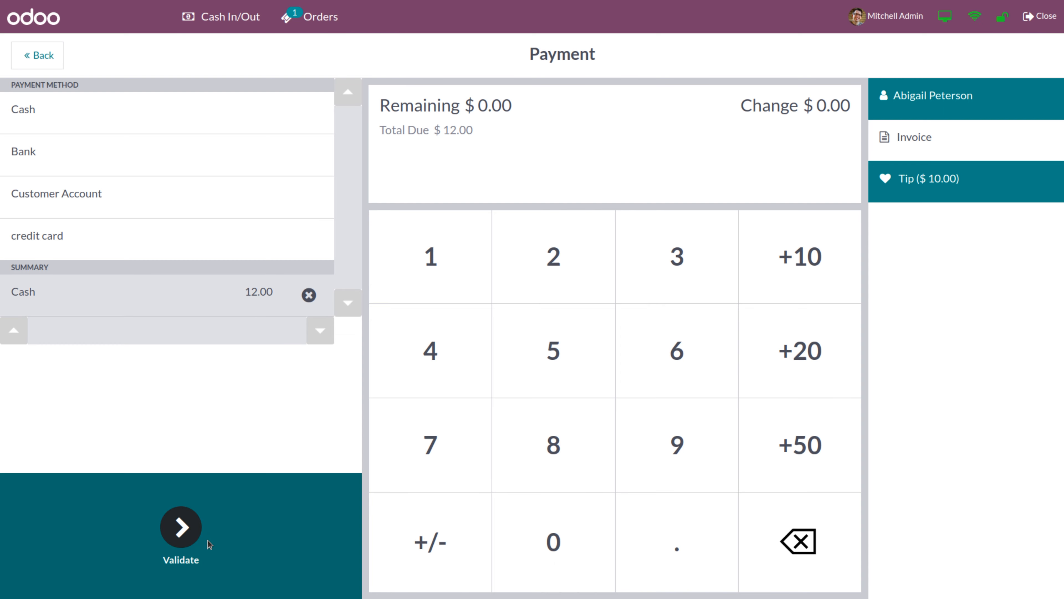
left_click(182, 527)
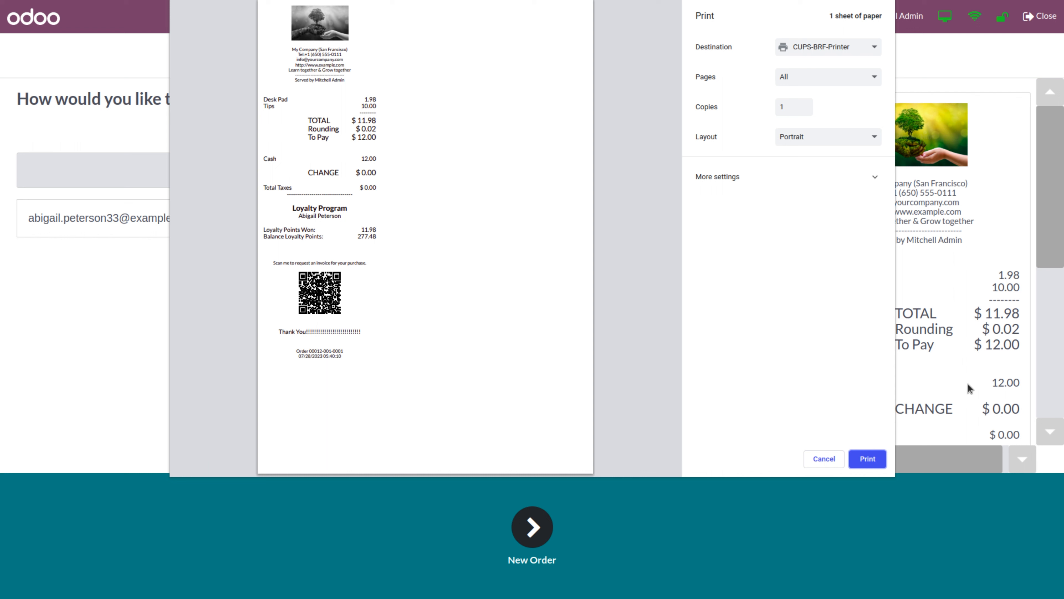
Review the receipt's custom header and footer in the print preview, then cancel printing
left_click(865, 461)
left_click_drag(279, 331, 379, 339)
left_click_drag(285, 71, 354, 70)
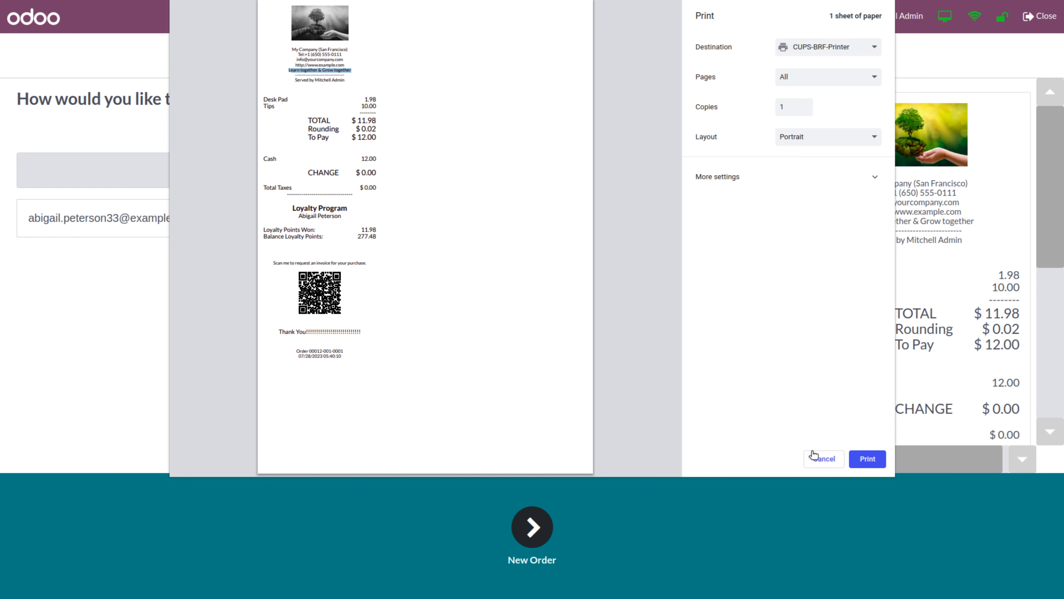
left_click(828, 460)
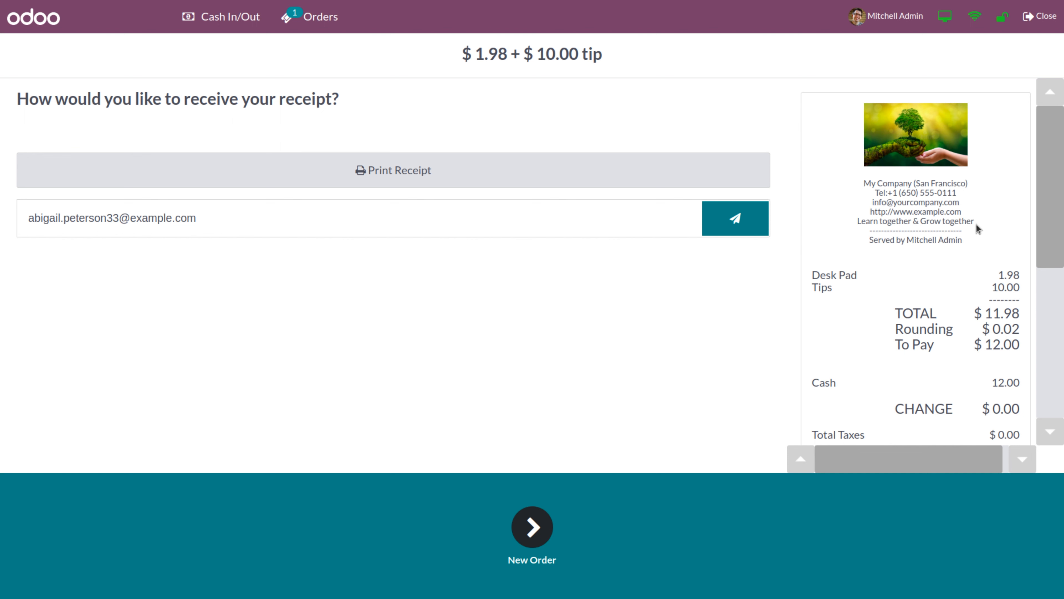
Scroll through the receipt screen and start a fresh empty order
scroll(1056, 196, "down", 1)
scroll(1057, 196, "down", 5)
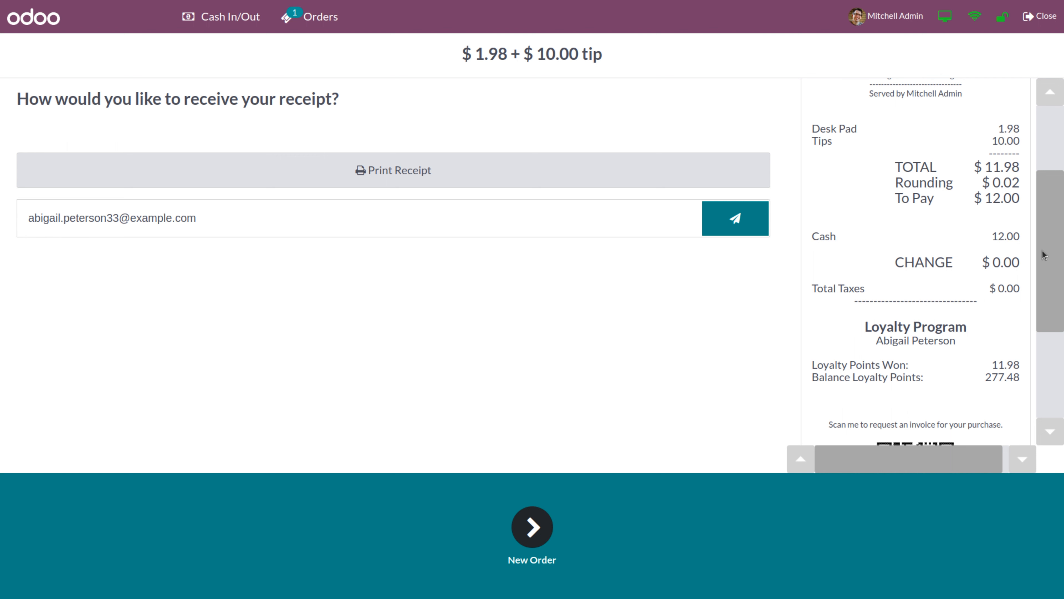
left_click_drag(1049, 254, 1052, 302)
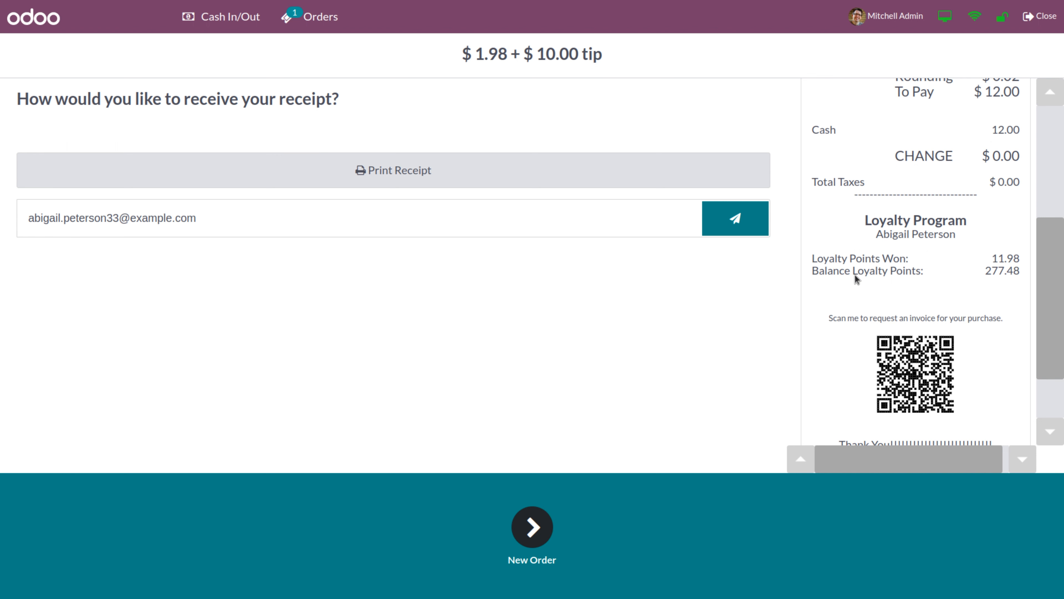
left_click_drag(1060, 277, 1061, 323)
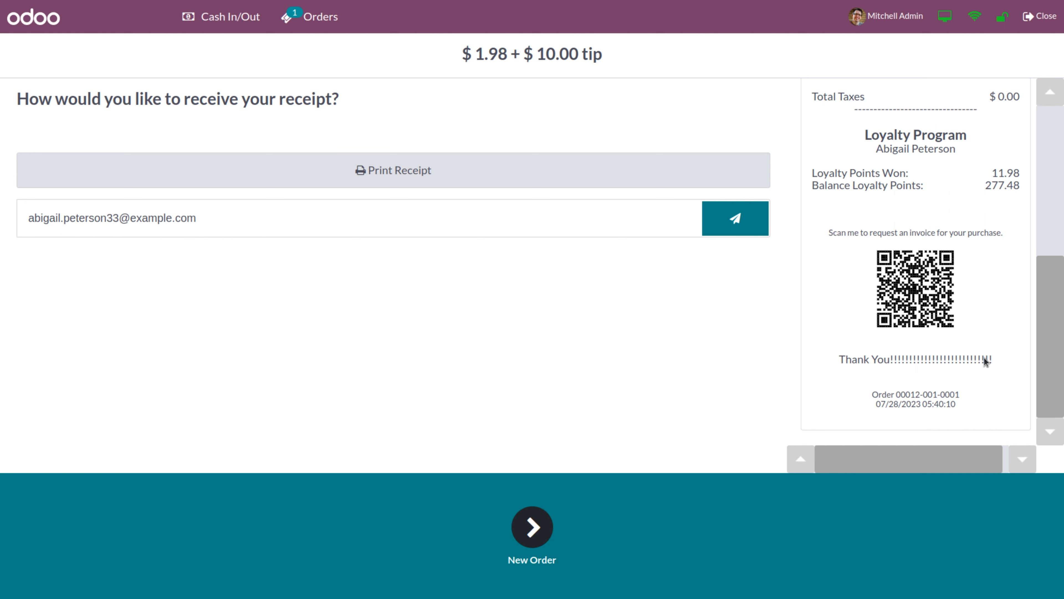
left_click_drag(1062, 341, 1062, 164)
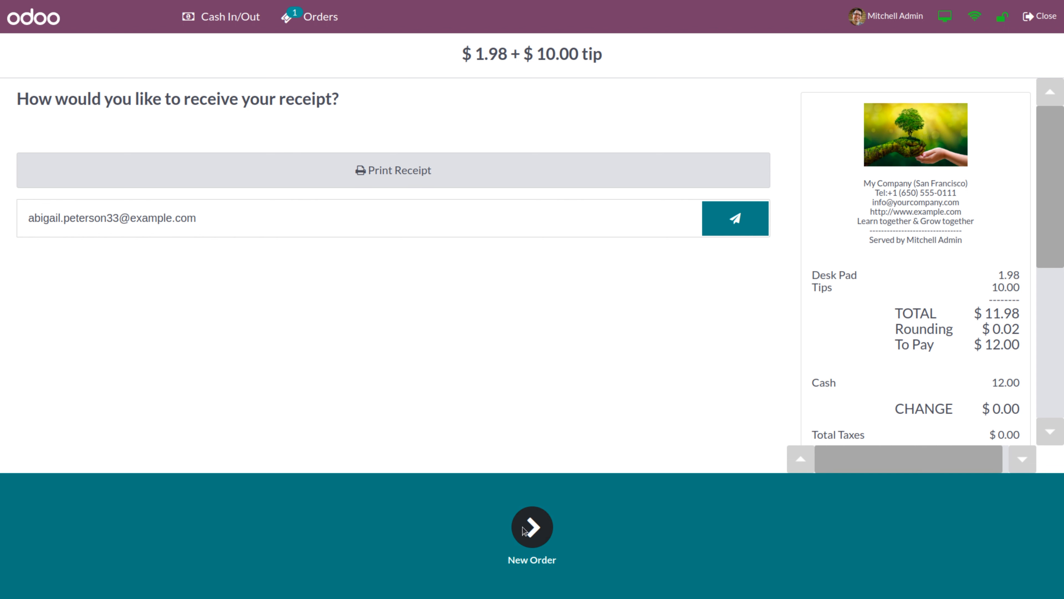
left_click(536, 537)
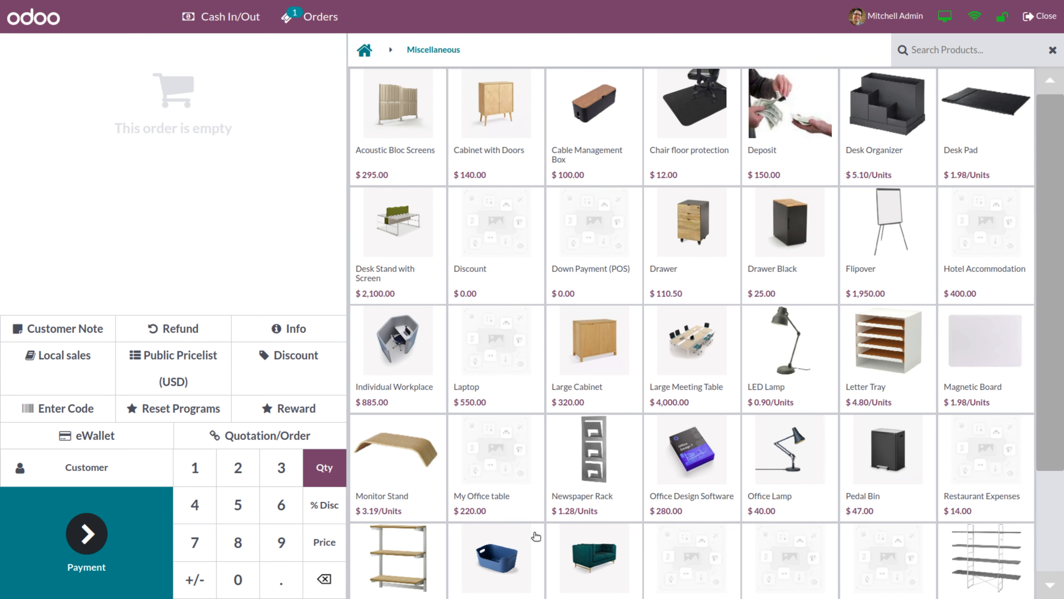
Start closing the session and enter 34,800 as the counted cash
left_click(1050, 19)
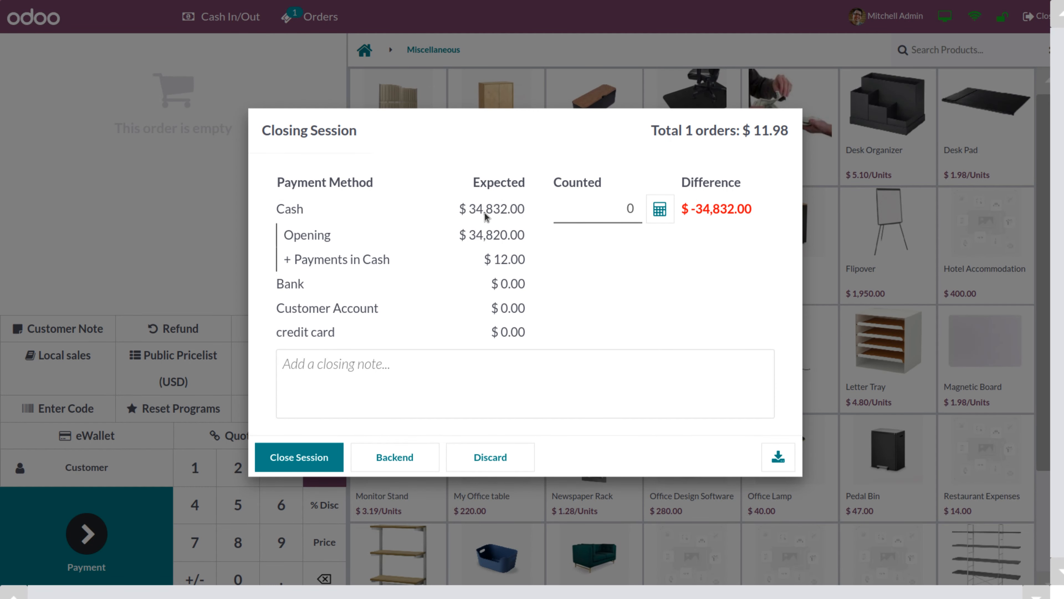
left_click(581, 214)
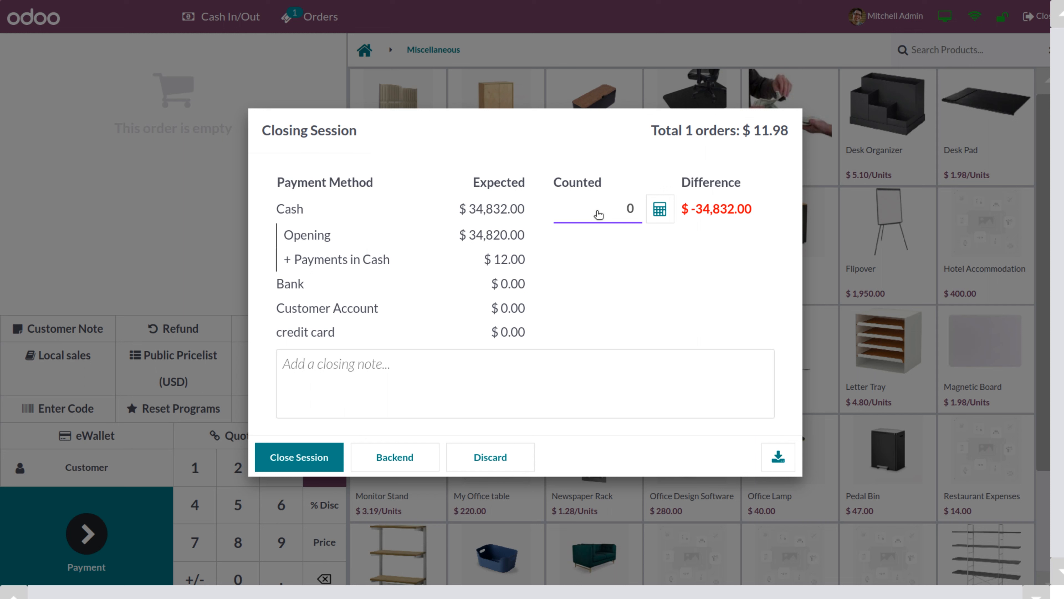
type("32")
key("BackSpace")
type("48000")
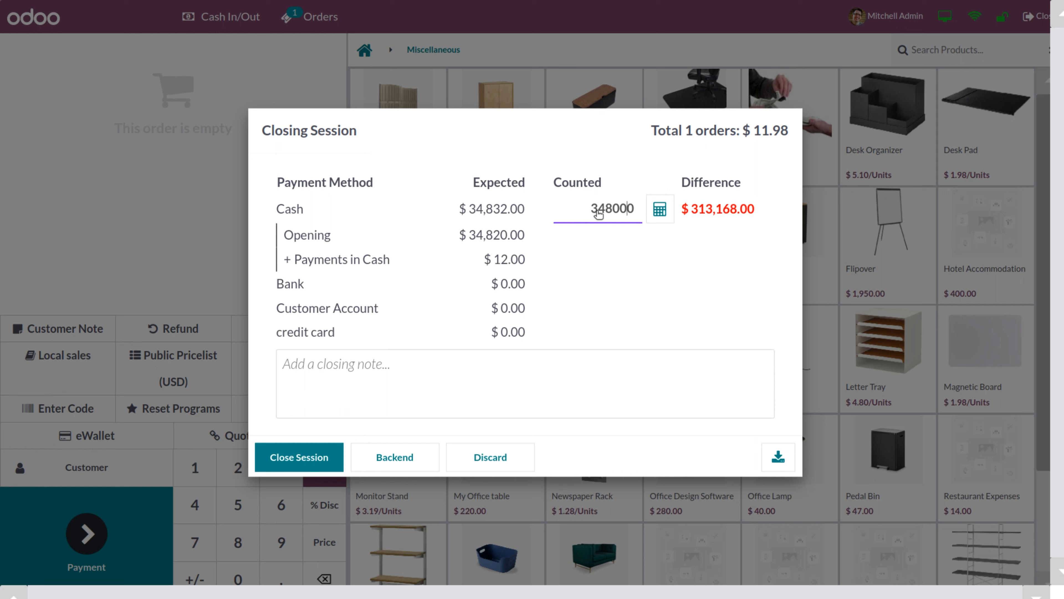
key("BackSpace")
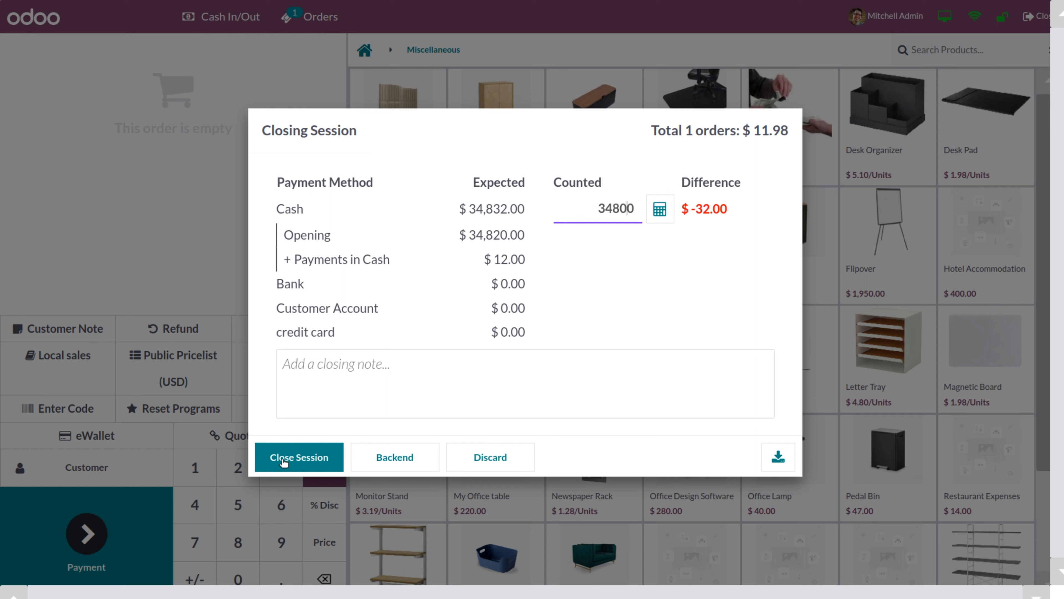
Add the note 'closing difference is $32', close the session and accept the $32 difference
left_click(296, 369)
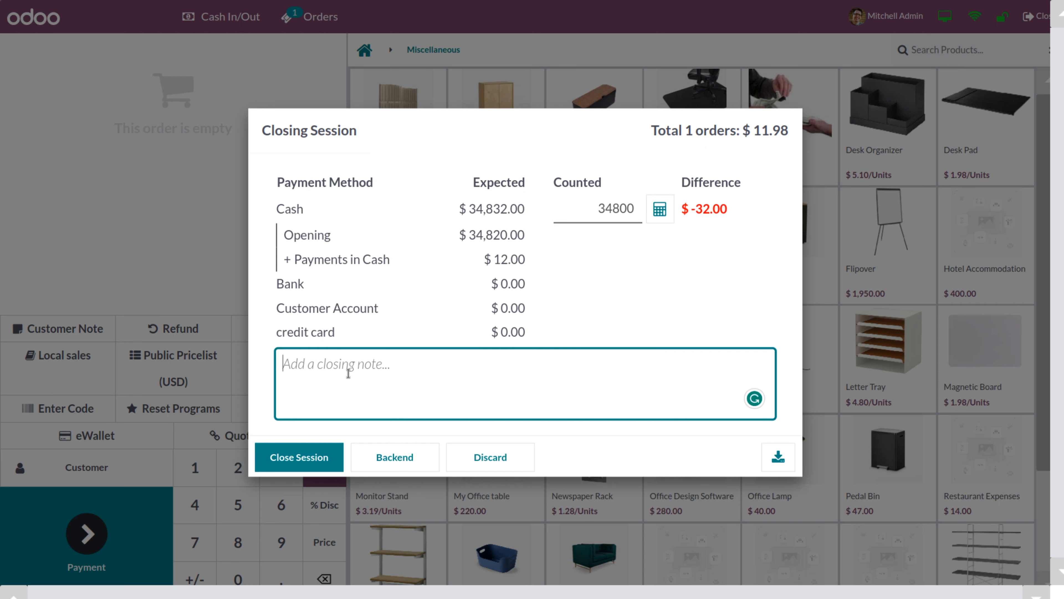
type("di")
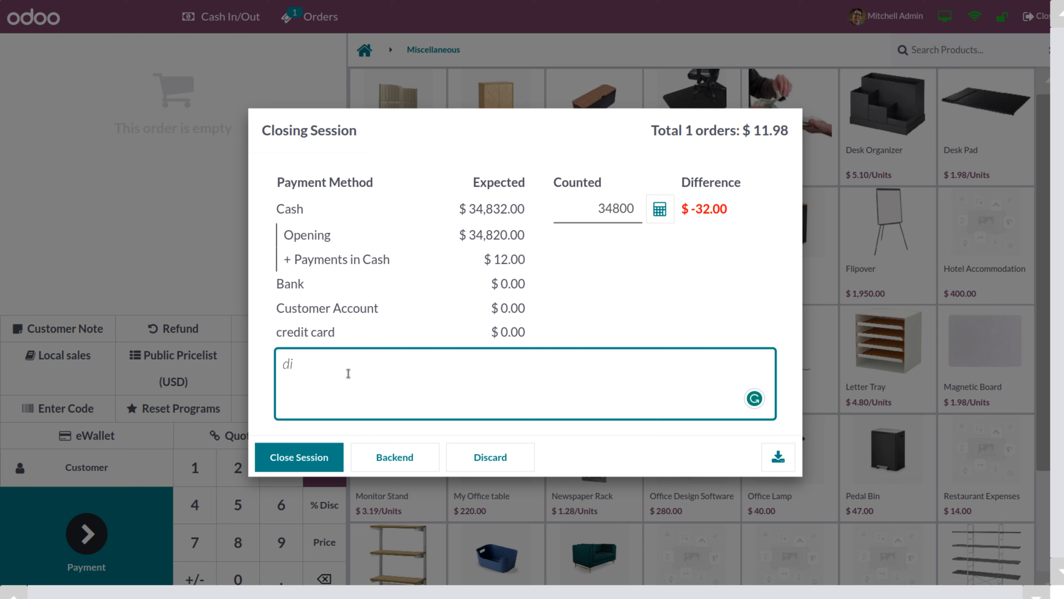
type("fference")
key("Home")
type("closing")
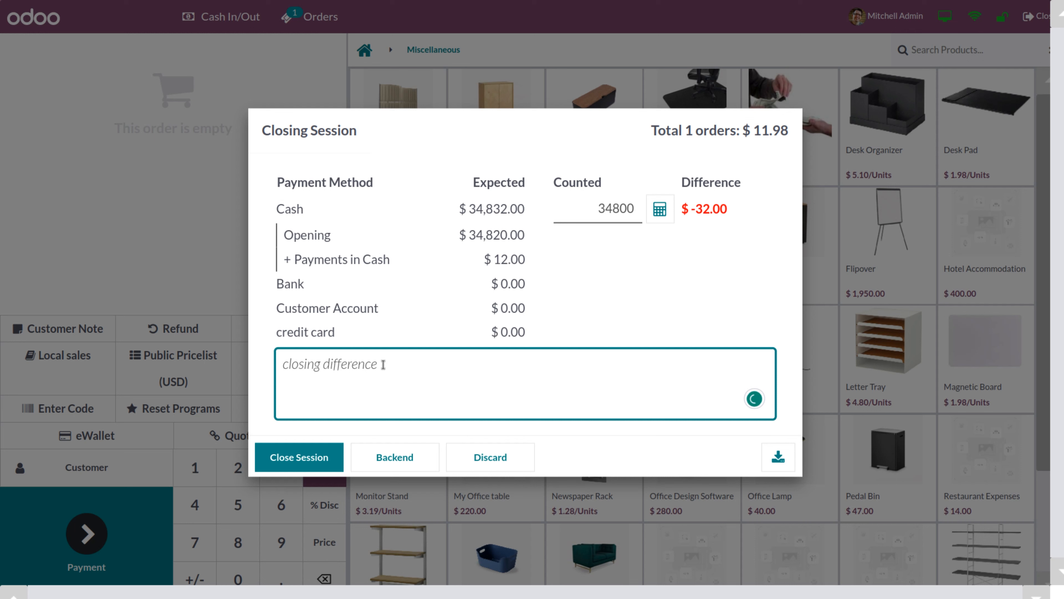
left_click(404, 363)
type("is $32 $")
left_click(297, 458)
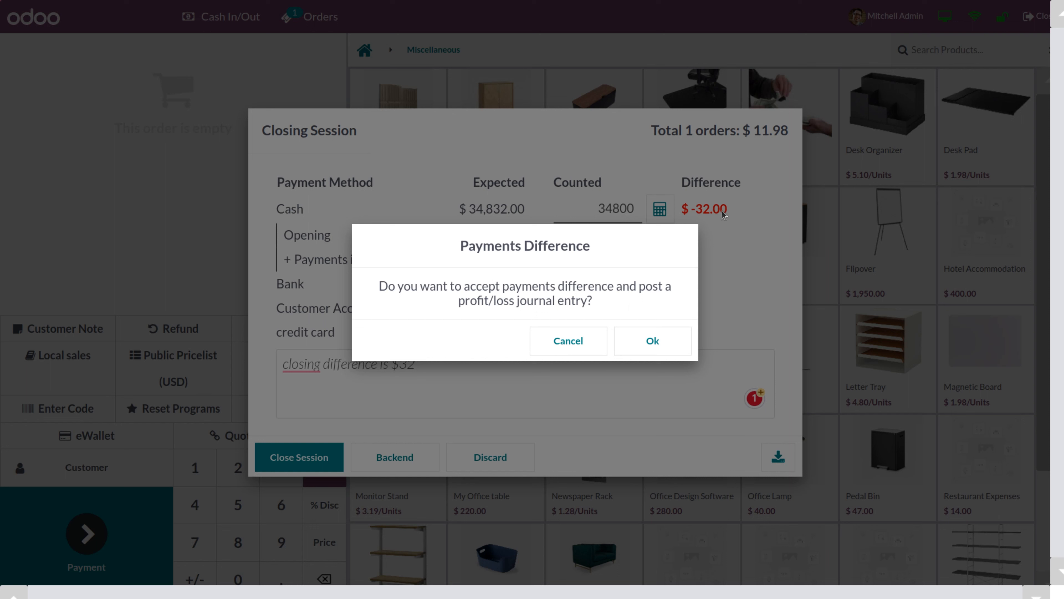
left_click(647, 342)
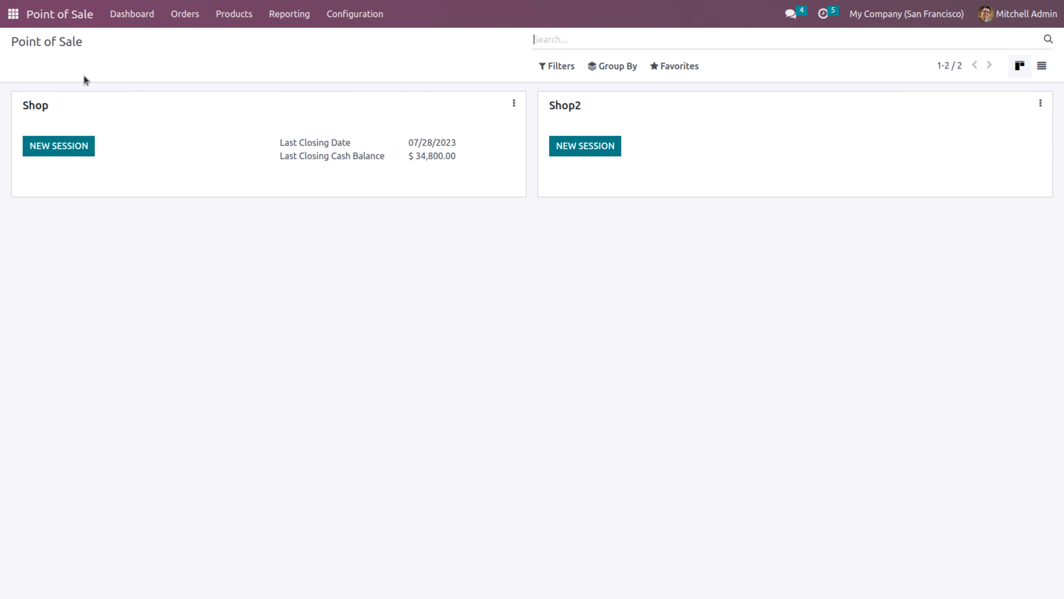
Leave the shop dashboard and open the Accounting app by searching 'ac'
left_click(16, 16)
type("ac")
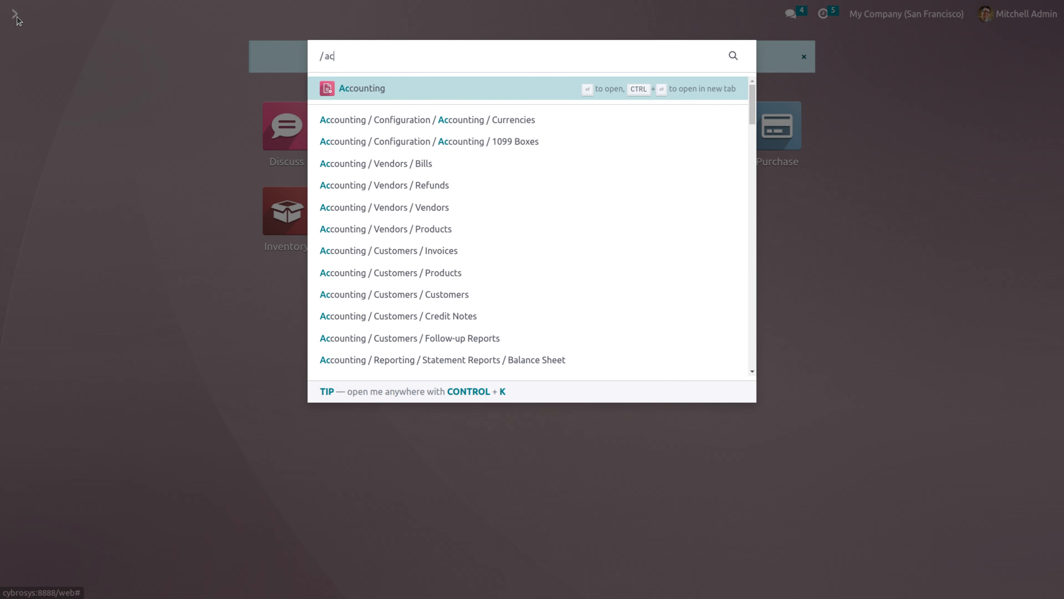
left_click(375, 90)
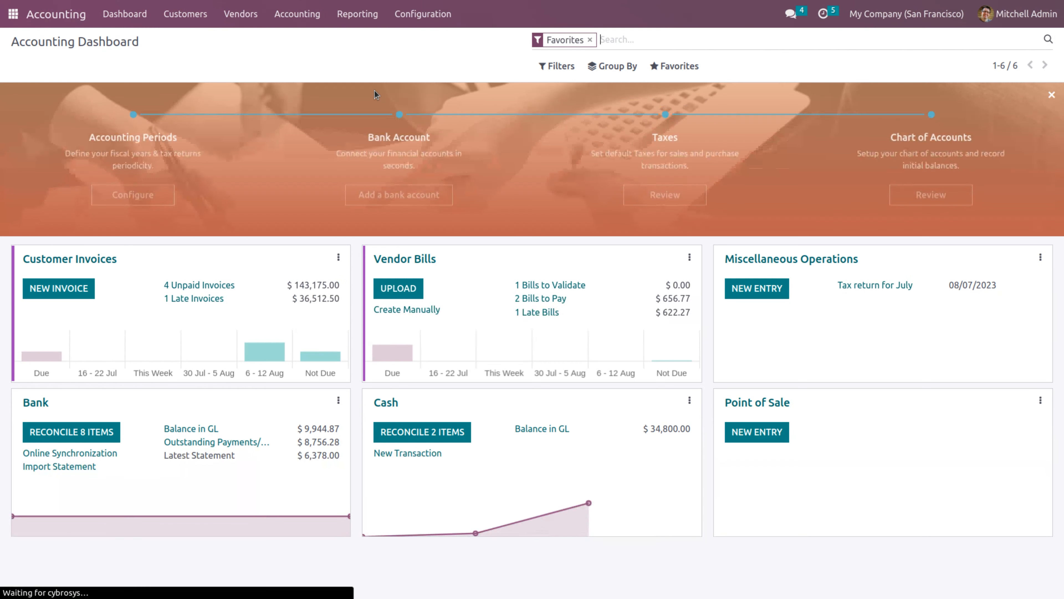
Open the General Ledger and expand 642000 Cash Difference Loss to show the $32.00 entry
left_click(369, 16)
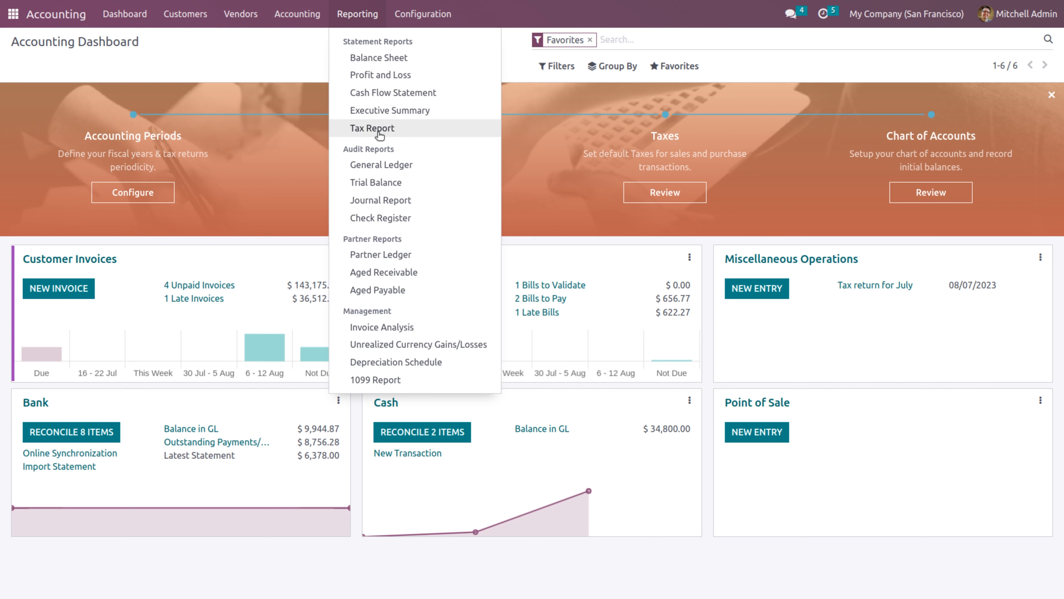
left_click(379, 163)
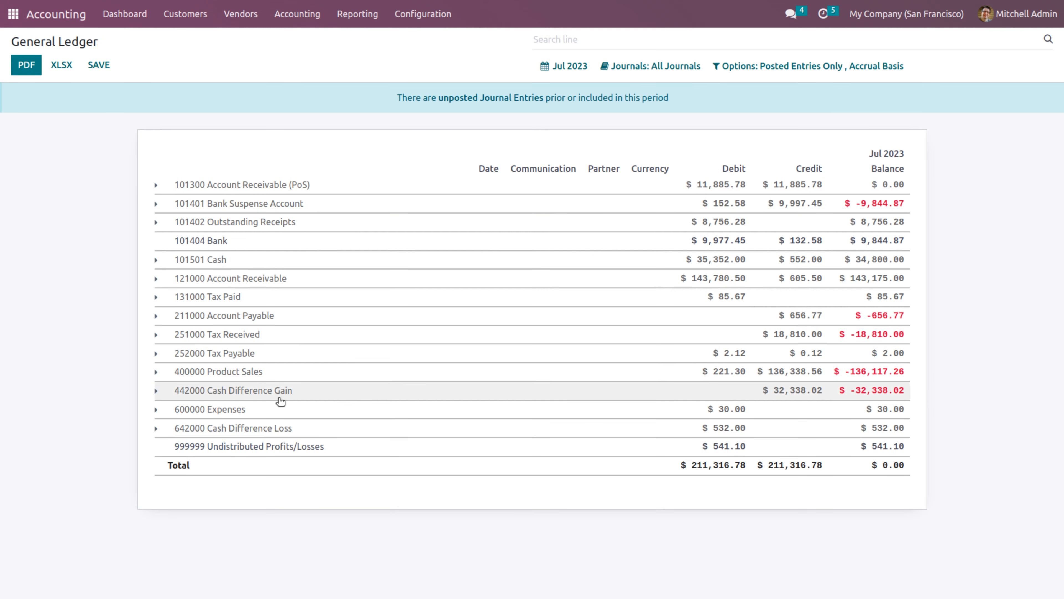
left_click(246, 432)
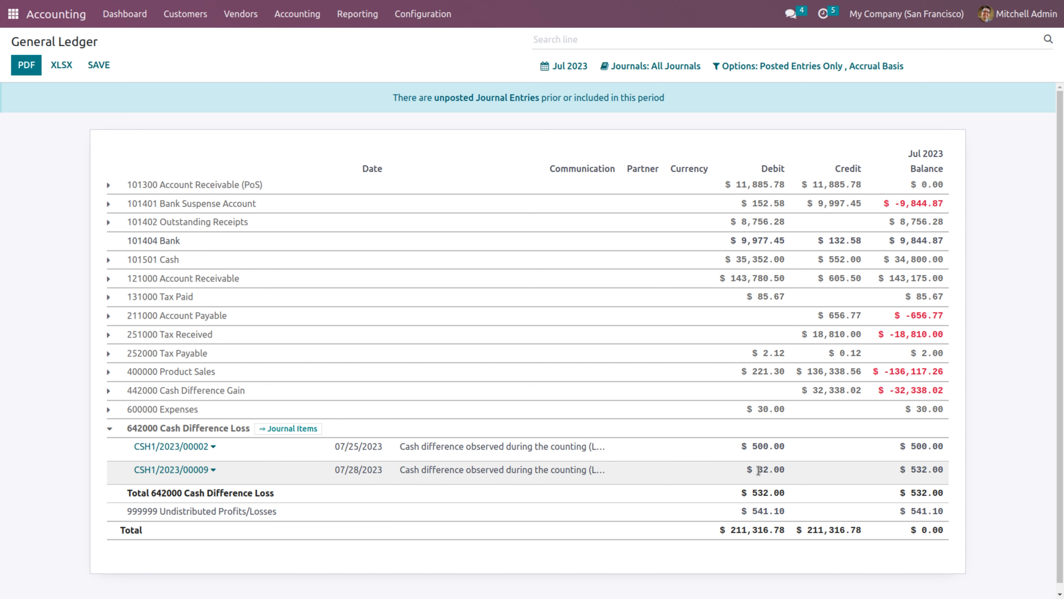
left_click_drag(757, 470, 782, 470)
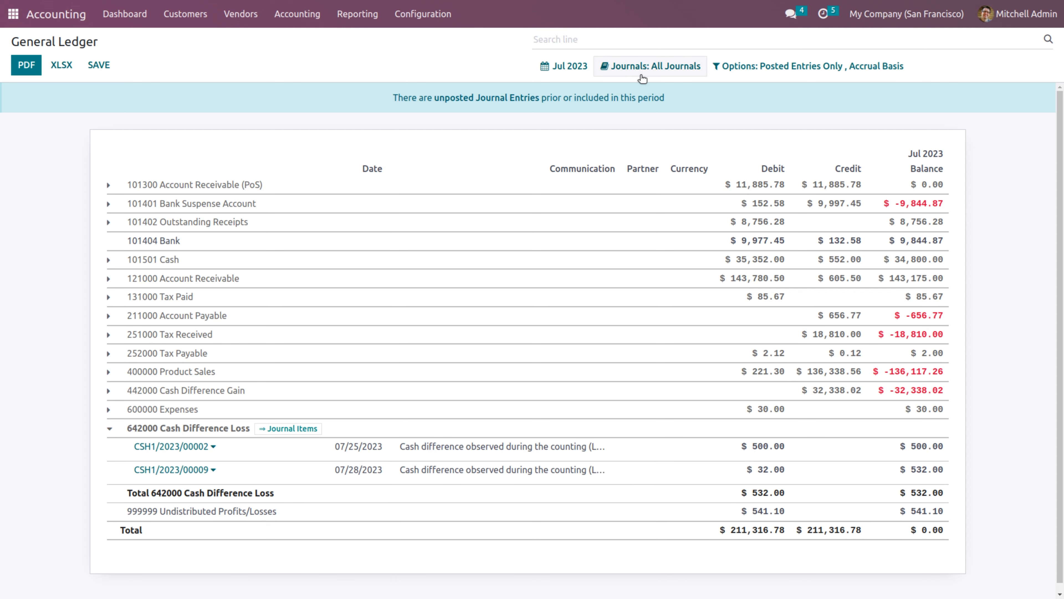
Filter the ledger to the Point of Sale journal, expand 101300 Account Receivable (PoS), then go home
left_click(661, 69)
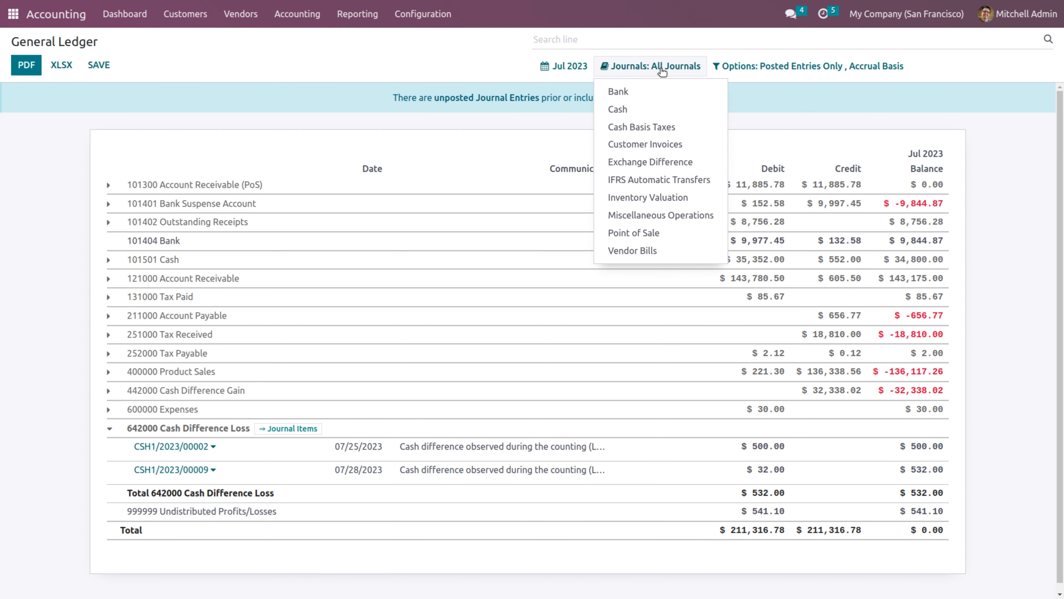
left_click(636, 233)
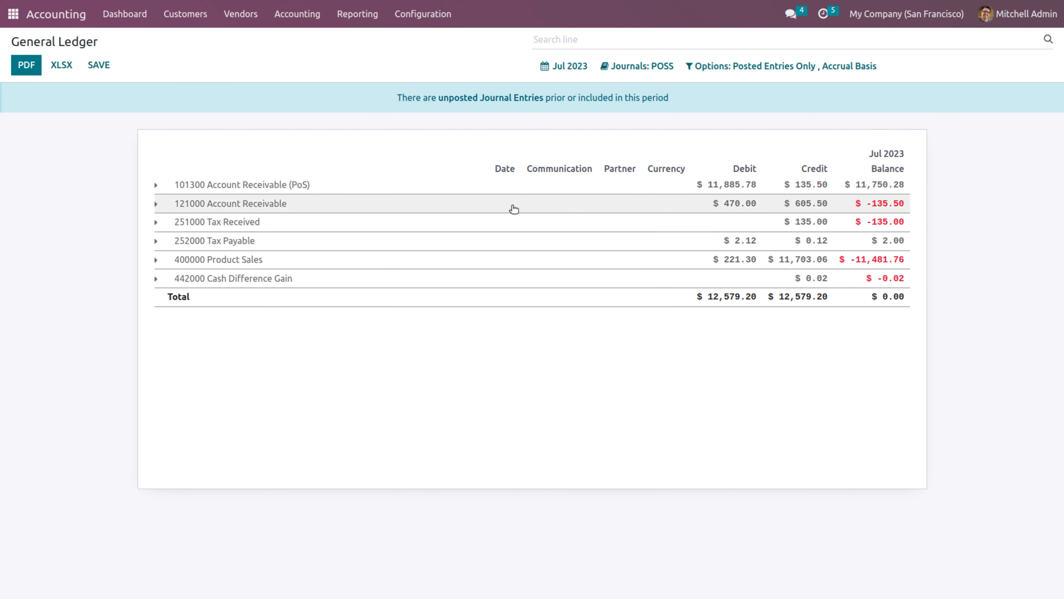
left_click(299, 186)
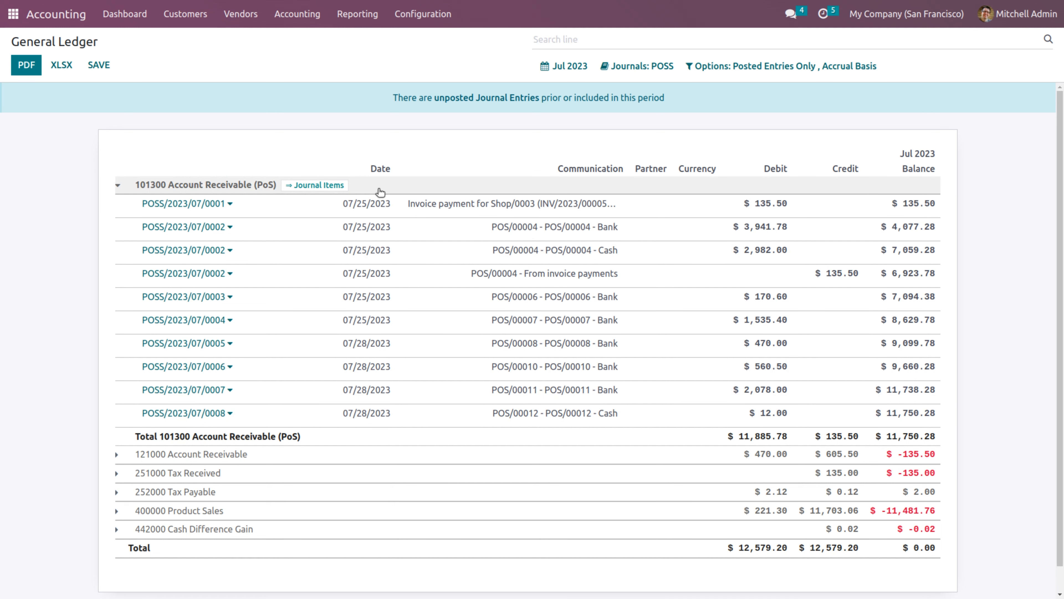
left_click(13, 14)
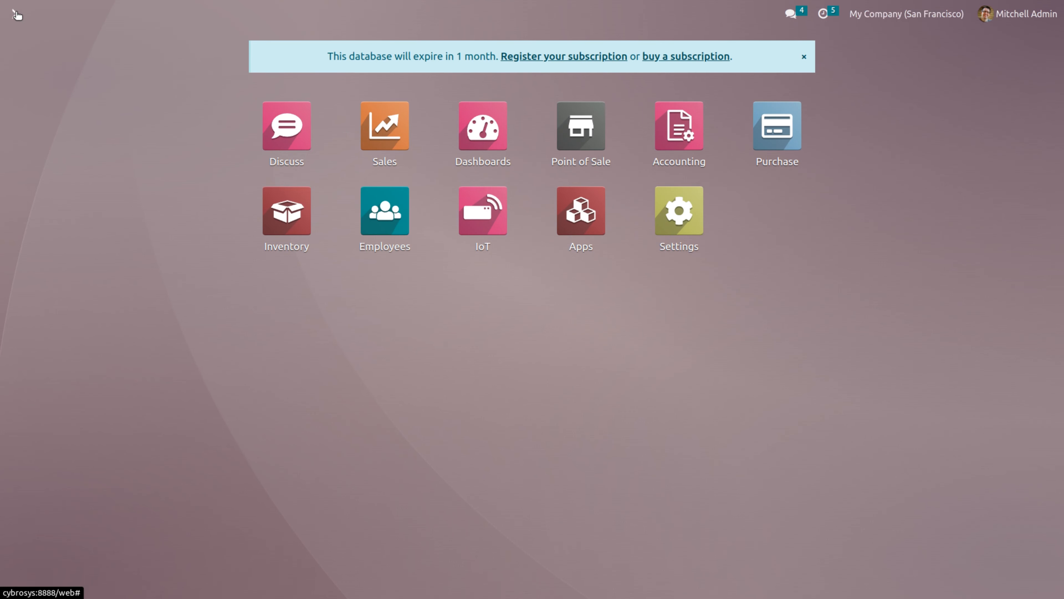
In Point of Sale Configuration > Settings, enable Allow Ship Later for the Shop and save
left_click(568, 159)
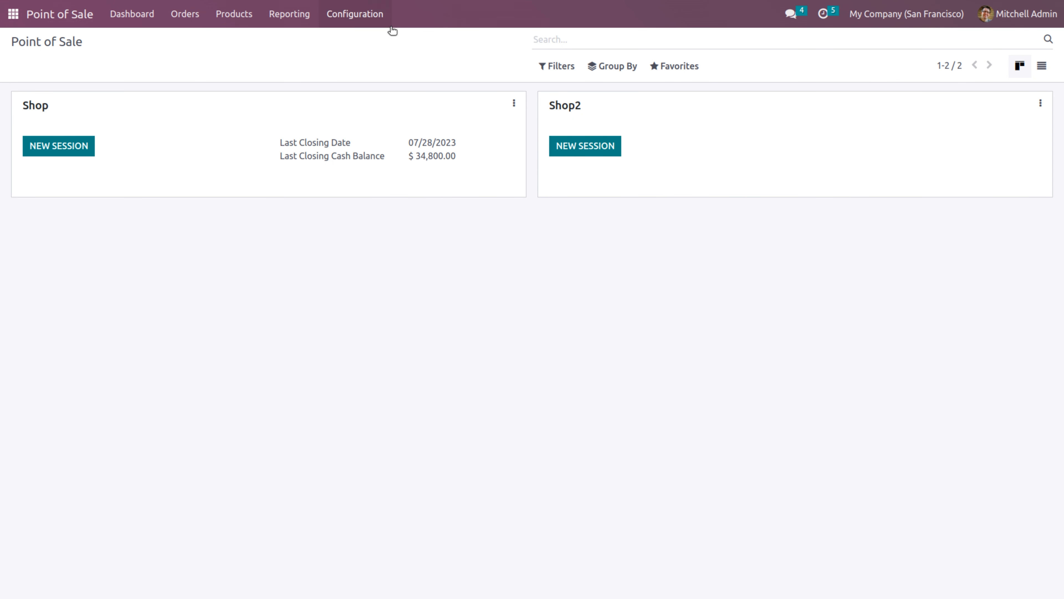
left_click(370, 21)
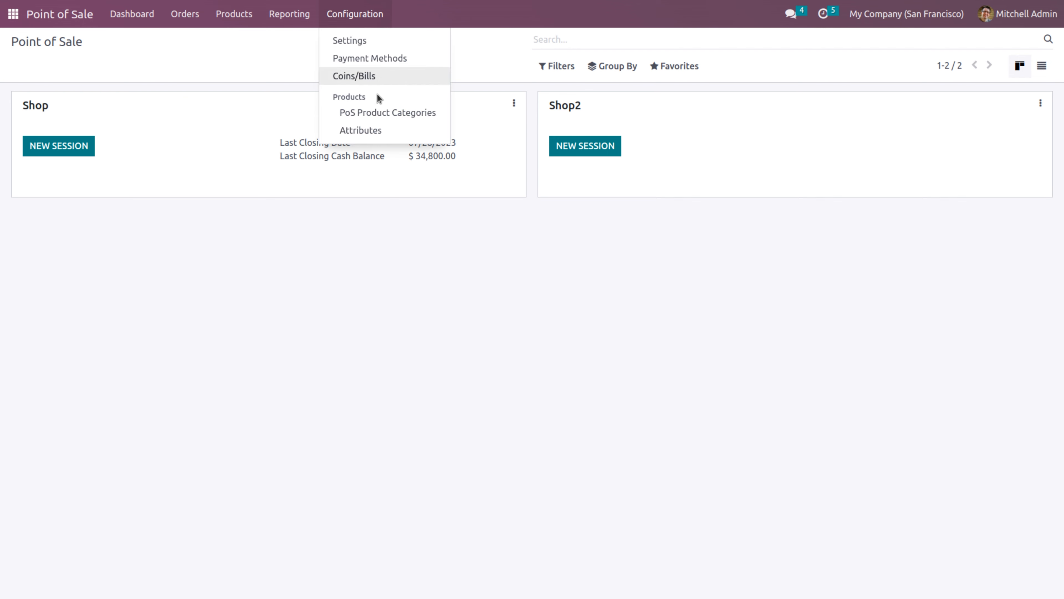
left_click(341, 41)
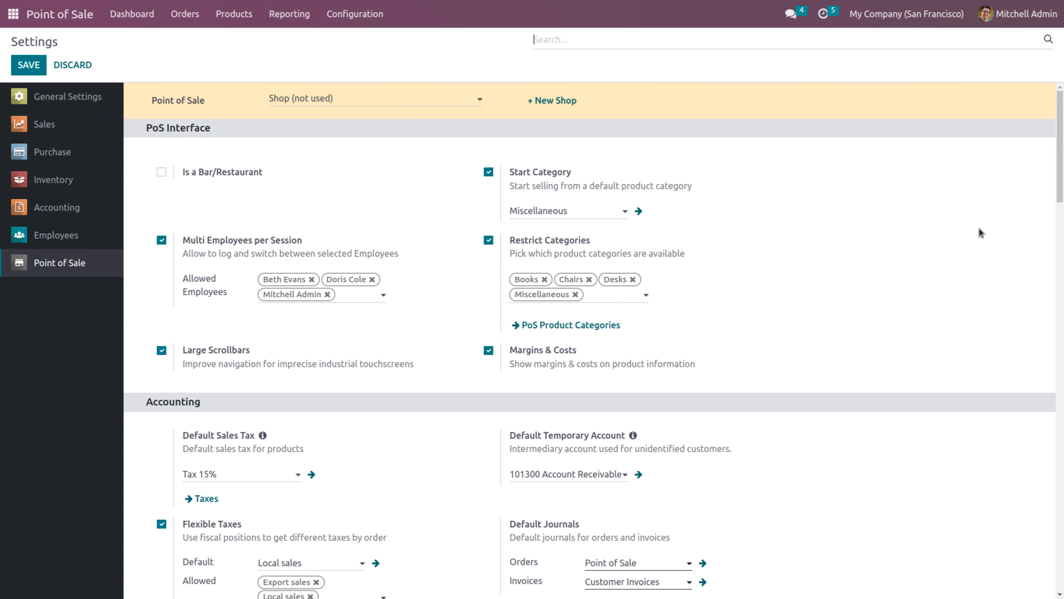
left_click_drag(1061, 147, 1062, 233)
left_click_drag(1063, 409, 1062, 540)
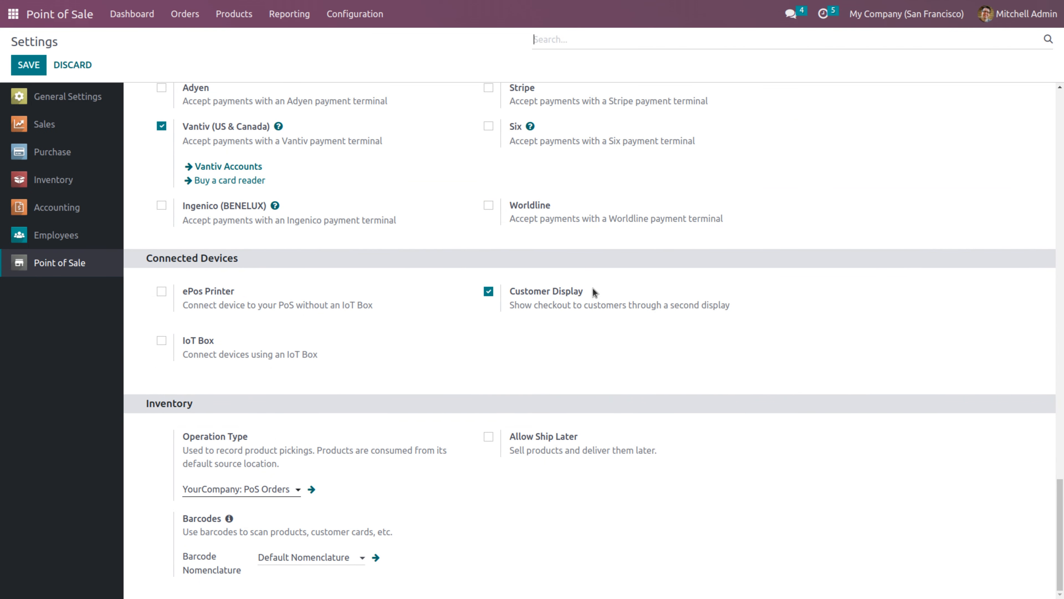
left_click_drag(1062, 498, 1062, 522)
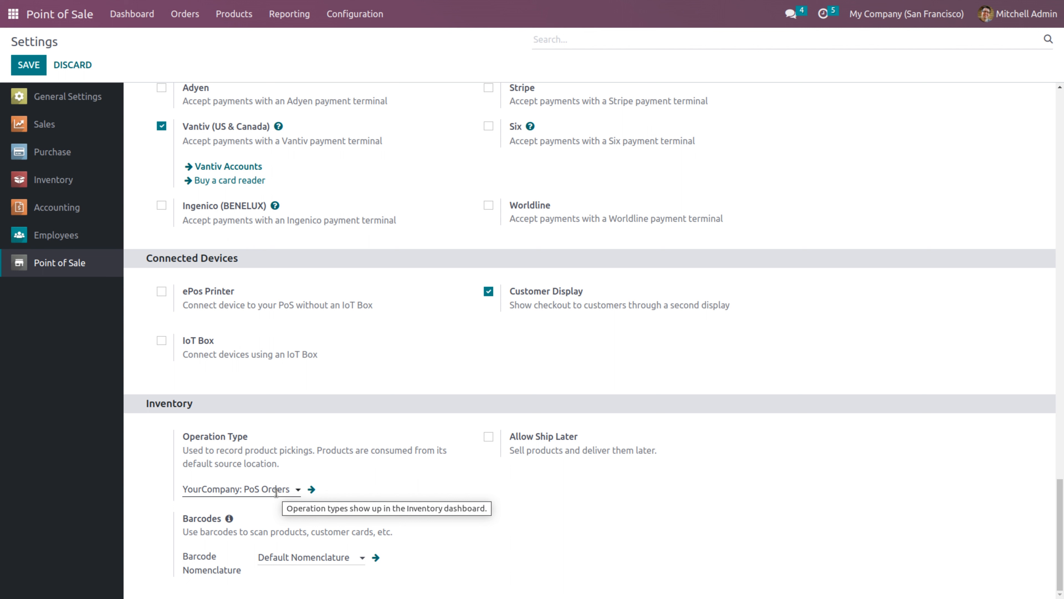
left_click(488, 437)
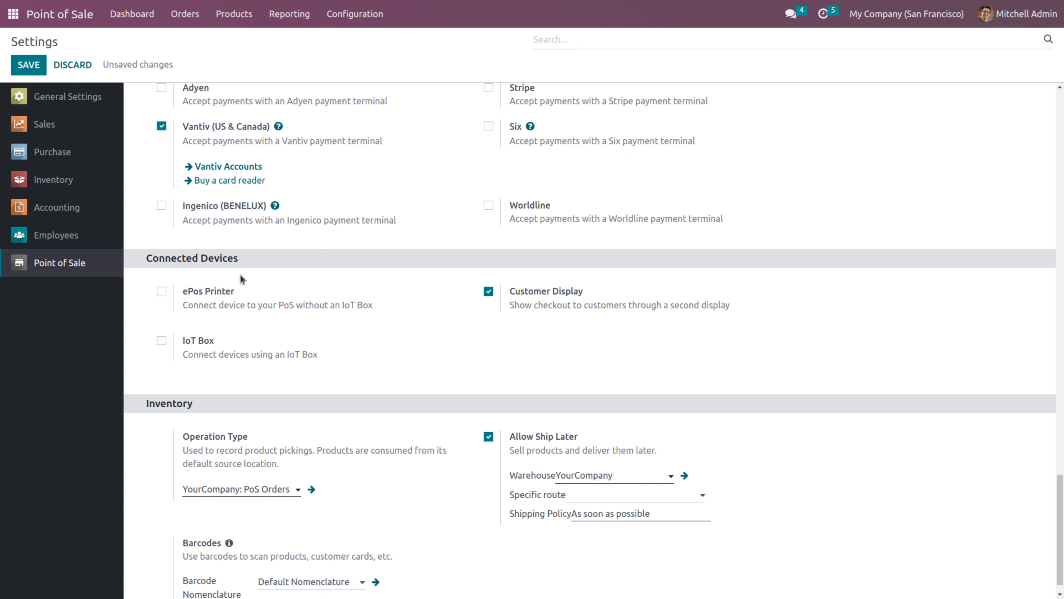
left_click(32, 67)
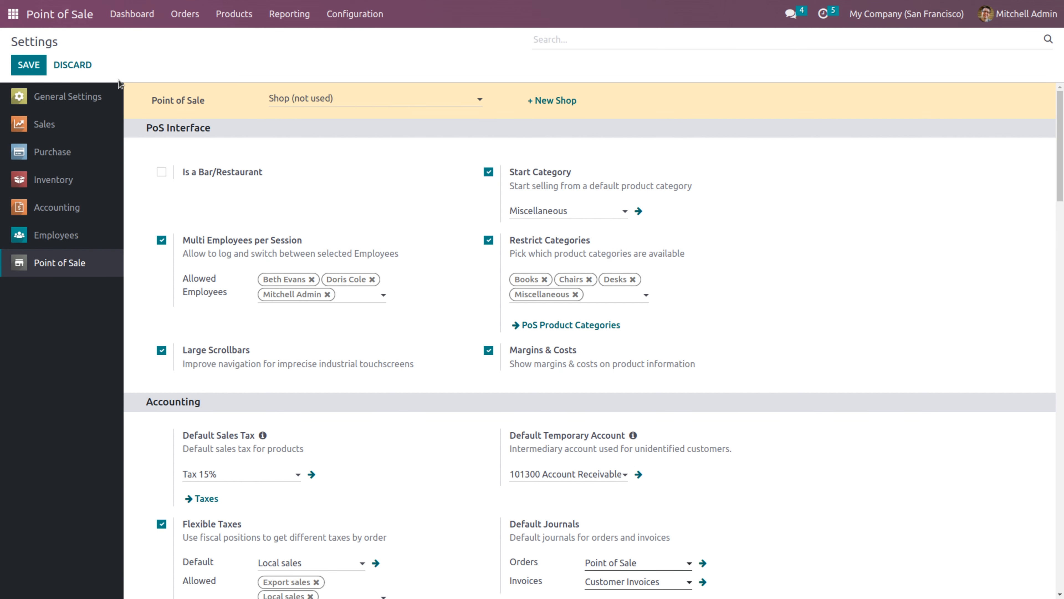
Activate developer mode from the General Settings page
left_click(93, 97)
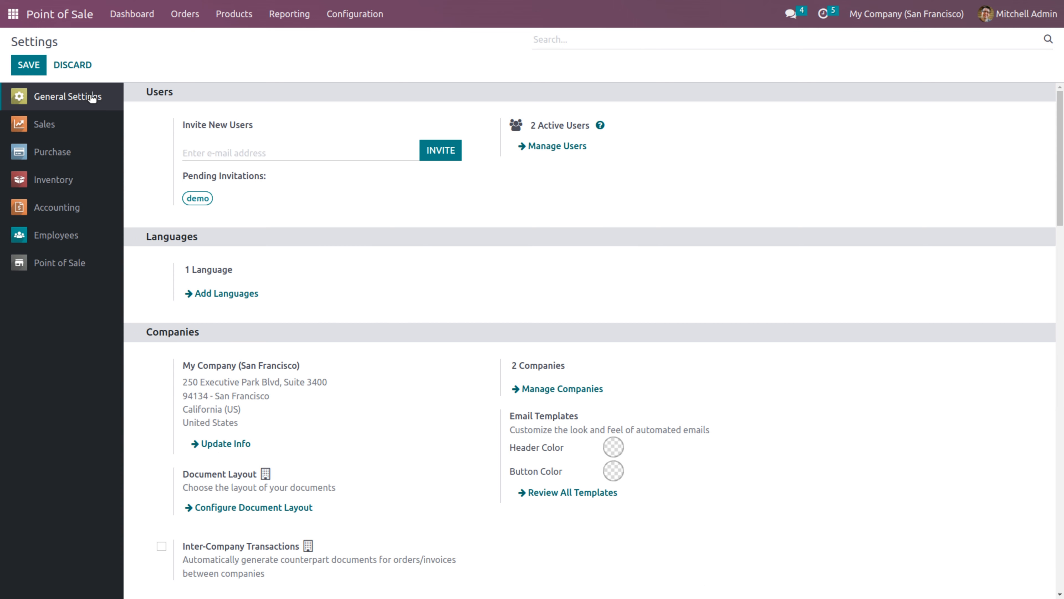
left_click_drag(1061, 175, 954, 532)
left_click(273, 385)
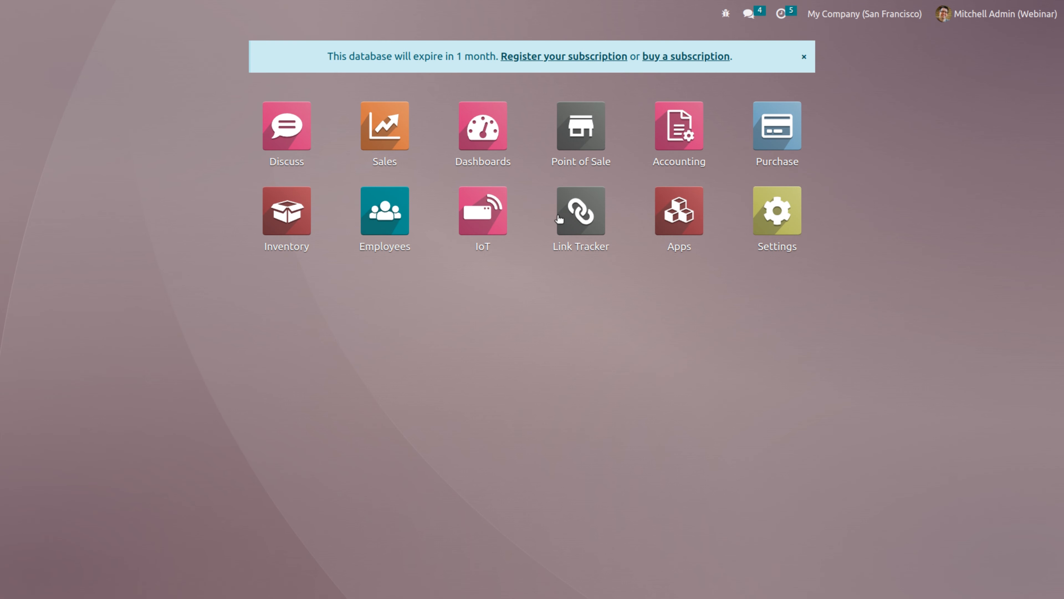
Save the Point of Sale settings, which now show the Inventory Management options
left_click(577, 151)
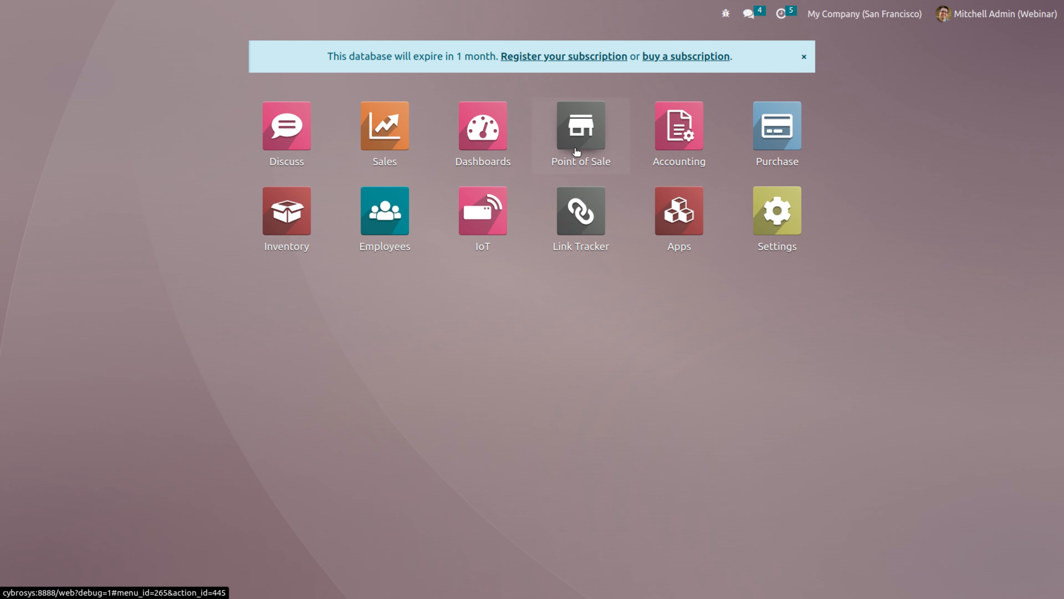
left_click(365, 21)
left_click(363, 42)
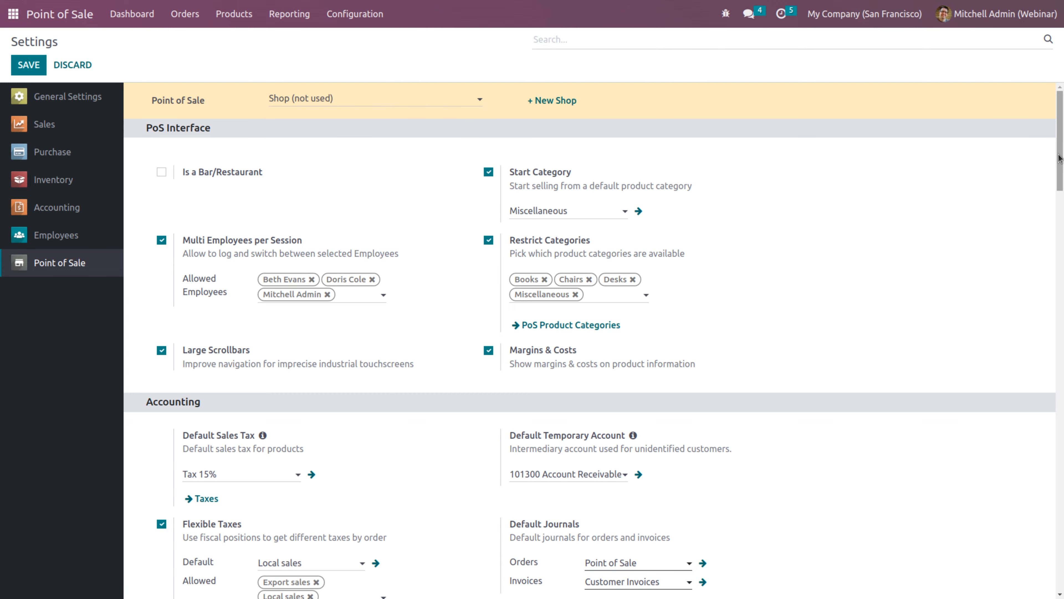
left_click_drag(1063, 159, 1062, 556)
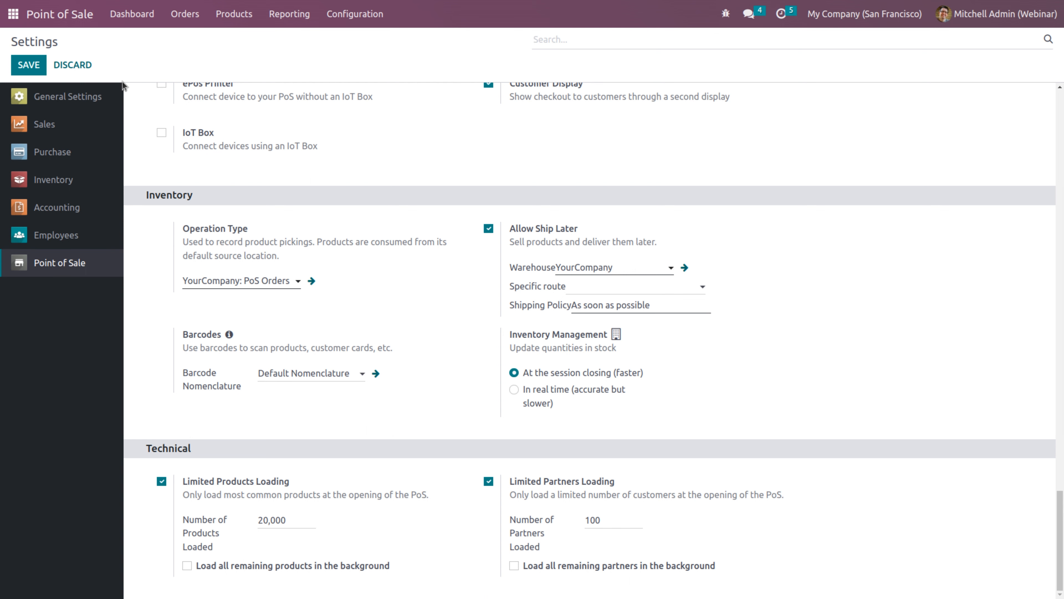
left_click(21, 72)
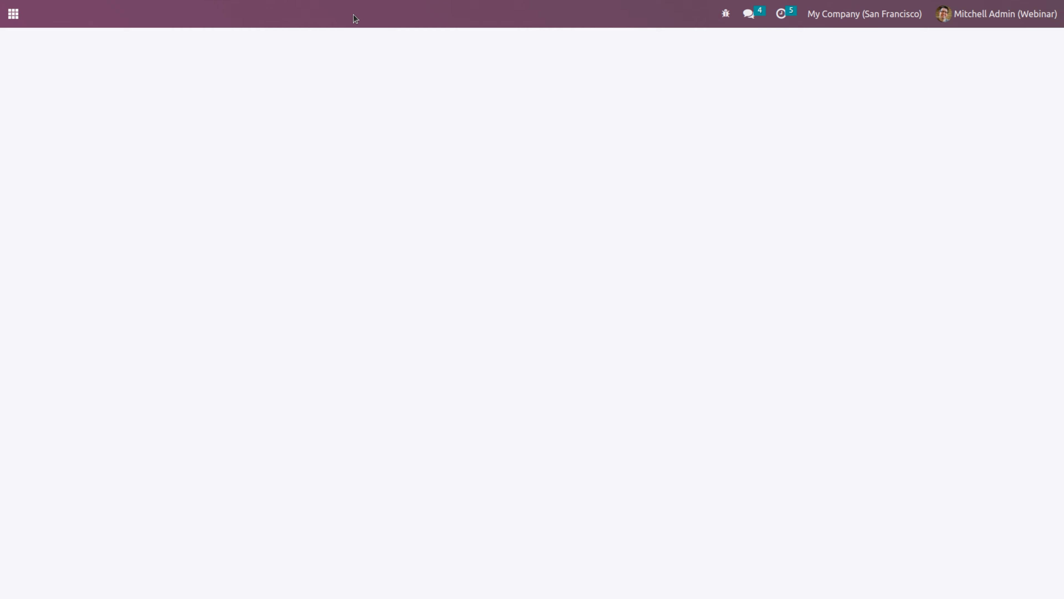
Switch the settings to Shop2 and set its stock quantities to update in real time
left_click(355, 102)
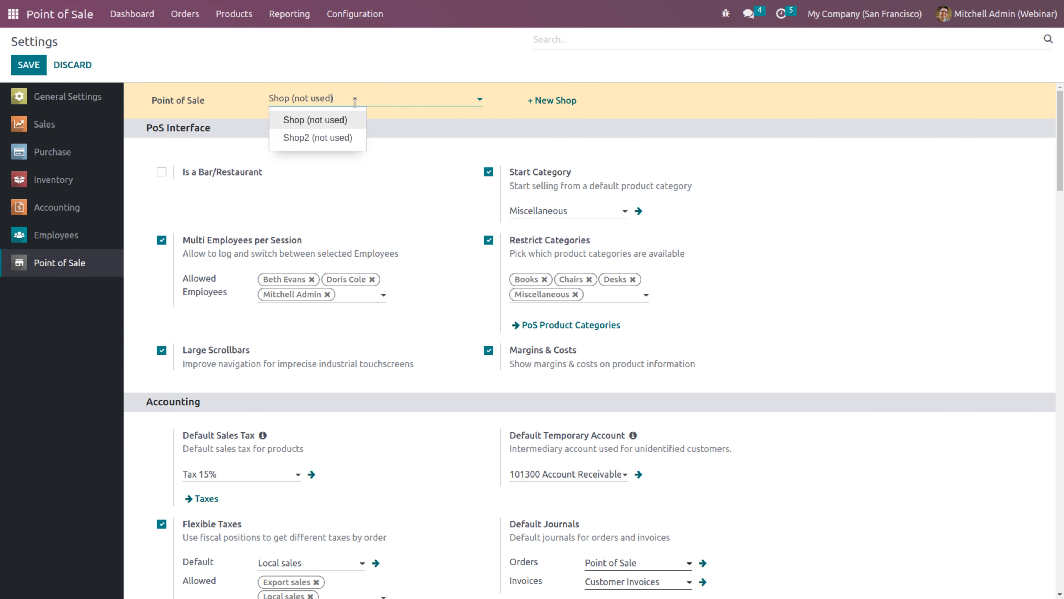
left_click(326, 141)
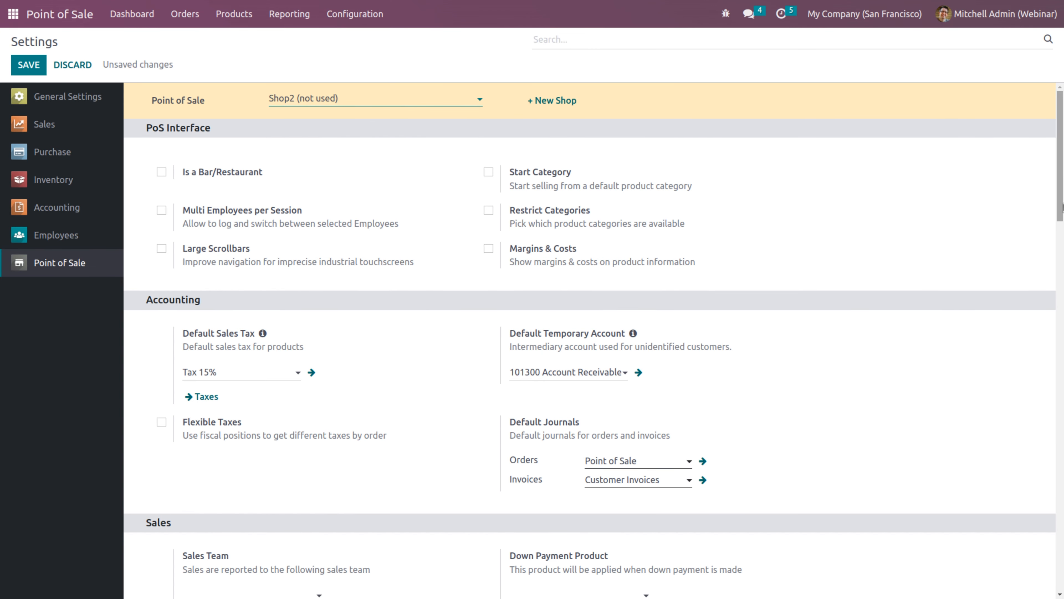
left_click_drag(1062, 189, 1062, 558)
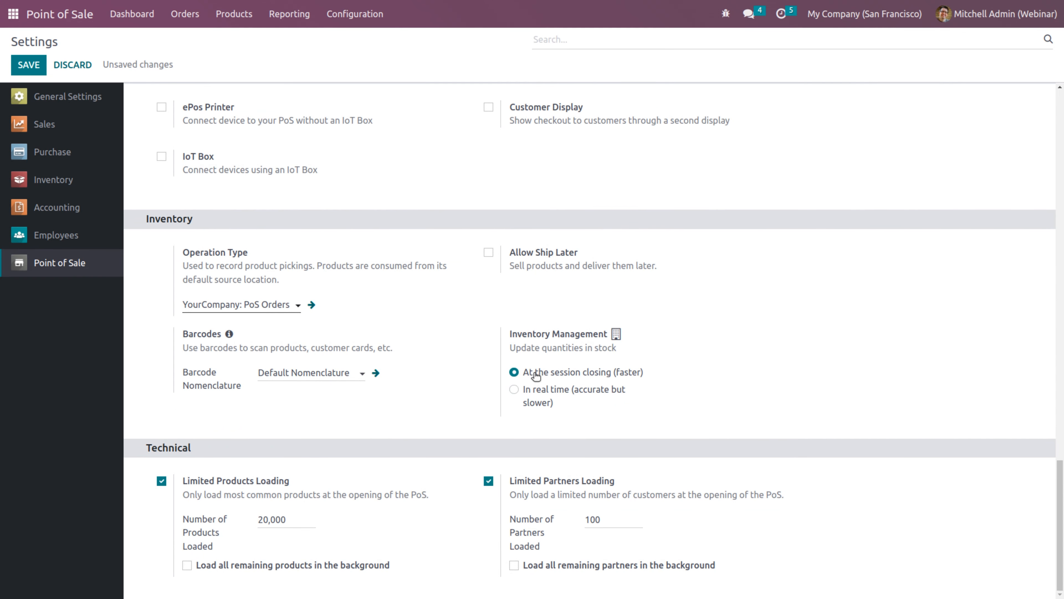
left_click(514, 390)
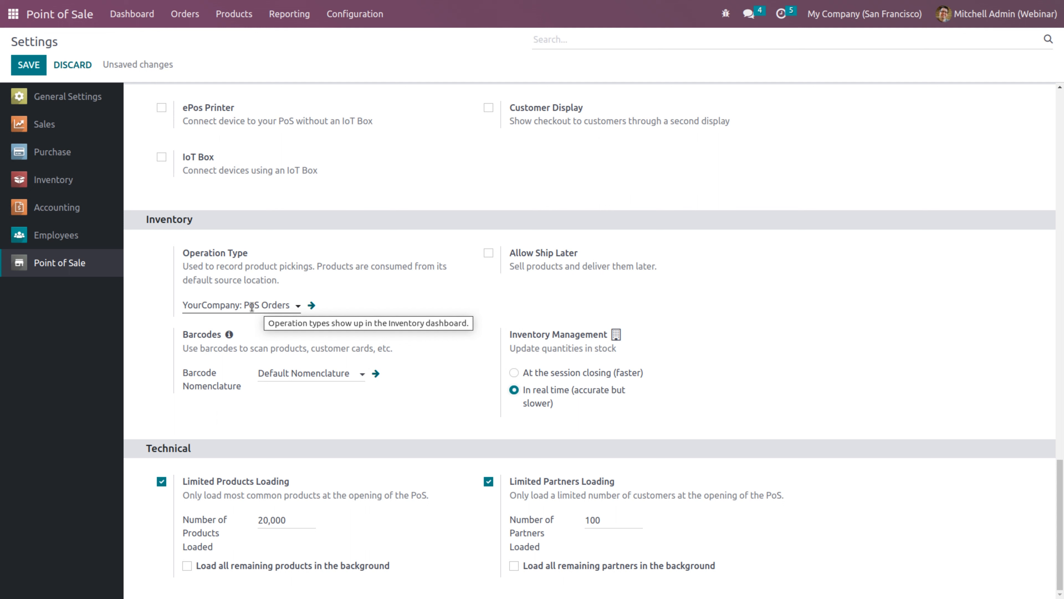
Save Shop2's settings and return to the home app menu
left_click(25, 65)
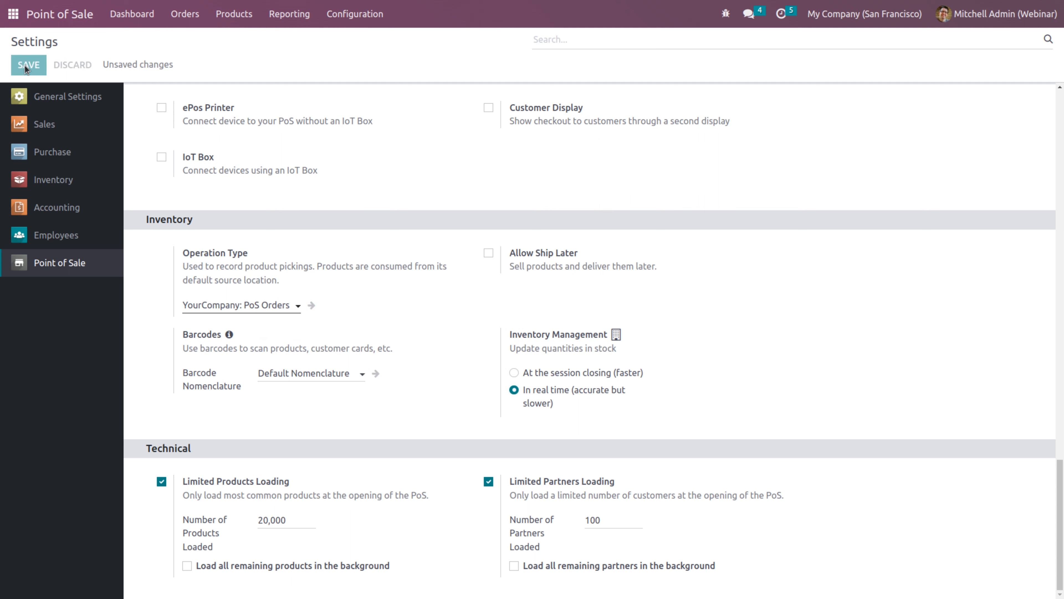
left_click(13, 14)
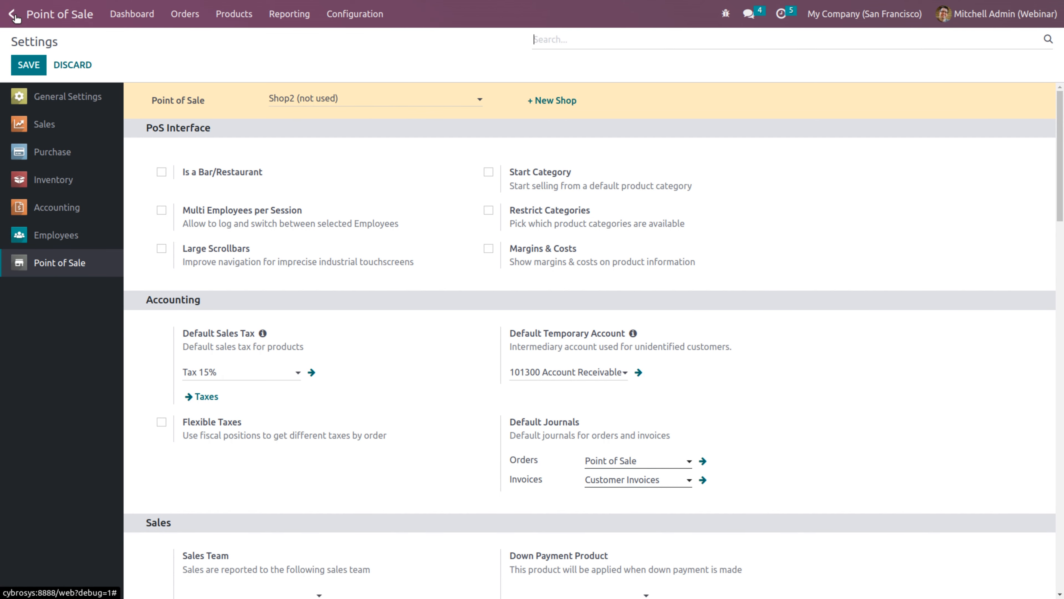
left_click(14, 15)
Find the Inventory app by typing 'inv' and open its Warehouses list
type("inv")
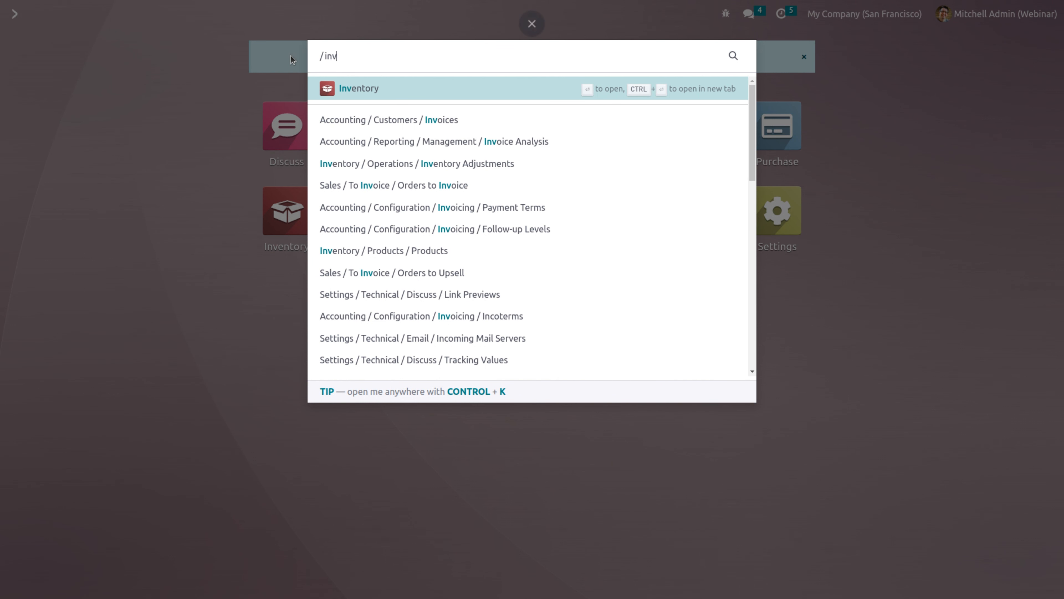
left_click(353, 94)
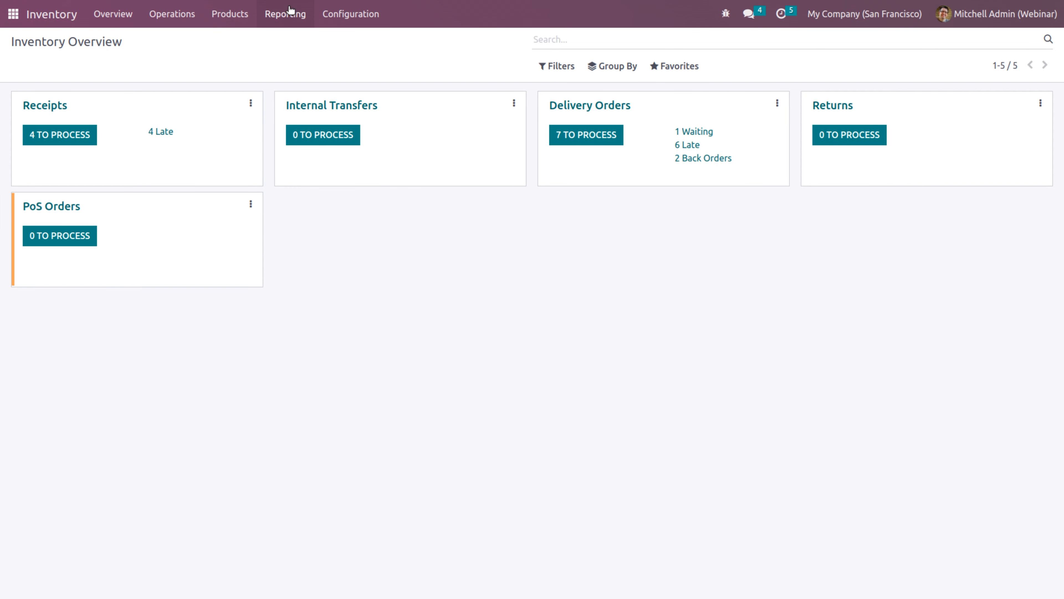
left_click(331, 15)
left_click(341, 79)
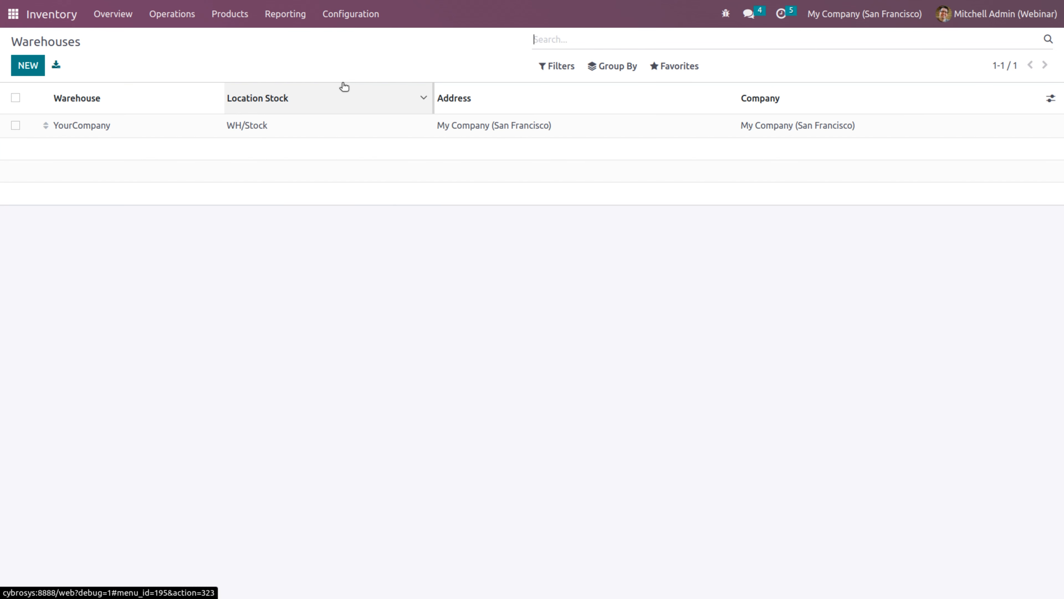
Create and save a new warehouse named 'warehouse # 2' with short name WH2
left_click(33, 70)
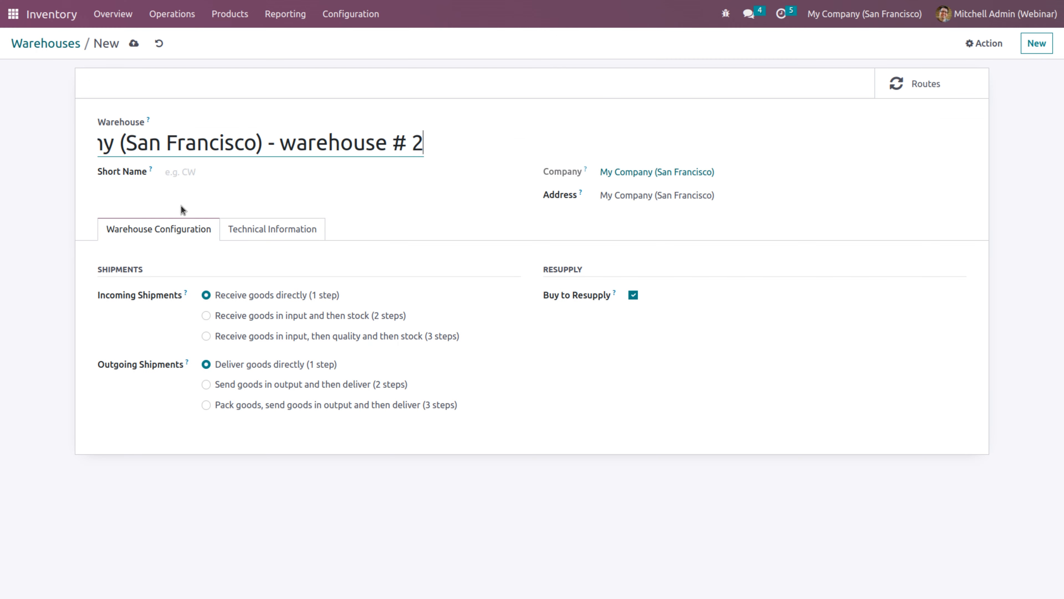
left_click_drag(279, 142, 68, 135)
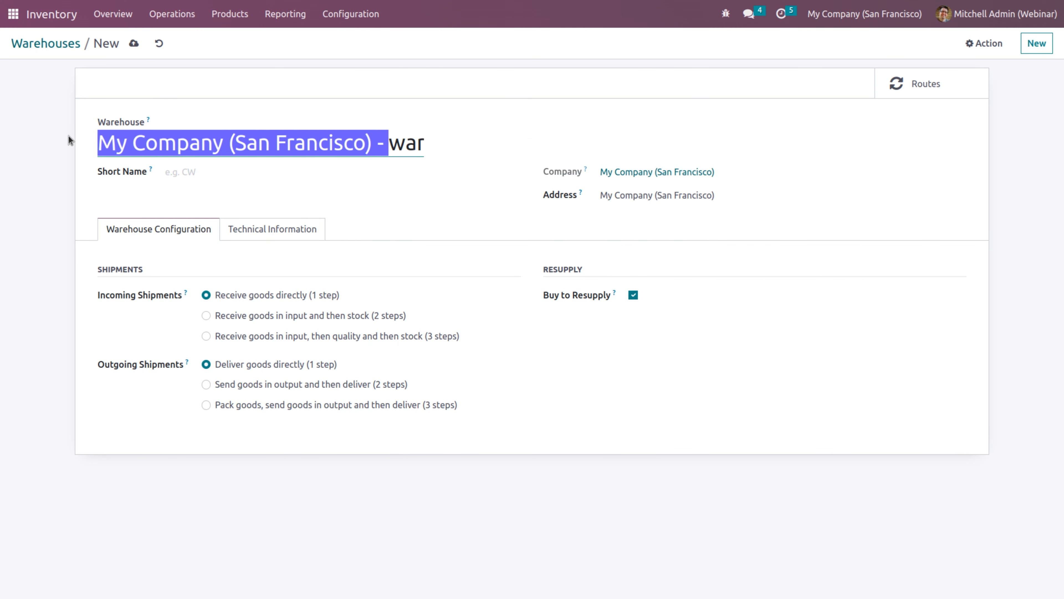
key("BackSpace")
left_click(222, 172)
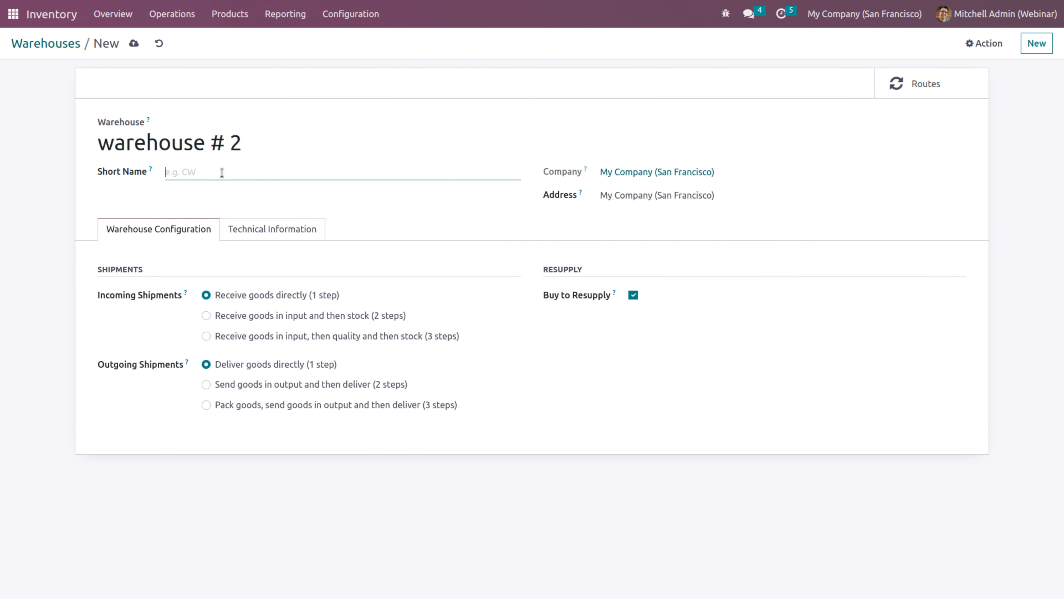
type("w")
key("BackSpace")
type("WH2")
left_click(134, 44)
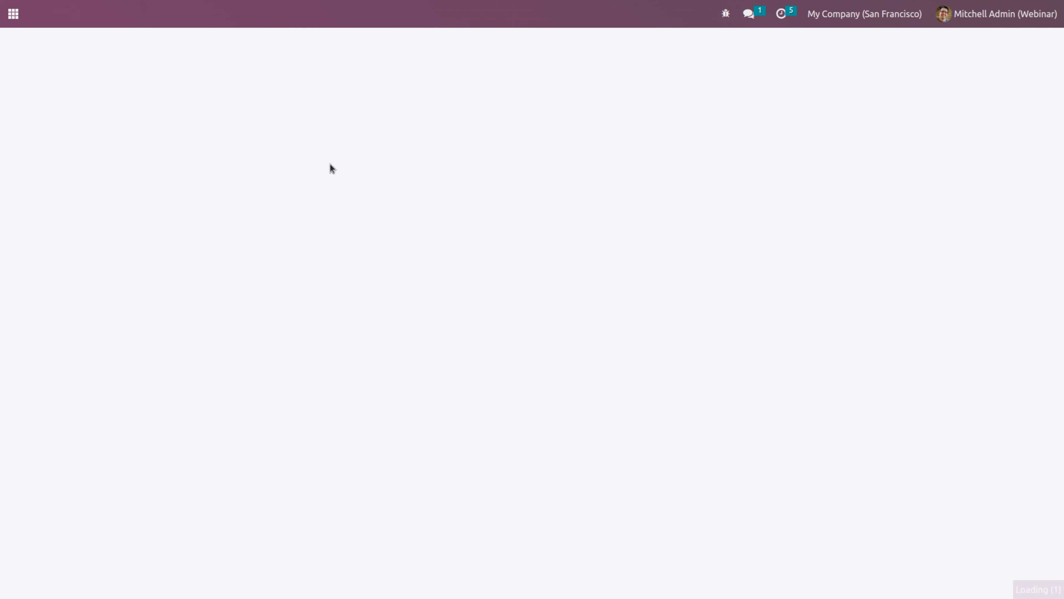
Check the Operations Types list, which now includes warehouse # 2: PoS Orders
left_click(340, 26)
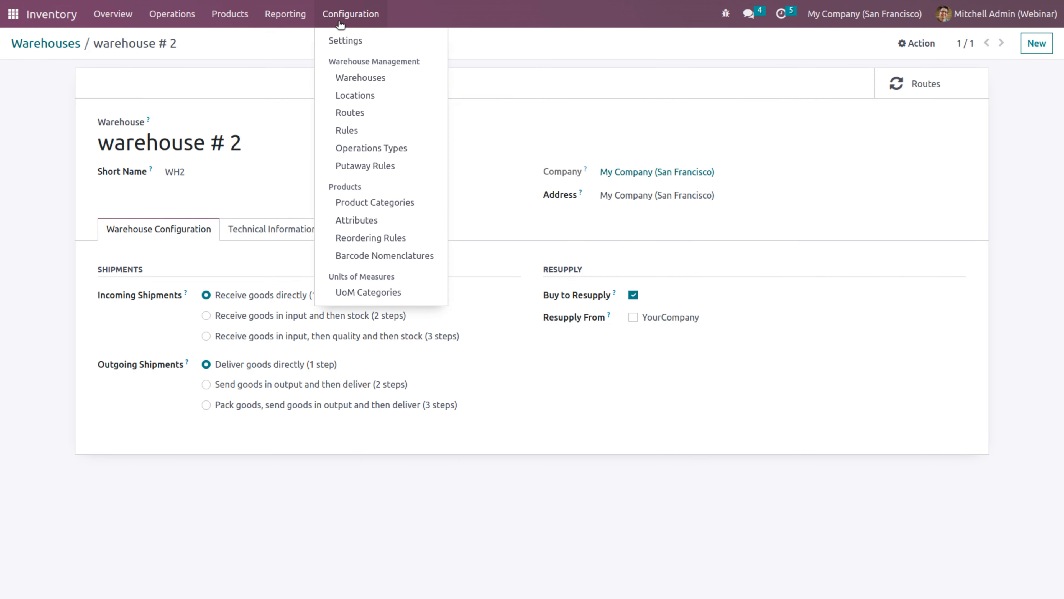
left_click(347, 151)
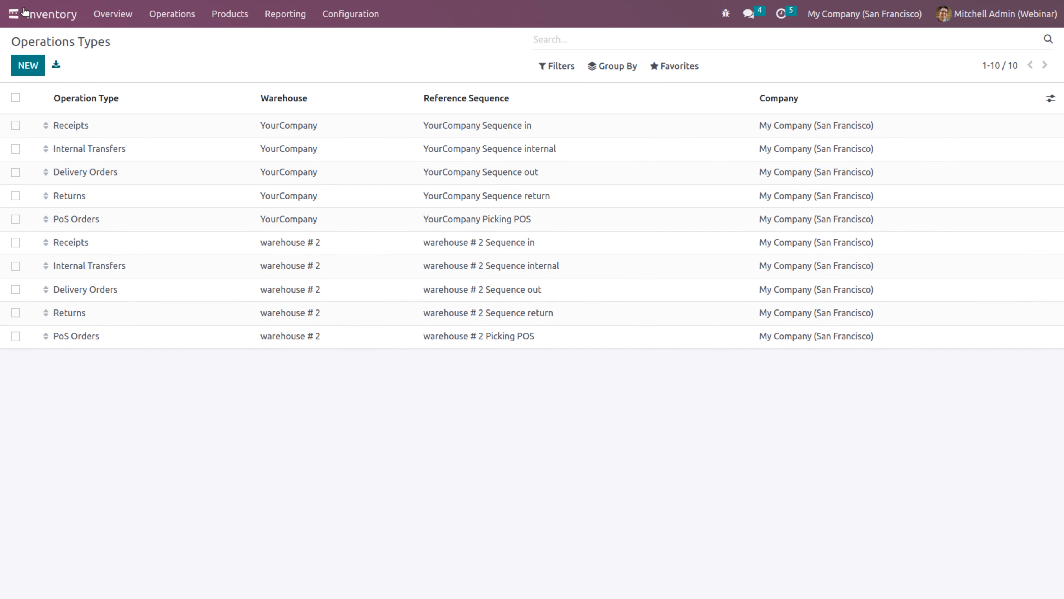
left_click(13, 13)
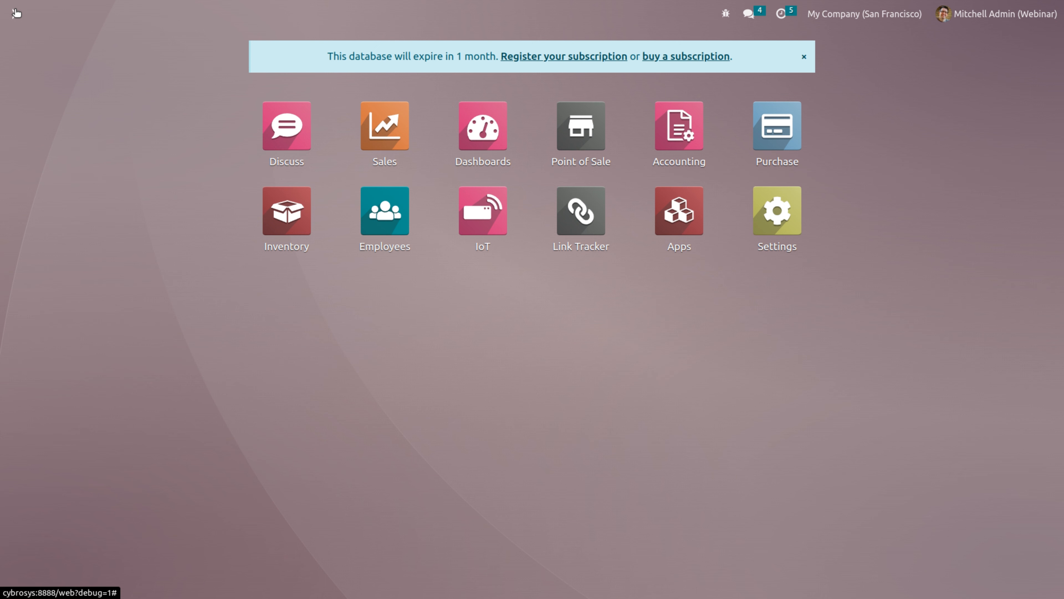
In Point of Sale settings, set Shop2's operation type to warehouse # 2: PoS Orders and save
left_click(549, 155)
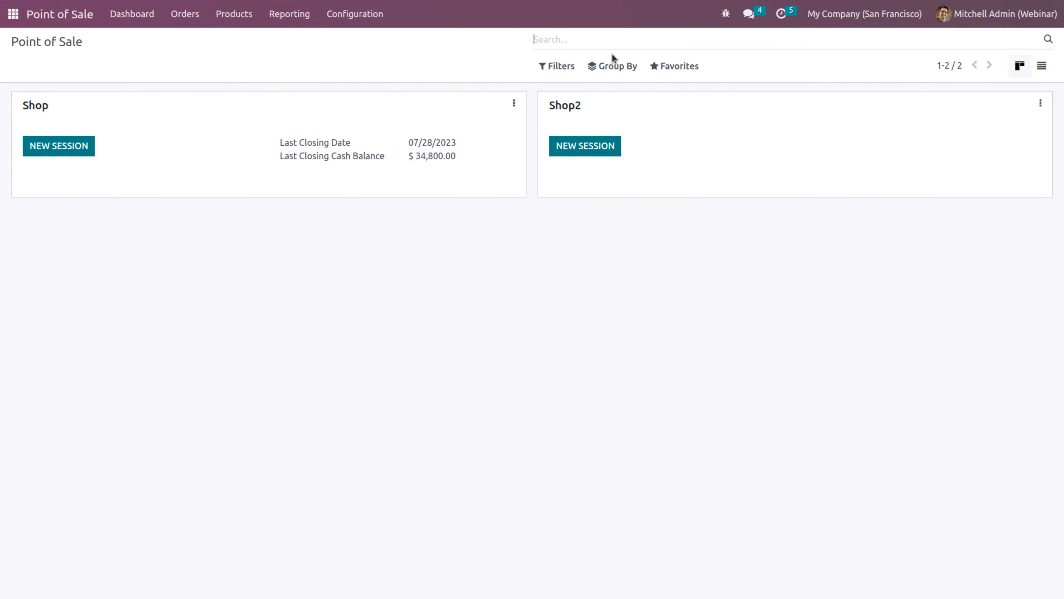
left_click(377, 17)
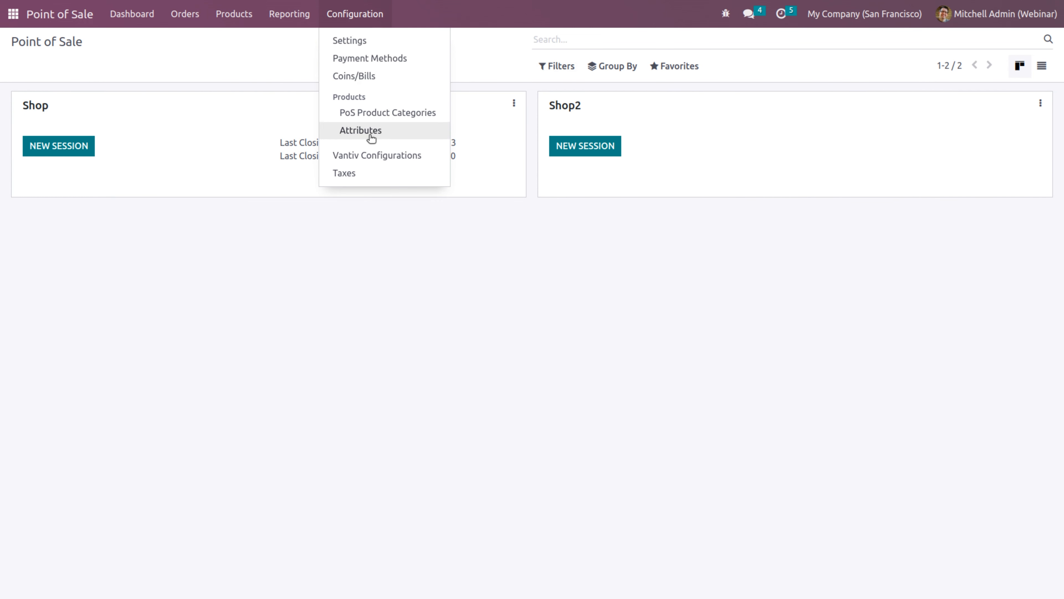
left_click(346, 37)
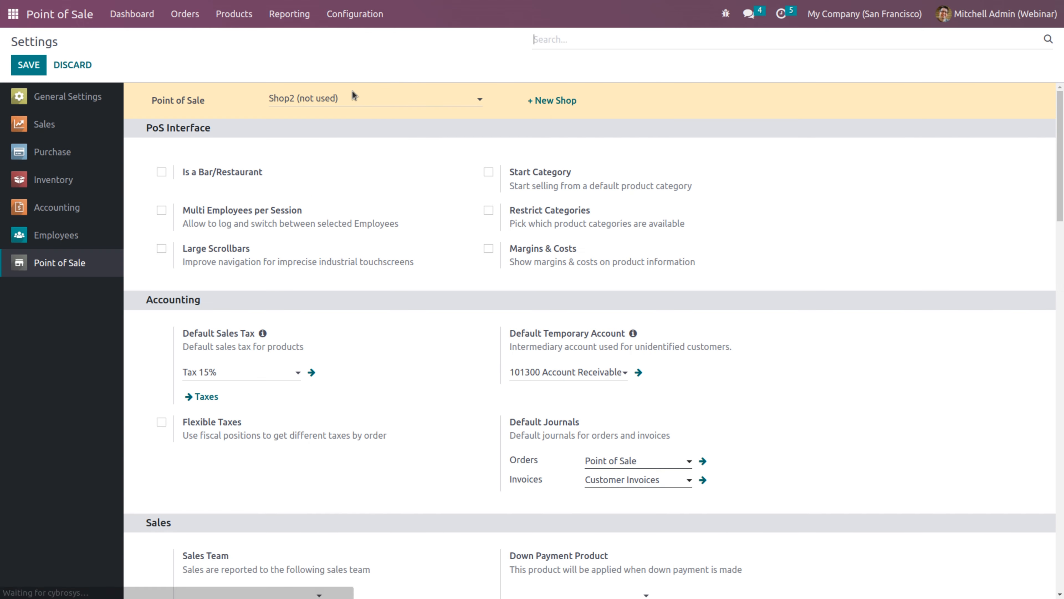
left_click_drag(1062, 143, 1062, 513)
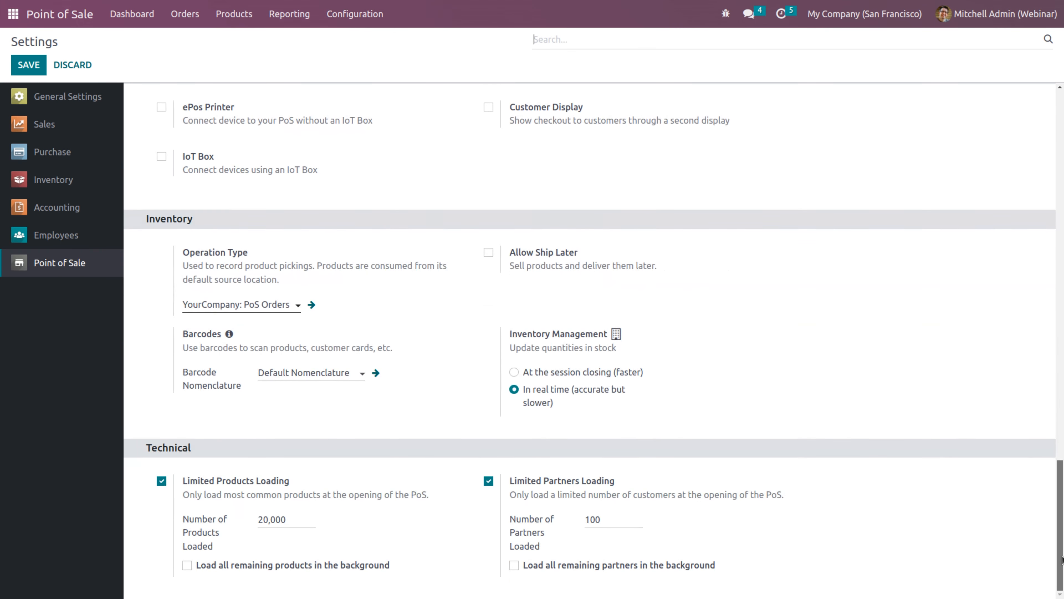
left_click(259, 305)
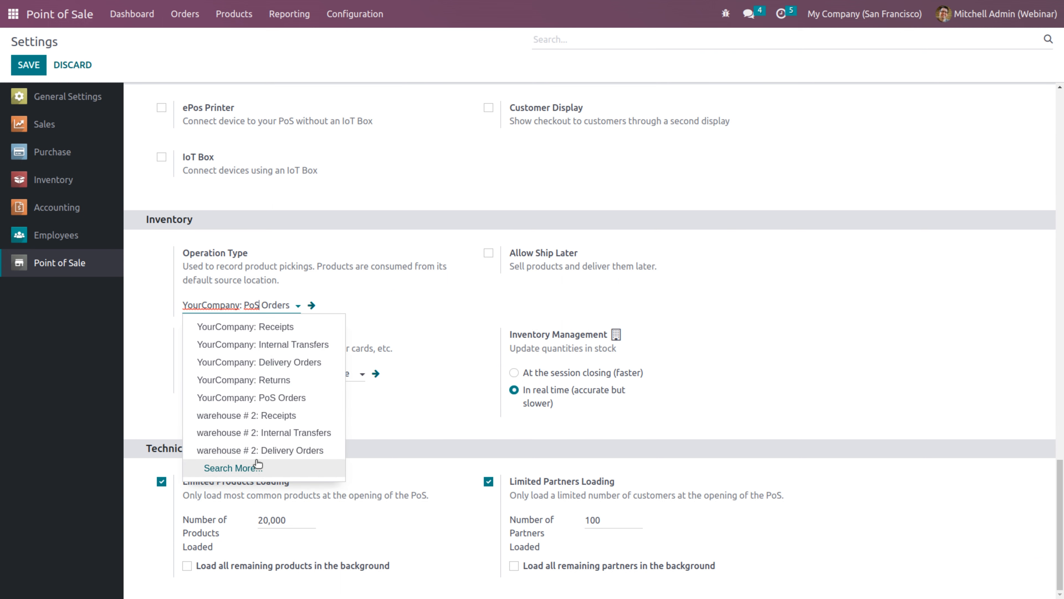
left_click(243, 468)
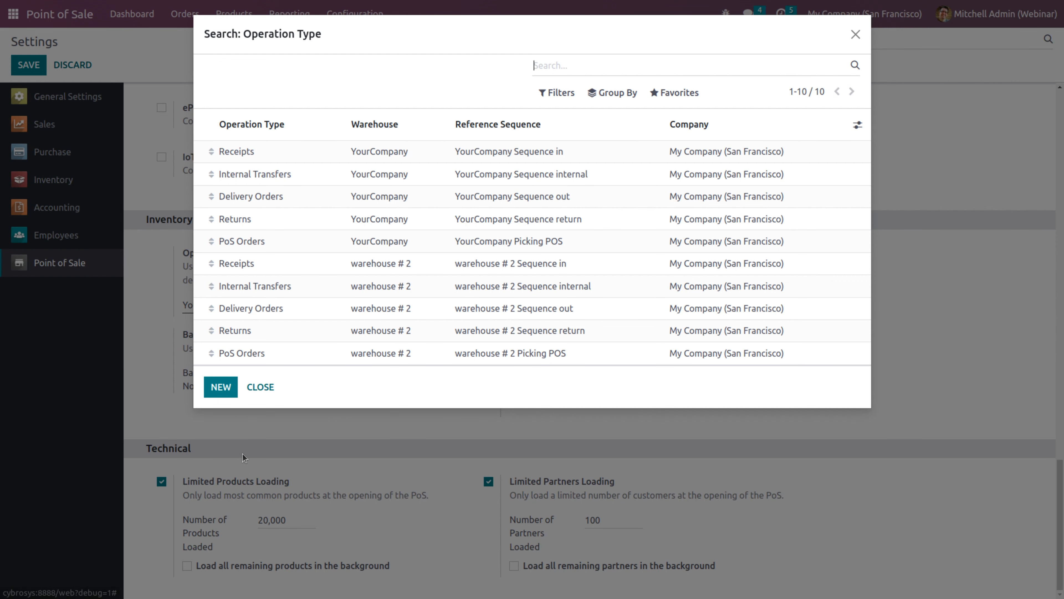
left_click(284, 354)
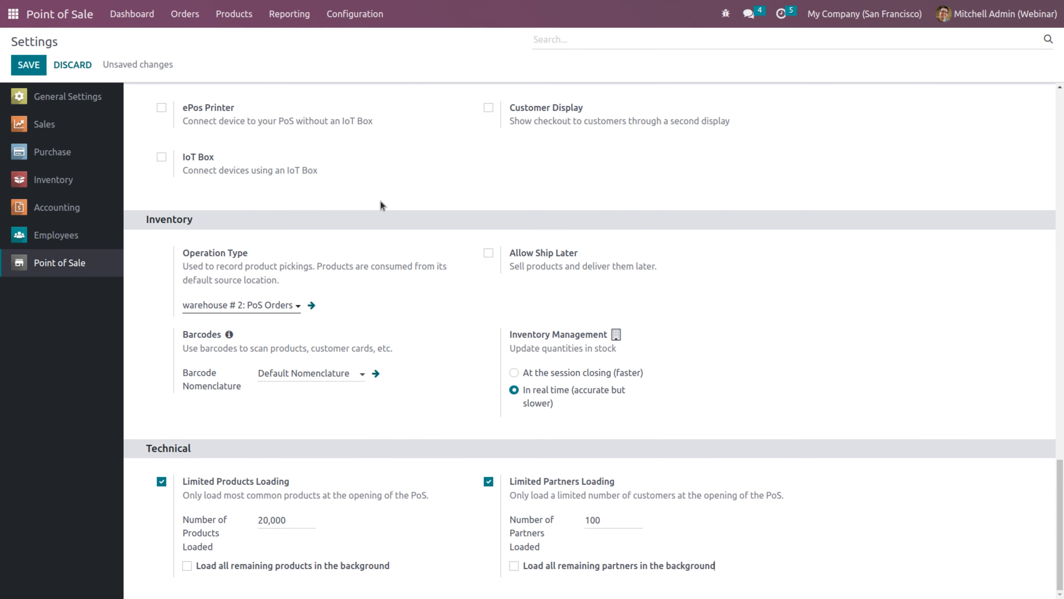
left_click(28, 67)
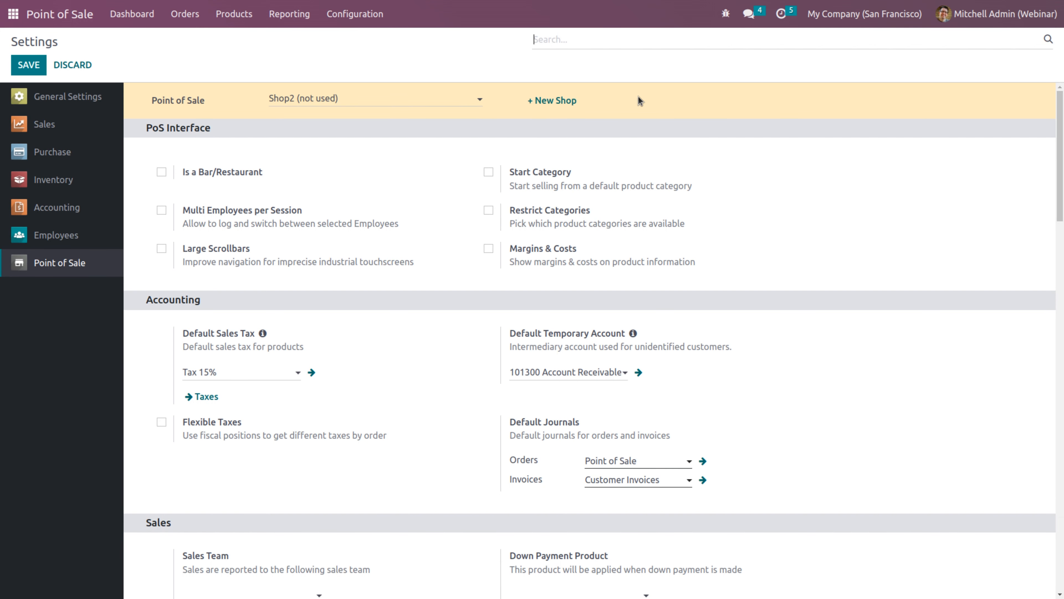
For Shop, load 5 products and 5 partners, load remaining partners in background, and save
left_click(382, 97)
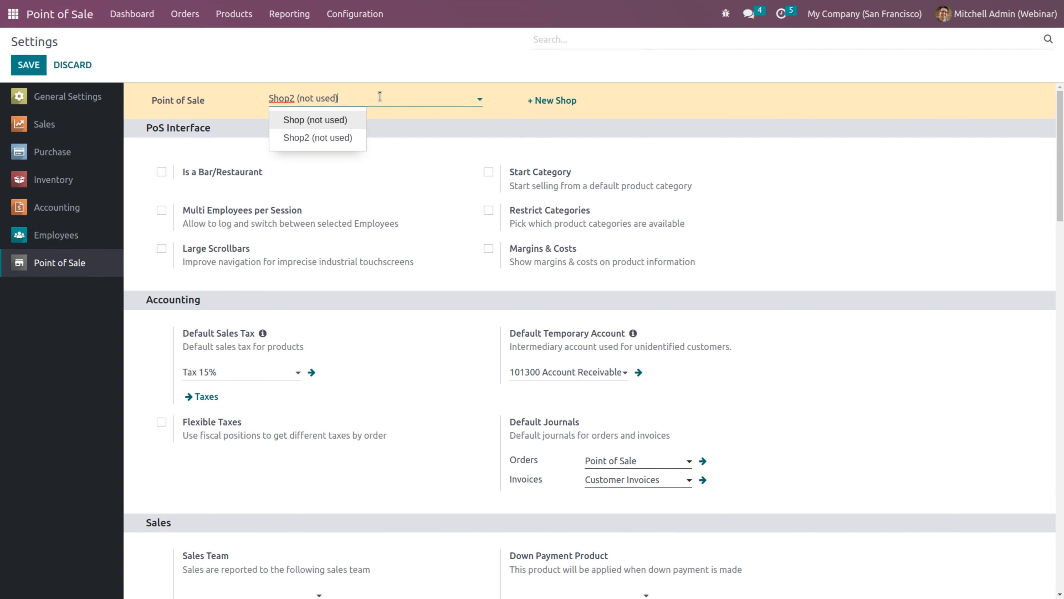
left_click(310, 121)
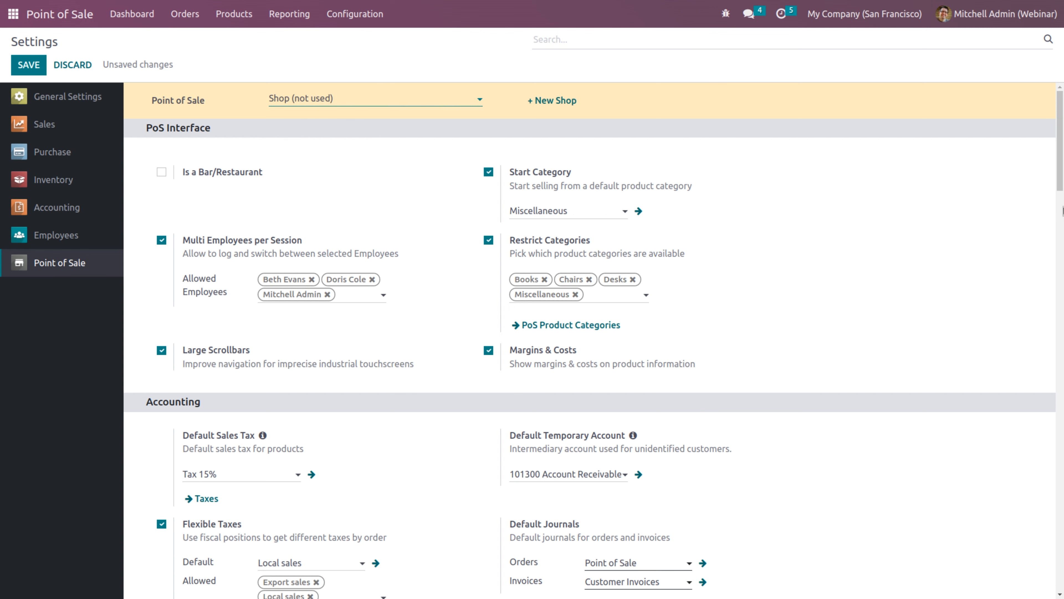
left_click_drag(1062, 211, 1061, 595)
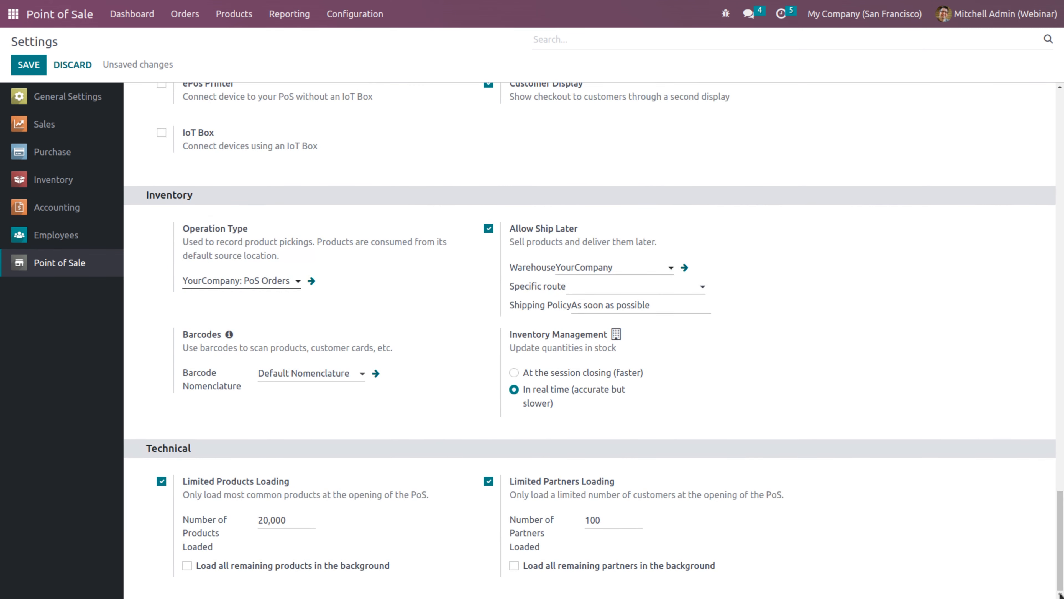
left_click(302, 517)
key("BackSpace")
left_click(615, 518)
key("BackSpace")
left_click(514, 566)
left_click(37, 65)
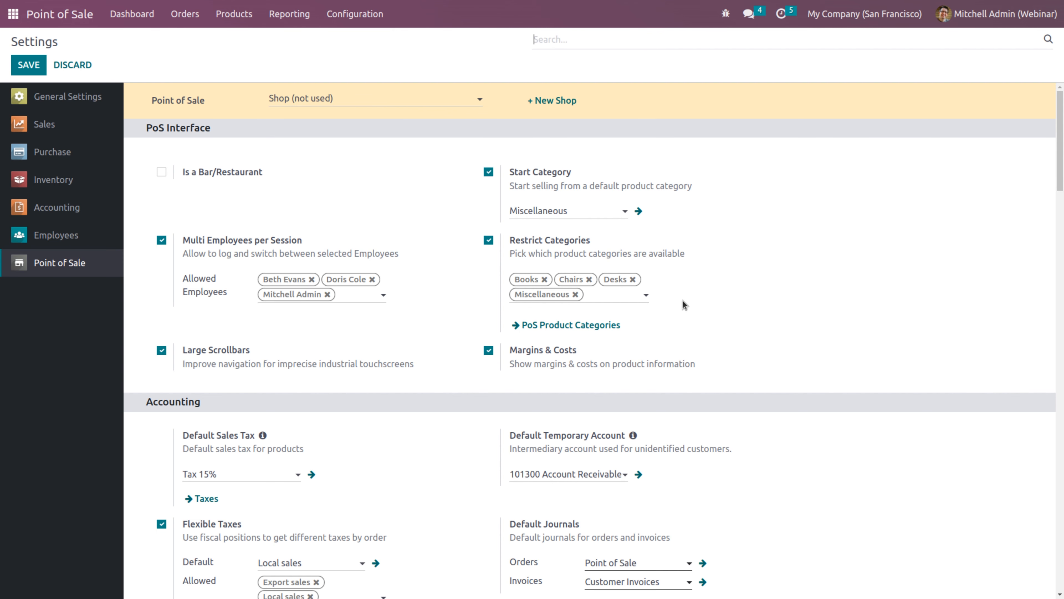
Make Shop update stock quantities at session closing and save
left_click_drag(1052, 154, 1062, 535)
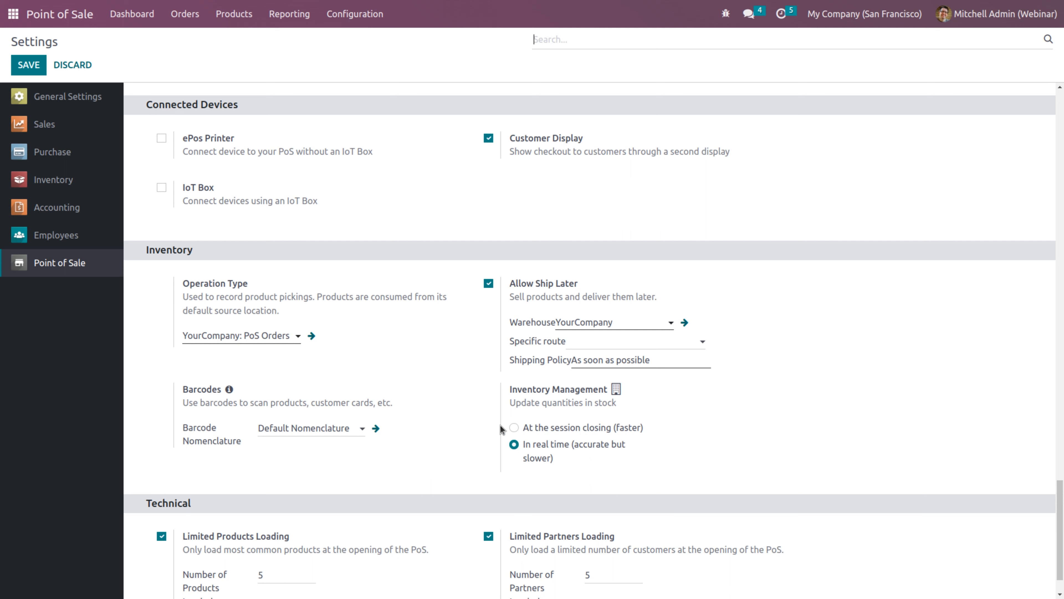
left_click(514, 428)
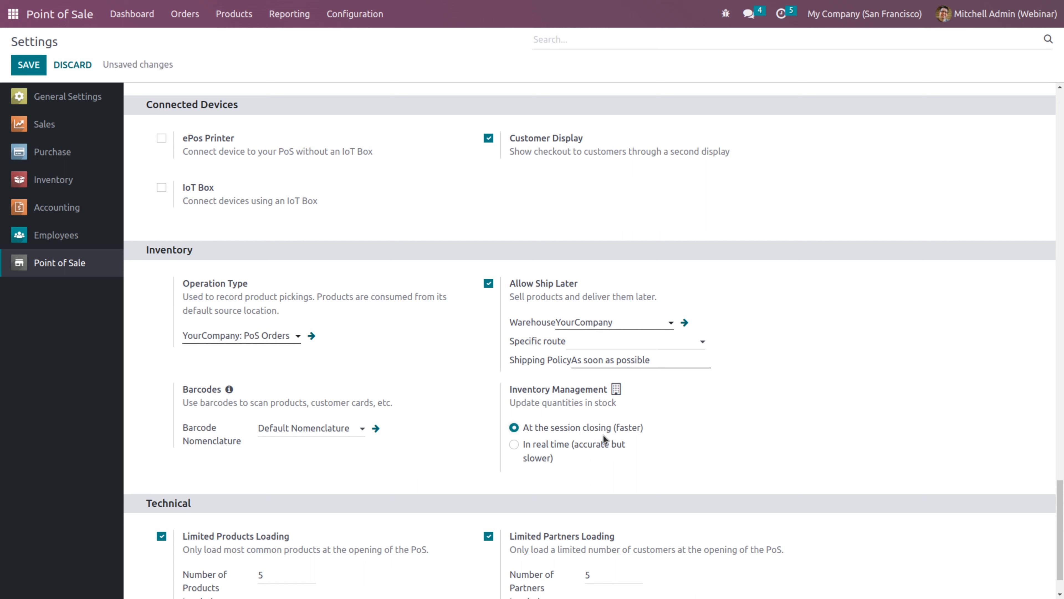
left_click(29, 65)
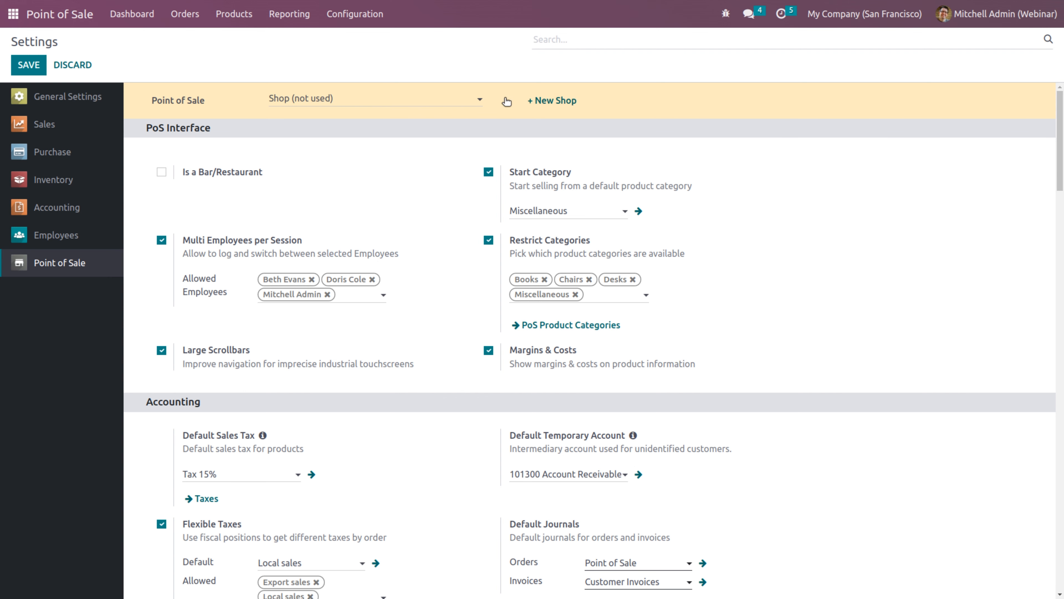
Switch the settings to Shop2, choose In real time stock updates, and save
left_click(417, 101)
left_click(318, 136)
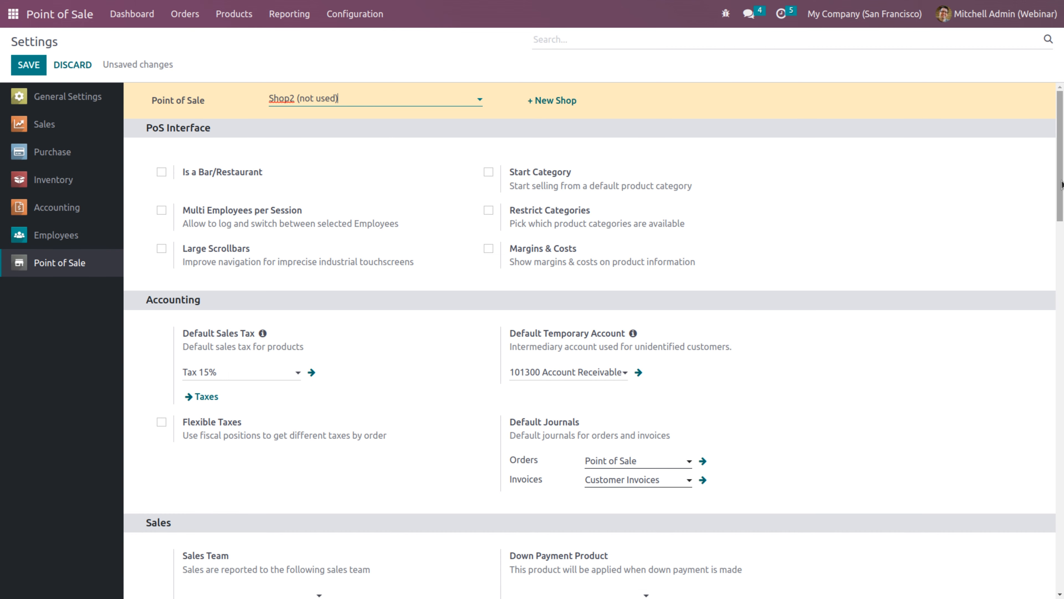
left_click_drag(1061, 184, 1062, 575)
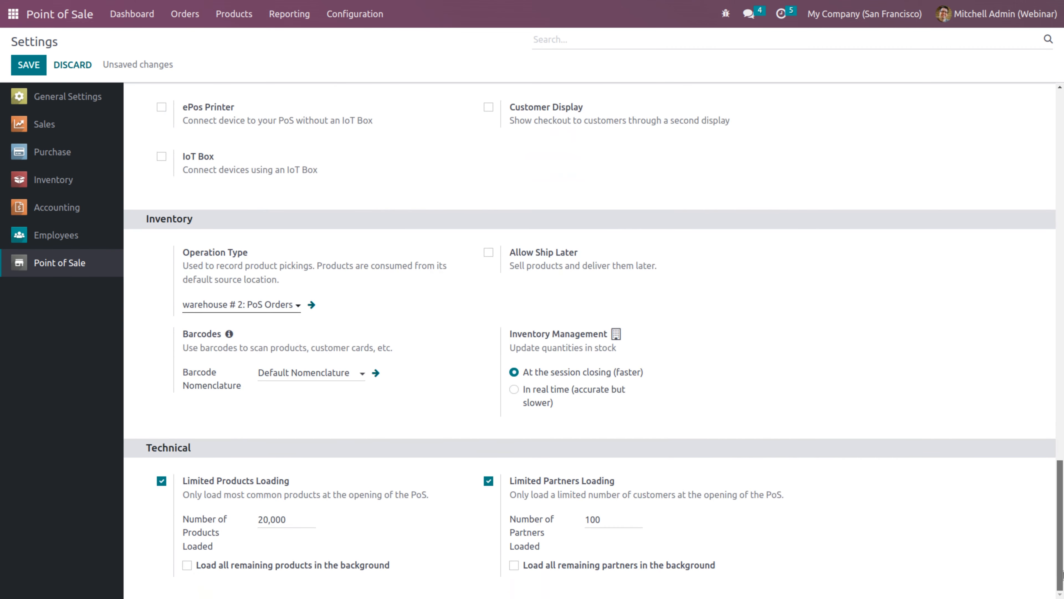
left_click(514, 390)
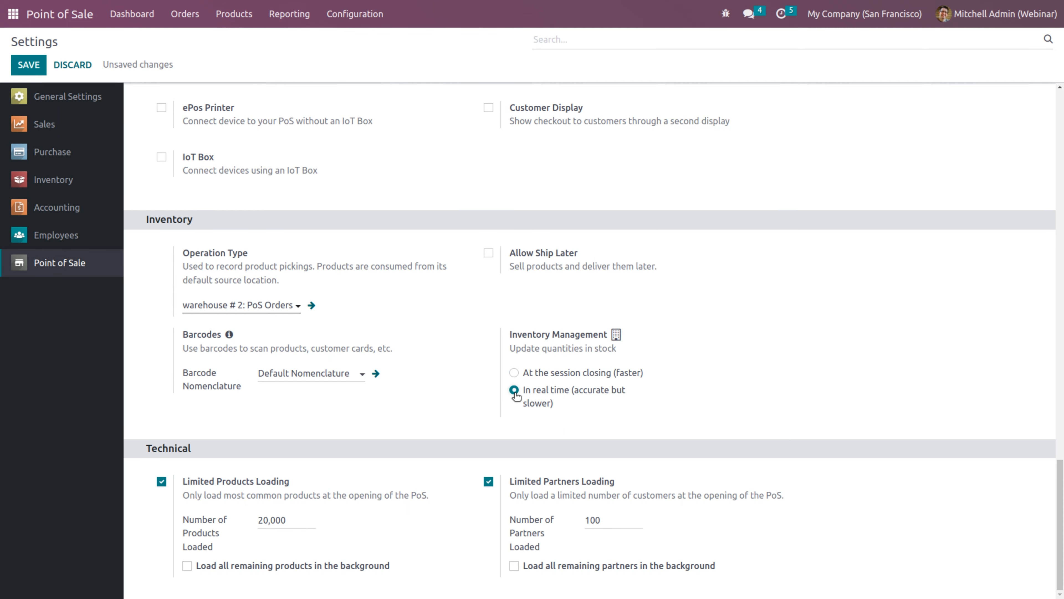
left_click(32, 65)
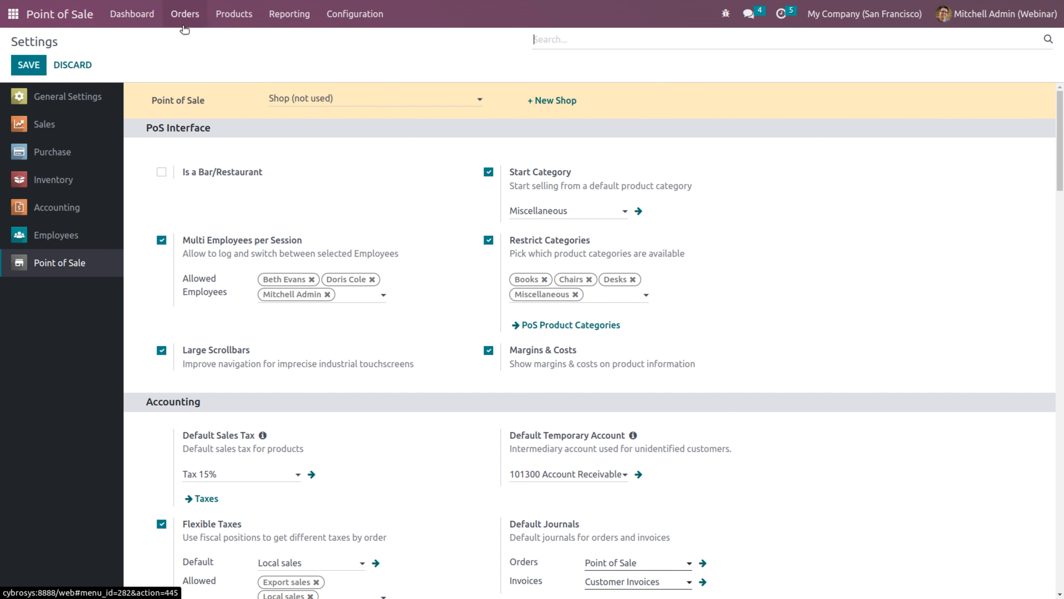
Open Acoustic Bloc Screens' on-hand stock and apply a count of 10 at WH/Stock
left_click(241, 23)
left_click(247, 40)
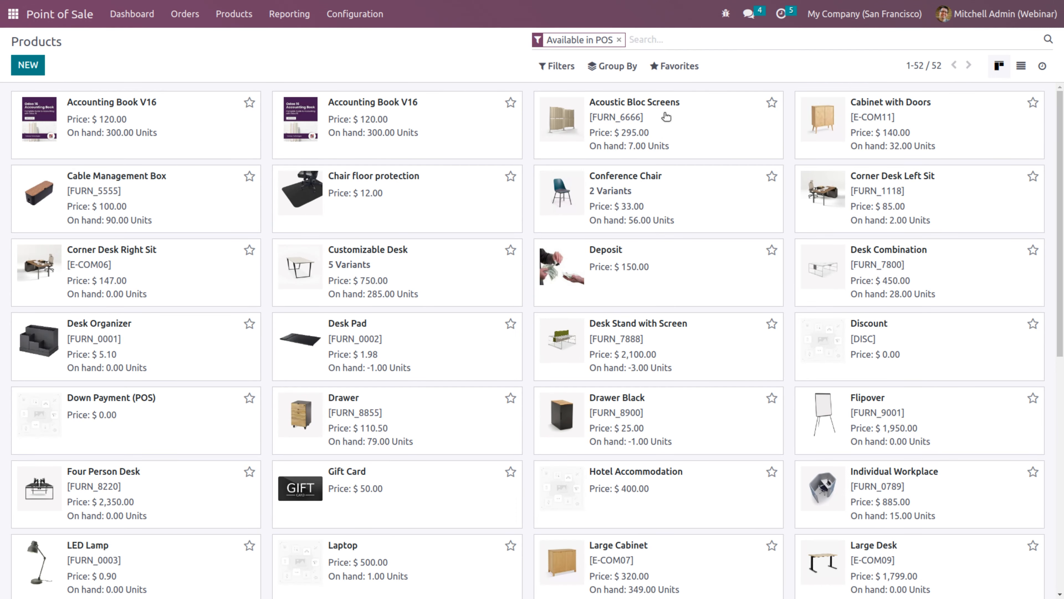
left_click(683, 116)
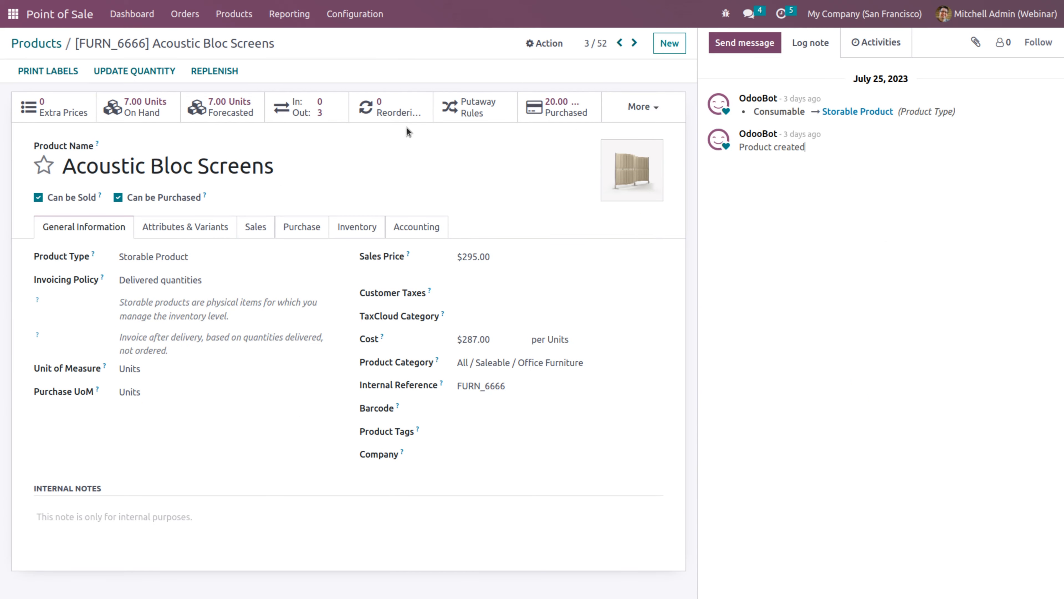
left_click(155, 111)
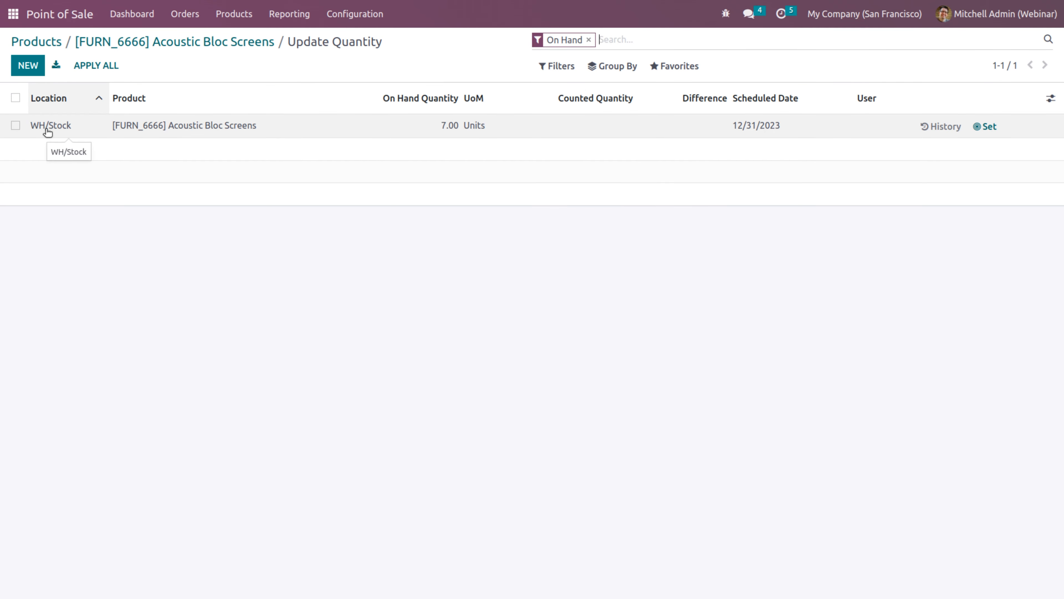
left_click(601, 125)
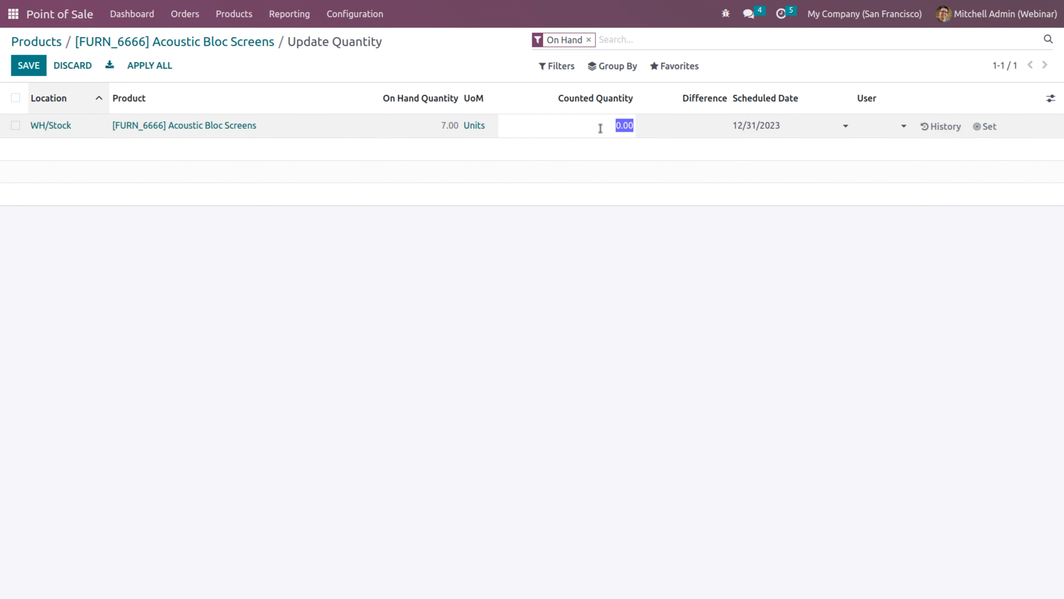
type("10")
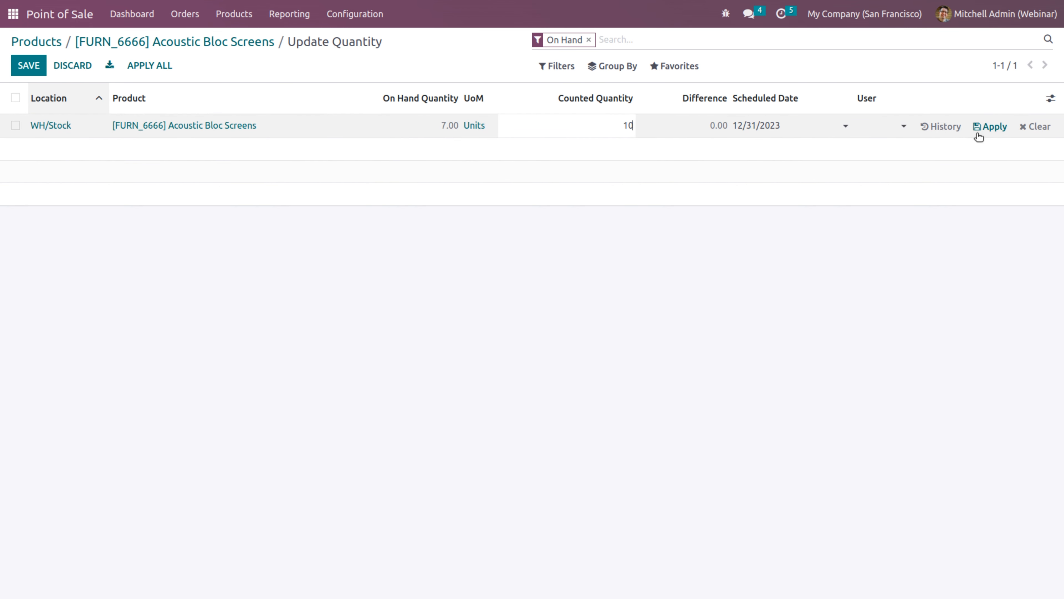
left_click(990, 126)
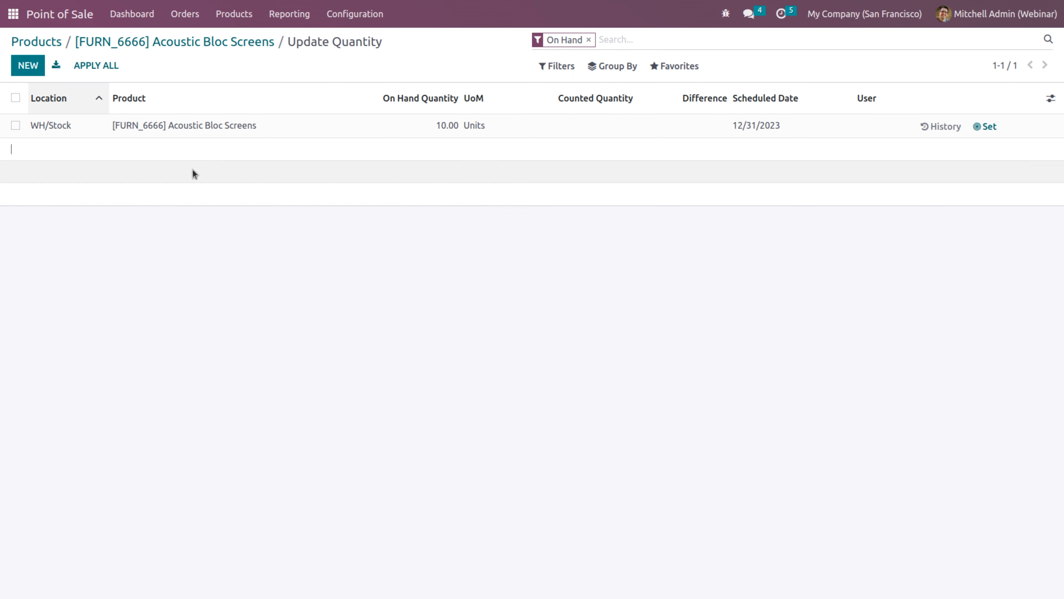
Add a WH2/Stock line counted at 30 units, save and apply it
left_click(28, 66)
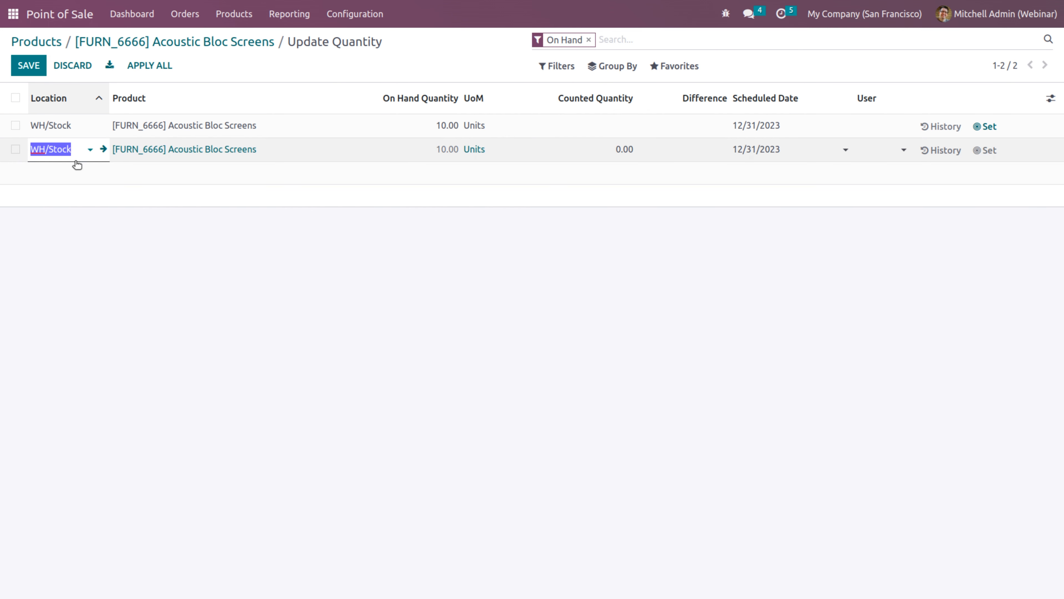
left_click(45, 148)
type("2")
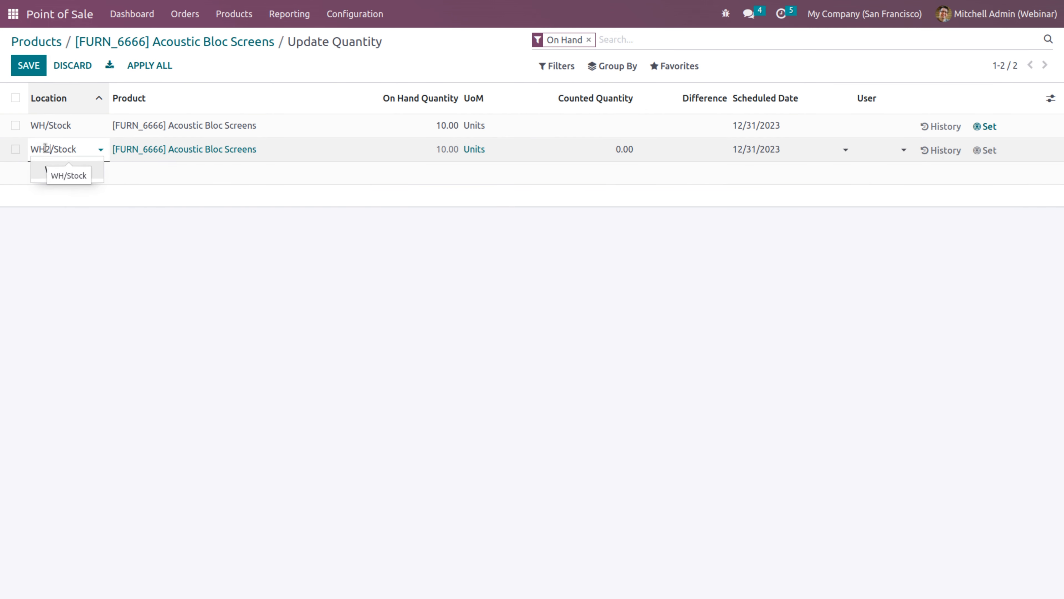
left_click(76, 170)
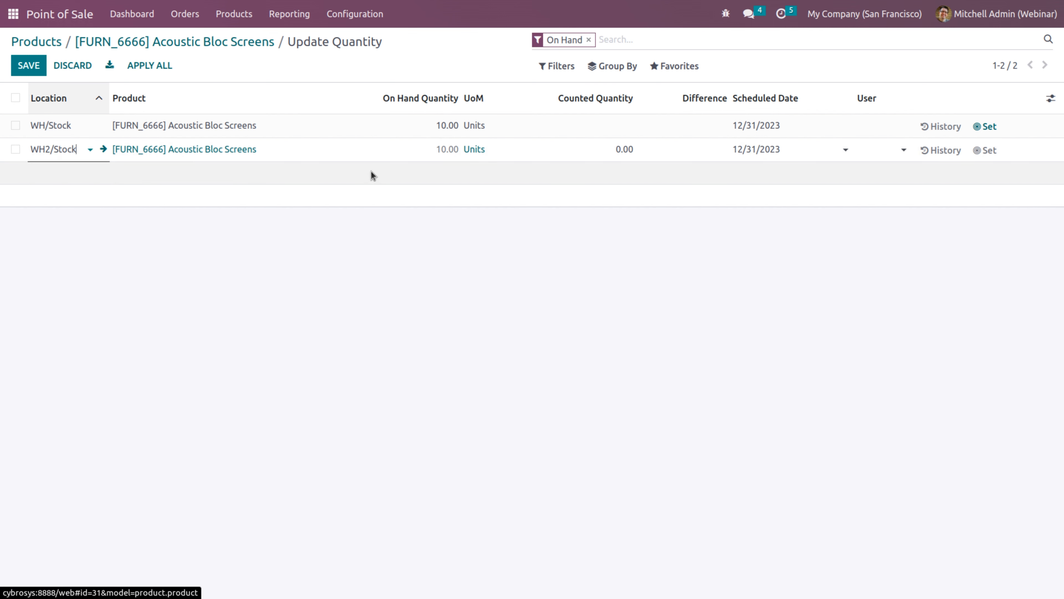
left_click(591, 146)
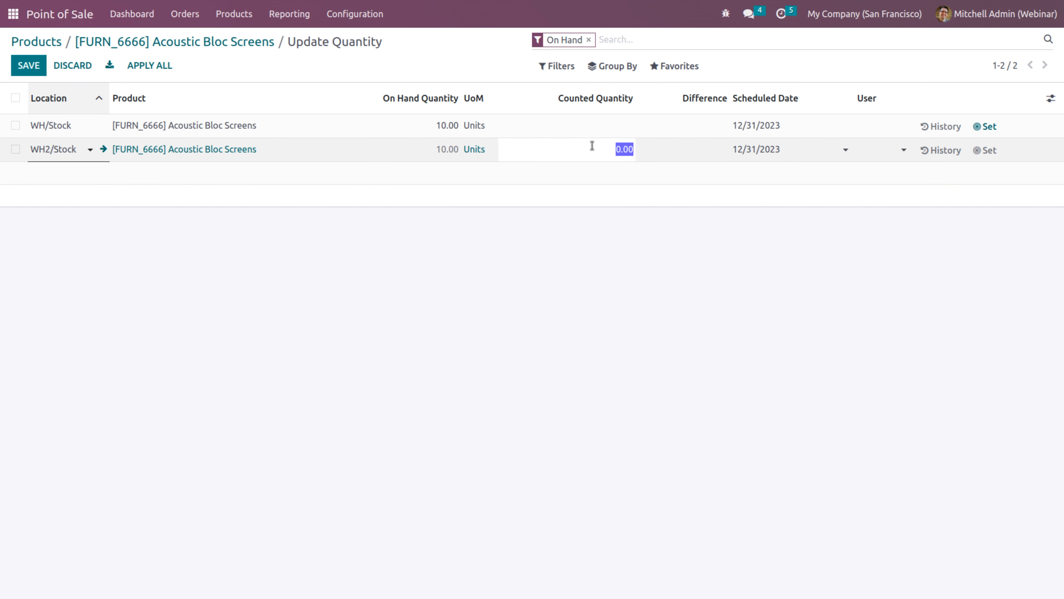
type("30")
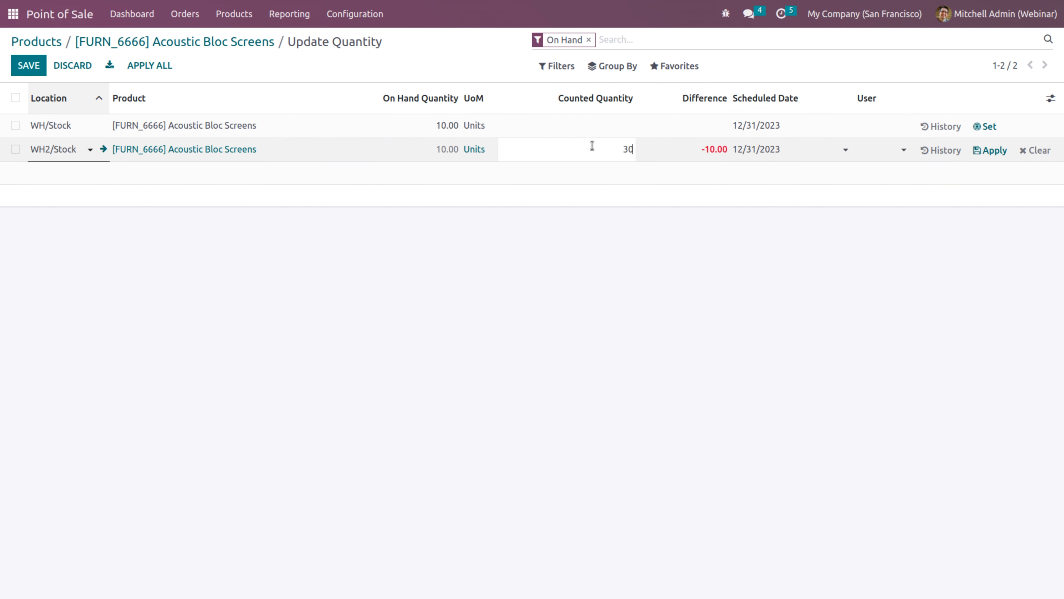
left_click(783, 312)
left_click(984, 152)
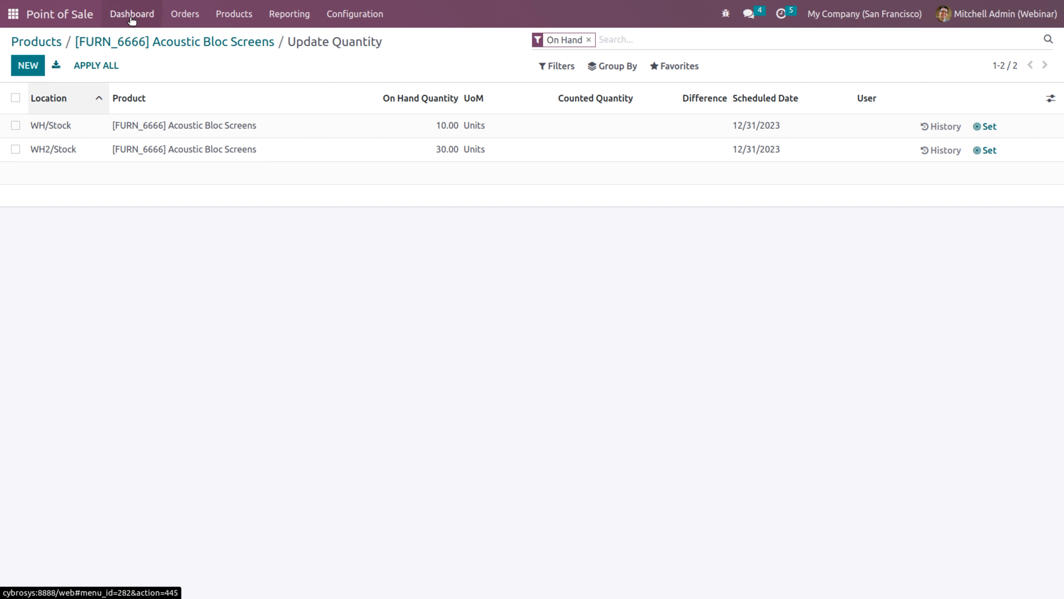
left_click(132, 20)
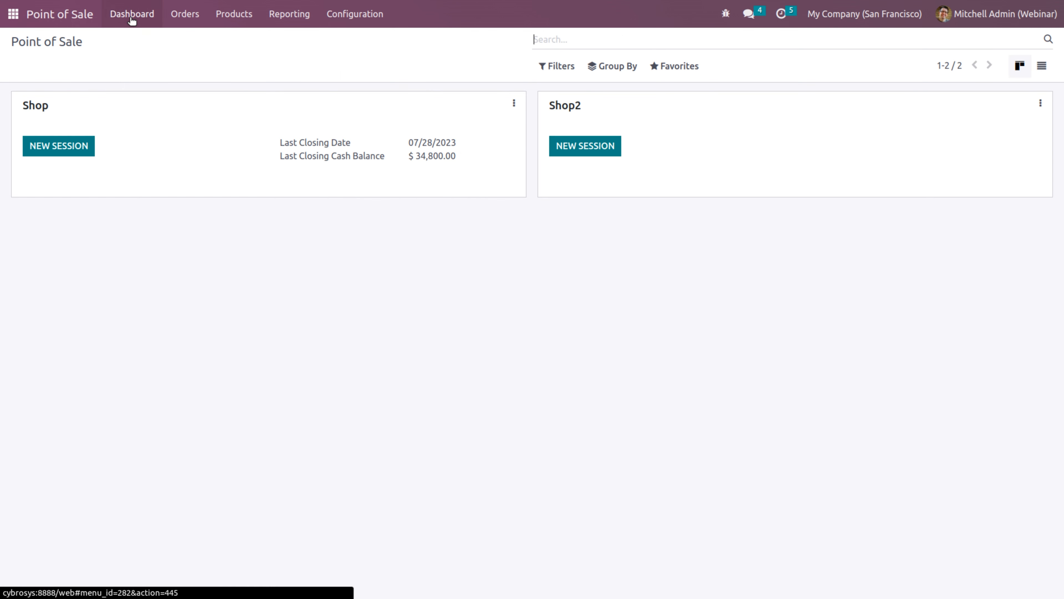
Start a Shop2 session and add Acoustic Bloc Screens for customer Azure Interior
left_click(576, 147)
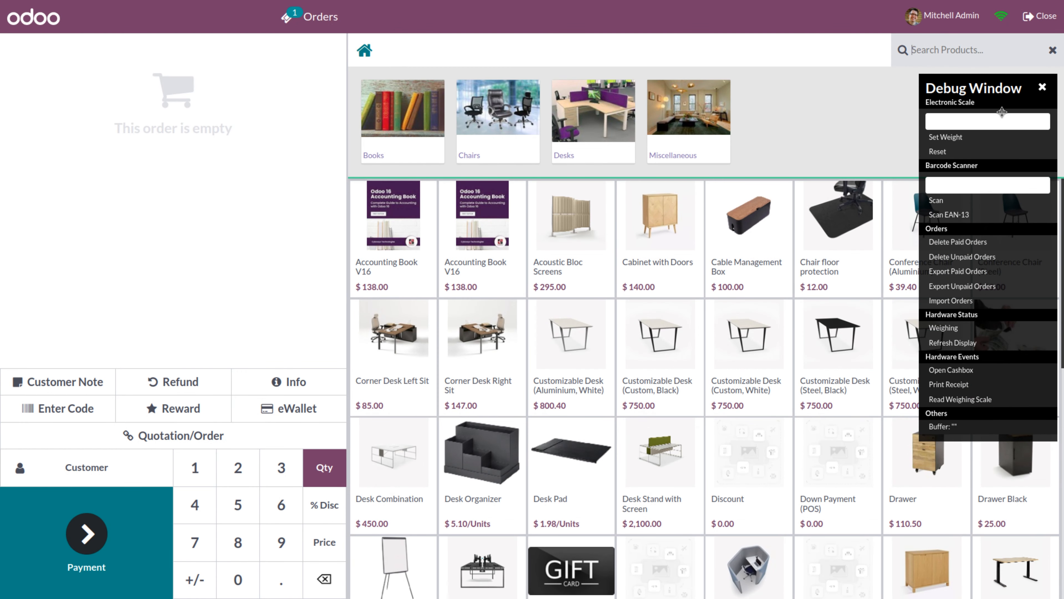
left_click(1043, 88)
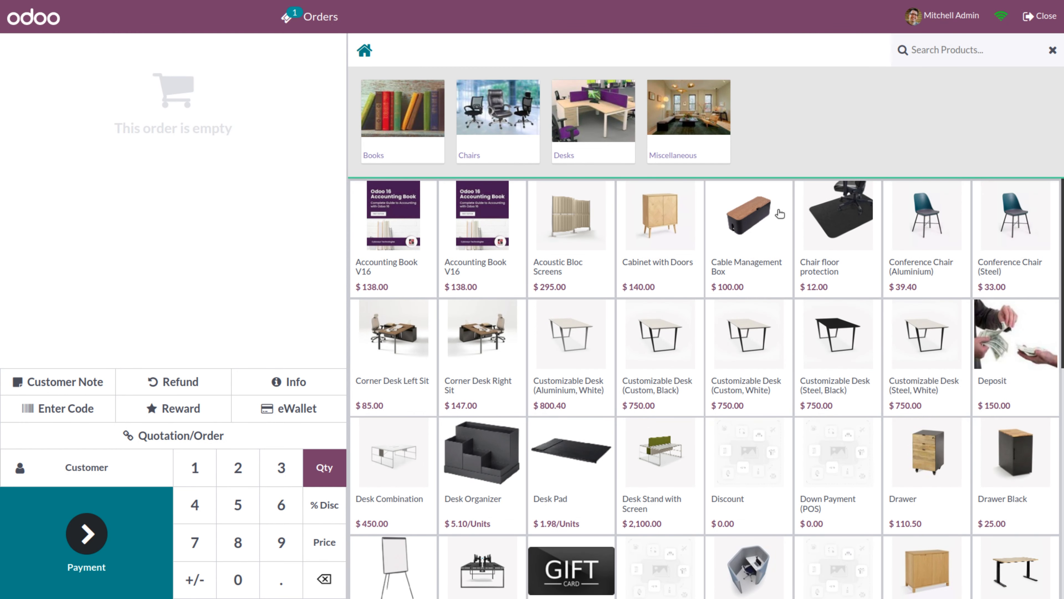
left_click(568, 256)
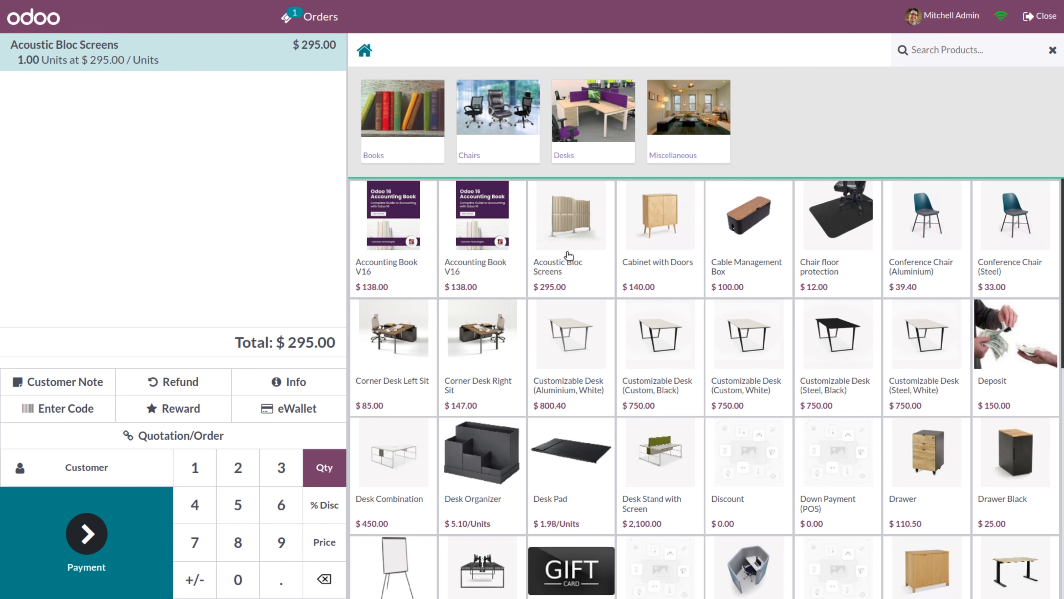
left_click(76, 469)
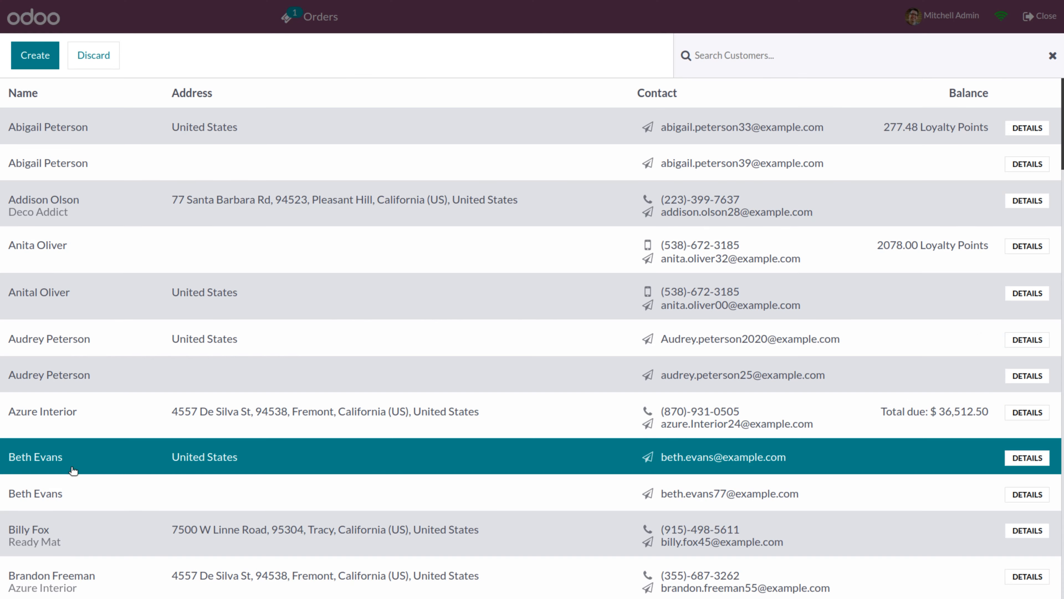
left_click(33, 414)
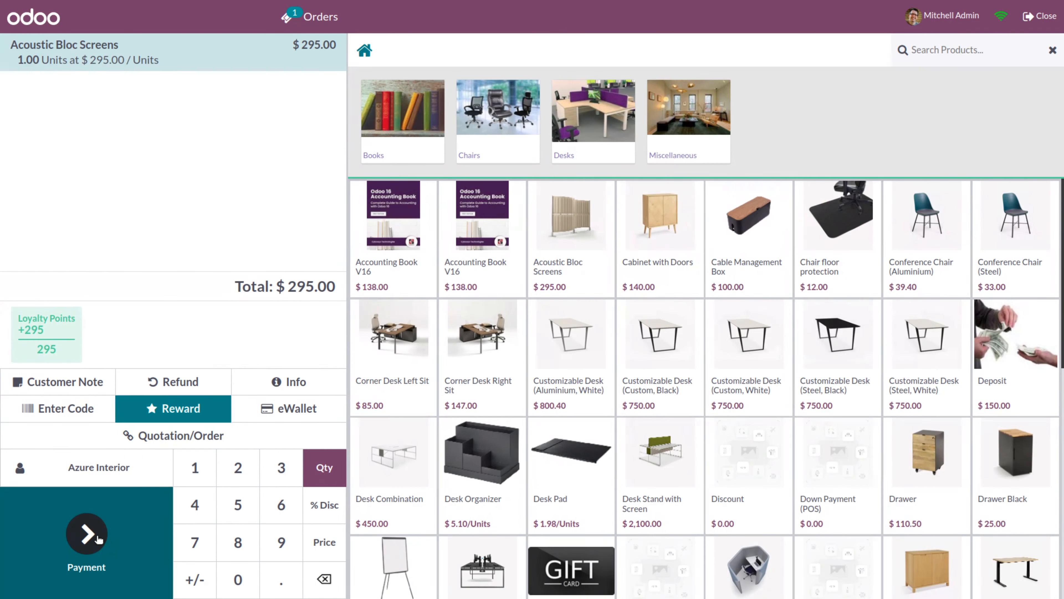
Pay the order in full by Bank, validate it, and return to the backend
left_click(88, 535)
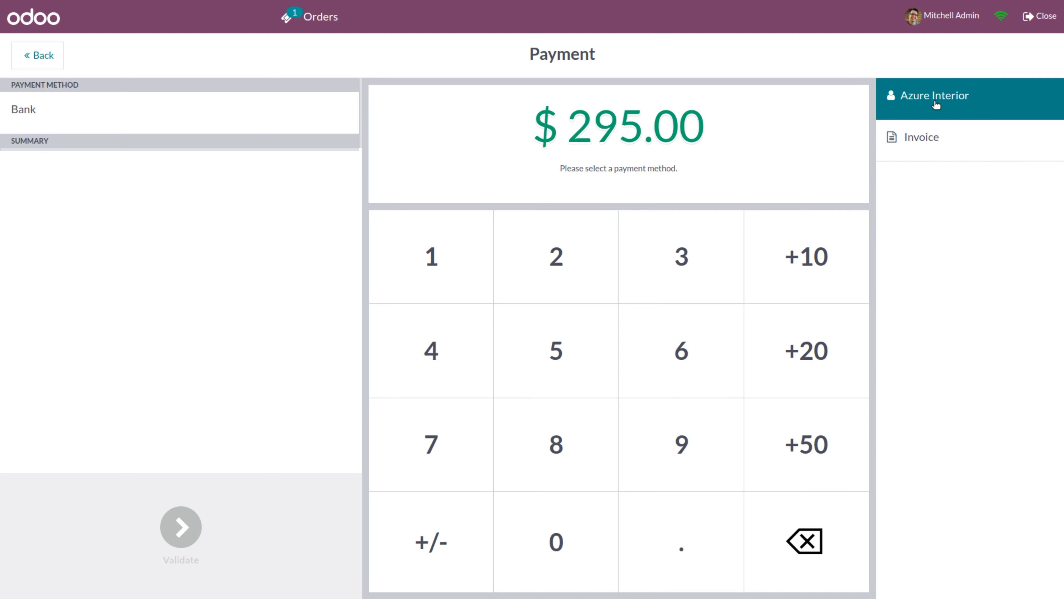
left_click(273, 121)
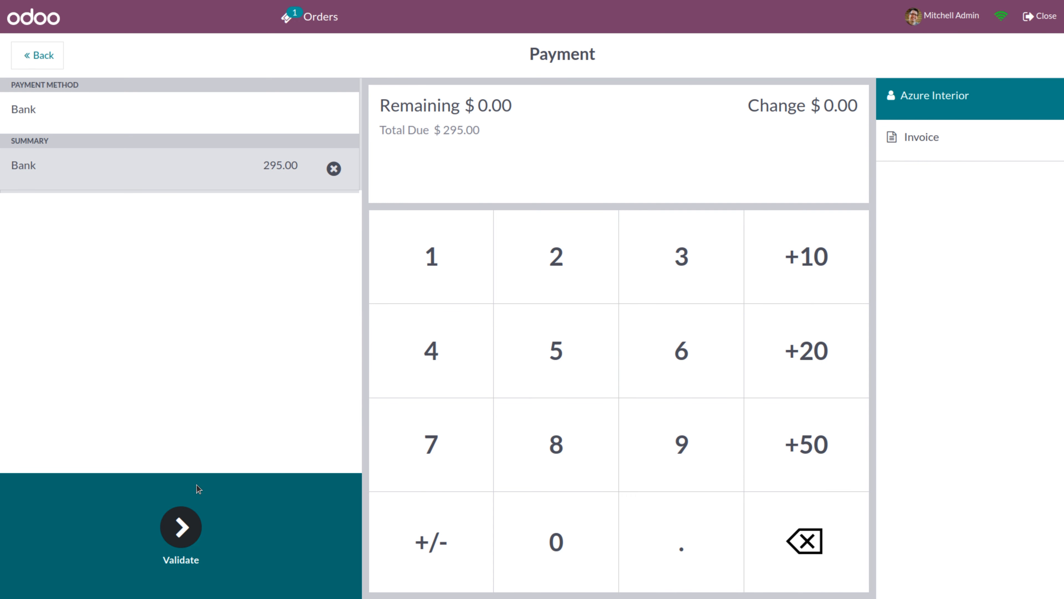
left_click(191, 538)
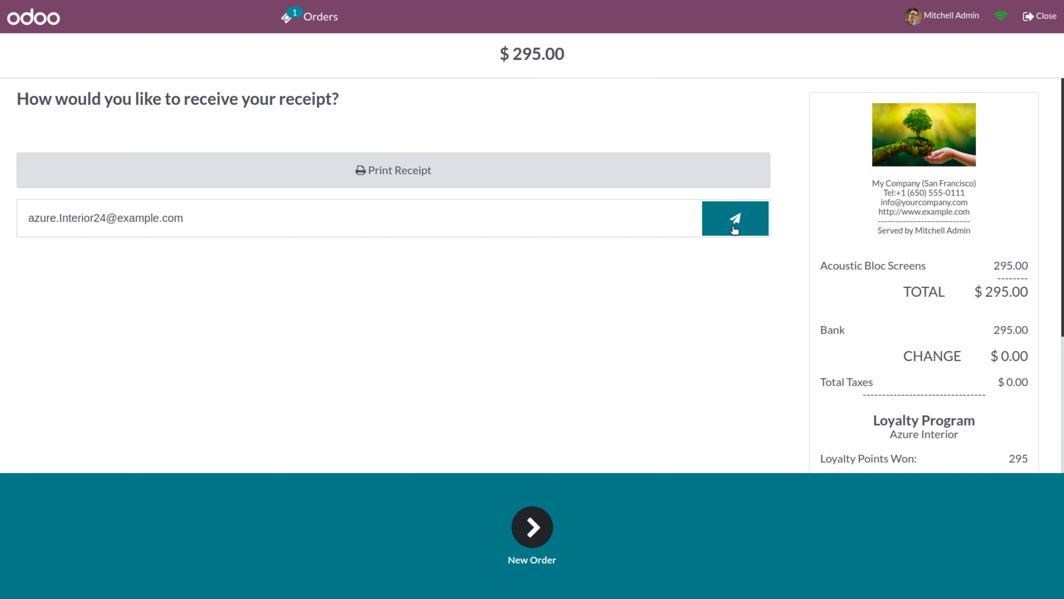
left_click(1052, 18)
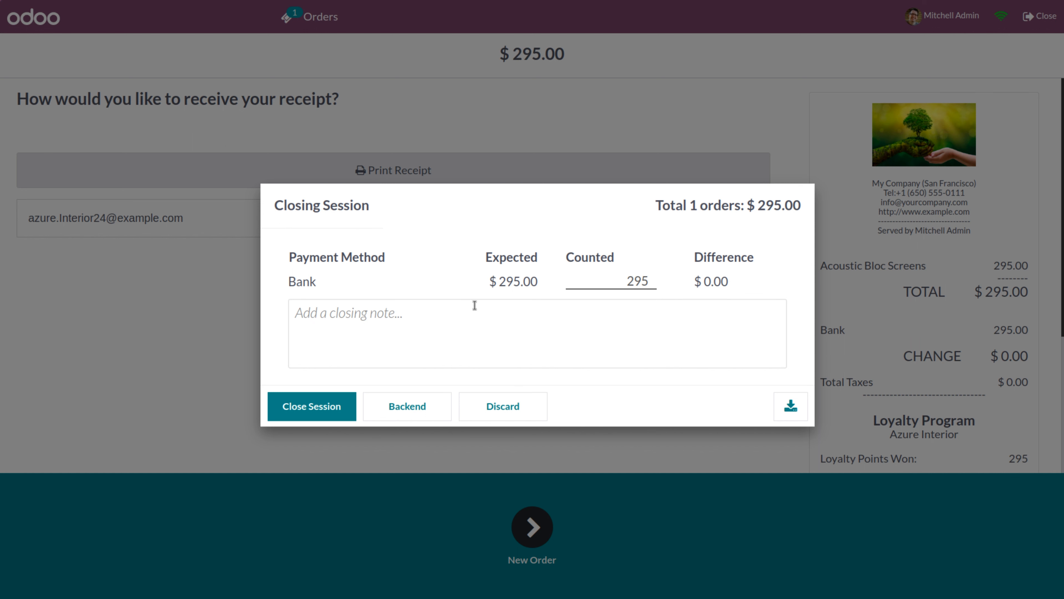
left_click(406, 415)
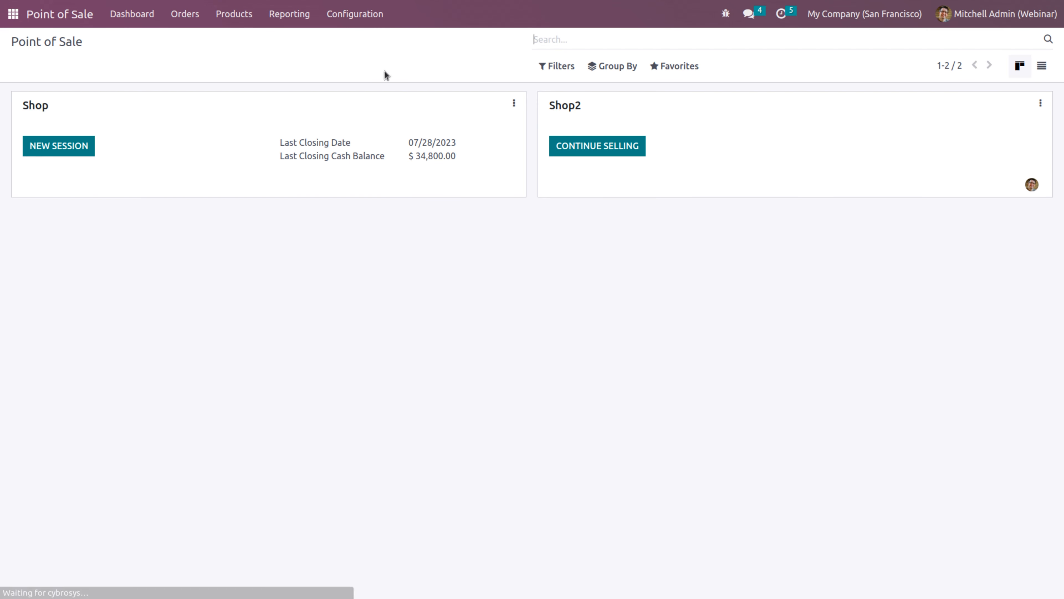
left_click(227, 23)
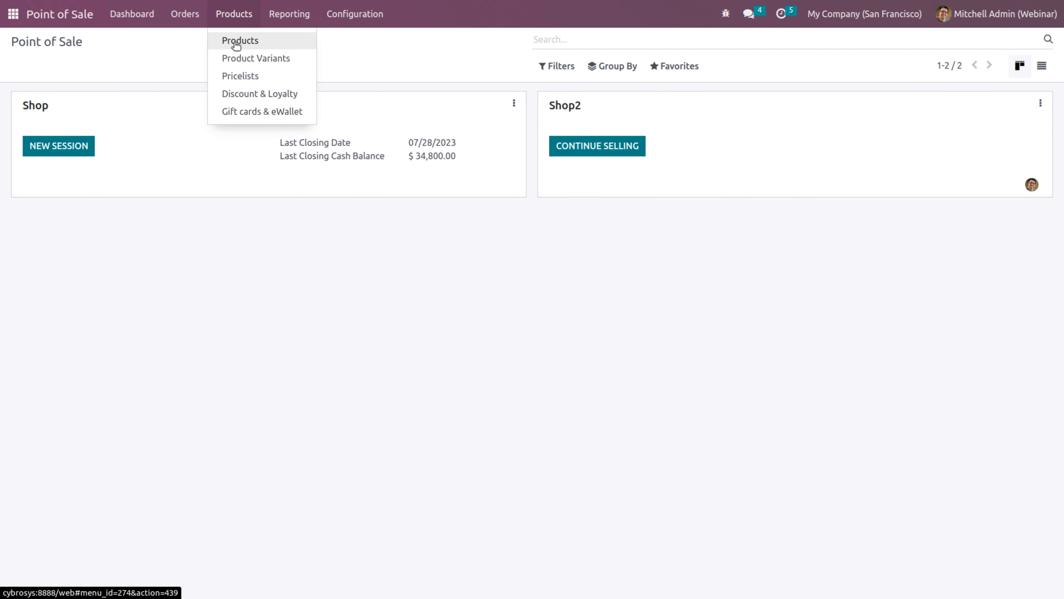
left_click(233, 42)
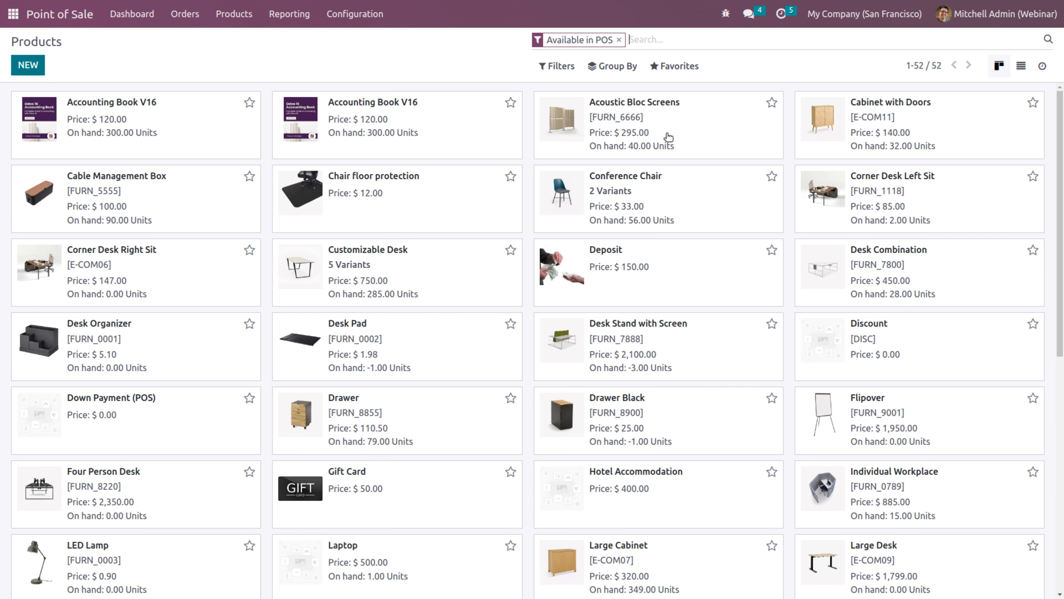
left_click(668, 137)
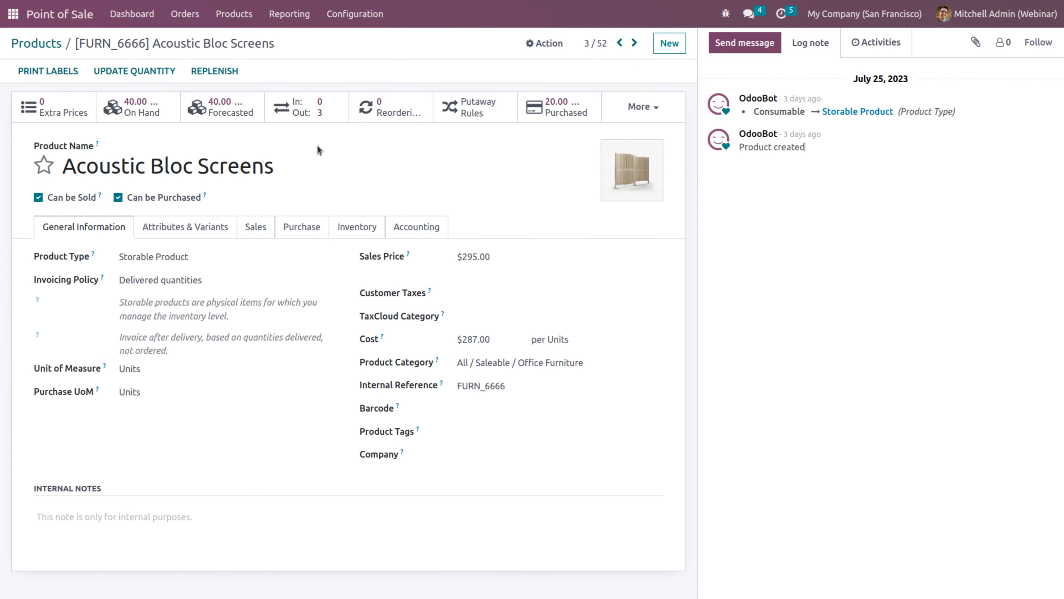
left_click(144, 113)
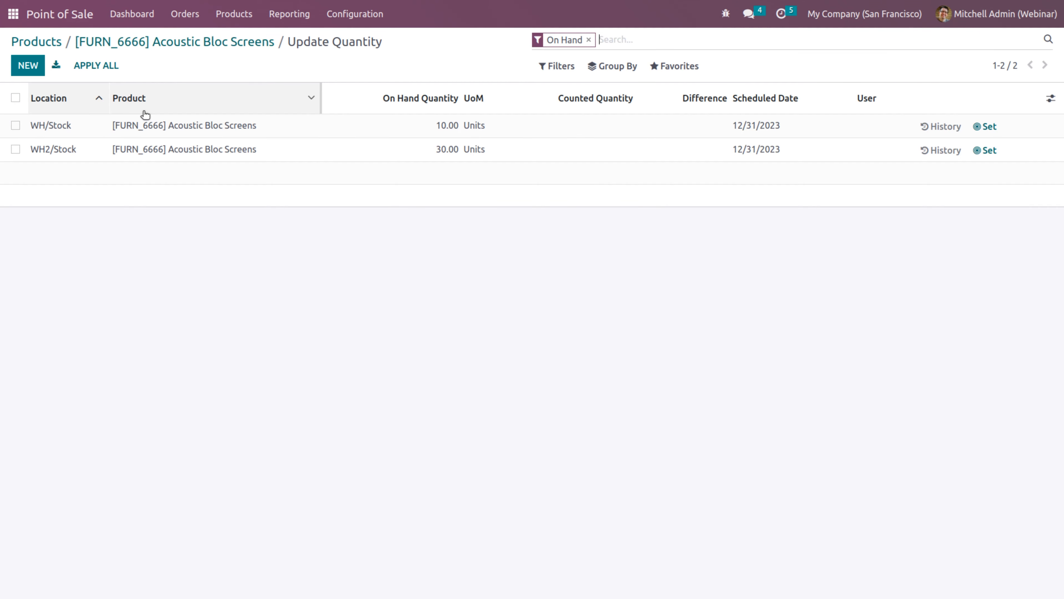
mouse_move(145, 113)
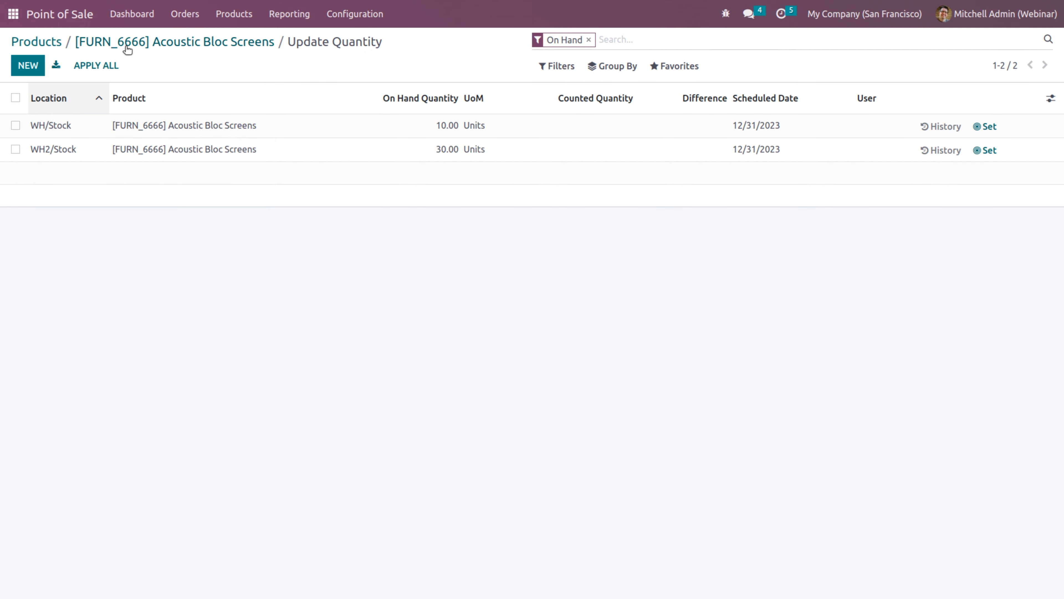
left_click(123, 19)
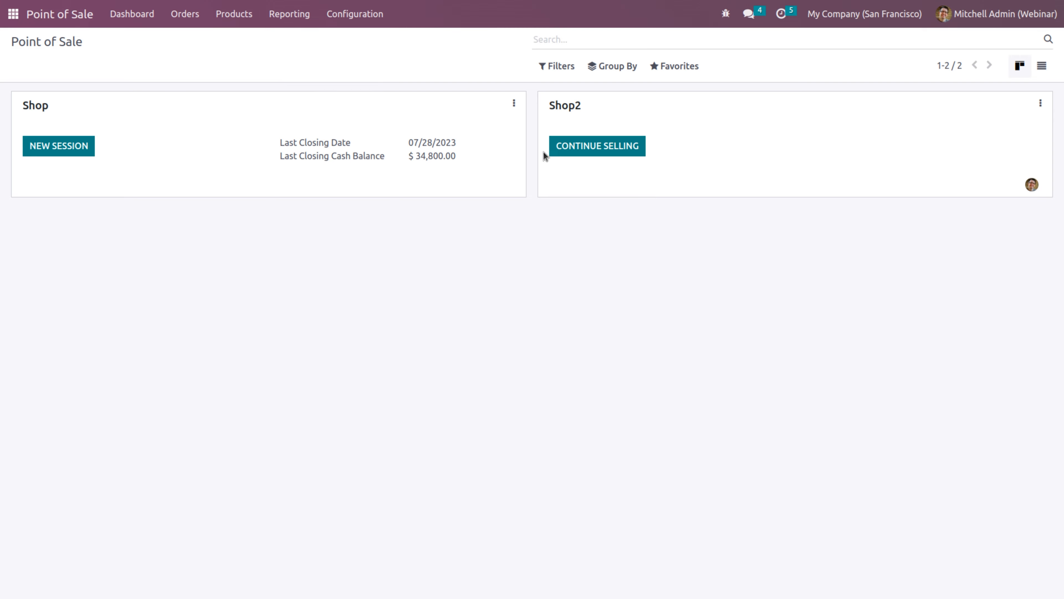
Resume Shop2's session and close it with $295.00 by Bank counted
left_click(574, 153)
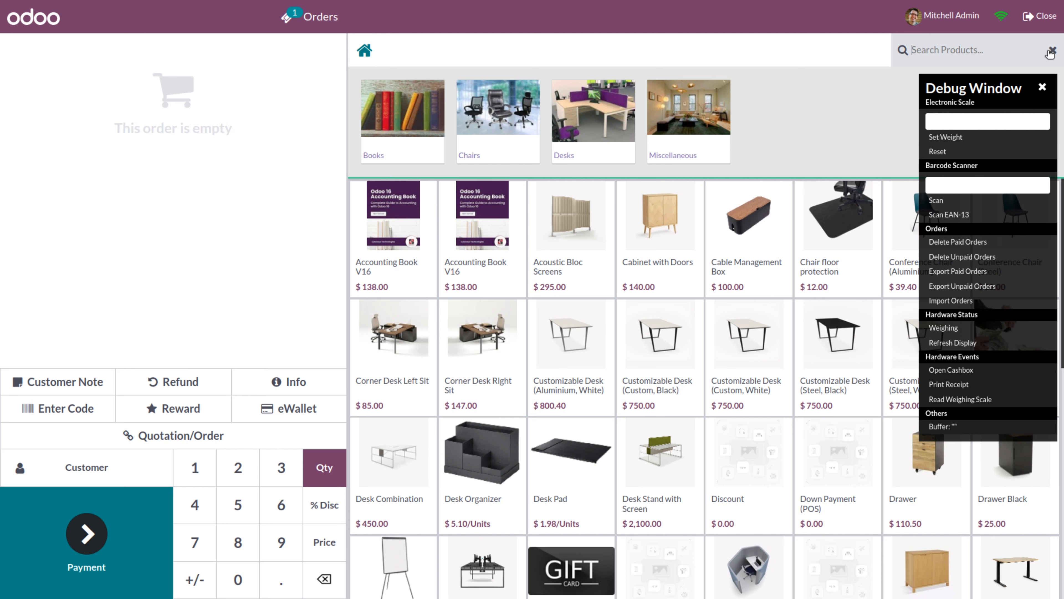
left_click(1042, 87)
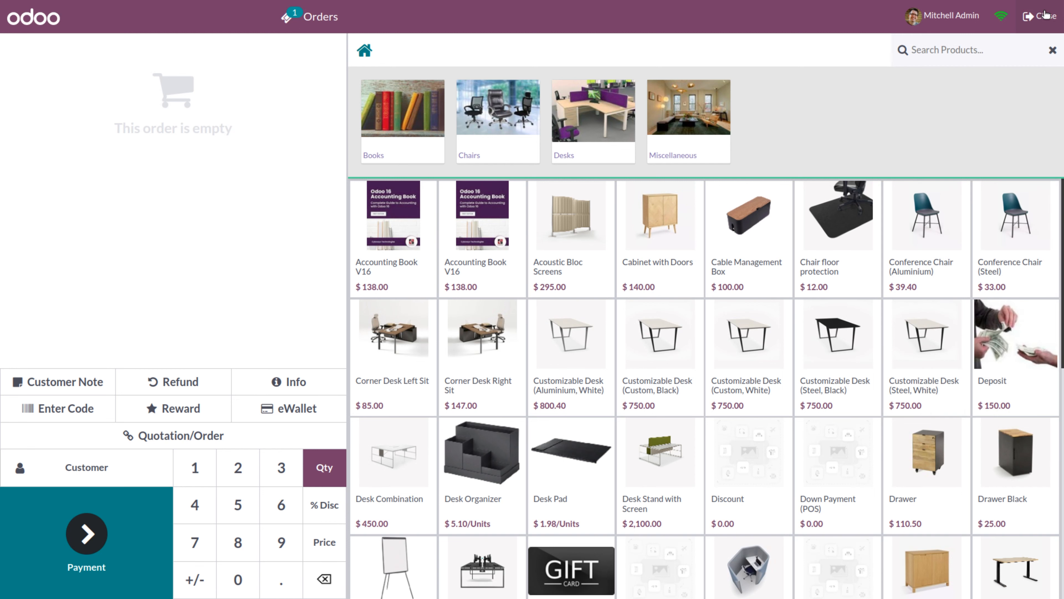
left_click(1046, 15)
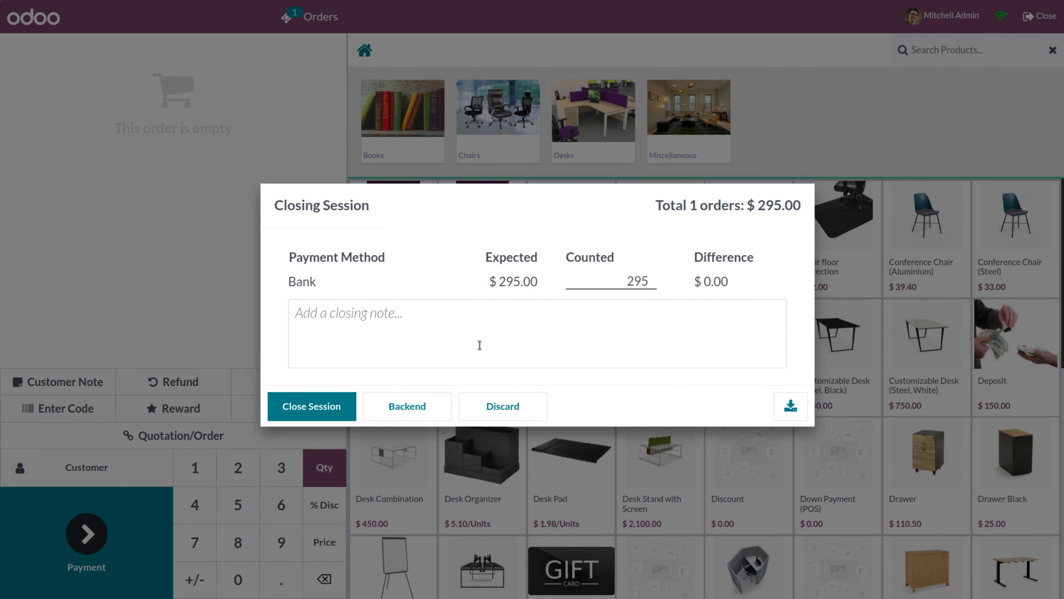
left_click(311, 405)
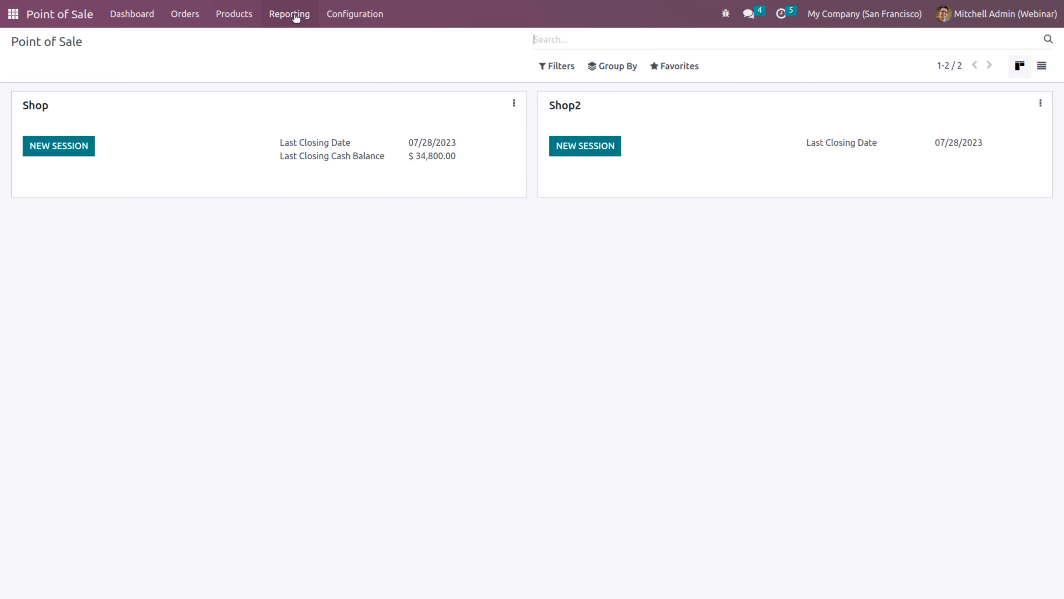
Open Acoustic Bloc Screens' on-hand stock per location, totalling 39.00 units
left_click(221, 18)
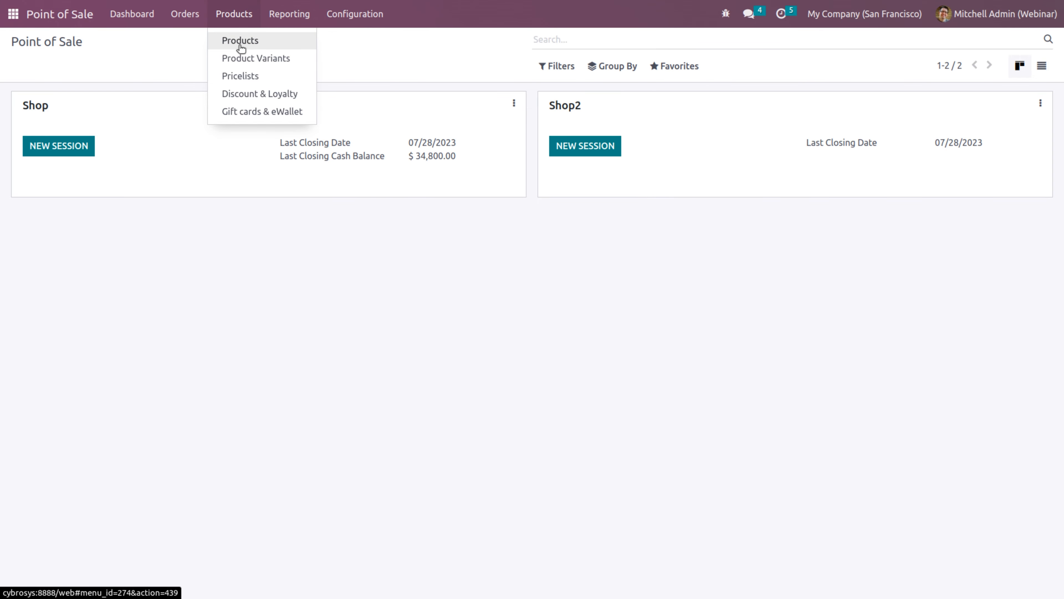
left_click(241, 48)
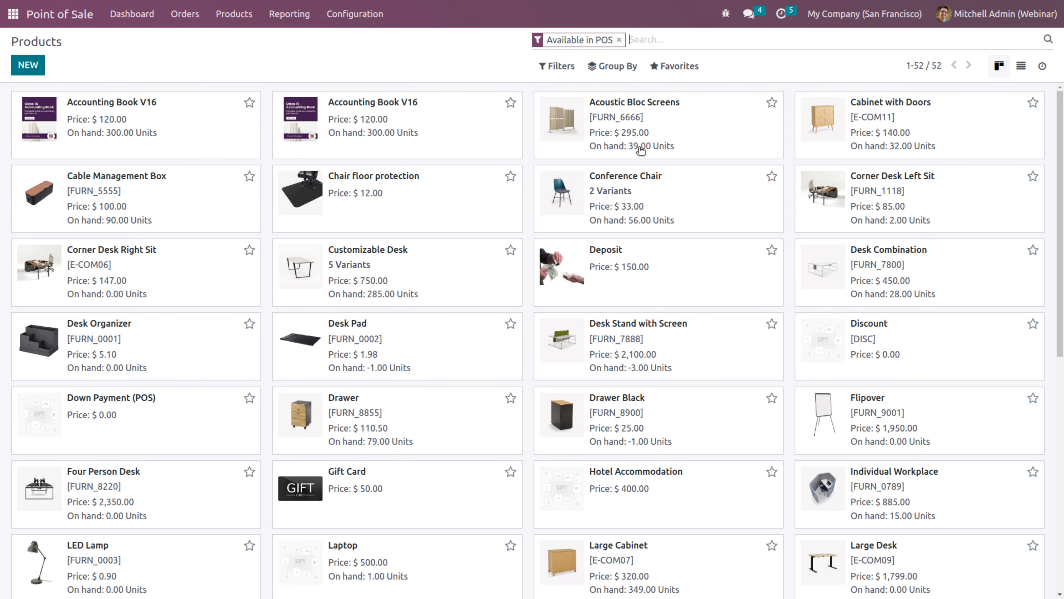
left_click(655, 143)
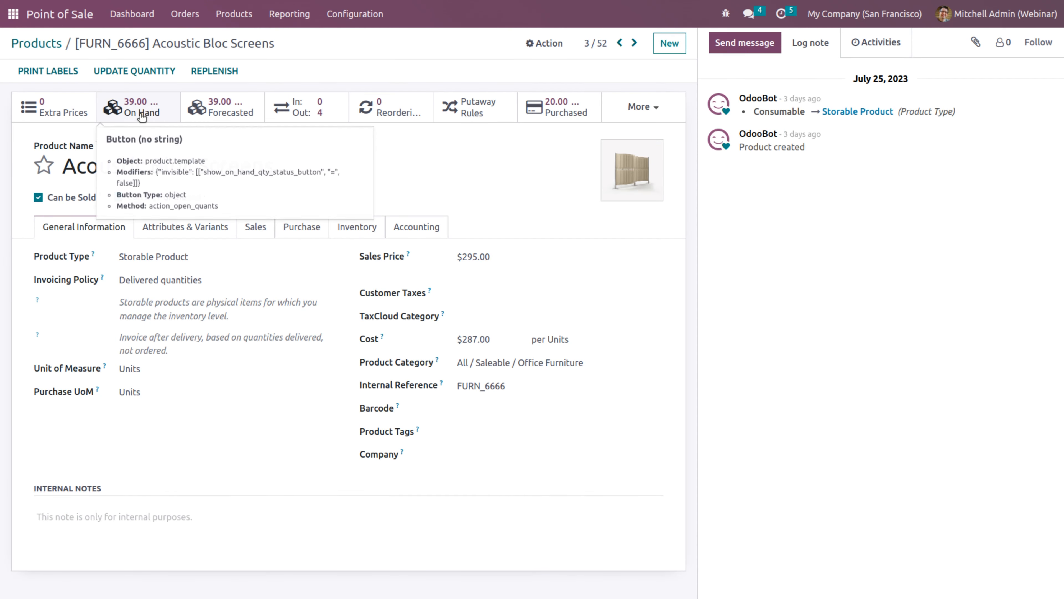
left_click(151, 118)
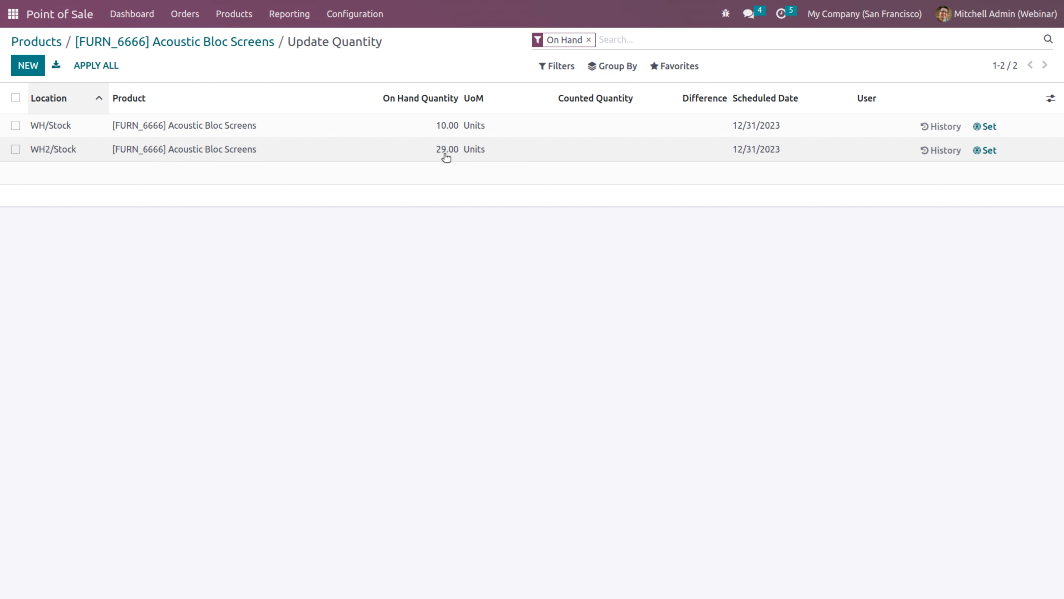
Open the Point of Sale settings and switch the configuration to Shop2
left_click(355, 14)
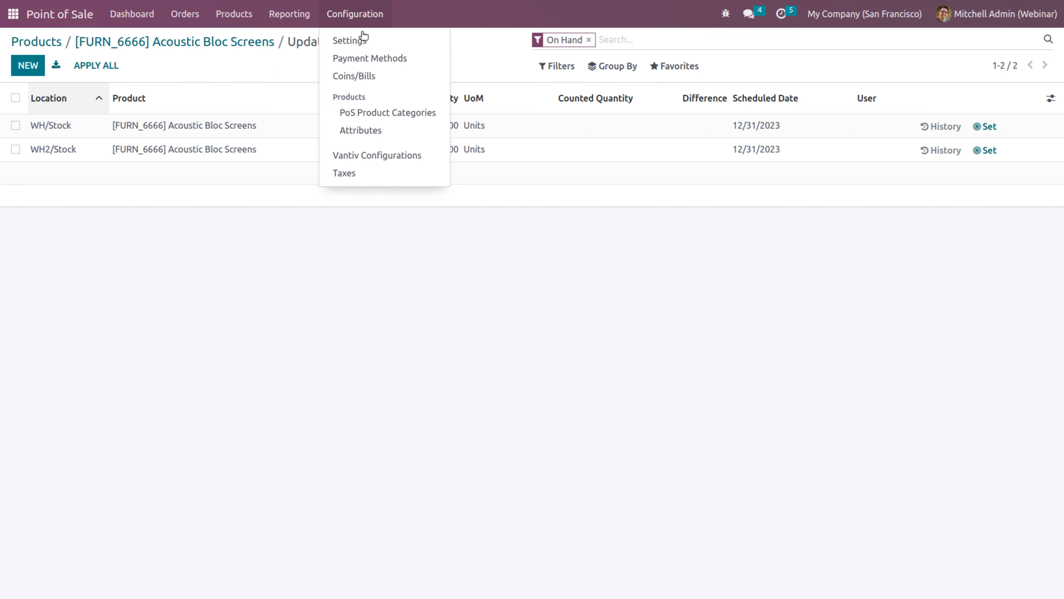
left_click(362, 40)
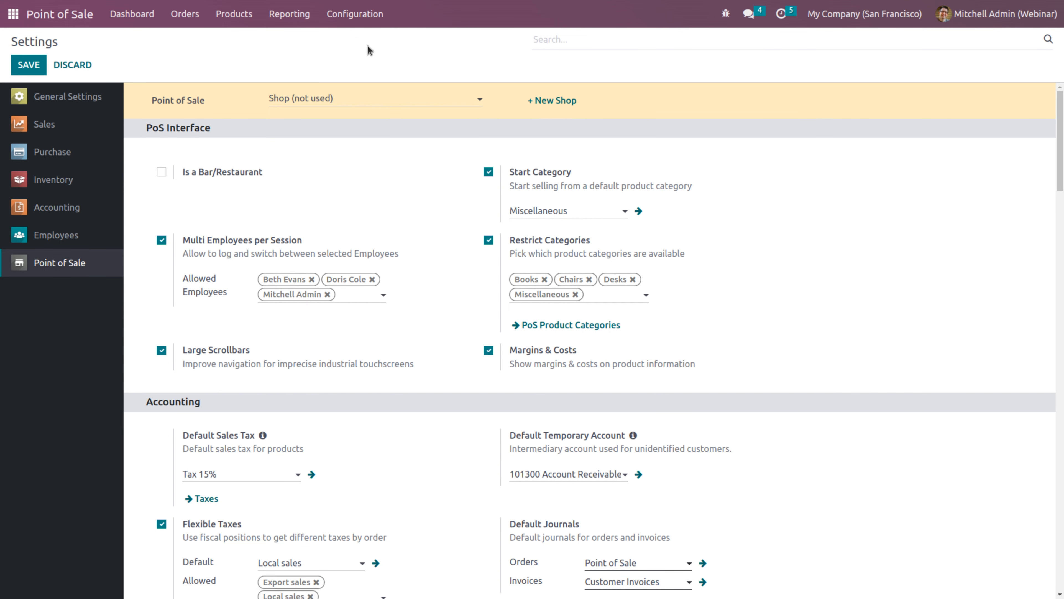
left_click(350, 97)
left_click(303, 141)
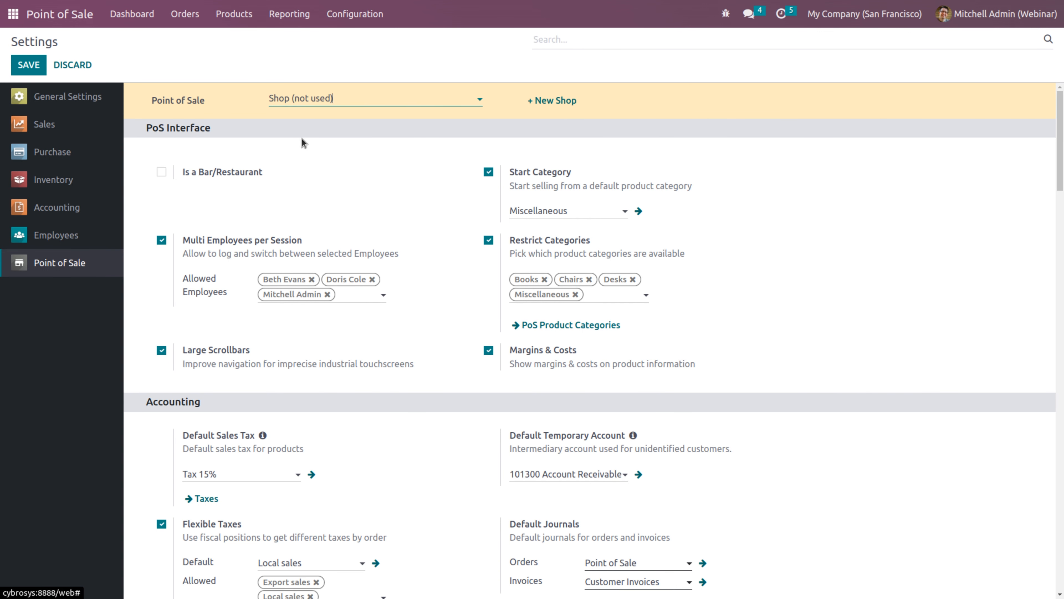
Scroll through Shop2's settings, highlighting the 'At the session closing (faster)' option, then return to the top
left_click_drag(1062, 150, 1062, 545)
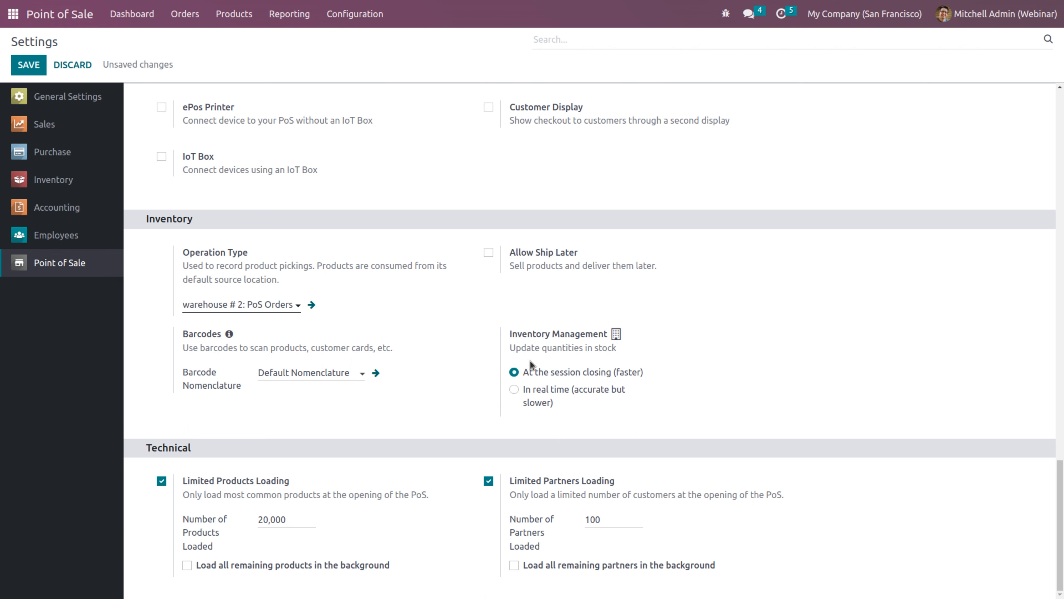
left_click_drag(525, 380, 636, 384)
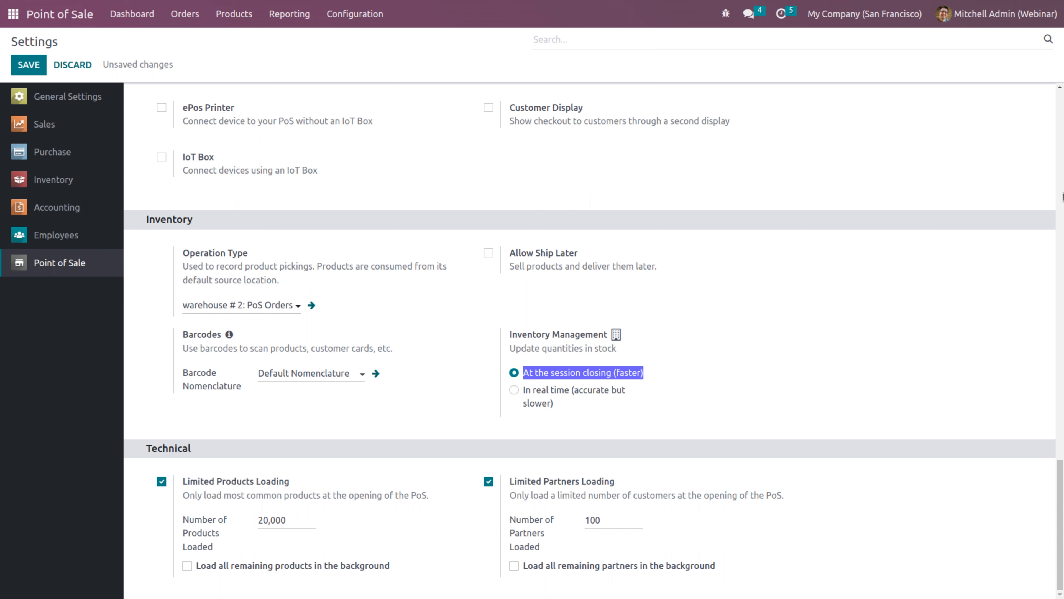
left_click(1060, 149)
left_click(1060, 149)
left_click(1060, 149)
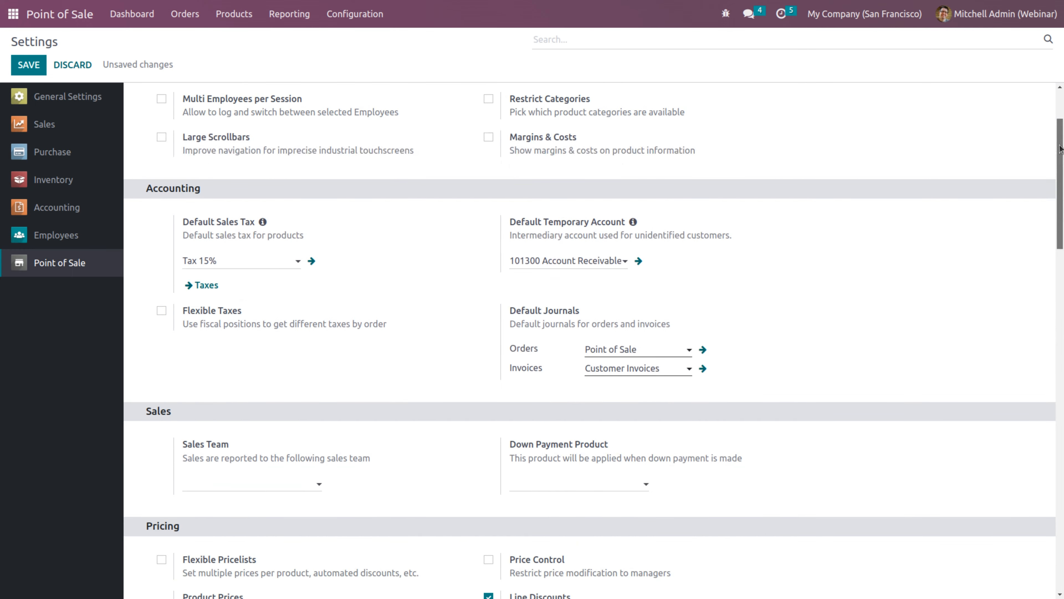
left_click_drag(1060, 146, 1059, 90)
left_click(281, 98)
Switch the settings back to Shop, review its options, save them and return to the dashboard
left_click(292, 118)
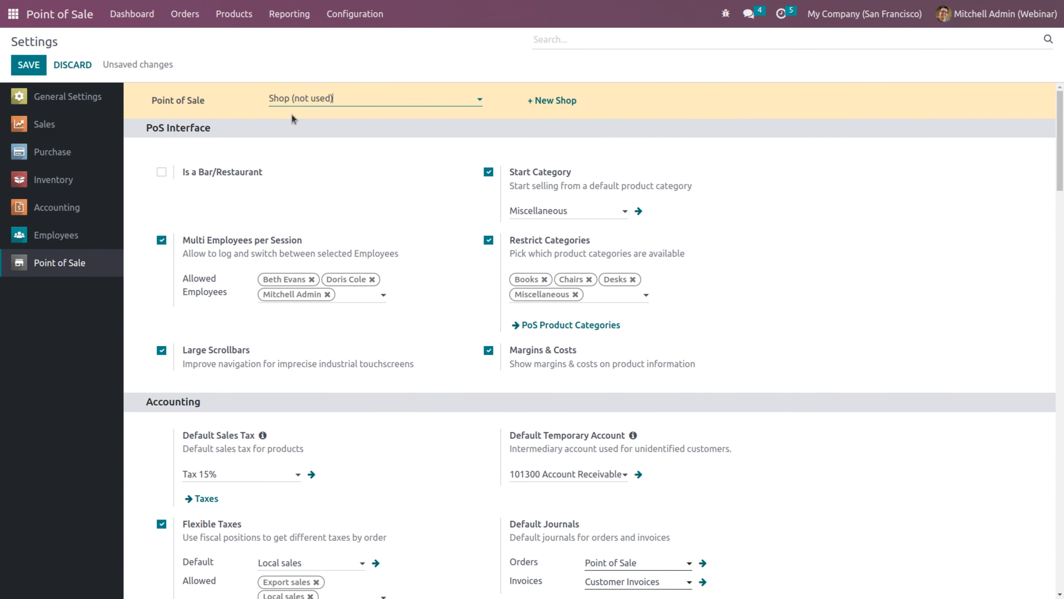
left_click_drag(1063, 96, 1062, 294)
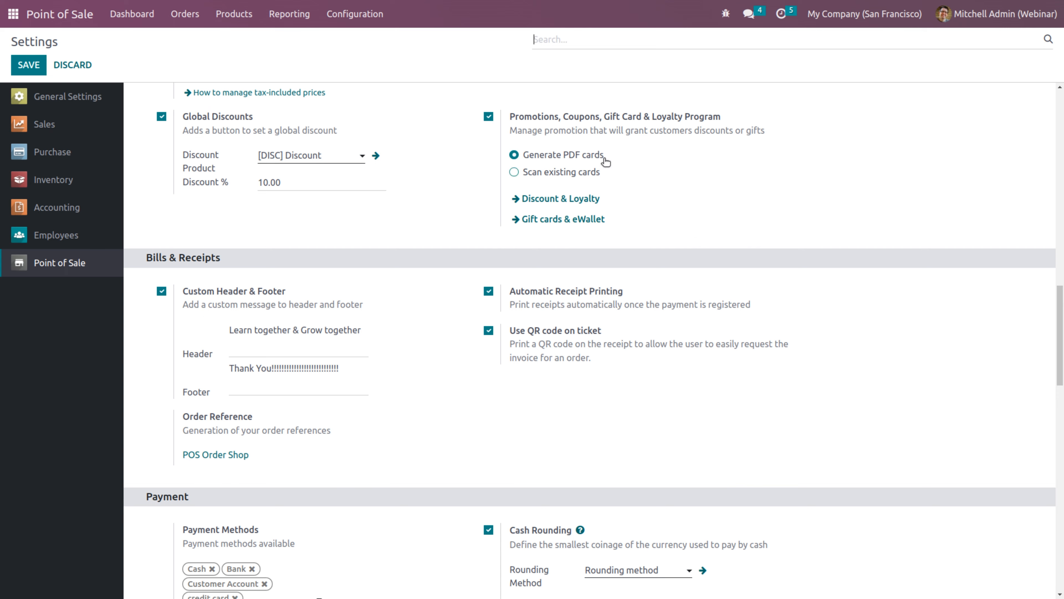
left_click_drag(1063, 295, 1062, 526)
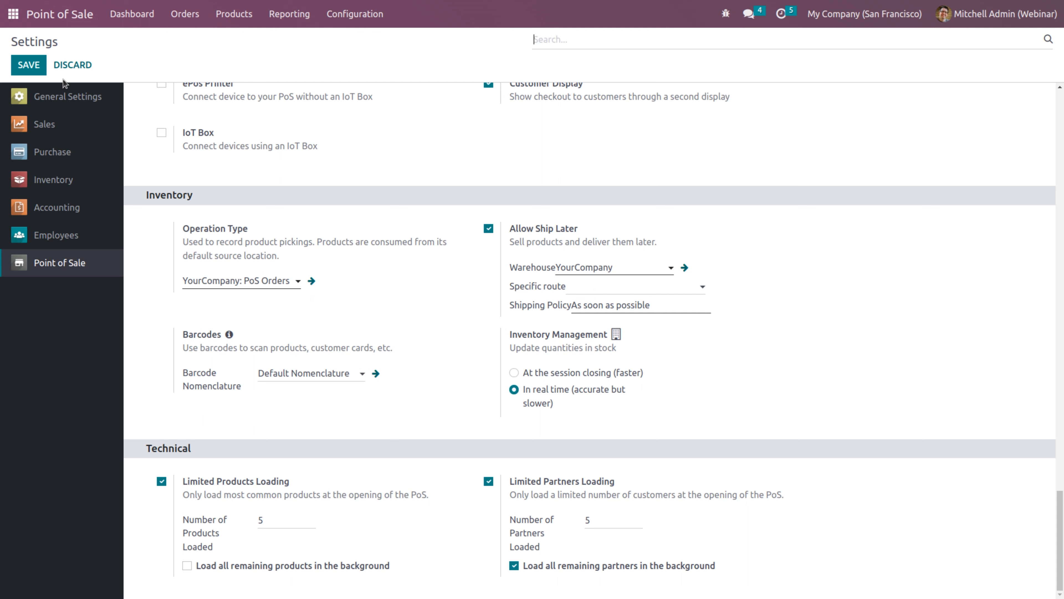
left_click(37, 71)
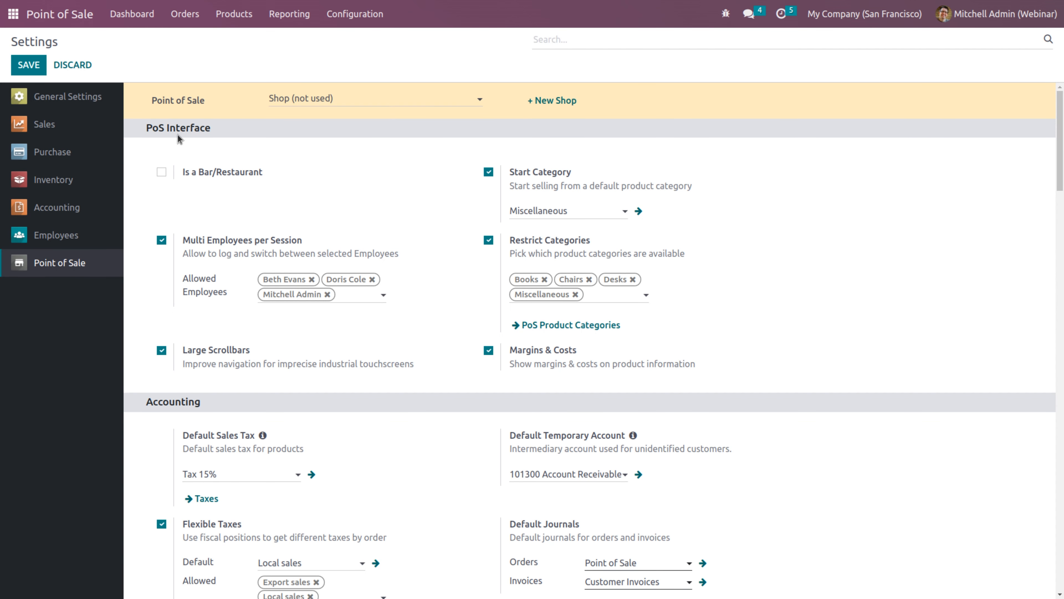
left_click(132, 14)
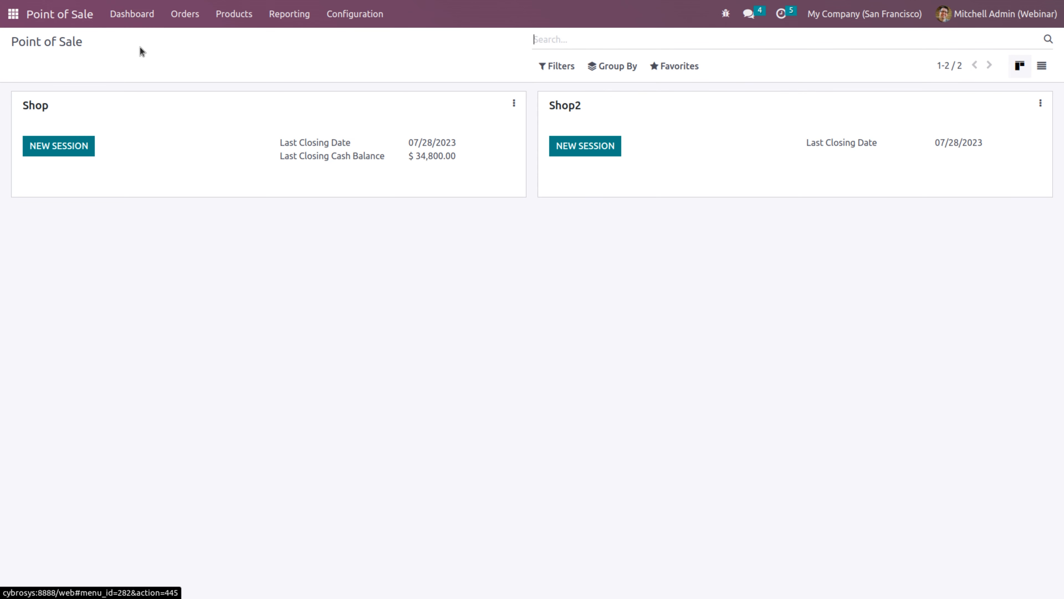
Start a new Shop session logged in as the admin cashier with PIN, opening with 34800 cash
left_click(68, 153)
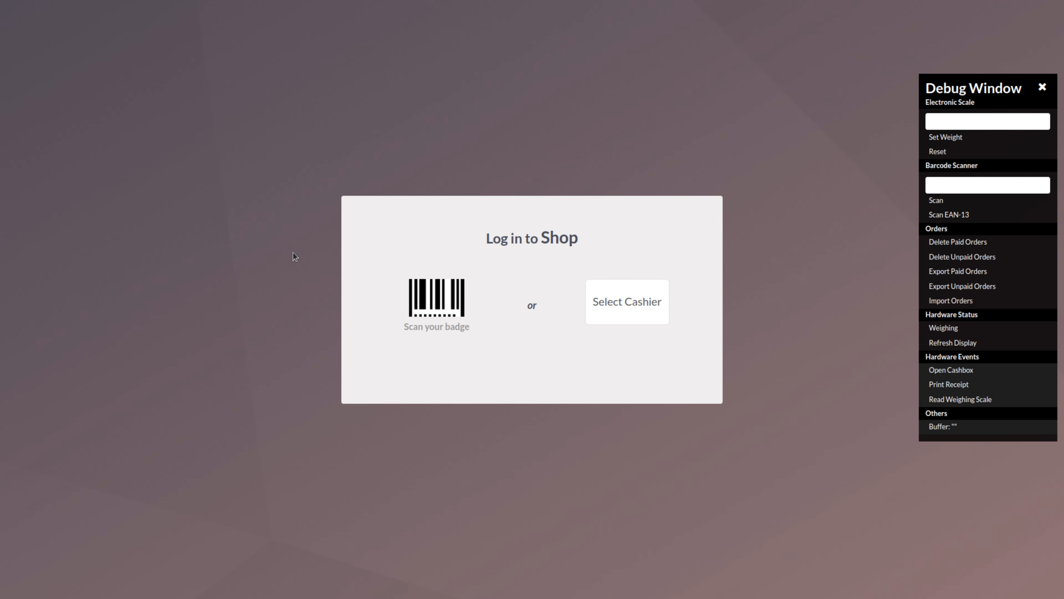
left_click(636, 307)
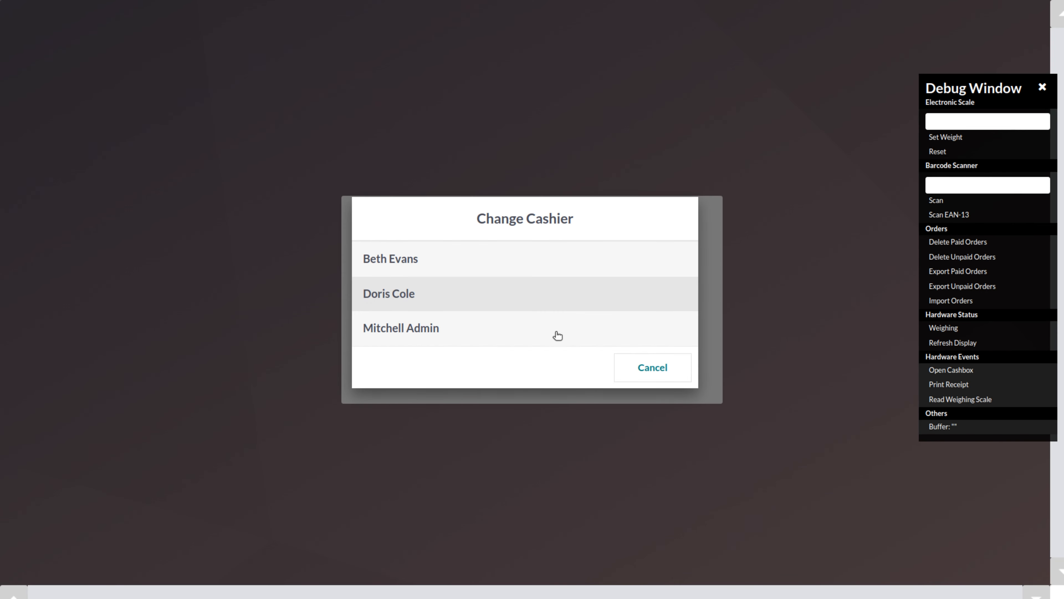
left_click(537, 330)
left_click(528, 356)
left_click(529, 356)
left_click(529, 355)
left_click(529, 356)
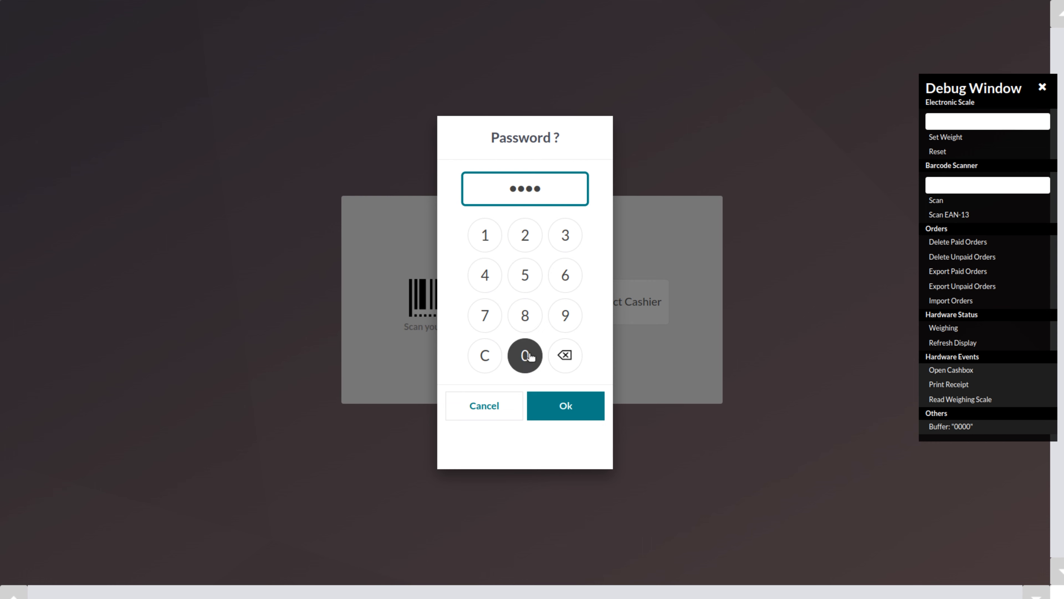
left_click(564, 405)
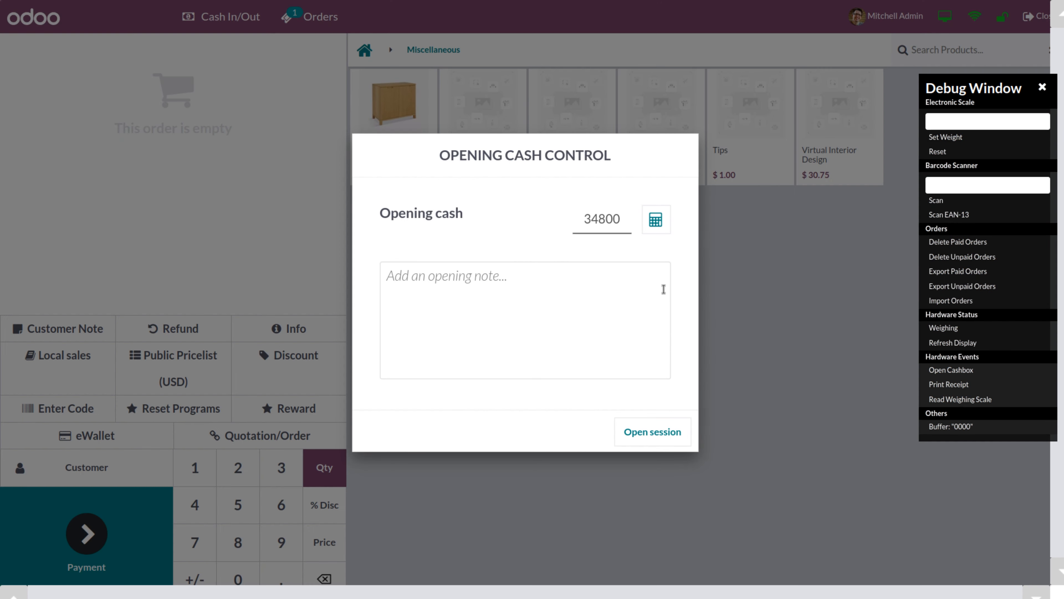
left_click(1042, 87)
left_click(652, 431)
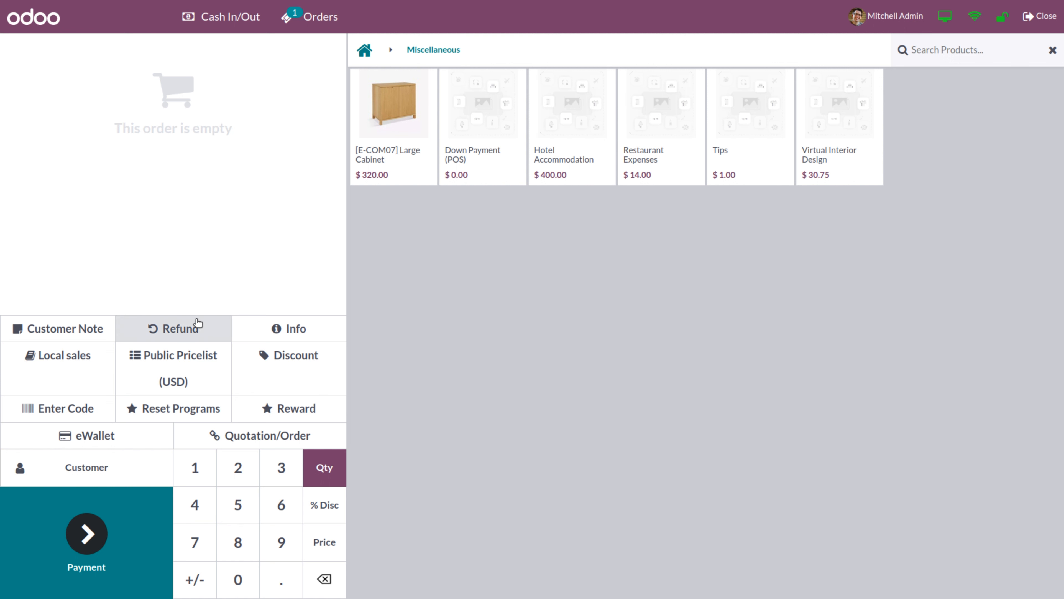
Assign a customer to the order and add the Large Cabinet at $320.00
left_click(83, 470)
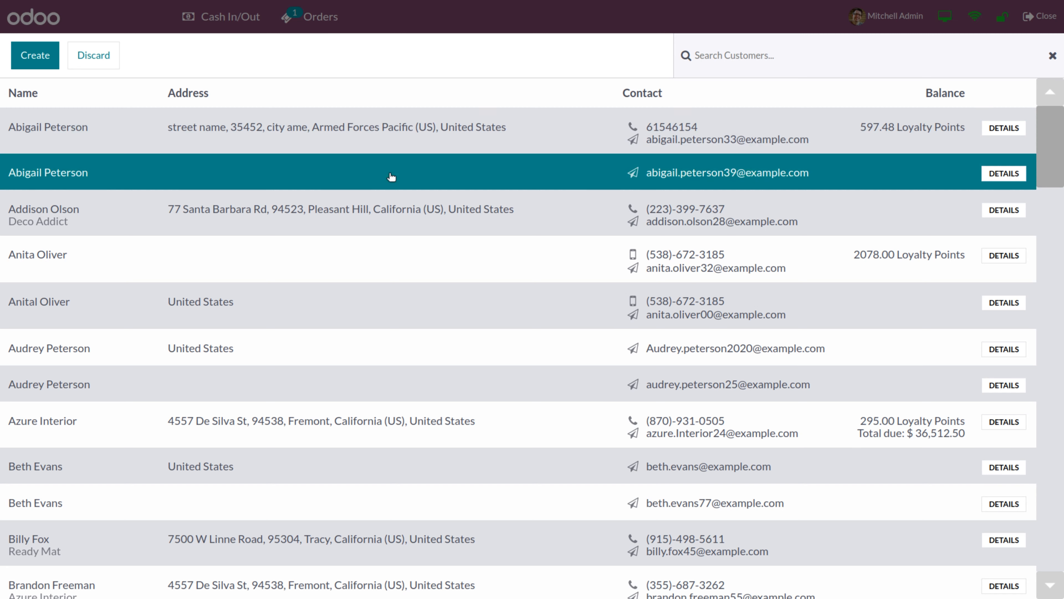
left_click(44, 127)
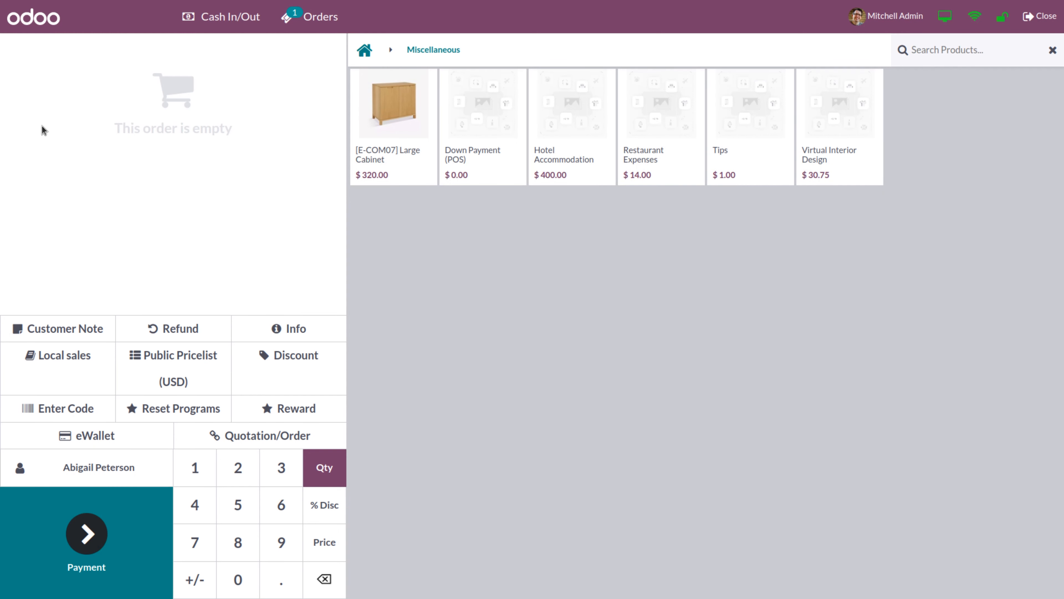
left_click(403, 155)
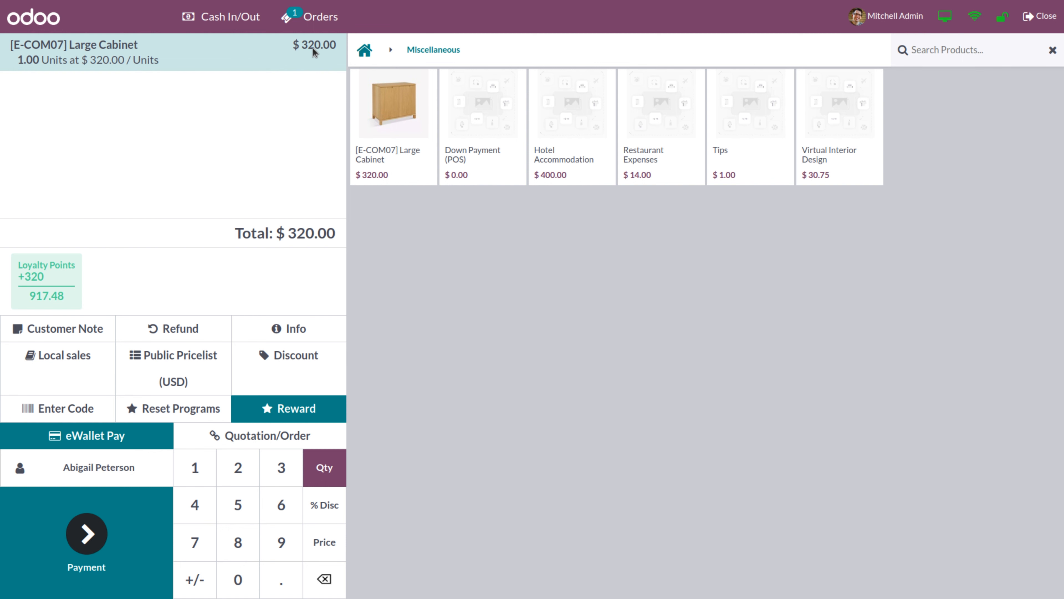
Pay the $320.00 by Bank with Ship Later enabled, dismissing the receipt image error
left_click(83, 542)
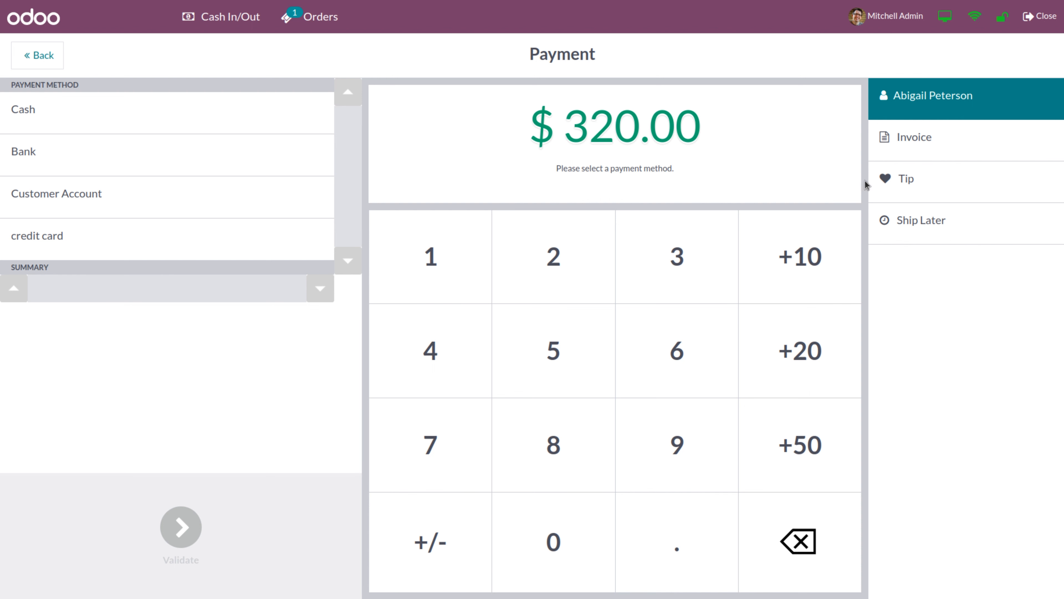
left_click(890, 226)
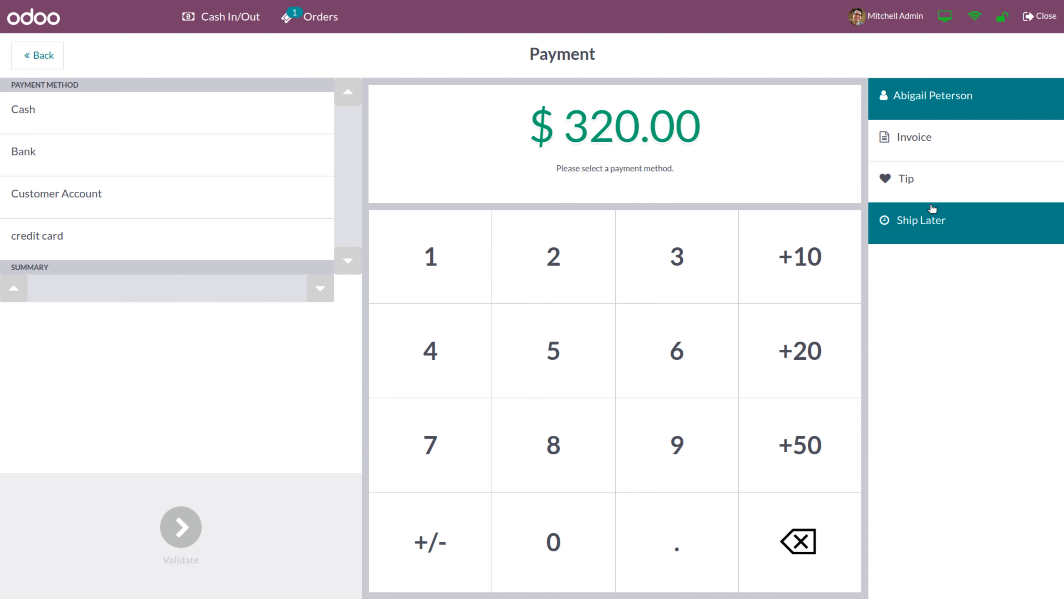
left_click(193, 153)
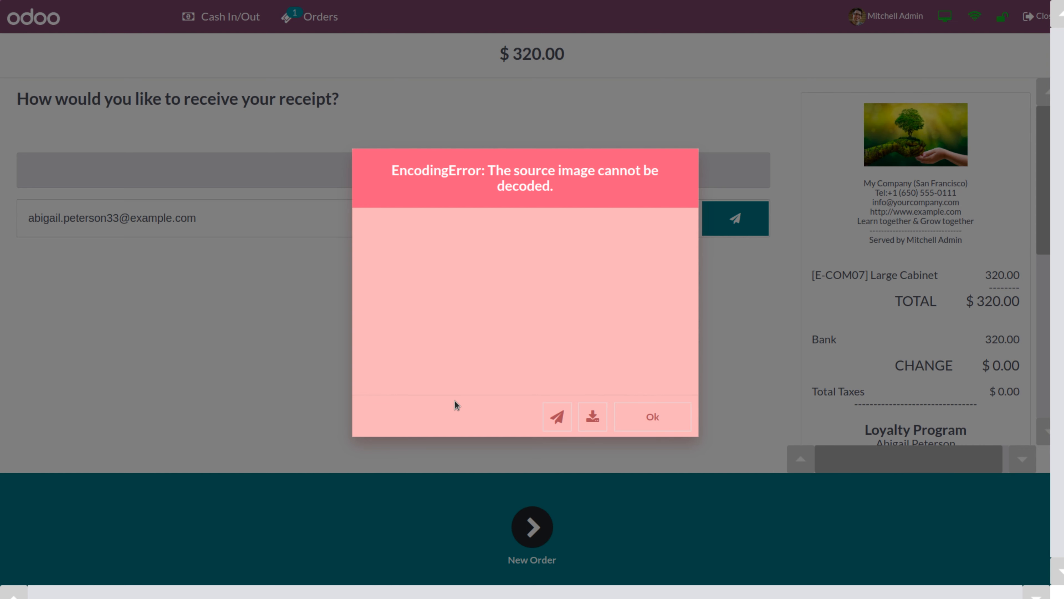
left_click(646, 419)
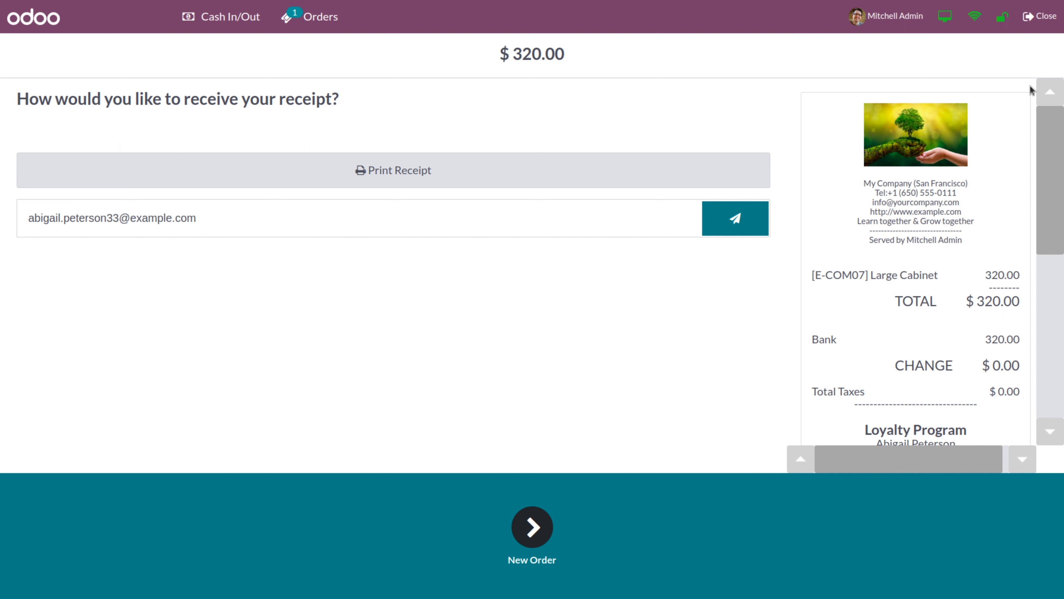
Close the Shop session with 34800 entered as the counted cash
left_click(1046, 21)
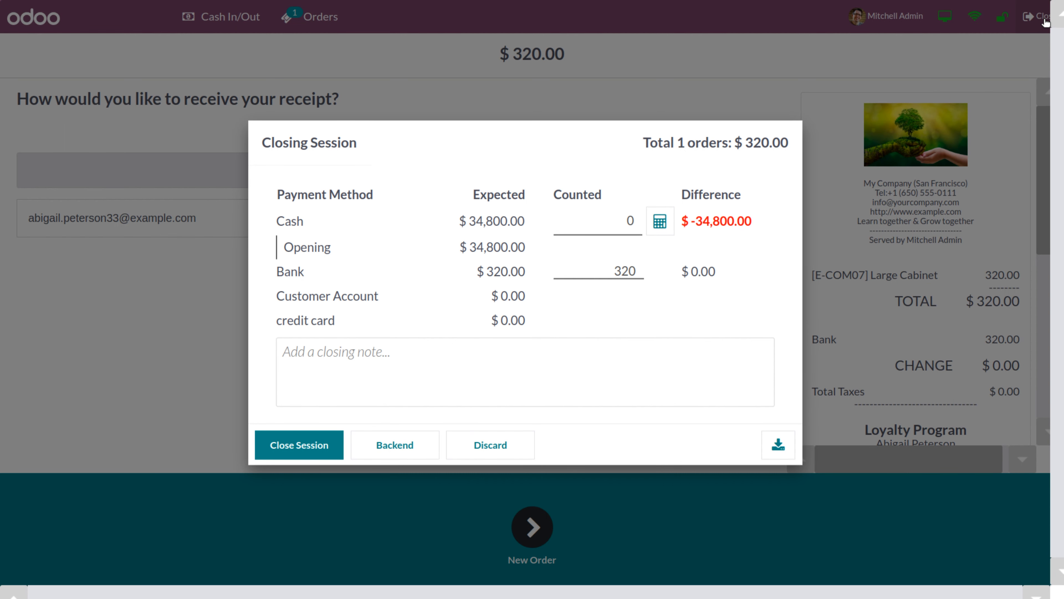
left_click(579, 228)
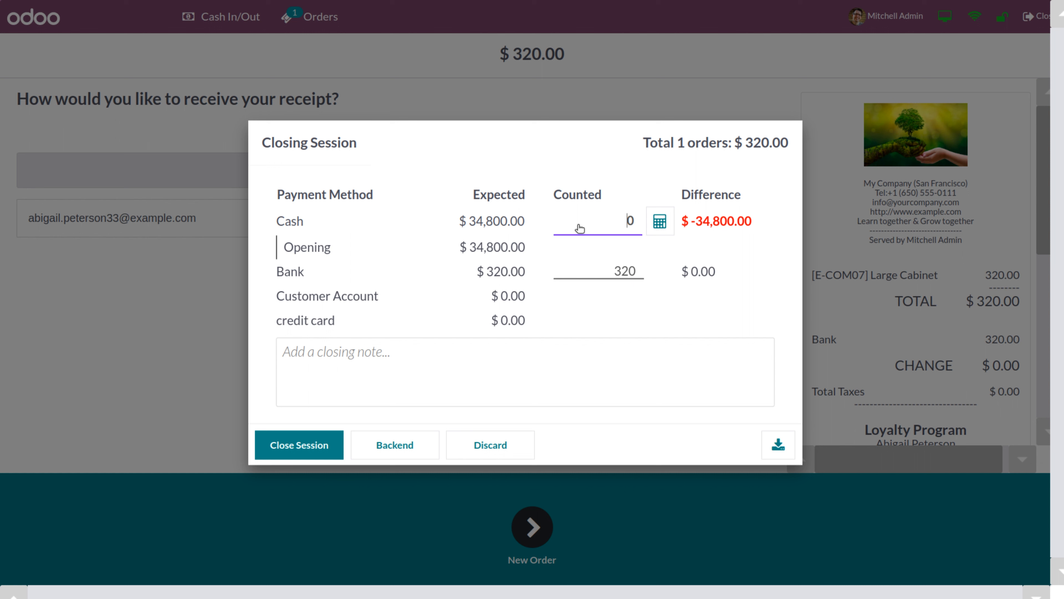
type("34800")
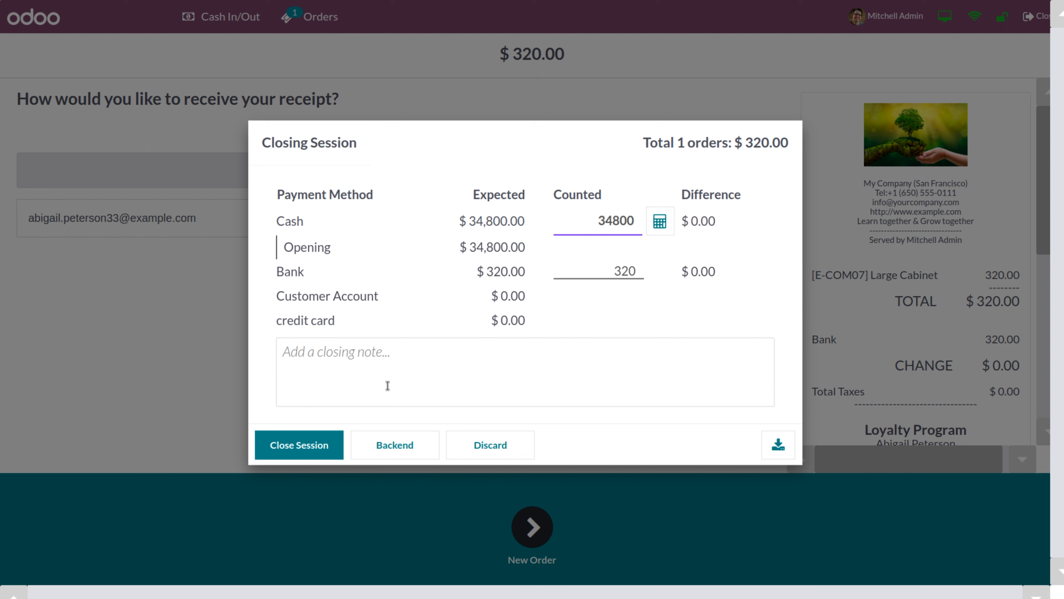
left_click(304, 449)
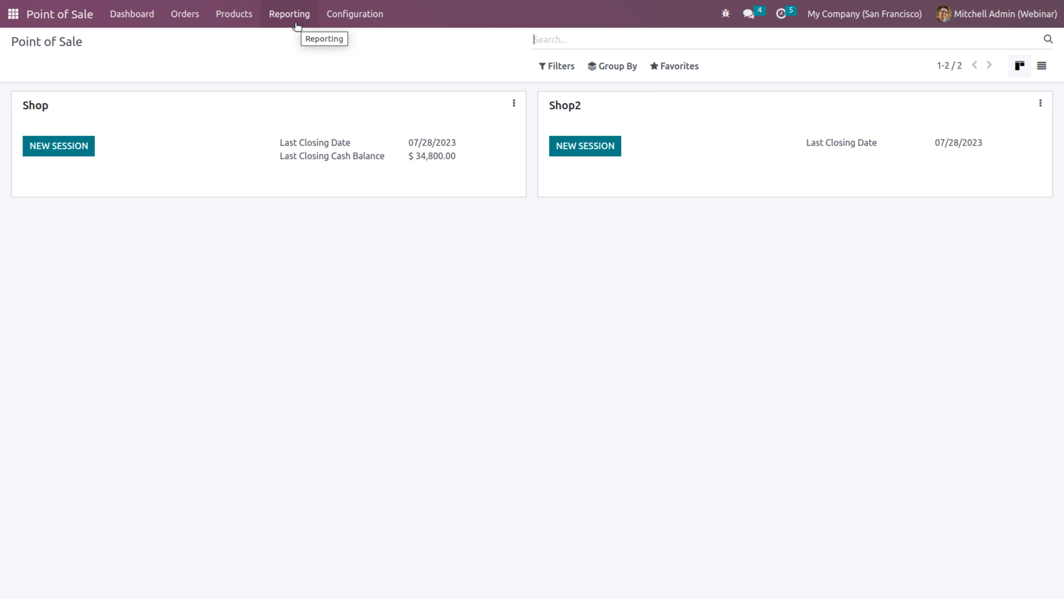
Open session POS/00019's pickings and view delivery WH/OUT/00014 with its Large Cabinet line
left_click(185, 15)
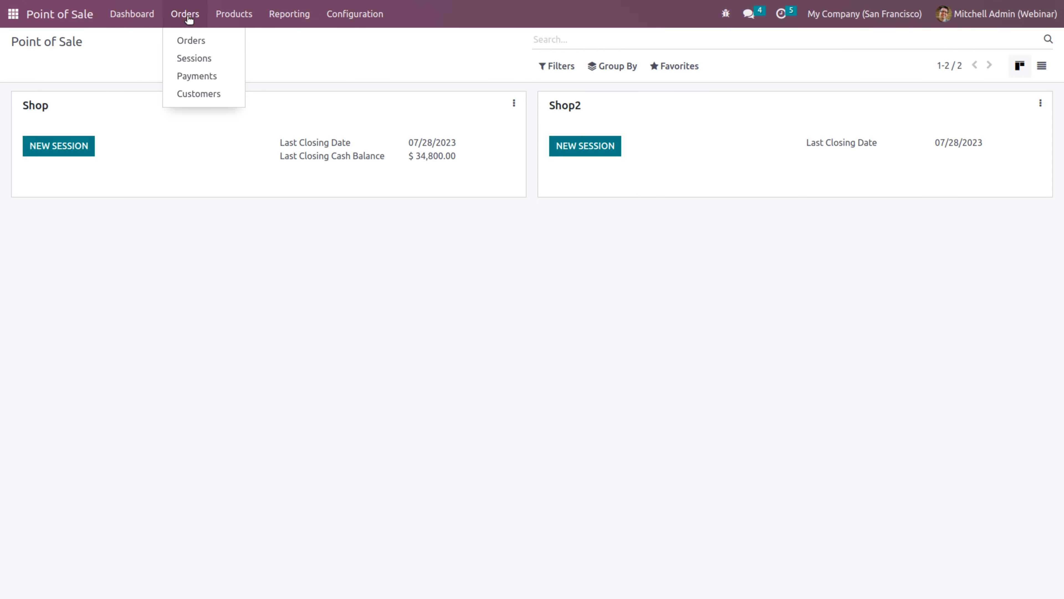
left_click(194, 56)
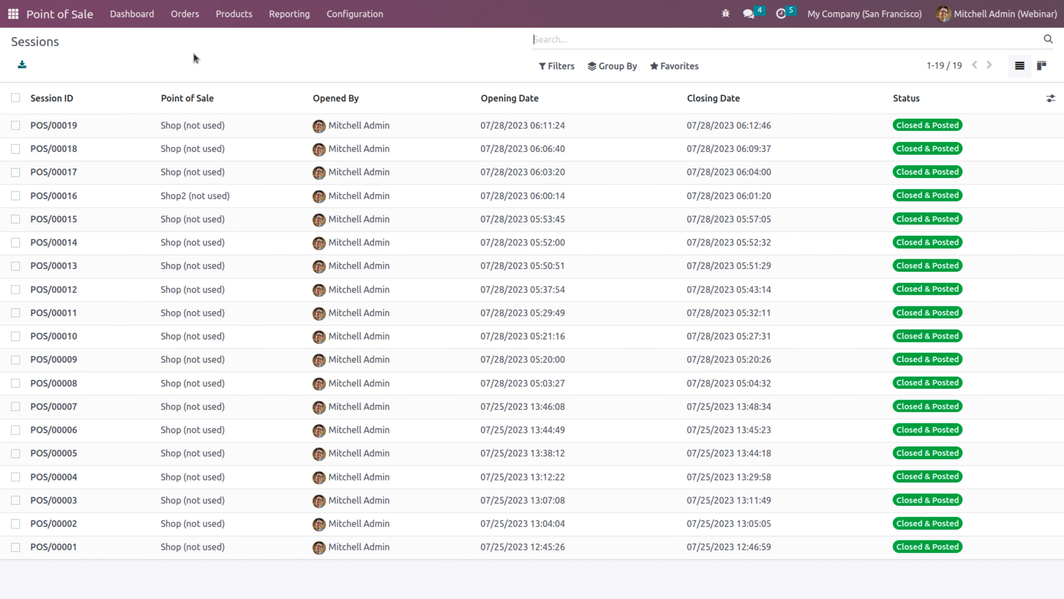
left_click(189, 125)
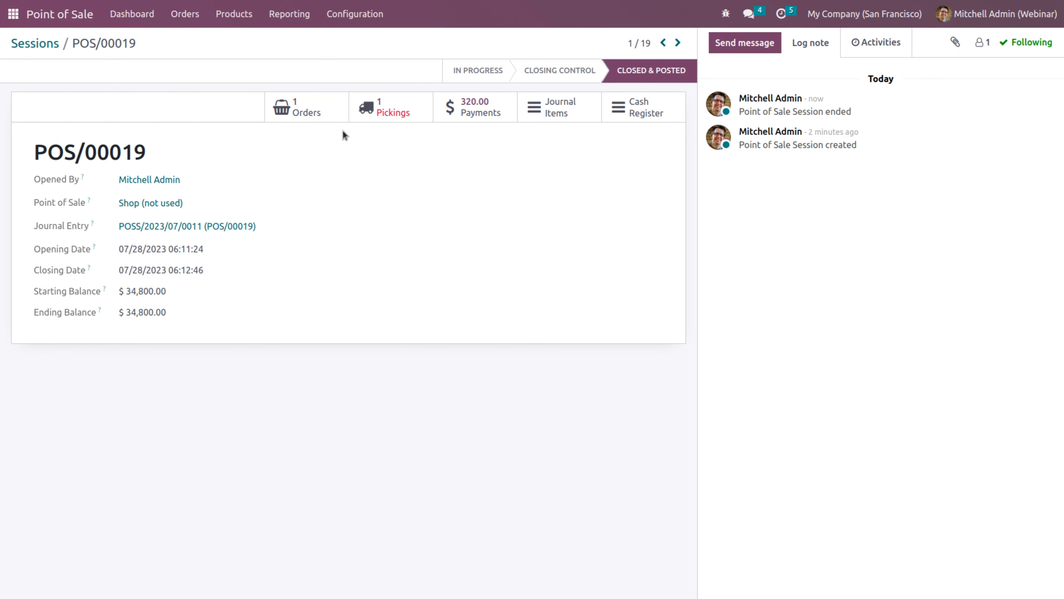
left_click(388, 111)
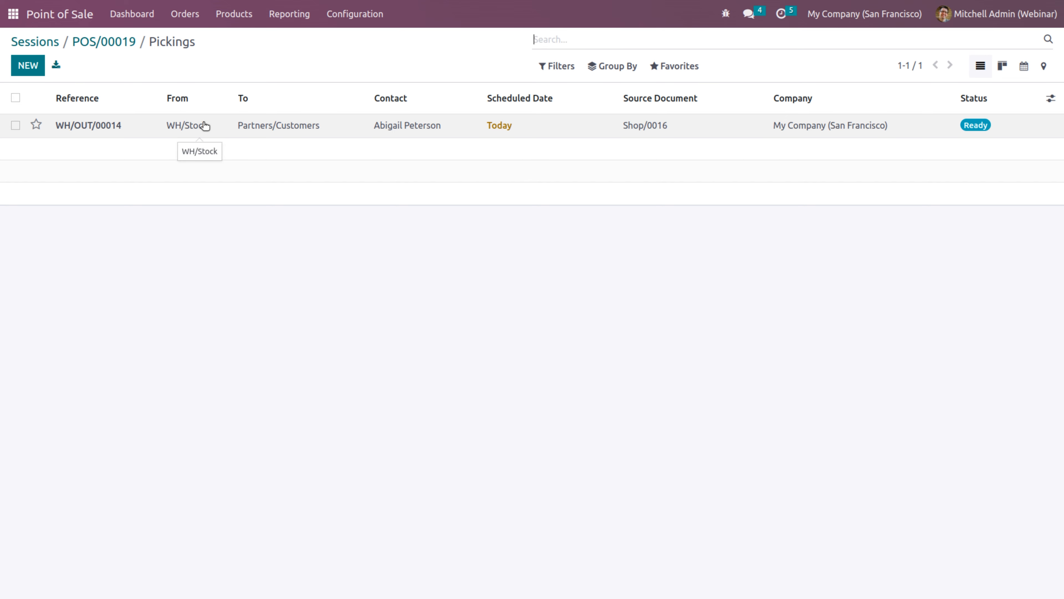
left_click(221, 126)
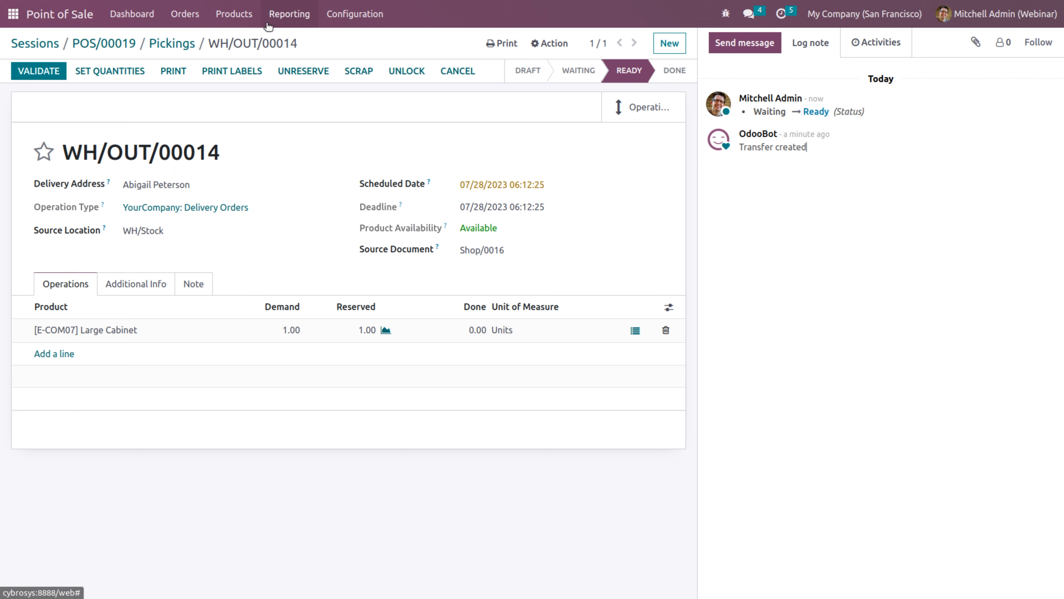
left_click(347, 19)
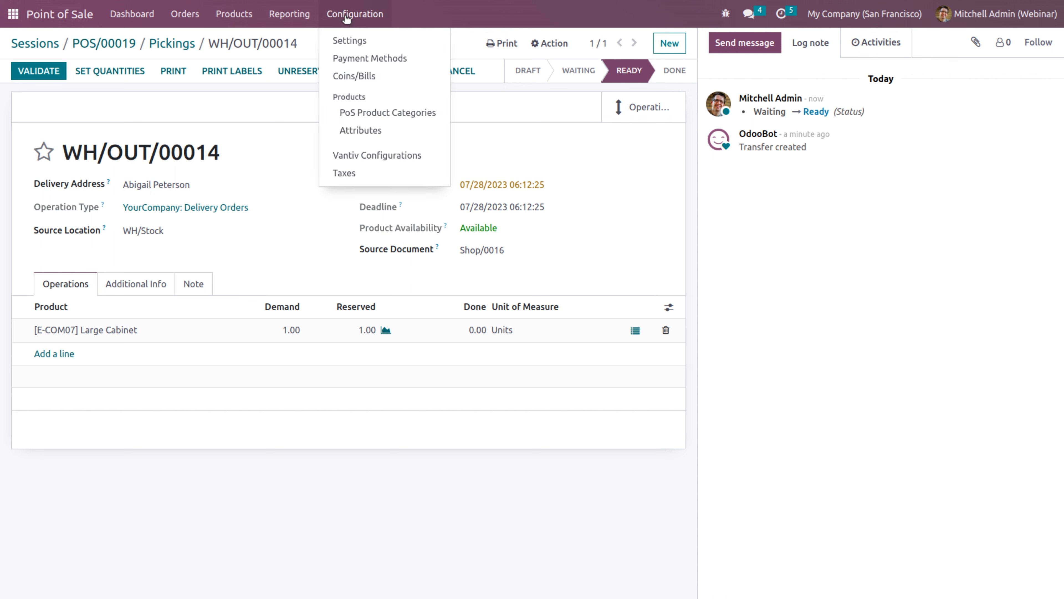
Create a new shop in the settings and name it 'Restaurant', fixing the misspelling
left_click(356, 40)
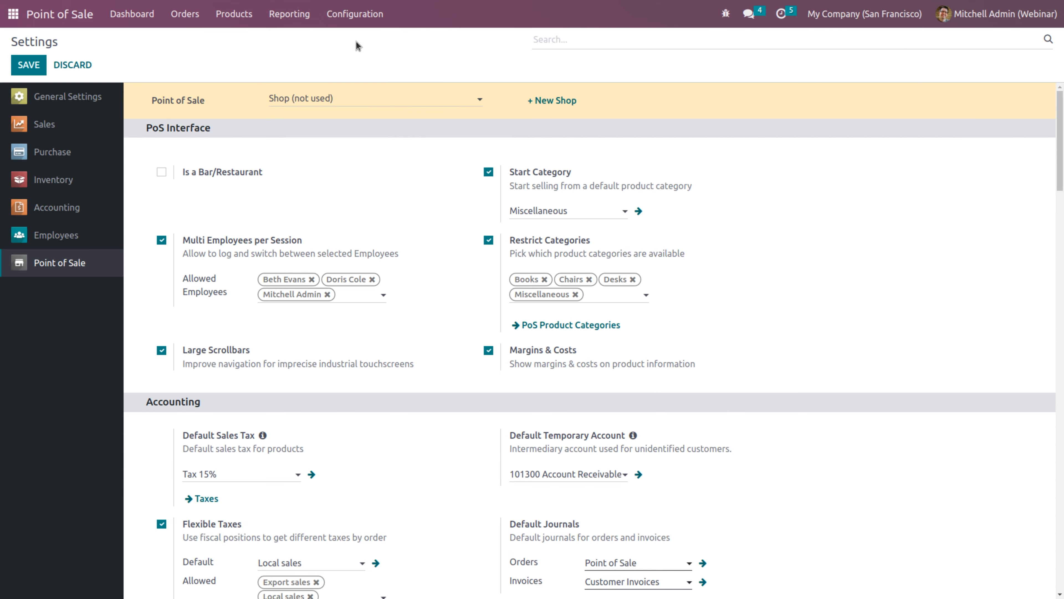
left_click(554, 99)
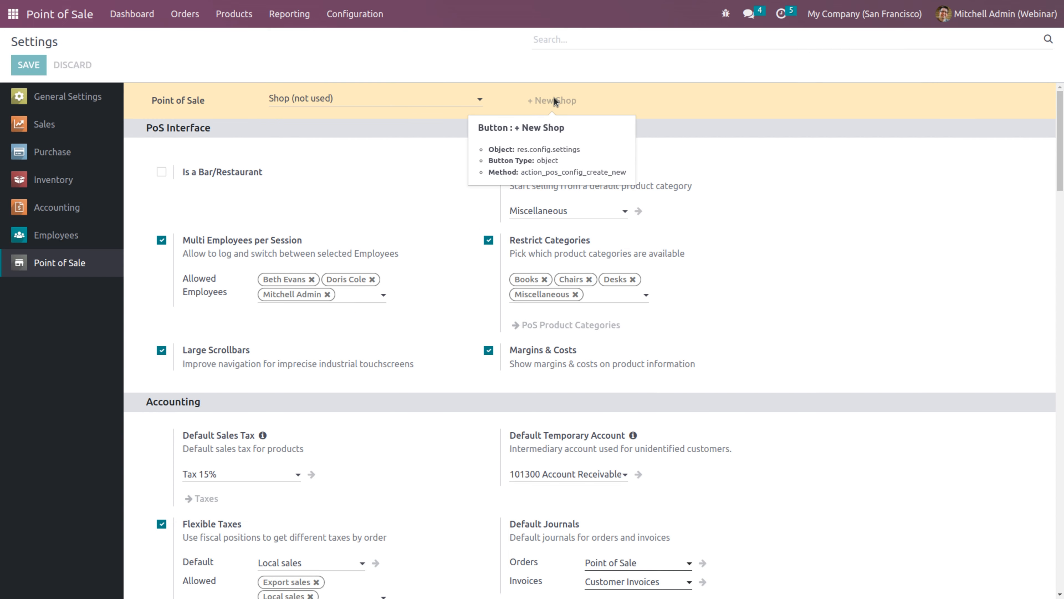
type("Re")
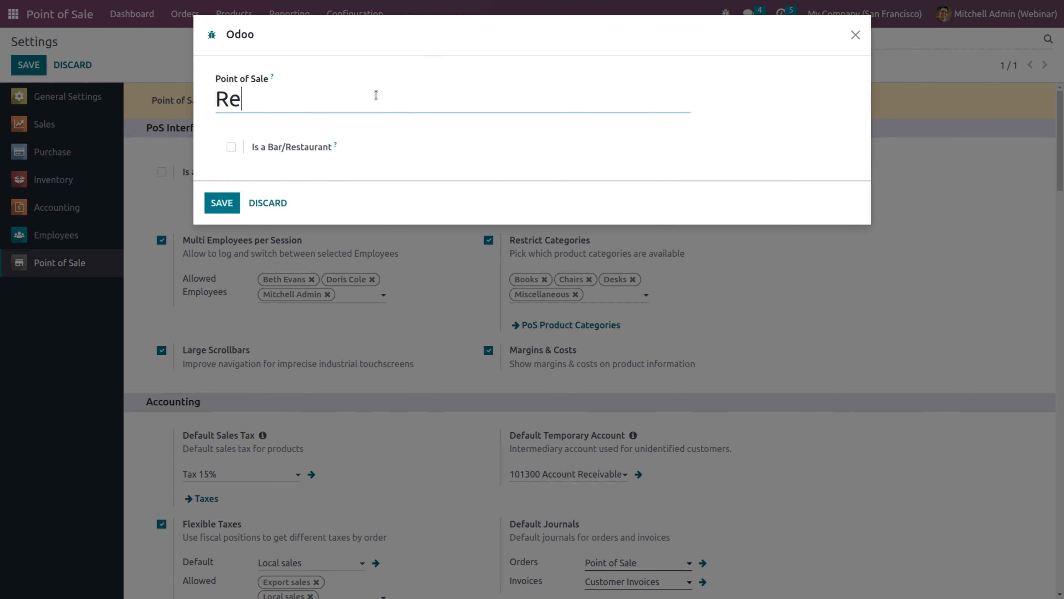
type("stuarant")
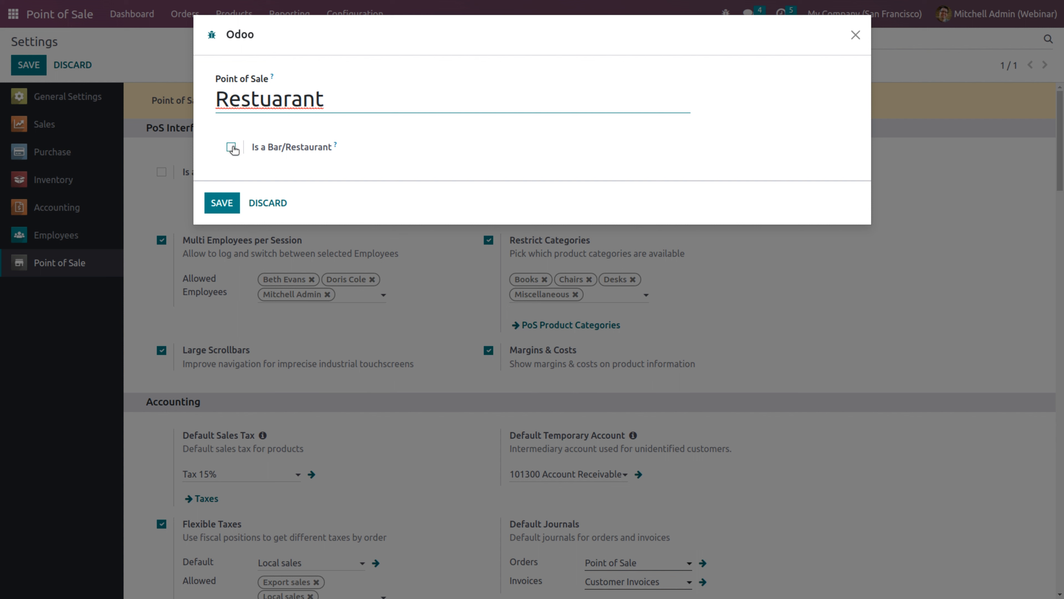
left_click(270, 104)
key("BackSpace")
type("u")
key("BackSpace")
type("u")
Mark Restaurant as a bar/restaurant, save the shop and settings, and return to the dashboard
left_click(231, 146)
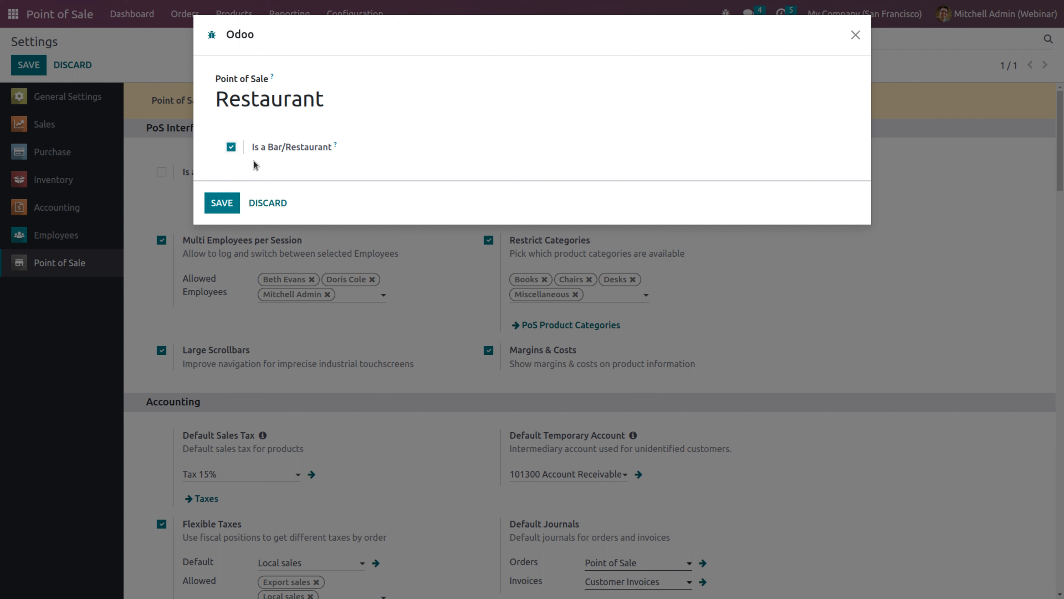
left_click(216, 205)
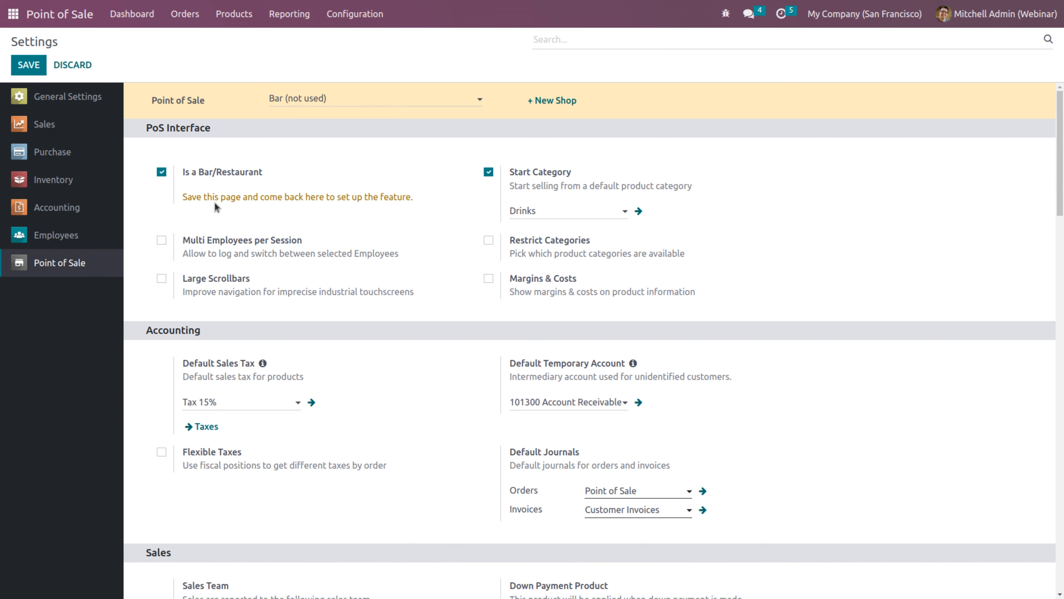
left_click(28, 67)
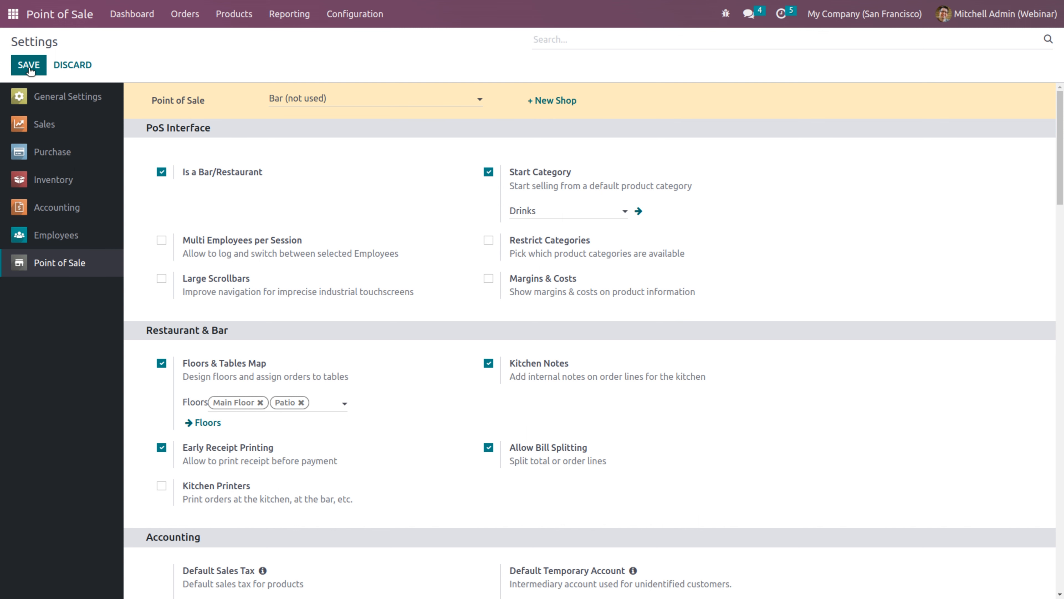
left_click(130, 12)
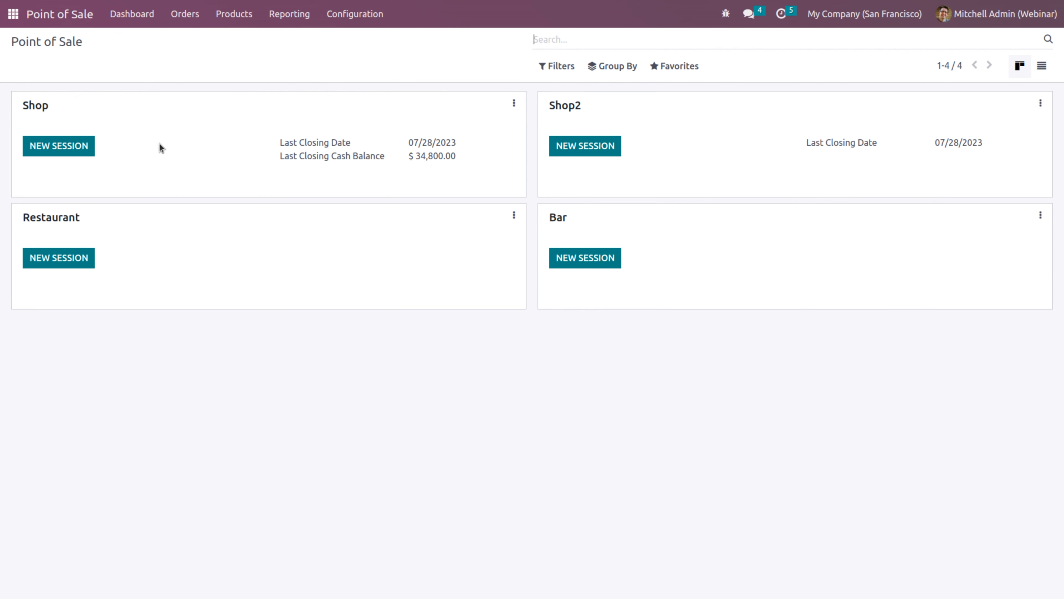
Open the Point of Sale settings on the Restaurant shop's Restaurant & Bar section
left_click(338, 20)
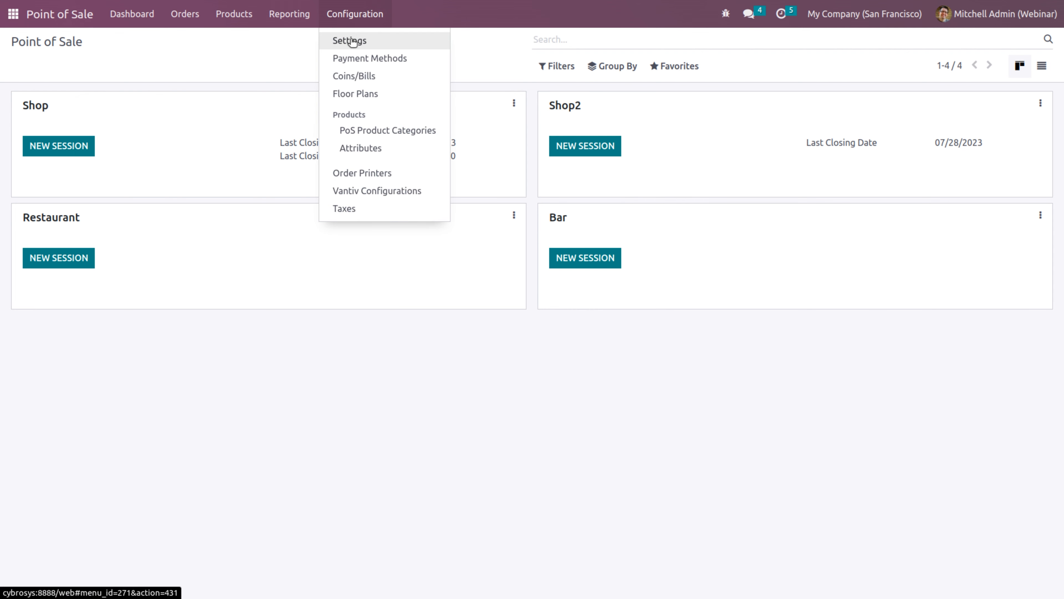
left_click(352, 42)
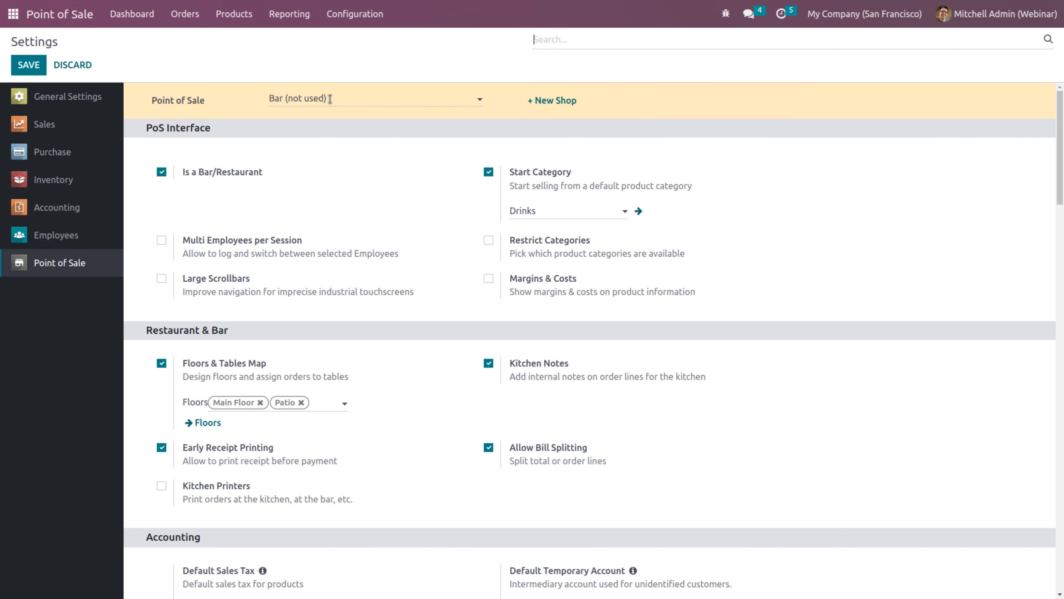
left_click(330, 99)
left_click(310, 154)
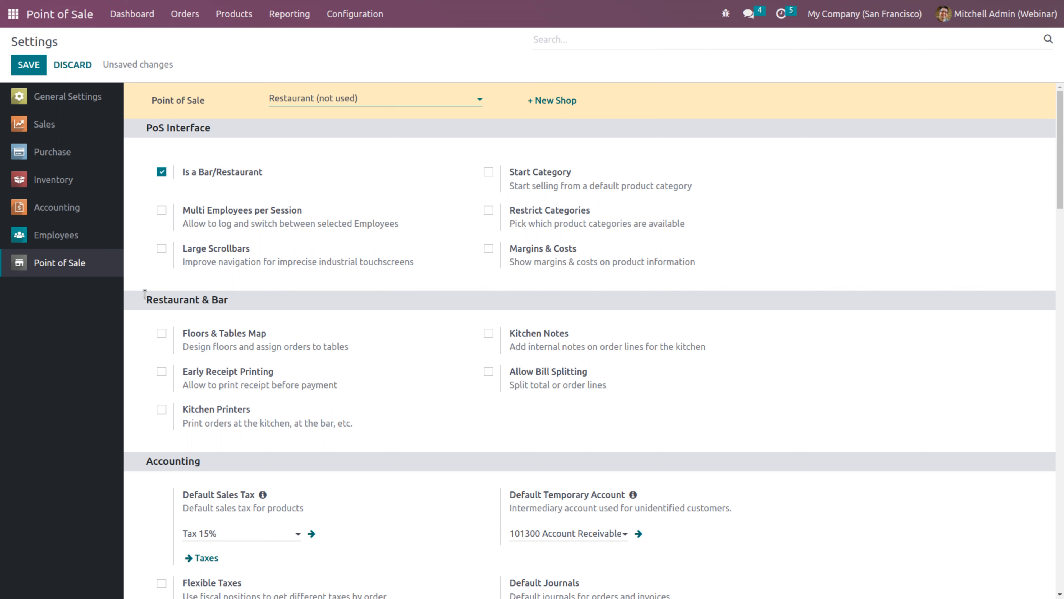
left_click_drag(136, 296, 245, 295)
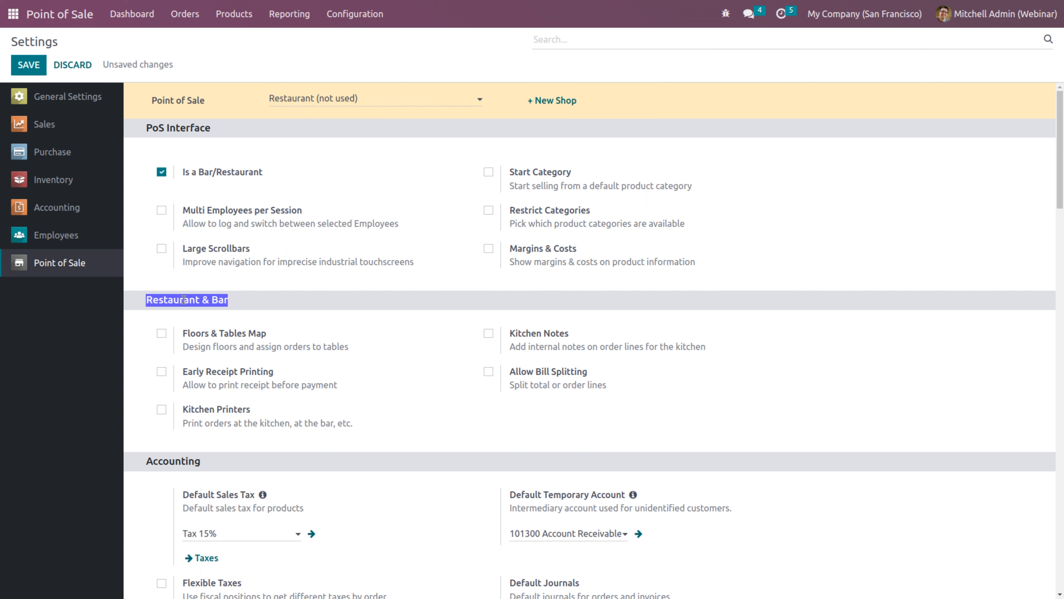
Enable Floors & Tables Map with a new floor 'Floor 1', save, and open Floor Plans
left_click(161, 333)
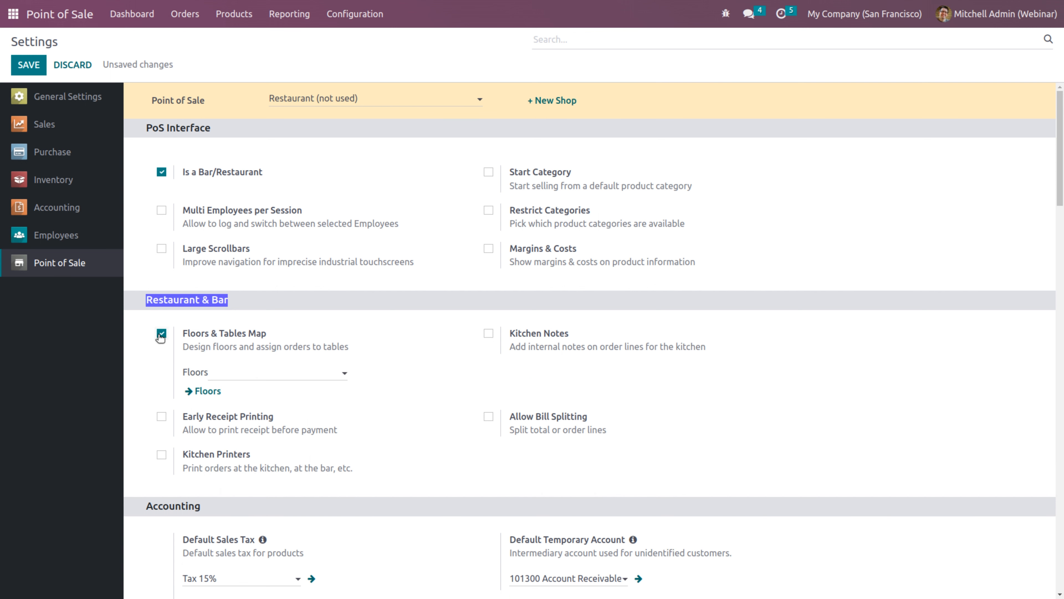
left_click(231, 369)
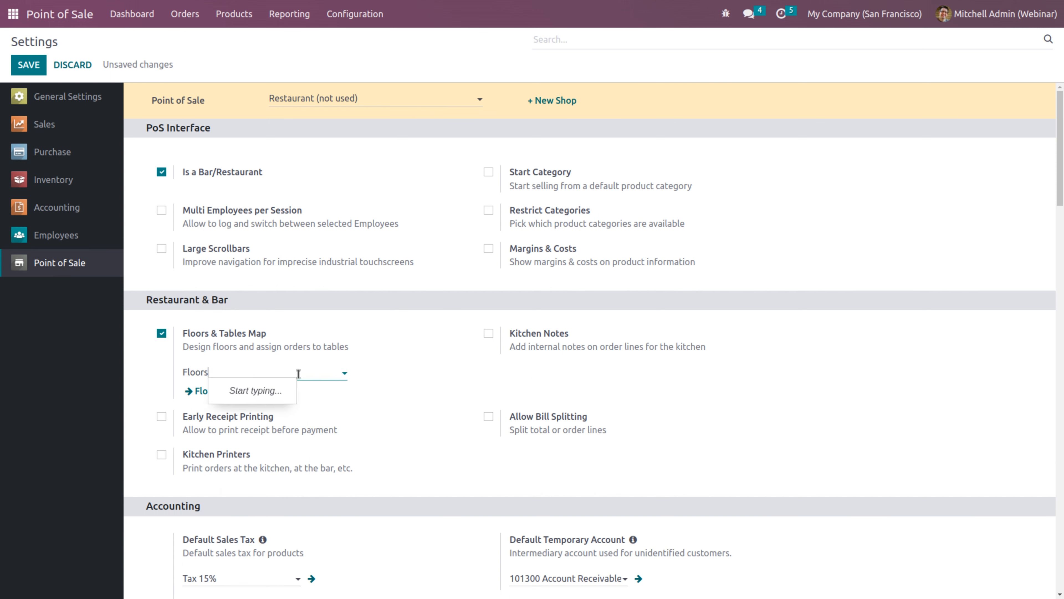
type("Flo")
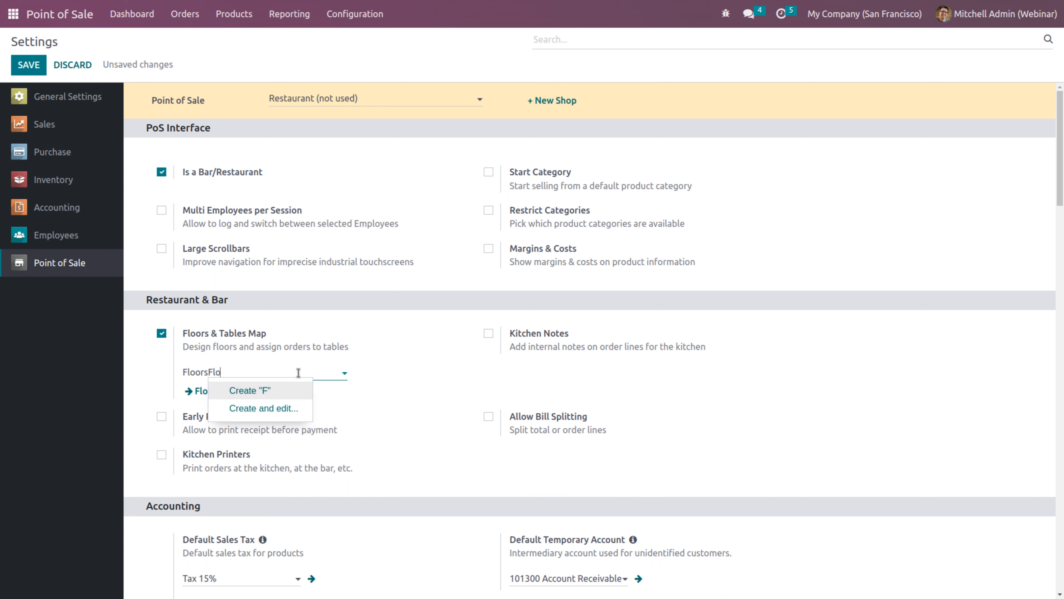
type("or !")
left_click(276, 391)
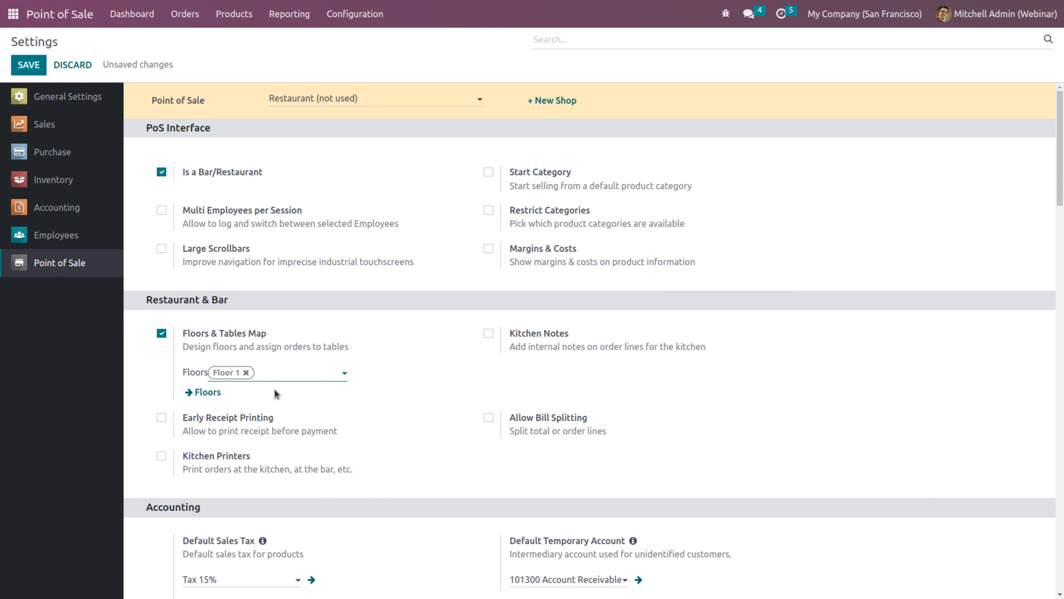
left_click(205, 393)
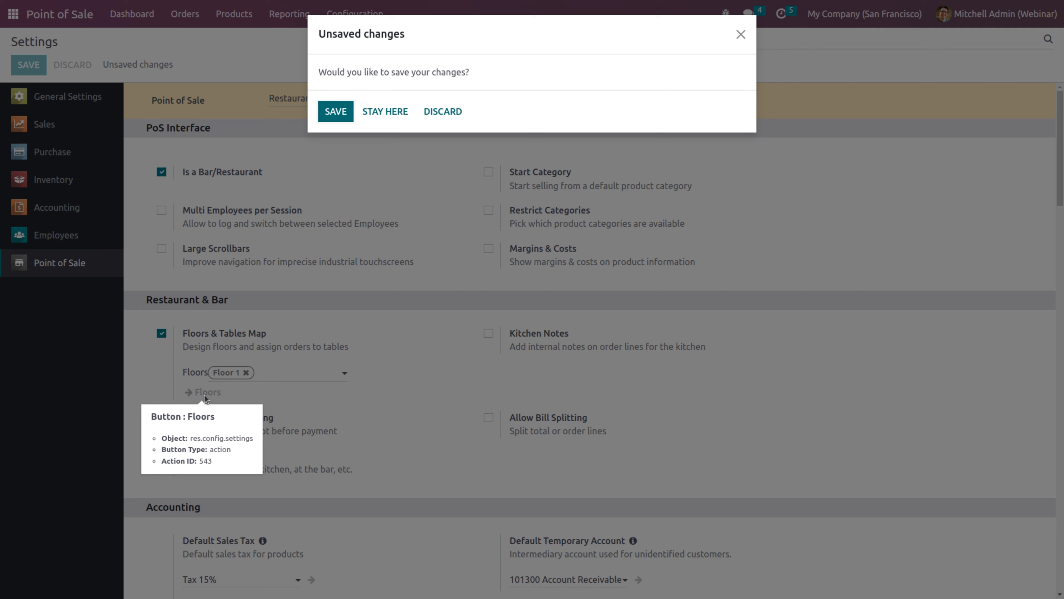
left_click(341, 113)
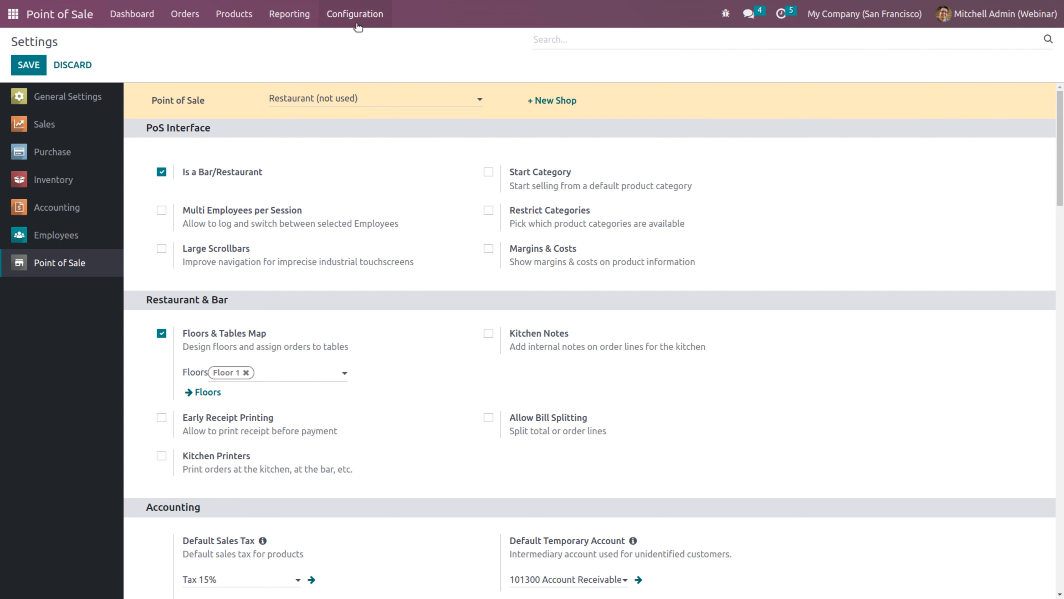
left_click(361, 13)
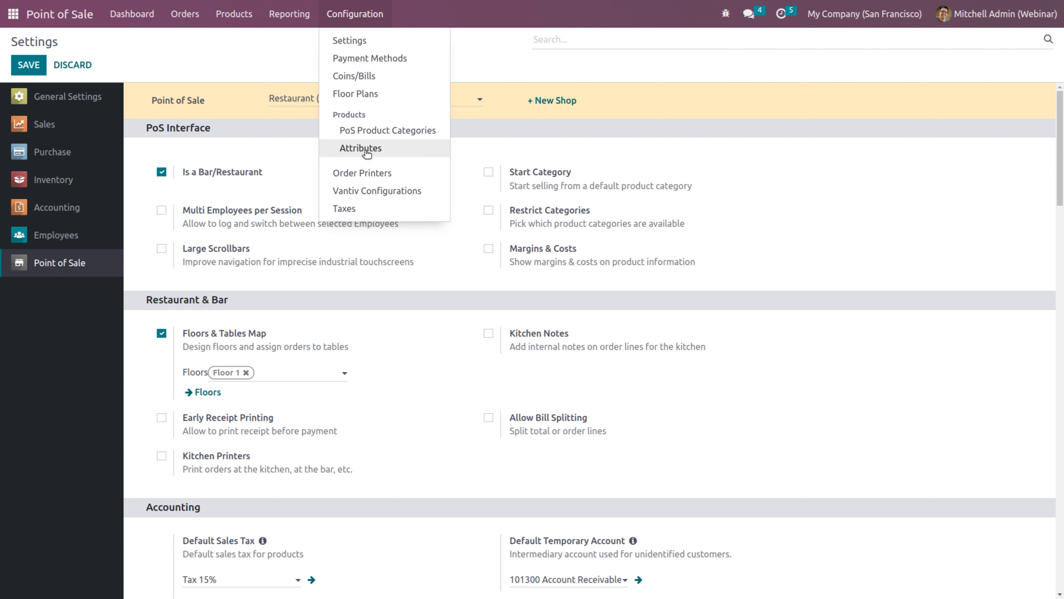
left_click(349, 94)
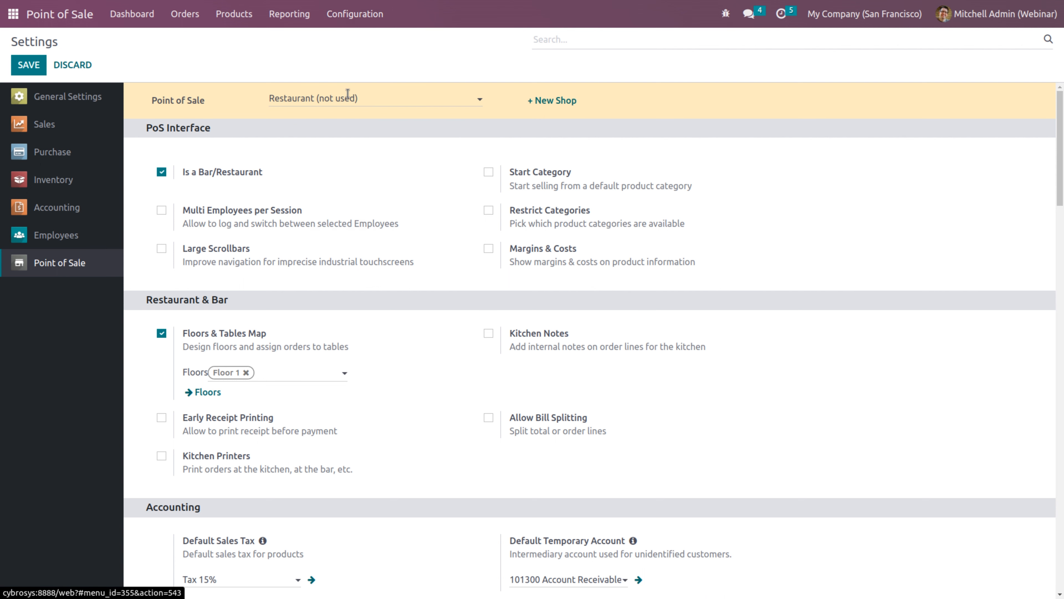
Add a square table T1 to Floor 1
left_click(114, 180)
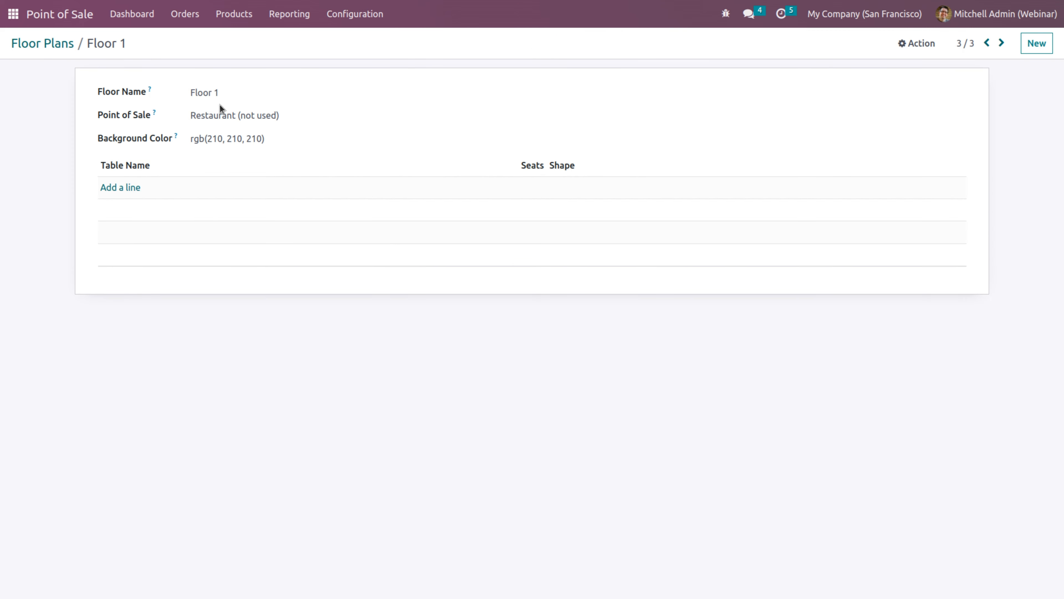
left_click(117, 187)
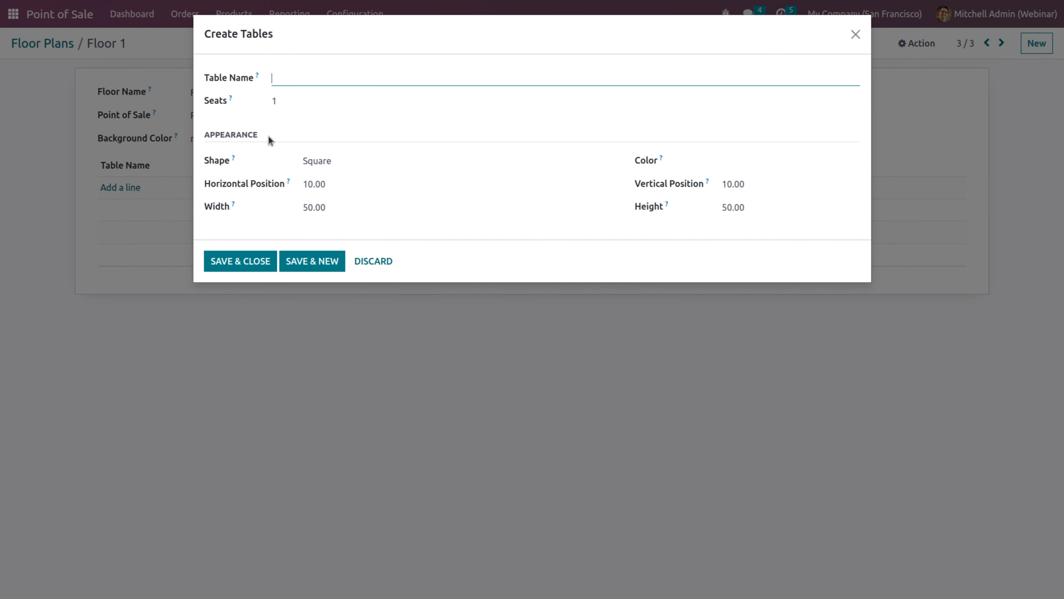
type("T1")
left_click(307, 102)
key("ctrl+a")
key("BackSpace")
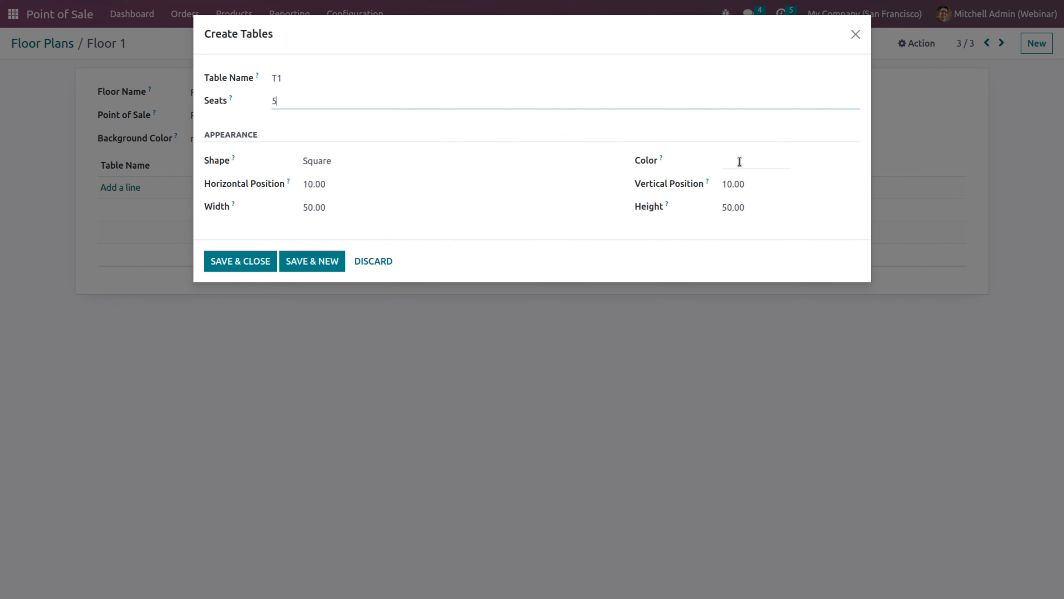
left_click(356, 165)
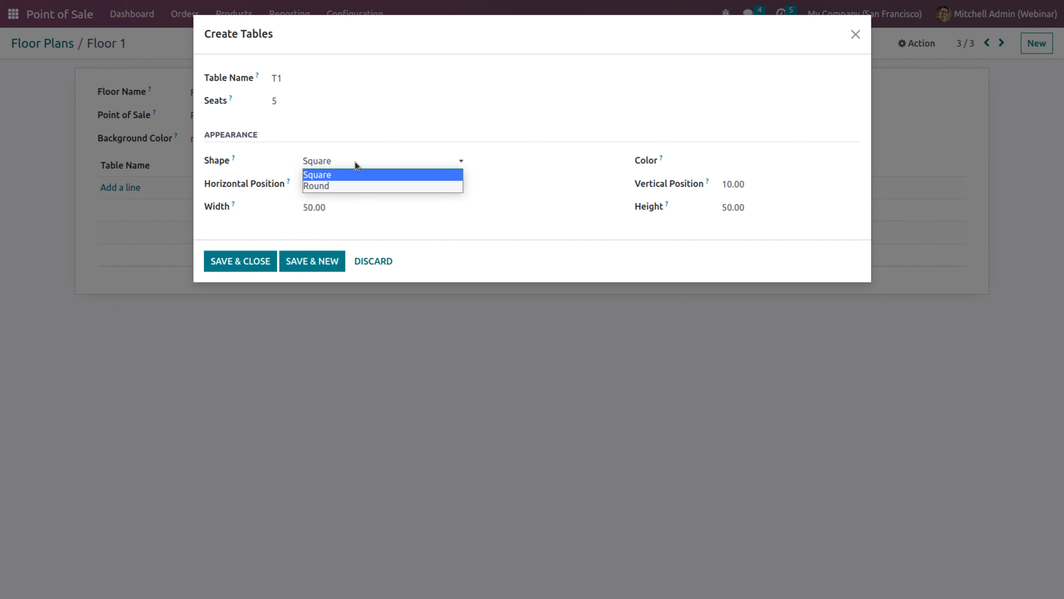
left_click(329, 178)
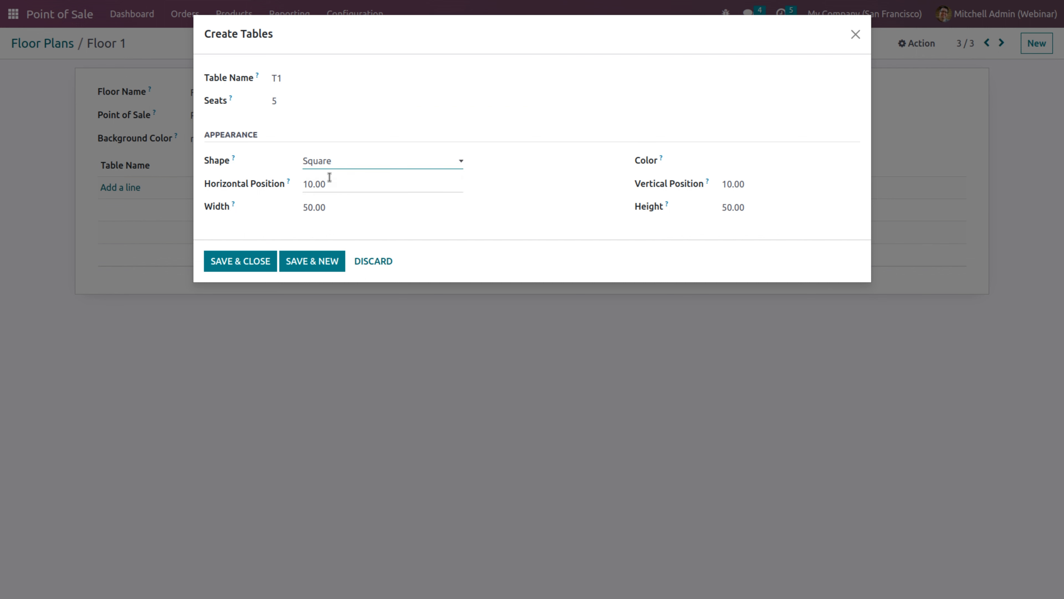
left_click(247, 263)
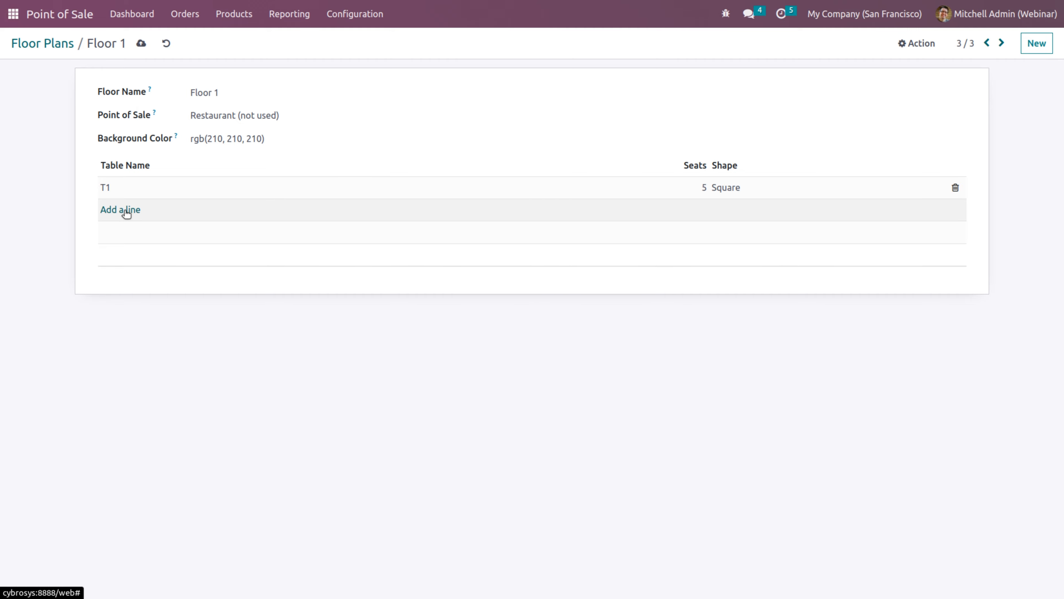
Add a round 10-seat table T2, save Floor 1 and return to the floor plans list
left_click(126, 211)
type("T2")
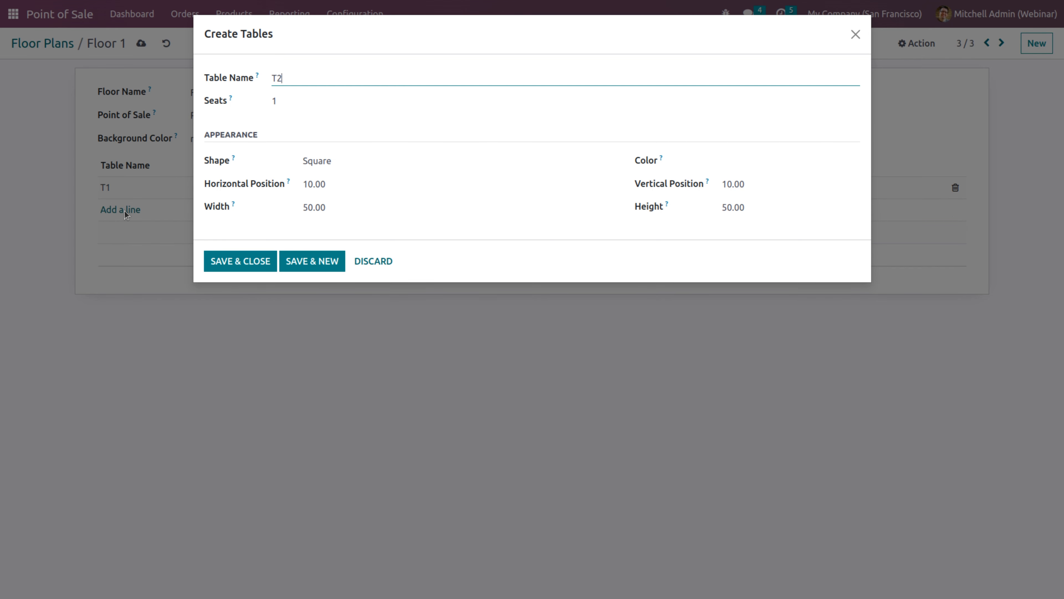
left_click(329, 163)
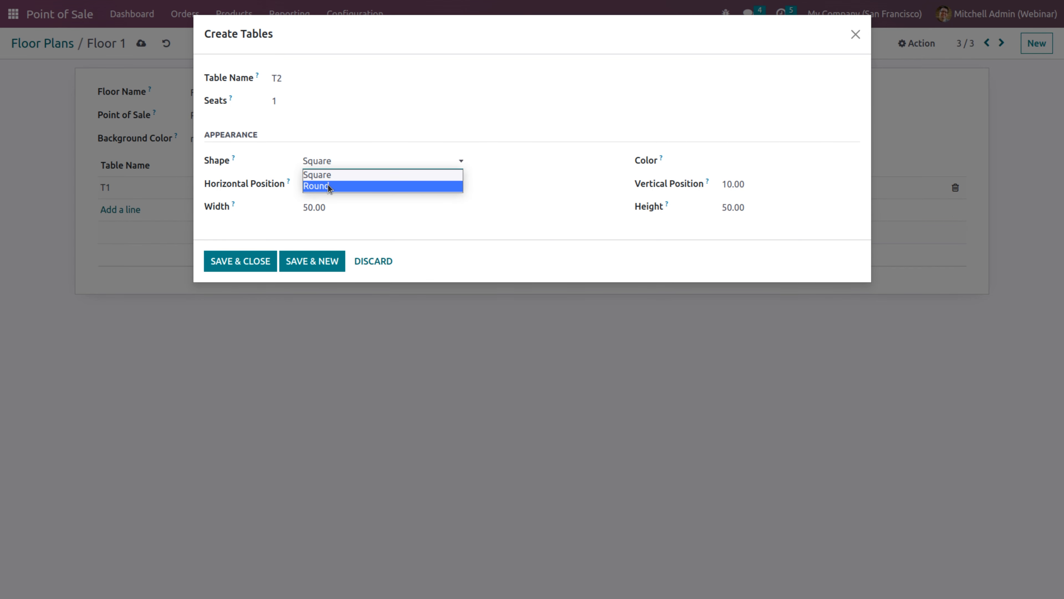
left_click(315, 185)
left_click(292, 105)
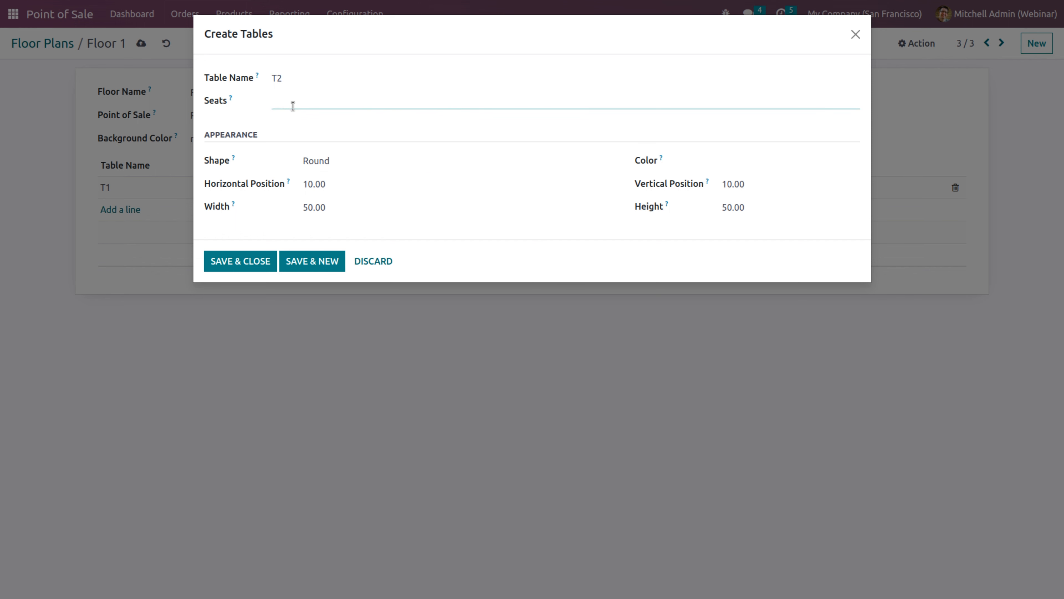
type("0")
left_click(233, 269)
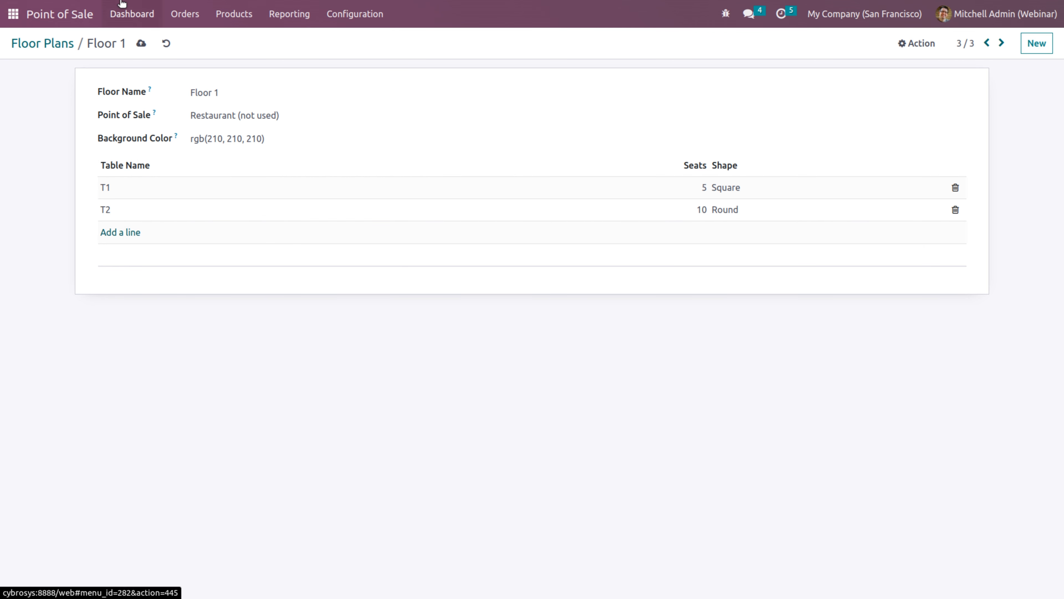
left_click(139, 44)
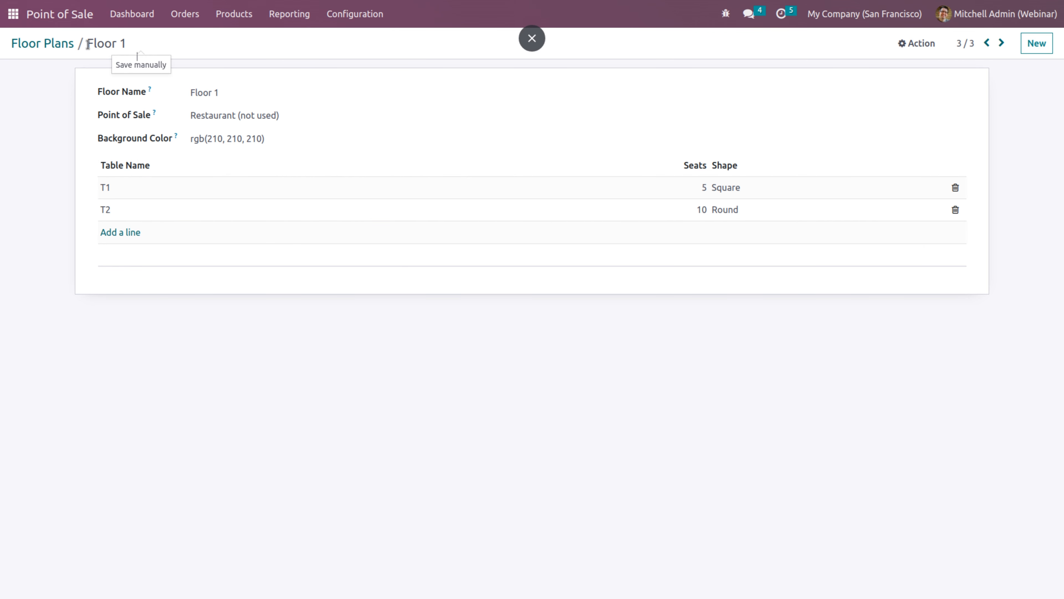
left_click(58, 44)
Create a new floor named 'balcany' with a 2-seat table T1
left_click(26, 66)
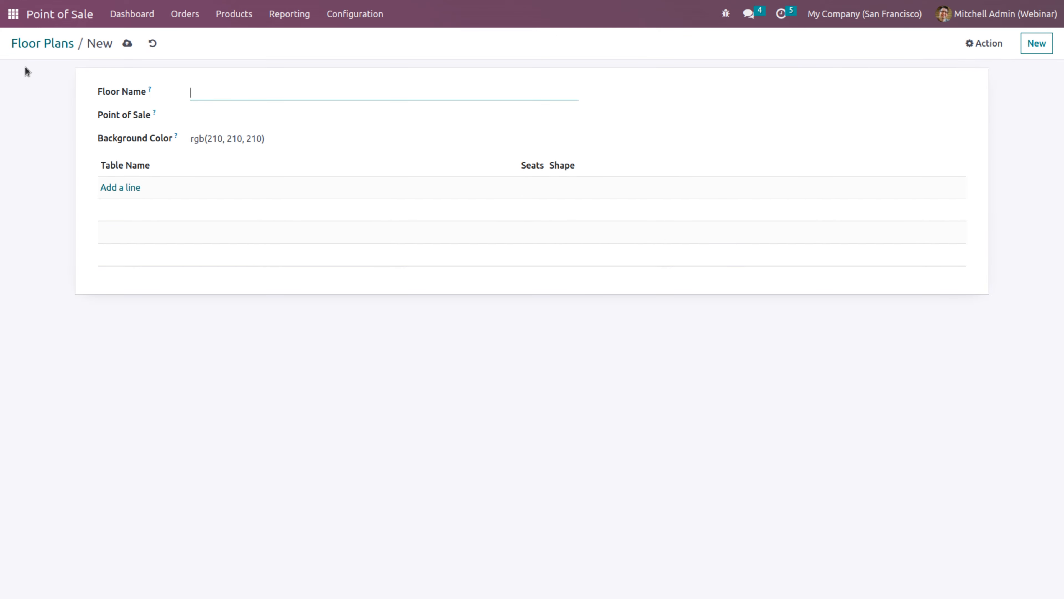
type("balacany")
left_click(210, 92)
key("BackSpace")
left_click(122, 192)
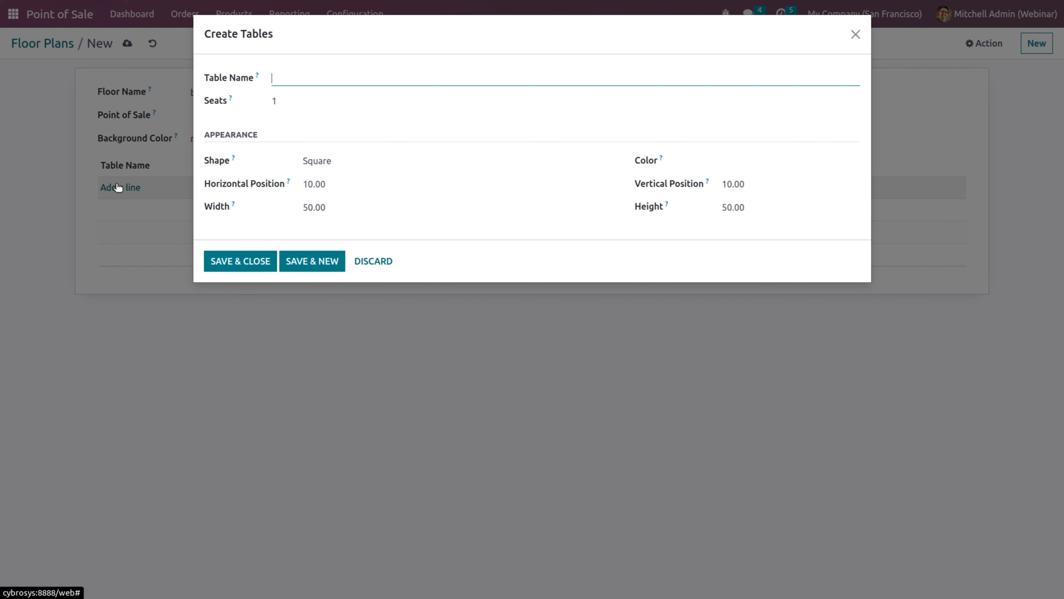
left_click(294, 98)
type("2")
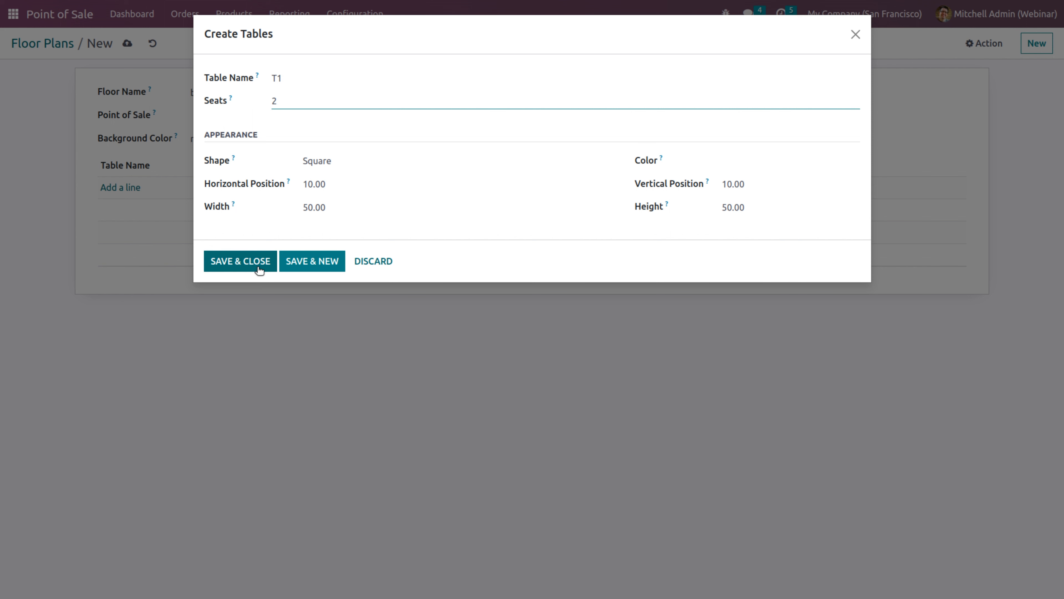
left_click(240, 260)
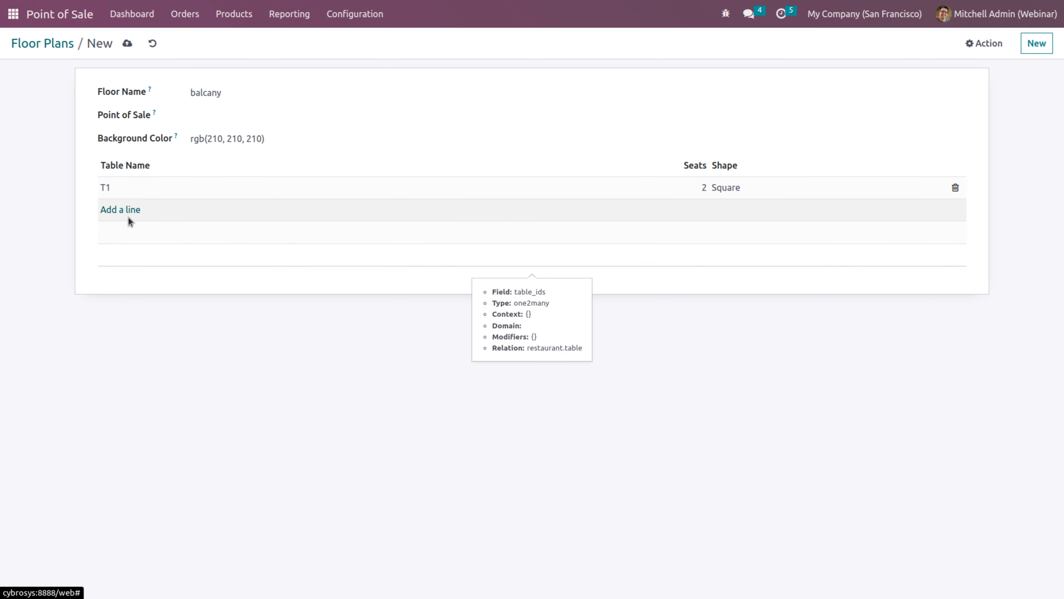
Add a second table T2 with 3 seats to the balcany floor
left_click(115, 209)
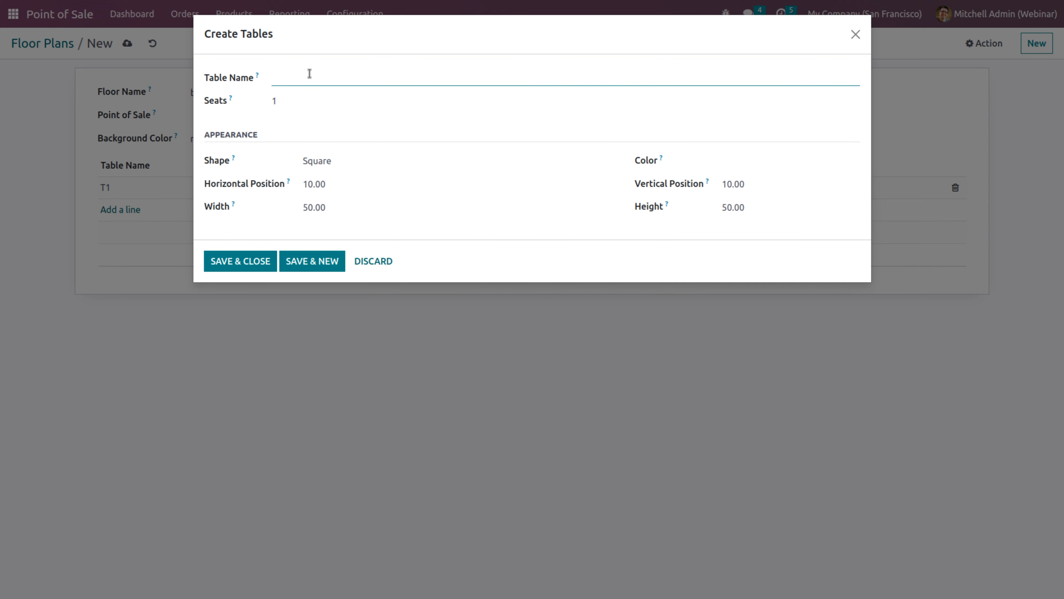
type("T1")
type("2")
left_click(301, 108)
type("3")
left_click(245, 276)
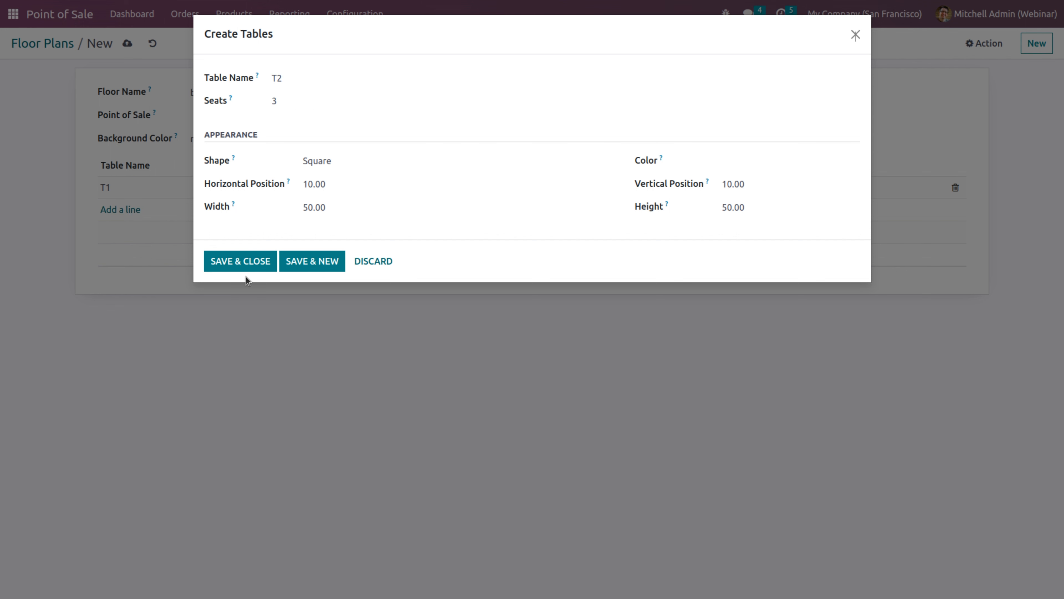
left_click(238, 264)
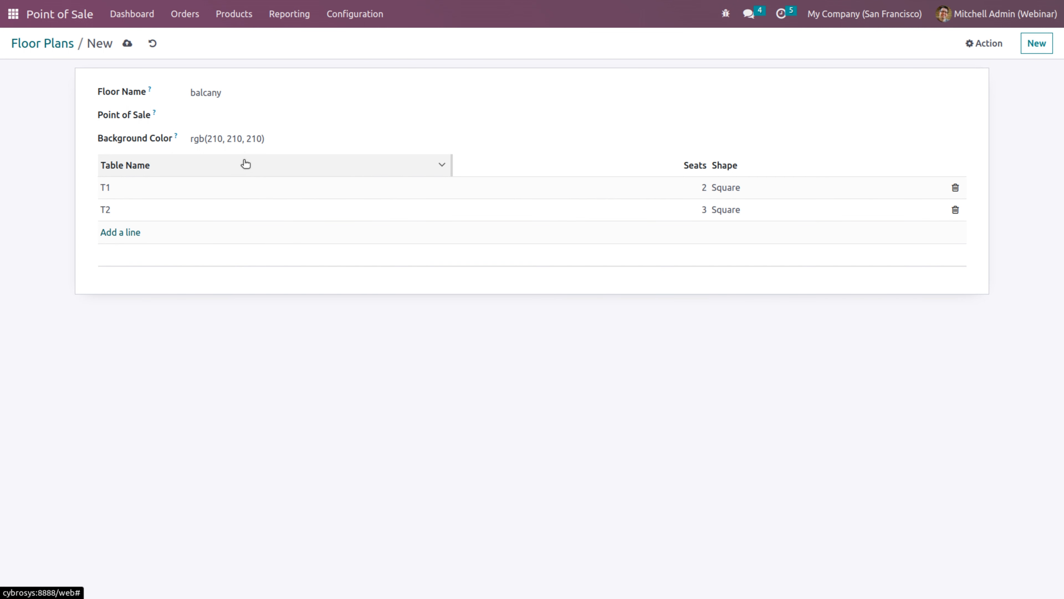
Assign the balcany floor to the Restaurant shop, save it and return to Floor Plans
left_click(210, 115)
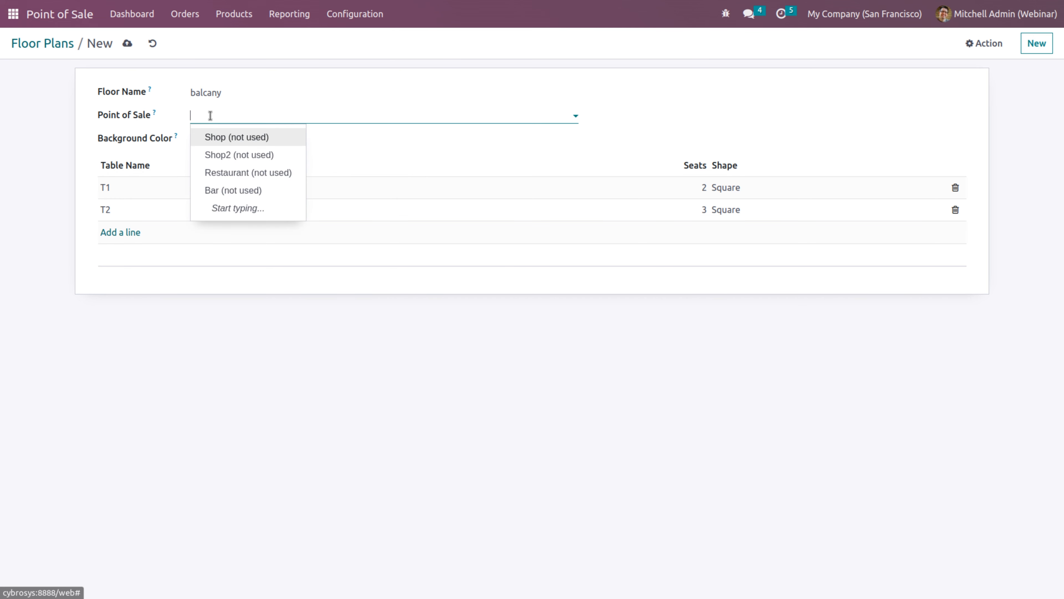
left_click(235, 176)
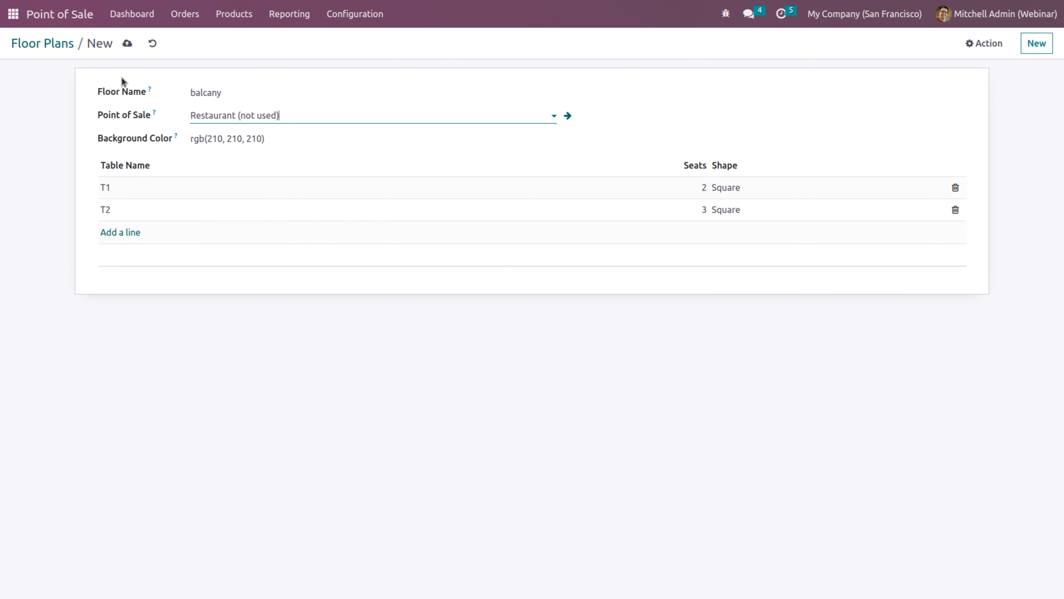
left_click(128, 44)
left_click(57, 44)
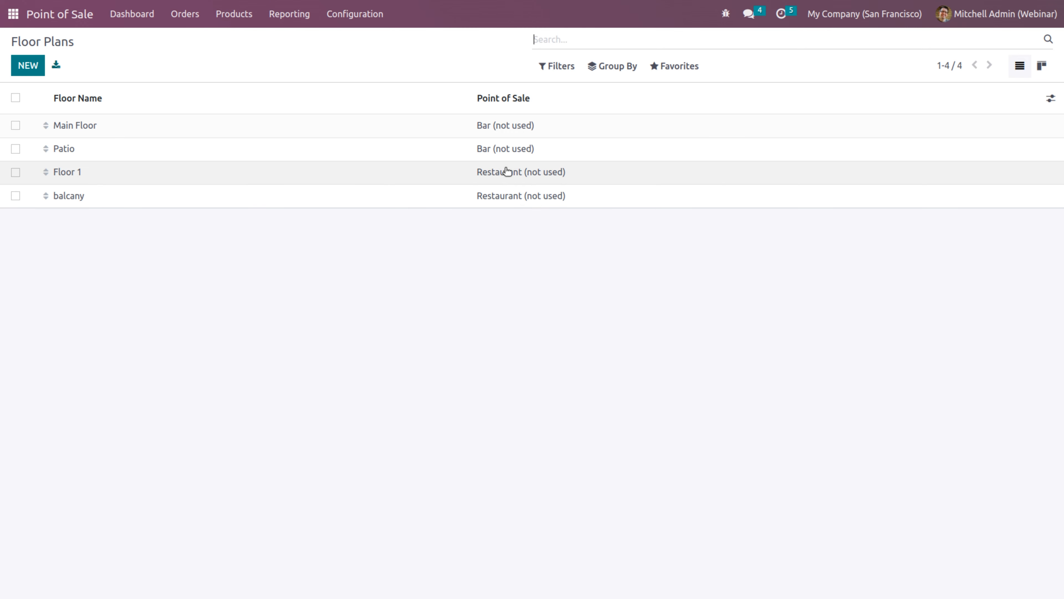
left_click(347, 17)
Turn on Early Receipt Printing, Kitchen Notes and Allow Bill Splitting, leave kitchen printers off, and save
left_click(348, 40)
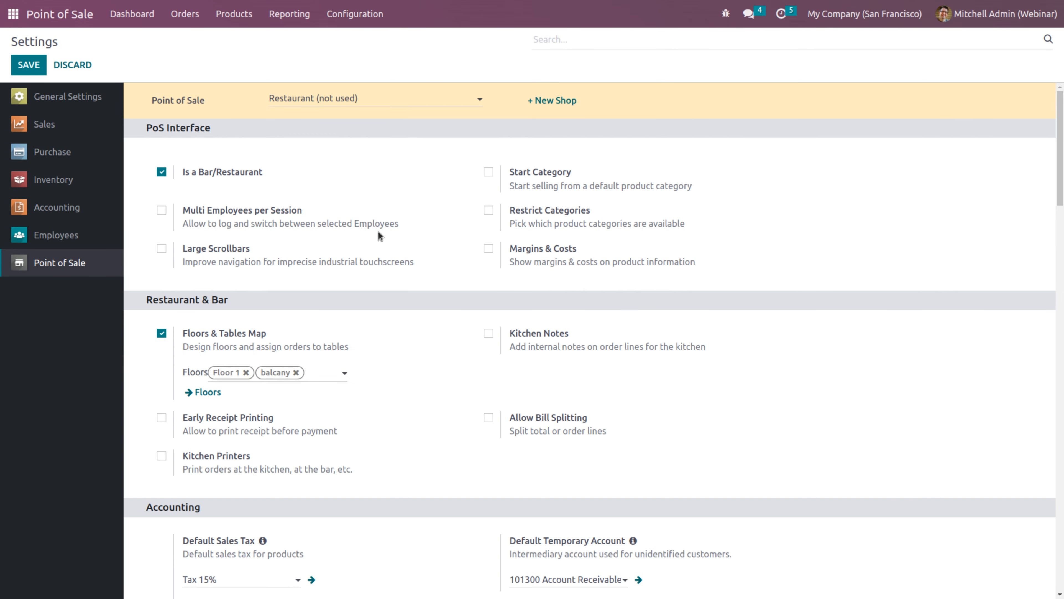
left_click(161, 418)
left_click(491, 334)
left_click(489, 418)
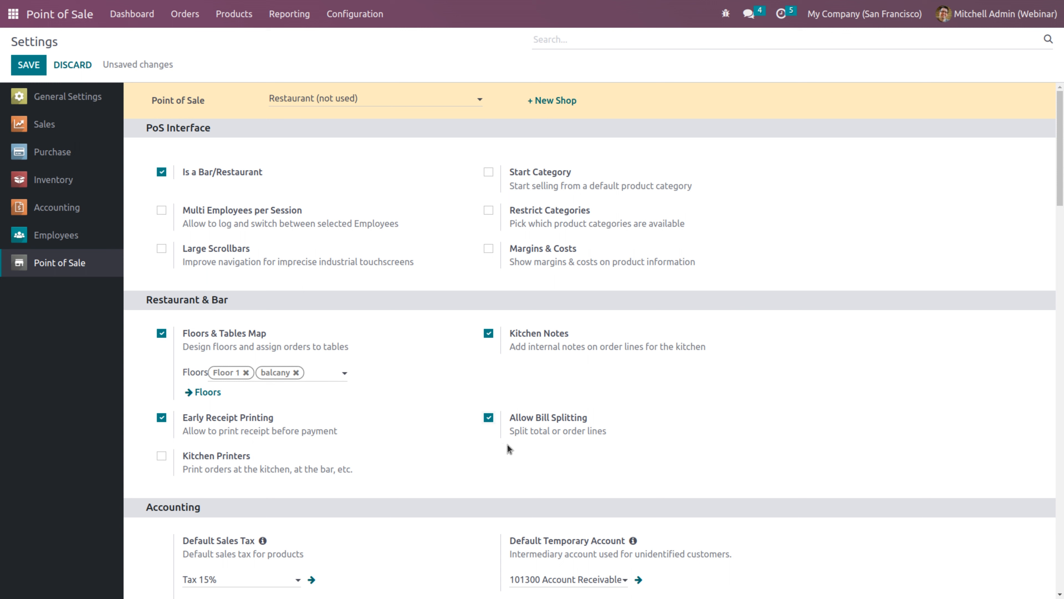
left_click(162, 456)
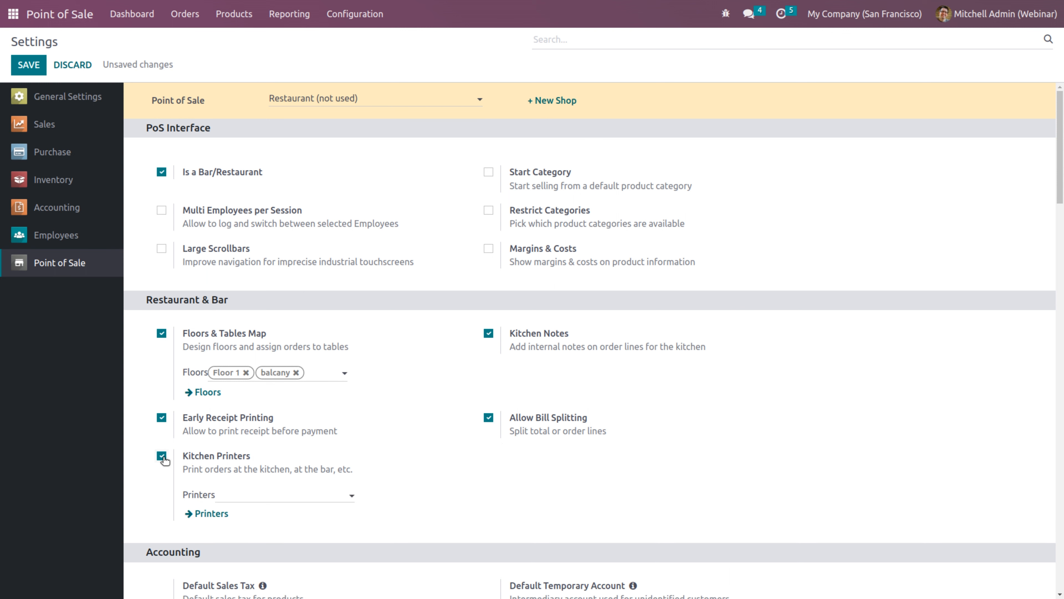
left_click(288, 494)
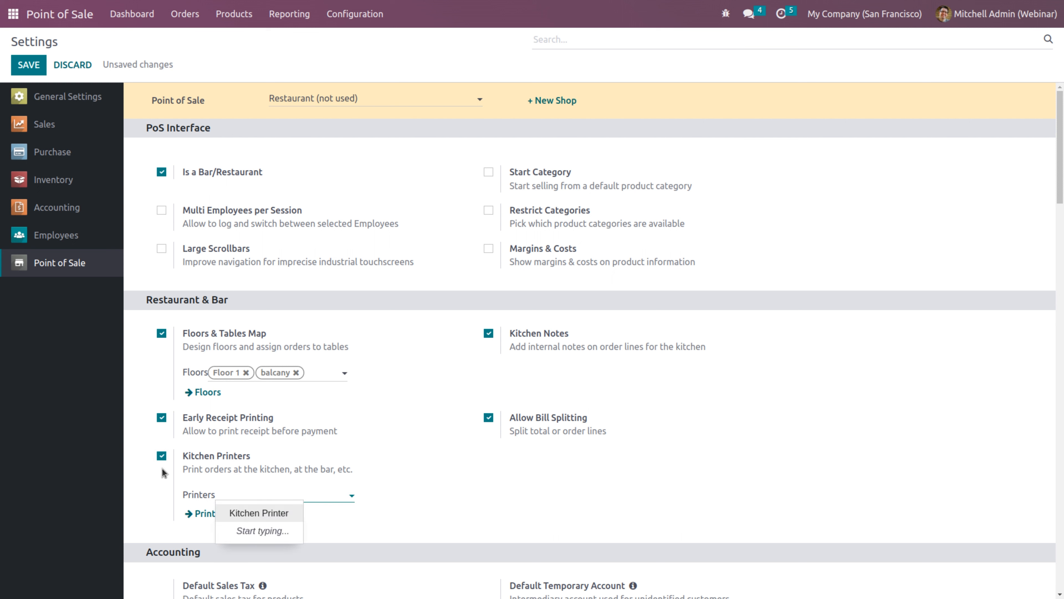
left_click(162, 457)
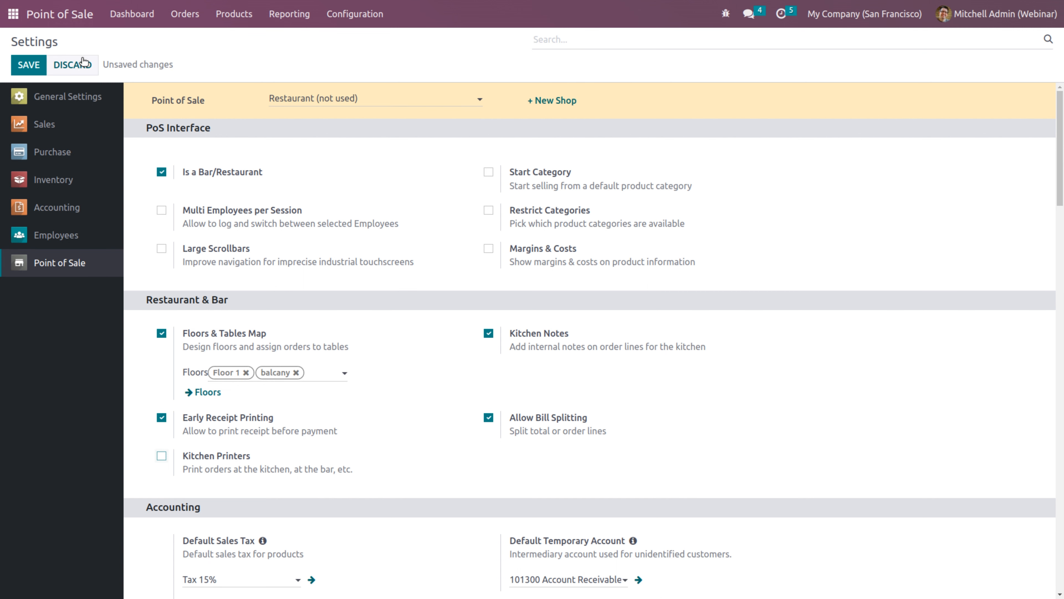
left_click(20, 65)
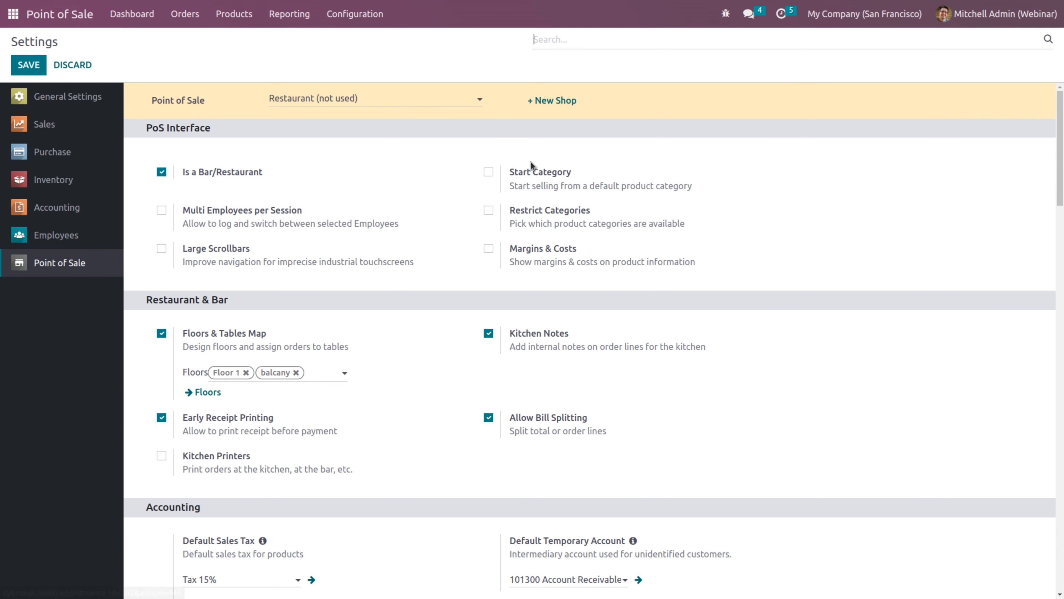
Restrict product categories to Food and Drinks and save the settings
left_click(489, 210)
left_click(539, 252)
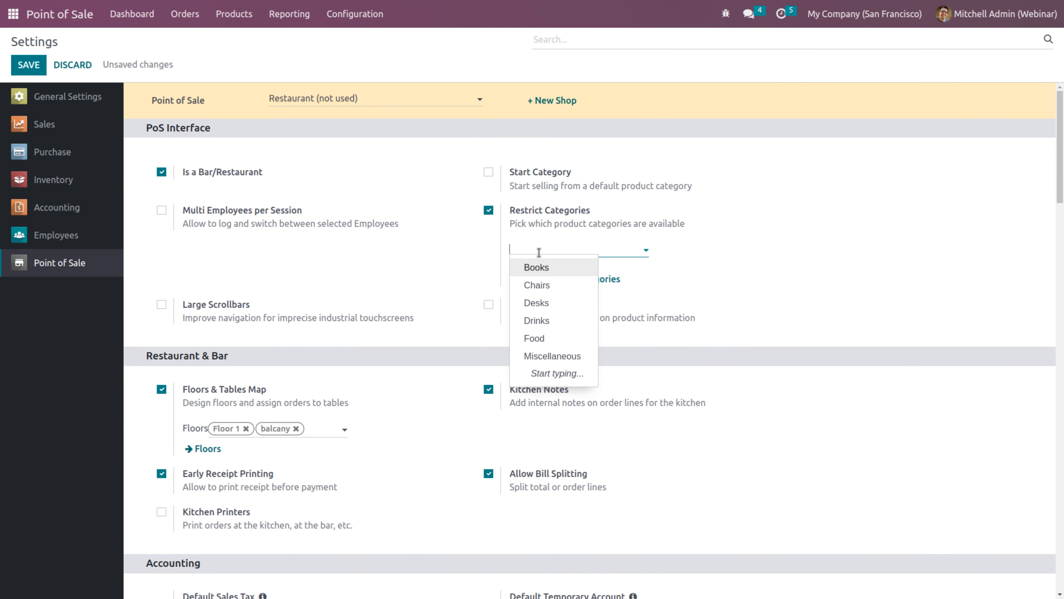
left_click(538, 339)
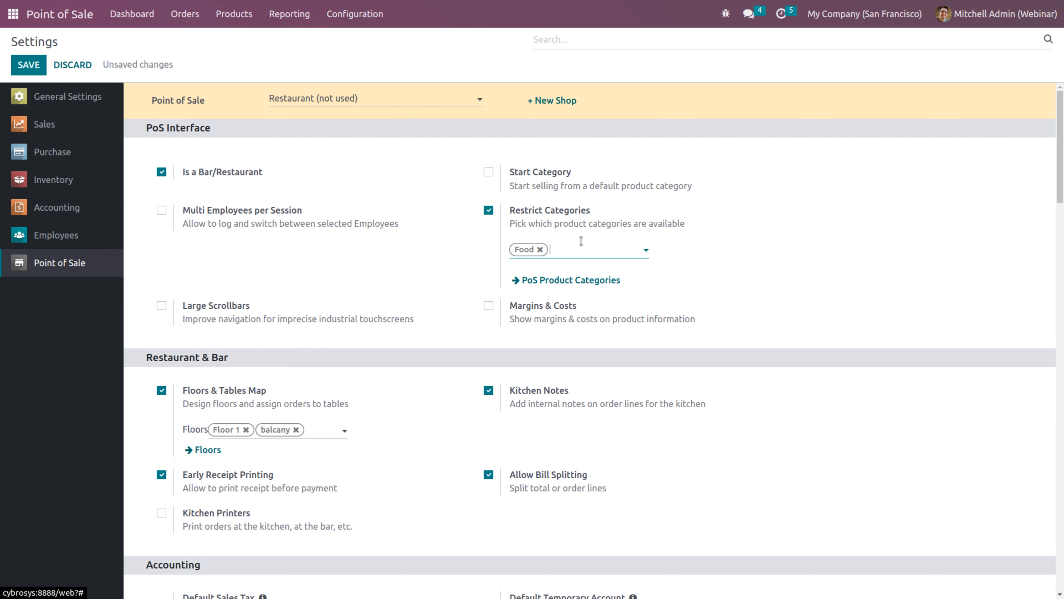
left_click(607, 250)
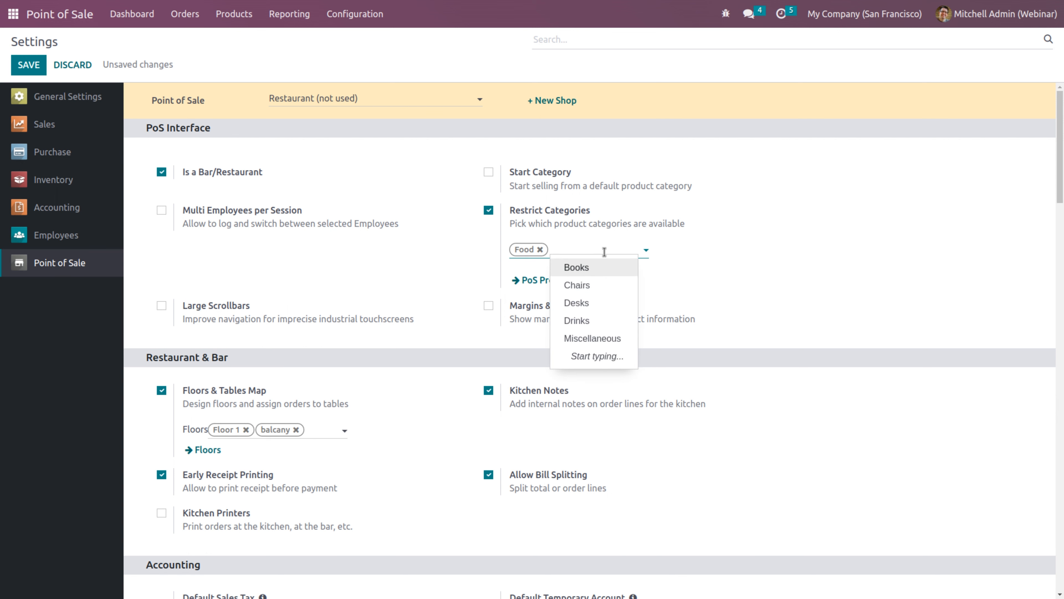
left_click(576, 320)
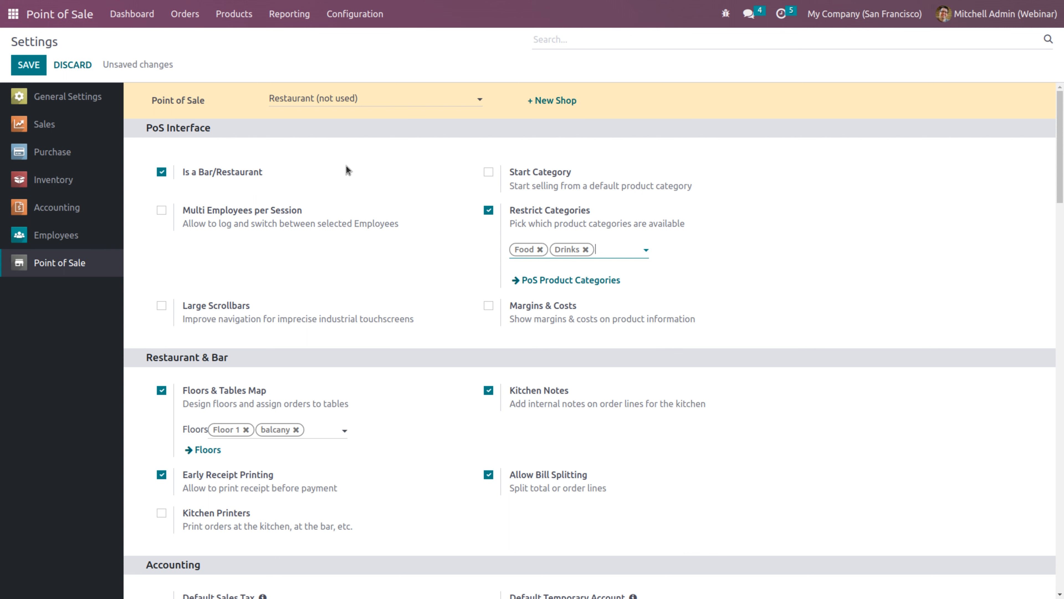
left_click(29, 65)
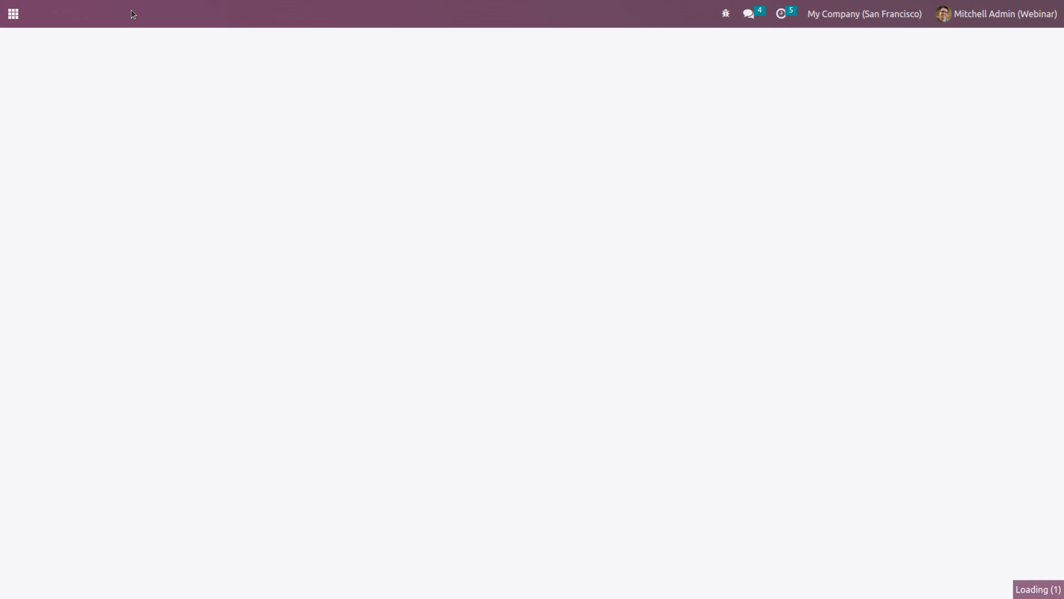
Open a new Restaurant session with zero opening cash and dismiss the debug panel
left_click(132, 14)
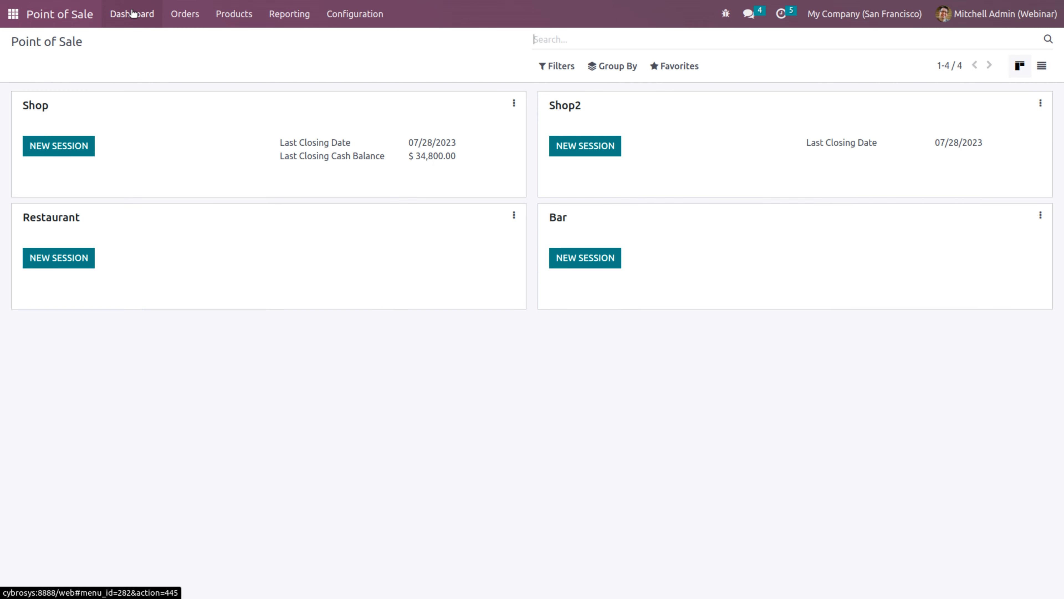
left_click(54, 256)
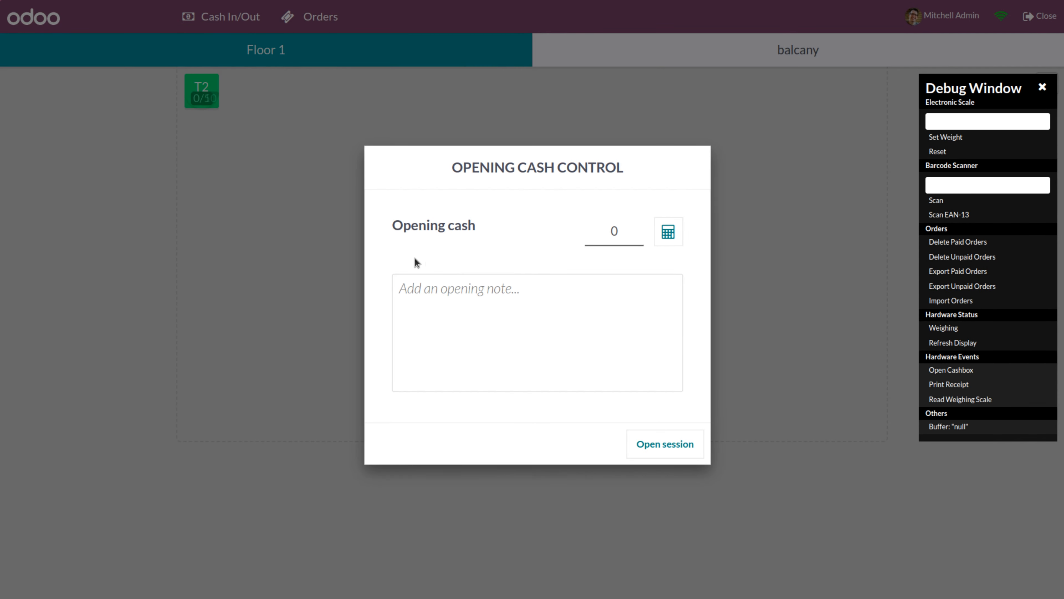
left_click(669, 449)
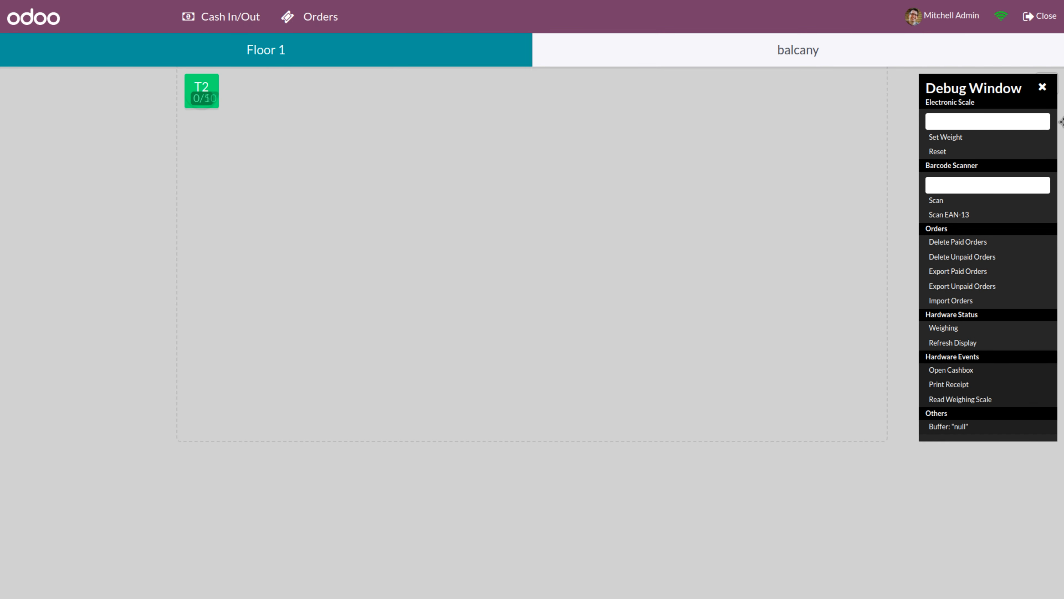
left_click(1043, 87)
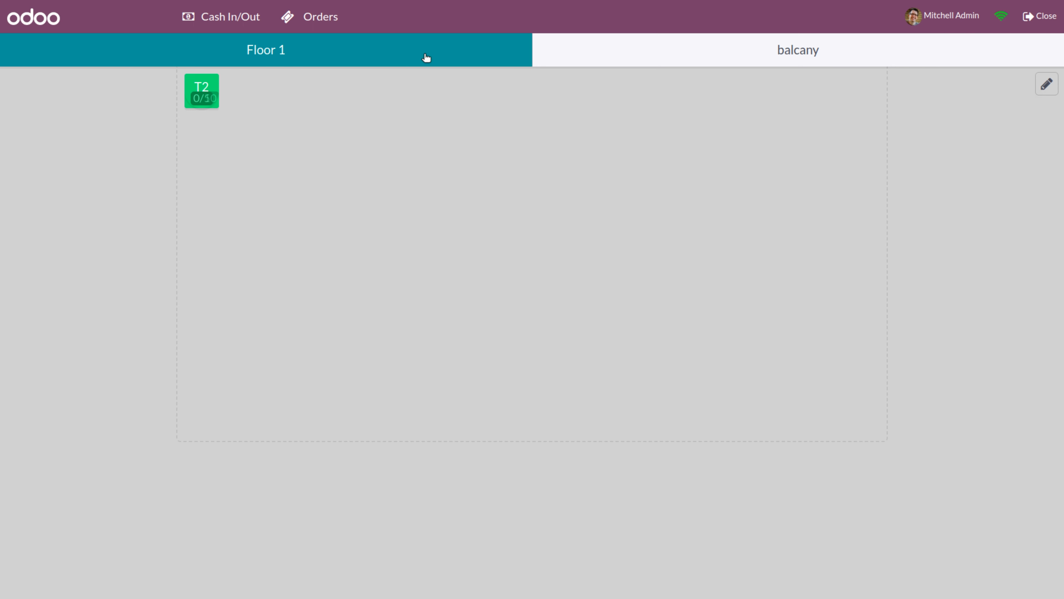
View the balcany floor map, return to Floor 1, and enter layout edit mode
left_click(647, 63)
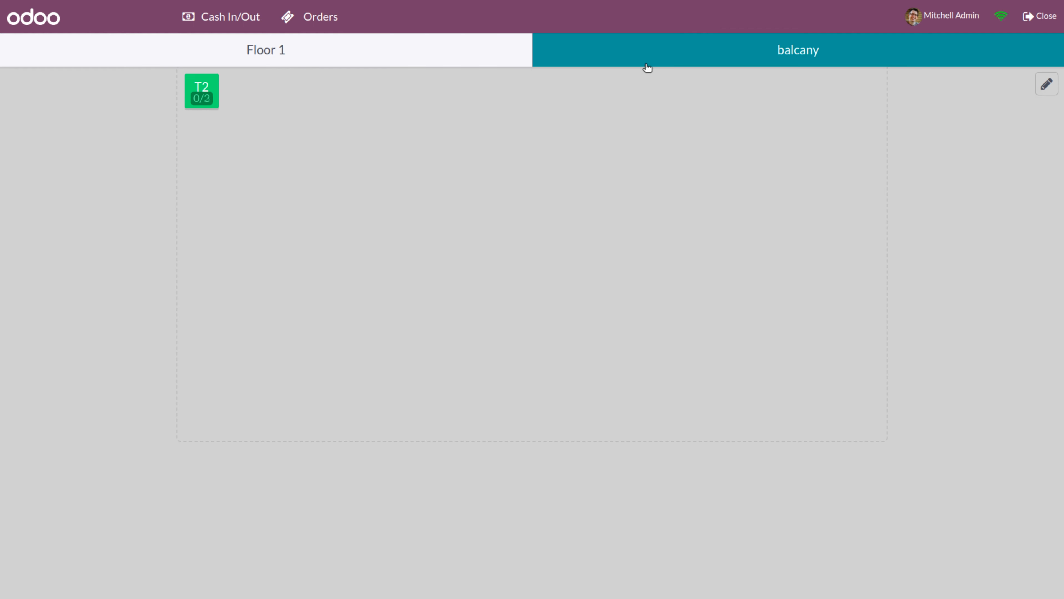
left_click(447, 57)
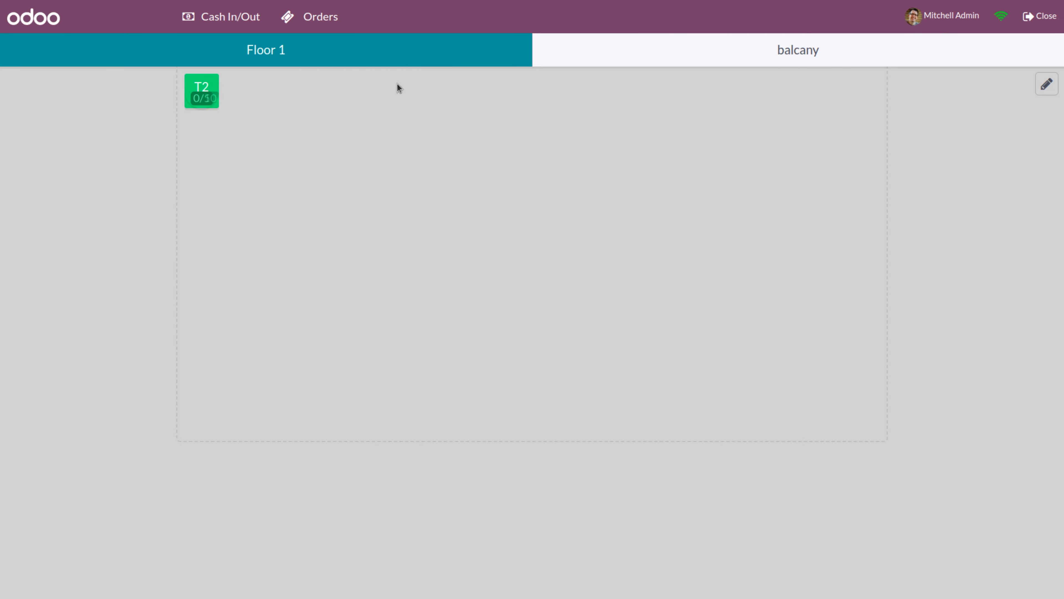
left_click(1042, 92)
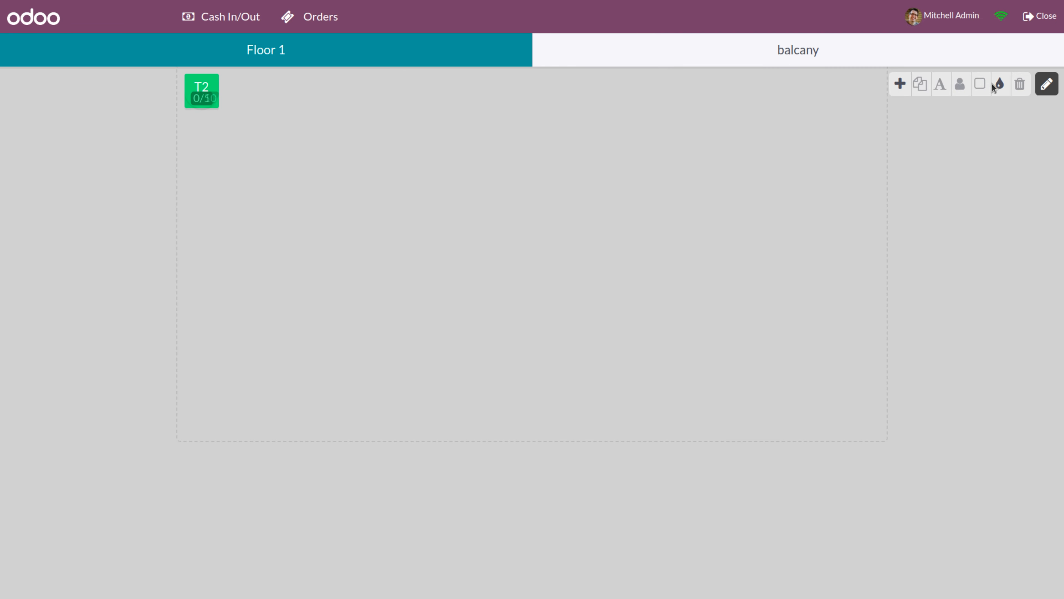
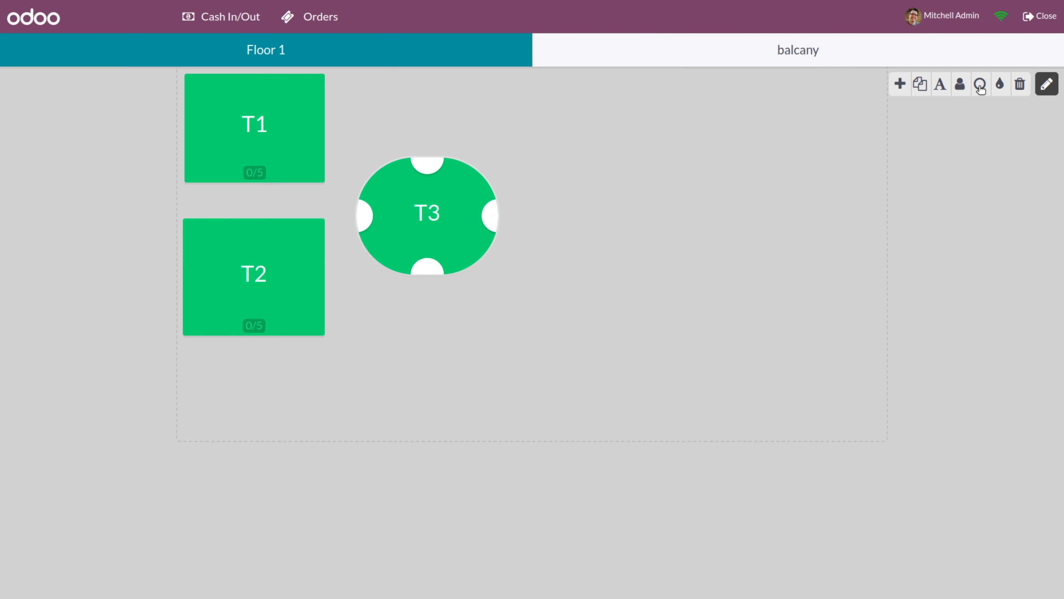
Colour round table T3 purple, then switch to the balcany floor plan
left_click(999, 86)
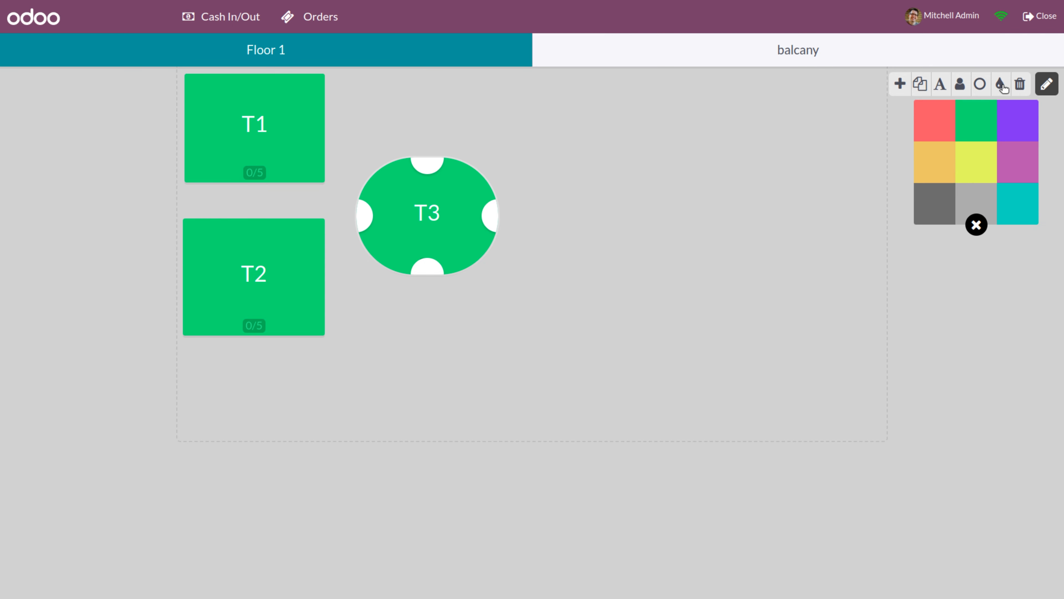
left_click(1020, 170)
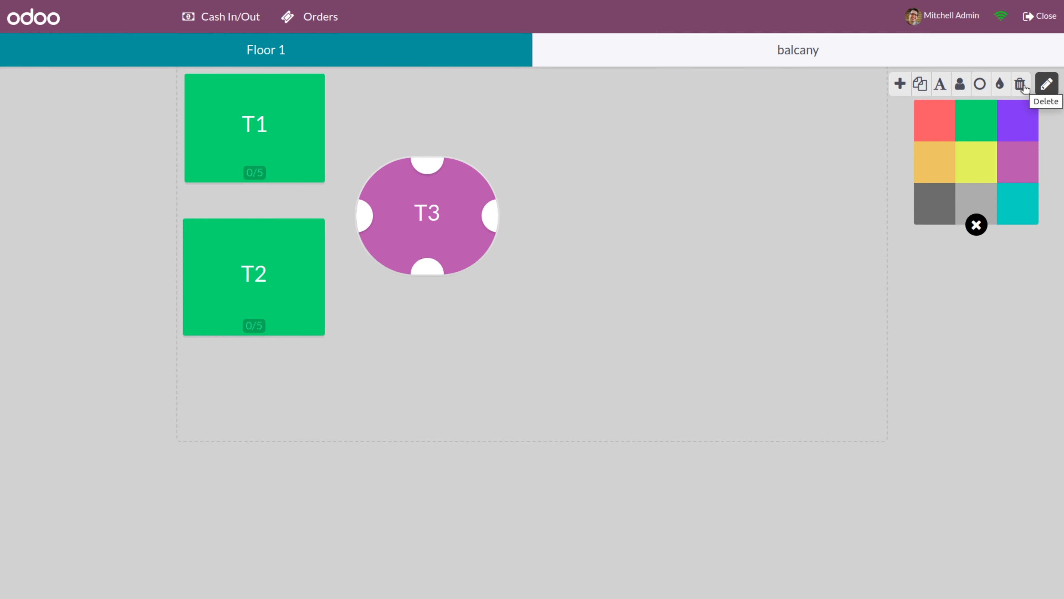
left_click(795, 64)
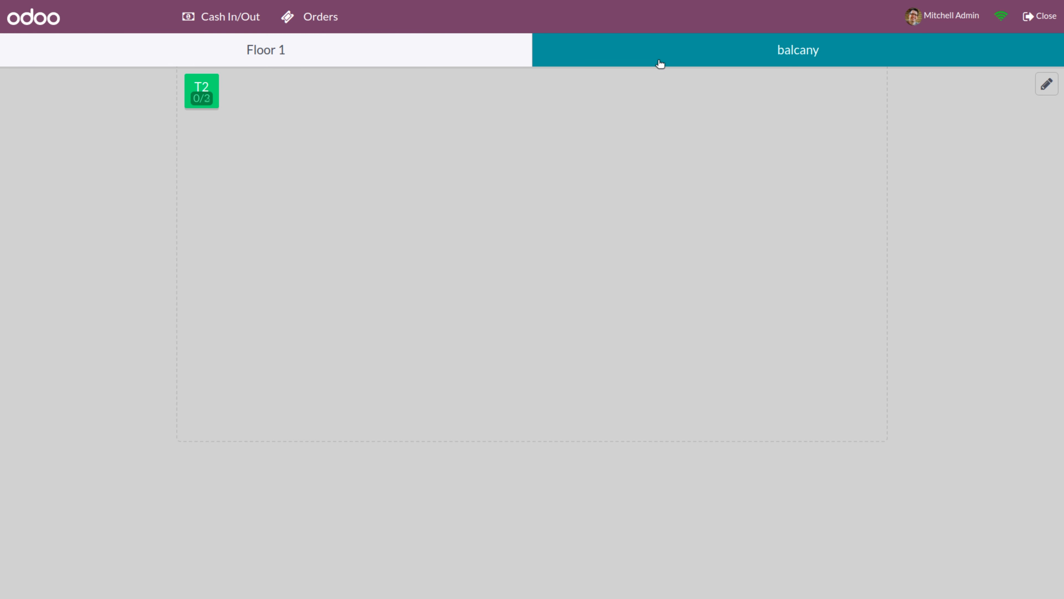
In balcany layout edit mode, stretch table T2 into a wide, tall rectangle
left_click(216, 92)
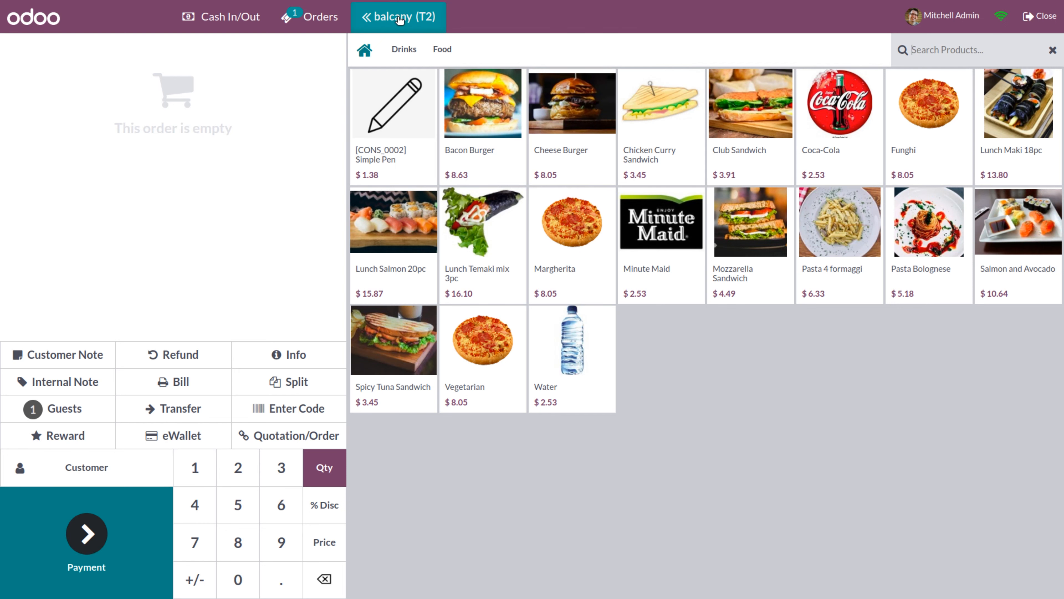
left_click(399, 18)
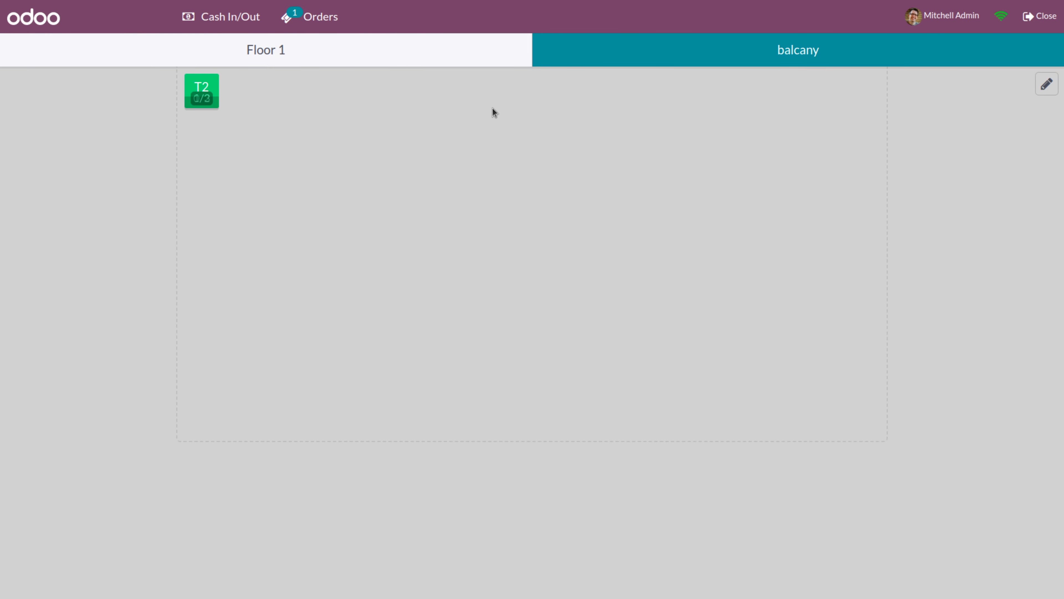
left_click(1046, 85)
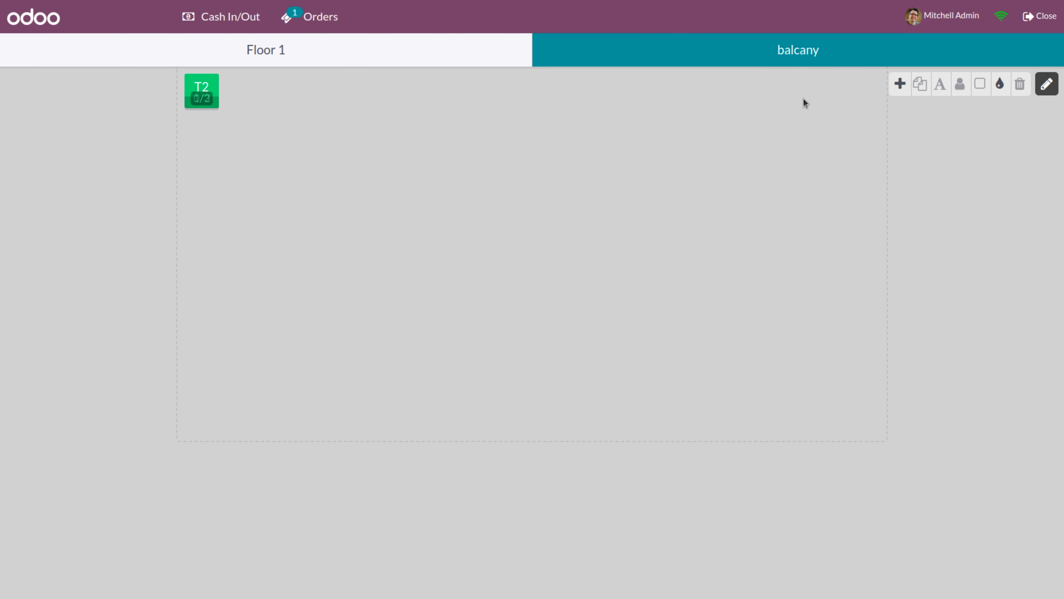
left_click(210, 85)
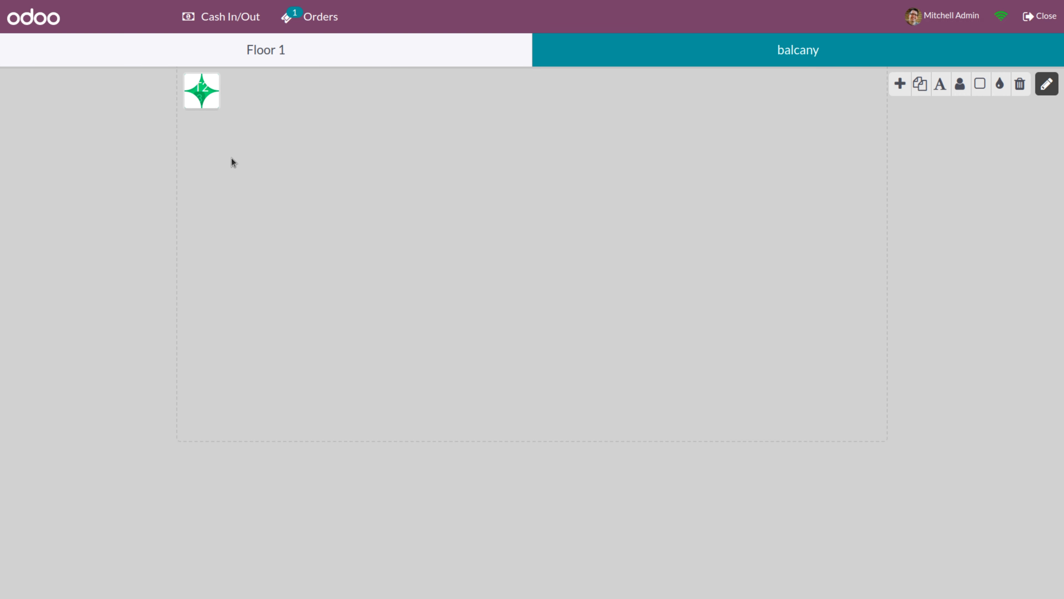
left_click(231, 159)
left_click(215, 81)
left_click_drag(216, 80, 335, 172)
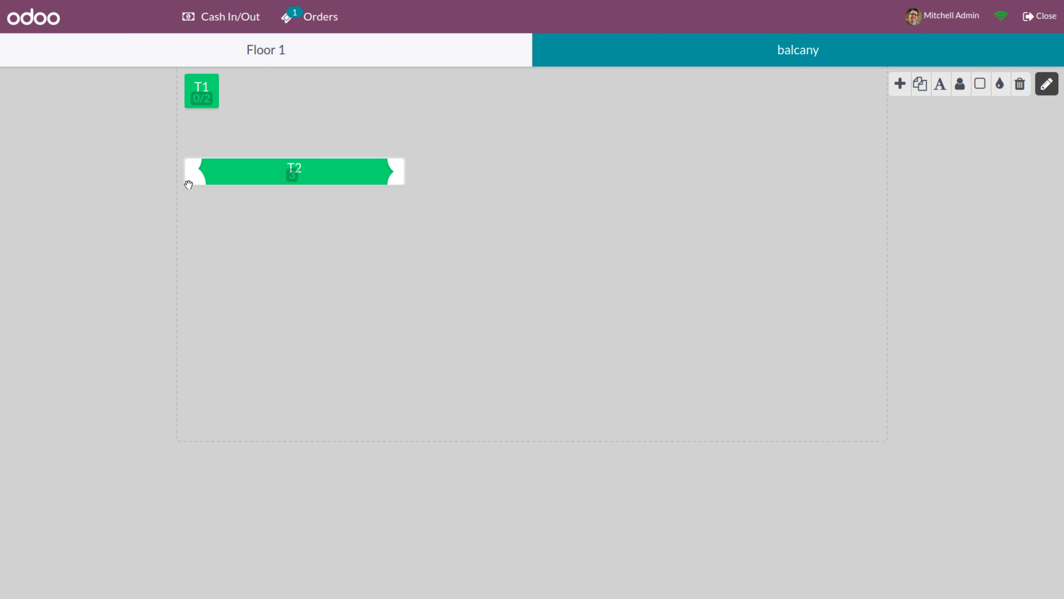
left_click_drag(186, 185, 191, 253)
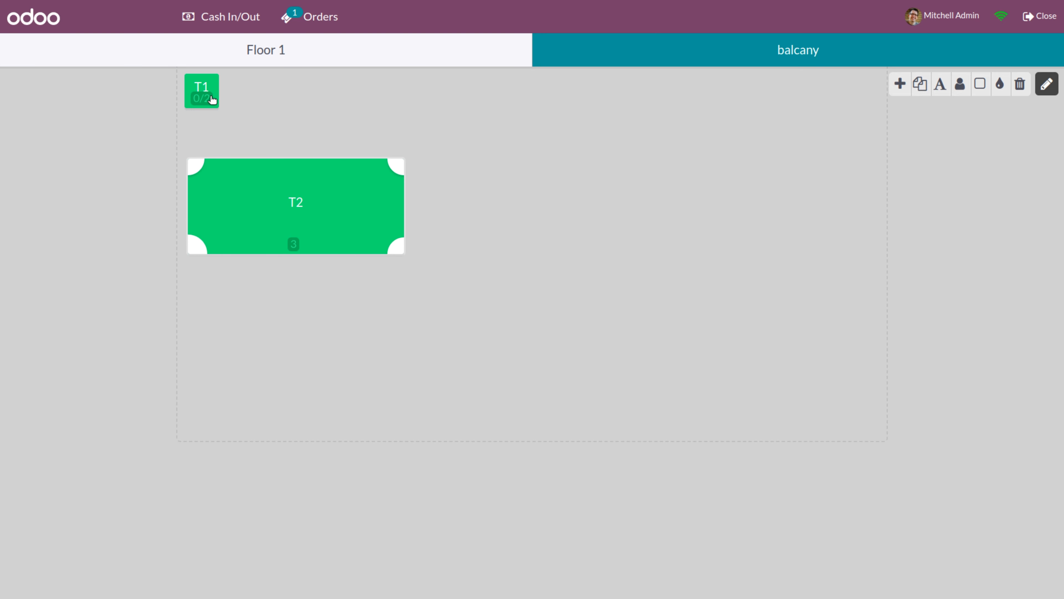
Widen table T1 into a long bar, finish editing, and open T2's empty order
left_click(213, 88)
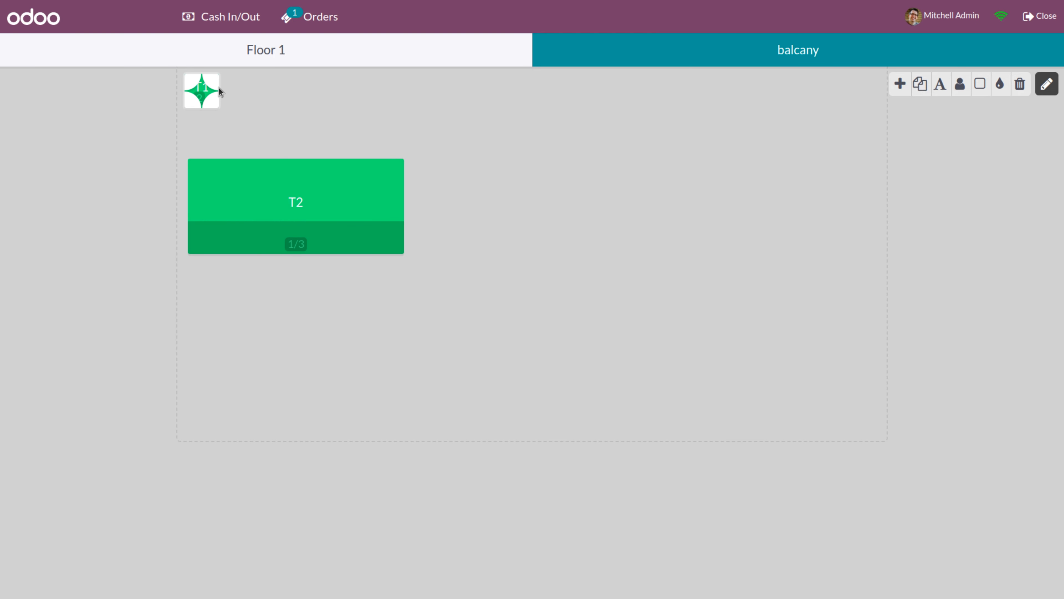
left_click(219, 88)
left_click(214, 80)
left_click_drag(214, 79, 401, 138)
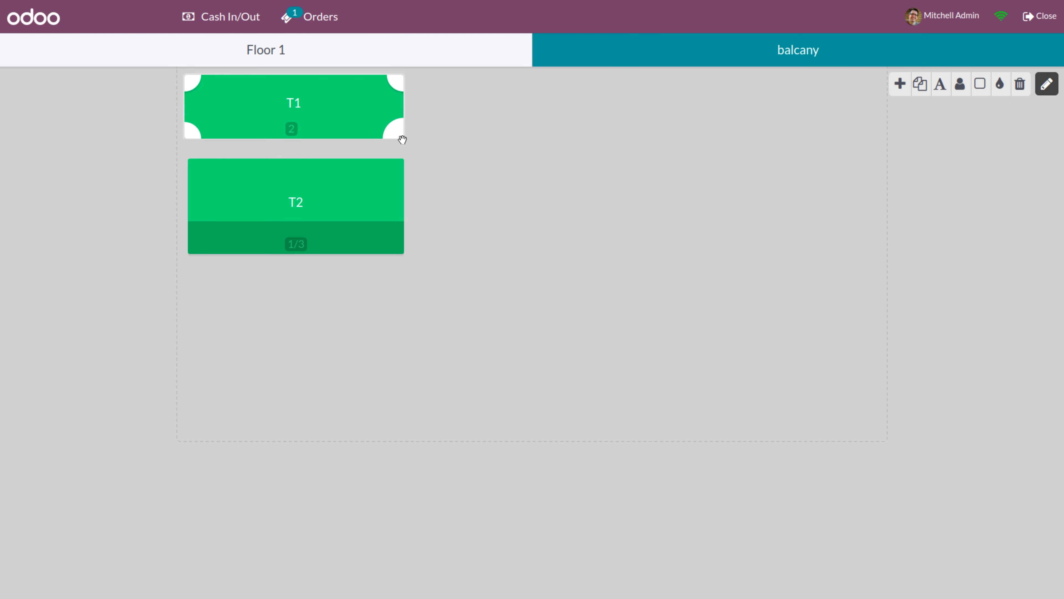
left_click(296, 247)
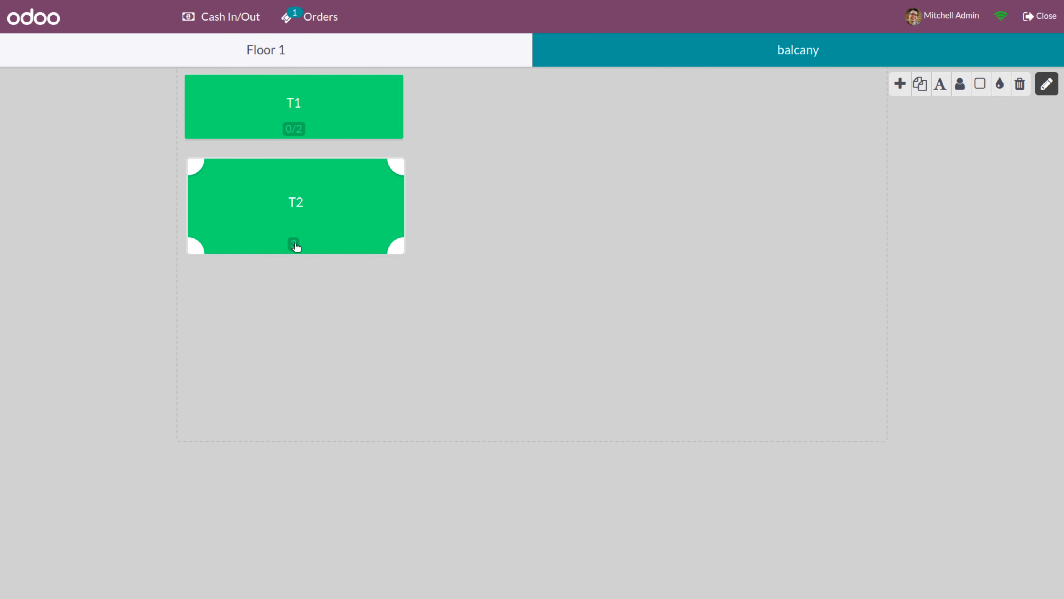
left_click(1046, 84)
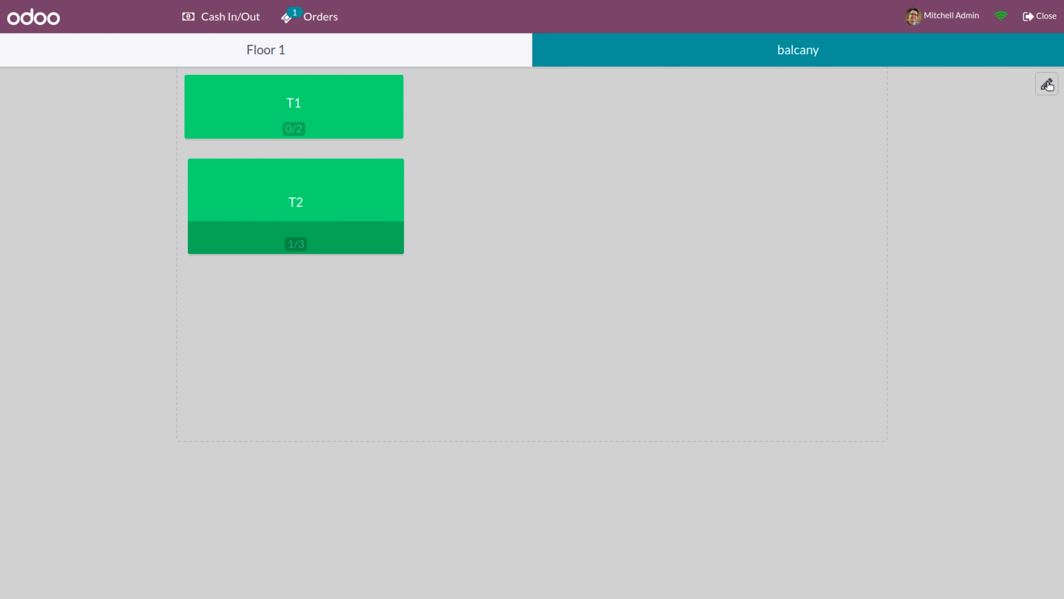
left_click(308, 239)
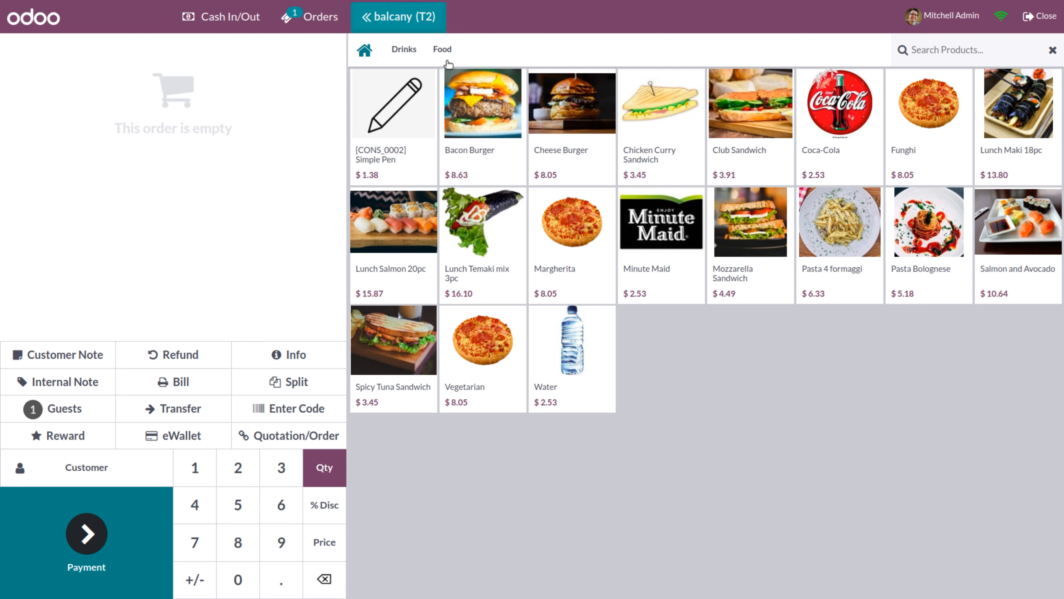
Add four Bacon Burgers to T2's order and set the guest count to 3
left_click(493, 121)
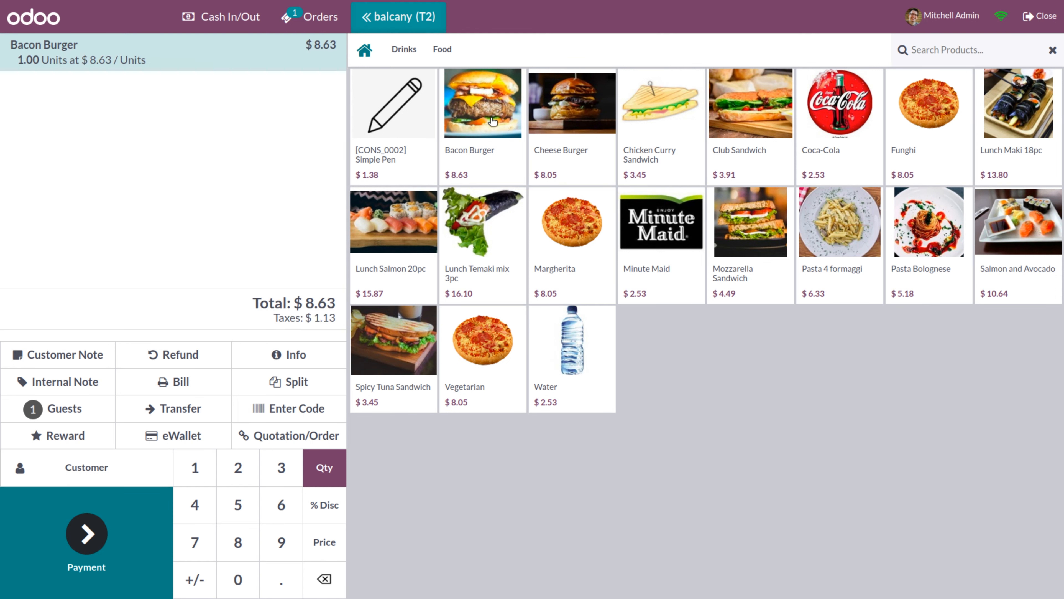
left_click(493, 121)
left_click(492, 121)
left_click(492, 121)
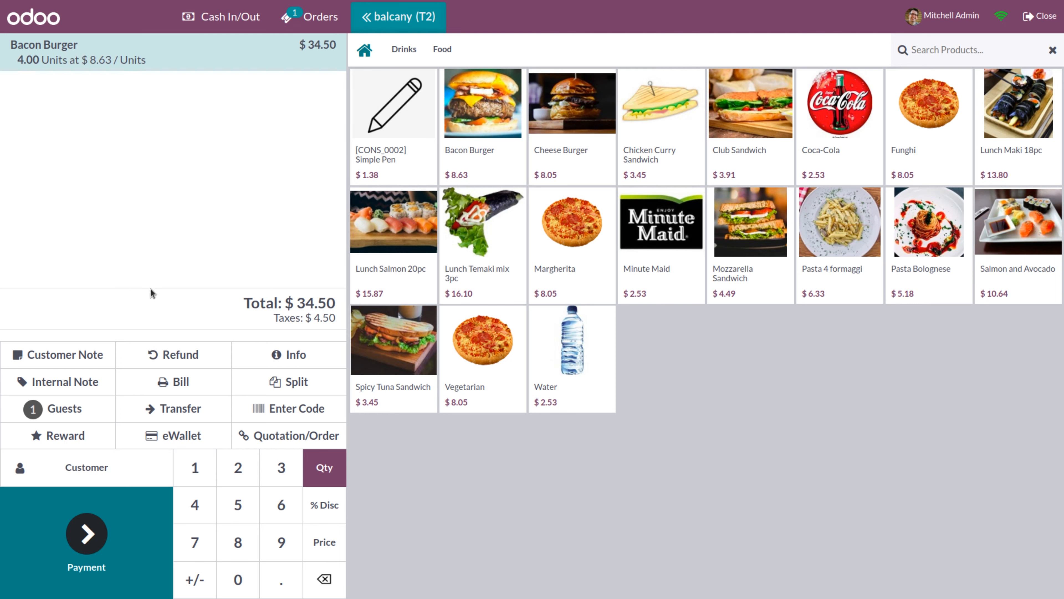
left_click(46, 409)
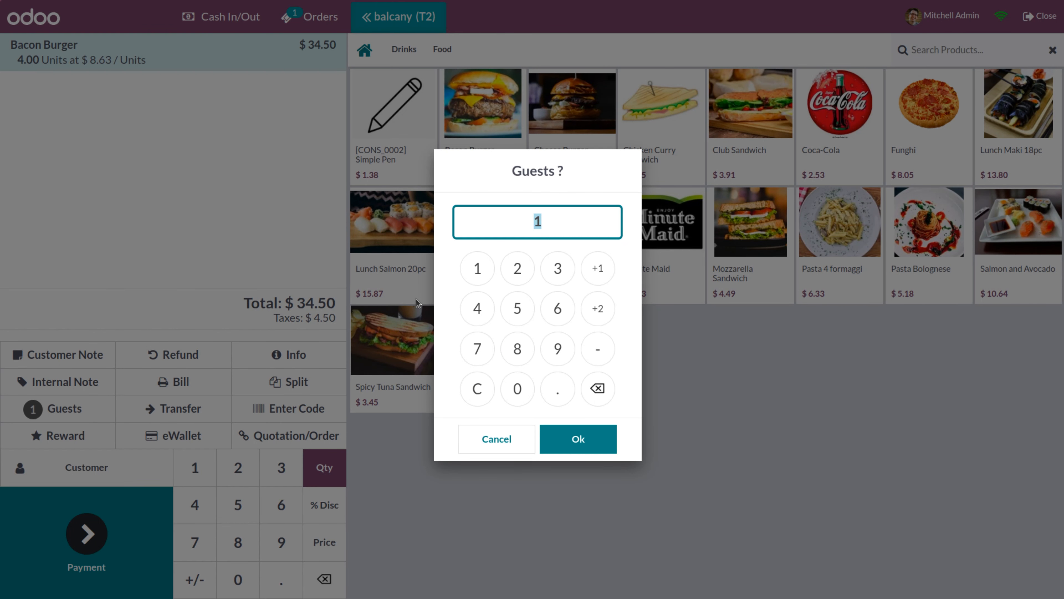
left_click(556, 273)
left_click(575, 443)
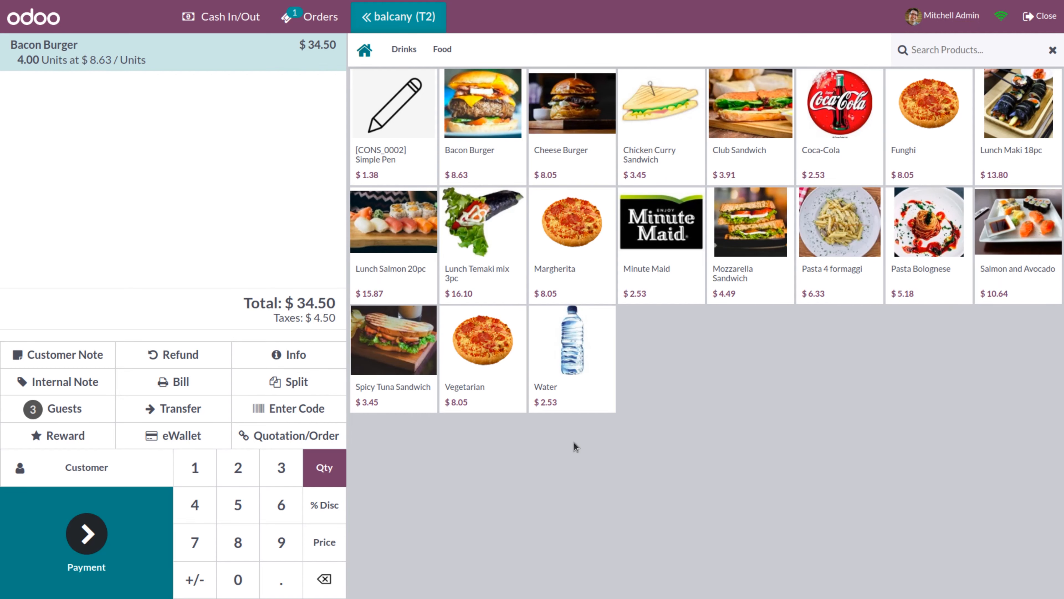
Add the internal note 'only veggies' to the Bacon Burger line
left_click(71, 382)
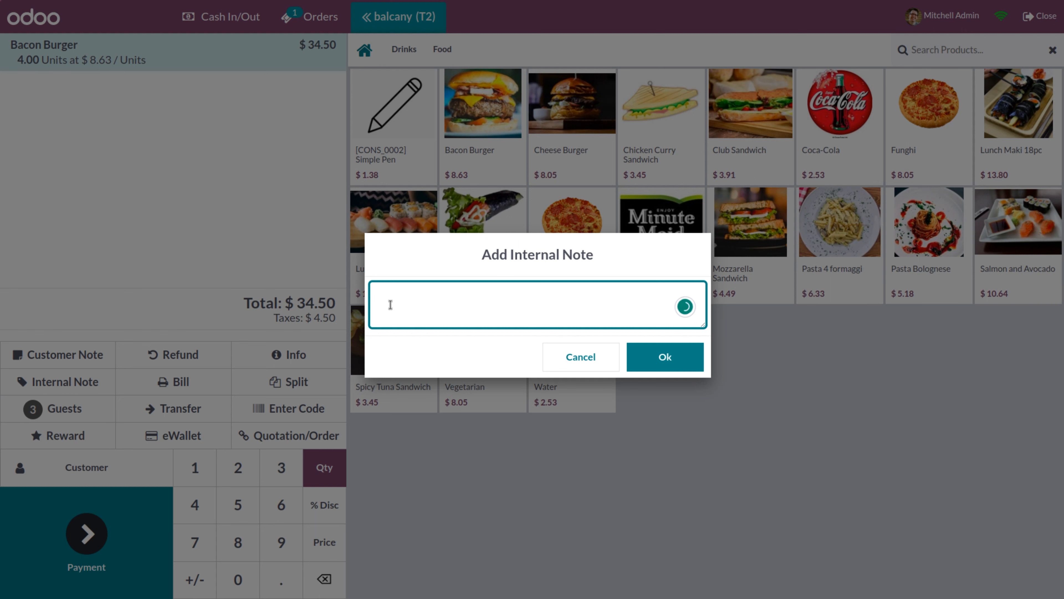
type("only veggies")
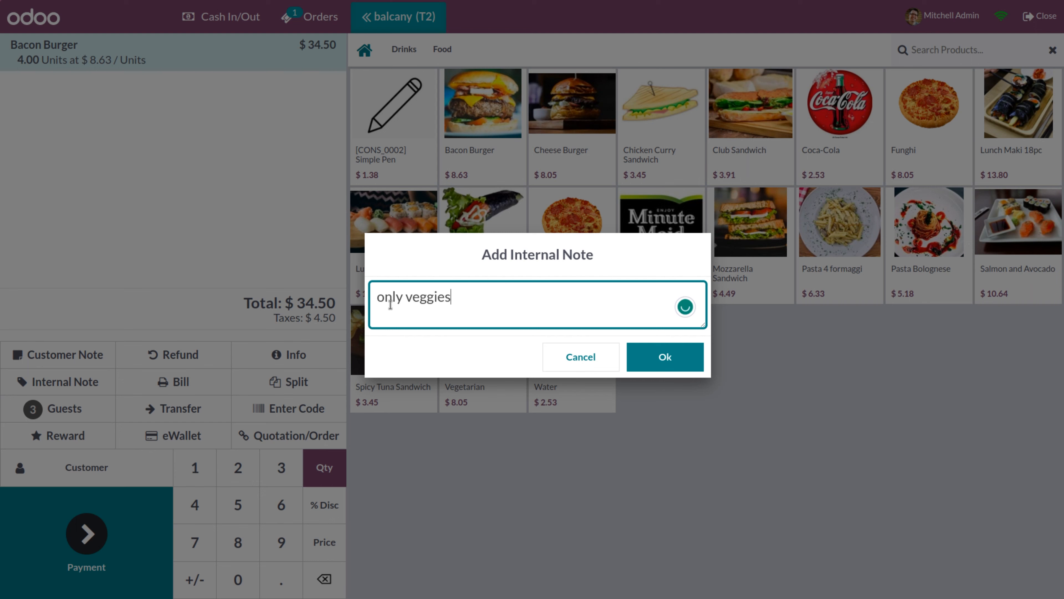
left_click(666, 367)
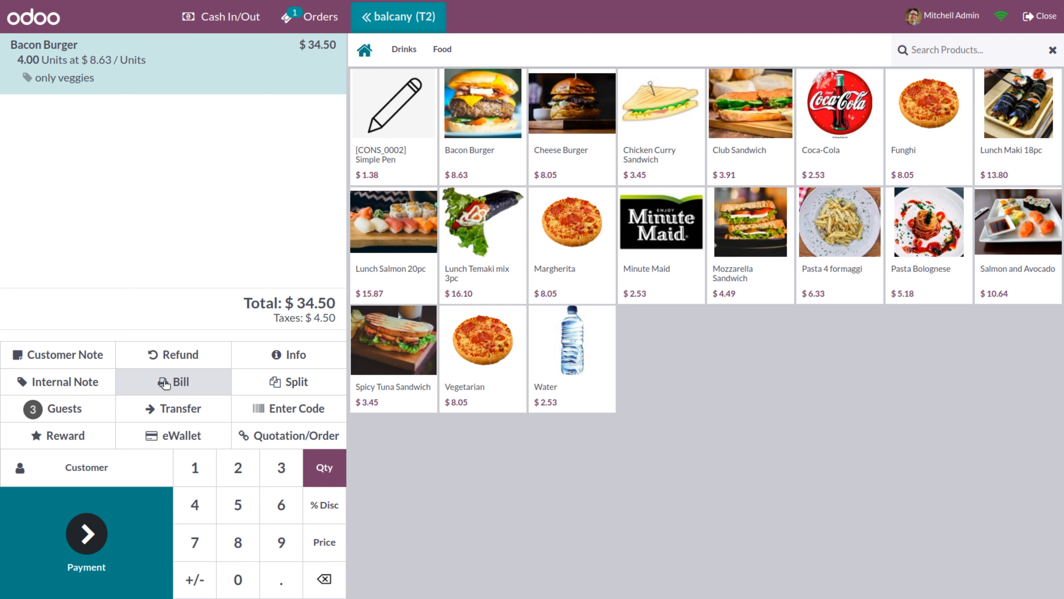
Preview table T2's $34.50 pro forma bill, then return to the order screen
left_click(164, 383)
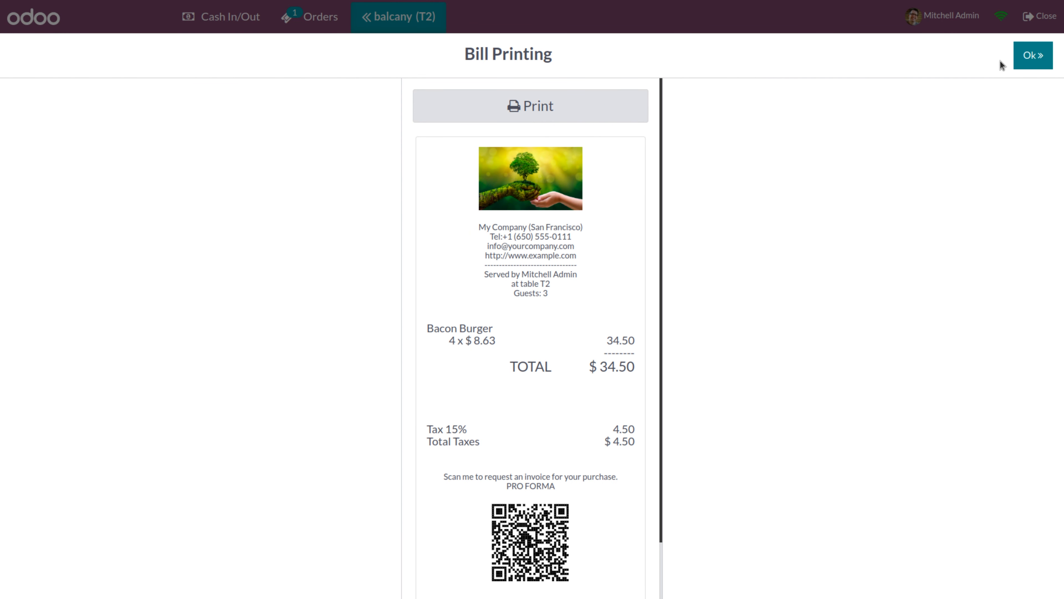
left_click(1032, 61)
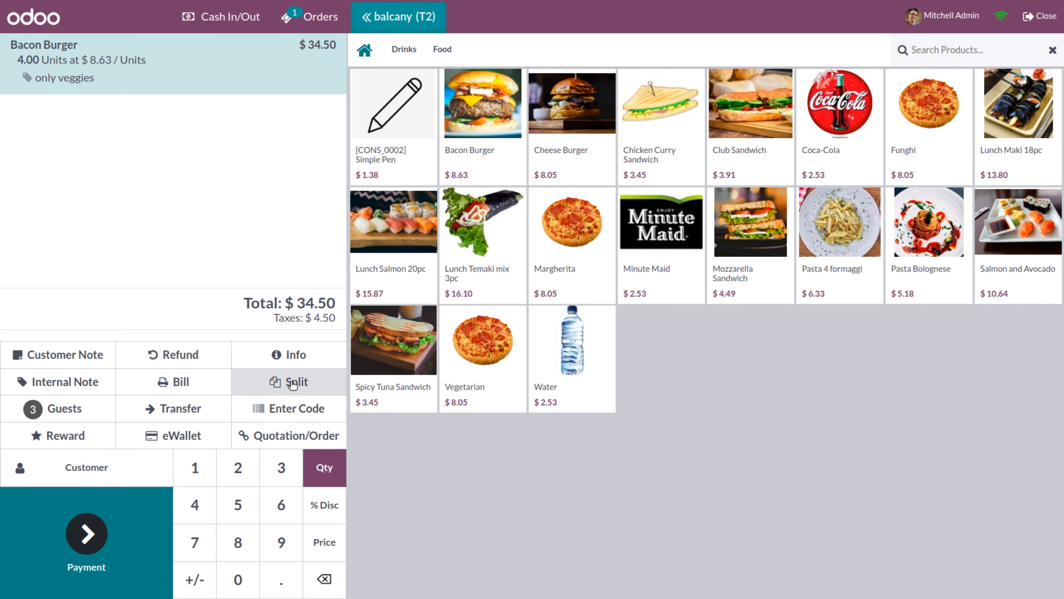
Split two Bacon Burgers into a $17.25 bill, assign a customer, and pay it by Bank
left_click(292, 384)
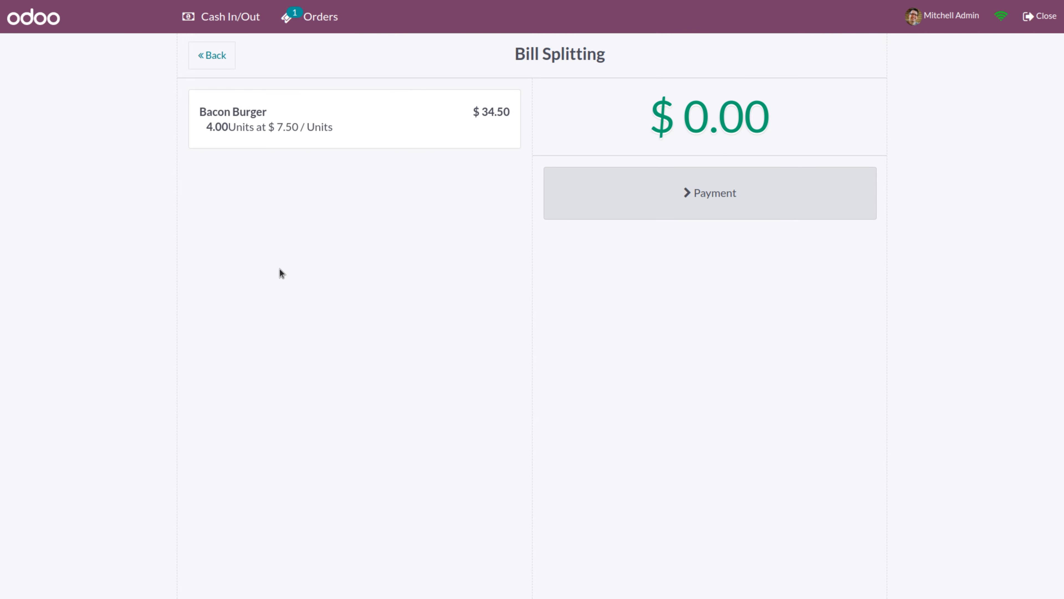
left_click(259, 122)
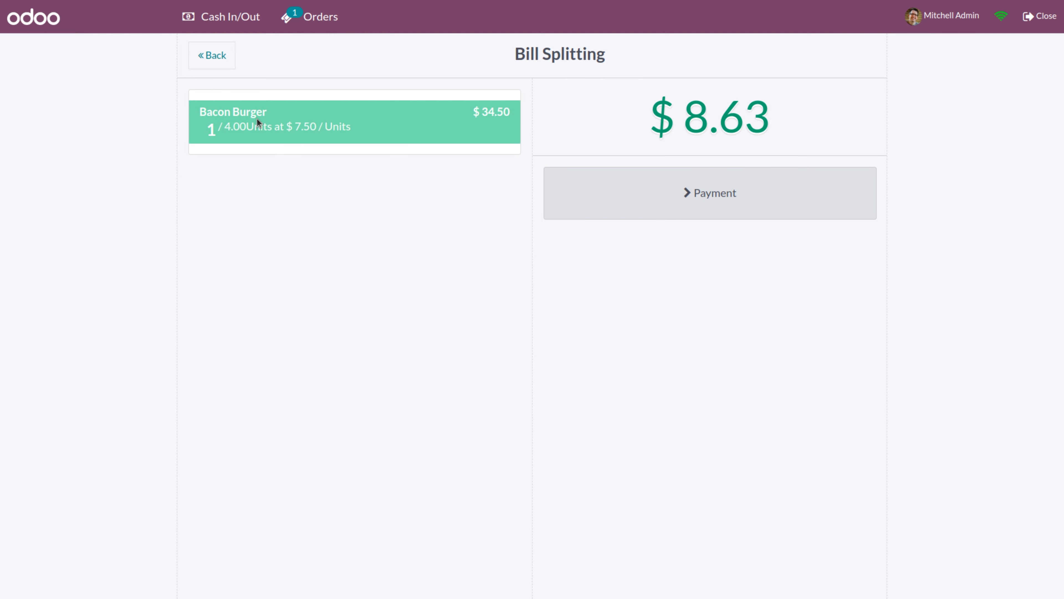
left_click(257, 118)
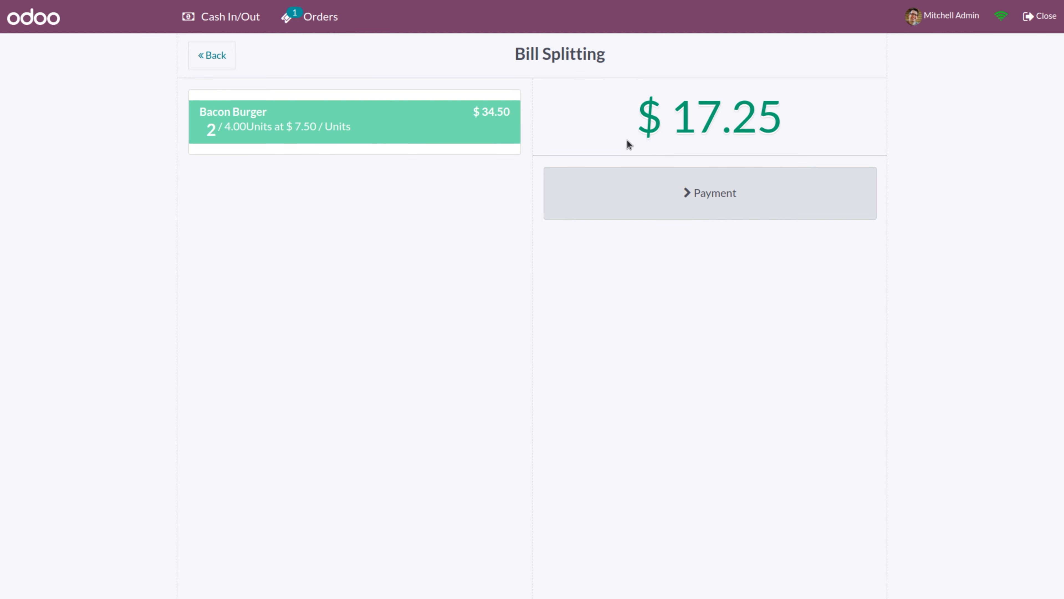
left_click(698, 204)
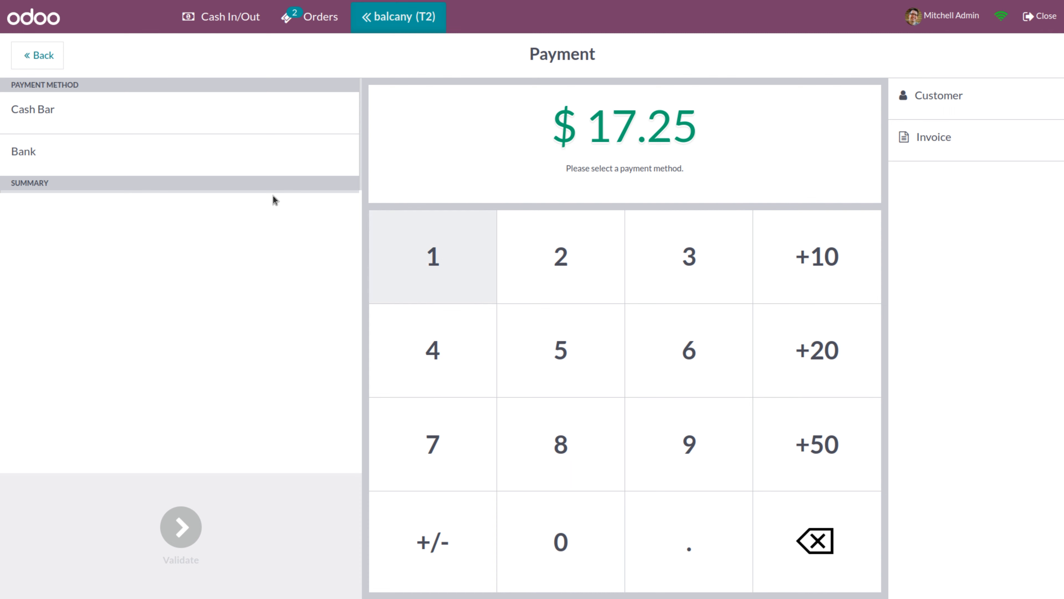
left_click(1001, 104)
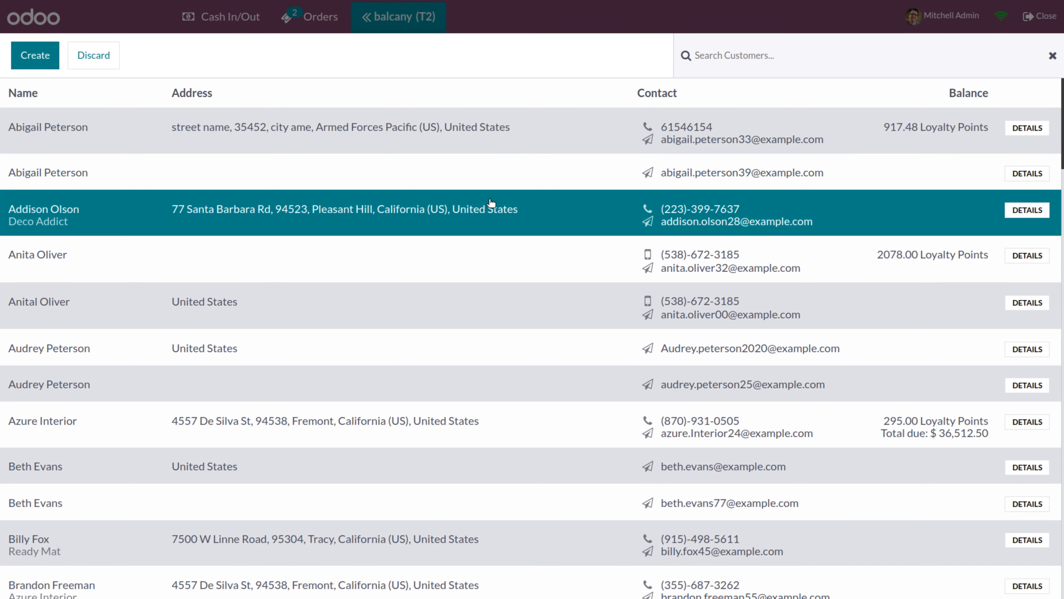
left_click(363, 145)
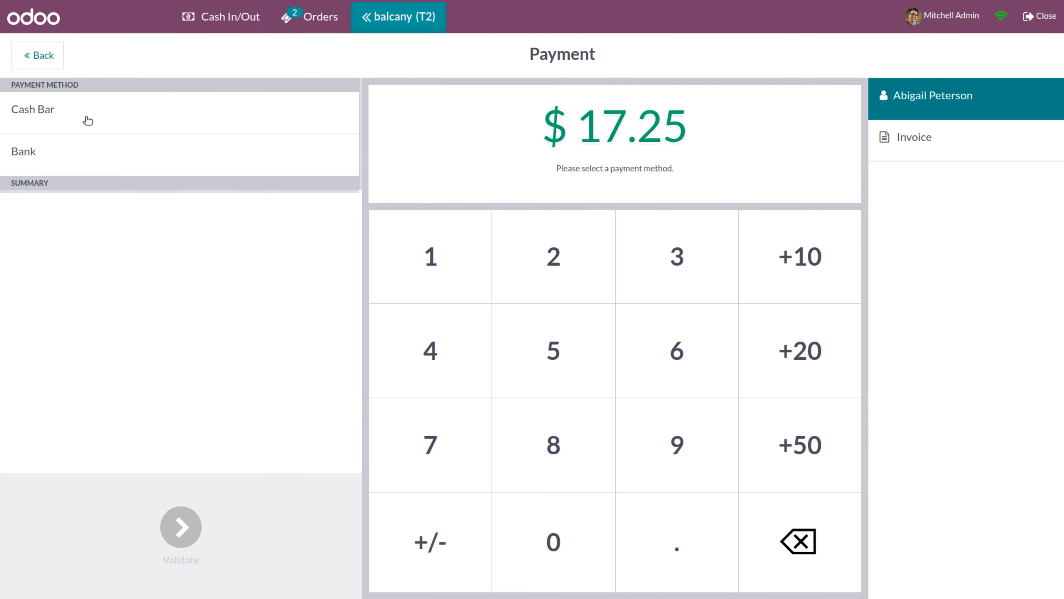
left_click(62, 156)
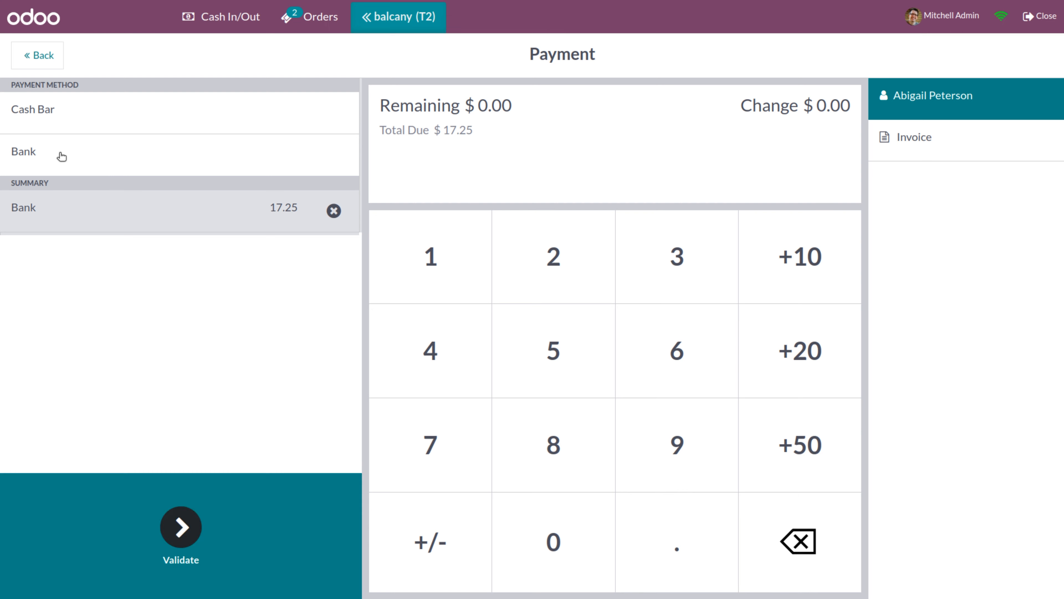
left_click(187, 524)
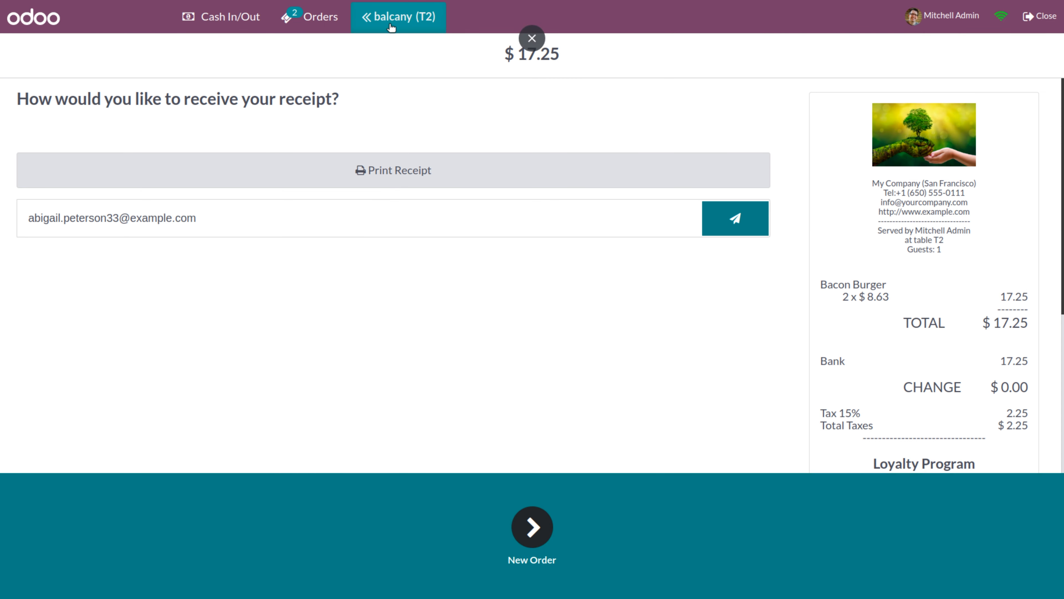
left_click(391, 27)
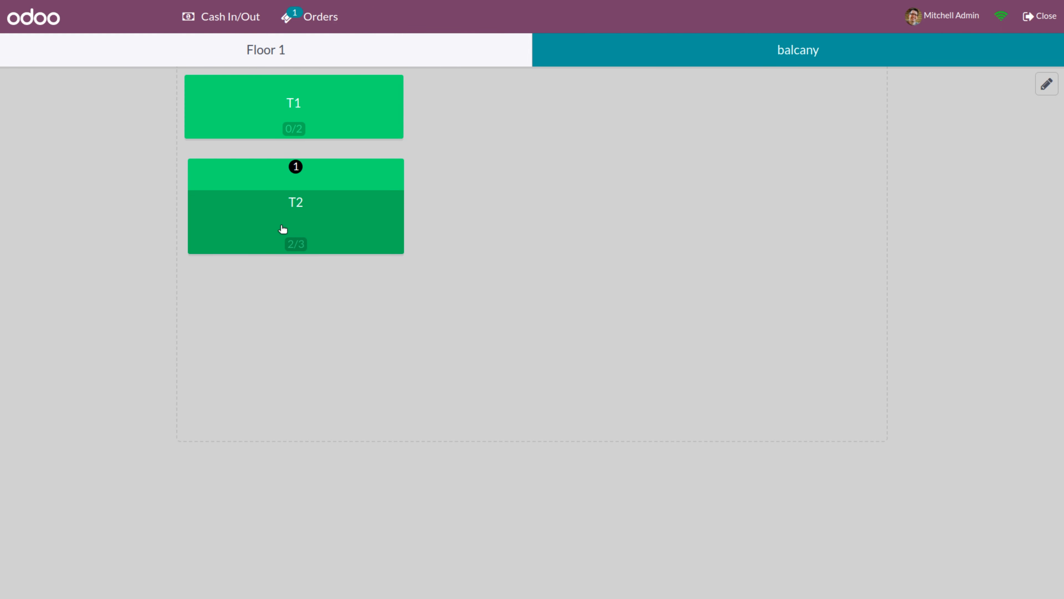
Split one more Bacon Burger from T2 into an $8.63 bill with a customer, paid by Bank
left_click(291, 218)
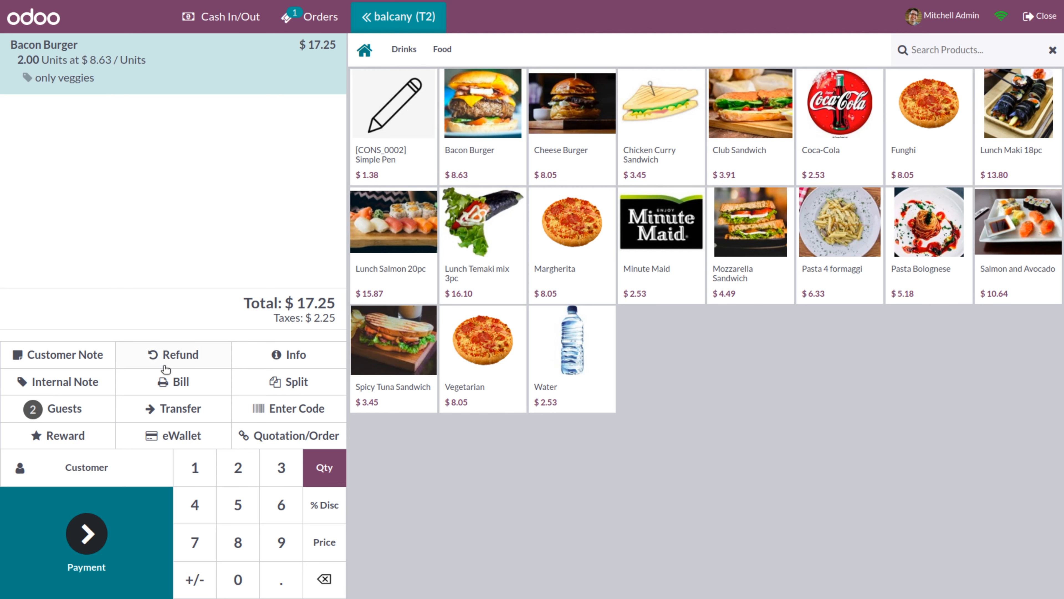
left_click(291, 390)
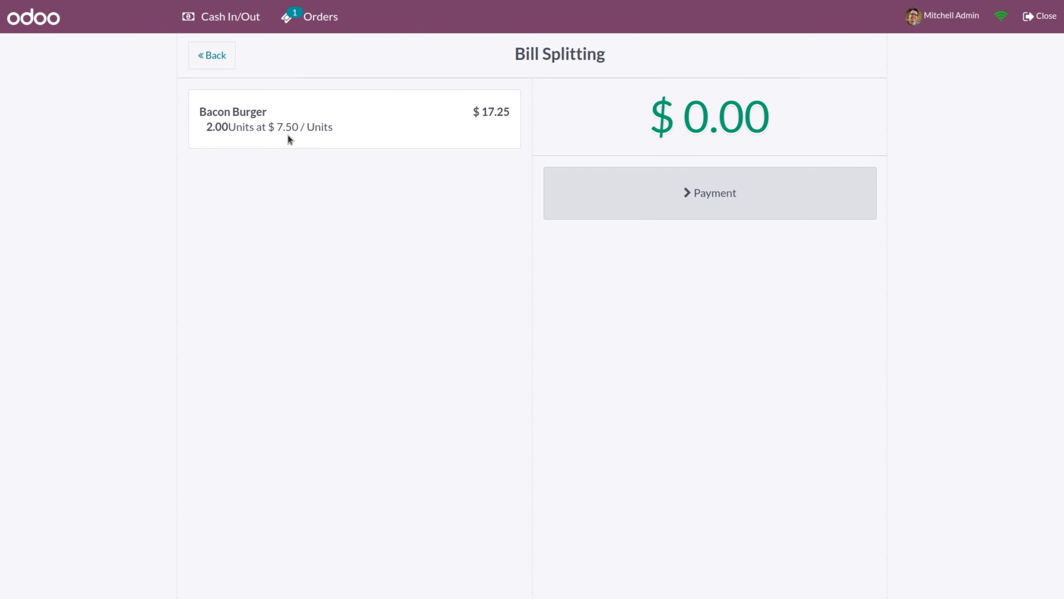
left_click(283, 121)
left_click(690, 207)
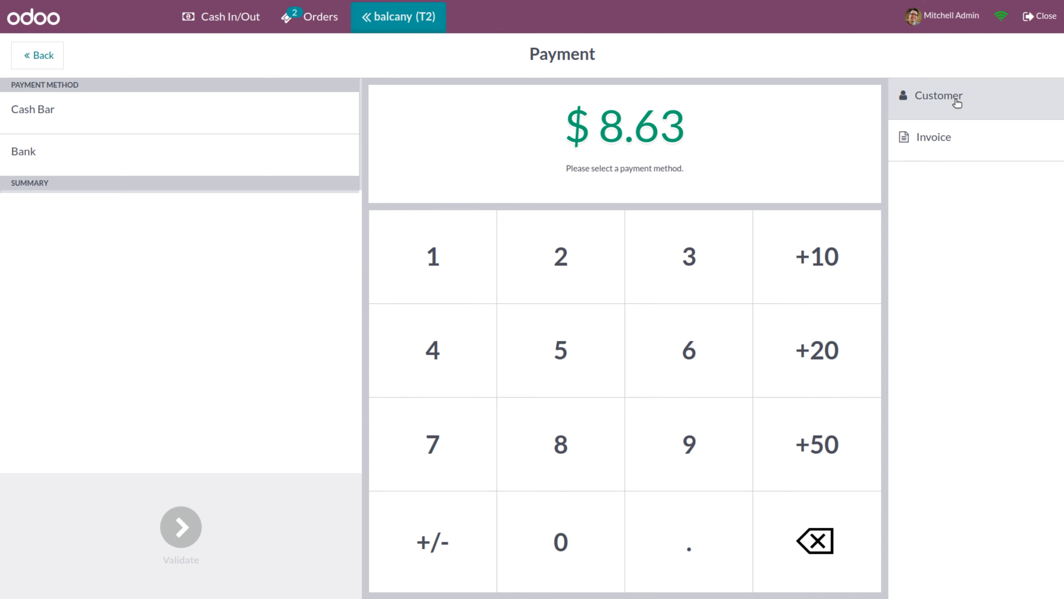
left_click(957, 102)
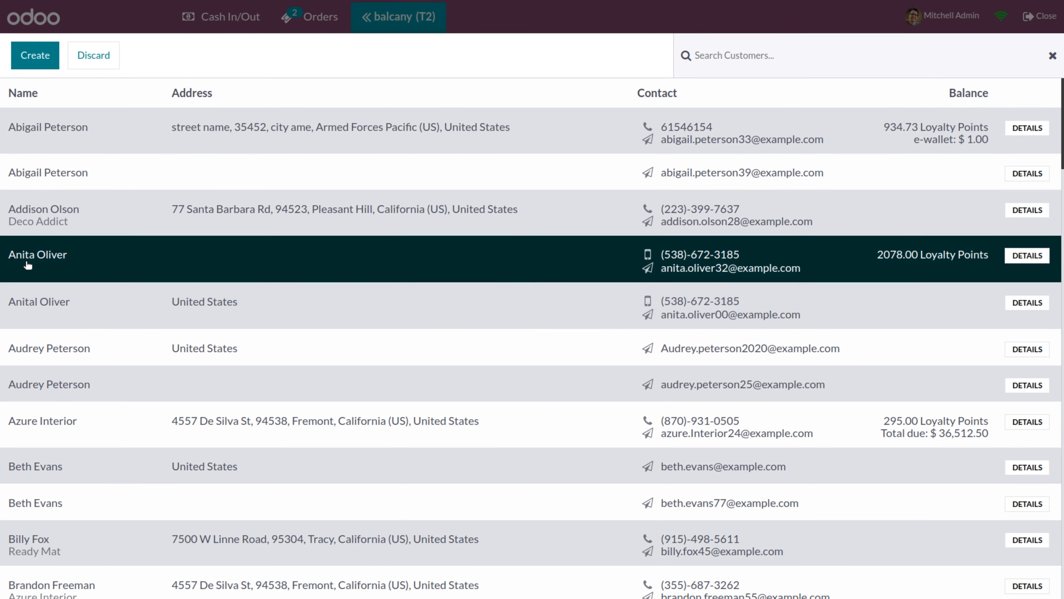
left_click(28, 264)
left_click(57, 156)
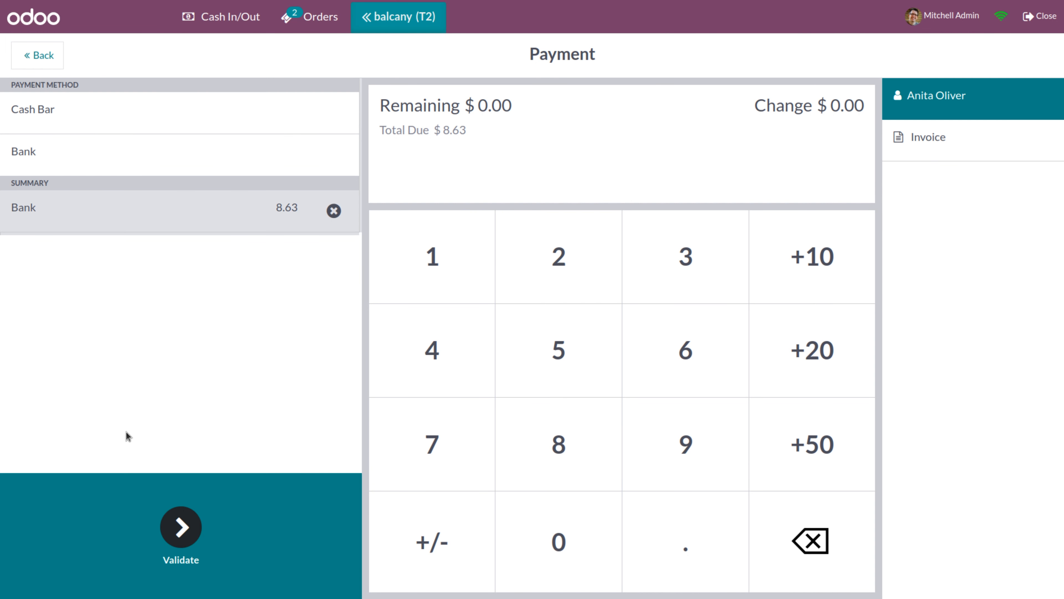
left_click(181, 524)
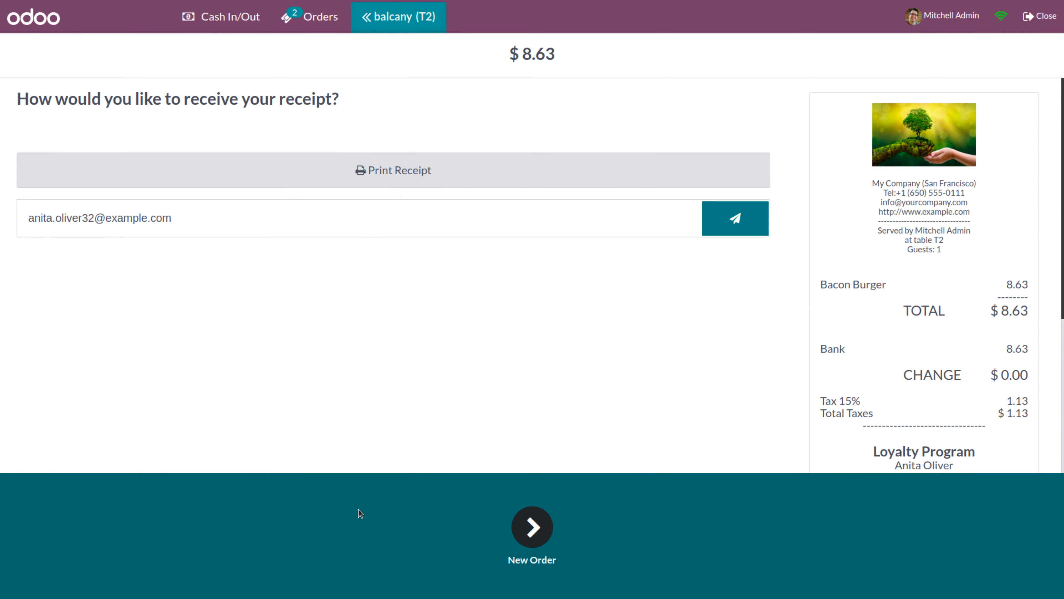
left_click(519, 544)
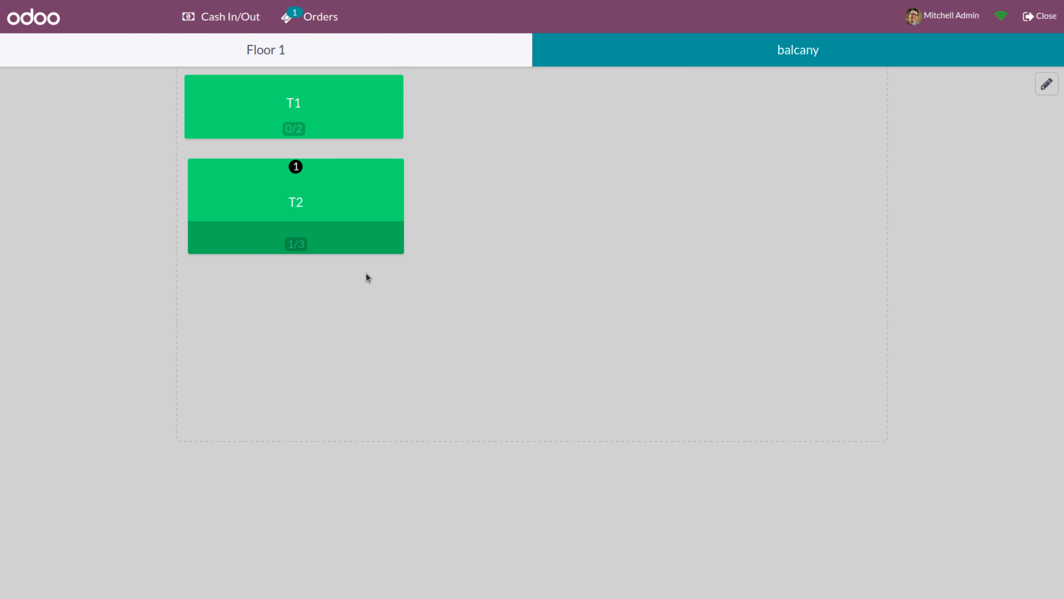
Pay T2's last Bacon Burger, $8.63, by Bank and start a new order
left_click(293, 245)
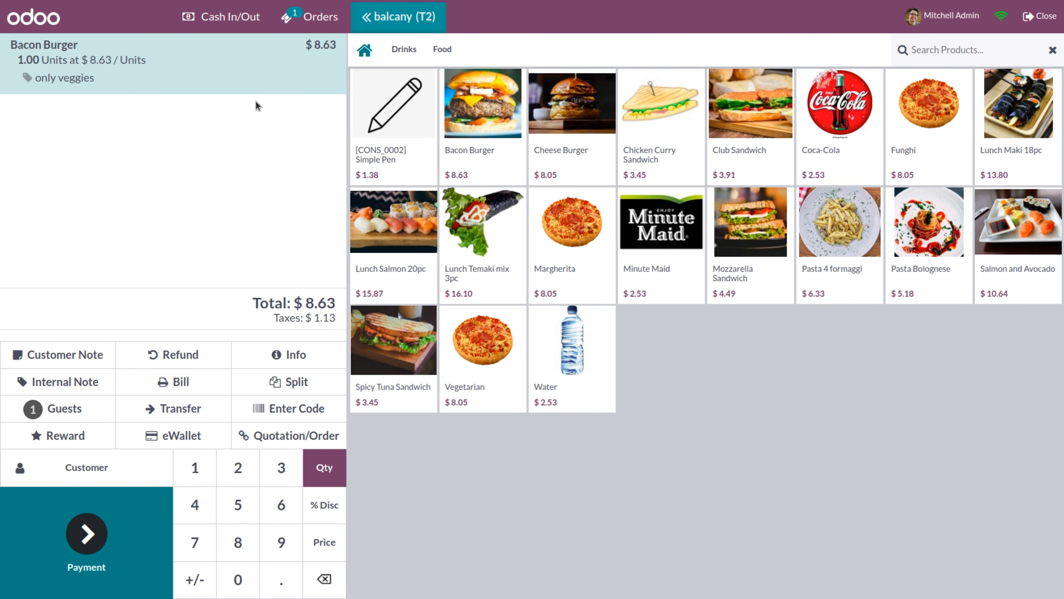
left_click(88, 533)
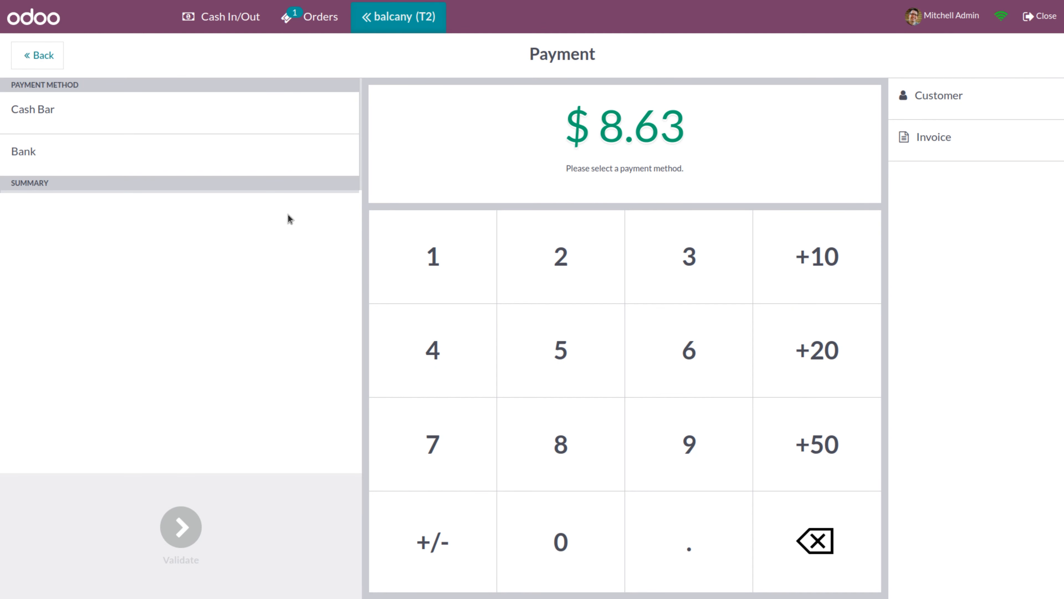
left_click(254, 169)
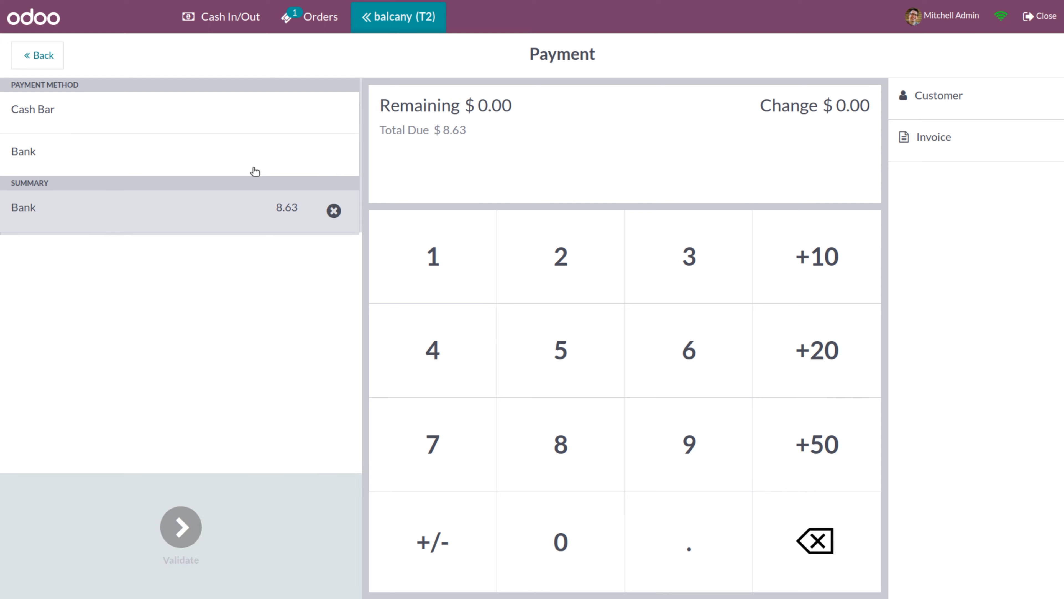
left_click(213, 502)
left_click(541, 530)
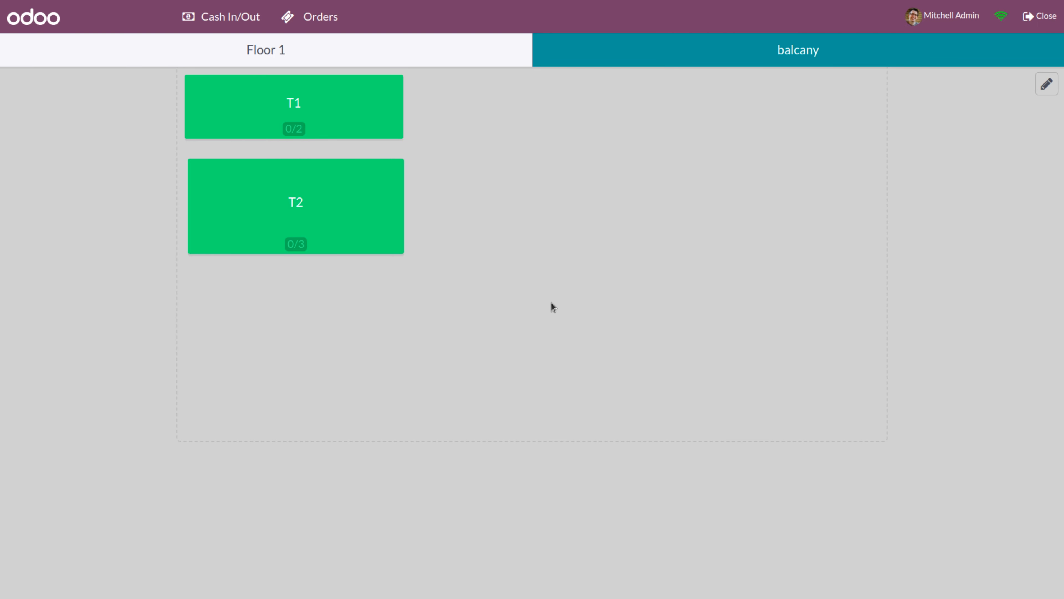
Close the restaurant POS session with 3 orders totalling $34.51
left_click(1047, 17)
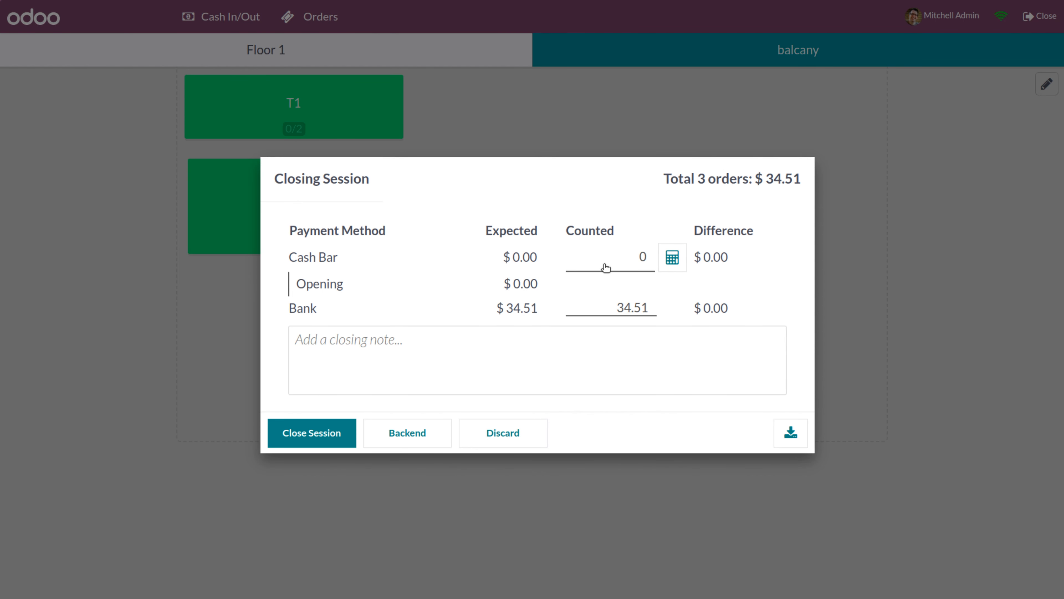
left_click(318, 433)
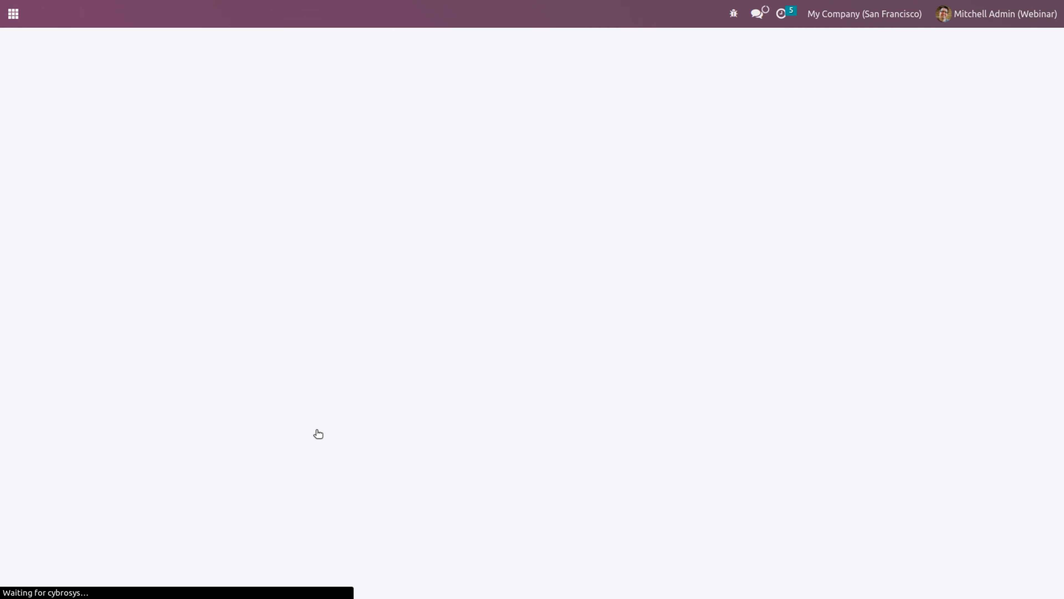
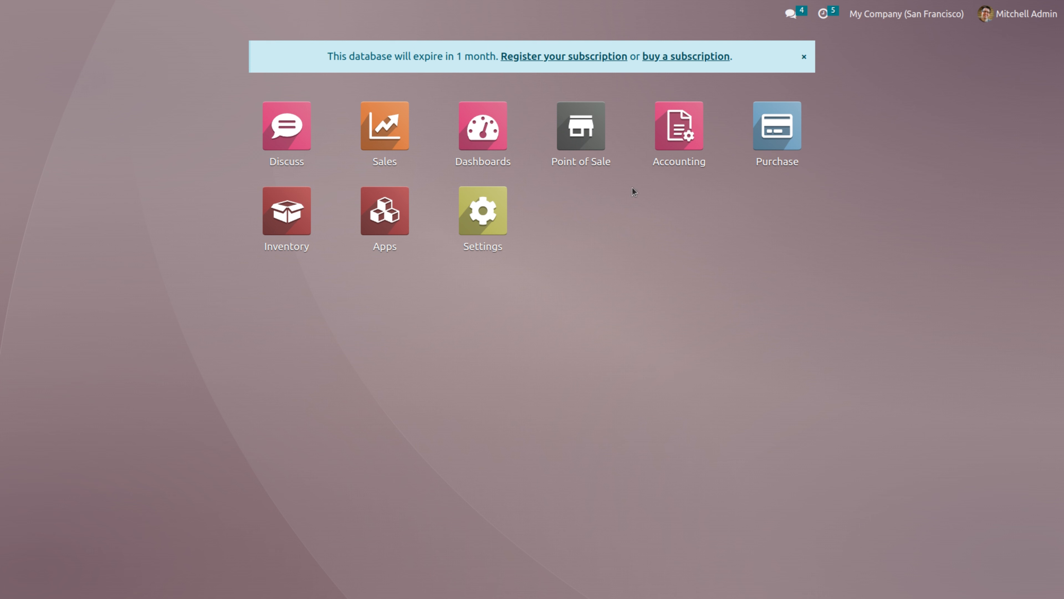
Start a new Shop session from the dashboard and log in as a cashier with the PIN
left_click(582, 161)
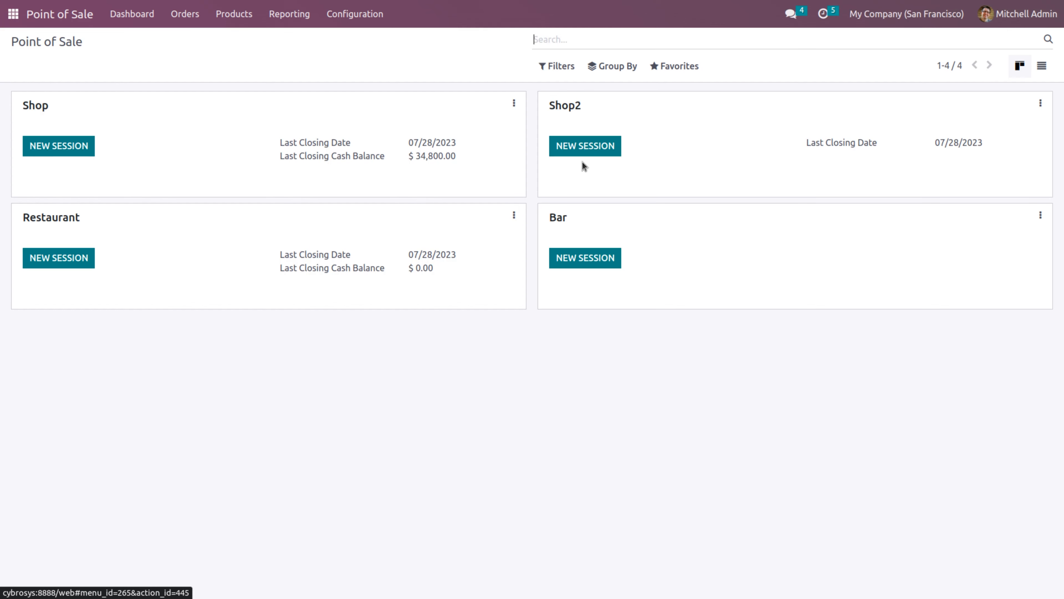
left_click(40, 147)
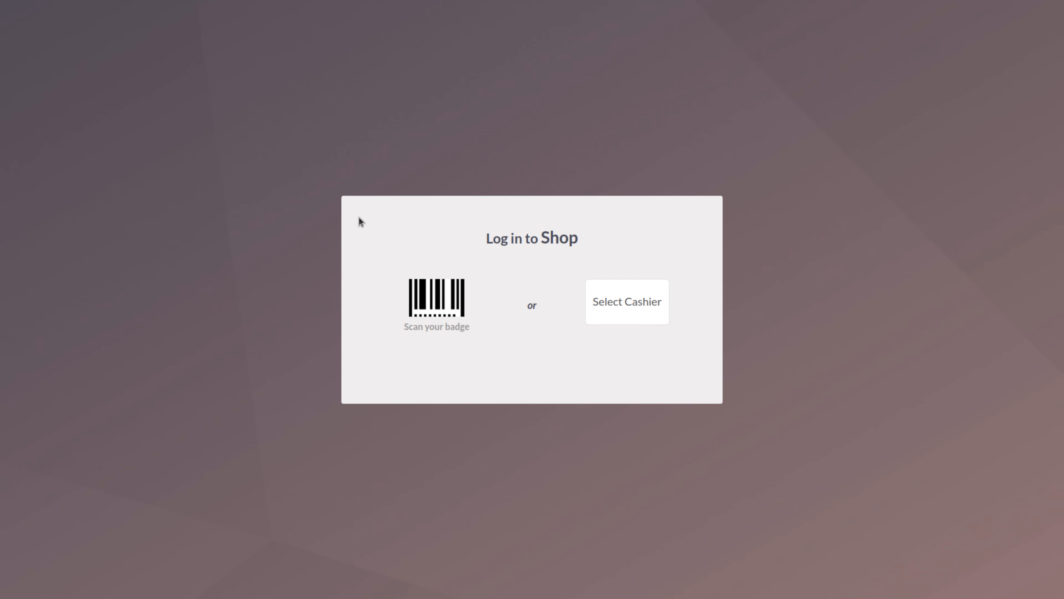
left_click(614, 303)
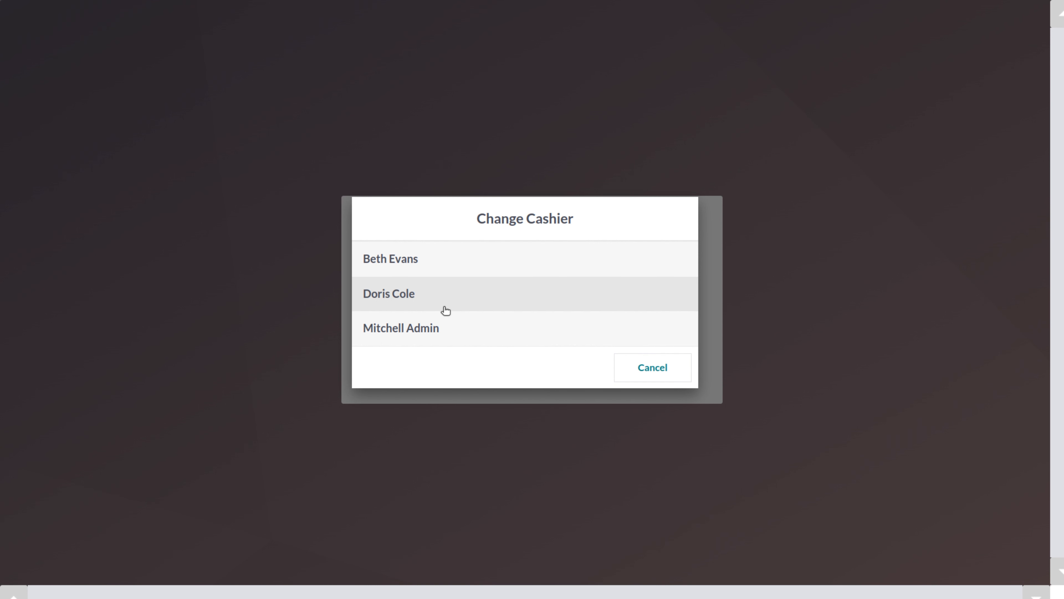
left_click(382, 296)
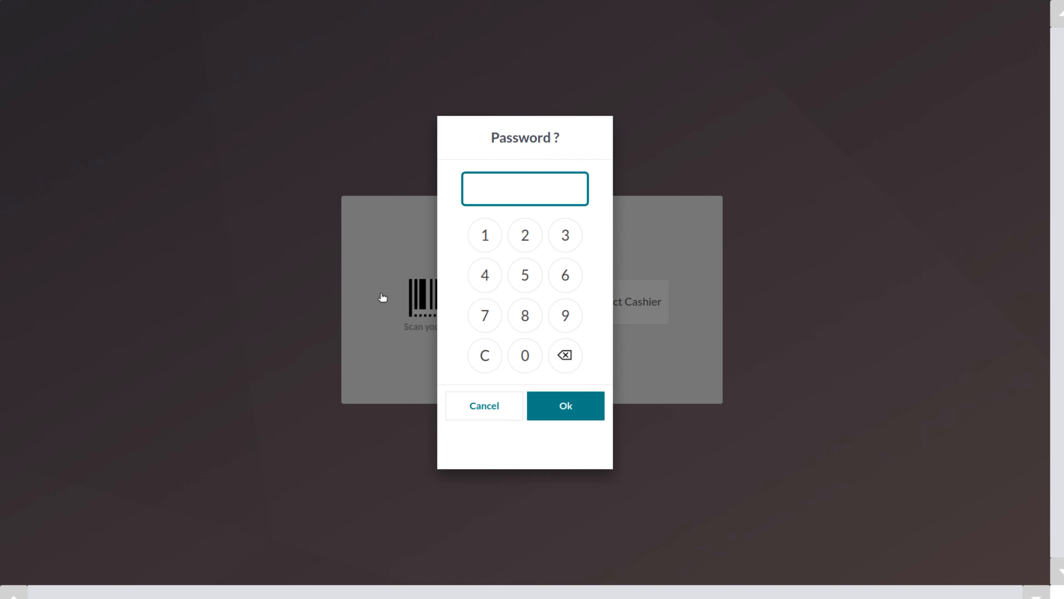
triple_click(486, 243)
left_click(487, 244)
left_click(566, 408)
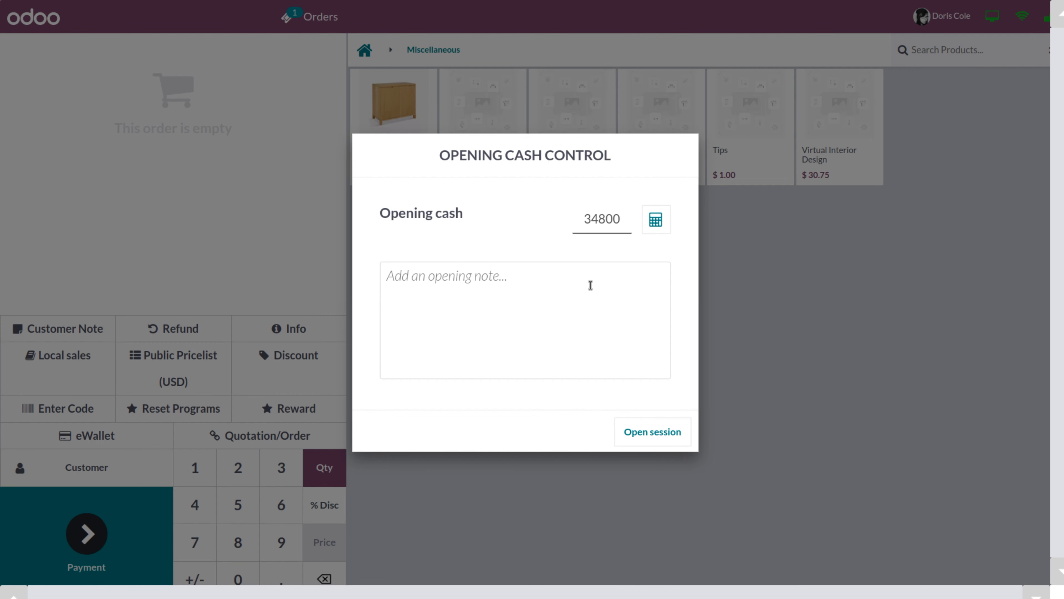
Open the session with the opening cash, then sell one Large Cabinet for $320.00 paid by Bank
left_click(655, 436)
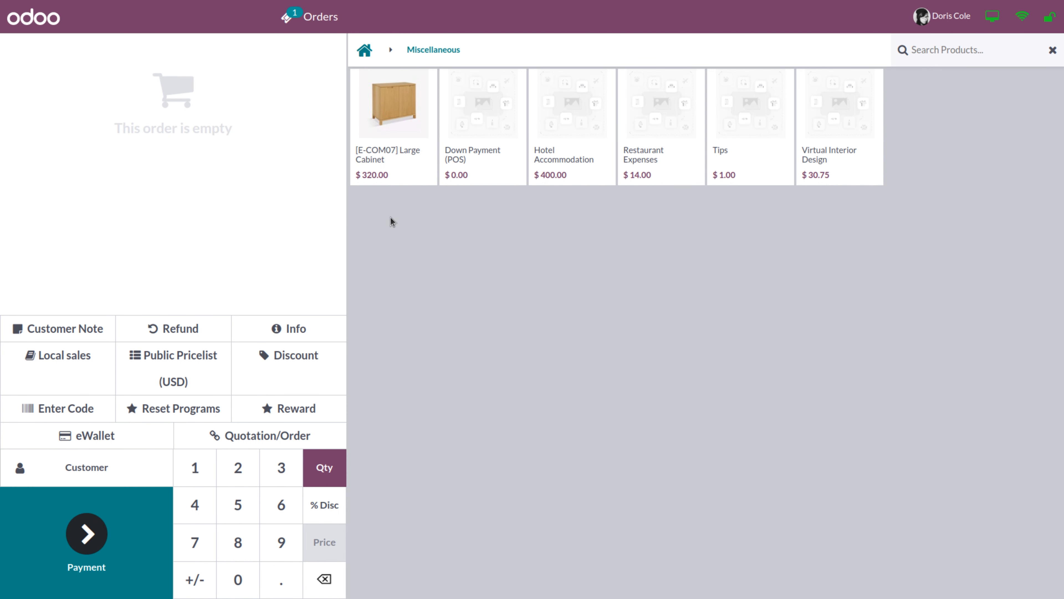
left_click(375, 156)
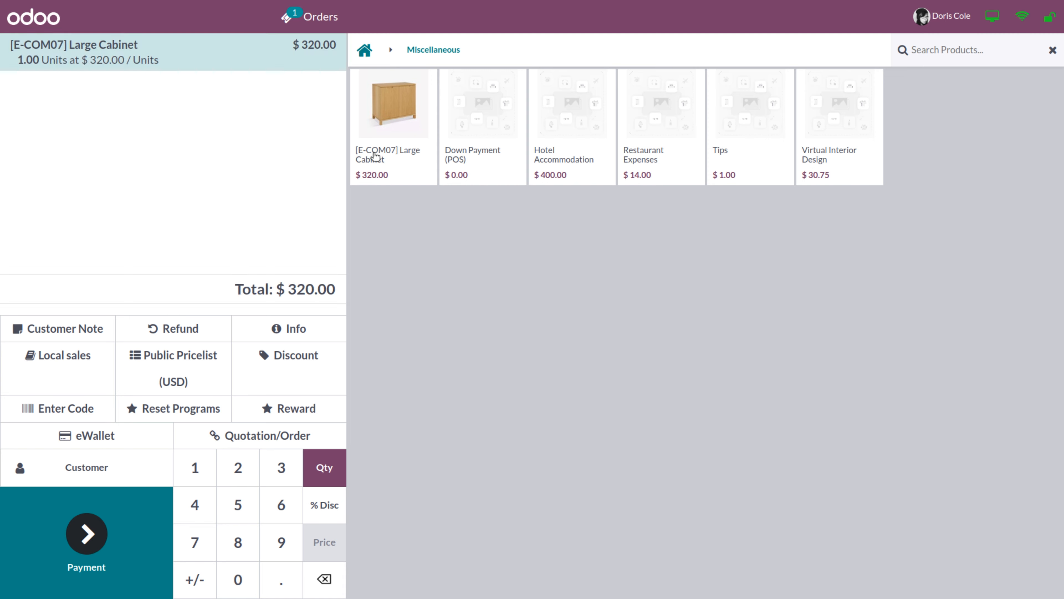
left_click(72, 527)
left_click(130, 153)
left_click(181, 527)
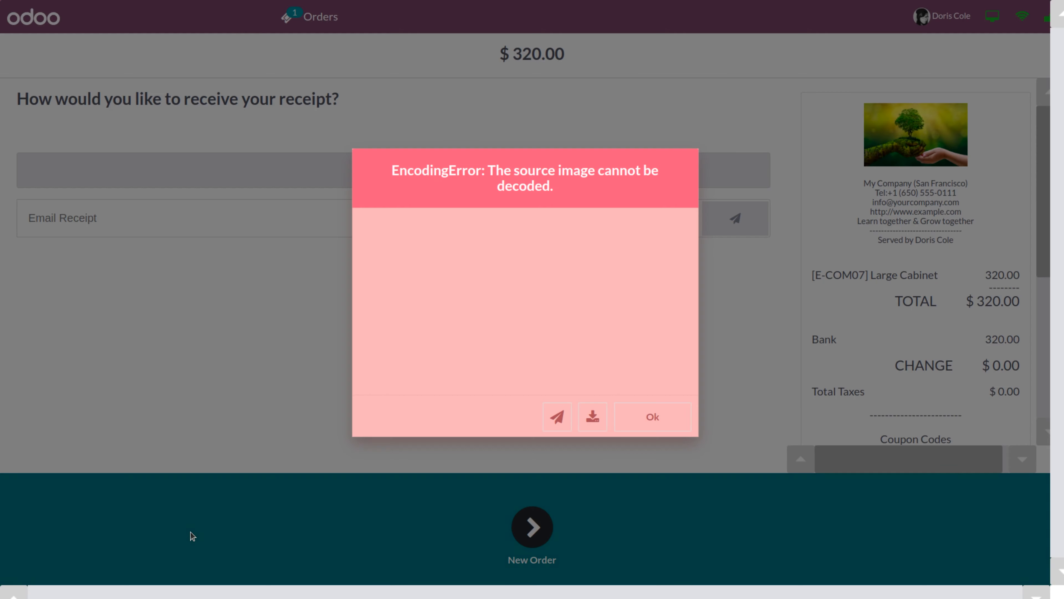
left_click(669, 424)
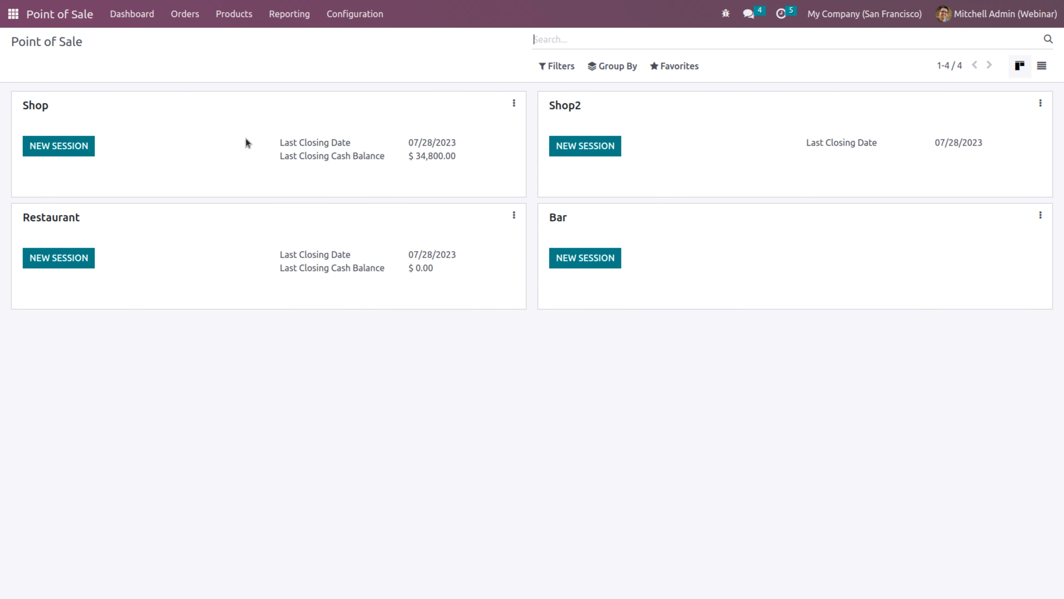
Start another Shop session logged in as the administrator cashier, then close the debug panel
left_click(76, 150)
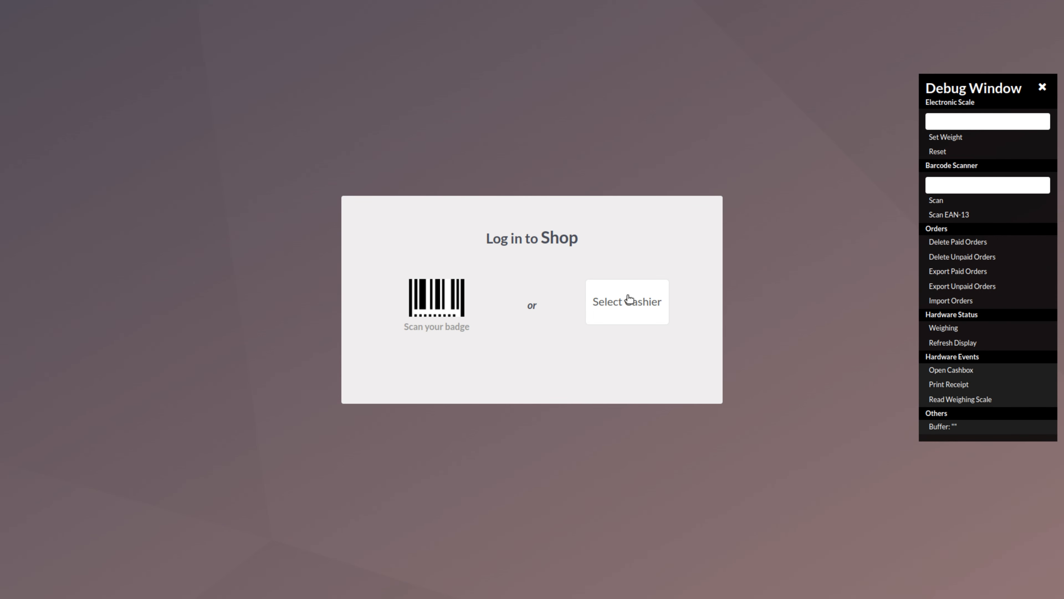
left_click(629, 298)
left_click(451, 333)
left_click(527, 366)
left_click(525, 356)
left_click(525, 356)
left_click(526, 357)
left_click(558, 418)
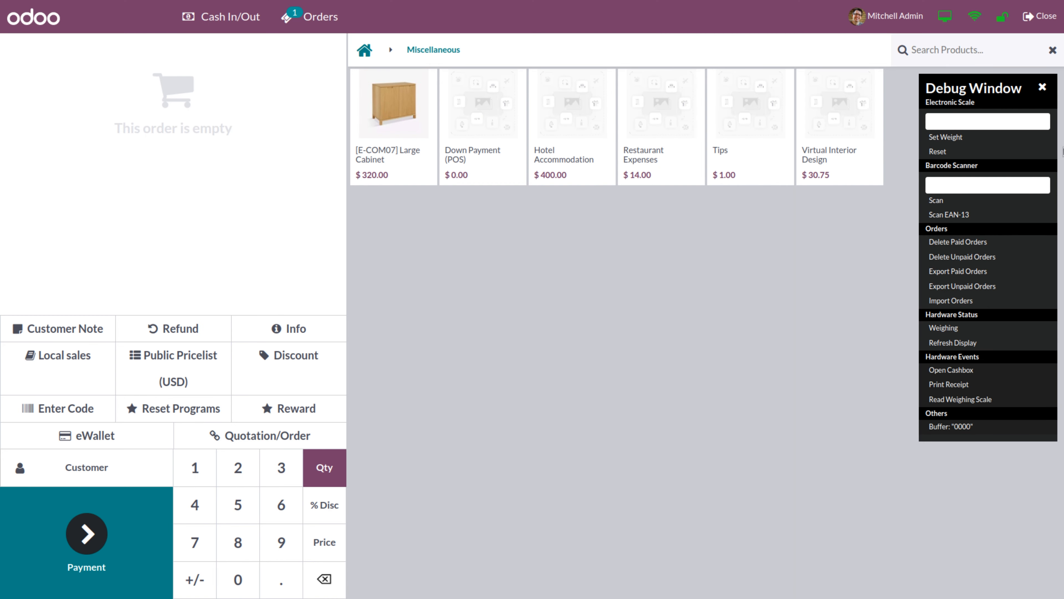
left_click(1042, 89)
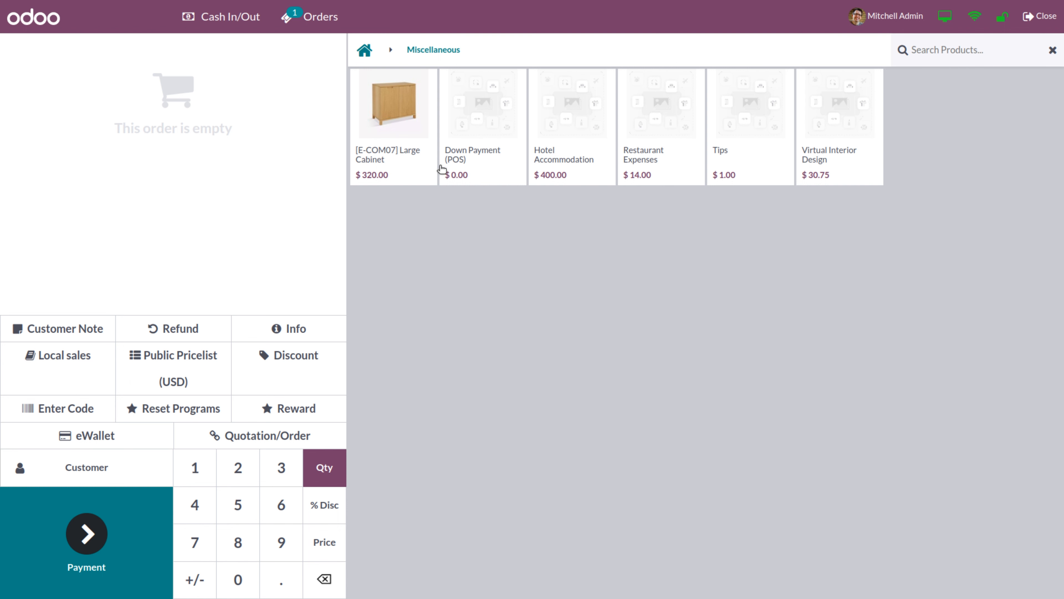
Sell a Large Cabinet to a selected customer for $320.00 by Bank, then open the closing summary
left_click(404, 162)
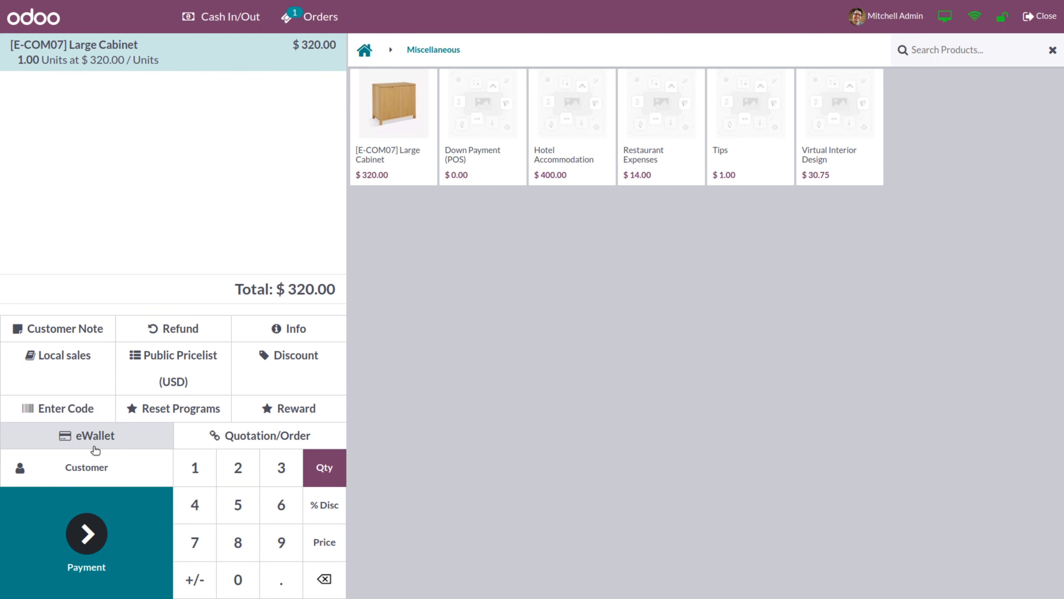
left_click(79, 472)
left_click(111, 355)
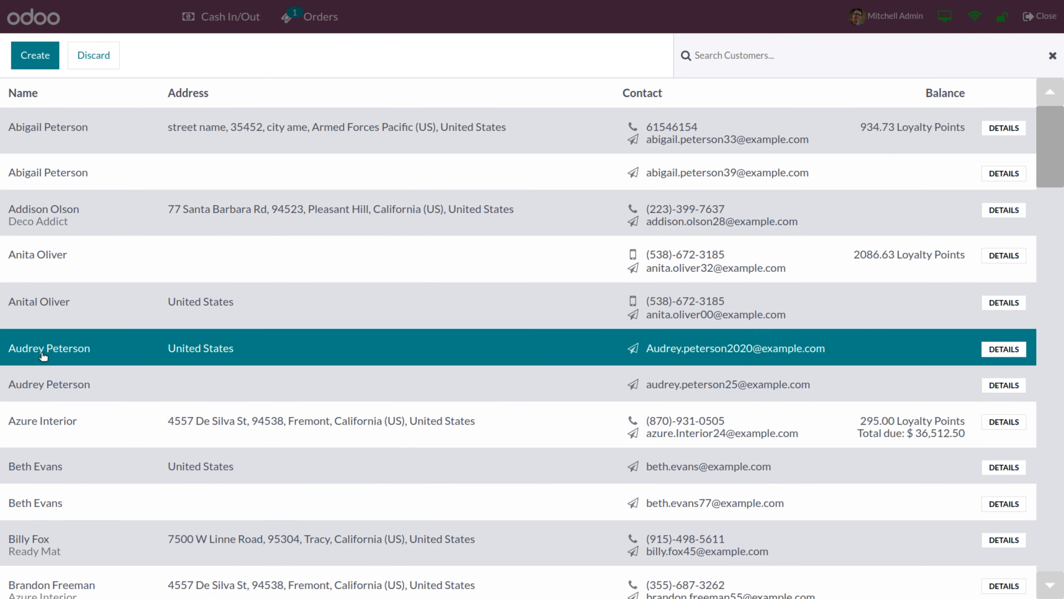
left_click(87, 530)
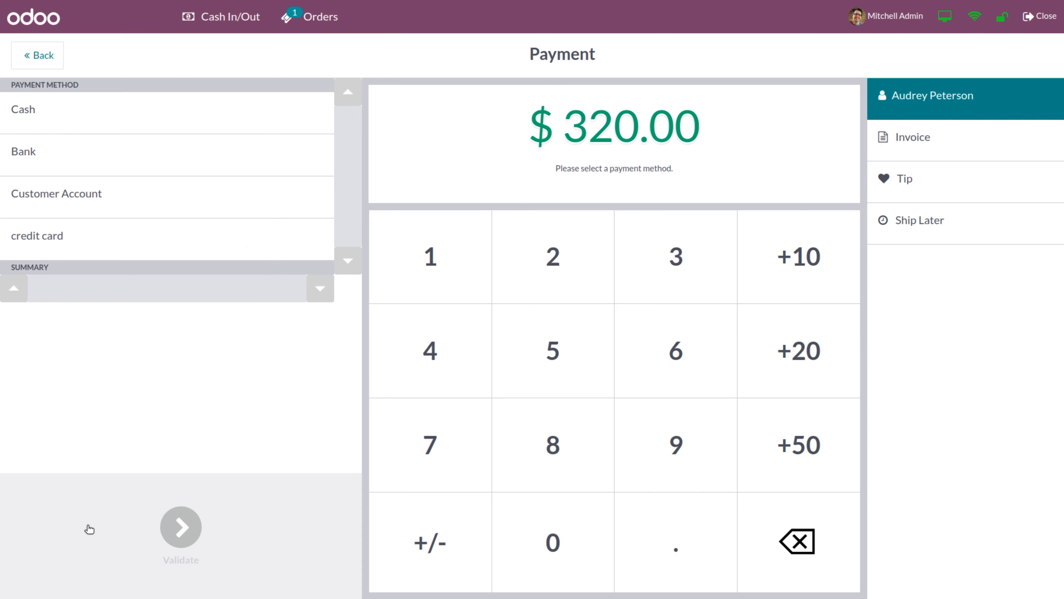
left_click(97, 149)
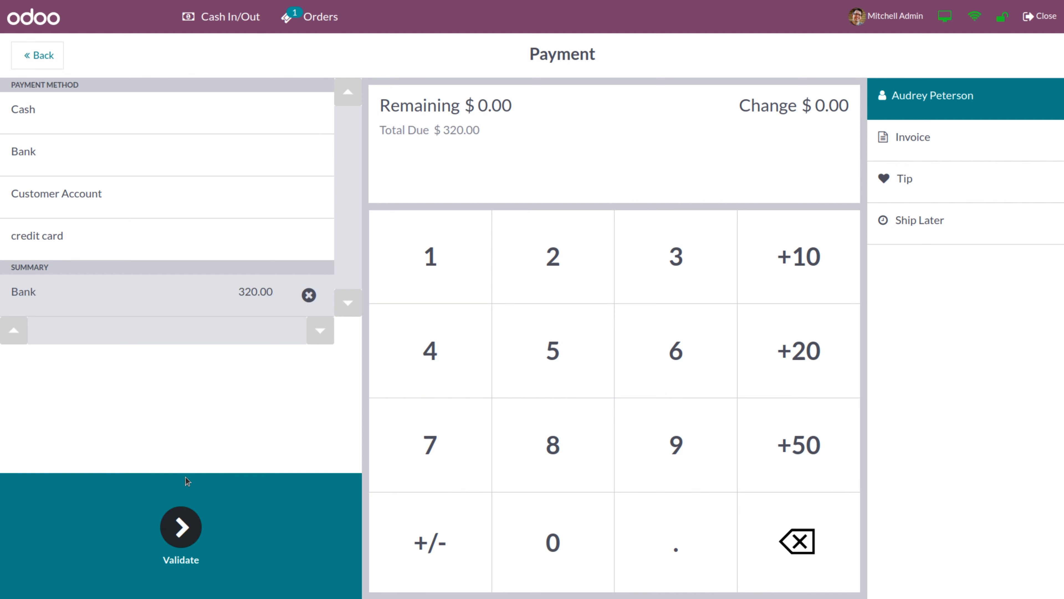
left_click(183, 529)
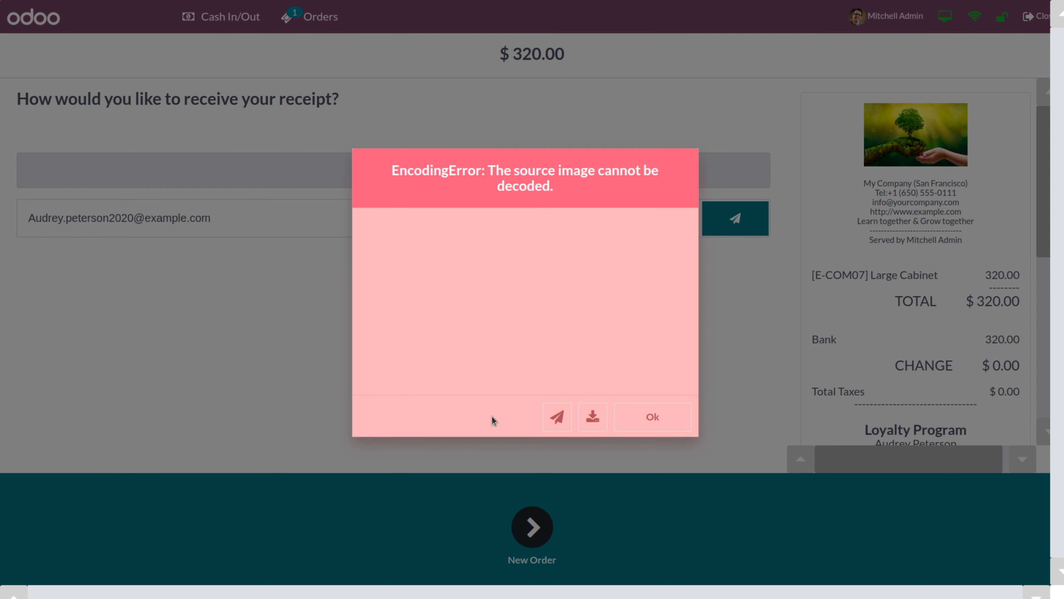
left_click(677, 424)
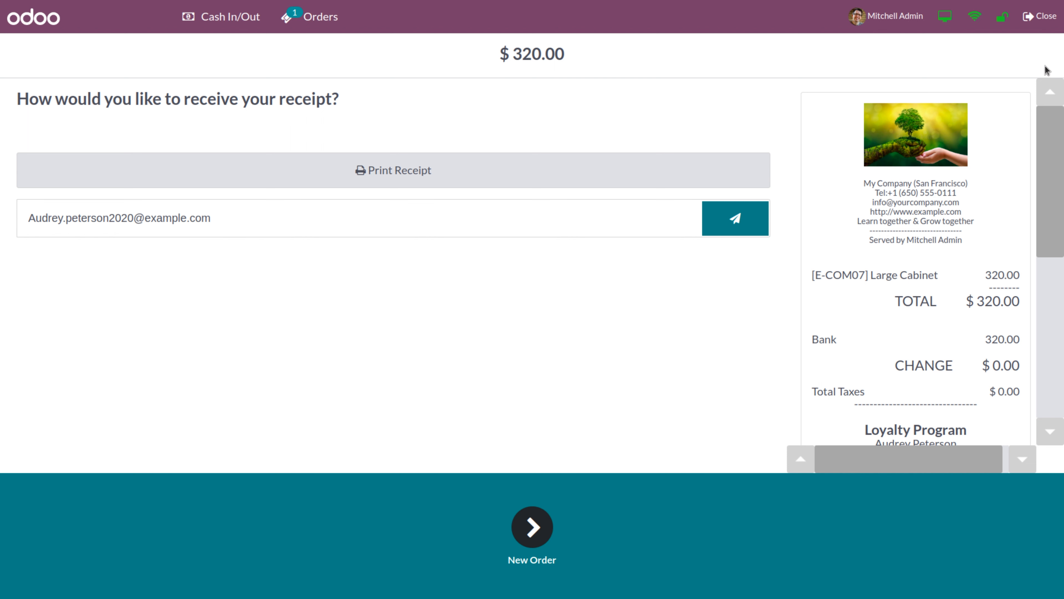
left_click(1040, 18)
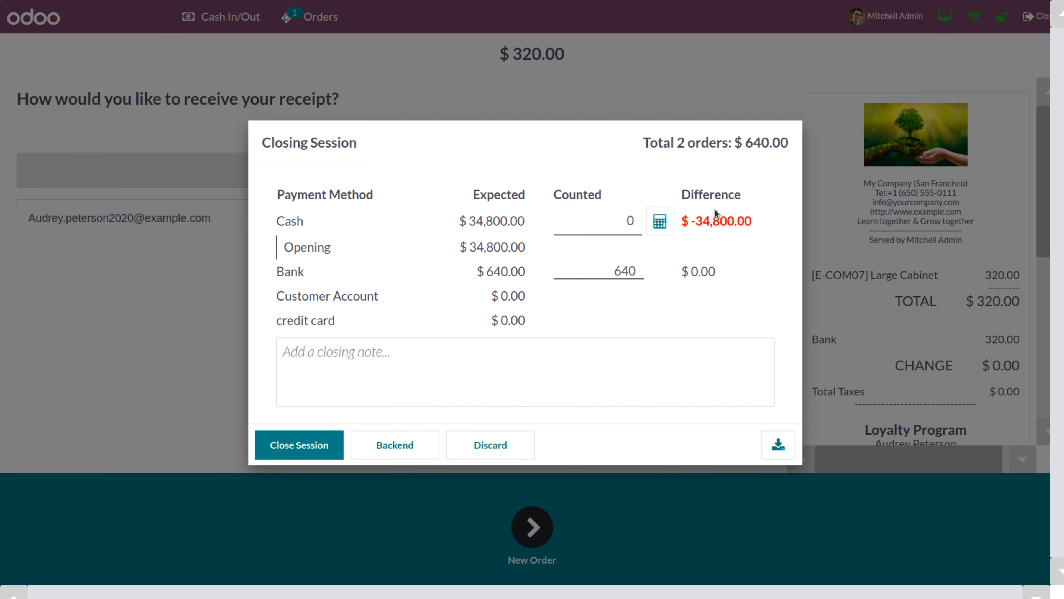
Enter $34,800.00 as the counted cash and close the Shop session
left_click(576, 228)
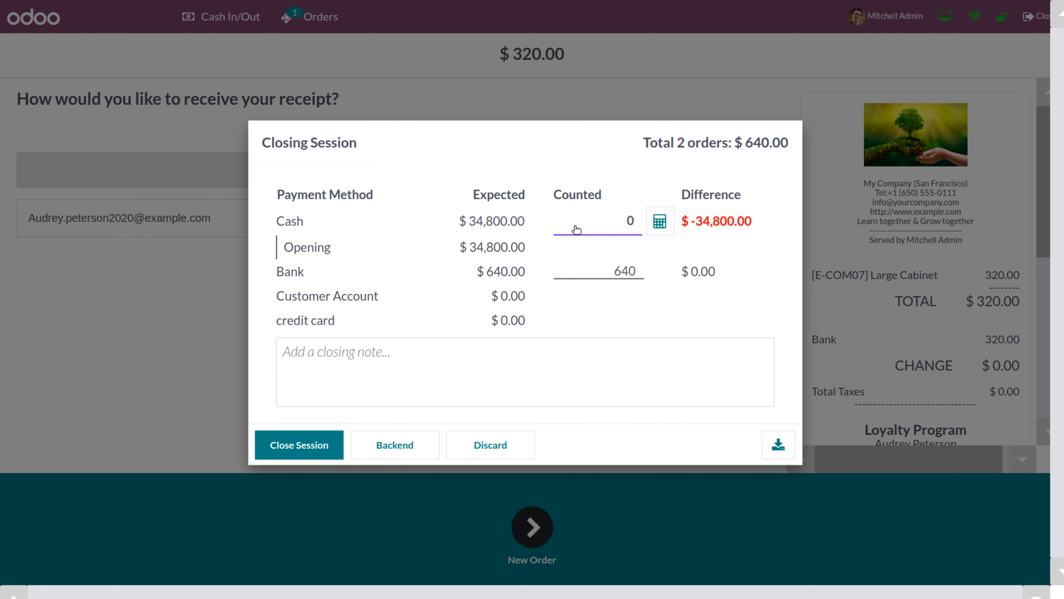
type("34800")
left_click(305, 453)
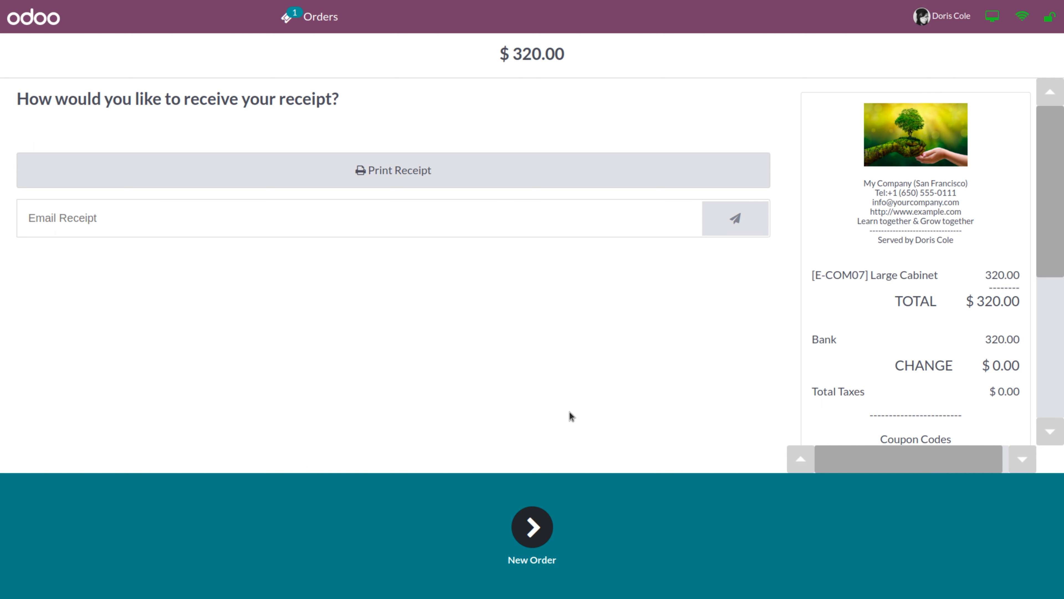
Sell two Large Cabinets for $640.00 paid by Bank, then open another empty order
left_click(548, 532)
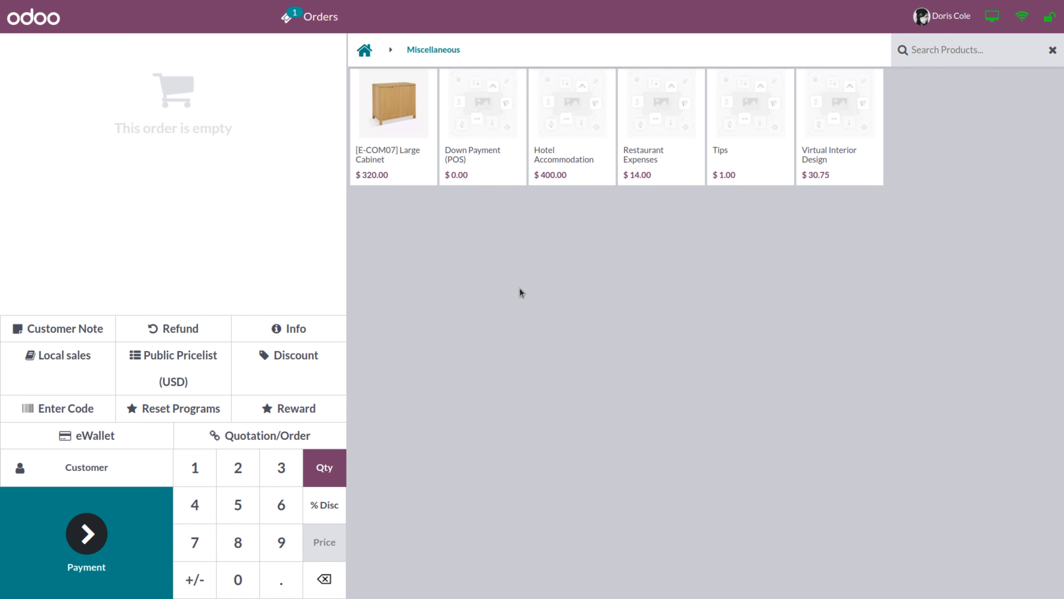
left_click(401, 154)
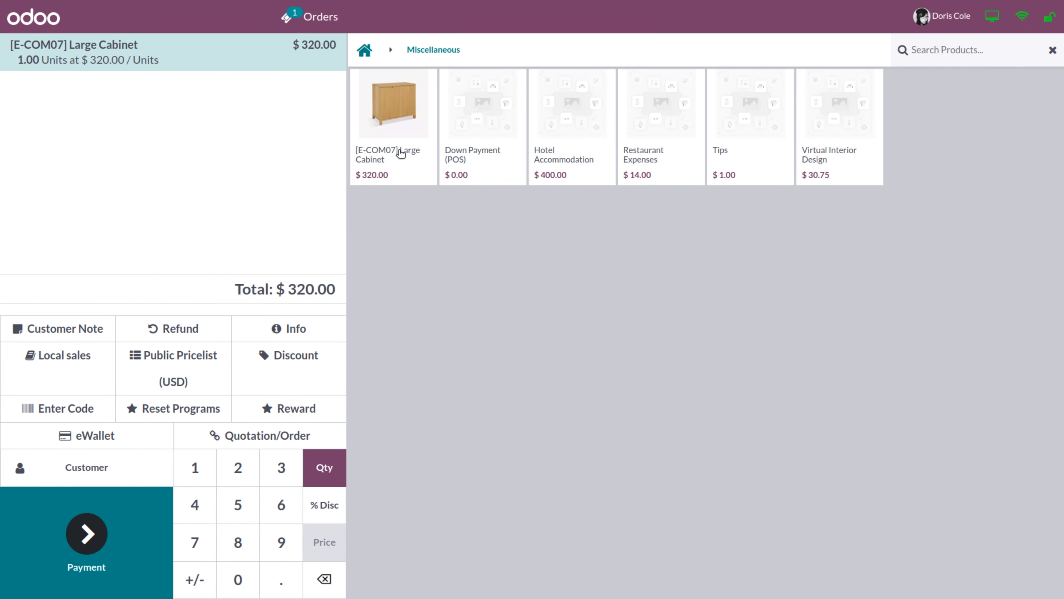
left_click(401, 153)
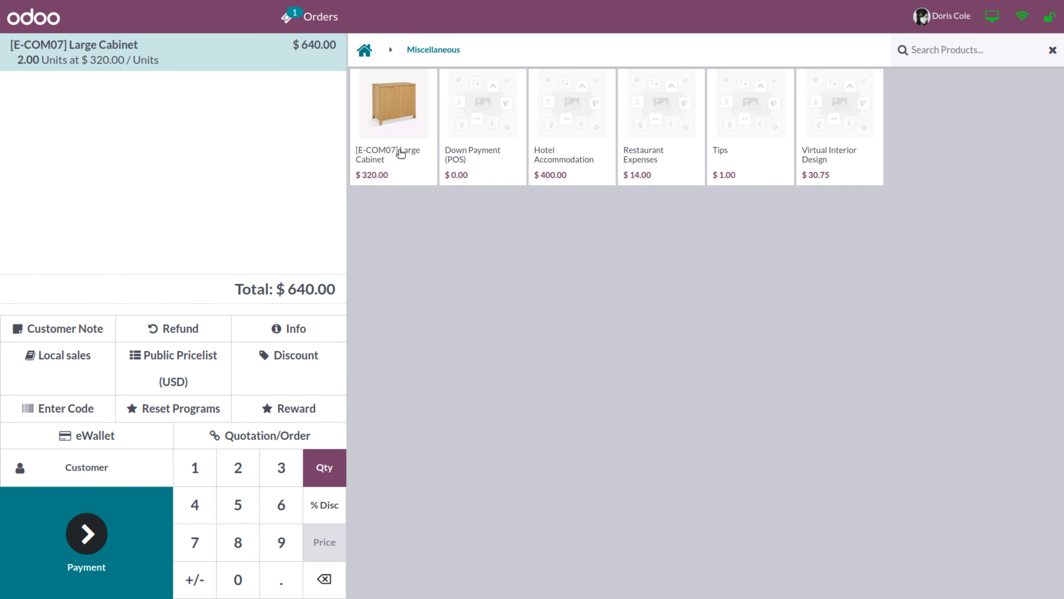
left_click(85, 532)
left_click(188, 150)
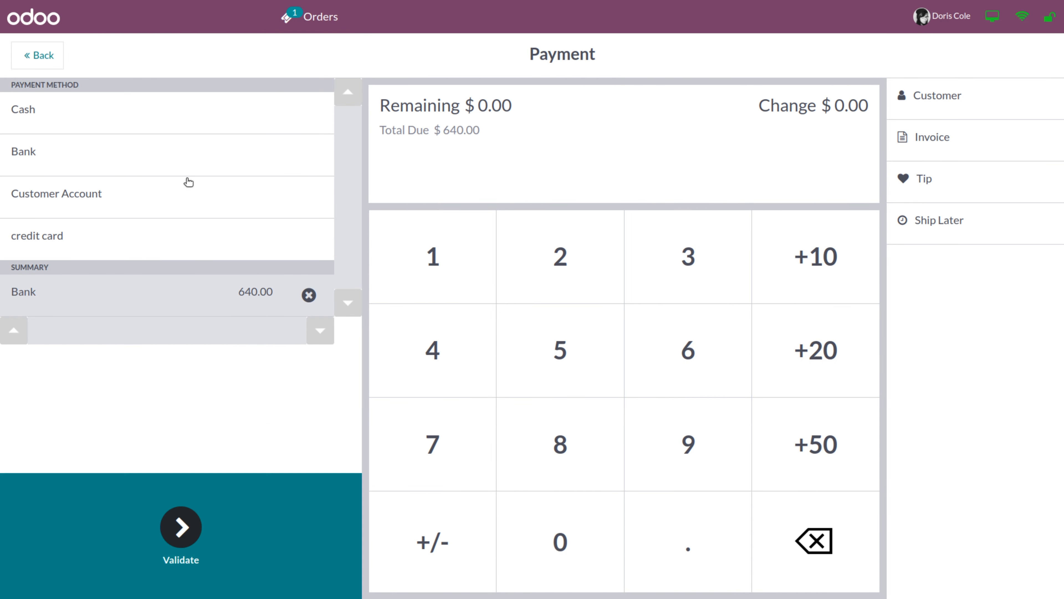
left_click(180, 528)
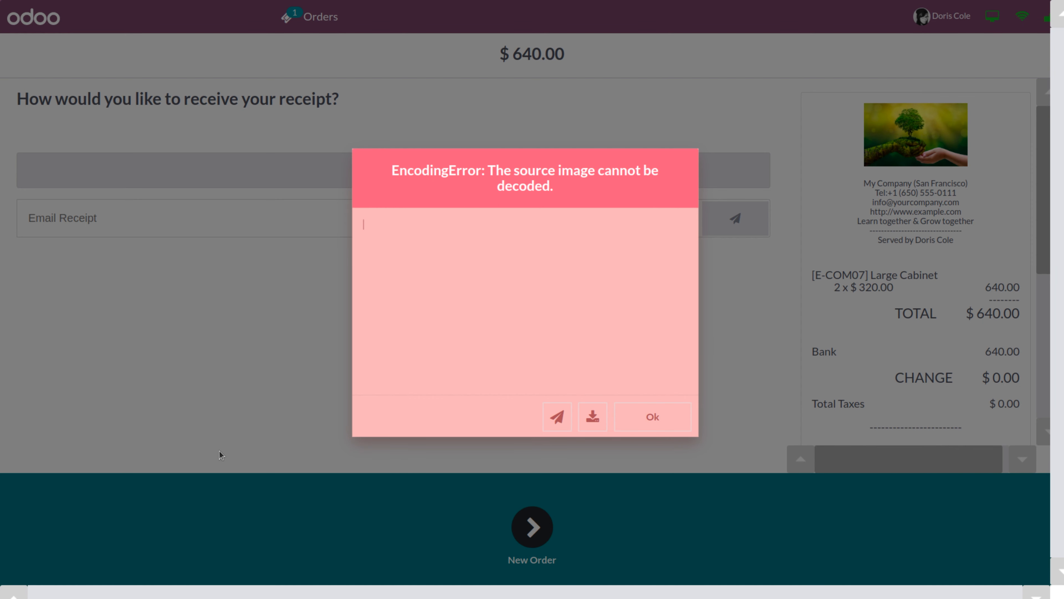
left_click(649, 420)
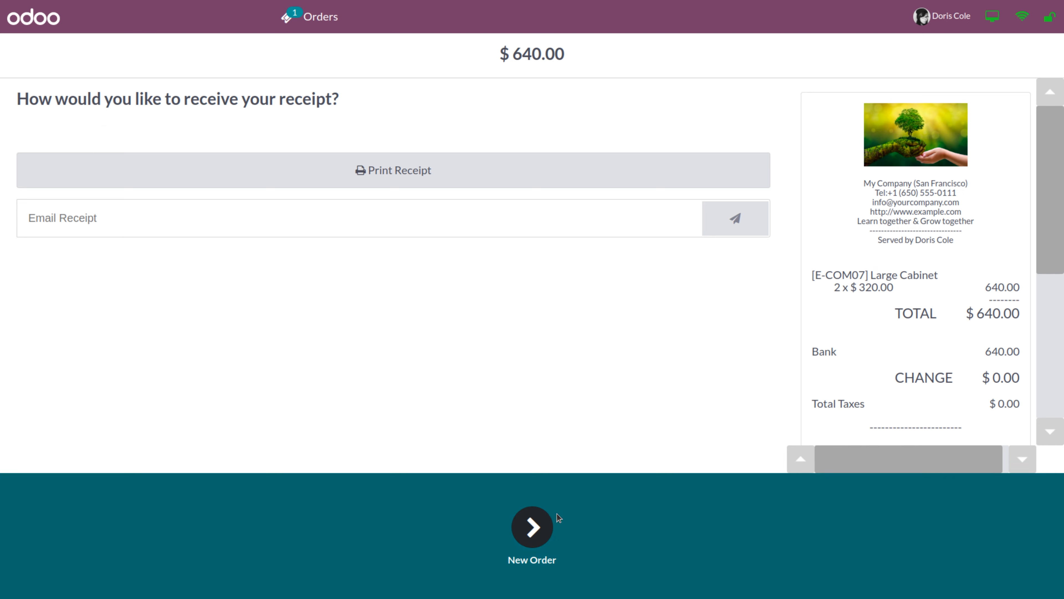
left_click(531, 527)
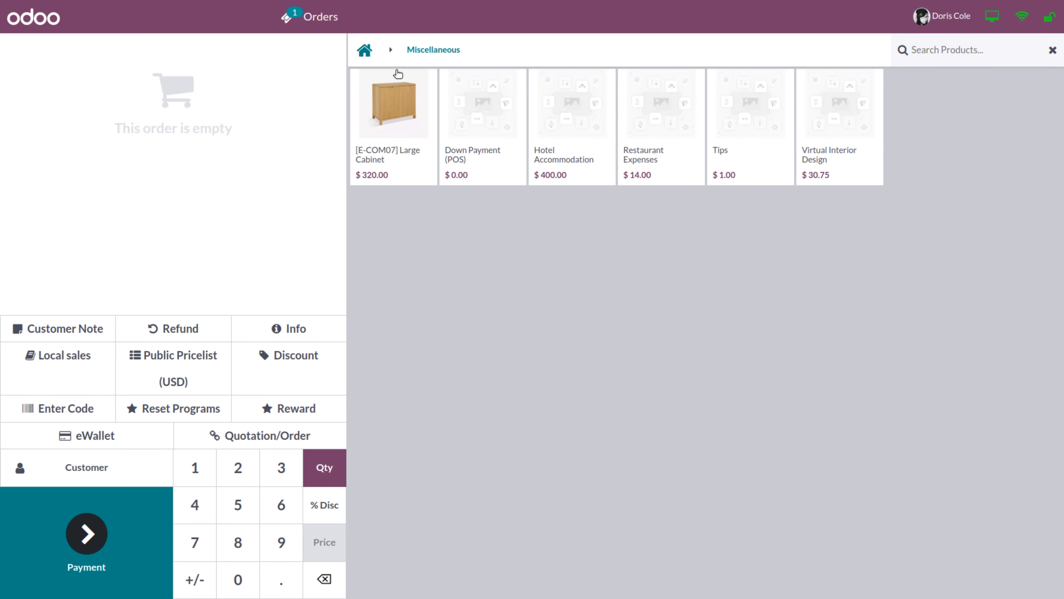
Ring up a Large Cabinet plus Hotel Accommodation for customer Azure Interior and settle $720.00 by Bank
left_click(394, 155)
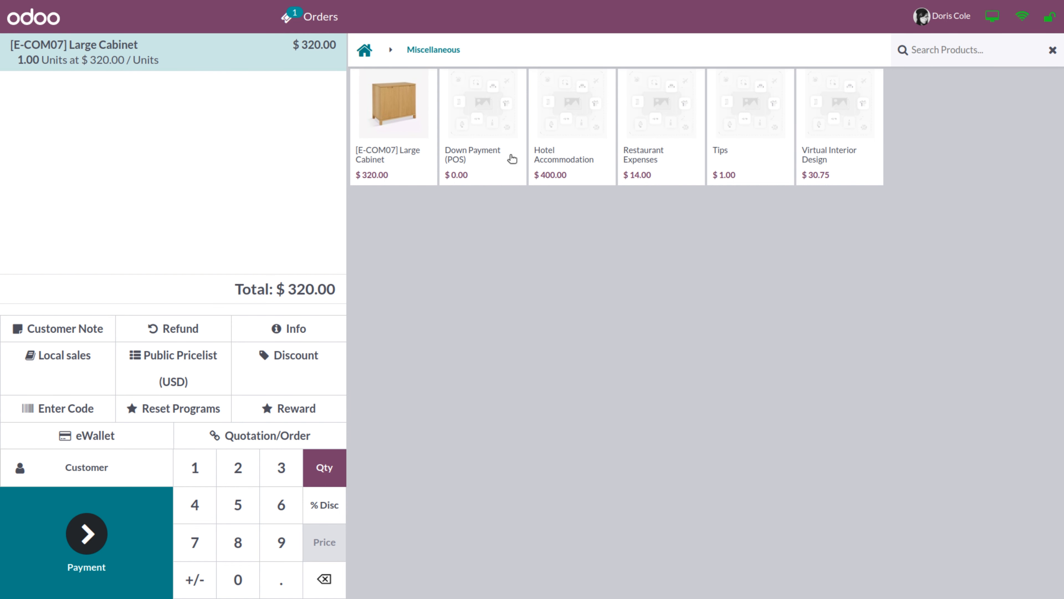
left_click(584, 170)
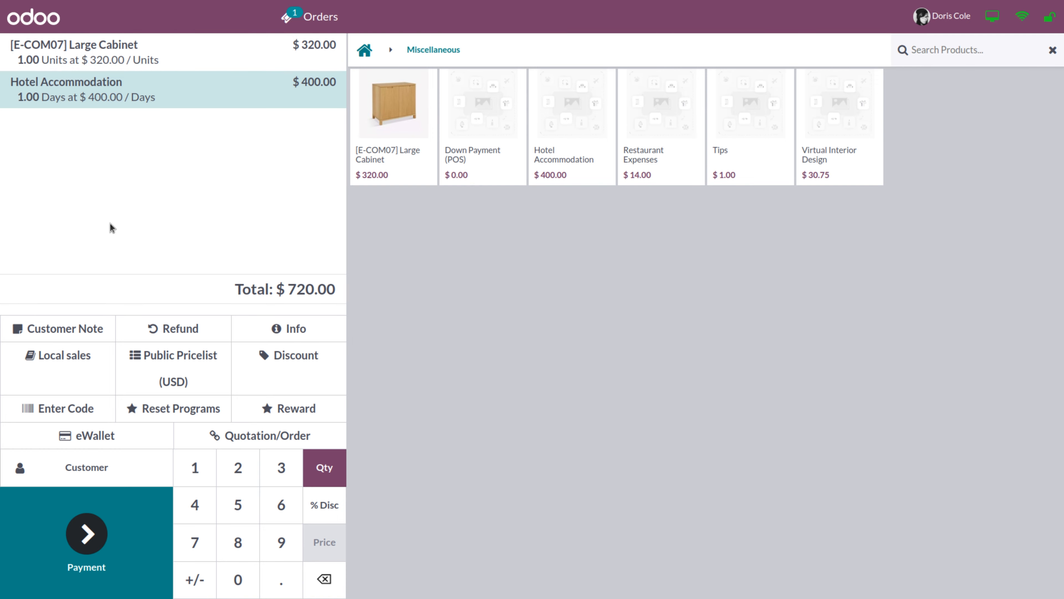
left_click(87, 467)
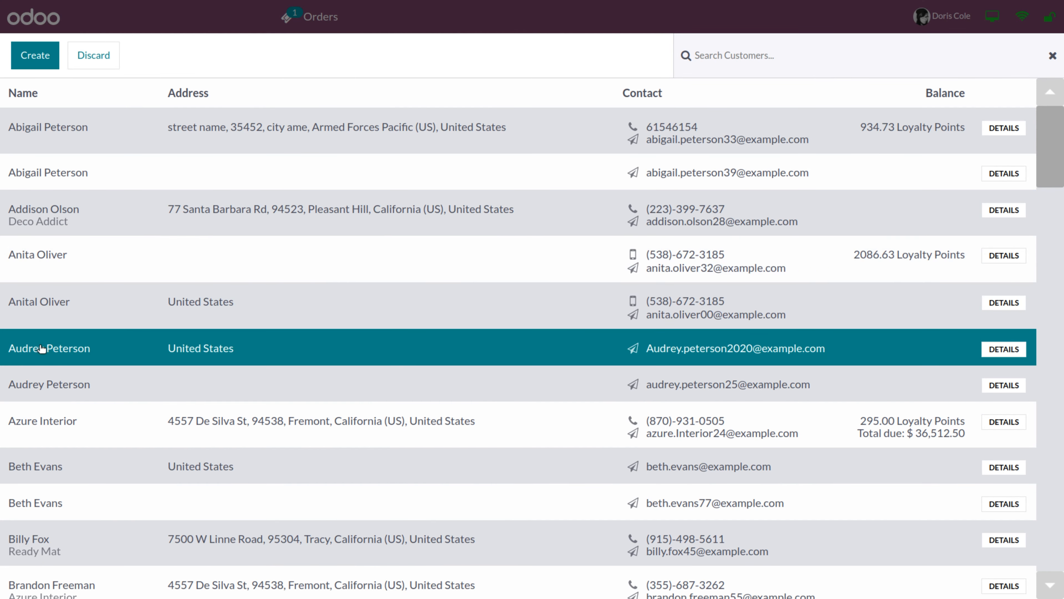
left_click(26, 422)
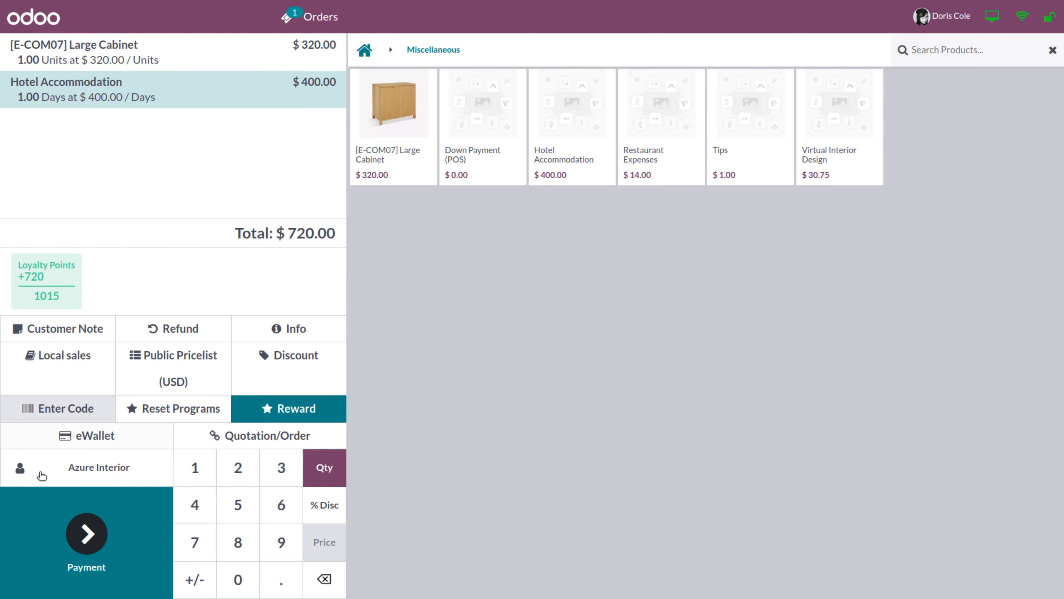
left_click(64, 538)
left_click(68, 156)
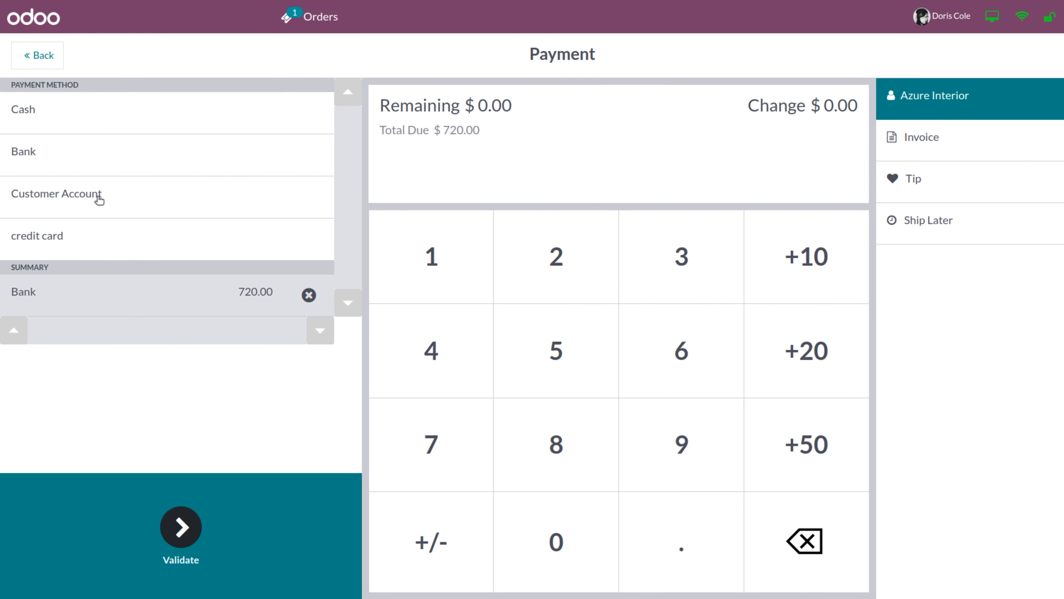
left_click(193, 518)
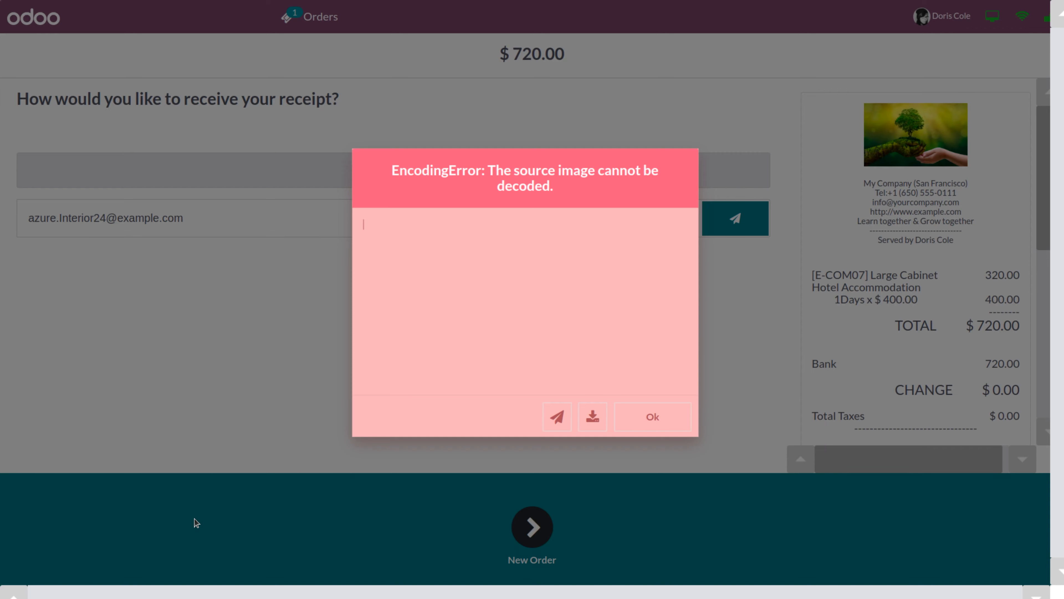
left_click(666, 418)
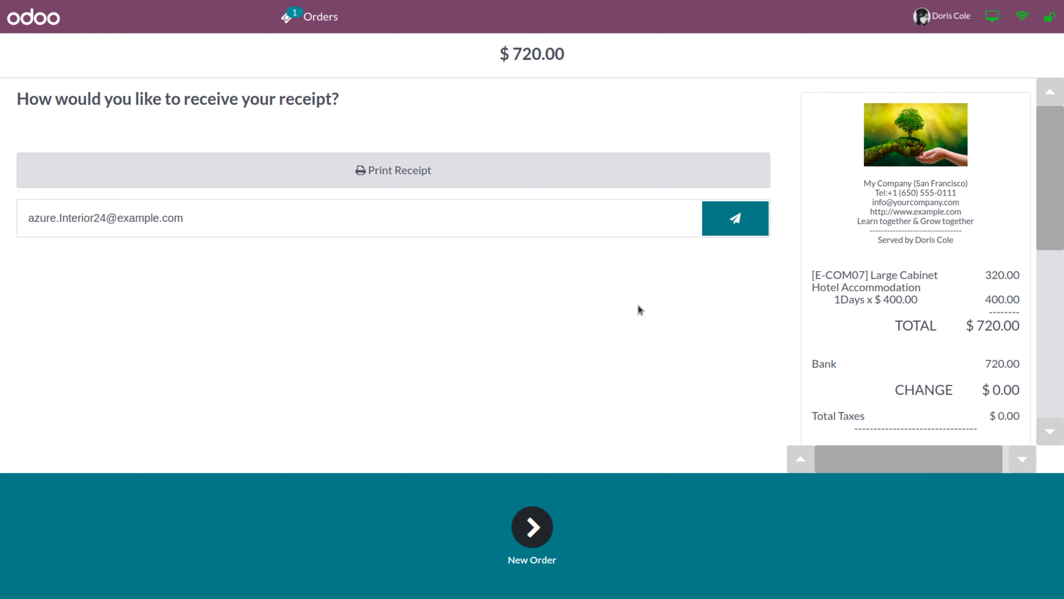
Lock the register and log back in as cashier Mitchell Admin with the PIN
left_click(1048, 19)
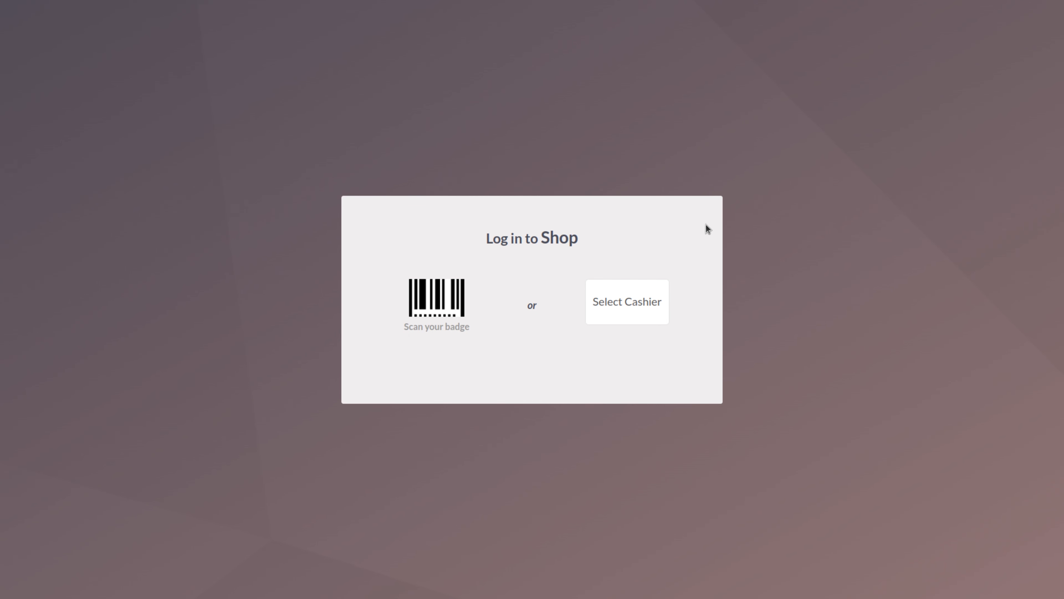
left_click(612, 308)
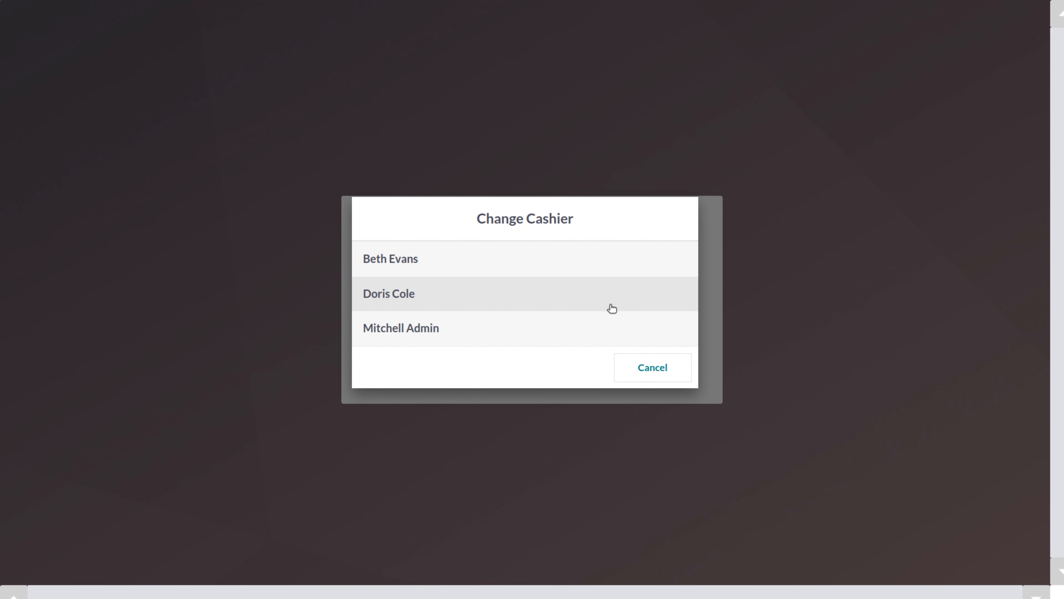
left_click(402, 342)
double_click(519, 357)
left_click(520, 357)
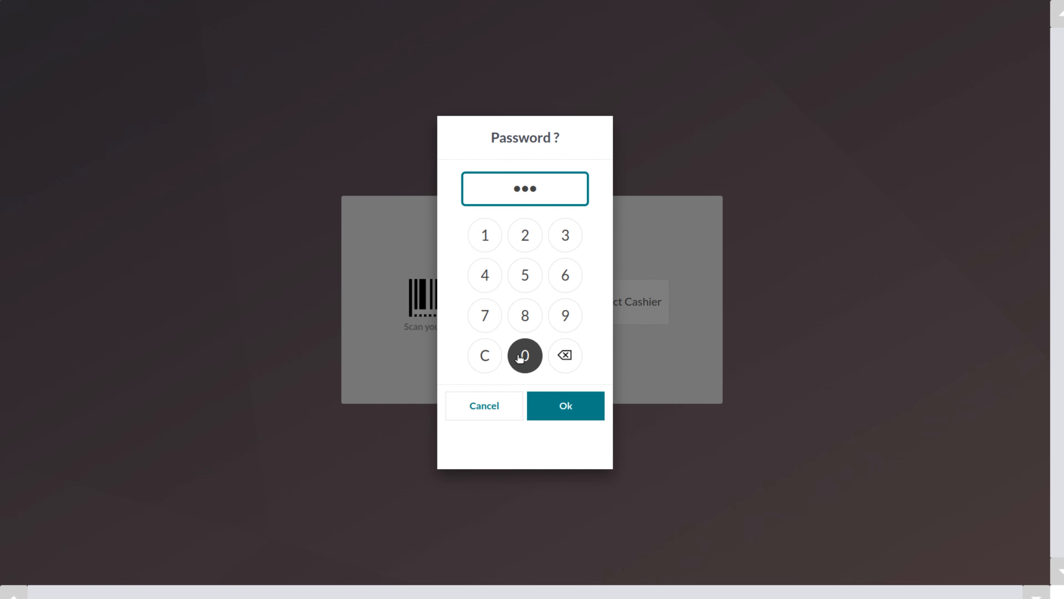
left_click(520, 357)
left_click(559, 414)
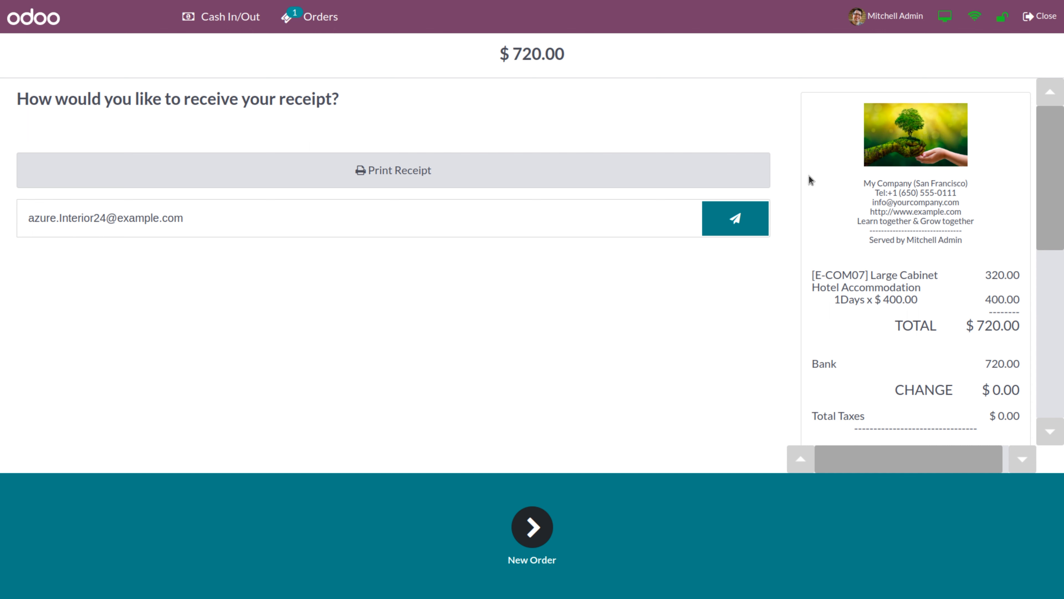
Try closing the session and dismiss the 'session already closed' error
left_click(1034, 26)
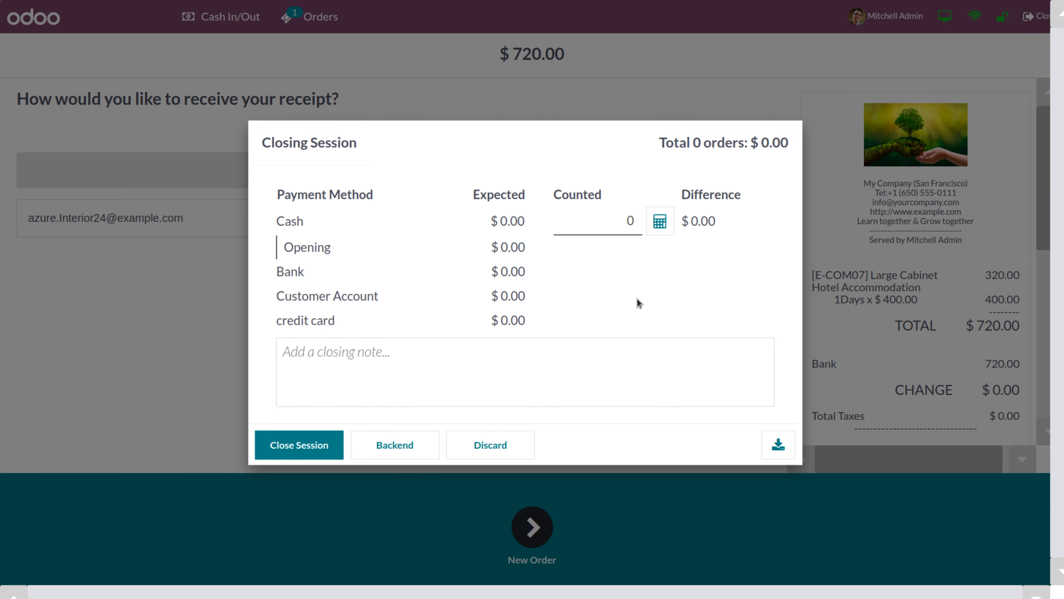
left_click(317, 445)
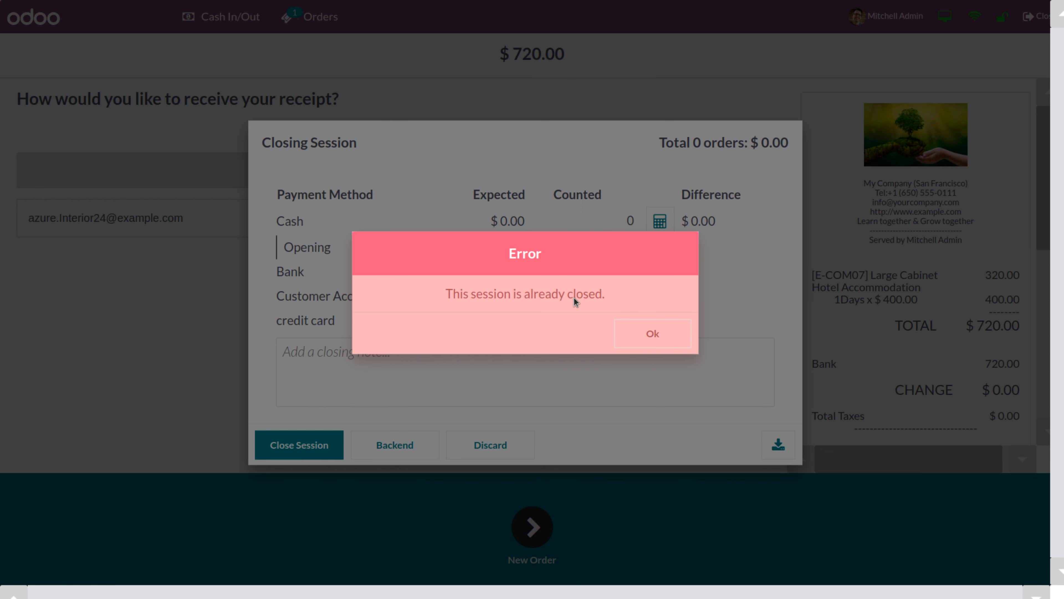
left_click(646, 331)
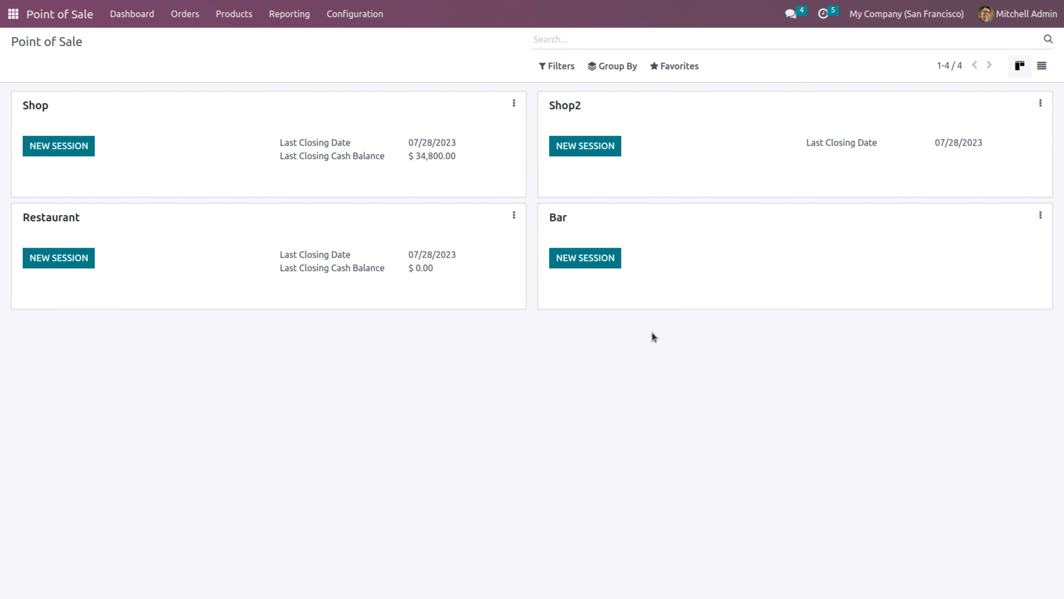
Open the Orders list showing all 24 POS orders, including the $720.00 Azure Interior sale
left_click(185, 14)
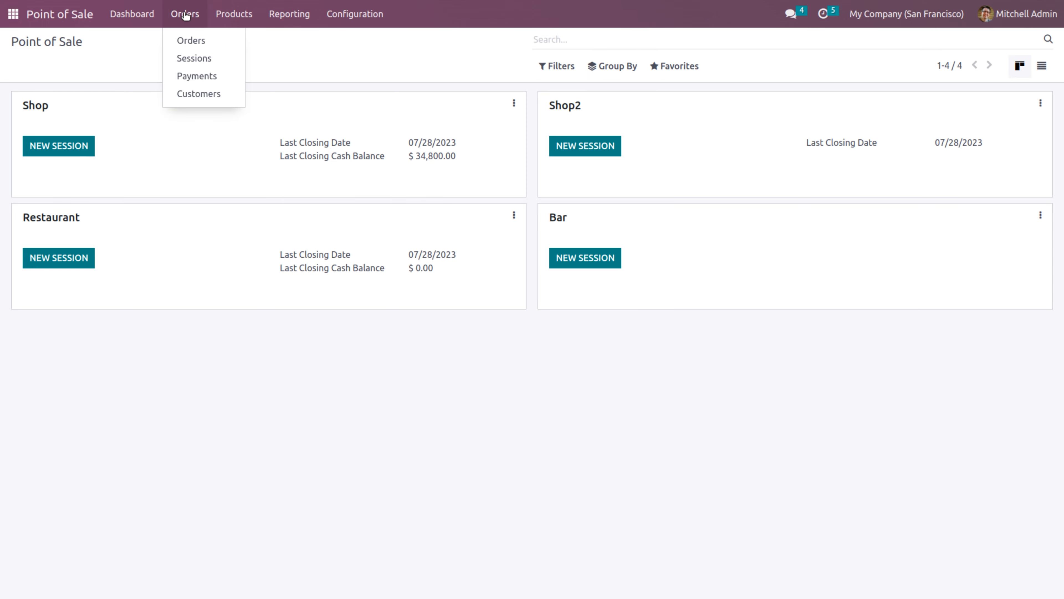
left_click(191, 40)
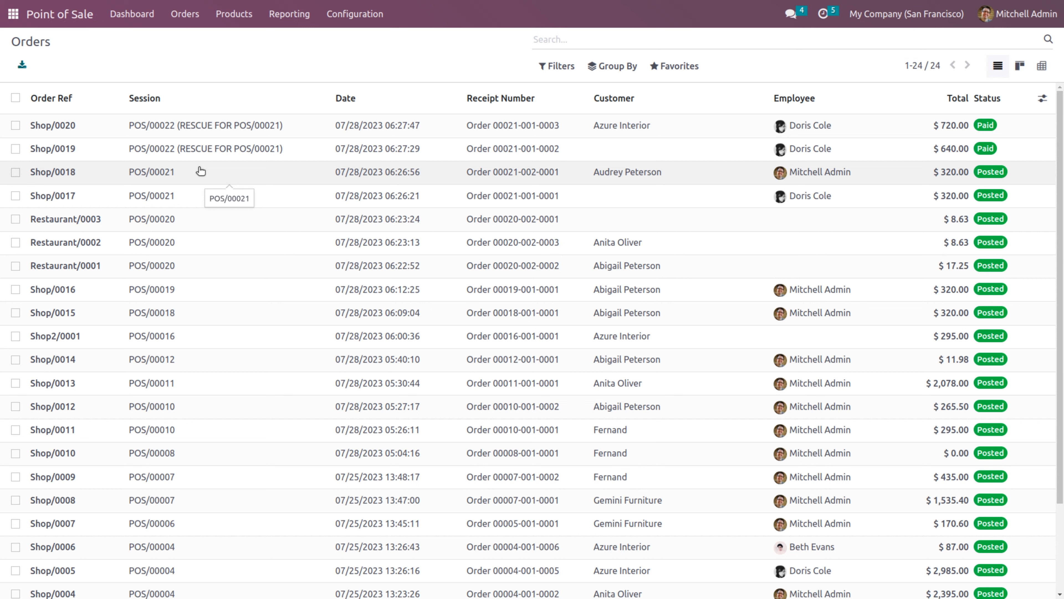
left_click(277, 23)
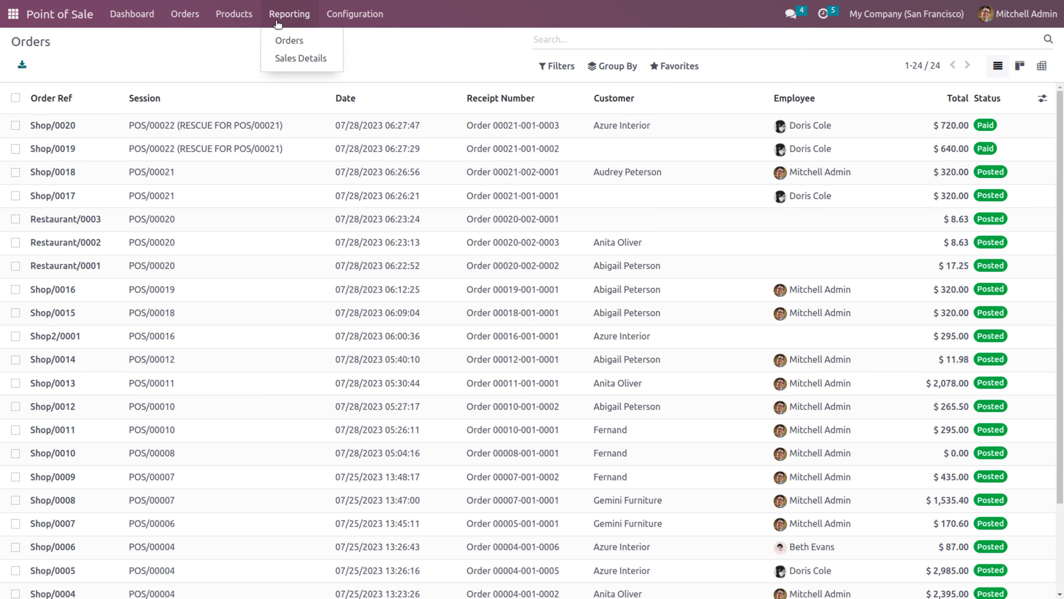
Open the Orders Analysis report and switch it to the product-category pivot view
left_click(294, 43)
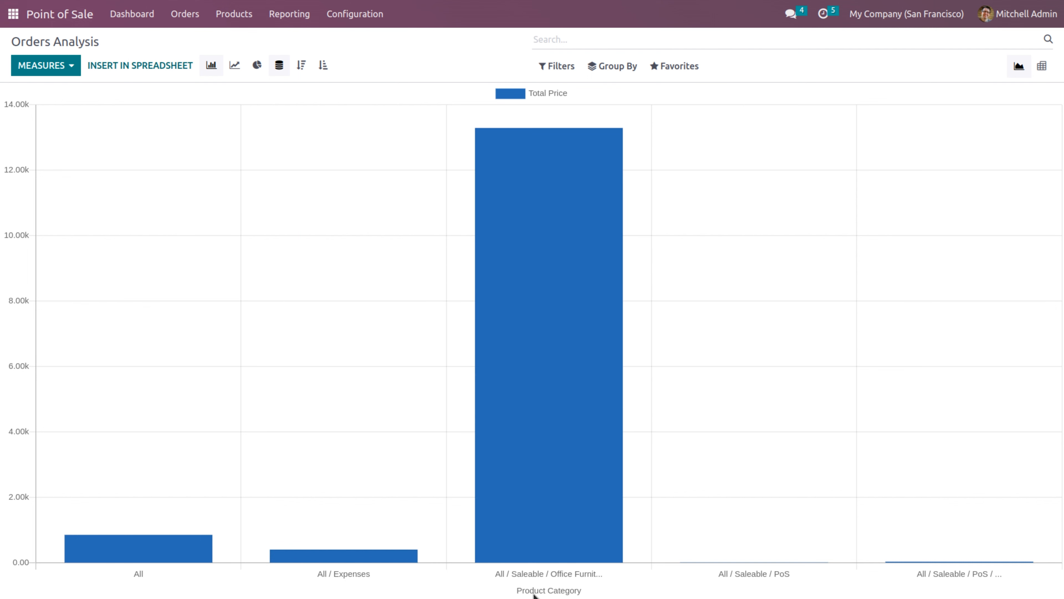
mouse_move(553, 511)
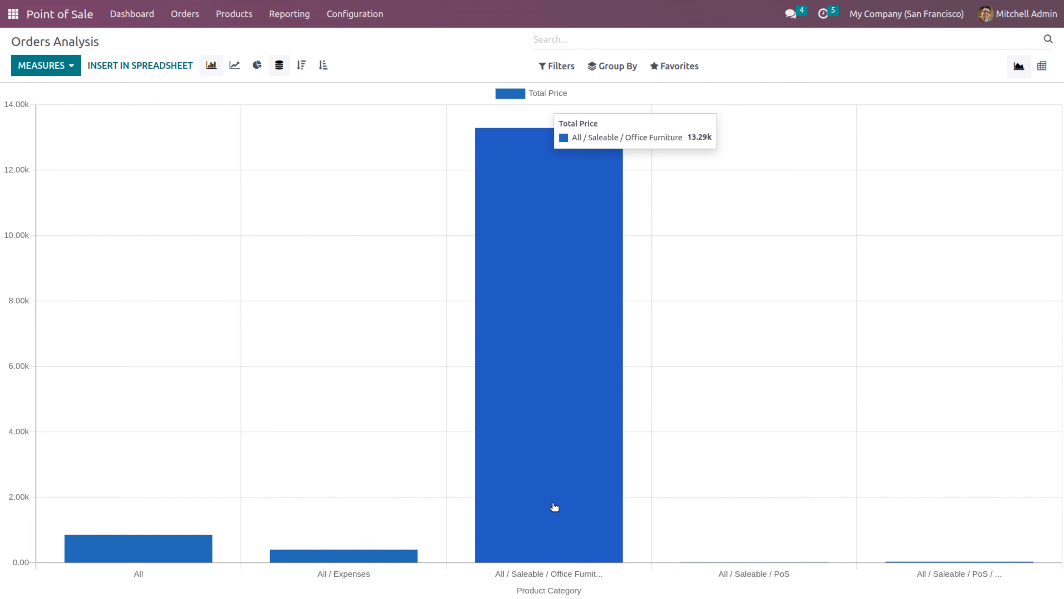
left_click(1042, 67)
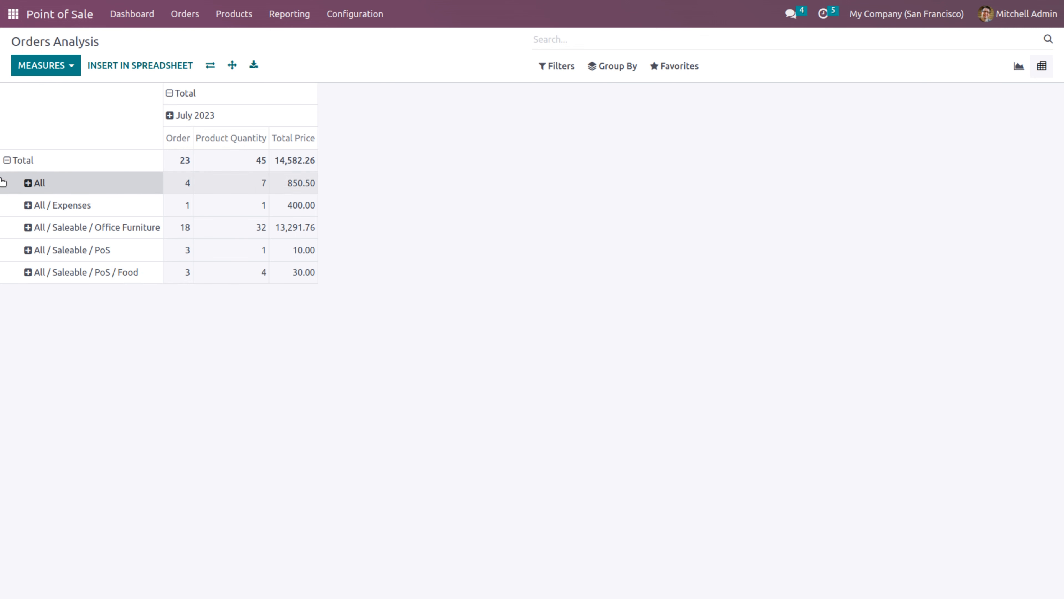
left_click(9, 162)
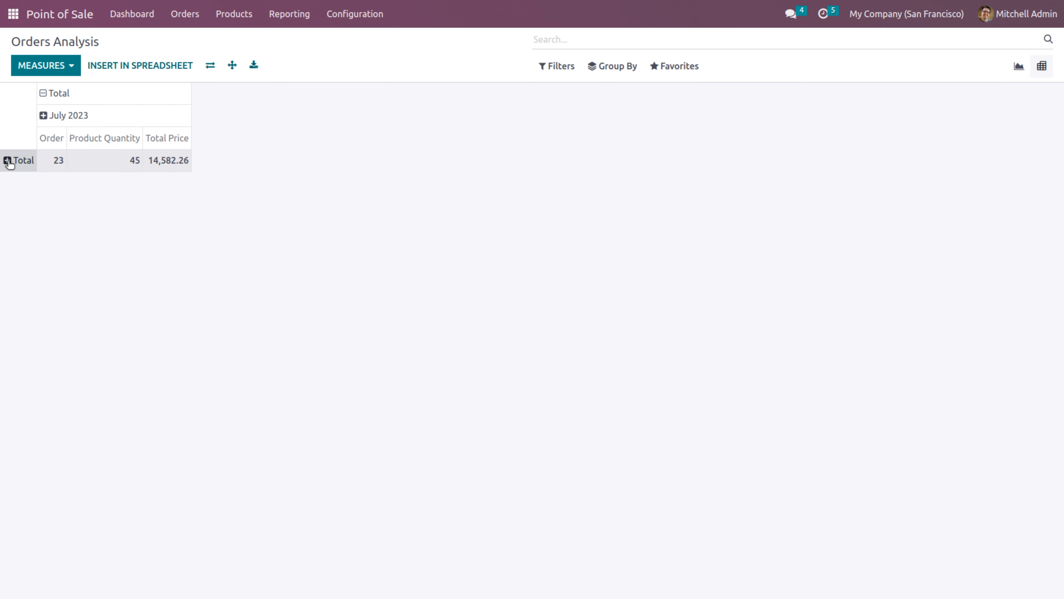
left_click(9, 162)
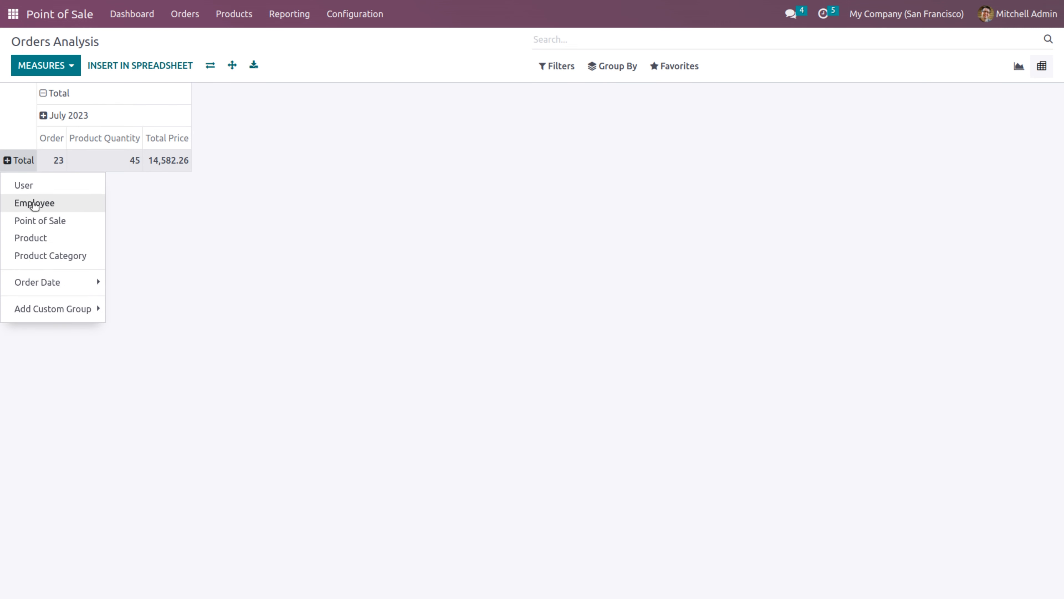
left_click(34, 204)
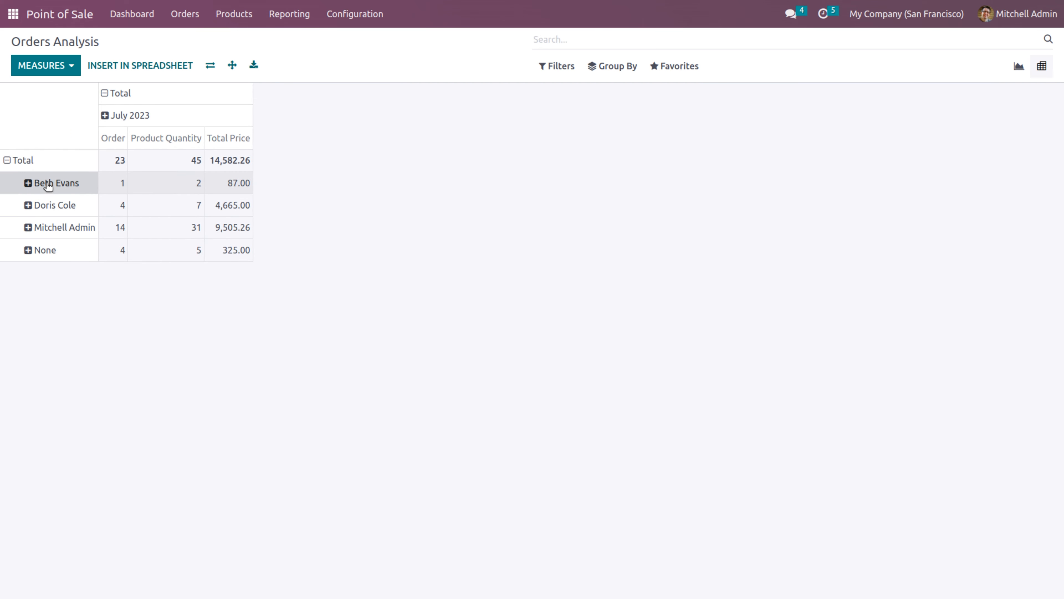
left_click(28, 184)
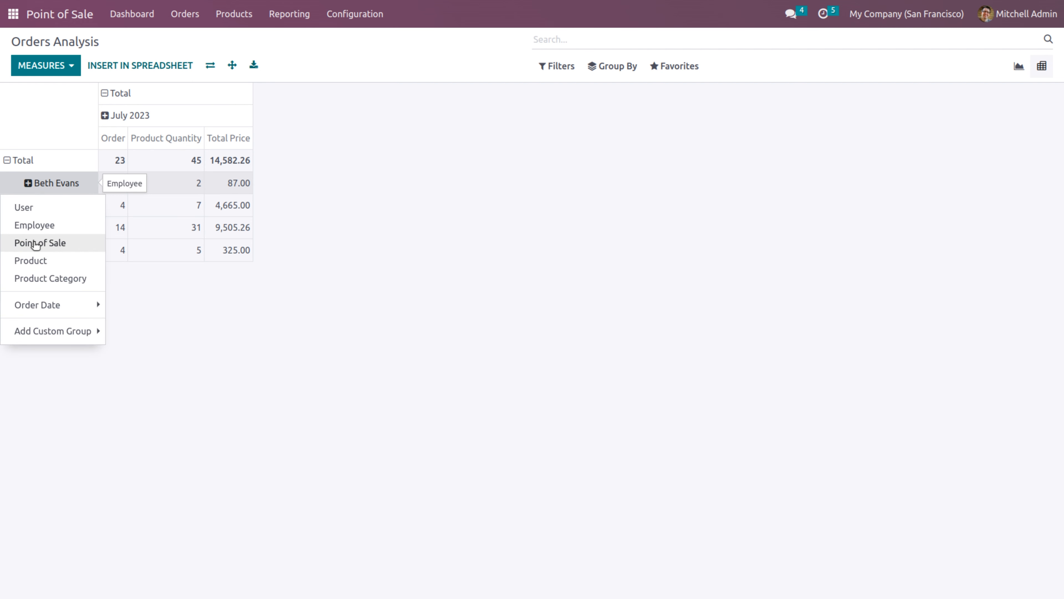
left_click(36, 243)
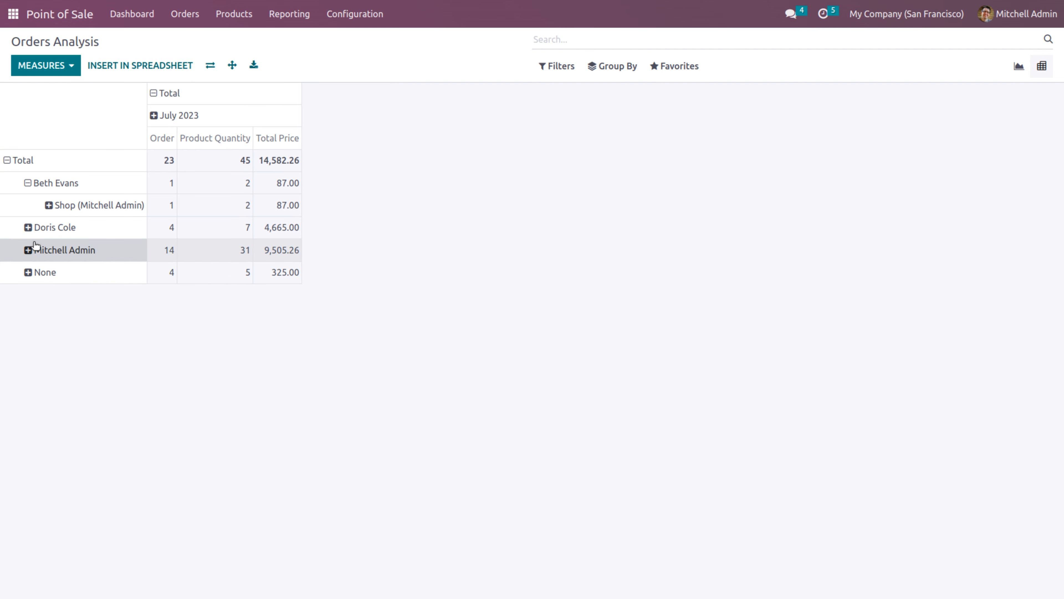
Add a custom Order grouping under the Shop row, split Shop/0006 by Product, and expand all
left_click(50, 205)
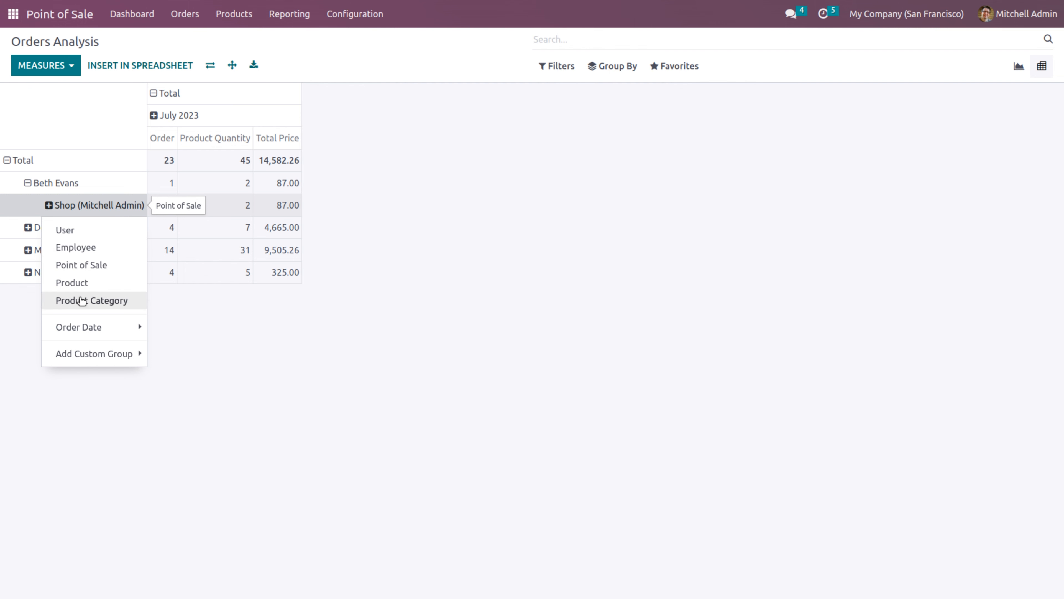
mouse_move(91, 339)
left_click(197, 357)
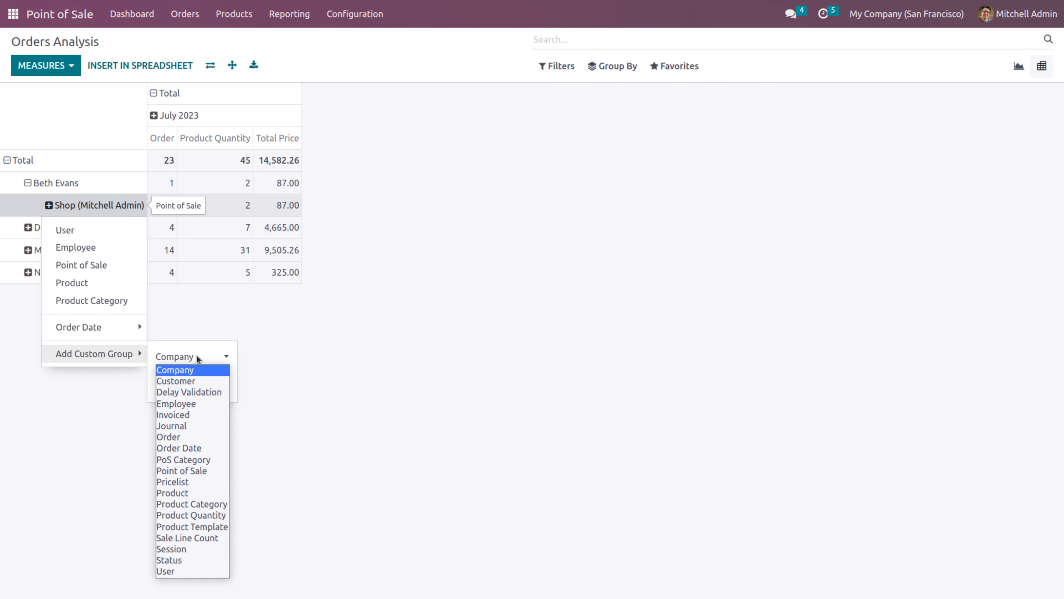
left_click(183, 437)
left_click(179, 391)
left_click(70, 230)
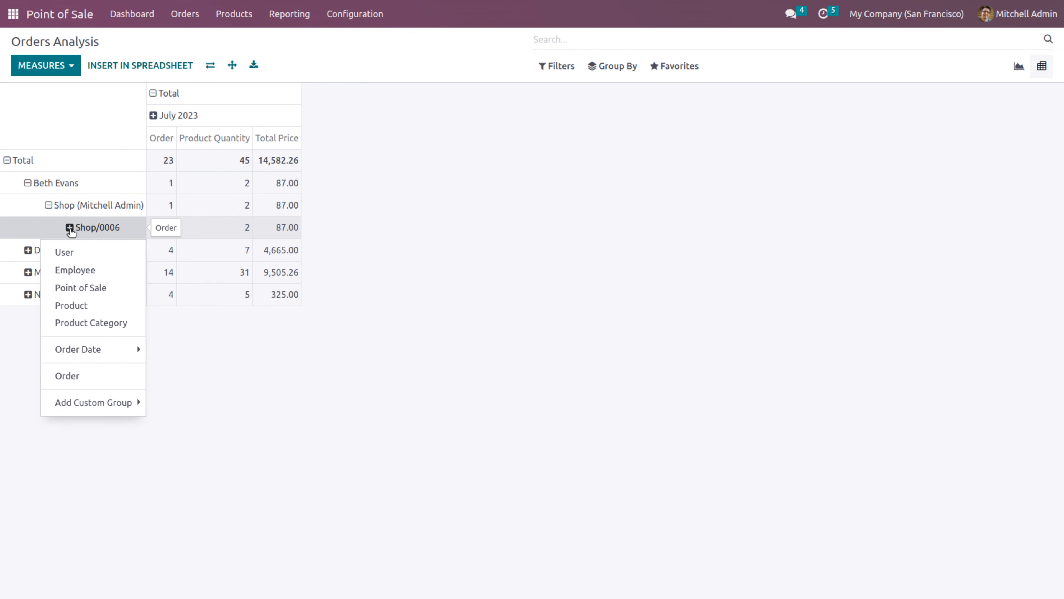
left_click(71, 305)
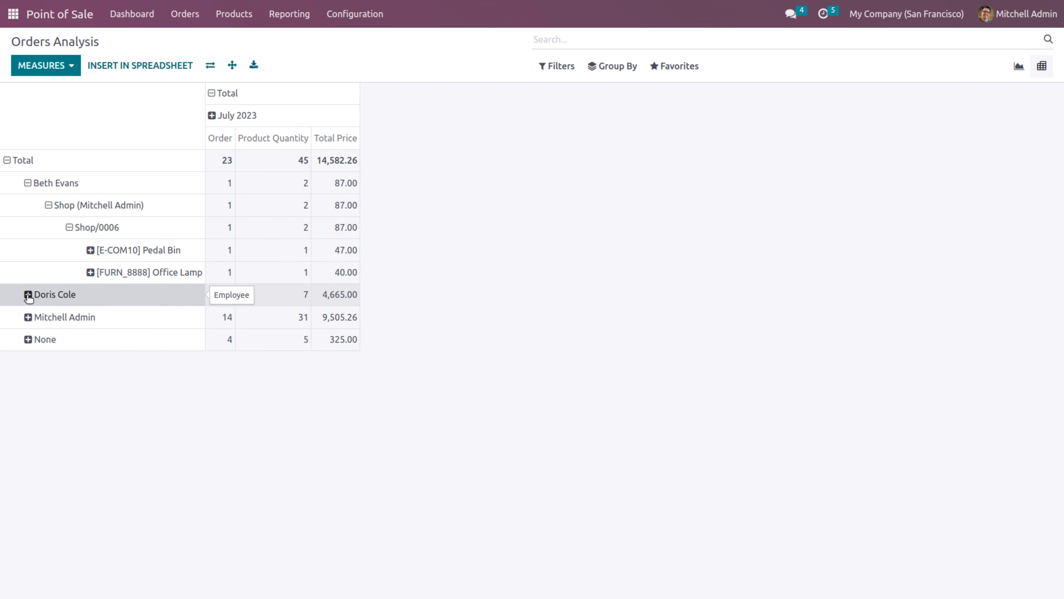
left_click(233, 66)
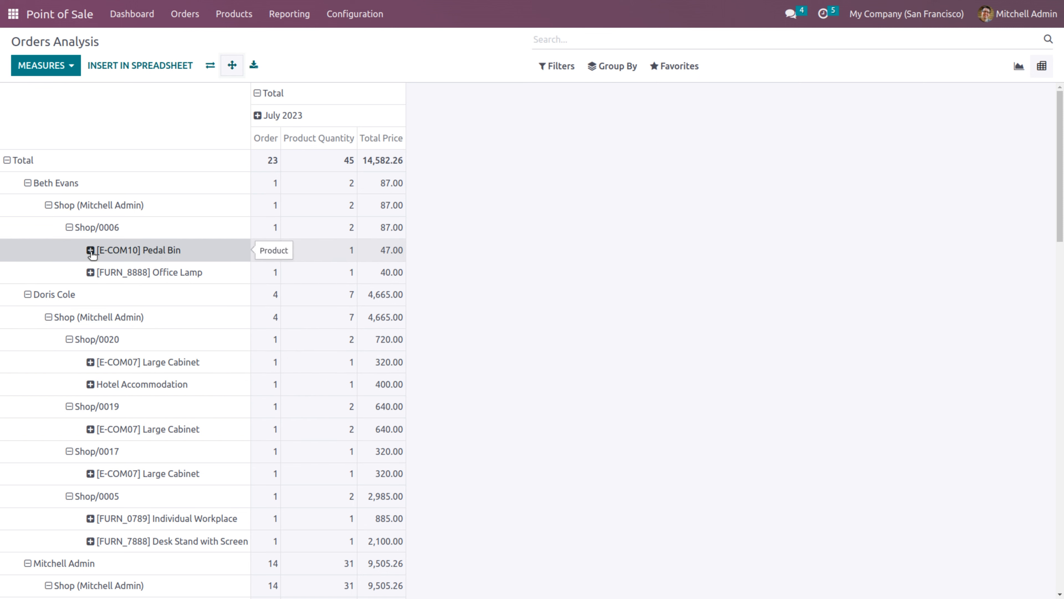
Add the Total Discount, Subtotal w/o discount and Margin measures, then flip the pivot axes twice
left_click(65, 66)
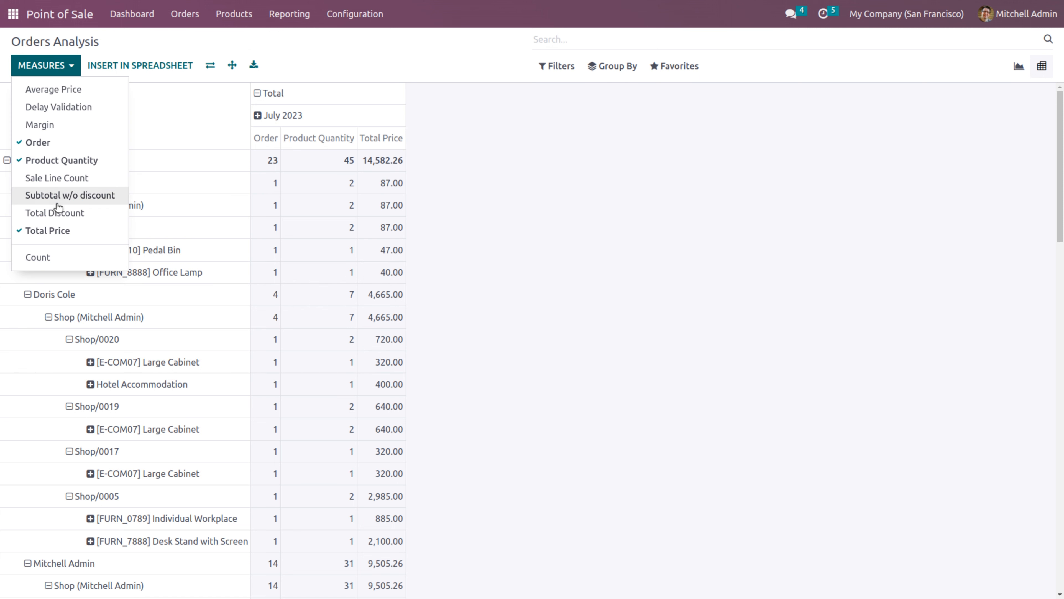
left_click(59, 214)
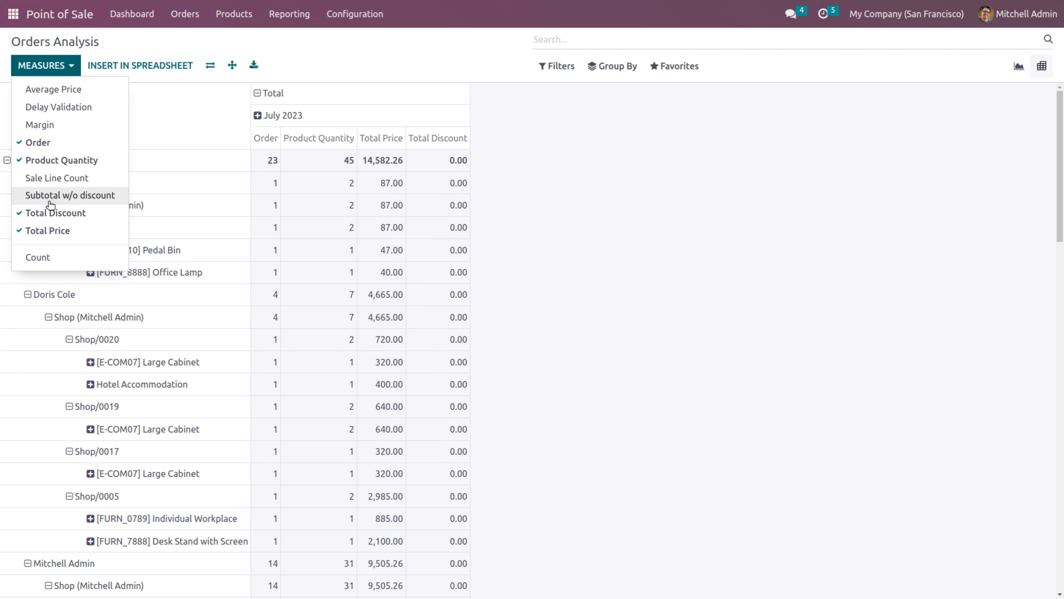
left_click(50, 197)
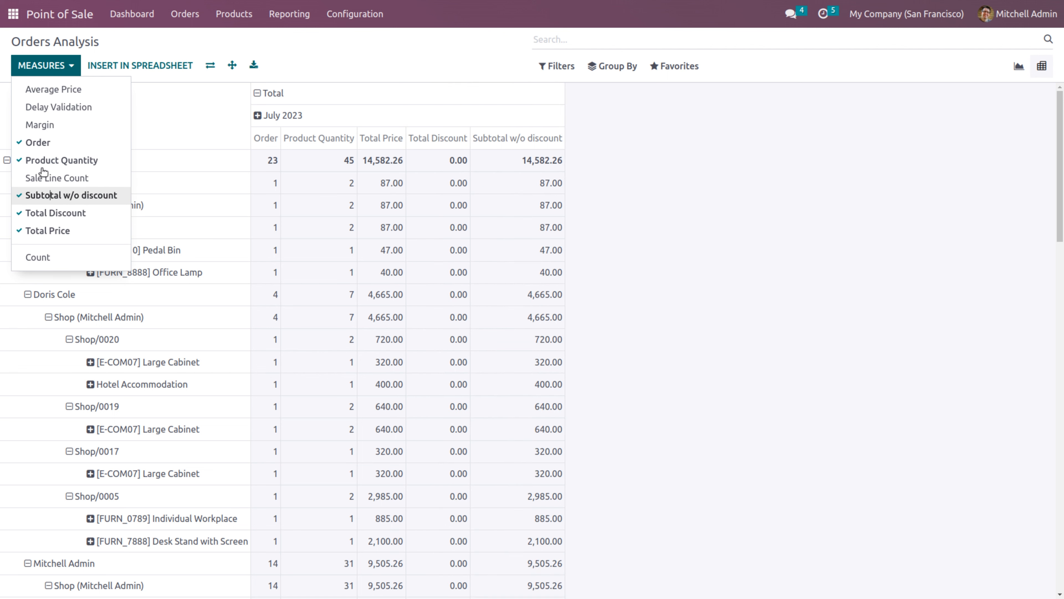
left_click(37, 132)
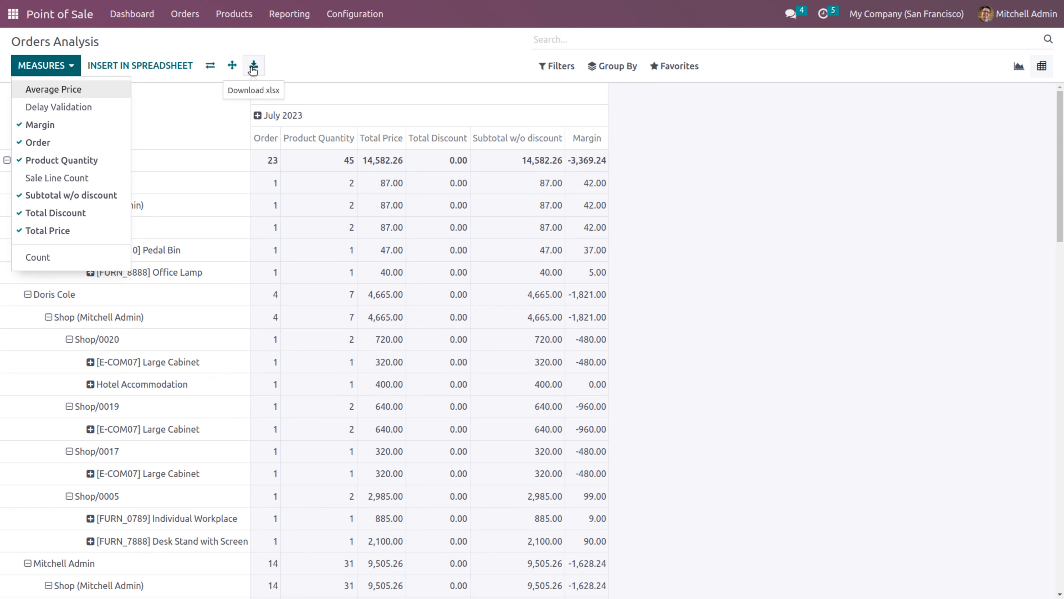
left_click(217, 72)
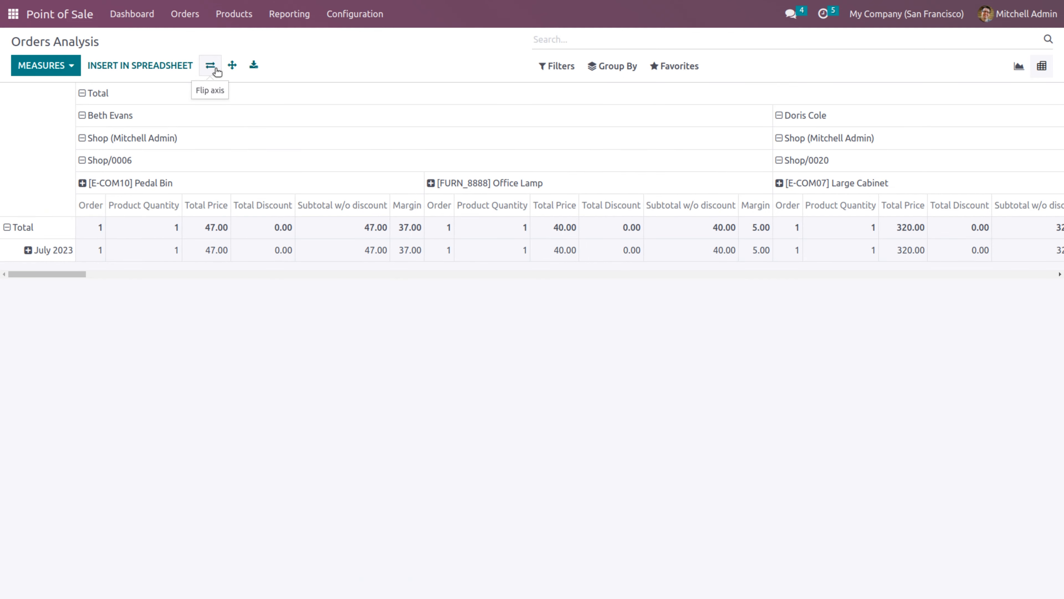
left_click(217, 72)
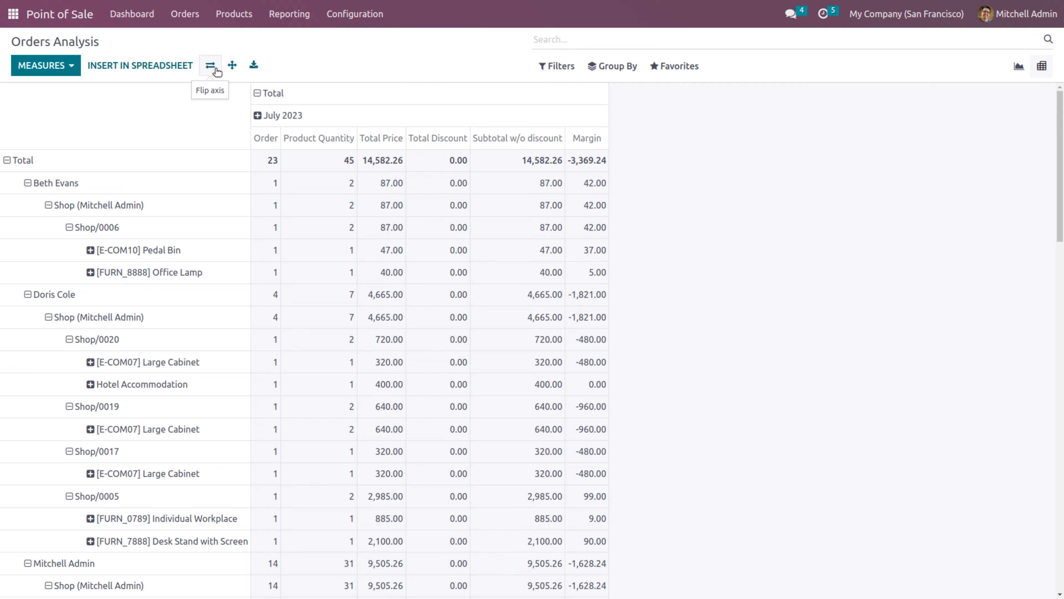
Insert the pivot into a new spreadsheet and title it 'POS order analysis'
left_click(133, 70)
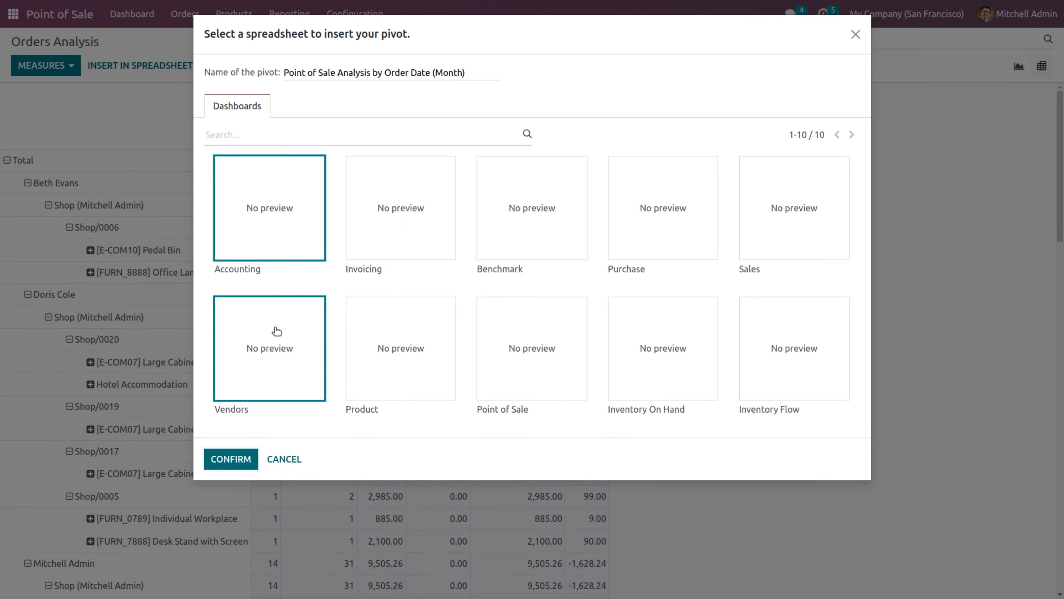
left_click(230, 459)
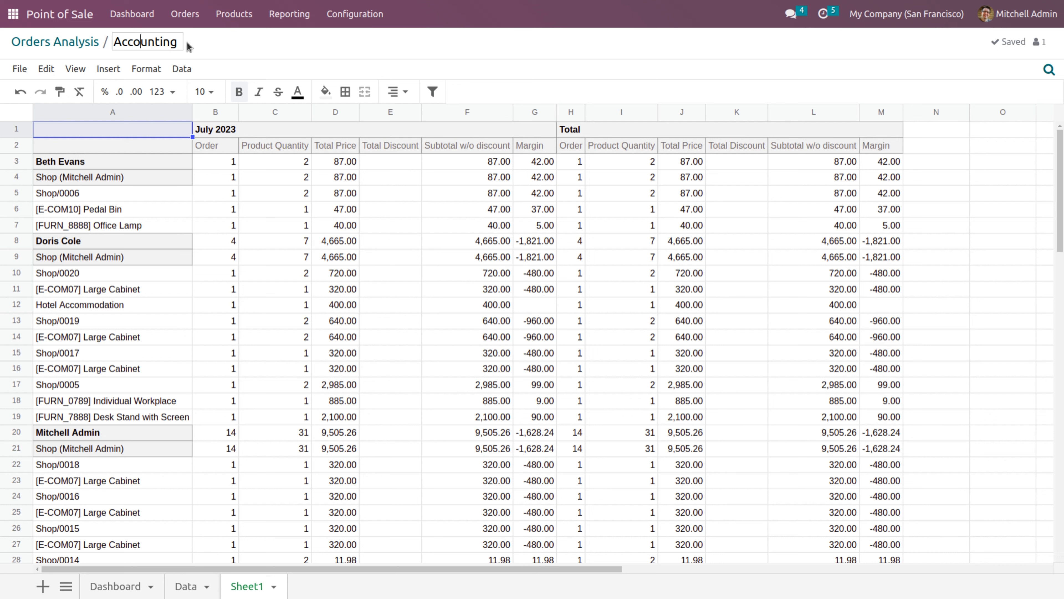
key("Right")
key("Right")
key("Right")
key("Right")
key("Right")
key("Right")
key("BackSpace")
key("BackSpace")
key("BackSpace")
key("BackSpace")
key("BackSpace")
key("BackSpace")
key("BackSpace")
key("BackSpace")
key("BackSpace")
key("BackSpace")
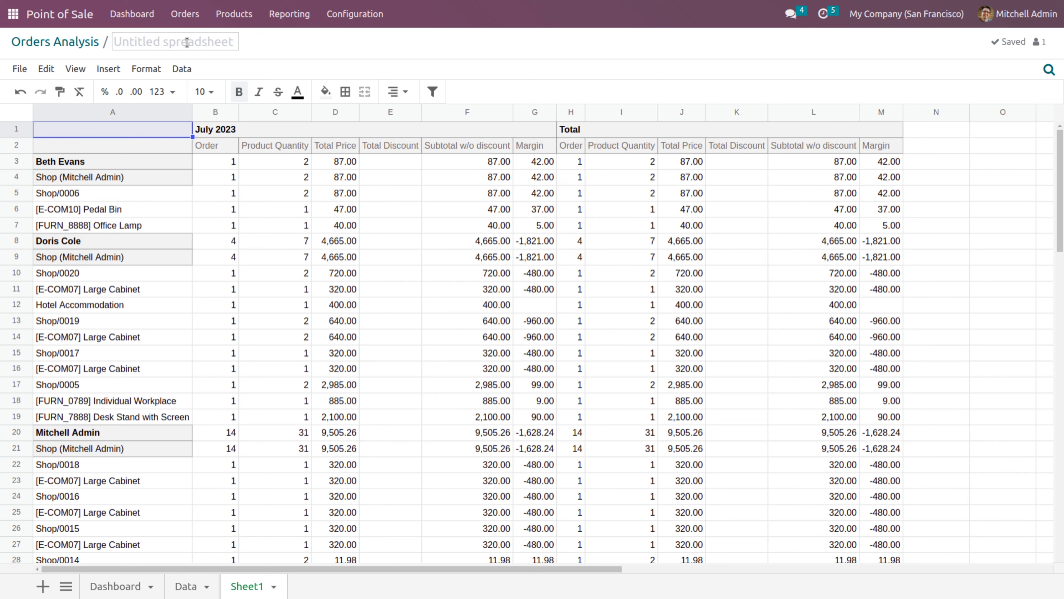
type("POS ord")
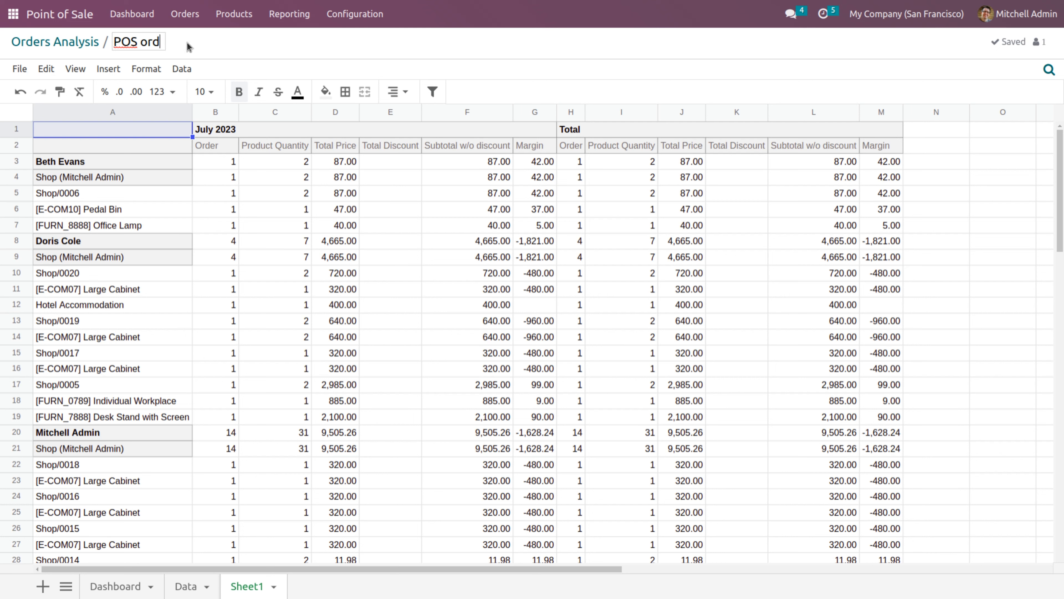
type("er analysis")
left_click(281, 54)
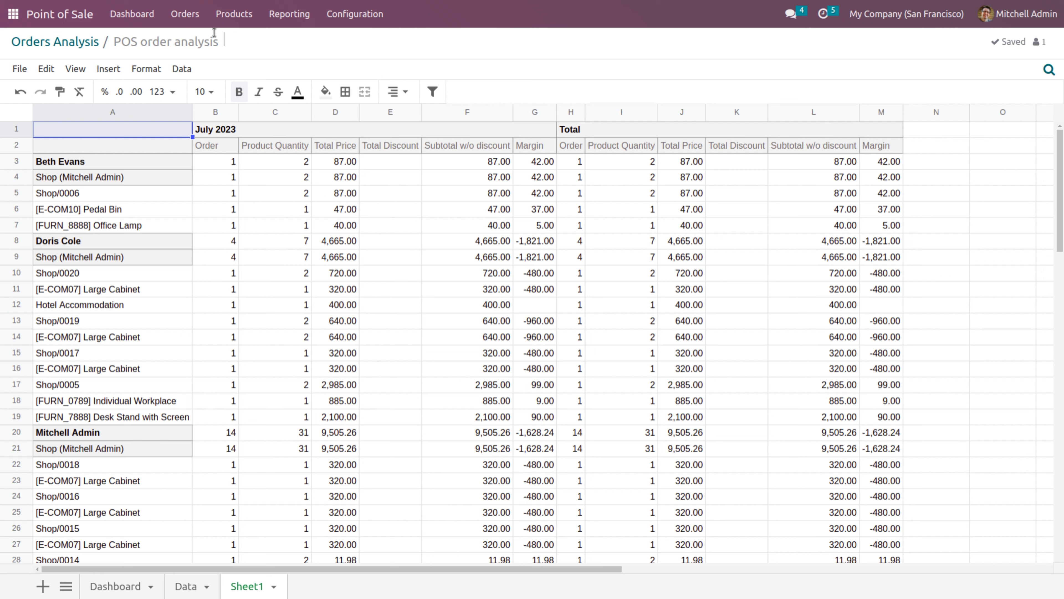
left_click(294, 20)
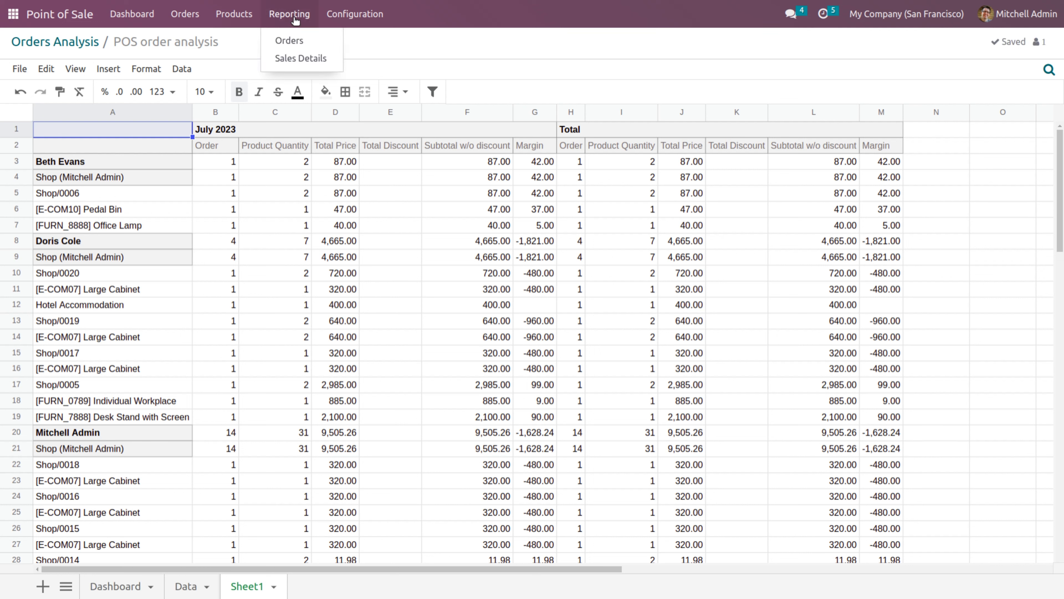
Print the Sales Details report for Shop, Shop2, Restaurant and Bar with the default layout, then open the PDF
left_click(306, 60)
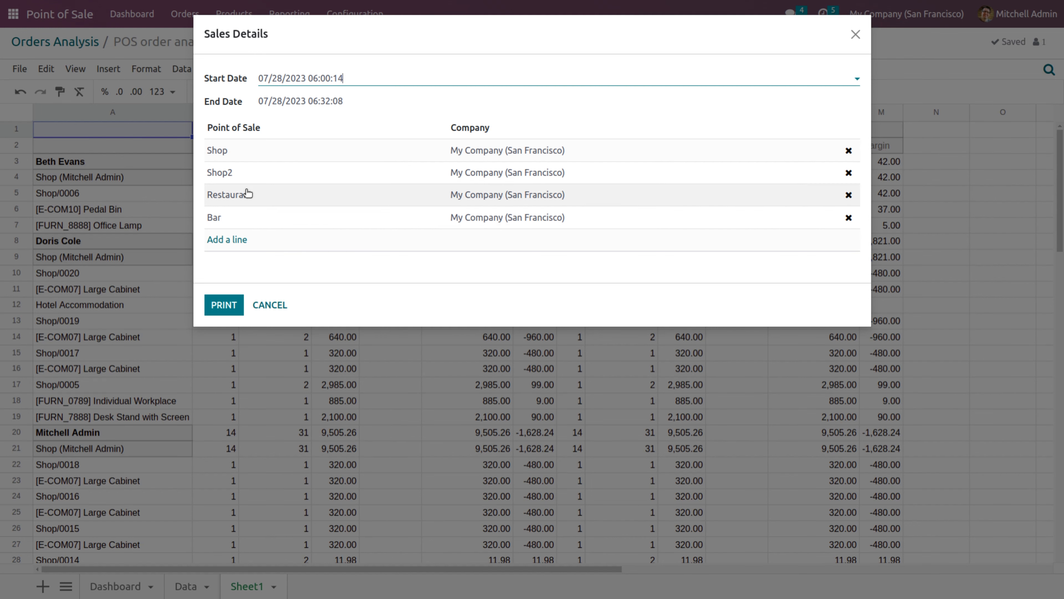
left_click(222, 306)
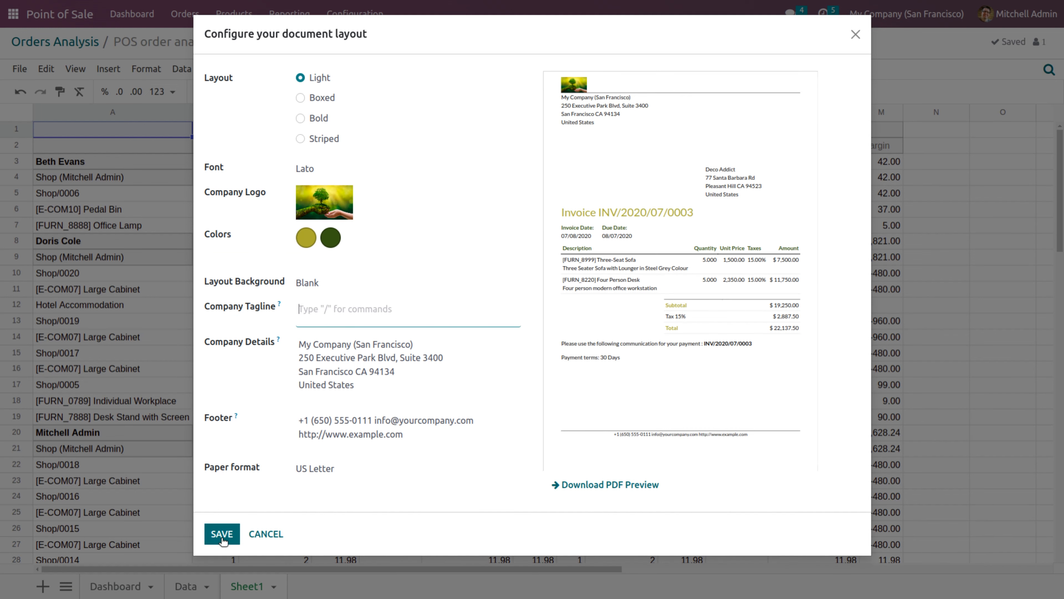
left_click(222, 538)
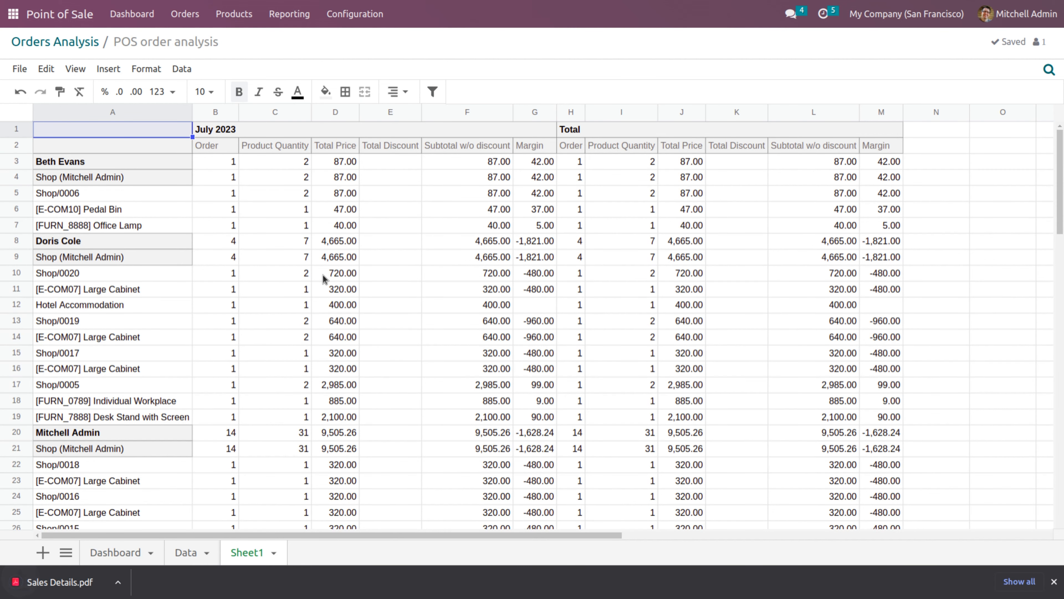
left_click(74, 584)
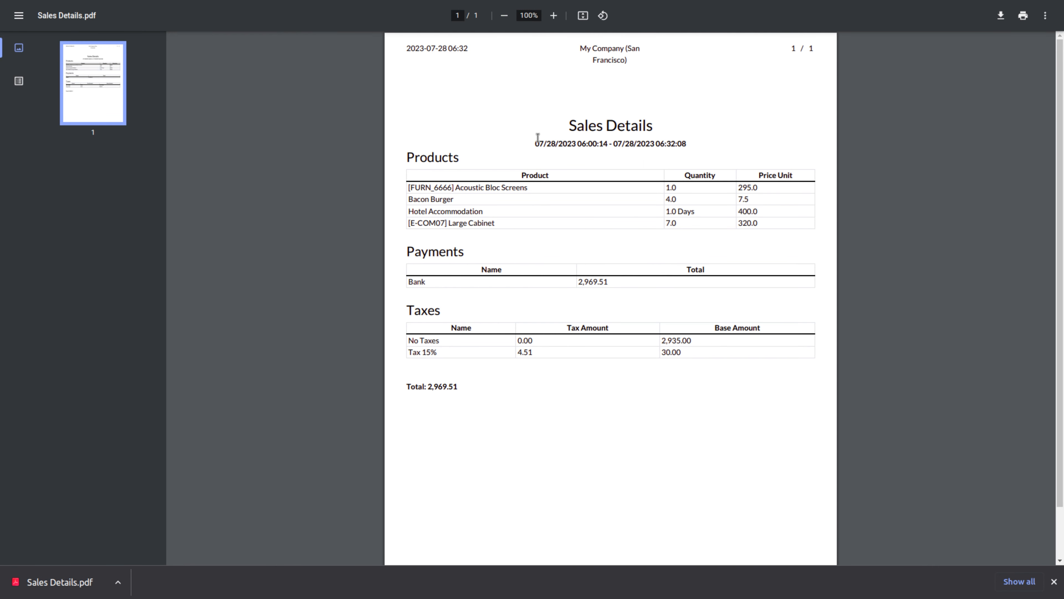
Highlight the report's Sales Details title, date range, Taxes heading and 2,969.51 total
left_click_drag(570, 130, 670, 128)
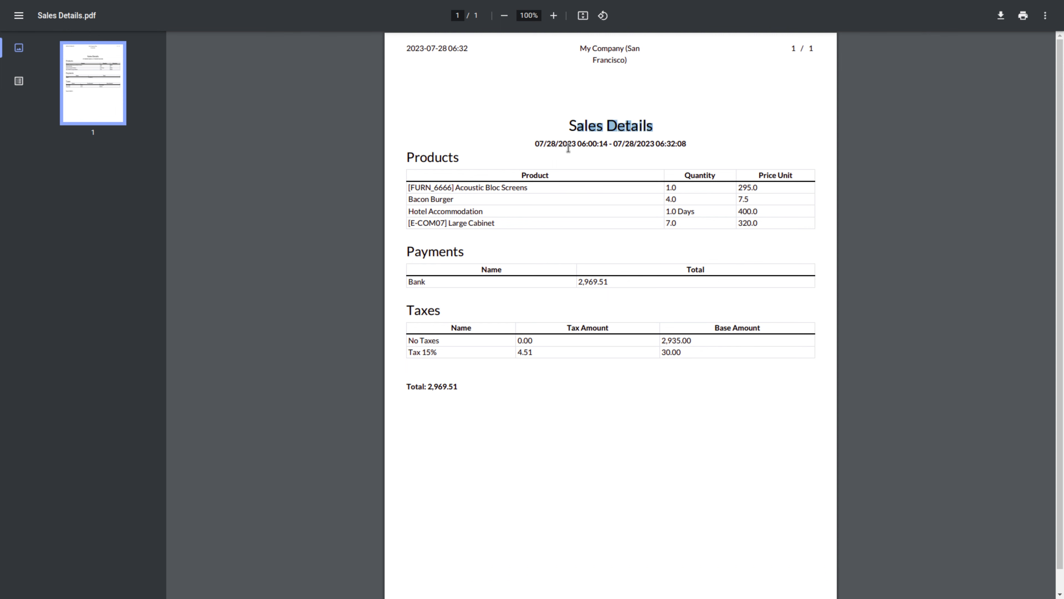
left_click_drag(544, 146, 663, 144)
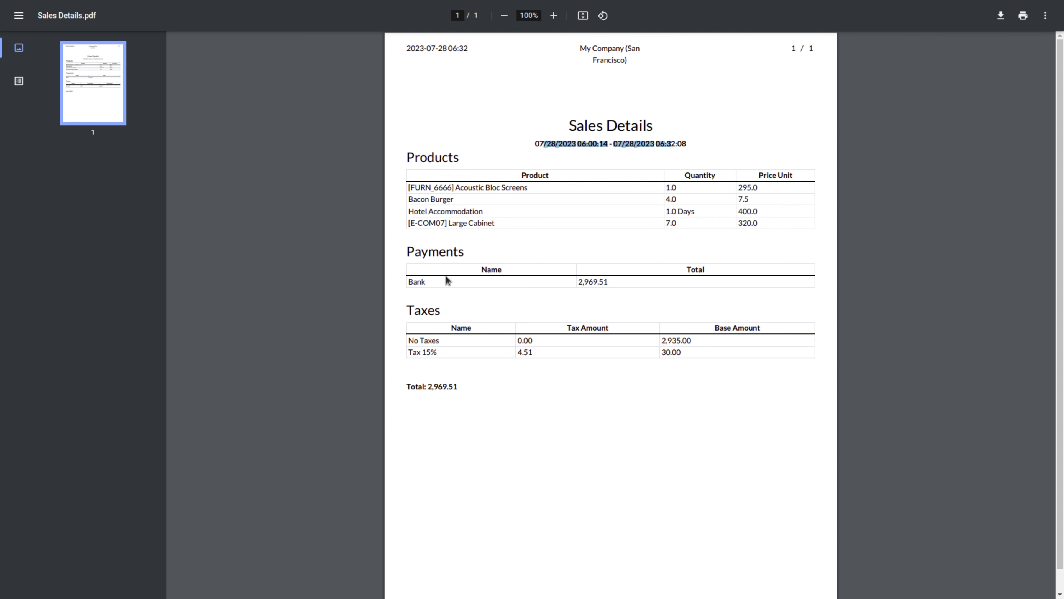
left_click_drag(405, 310, 448, 309)
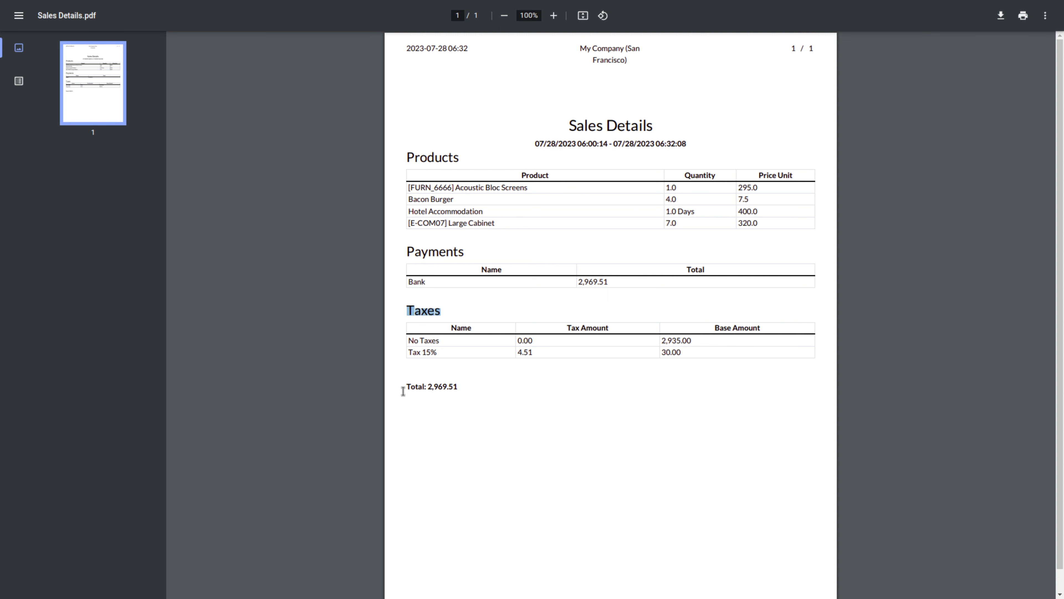
left_click_drag(403, 386, 497, 388)
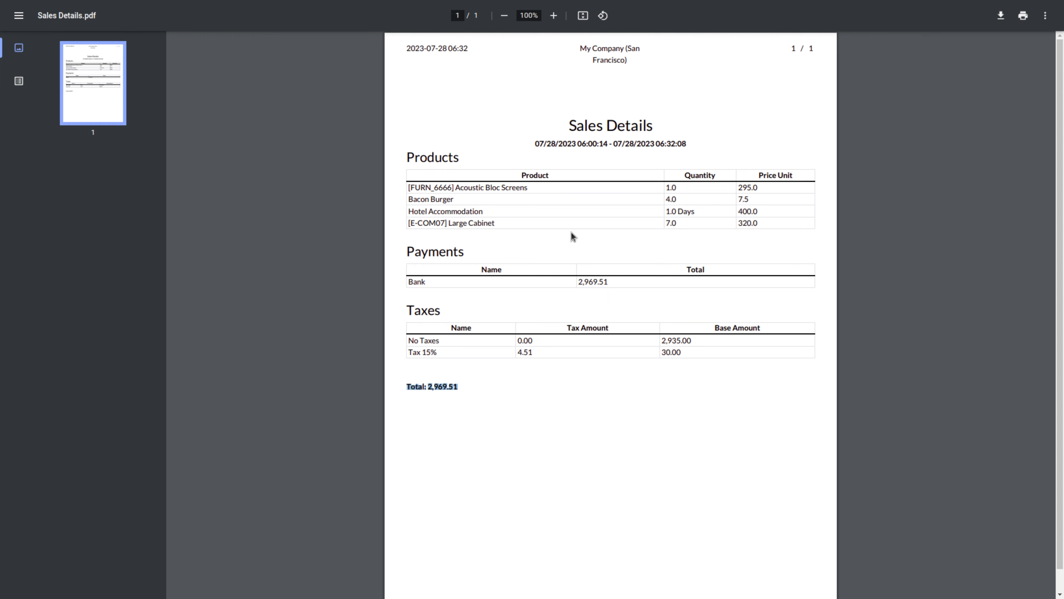
Clear the highlight, leave the PDF and return to the Point of Sale dashboard
left_click(883, 68)
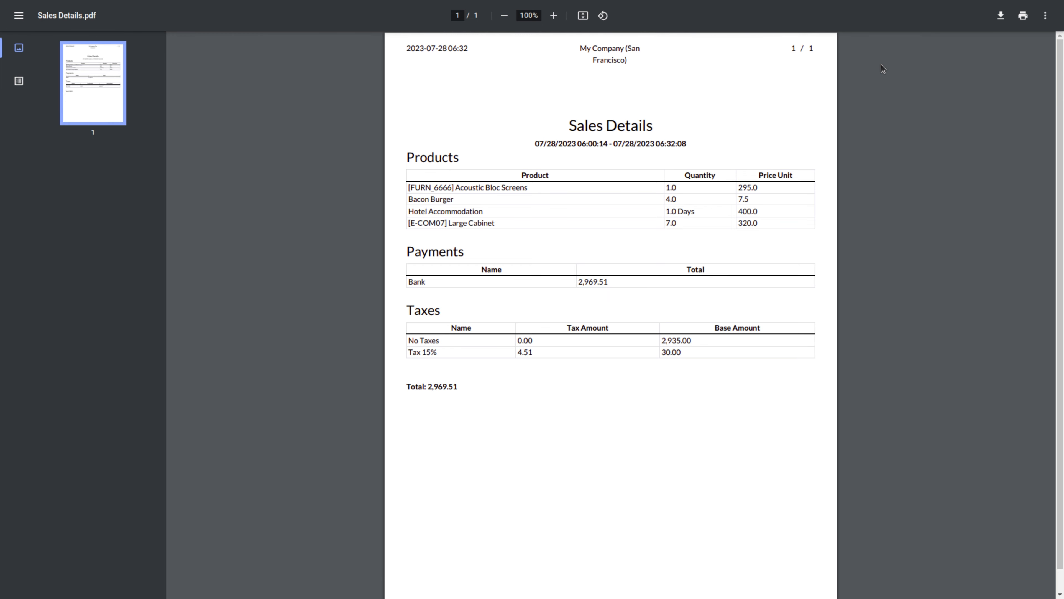
key("ctrl+Tab")
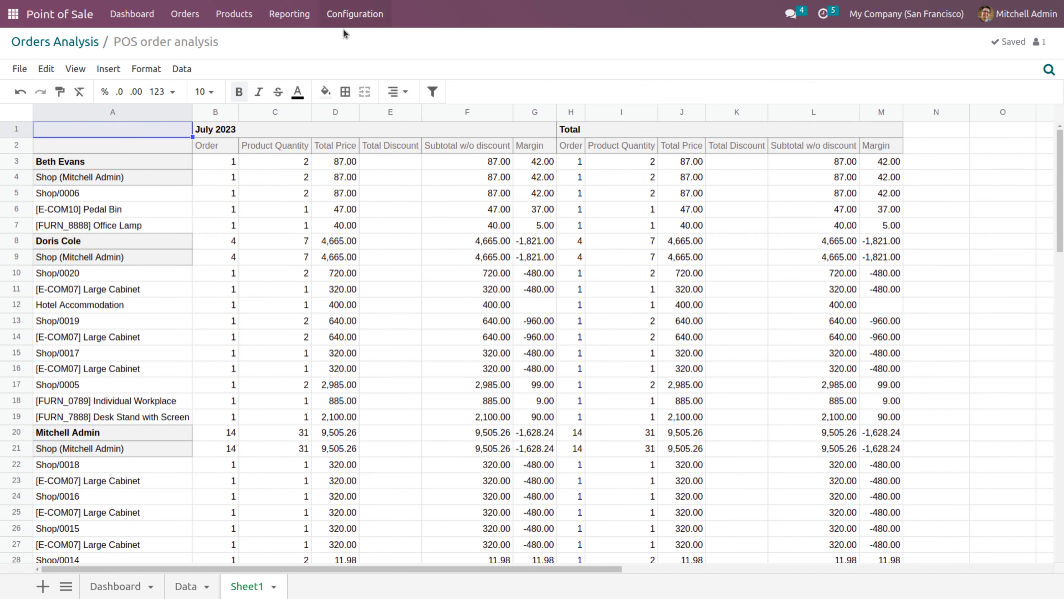
left_click(126, 15)
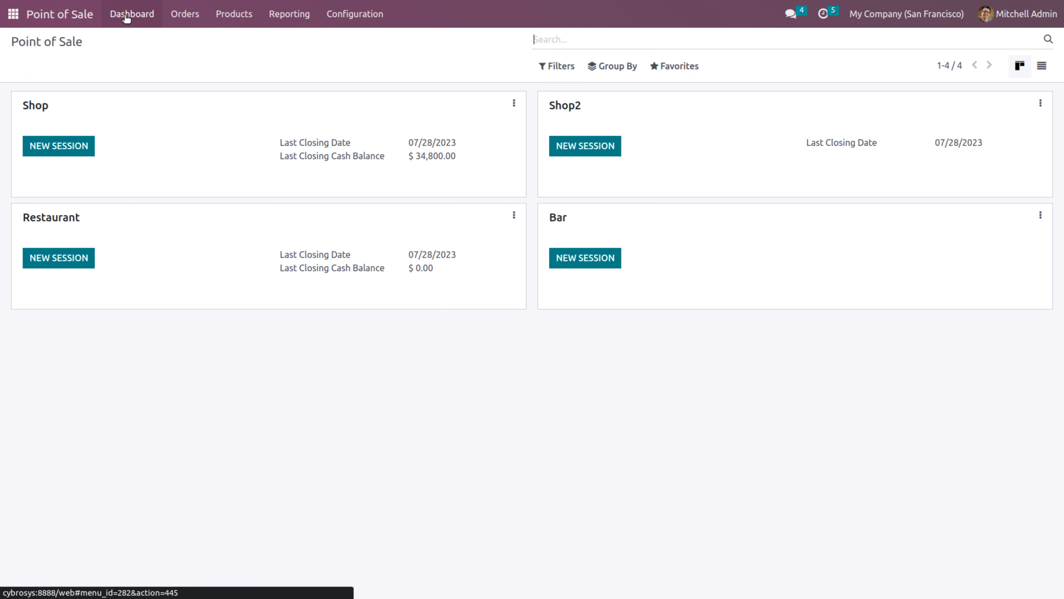